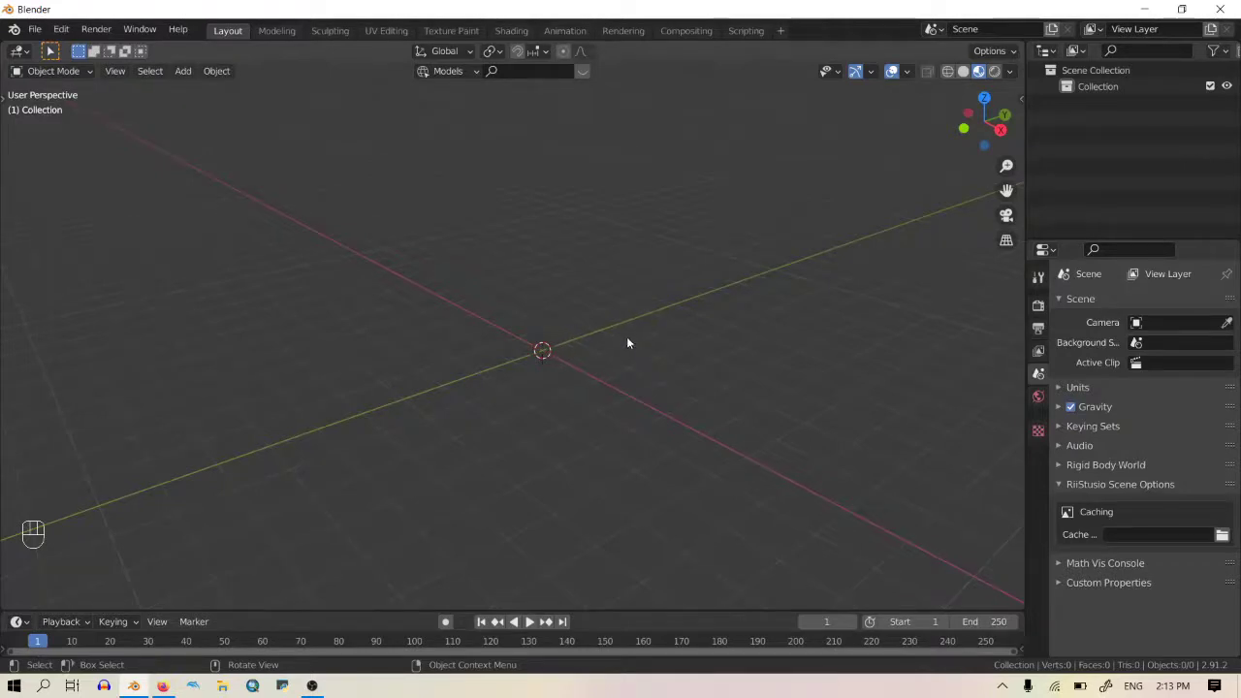
shift+middle_drag(627, 343, 541, 362)
shift+middle_drag(539, 407, 606, 444)
middle_drag(571, 382, 523, 386)
drag(812, 541, 125, 162)
key(x)
click(141, 173)
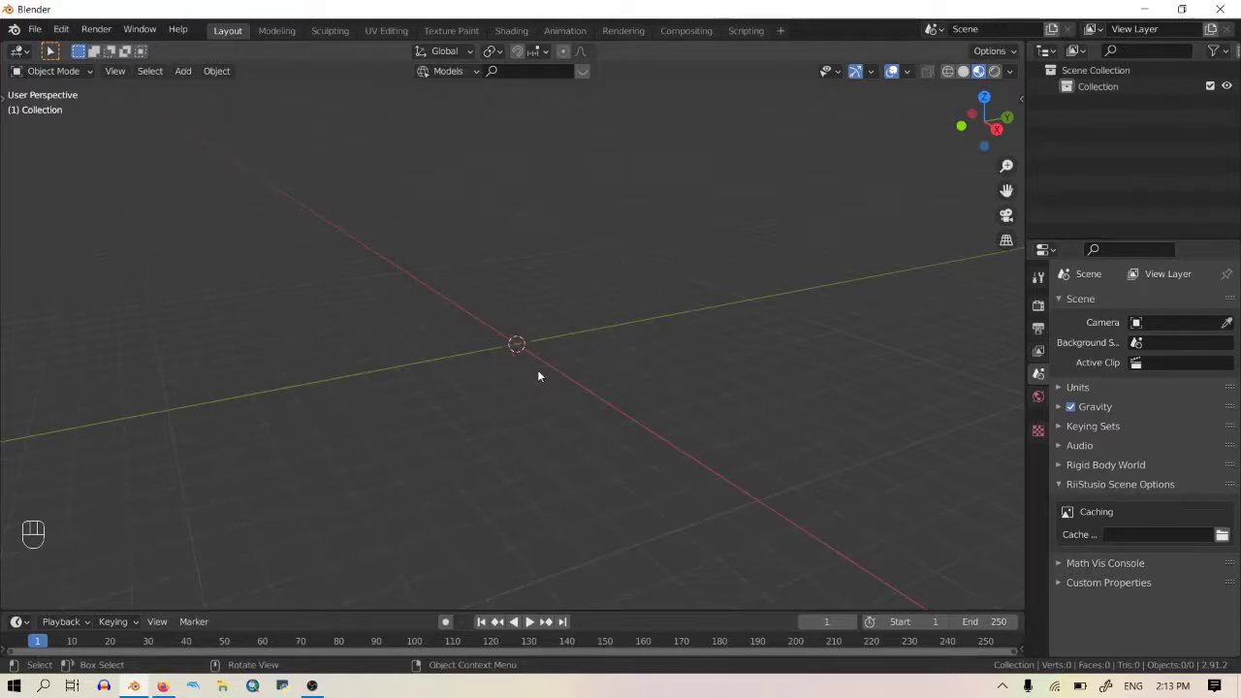
Step: Add a plane mesh at the world origin
key(shift+a)
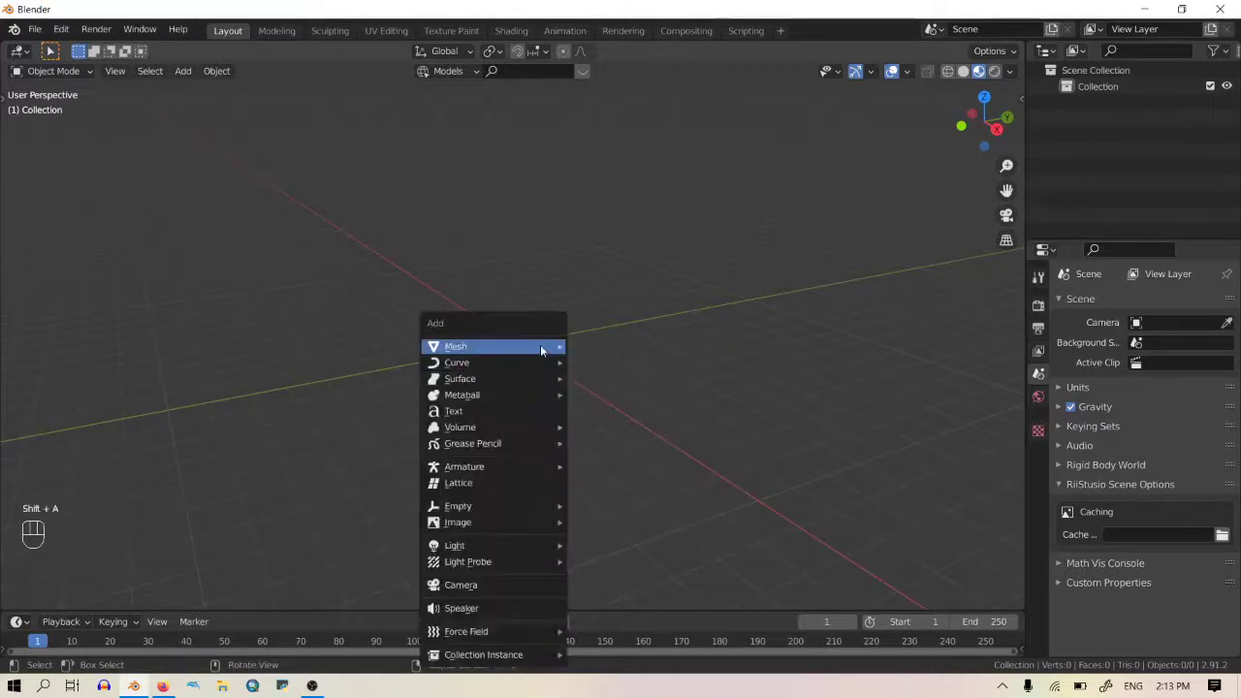
mouse_move(542, 350)
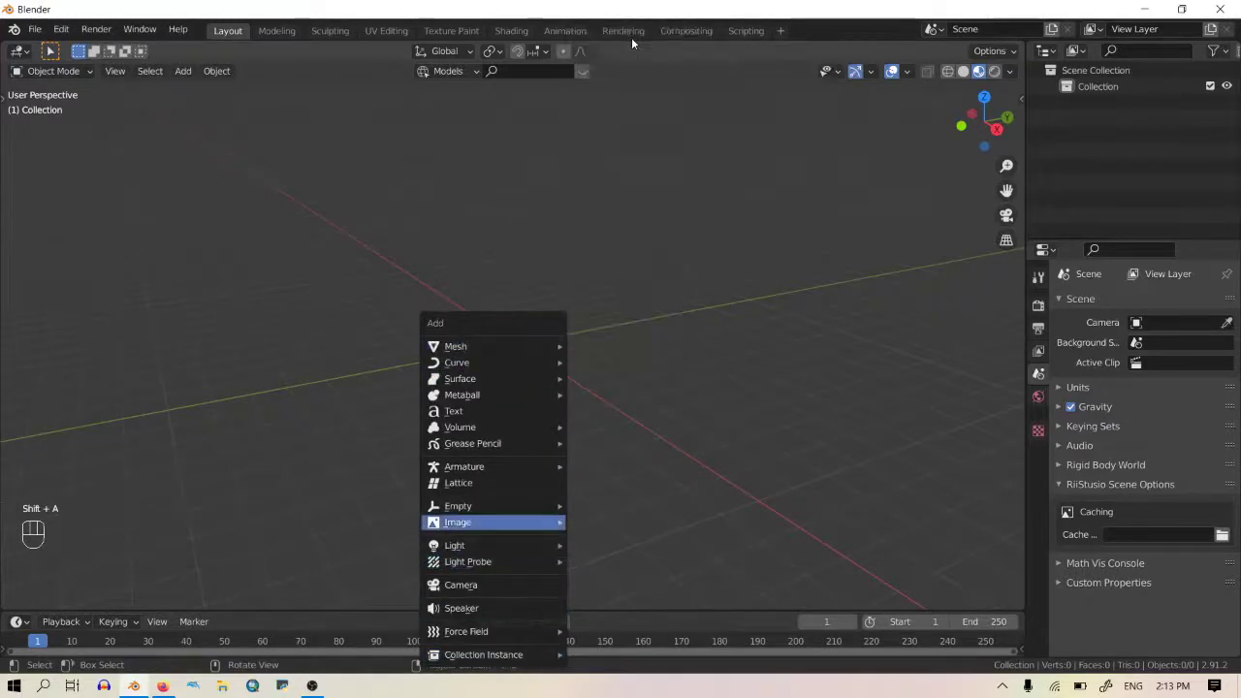
mouse_move(484, 347)
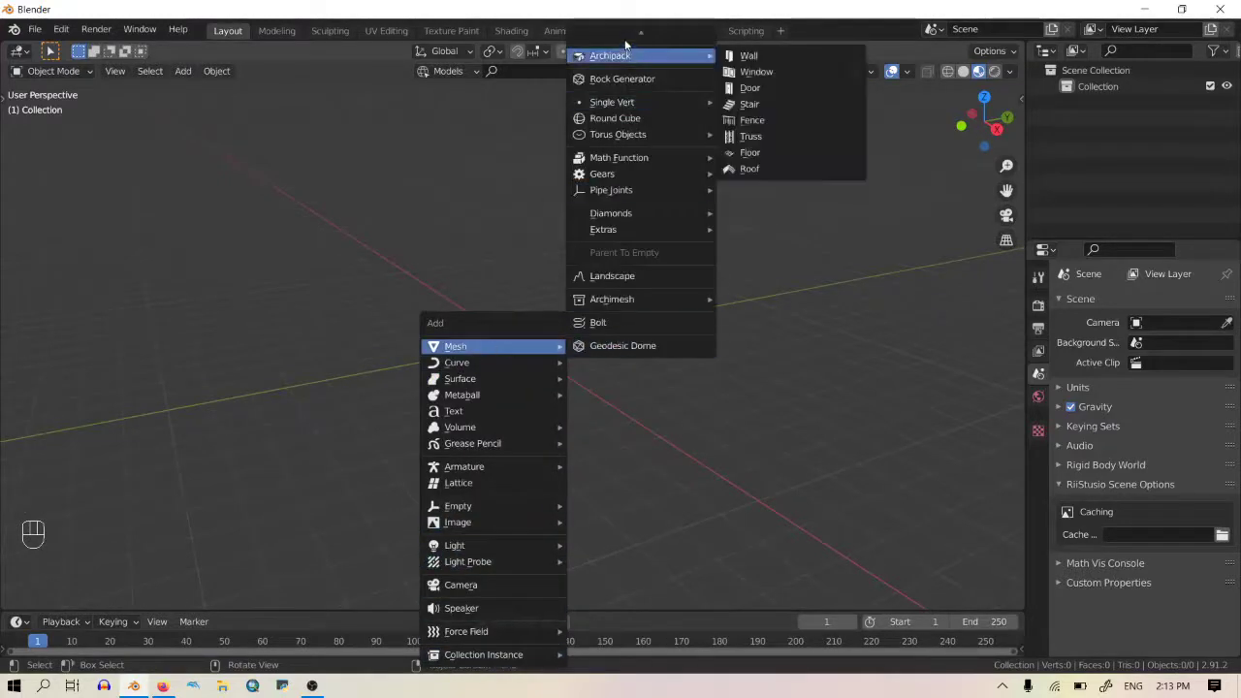
mouse_move(640, 35)
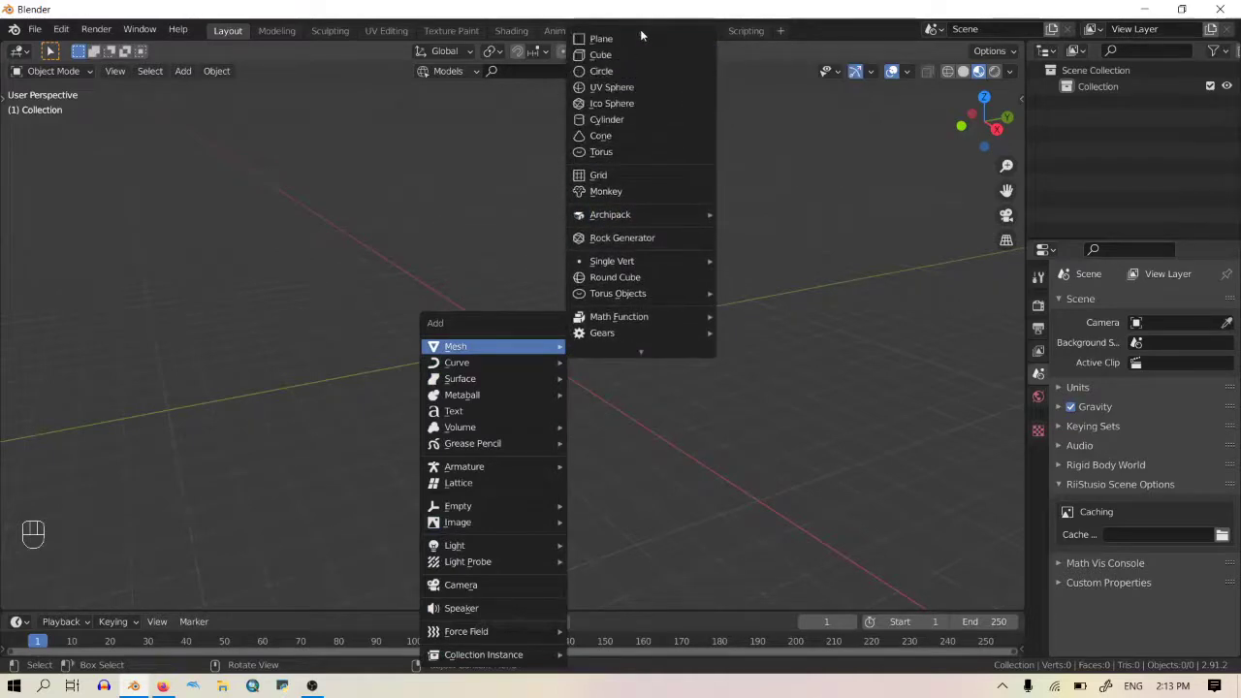
click(628, 39)
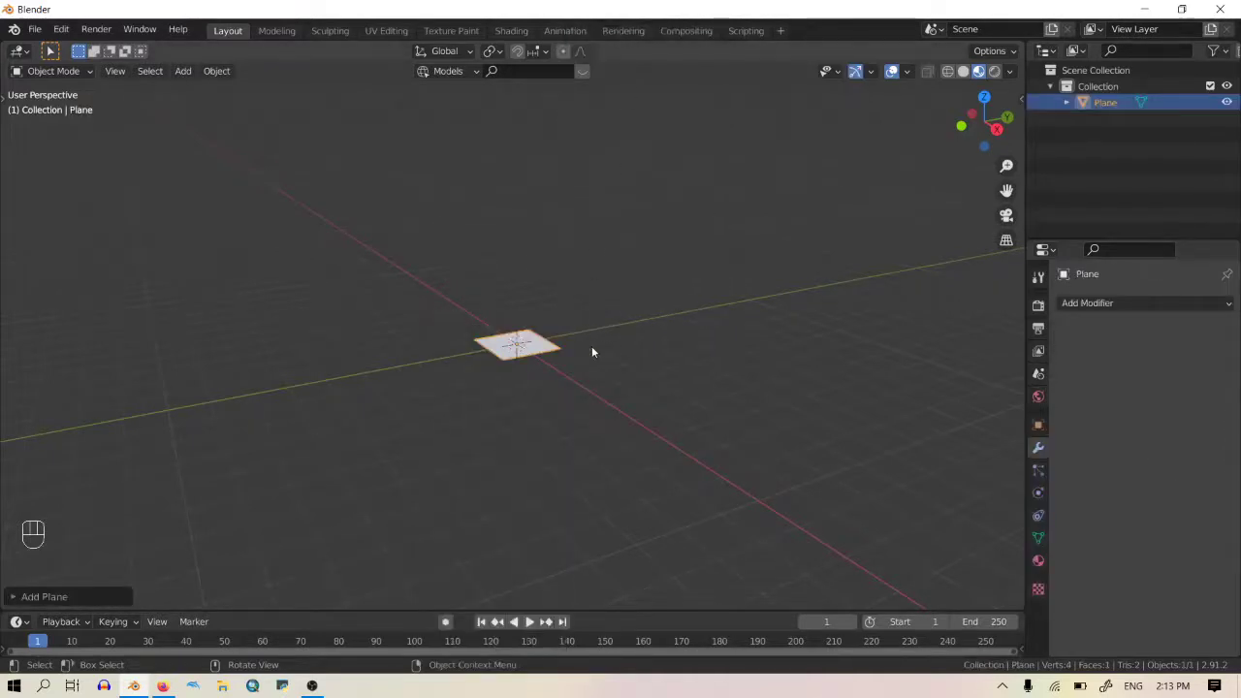
Step: Add a Bezier curve at the origin and, in top view, scale it up until it extends past both sides of the plane
key(shift+a)
mouse_move(578, 364)
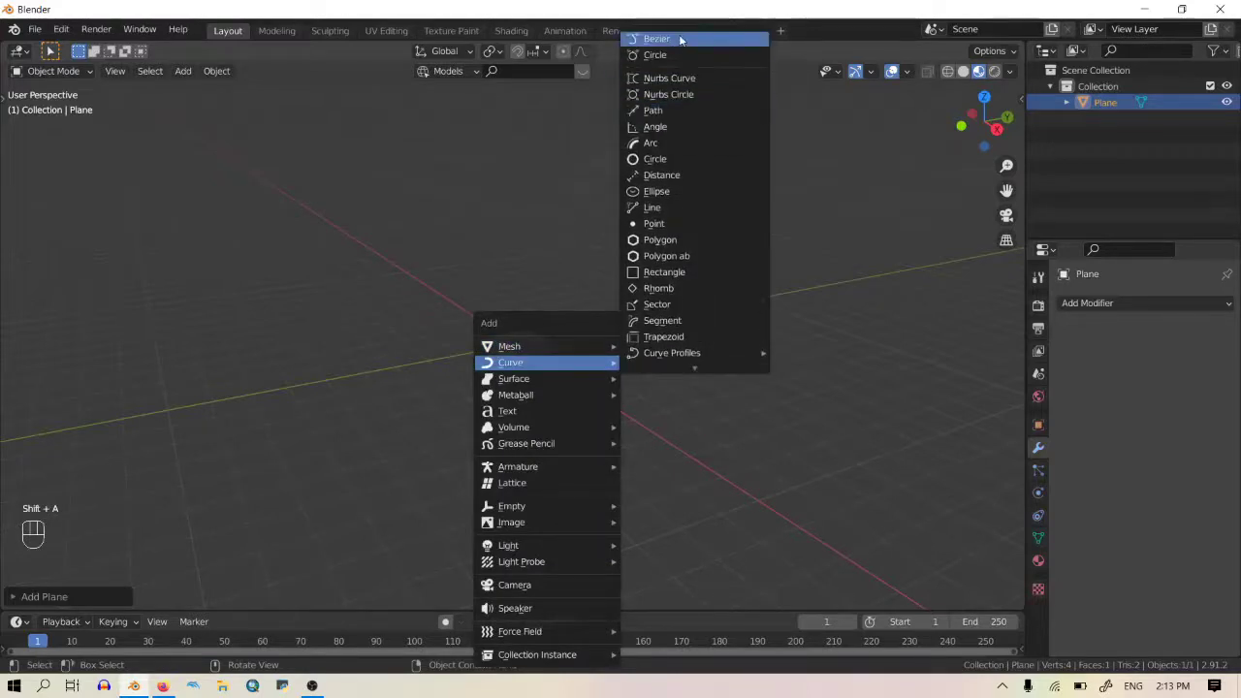
click(680, 40)
click(984, 97)
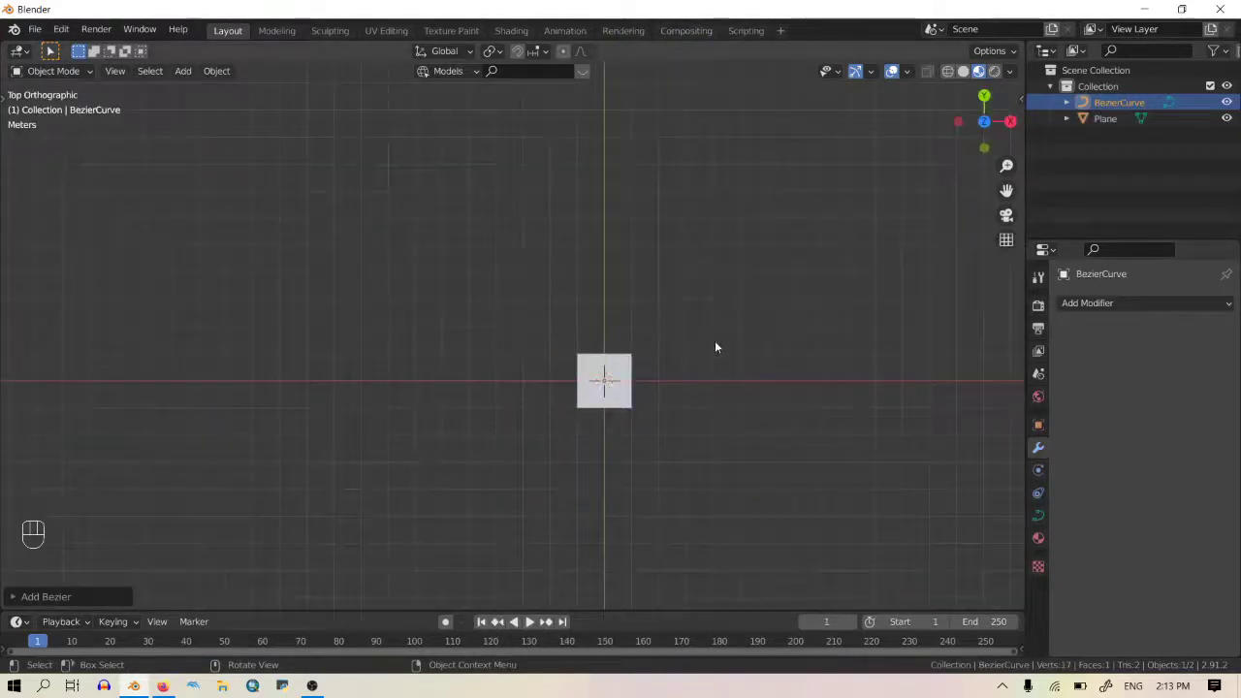
key(s)
click(975, 332)
scroll(679, 378, down, 2)
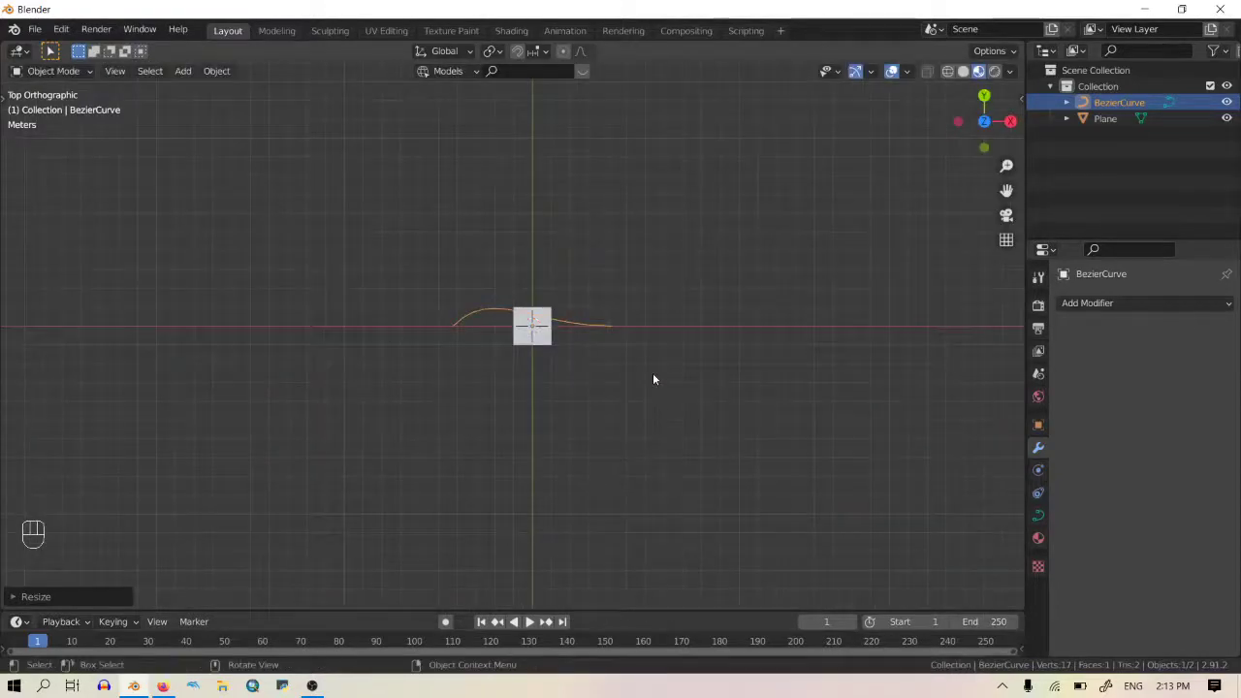
Step: In Edit Mode, extrude a new control point from the curve's +X end, out along X and toward negative Y
click(591, 367)
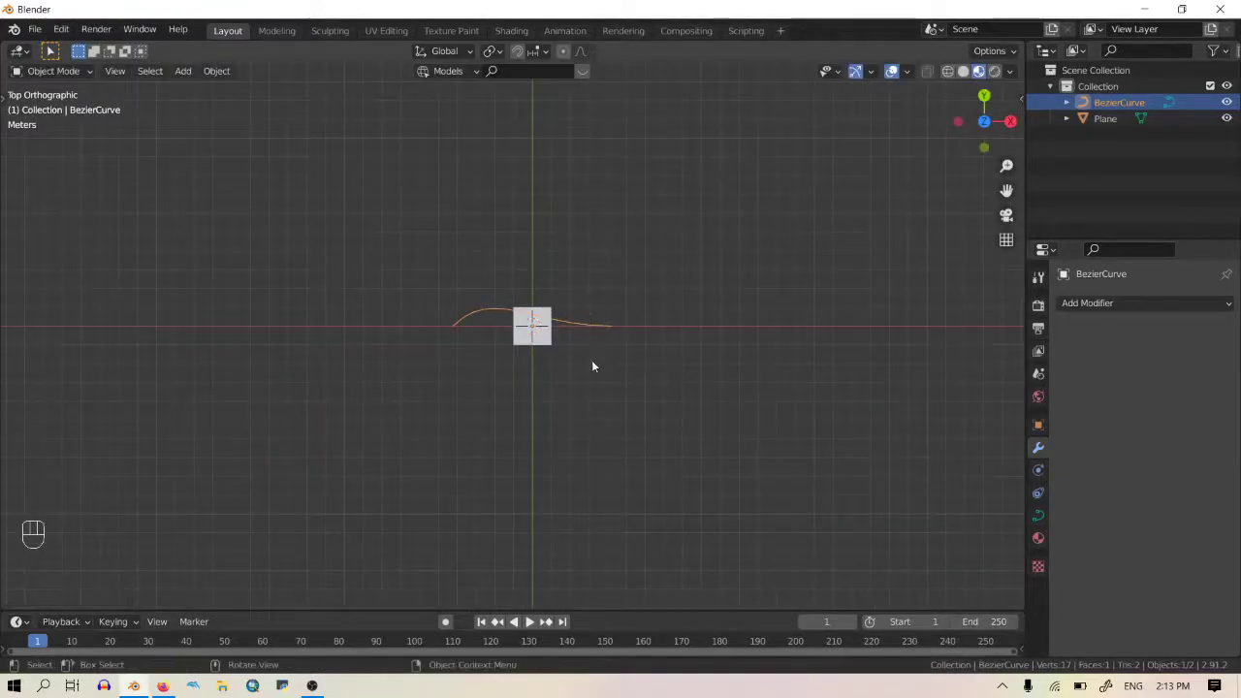
key(Tab)
drag(810, 428, 514, 306)
scroll(668, 376, down, 2)
shift+middle_drag(668, 376, 656, 357)
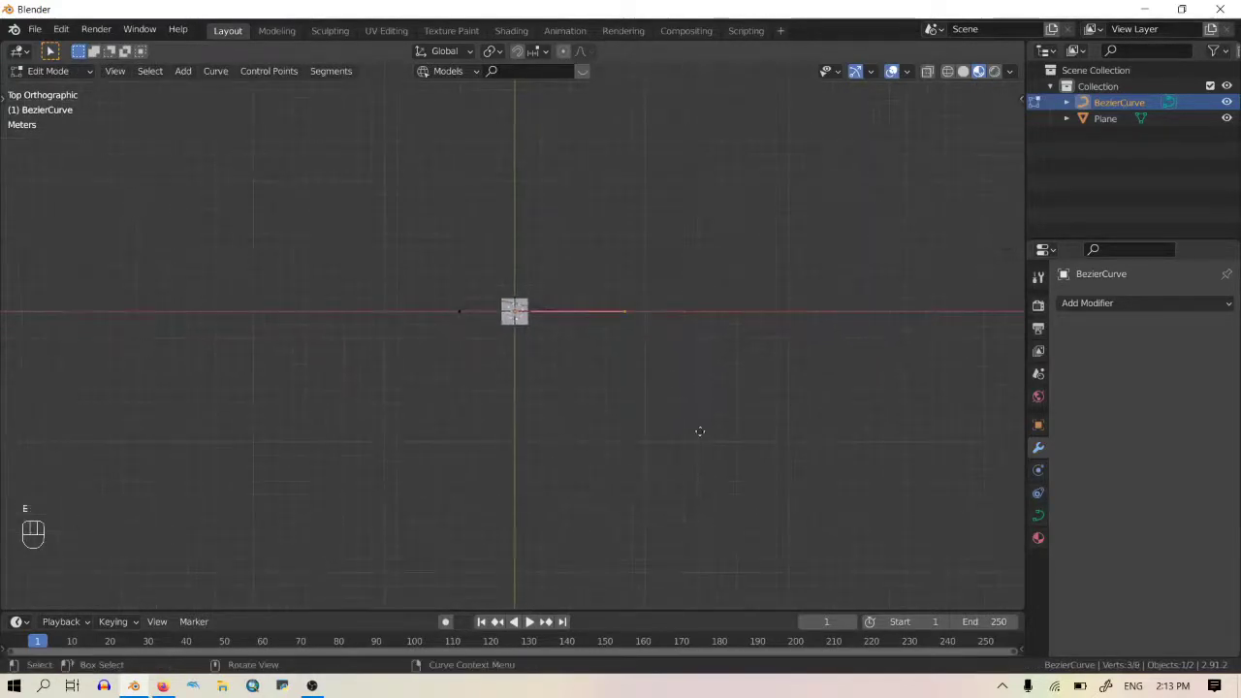
key(e)
click(720, 460)
Step: Rotate the new control point's handles about 152 degrees and lengthen them to round the bend
key(r)
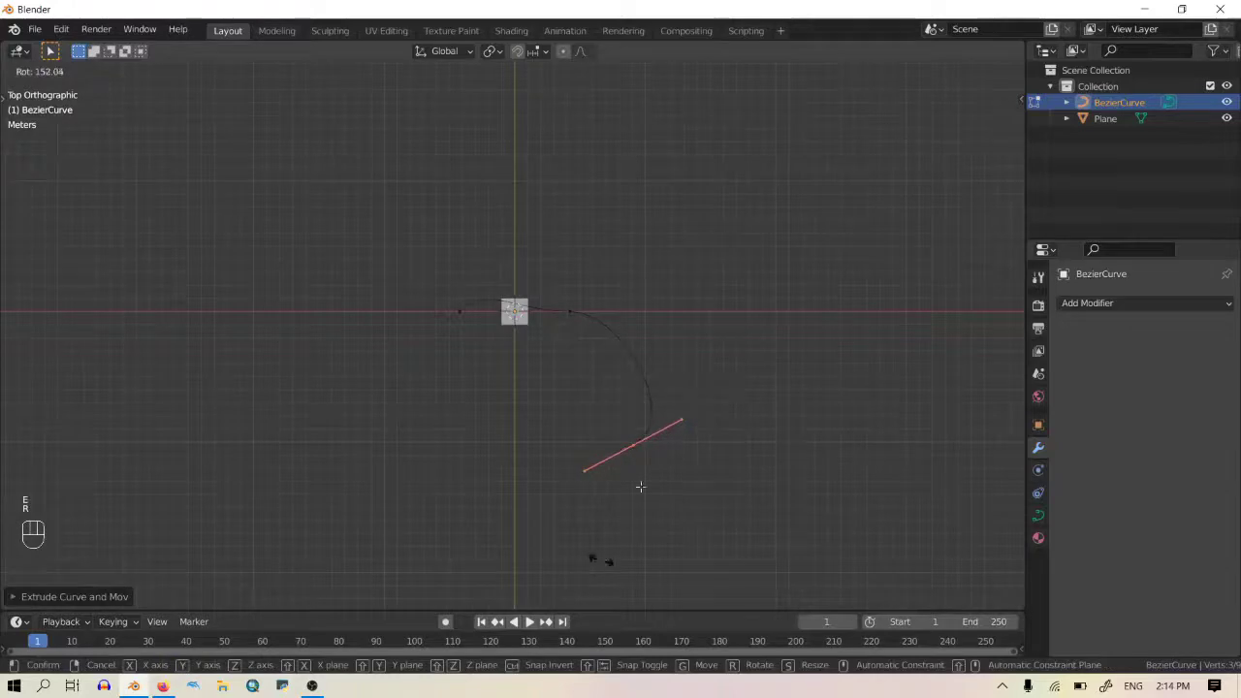
click(589, 560)
key(s)
click(834, 286)
Step: Extrude another control point about 20 m toward negative X, then rotate its handles nearly parallel to Y and shorten them
key(e)
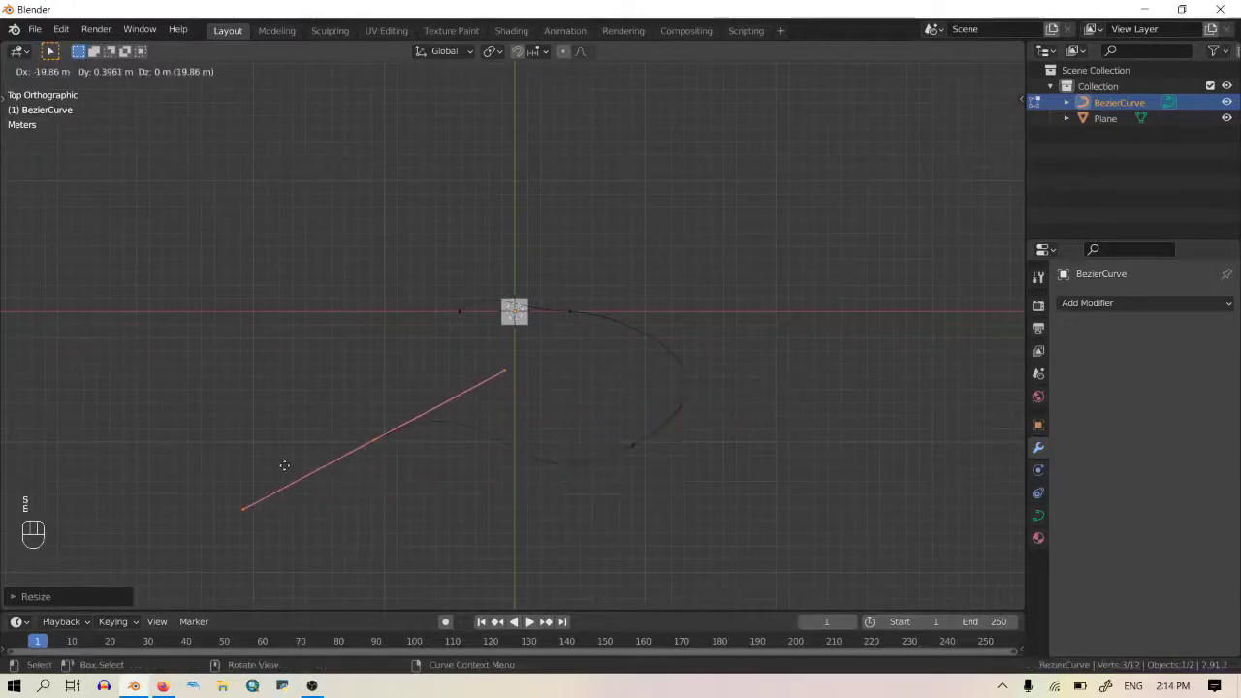
click(282, 472)
key(r)
click(382, 578)
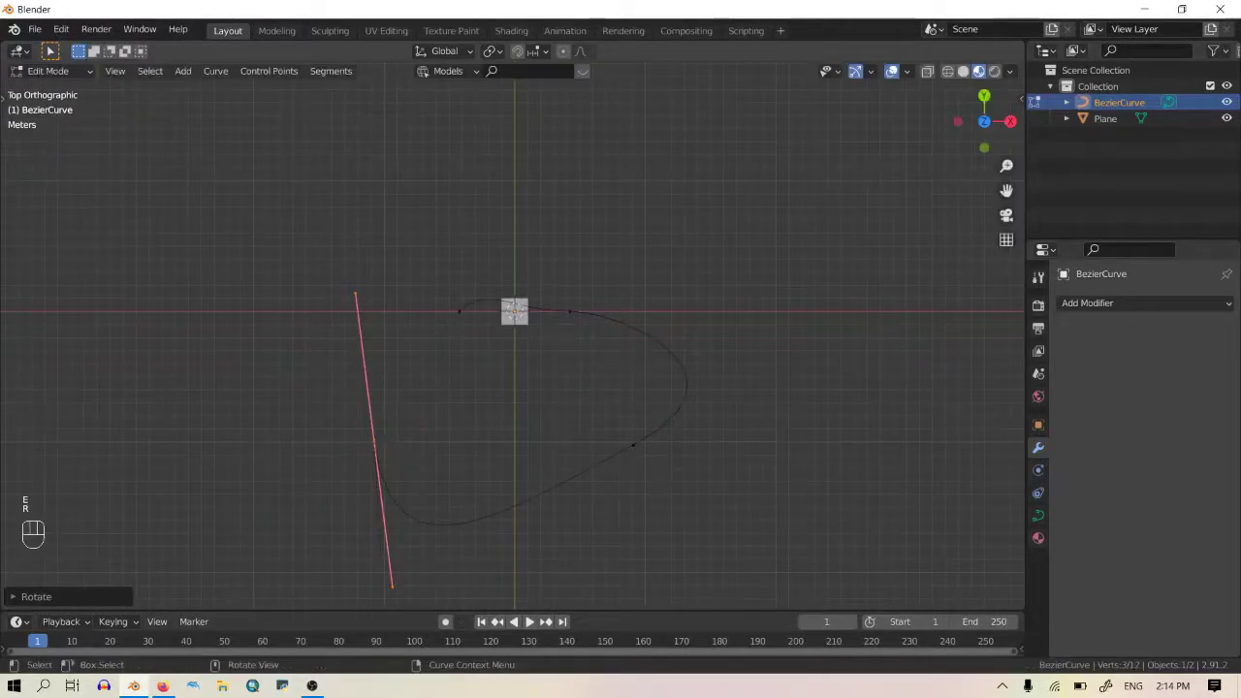
key(s)
click(445, 397)
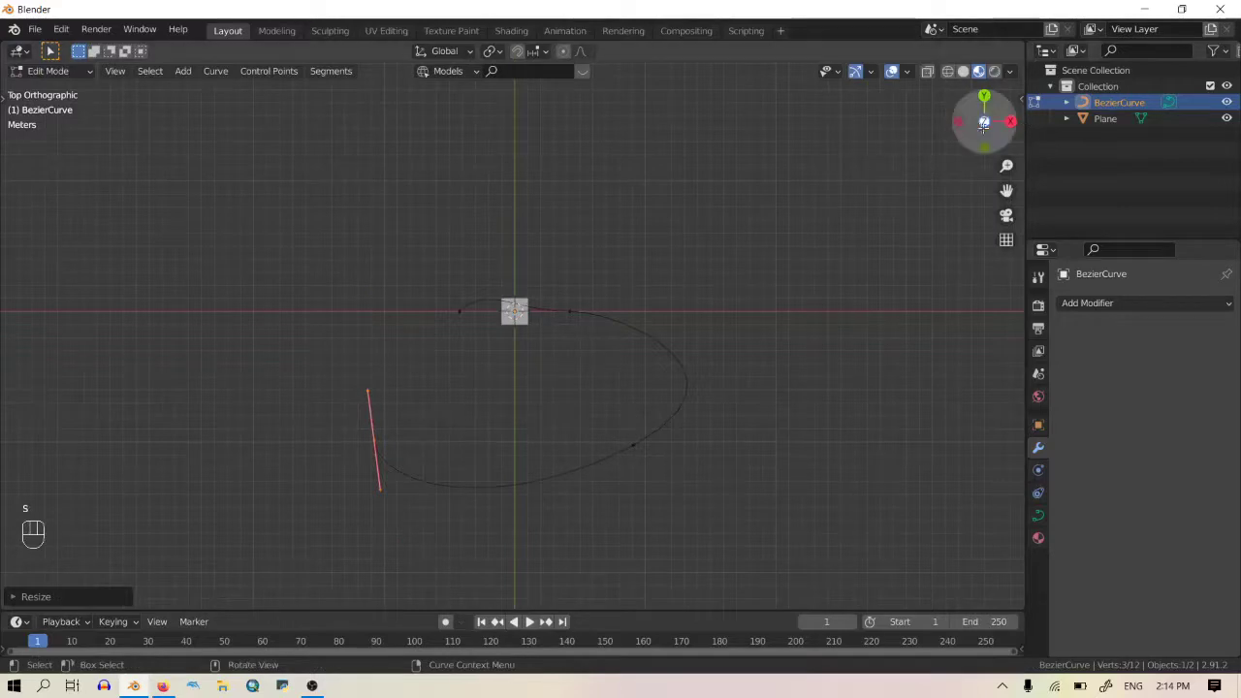
Step: Check the numpad emulation setting in the input preferences and return to the top view of the curve
mouse_move(963, 122)
mouse_down()
mouse_move(958, 143)
mouse_move(951, 116)
mouse_up()
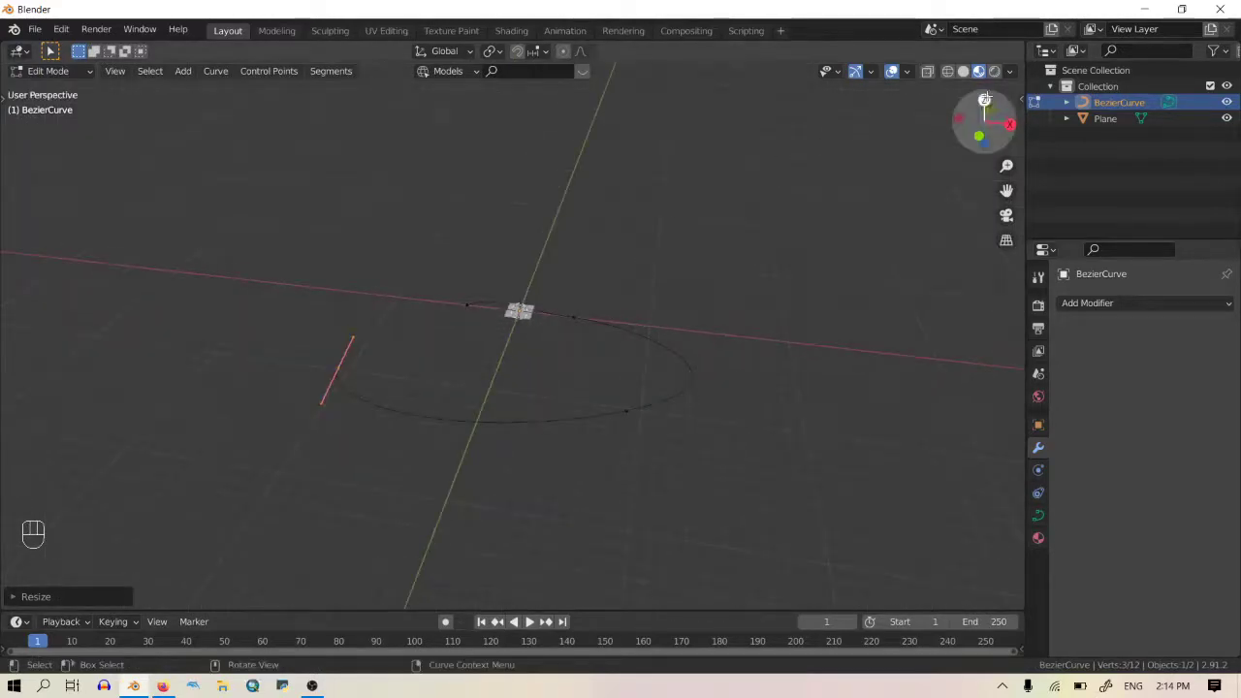
key(KP_7)
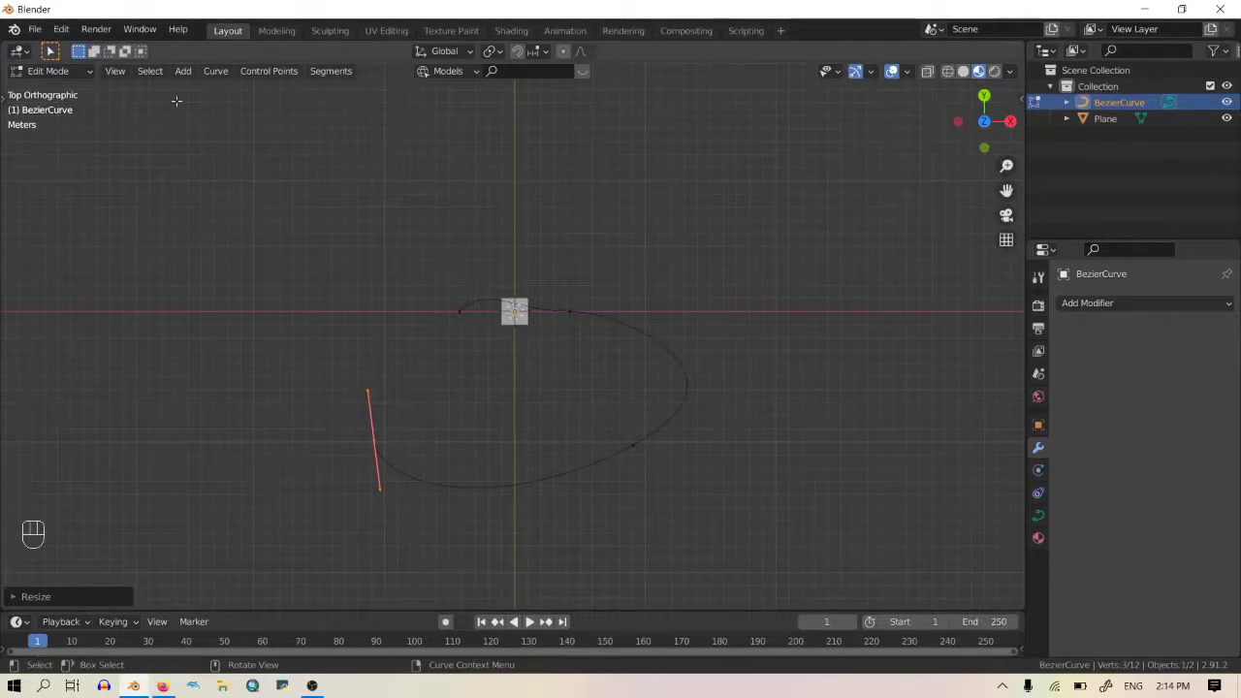
click(64, 31)
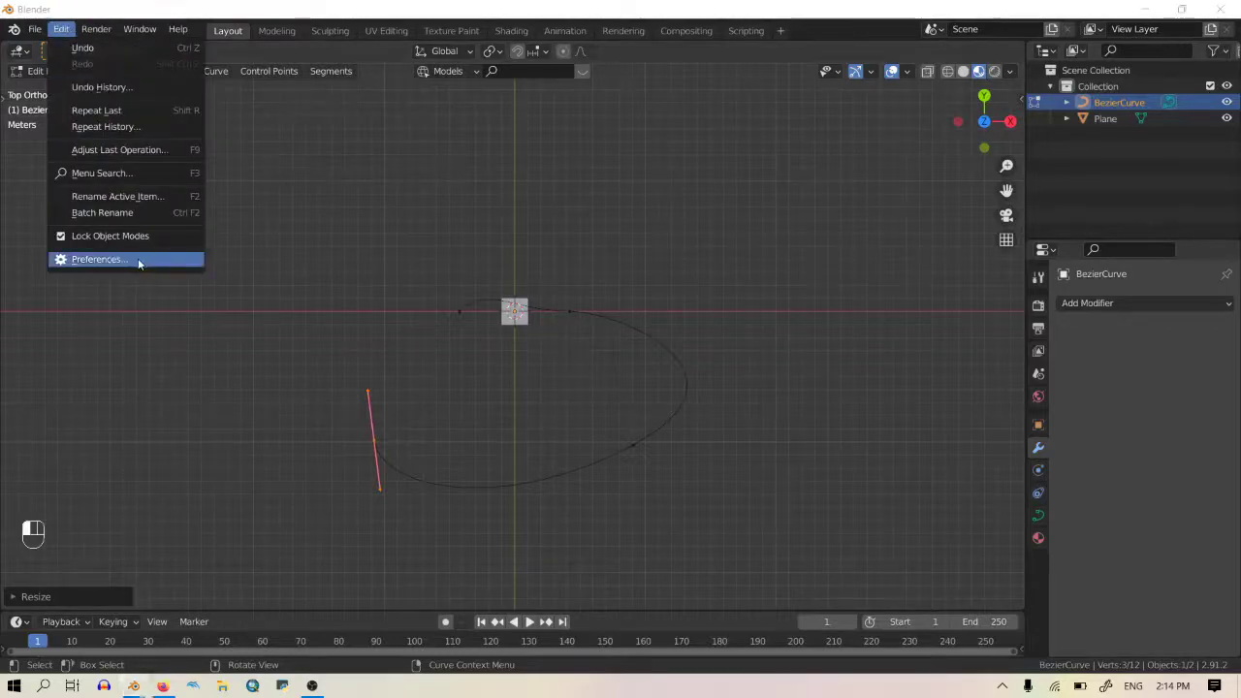
click(138, 258)
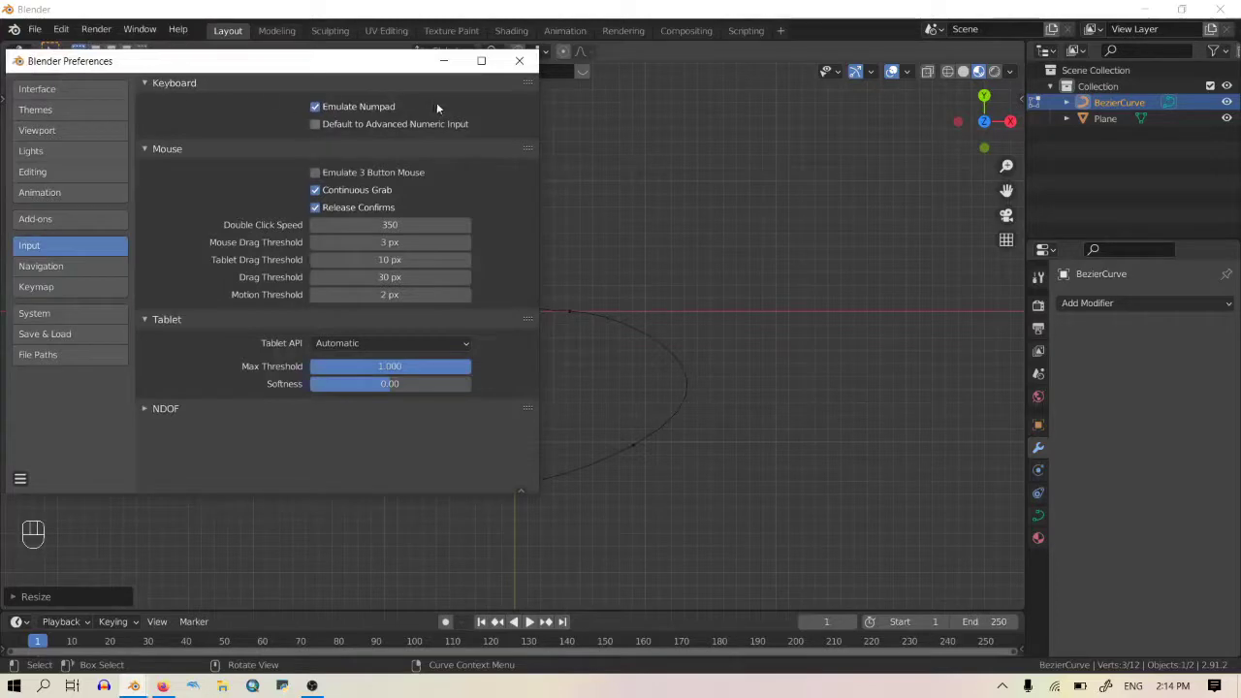
click(519, 60)
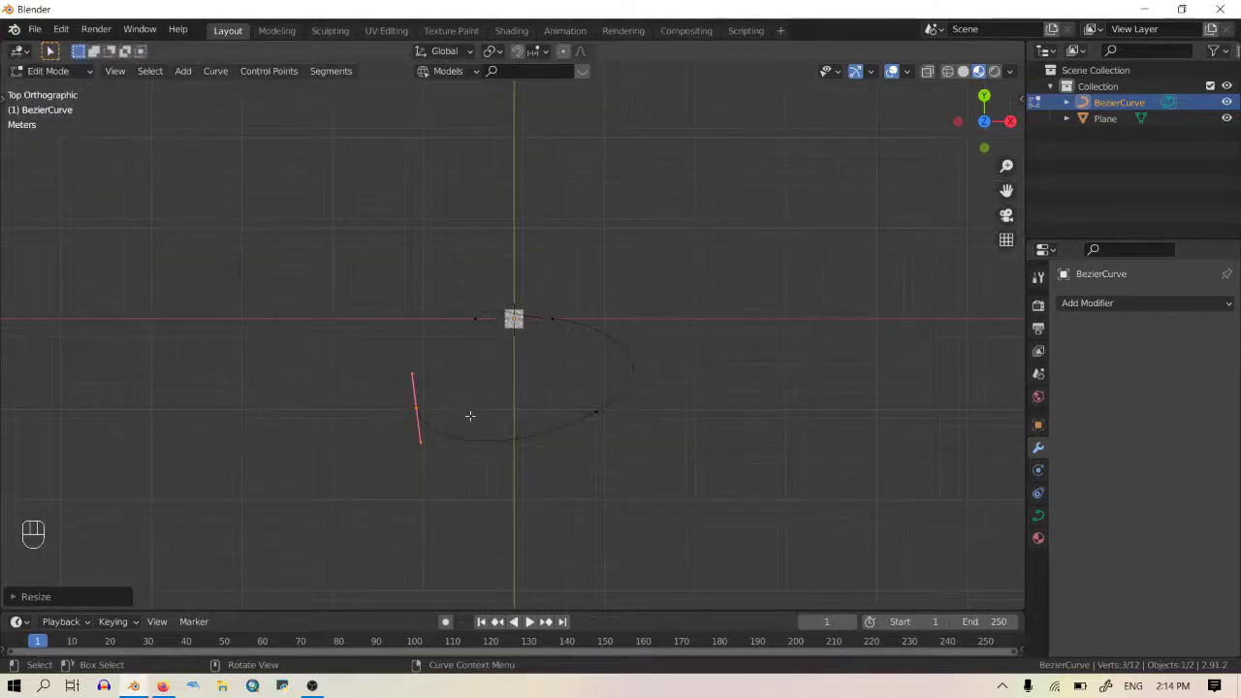
Step: Move the curve's last control point slightly toward positive X, keeping its handle rotation
shift+middle_drag(471, 416, 573, 343)
scroll(573, 343, up, 3)
key(g)
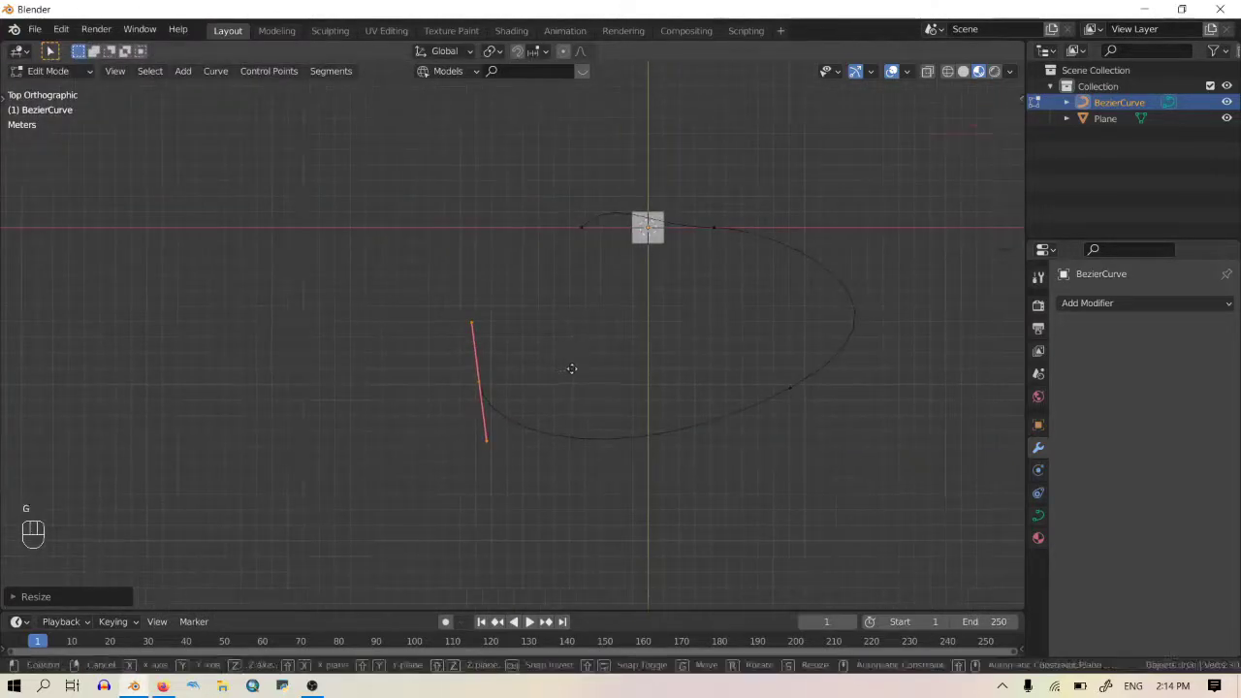
click(625, 367)
key(r)
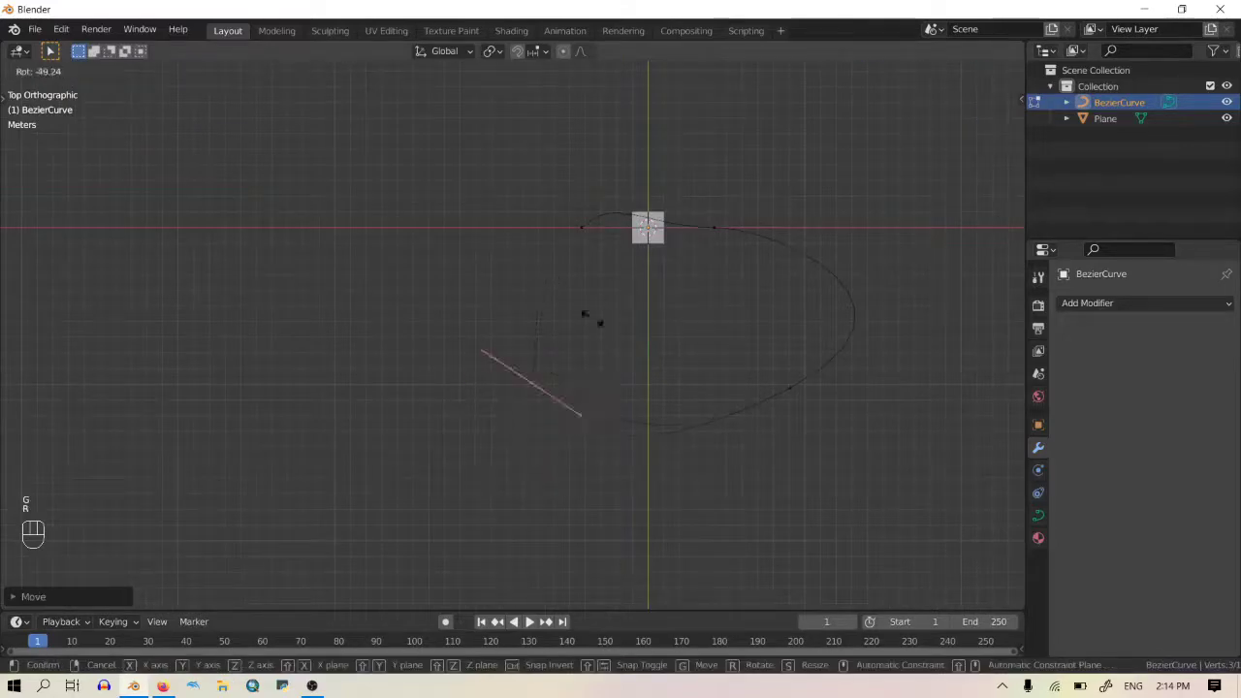
click(600, 357)
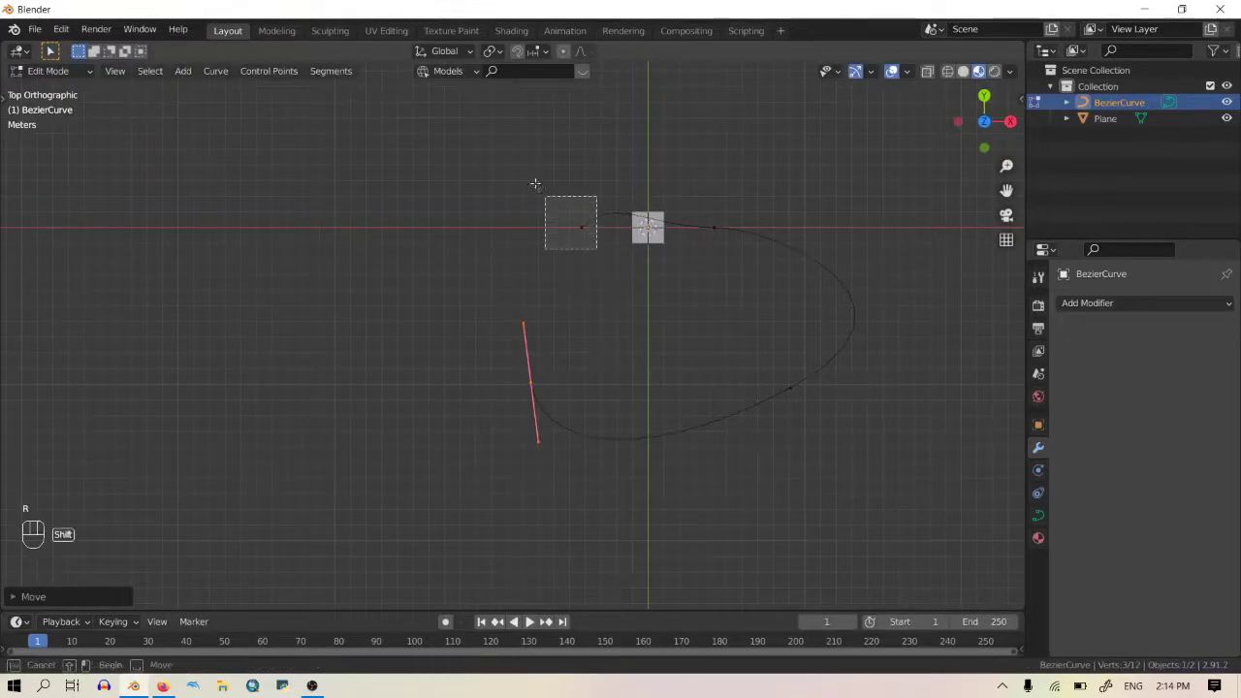
Step: Add the curve's start point to the selection and connect both ends with a segment to close the loop
shift+click(581, 227)
key(f)
shift+middle_drag(596, 258, 472, 311)
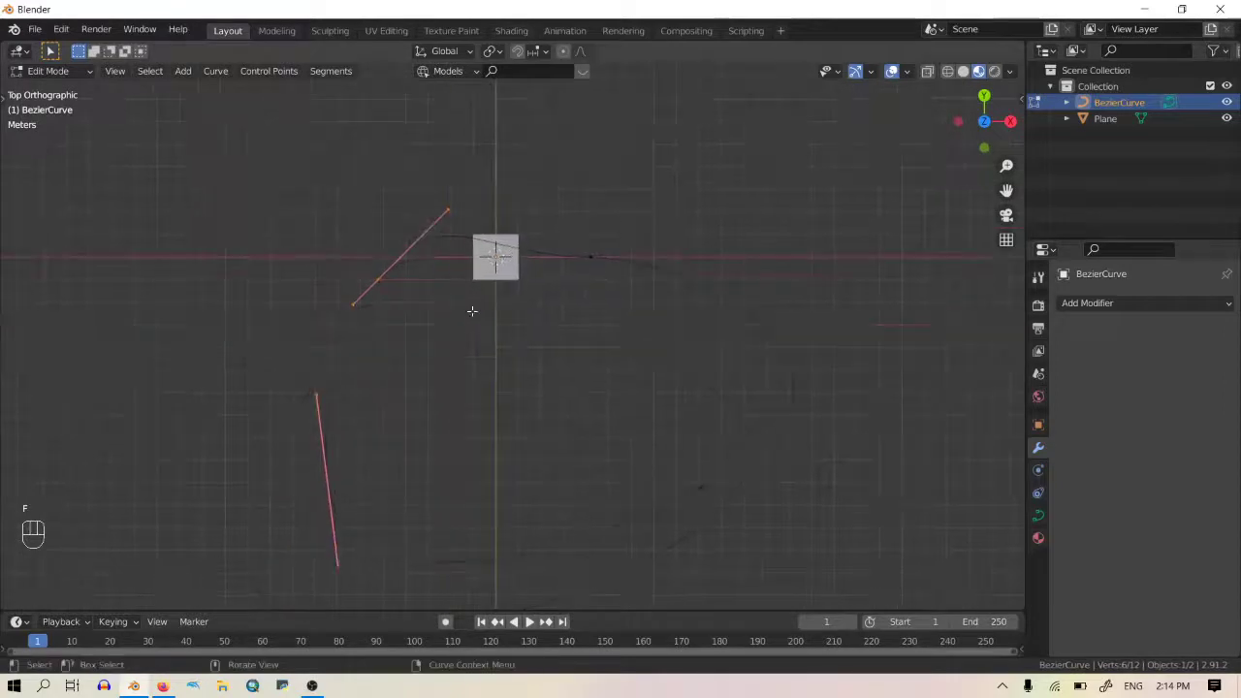
Step: Raise the control point on the plane's +X side along Z, and select the loop's control point at negative X and Y
middle_drag(728, 369, 720, 280)
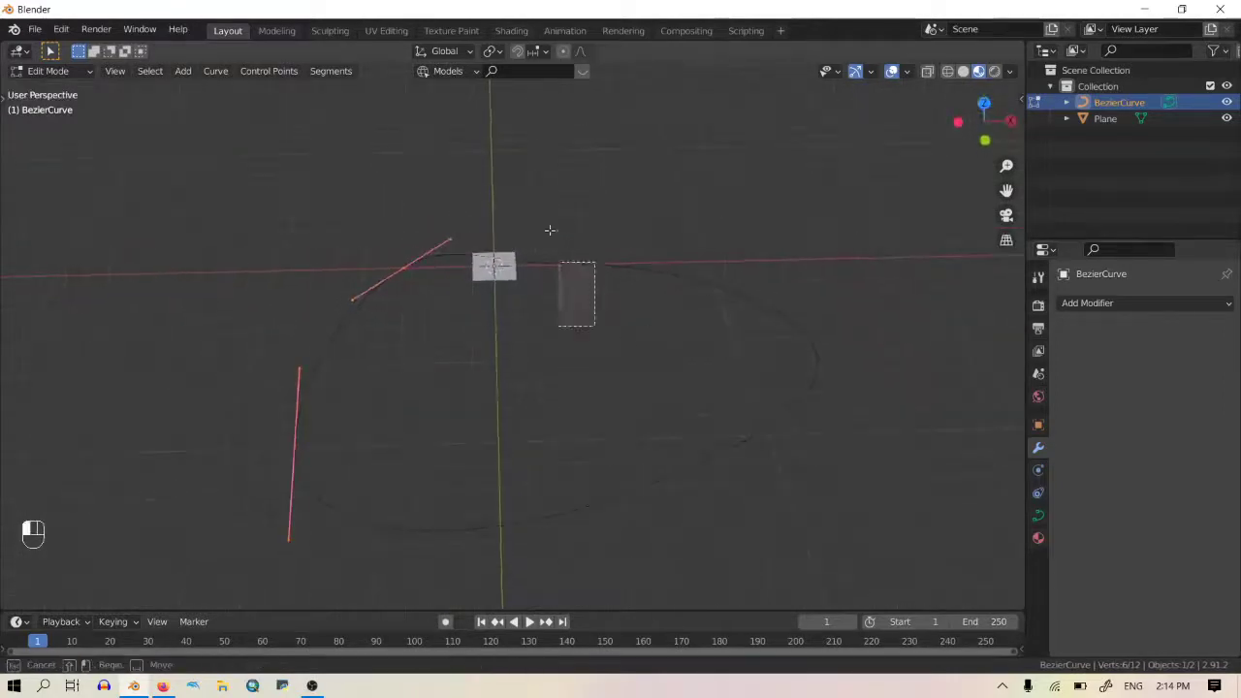
middle_drag(549, 230, 637, 274)
key(g)
key(z)
click(520, 356)
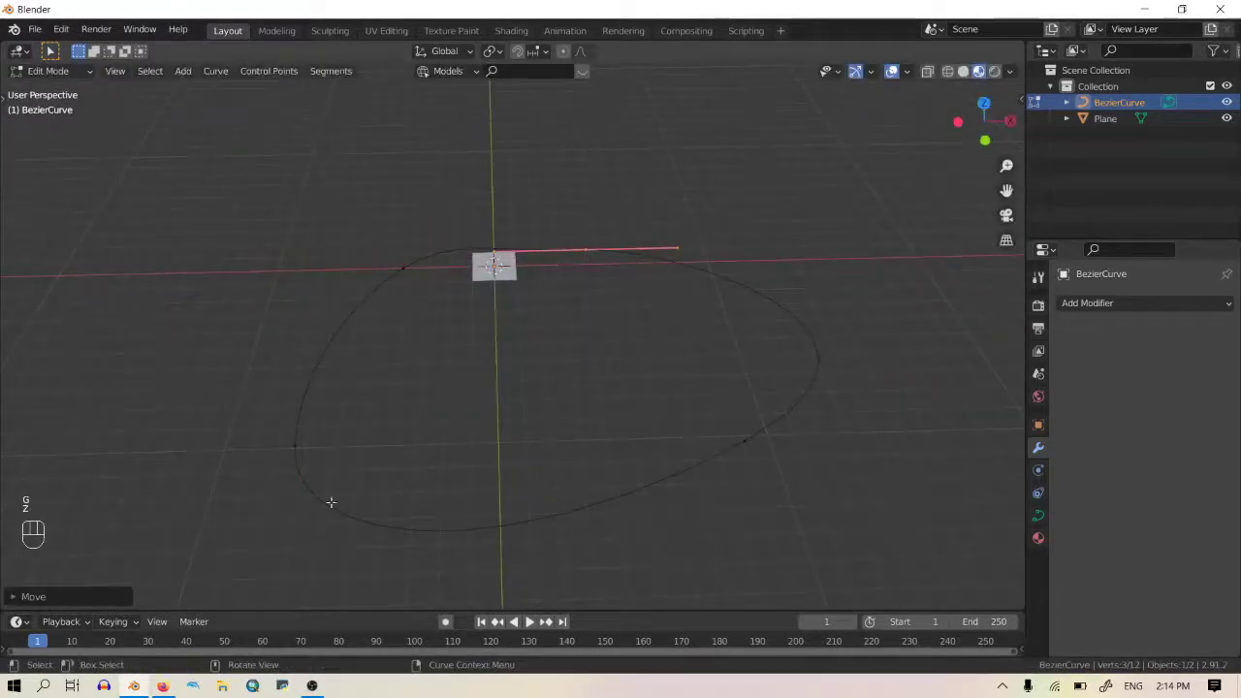
middle_drag(330, 502, 329, 435)
key(g)
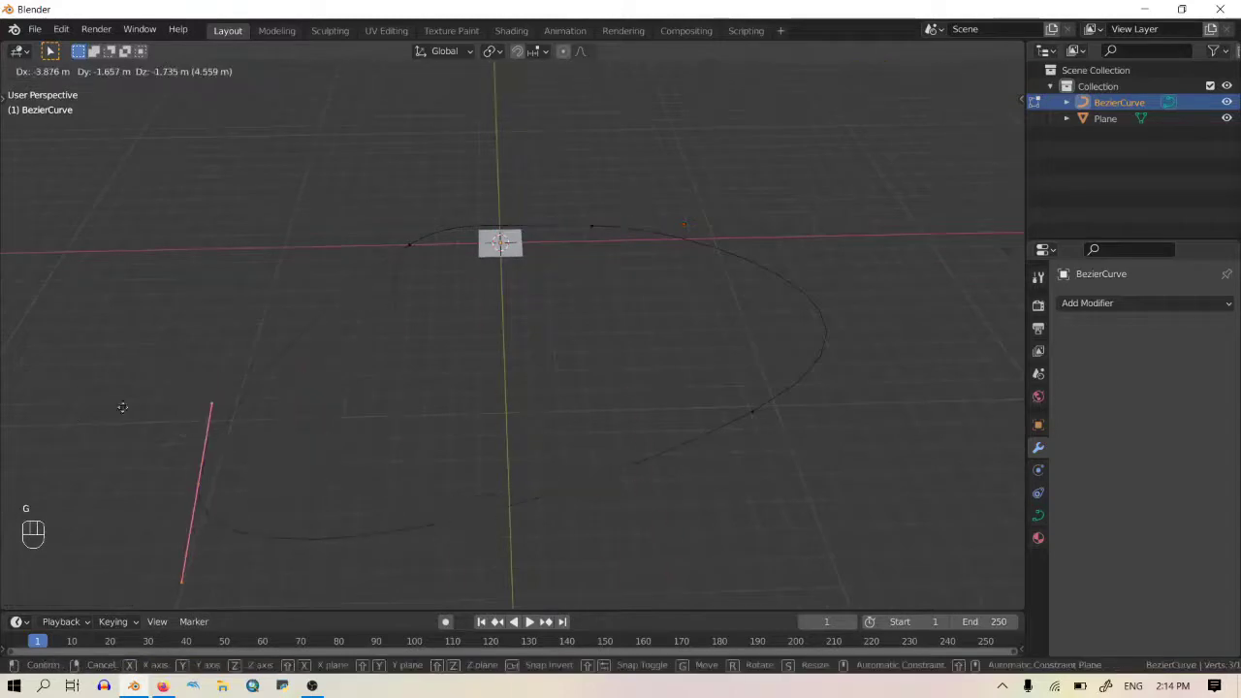
key(x)
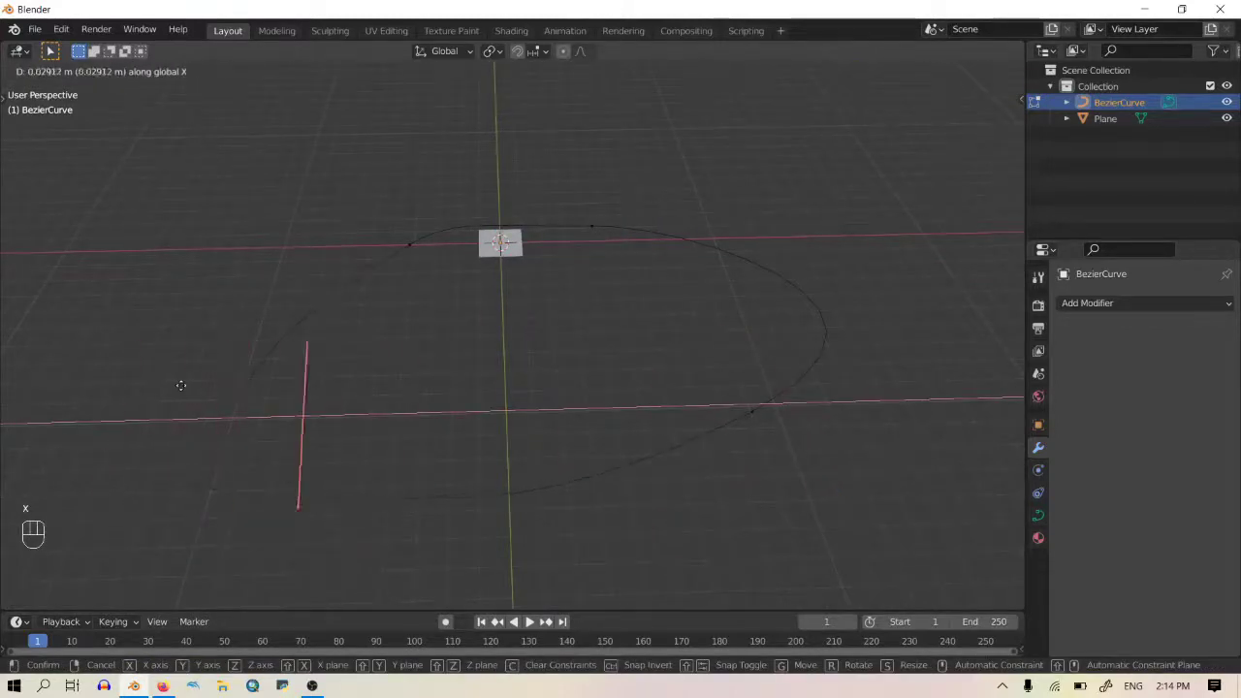
key(y)
key(s)
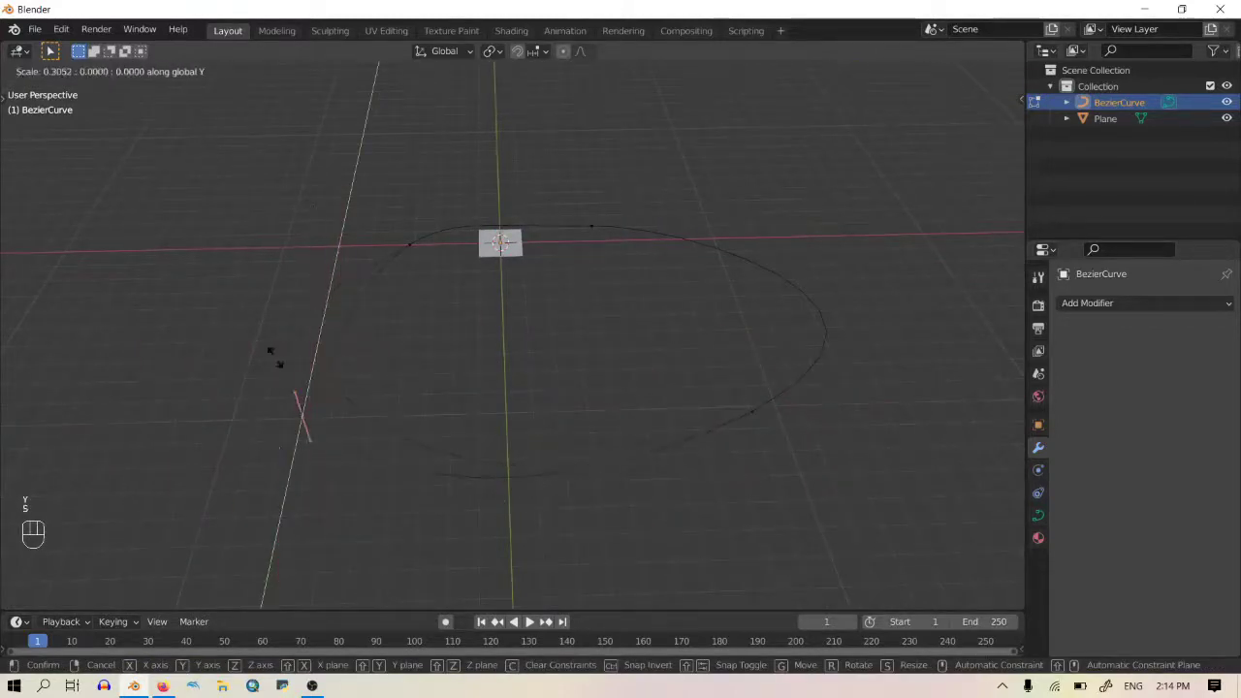
key(z)
right_click(283, 349)
middle_drag(288, 357, 288, 310)
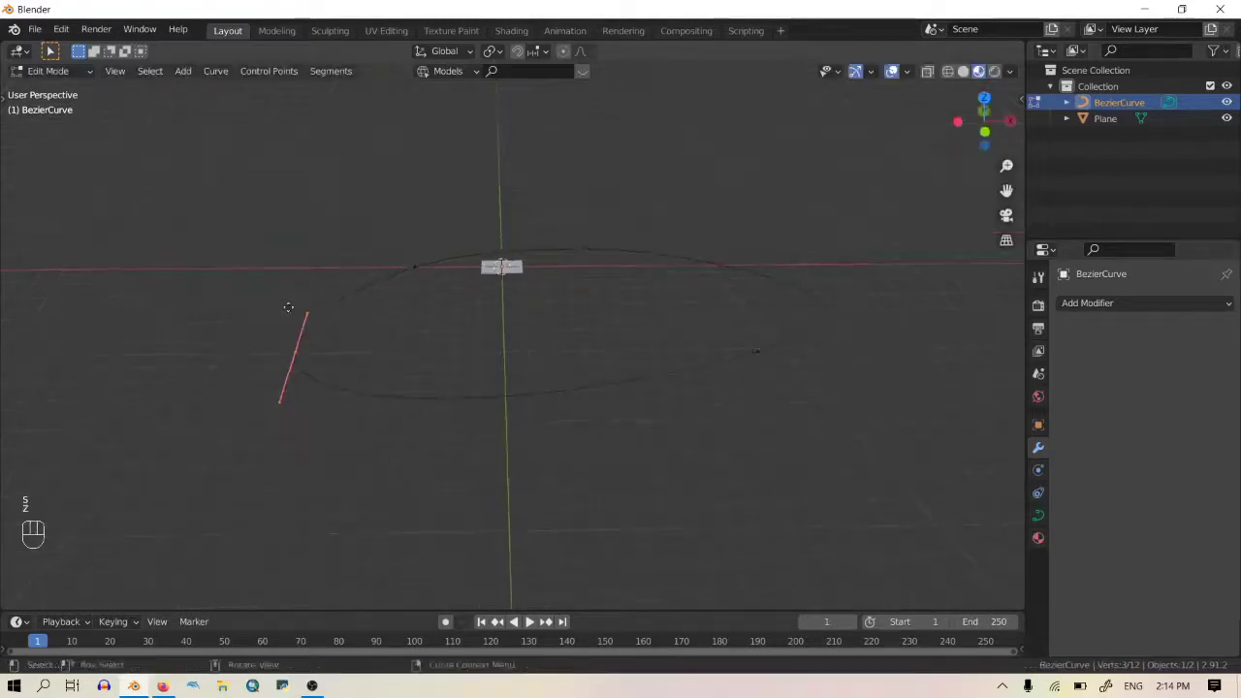
key(g)
key(z)
right_click(325, 279)
key(r)
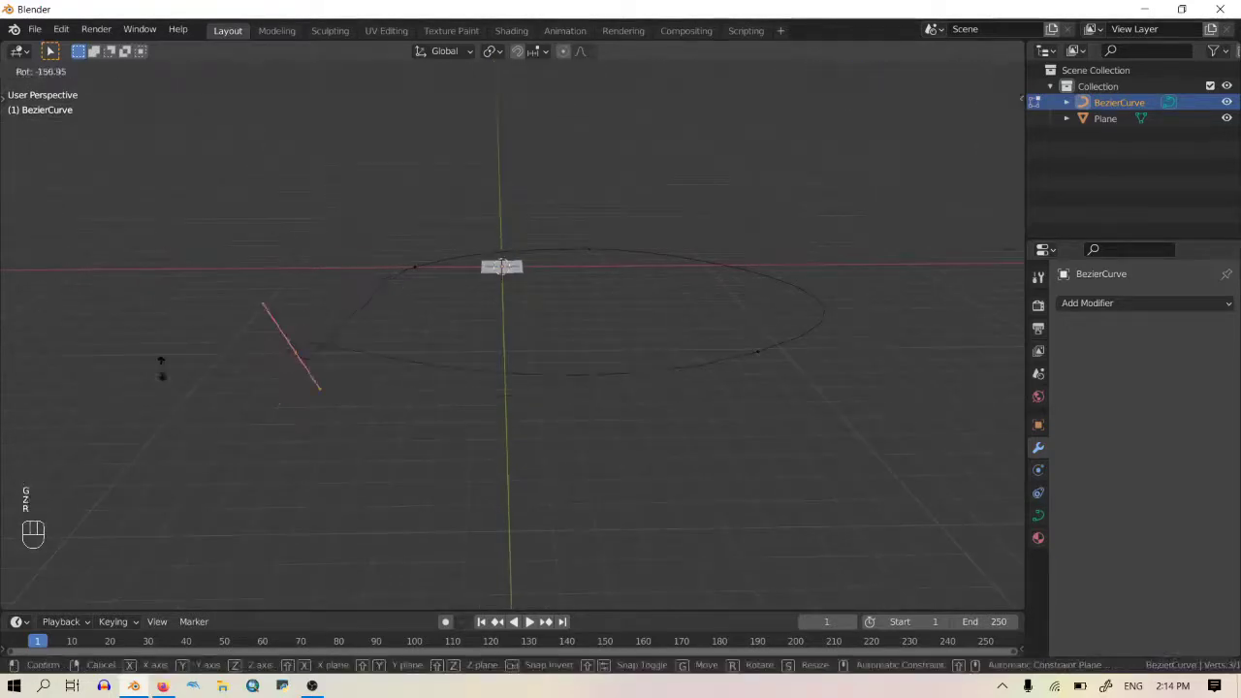
key(x)
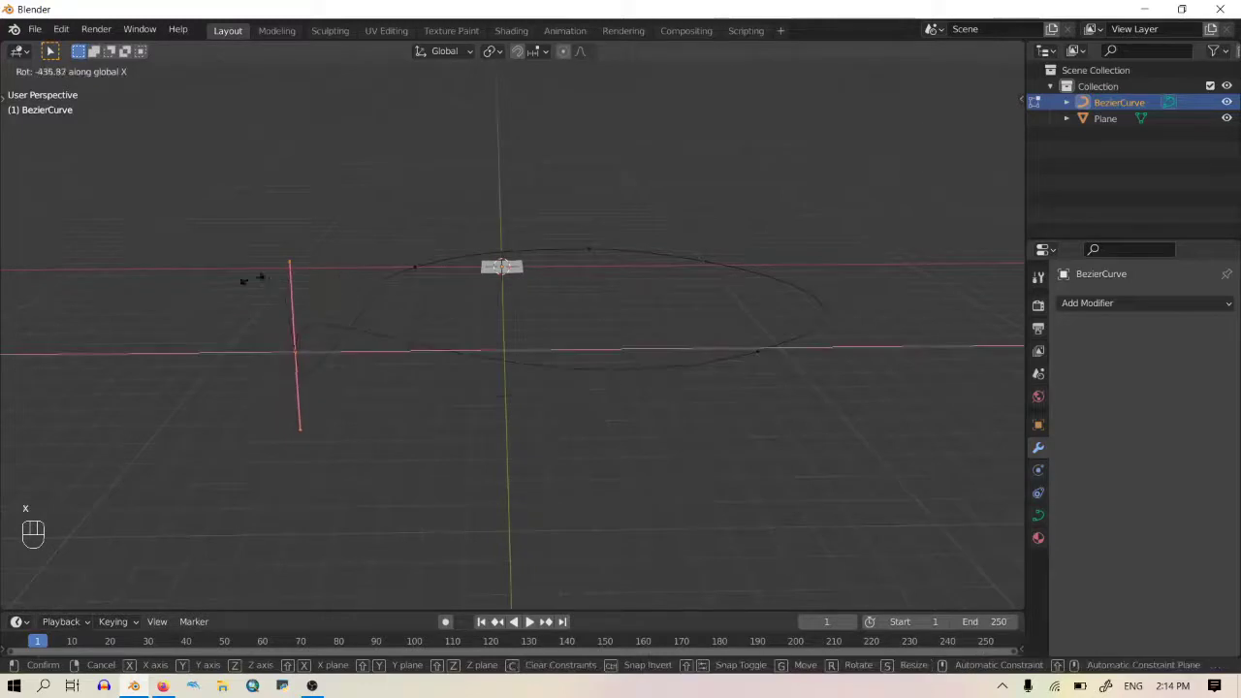
key(y)
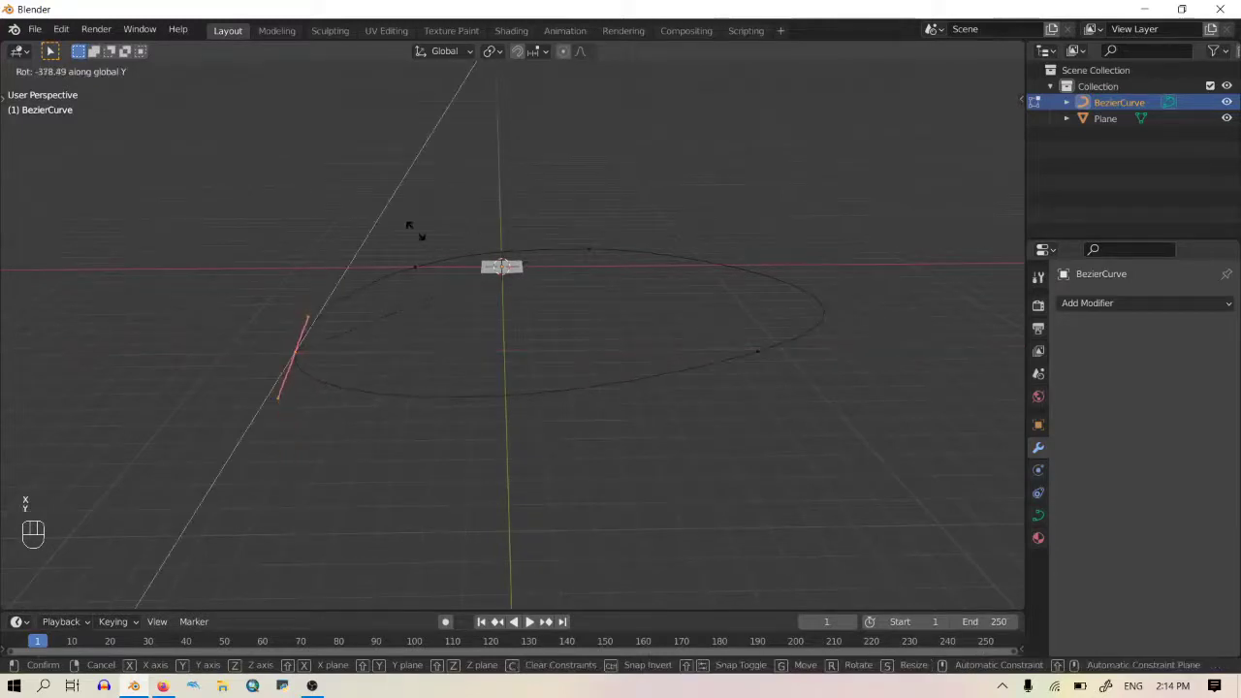
click(522, 277)
Step: Move the selected control point at the loop's negative X and Y corner along the Z axis
mouse_move(374, 335)
middle_down()
mouse_move(396, 352)
mouse_move(379, 357)
middle_up()
key(g)
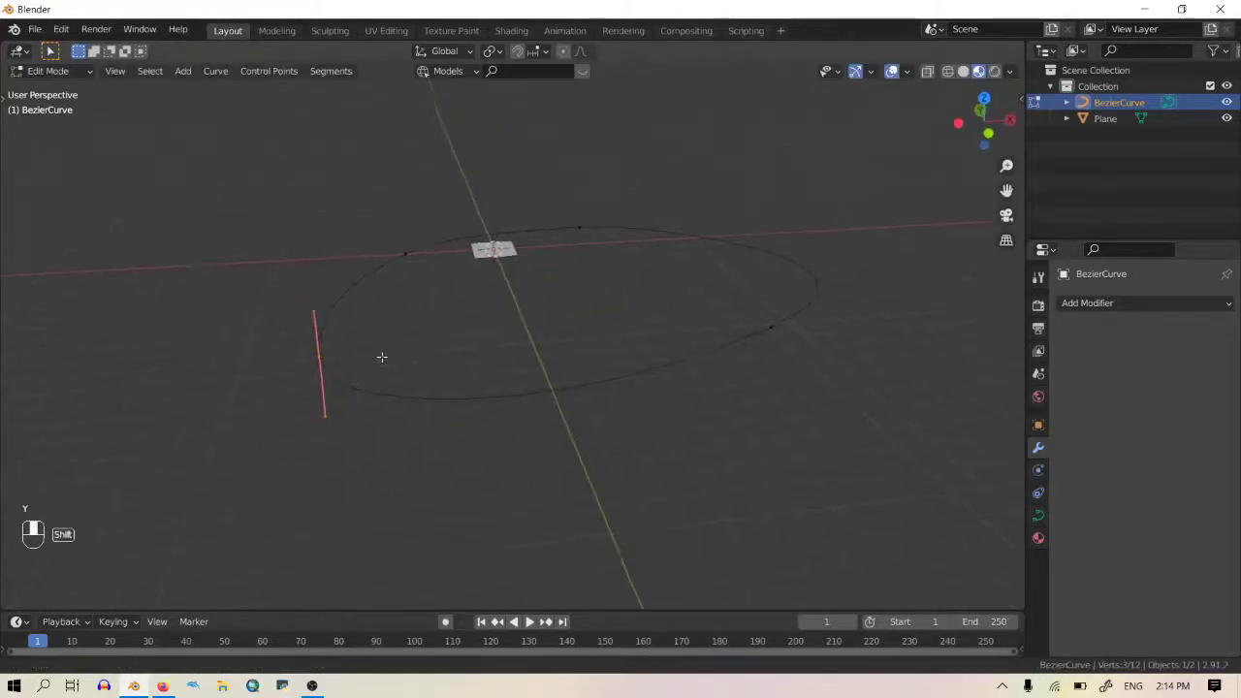
key(z)
click(393, 327)
scroll(387, 320, up, 3)
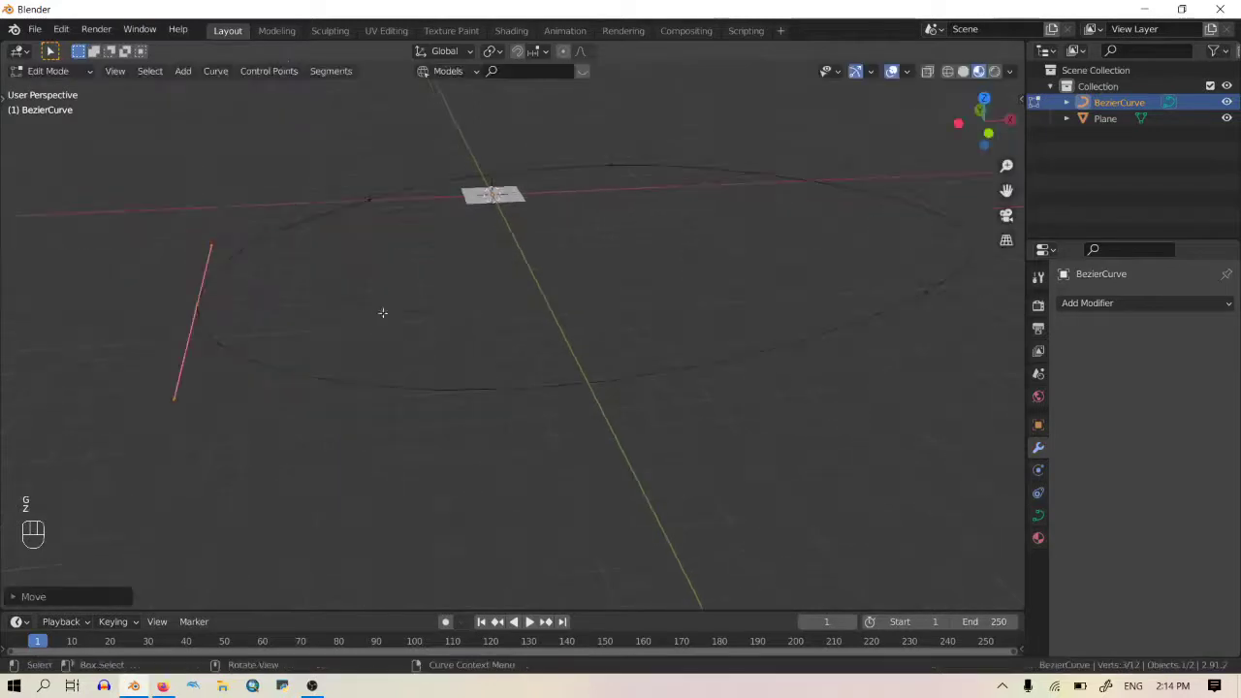
middle_drag(383, 314, 384, 291)
shift+middle_drag(384, 291, 534, 328)
key(ctrl+t)
right_click(464, 320)
Step: Leave curve editing, select the plane, and add an Array modifier with a fixed count of 13
key(Tab)
click(492, 295)
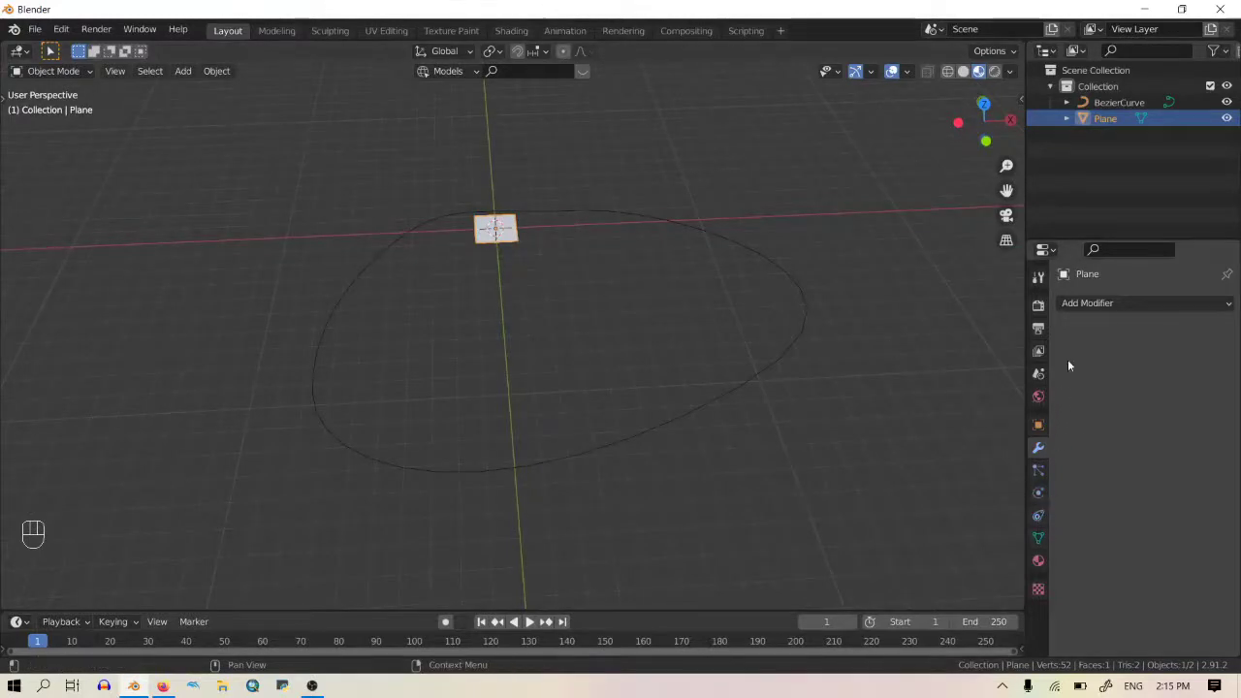
click(1037, 425)
click(1038, 448)
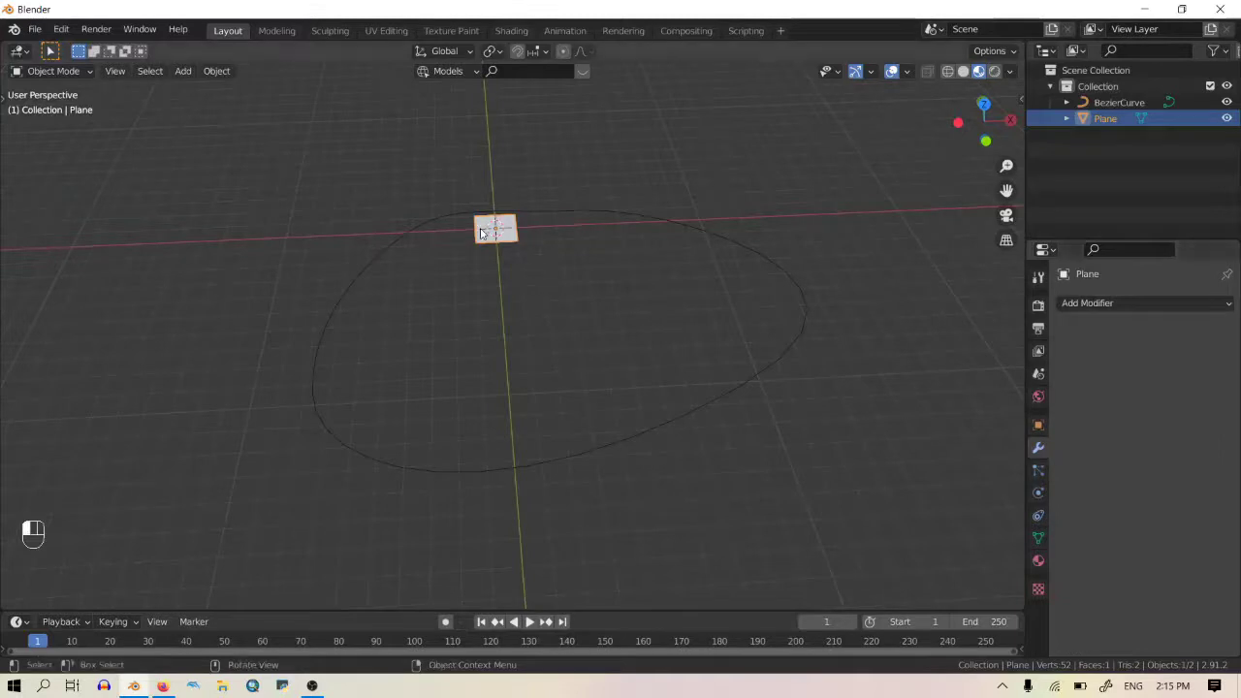
click(1091, 304)
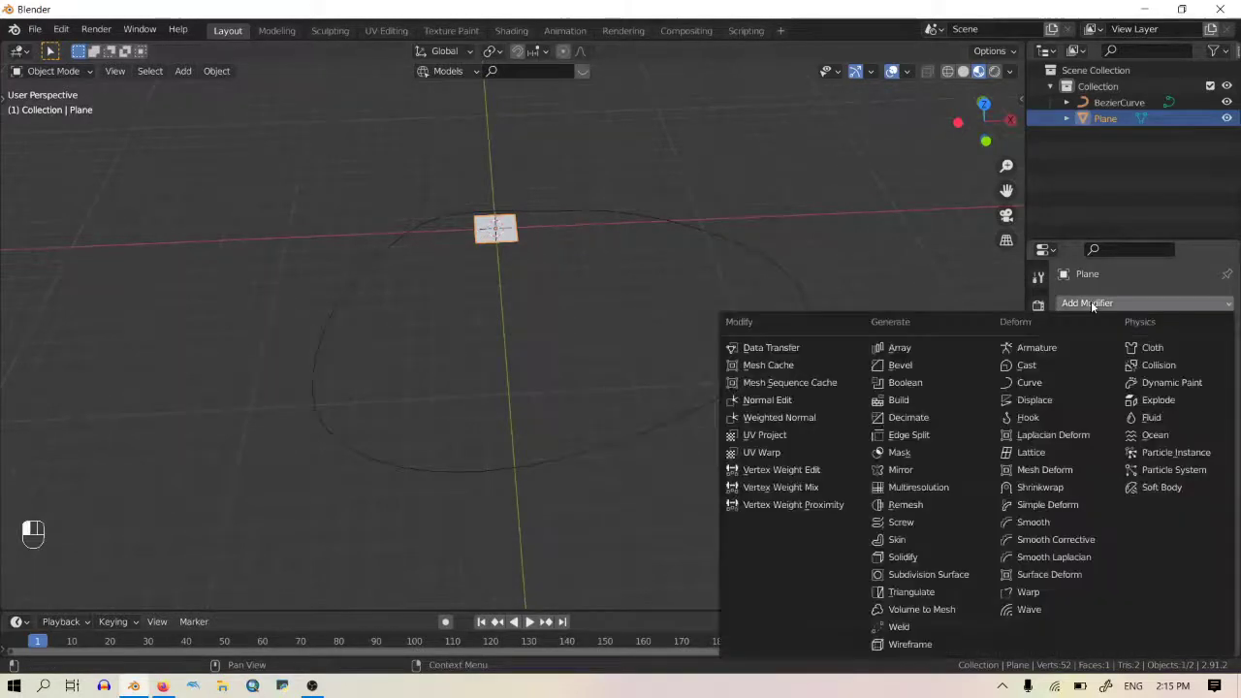
click(930, 348)
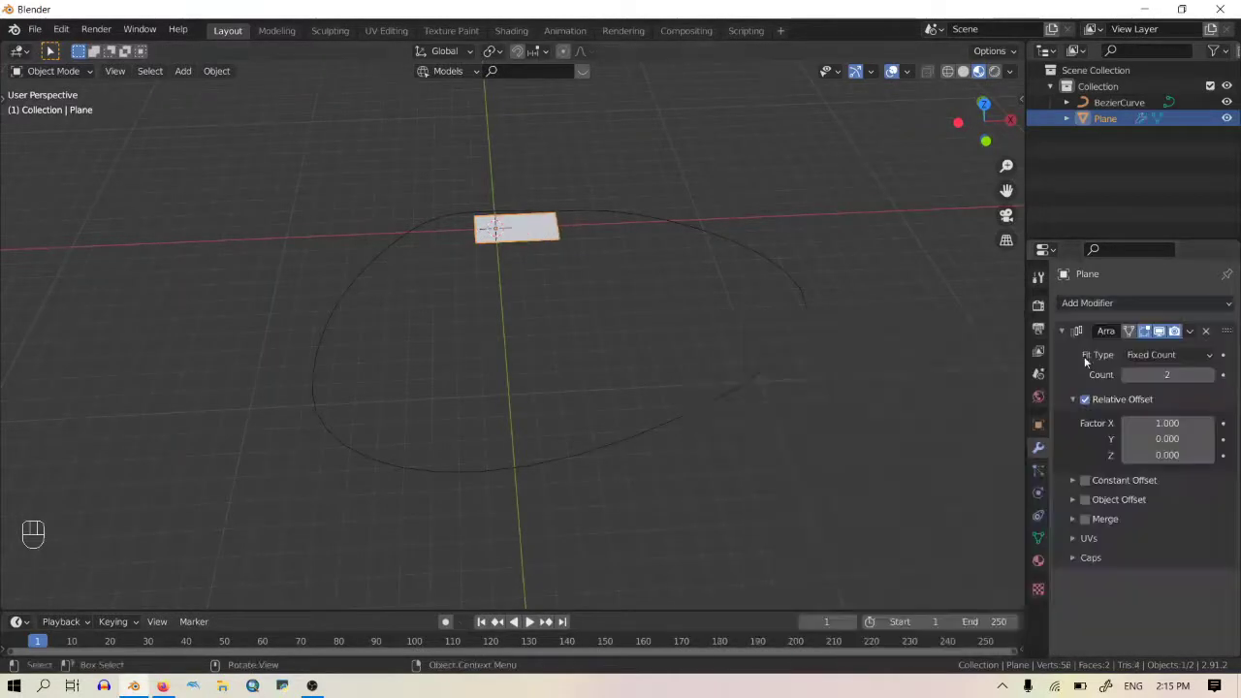
drag(1166, 374, 1212, 374)
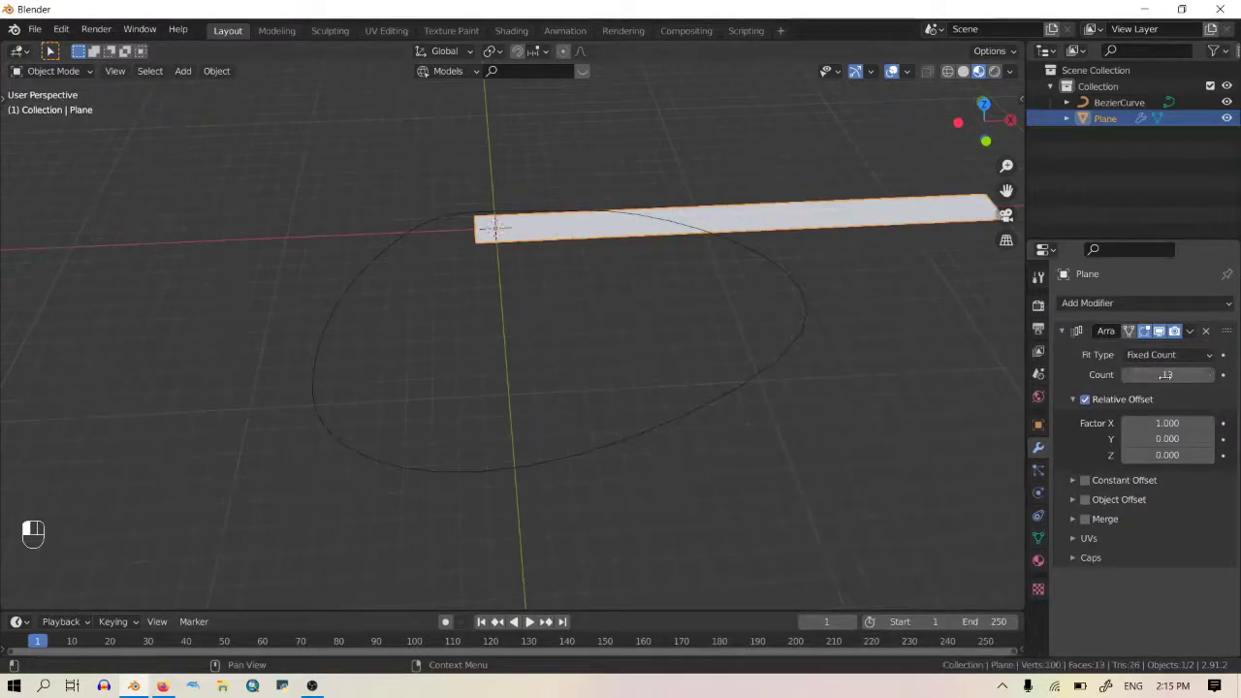
Step: Add a Curve modifier to the plane and assign BezierCurve as its curve object
click(1149, 303)
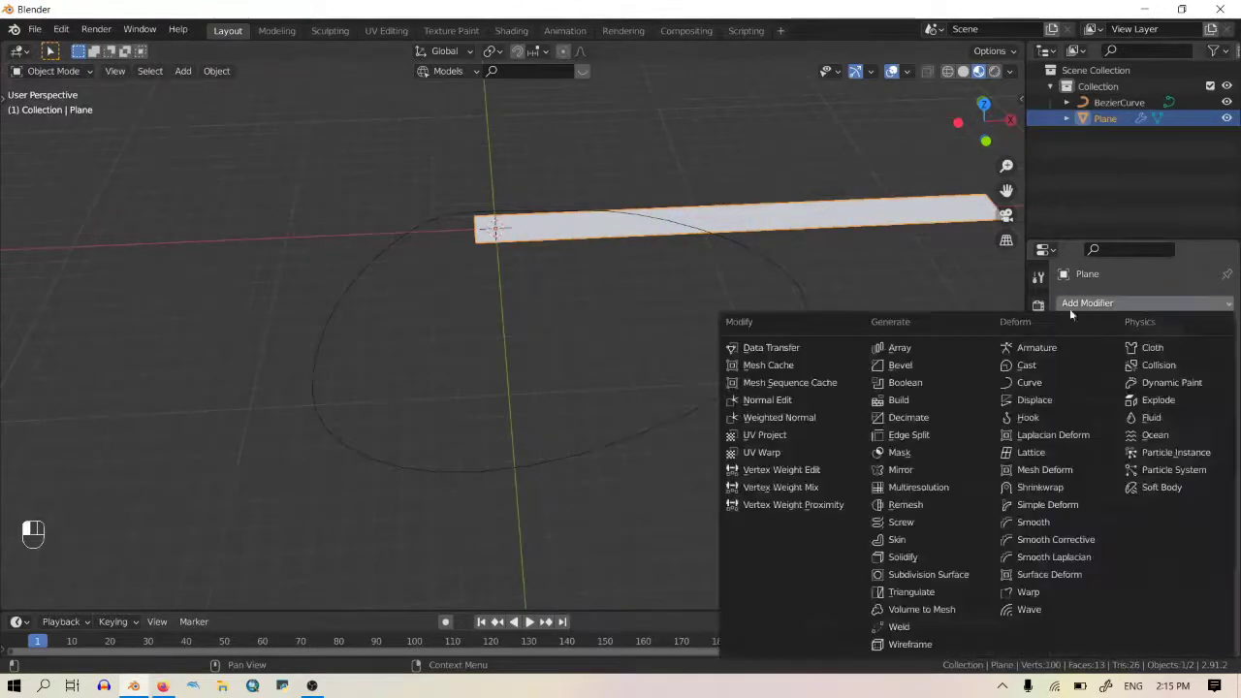
click(1031, 384)
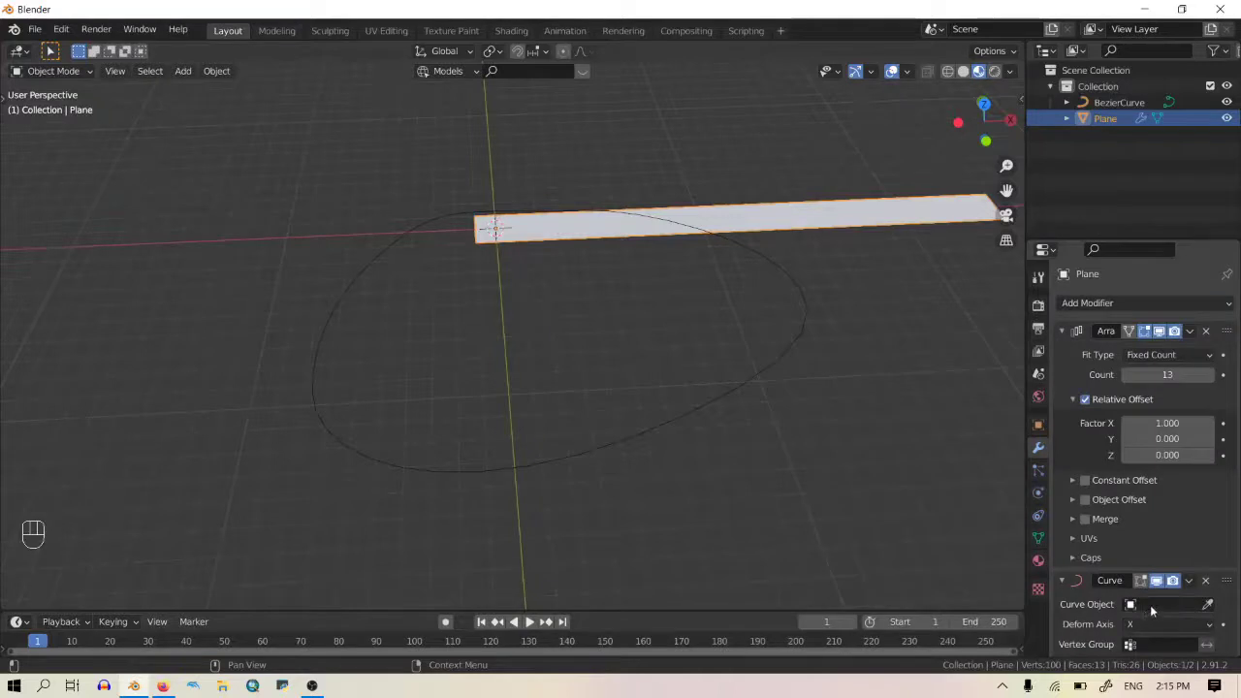
click(1163, 604)
click(1095, 441)
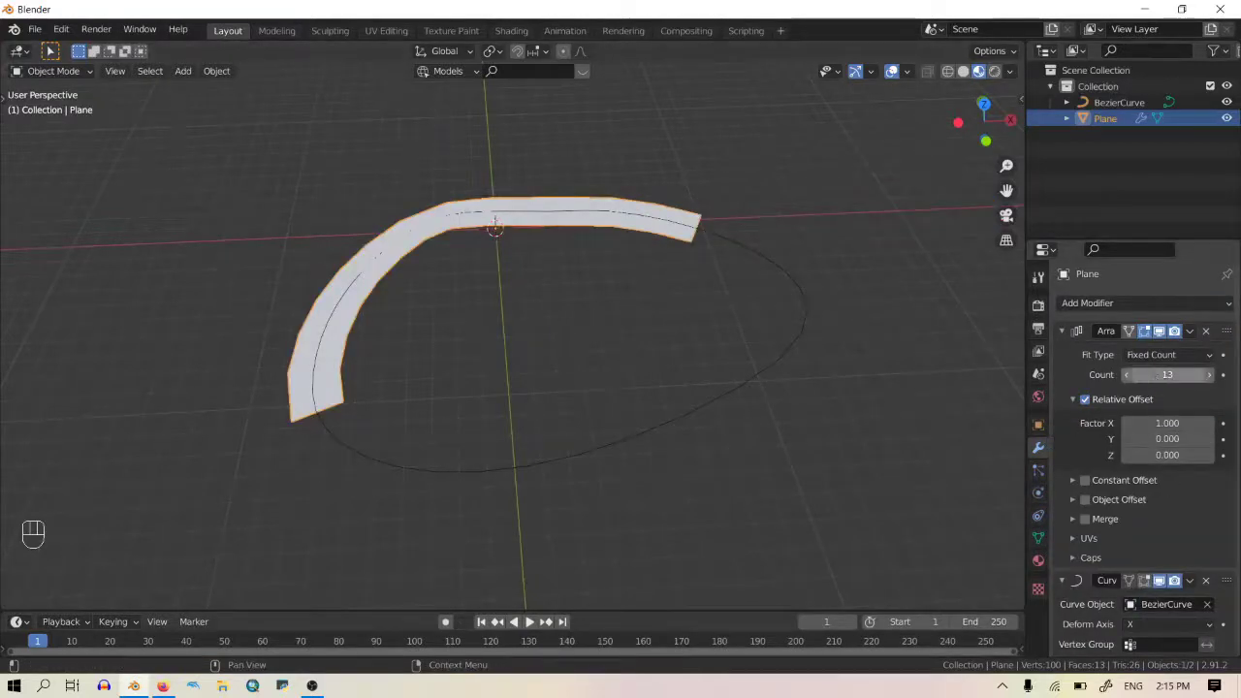
Step: Set the plane's Array count to 28 so the copies run around the loop
drag(1167, 374, 1212, 374)
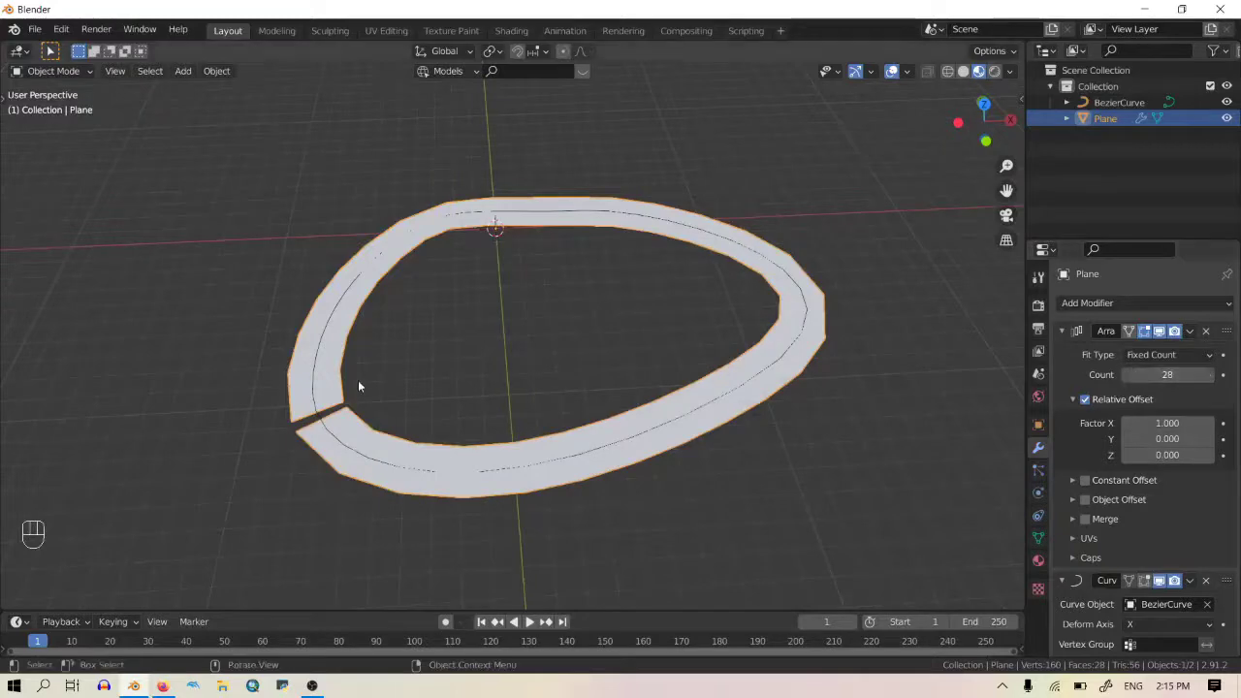
shift+middle_drag(426, 423, 545, 432)
scroll(546, 475, up, 2)
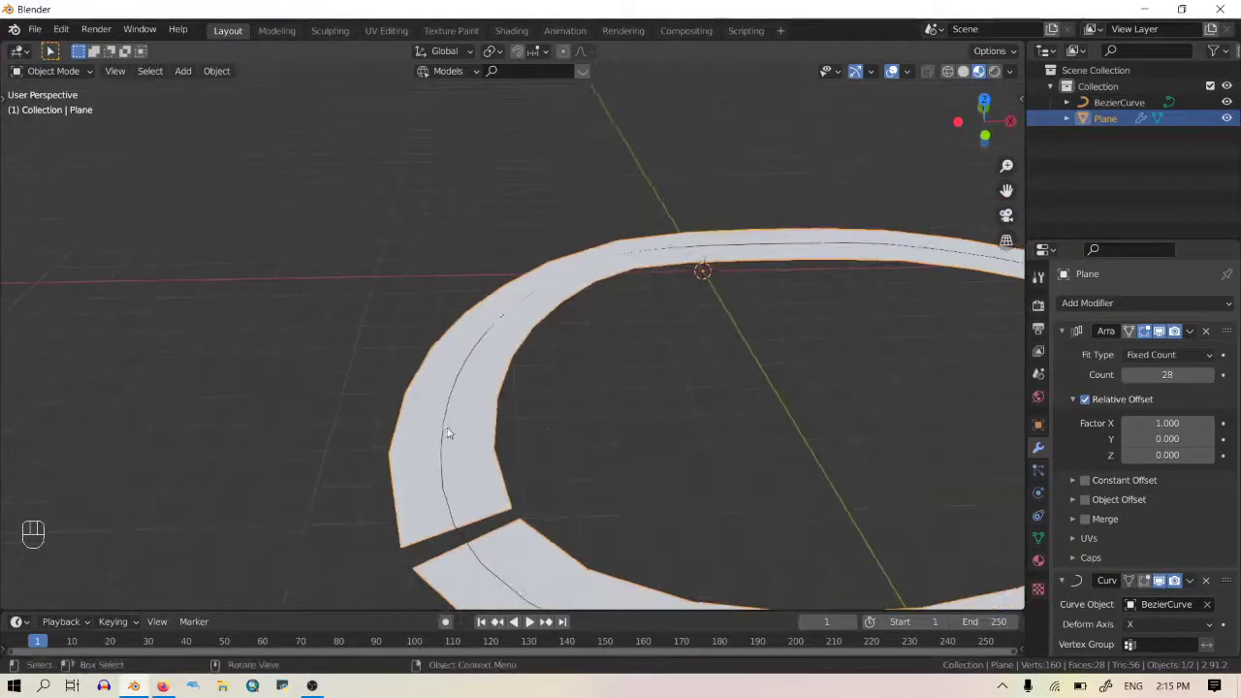
Step: Open the Bezier curve for editing and tilt its control point beside the track's gap by about 17°
click(448, 434)
key(Tab)
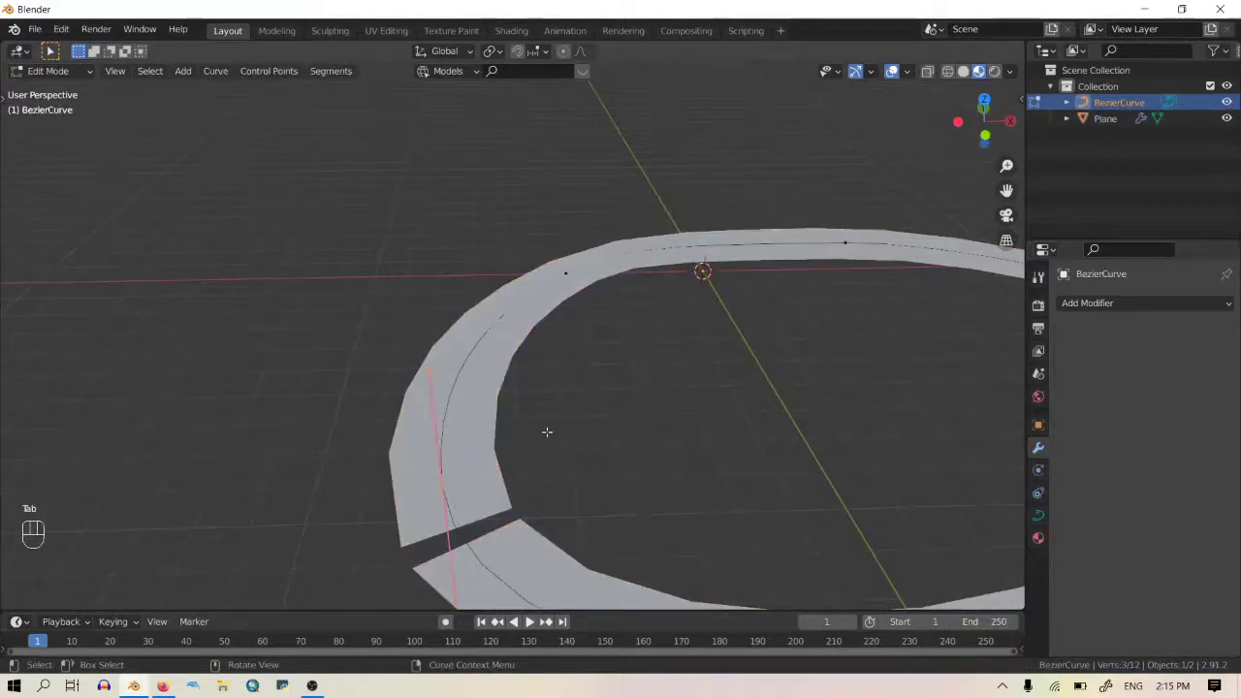
scroll(547, 432, down, 2)
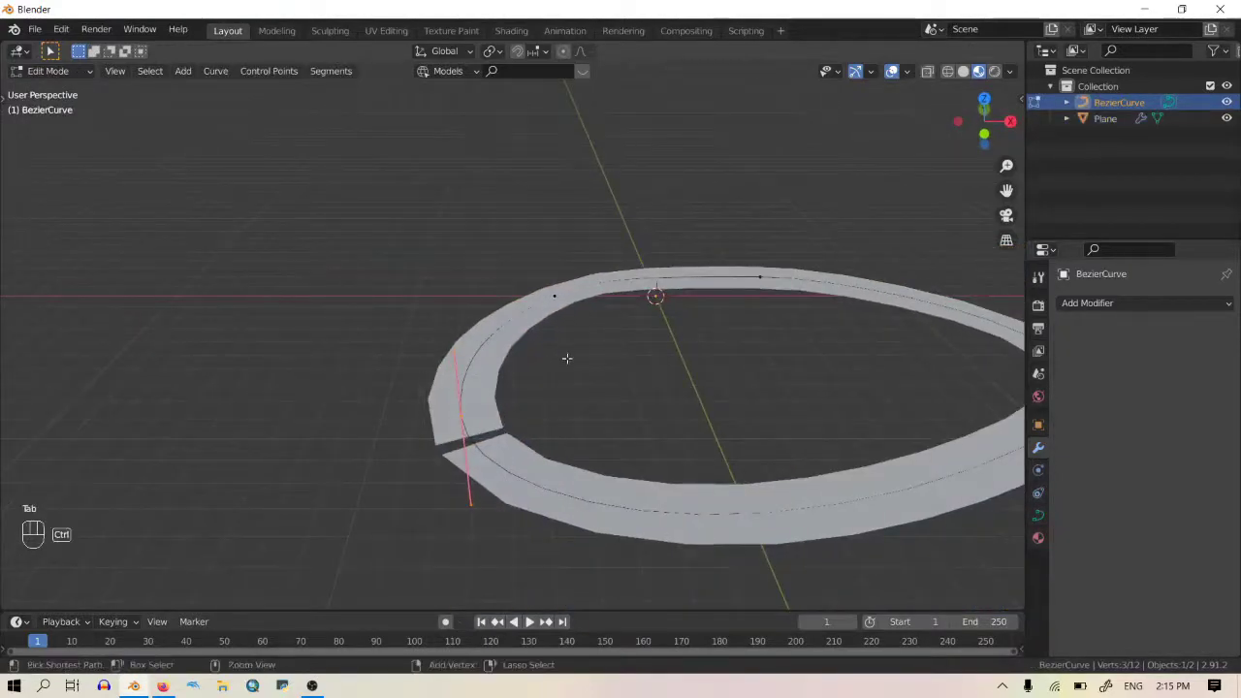
key(ctrl+t)
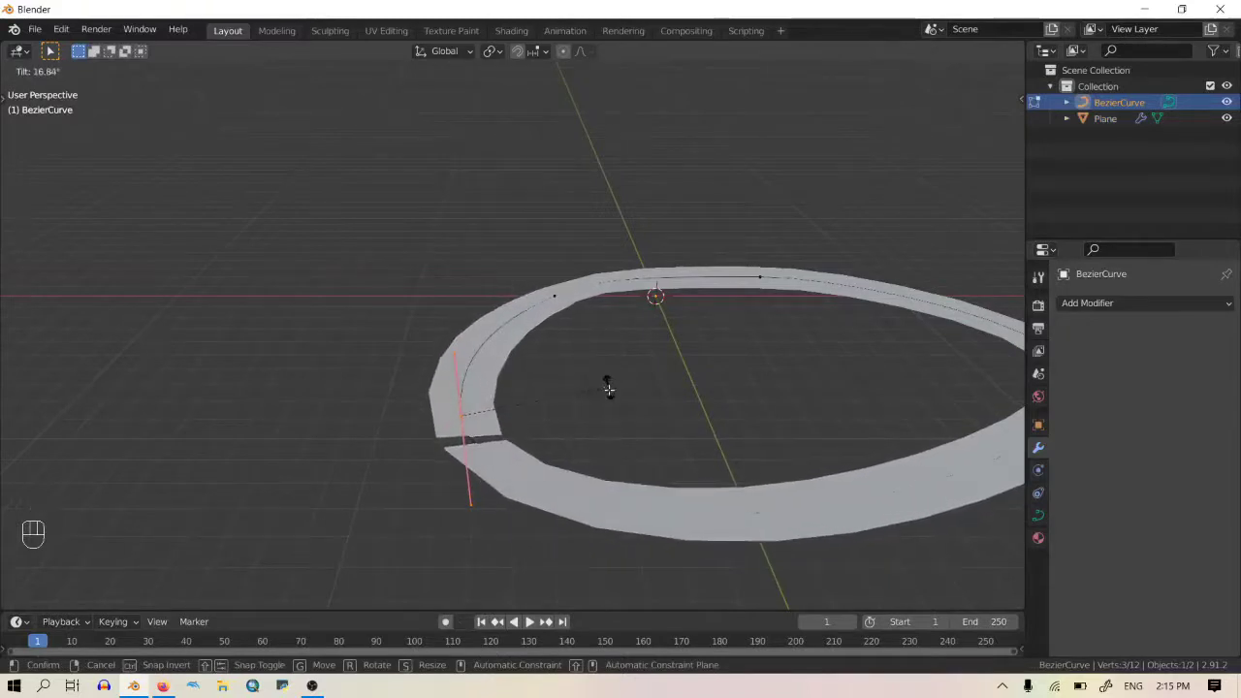
click(609, 389)
Step: Select the curve's control point on the +X side of the origin and tilt it slightly in the negative direction
shift+middle_drag(609, 390, 421, 452)
drag(734, 349, 571, 285)
middle_drag(582, 373, 695, 368)
key(ctrl+t)
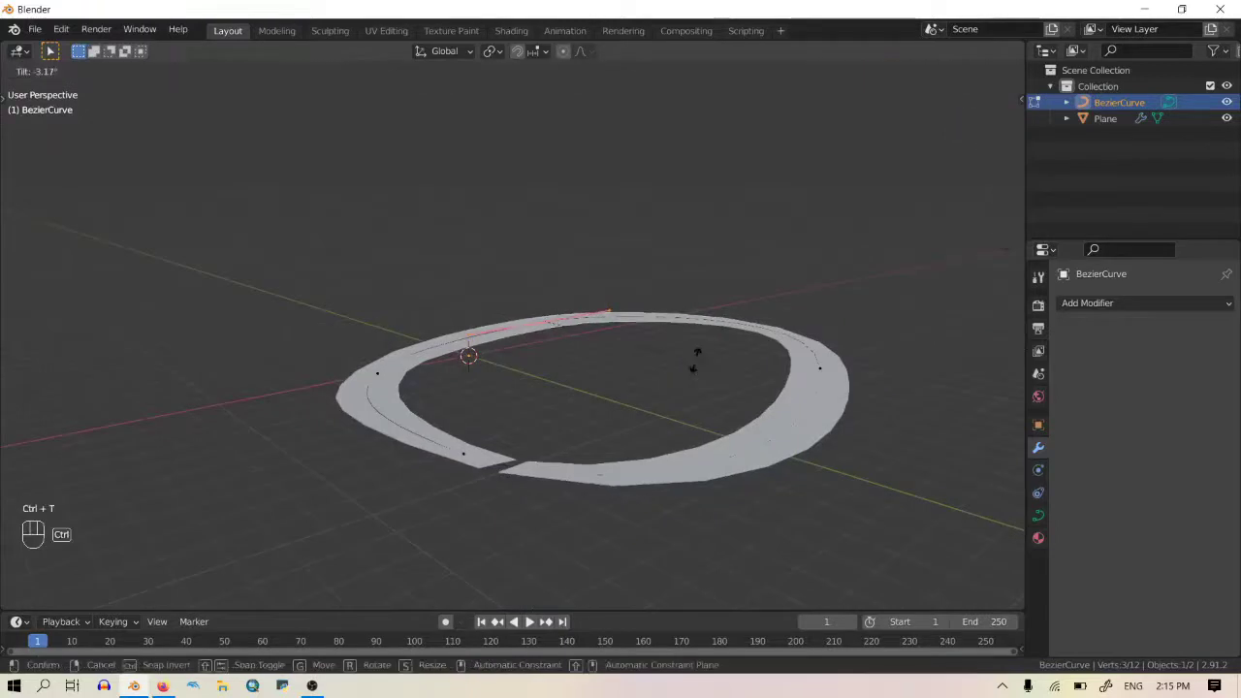
click(692, 359)
Step: Leave curve editing and open the arrayed plane's mesh for editing
scroll(678, 357, up, 5)
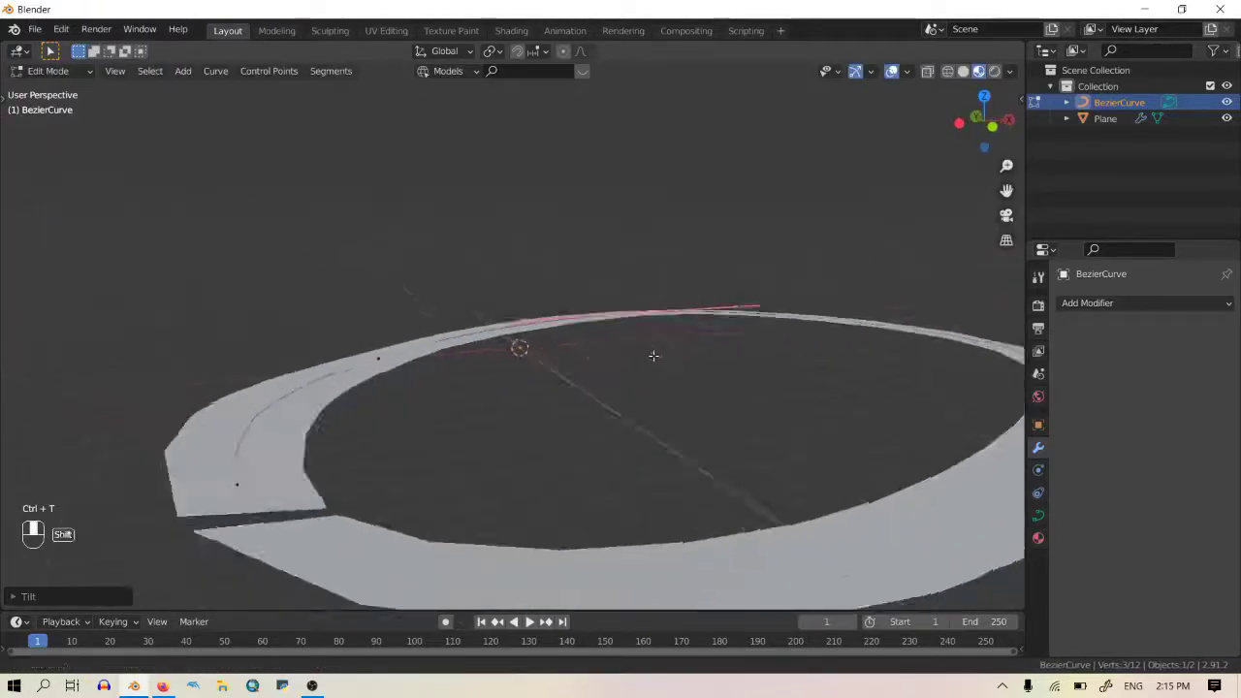
middle_drag(653, 356, 604, 340)
key(Tab)
middle_drag(498, 396, 621, 375)
click(511, 455)
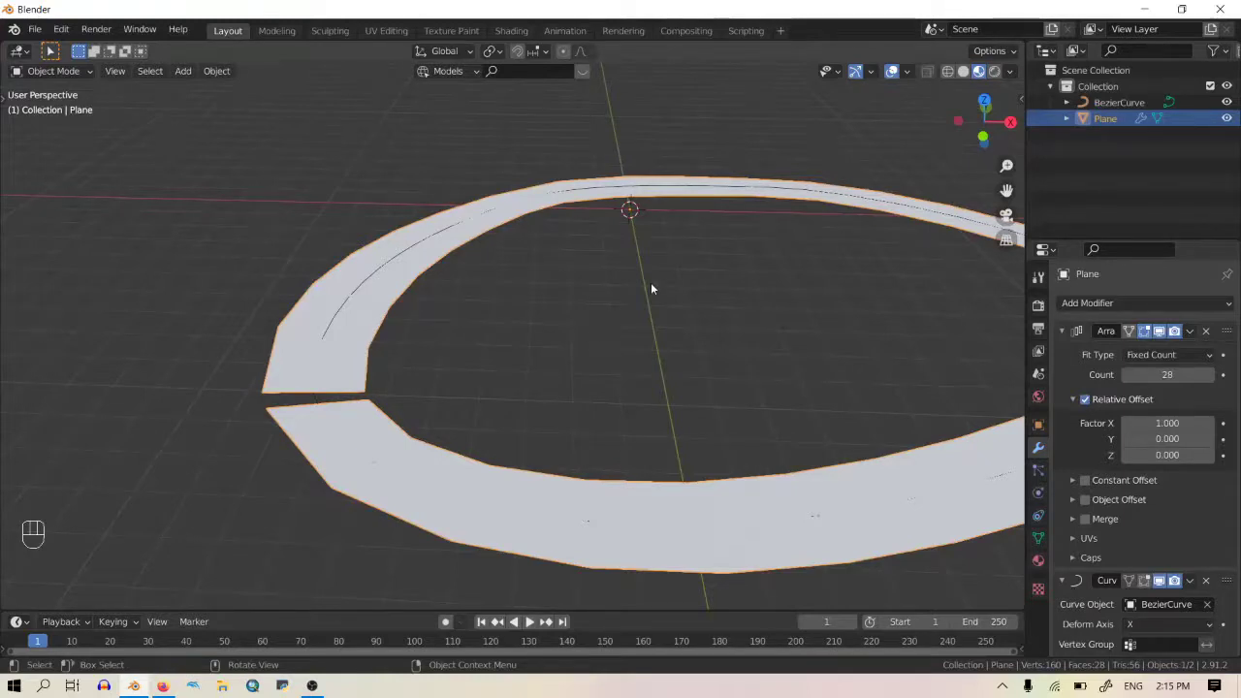
key(Tab)
scroll(615, 319, up, 3)
middle_drag(604, 374, 572, 274)
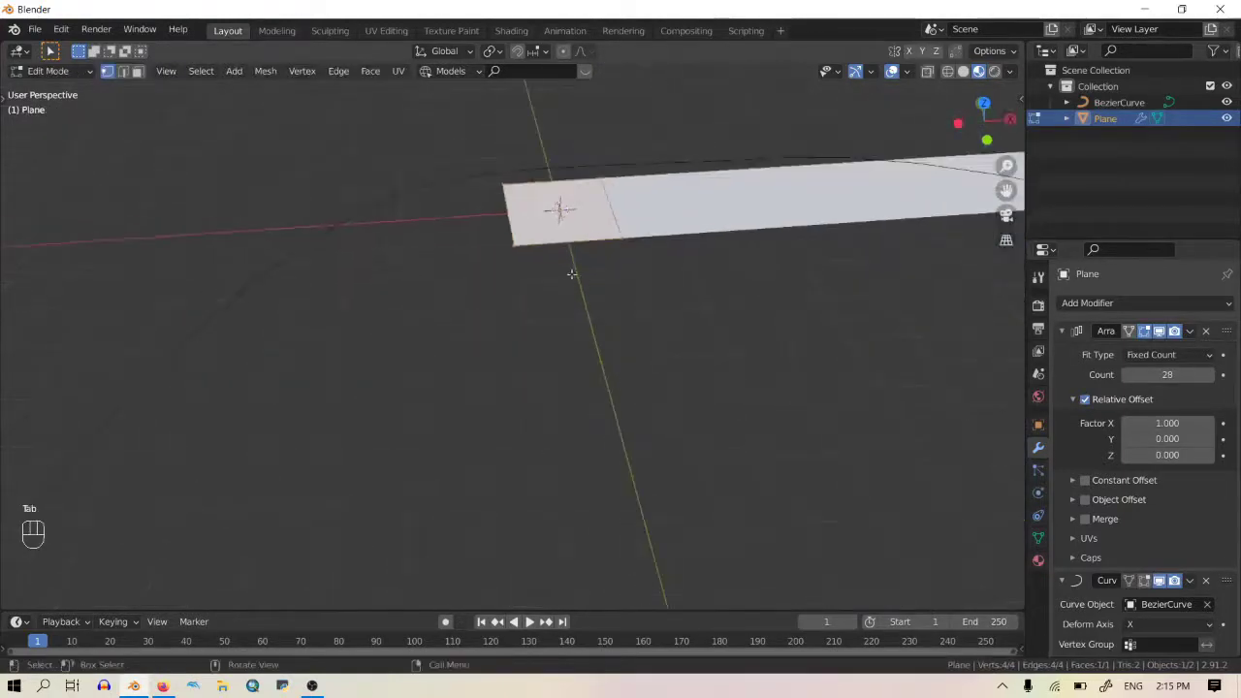
key(ctrl+t)
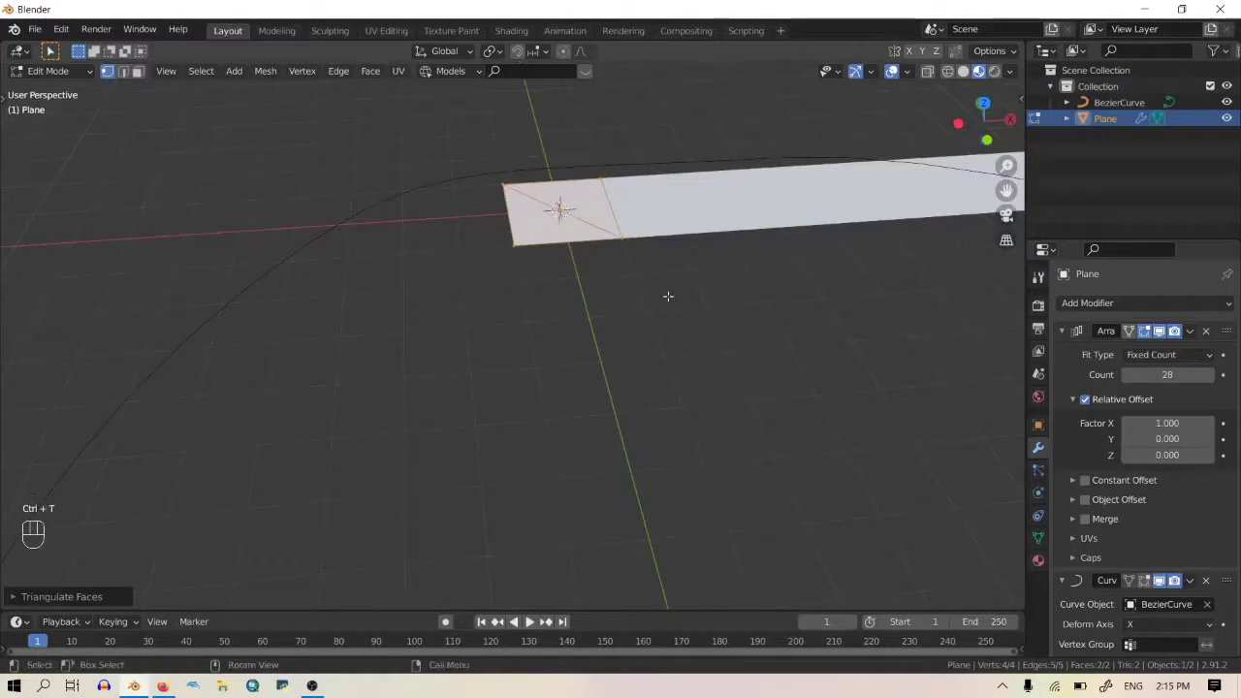
key(ctrl+z)
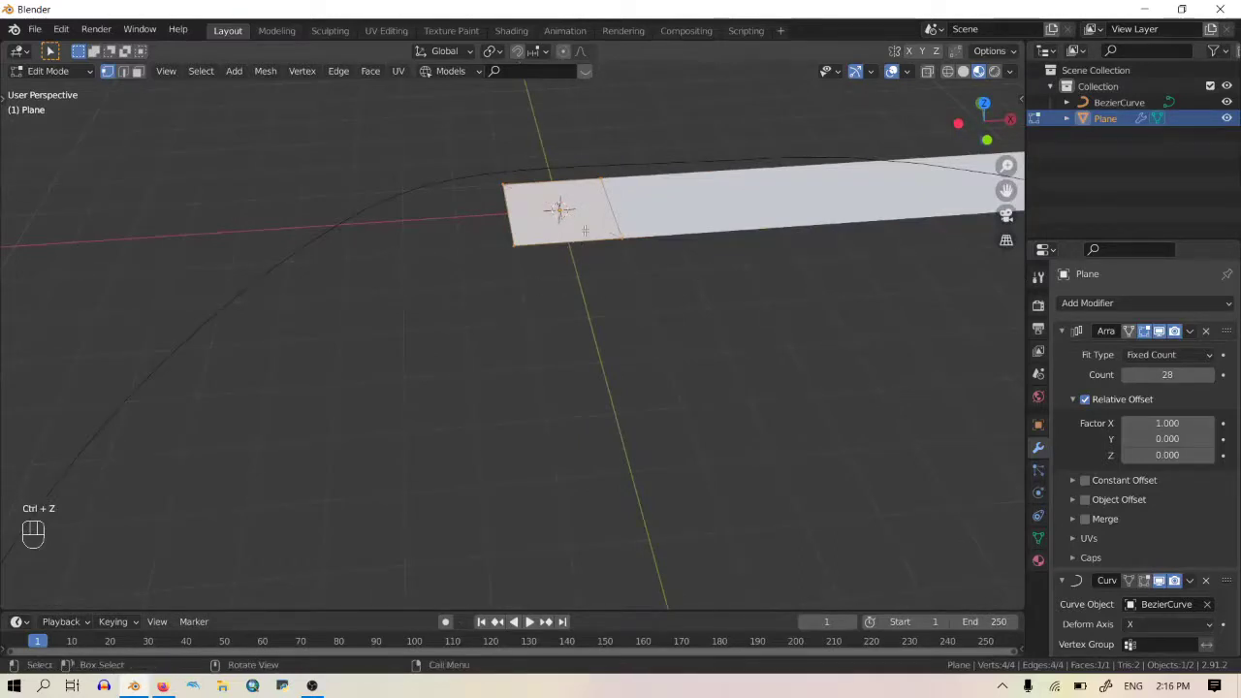
key(ctrl+t)
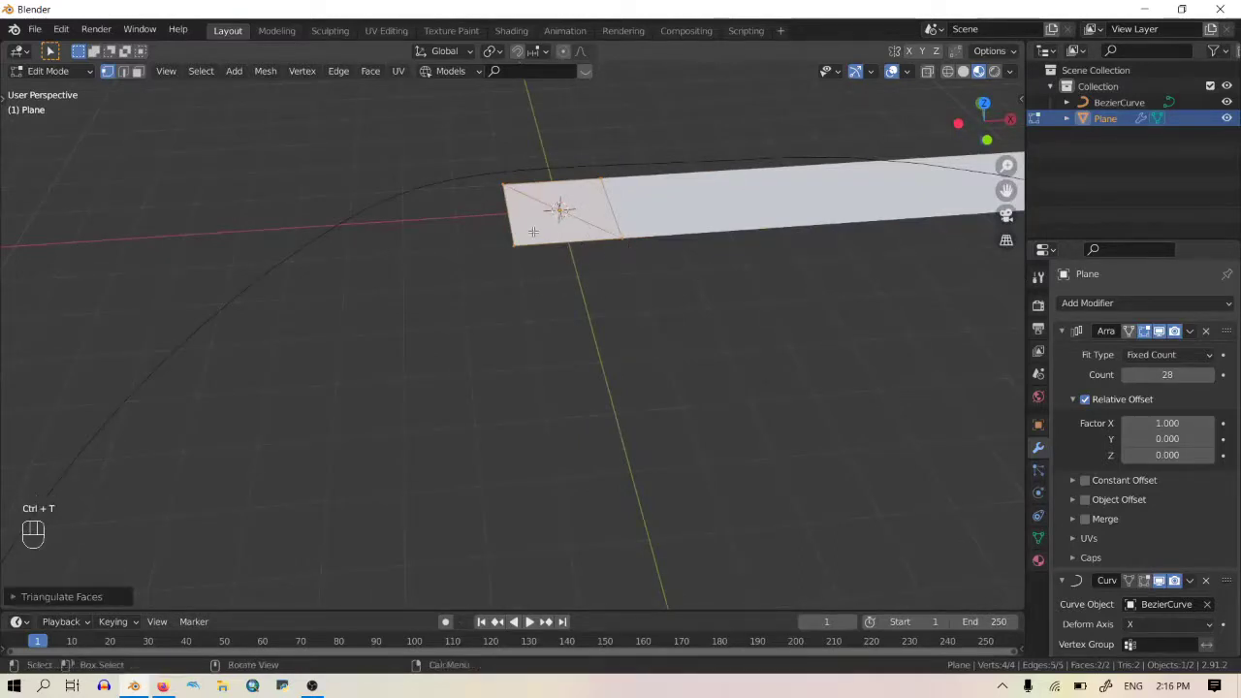
key(ctrl+z)
key(ctrl+r)
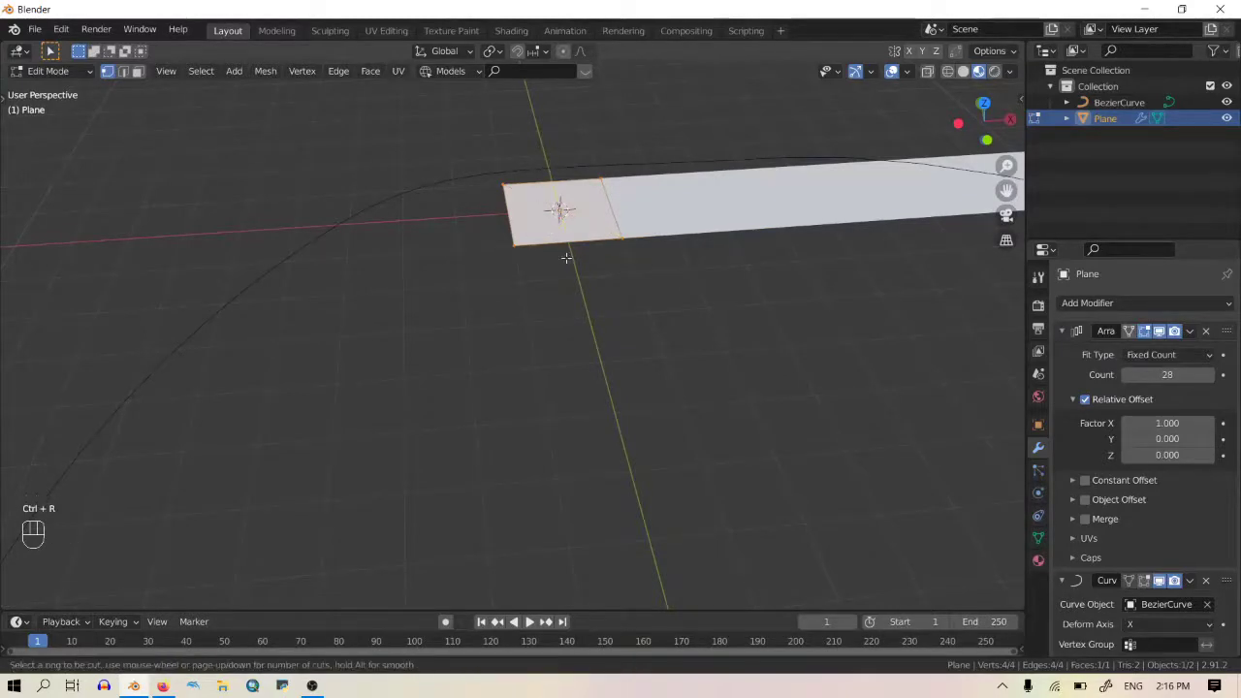
scroll(566, 257, up, 1)
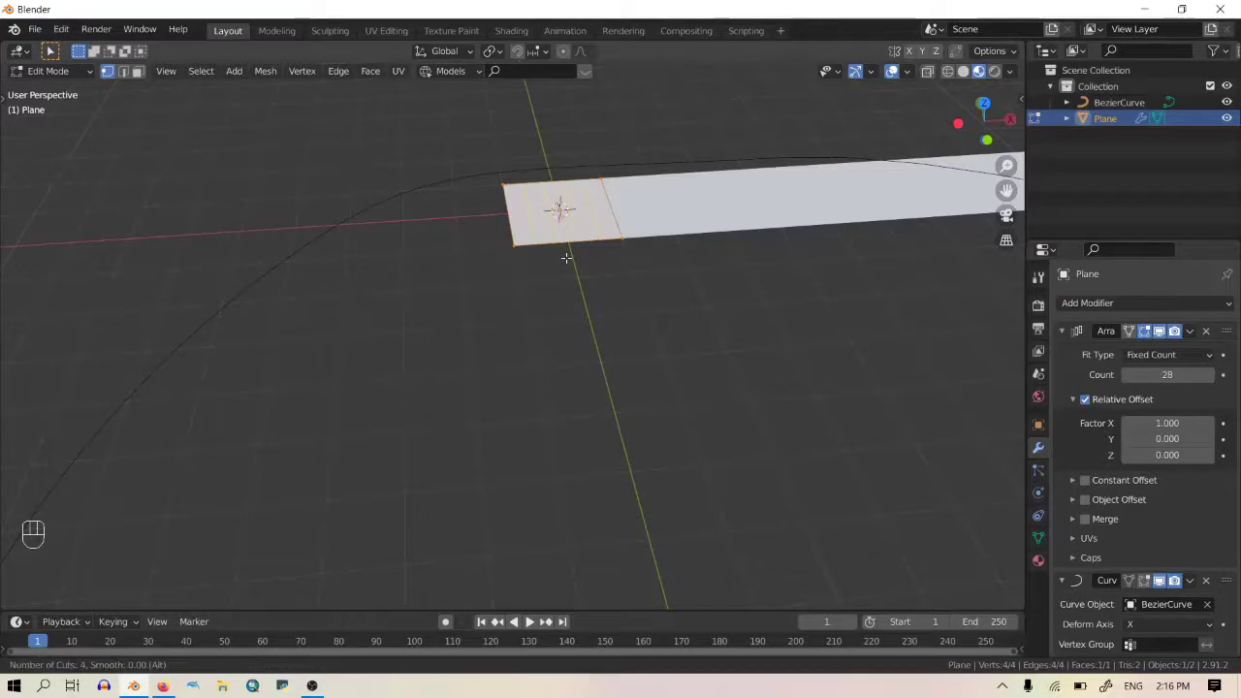
right_click(565, 260)
Step: Add five evenly spaced loop cuts across the width of the base plane
scroll(559, 275, up, 3)
middle_drag(562, 289, 572, 339)
shift+middle_drag(574, 339, 582, 474)
scroll(604, 413, up, 2)
key(ctrl+r)
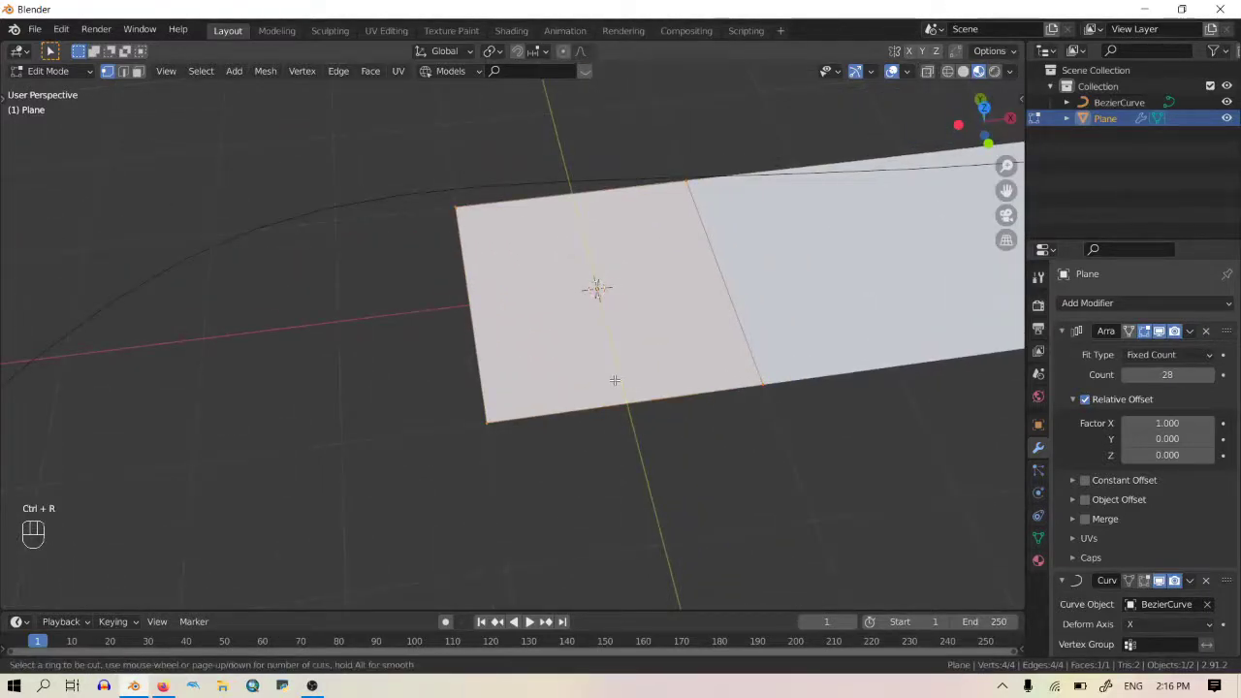
scroll(615, 381, up, 4)
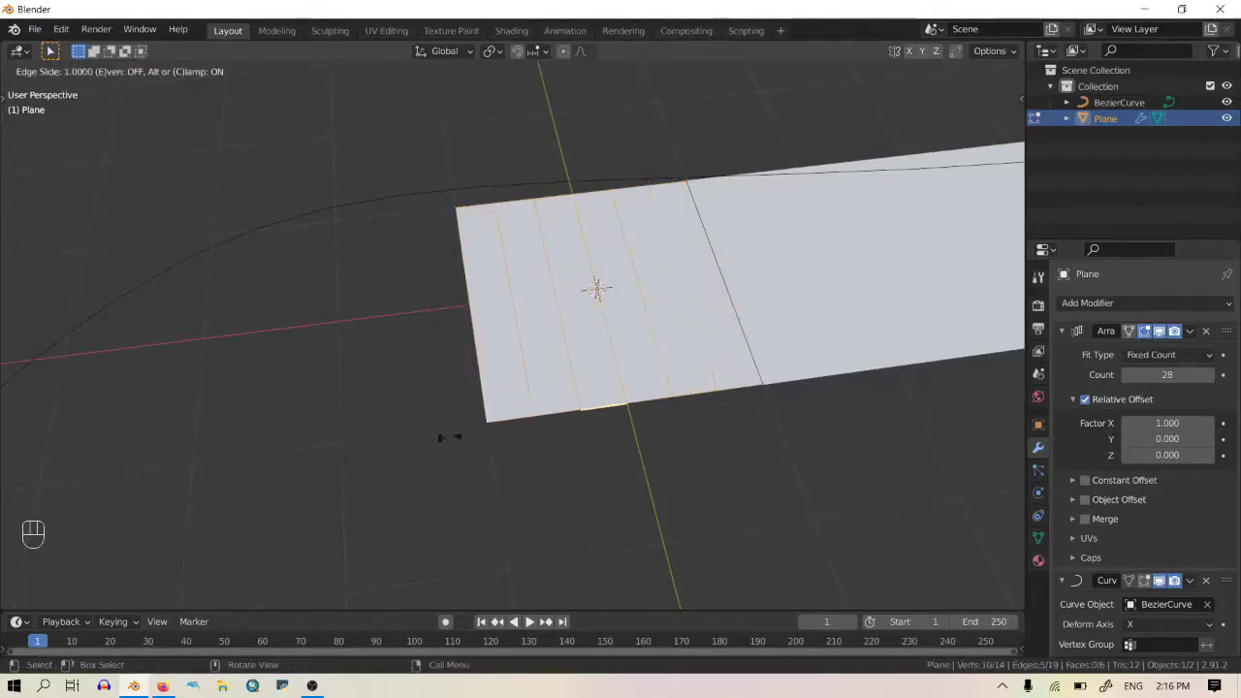
click(827, 360)
Step: Return to object mode and examine how smoothly the track bends along the curve
middle_drag(782, 371, 717, 253)
key(Tab)
scroll(661, 330, down, 4)
shift+middle_drag(477, 368, 426, 437)
scroll(591, 289, up, 4)
scroll(510, 364, down, 4)
shift+middle_drag(676, 251, 513, 374)
scroll(537, 361, up, 3)
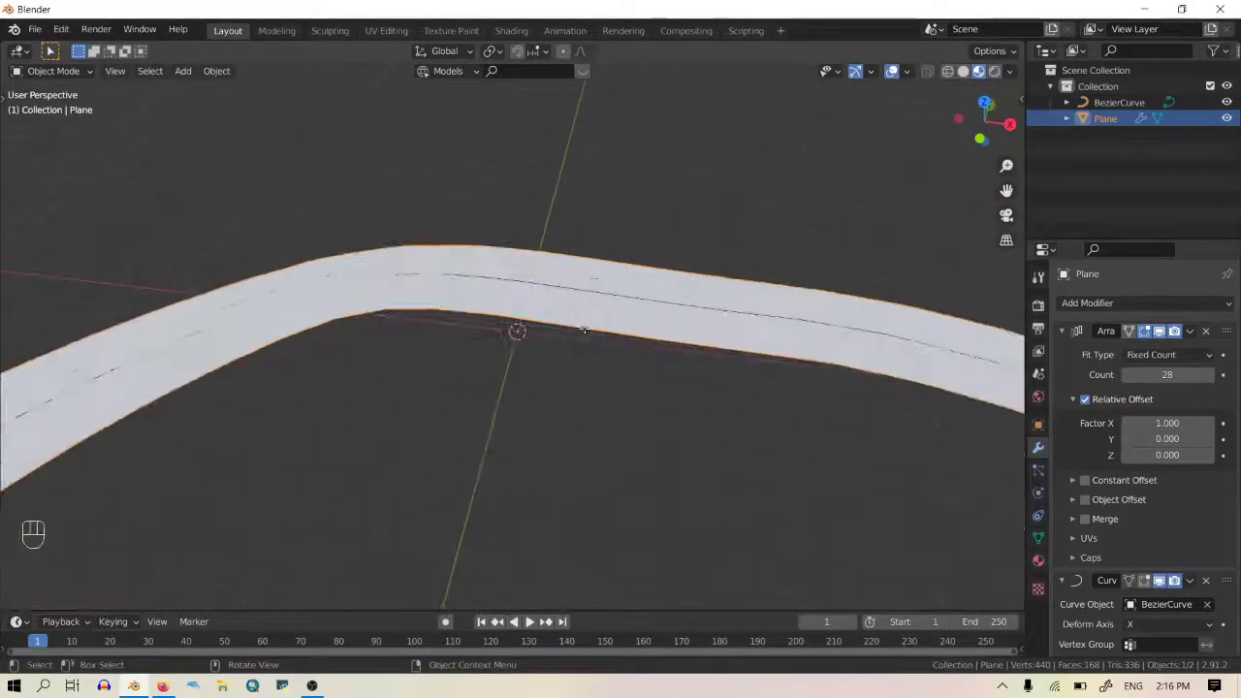
Step: Reopen the plane's mesh for editing and add two evenly spaced loop cuts running along its length
key(Tab)
key(ctrl+r)
scroll(515, 326, up, 1)
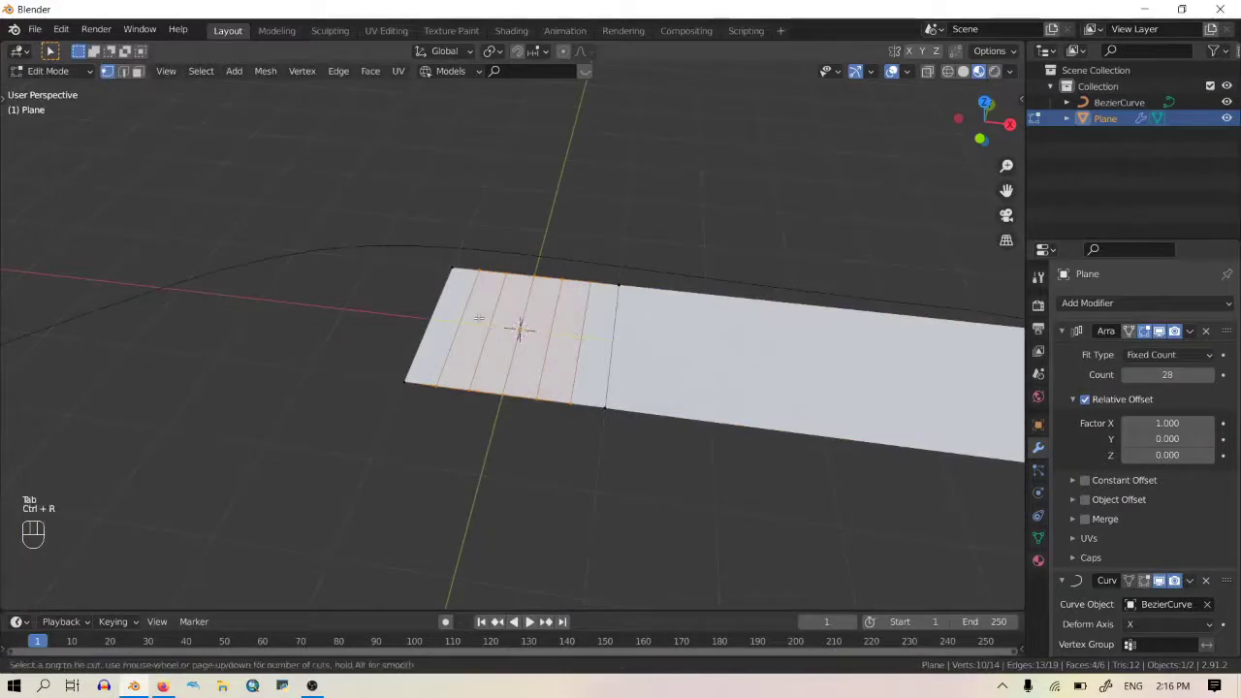
click(479, 318)
click(479, 320)
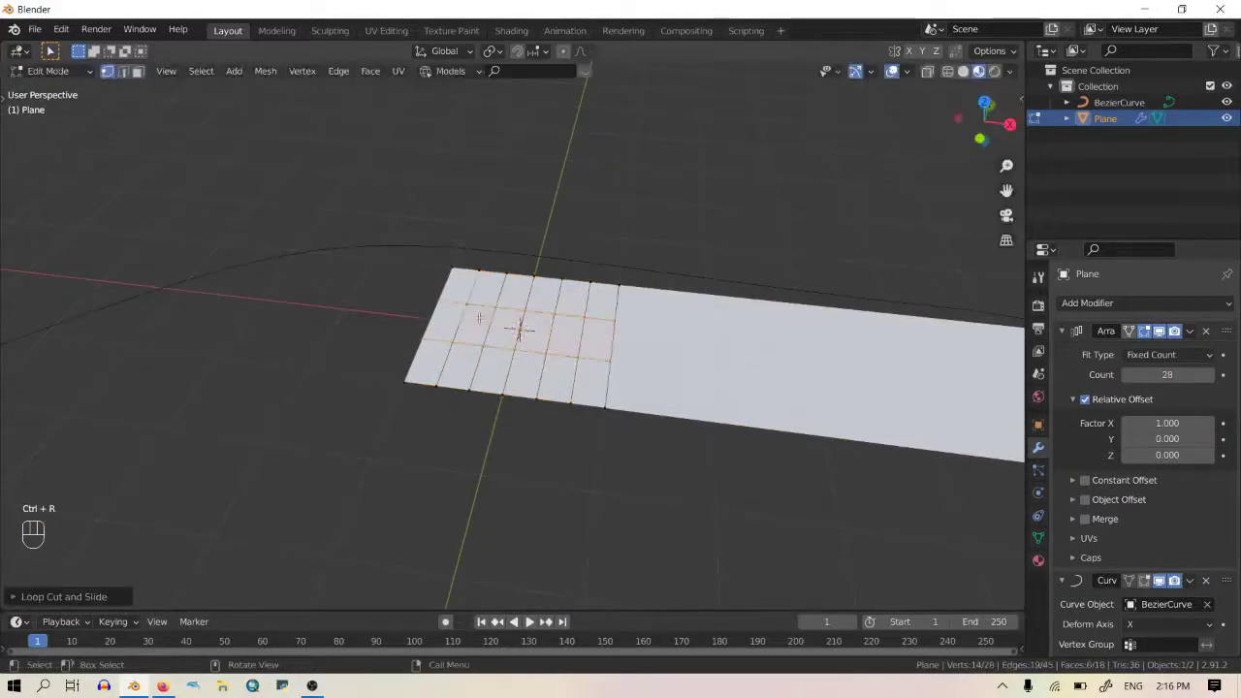
Step: Return to object mode and examine the subdivided track's bends, banking and the gap between its ends
key(Tab)
middle_drag(422, 407, 572, 332)
scroll(571, 333, up, 1)
shift+middle_drag(472, 337, 521, 439)
scroll(522, 345, up, 1)
scroll(520, 373, up, 2)
scroll(516, 435, down, 6)
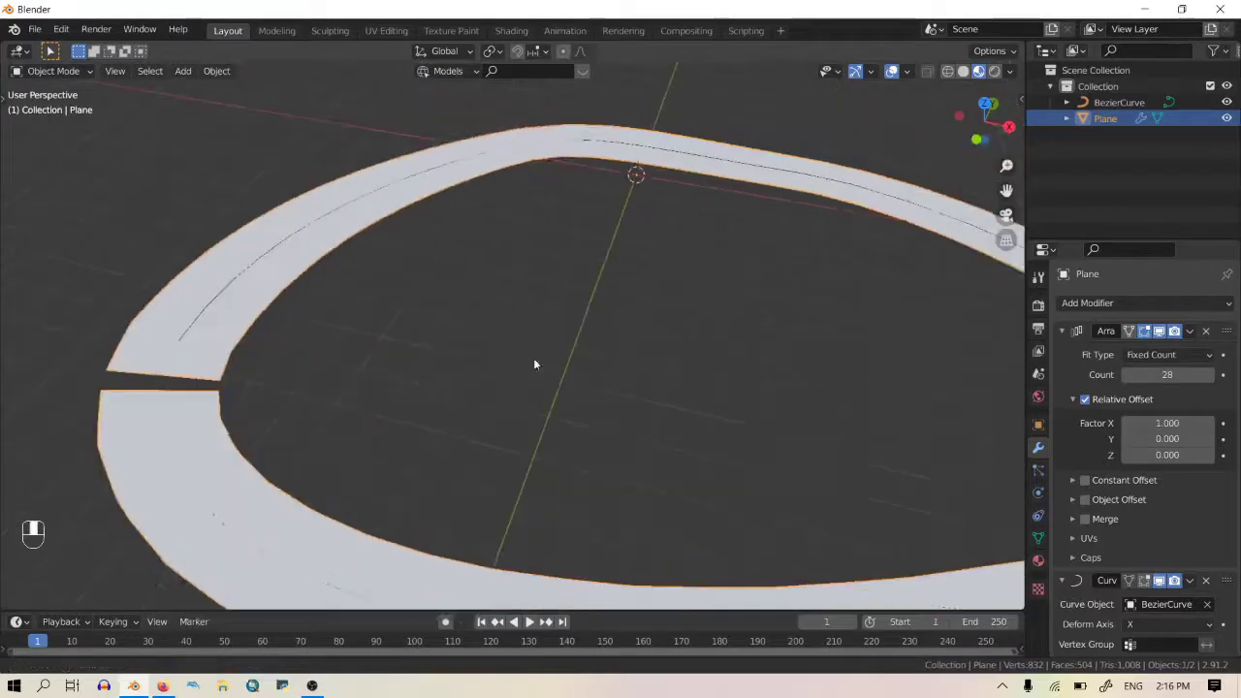
scroll(572, 384, up, 6)
key(Tab)
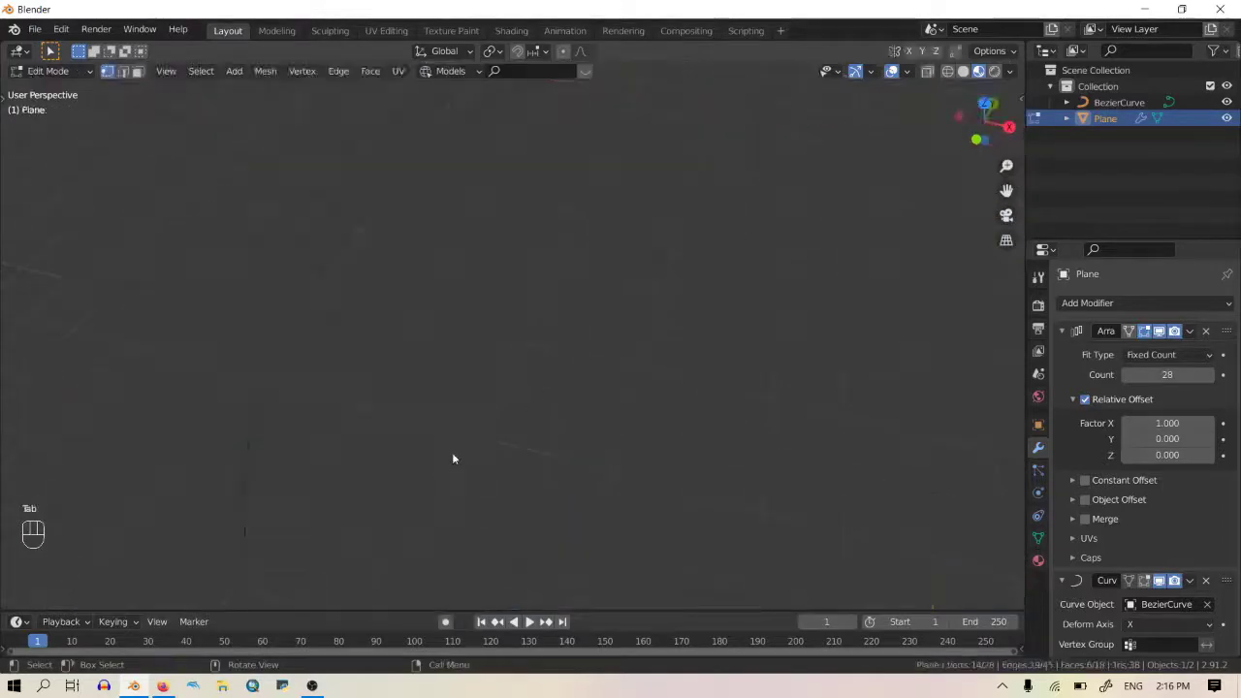
key(Tab)
scroll(725, 391, down, 5)
scroll(669, 325, up, 2)
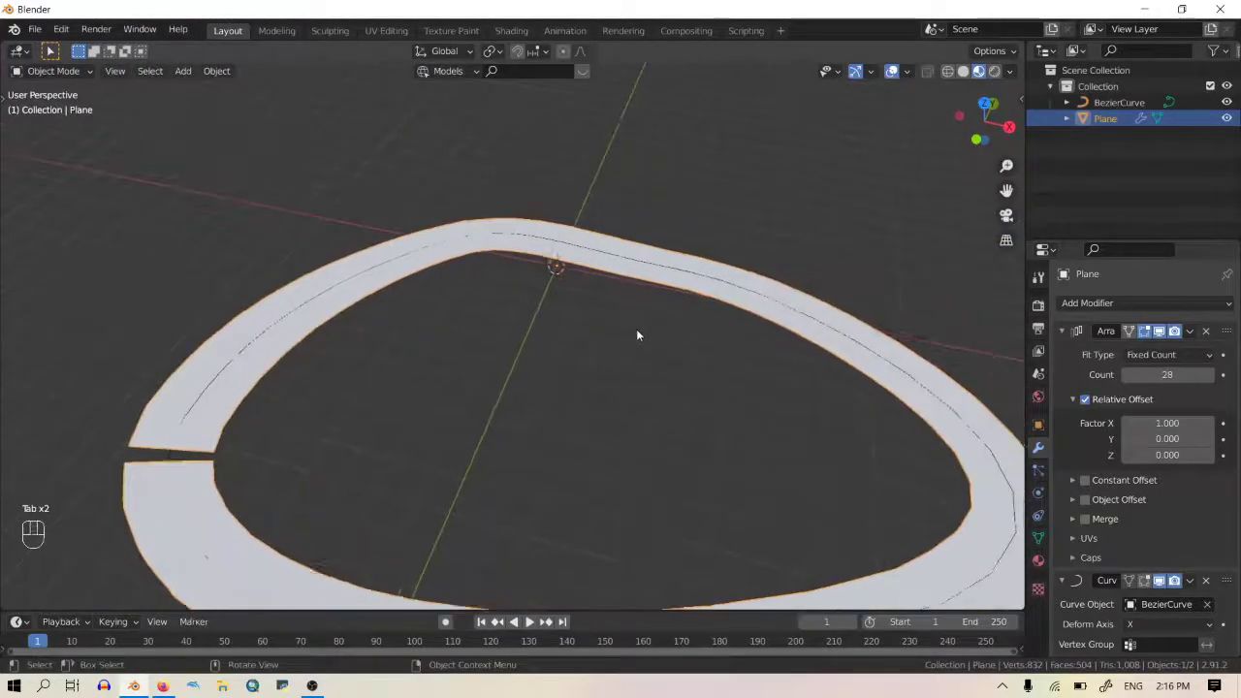
scroll(637, 335, up, 2)
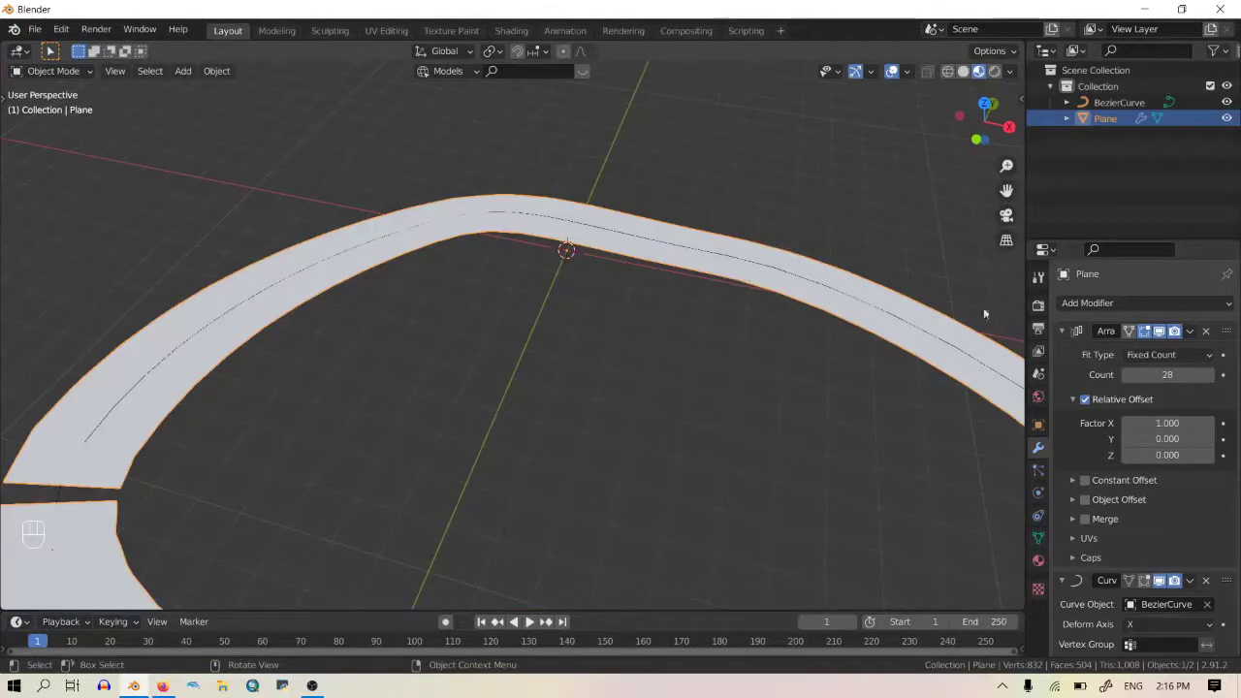
Step: Try moving the Bezier curve's control points on both sides of the origin to test how the track follows
click(640, 243)
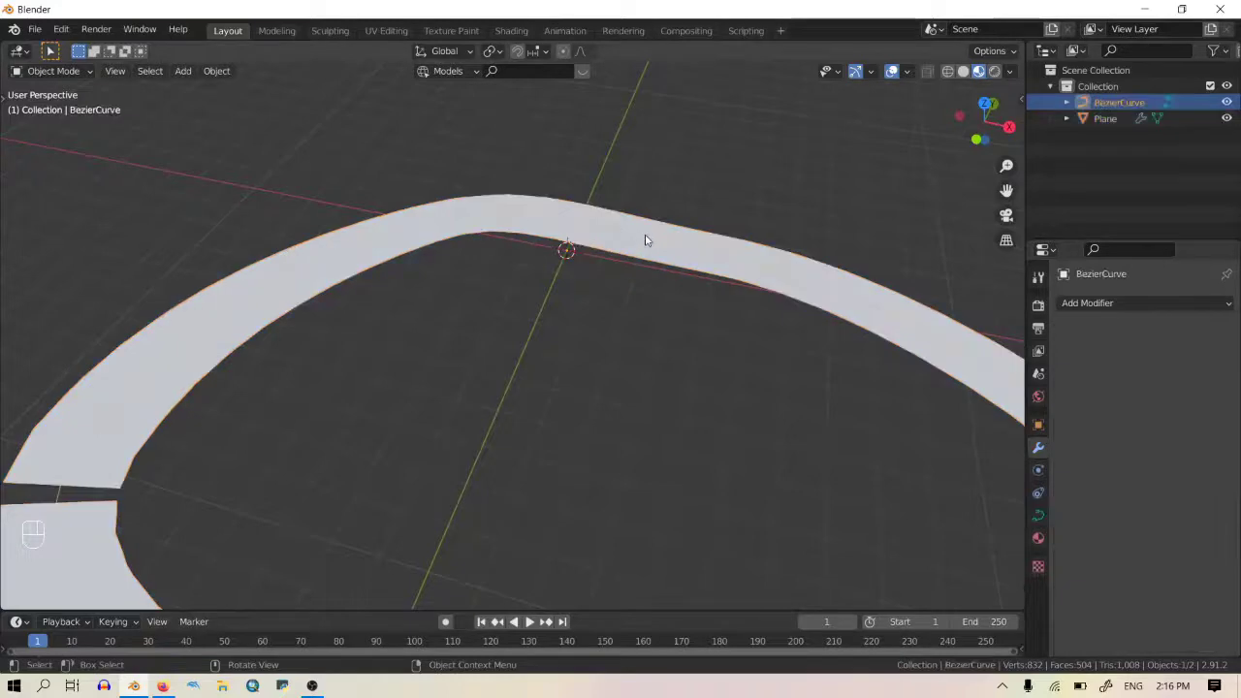
key(Tab)
key(g)
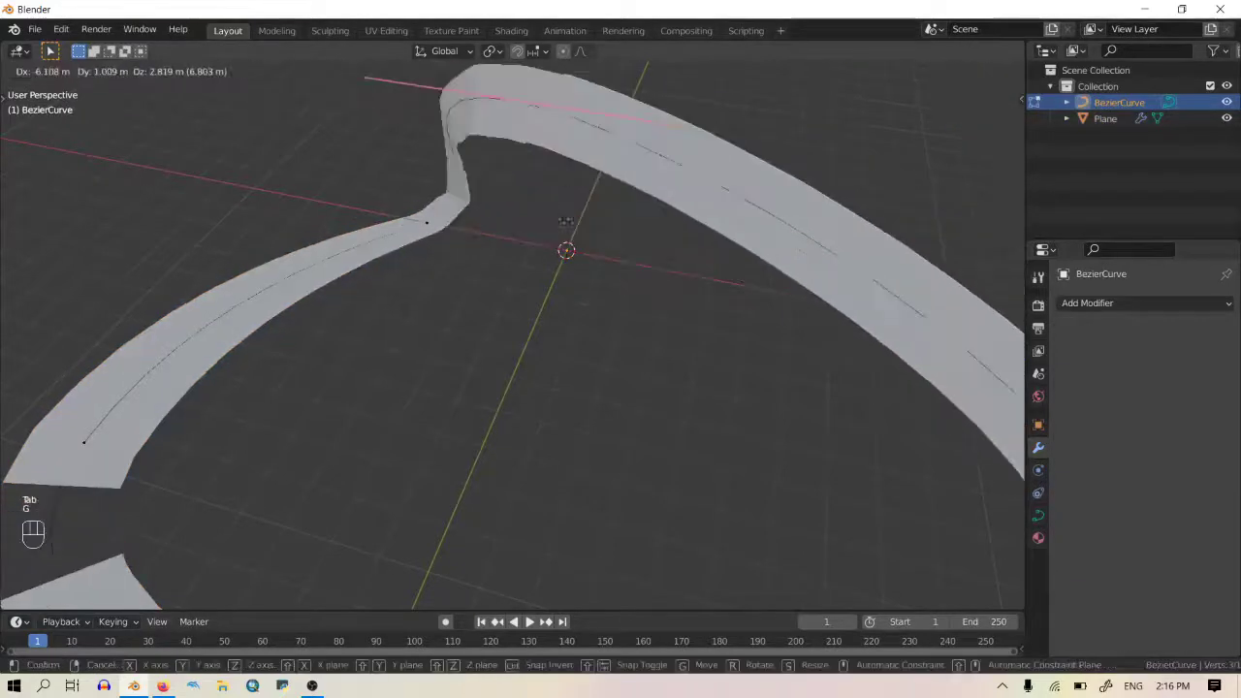
right_click(663, 394)
drag(492, 278, 301, 166)
key(g)
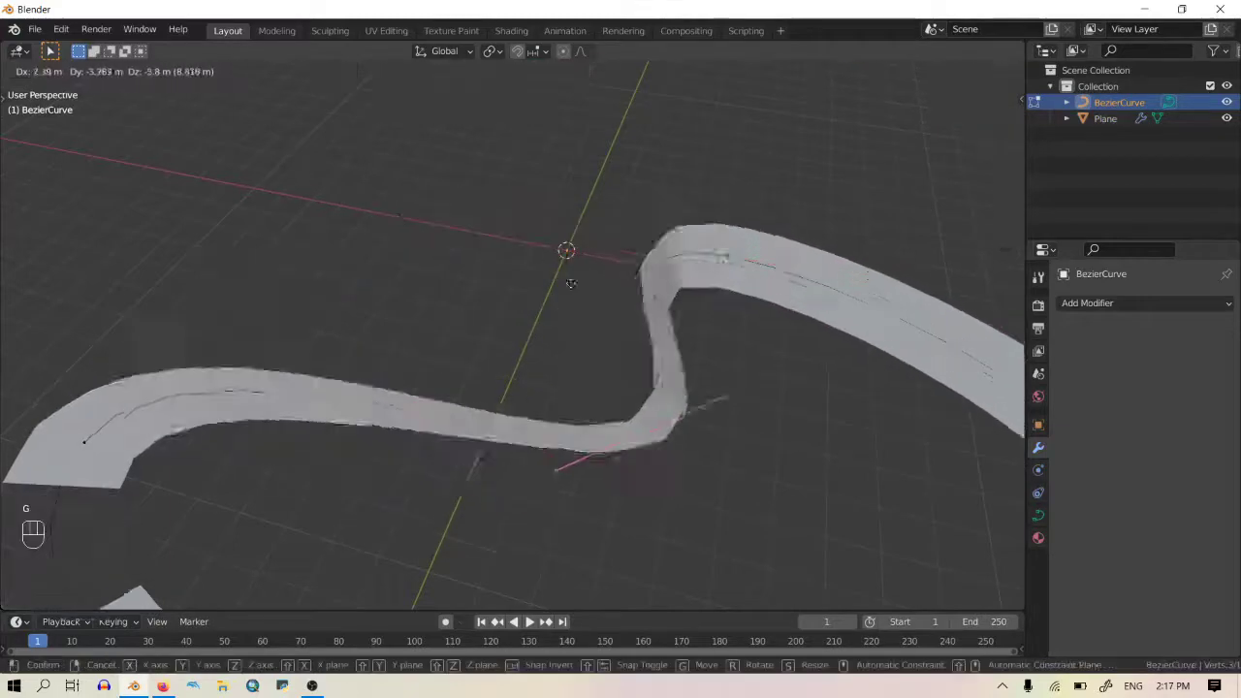
click(676, 292)
key(Tab)
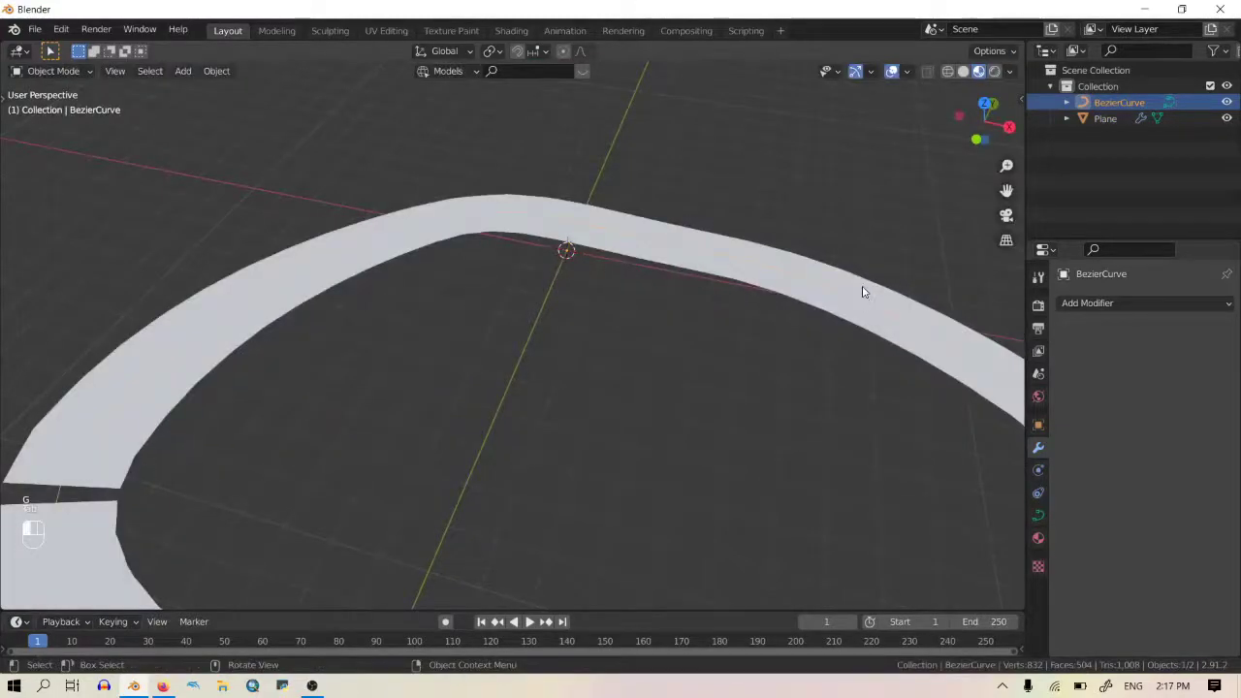
Step: Apply the Array and Curve modifiers on the track plane
click(862, 291)
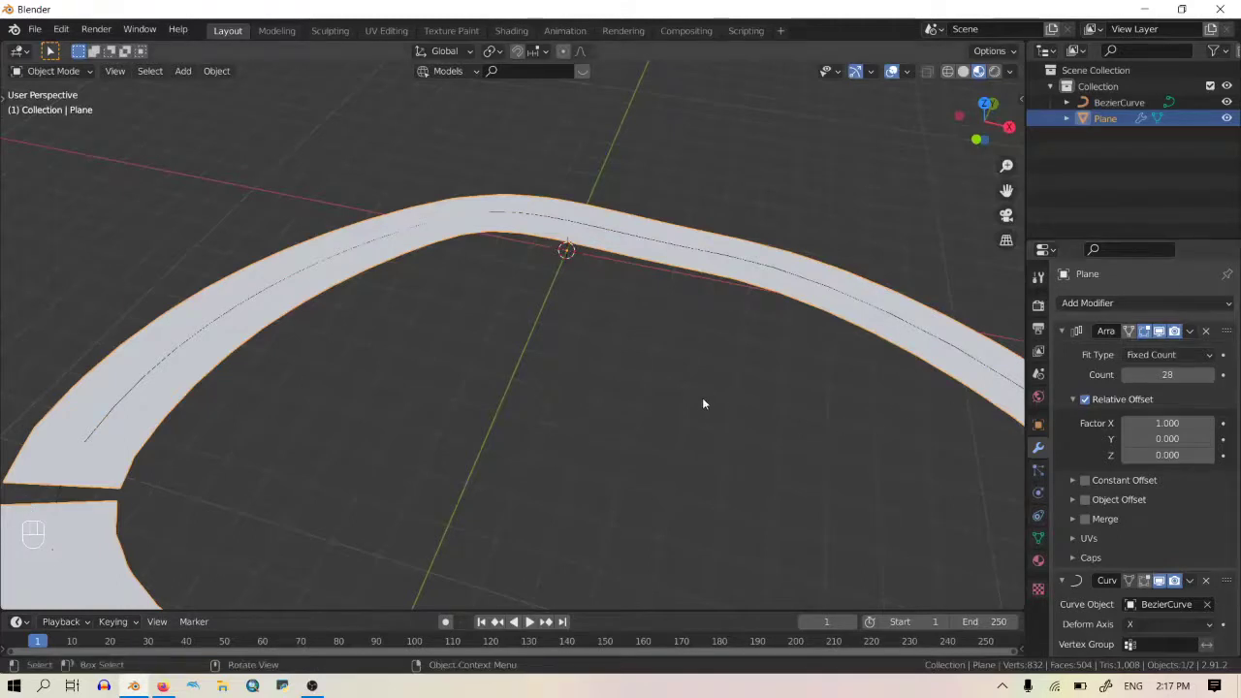
click(1190, 332)
click(1144, 350)
click(1190, 332)
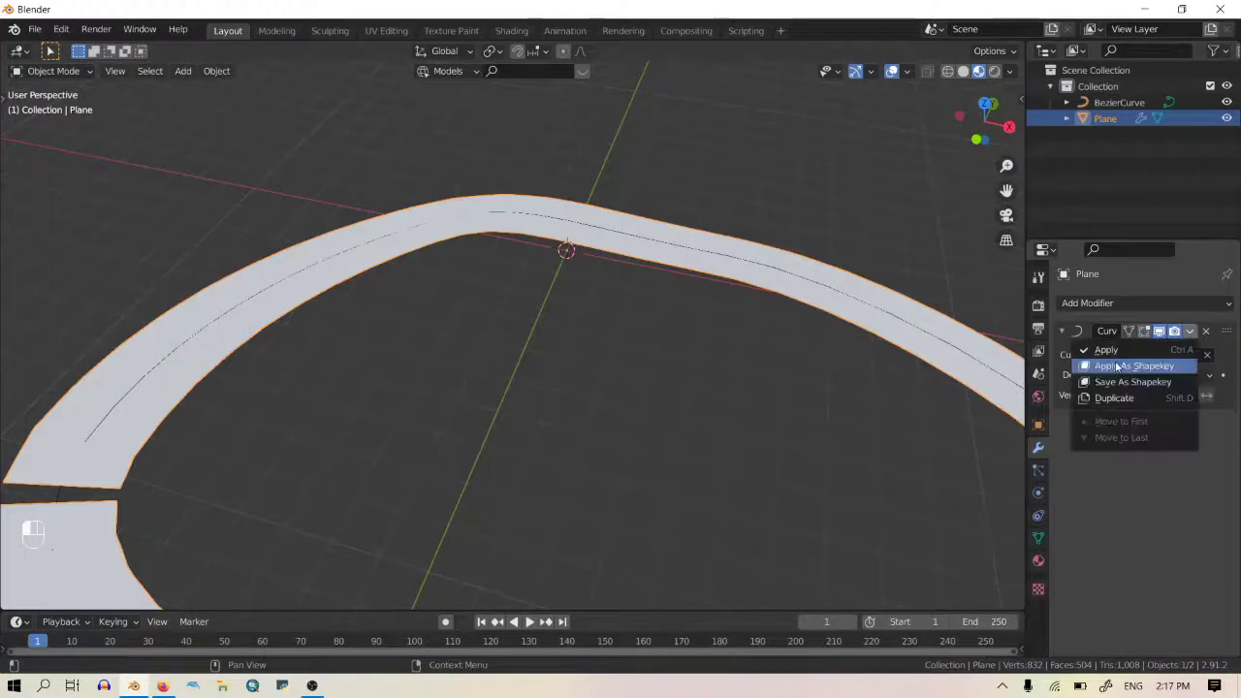
click(1115, 351)
Step: Try moving a control point of the Bezier curve to test whether the track mesh still depends on it
scroll(596, 340, down, 2)
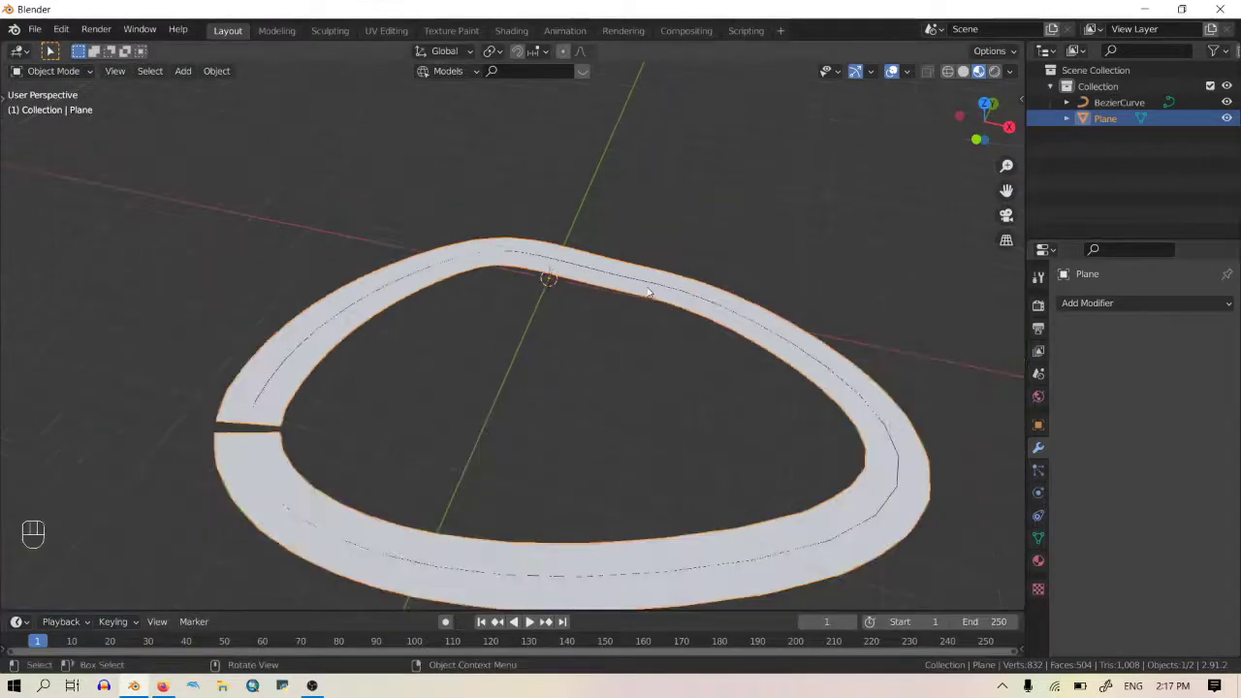
click(665, 290)
key(Tab)
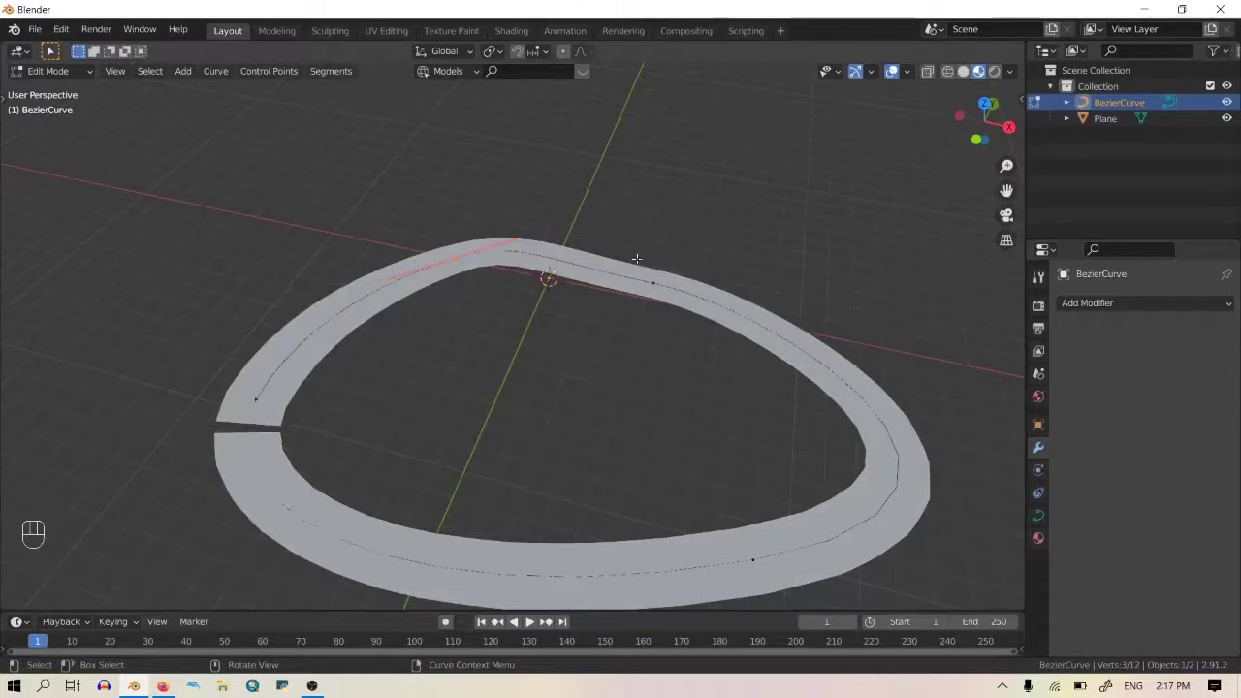
key(g)
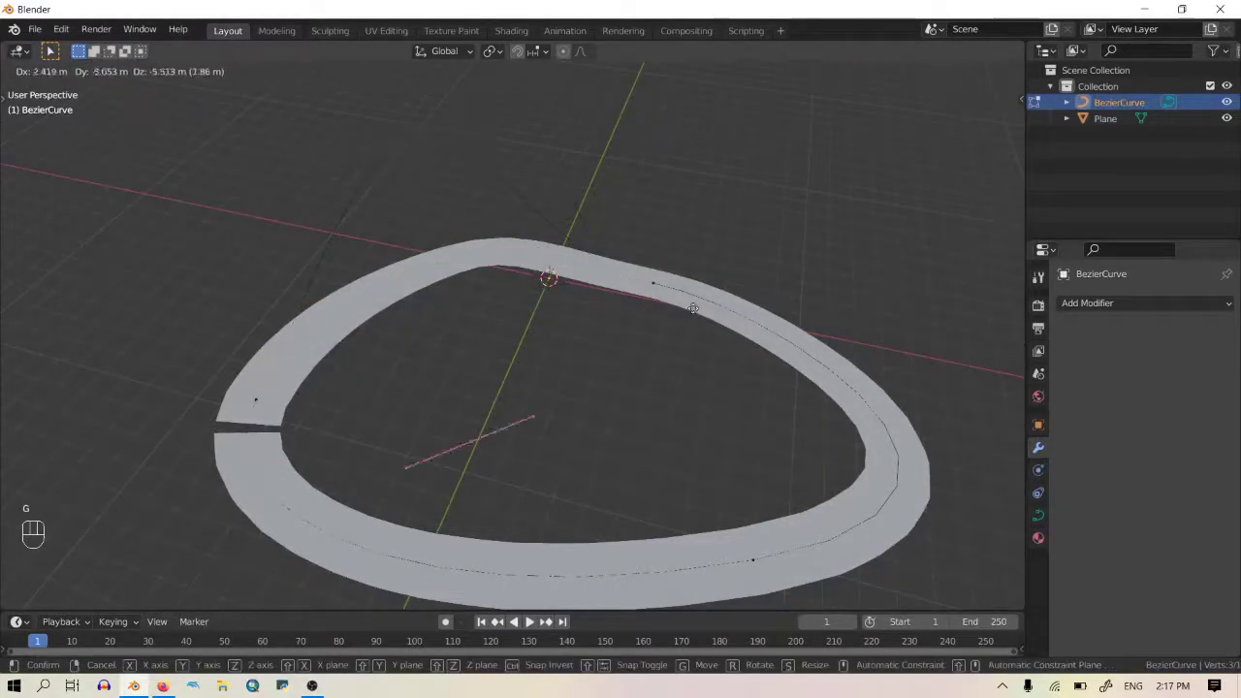
click(409, 216)
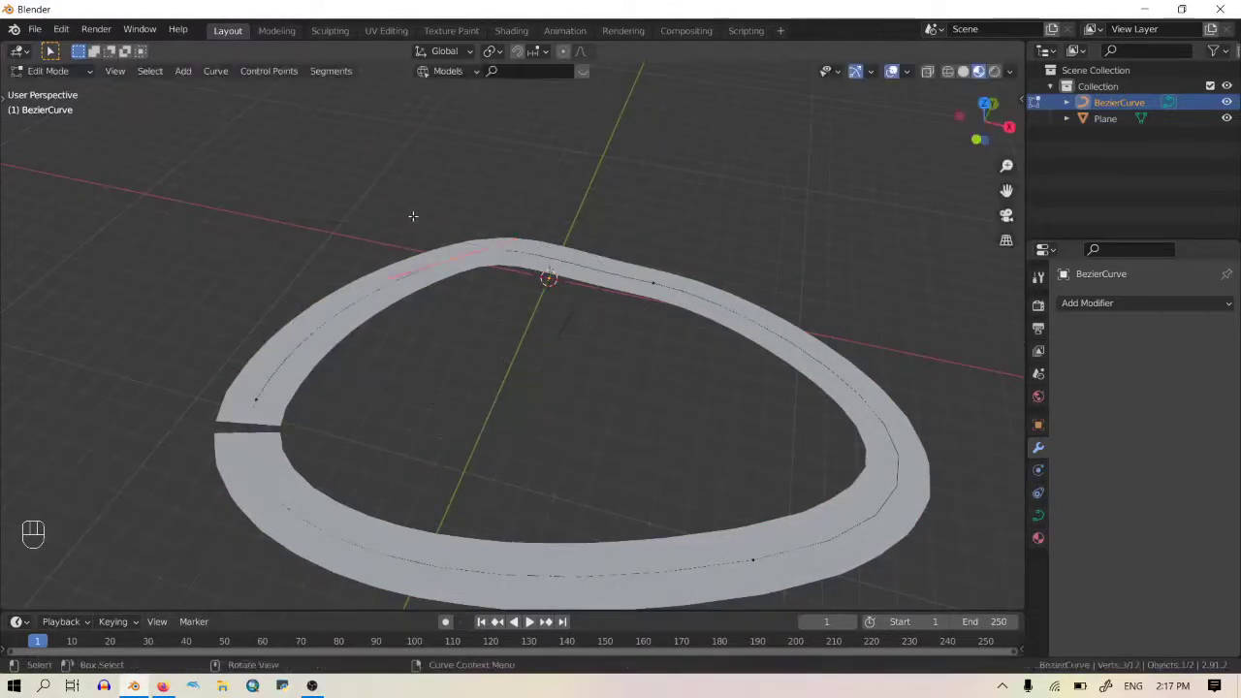
Step: Return to object mode and delete the Bezier curve
key(Tab)
scroll(485, 286, up, 4)
scroll(475, 301, down, 3)
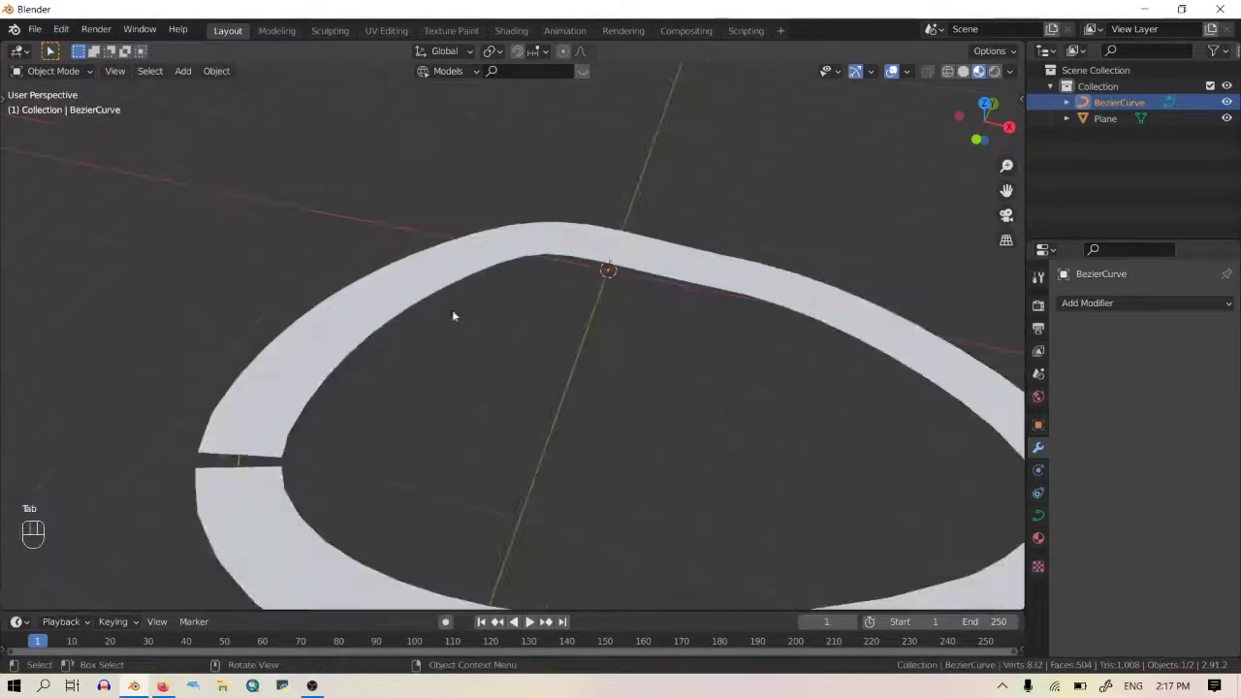
key(x)
click(444, 322)
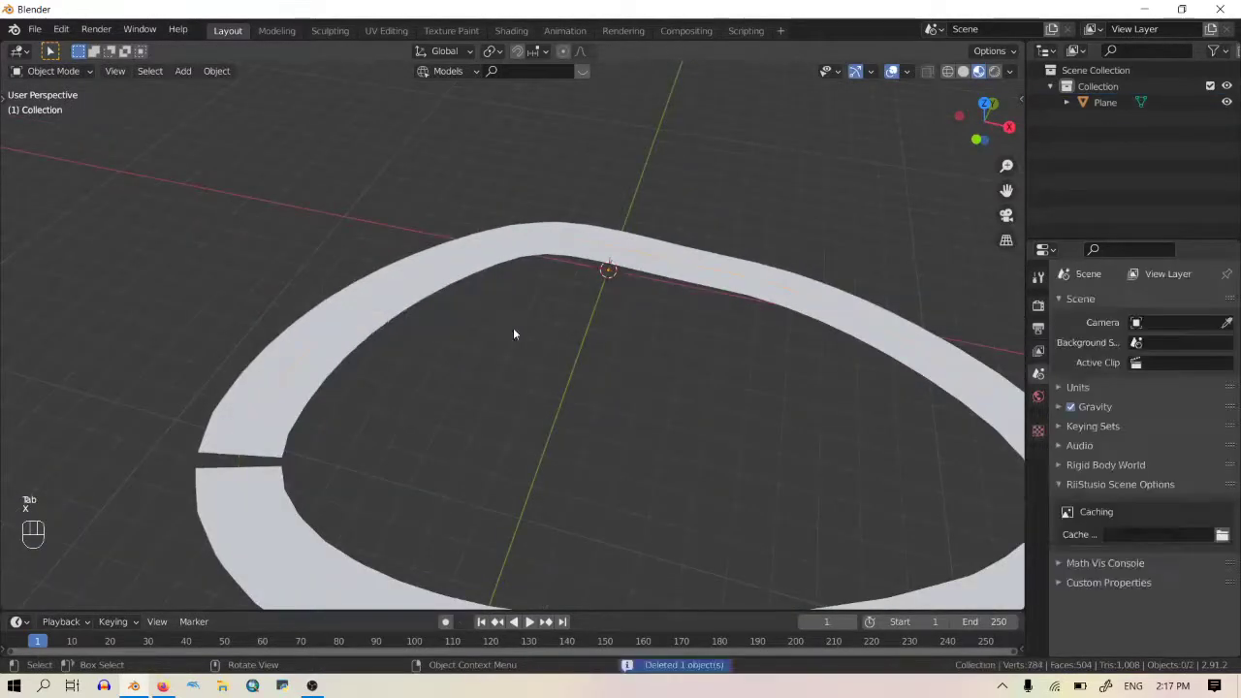
Step: Select the track plane and open its mesh for editing at the gap between its two ends
shift+middle_drag(517, 330, 517, 305)
scroll(518, 305, up, 2)
shift+middle_drag(609, 284, 572, 300)
shift+middle_drag(377, 408, 614, 351)
scroll(529, 376, up, 3)
scroll(548, 407, up, 5)
scroll(559, 419, down, 3)
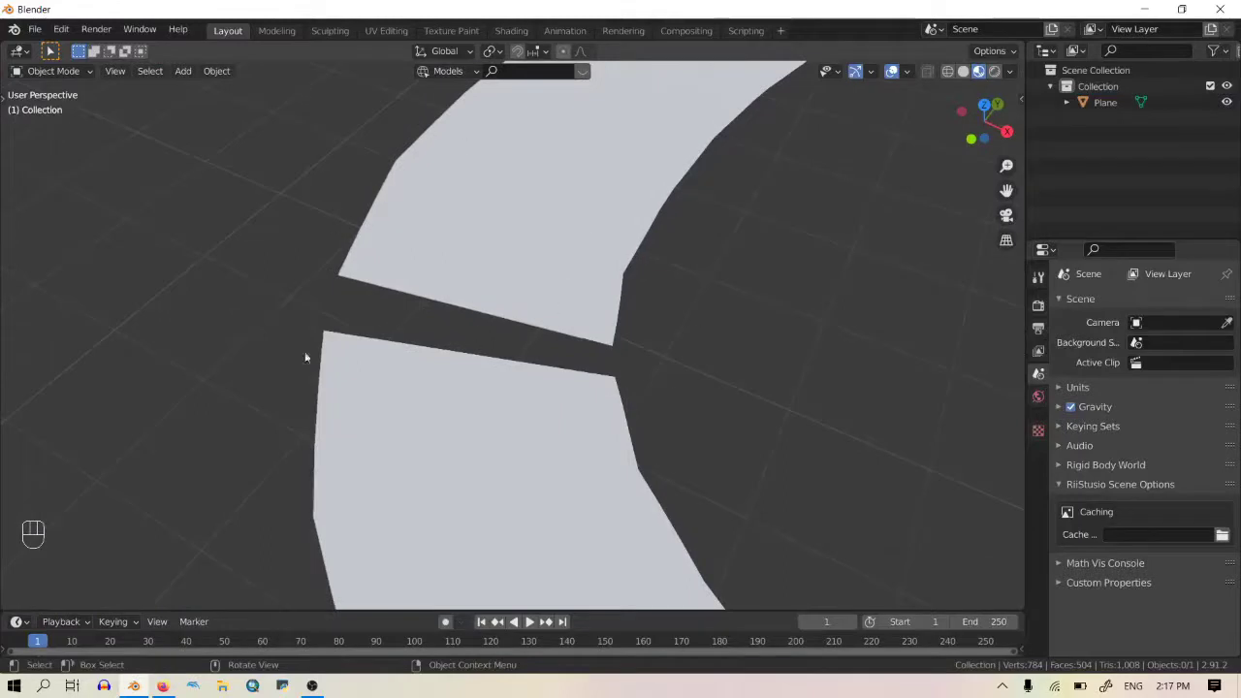
shift+middle_drag(526, 316, 530, 349)
key(Tab)
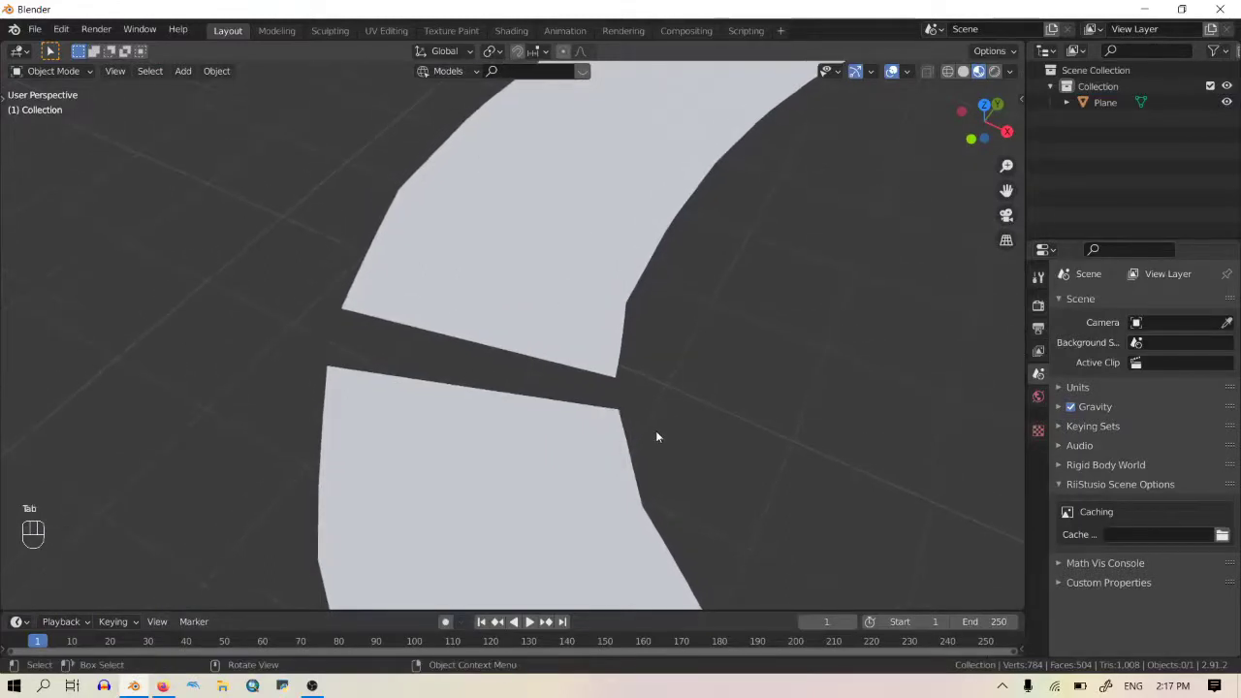
click(573, 313)
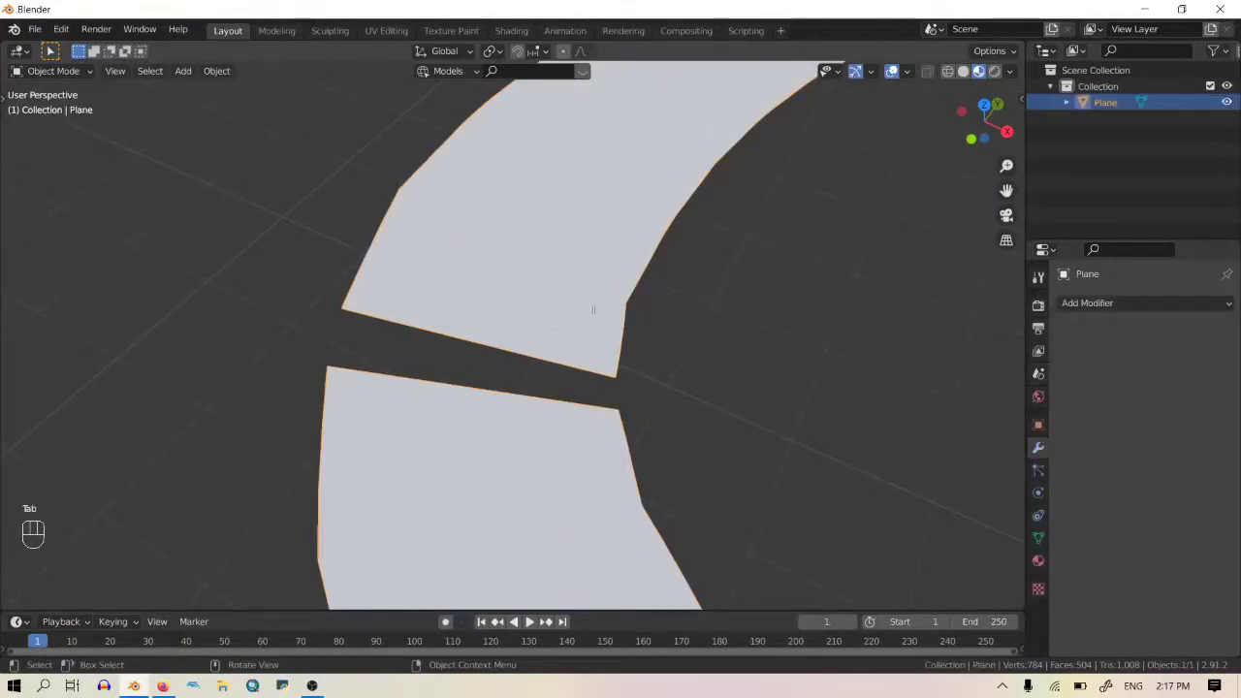
key(Tab)
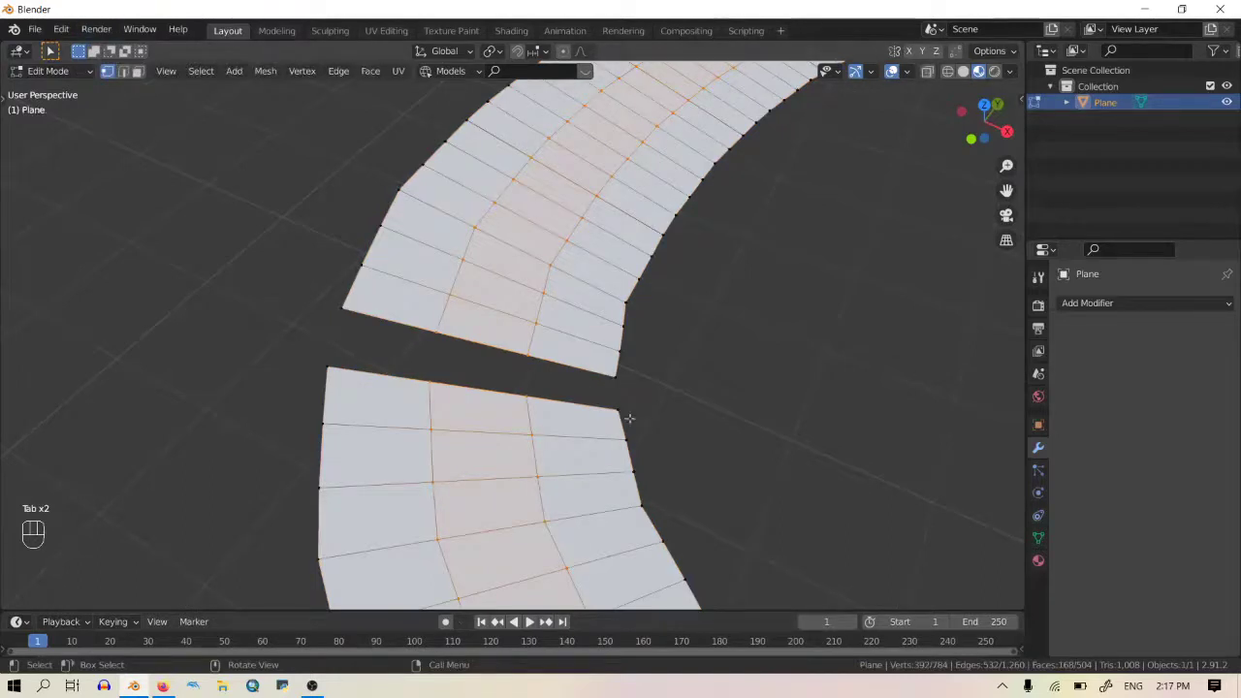
Step: Merge the two vertex pairs nearest the track's inner edge at their centers across the gap
drag(629, 418, 593, 364)
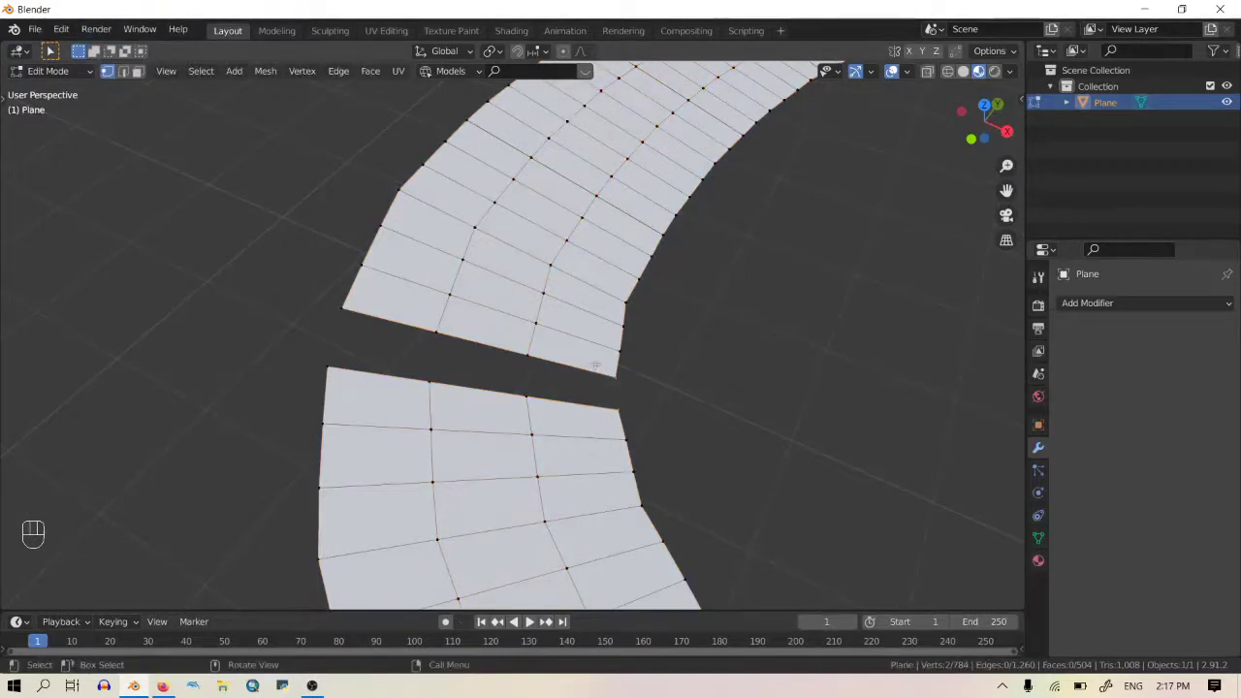
key(m)
click(587, 384)
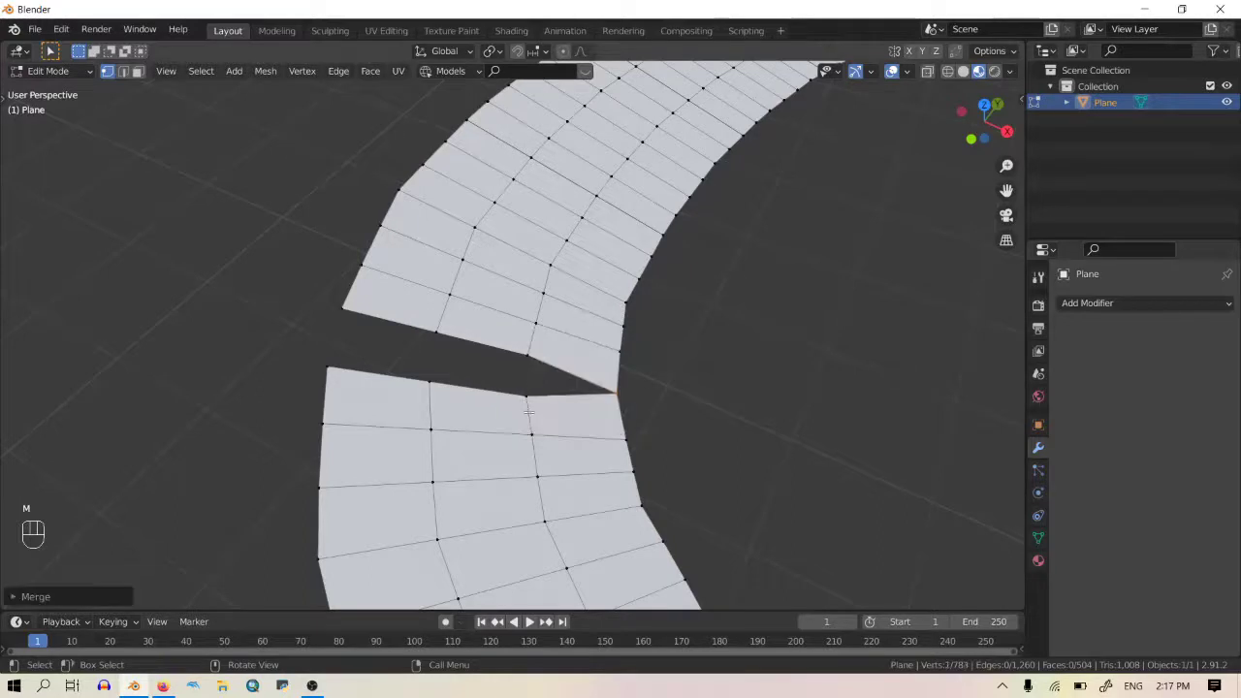
shift+click(529, 355)
key(m)
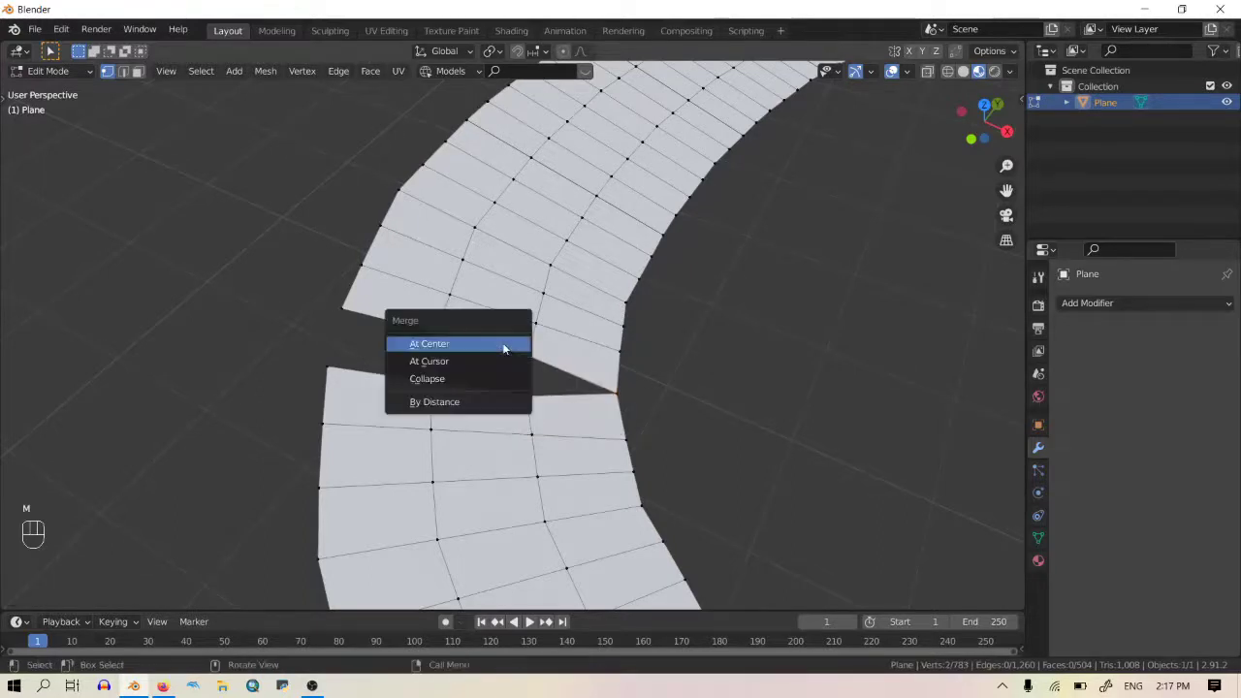
click(507, 341)
Step: Merge the two remaining vertex pairs toward the track's outer edge at their centers to close the gap
shift+click(413, 316)
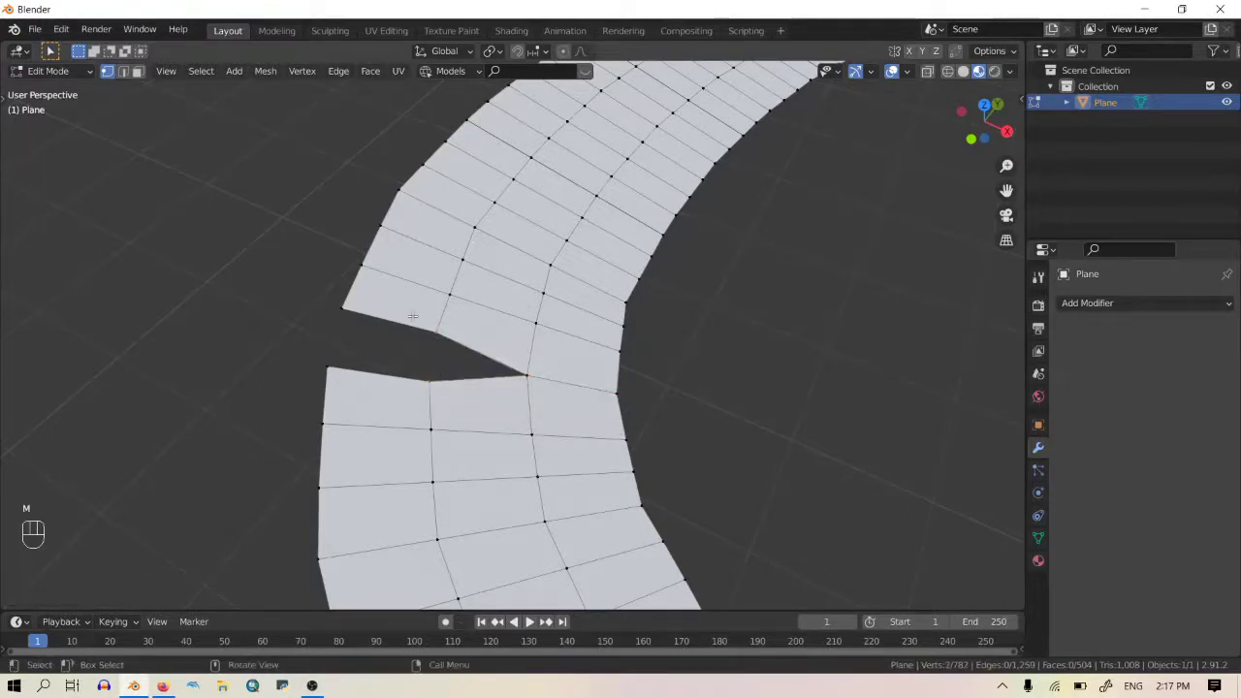
key(m)
click(411, 318)
drag(380, 375, 267, 286)
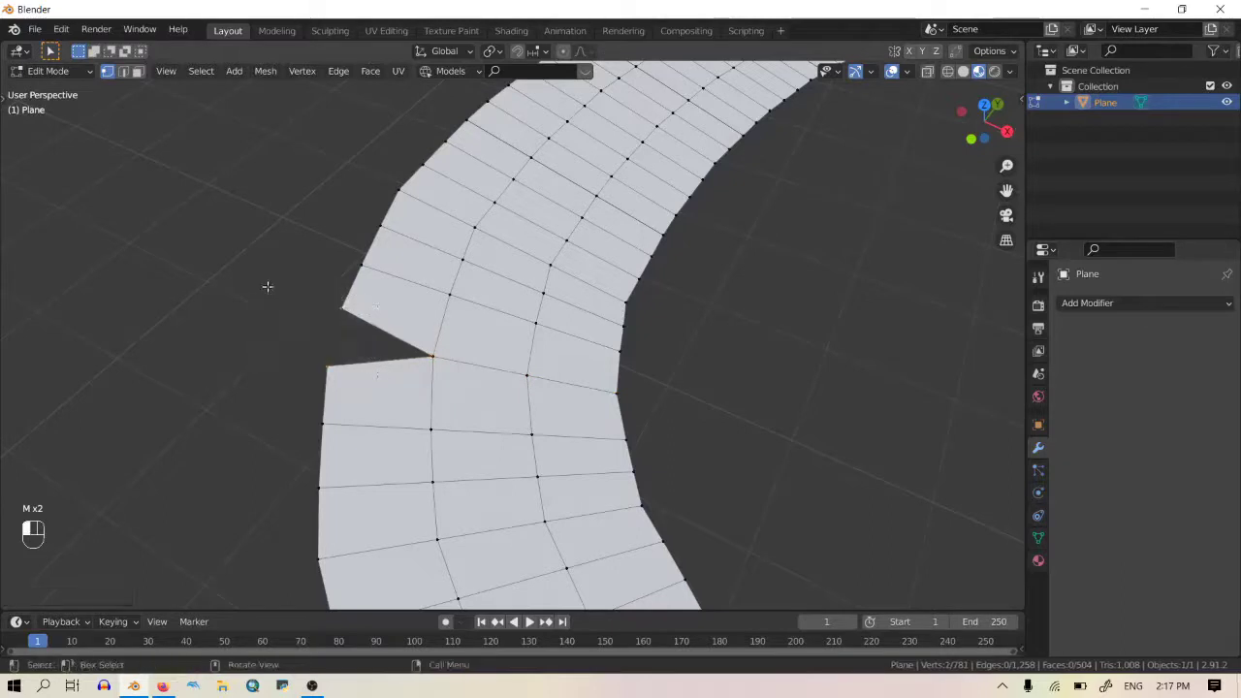
key(m)
click(276, 285)
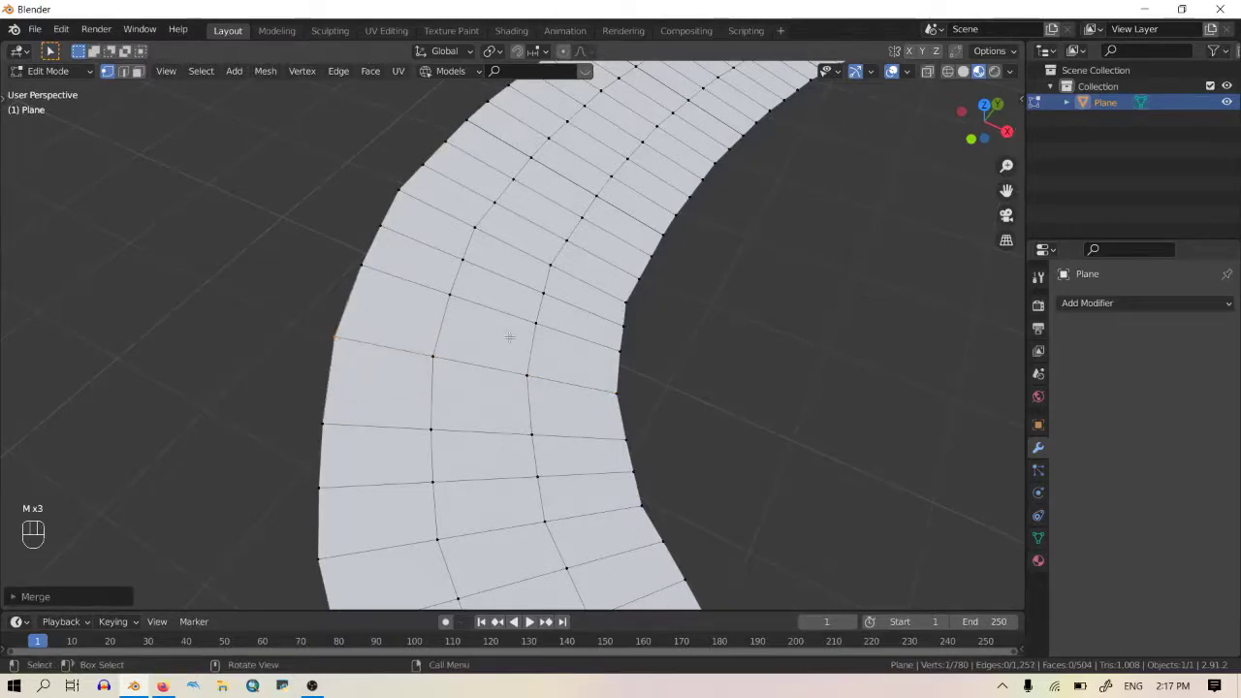
Step: Examine the joined seam, return to object mode and look over the whole track loop
drag(493, 341, 258, 95)
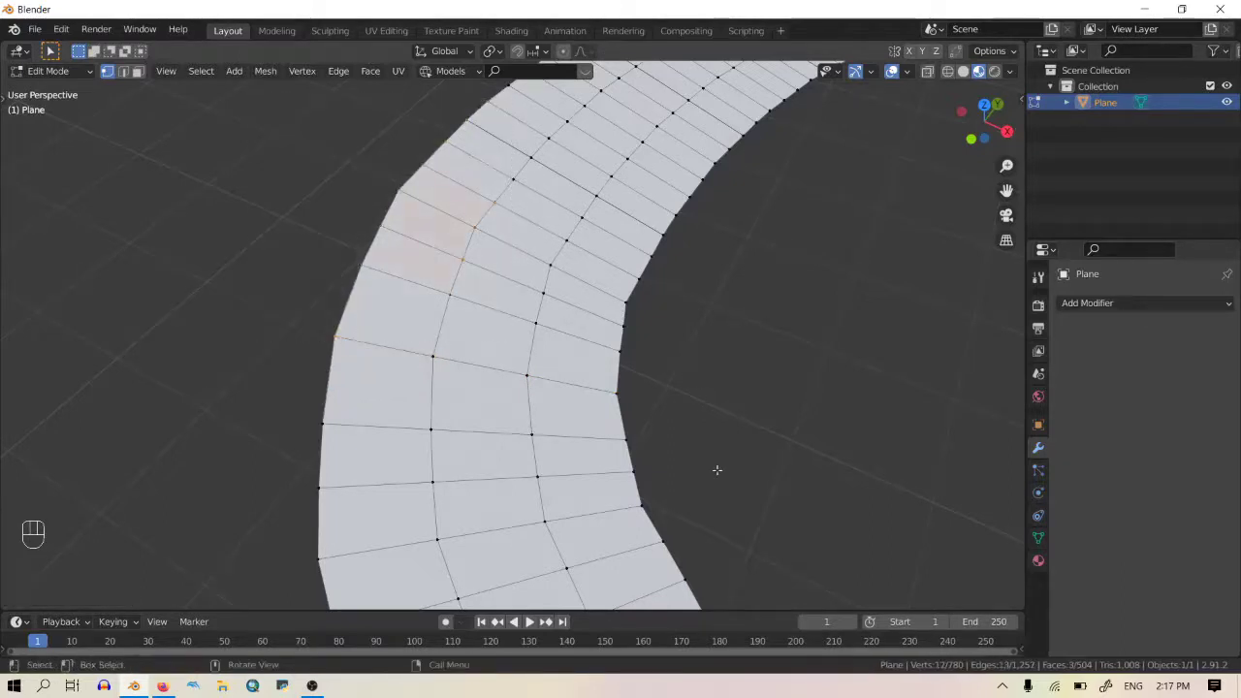
drag(717, 470, 219, 153)
middle_drag(676, 280, 612, 314)
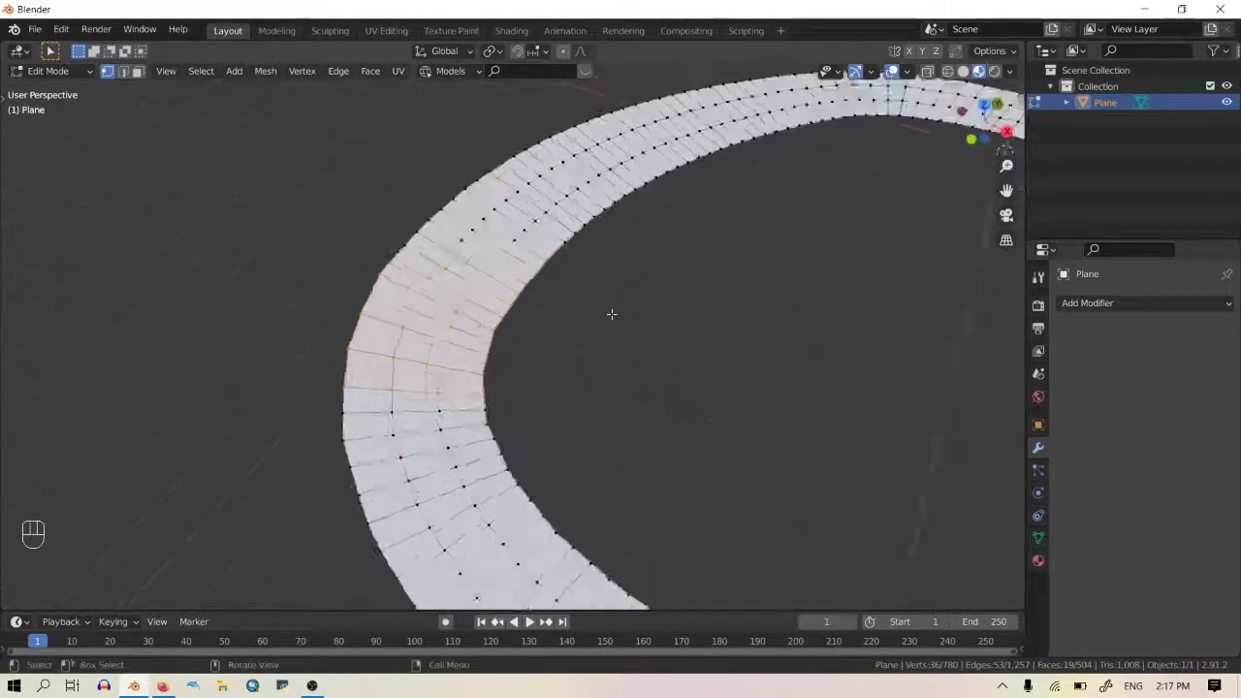
scroll(621, 313, up, 4)
scroll(626, 313, down, 6)
shift+middle_drag(570, 359, 462, 425)
key(Tab)
shift+middle_drag(647, 320, 573, 280)
scroll(582, 316, down, 5)
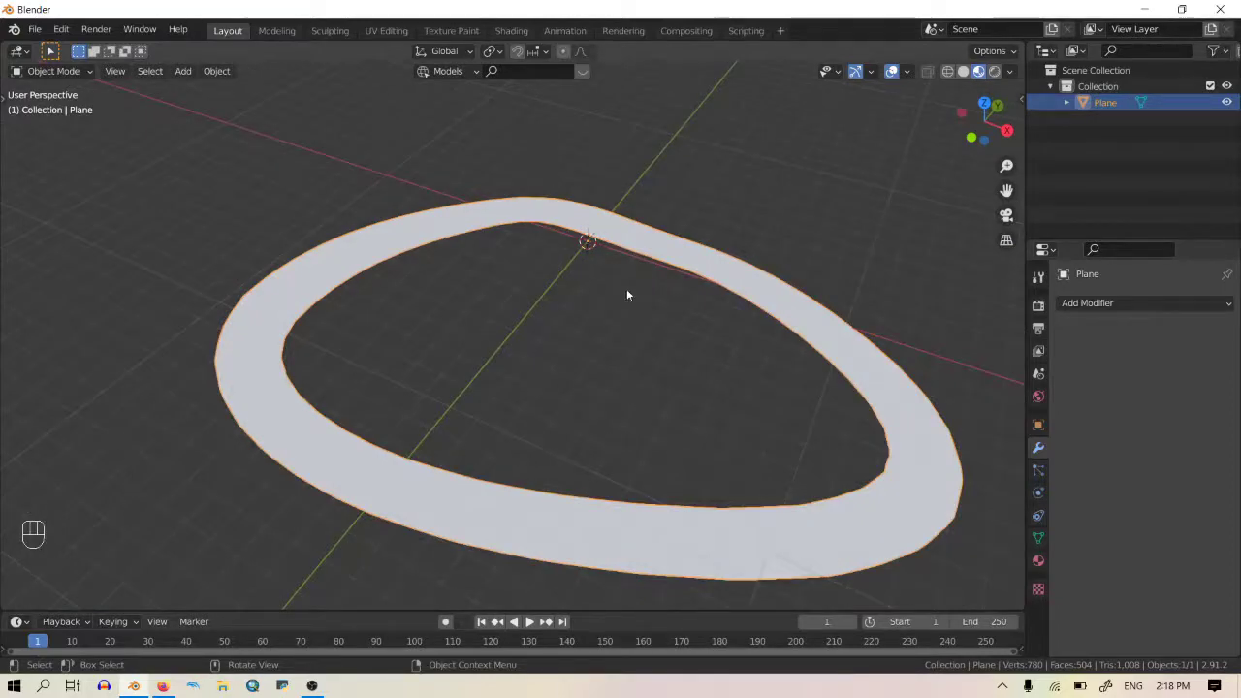
Step: Switch to the Shading workspace and create a new material for the track
click(511, 31)
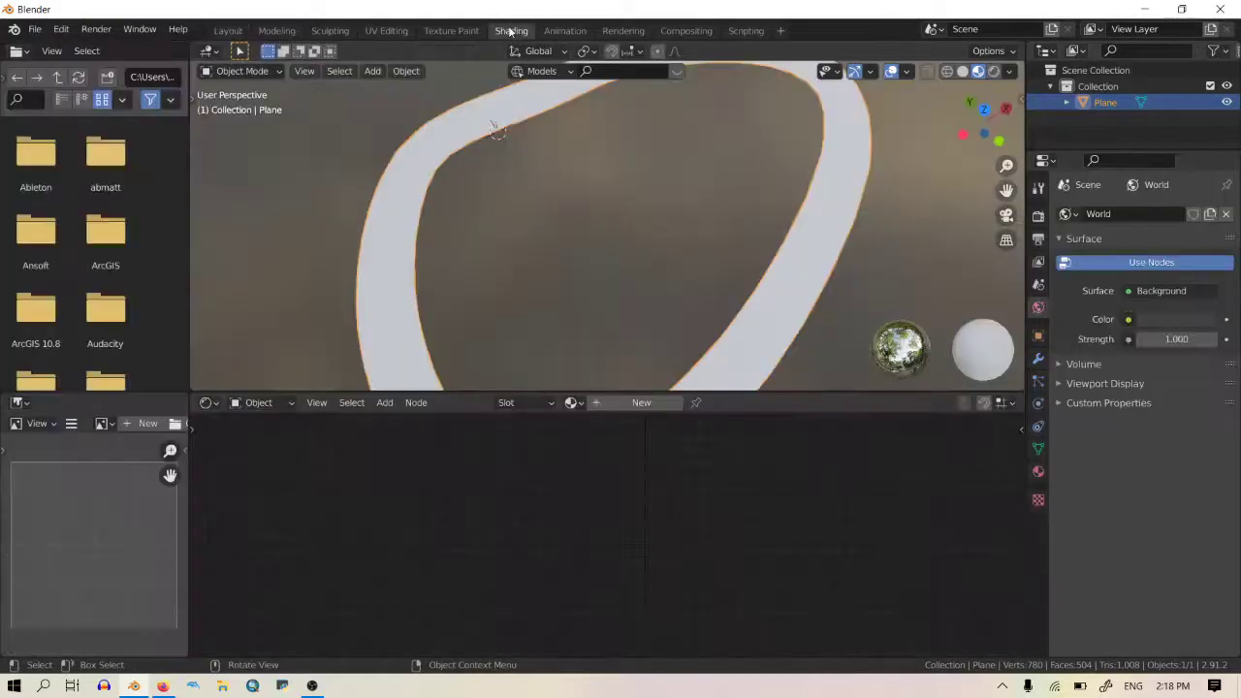
click(620, 402)
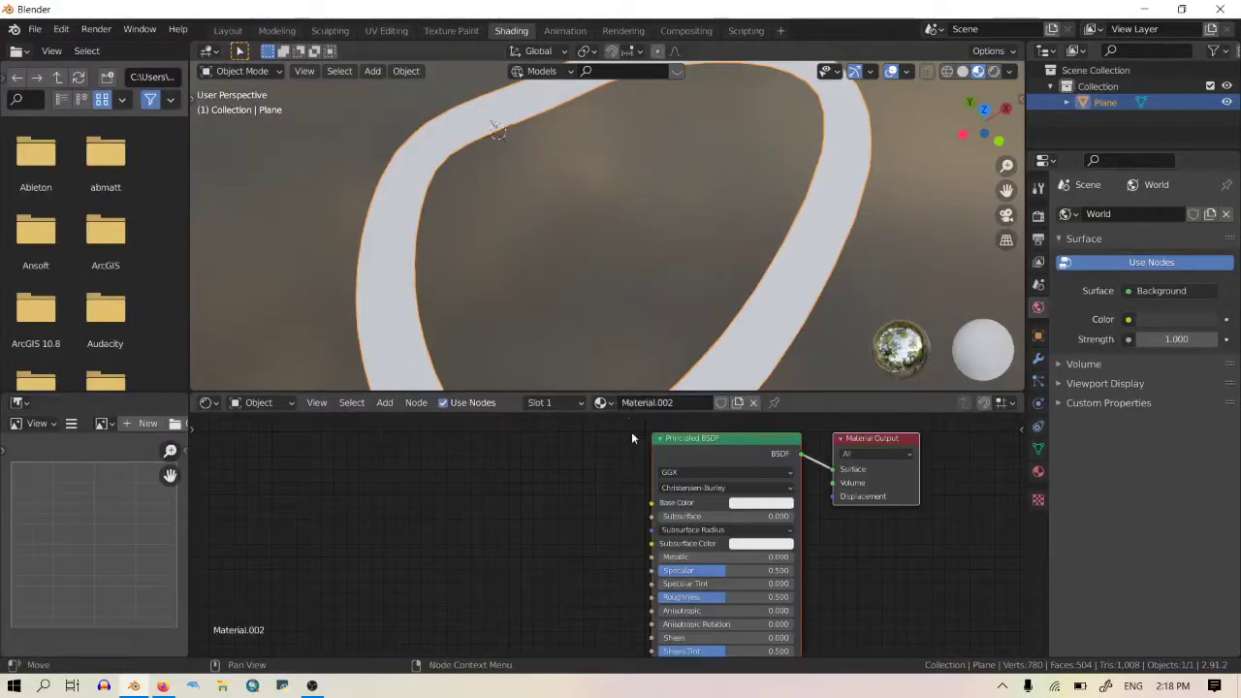
key(shift+a)
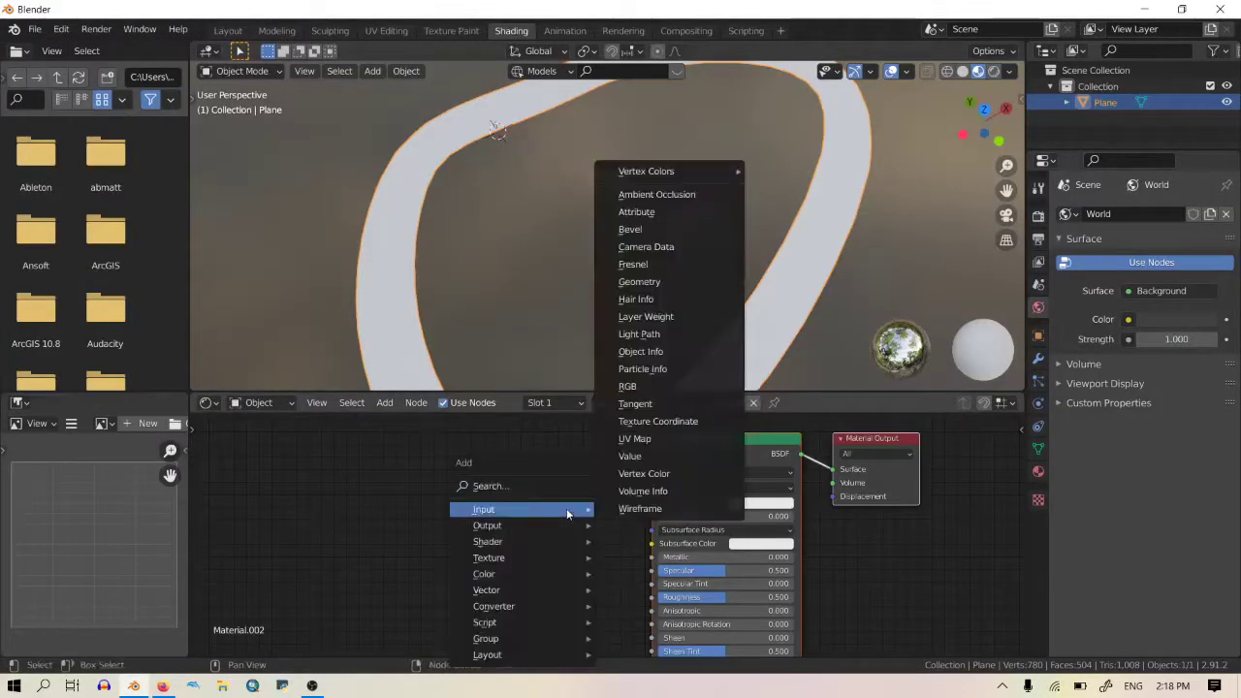
key(Escape)
key(shift+a)
key(Escape)
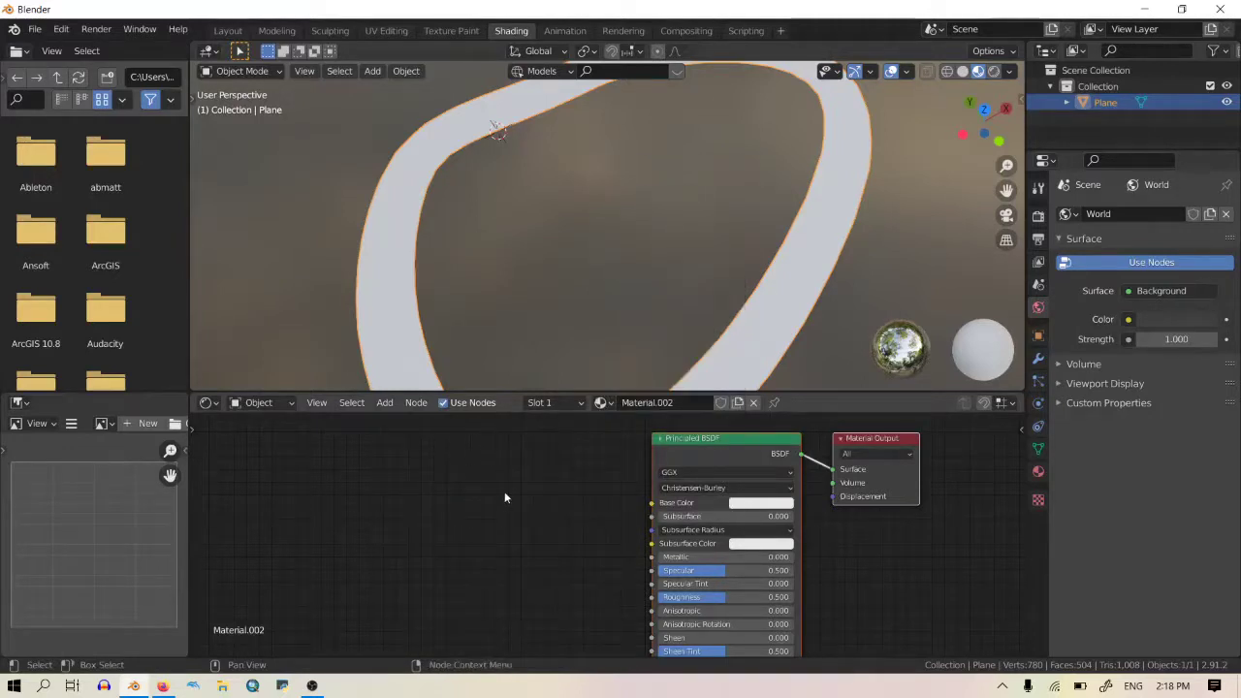
key(shift+a)
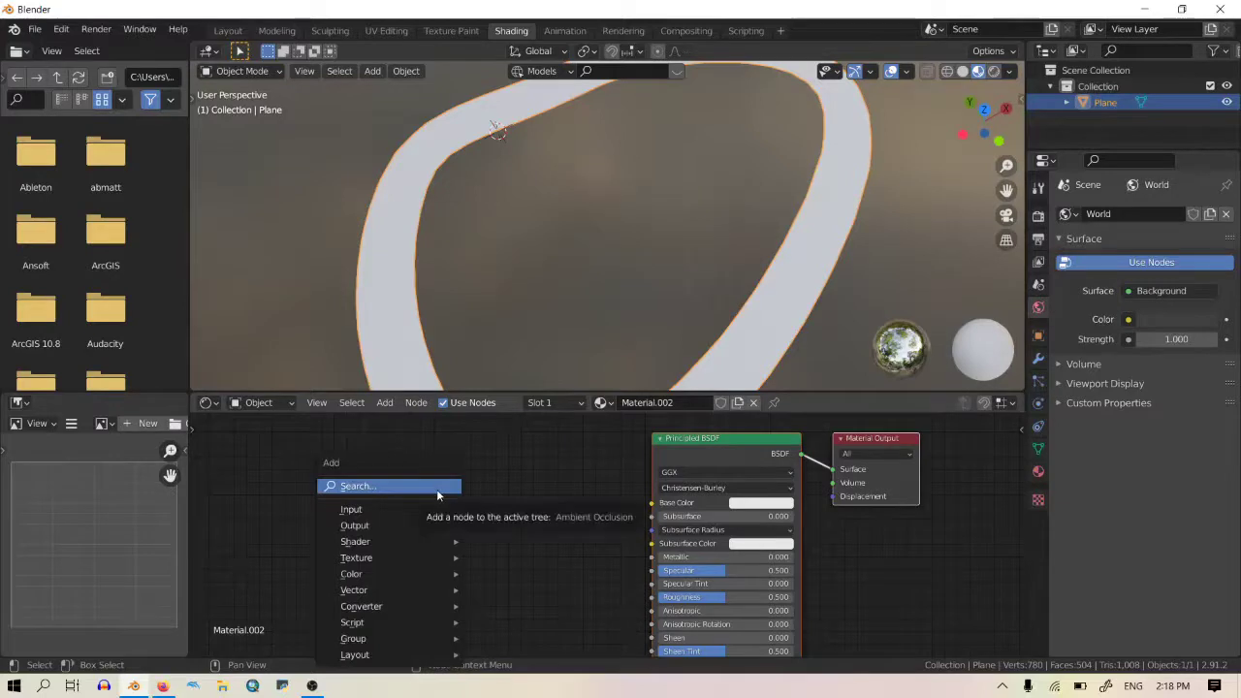
click(427, 487)
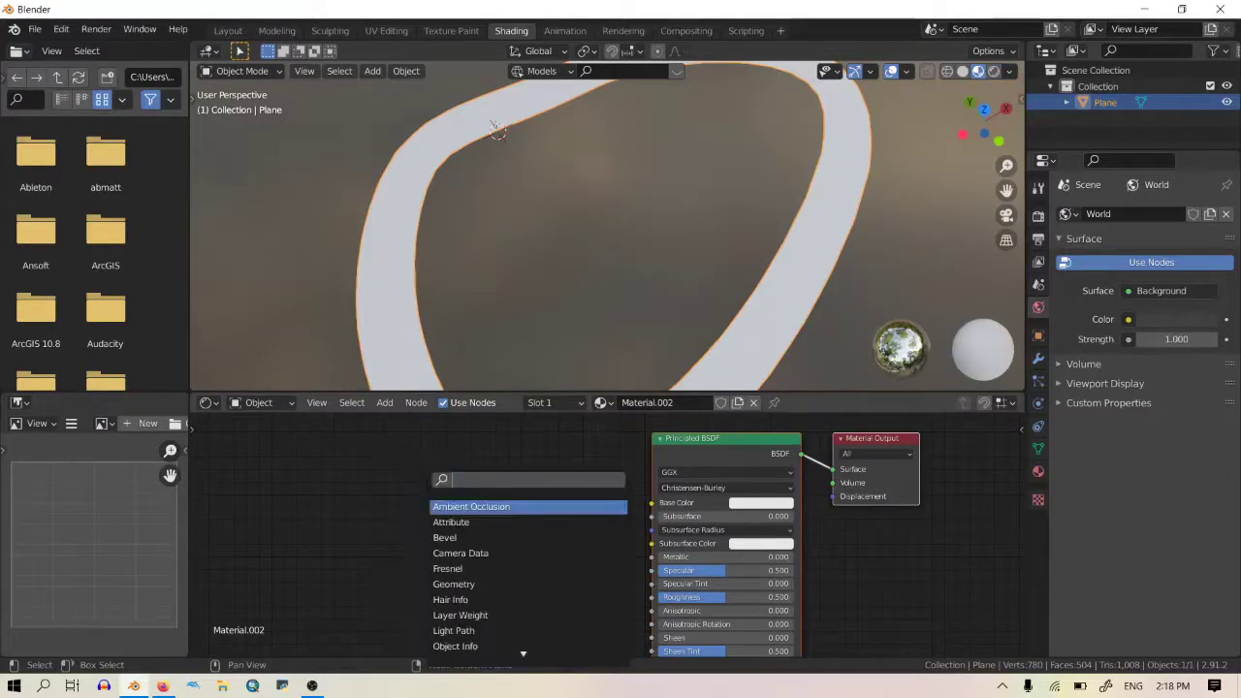
key(Escape)
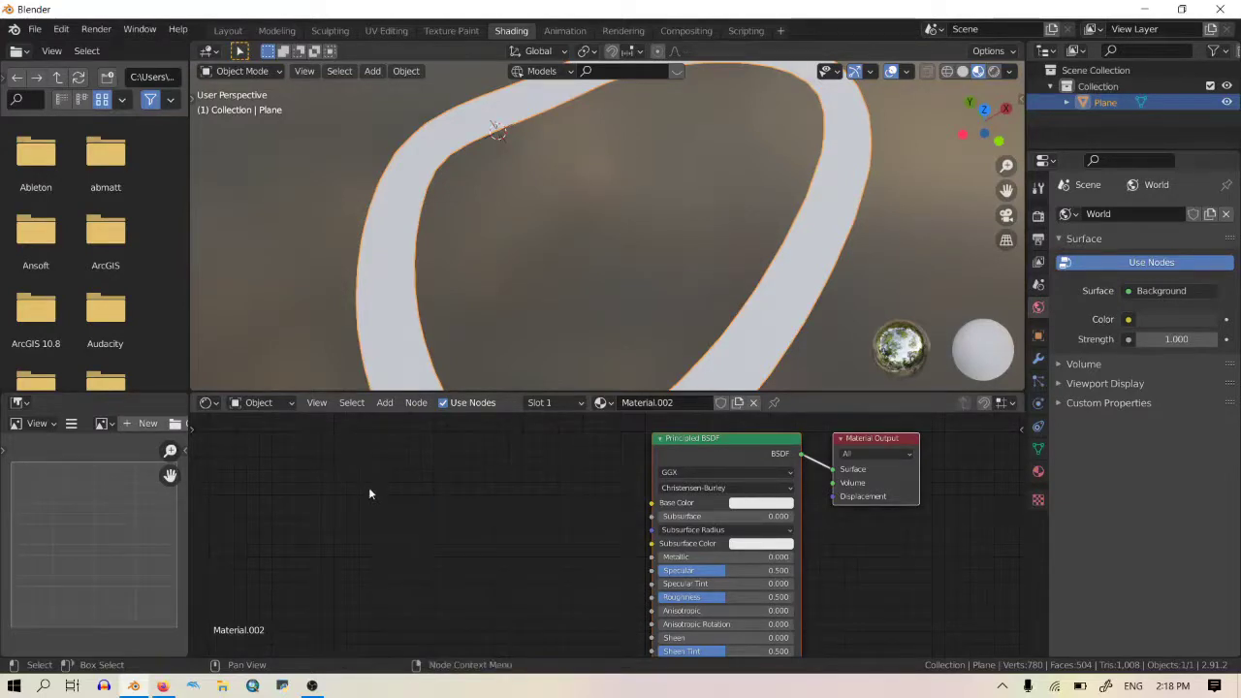
Step: Add an Image Texture node to the material, placed beside the Principled BSDF node
key(shift+a)
click(374, 486)
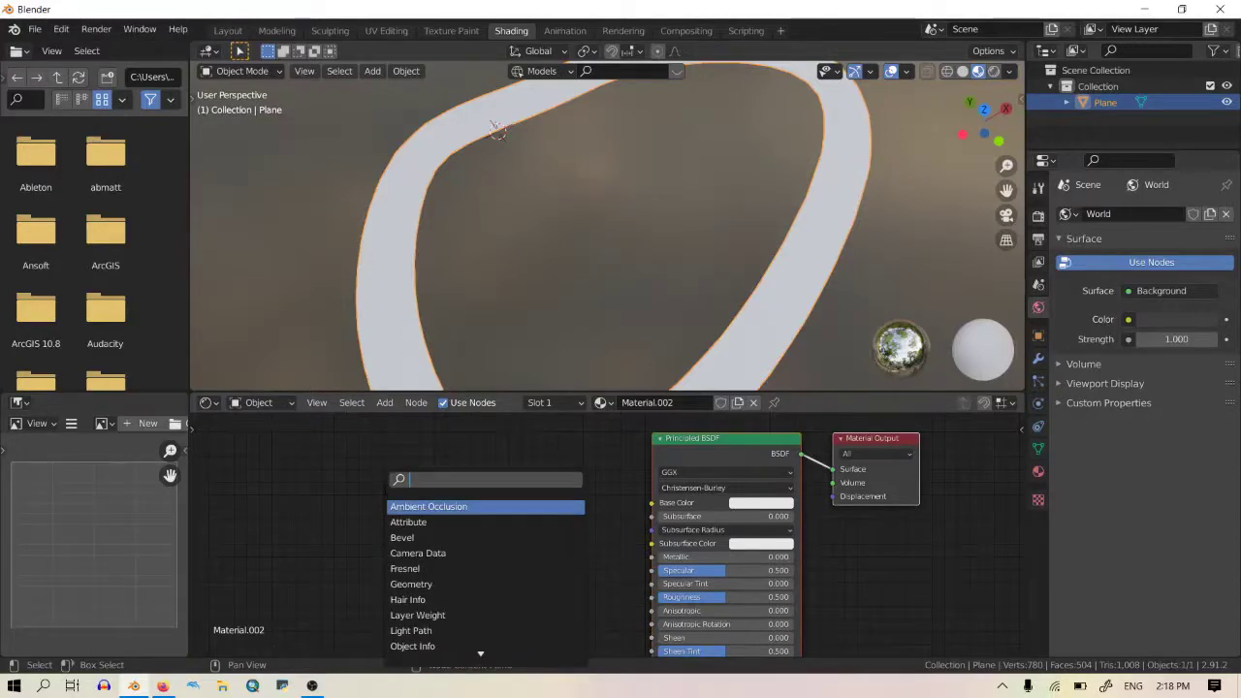
text(image)
key(Return)
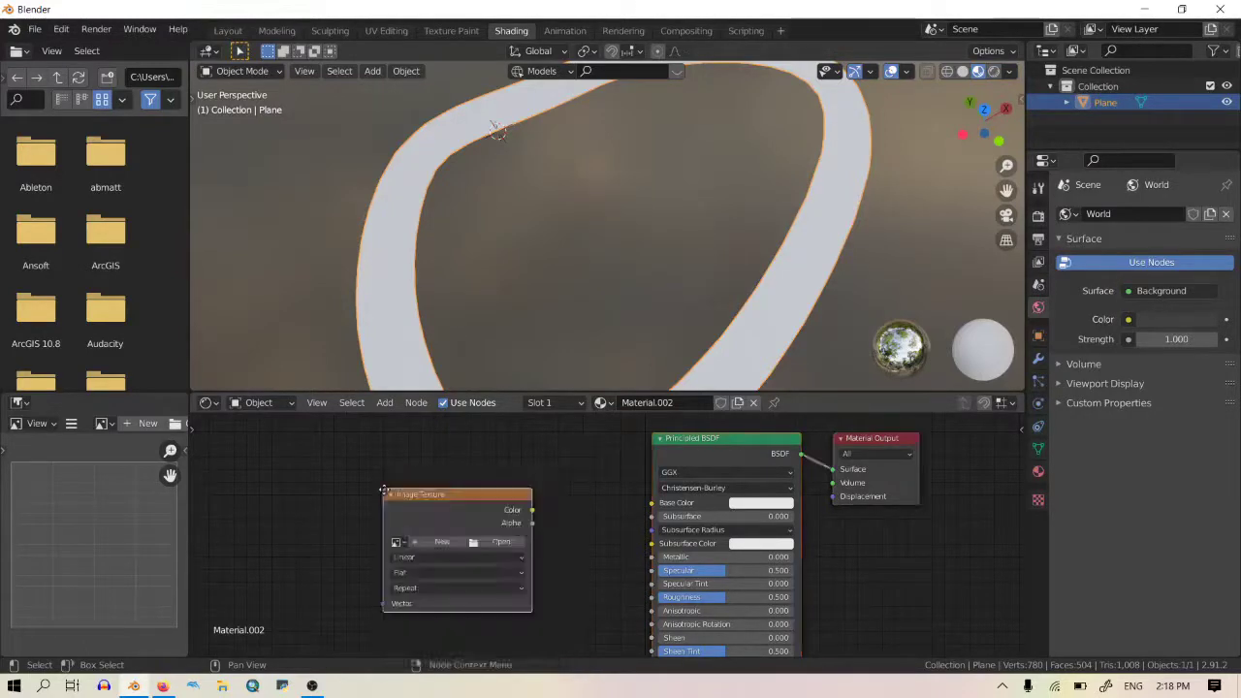
click(422, 469)
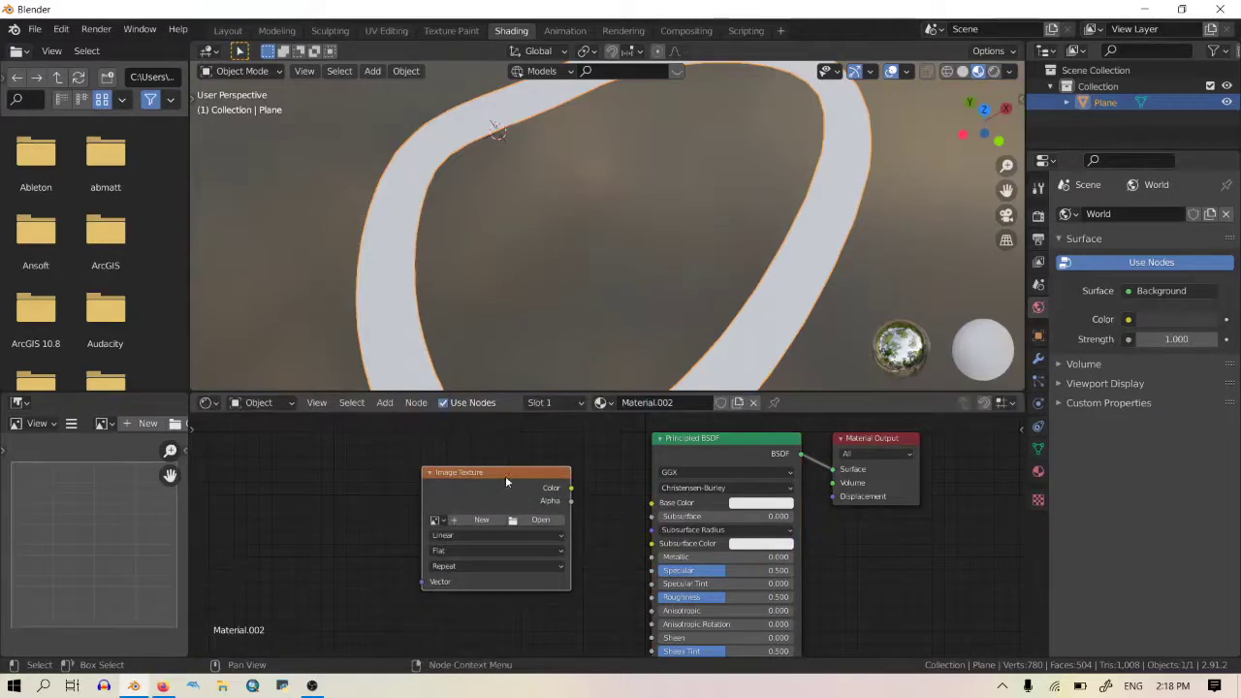
Step: Open the Image Texture node's file browser and look through the images in Documents\CT Tracks\textures
click(516, 519)
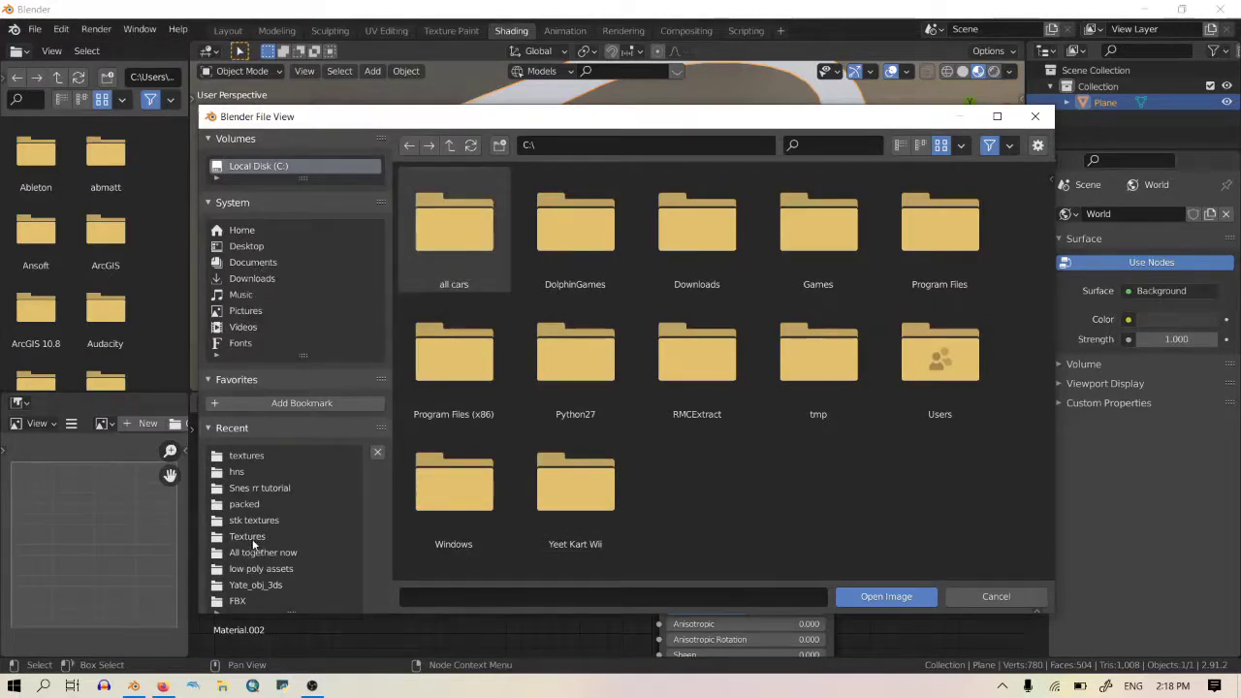
click(264, 266)
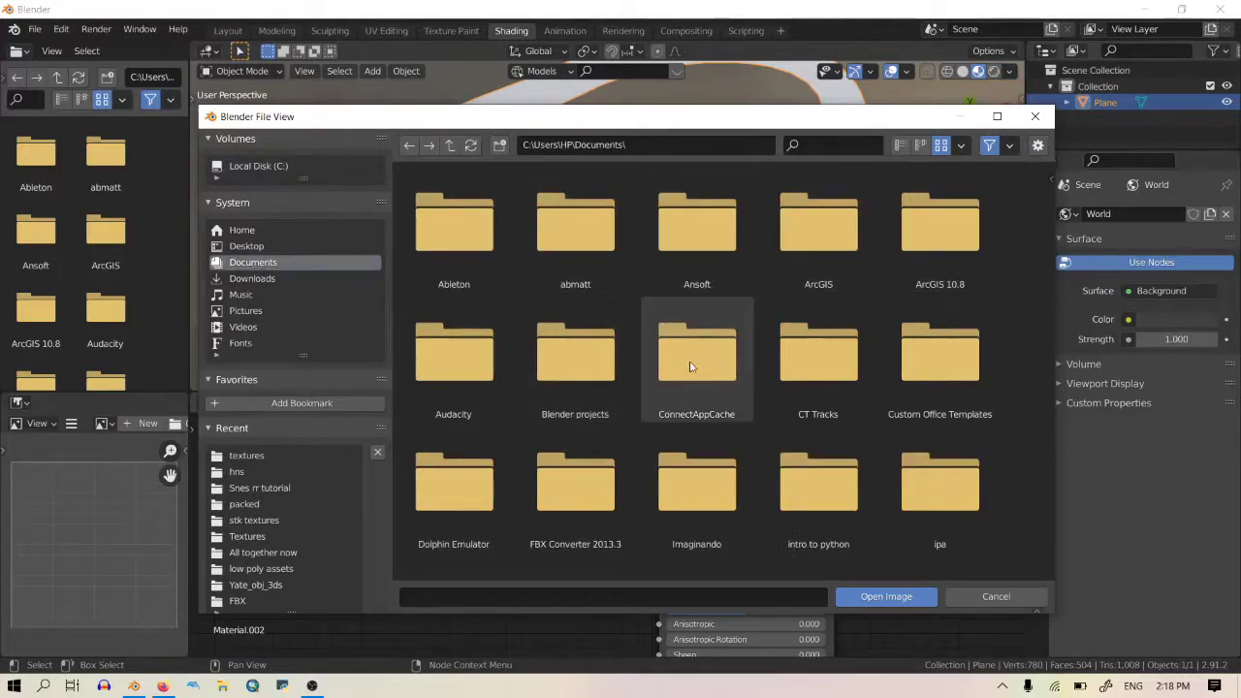
double_click(812, 380)
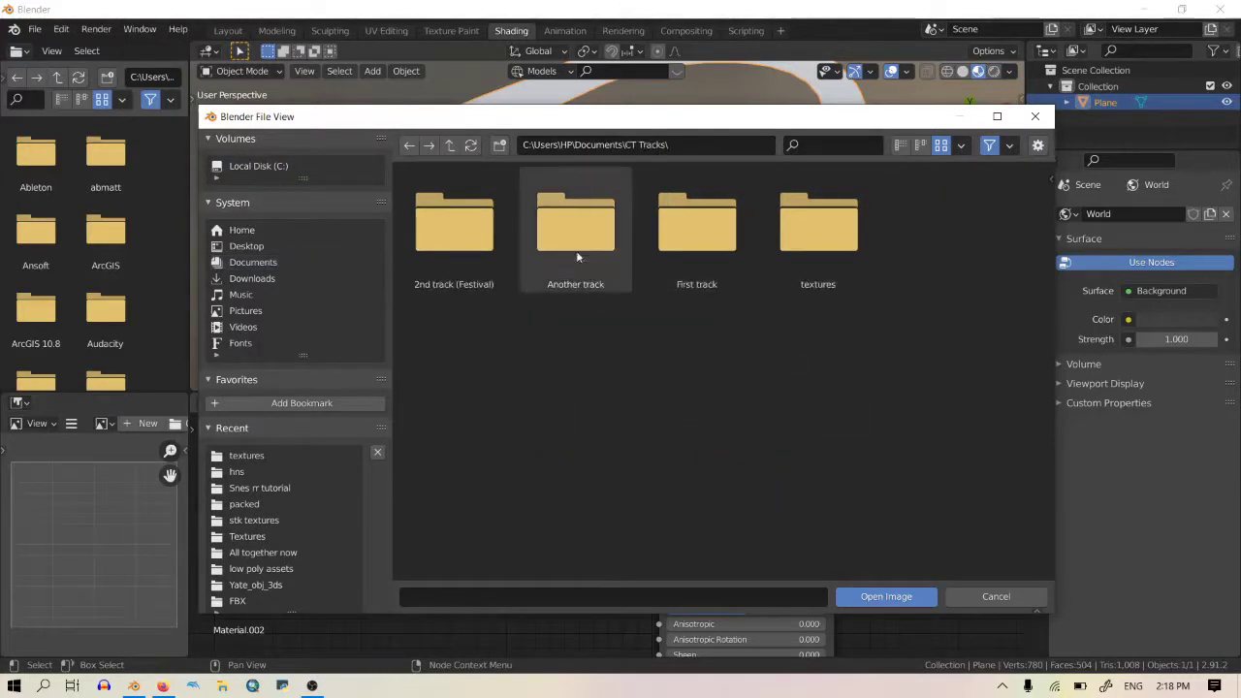
double_click(787, 245)
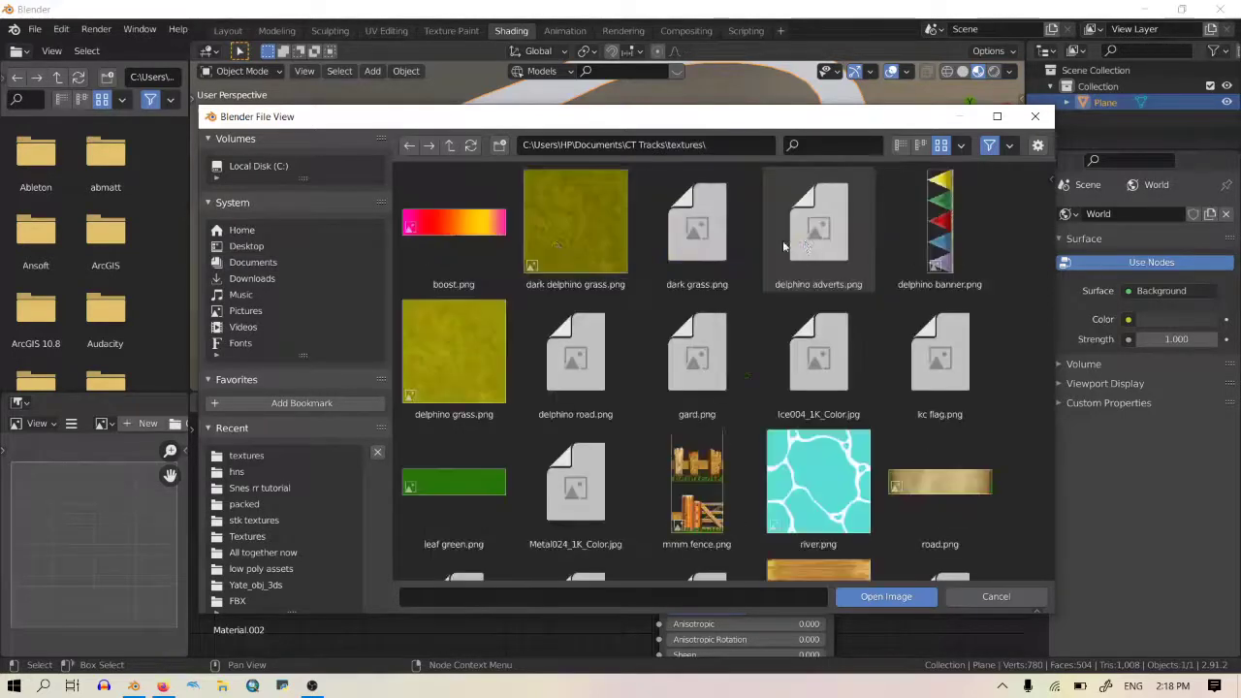
scroll(792, 439, down, 2)
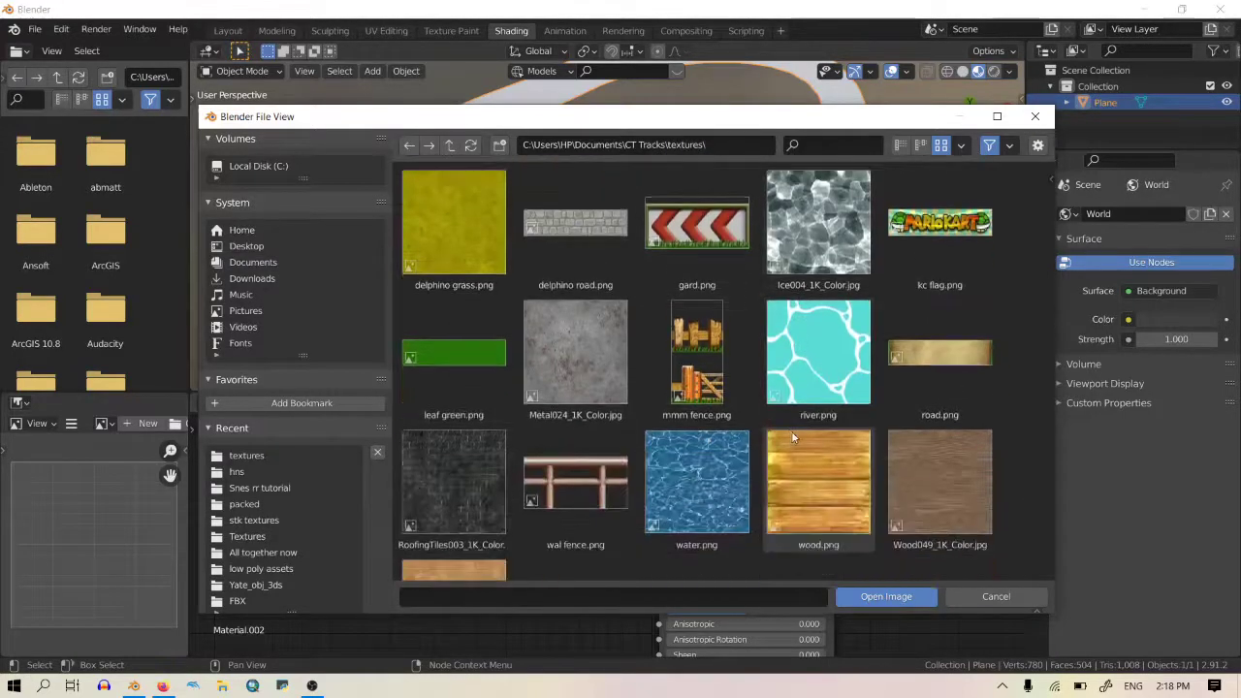
scroll(792, 439, down, 2)
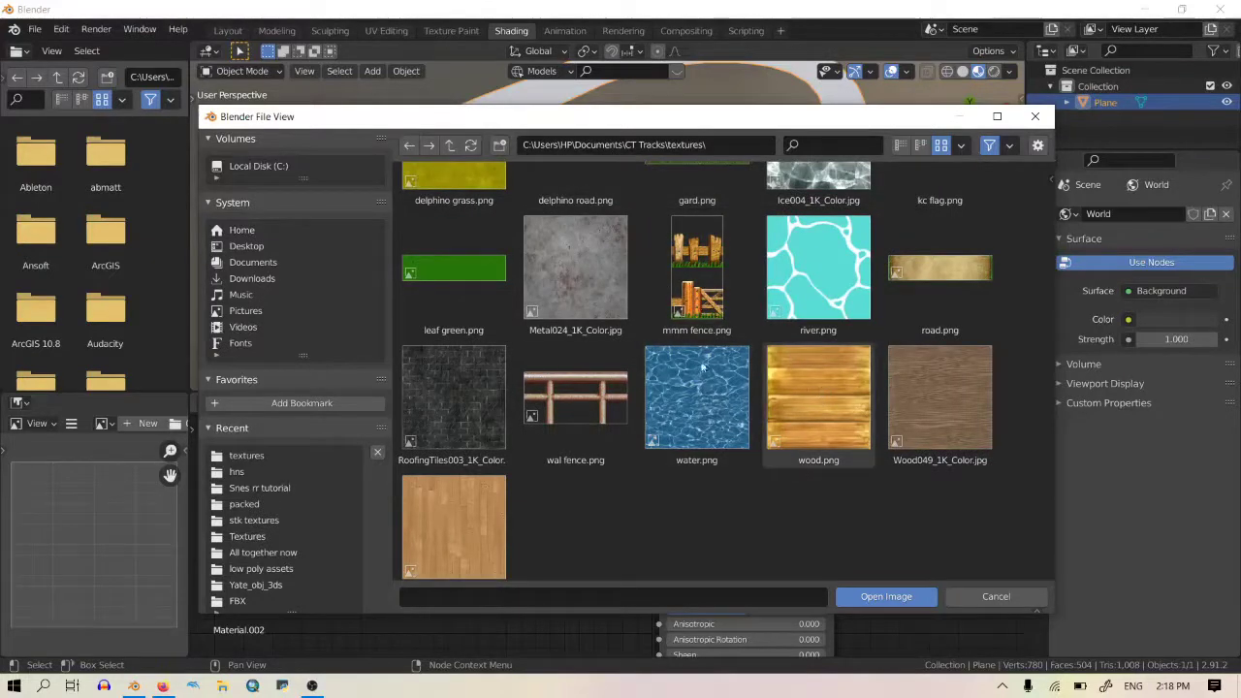
Step: Go back up to Documents, browse to Blender projects\custom tracks and check the fantasy folder inside it
click(449, 145)
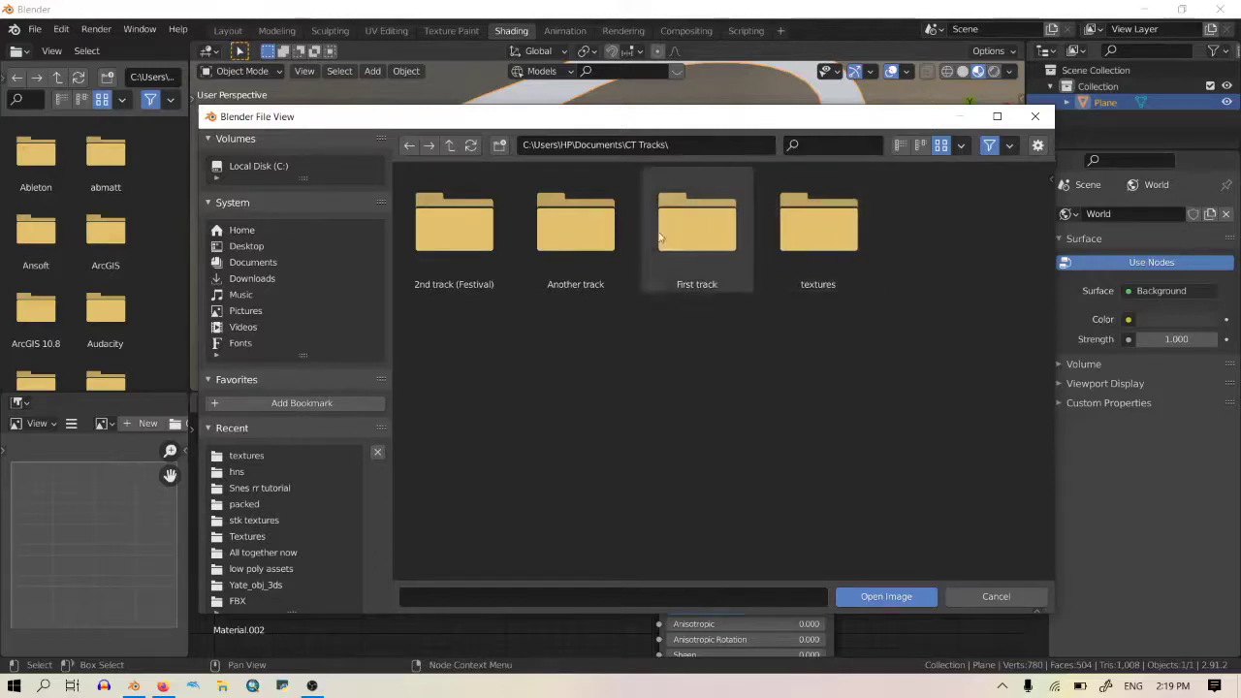
click(449, 145)
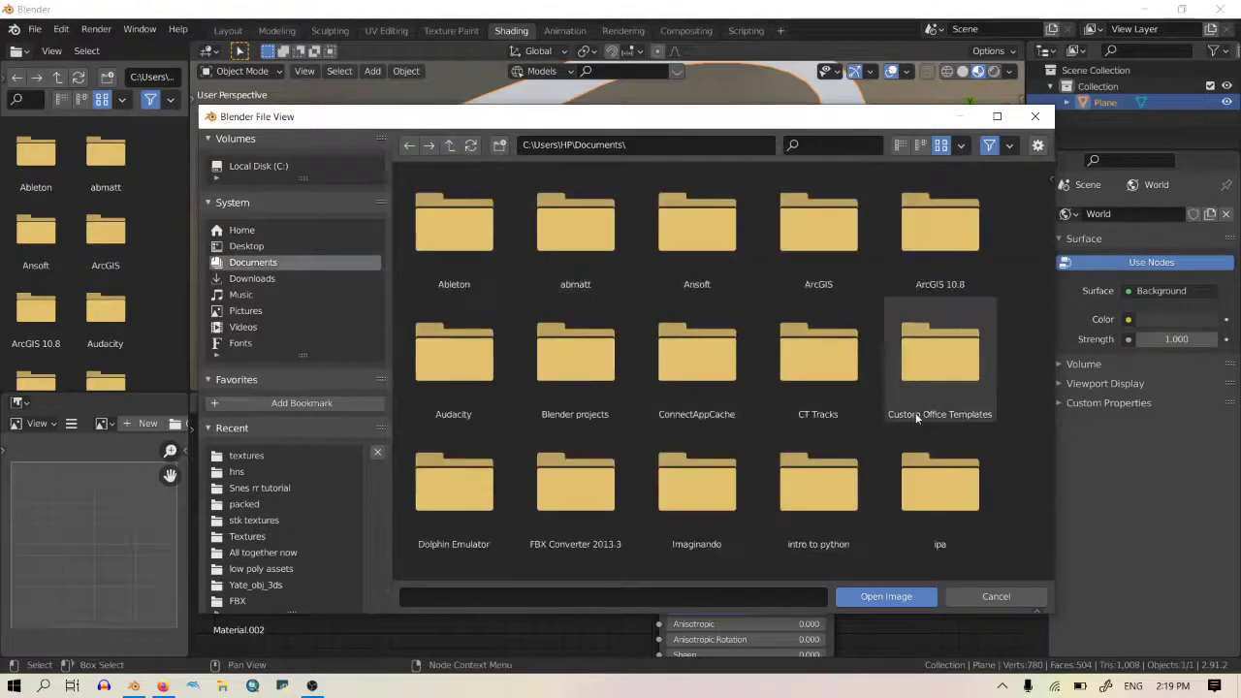
double_click(575, 354)
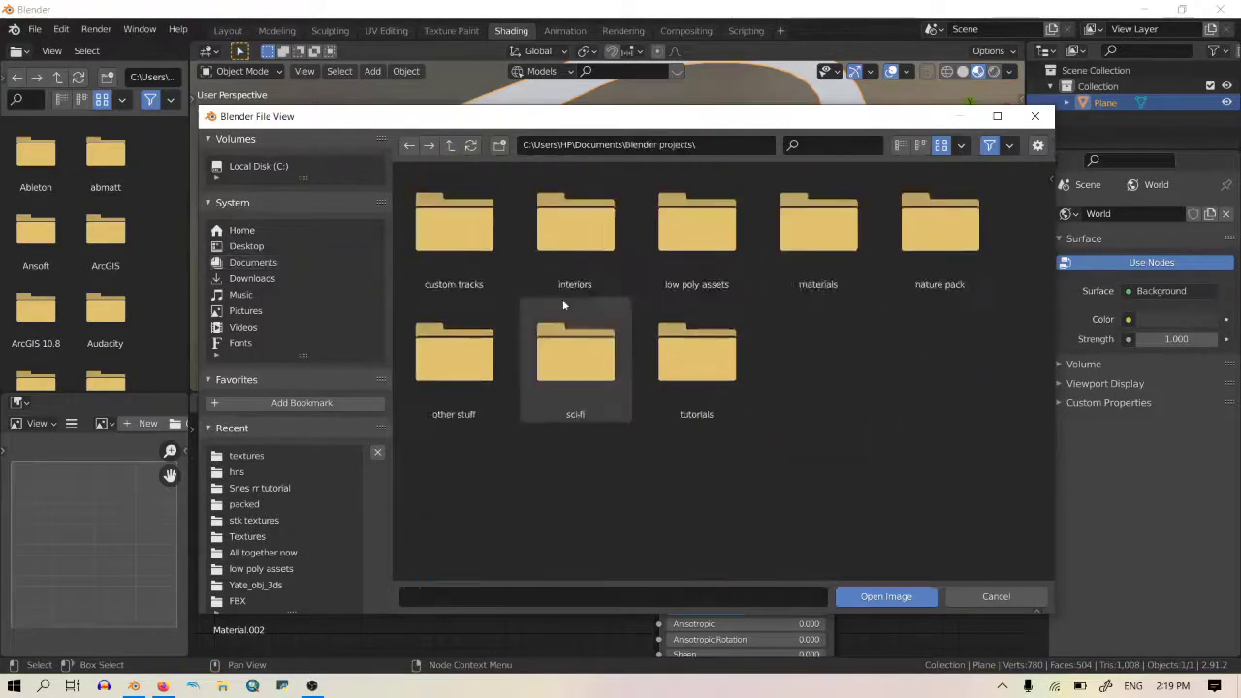
double_click(459, 258)
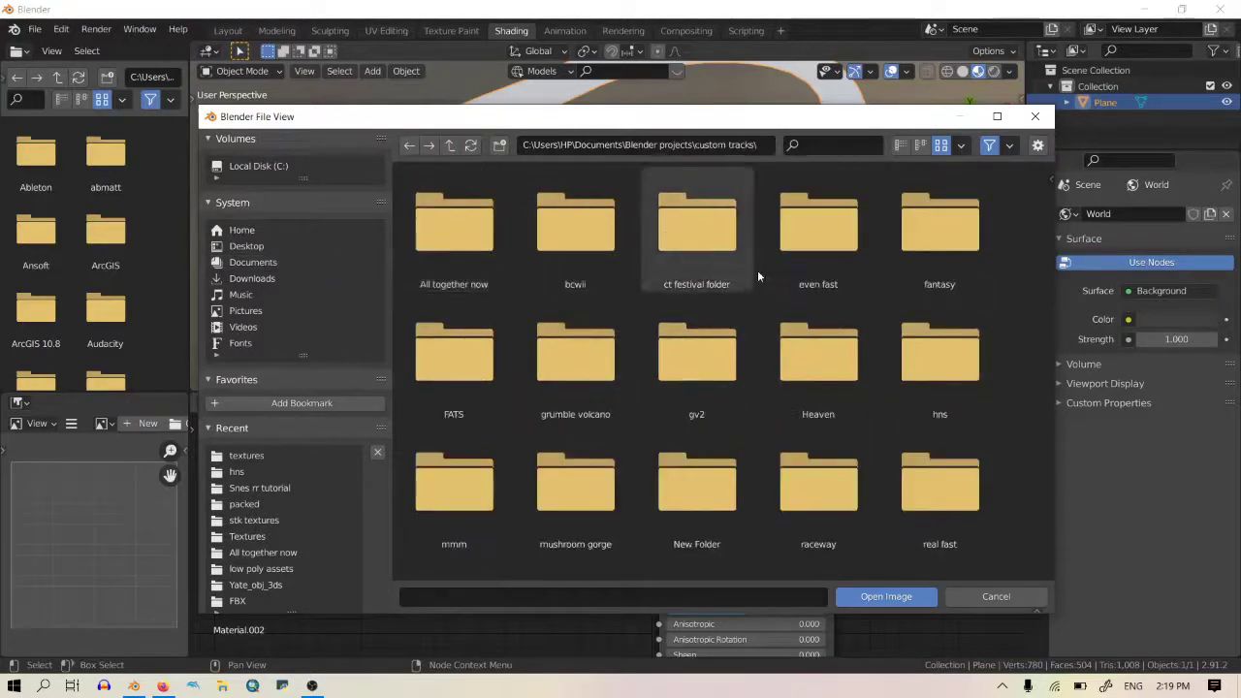
double_click(924, 272)
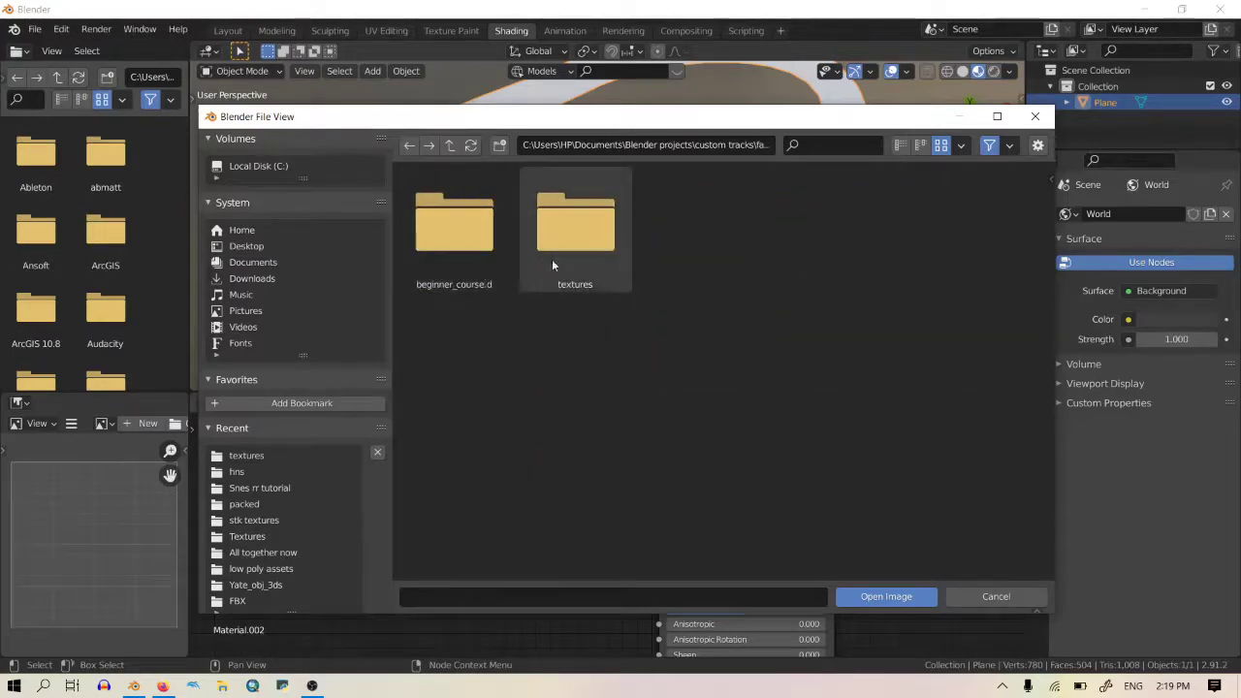
click(446, 145)
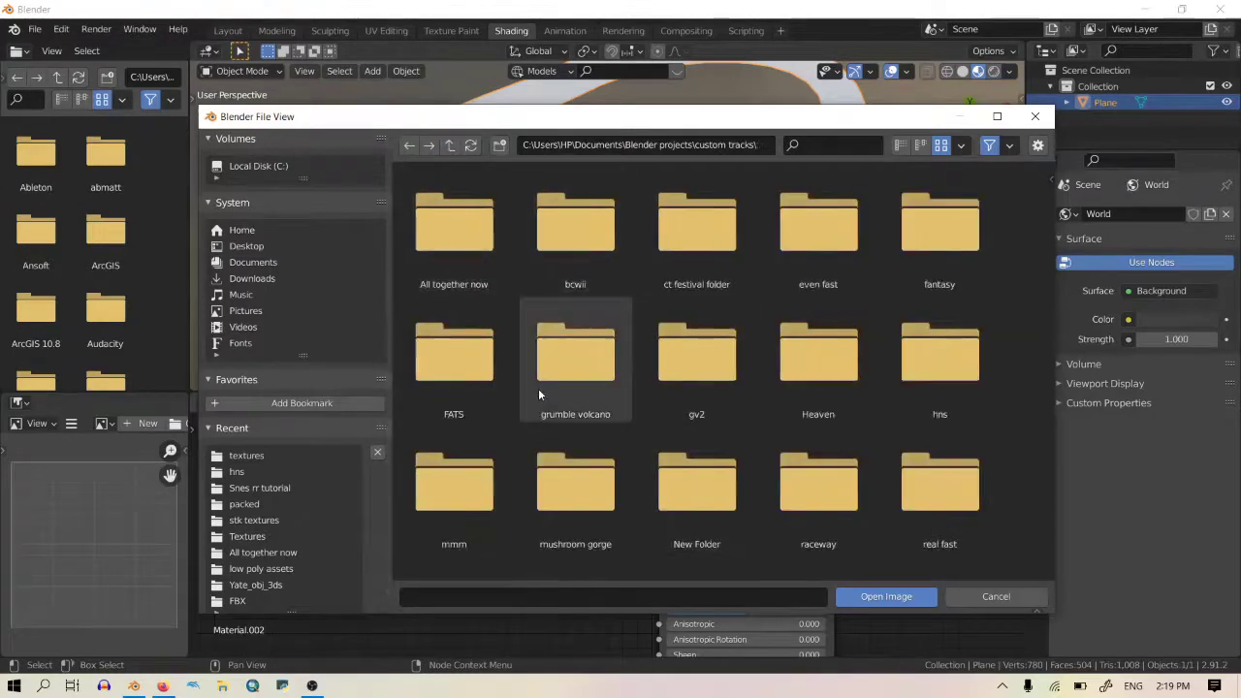
Step: Open the sand course folder within custom tracks and select the image dc_Road_071025c_mip.png
scroll(583, 388, down, 2)
scroll(882, 421, down, 4)
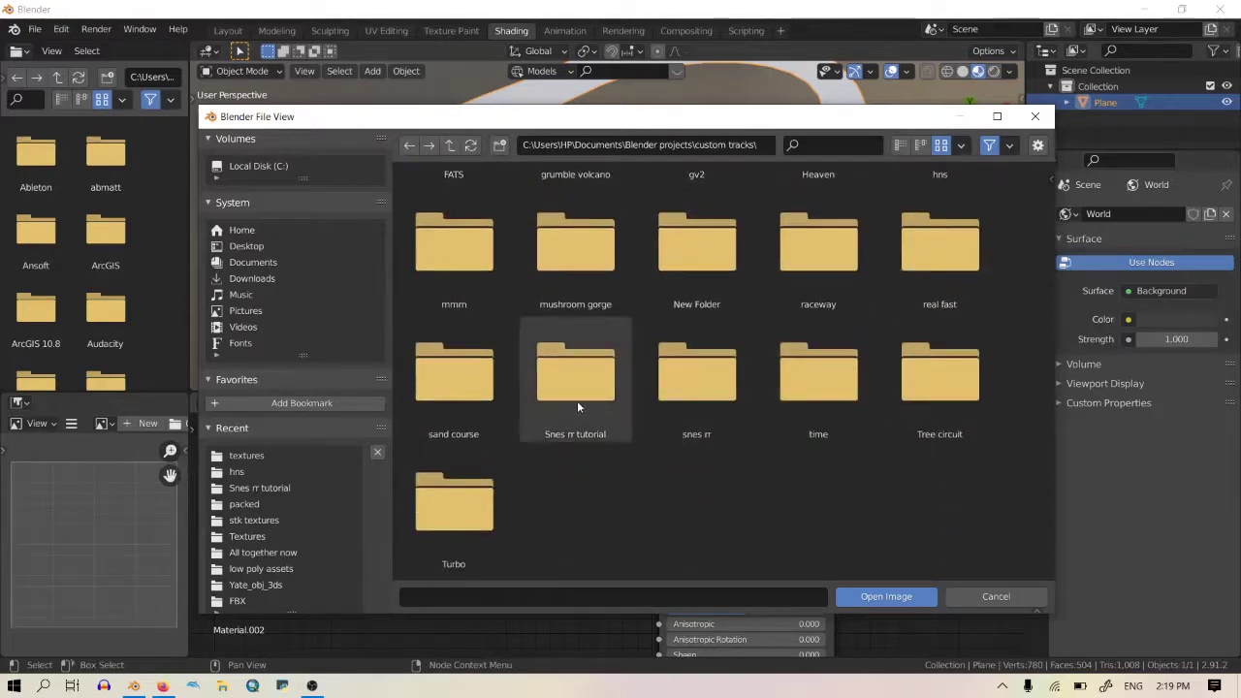
click(557, 403)
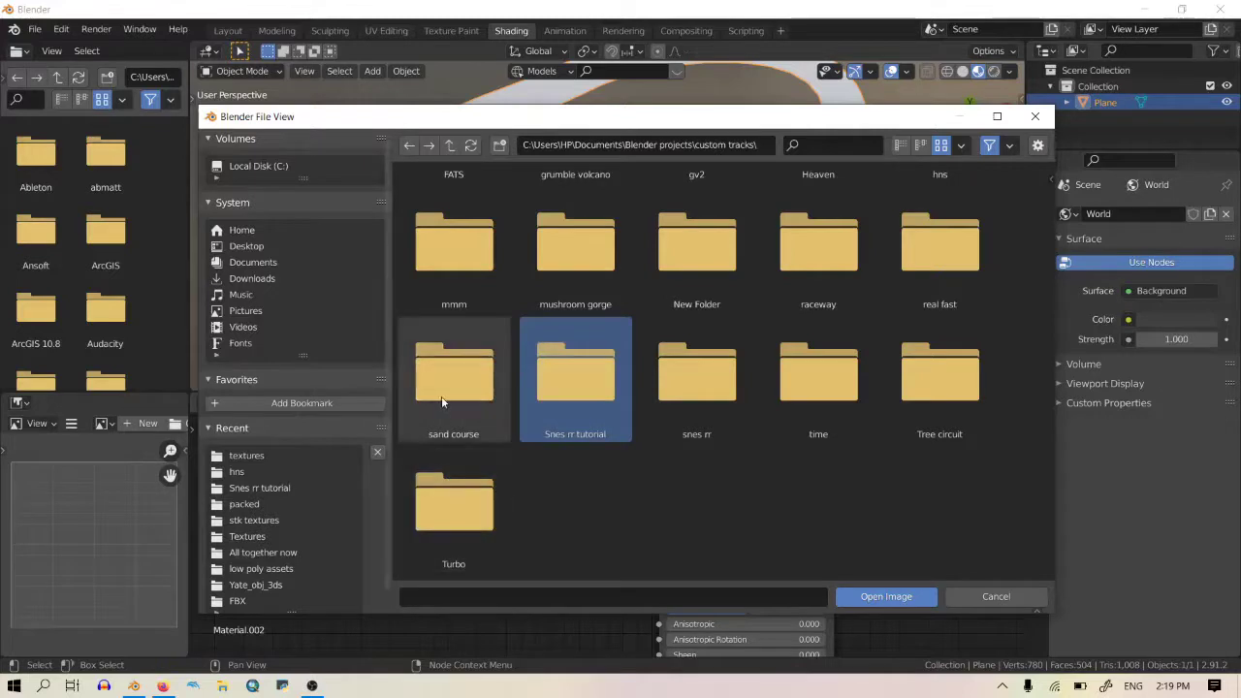
scroll(492, 411, up, 4)
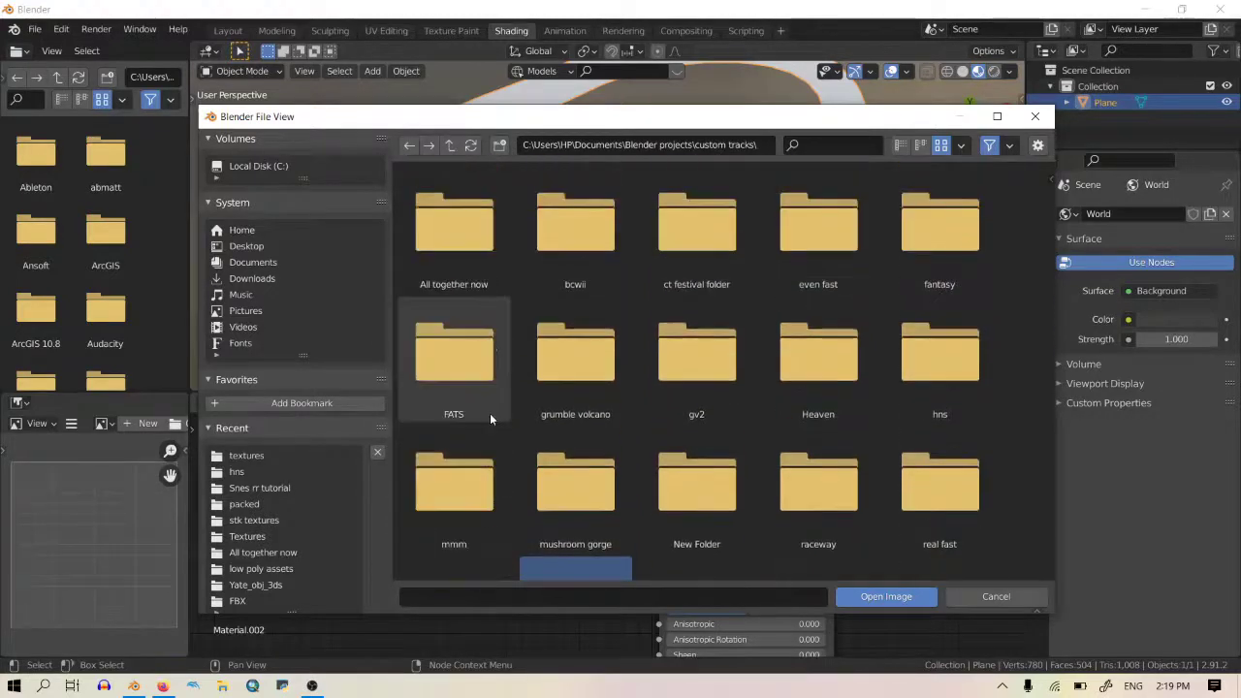
scroll(489, 413, down, 4)
double_click(473, 413)
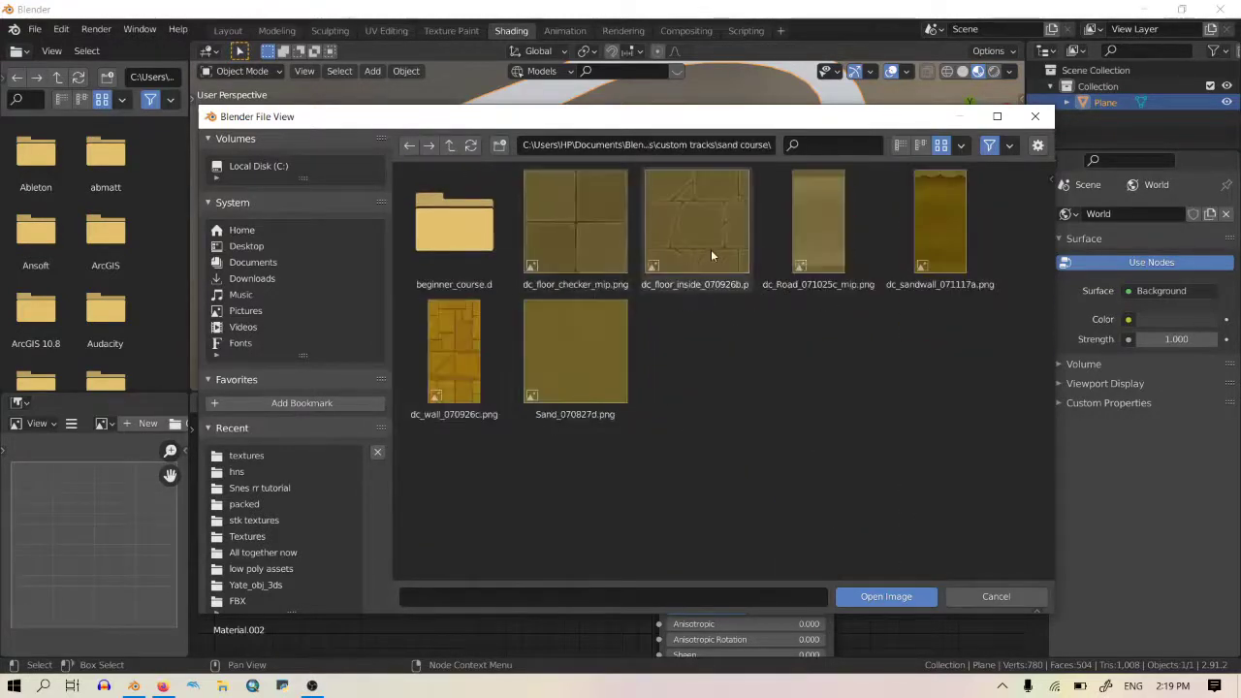
click(836, 205)
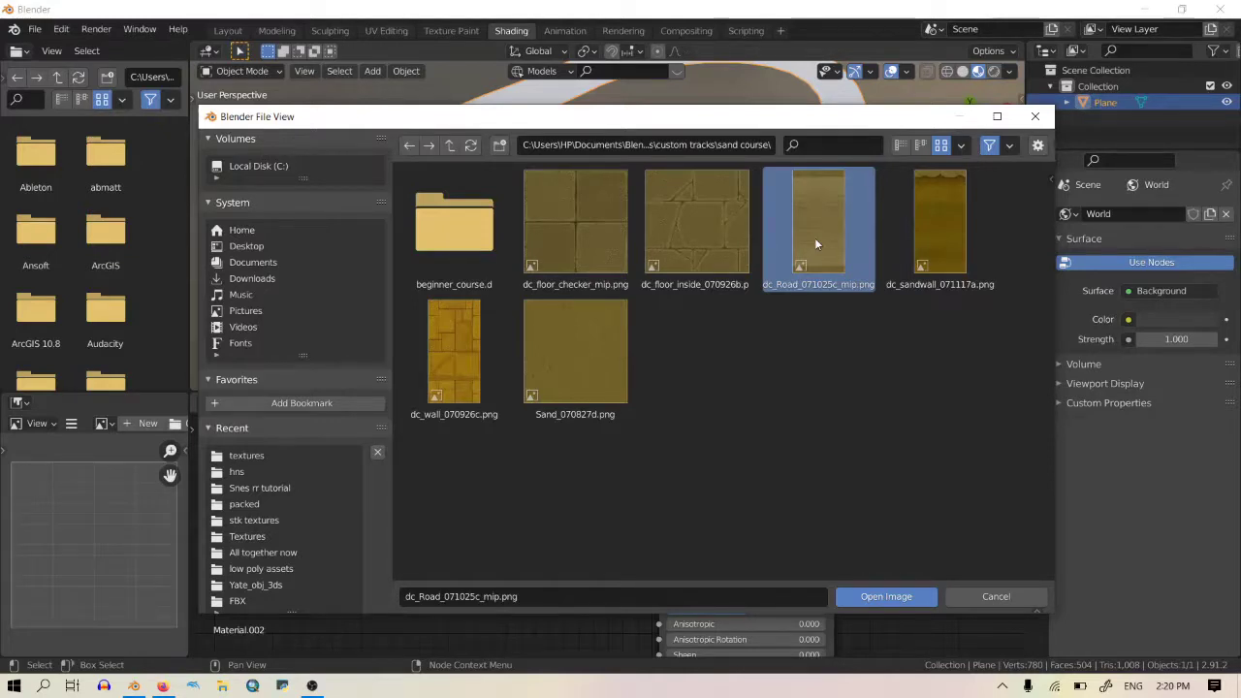
Step: Launch the Windows Command Prompt and enter the start of the extraction command, wszst xall
click(164, 686)
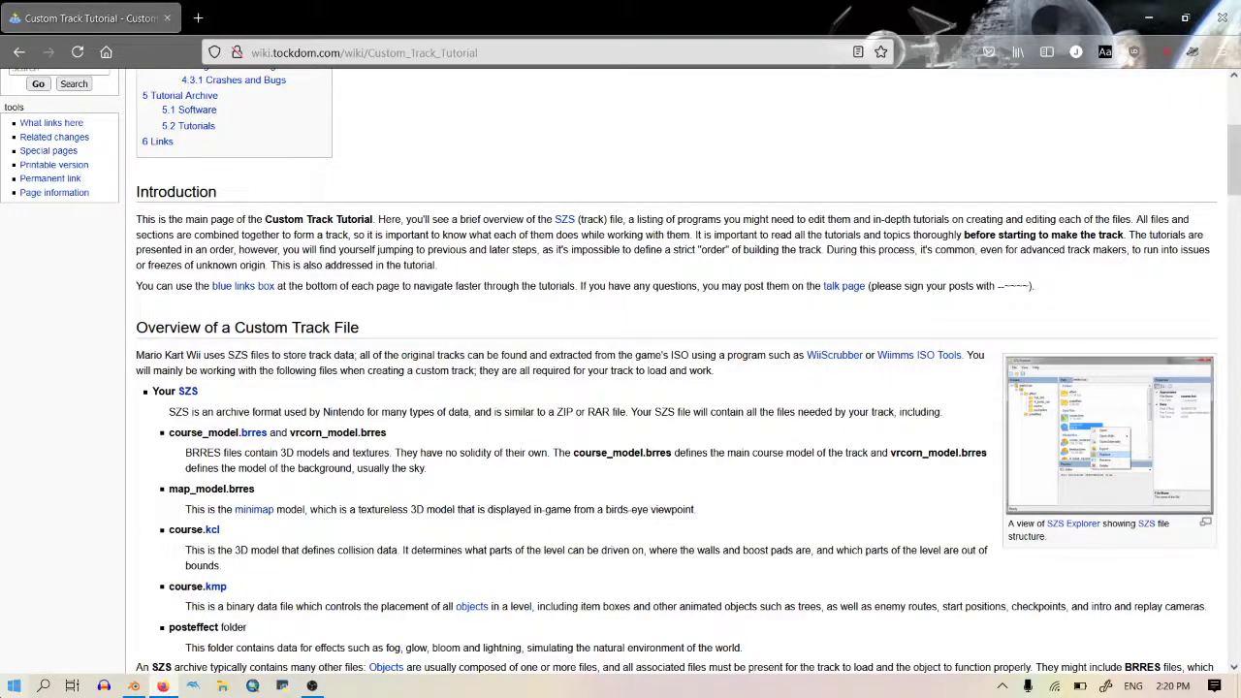
click(13, 686)
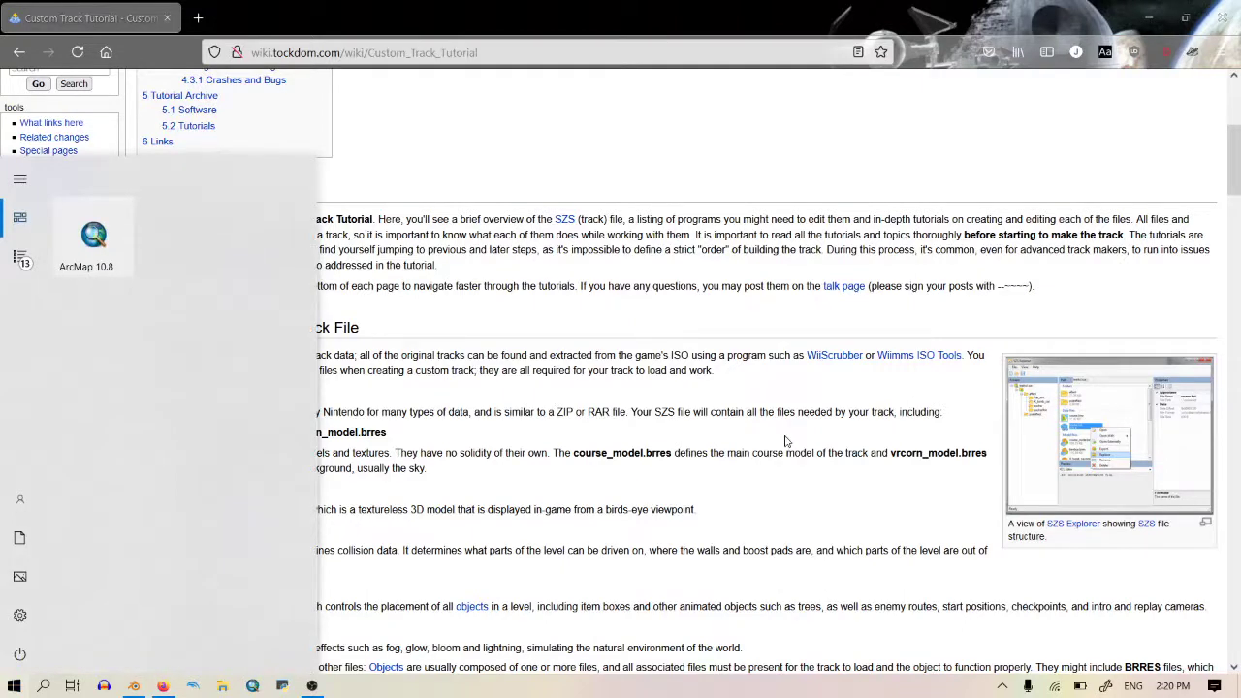
text(szs)
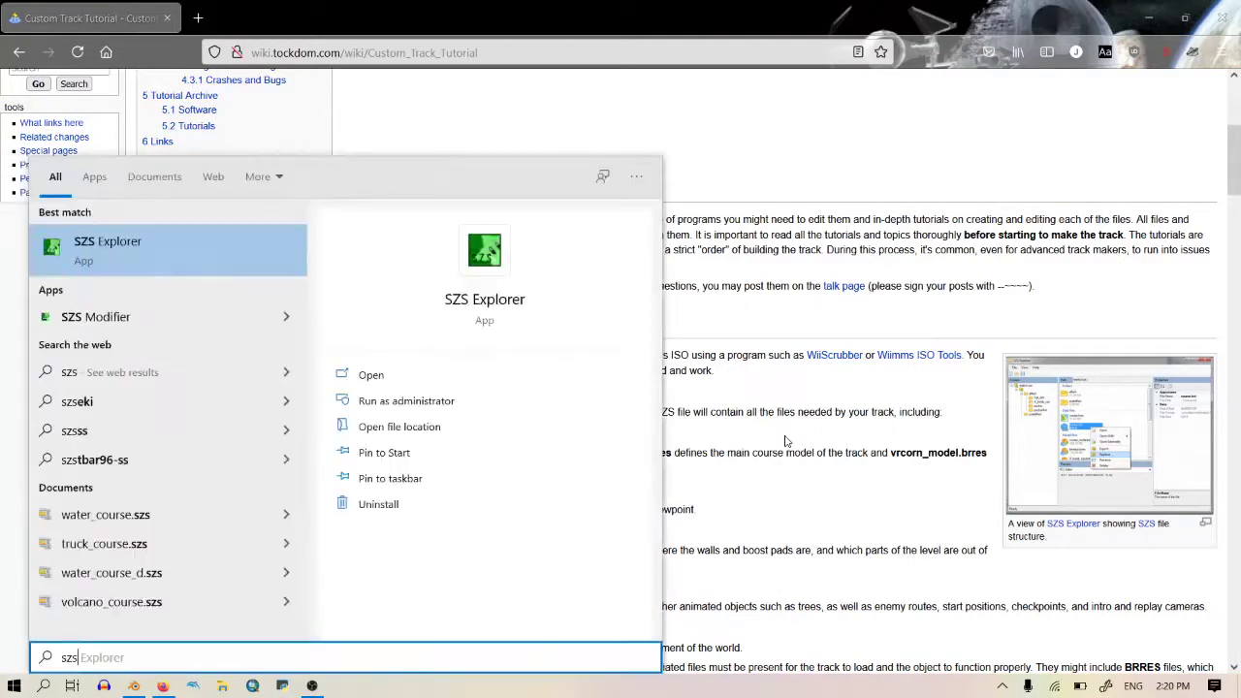
text( tools)
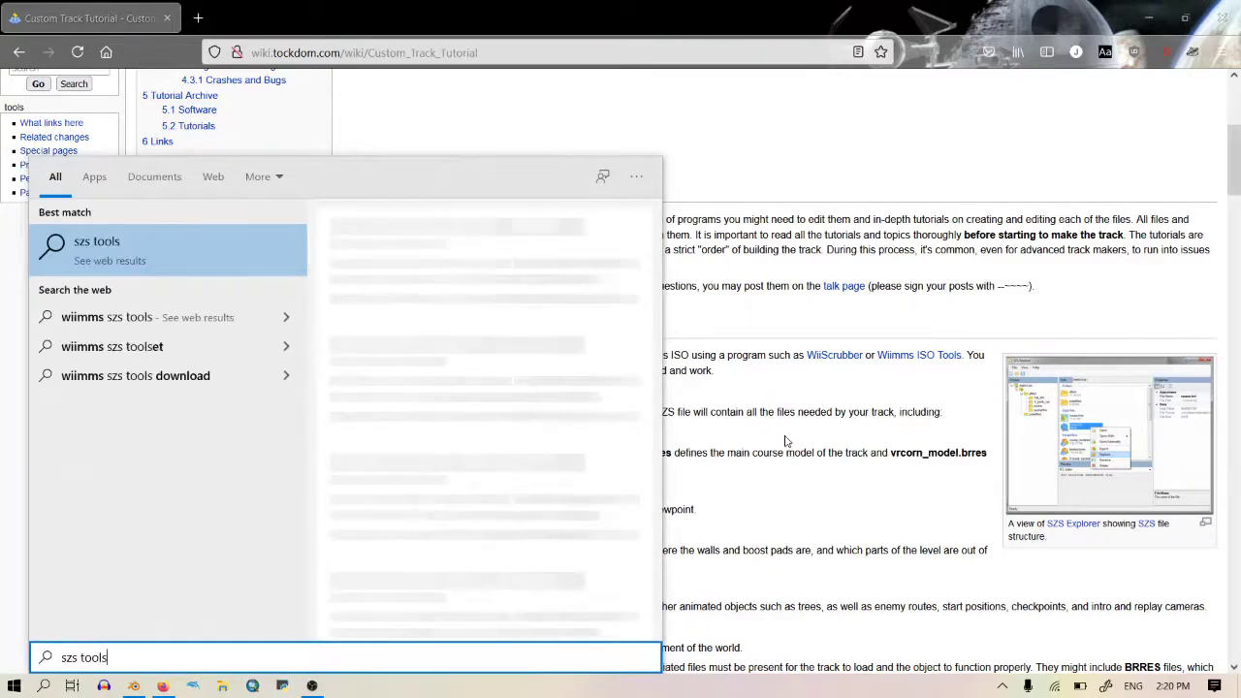
key(BackSpace)
key(BackSpace)
key(BackSpace)
key(BackSpace)
key(BackSpace)
key(BackSpace)
key(BackSpace)
key(BackSpace)
text(cmd)
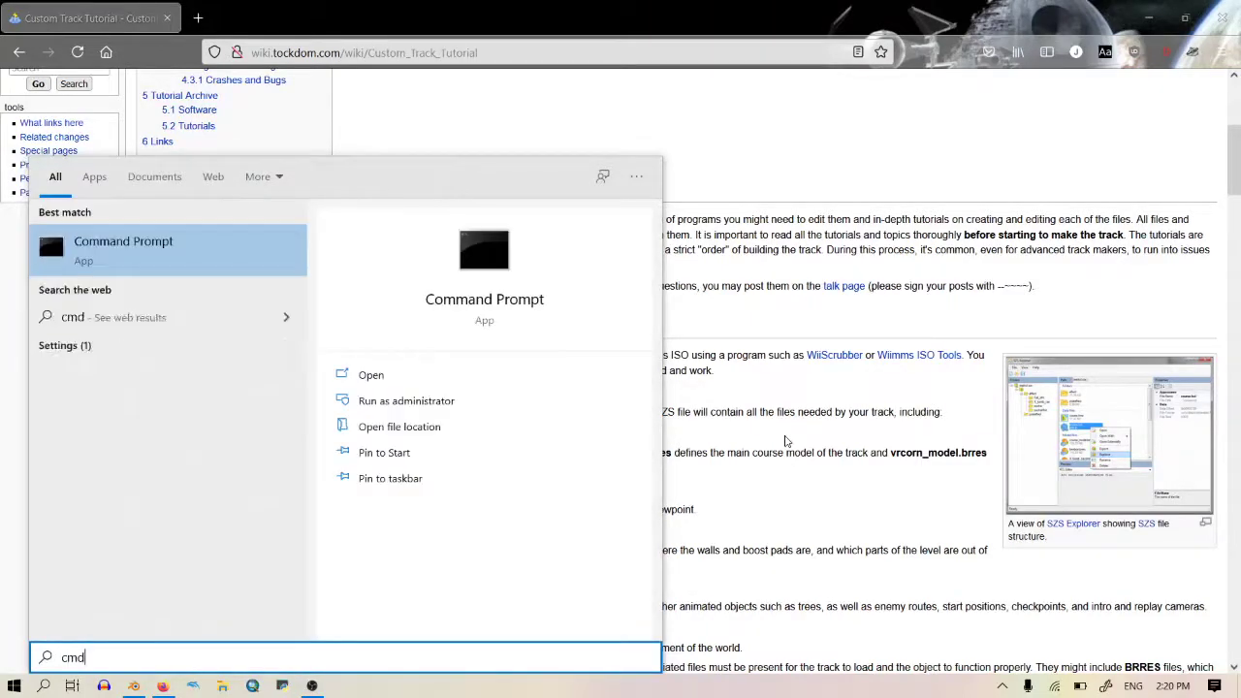
key(Return)
text(wszst xall)
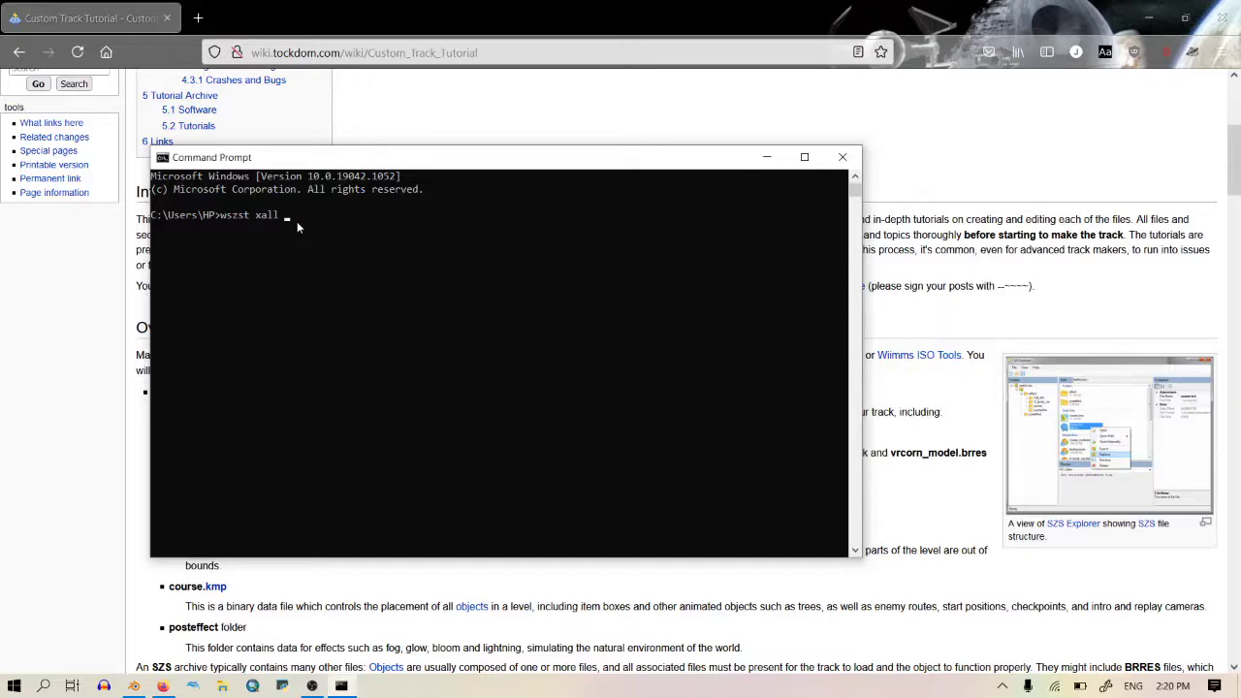
Step: Switch to File Explorer and open the sand course folder inside Blender projects\custom tracks
click(215, 686)
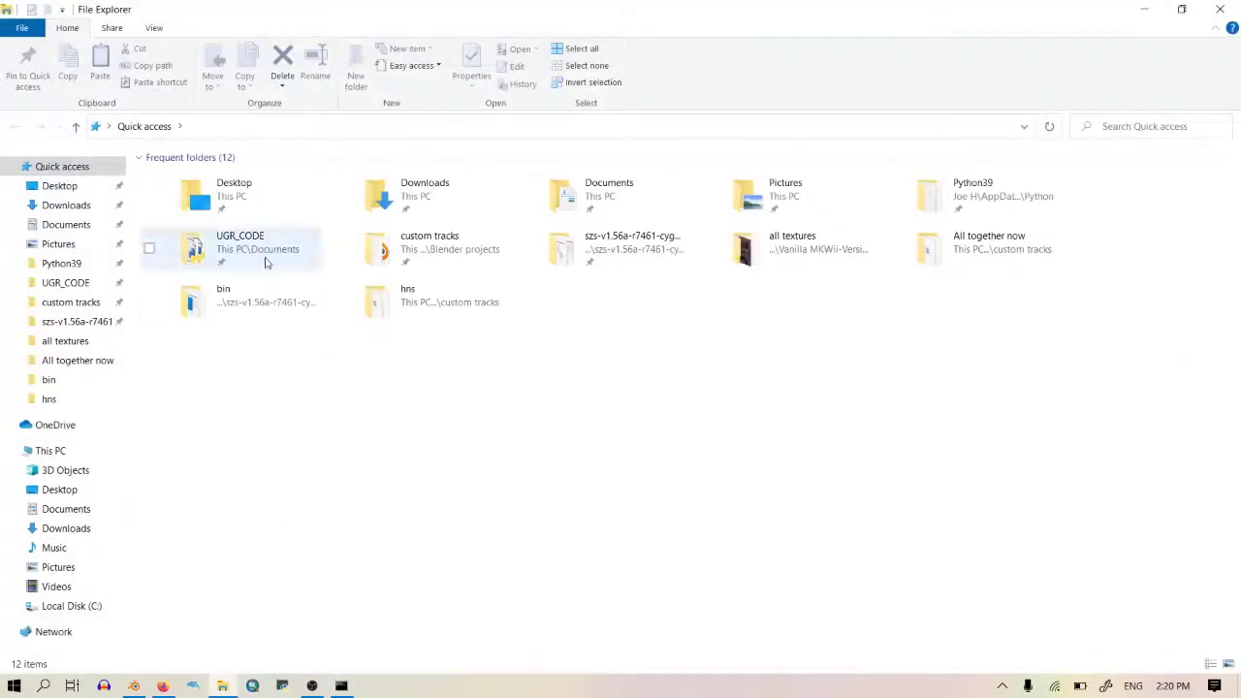
click(58, 321)
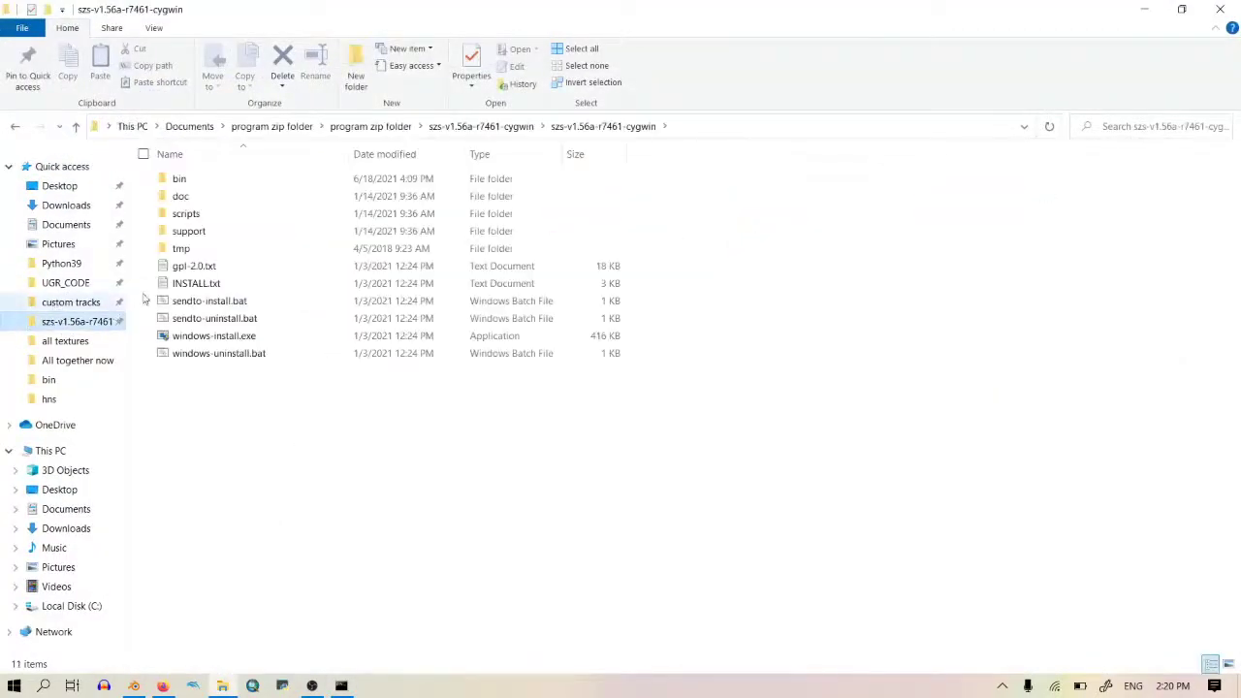
click(70, 302)
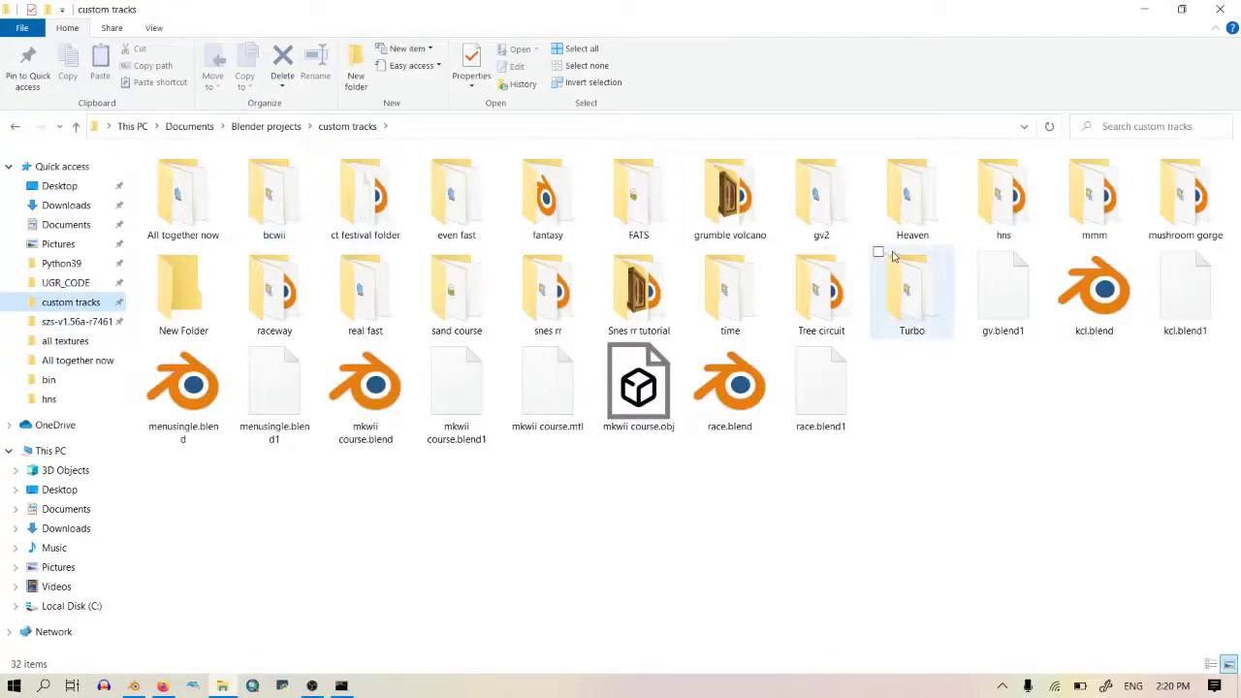
click(1172, 204)
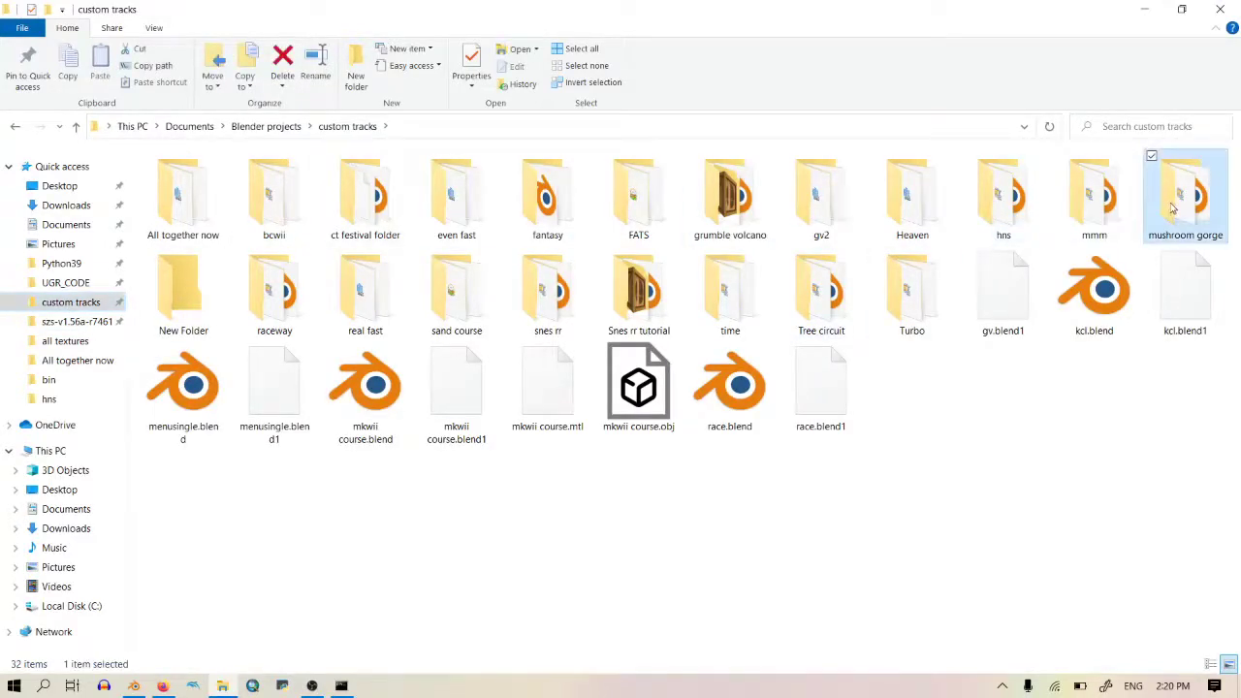
double_click(457, 291)
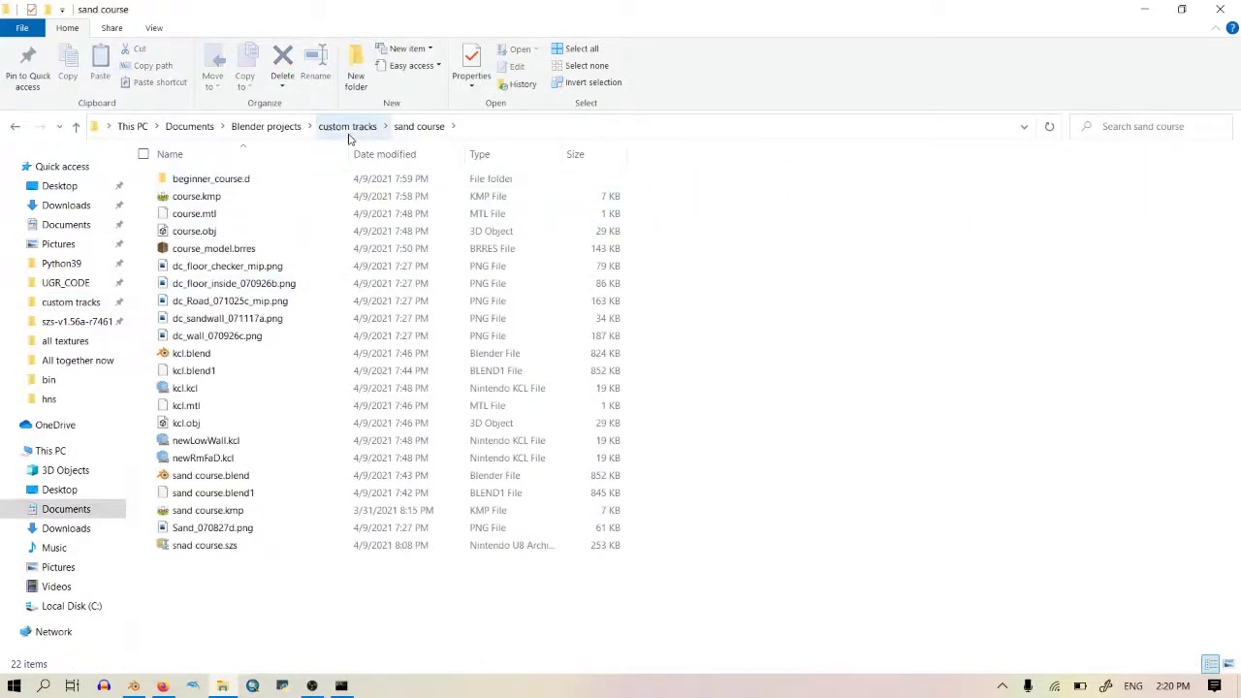
click(347, 126)
double_click(472, 303)
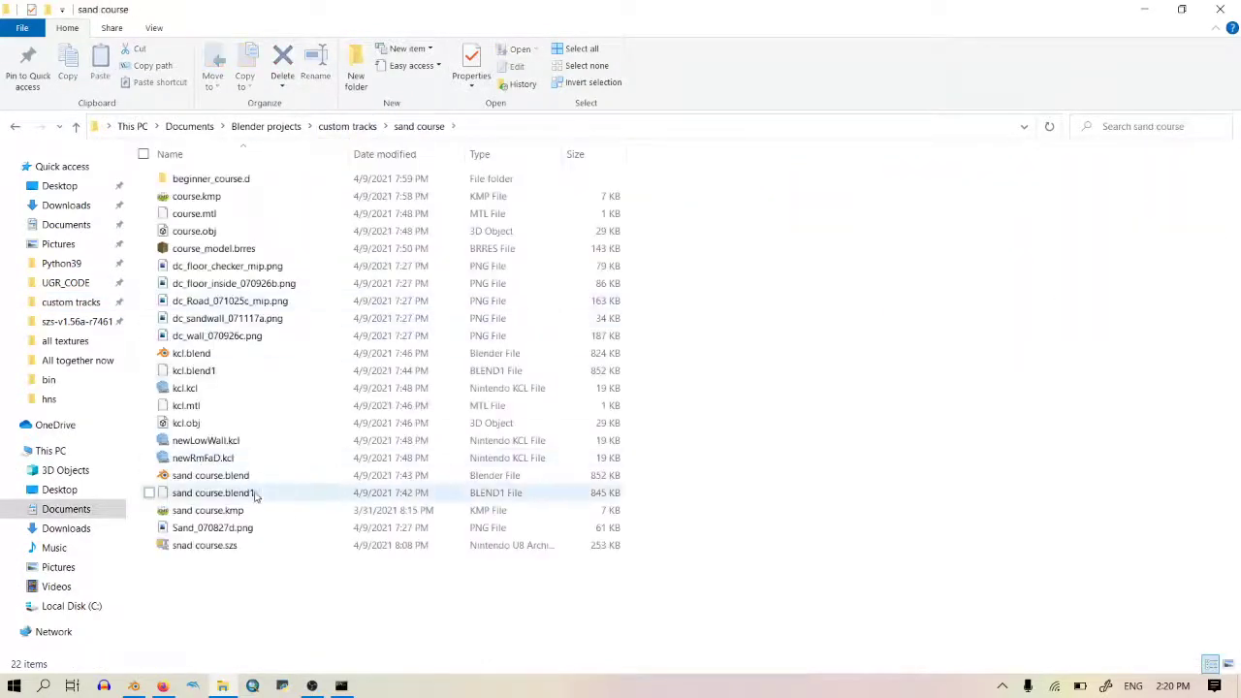
Step: Add the path of snad course.szs to the wszst xall command, run the extraction and close the Command Prompt
click(254, 511)
click(247, 549)
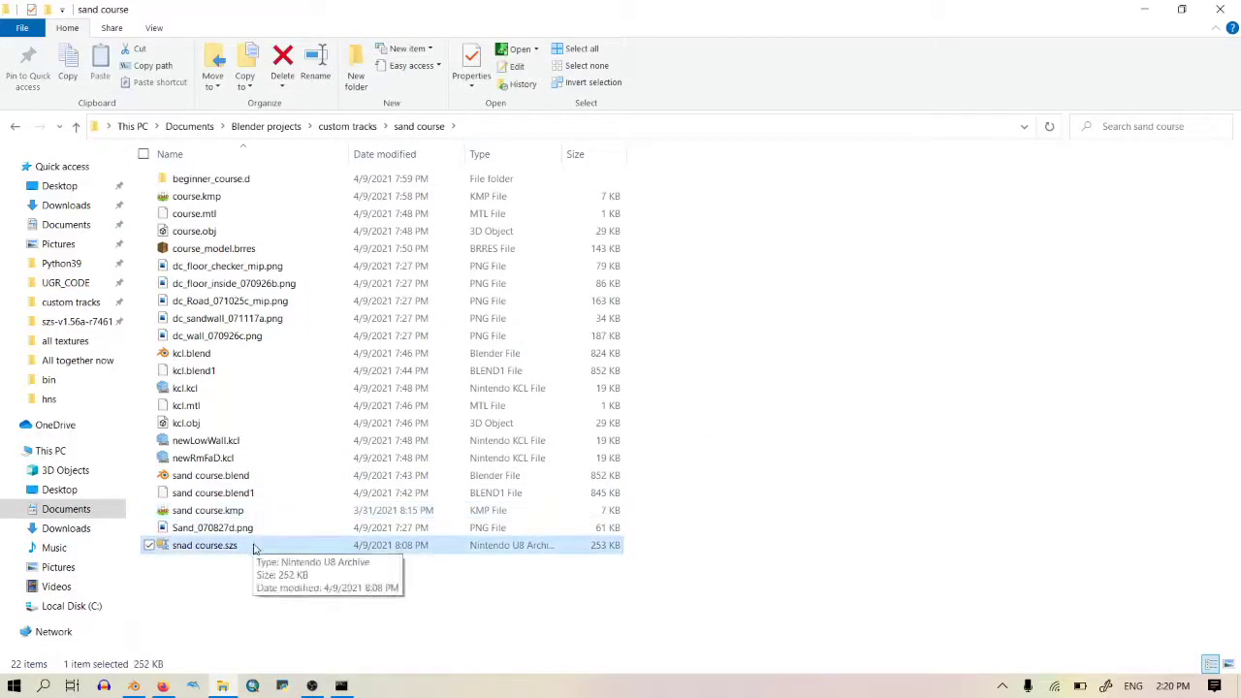
drag(254, 549, 524, 311)
key(Return)
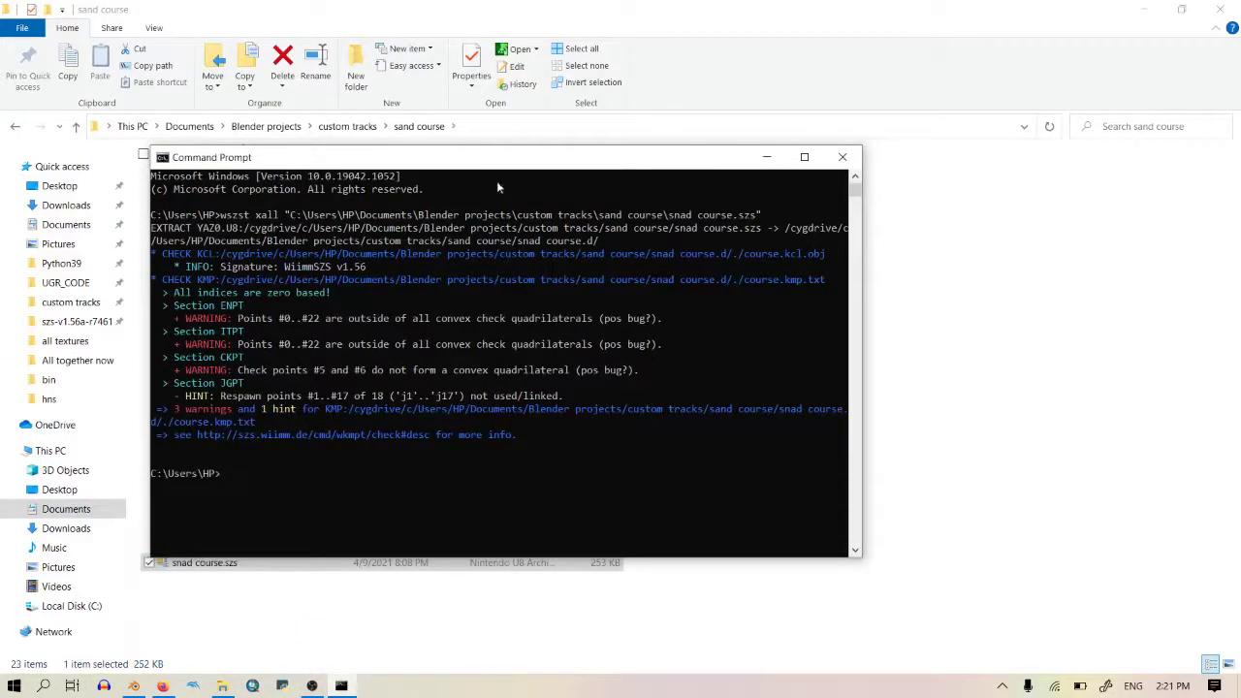
click(842, 156)
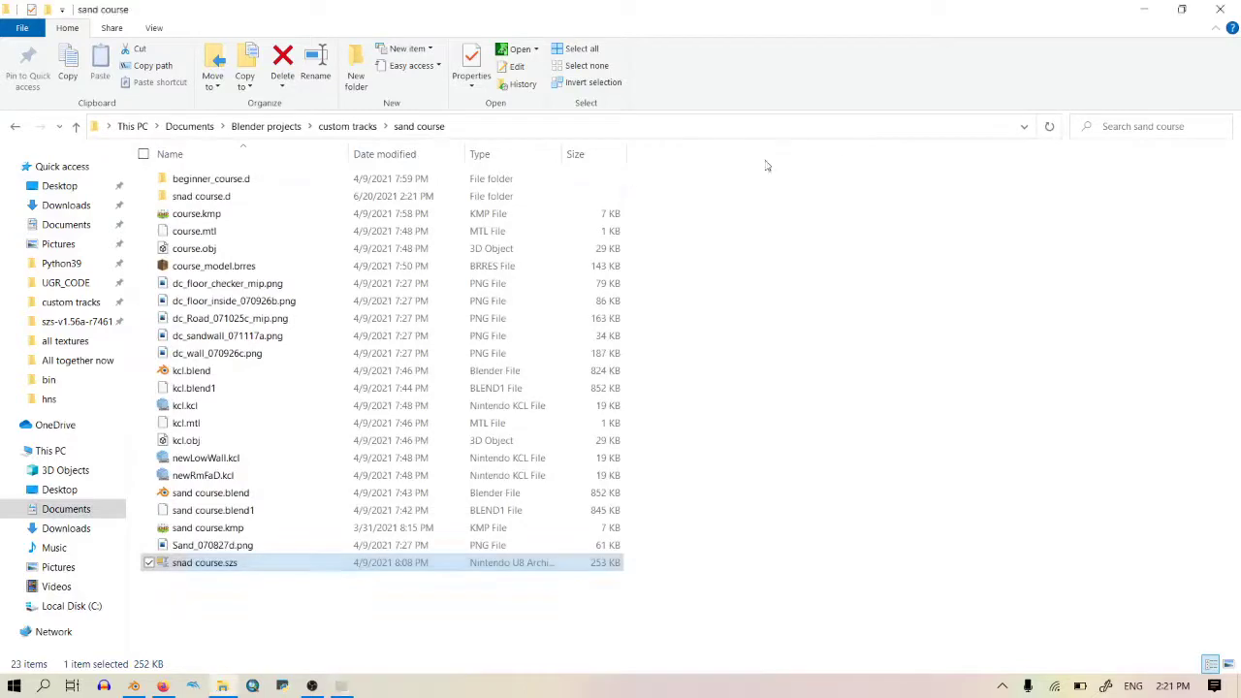
Step: Open the extracted snad course.d folder in sand course and go into its course_model.brres.d subfolder
double_click(254, 182)
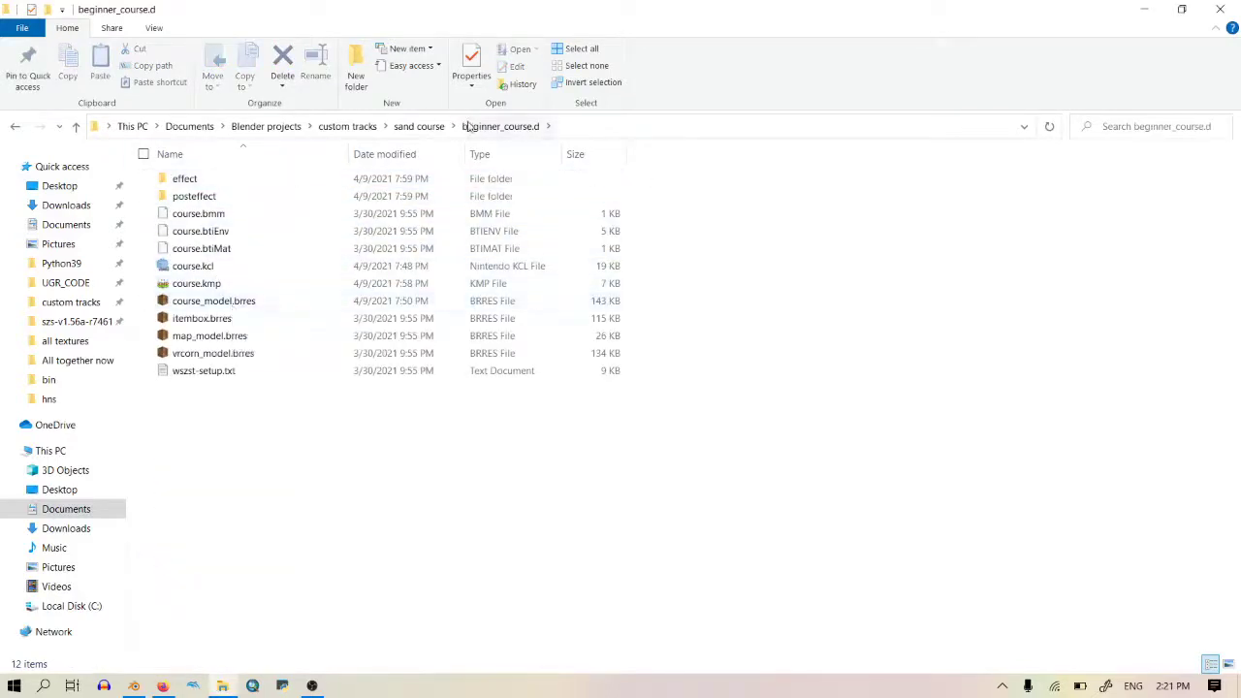
click(423, 128)
double_click(263, 197)
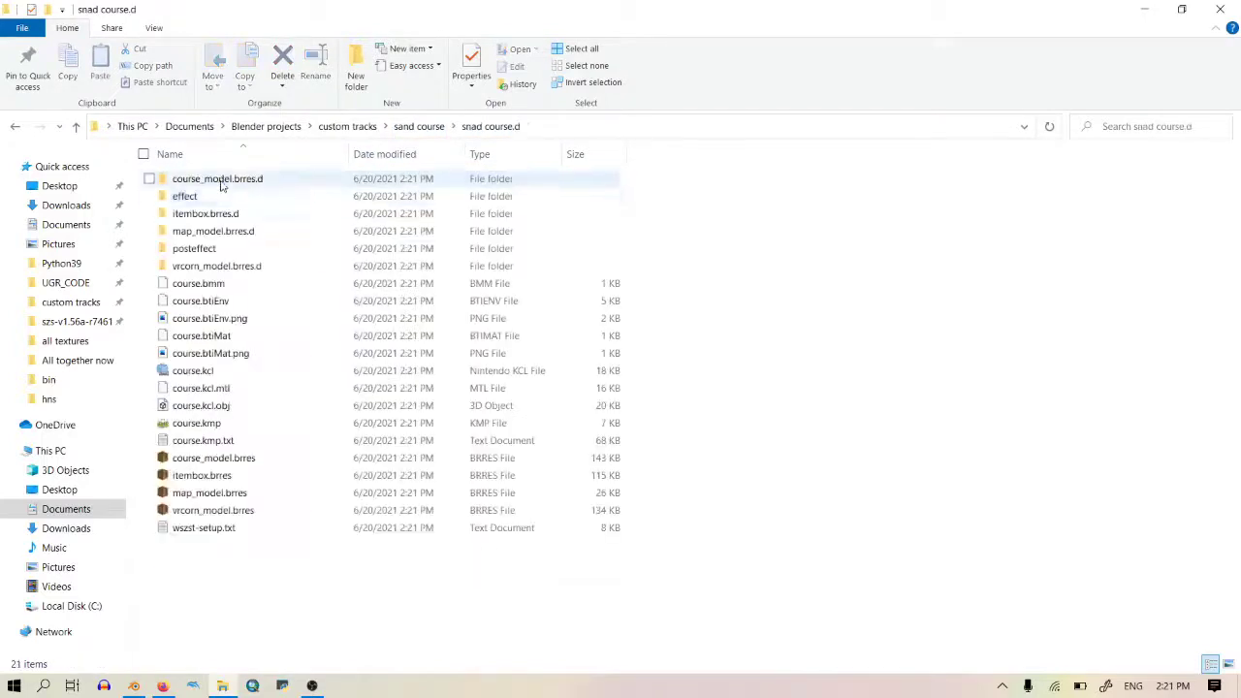
double_click(241, 178)
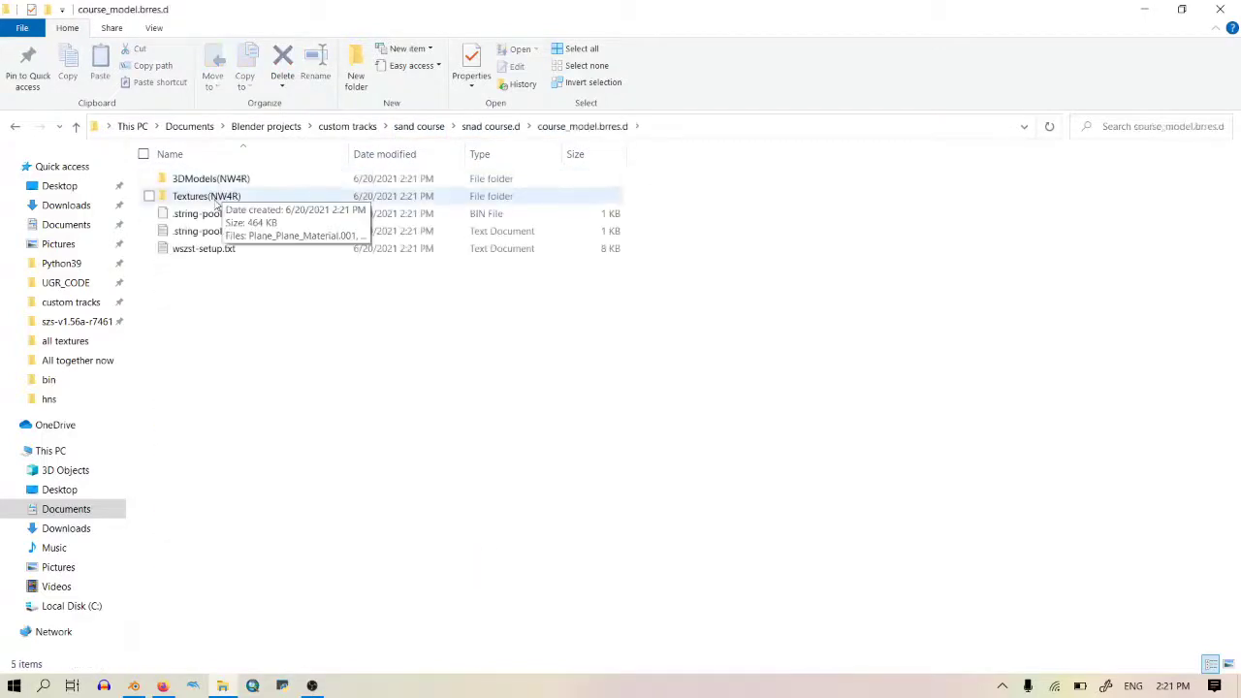
Step: Open the Textures(NW4R) folder inside course_model.brres.d to view the extracted course texture images
double_click(215, 197)
drag(1236, 419, 134, 213)
click(268, 331)
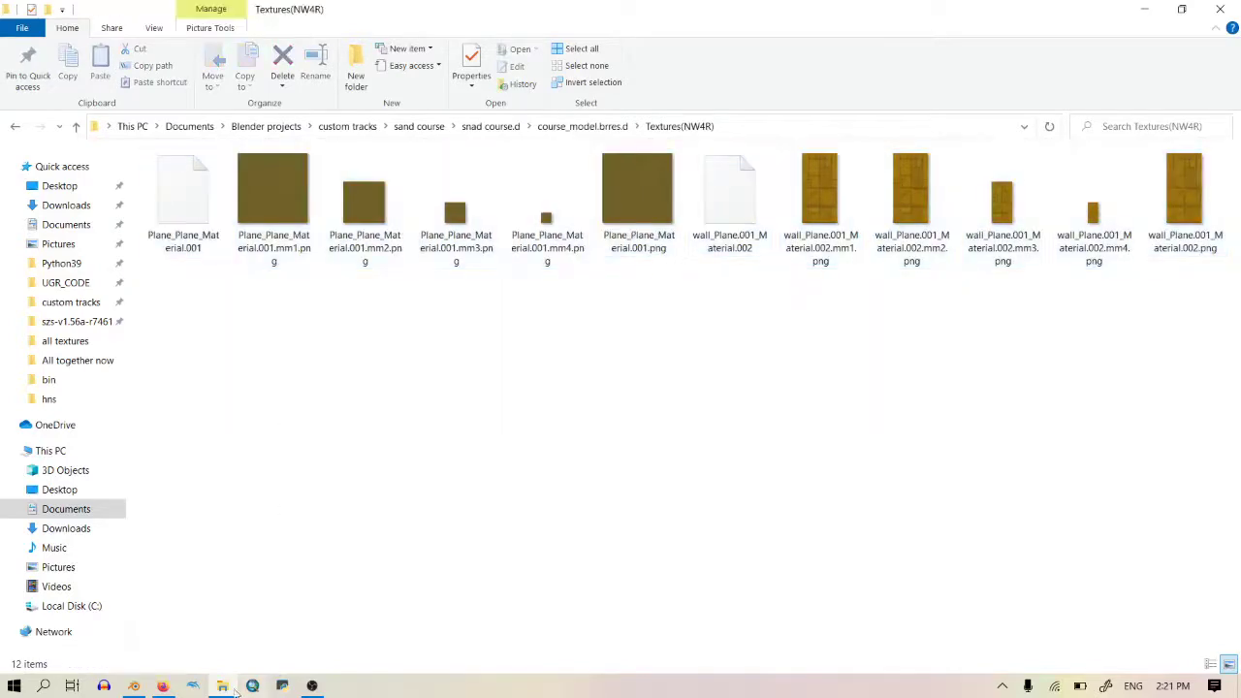
Step: Switch to Blender, load dc_Road_071025c_mip.png into the image texture node and link its Color to the Principled BSDF's Base Color
click(134, 685)
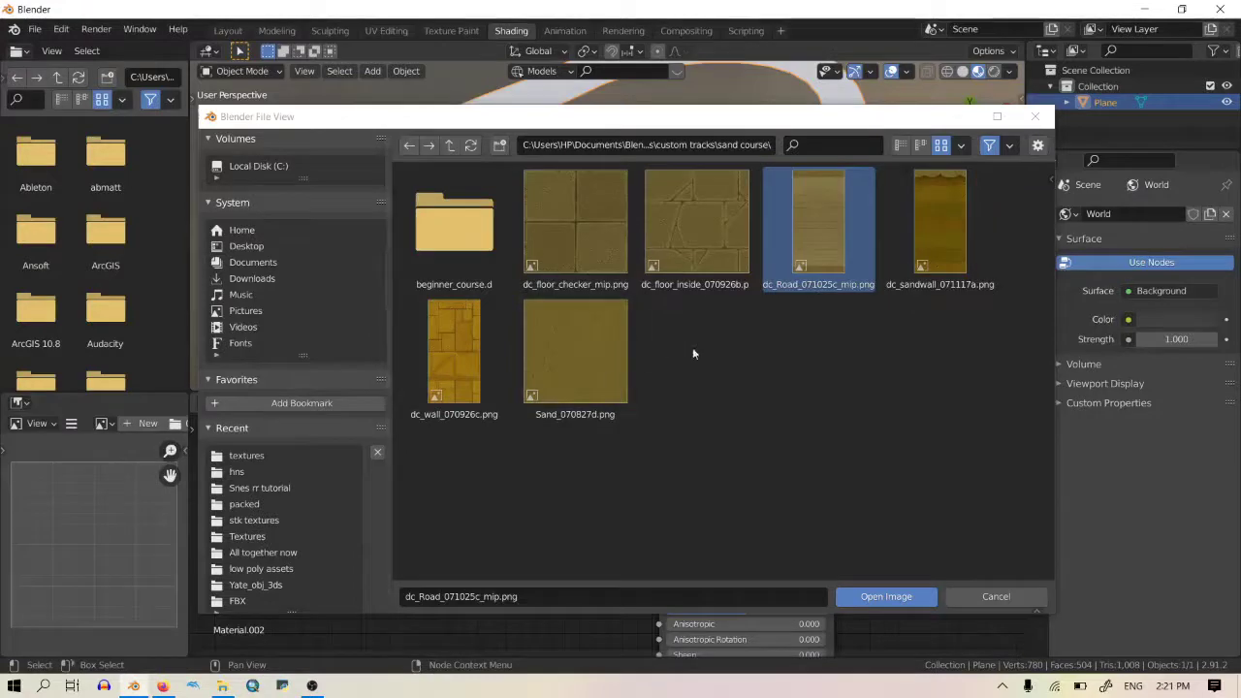
click(856, 595)
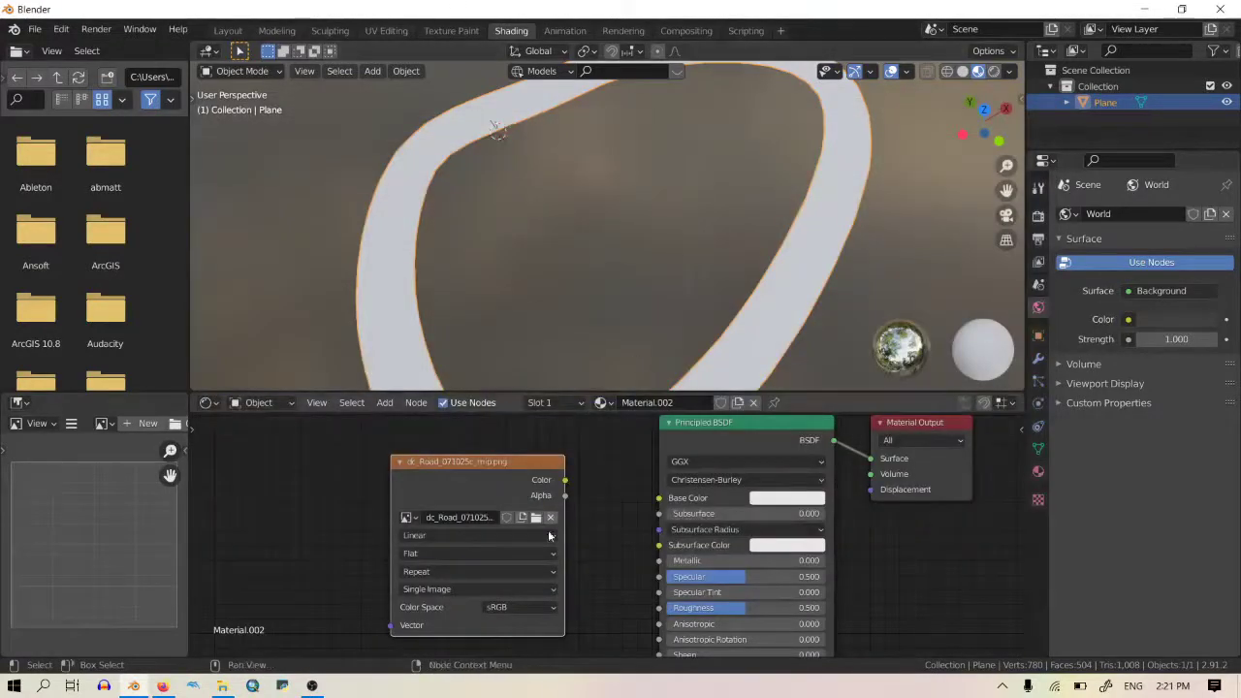
mouse_move(564, 481)
mouse_down()
mouse_move(651, 482)
mouse_move(659, 497)
mouse_up()
shift+middle_drag(746, 212, 684, 168)
scroll(690, 197, up, 2)
scroll(665, 205, up, 2)
mouse_move(664, 211)
middle_down()
mouse_move(443, 214)
mouse_move(685, 213)
mouse_move(650, 230)
middle_up()
scroll(650, 230, down, 6)
middle_drag(589, 311, 687, 214)
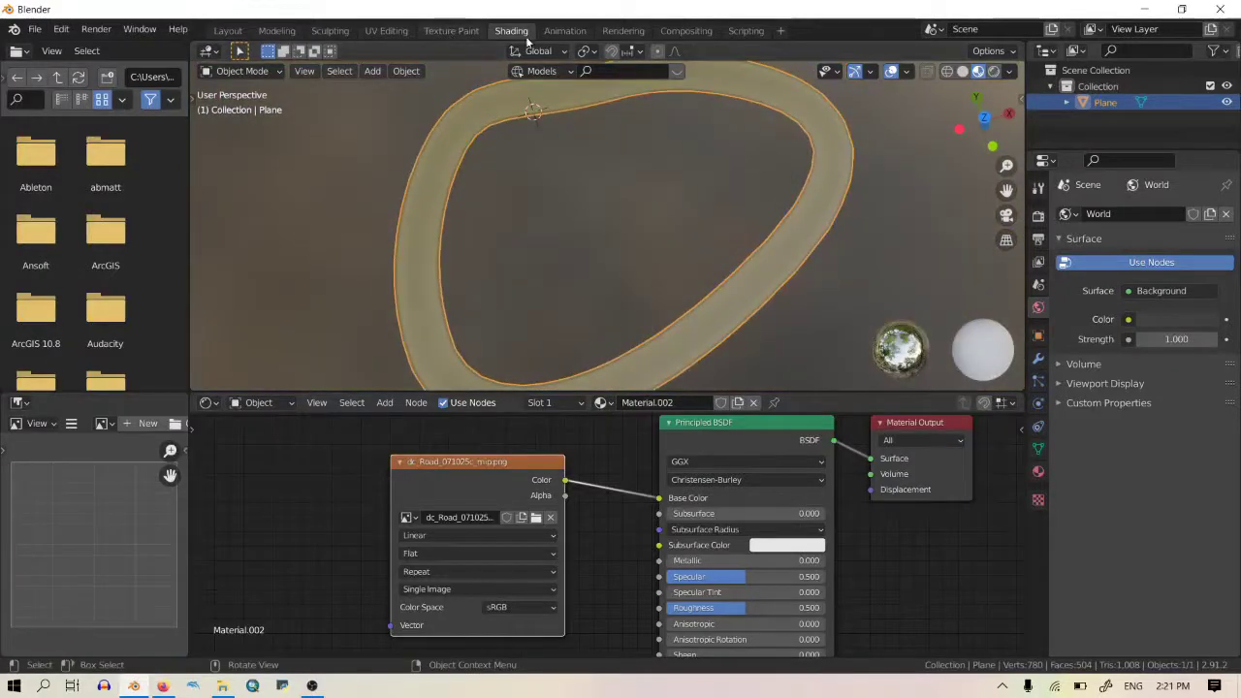
Step: Open the UV Editing workspace, select the whole track mesh and rotate its UV layout by 90 degrees
click(406, 30)
scroll(461, 286, down, 3)
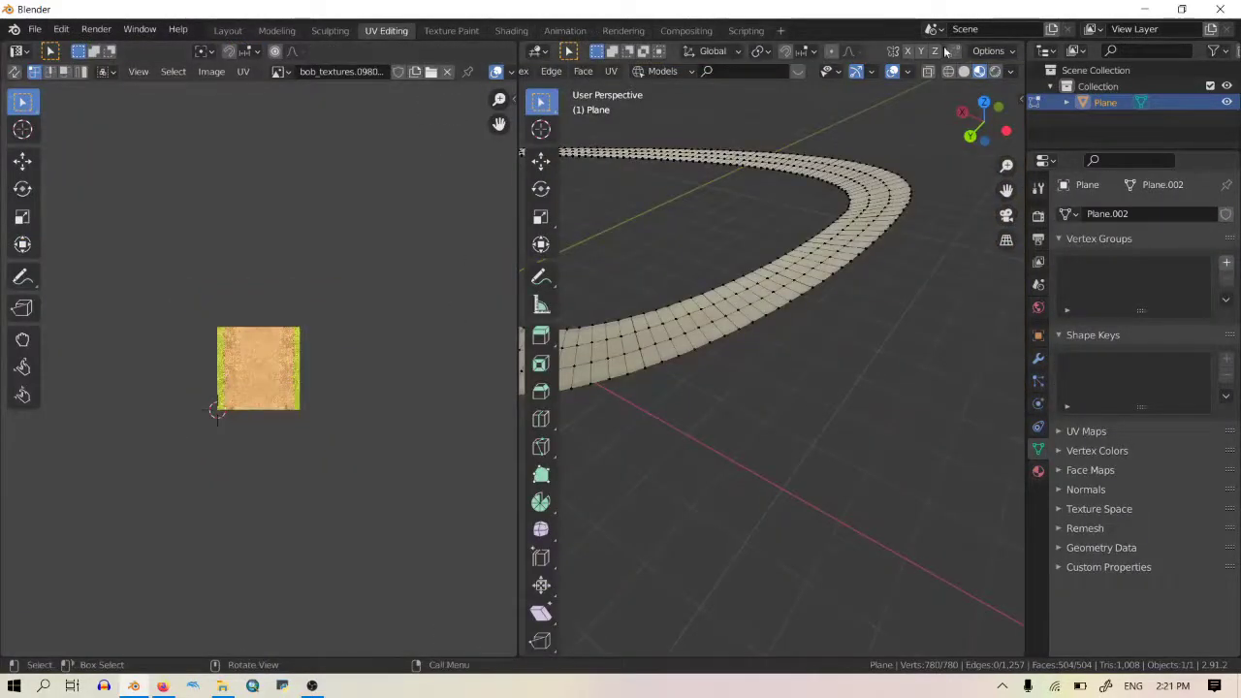
key(a)
middle_drag(796, 300, 913, 339)
text(ar90)
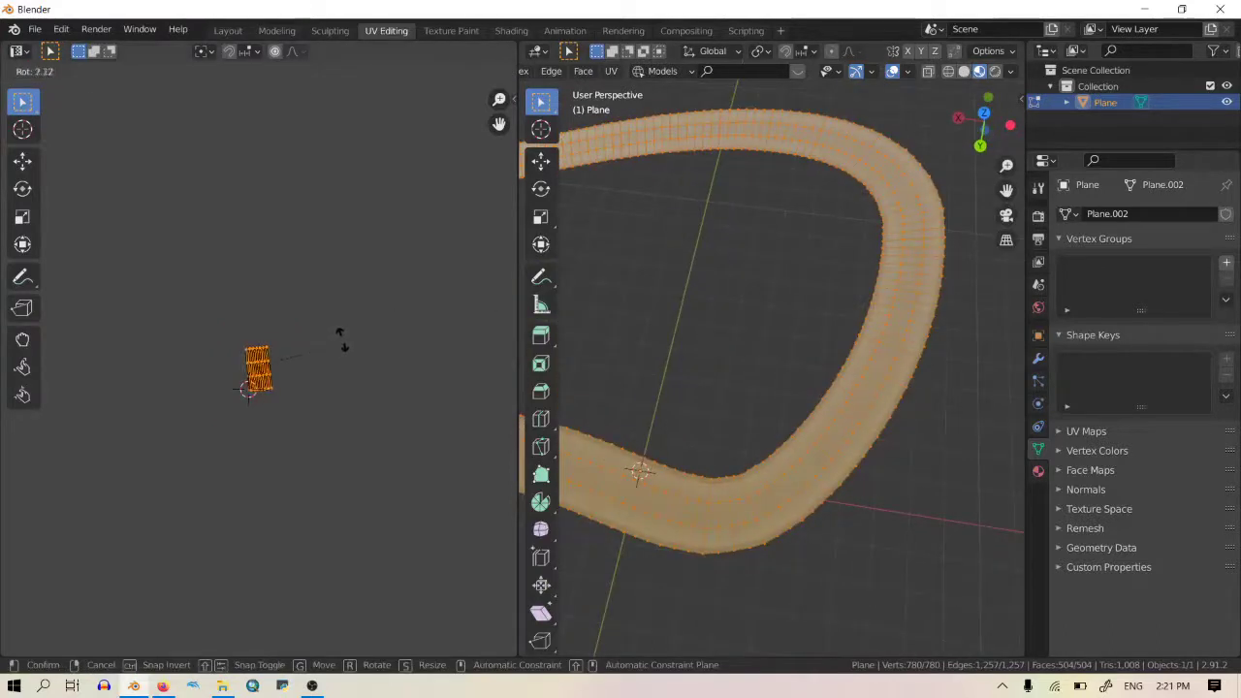
key(Return)
scroll(892, 202, up, 6)
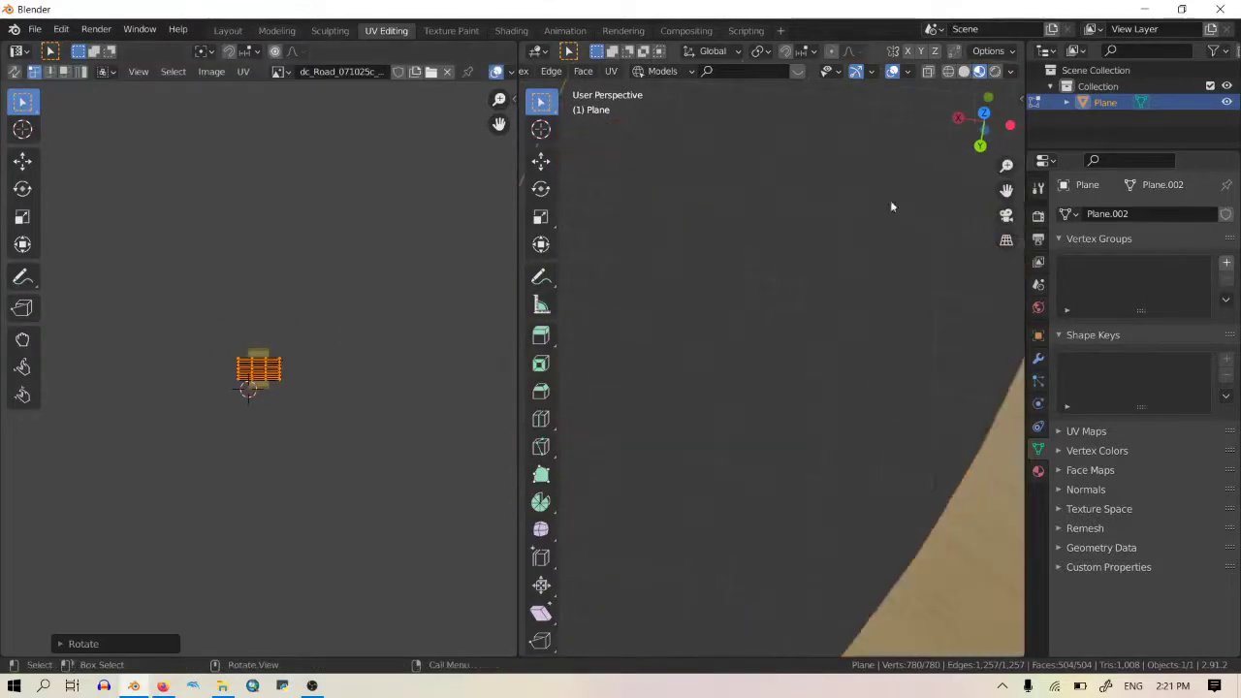
Step: Examine in Object Mode how the road texture runs along the track surface after the UV rotation
key(Tab)
shift+middle_drag(900, 322, 766, 375)
scroll(762, 377, up, 3)
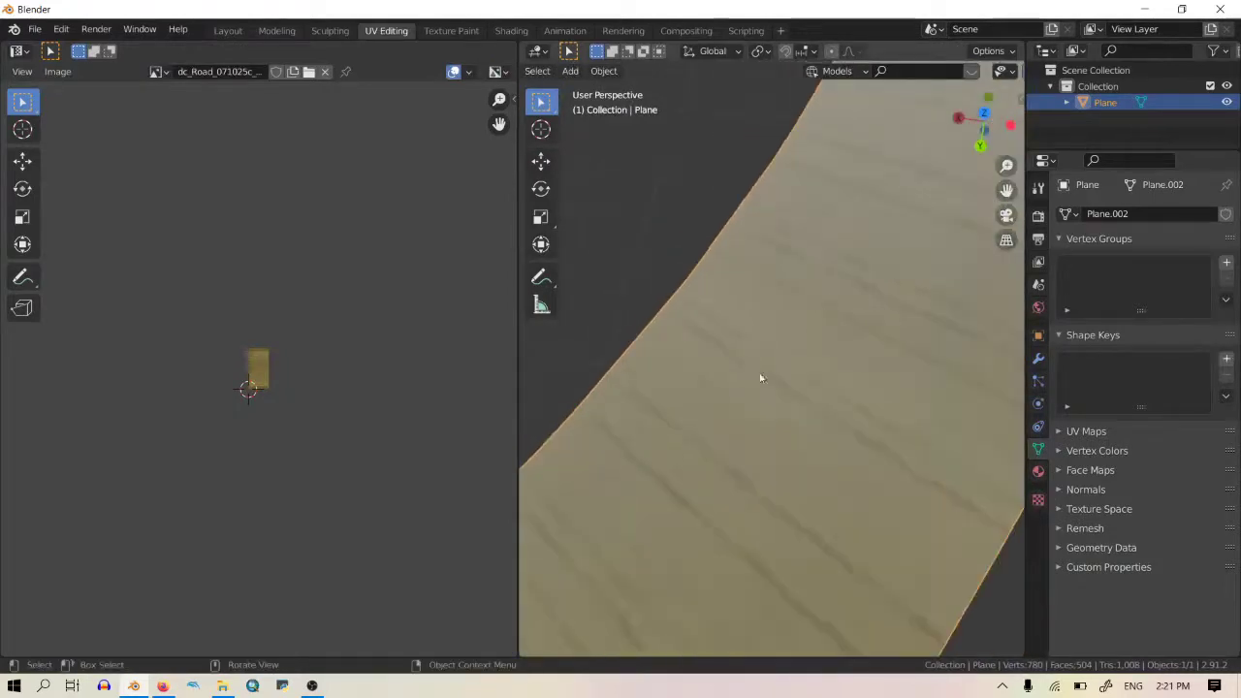
scroll(776, 378, up, 4)
scroll(800, 378, down, 4)
scroll(792, 292, down, 4)
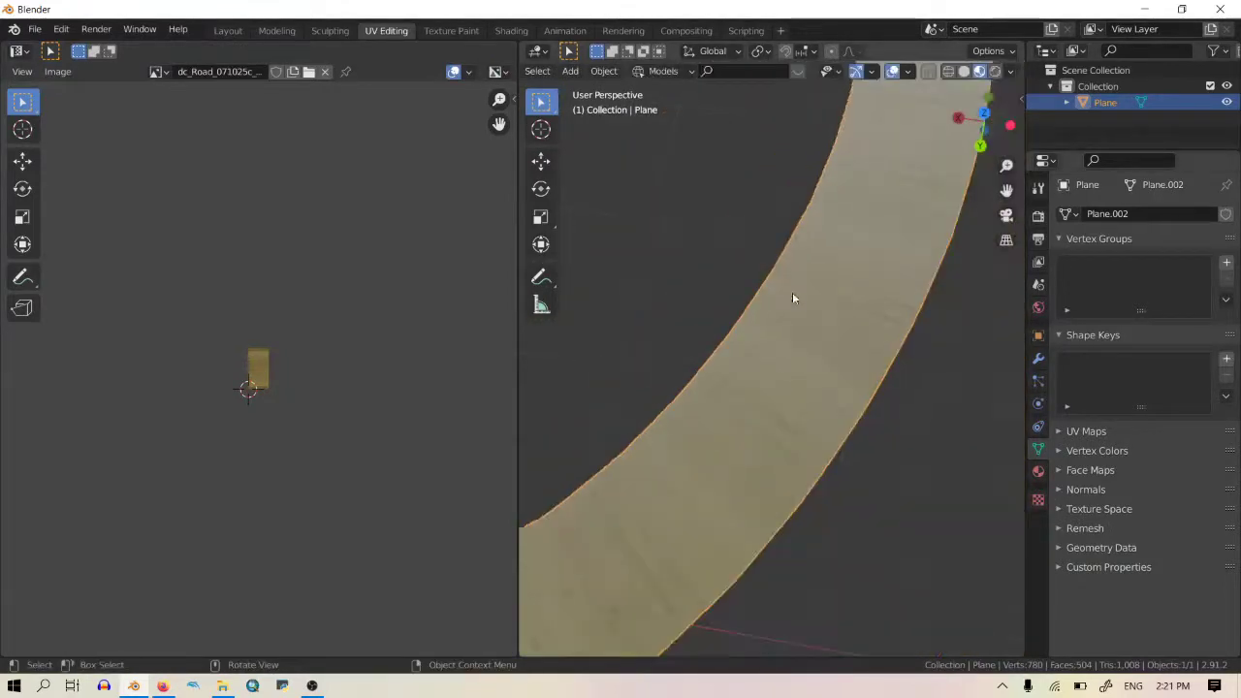
scroll(815, 301, up, 3)
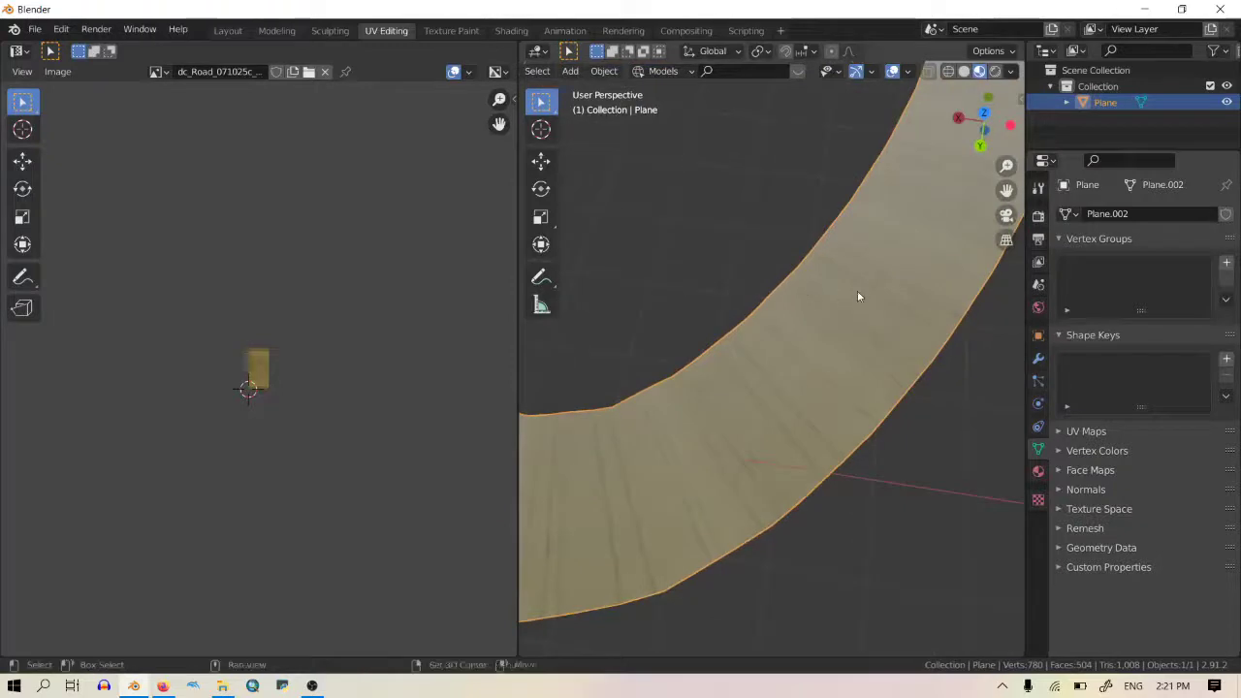
scroll(824, 291, down, 5)
Step: Rotate the track's UV layout back upright over the road image and check the texture direction in Object Mode
key(Tab)
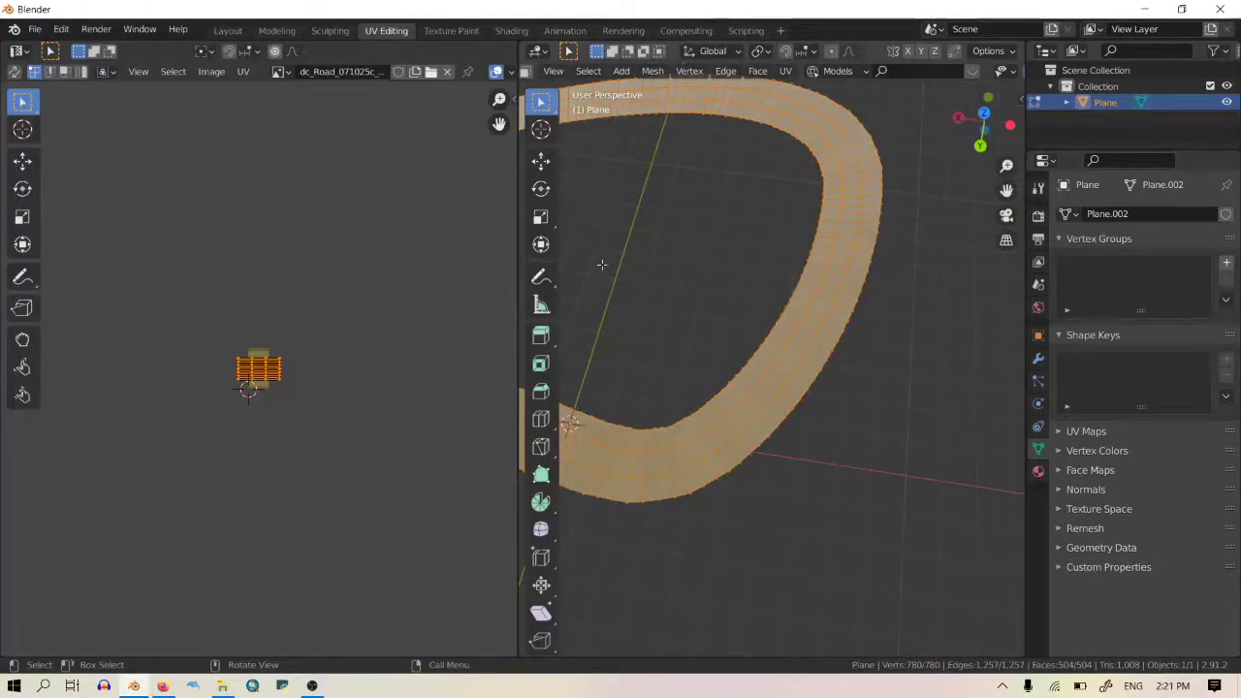
scroll(325, 380, up, 3)
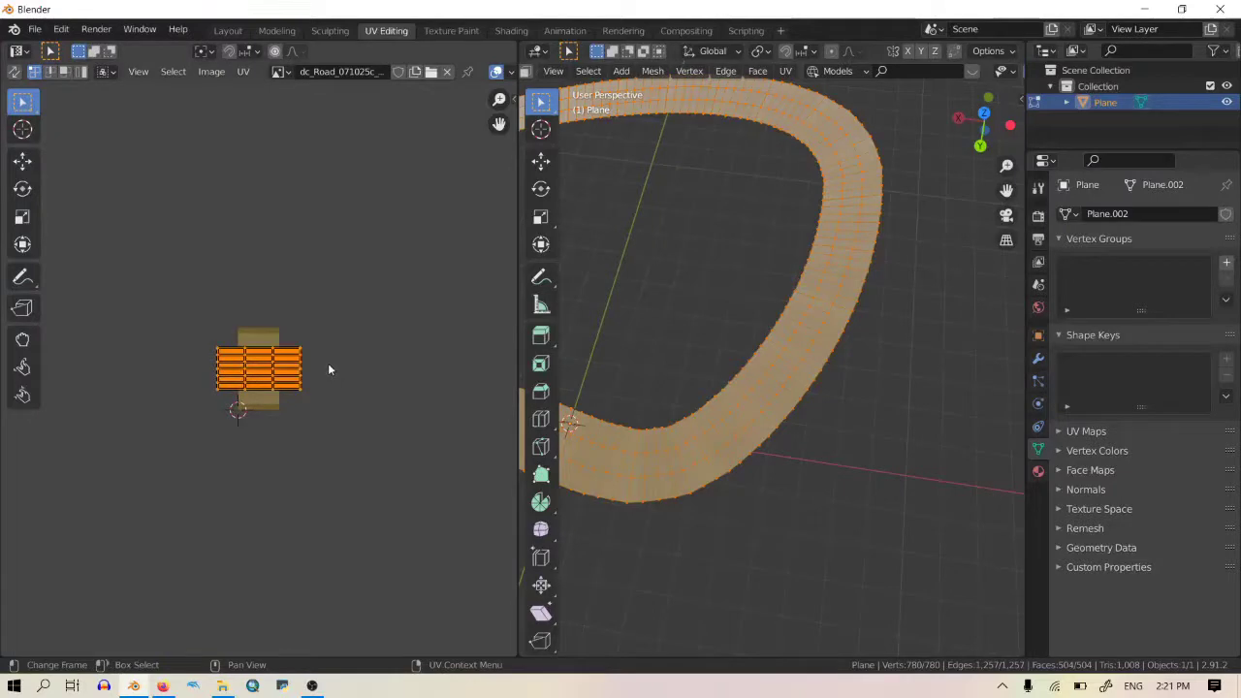
key(r)
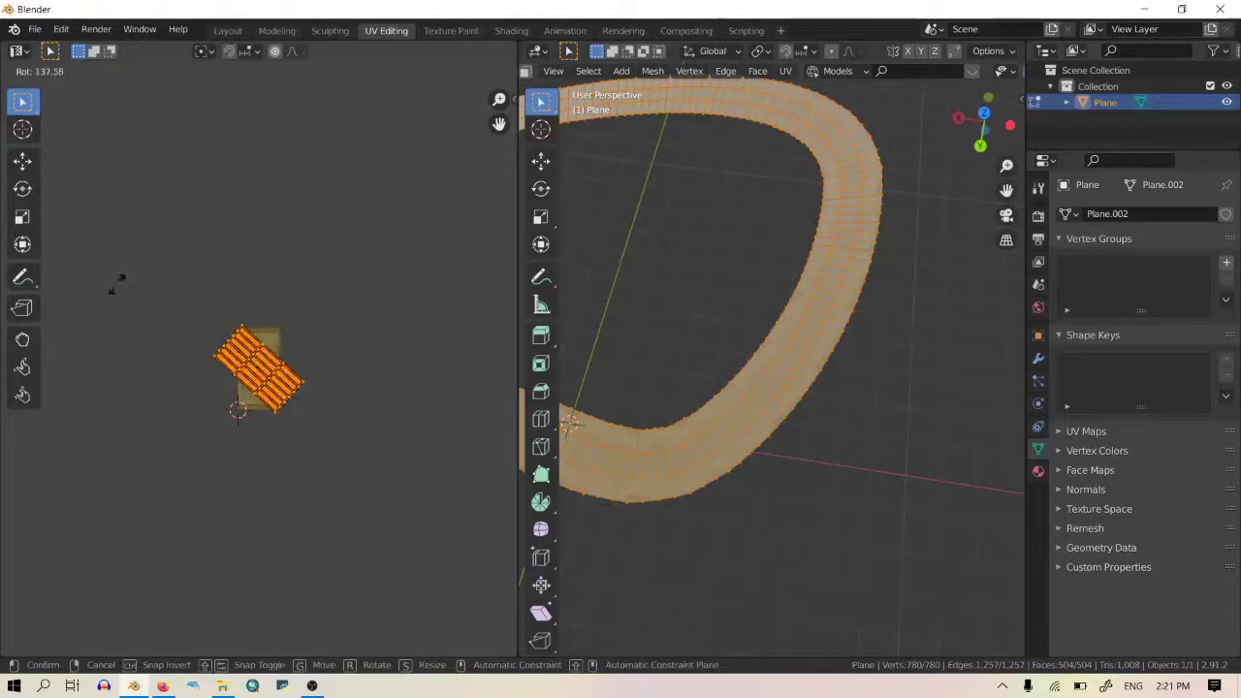
click(74, 370)
scroll(873, 339, up, 3)
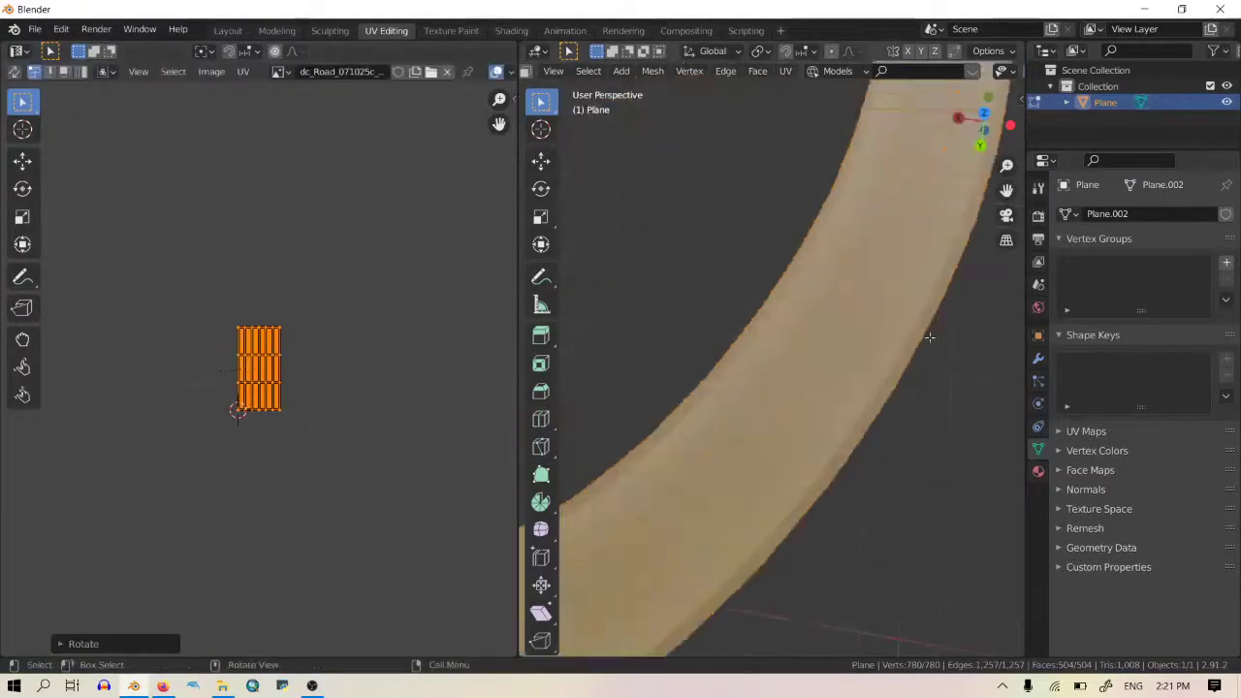
key(Tab)
scroll(929, 337, down, 3)
shift+middle_drag(804, 398, 936, 553)
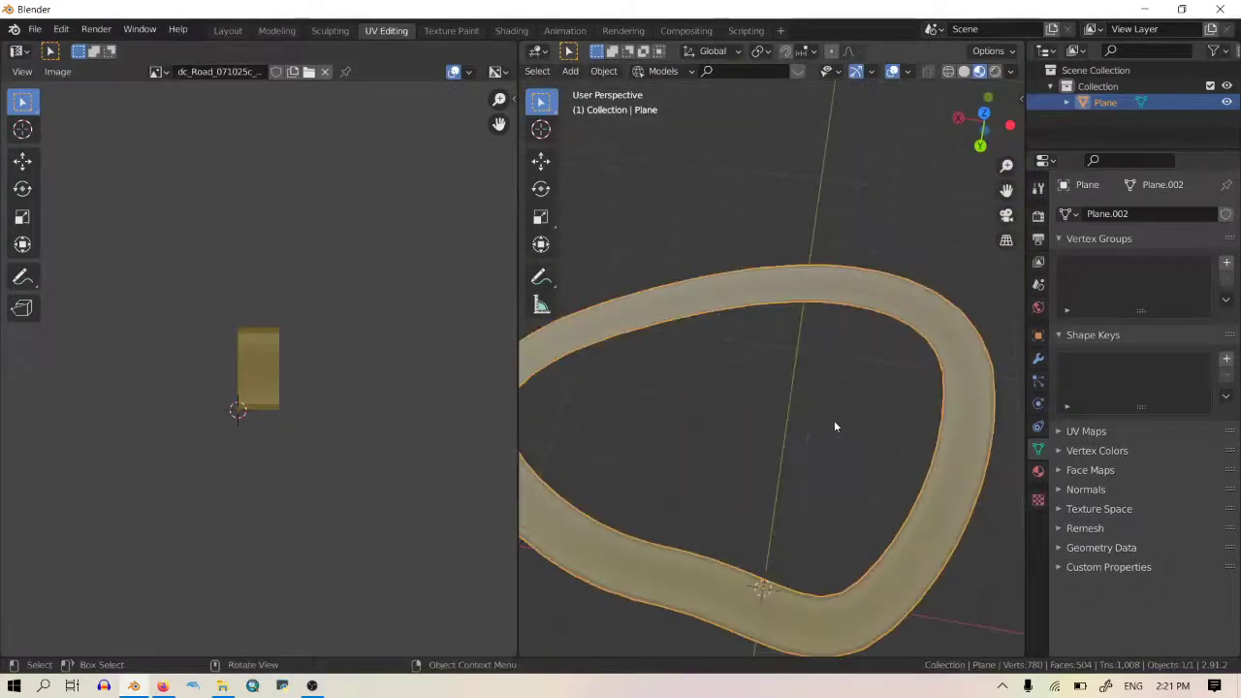
scroll(834, 420, up, 4)
shift+middle_drag(735, 373, 813, 455)
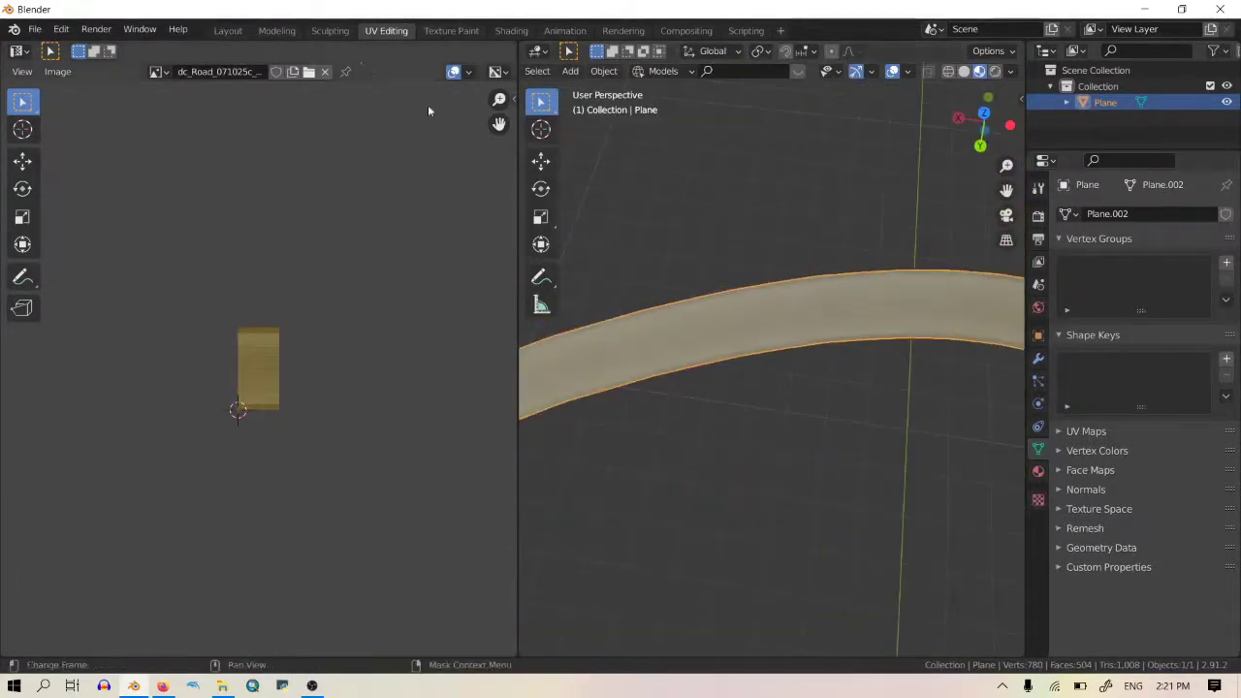
Step: Switch to the Layout workspace and inspect the textured track from several angles
click(228, 30)
scroll(560, 275, down, 3)
middle_drag(560, 275, 663, 300)
scroll(590, 315, up, 3)
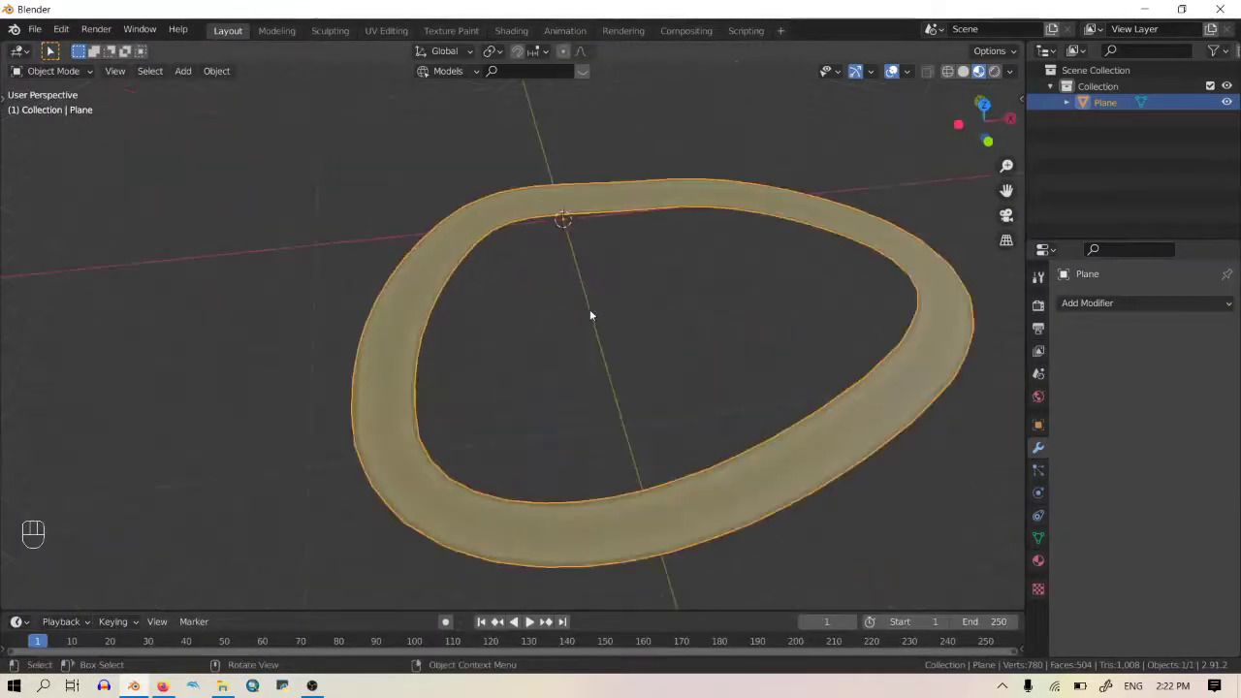
middle_drag(589, 315, 595, 262)
scroll(595, 263, up, 2)
middle_drag(606, 324, 582, 389)
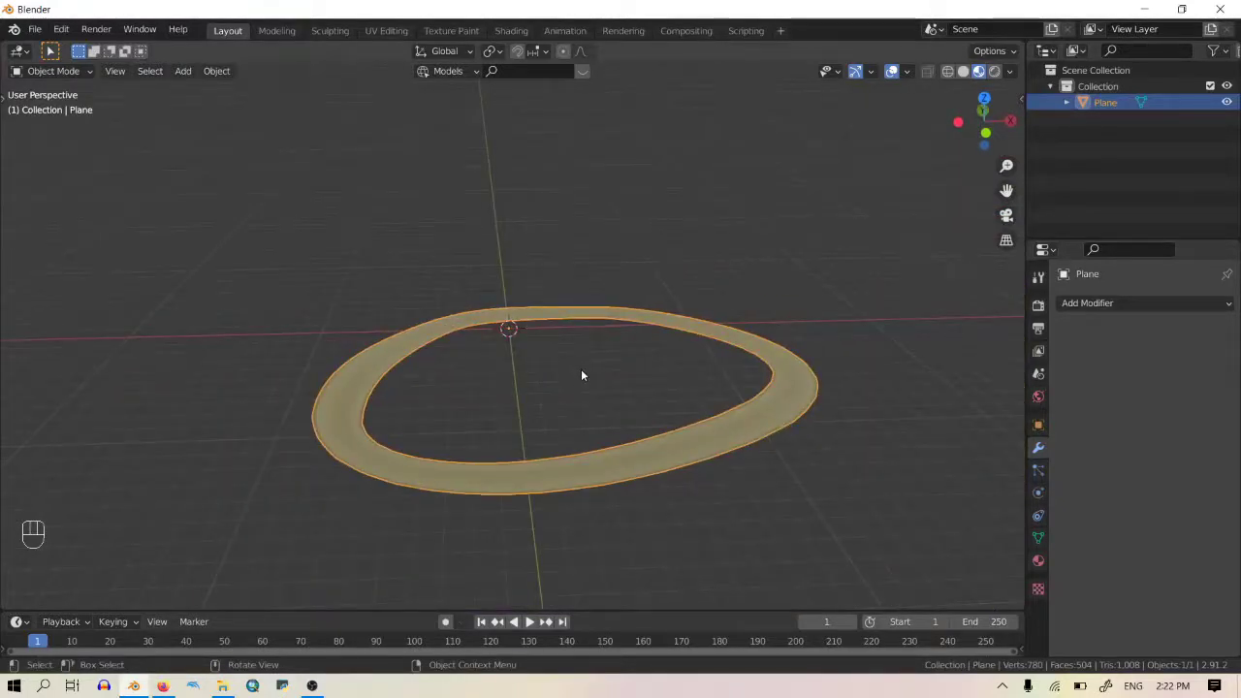
scroll(537, 391, down, 3)
middle_drag(537, 391, 564, 376)
scroll(564, 375, up, 2)
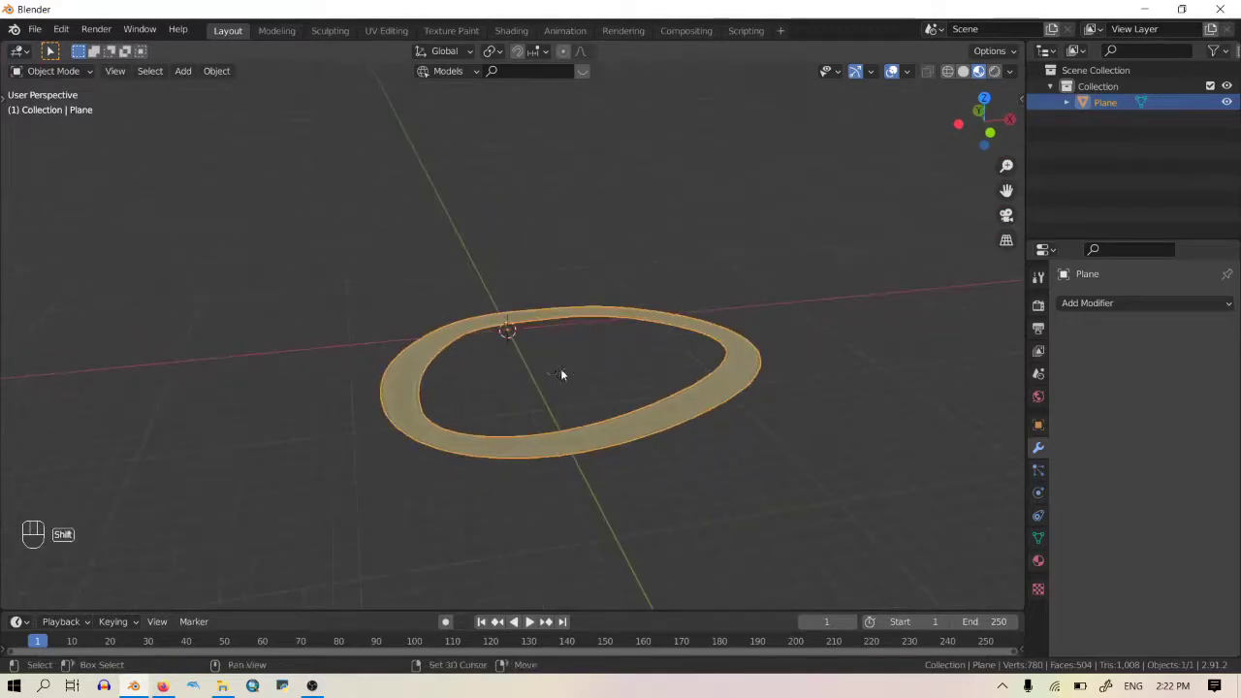
Step: Place the 3D cursor inside the track loop and add a Monkey mesh at that point
shift+right_click(561, 369)
scroll(572, 382, up, 4)
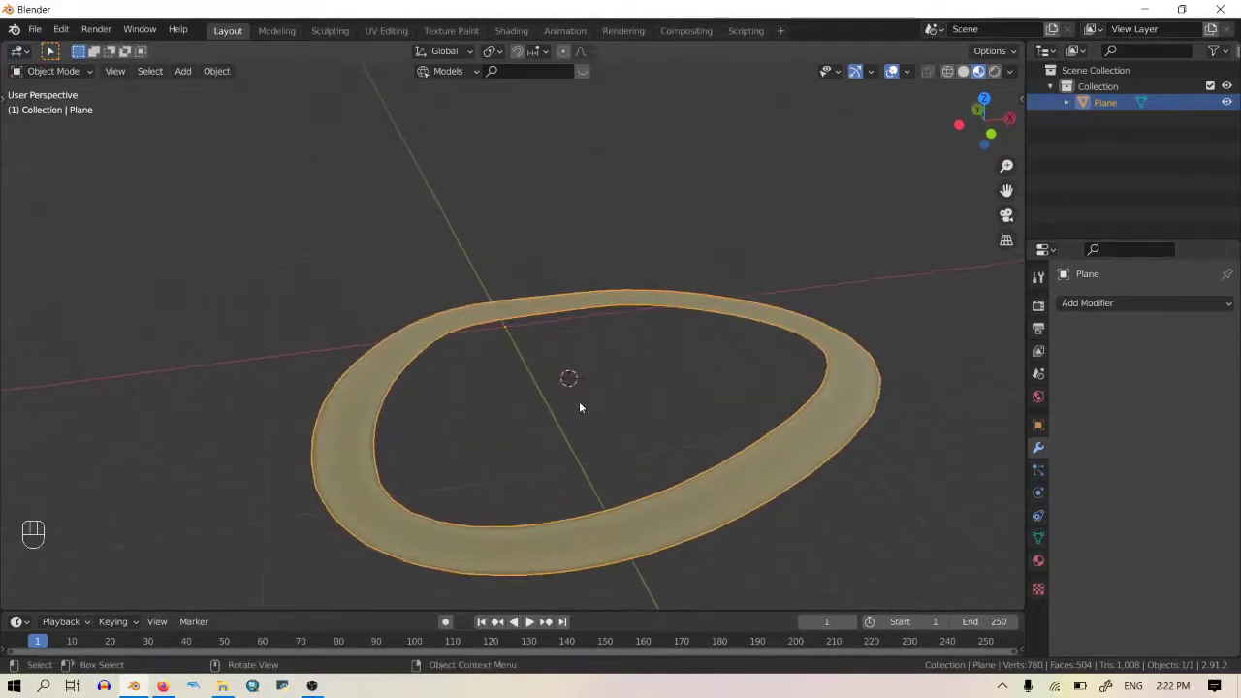
mouse_move(580, 407)
middle_down()
mouse_move(545, 357)
mouse_move(545, 450)
mouse_move(528, 436)
mouse_move(571, 429)
mouse_move(568, 402)
middle_up()
shift+right_click(536, 437)
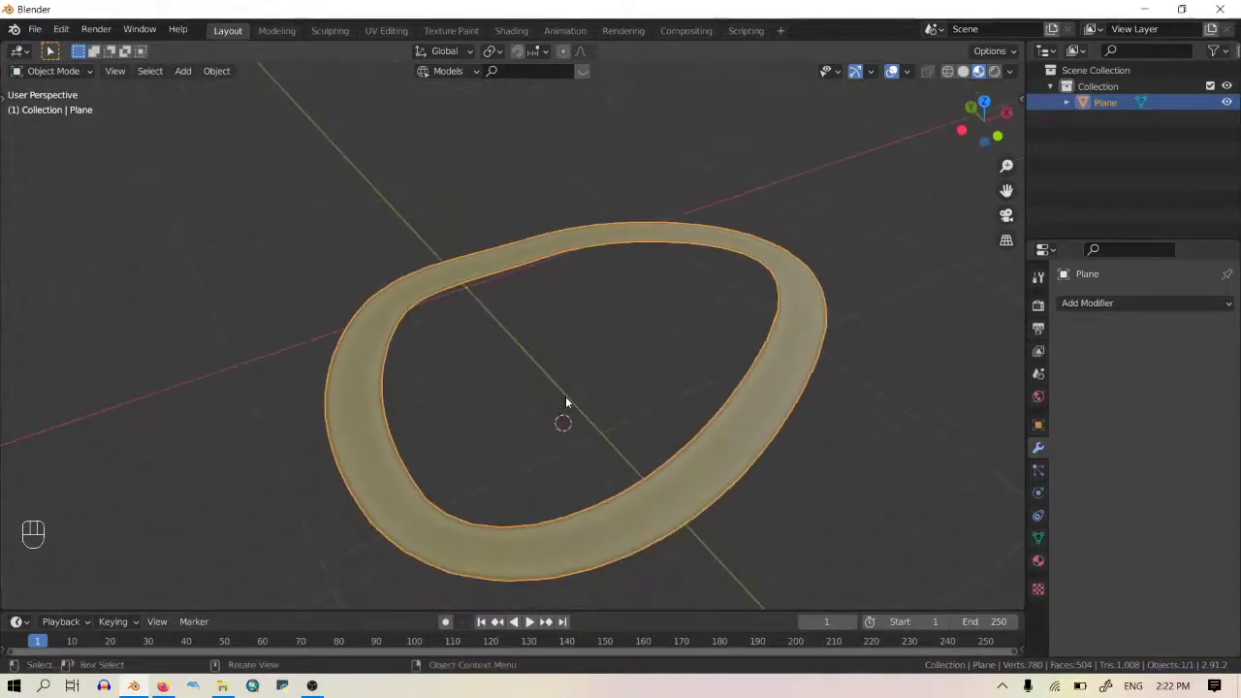
key(shift+a)
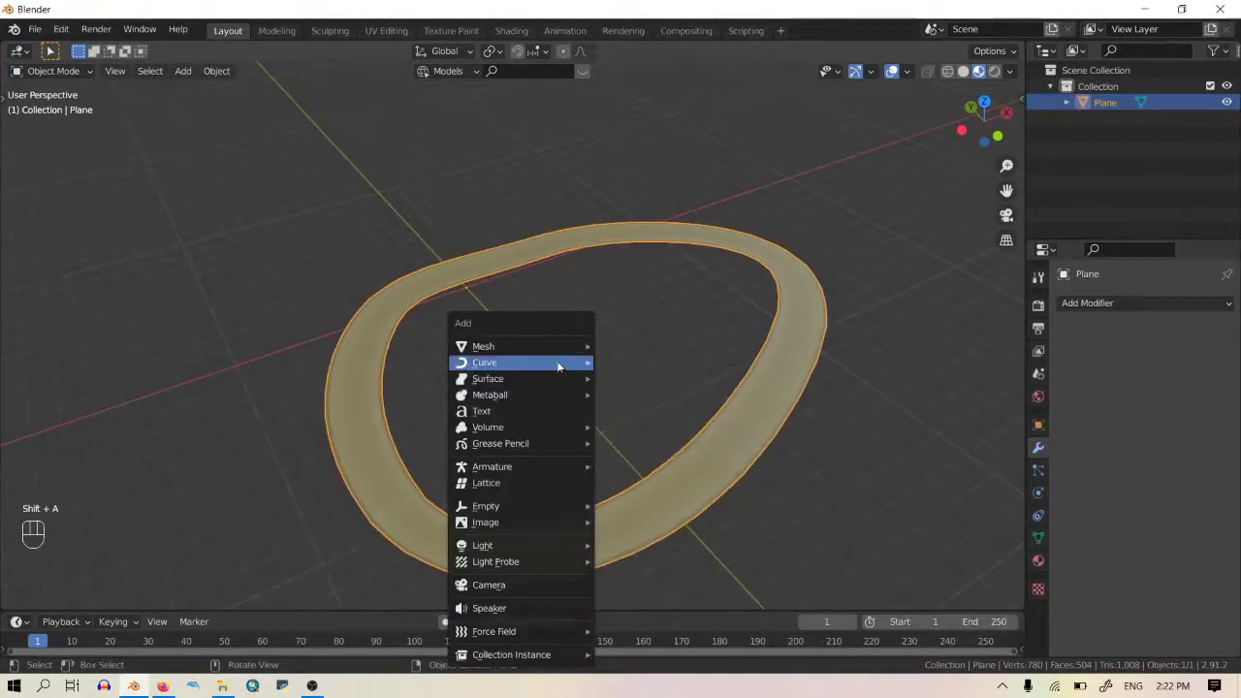
mouse_move(553, 346)
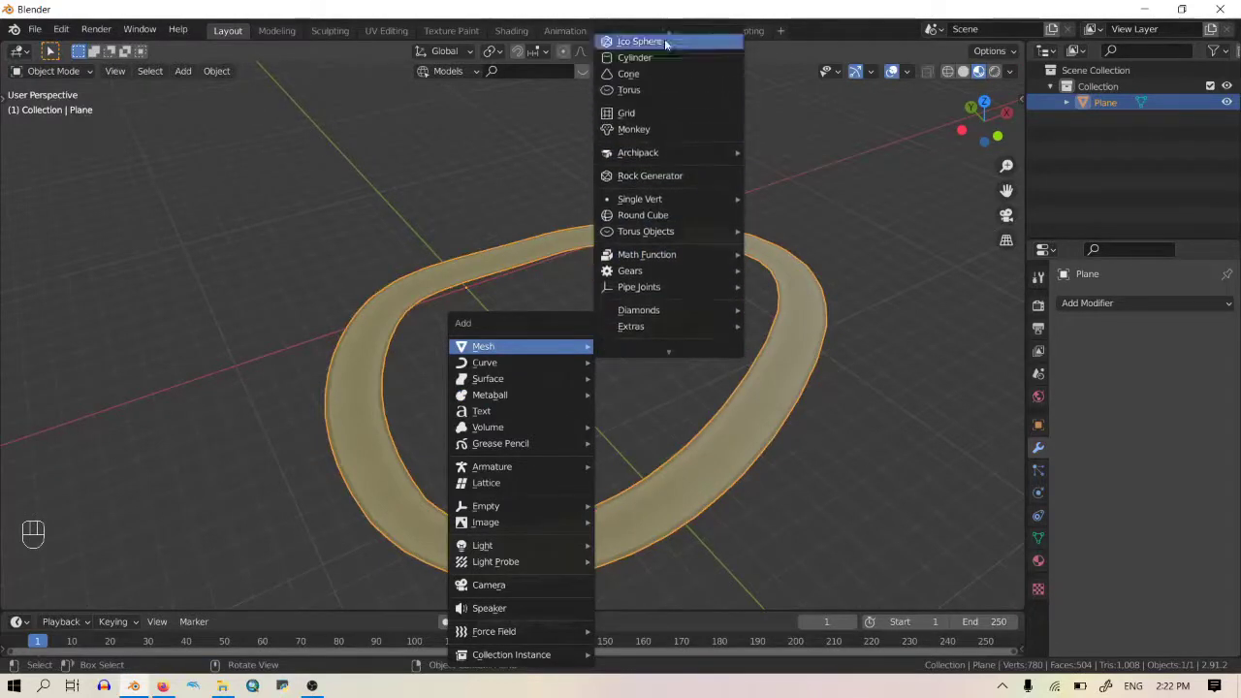
click(652, 127)
scroll(619, 275, down, 4)
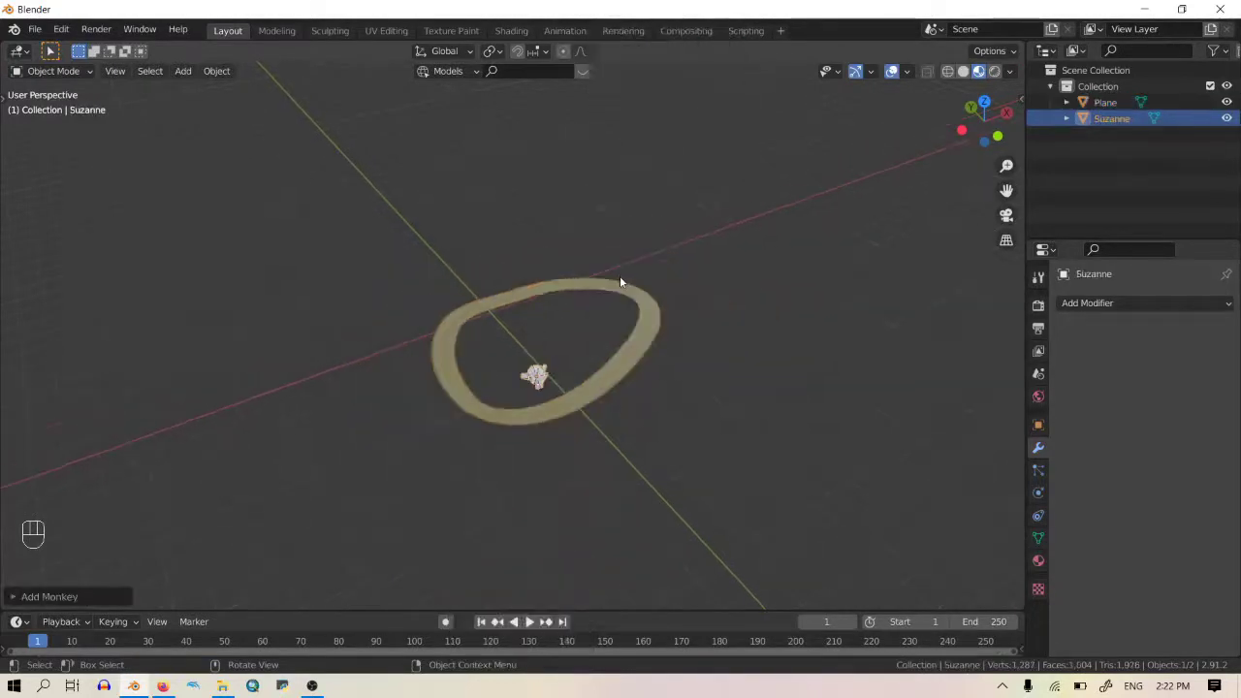
scroll(623, 301, up, 4)
Step: Raise the monkey head above the track along Z and scale it up about 4.4 times
key(g)
key(z)
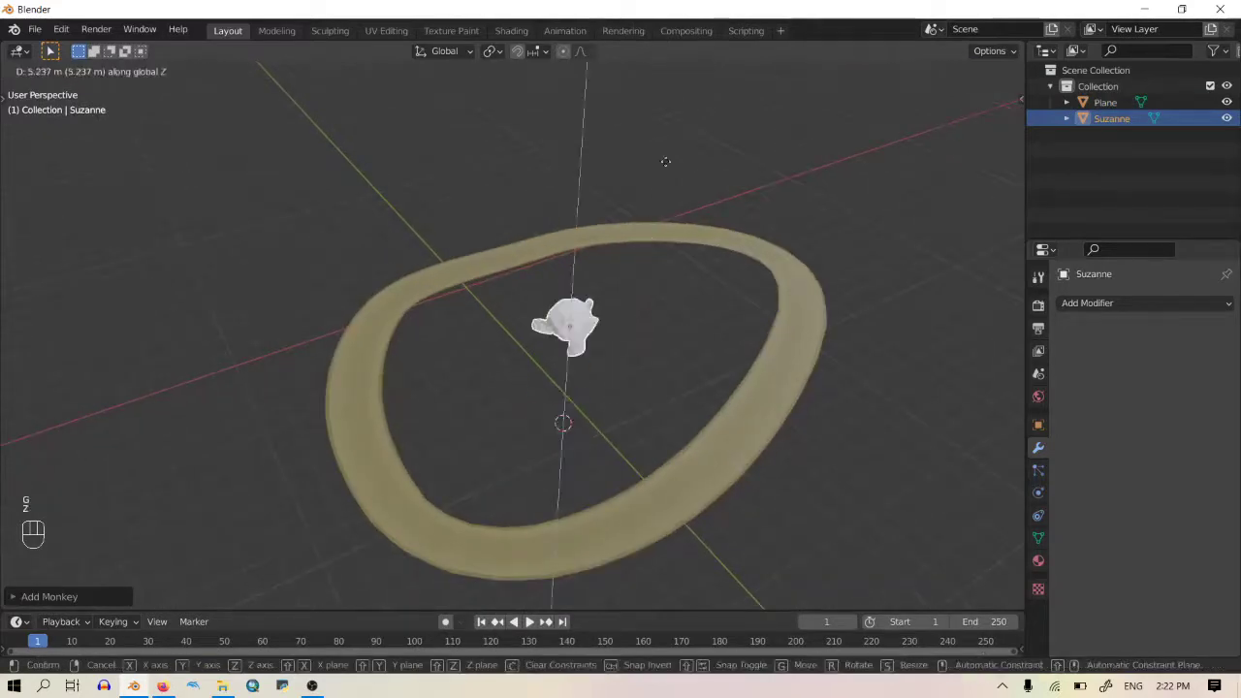
click(648, 269)
key(s)
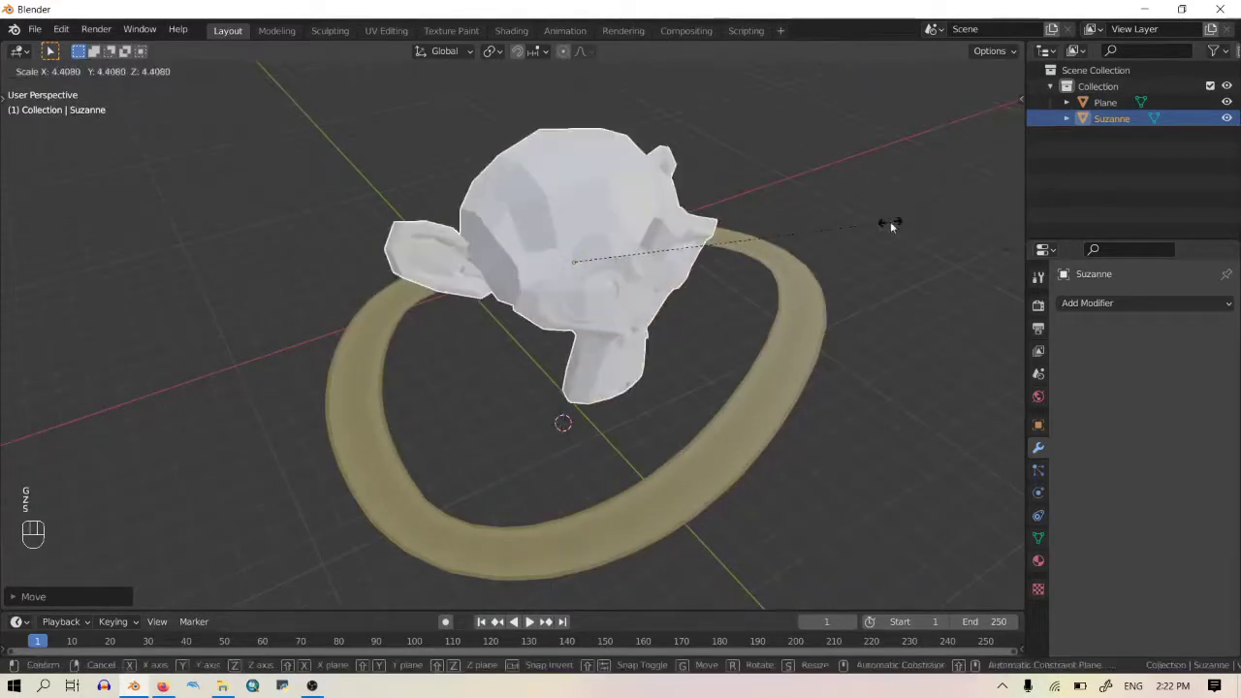
click(890, 221)
Step: Rotate the monkey head about the global Z axis so it faces the wide end of the track
key(r)
key(z)
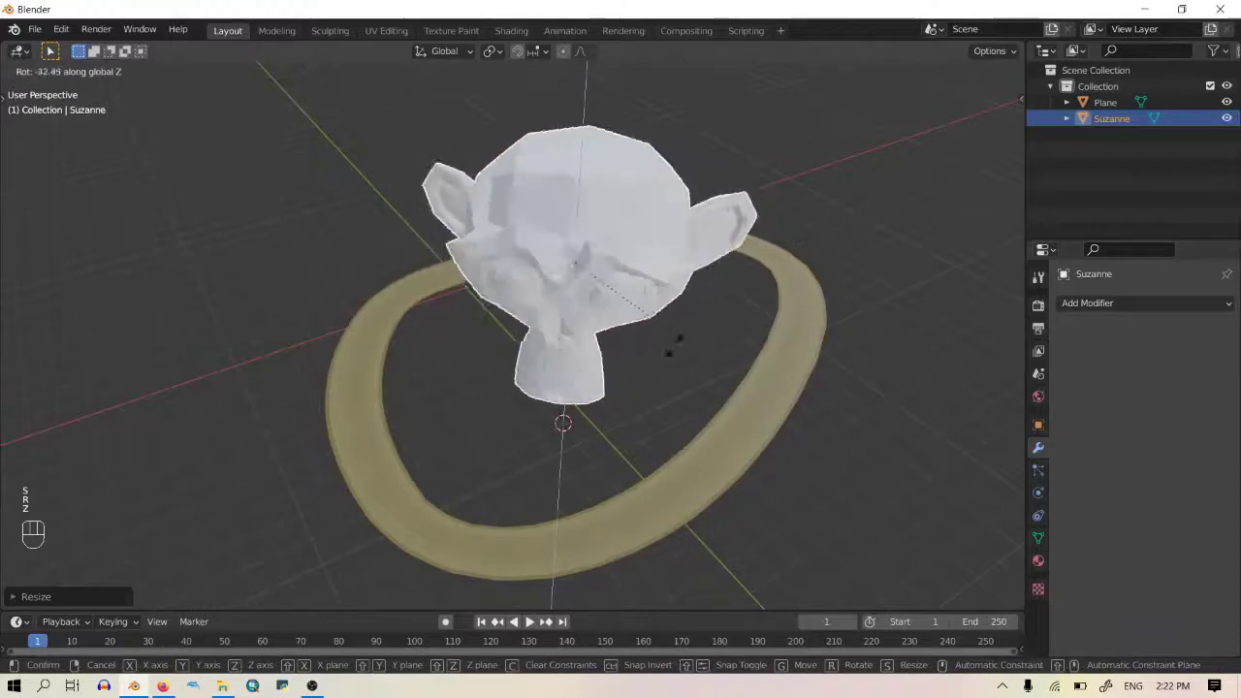
click(771, 289)
key(r)
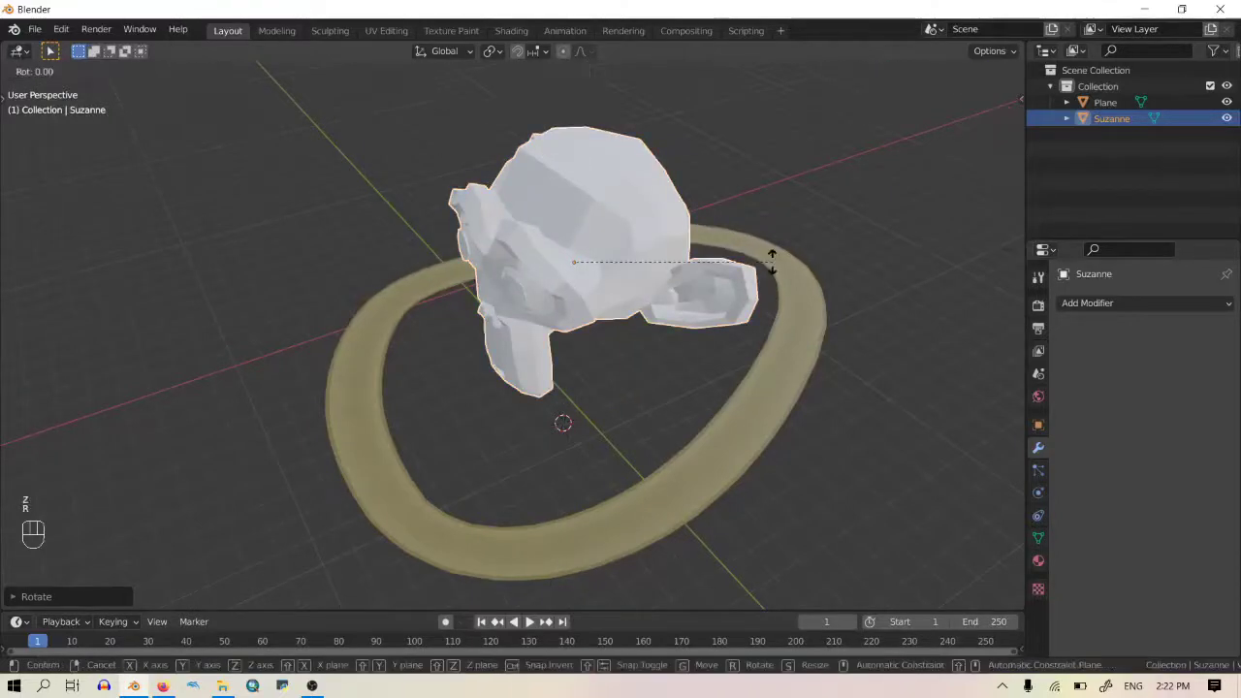
key(z)
right_click(802, 243)
Step: Move the monkey head along the X axis toward the wide end of the track
key(g)
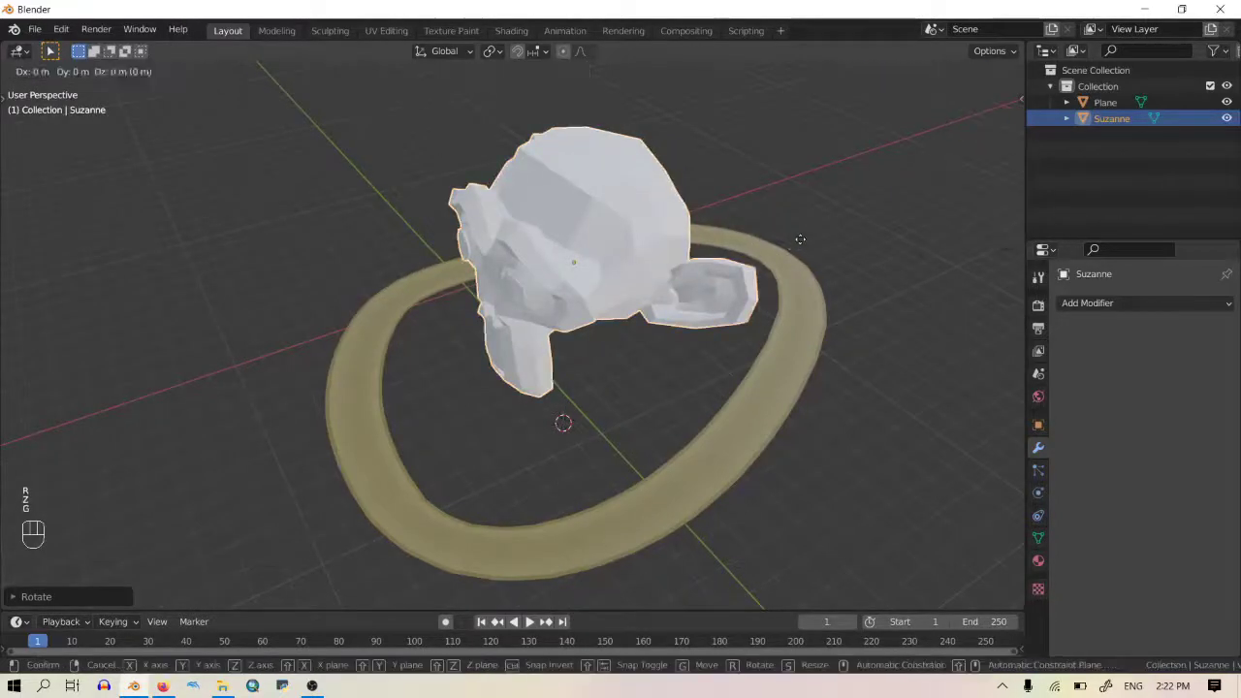
key(x)
click(746, 280)
middle_drag(746, 280, 615, 358)
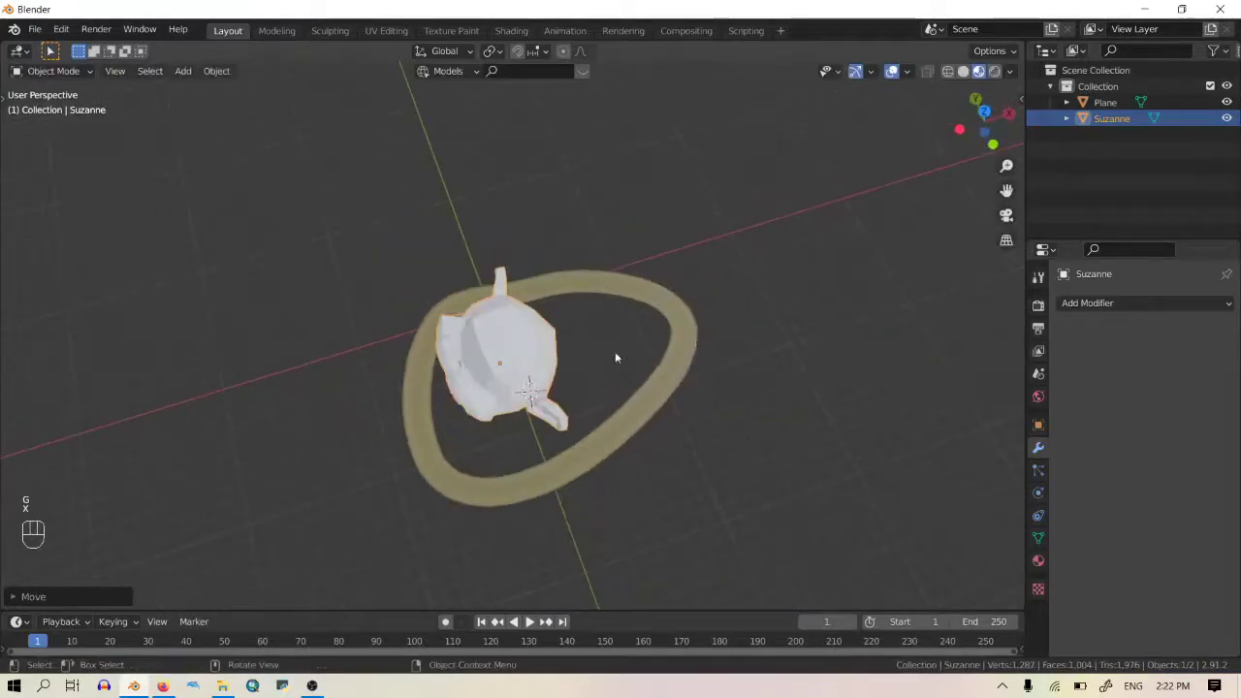
Step: In top view, duplicate the monkey head and place the copy beside it along X, toward the track's narrow end
click(984, 111)
key(shift+d)
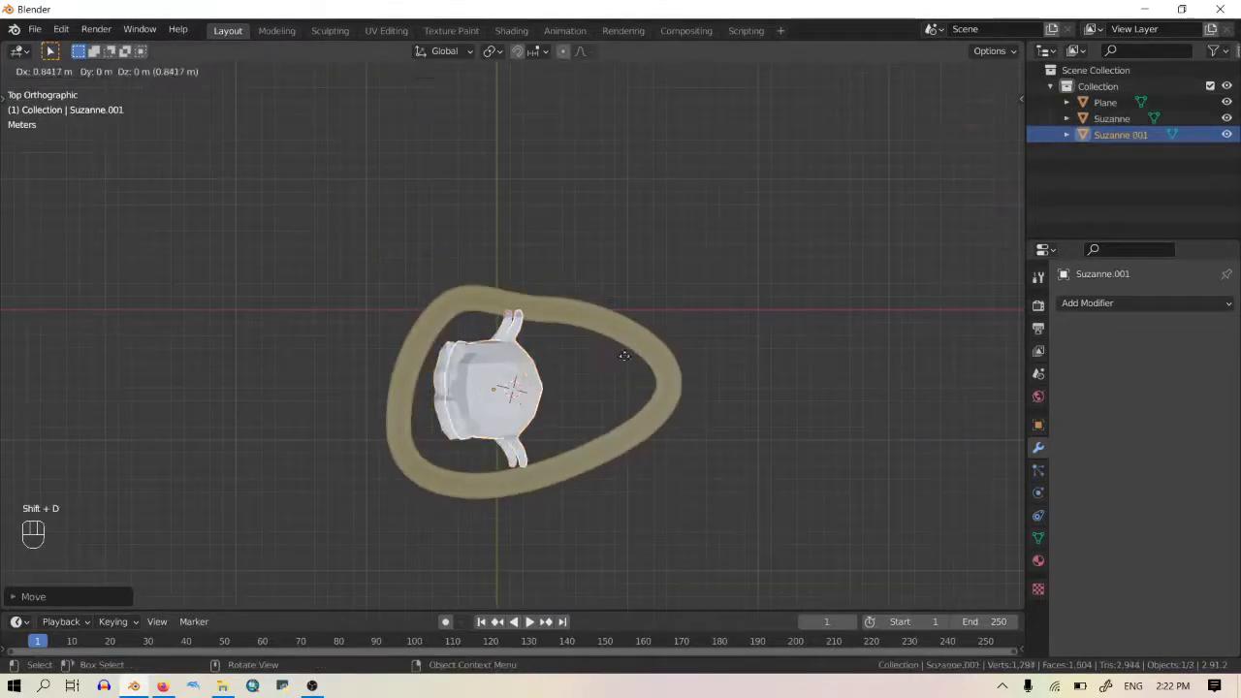
click(723, 341)
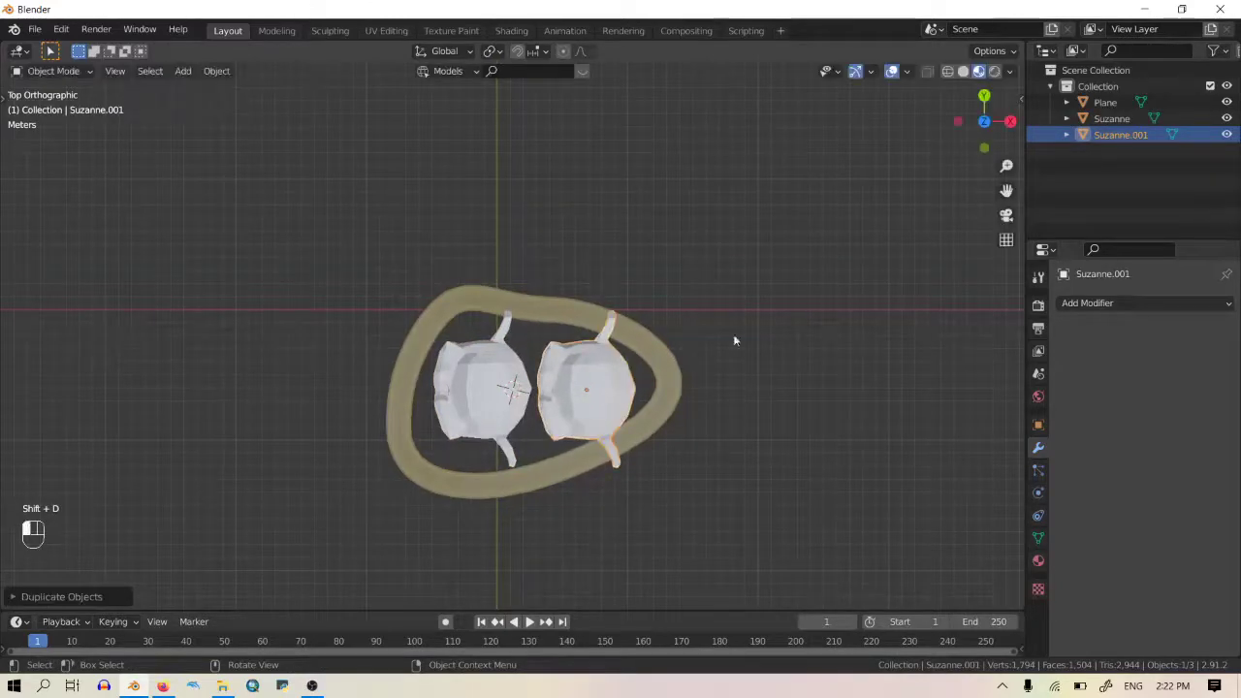
Step: Rotate the copied monkey head 180 degrees about the Z axis
key(r)
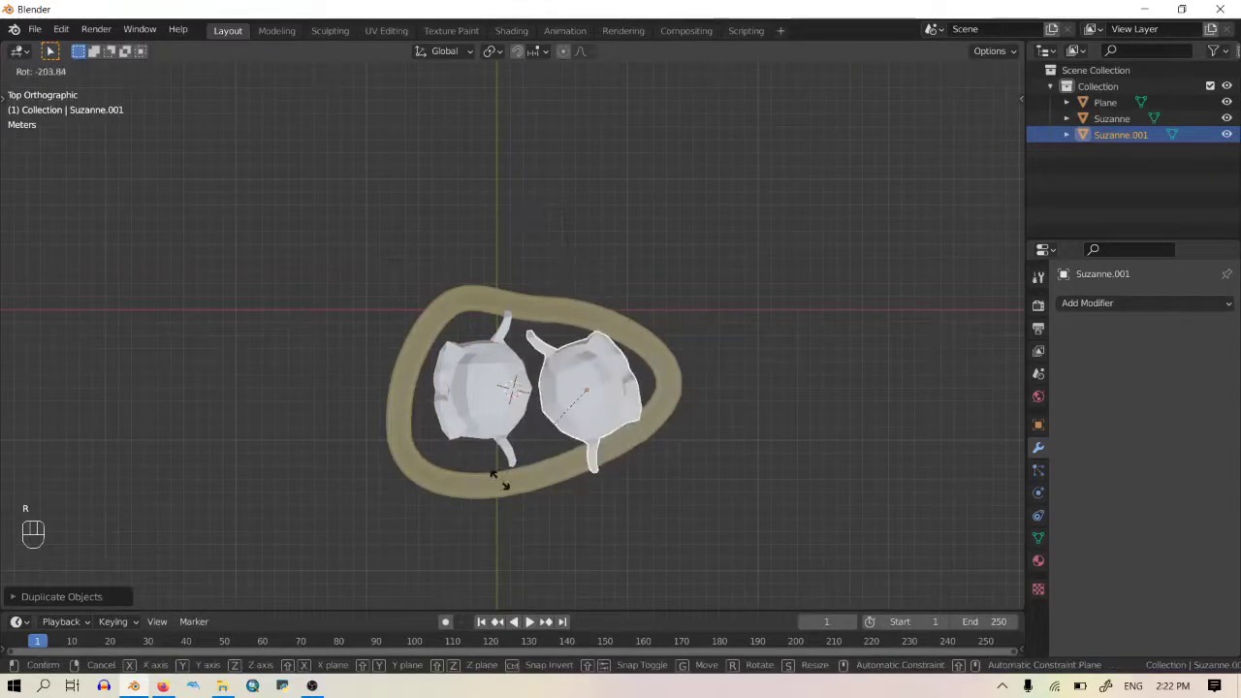
key(z)
key(KP_1)
key(KP_8)
key(KP_0)
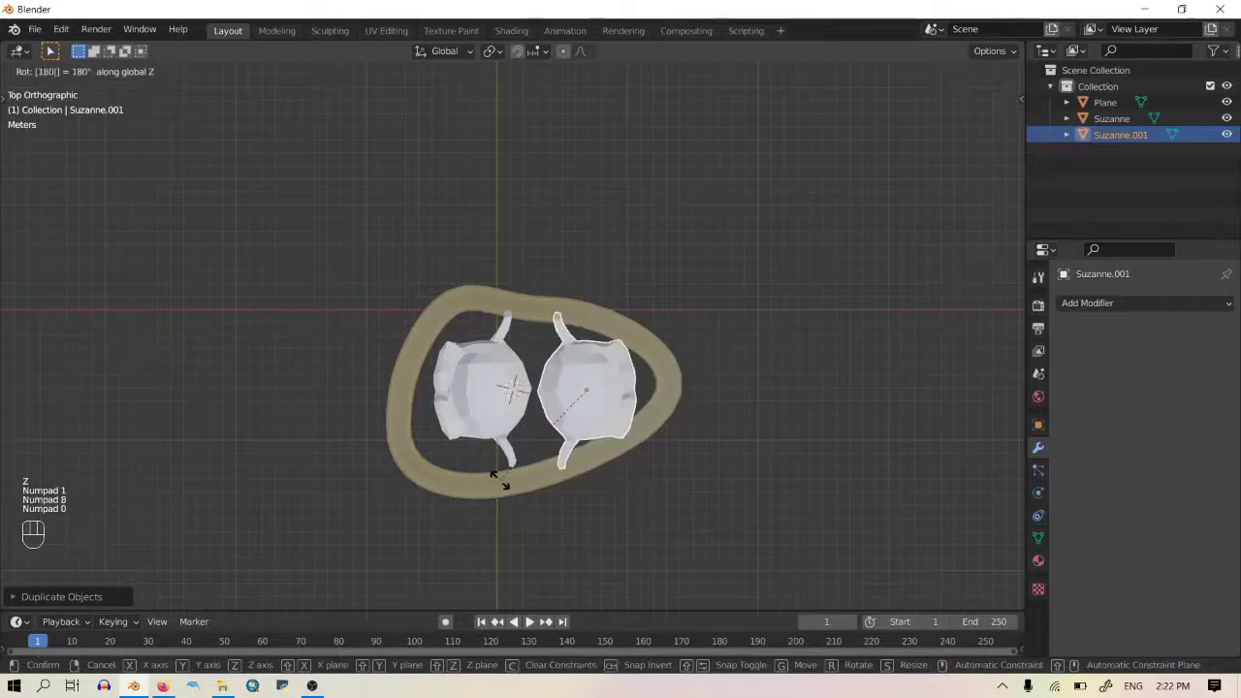
key(Return)
Step: Lower the copied monkey head along the Z axis toward track level
middle_drag(691, 497, 634, 249)
key(g)
key(z)
click(394, 177)
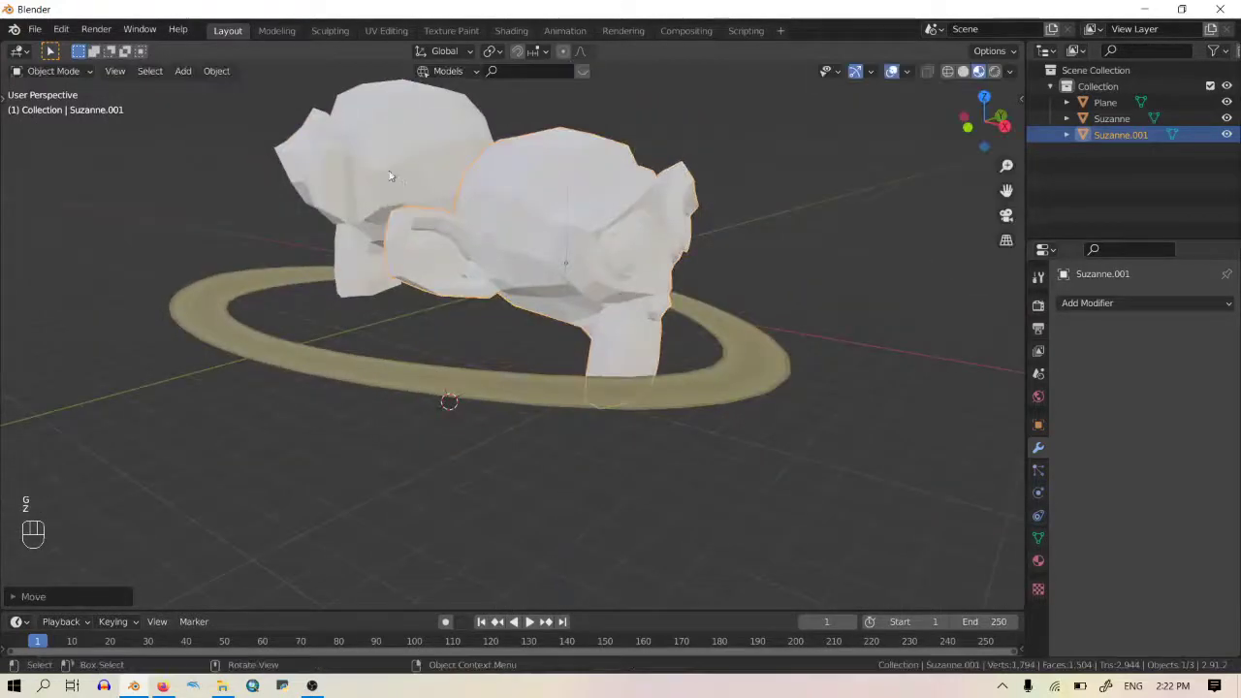
Step: Lower the original monkey head along the Z axis toward track level and deselect it
click(392, 174)
key(g)
key(z)
click(523, 264)
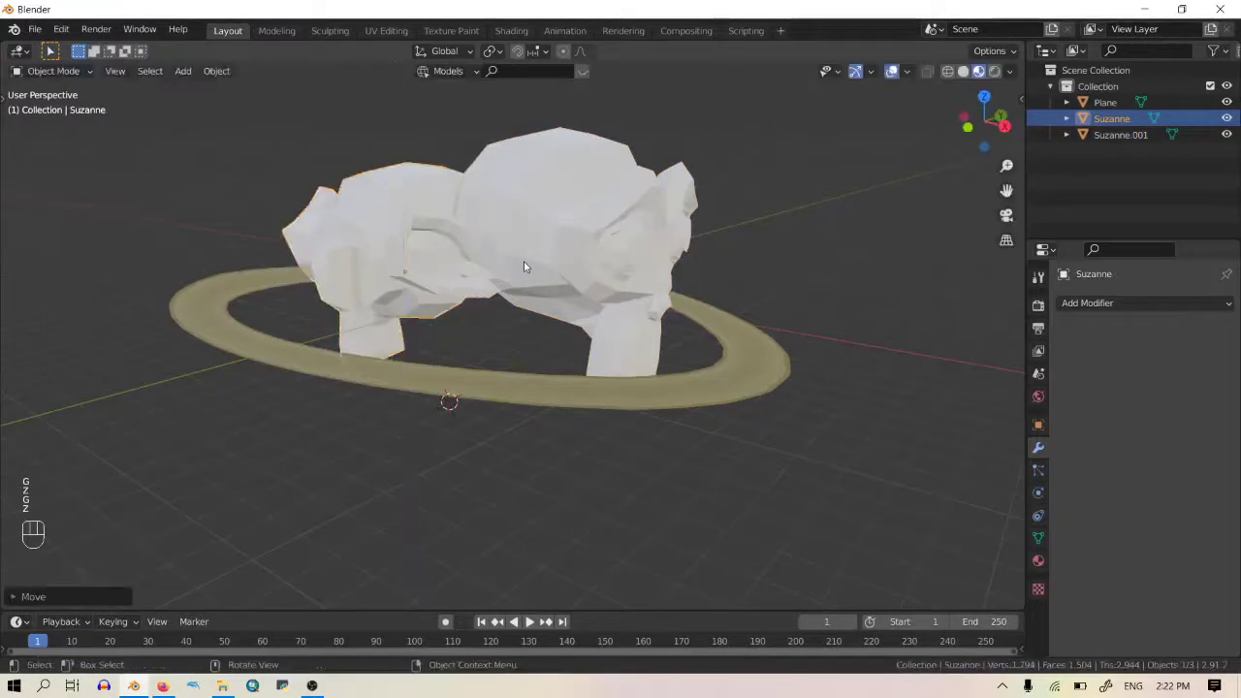
scroll(577, 297, down, 3)
middle_drag(577, 296, 967, 602)
scroll(784, 397, up, 2)
shift+middle_drag(815, 452, 757, 473)
scroll(759, 473, up, 1)
click(780, 465)
shift+middle_drag(840, 486, 921, 519)
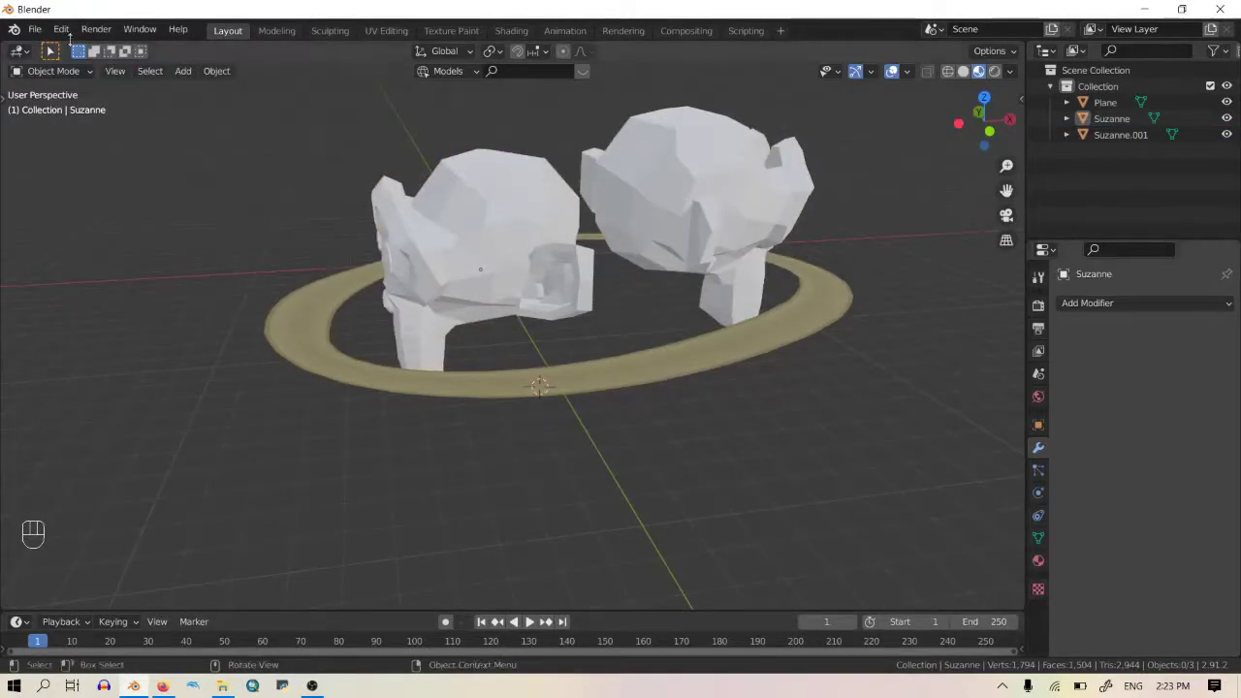
Step: Set the undo steps to 64 in the system preferences and close the preferences
click(64, 30)
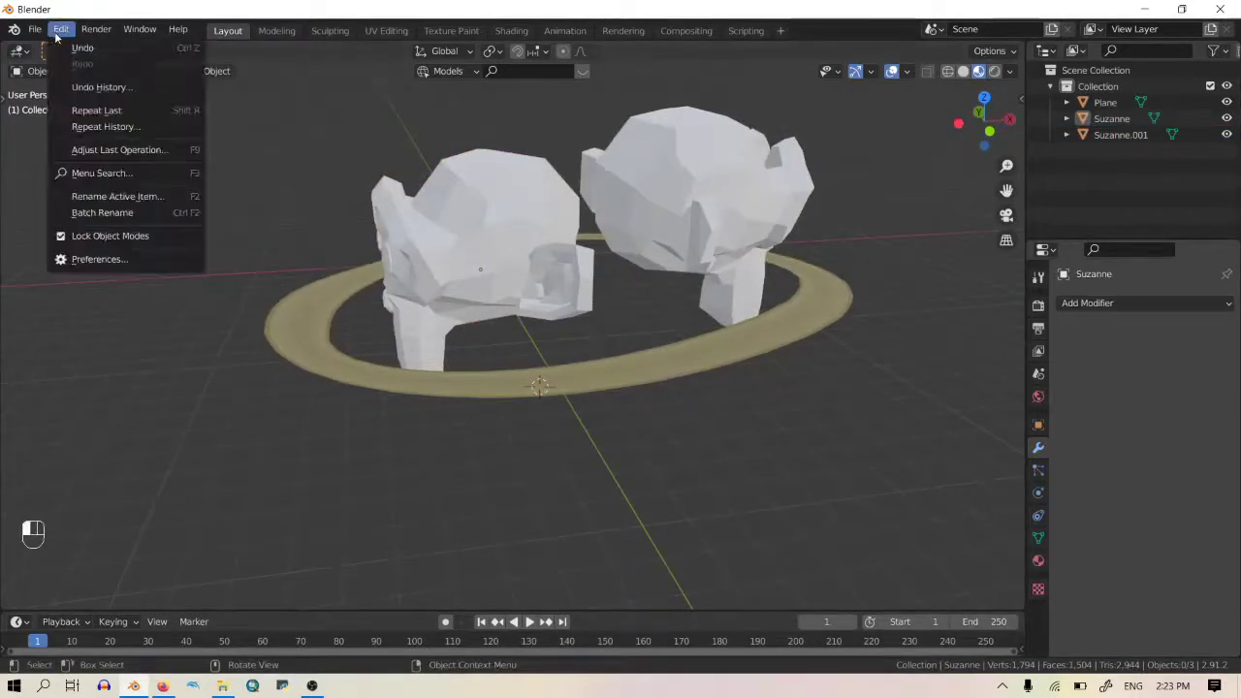
click(130, 260)
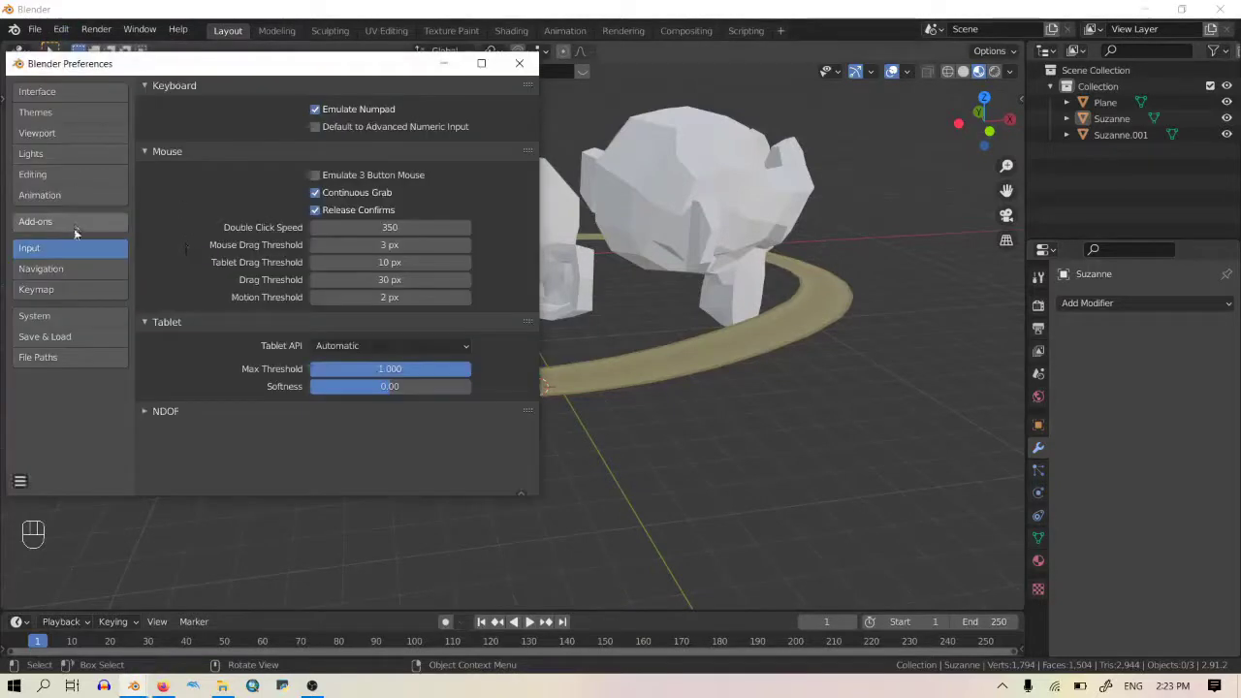
click(68, 320)
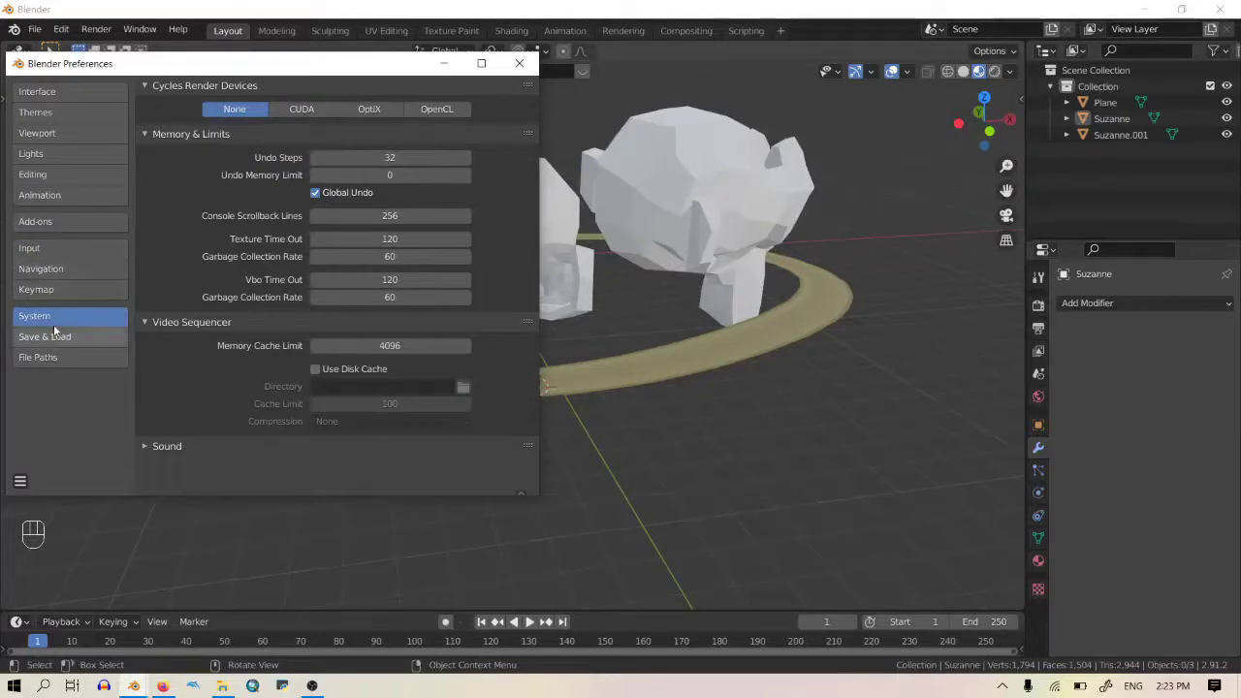
drag(376, 163, 412, 161)
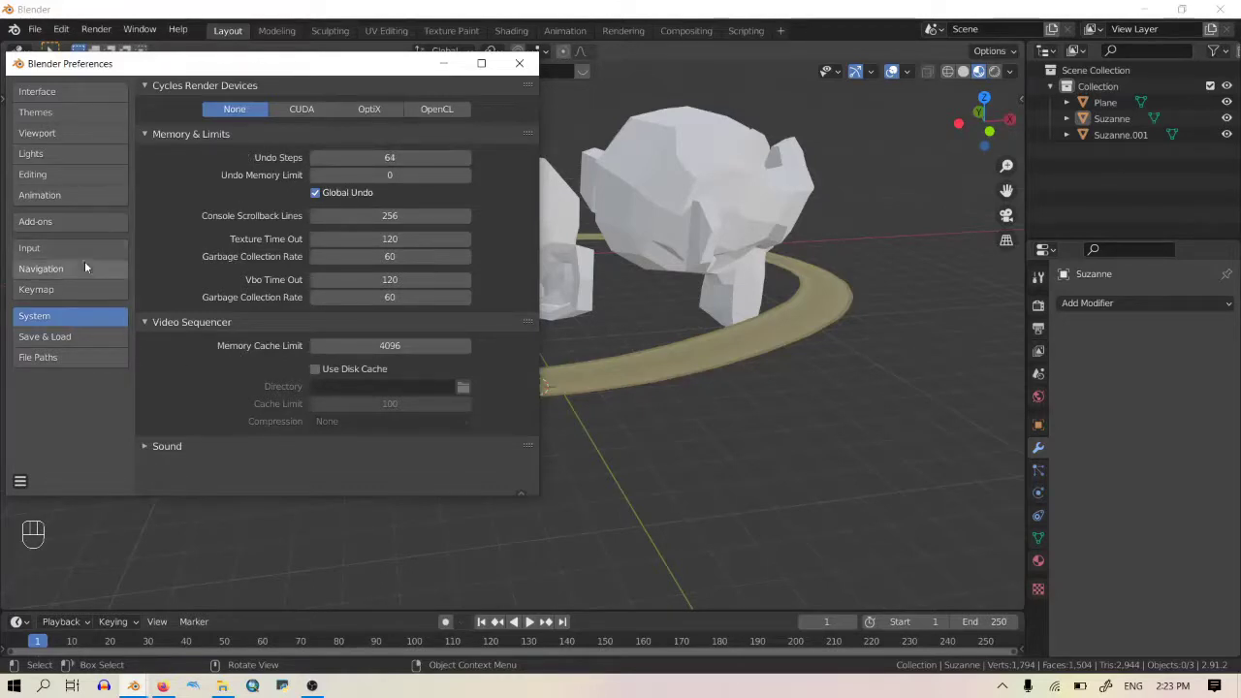
click(64, 289)
click(79, 270)
click(91, 254)
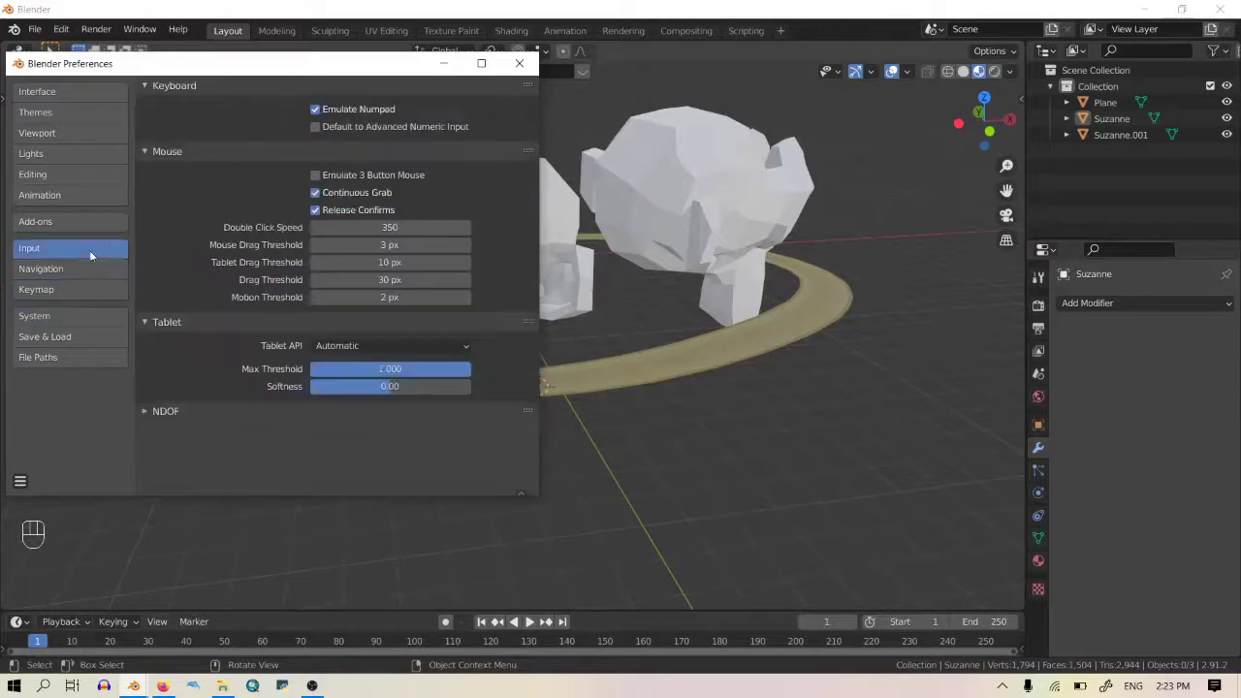
click(515, 67)
Step: Select the original monkey head and create a new material for it in the Shading workspace
scroll(664, 439, down, 2)
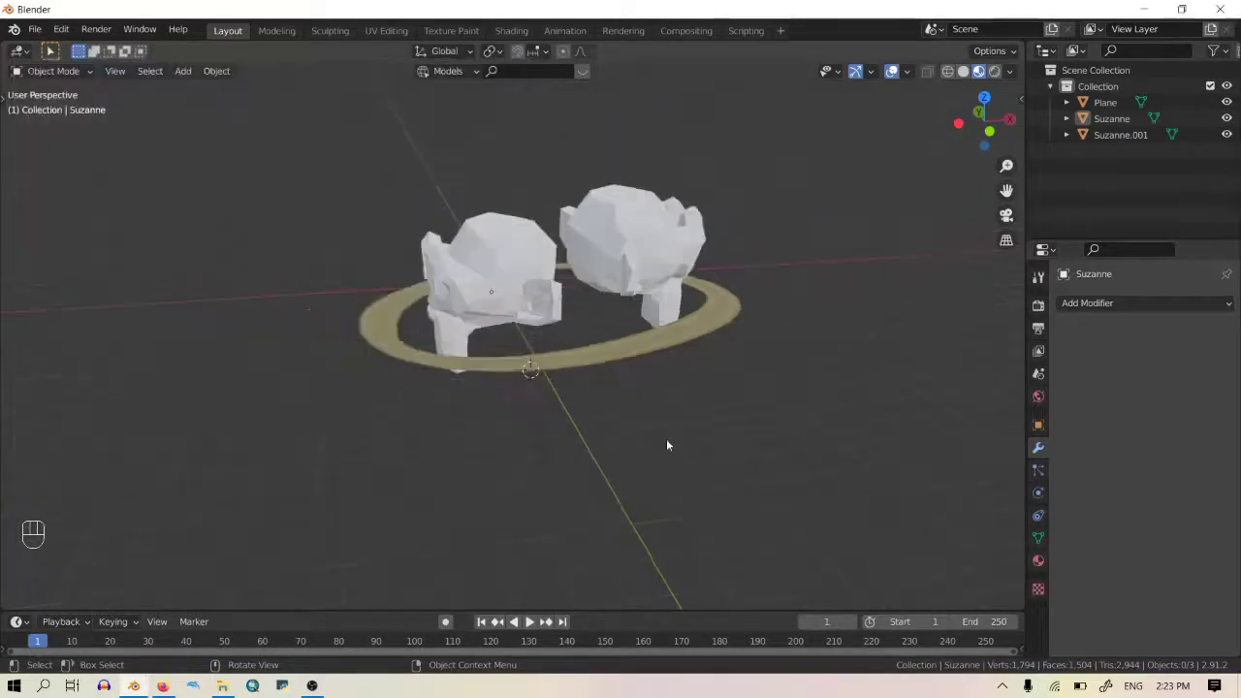
scroll(666, 443, up, 1)
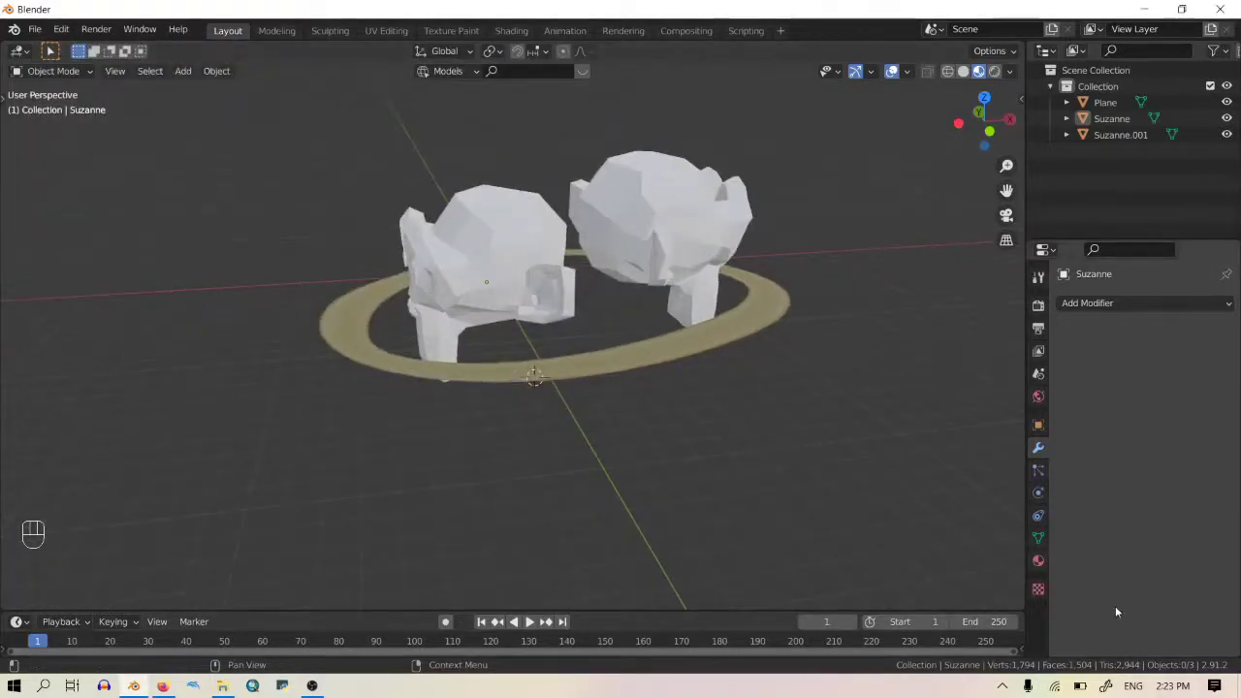
scroll(593, 351, up, 3)
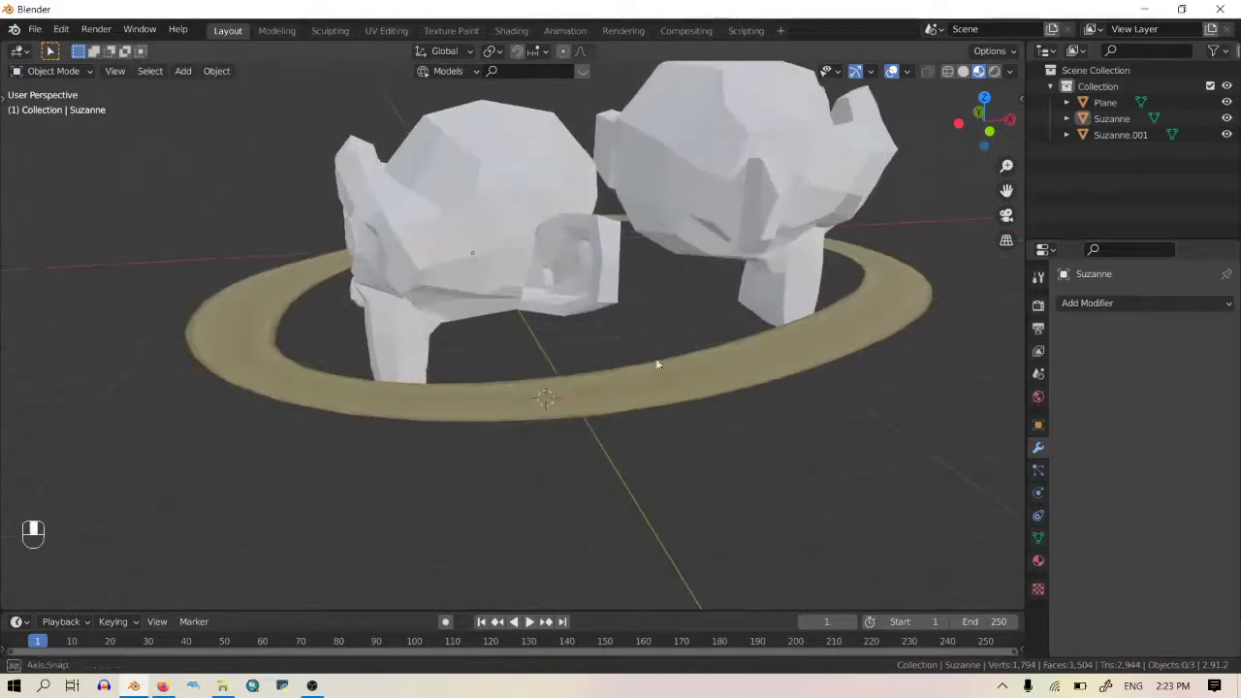
middle_drag(656, 363, 593, 383)
click(592, 384)
middle_drag(723, 343, 562, 341)
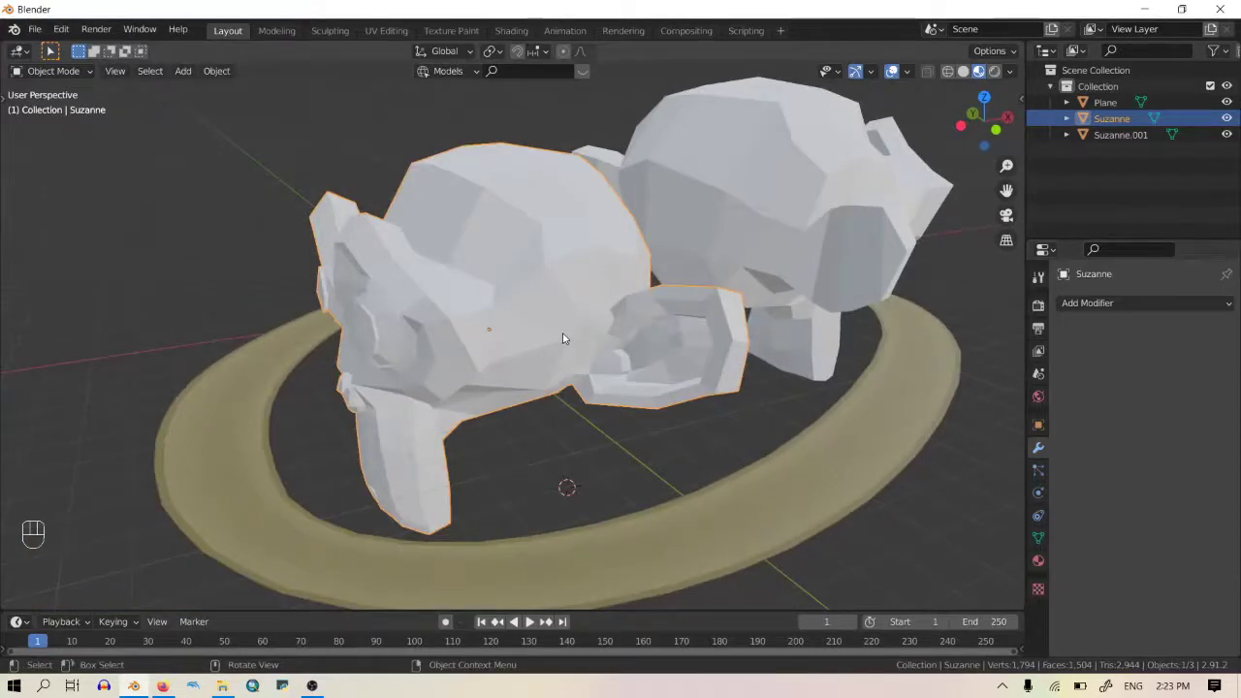
scroll(562, 338, down, 3)
scroll(582, 399, up, 4)
middle_drag(582, 399, 574, 343)
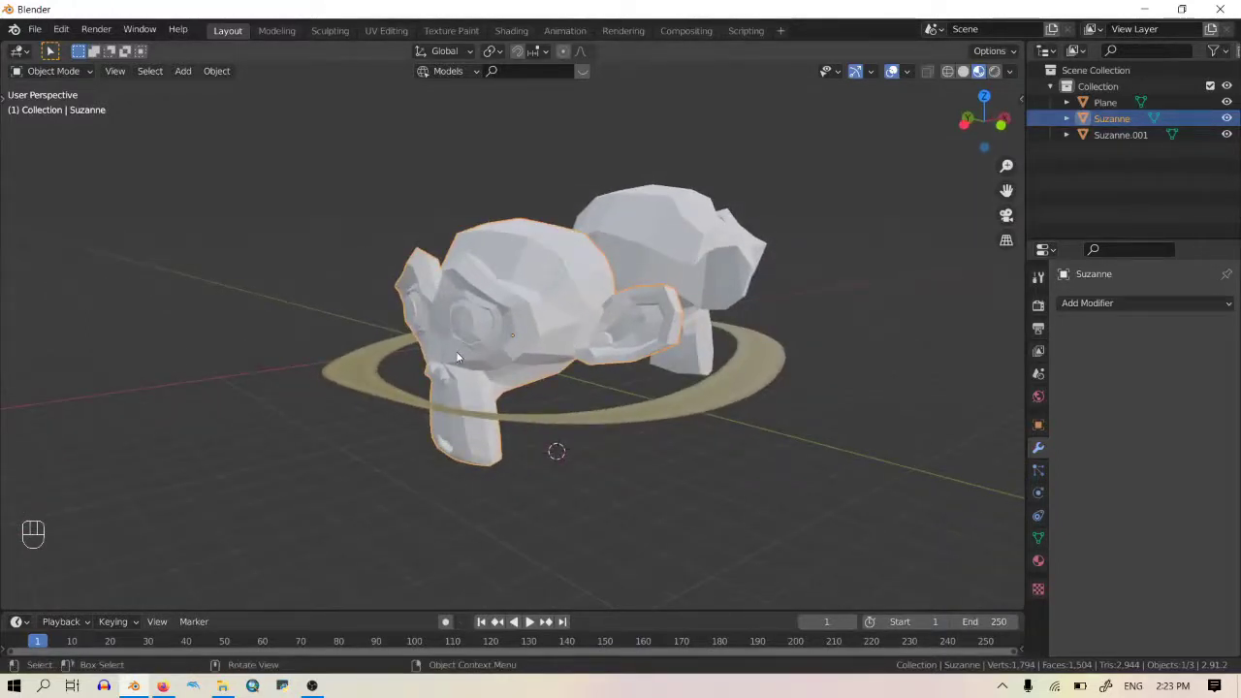
click(511, 30)
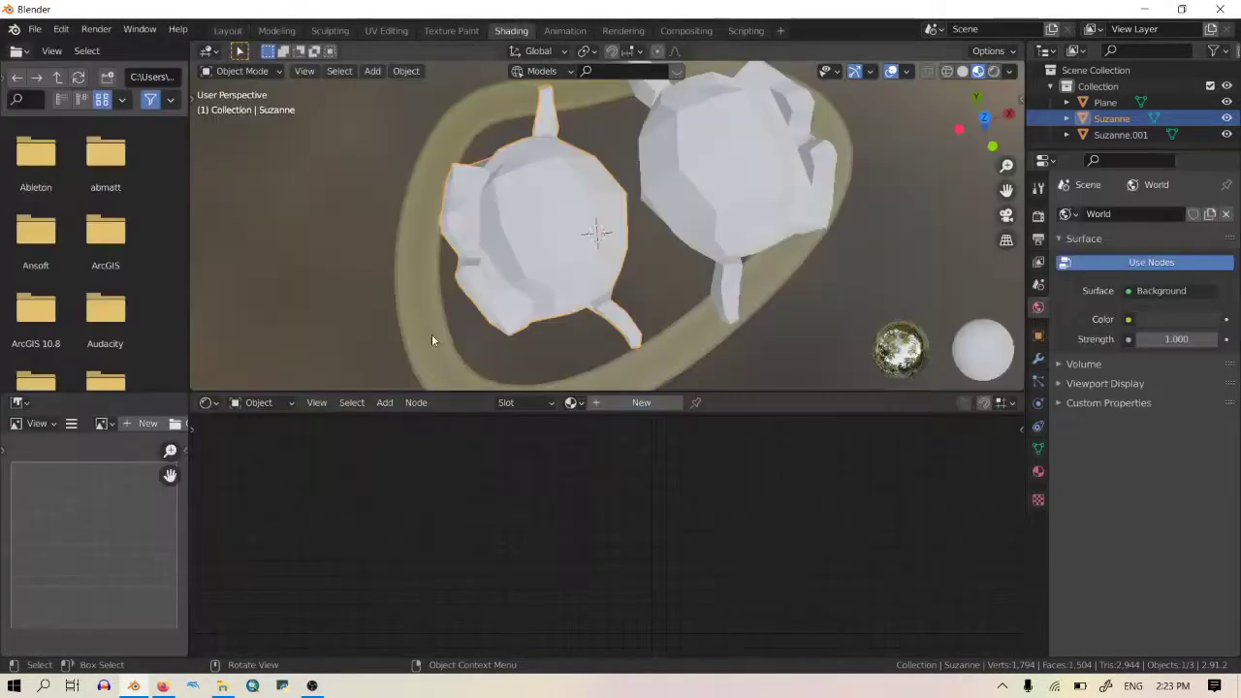
click(641, 403)
Step: Add an Image Texture node beside the Principled BSDF in the monkey head's material
key(shift+a)
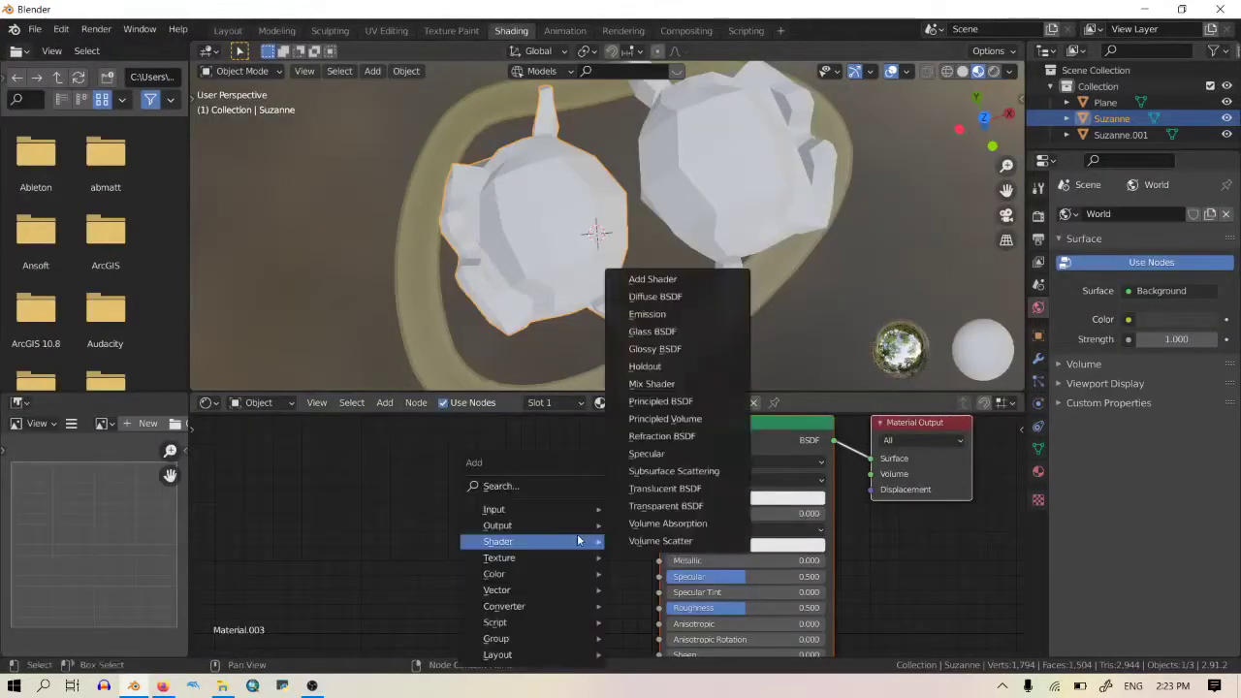
click(579, 487)
text(imag)
key(Return)
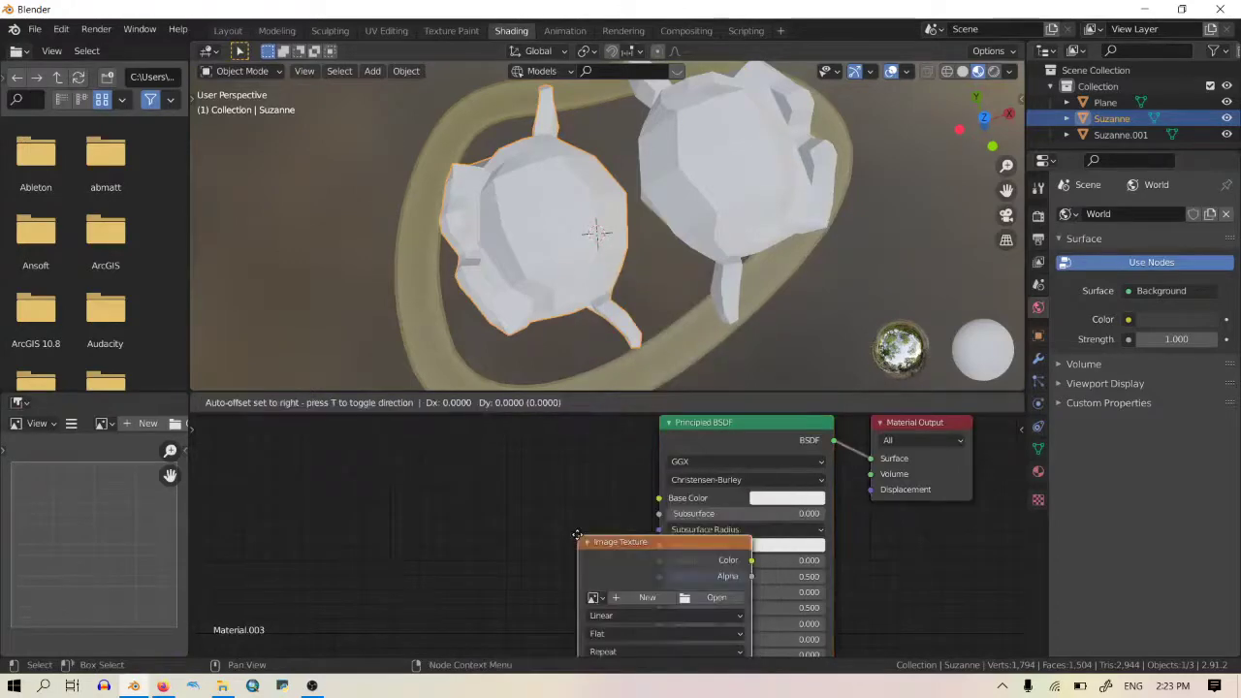
click(426, 462)
Step: Load Sand_070827d.png from the sand course folder into the Image Texture node
click(549, 524)
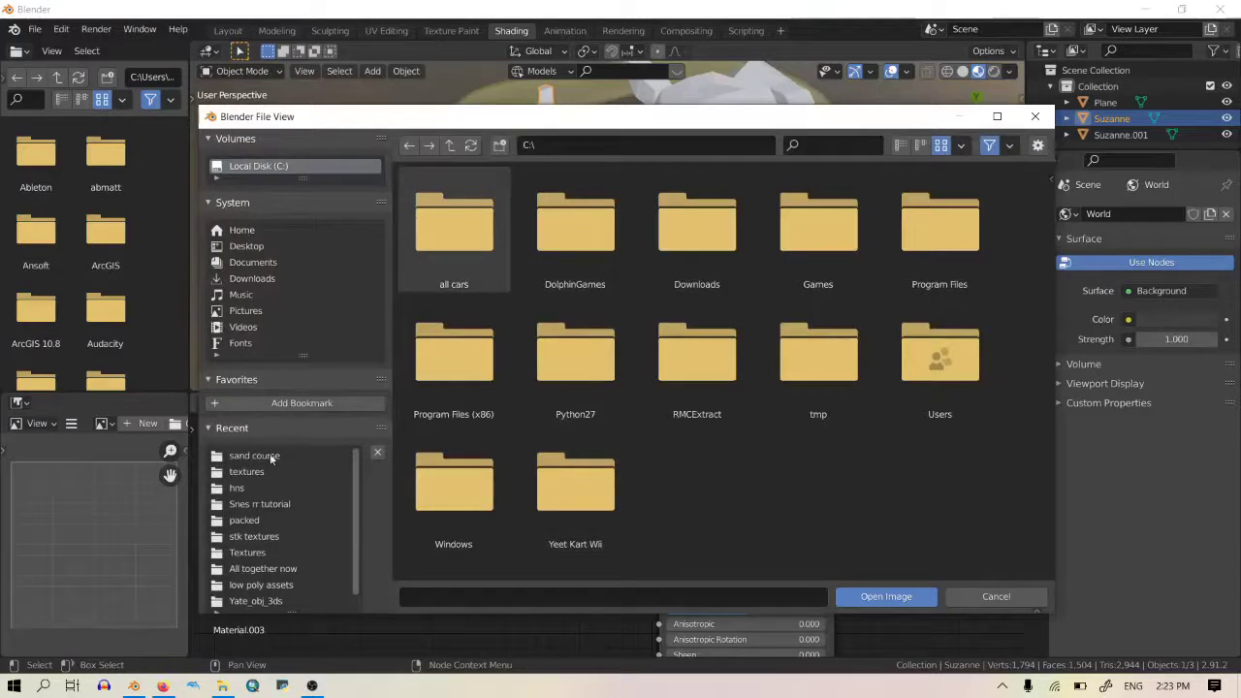
click(262, 456)
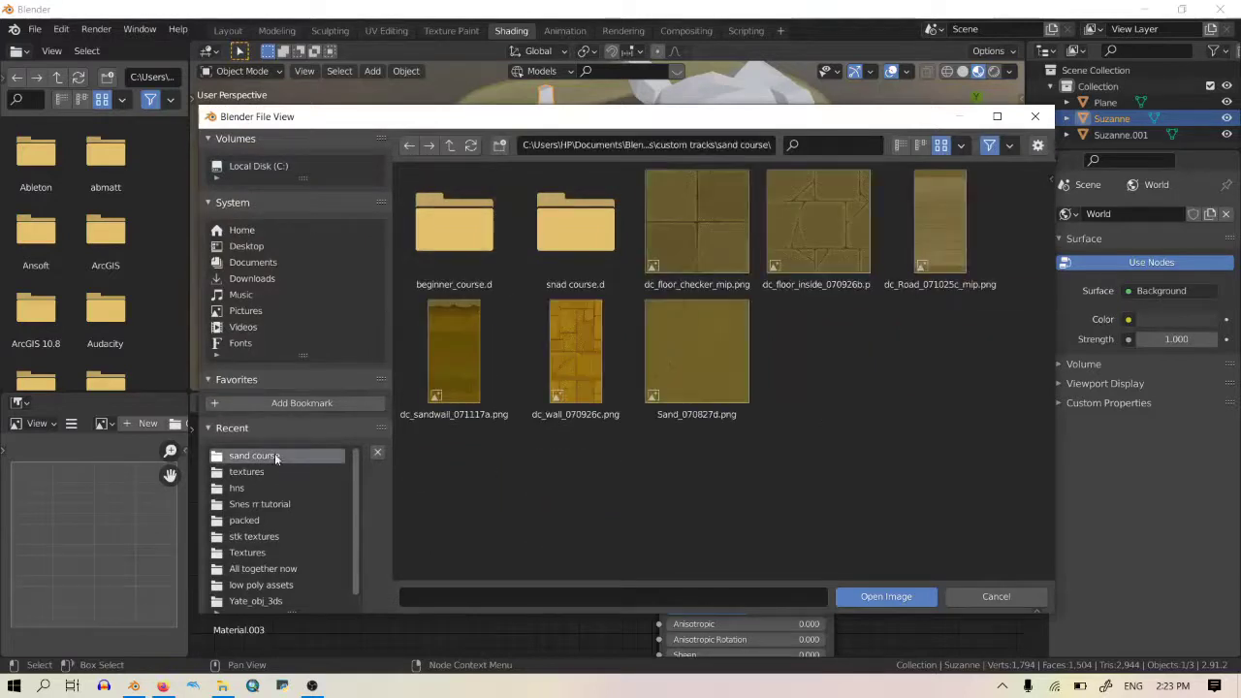
click(732, 226)
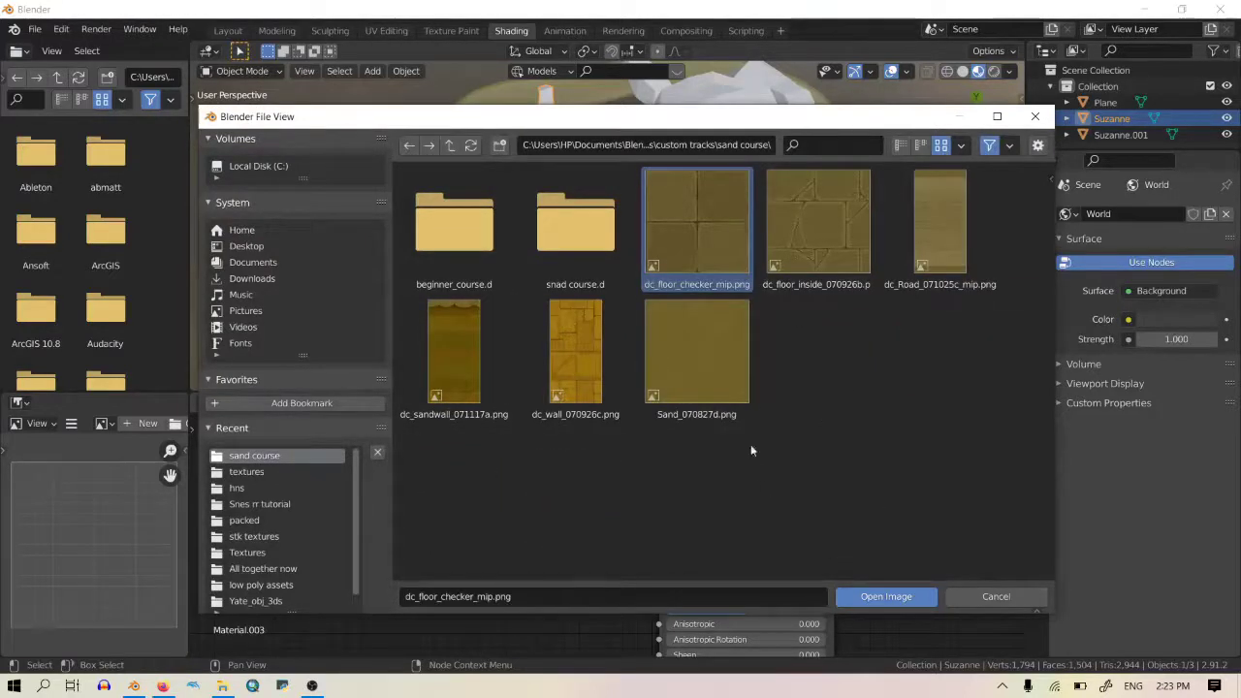
click(718, 384)
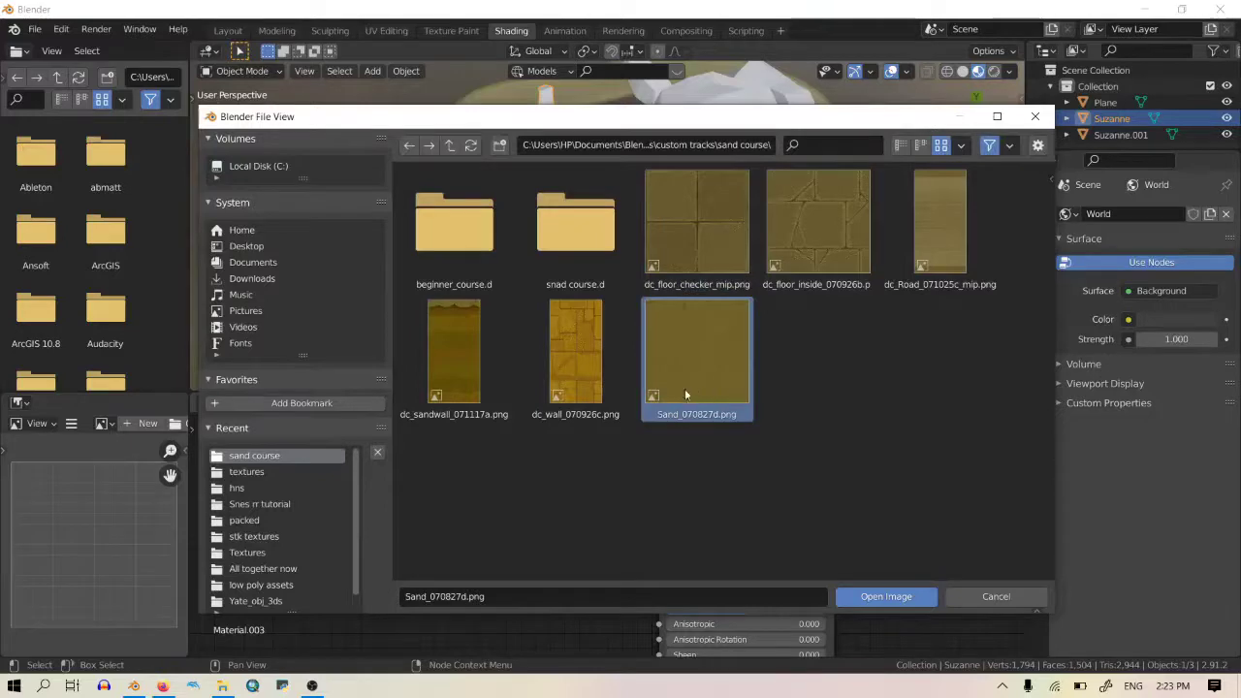
click(886, 597)
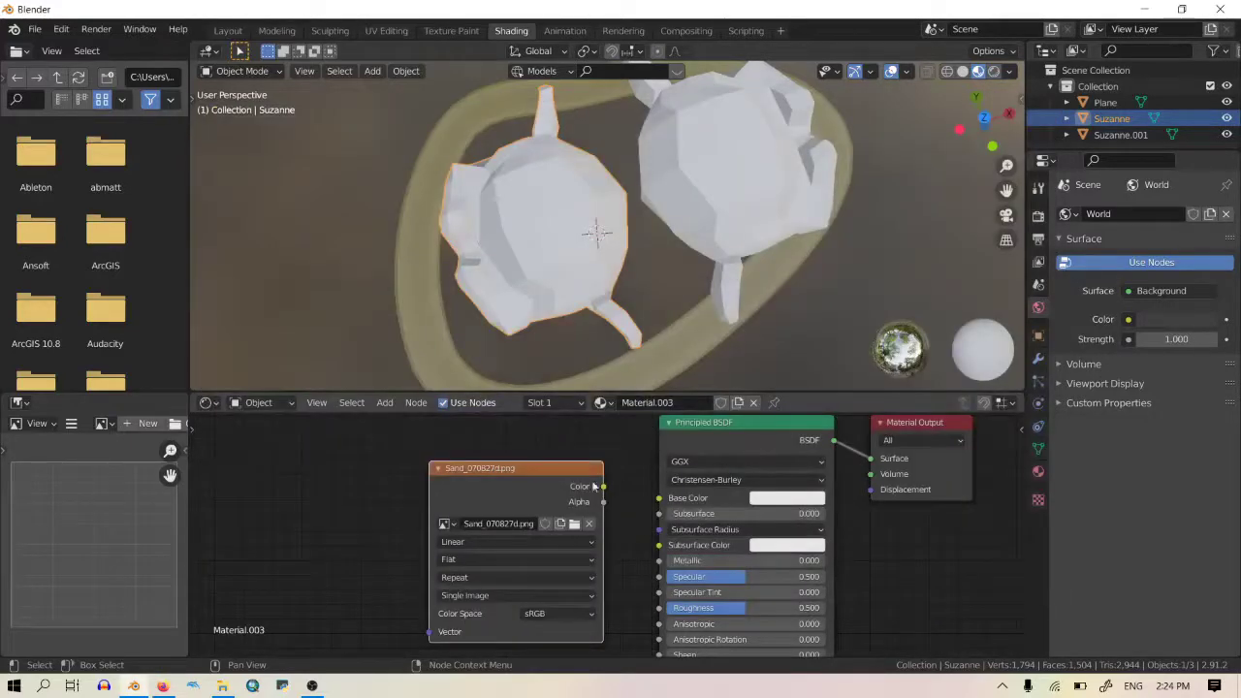
Step: Connect the sand texture's Color output to the Base Color of the Principled BSDF
drag(605, 491, 664, 500)
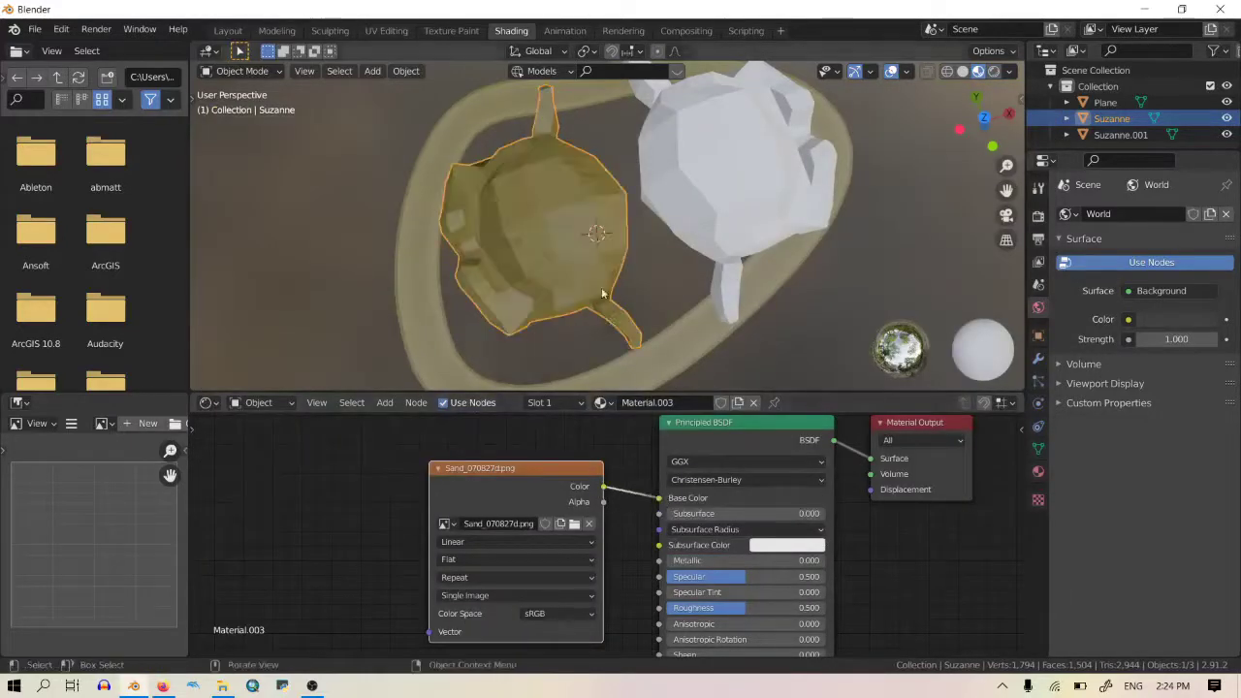
middle_drag(595, 291, 601, 257)
scroll(574, 296, up, 3)
scroll(631, 222, up, 4)
scroll(590, 260, down, 7)
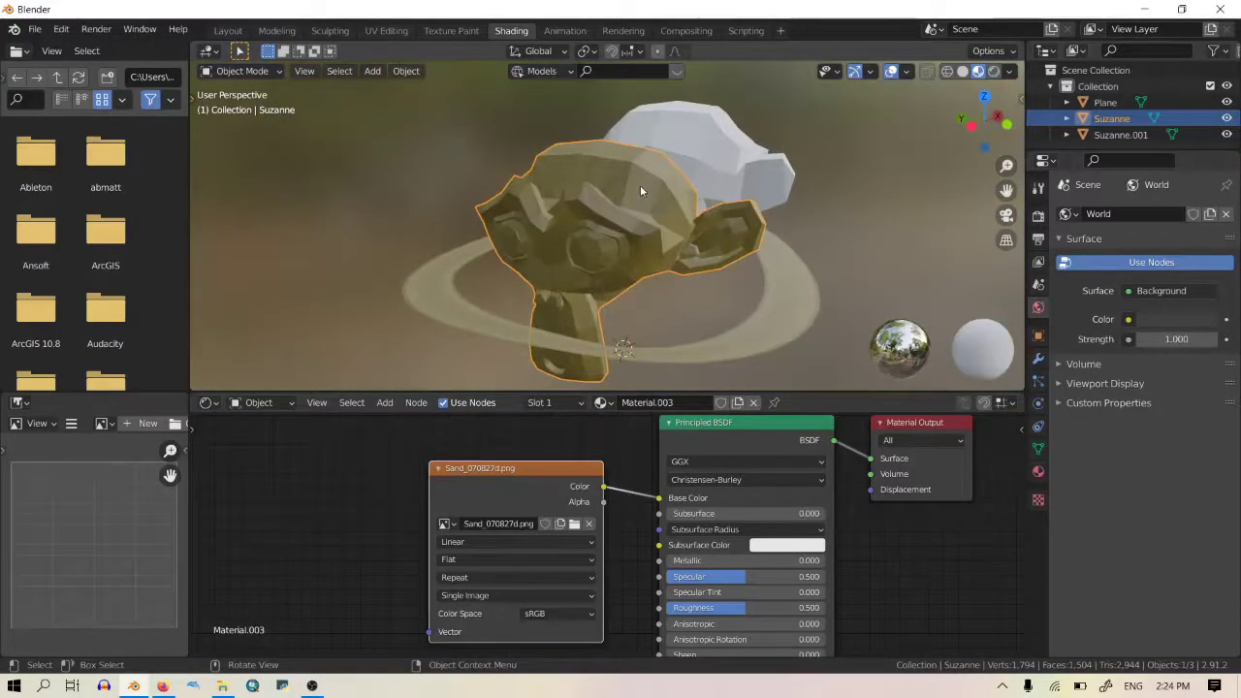
Step: Put the textured monkey head in Edit Mode and bring its mesh up in the UV Editing workspace
middle_drag(632, 195, 628, 229)
key(Tab)
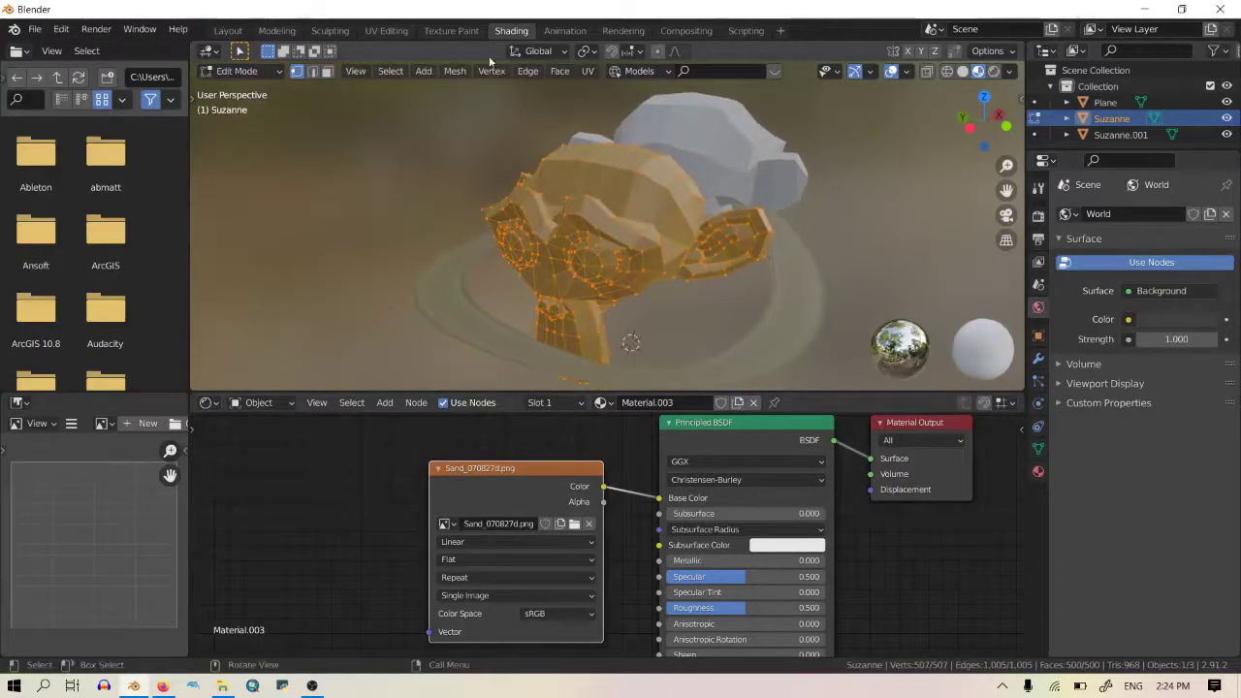
click(388, 30)
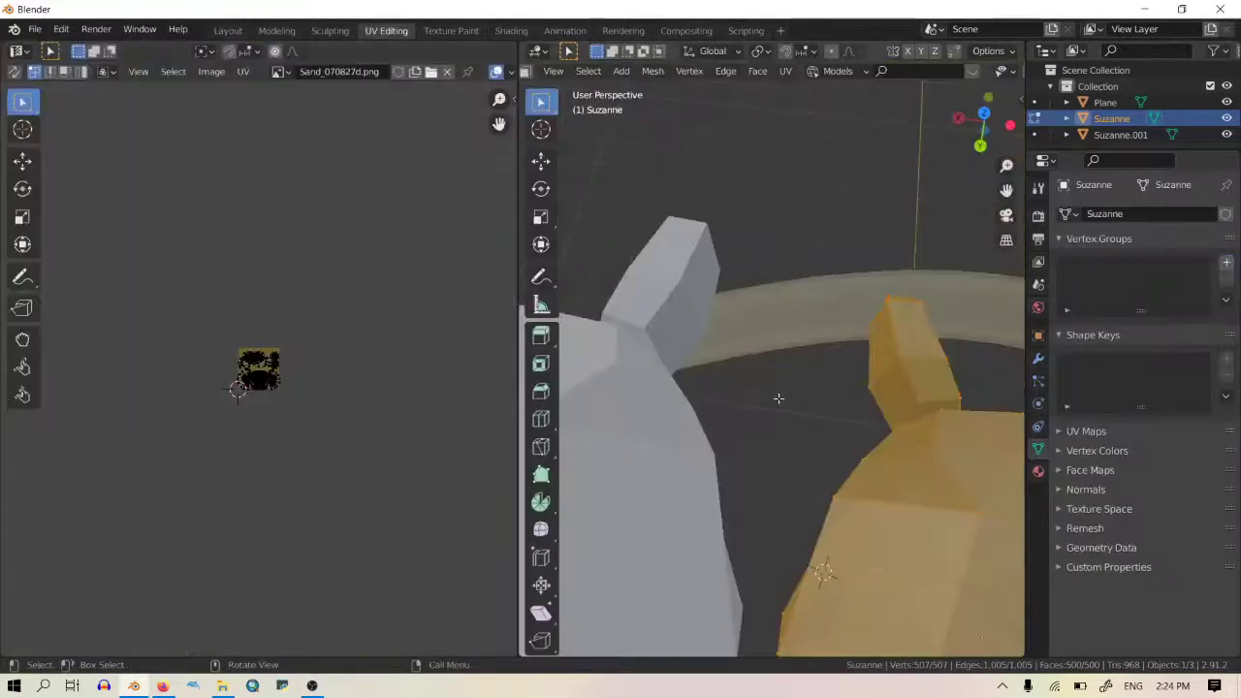
scroll(780, 400, down, 7)
middle_drag(780, 400, 758, 287)
scroll(619, 326, up, 4)
scroll(757, 287, down, 3)
scroll(764, 315, up, 5)
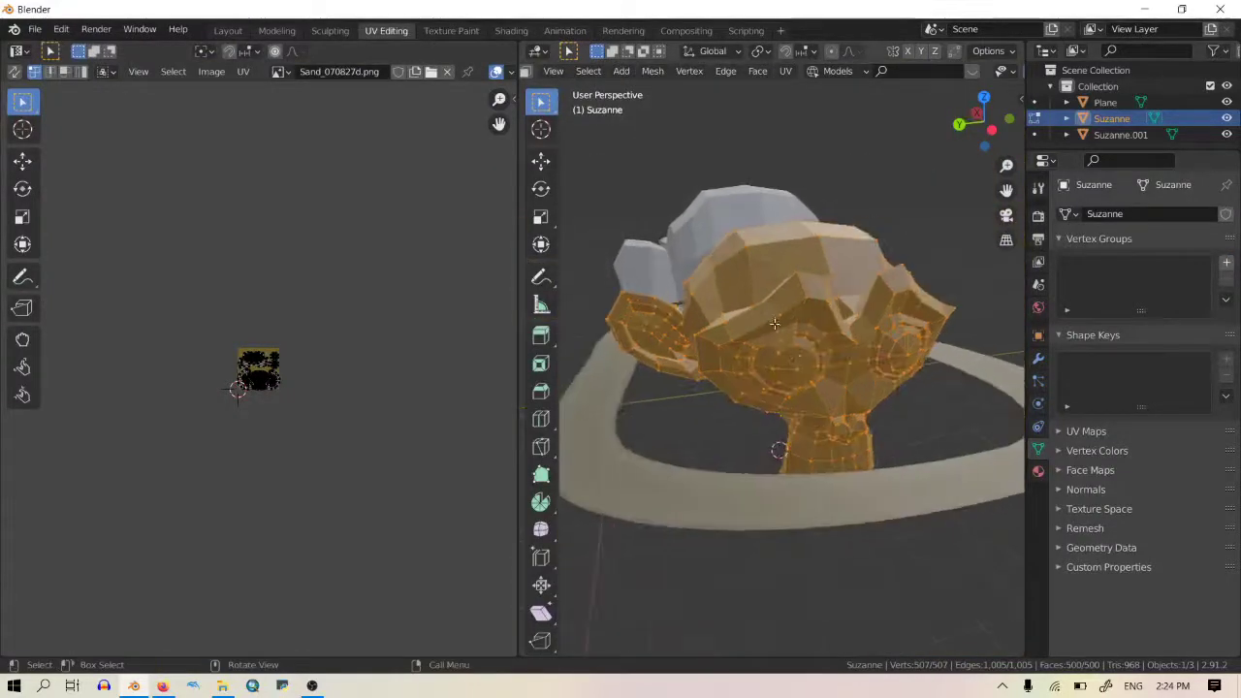
scroll(619, 67, up, 4)
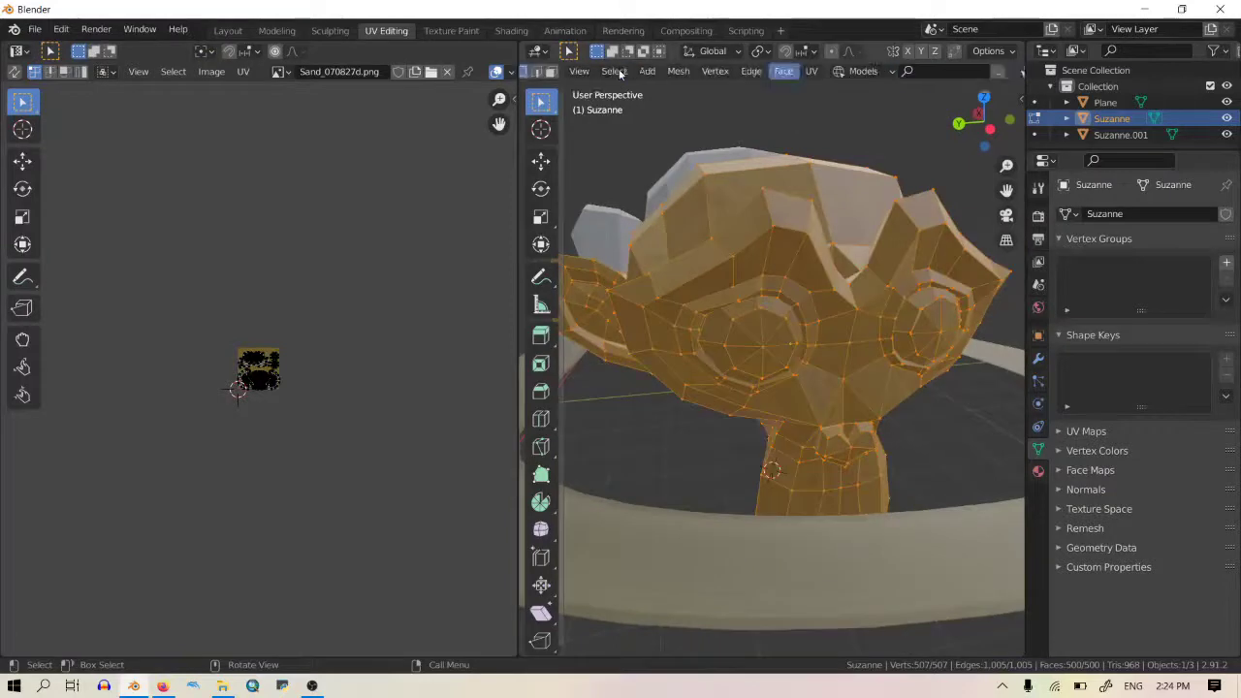
Step: Try a Cube Projection on the whole monkey head mesh and try scaling up all its UVs
click(592, 72)
click(592, 73)
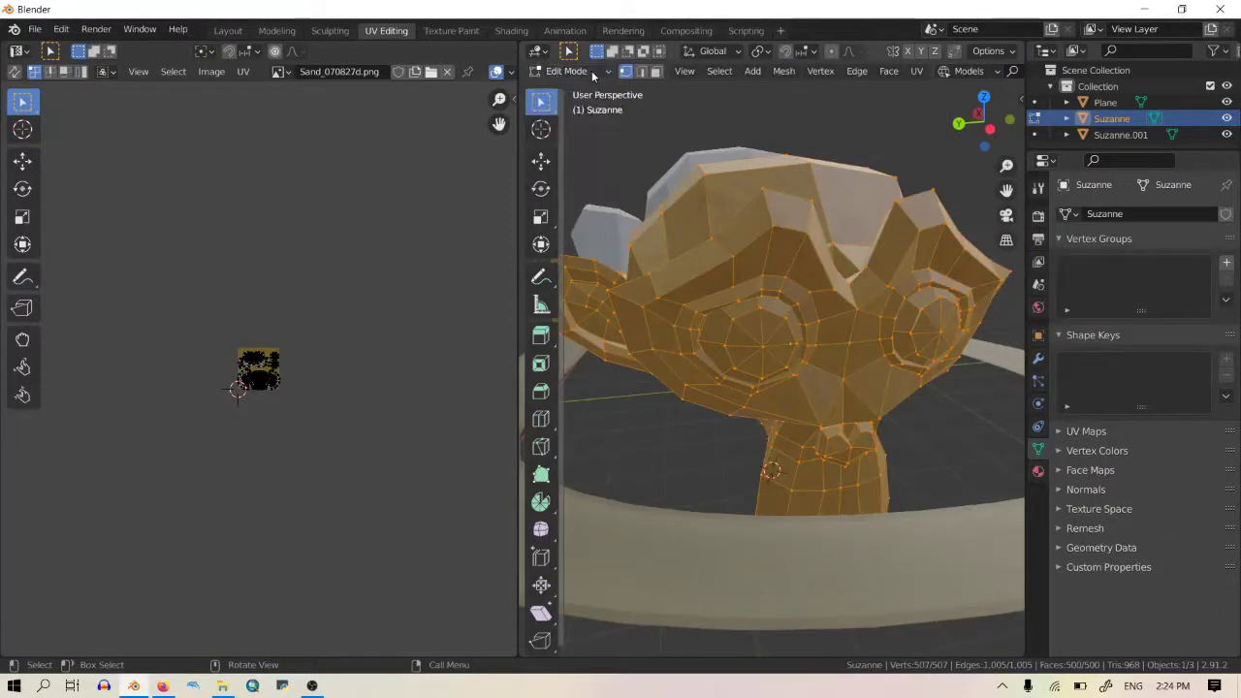
click(593, 73)
click(593, 73)
scroll(782, 307, down, 4)
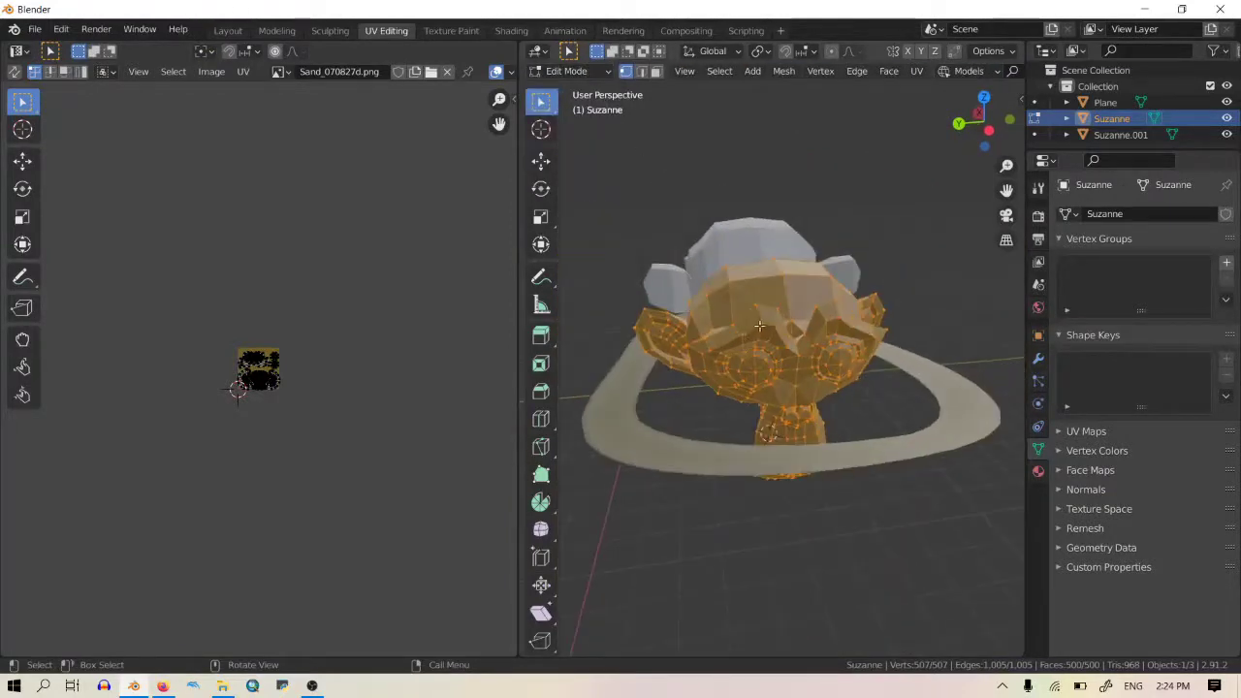
scroll(789, 314, up, 4)
key(u)
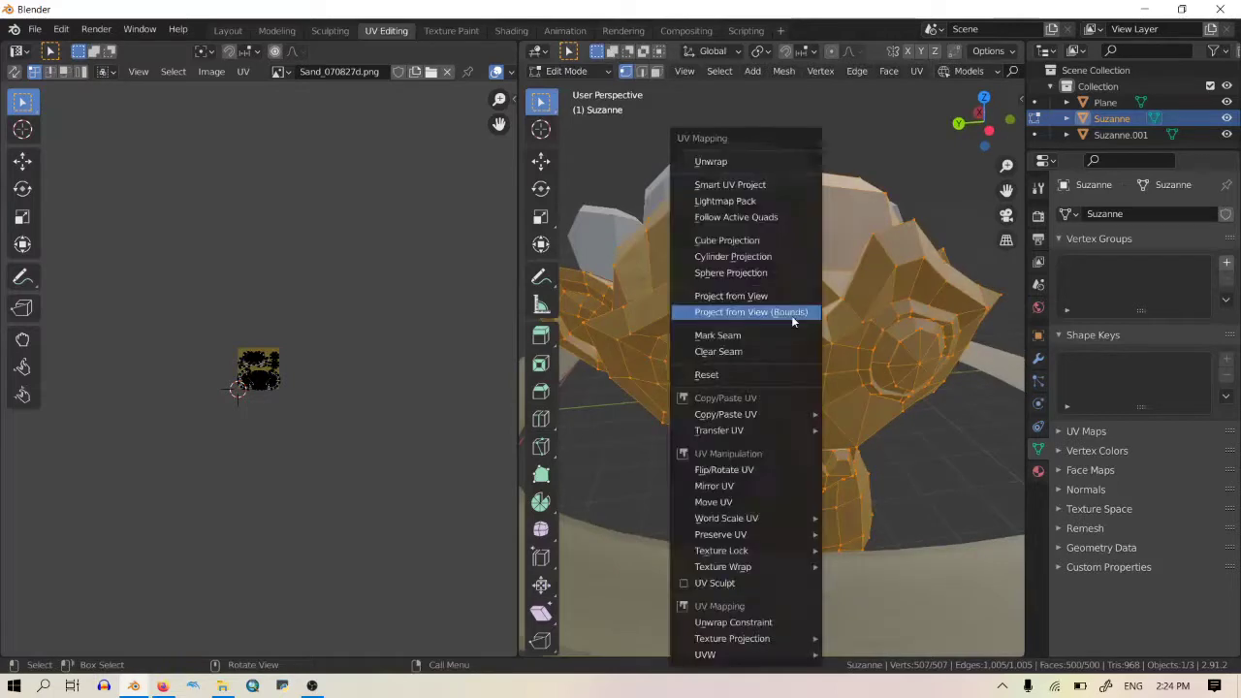
click(774, 239)
key(a)
key(s)
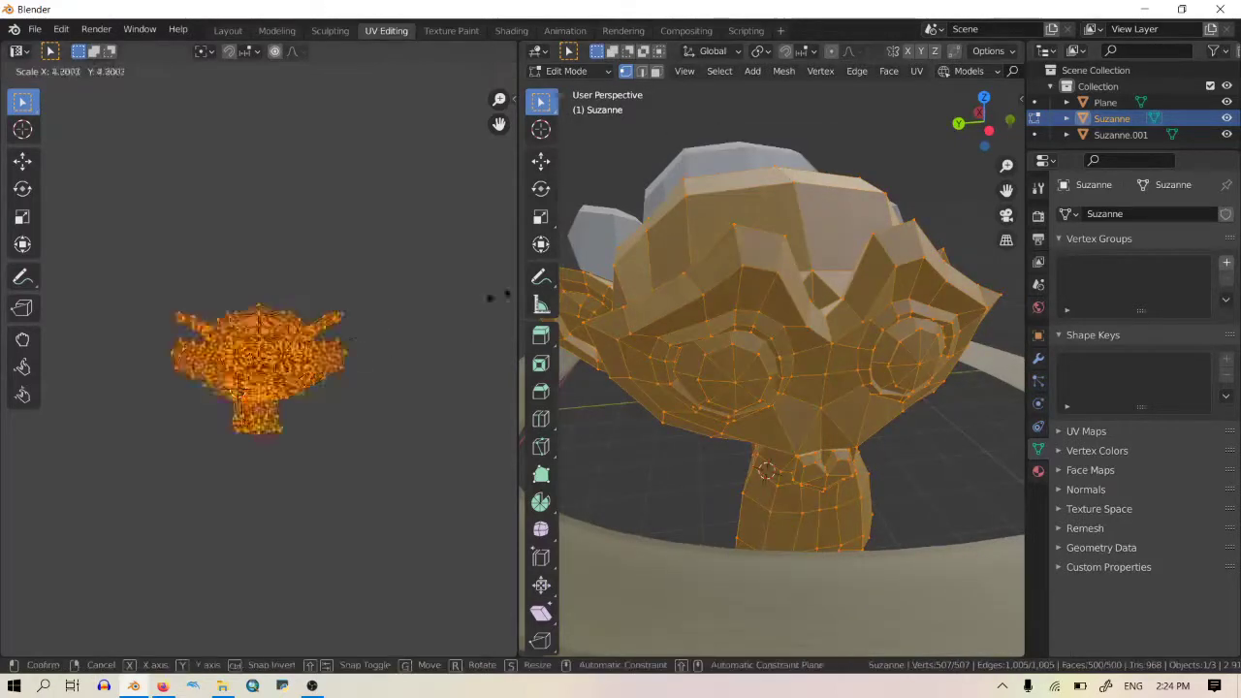
key(Escape)
Step: Try a Cylinder Projection and a Sphere Projection on the monkey head's UVs
key(u)
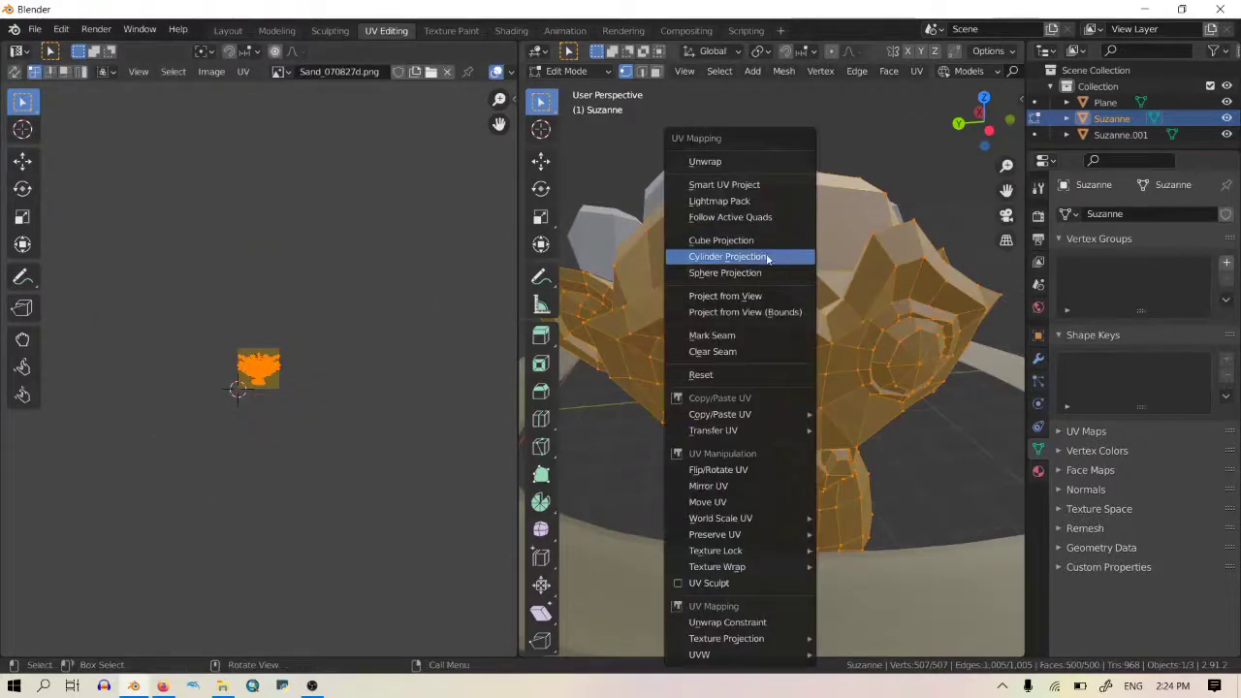
click(766, 257)
key(u)
click(738, 268)
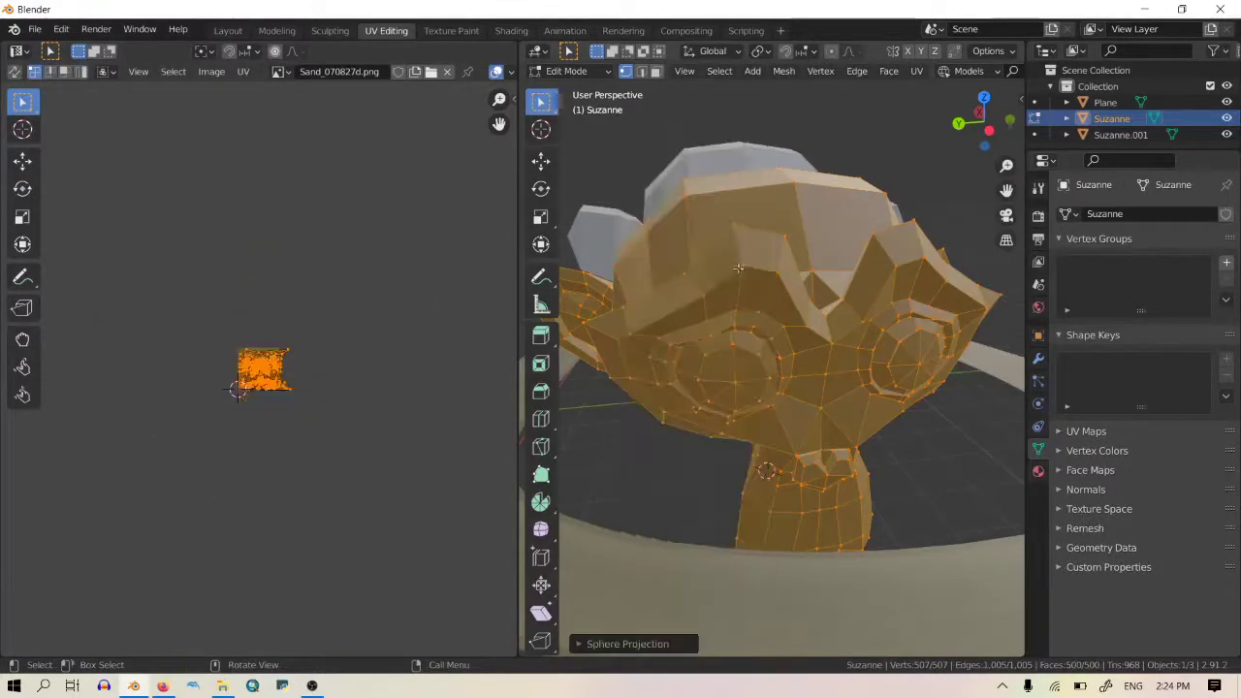
Step: Unwrap the whole monkey head with Smart UV Project at a 66° angle limit and 0.000 island margin
key(u)
click(706, 184)
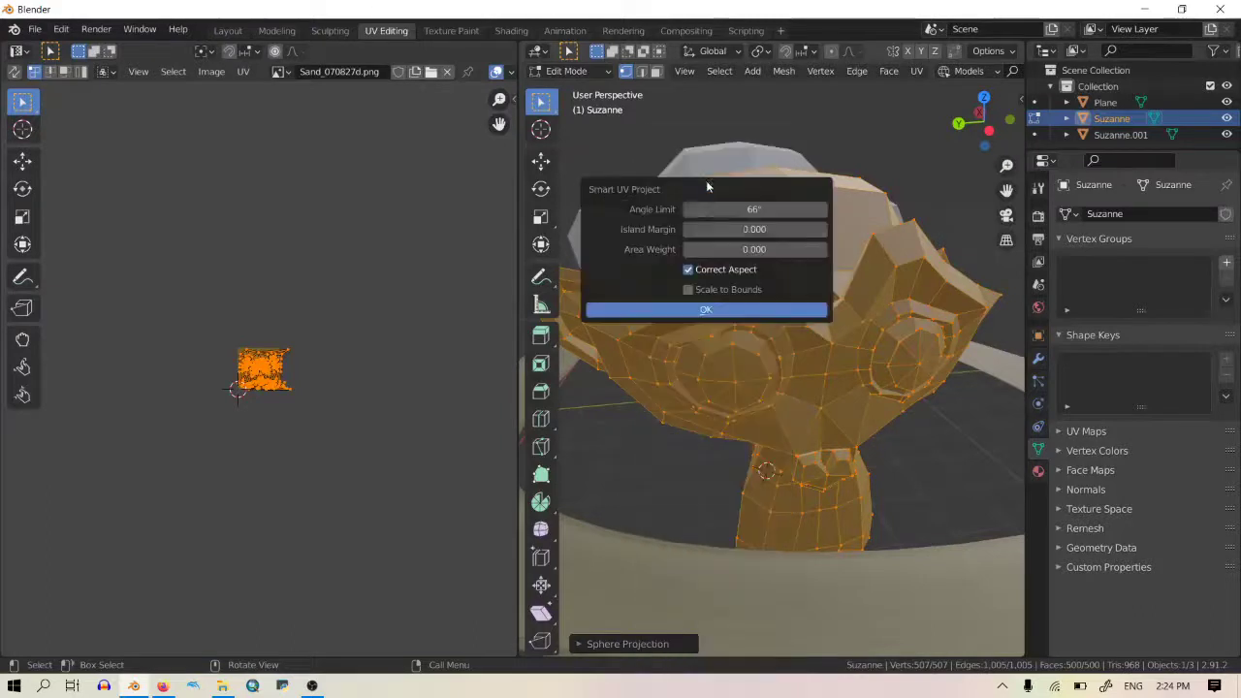
click(668, 310)
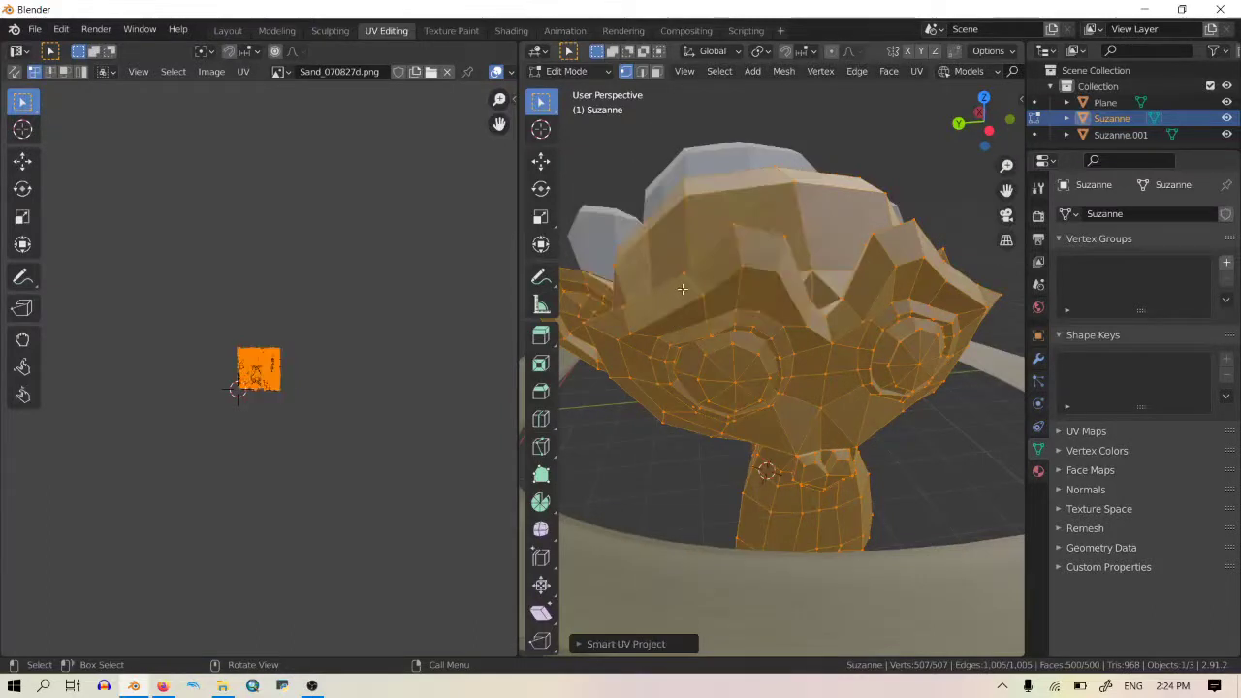
Step: Try Follow Active Quads on the whole monkey head mesh with the Length Average edge length mode
key(u)
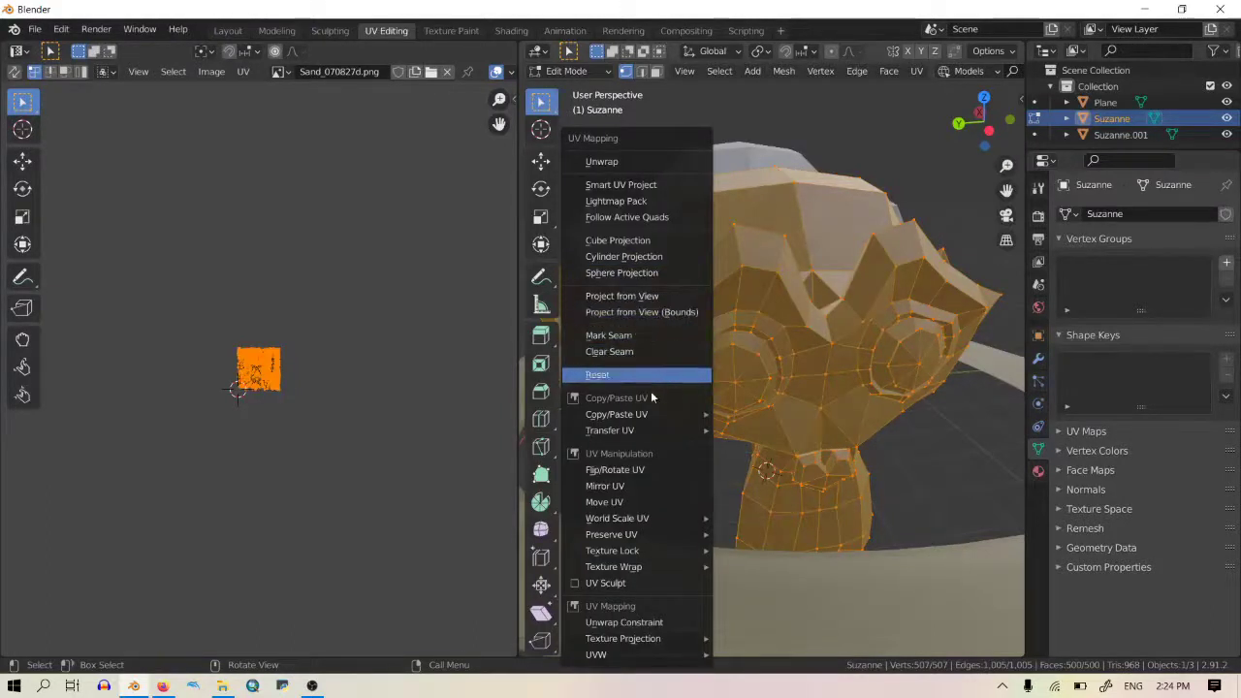
click(651, 219)
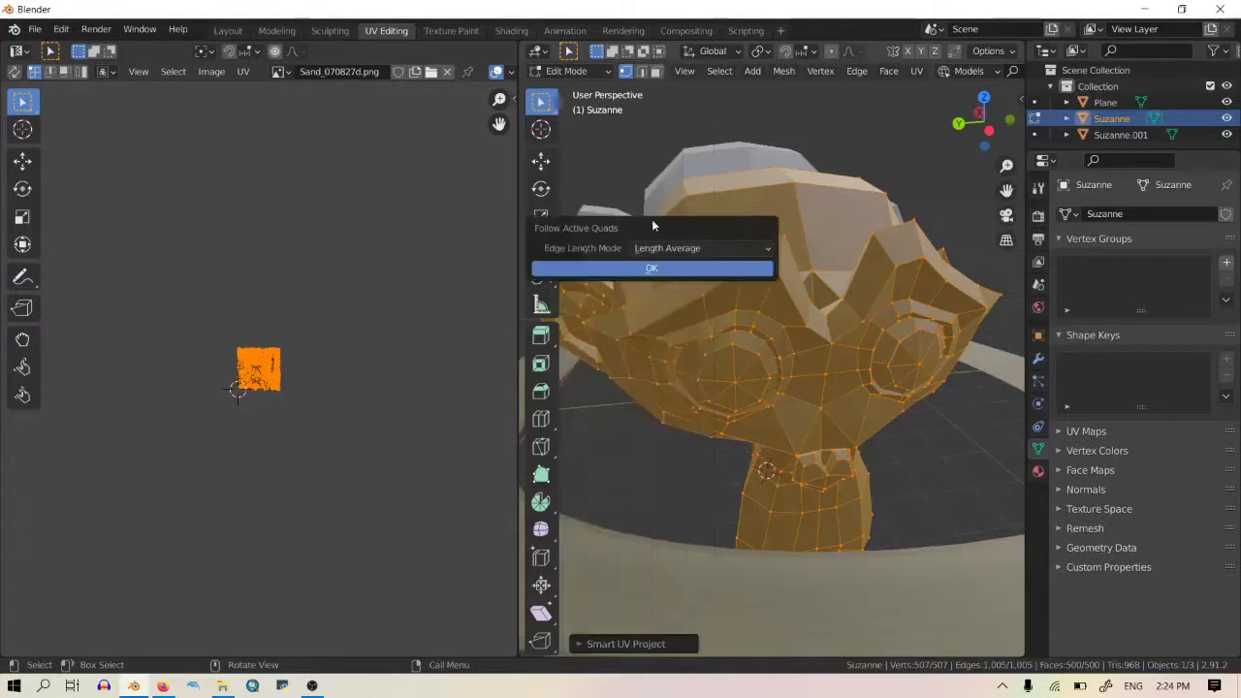
click(642, 269)
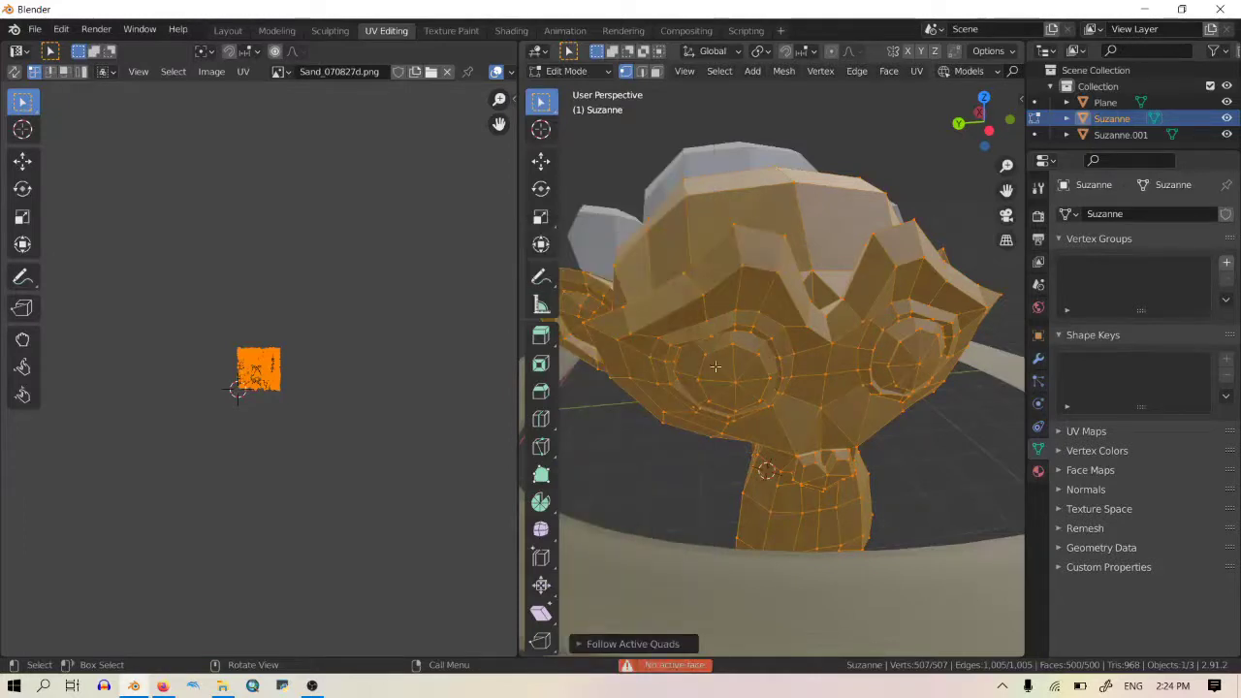
Step: Unwrap the whole monkey head mesh with the standard Unwrap operation
key(u)
click(656, 163)
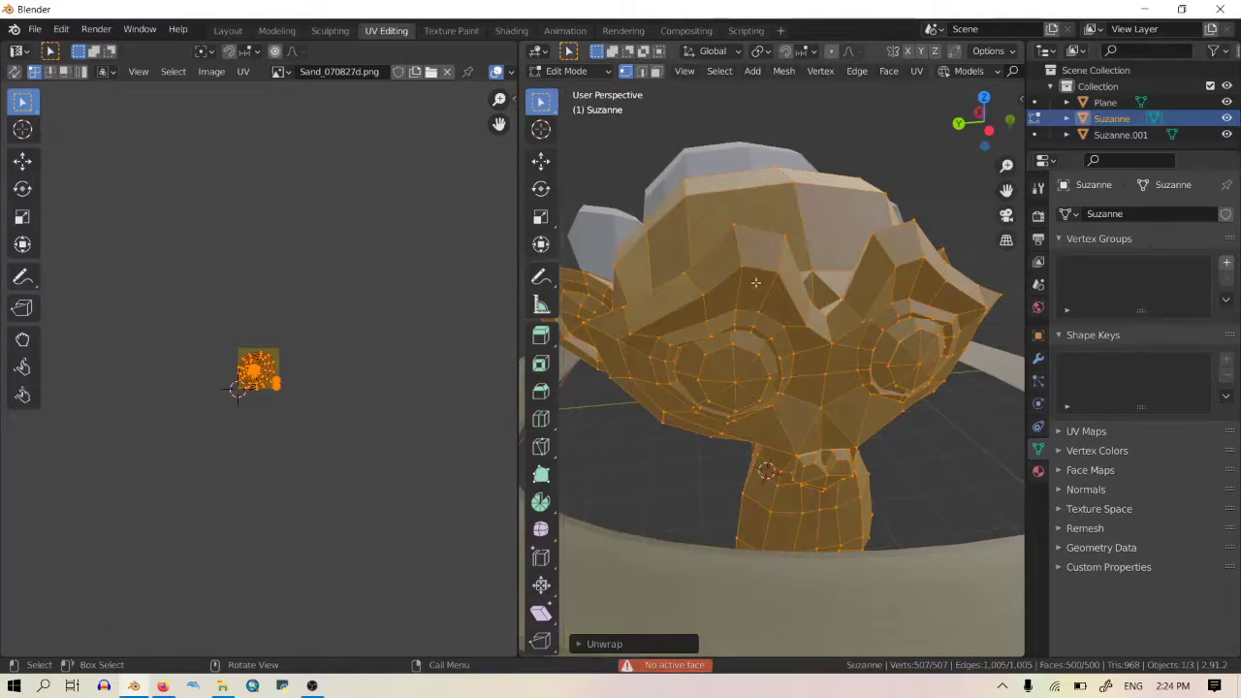
scroll(766, 275, up, 5)
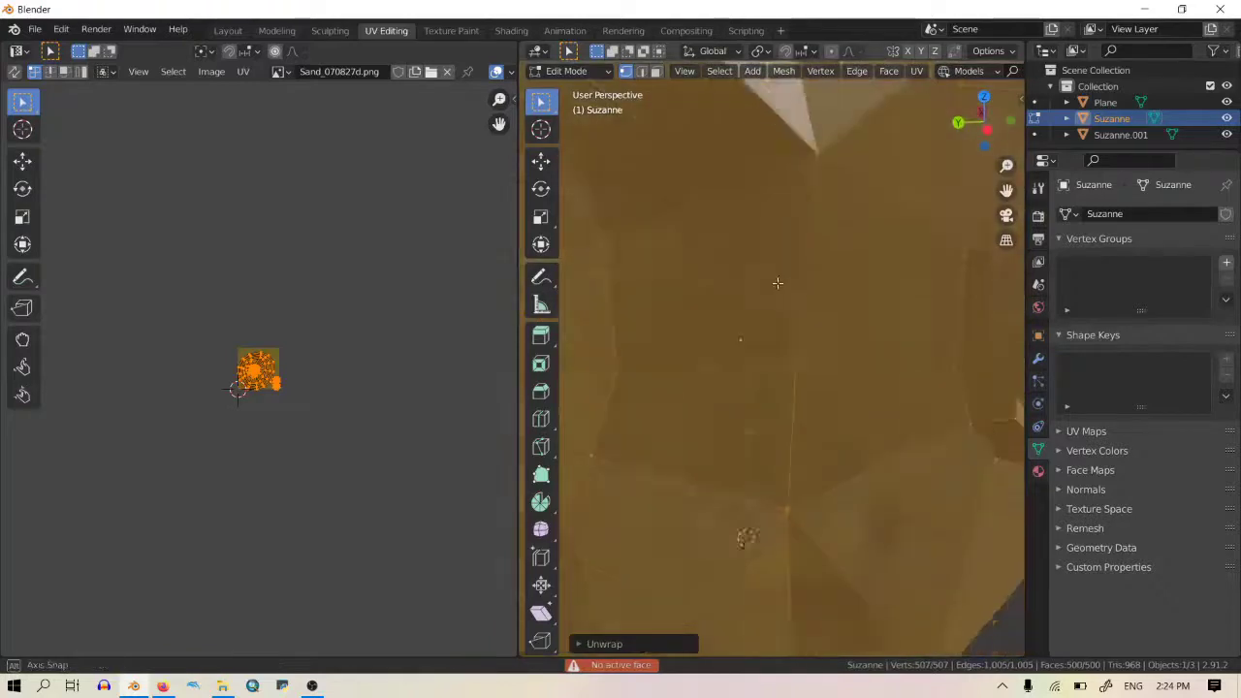
scroll(776, 286, down, 4)
scroll(780, 295, down, 3)
mouse_move(780, 296)
middle_down()
mouse_move(781, 332)
mouse_move(782, 308)
middle_up()
scroll(783, 329, down, 4)
scroll(784, 316, up, 2)
scroll(784, 312, up, 2)
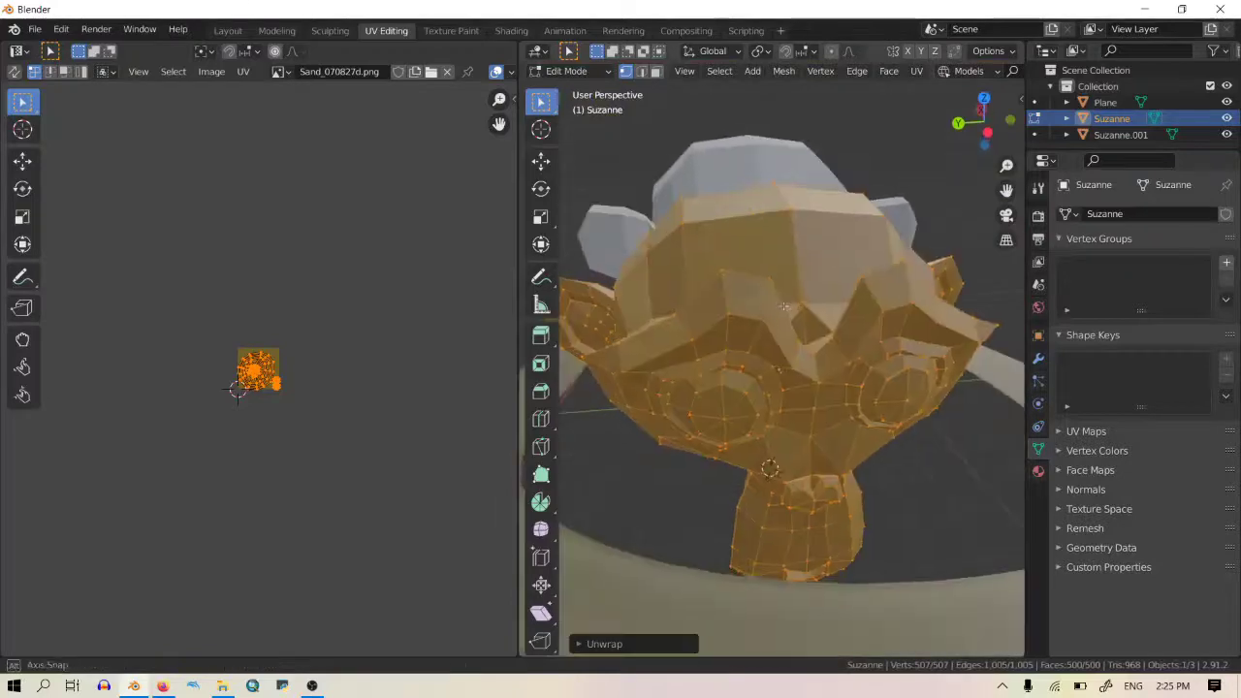
scroll(324, 336, up, 9)
Step: Try rotating all of the monkey head's unwrapped UVs, and return to Object Mode
key(r)
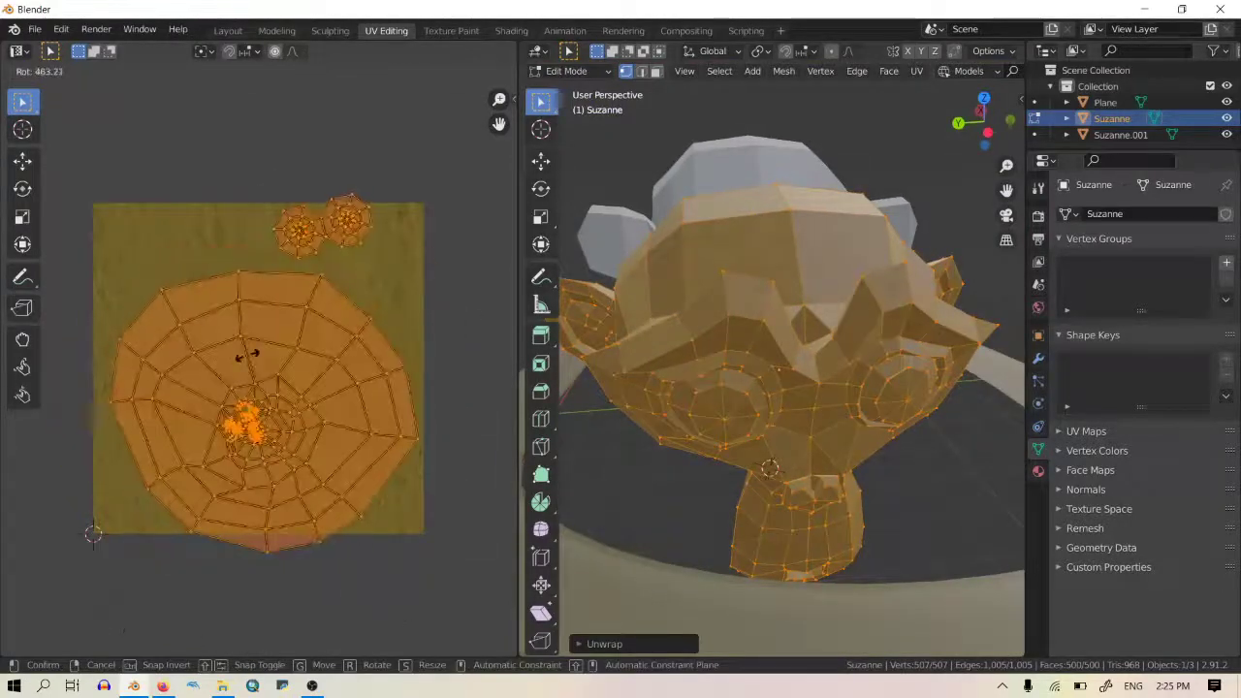
right_click(33, 582)
scroll(737, 415, down, 3)
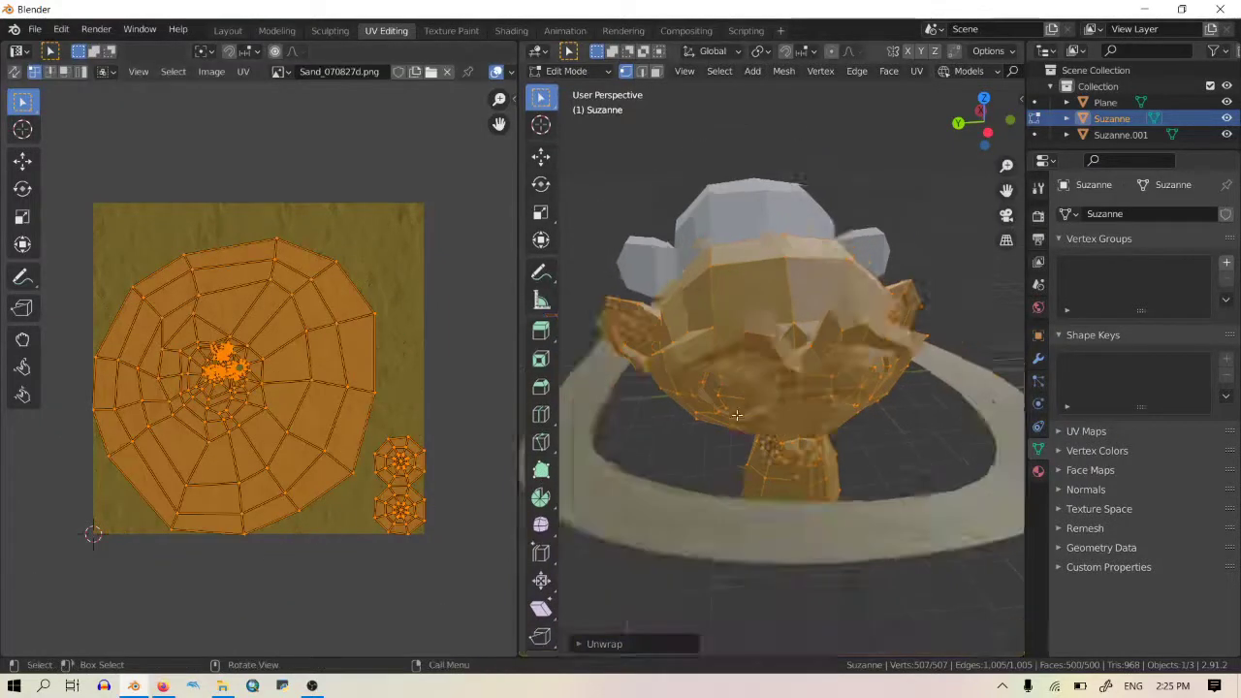
middle_drag(737, 415, 745, 271)
key(Tab)
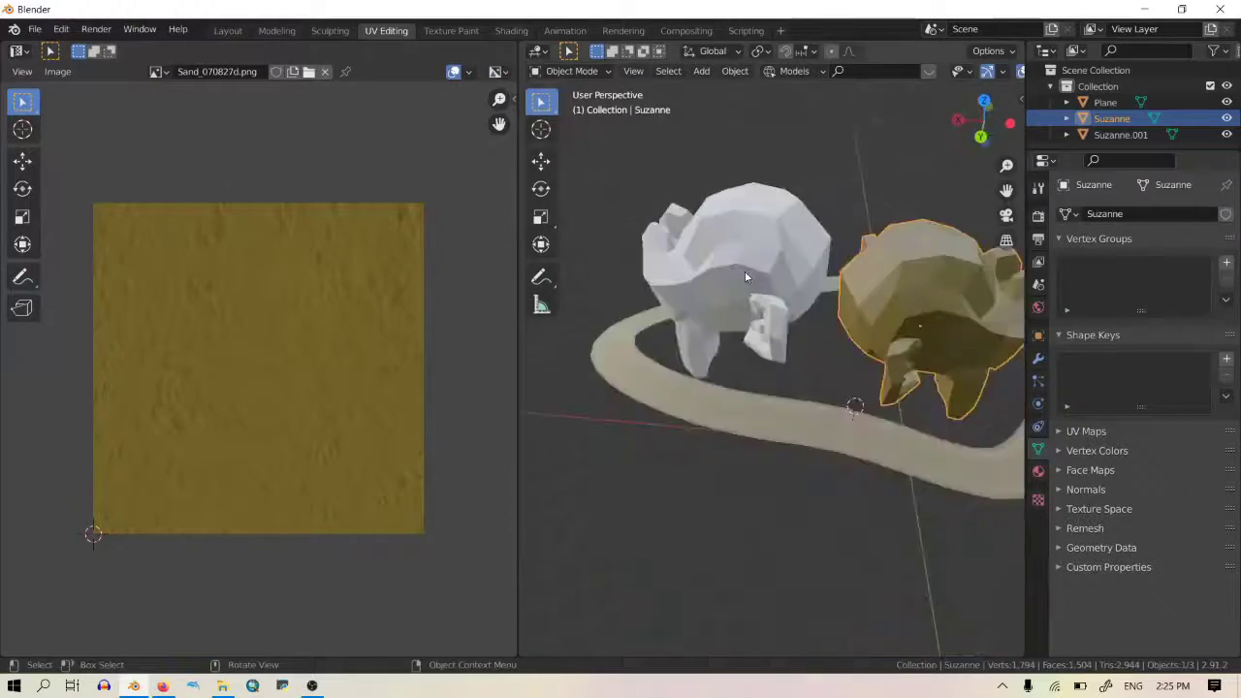
Step: Assign the existing Material.002 to the untextured second monkey head and deselect it
click(746, 274)
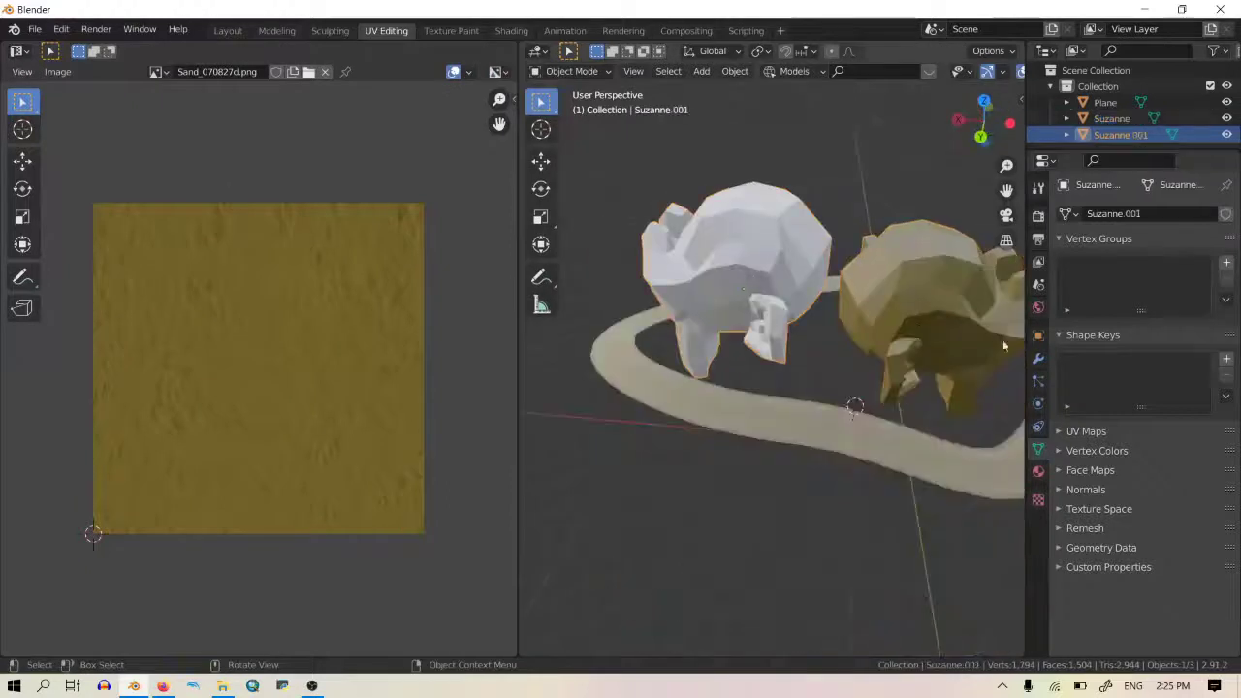
click(1038, 473)
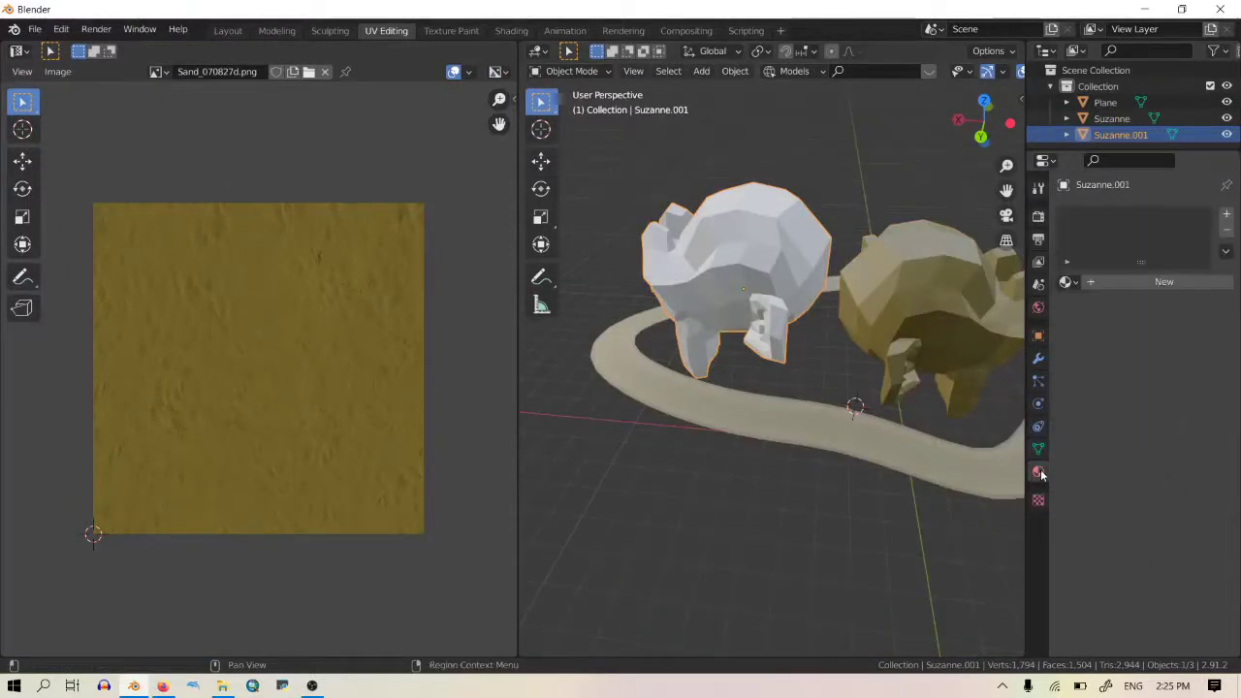
click(1076, 283)
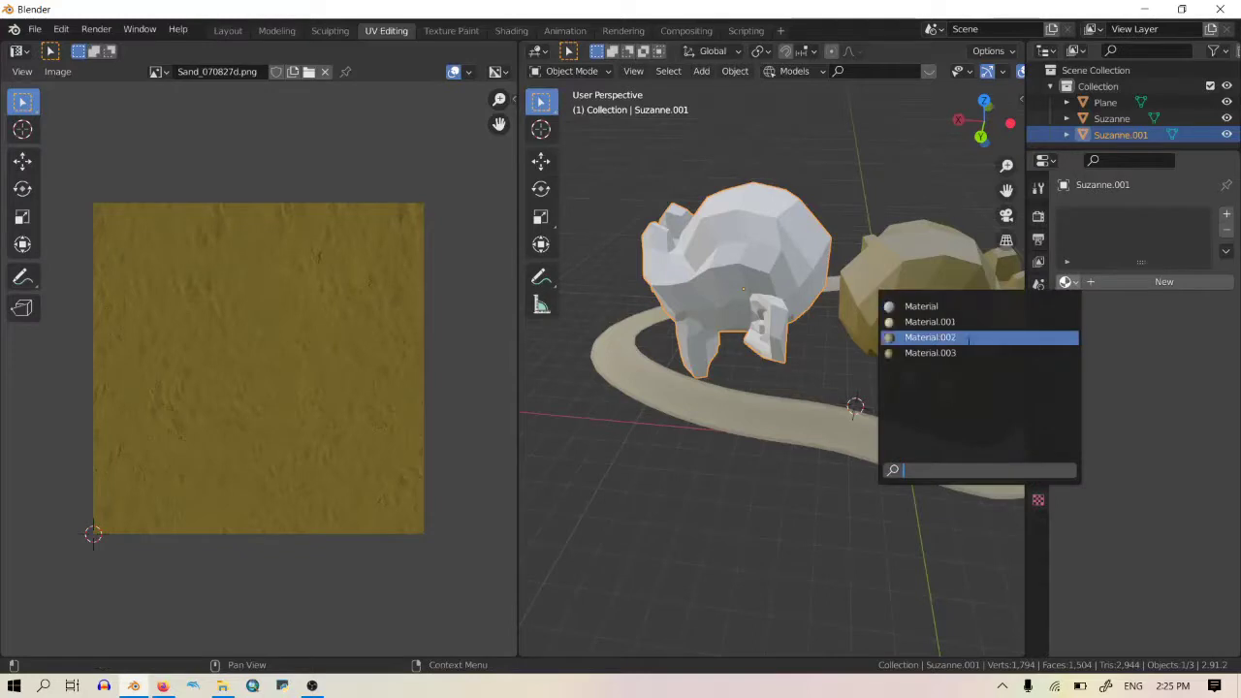
click(911, 335)
scroll(839, 302, up, 4)
middle_drag(838, 294, 884, 312)
scroll(853, 341, down, 5)
scroll(603, 252, down, 1)
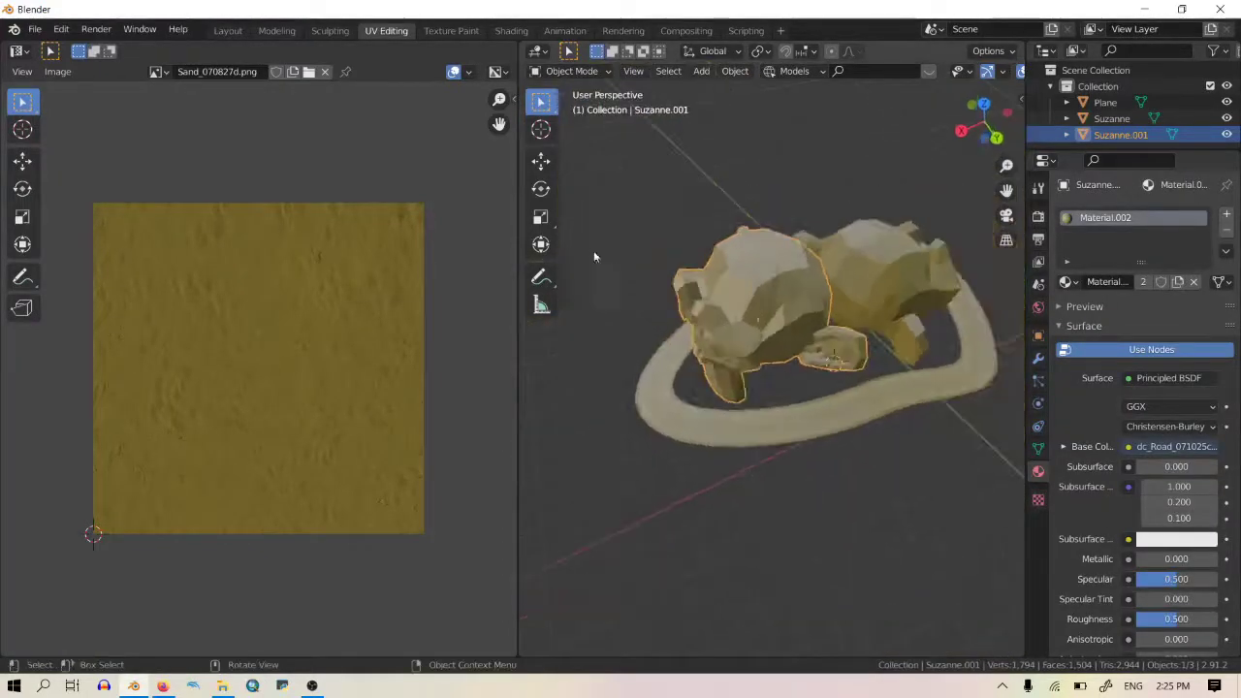
scroll(609, 253, up, 1)
click(624, 255)
Step: Examine the two sand-textured monkey heads and the track from several angles and distances
scroll(830, 380, up, 3)
middle_drag(830, 380, 764, 446)
scroll(820, 342, down, 3)
scroll(818, 415, down, 3)
scroll(781, 400, up, 3)
scroll(789, 360, up, 3)
scroll(794, 401, down, 4)
scroll(797, 414, up, 4)
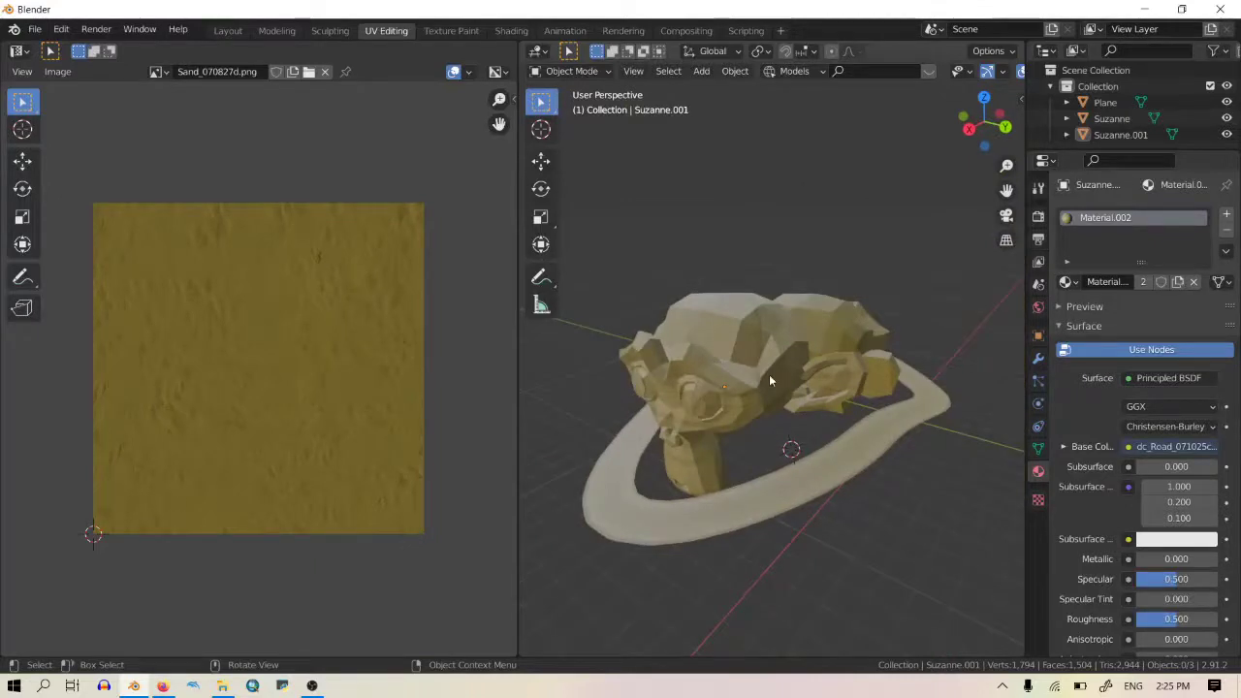
scroll(769, 374, up, 5)
scroll(813, 331, down, 5)
middle_drag(812, 331, 782, 312)
scroll(809, 313, up, 3)
scroll(805, 309, down, 5)
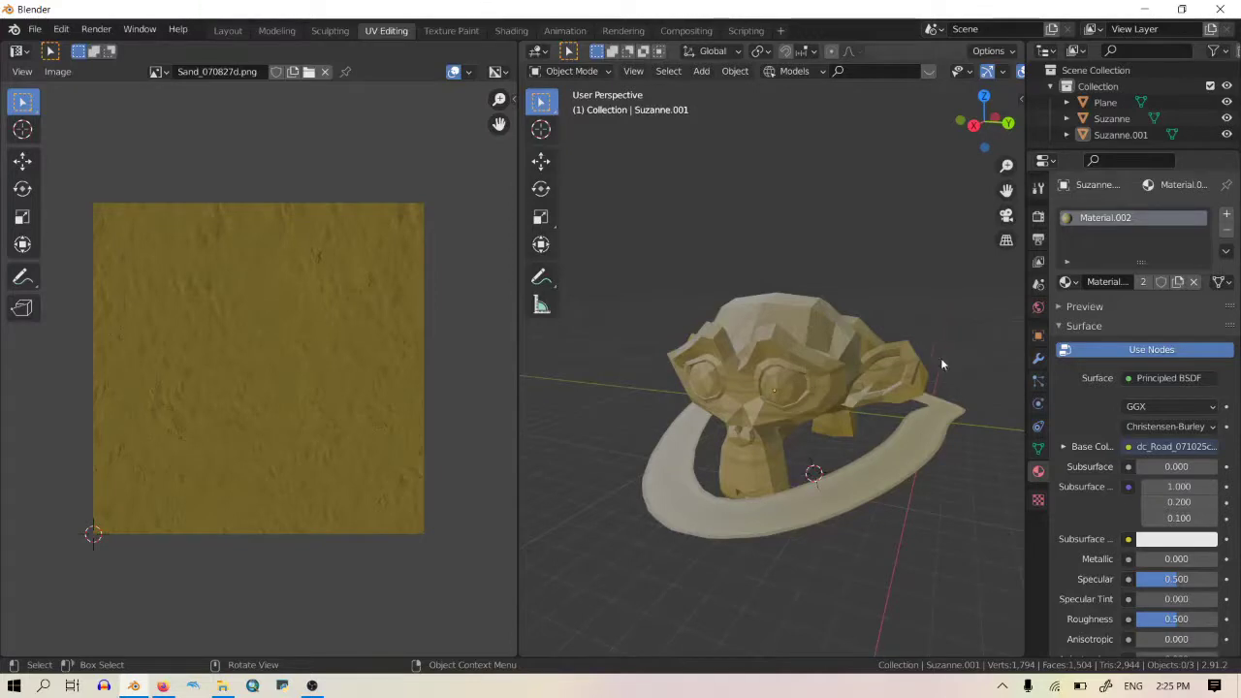
middle_drag(941, 359, 842, 415)
scroll(938, 442, up, 3)
scroll(901, 432, down, 5)
scroll(756, 431, up, 5)
scroll(790, 470, down, 4)
scroll(802, 503, up, 4)
scroll(815, 495, up, 3)
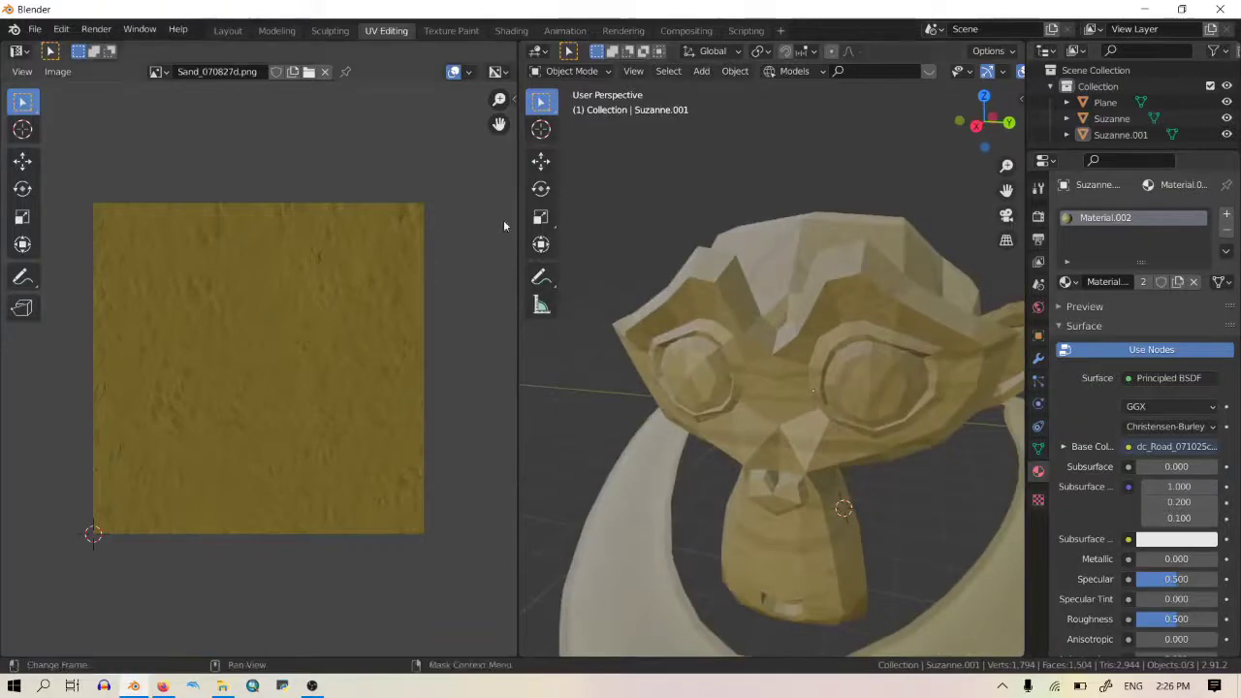
Step: Switch to the Layout workspace and turn on the Face Orientation overlay in the viewport
click(227, 30)
middle_drag(554, 451, 576, 435)
scroll(575, 413, up, 2)
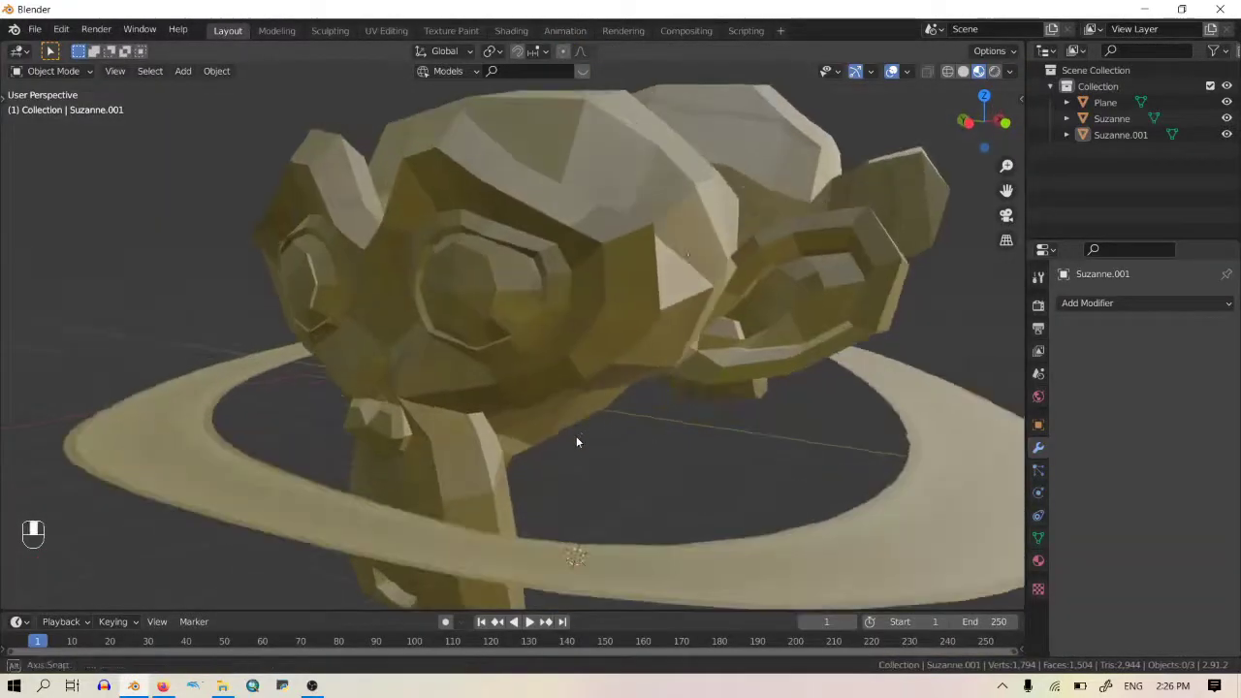
middle_drag(665, 393, 663, 400)
scroll(665, 387, down, 4)
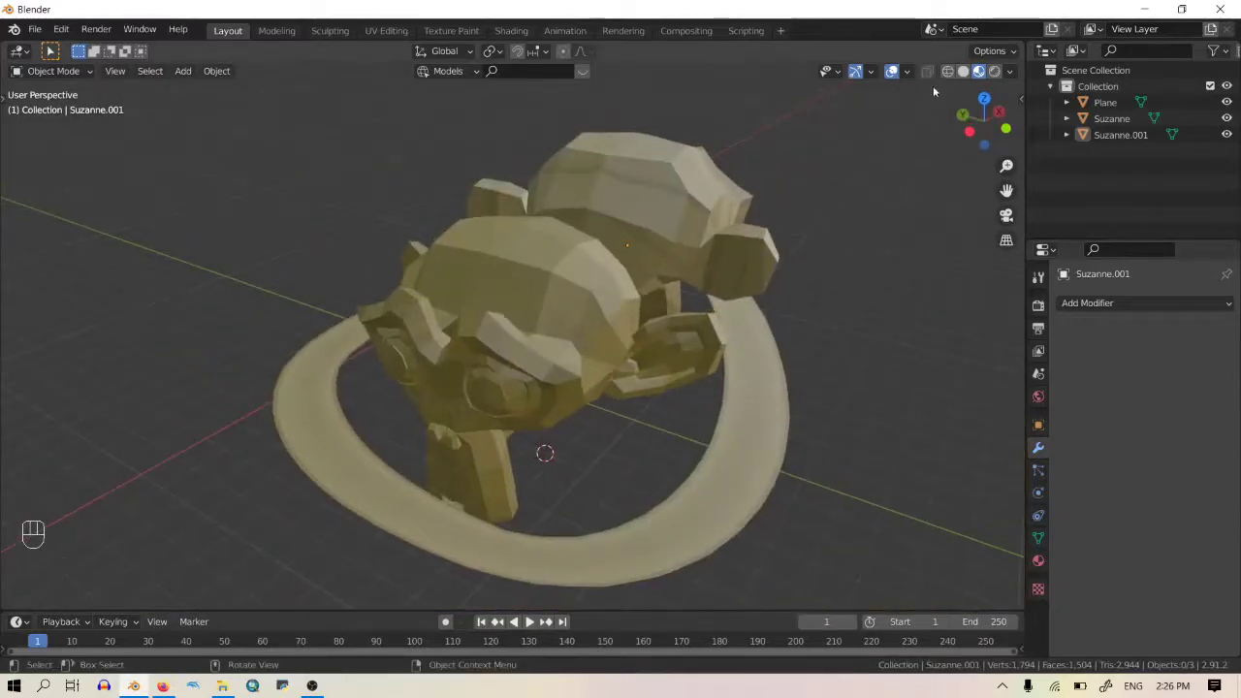
click(899, 75)
click(898, 72)
click(907, 73)
click(814, 377)
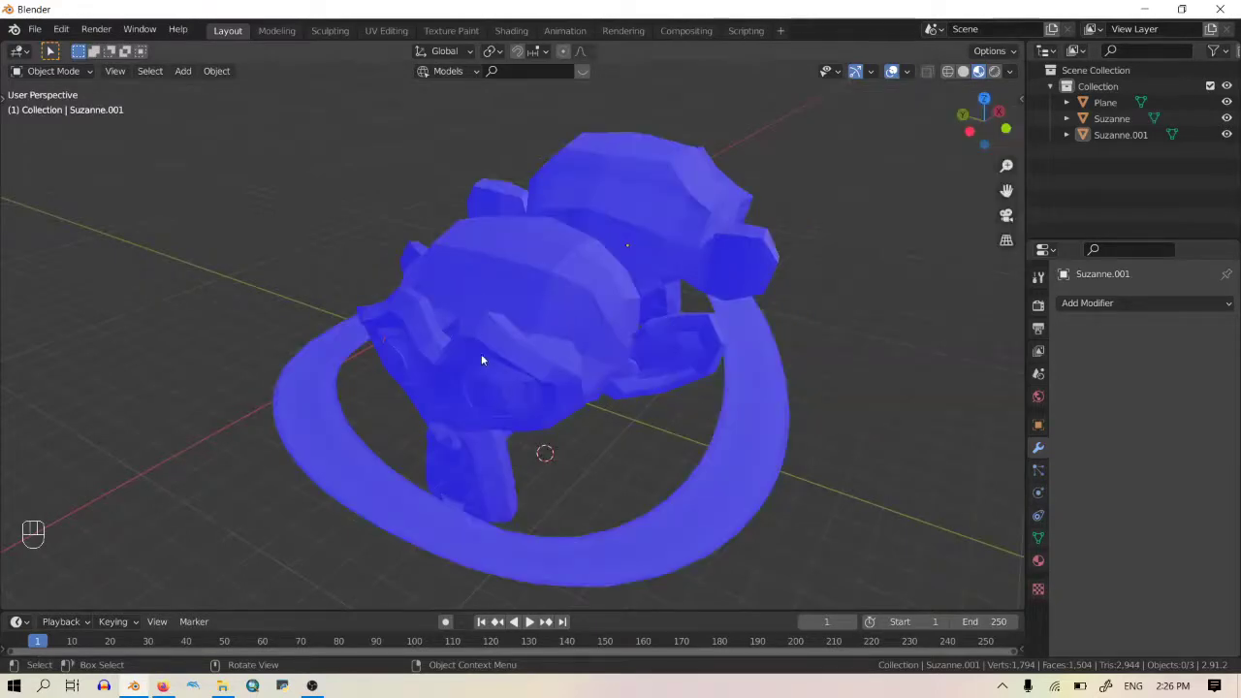
Step: Check the face orientation from below and flip the normals of the whole front monkey head
middle_drag(482, 355, 512, 251)
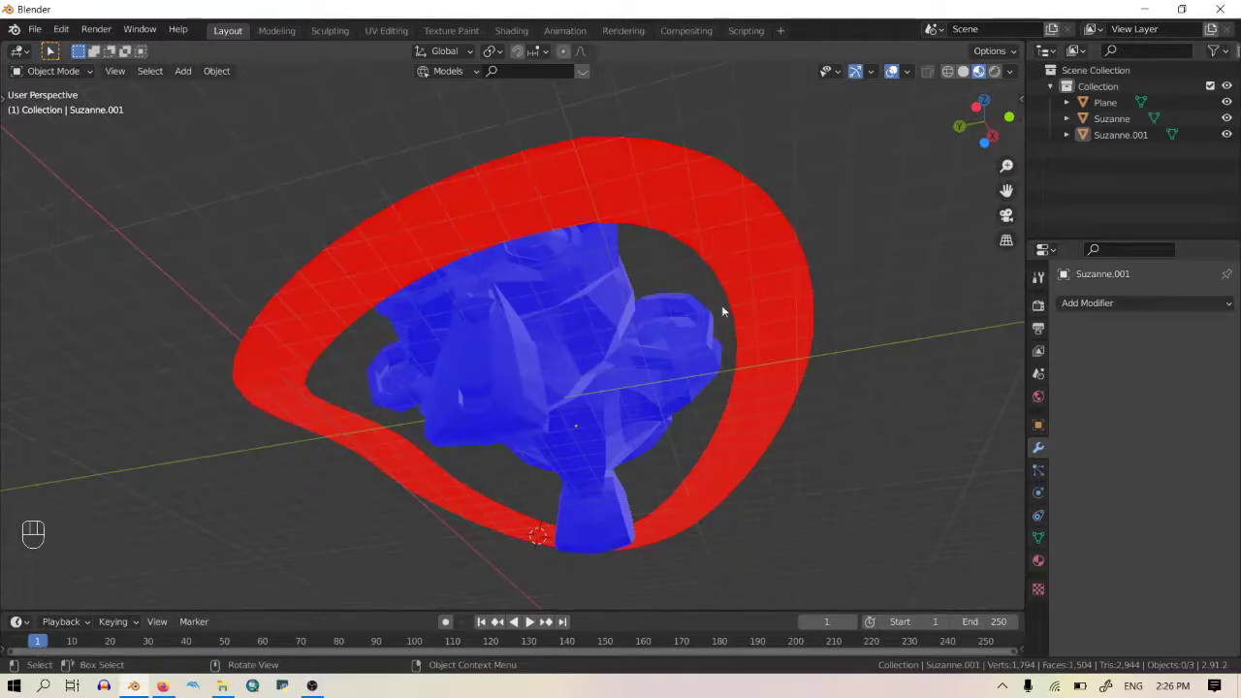
middle_drag(722, 312, 620, 329)
scroll(624, 396, up, 3)
click(653, 326)
key(alt+n)
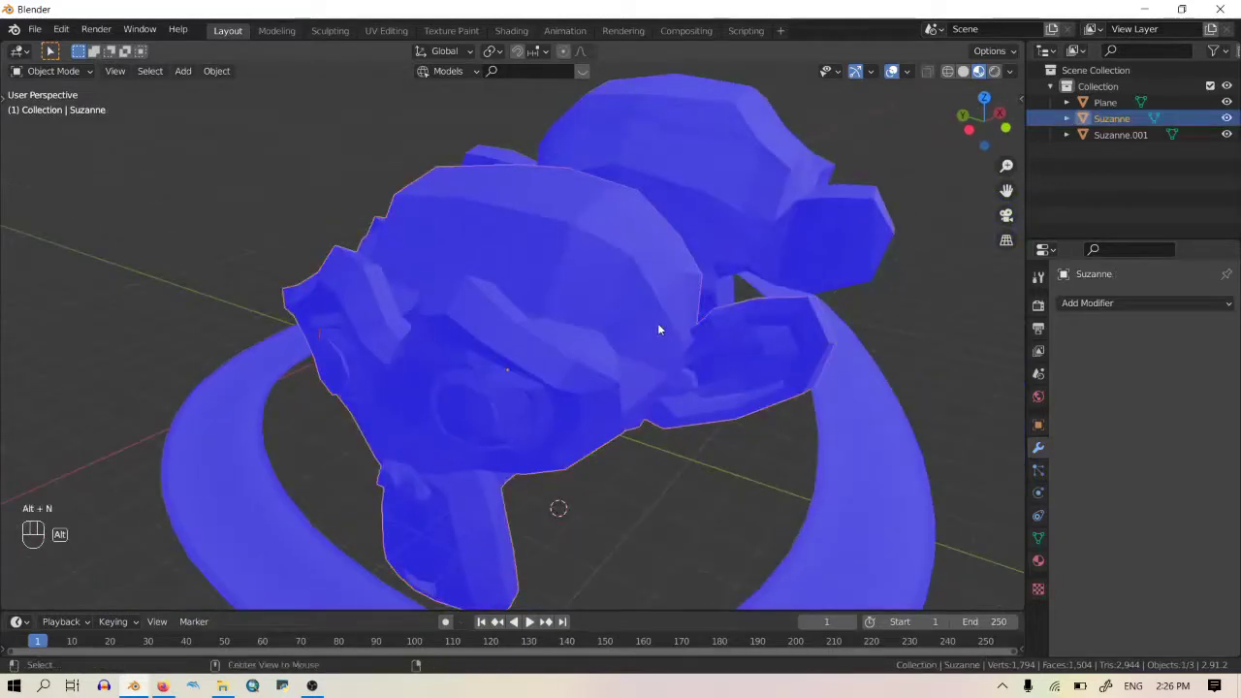
key(Tab)
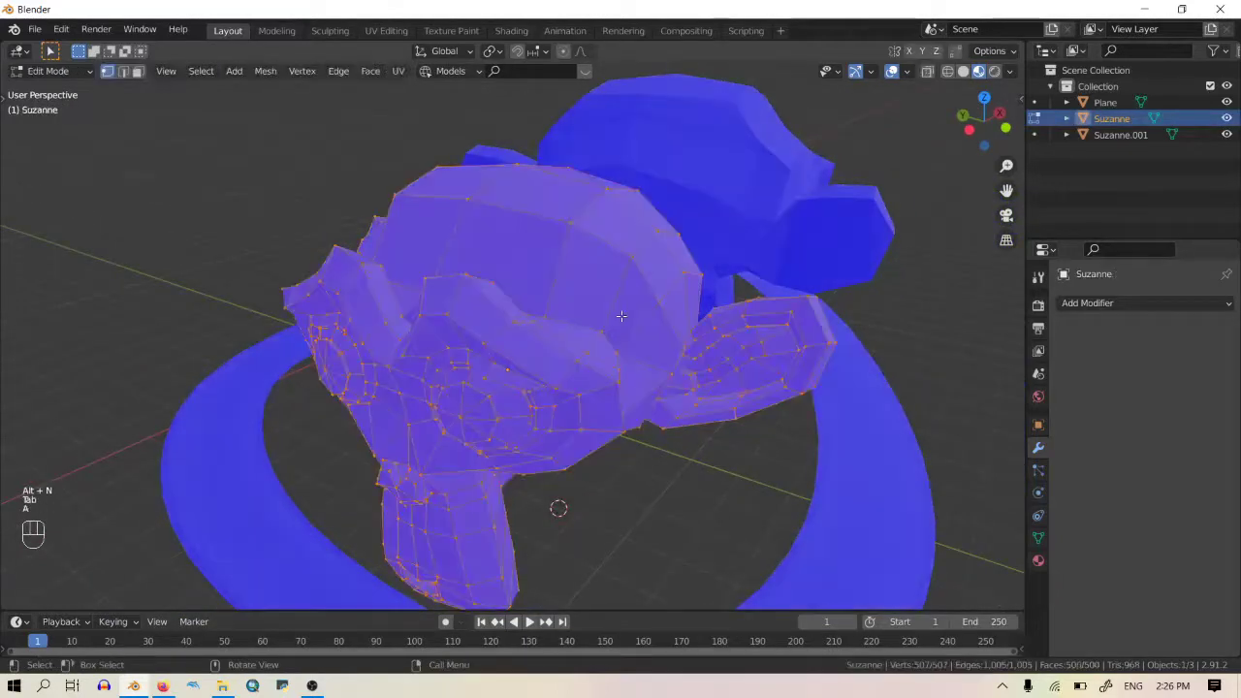
key(alt+n)
click(611, 317)
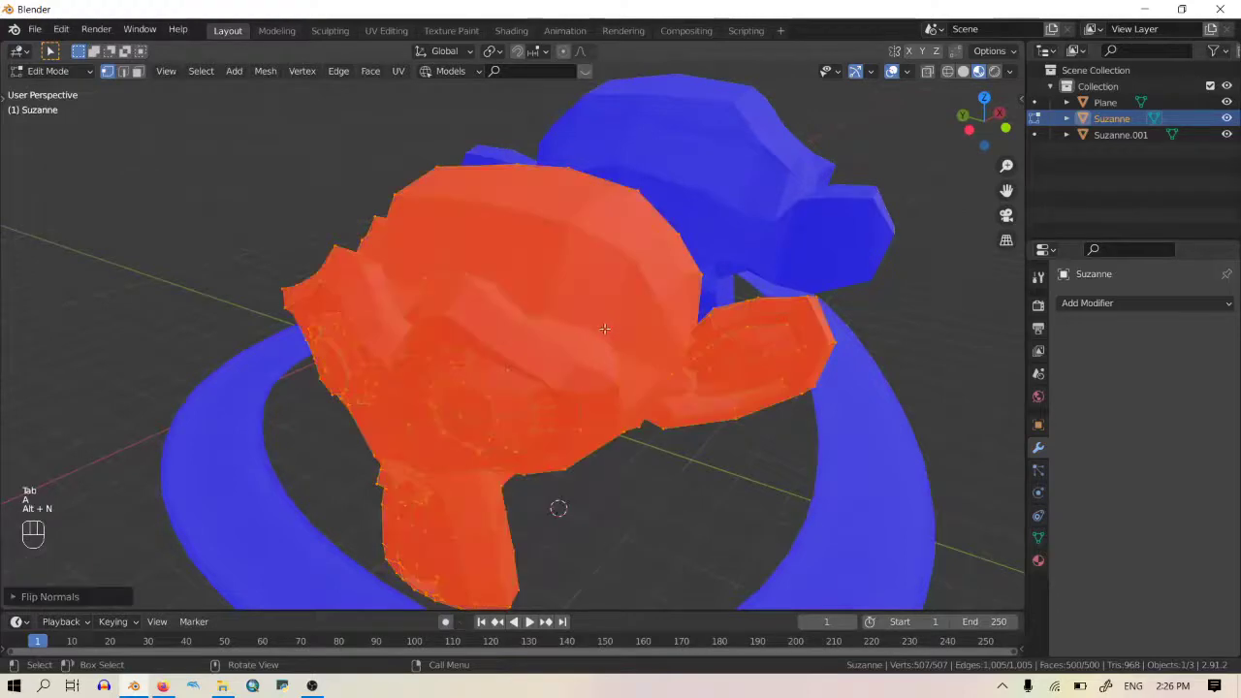
Step: Flip all of the front monkey head's normals back, return to Object Mode and deselect it
middle_drag(554, 507, 536, 269)
middle_drag(563, 520, 534, 459)
key(alt+n)
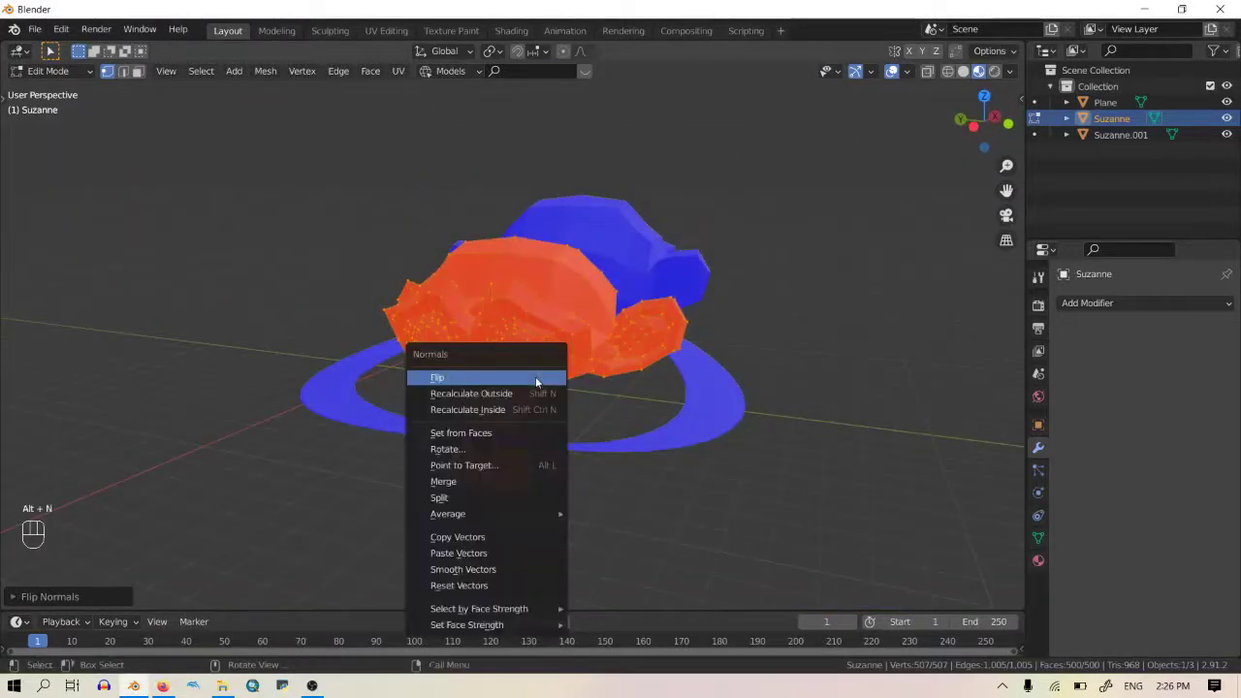
key(Escape)
key(Tab)
key(Tab)
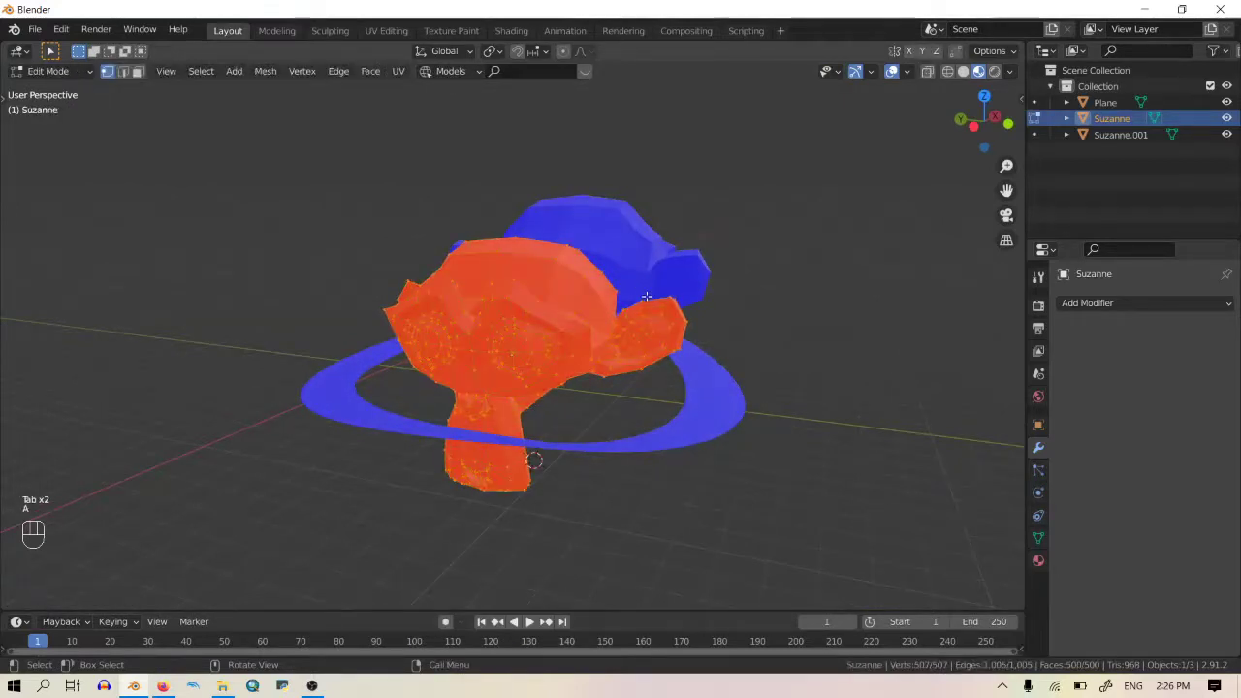
key(alt+n)
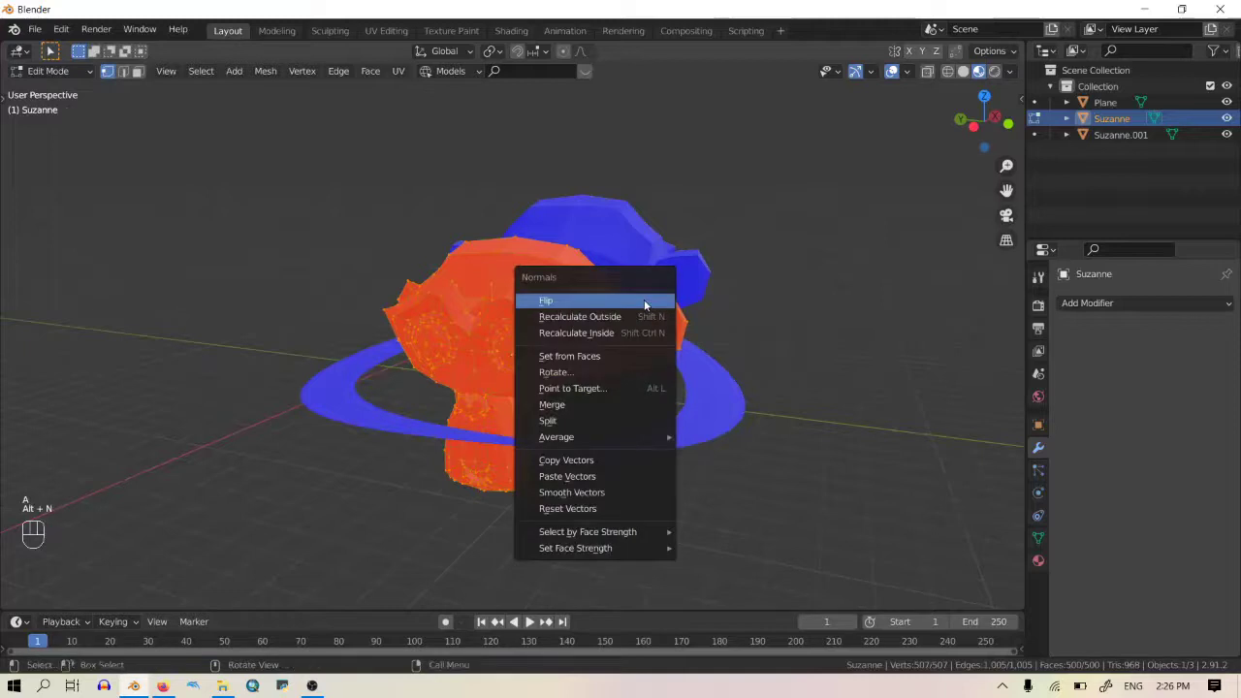
click(639, 302)
key(Tab)
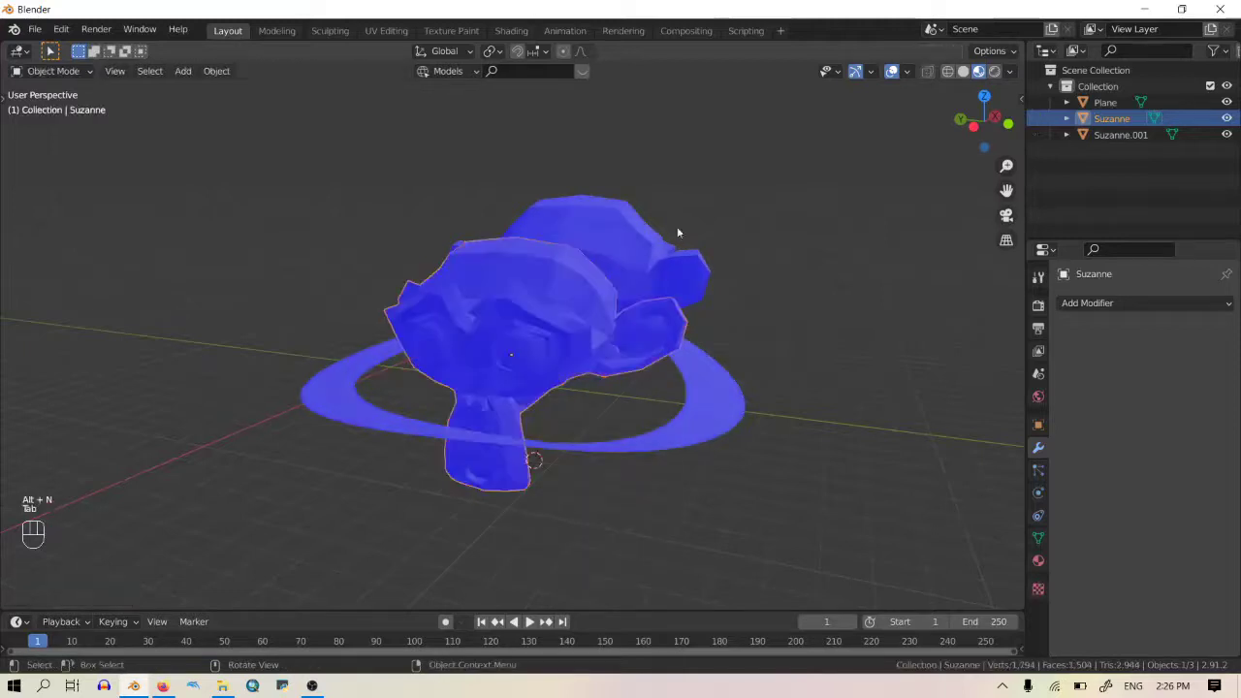
click(700, 190)
Step: Try Recalculate Inside on the normals of the whole front monkey head
middle_drag(700, 190, 618, 264)
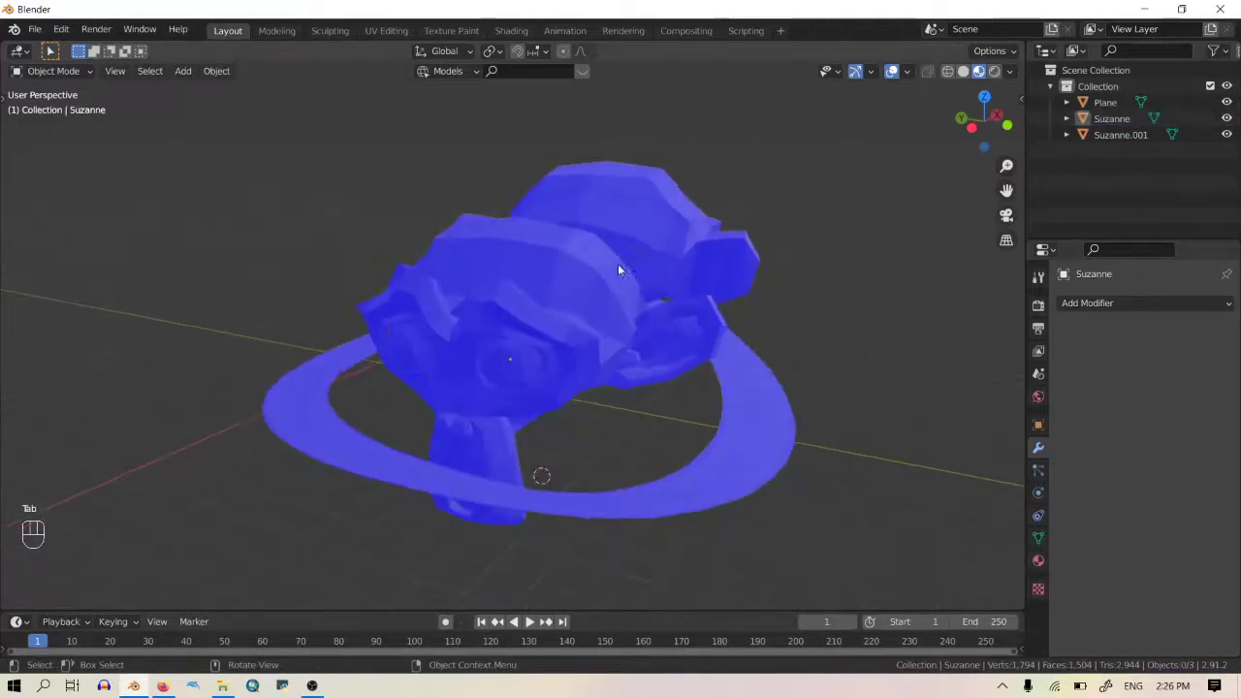
key(Tab)
key(alt+n)
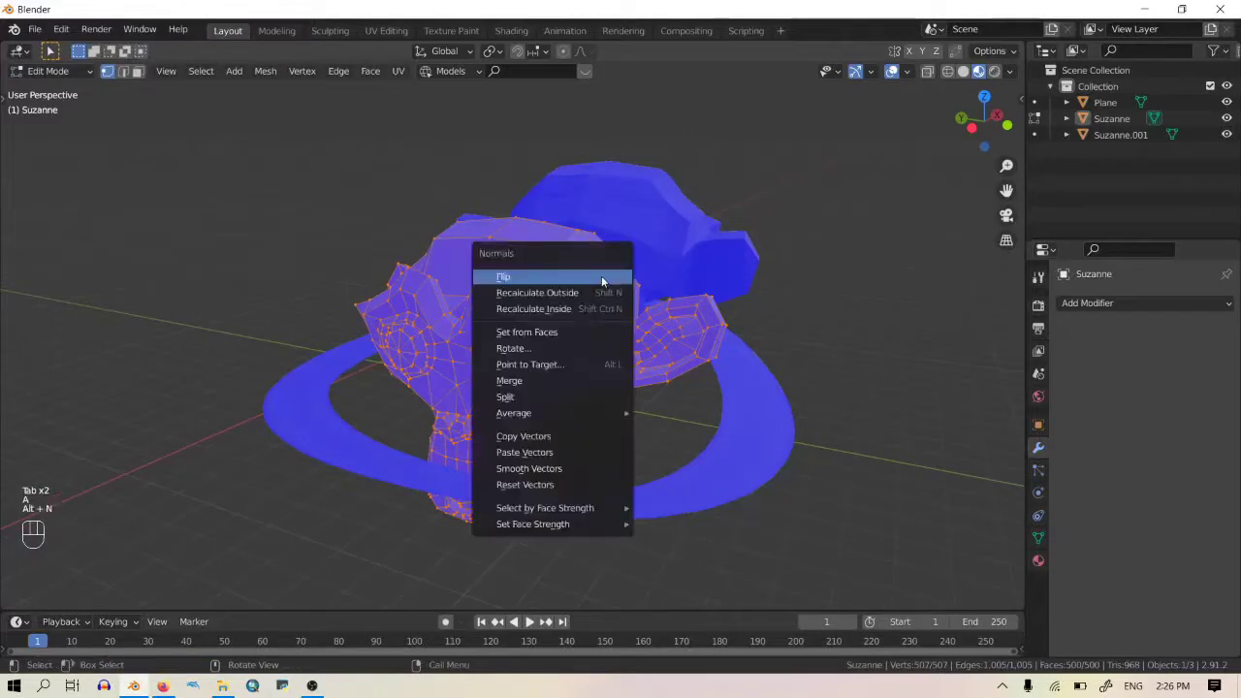
click(510, 308)
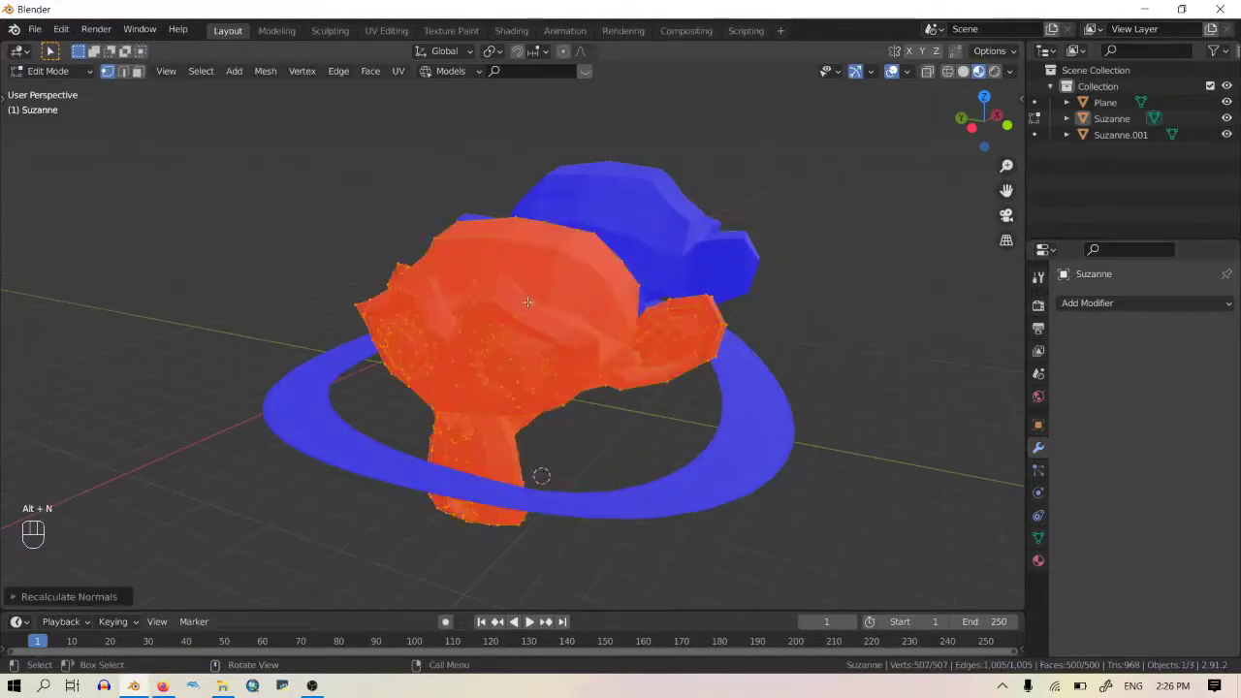
Step: Recalculate the front monkey head's normals to the outside and return to Object Mode
key(alt+n)
click(525, 284)
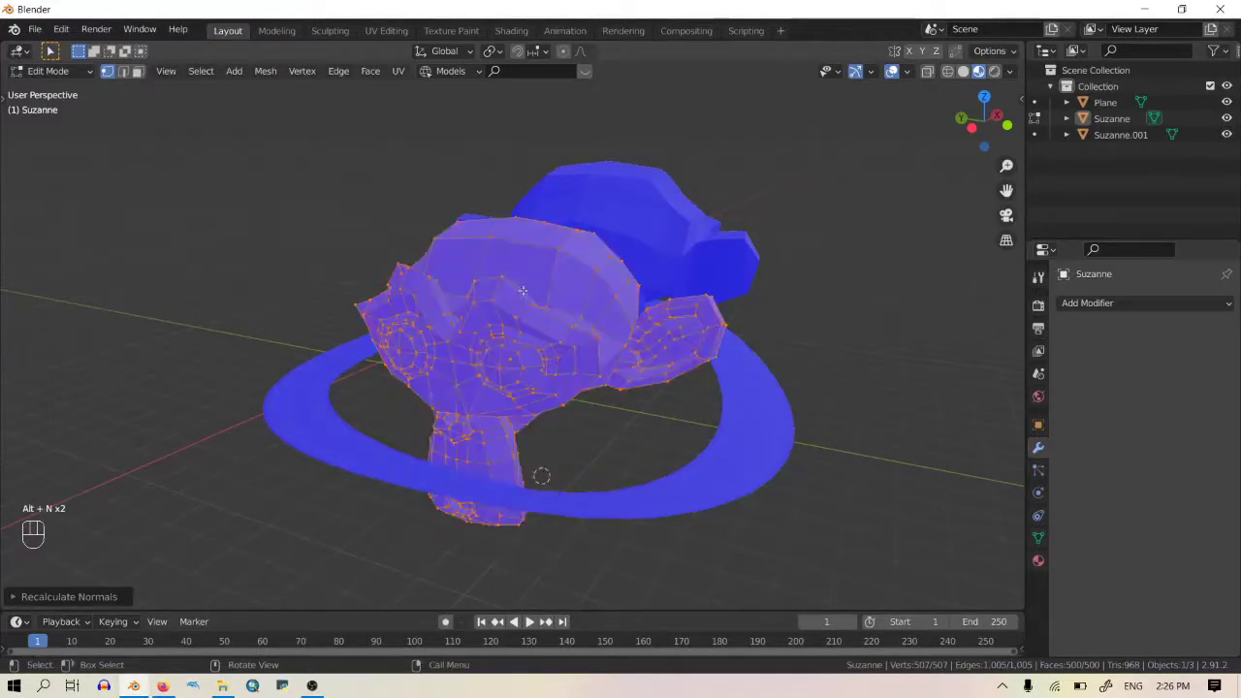
key(Tab)
Step: Turn off the Face Orientation overlay to show the textured heads and track
scroll(789, 223, up, 2)
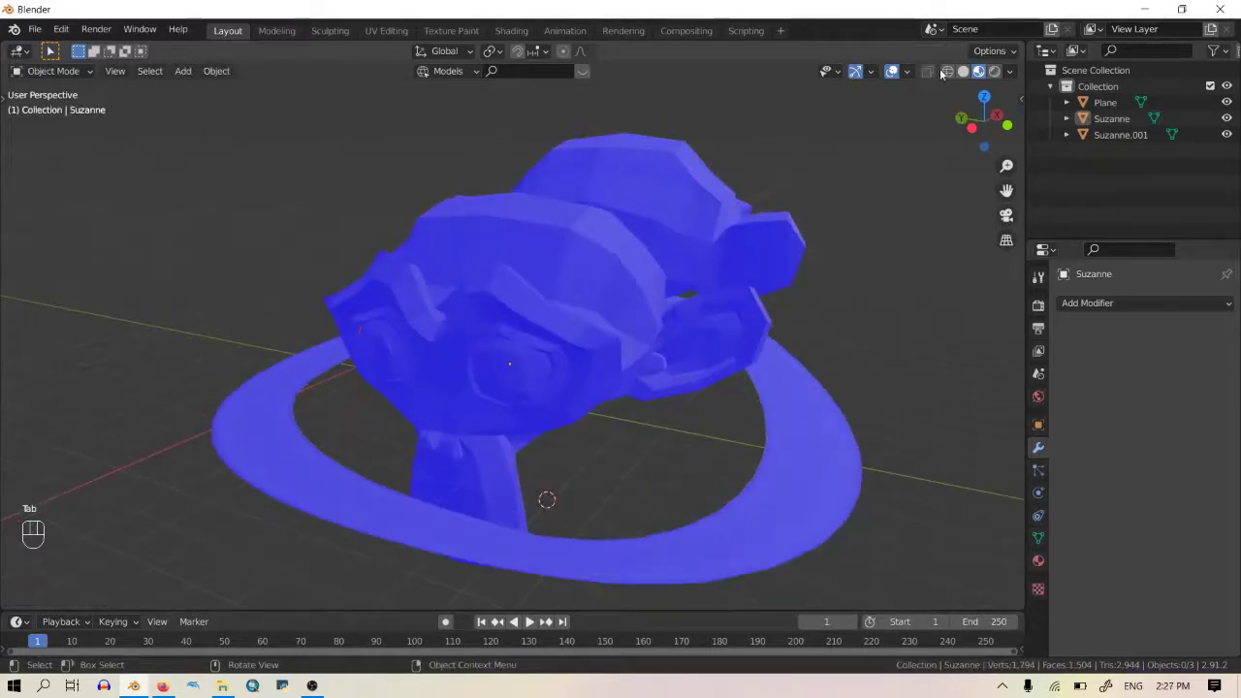
click(908, 72)
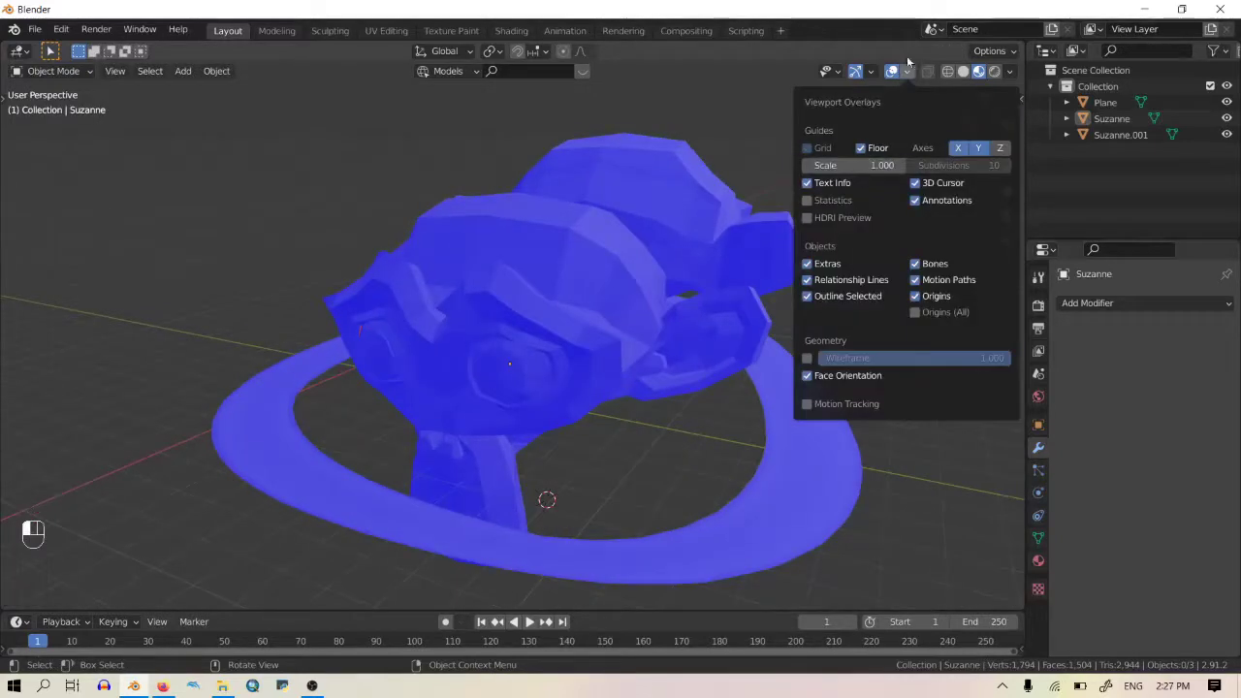
click(808, 375)
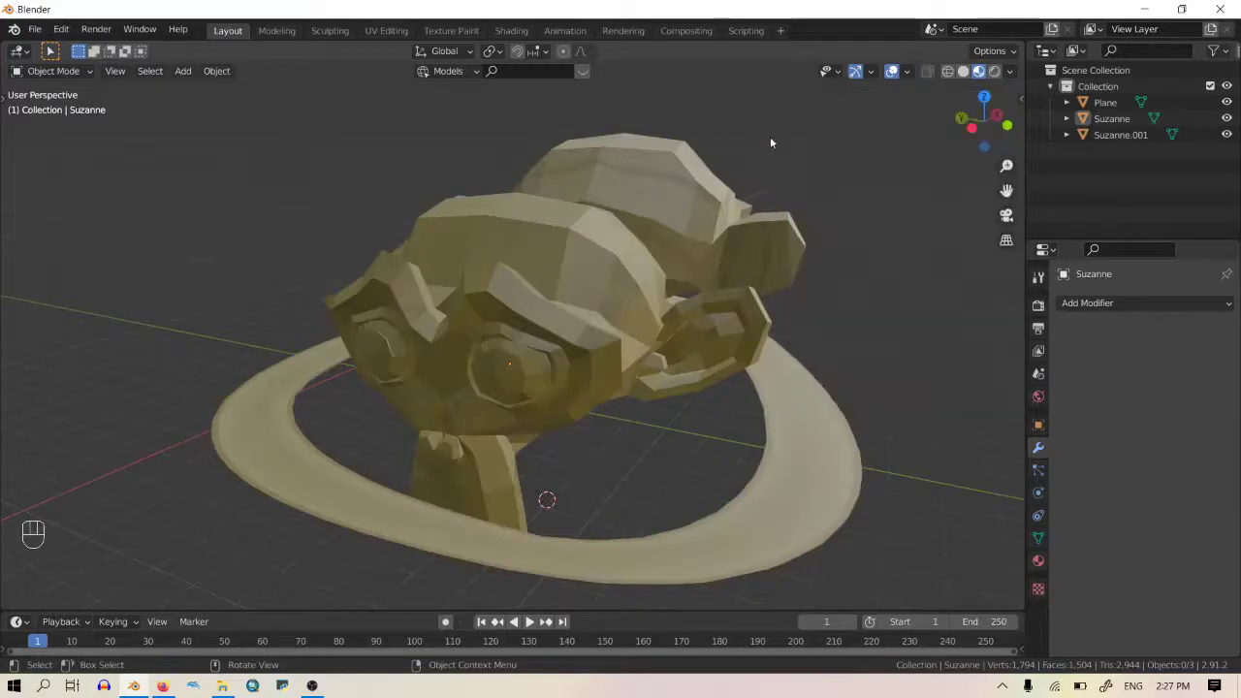
middle_drag(770, 136, 537, 300)
scroll(537, 306, down, 4)
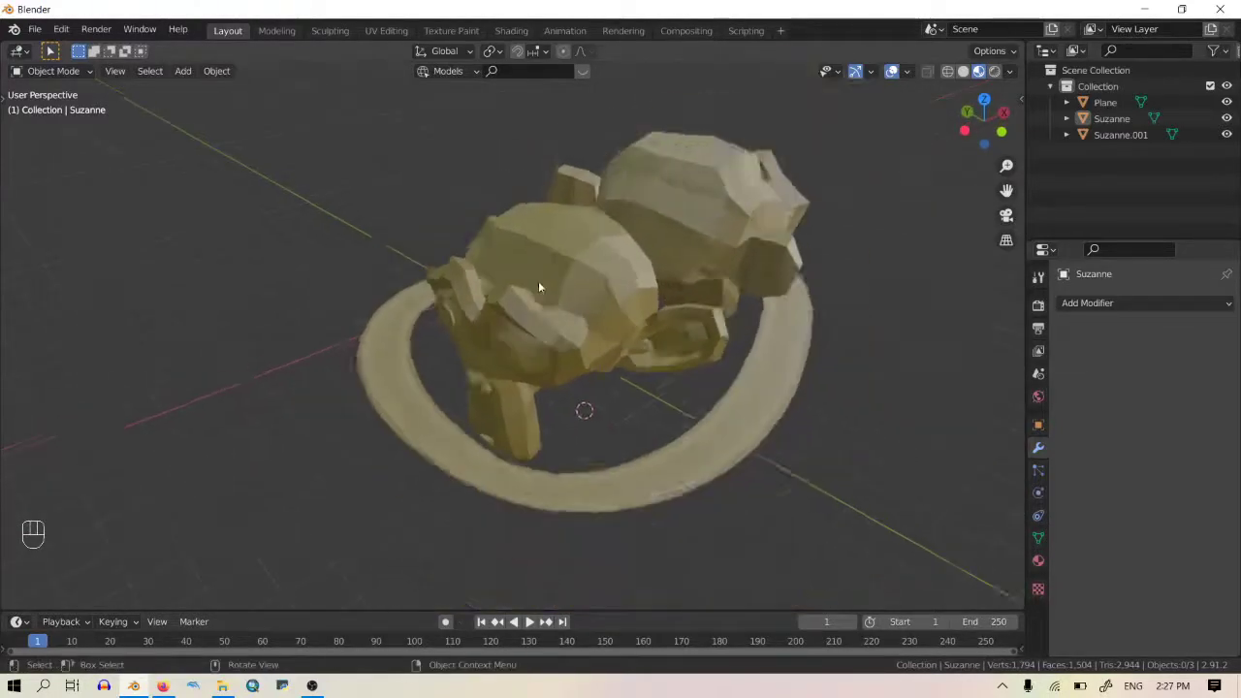
Step: Select the track and both monkey heads, and switch from File Explorer back to Blender
key(a)
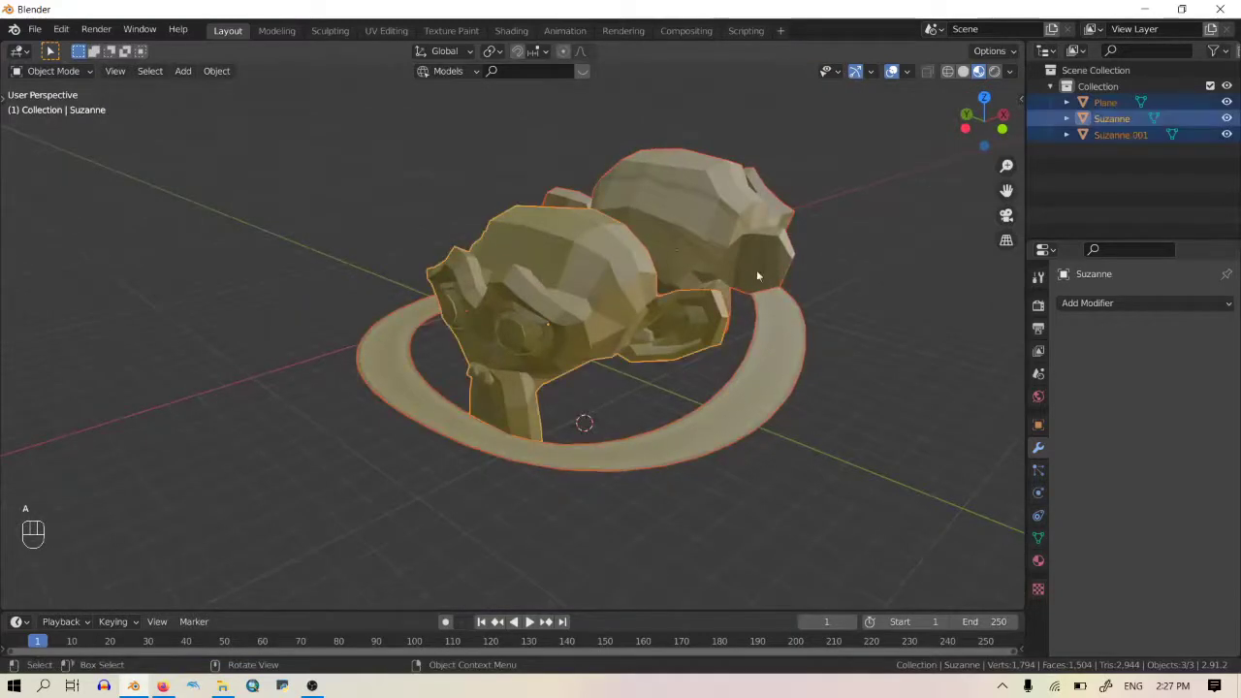
key(ctrl)
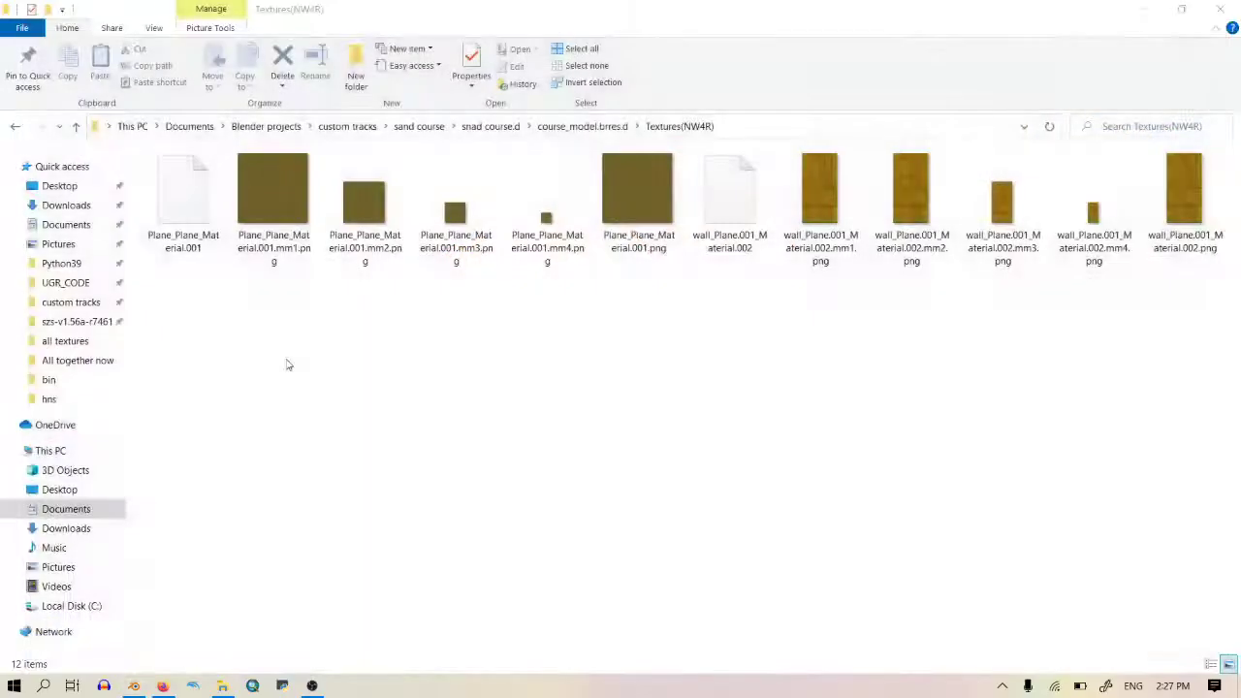
click(288, 365)
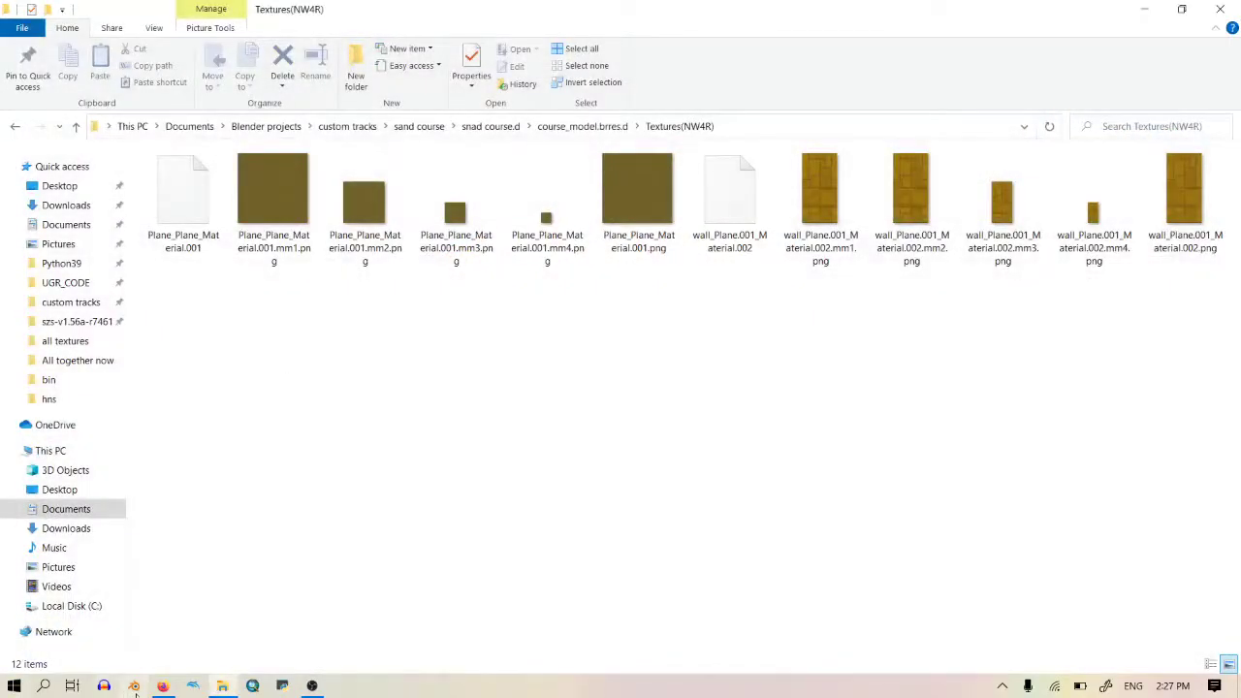
click(136, 692)
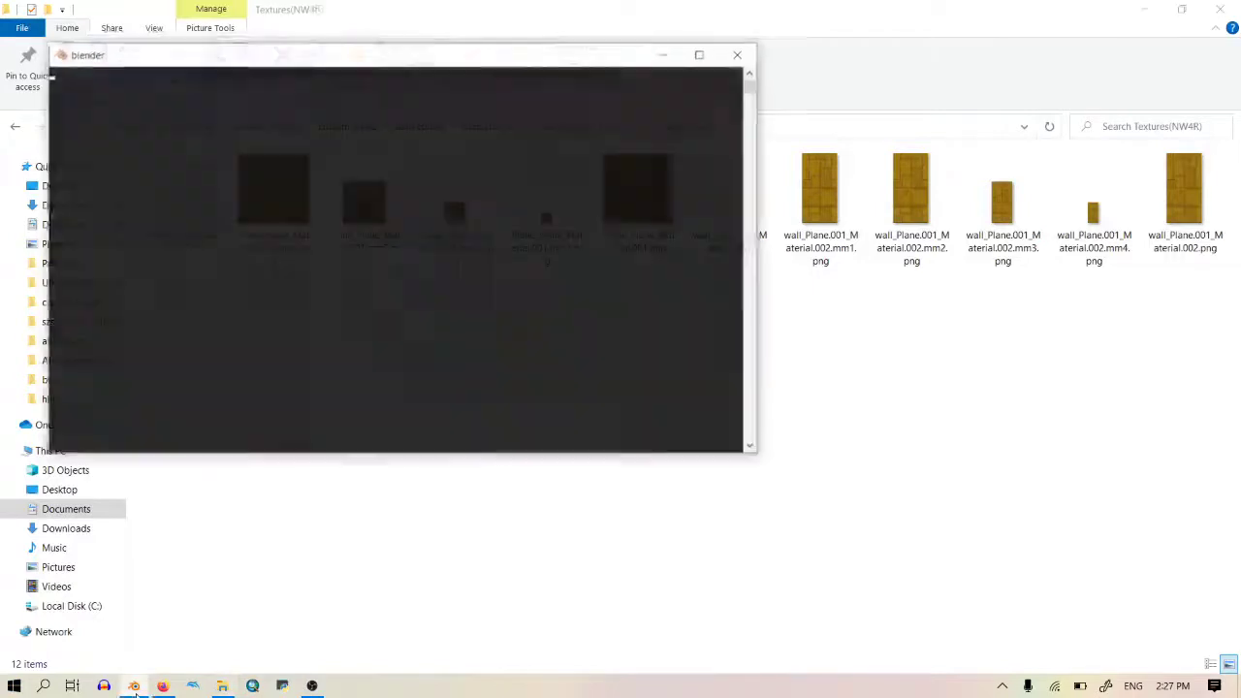
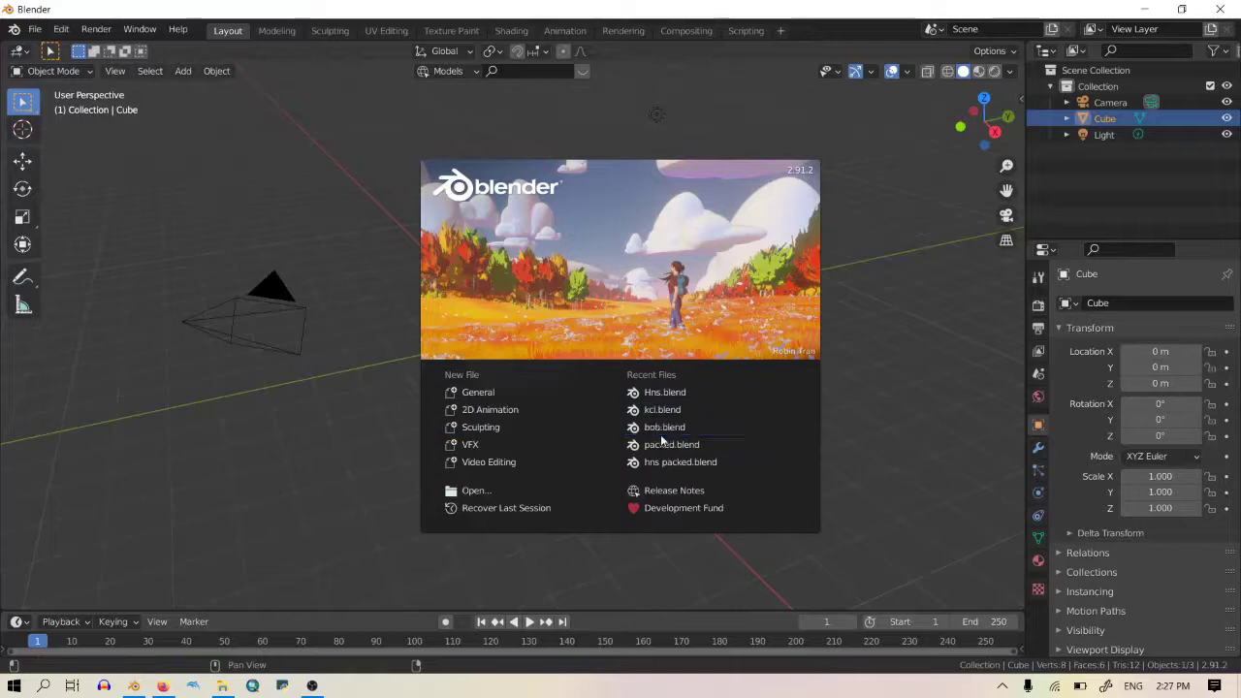
Step: Start a new General file and delete the default camera, cube and light
click(475, 392)
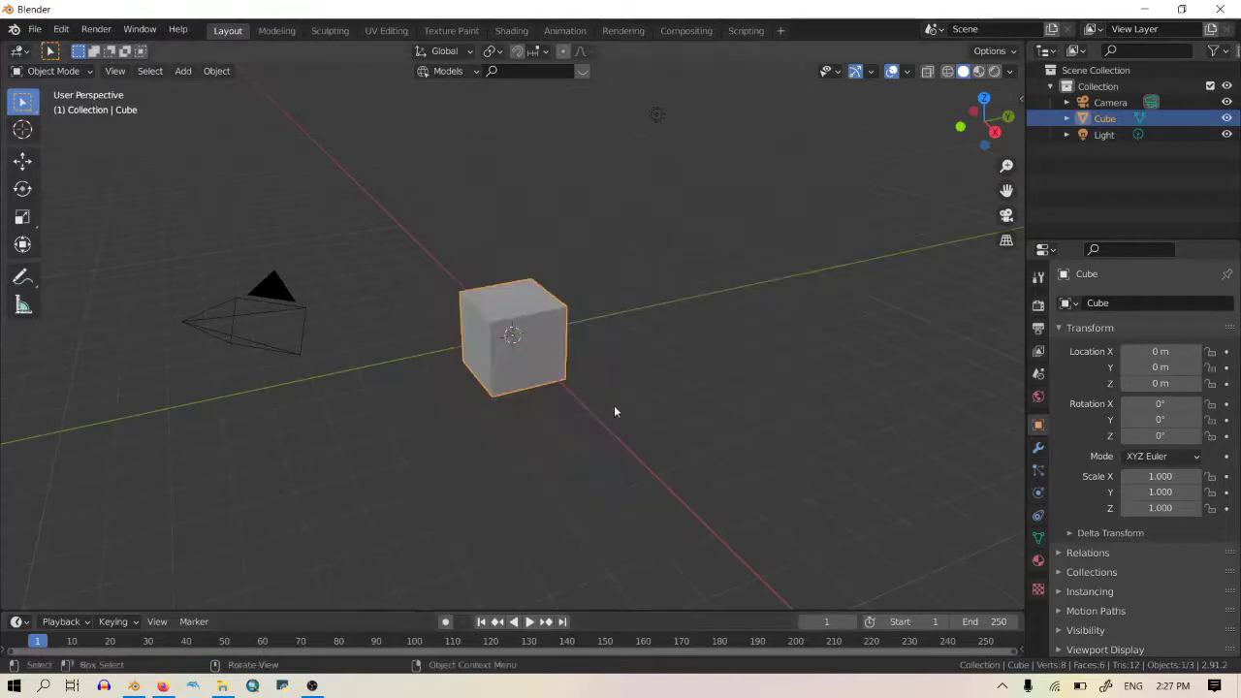
scroll(626, 377, down, 3)
middle_drag(626, 378, 650, 449)
drag(651, 449, 335, 229)
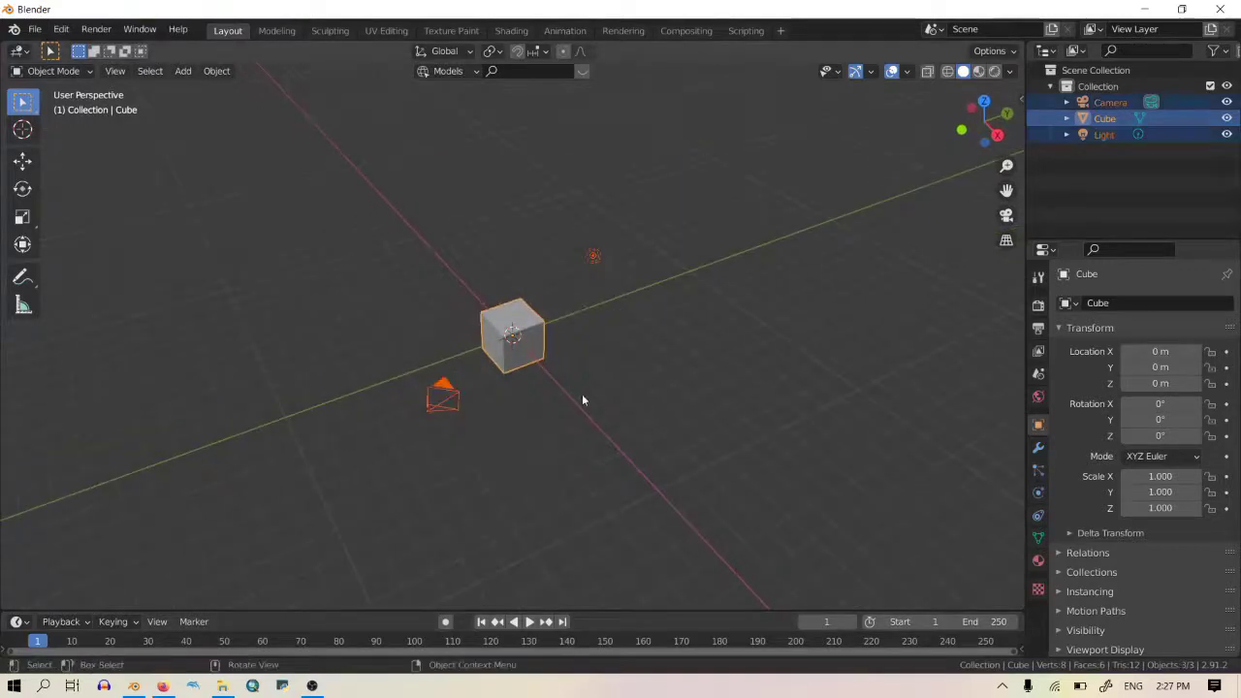
key(x)
click(583, 398)
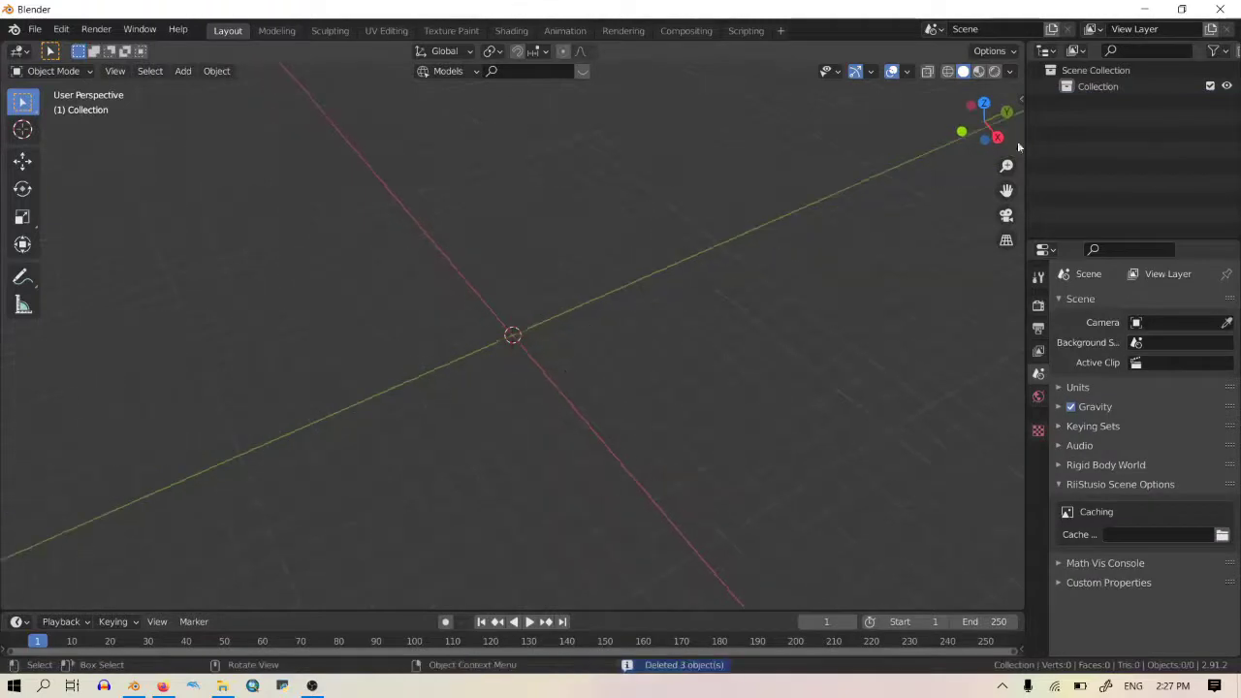
Step: Add a Bezier curve at the origin in top view and scale it up to about 3.81
click(984, 103)
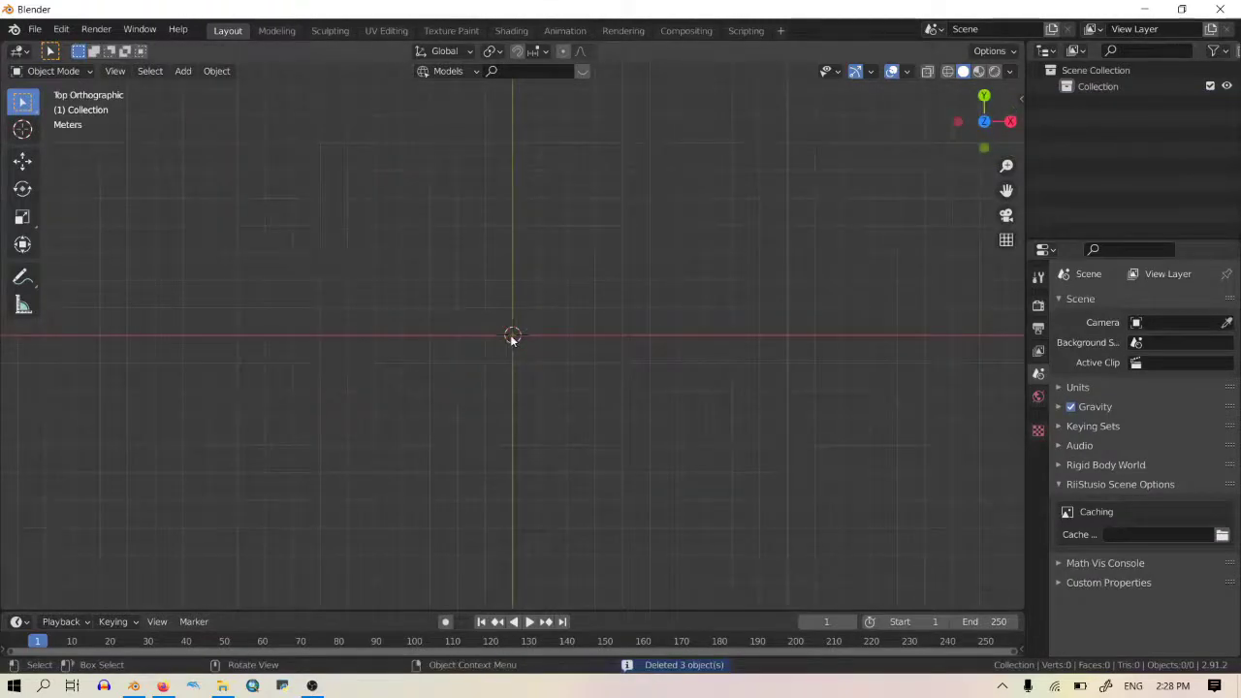
key(shift+a)
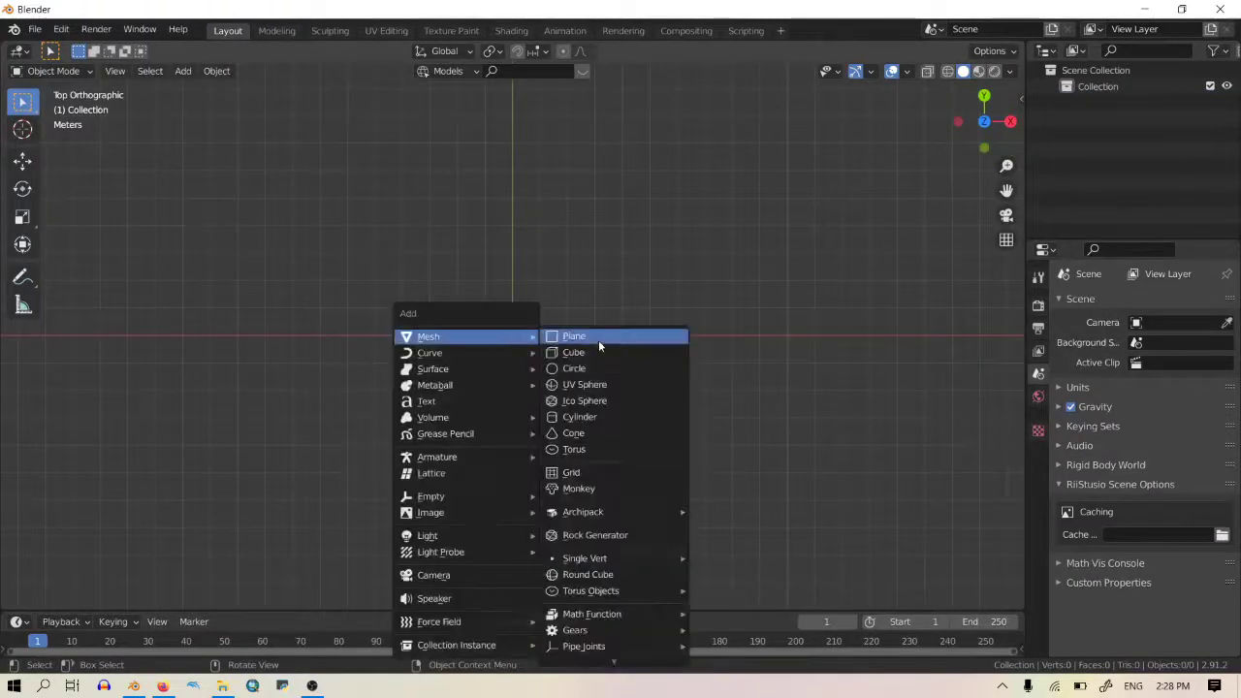
mouse_move(445, 356)
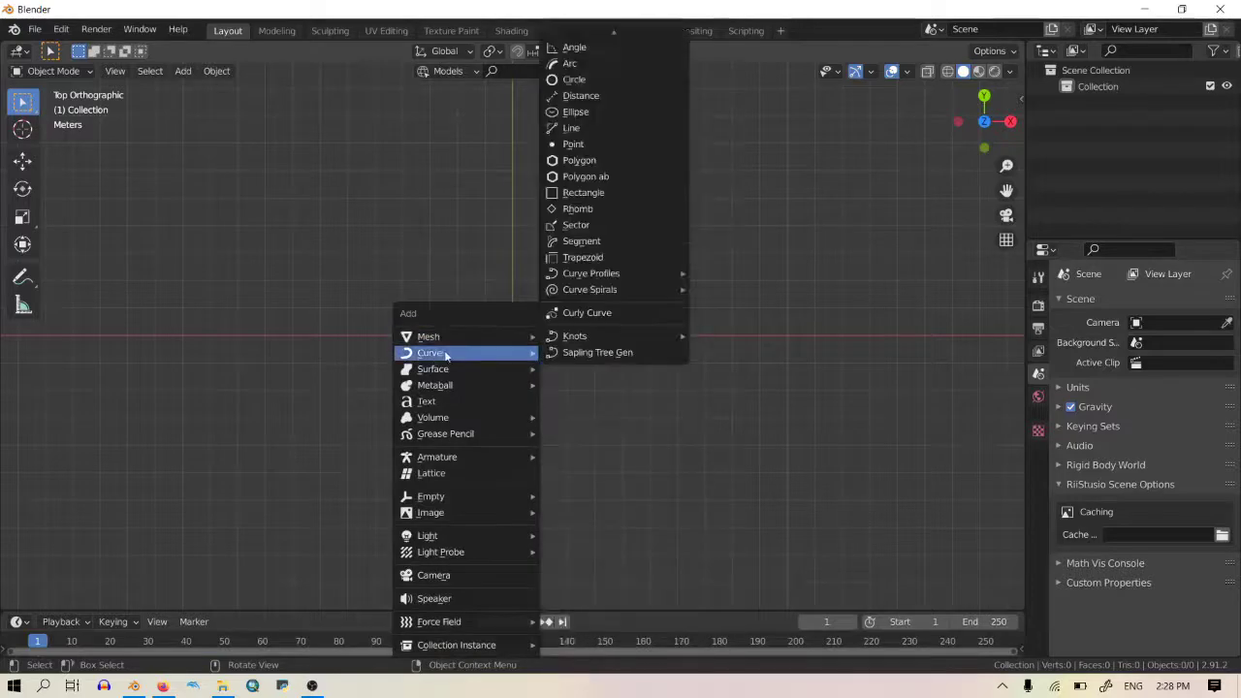
mouse_move(621, 20)
click(609, 41)
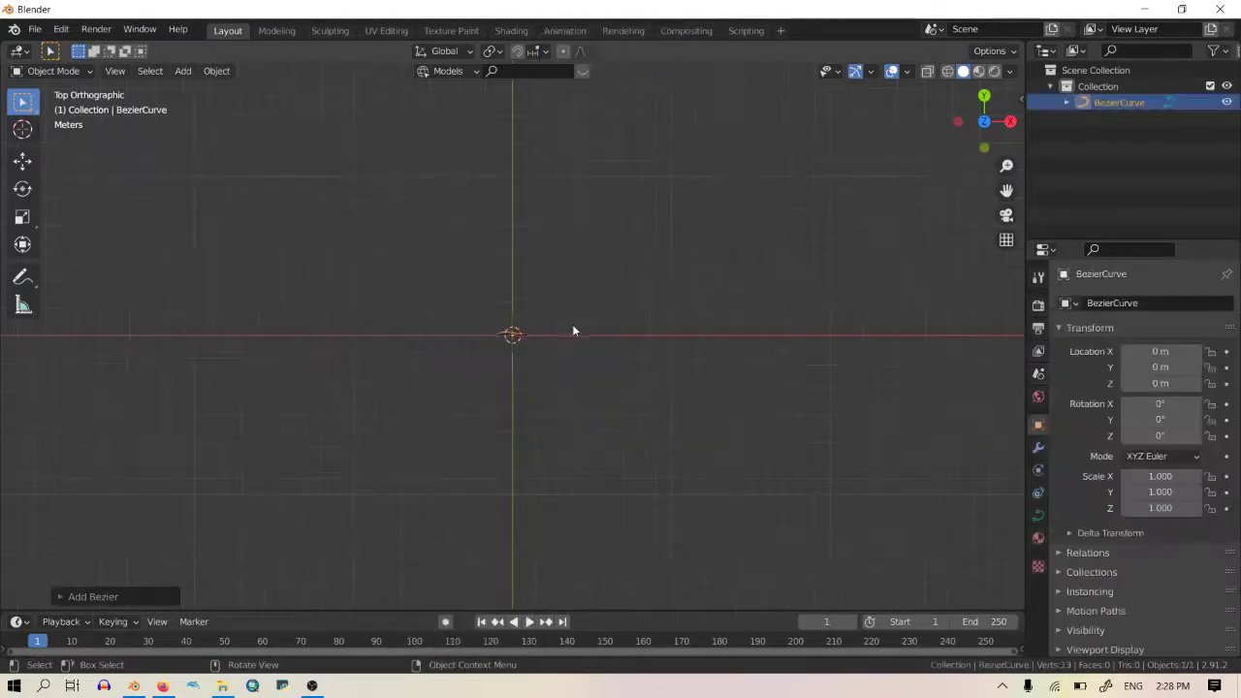
key(s)
click(771, 328)
Step: In Edit Mode, extrude the curve's right end around to the lower right and across to the lower left, rotating each new handle to smooth the bends
key(Tab)
drag(648, 366, 500, 282)
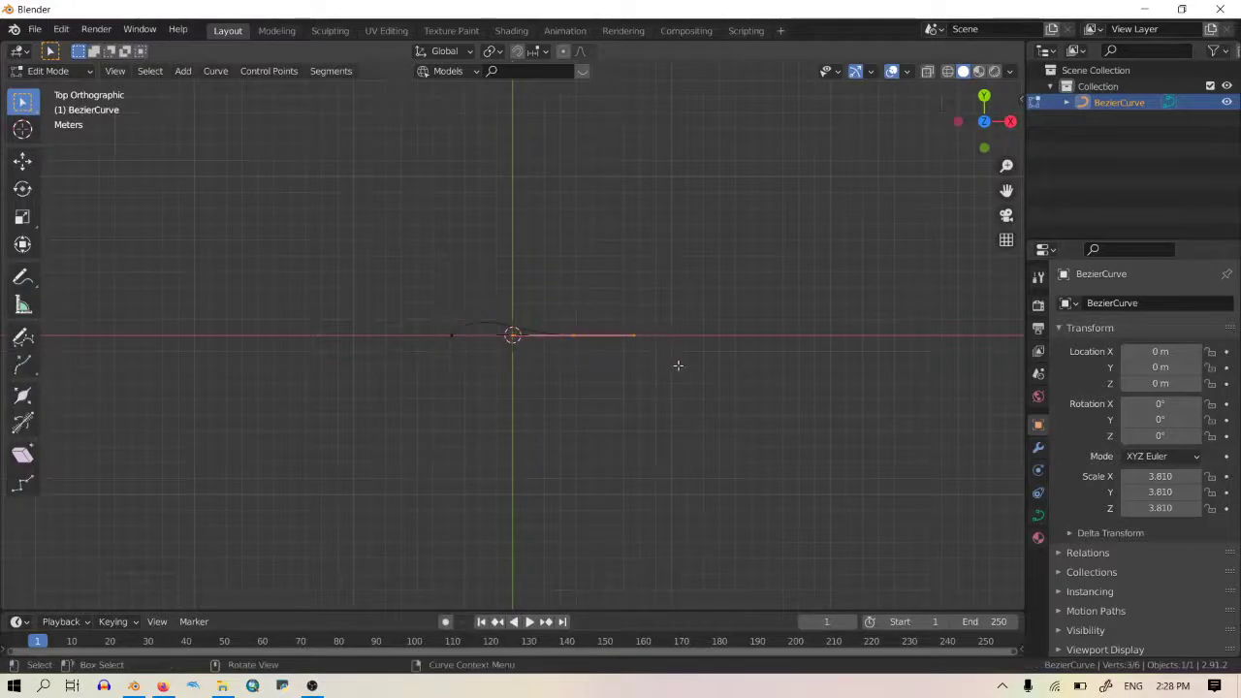
key(e)
click(698, 470)
key(r)
click(512, 540)
key(e)
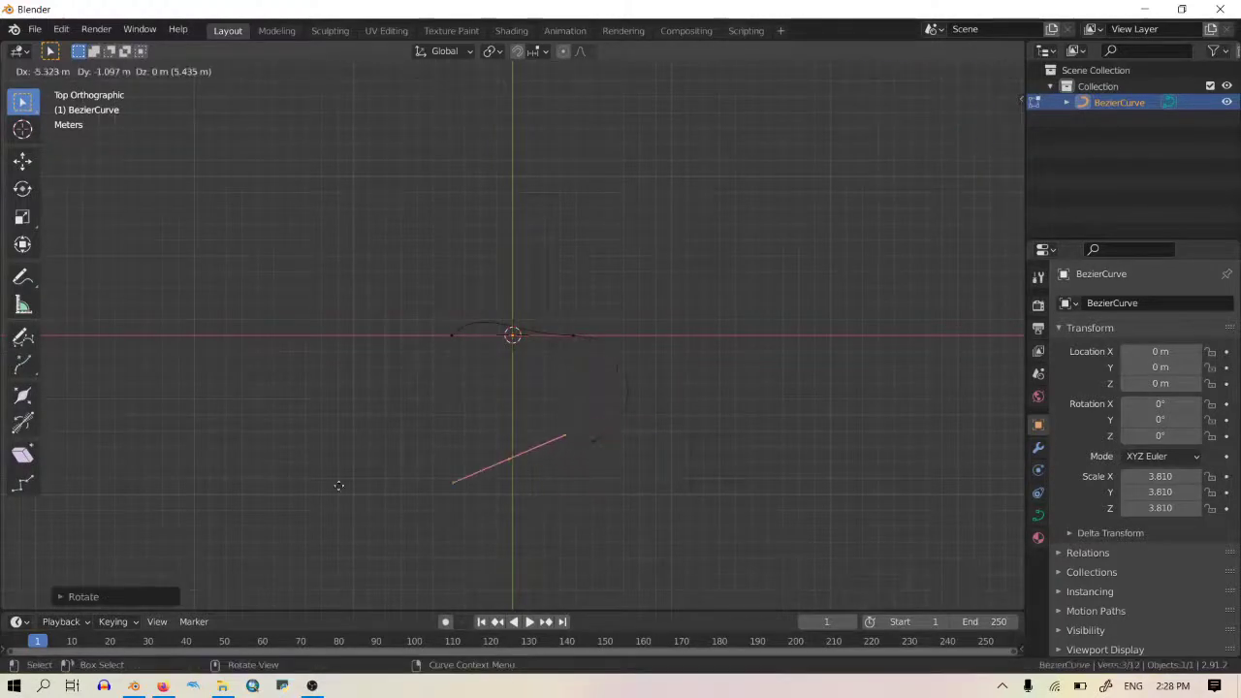
click(339, 485)
key(r)
click(441, 488)
Step: Extrude the curve up the far left side and across to an upper tip, rotating each new handle to follow the course
key(e)
click(247, 146)
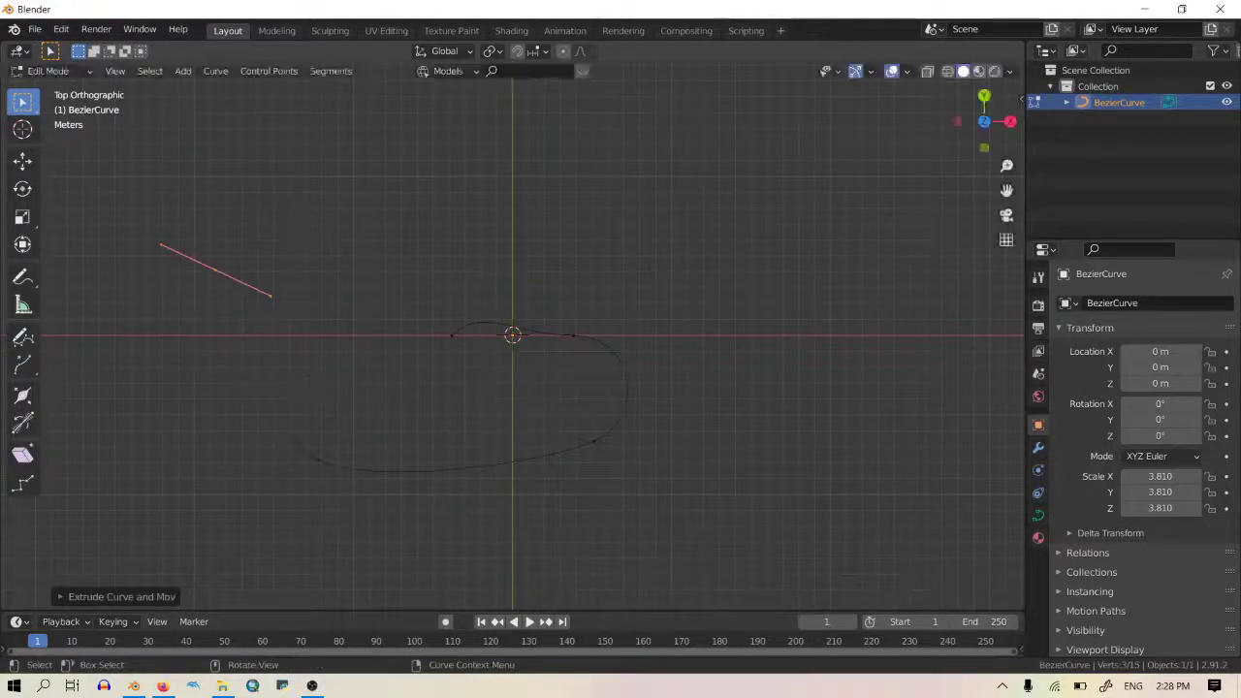
key(r)
click(297, 419)
key(e)
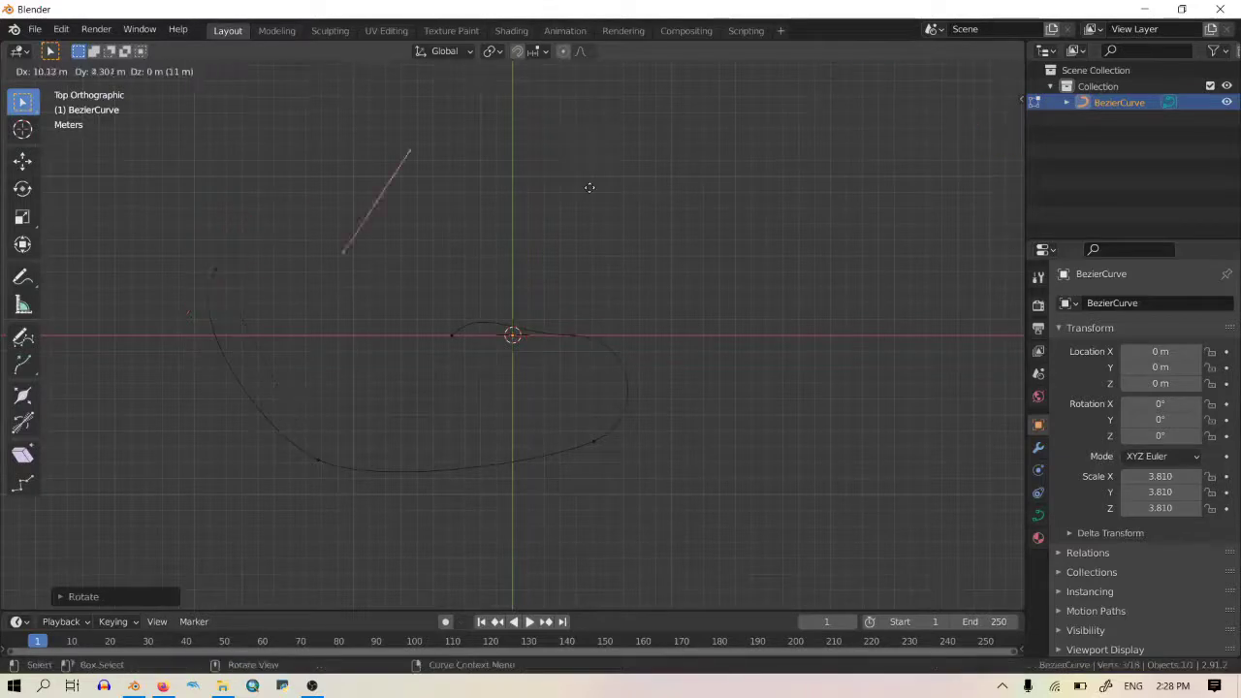
click(593, 186)
key(r)
click(276, 274)
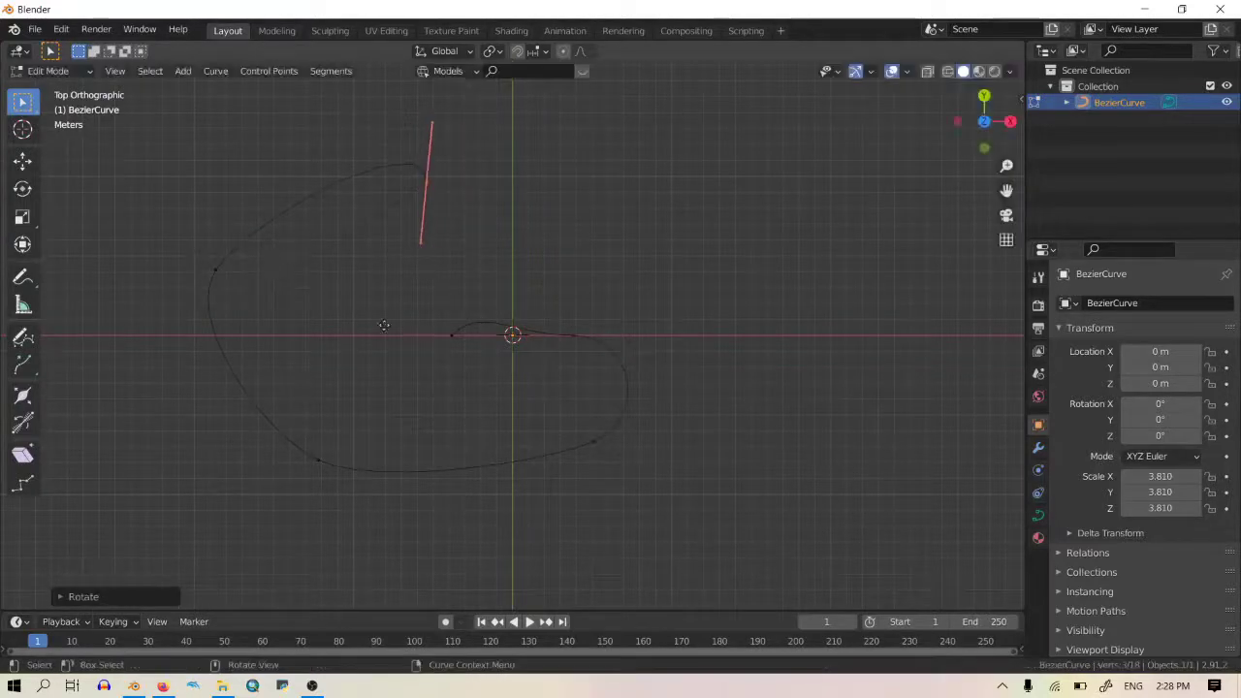
Step: Extrude the curve from the upper tip back down into the middle, rotating and repositioning the new point to form an inner bend
key(g)
click(339, 451)
key(r)
click(459, 265)
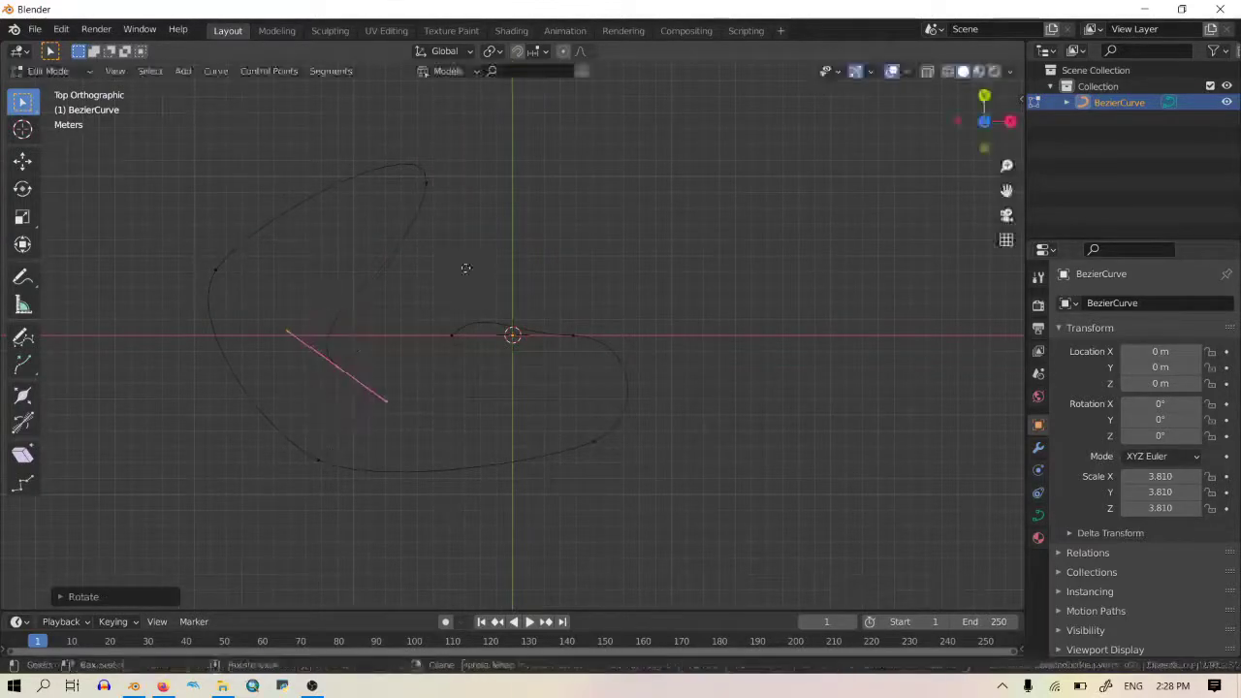
key(g)
click(465, 331)
Step: Select the curve's two open end points and join them to close the loop
shift+drag(459, 357, 427, 291)
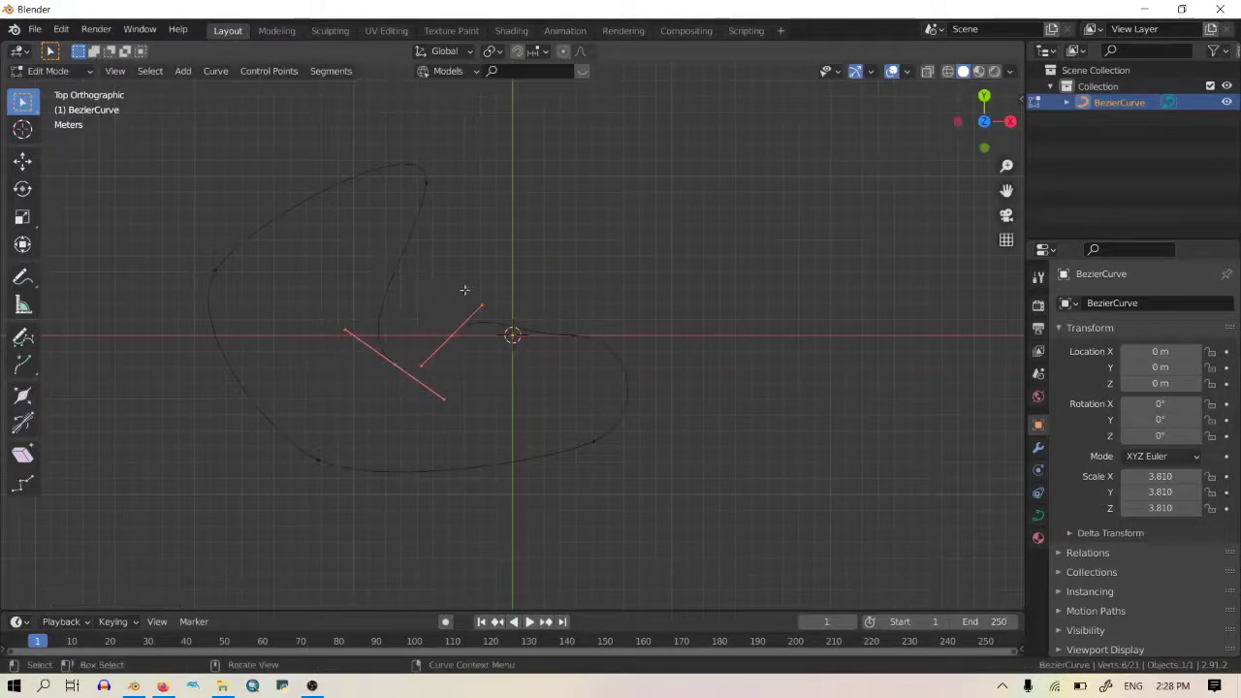
shift+middle_drag(480, 287, 490, 355)
scroll(490, 352, up, 2)
key(alt+a)
Step: Dissolve the curve's original start point, just left of the origin
shift+middle_drag(459, 417, 489, 360)
drag(512, 437, 560, 273)
drag(393, 274, 392, 275)
key(s)
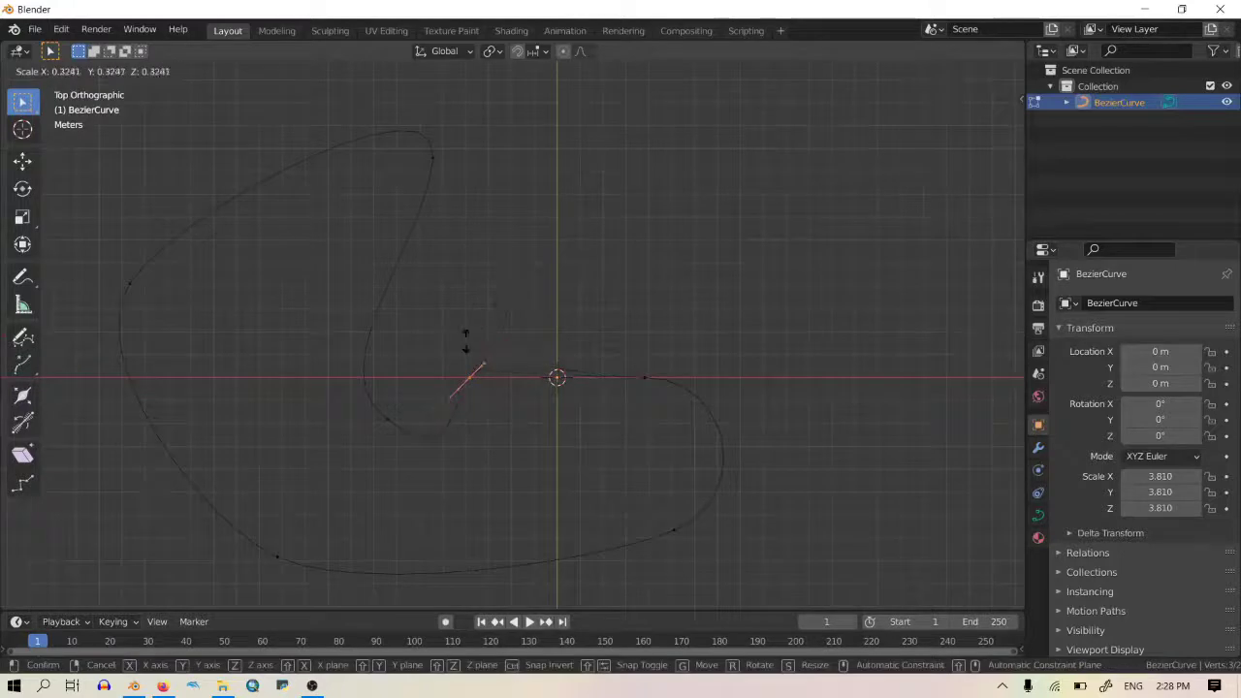
right_click(467, 349)
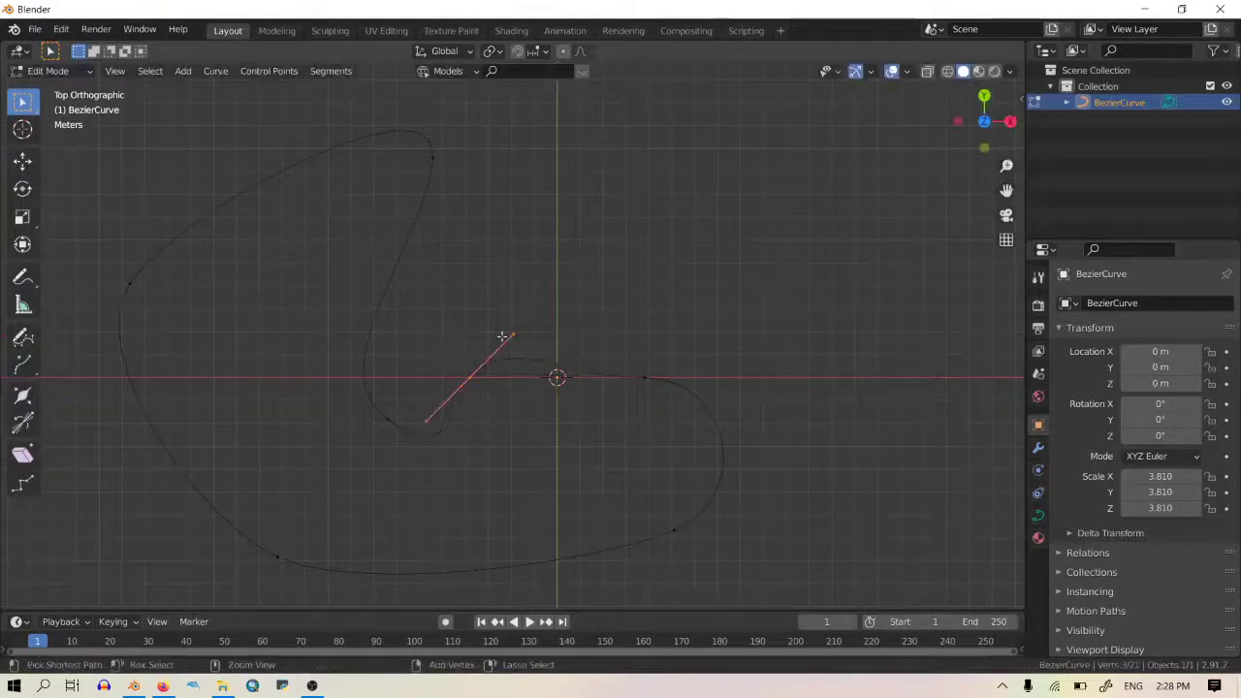
key(ctrl+x)
Step: Rotate the inner bend's control point close to horizontal and lengthen its handles for a smoother curve
drag(493, 476, 327, 351)
key(r)
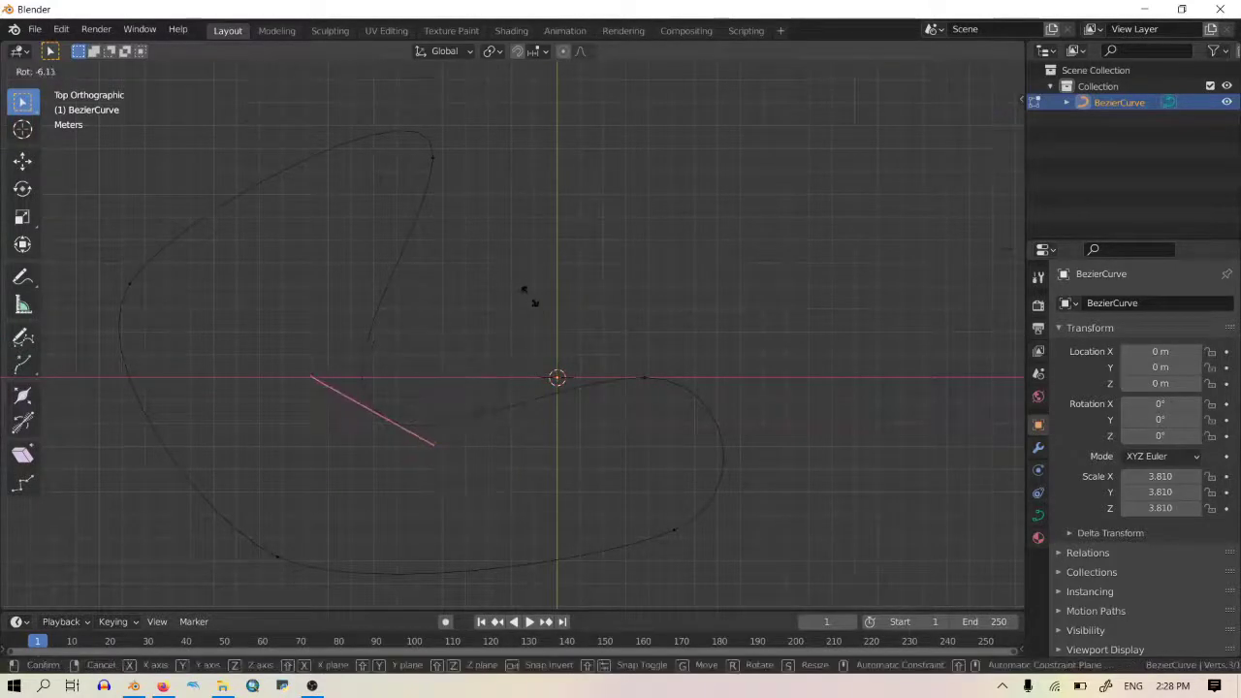
click(490, 264)
key(s)
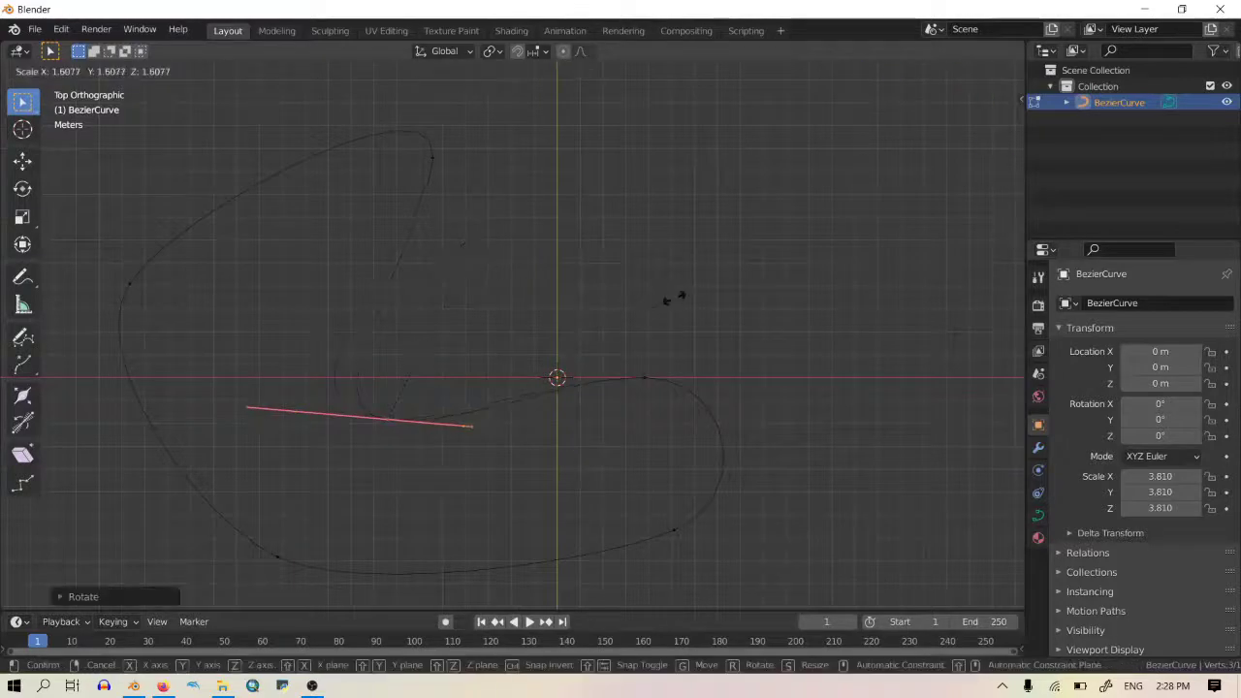
click(582, 299)
Step: Raise the control point just right of the origin slightly along Z
shift+middle_drag(592, 342, 626, 310)
key(b)
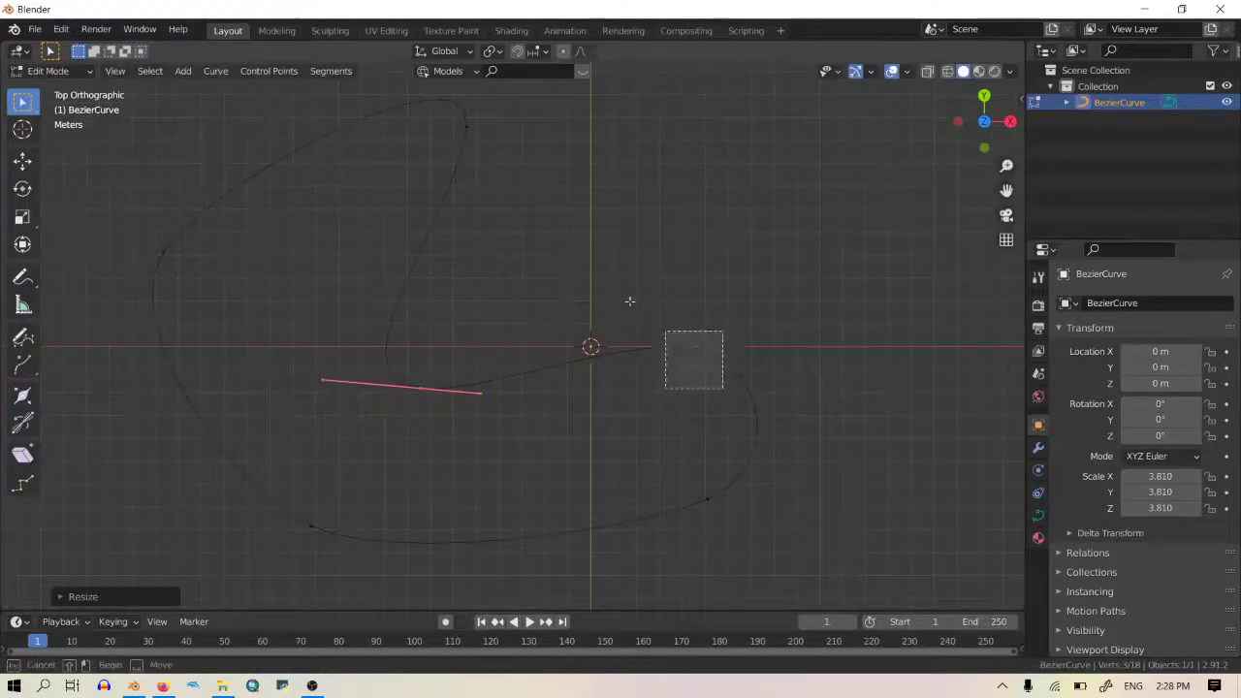
drag(629, 301, 613, 288)
scroll(578, 349, up, 2)
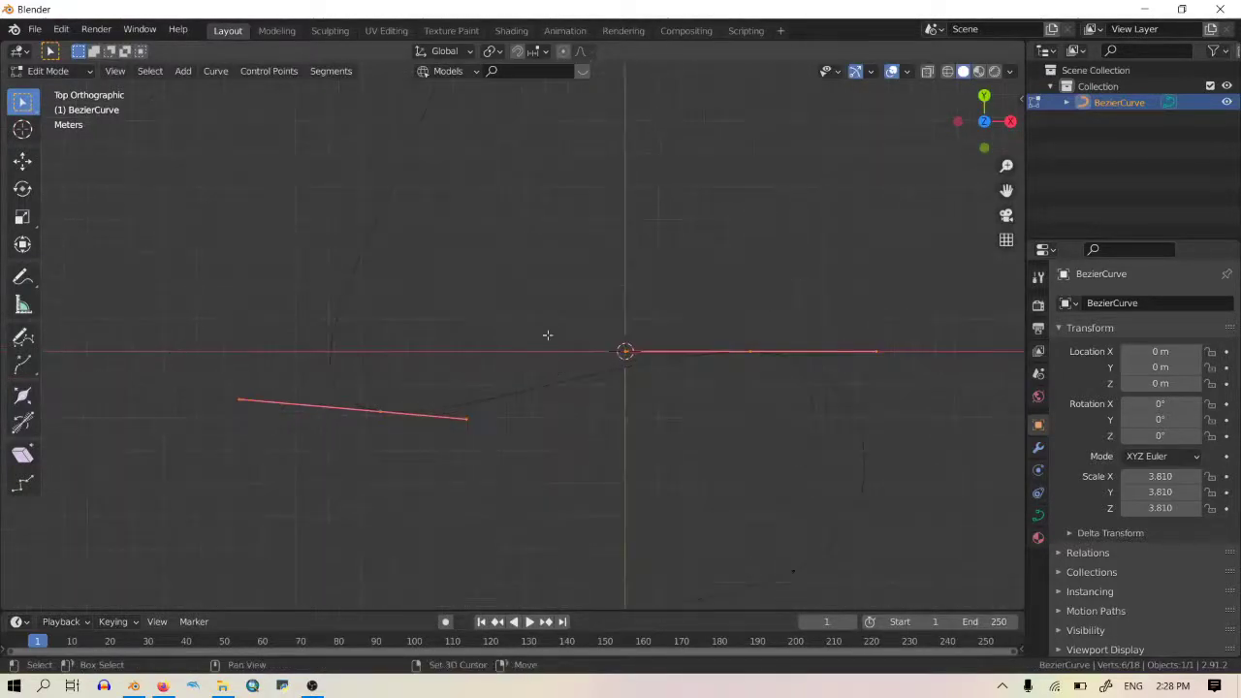
shift+middle_drag(546, 338, 546, 316)
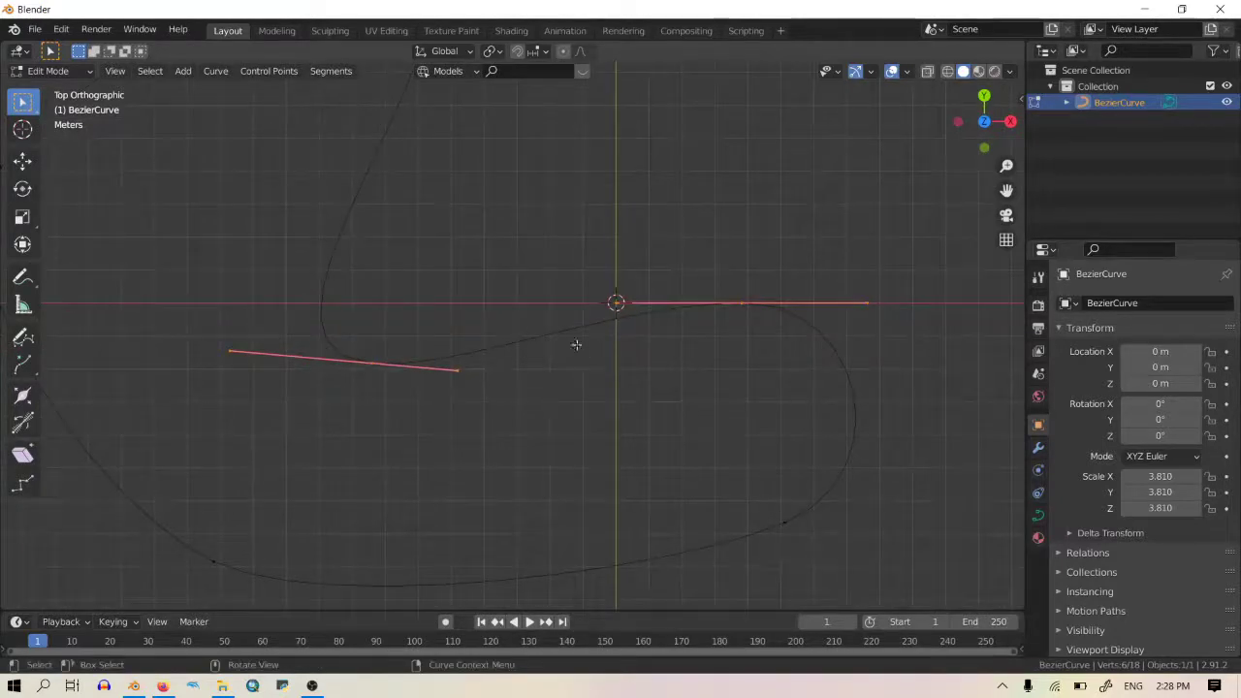
middle_drag(576, 344, 715, 349)
drag(710, 349, 608, 265)
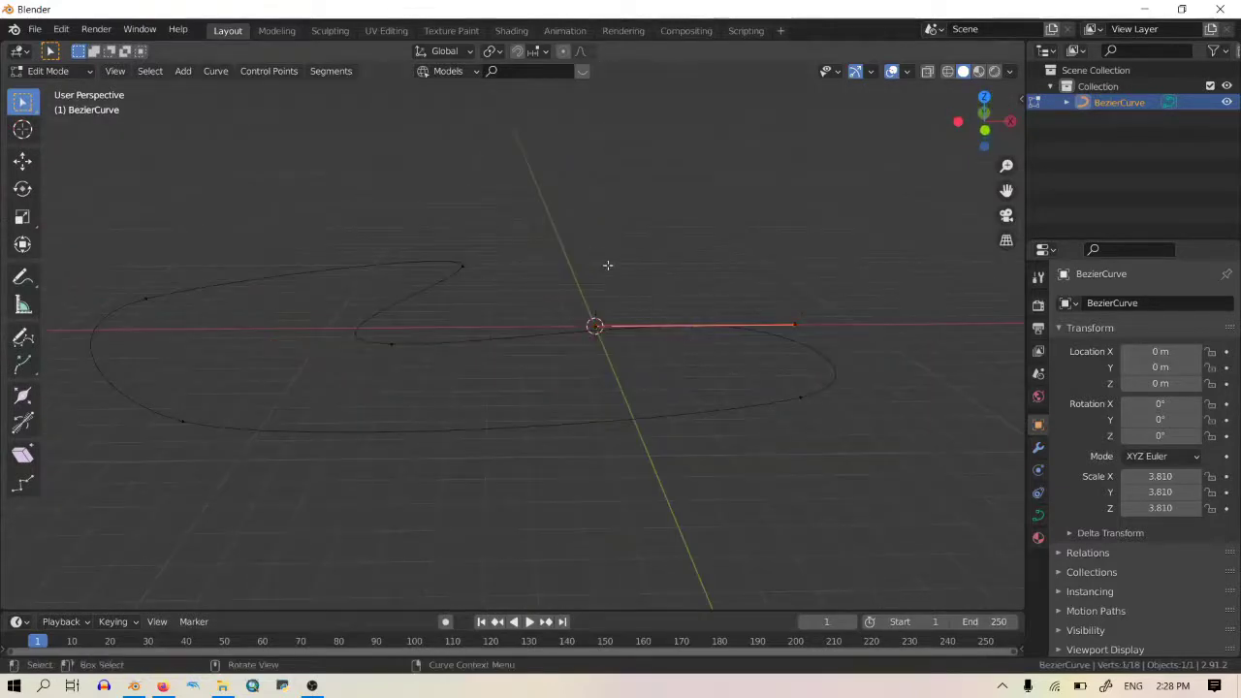
key(g)
key(z)
click(707, 249)
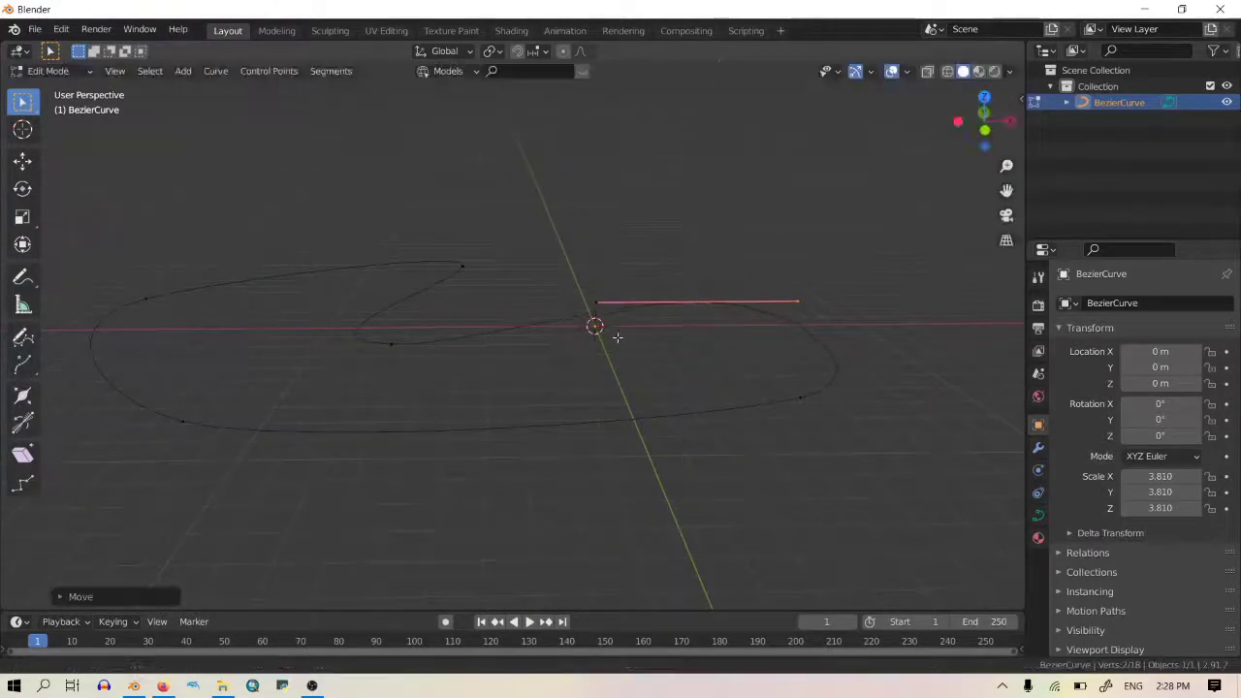
Step: Raise the front-left control point and the rear tip's control point slightly along Z to vary the course height
middle_drag(615, 338, 349, 446)
drag(318, 471, 205, 318)
key(g)
key(z)
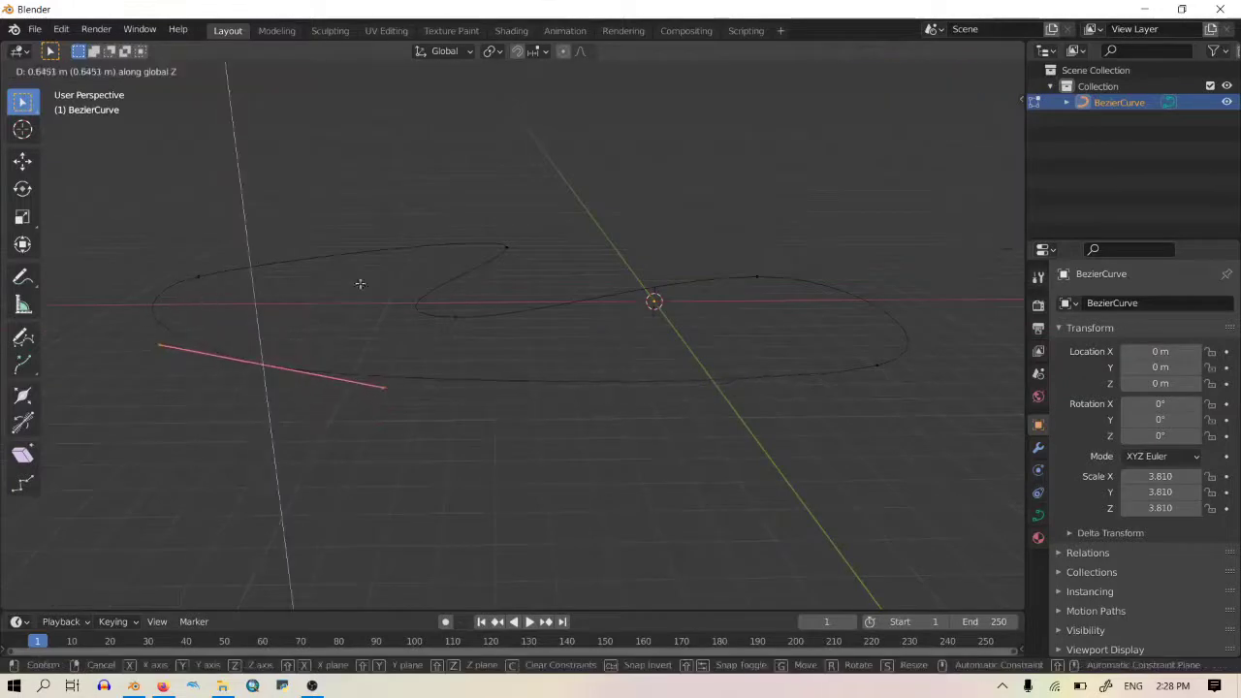
click(366, 281)
drag(529, 263, 492, 200)
key(g)
key(z)
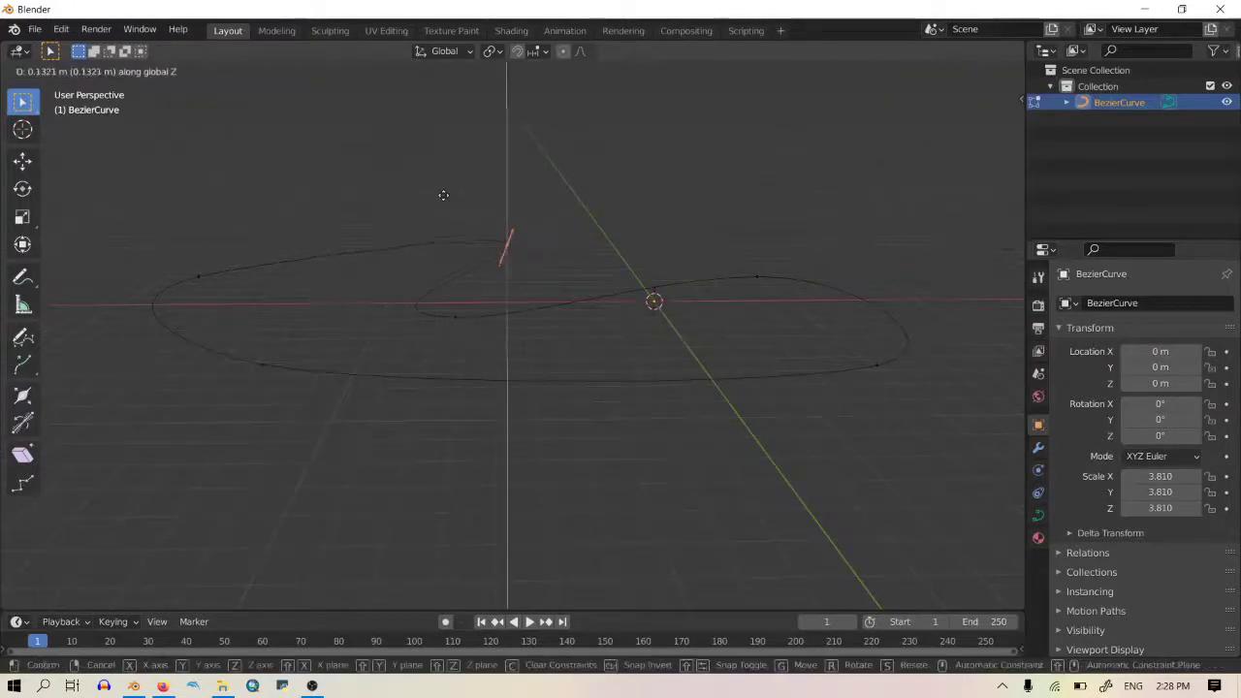
click(472, 208)
Step: Return to Object Mode and deselect the finished curve
drag(848, 339, 682, 212)
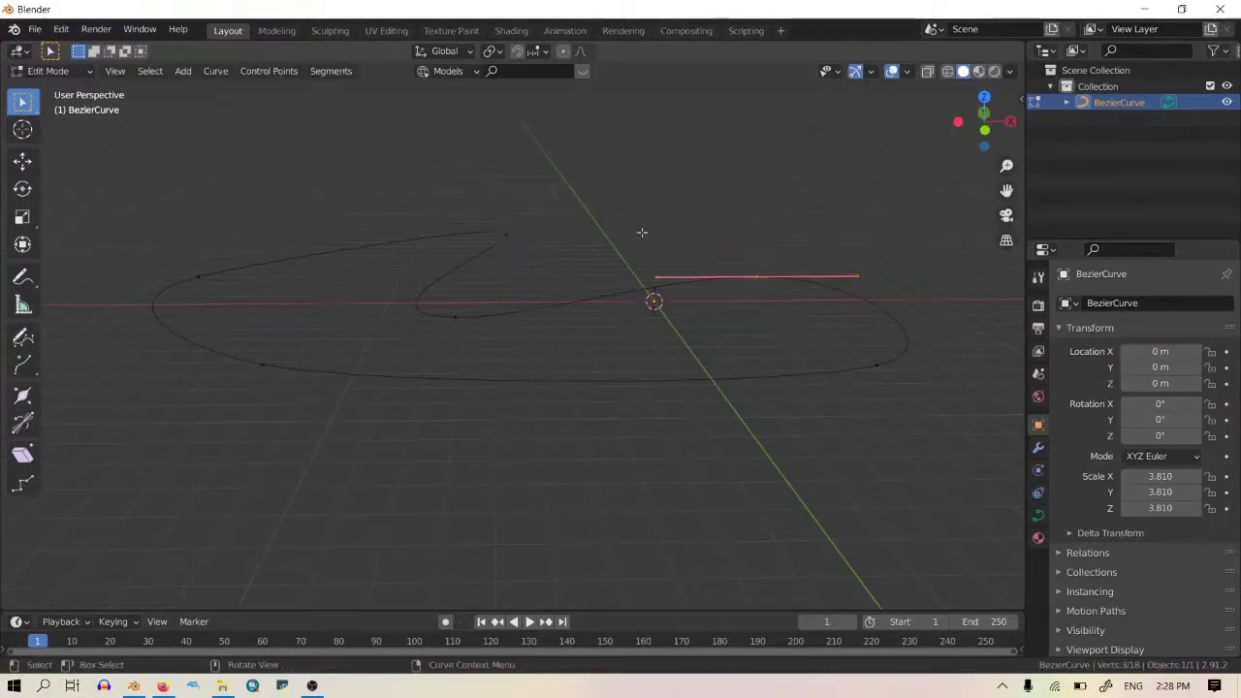
middle_drag(640, 233, 456, 394)
key(Tab)
click(457, 376)
key(ctrl+a)
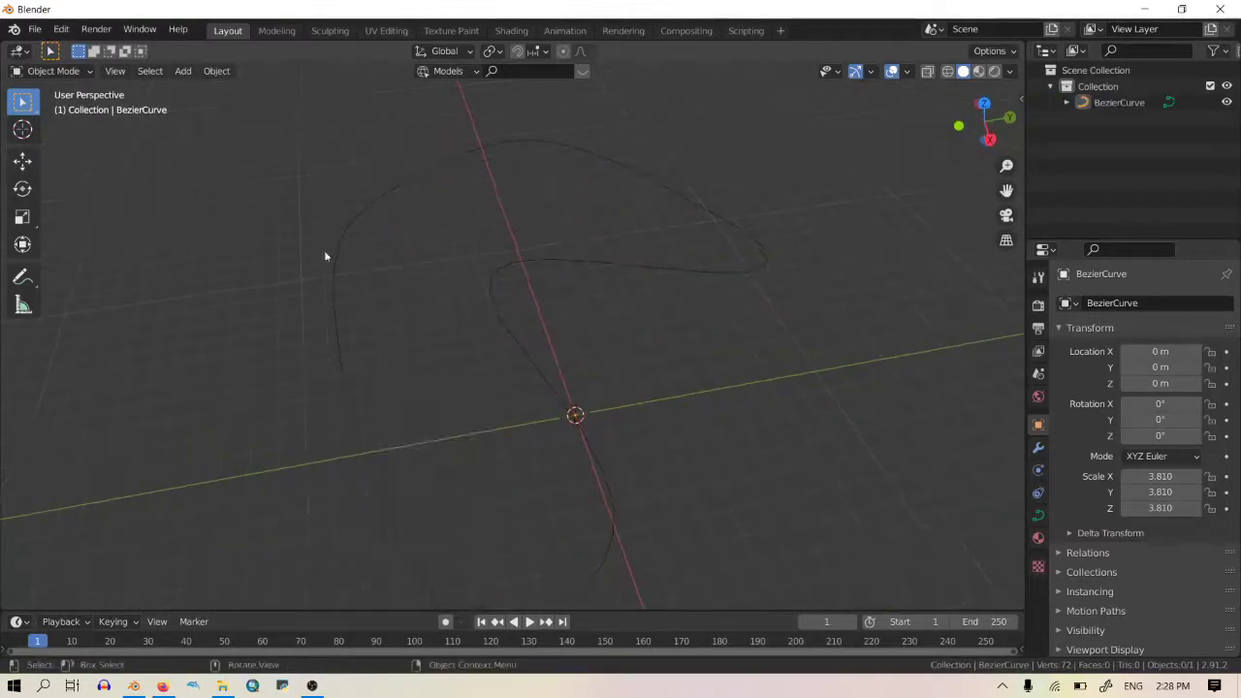
Step: Add a mesh plane at the origin
key(shift+a)
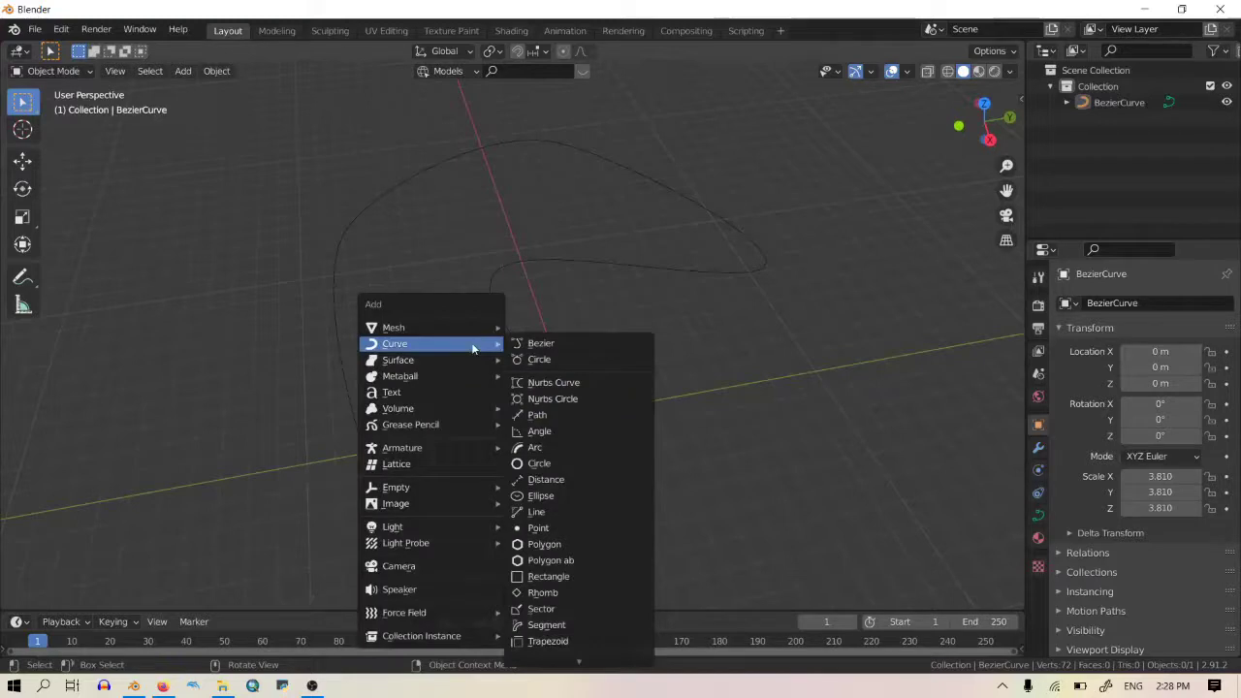
mouse_move(441, 326)
click(566, 331)
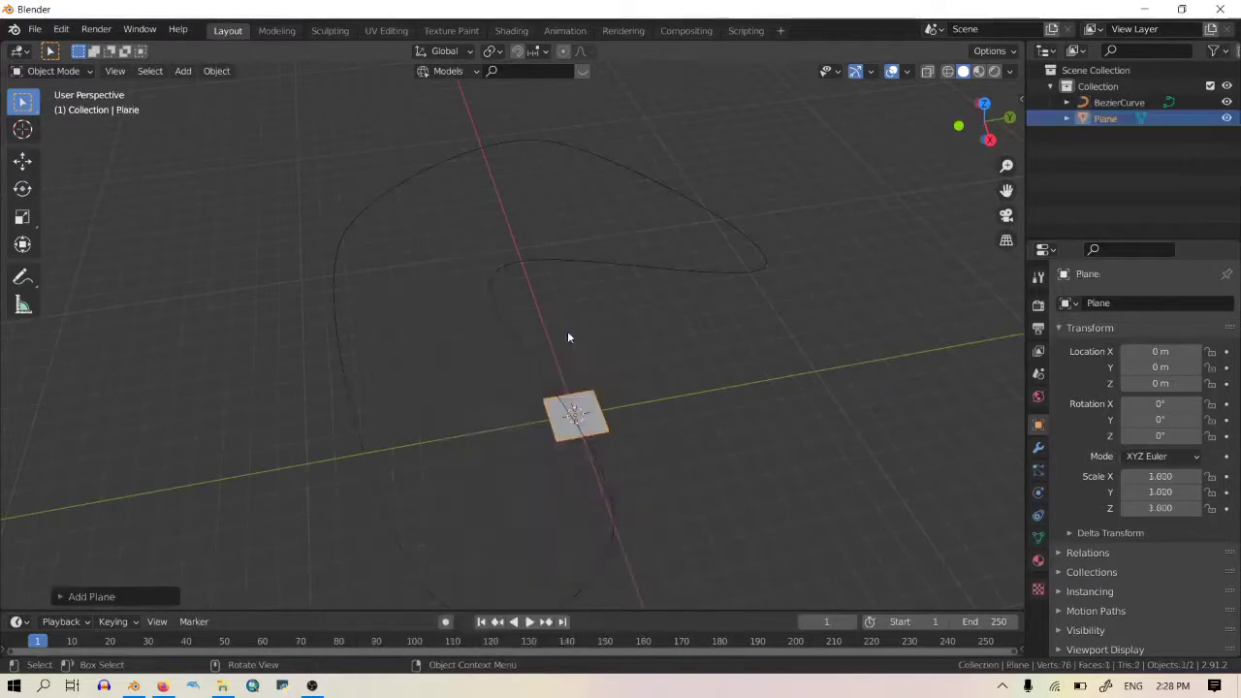
Step: Divide the plane with four parallel, evenly spaced loop cuts and return to Object Mode
key(Tab)
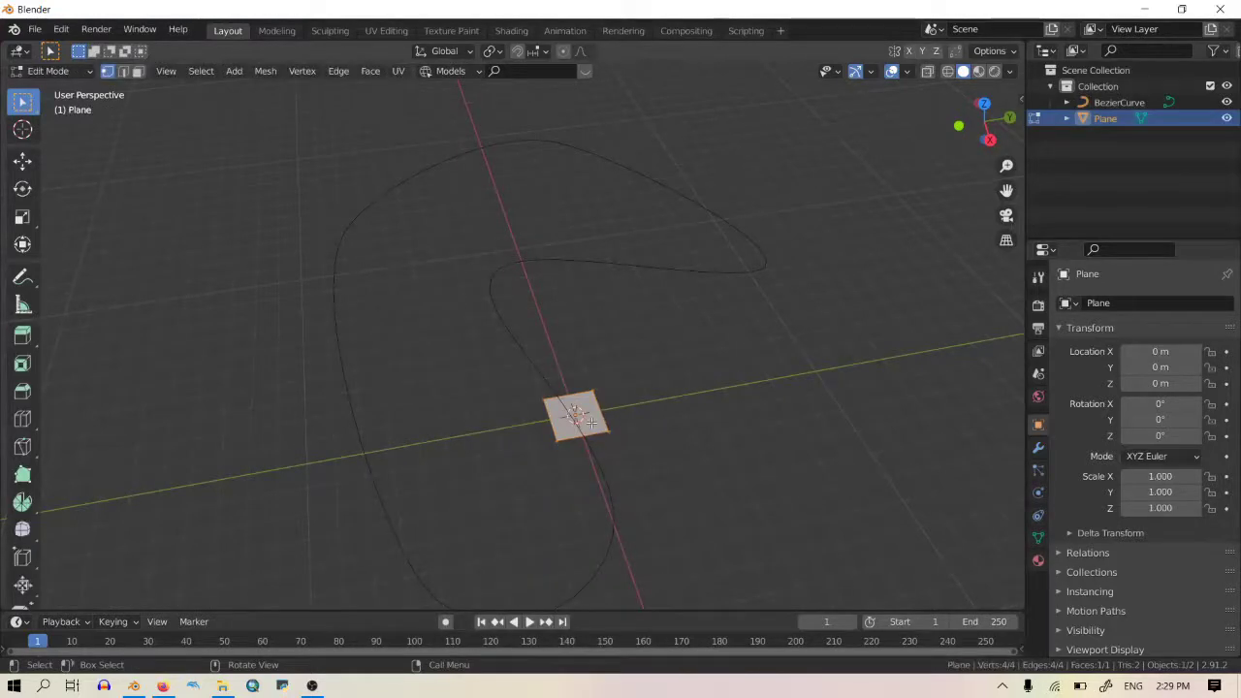
key(ctrl+r)
scroll(551, 425, up, 3)
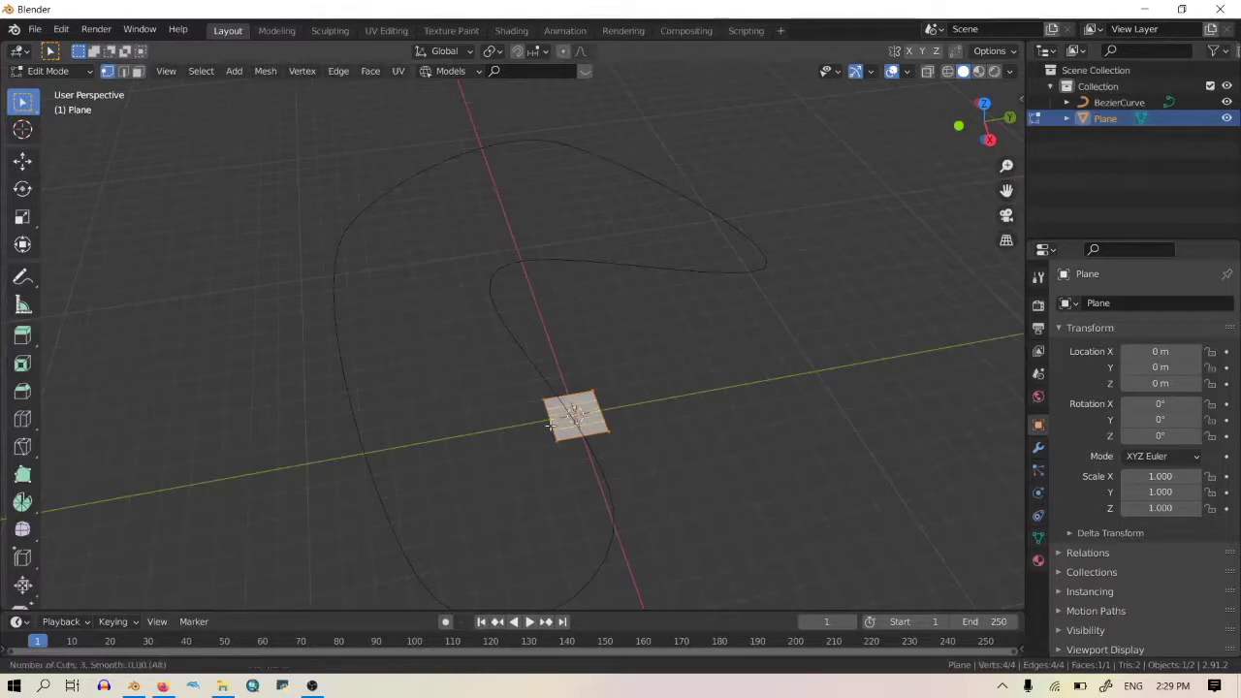
click(551, 425)
right_click(551, 425)
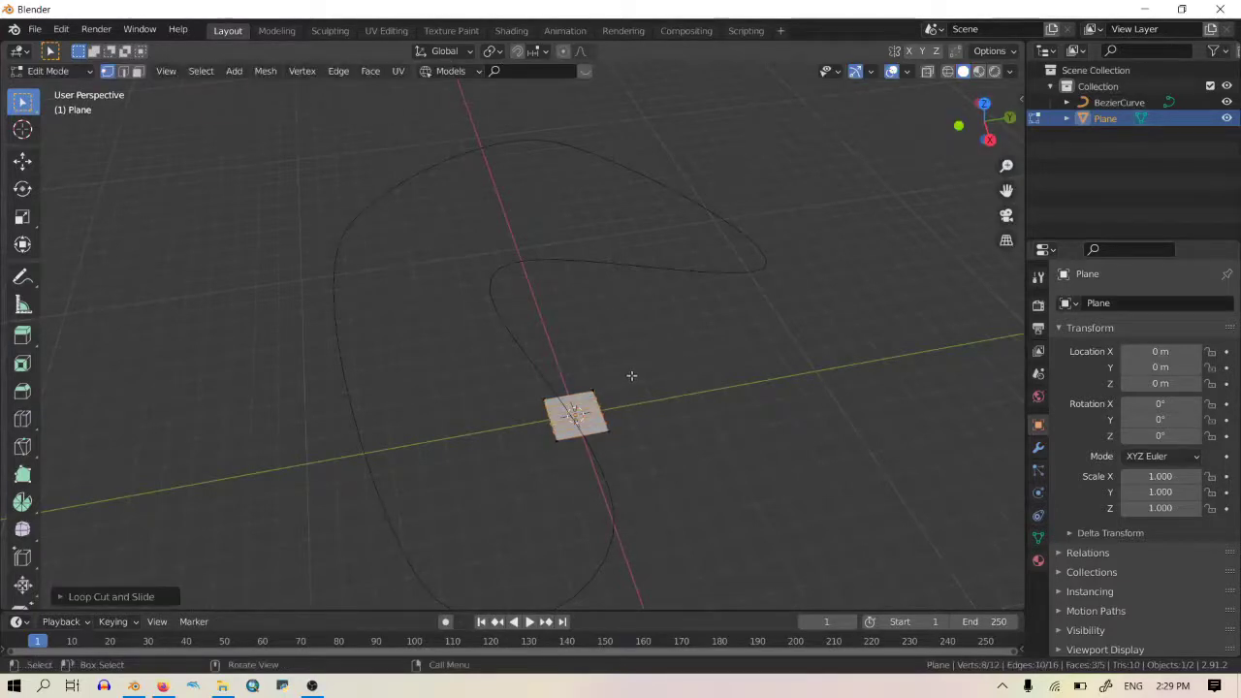
key(Tab)
Step: Add an Array modifier to the plane with a fixed count of 34
click(1037, 447)
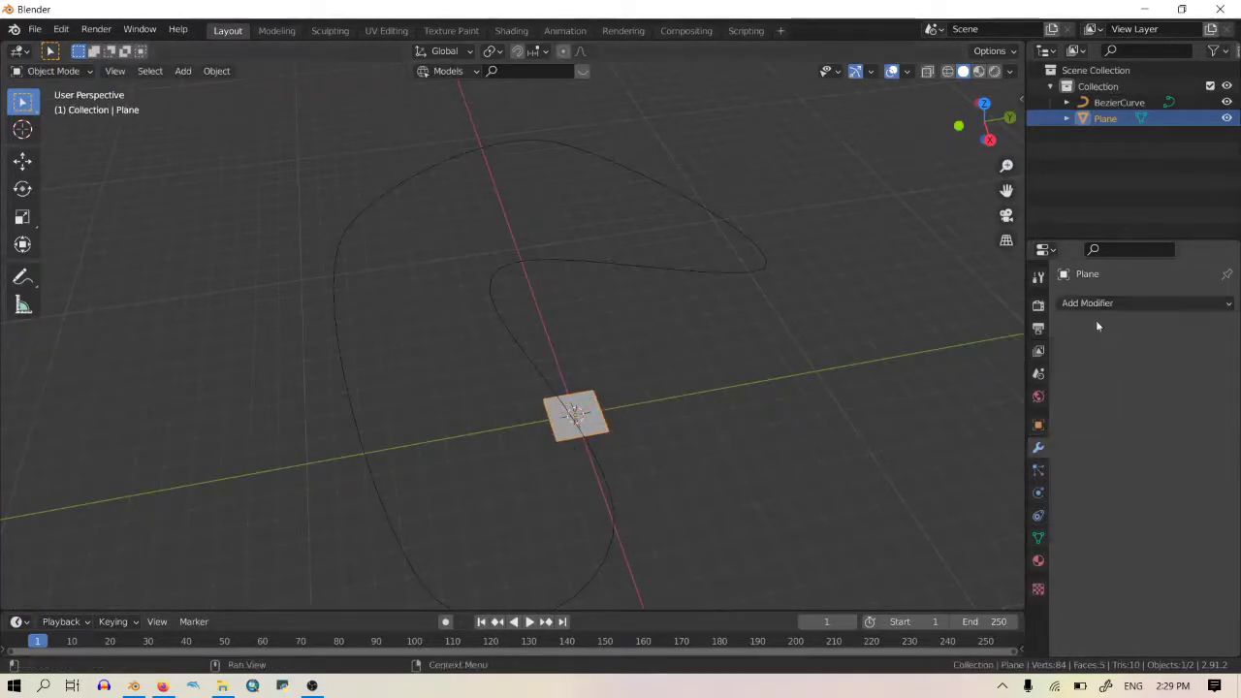
click(1105, 304)
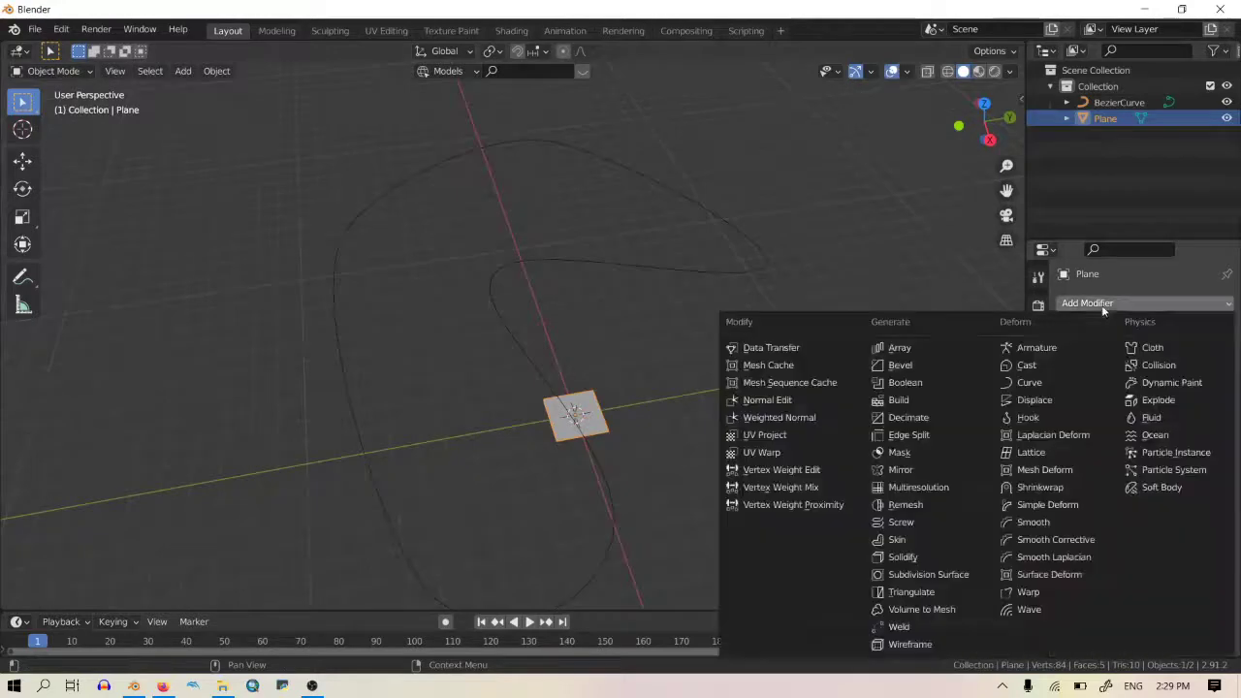
click(902, 348)
drag(1167, 374, 1202, 374)
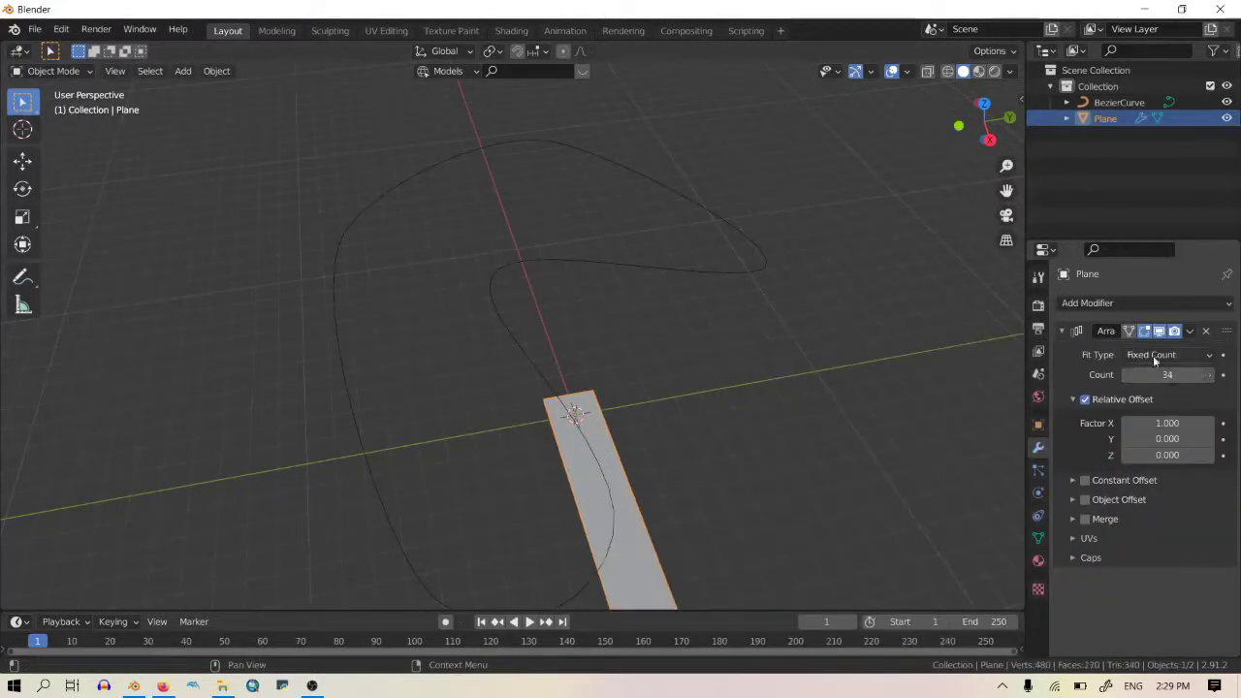
Step: Add a Curve modifier to the plane with BezierCurve as the curve object
click(1129, 304)
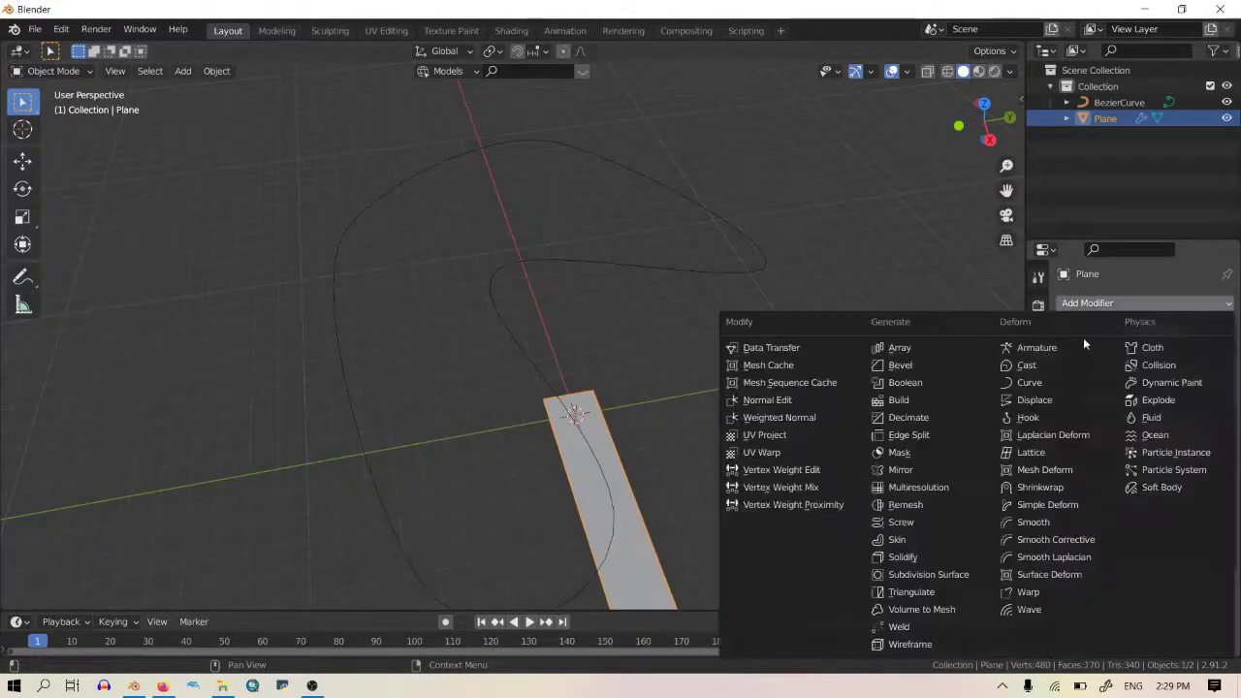
click(1054, 382)
click(1153, 604)
click(1115, 437)
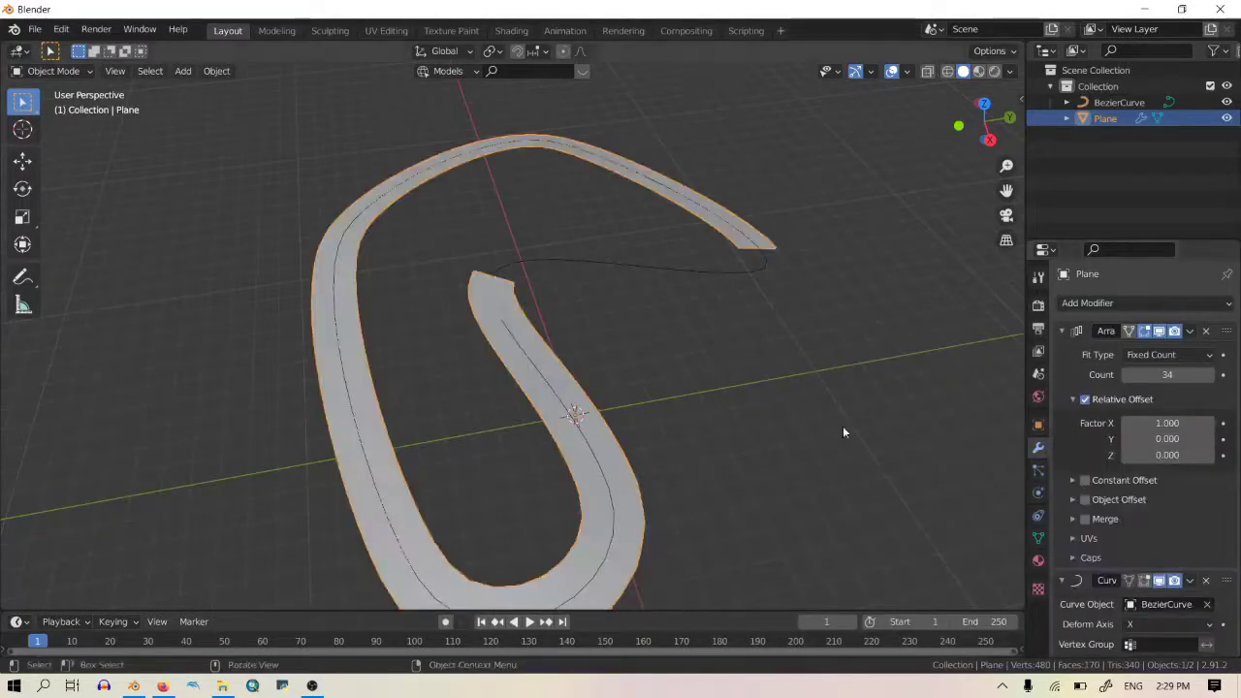
Step: Set the Array modifier's count to 41 so the road runs around the whole curve
drag(1167, 375, 1194, 374)
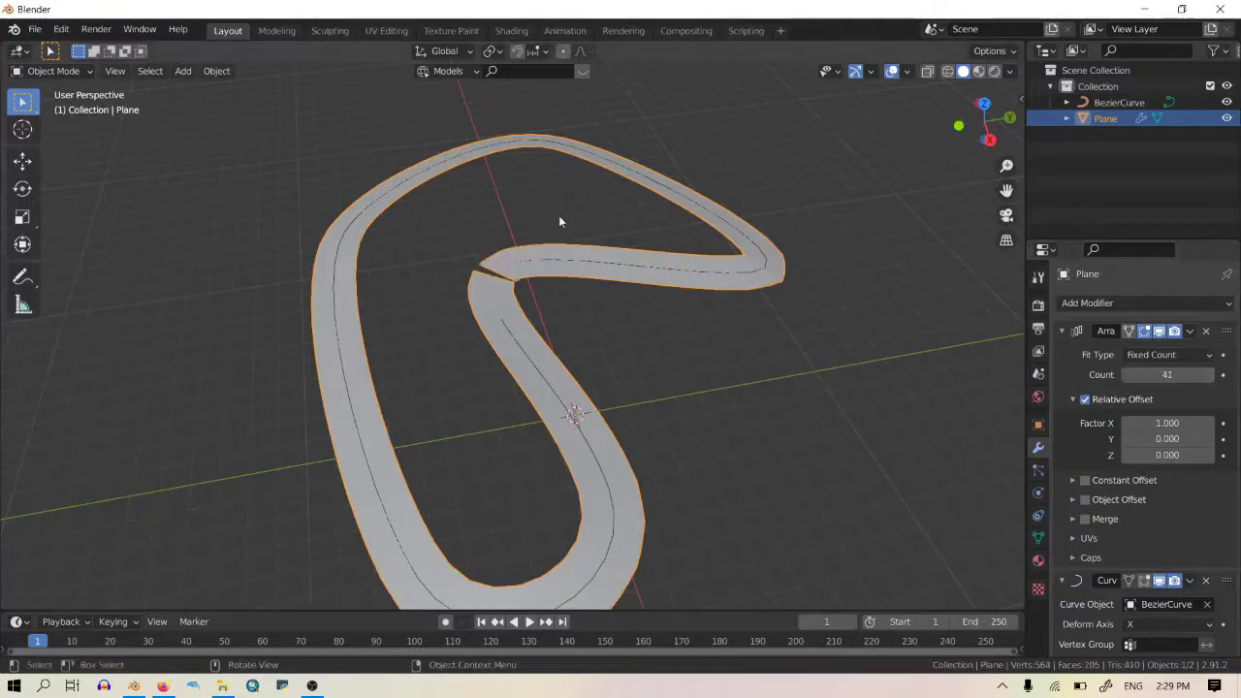
middle_drag(559, 216, 562, 285)
scroll(562, 291, up, 8)
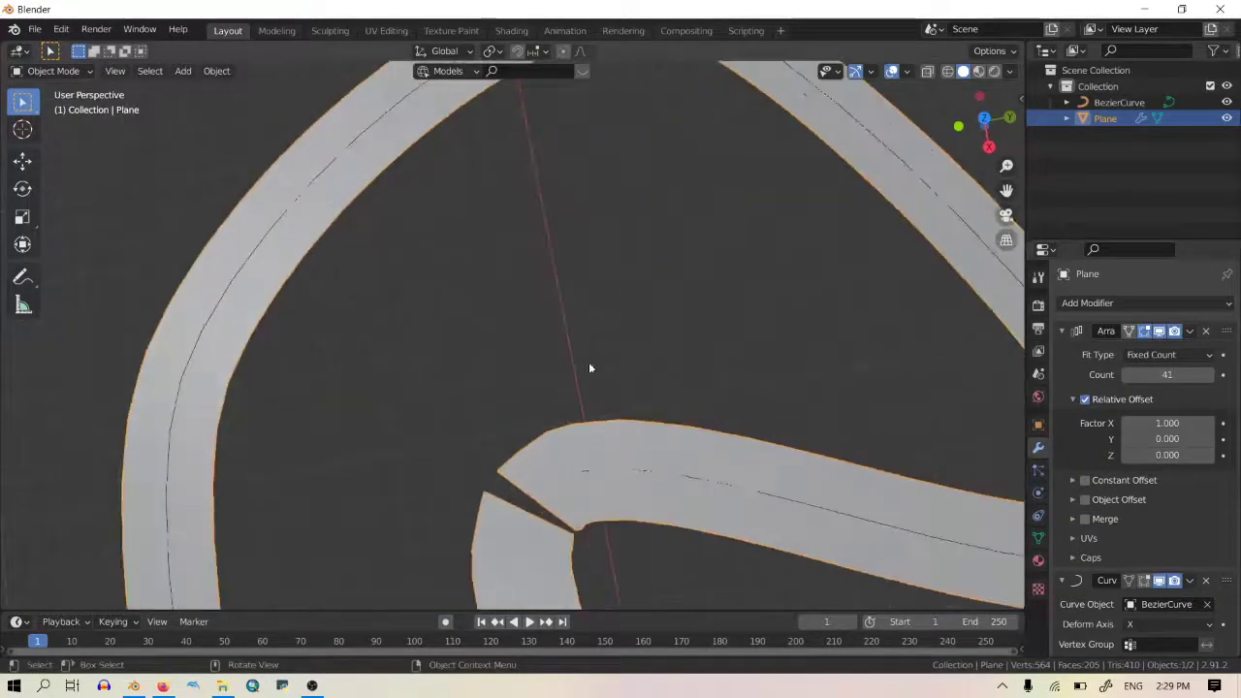
key(Tab)
key(Tab)
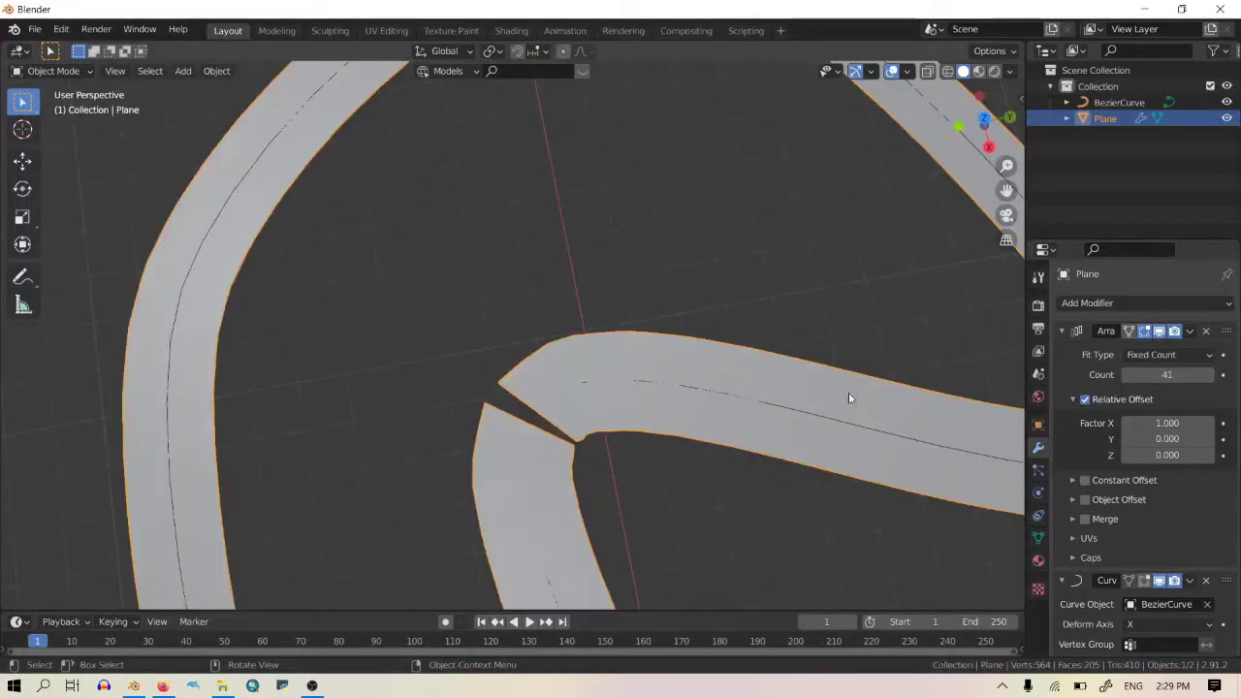
Step: Apply the plane's Array and Curve modifiers
click(1190, 331)
click(1147, 351)
click(1190, 331)
click(1159, 349)
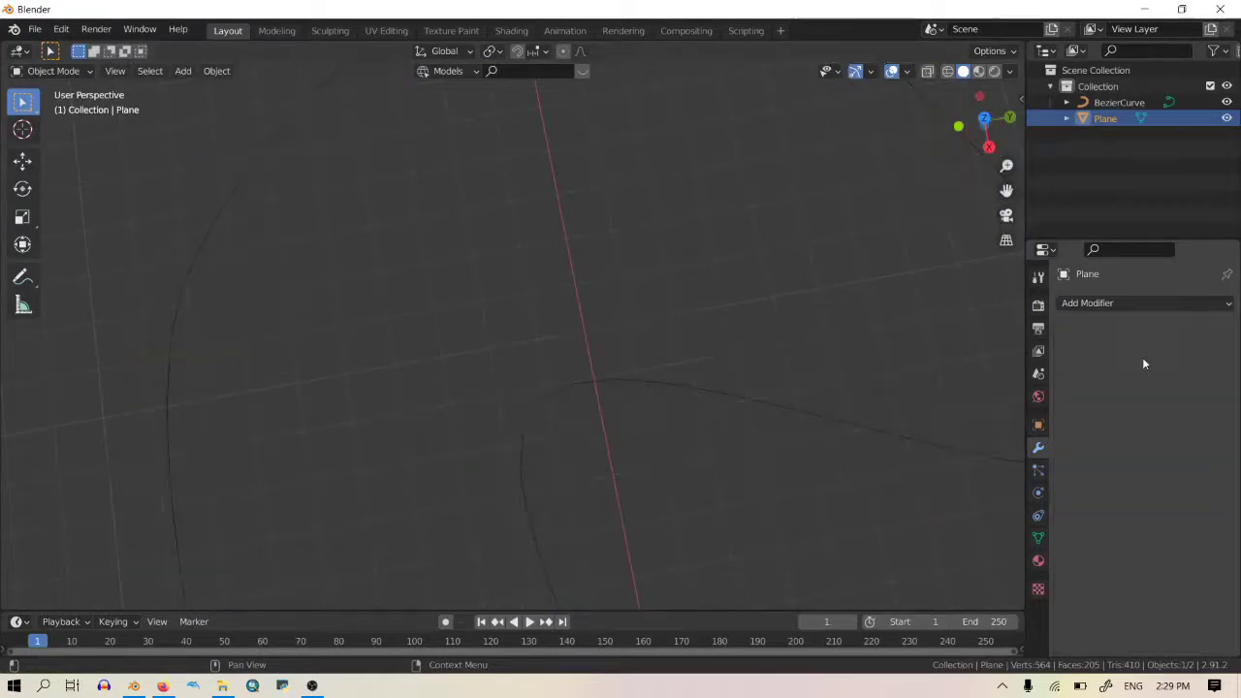
key(ctrl+z)
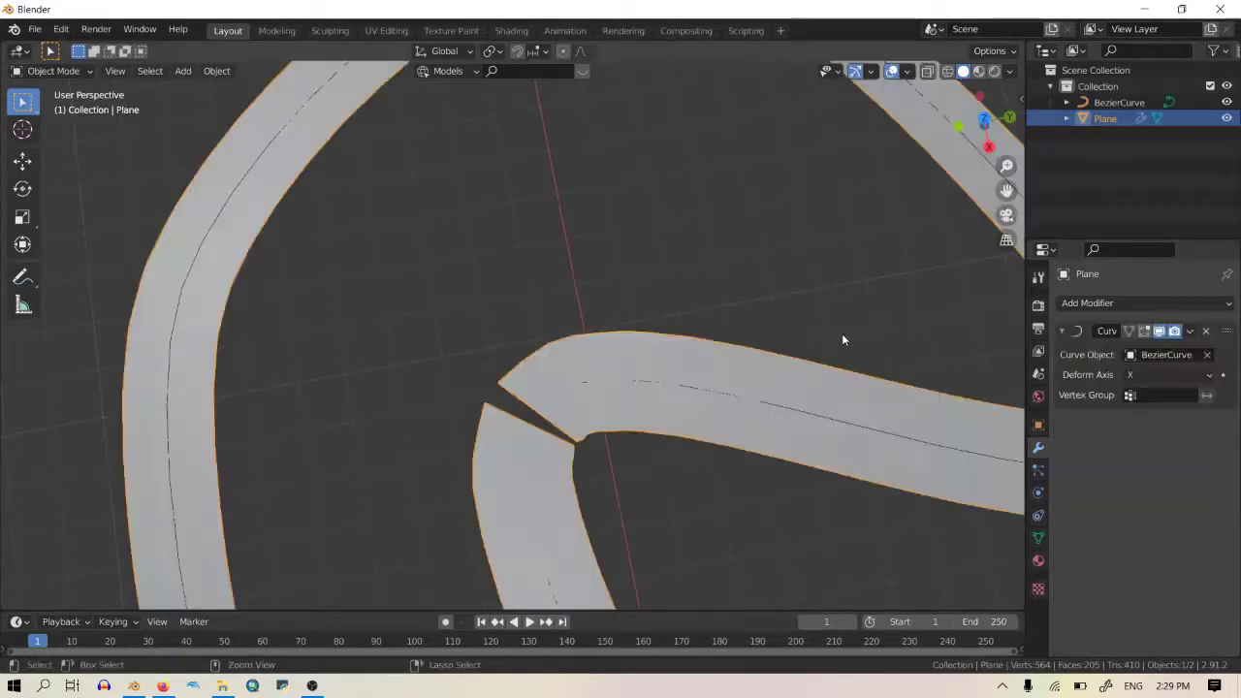
click(1190, 330)
click(1149, 343)
Step: In Edit Mode, merge the two inner corner vertices where the road's start and end meet
scroll(645, 383, up, 4)
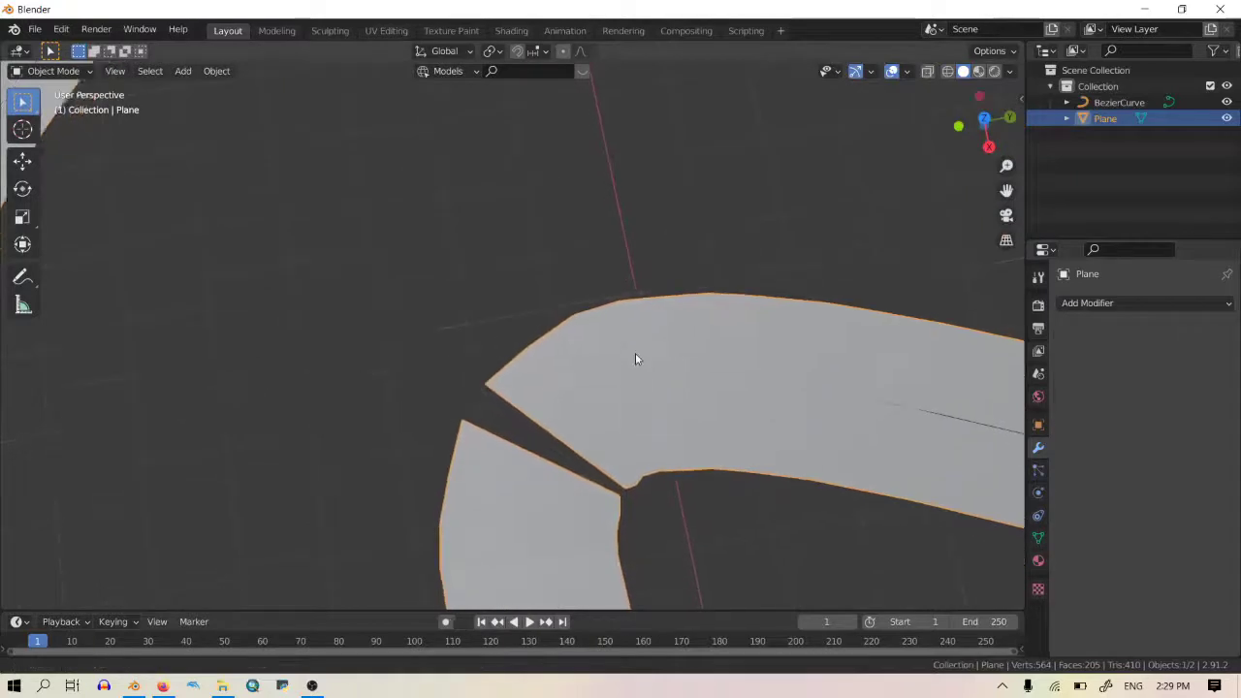
middle_drag(635, 360, 651, 403)
key(Tab)
click(617, 391)
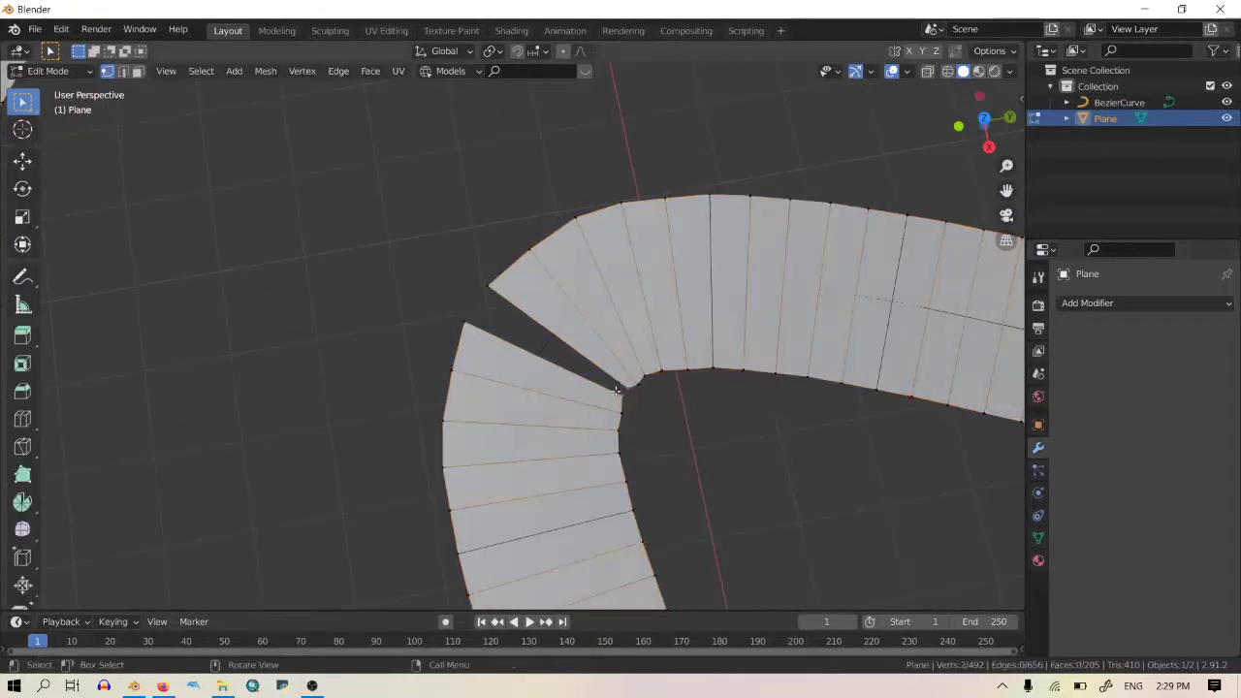
key(m)
click(616, 391)
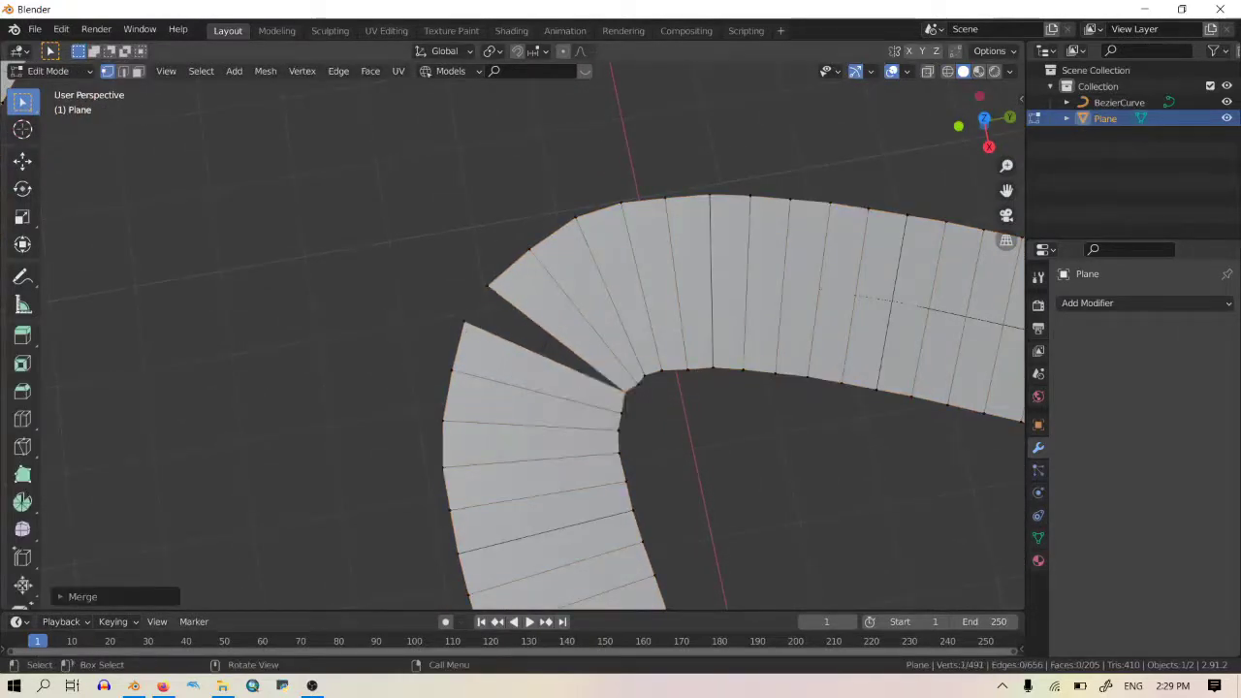
Step: Merge the two outer corner vertices of the road's open seam at their center
drag(481, 339, 438, 304)
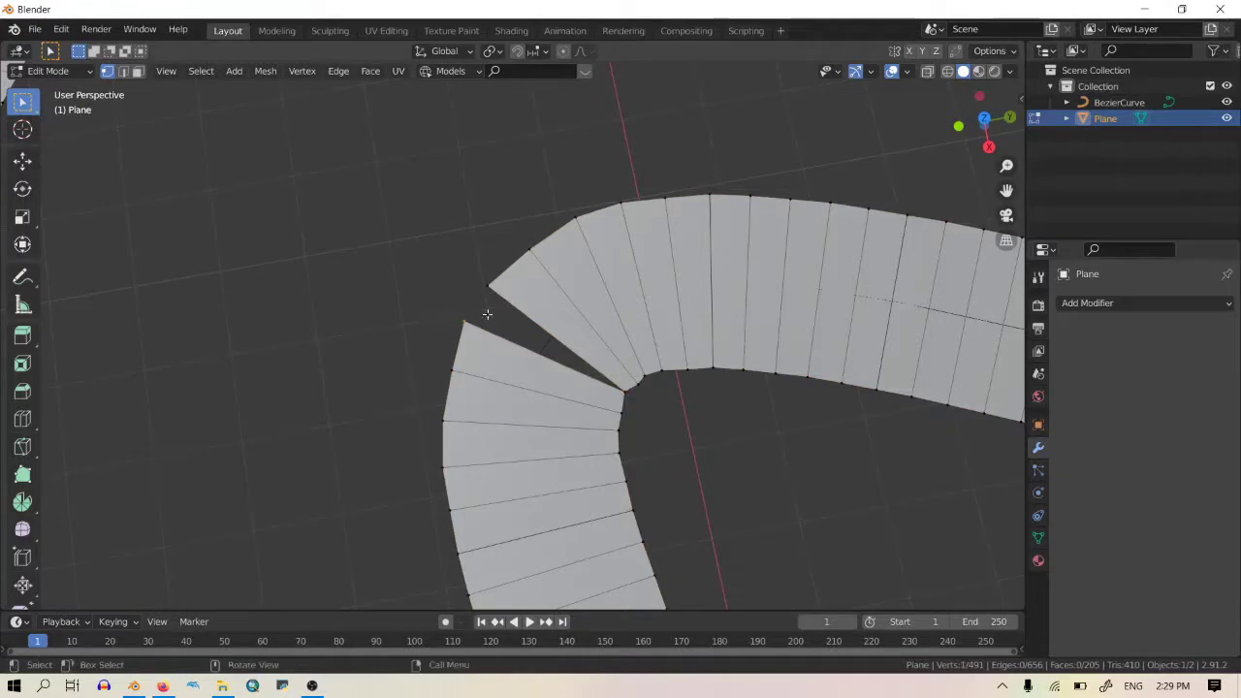
key(m)
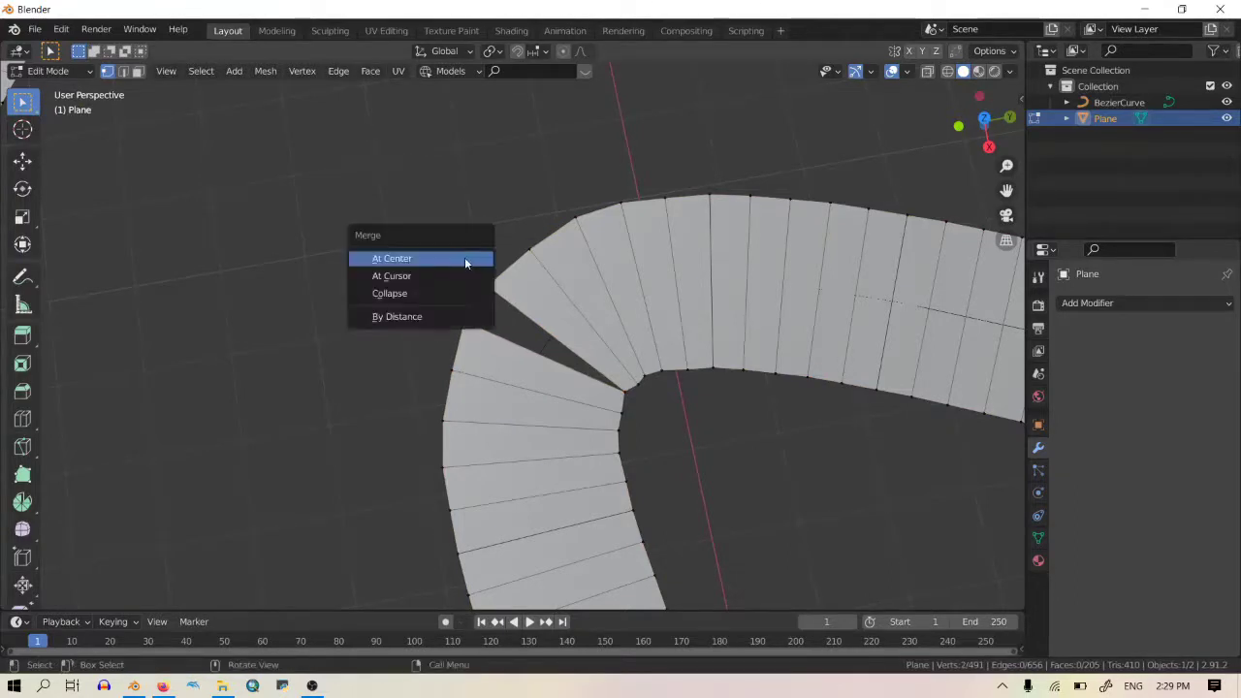
click(465, 257)
Step: Check whether neighbouring road segments are joined by test-moving vertices on the outer edge and cancelling each move
scroll(573, 304, down, 6)
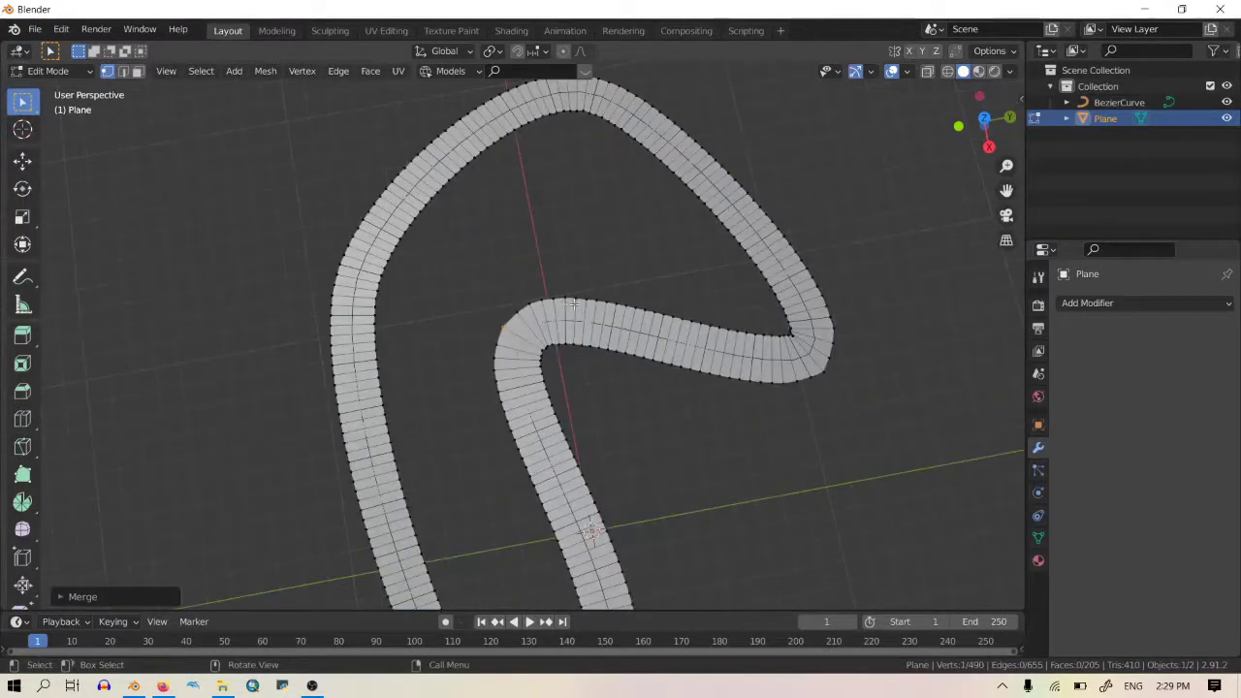
click(984, 118)
shift+middle_drag(656, 214, 634, 191)
middle_drag(503, 281, 569, 383)
scroll(570, 383, up, 3)
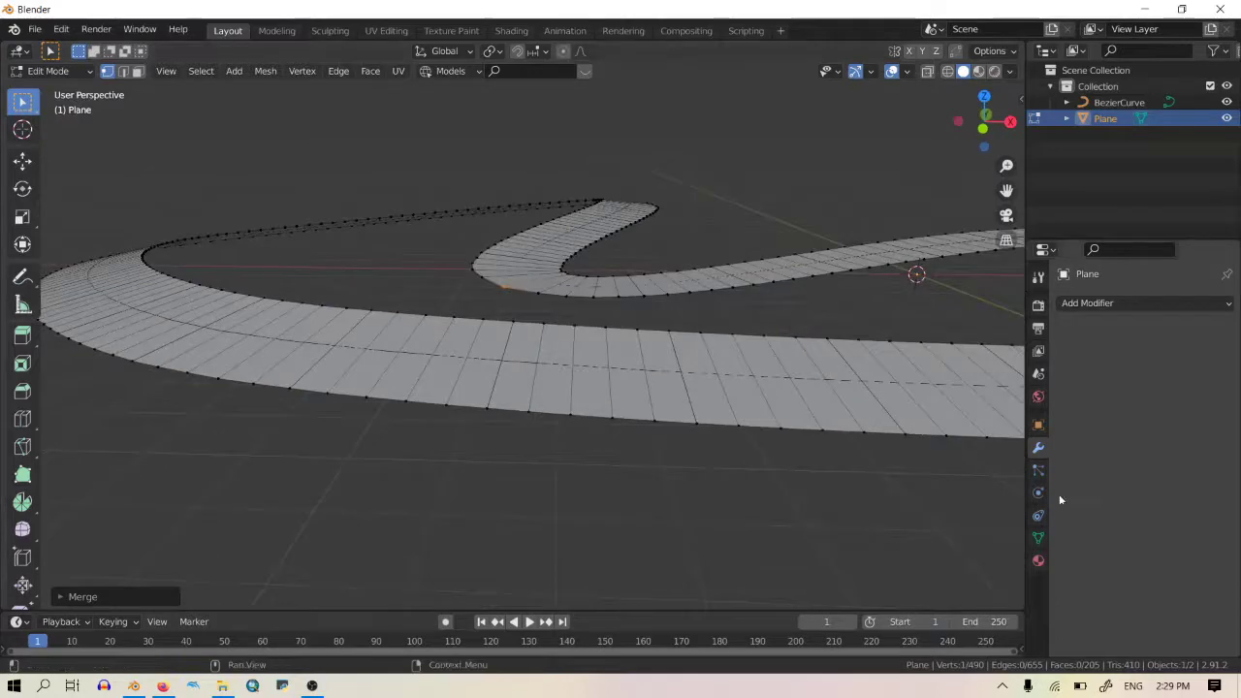
click(740, 433)
key(g)
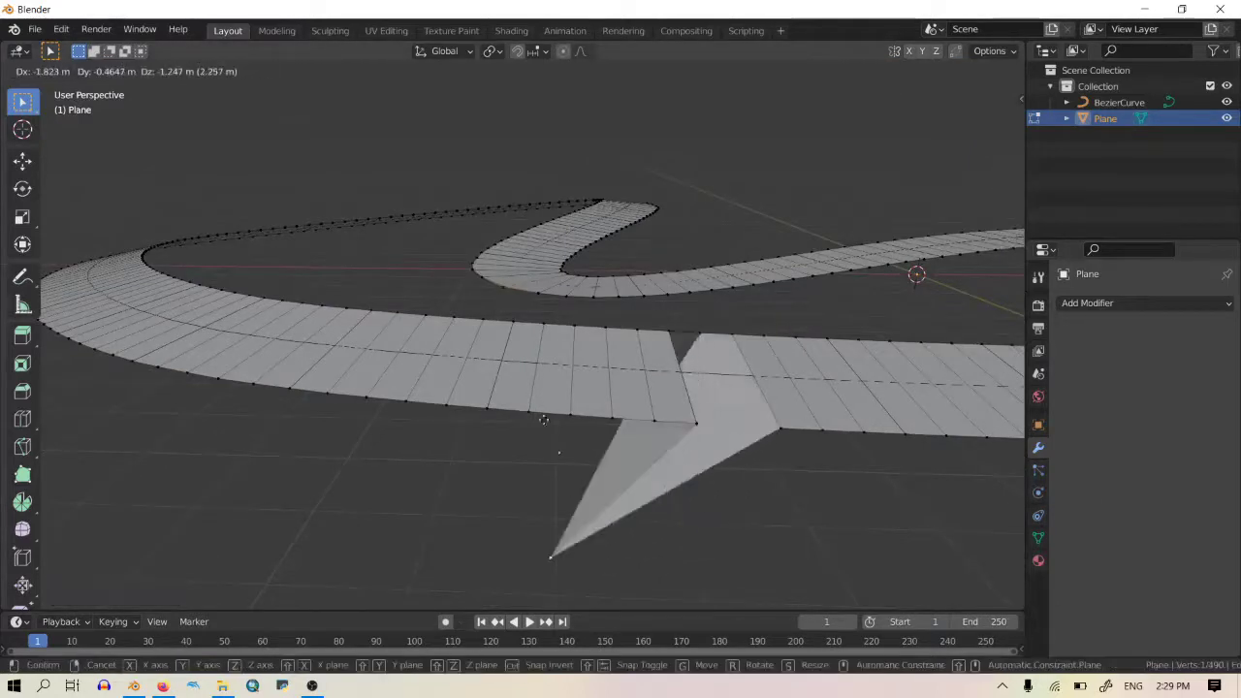
key(Escape)
click(683, 424)
key(g)
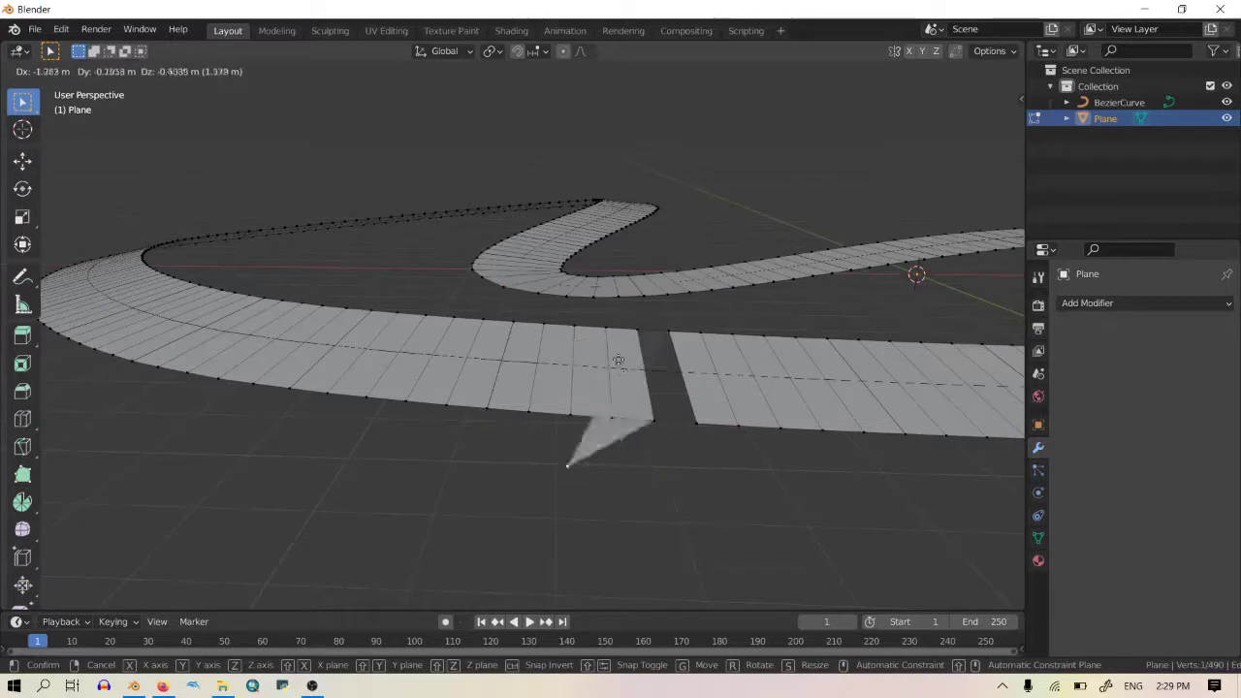
key(Escape)
Step: Select all vertices of the road mesh and merge them by distance
mouse_move(713, 327)
middle_down()
mouse_move(699, 384)
mouse_move(705, 340)
middle_up()
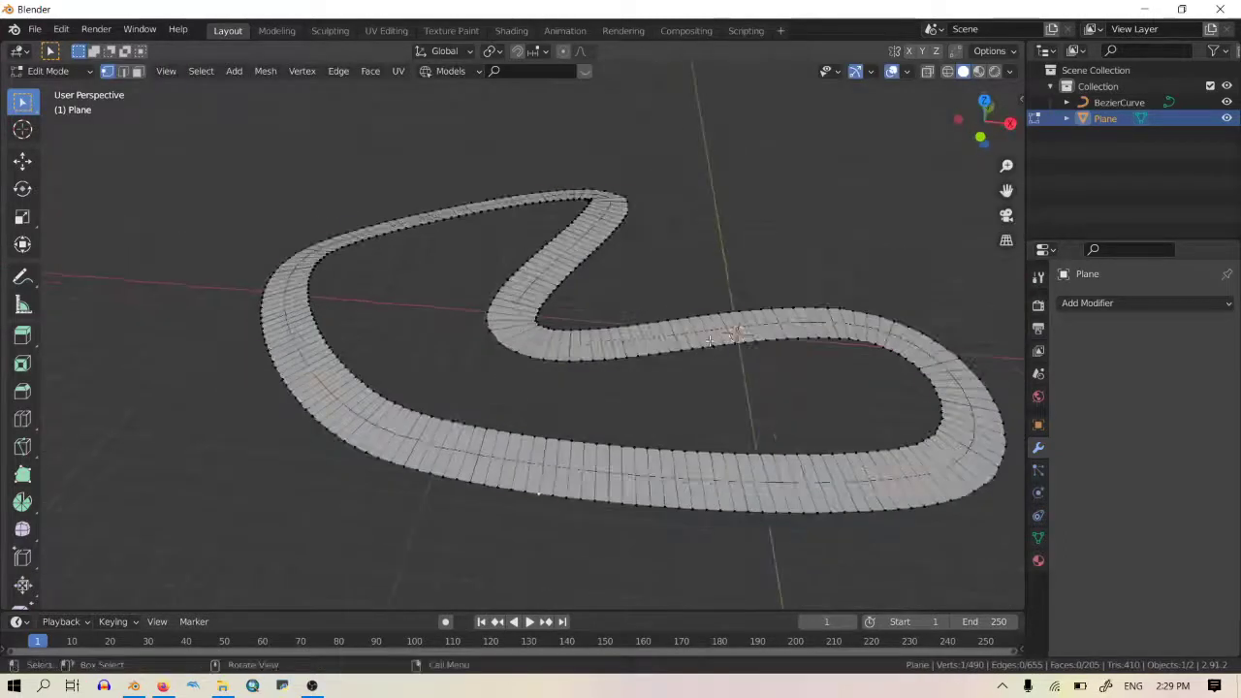
key(a)
key(m)
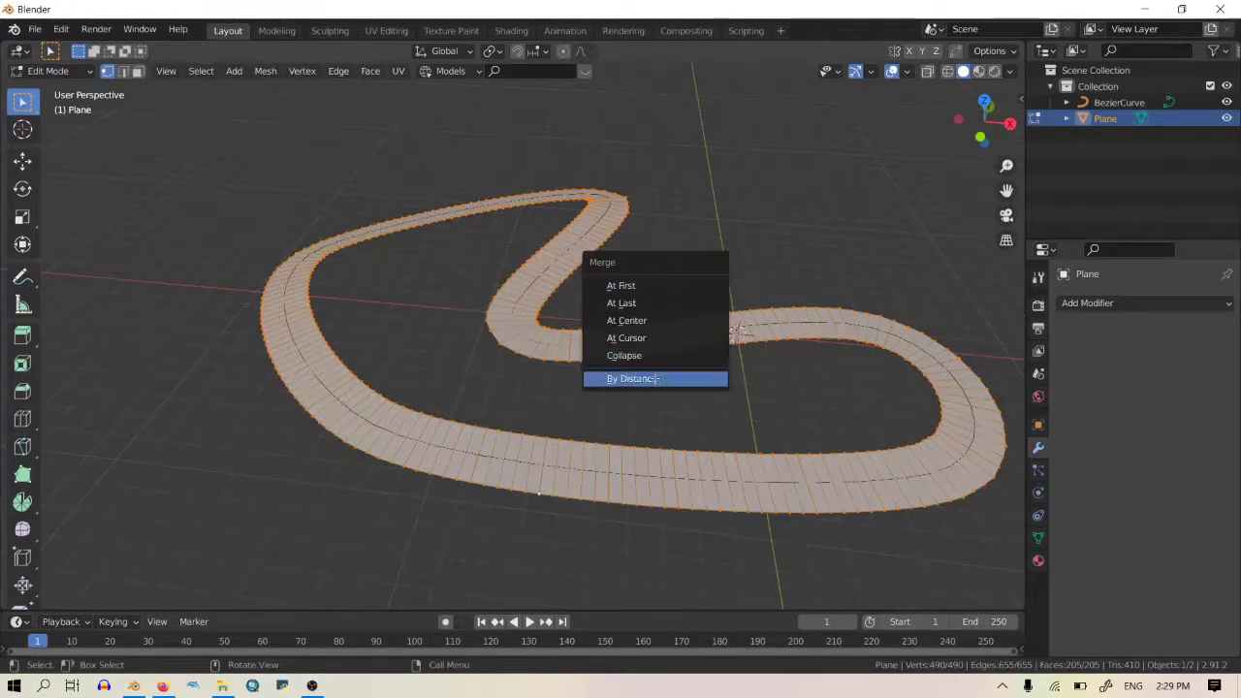
click(645, 378)
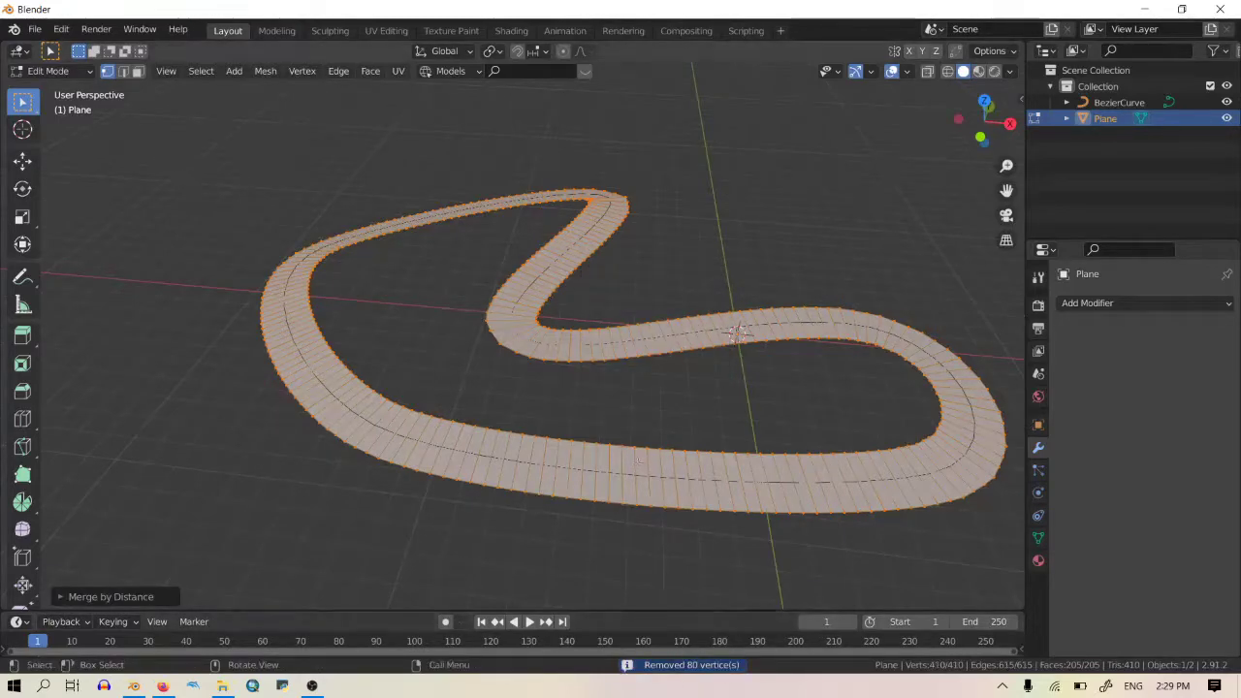
Step: Recheck the merged segment joints by test-moving several vertices along the road's edges, cancelling every move
scroll(603, 514, up, 1)
click(592, 516)
middle_drag(592, 516, 602, 488)
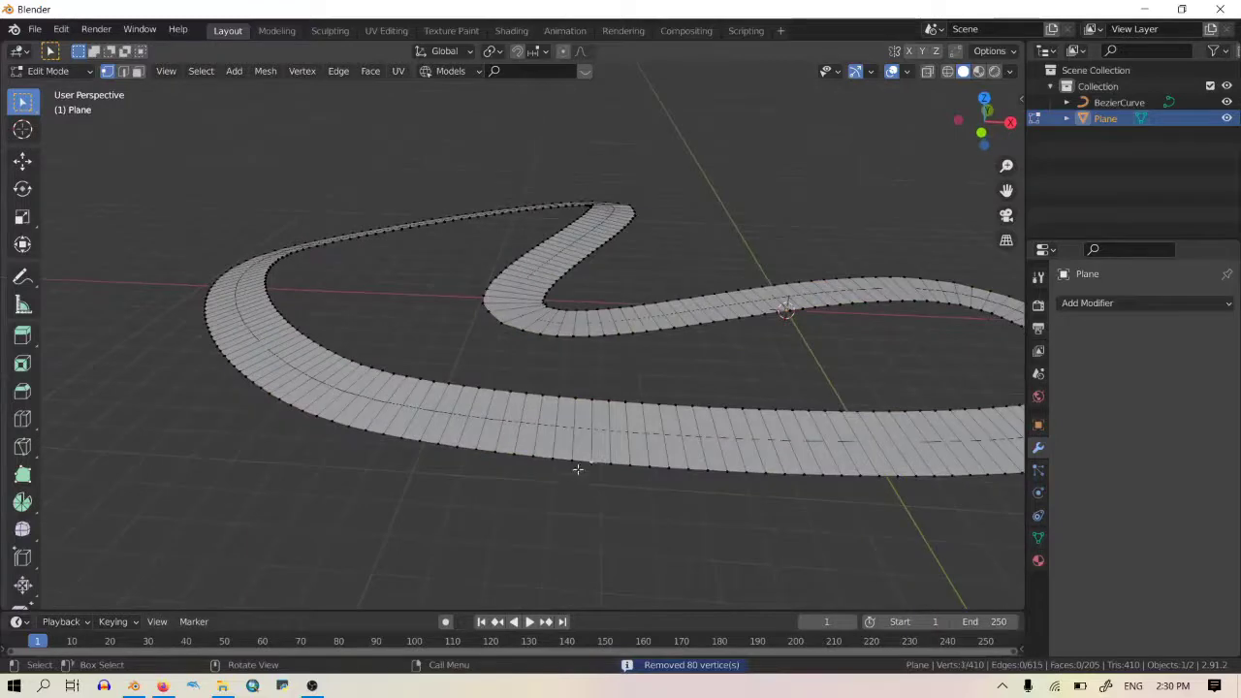
key(g)
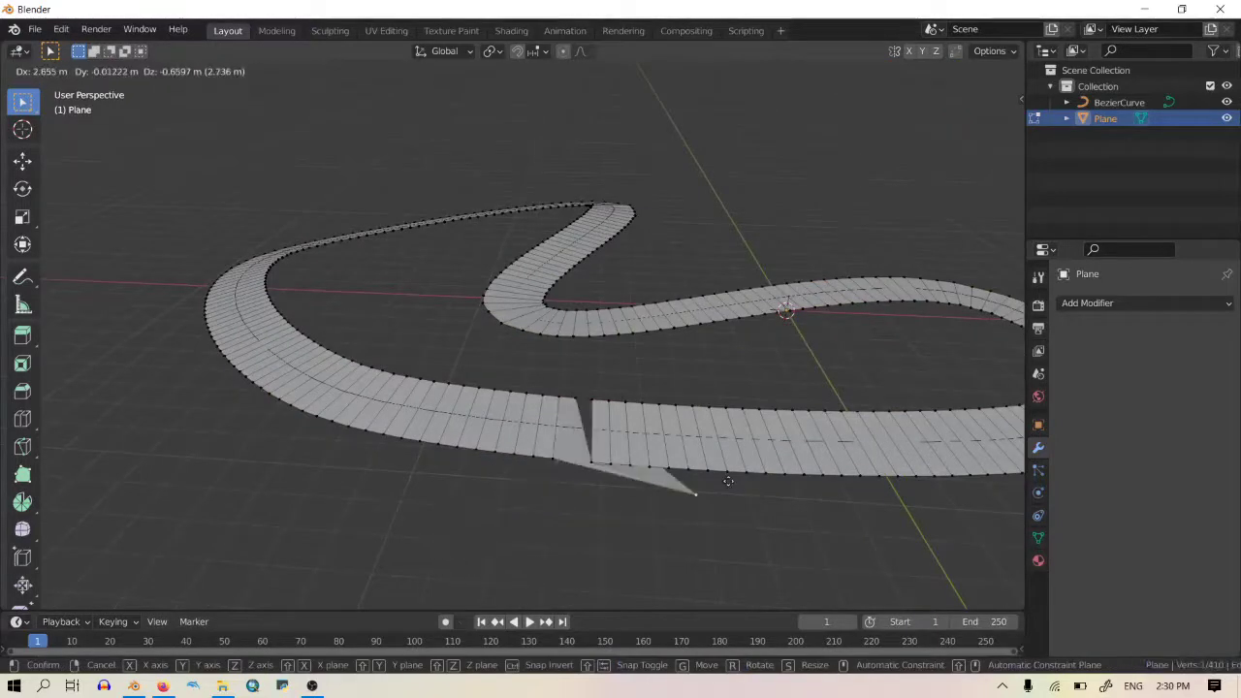
right_click(585, 410)
scroll(565, 463, up, 3)
shift+middle_drag(600, 498, 703, 287)
key(g)
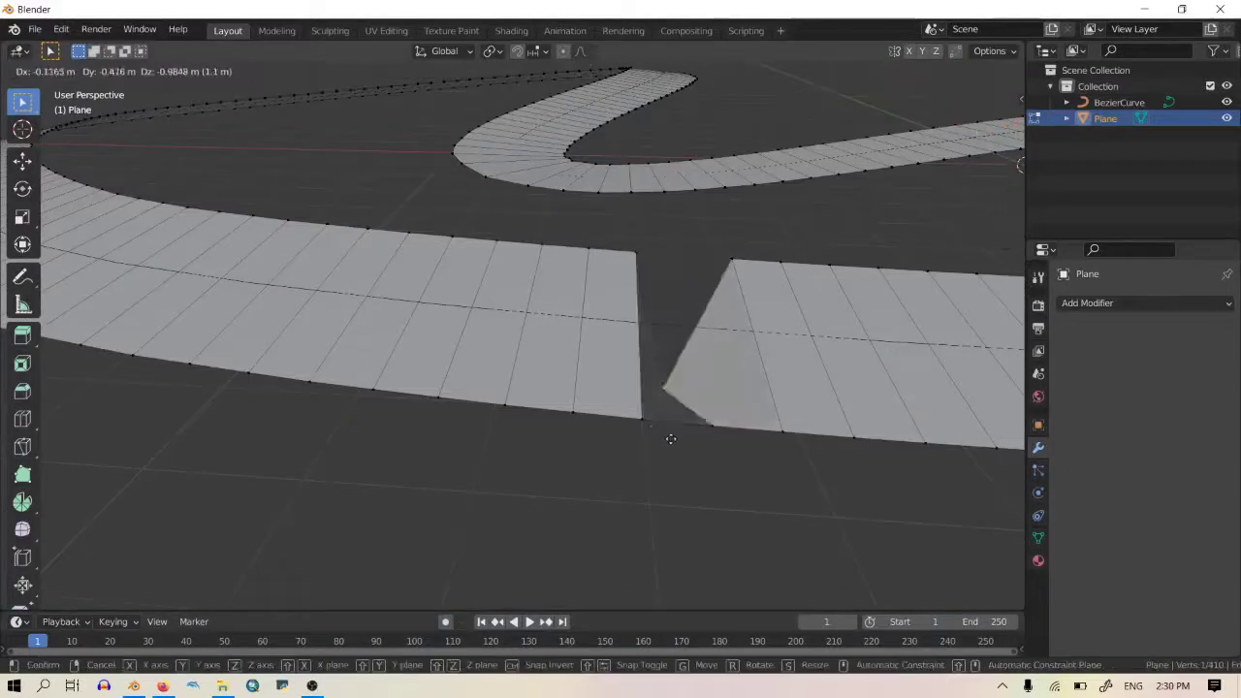
right_click(709, 435)
key(g)
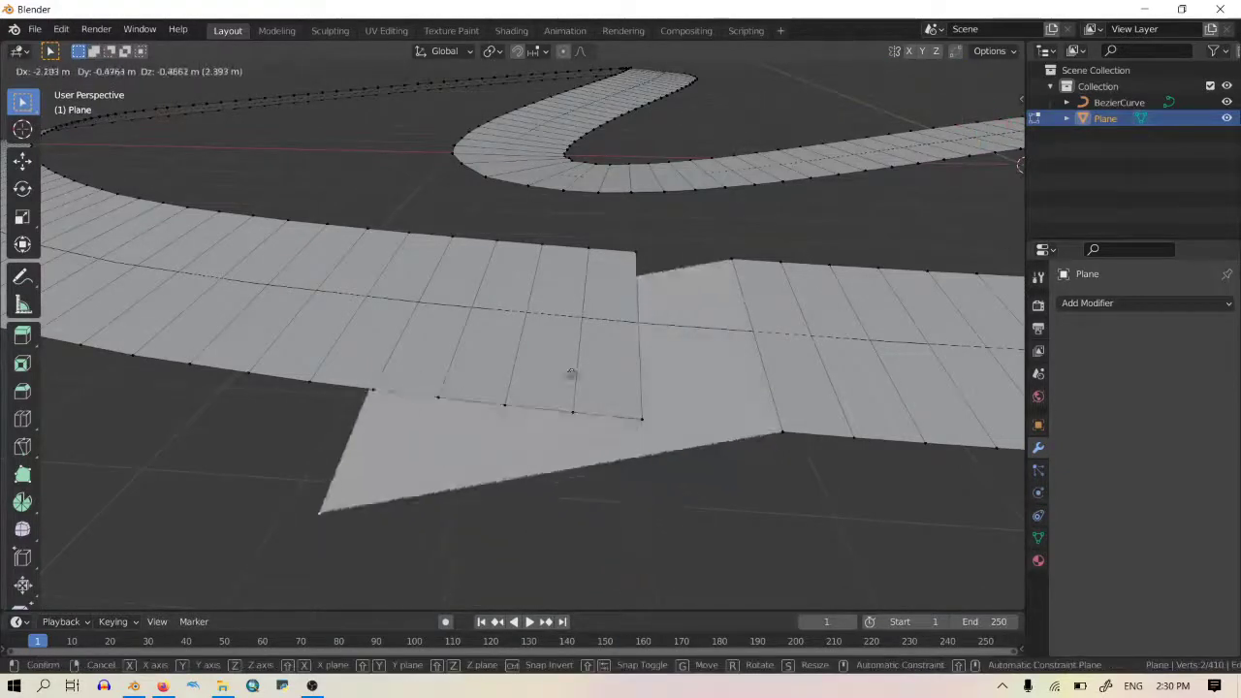
right_click(569, 459)
key(g)
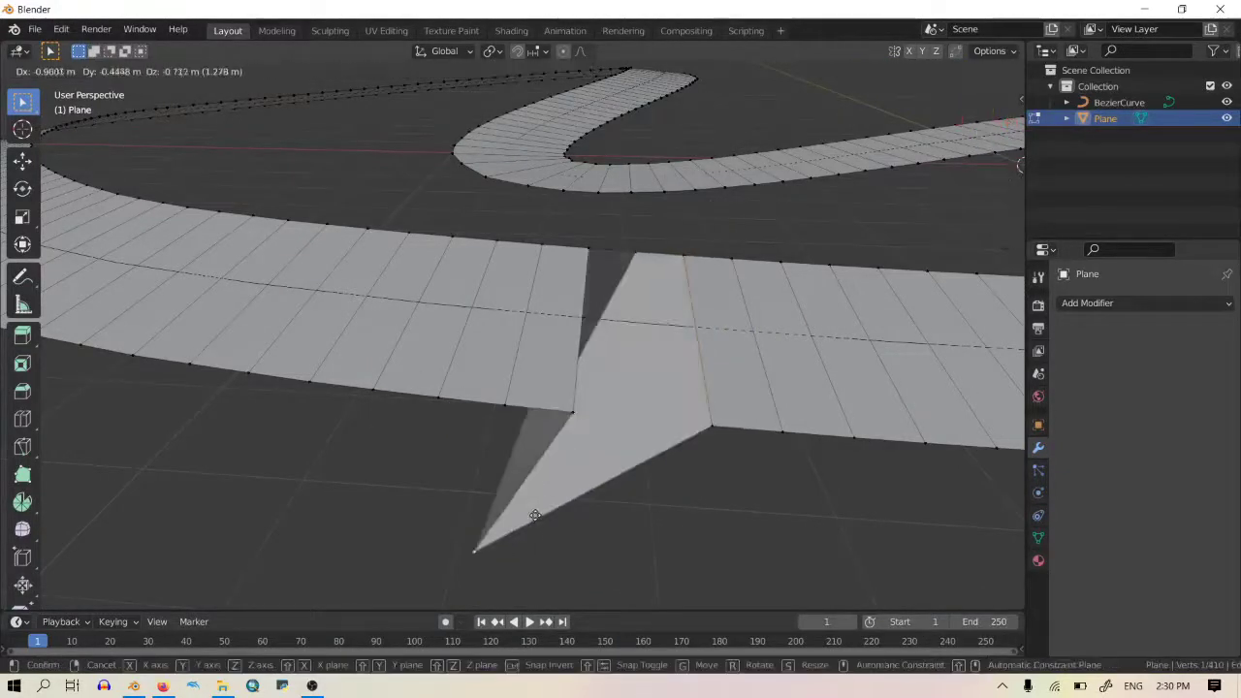
right_click(762, 309)
scroll(762, 309, down, 8)
middle_drag(762, 309, 720, 426)
scroll(700, 354, up, 3)
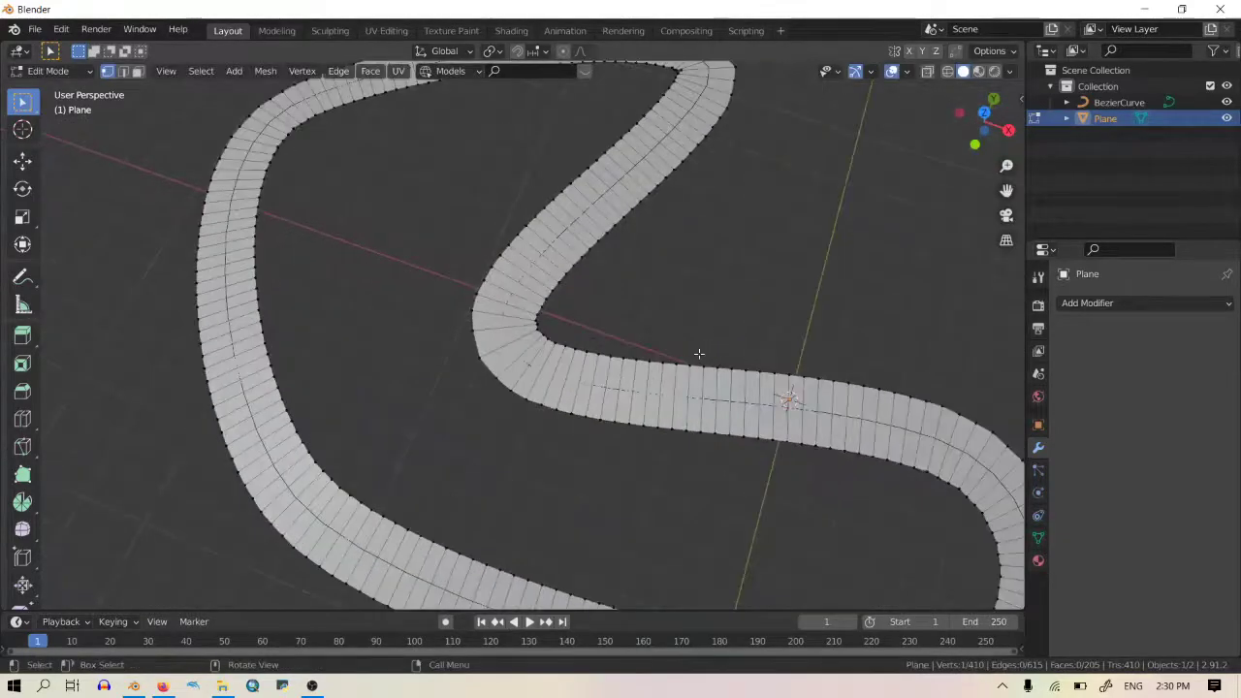
scroll(698, 354, down, 4)
scroll(691, 330, up, 3)
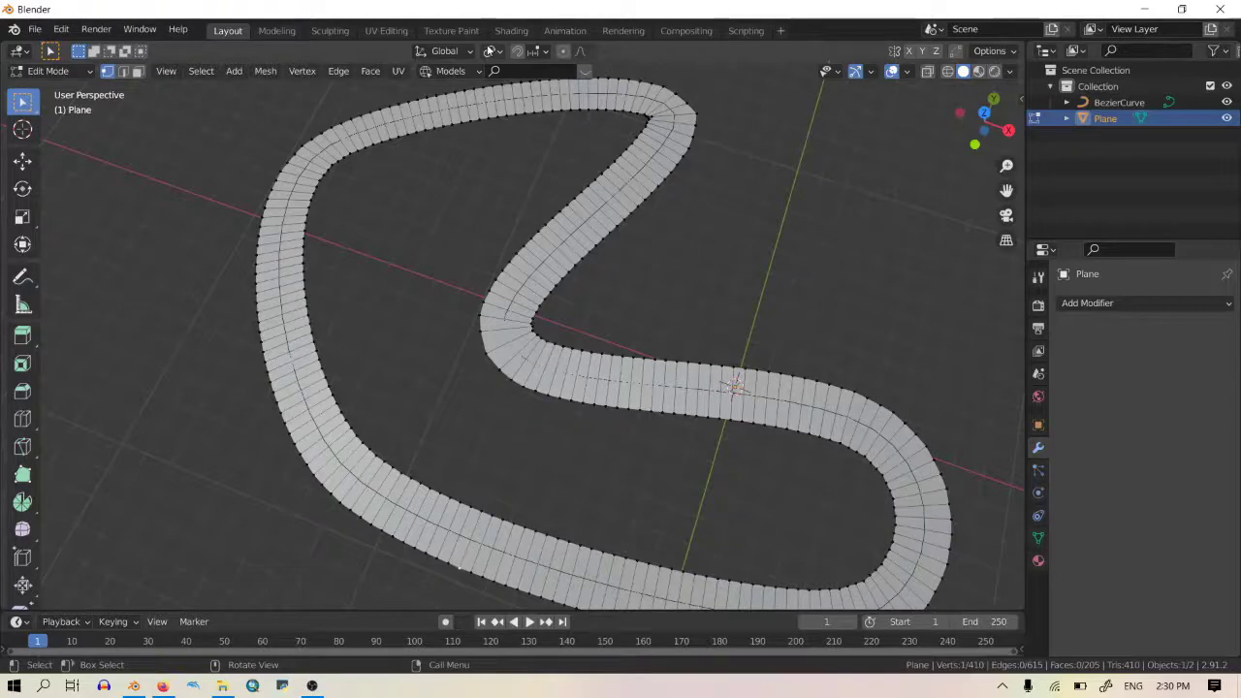
Step: Switch to the Shading workspace and create a new material for the road
scroll(415, 412, down, 3)
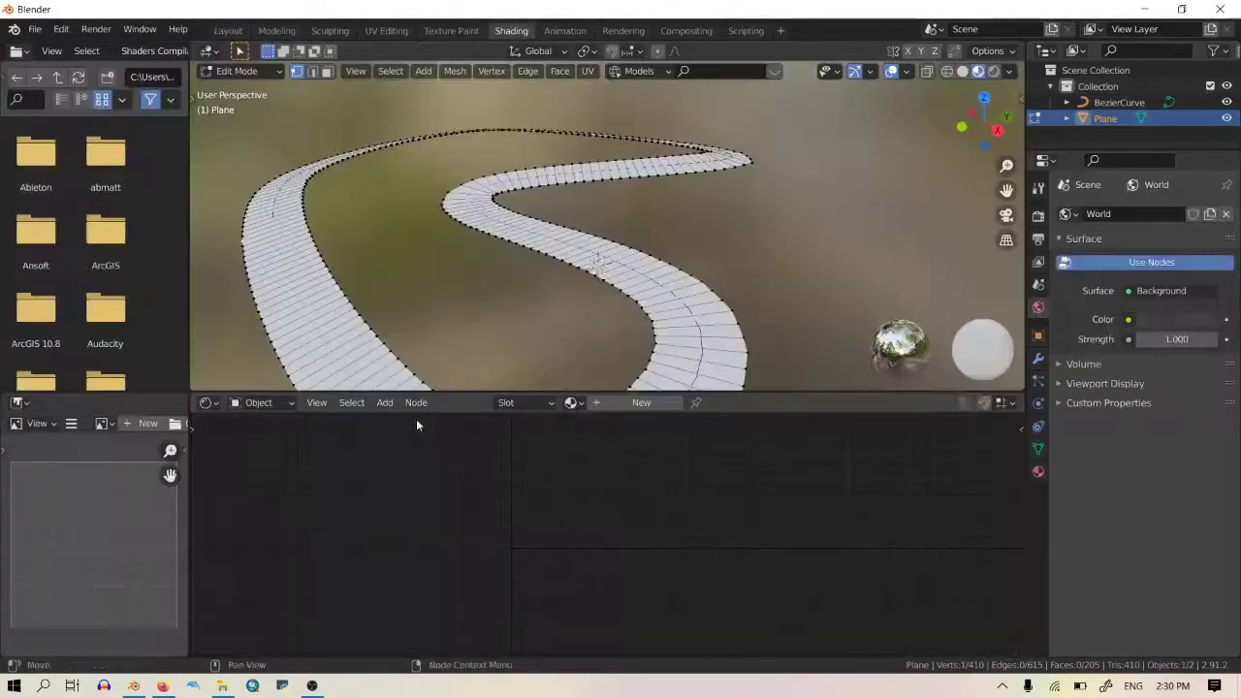
click(616, 405)
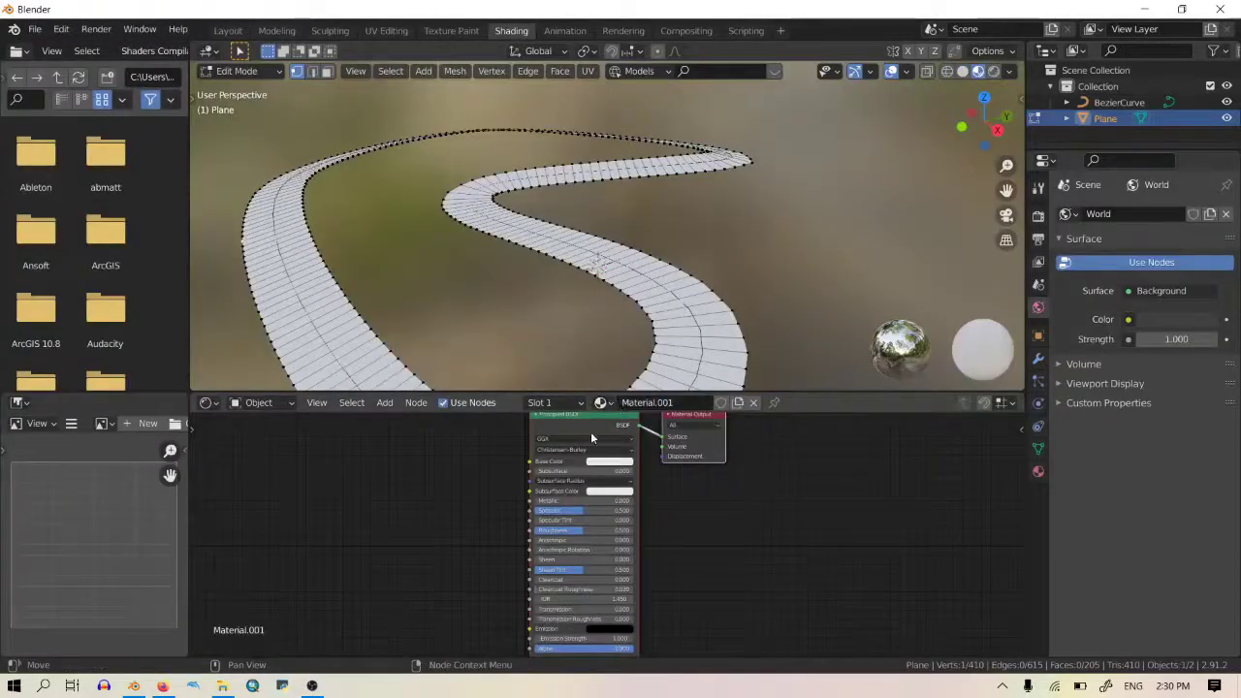
scroll(591, 439, up, 3)
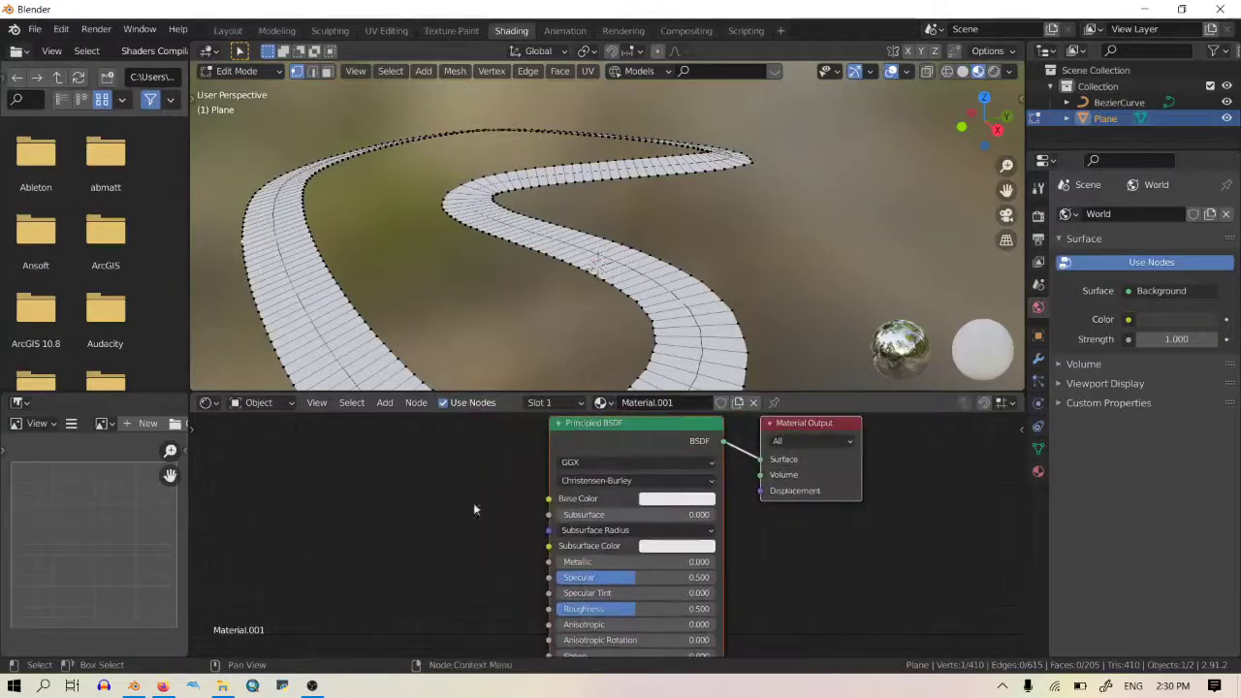
Step: Add an Image Texture node and place it beside the Principled BSDF node
key(shift+a)
click(444, 514)
text(ima)
key(Return)
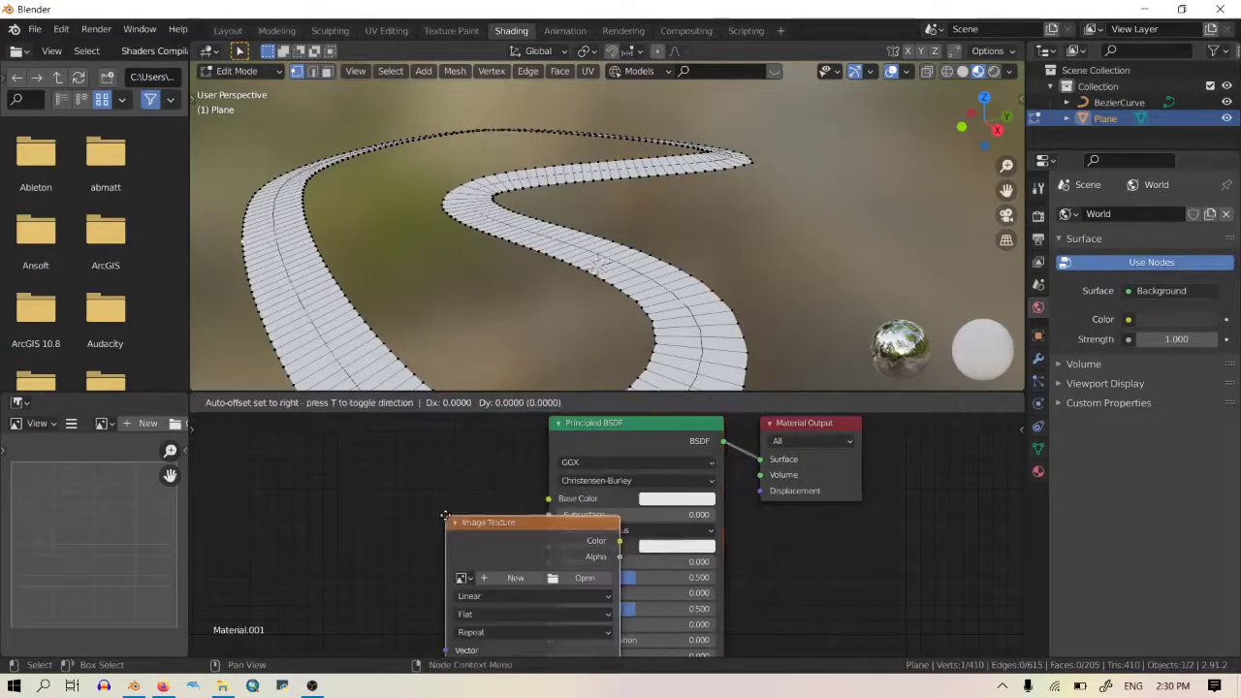
click(330, 484)
Step: Load dc_Road_071025c_mip.png from the sand course folder into the Image Texture node
click(448, 547)
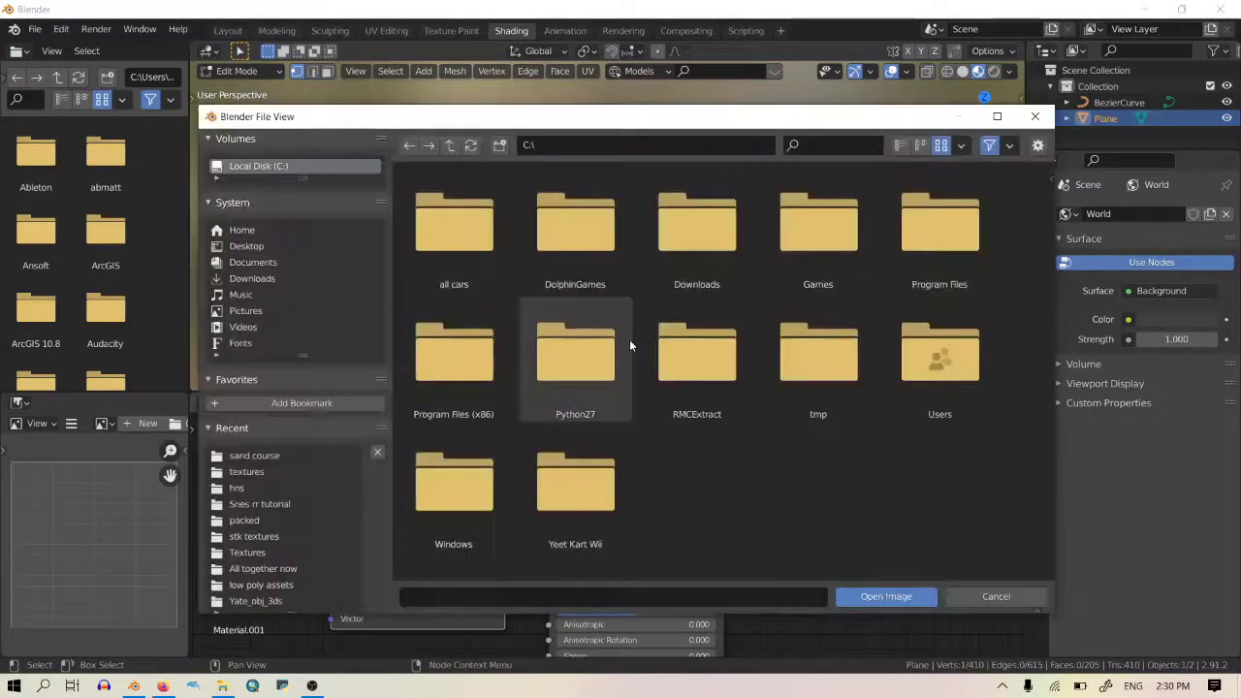
click(272, 456)
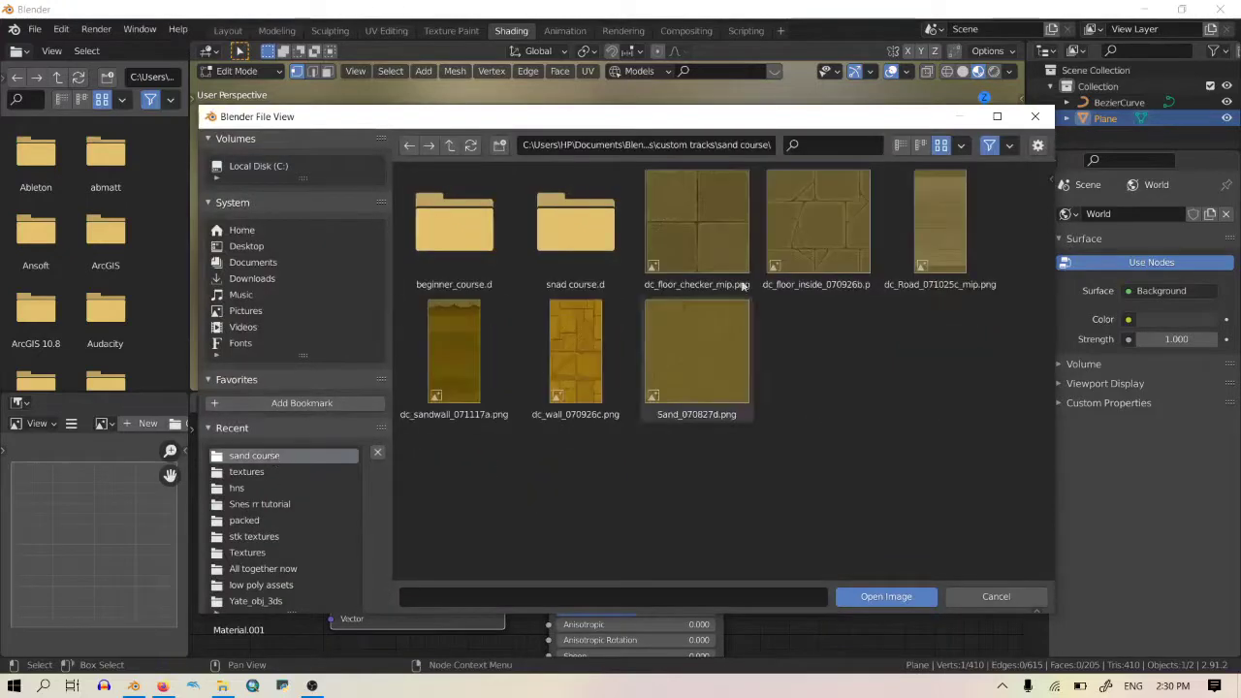
click(965, 225)
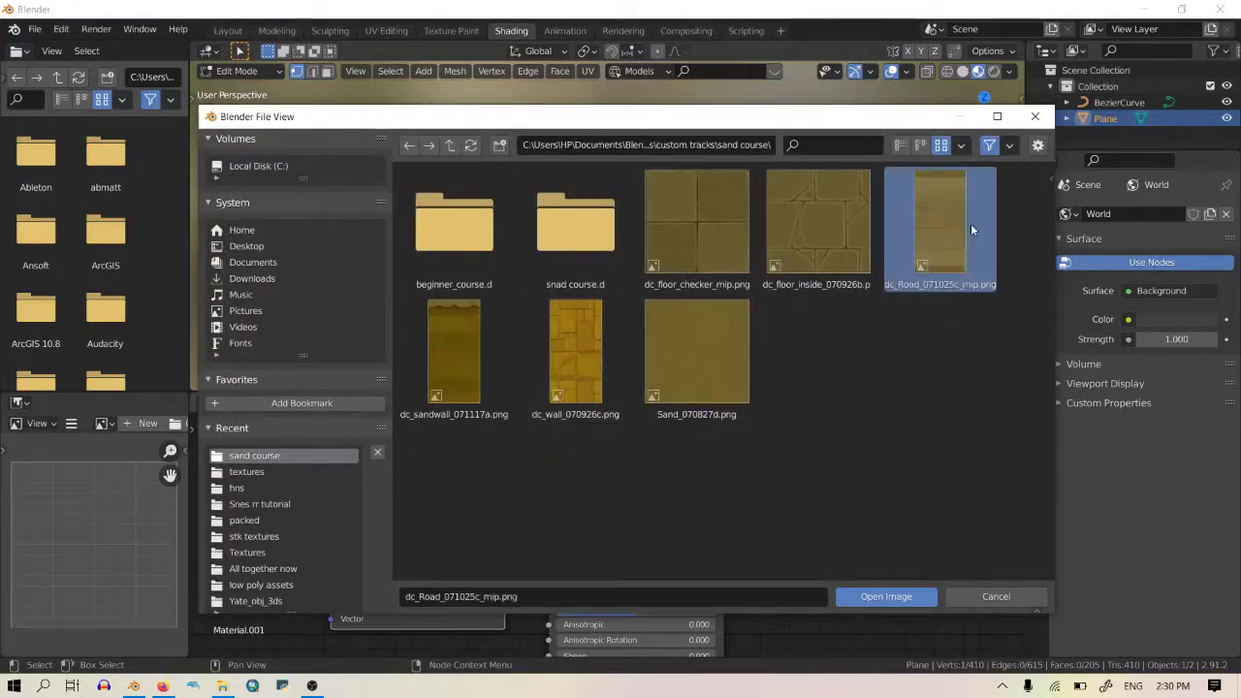
click(873, 596)
Step: Connect the road texture's Color output to the Principled BSDF's Base Color and view the textured track
drag(505, 509, 549, 498)
middle_drag(674, 213, 645, 312)
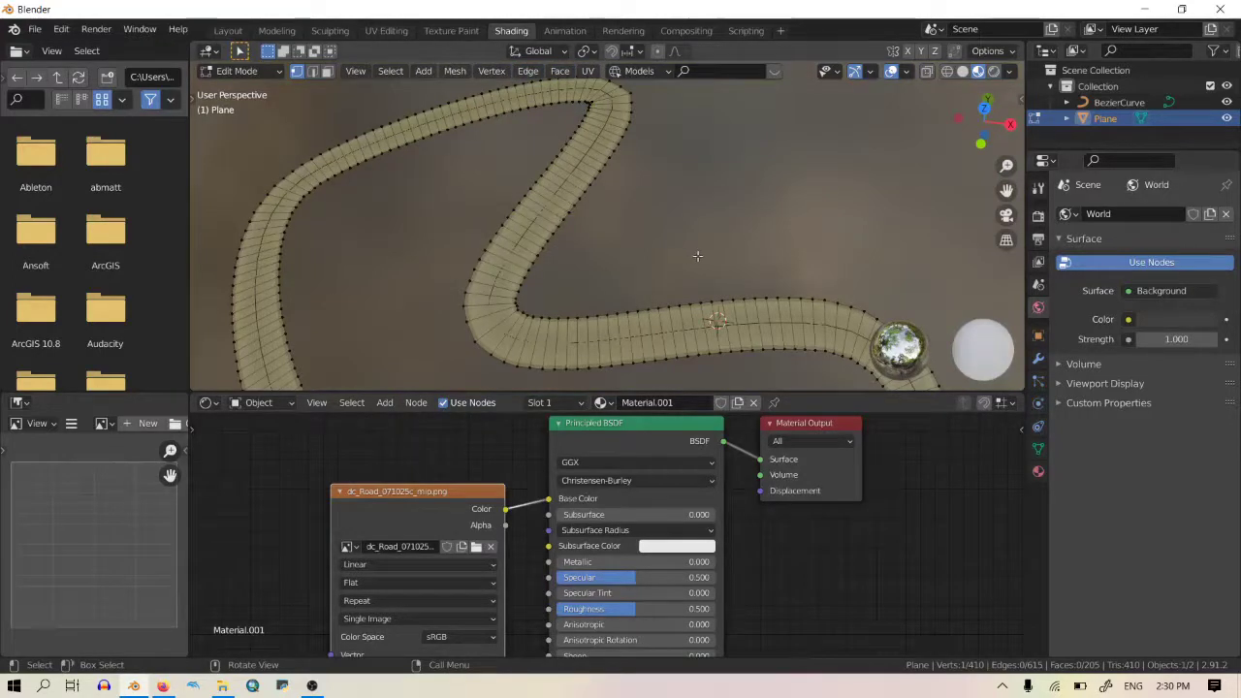
scroll(697, 256, down, 4)
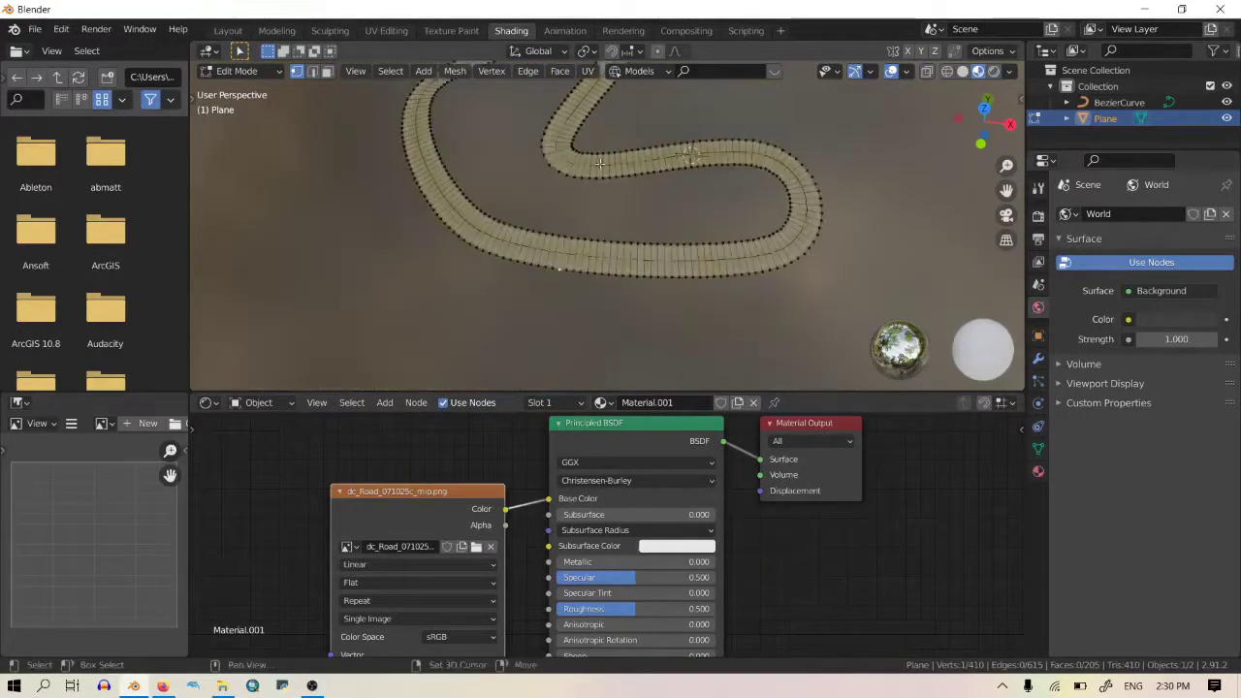
Step: Return the track to Object Mode and view it with material preview shading in the Layout workspace
key(Tab)
middle_drag(600, 195, 596, 101)
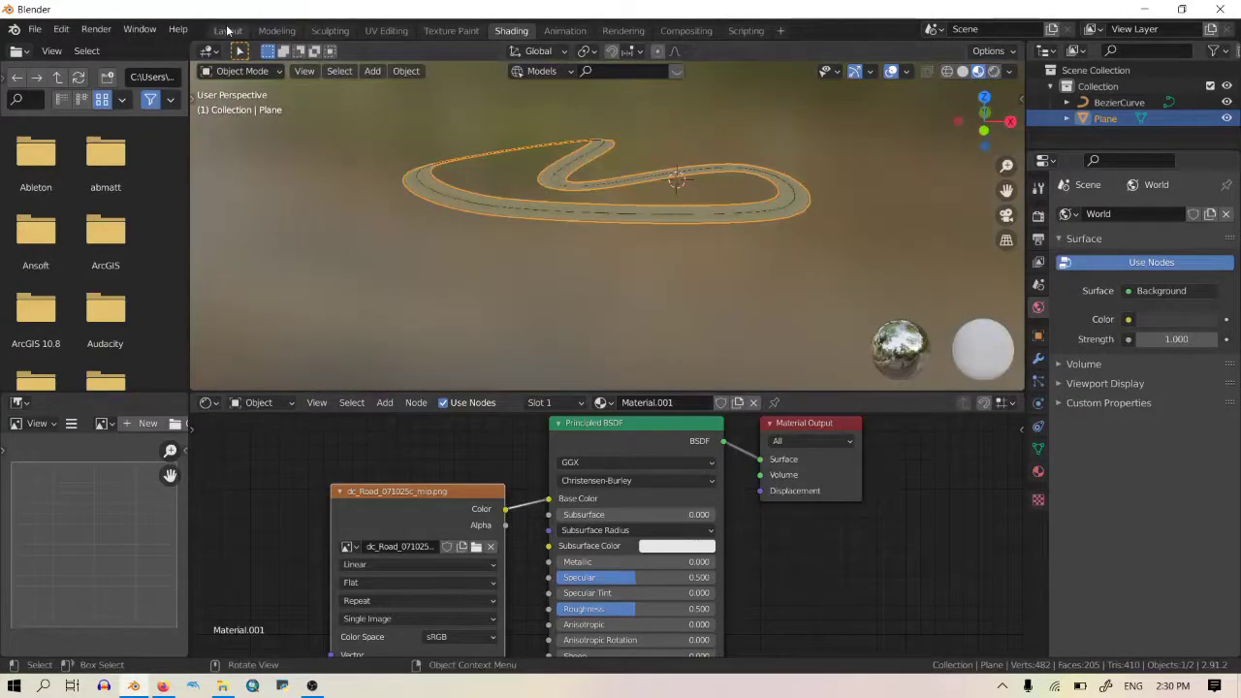
click(228, 31)
scroll(543, 219, up, 3)
mouse_move(559, 155)
middle_down()
mouse_move(587, 108)
mouse_move(659, 48)
middle_up()
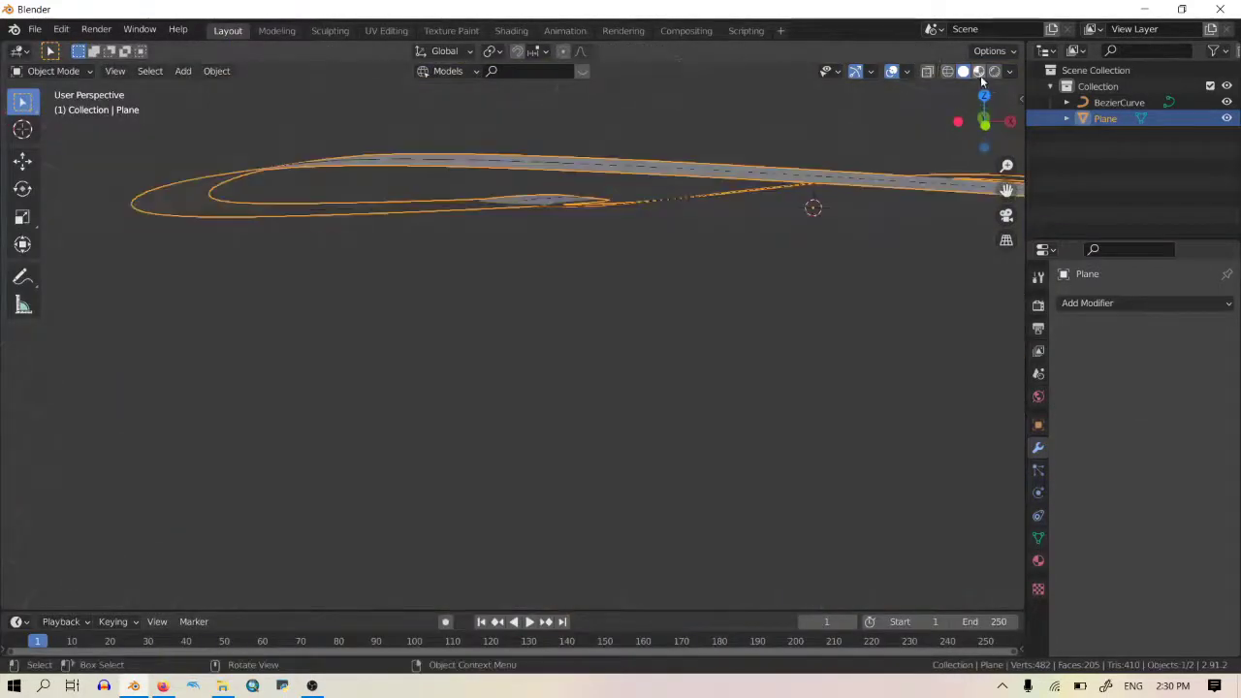
middle_drag(535, 182, 547, 328)
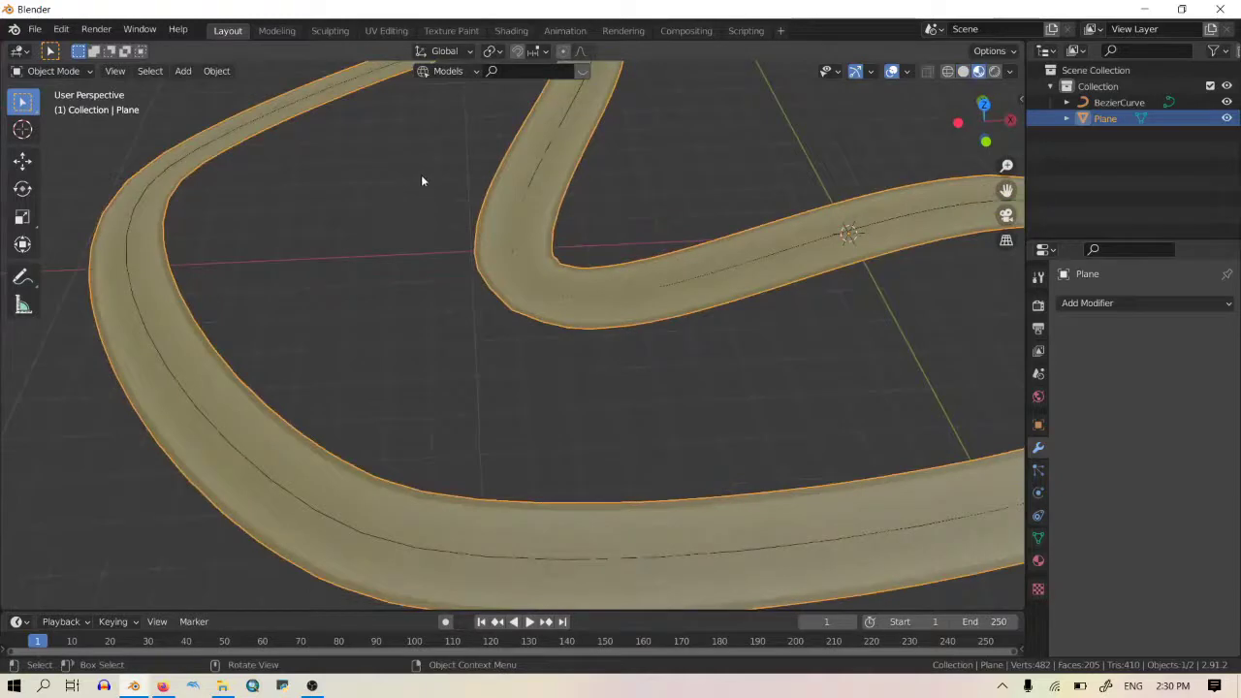
Step: Add a torus with 16 major and 10 minor segments and move it away from the origin to beyond the track's far edge
scroll(422, 180, down, 4)
middle_drag(442, 267, 442, 278)
key(shift+a)
mouse_move(442, 289)
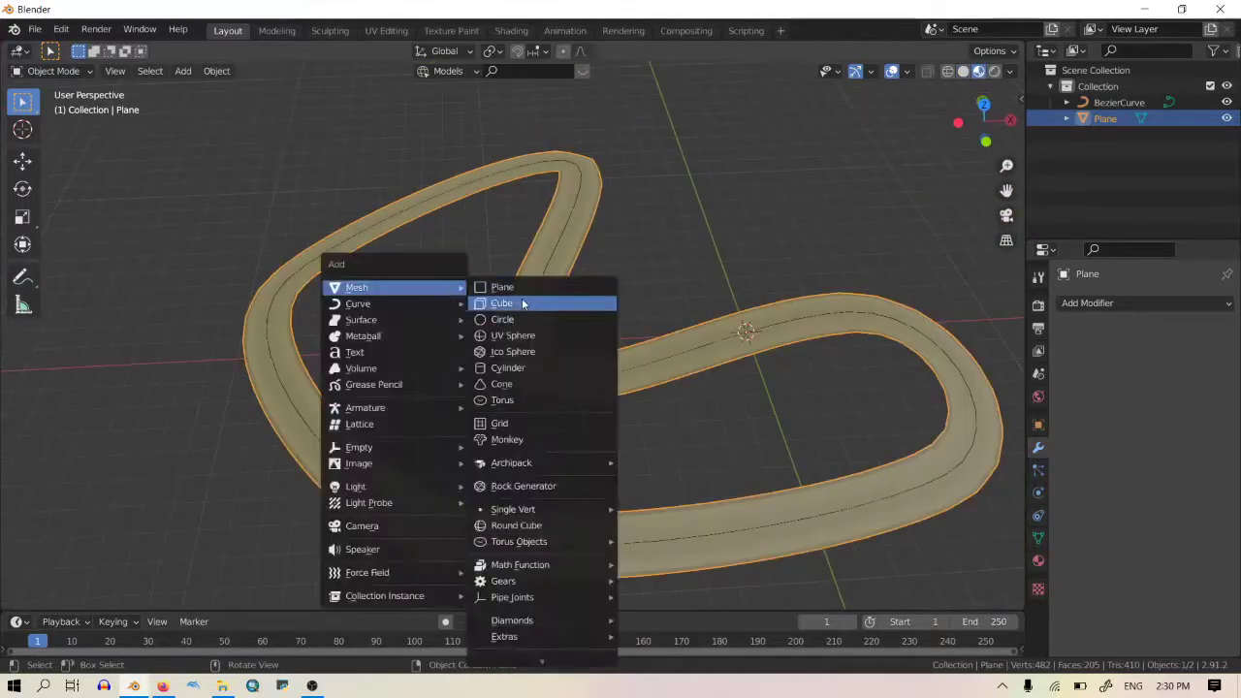
click(555, 400)
middle_drag(582, 392, 670, 382)
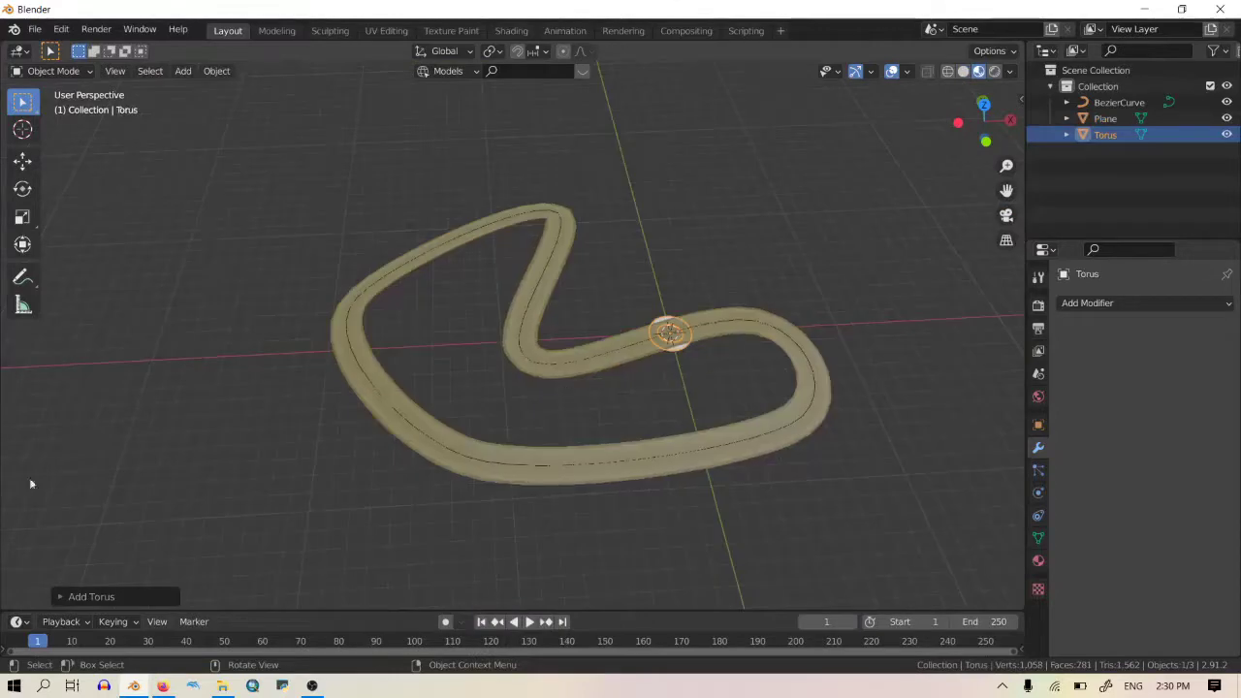
click(64, 597)
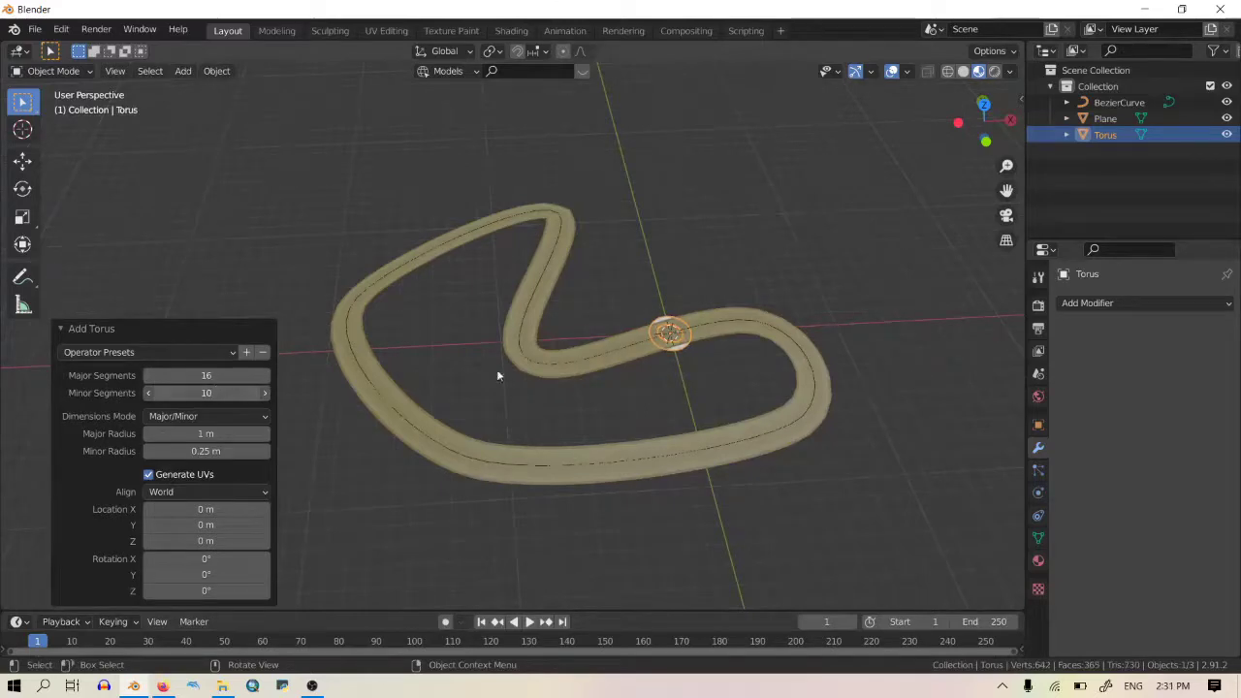
key(g)
click(462, 227)
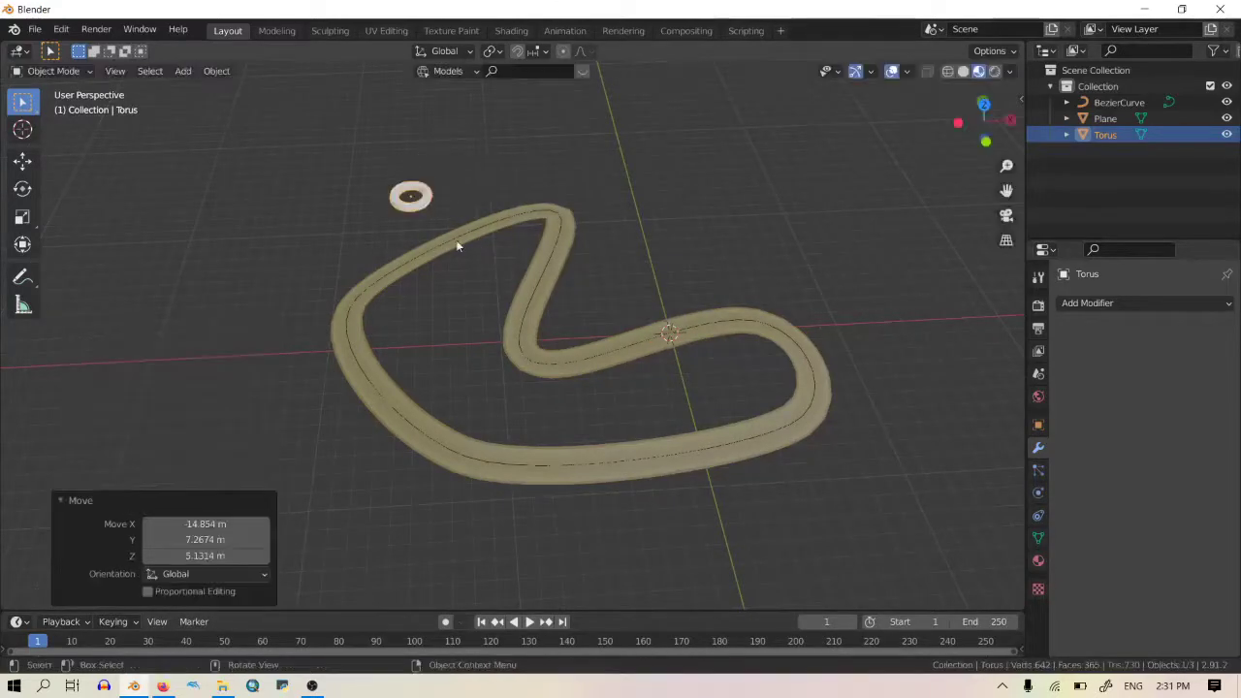
Step: Duplicate the torus five times and scatter the copies around the track as decoration
middle_drag(458, 245, 479, 207)
key(shift+d)
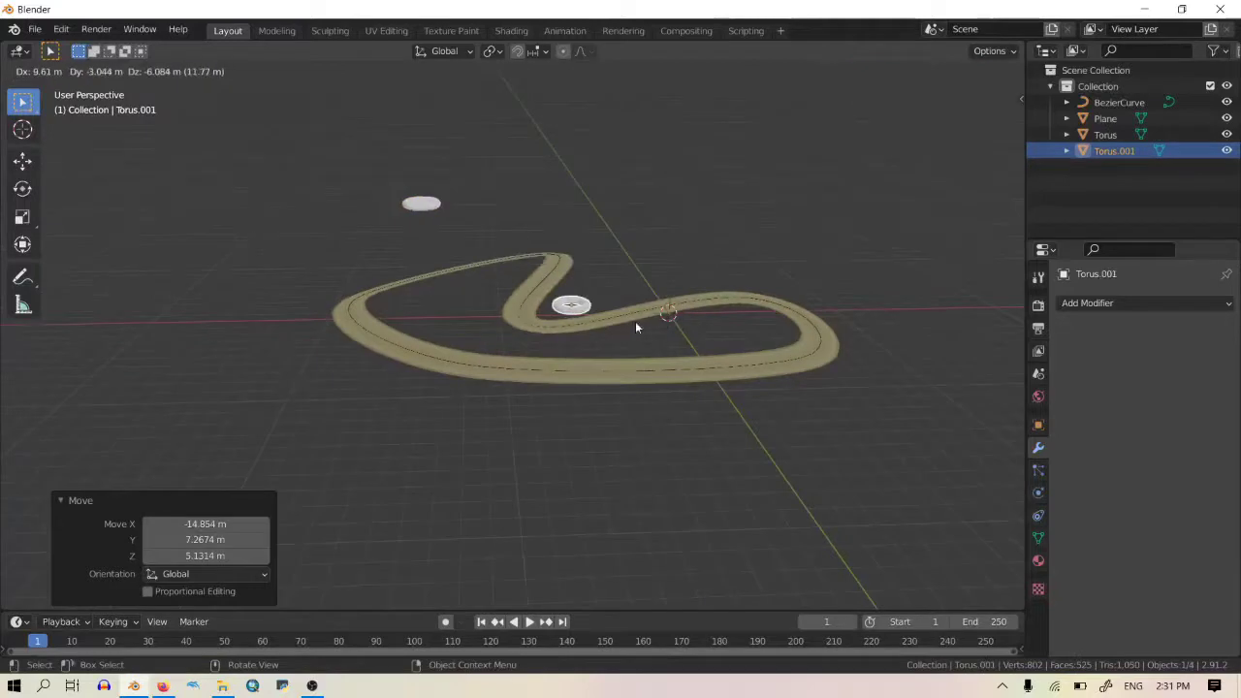
click(635, 328)
key(shift+d)
click(812, 289)
key(shift+d)
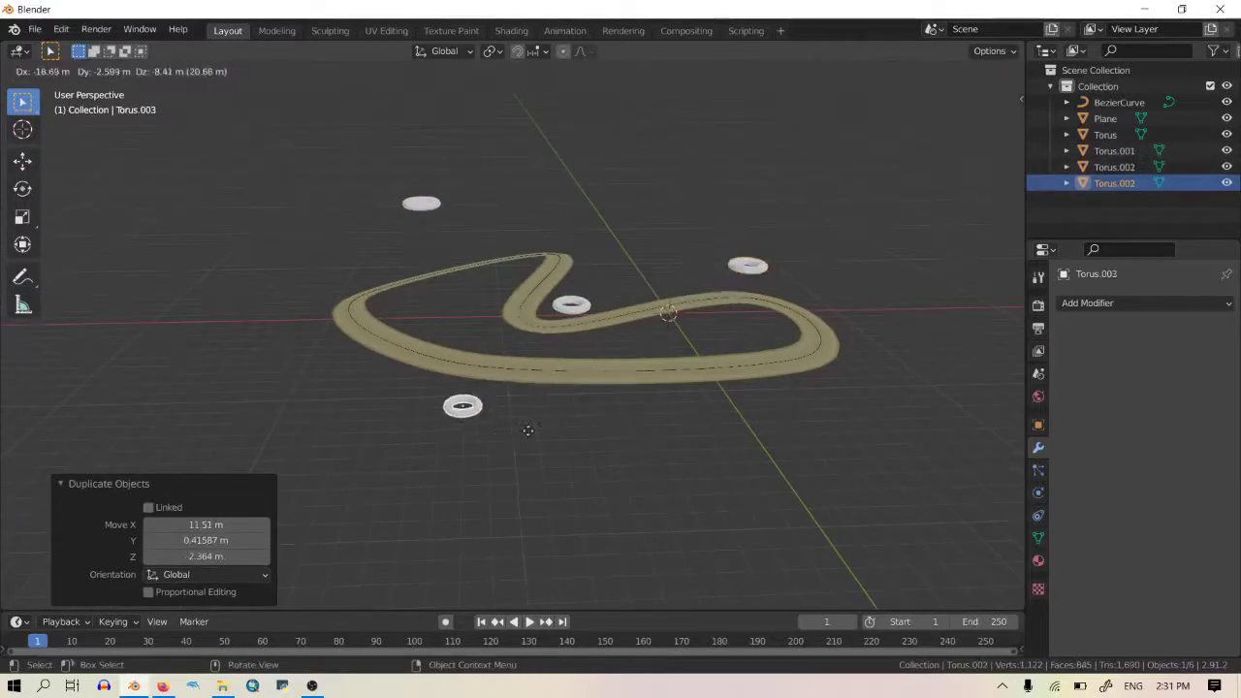
click(528, 430)
middle_drag(554, 387, 507, 326)
key(shift+d)
click(155, 222)
key(shift+d)
click(441, 268)
Step: Add a Monkey mesh and scale it up by about 3.73
scroll(507, 324, down, 1)
key(shift+a)
mouse_move(529, 335)
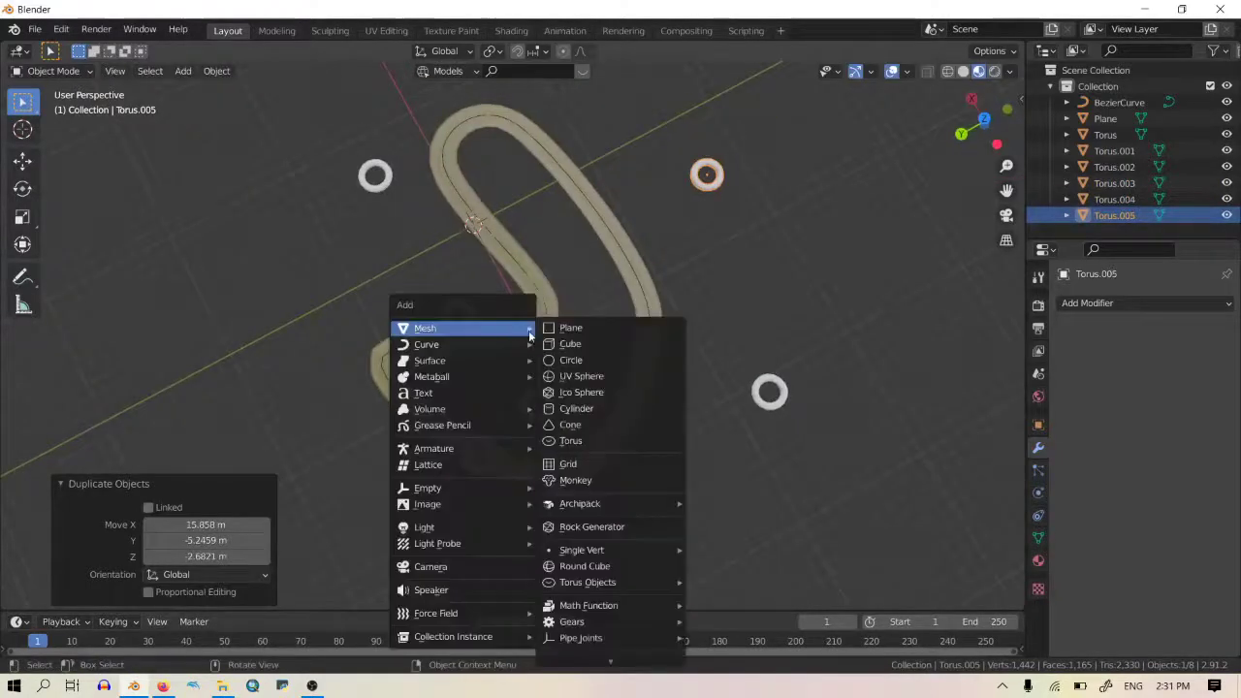
mouse_move(601, 514)
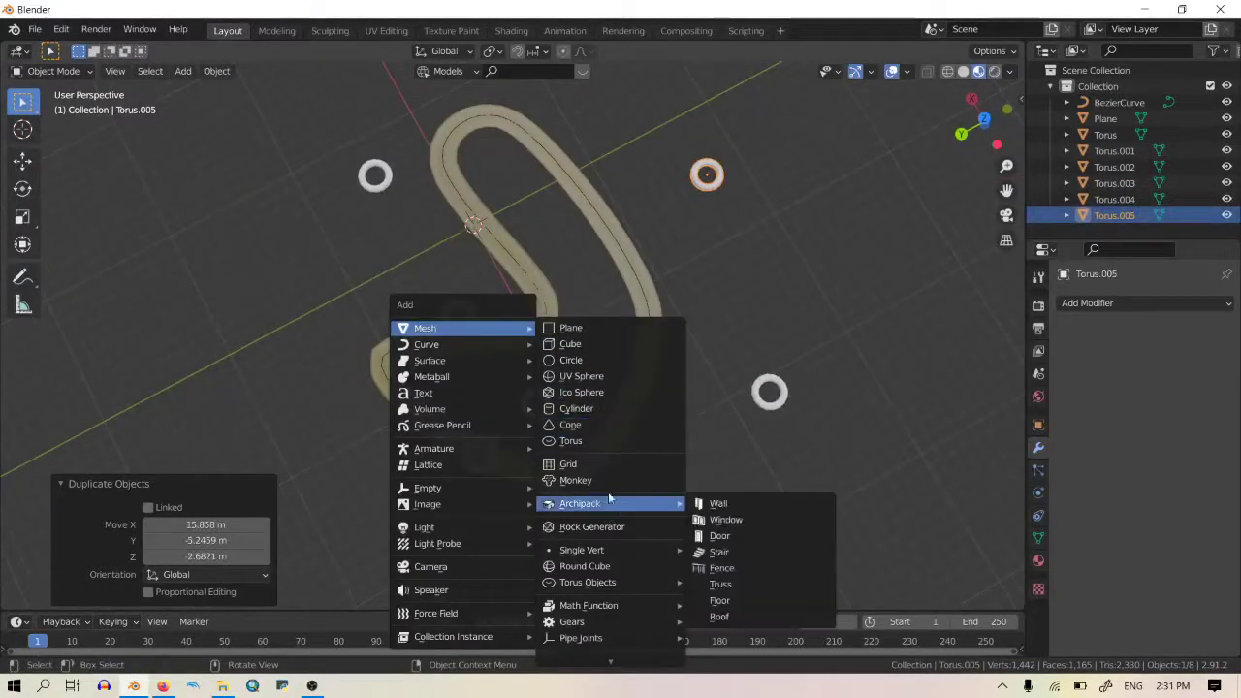
click(587, 483)
scroll(656, 254, down, 2)
middle_drag(656, 254, 620, 197)
key(s)
click(958, 56)
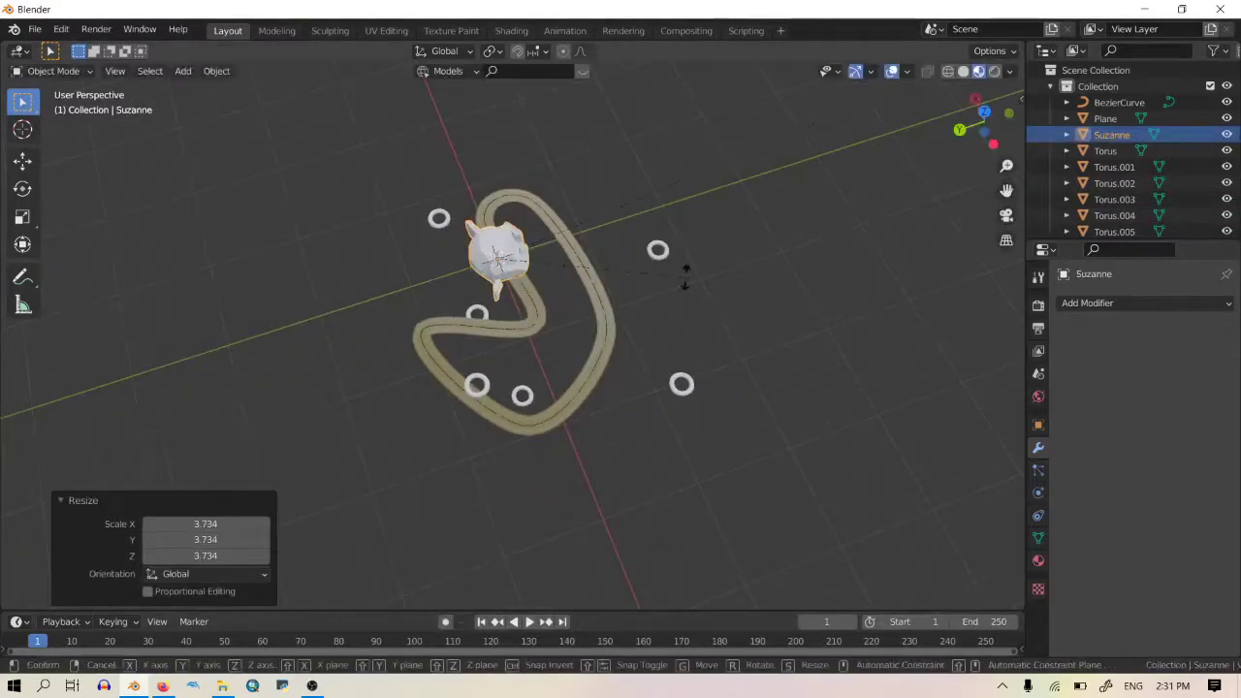
Step: Rotate the monkey about -61° around Z and move it about -13.7 m along X, inside the track loop
key(r)
click(572, 399)
key(g)
key(x)
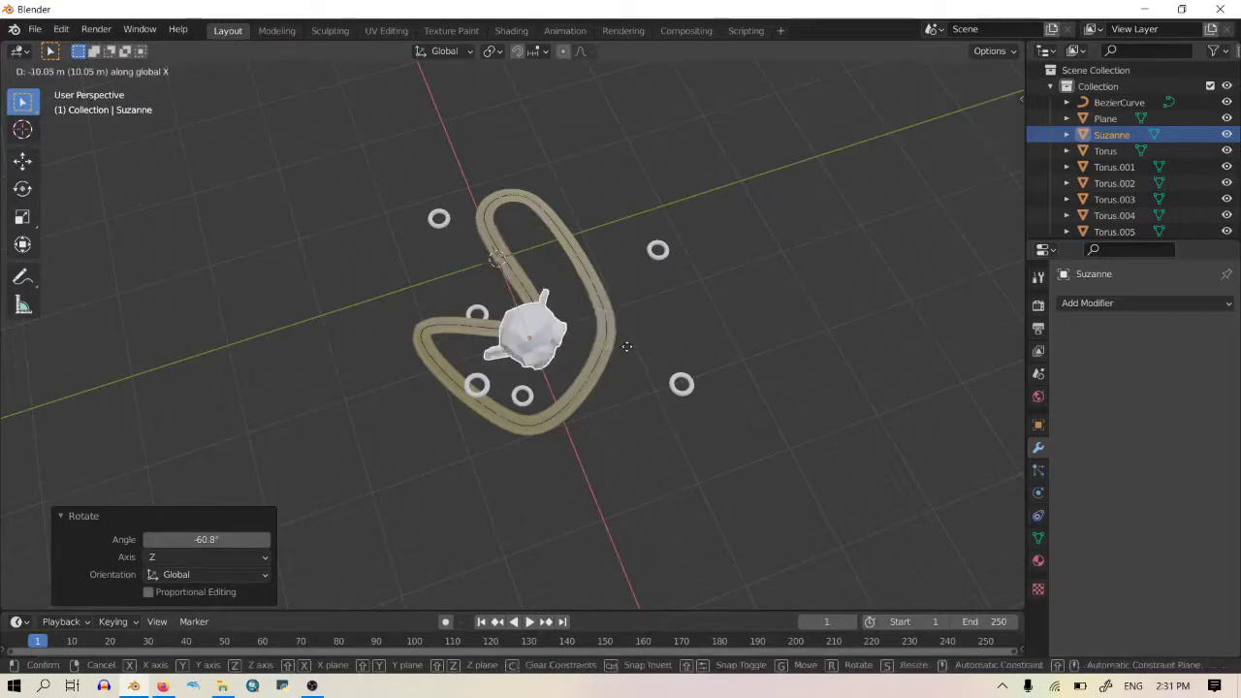
click(634, 378)
Step: Create a new material on the monkey and name it sand
middle_drag(622, 377, 935, 341)
scroll(585, 392, down, 3)
click(1038, 562)
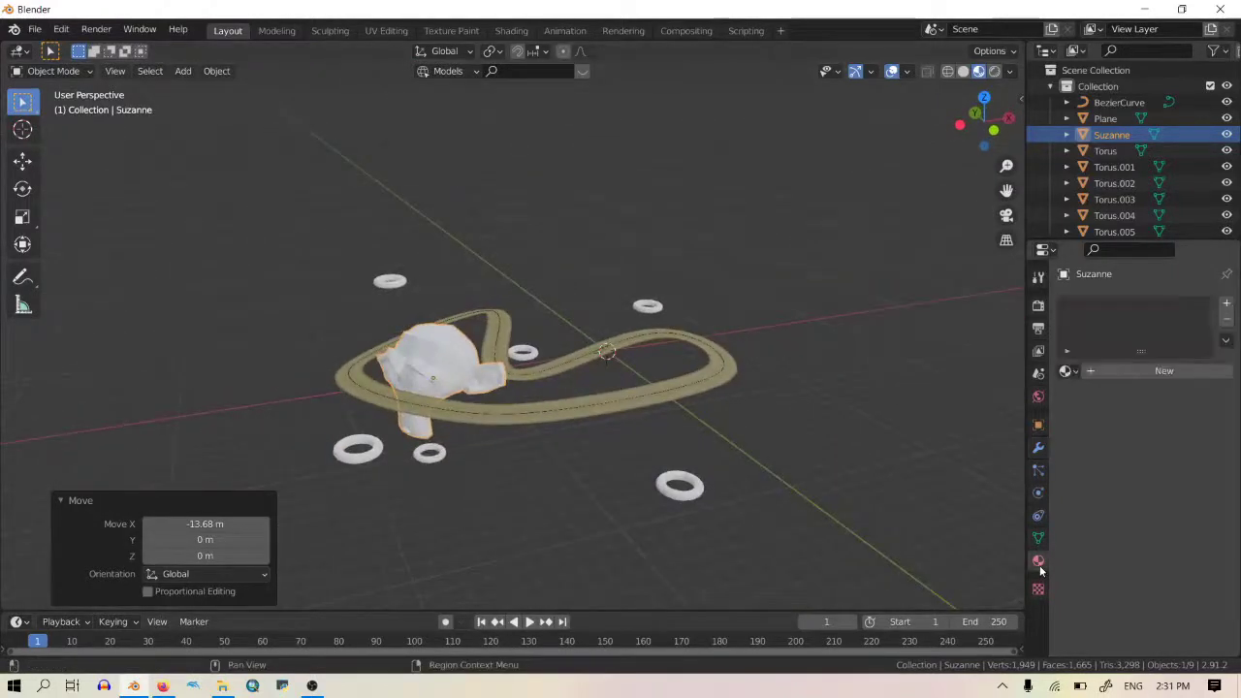
click(1111, 372)
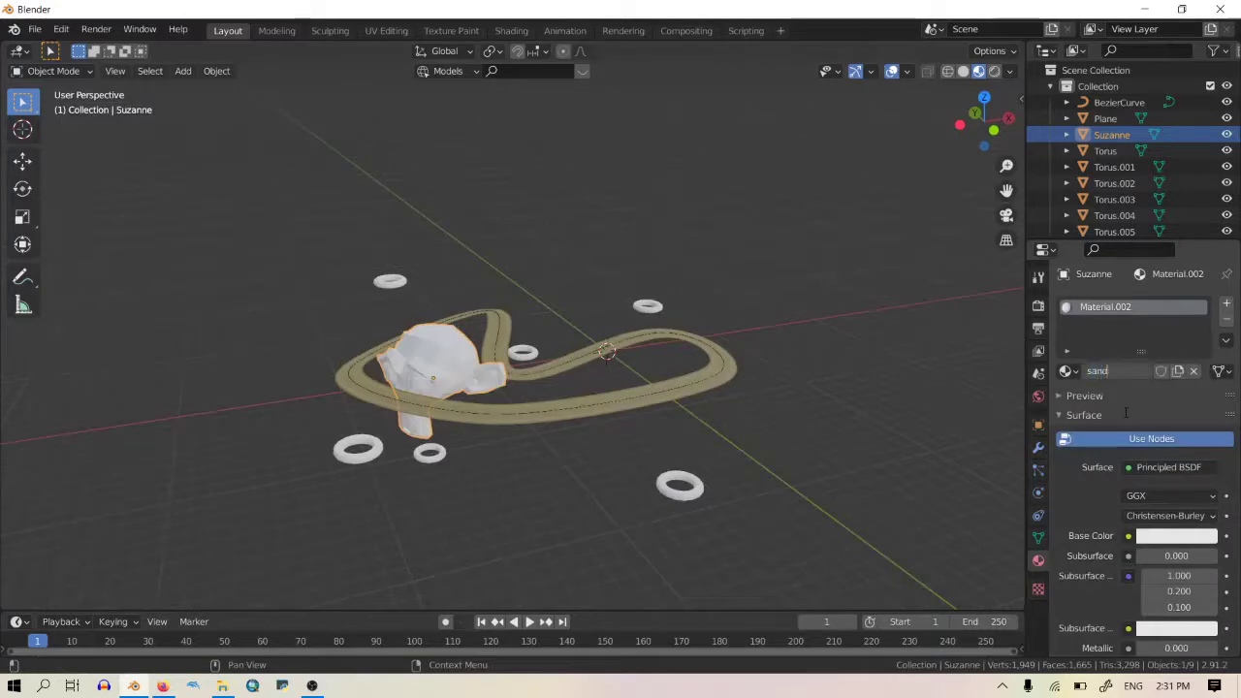
text(sand)
key(Return)
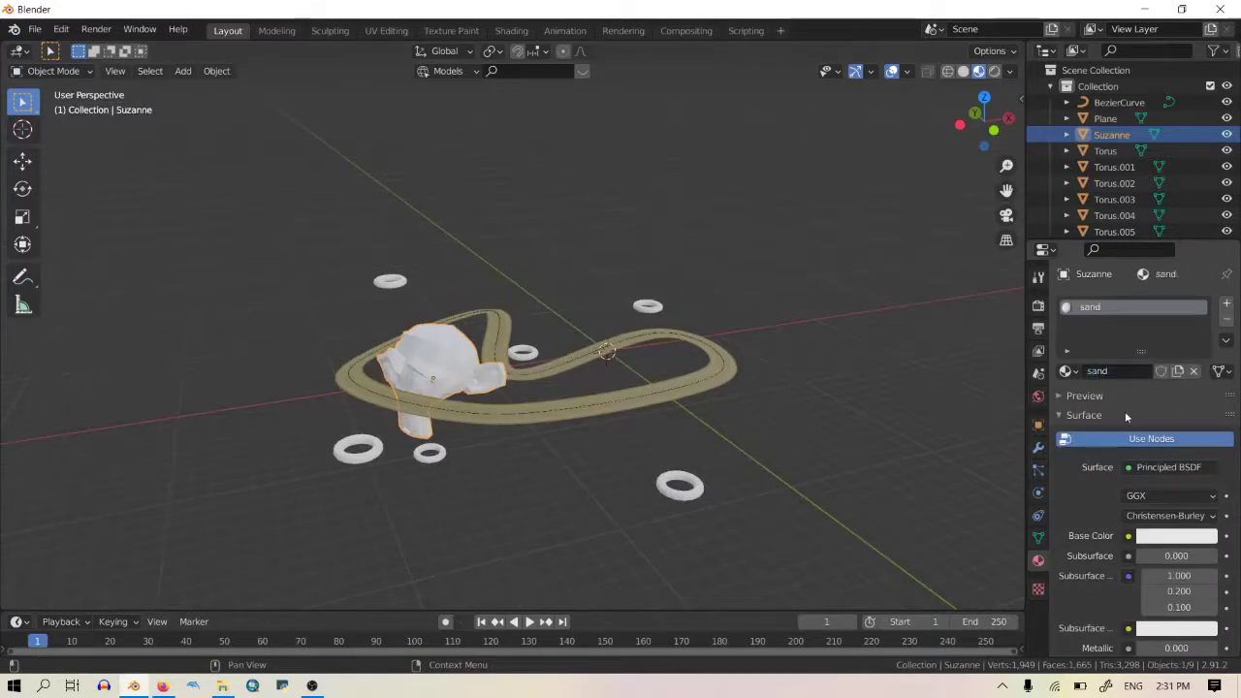
Step: Rename the original Torus object to decor in the outliner
scroll(1112, 143, down, 1)
scroll(1113, 145, up, 1)
double_click(1112, 145)
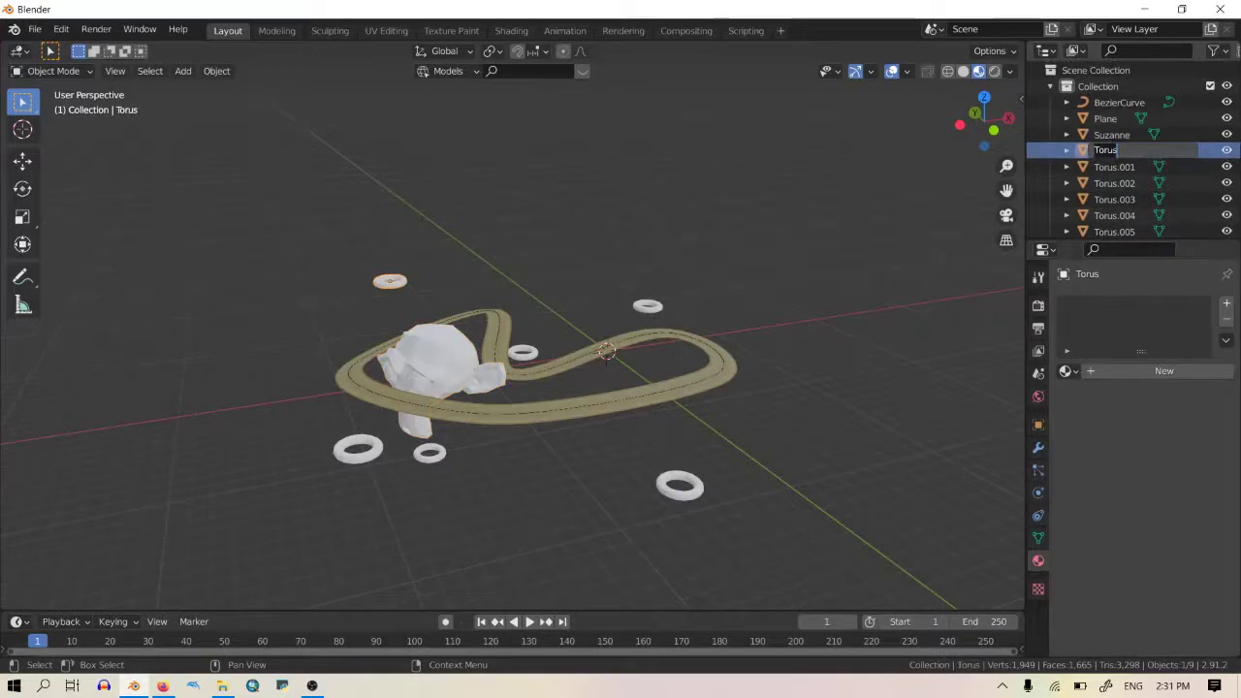
text(decor)
key(Return)
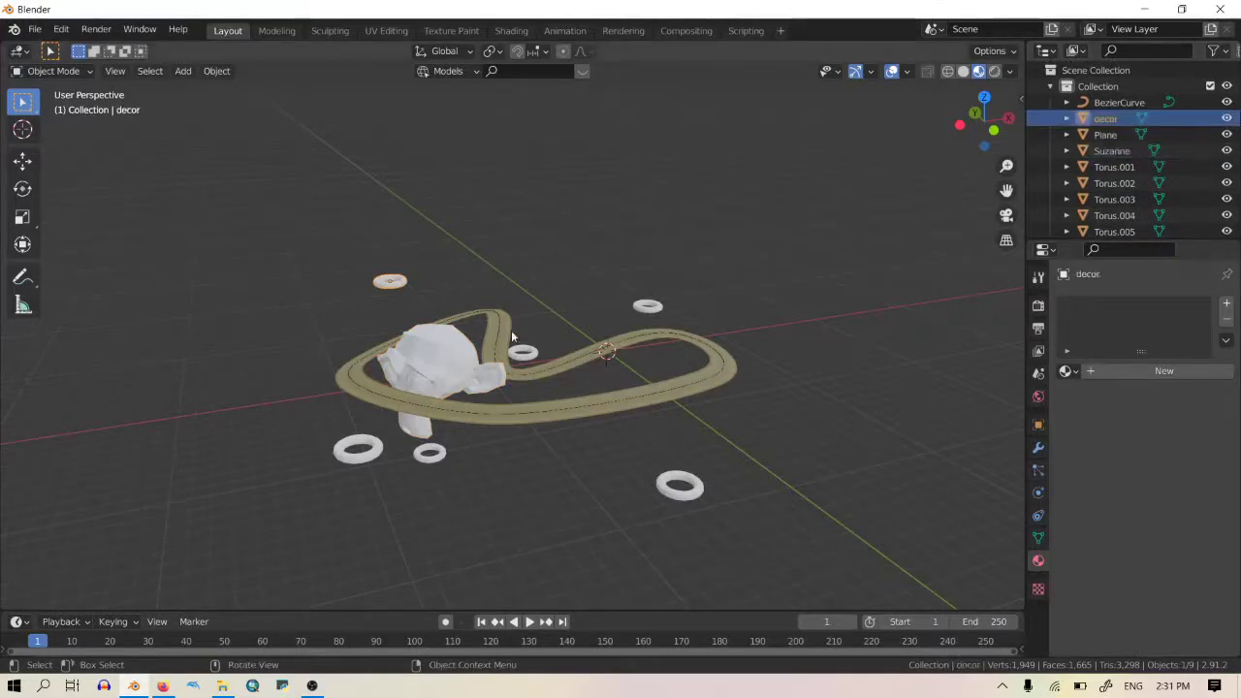
Step: Give the monkey's sand material an Image Texture as Base Color, using Sand_070827d.png from the sand course folder
click(434, 388)
scroll(581, 319, up, 4)
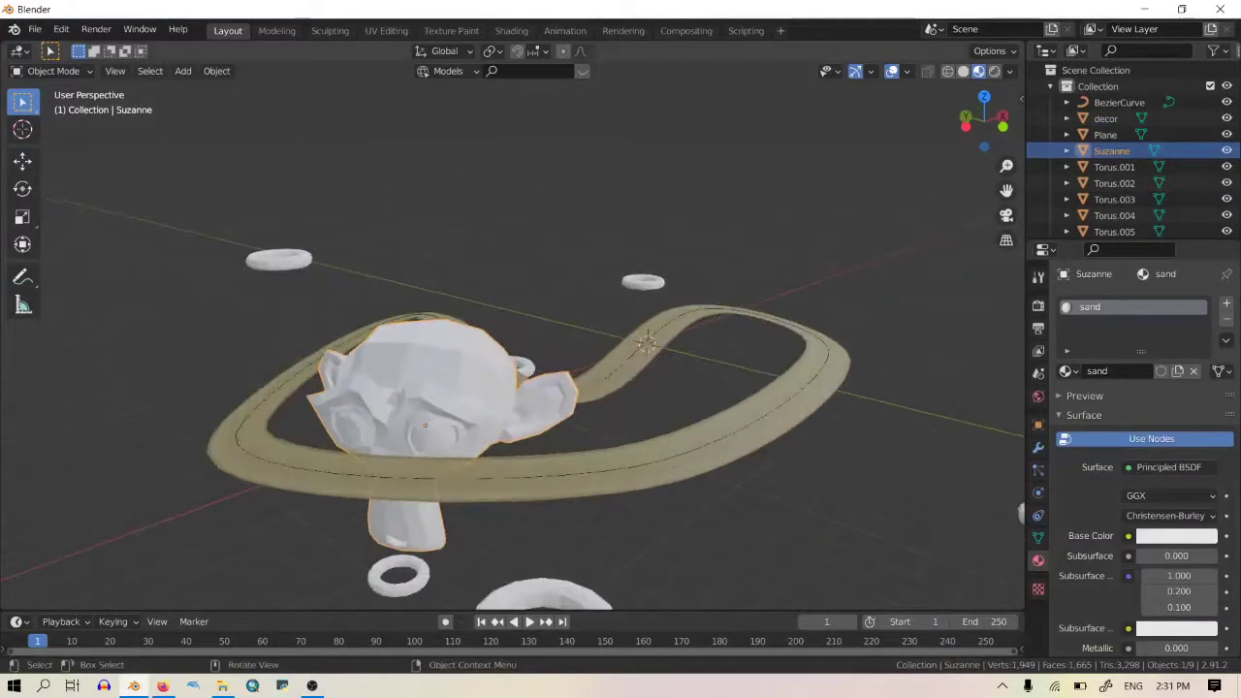
click(1128, 537)
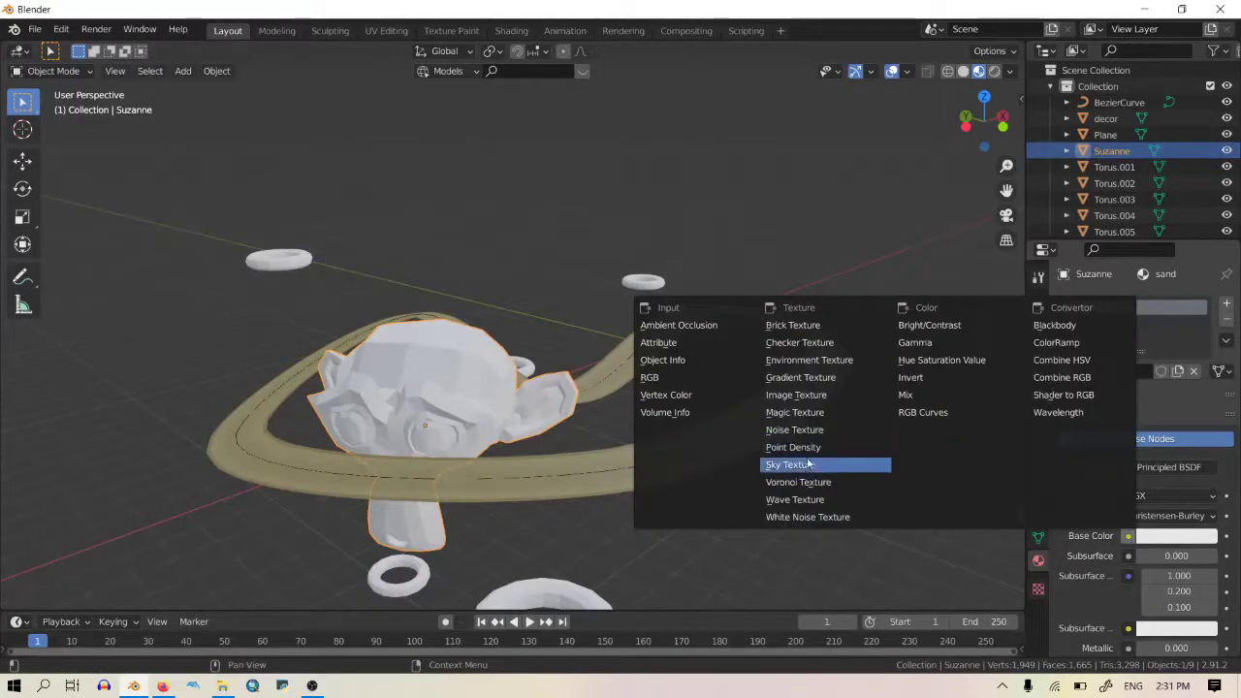
click(796, 396)
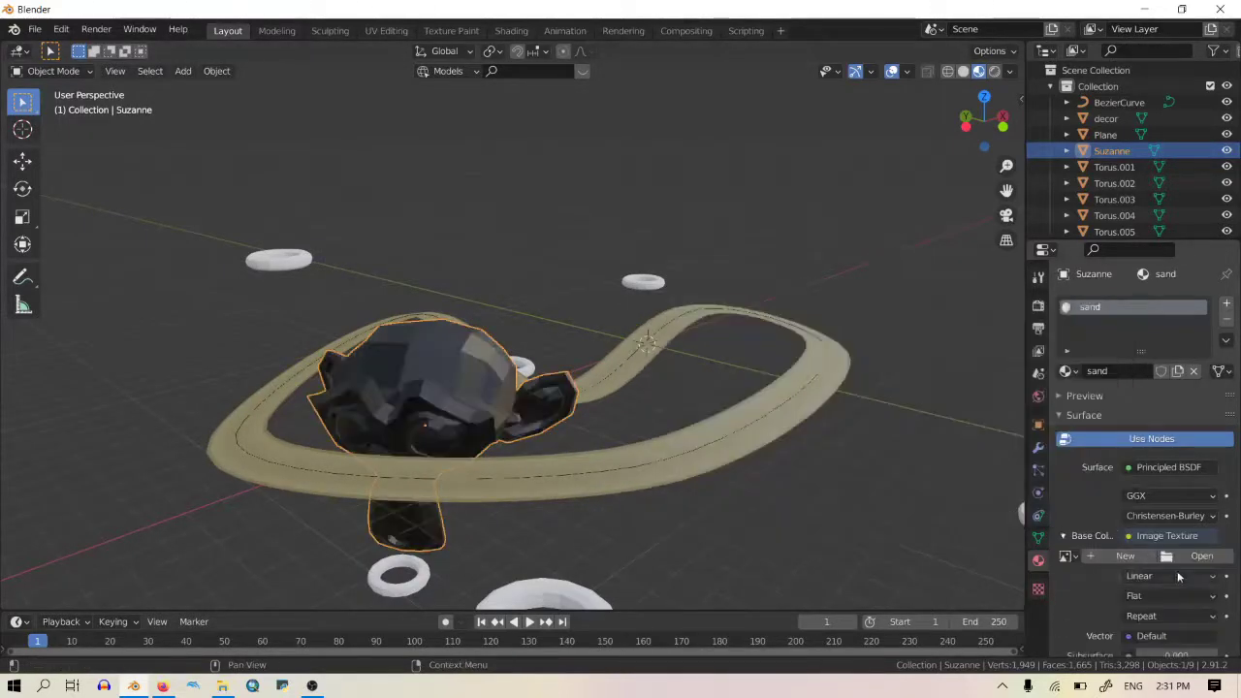
click(1184, 564)
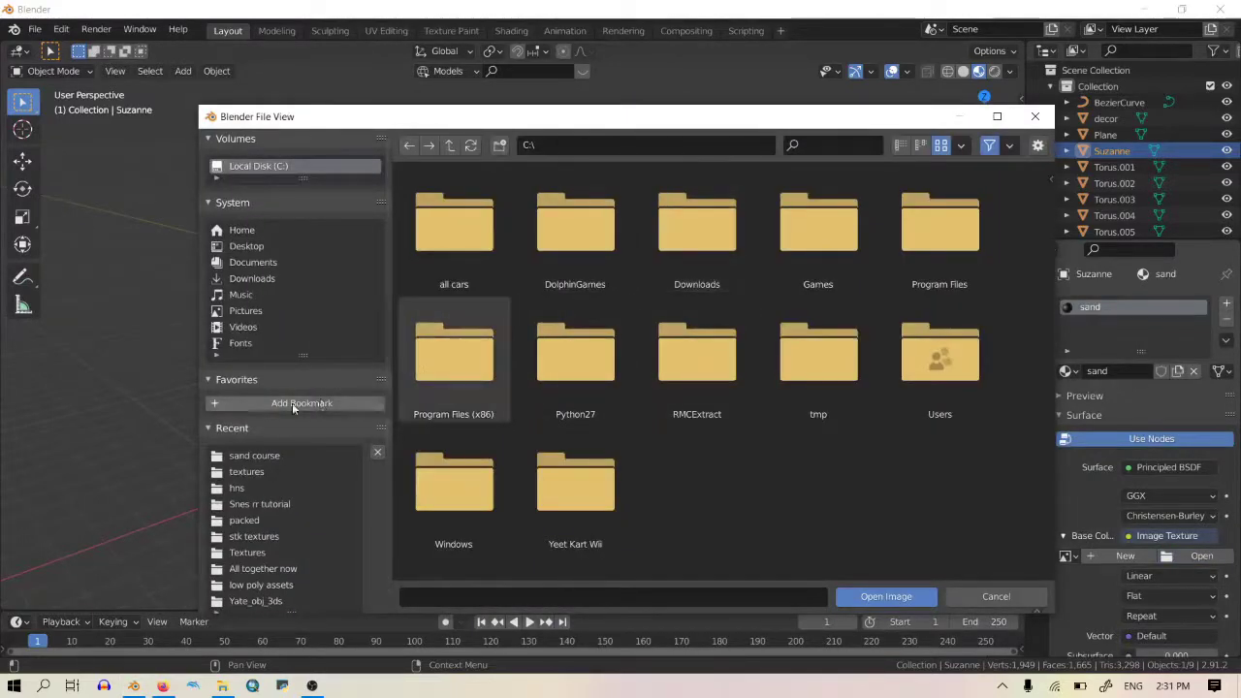
click(272, 457)
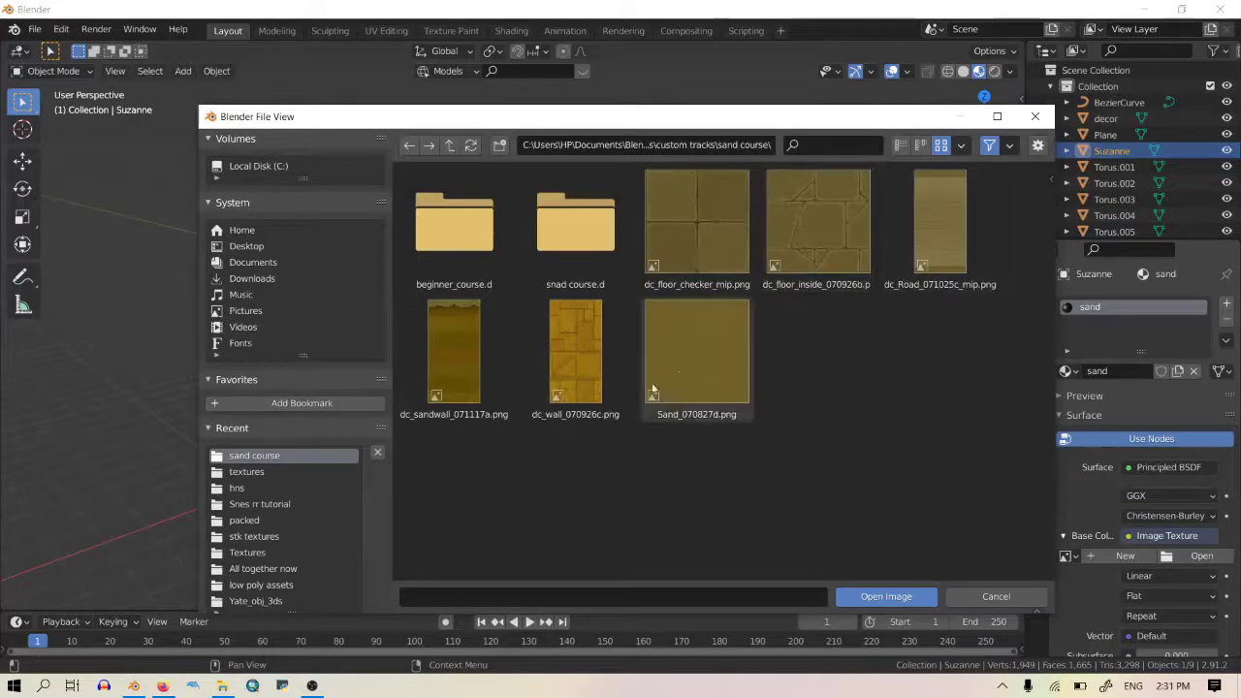
click(718, 340)
click(869, 594)
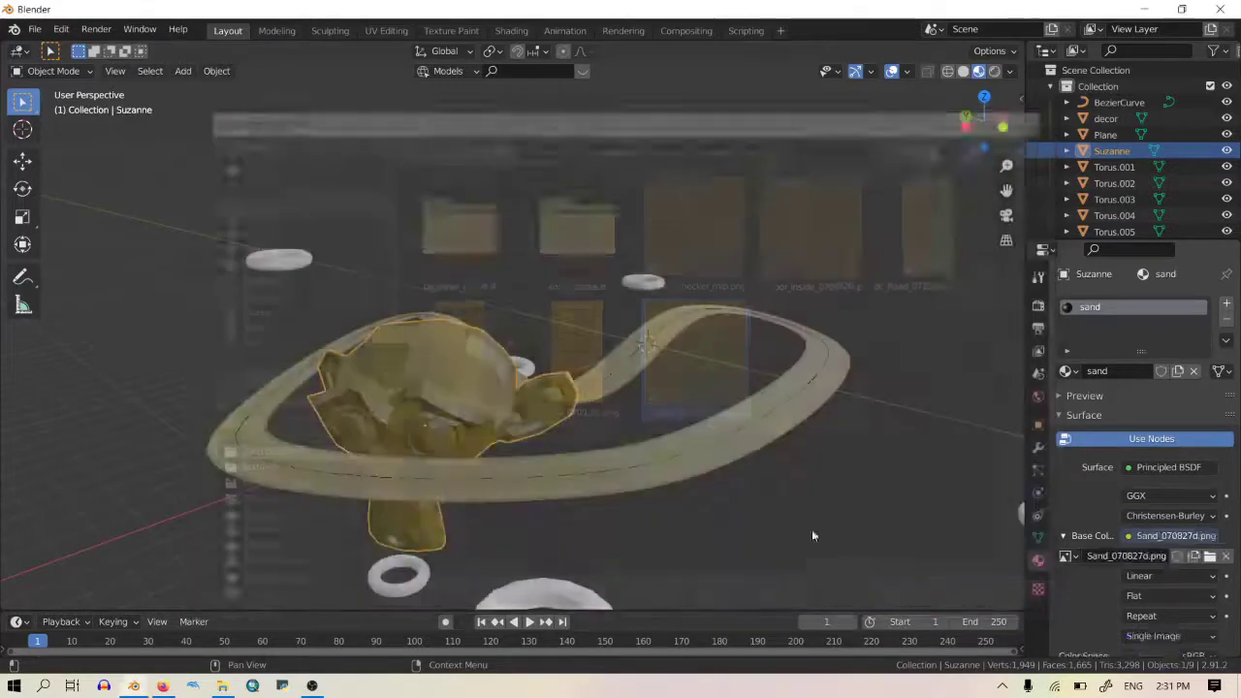
Step: Select all six torus rings and assign the sand material to them with Material Utilities, then clear the selection
middle_drag(601, 401, 582, 428)
scroll(725, 464, down, 3)
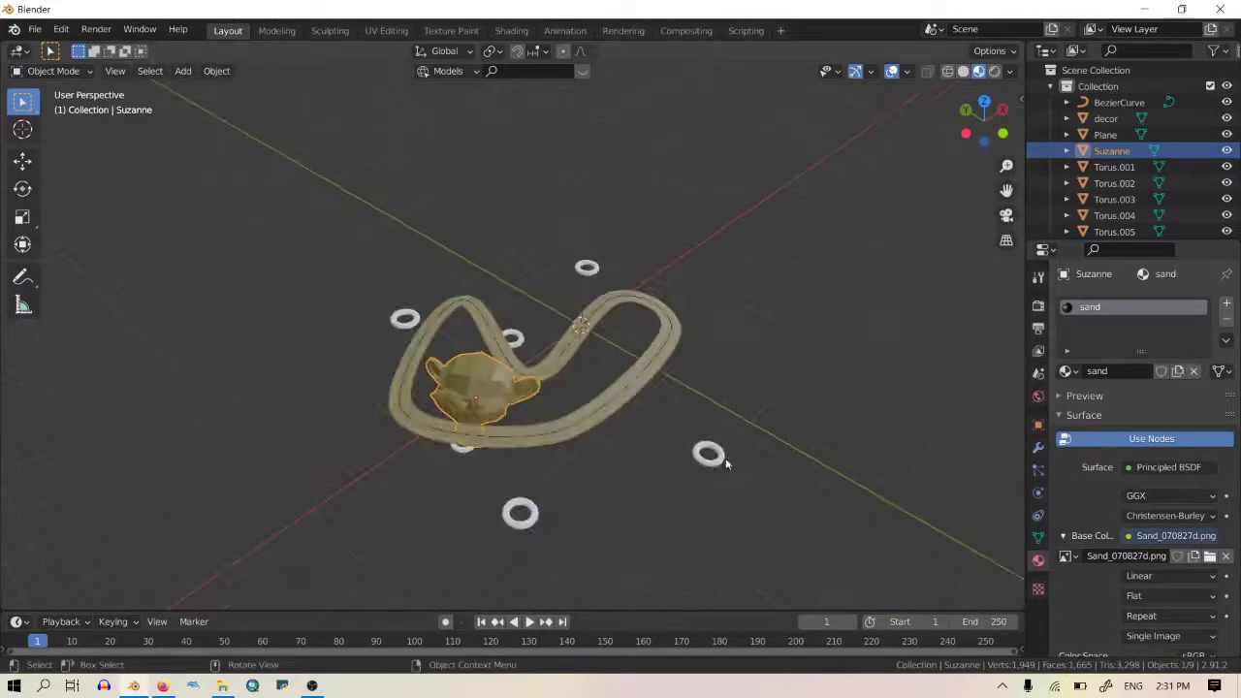
shift+click(508, 523)
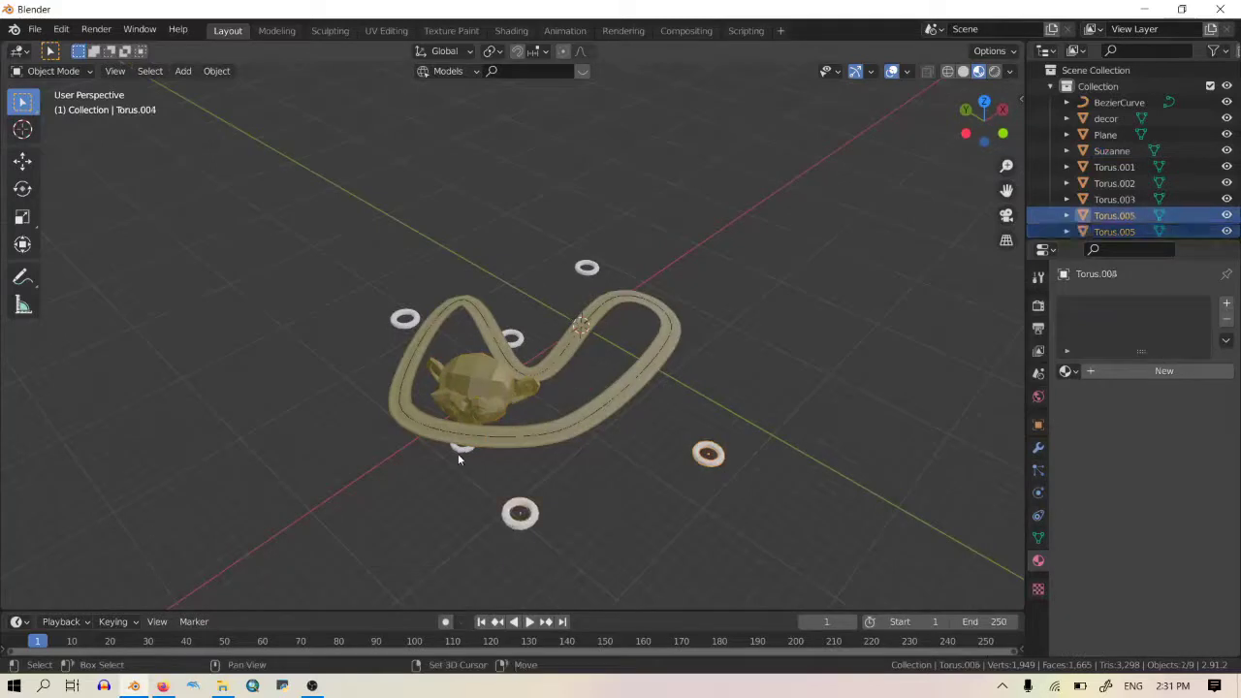
shift+click(458, 452)
shift+click(511, 340)
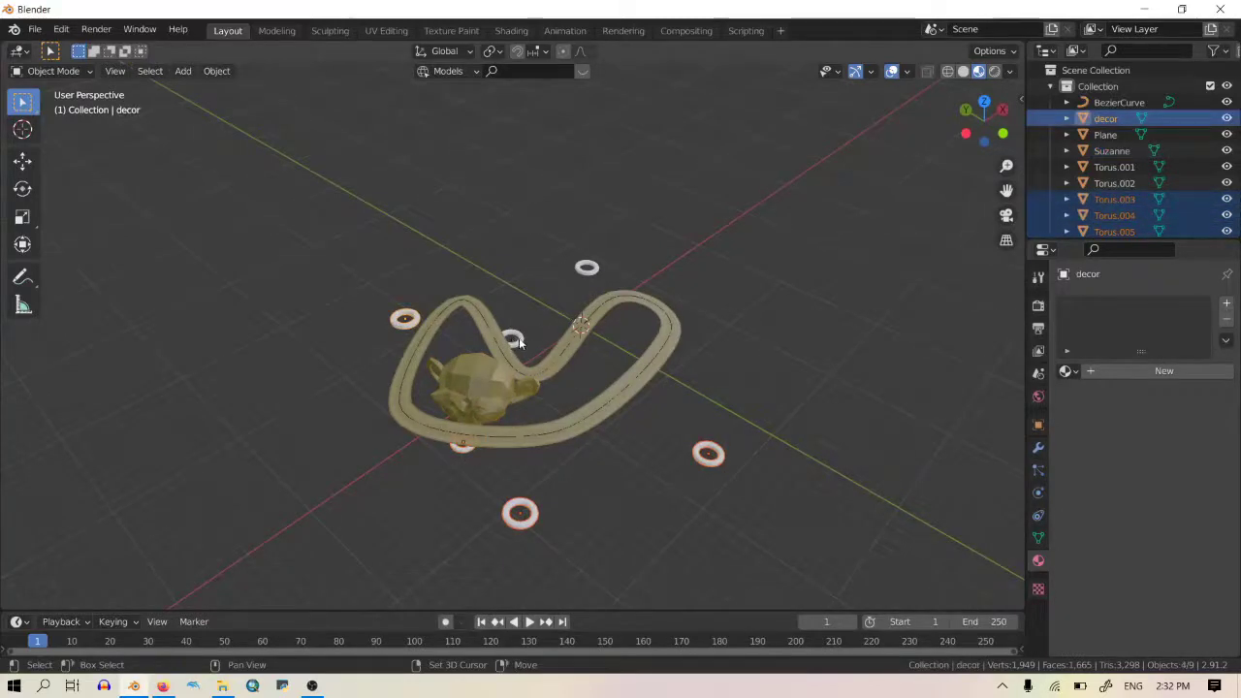
shift+click(518, 342)
shift+click(581, 273)
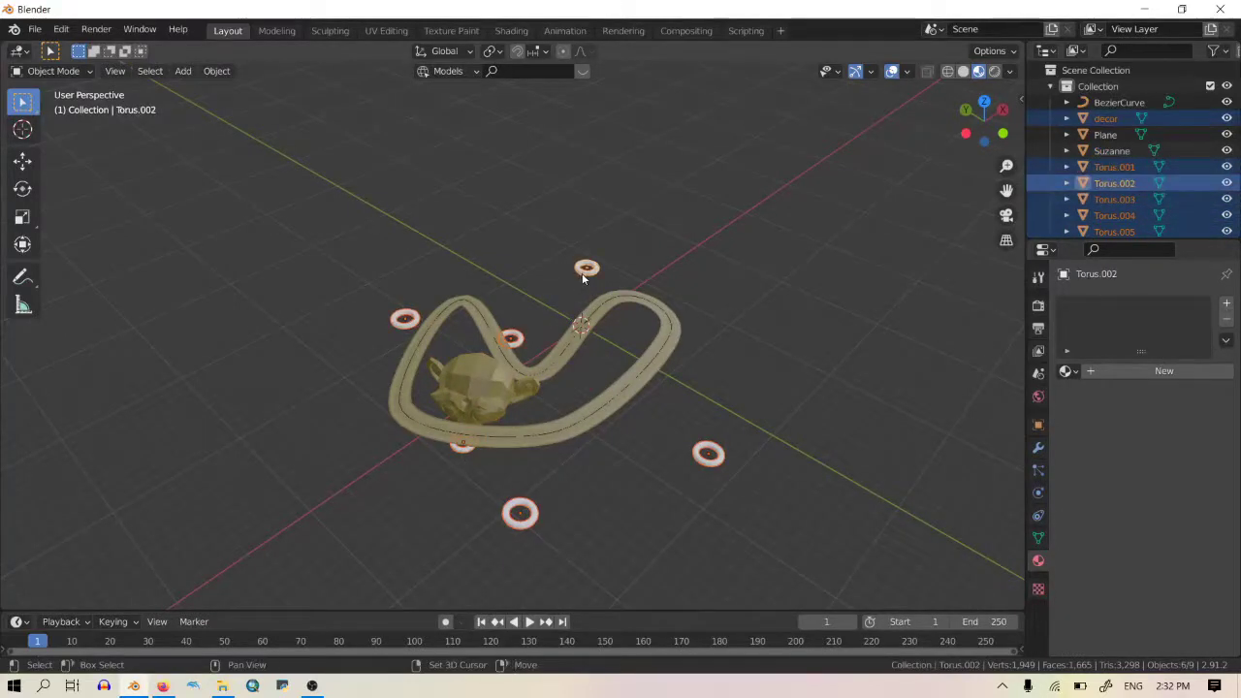
key(shift+q)
mouse_move(581, 274)
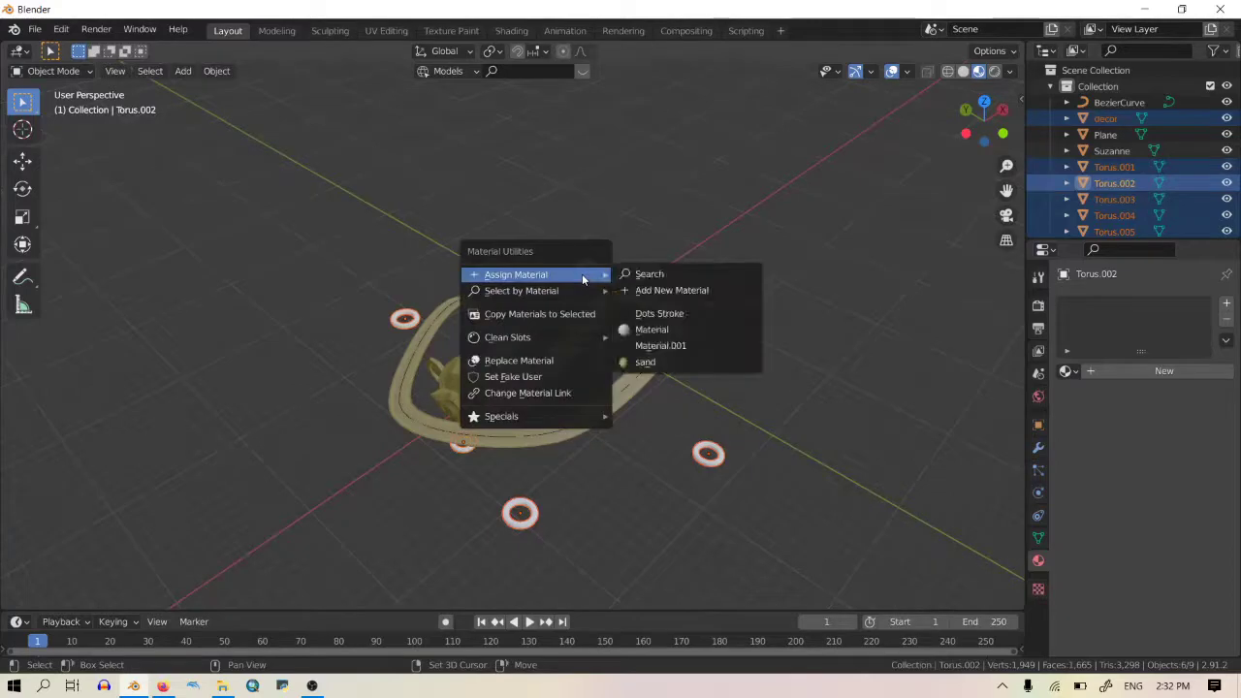
click(663, 362)
middle_drag(658, 376, 777, 360)
click(716, 449)
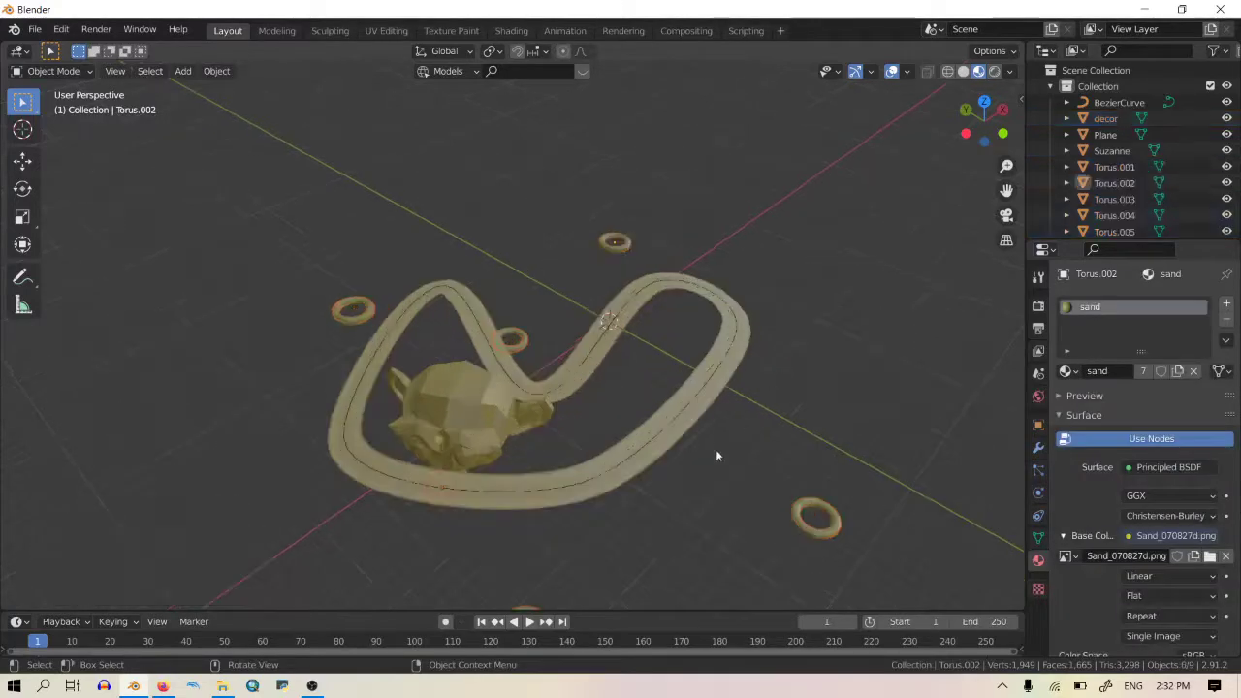
middle_drag(717, 456, 684, 413)
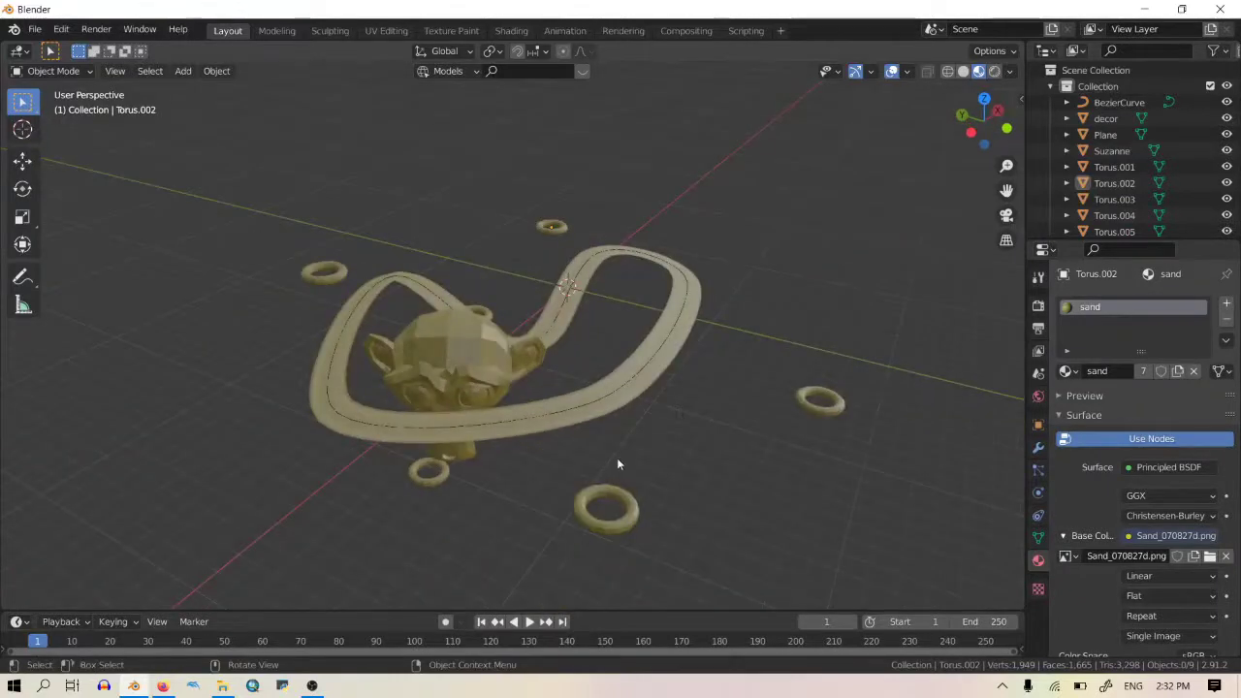
Step: Rotate the outlying ring Torus.004 by about -107° in the view plane so it stands upright
middle_drag(618, 464, 796, 304)
click(799, 302)
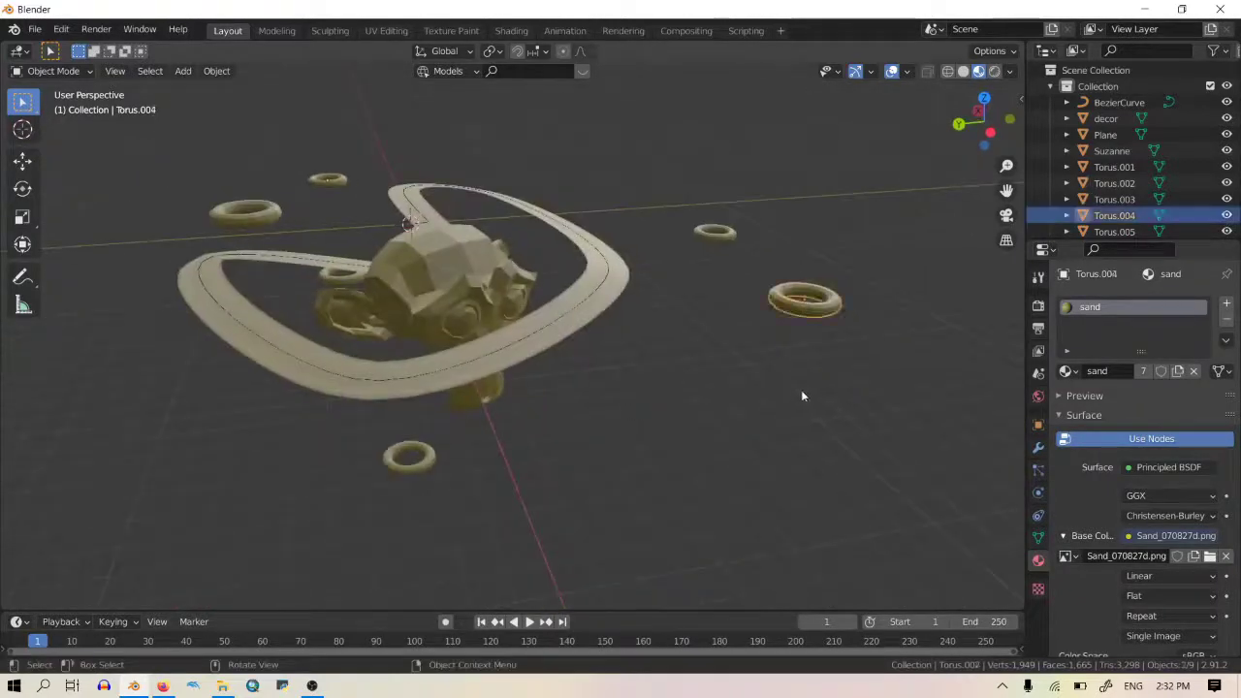
middle_drag(802, 395, 908, 338)
key(r)
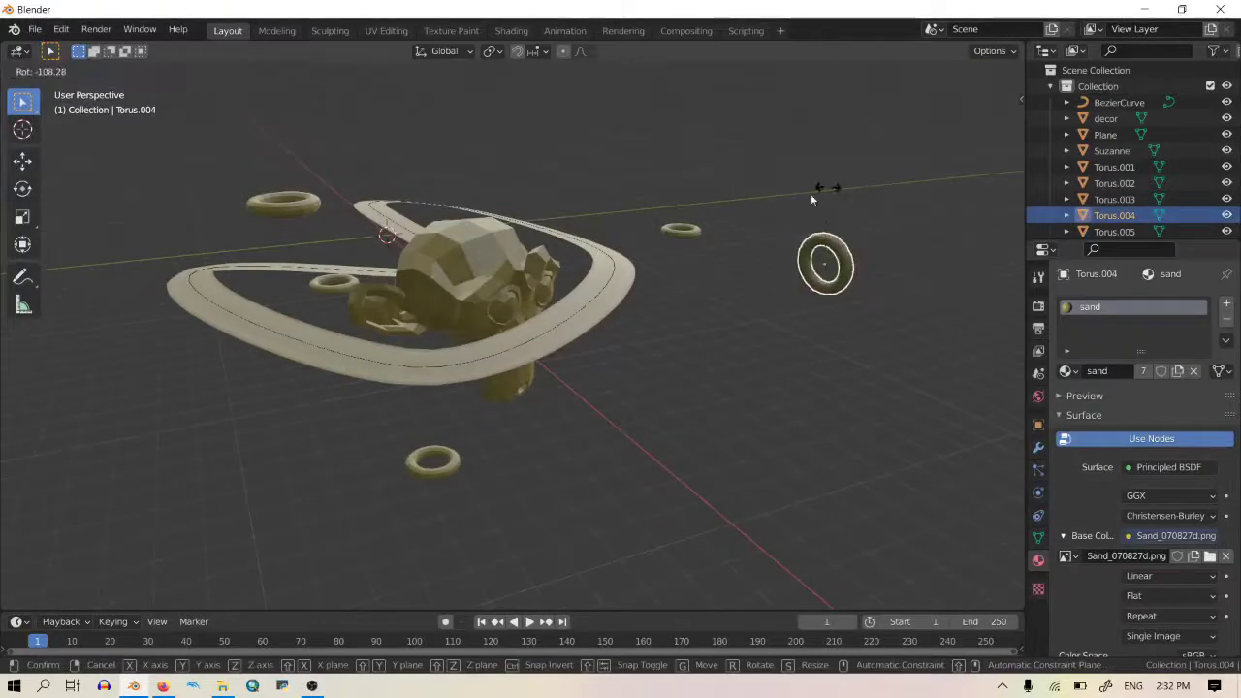
click(813, 199)
Step: Rotate another outlying flat ring so it stands upright, and rotate ring Torus.001 by about 45° in the view plane
middle_drag(692, 339, 638, 297)
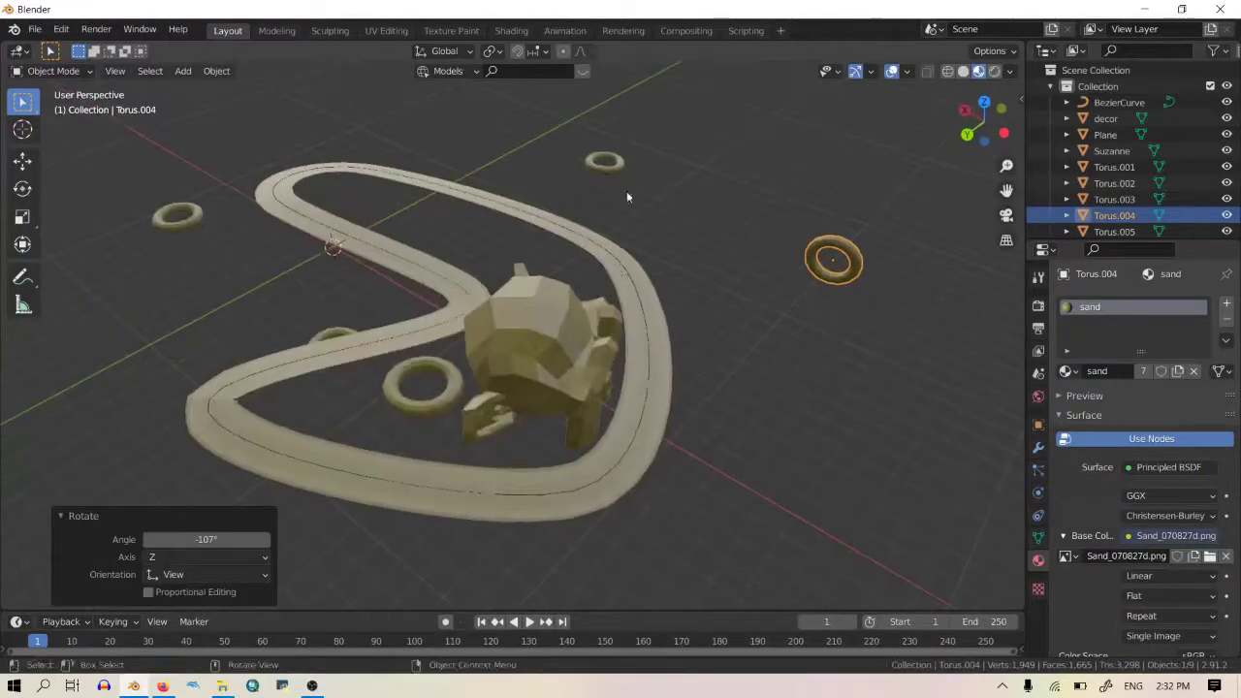
drag(578, 130, 622, 172)
key(r)
click(509, 219)
middle_drag(509, 219, 591, 452)
click(560, 422)
key(r)
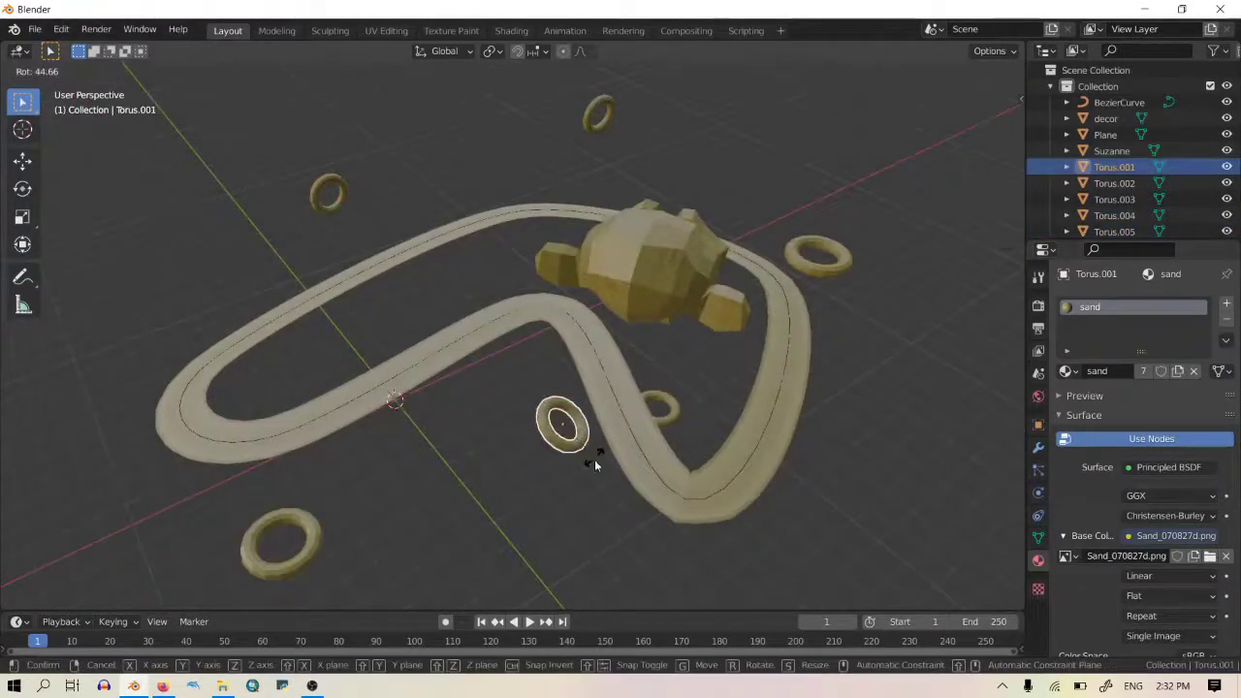
click(243, 554)
Step: Scale ring Torus.002 up uniformly by about 1.207
click(313, 555)
key(s)
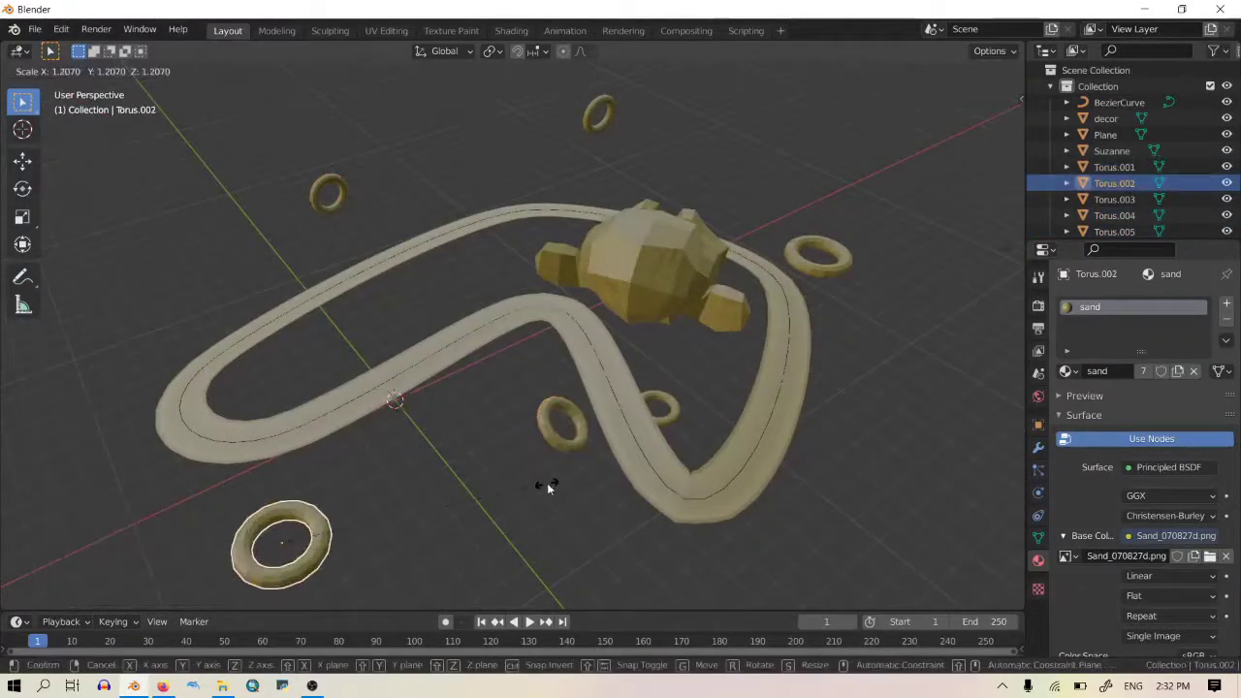
click(546, 483)
key(r)
right_click(543, 479)
Step: Stretch ring Torus.002 by about 1.46 along the global X axis and rotate it about the global X axis
key(s)
key(x)
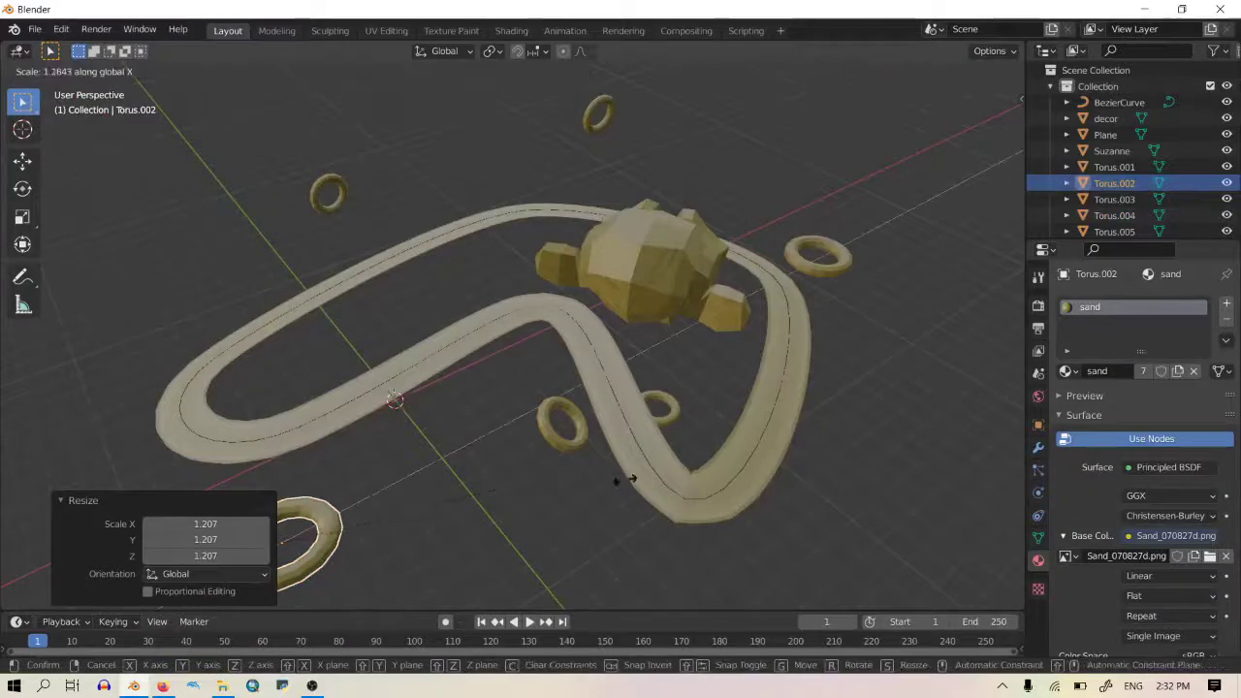
click(662, 480)
key(r)
key(x)
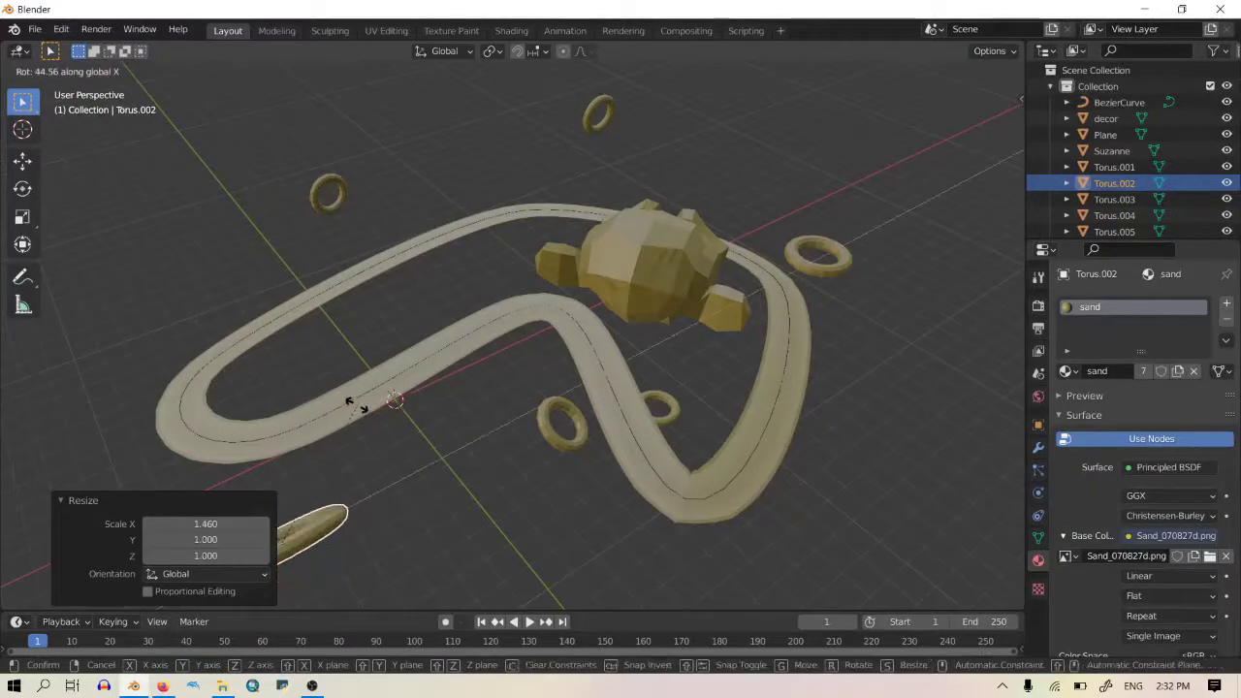
click(387, 375)
Step: Scale ring Torus.003 up by about 12.88 and lower it along the Z axis by about 2.74 m
middle_drag(387, 375, 591, 402)
scroll(618, 412, down, 1)
click(637, 419)
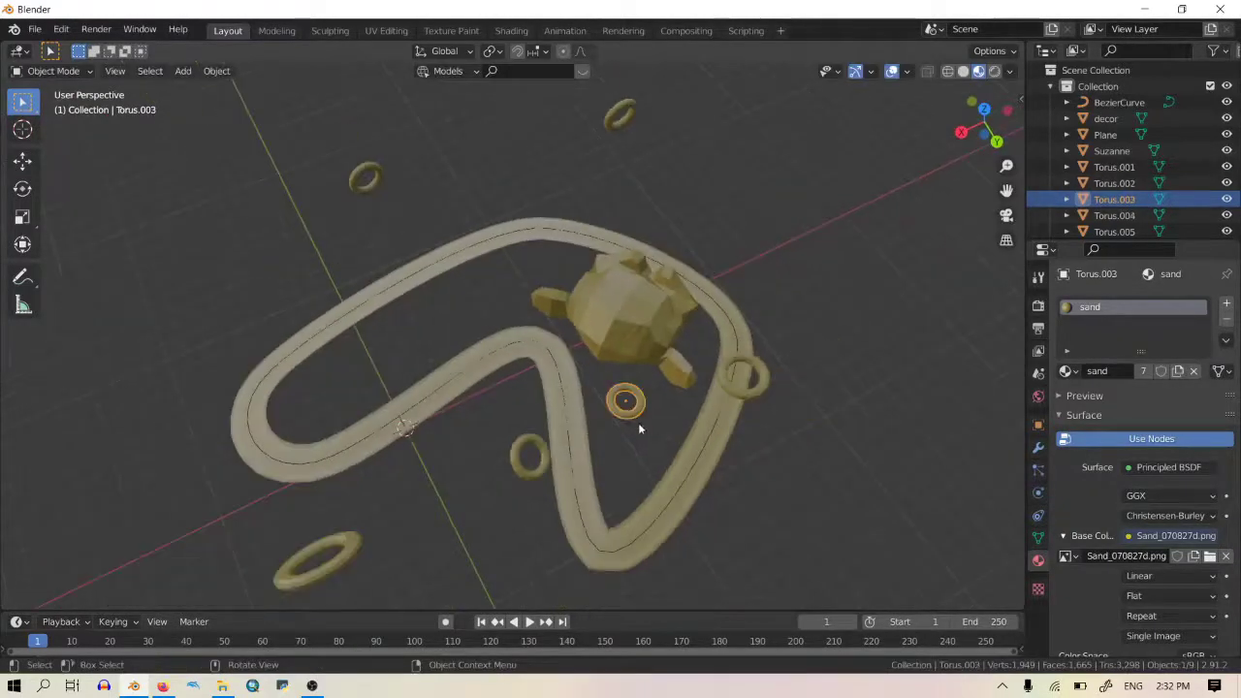
key(s)
click(117, 389)
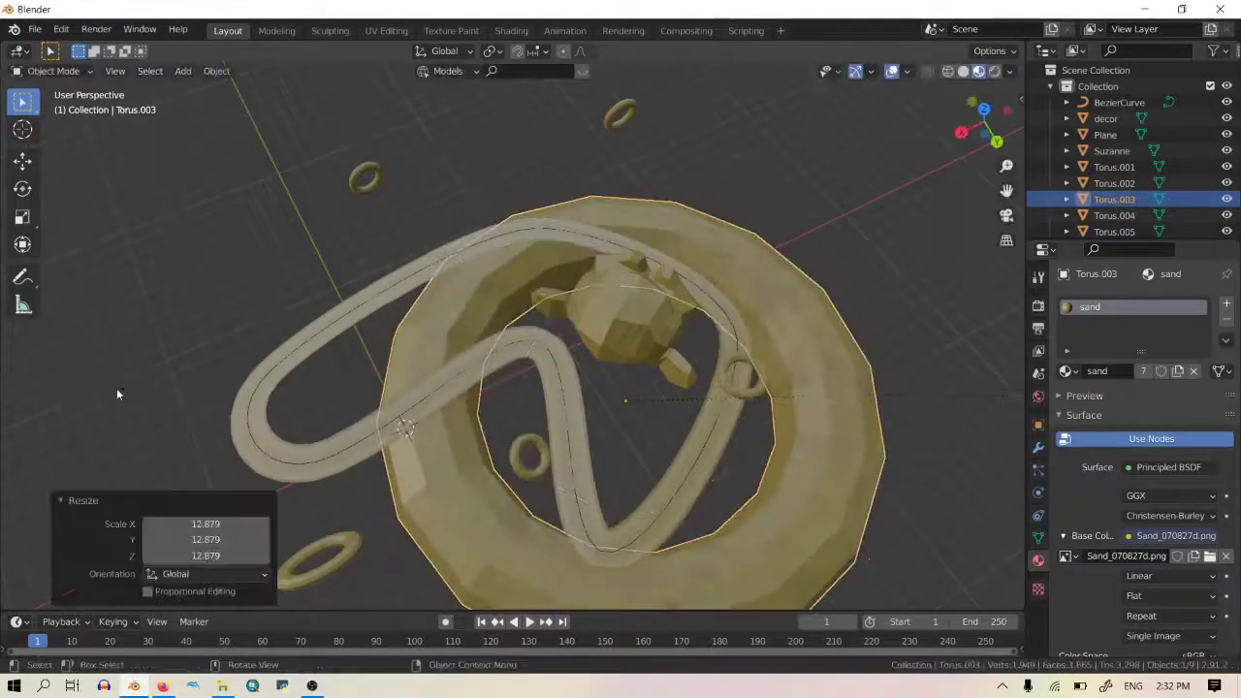
key(g)
key(z)
click(722, 316)
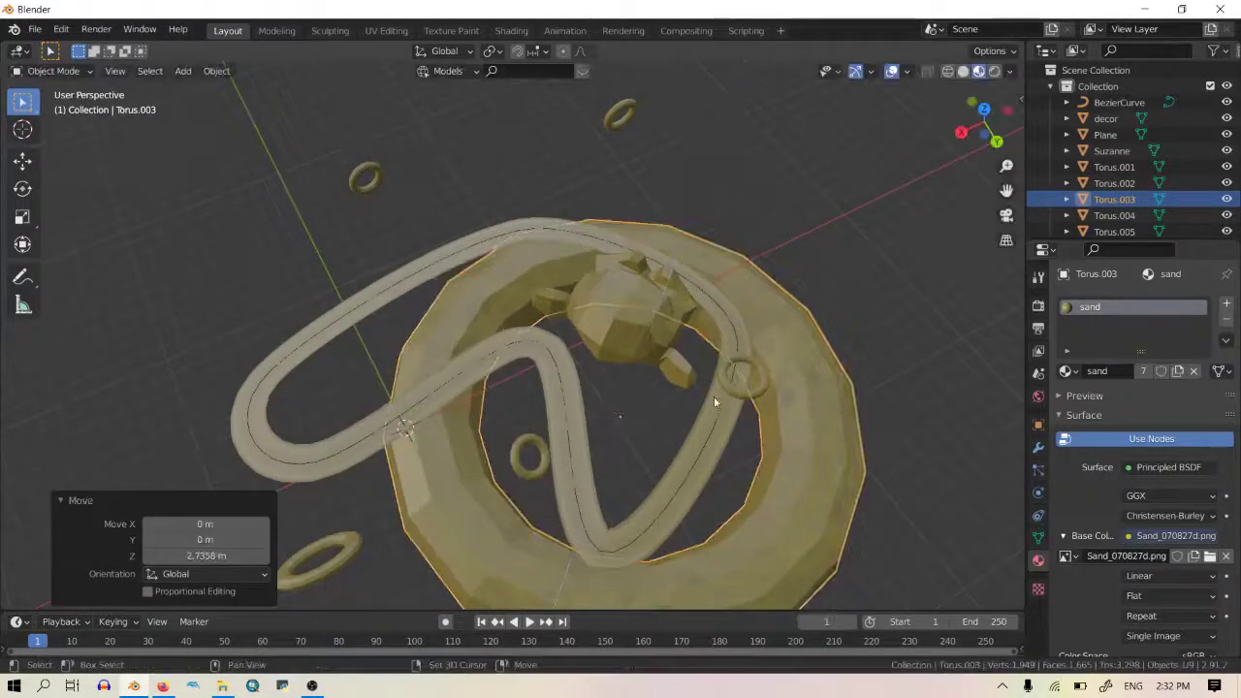
Step: Delete the Bezier curve running along the track, keeping the track mesh
scroll(724, 349, down, 3)
middle_drag(736, 293, 696, 332)
scroll(716, 376, up, 3)
middle_drag(716, 376, 530, 358)
scroll(461, 393, down, 1)
middle_drag(459, 393, 471, 344)
click(471, 343)
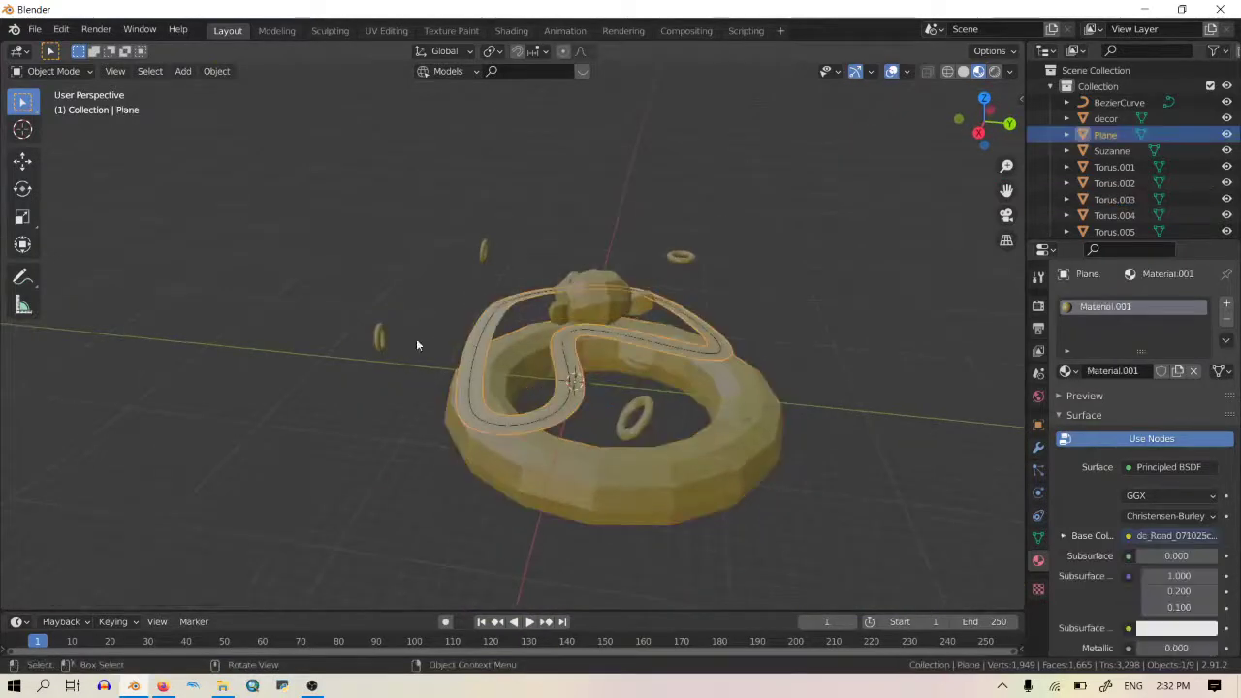
click(429, 334)
scroll(455, 374, up, 2)
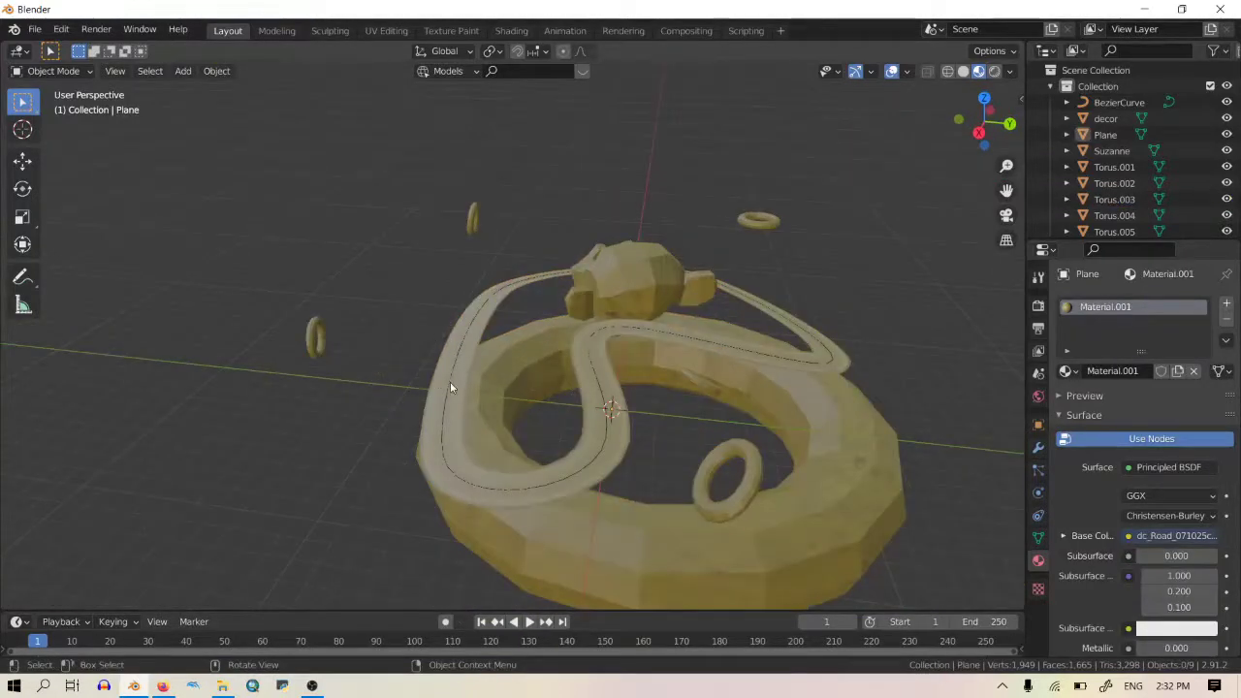
alt+click(449, 384)
click(456, 365)
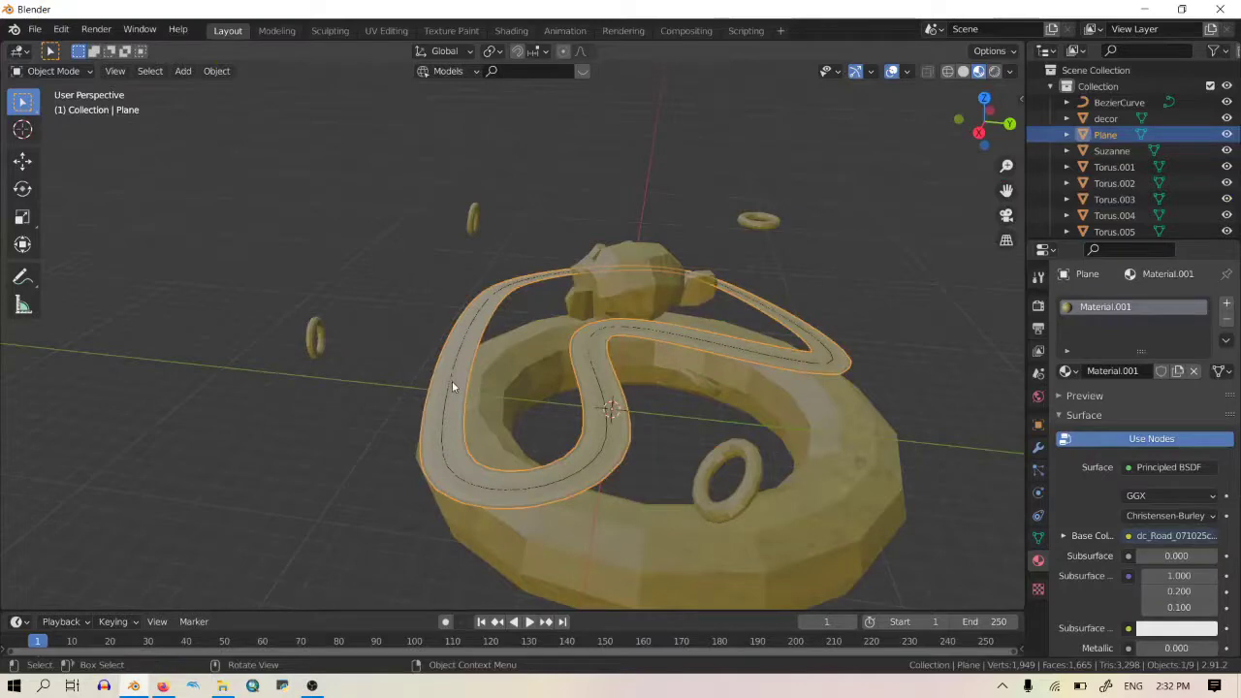
click(451, 384)
key(x)
click(448, 380)
Step: Select all objects and raise them together along the Z axis by about 7.33 m
scroll(478, 390, up, 2)
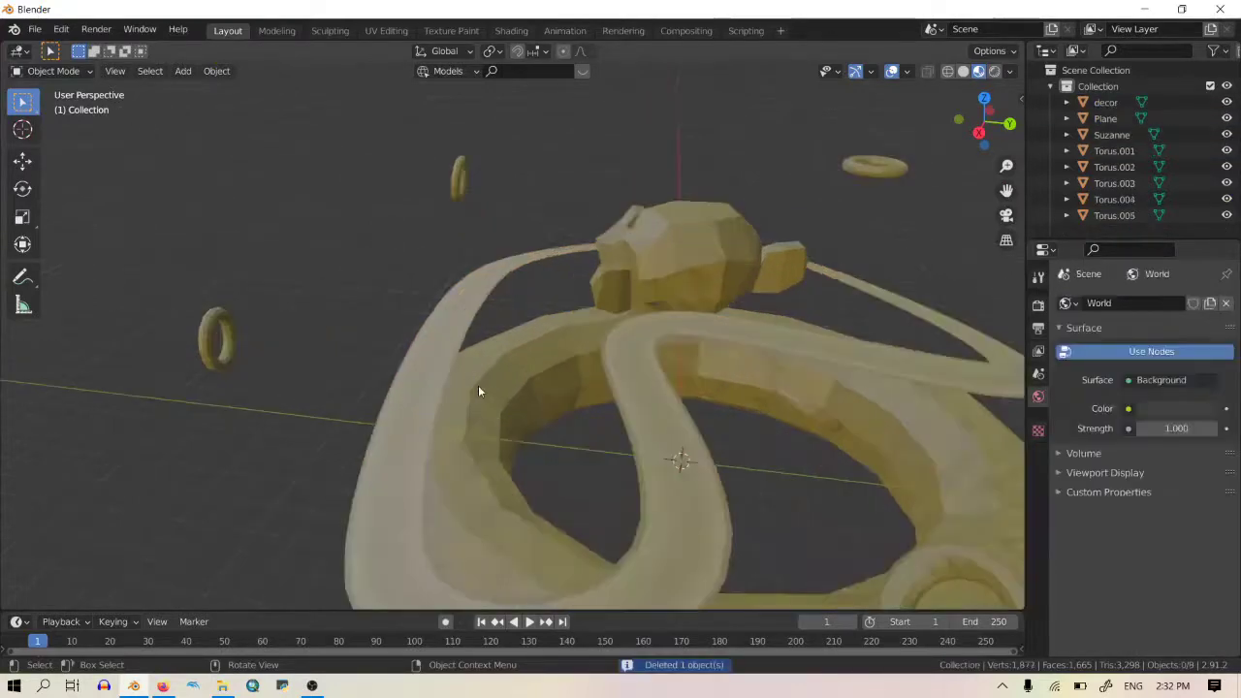
mouse_move(478, 391)
middle_down()
mouse_move(481, 338)
mouse_move(483, 395)
middle_up()
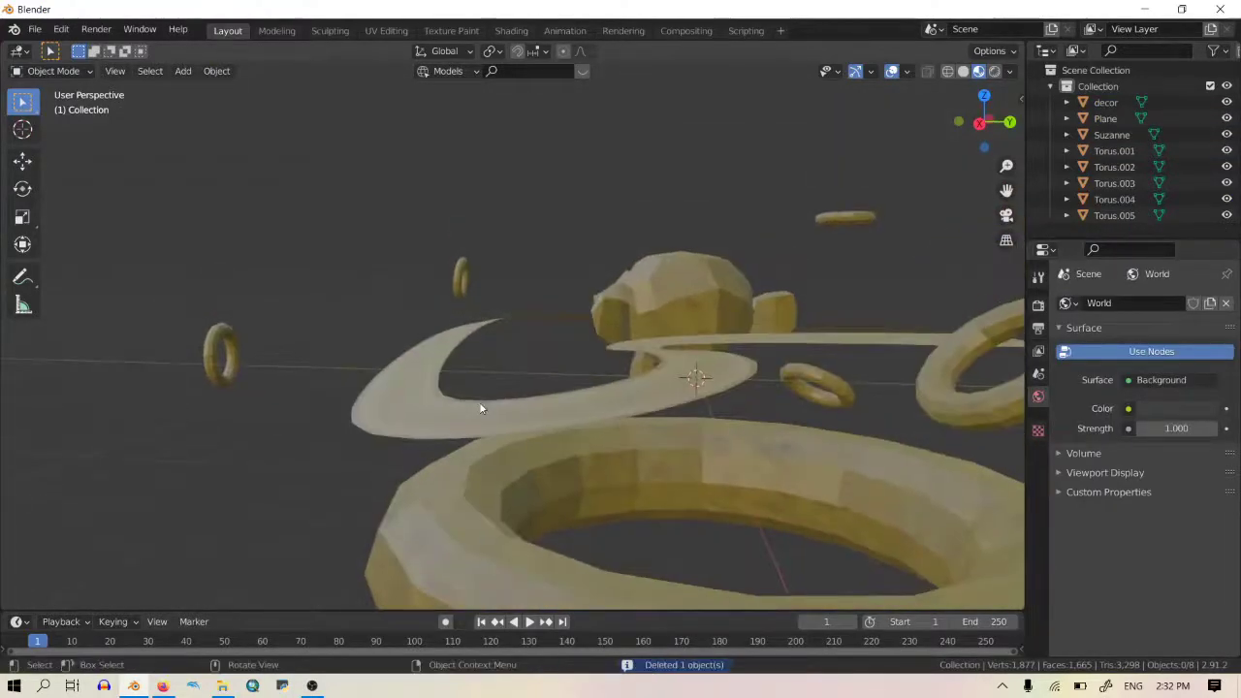
click(480, 409)
scroll(513, 436, down, 2)
middle_drag(513, 436, 512, 389)
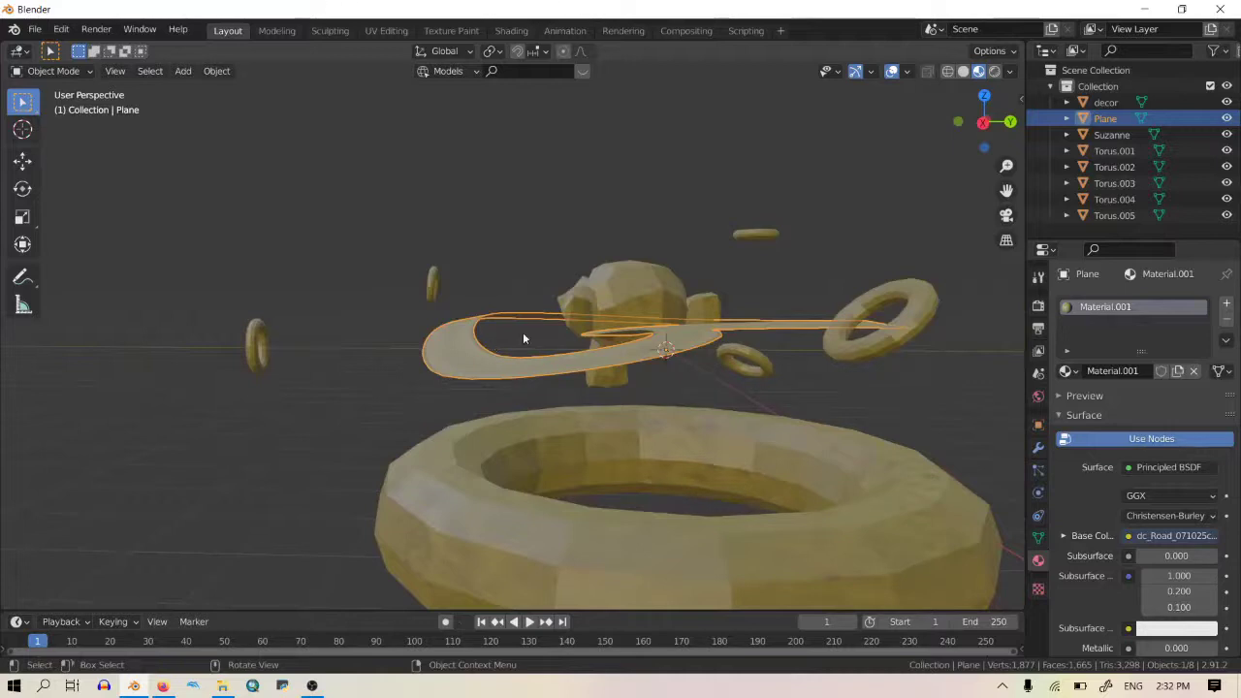
scroll(543, 337, down, 1)
middle_drag(565, 335, 570, 322)
key(a)
middle_drag(749, 259, 747, 308)
key(g)
key(z)
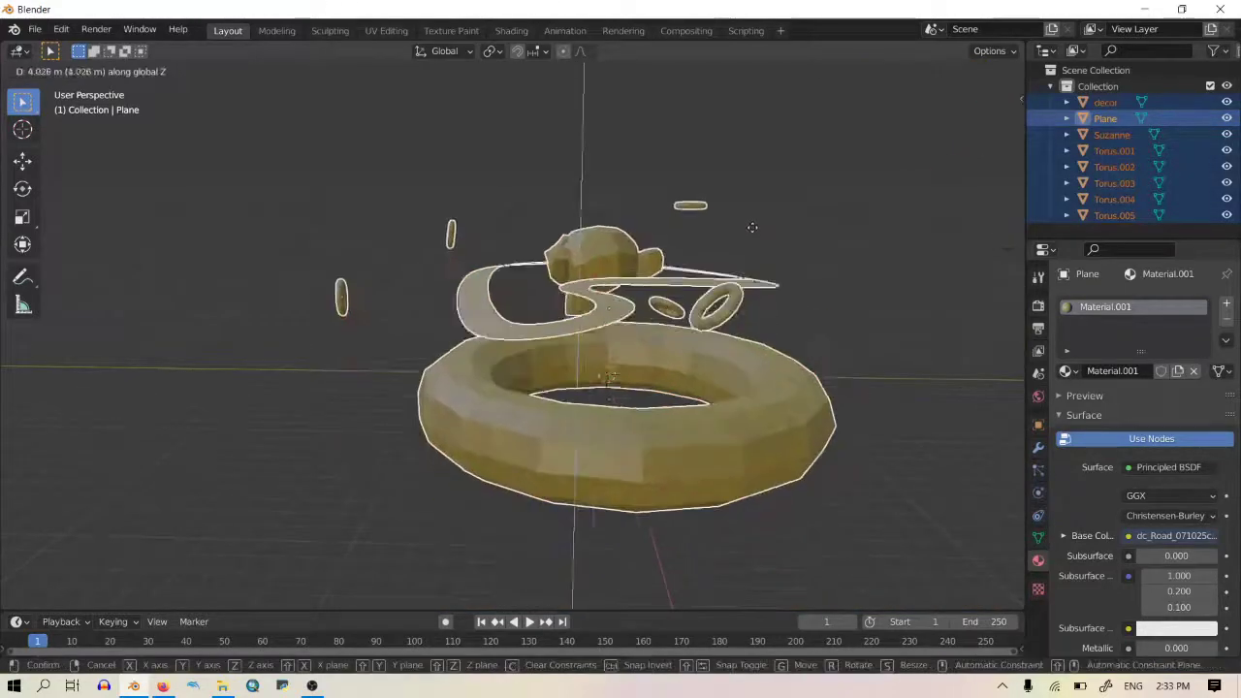
click(754, 199)
Step: Set the viewport's clip end to 50000 m and its clip start to 8 m
middle_drag(645, 293, 415, 386)
middle_drag(507, 293, 883, 202)
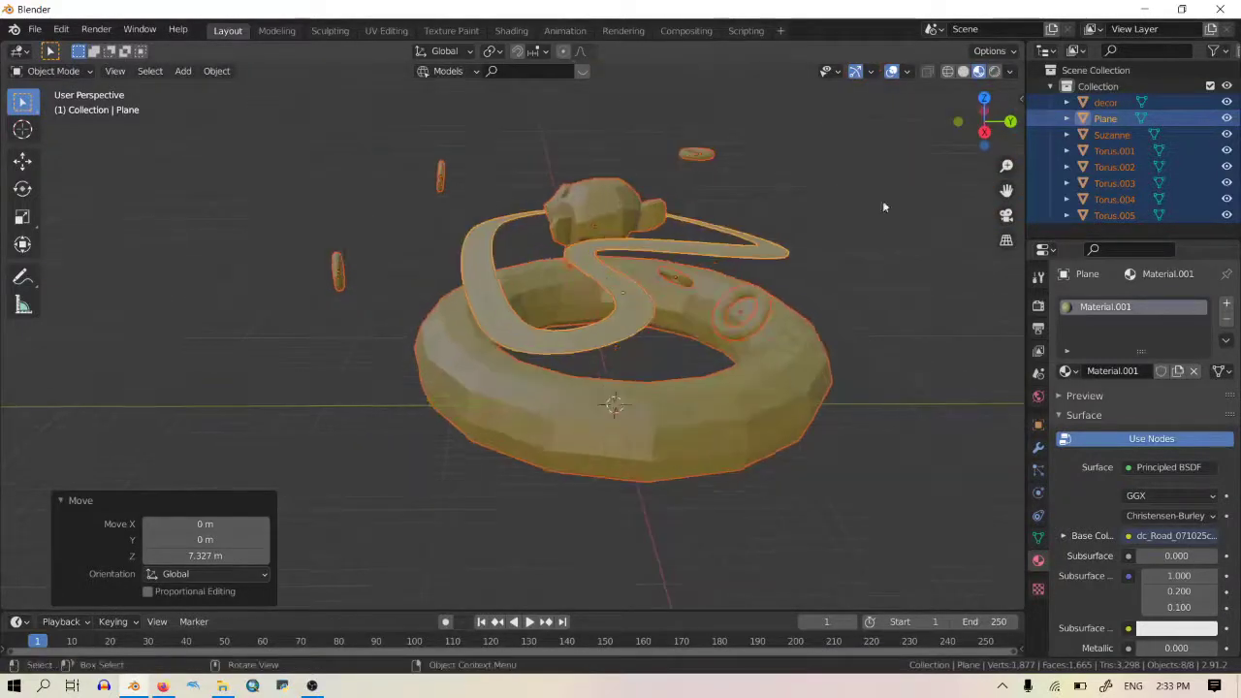
key(n)
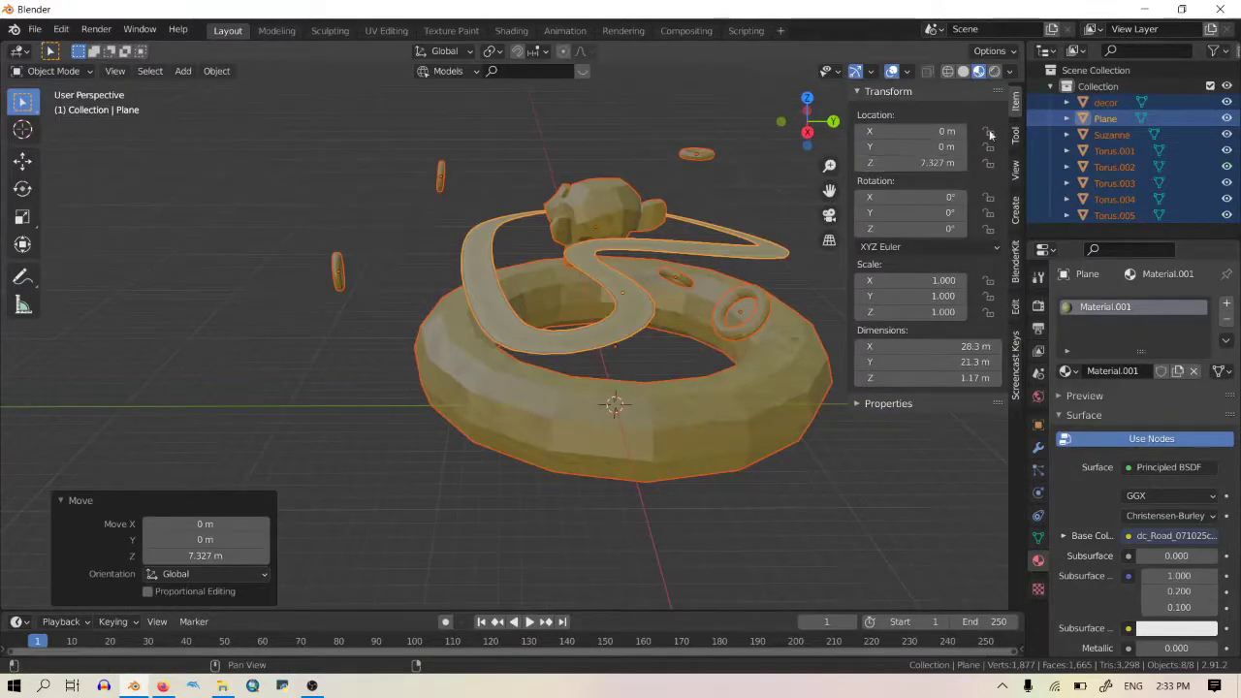
click(1015, 170)
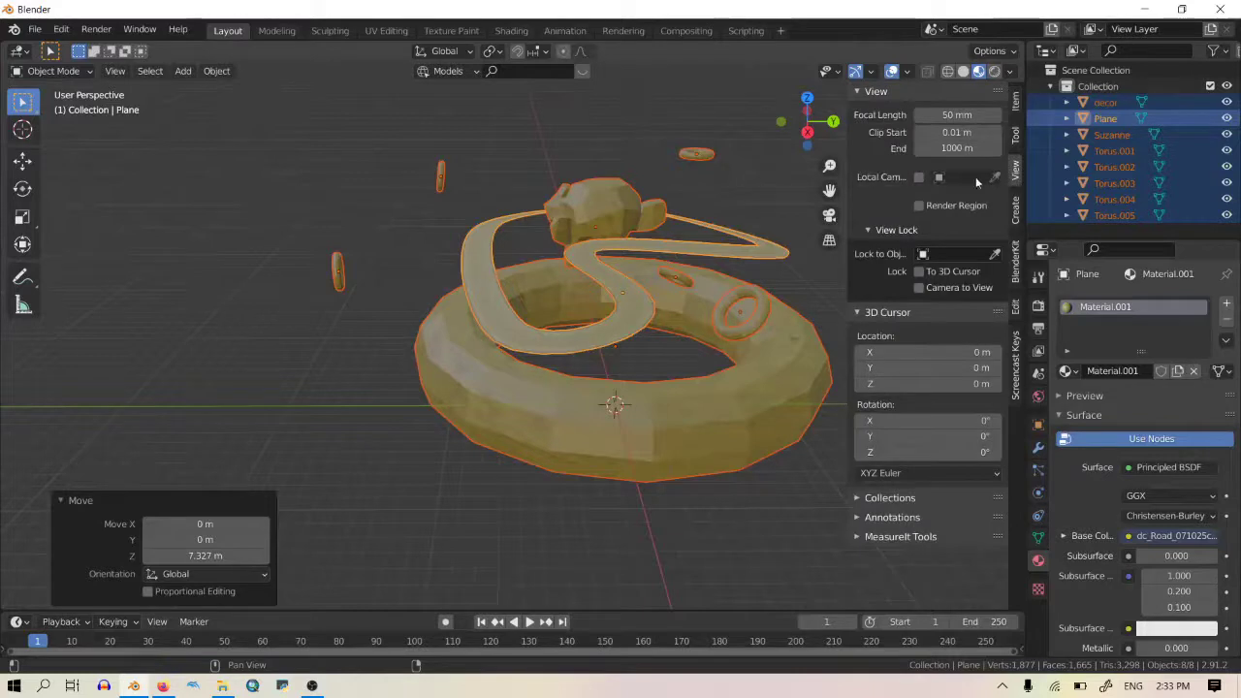
click(945, 148)
text(50000)
key(Return)
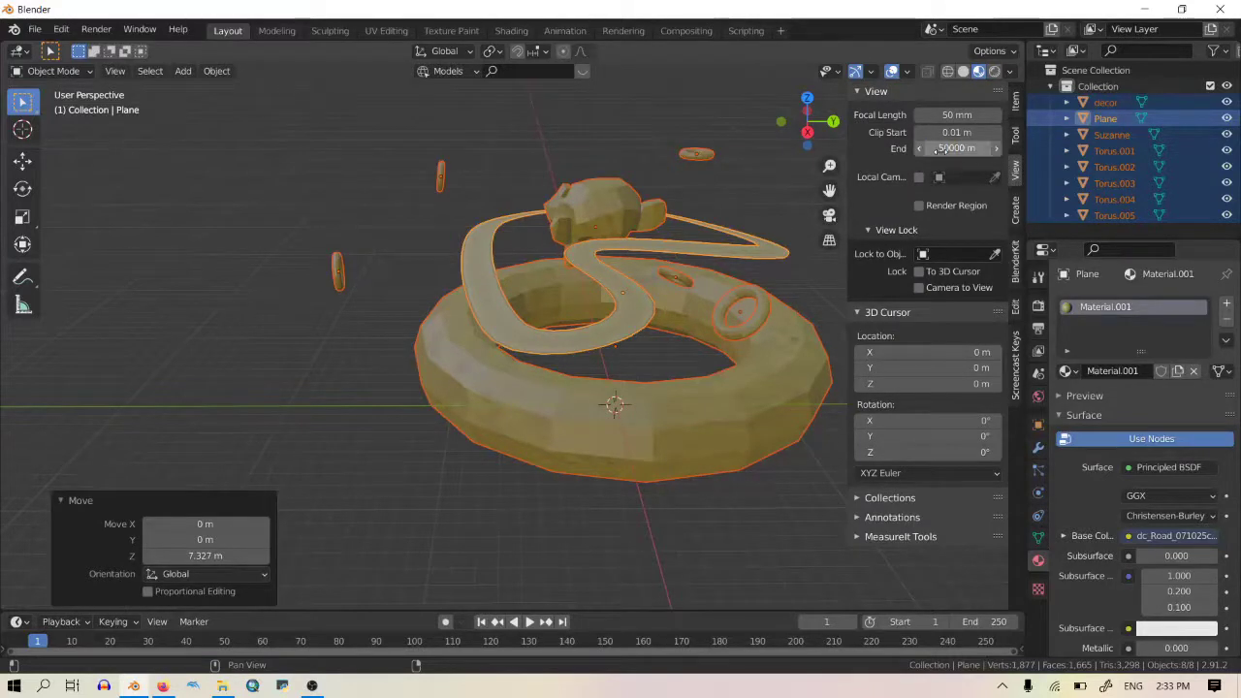
click(940, 132)
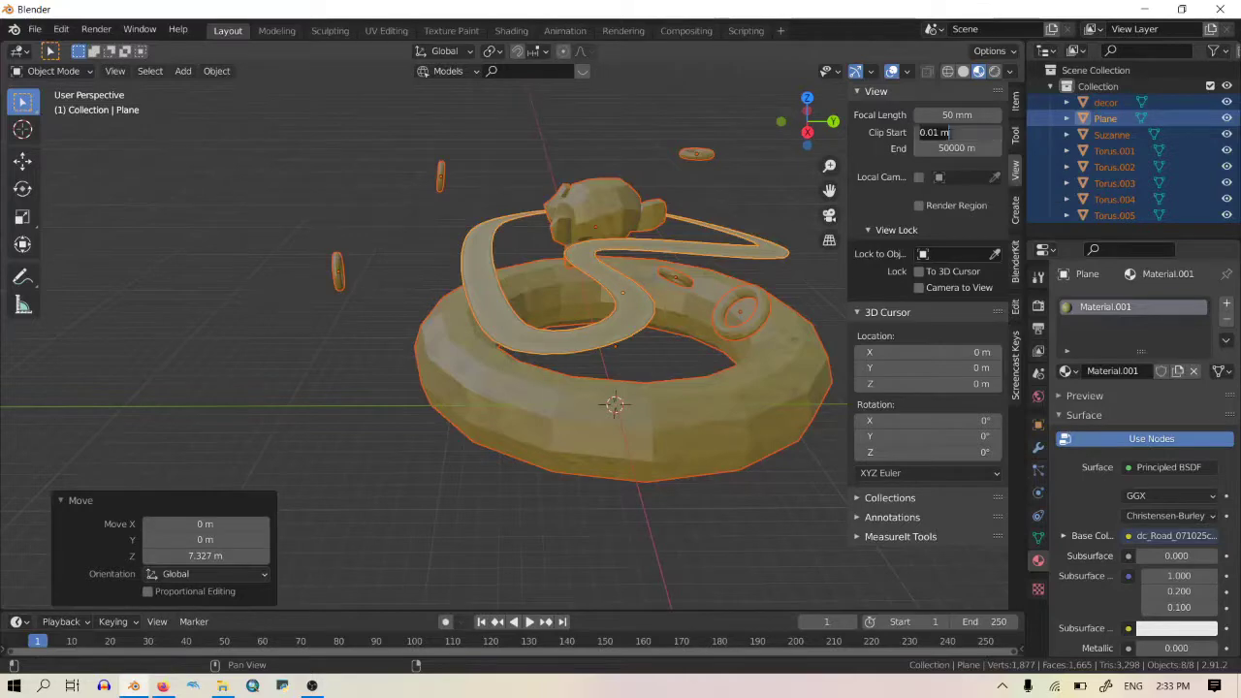
text(8)
key(Return)
Step: Scale all selected objects up by a factor of 1000
scroll(683, 294, up, 3)
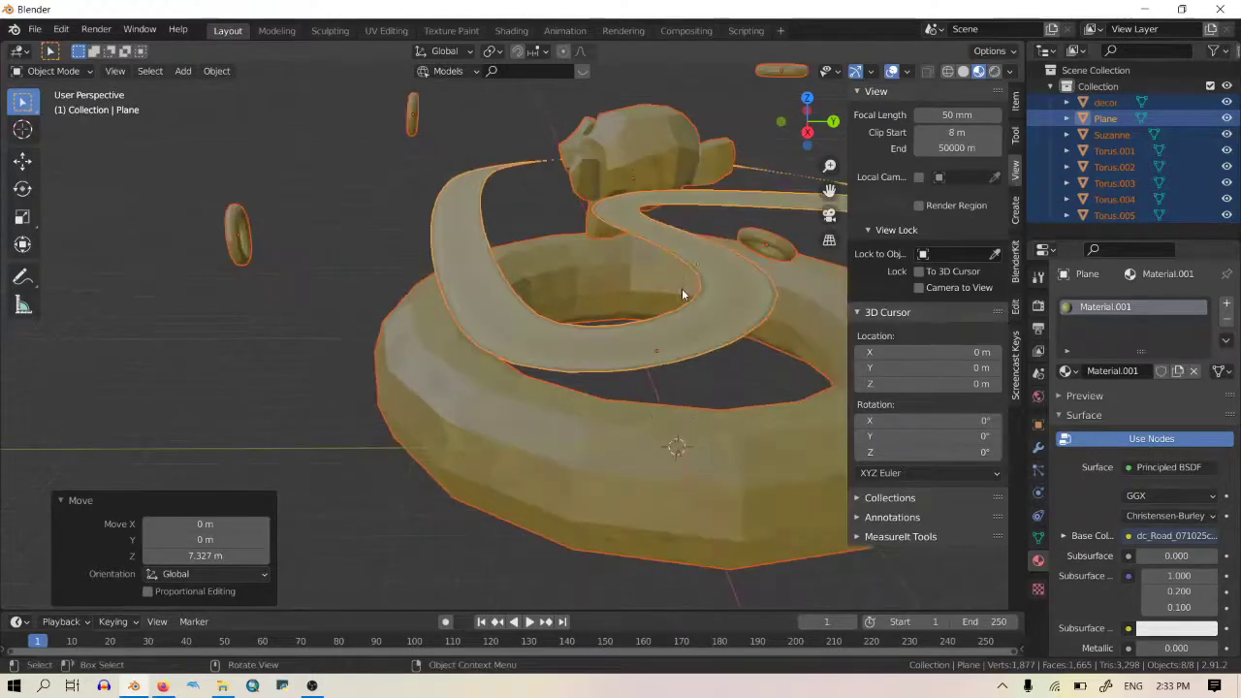
scroll(645, 284, down, 3)
scroll(516, 268, up, 3)
scroll(572, 257, down, 3)
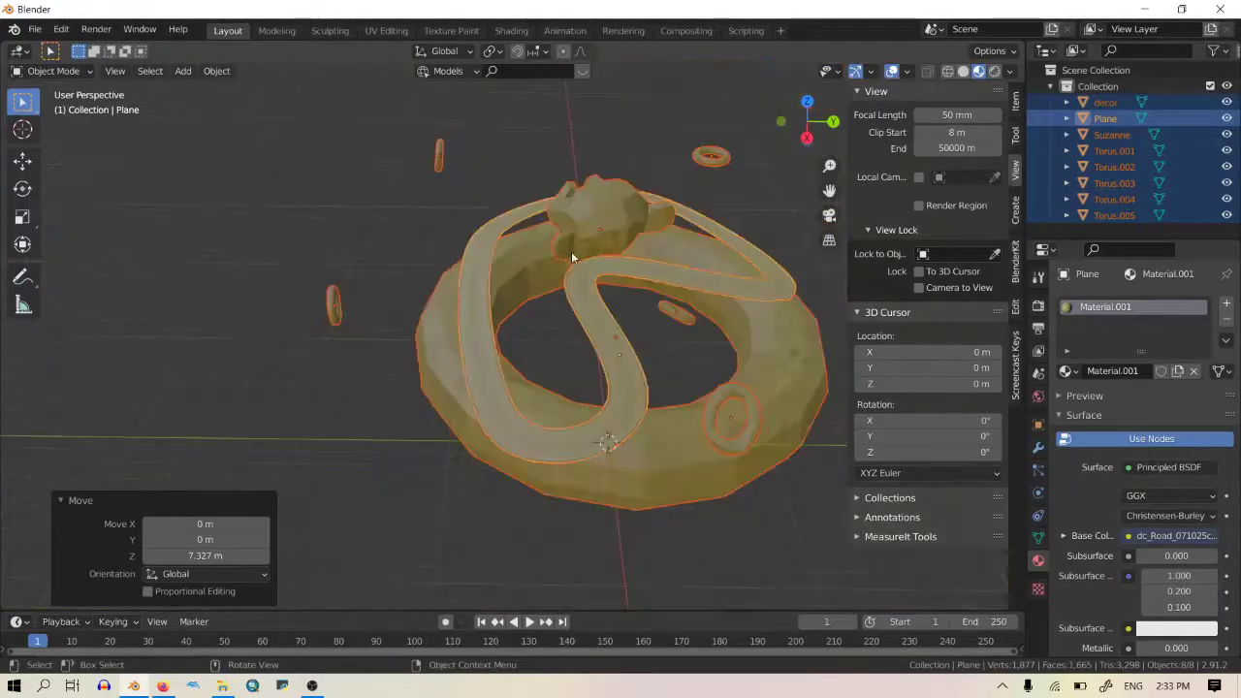
text(s10)
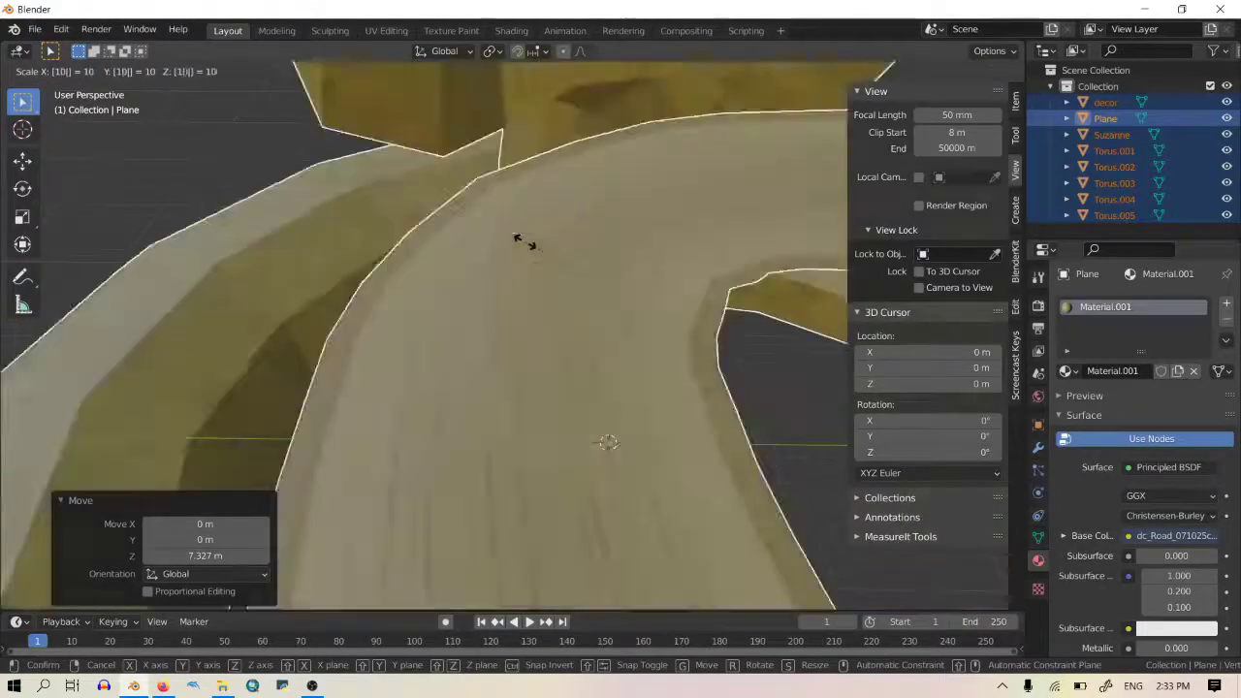
text(00)
key(Return)
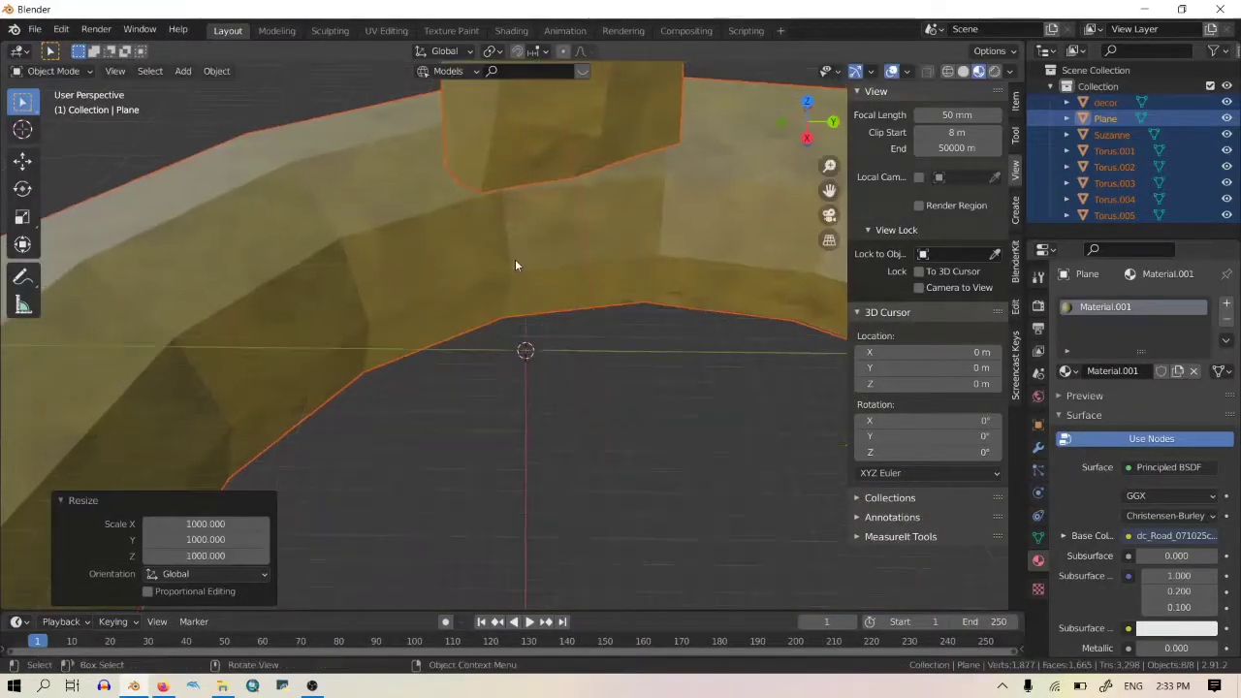
Step: Enter Edit Mode for all selected objects and, in edge selection mode, select a cross edge at the track's bend
scroll(515, 262, up, 2)
scroll(516, 276, down, 4)
scroll(519, 310, down, 2)
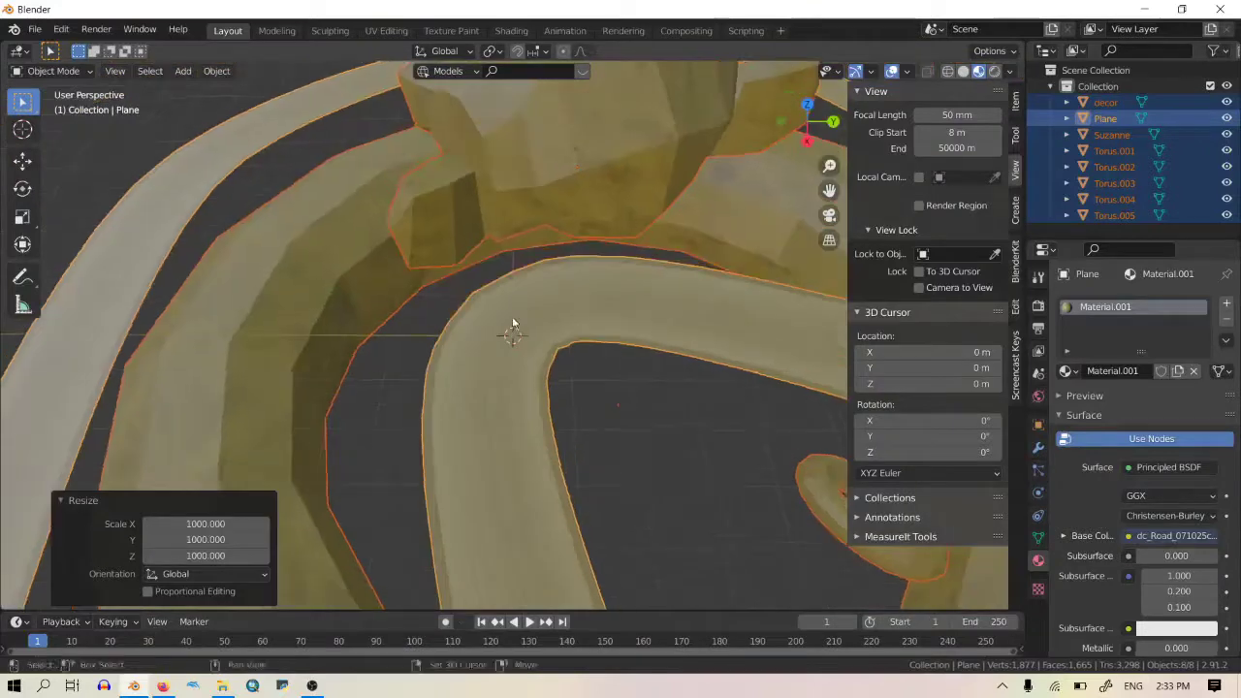
shift+middle_drag(513, 323, 506, 353)
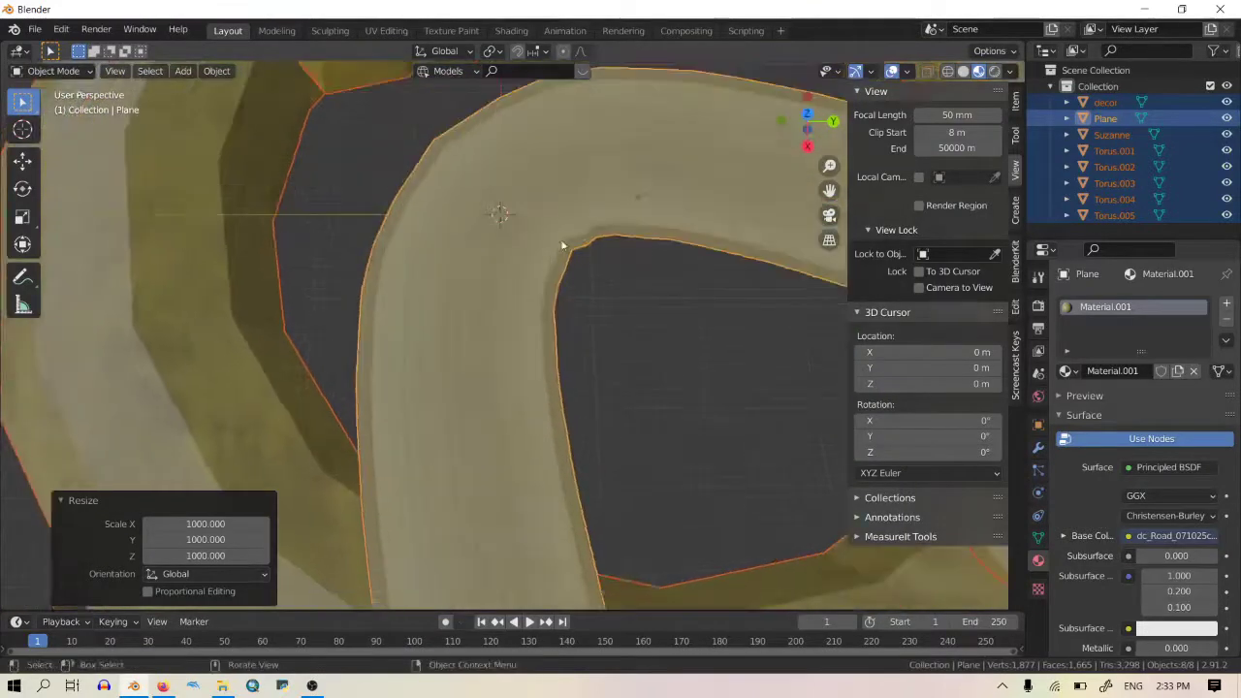
key(Tab)
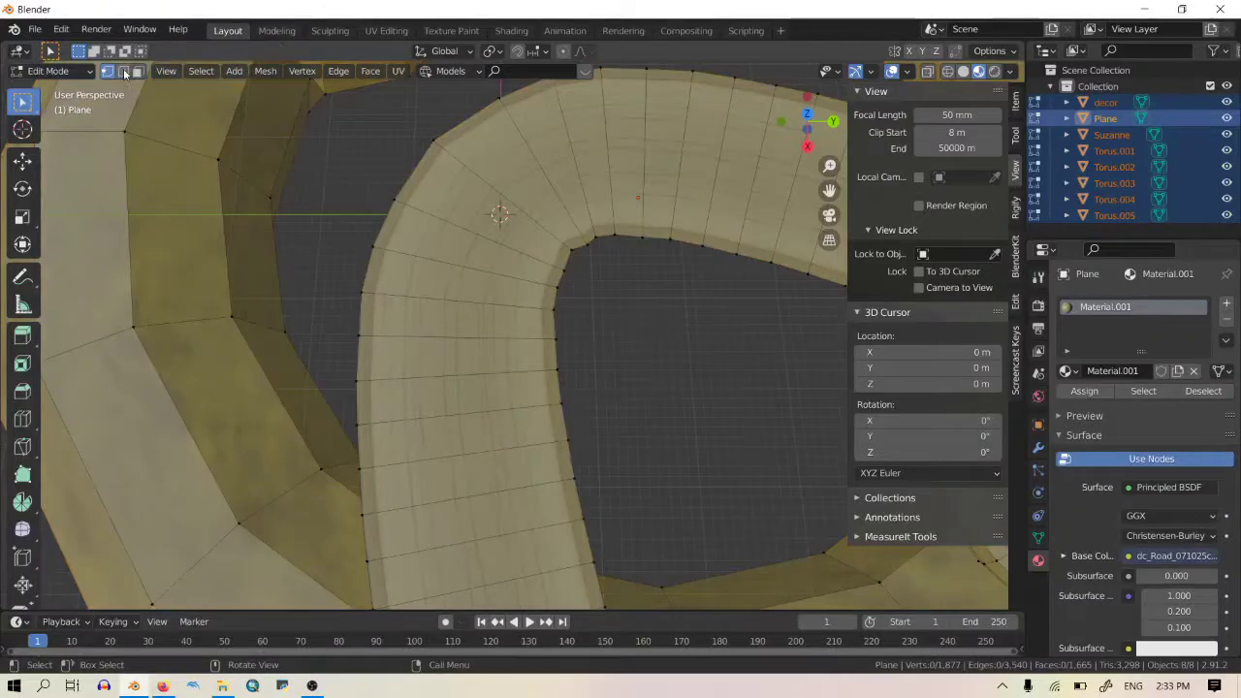
key(2)
click(524, 207)
scroll(524, 207, up, 3)
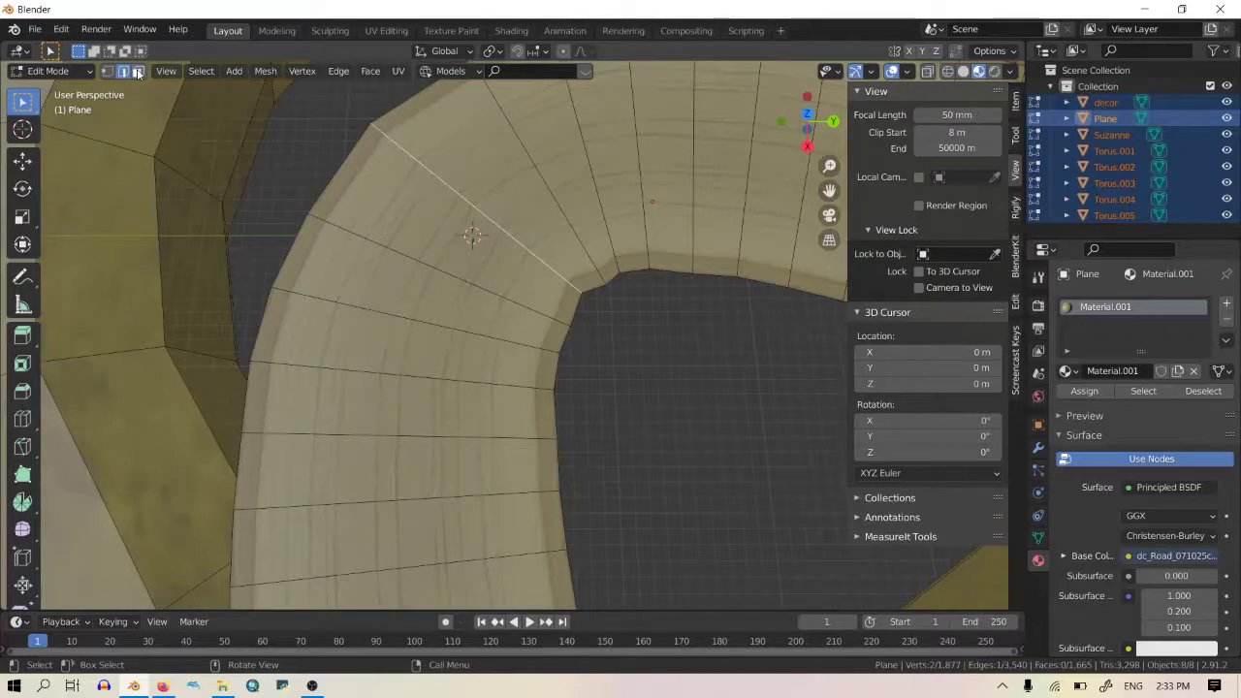
Step: Try face and vertex selection modes on the track's bend, then clear the selection
click(139, 73)
click(469, 228)
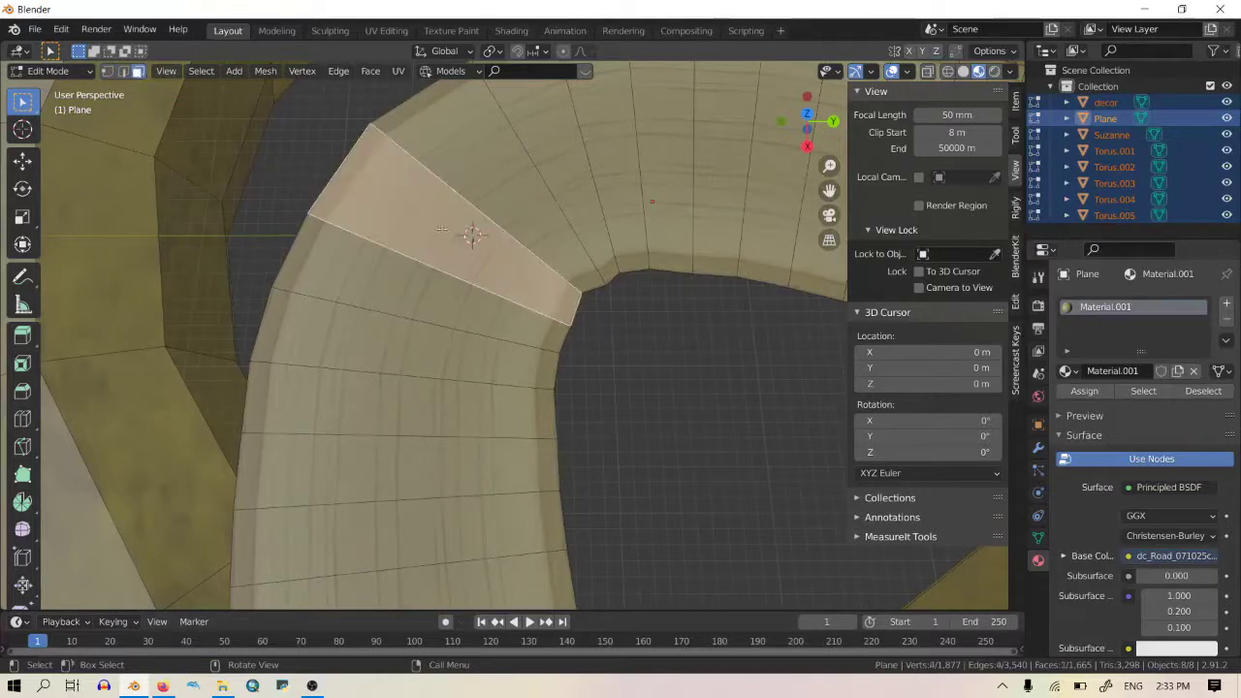
click(393, 328)
click(106, 72)
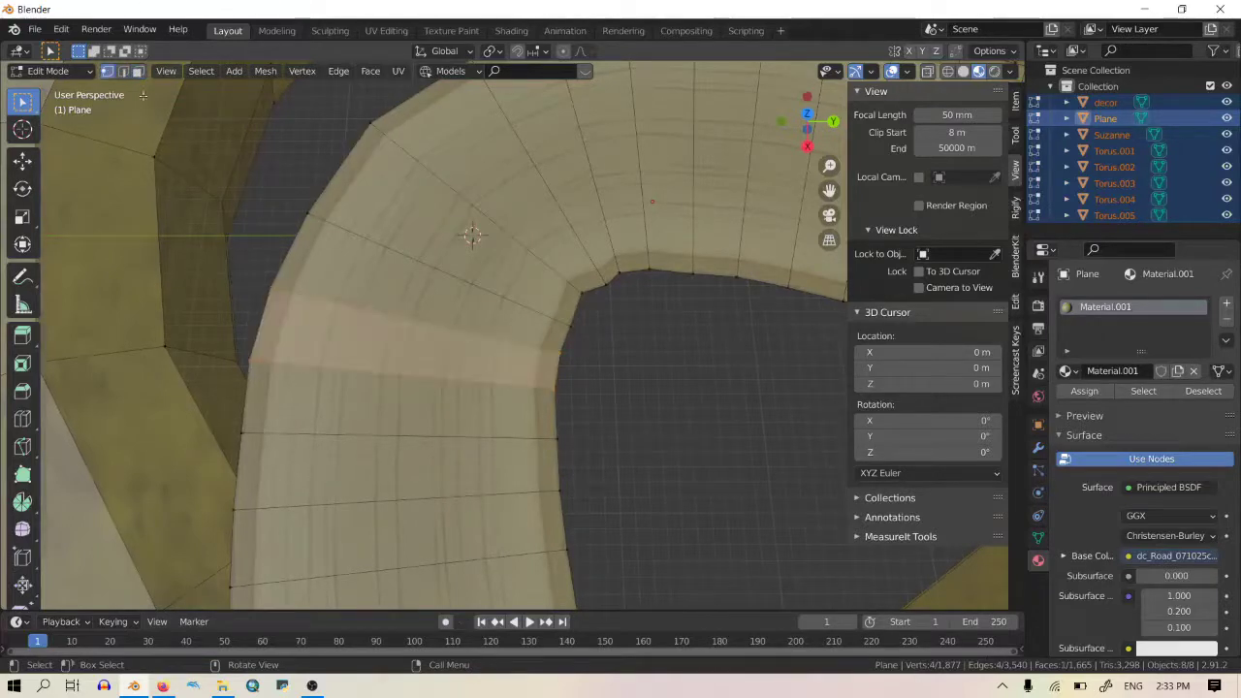
drag(708, 400, 290, 141)
key(alt+a)
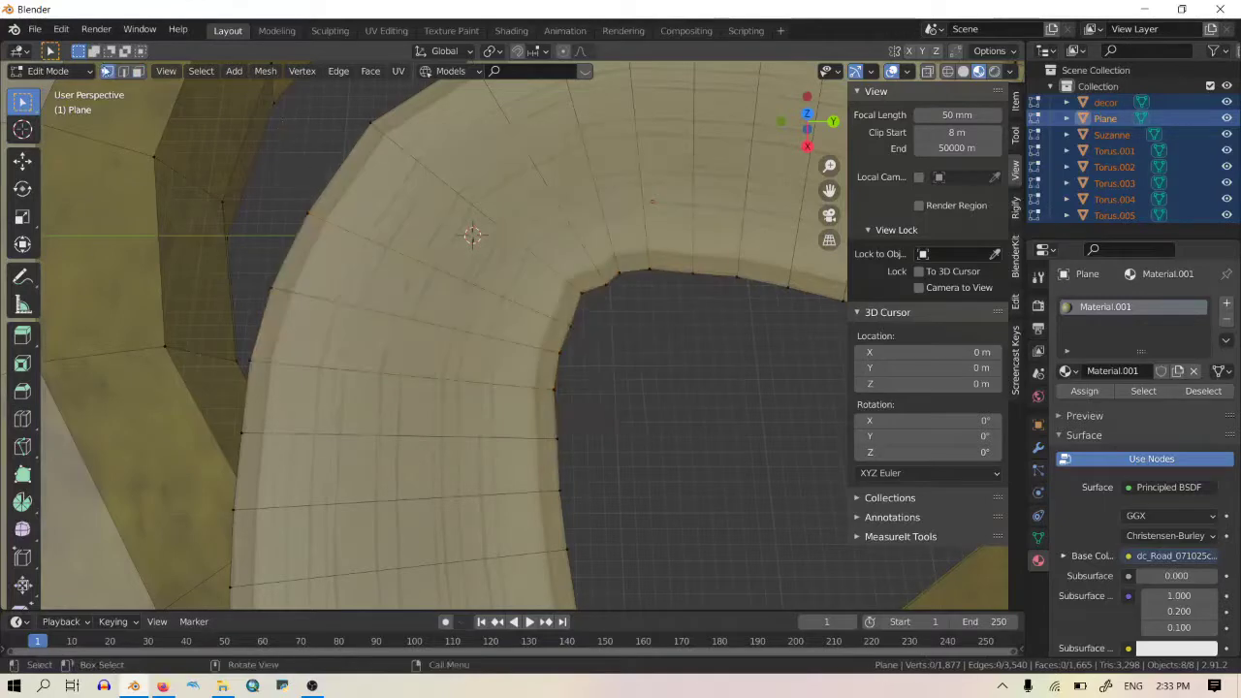
Step: Measure the track's width by adding a visible MeasureIt segment to a single cross edge at the bend
click(123, 73)
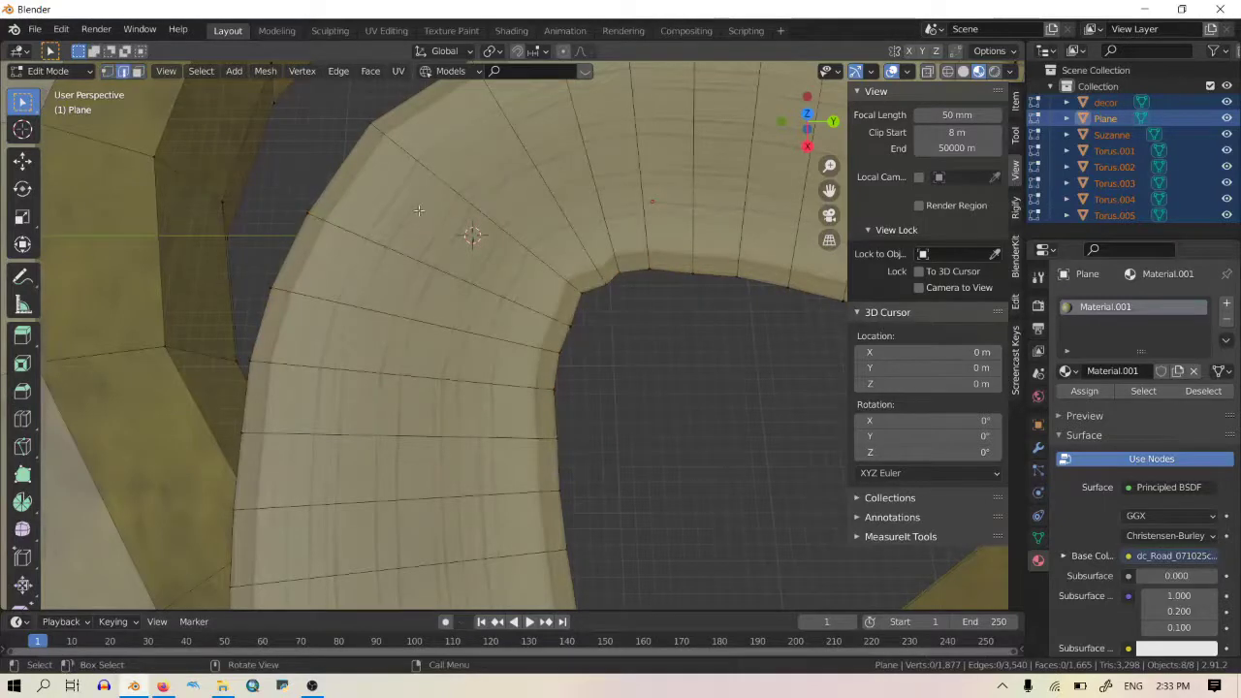
click(490, 208)
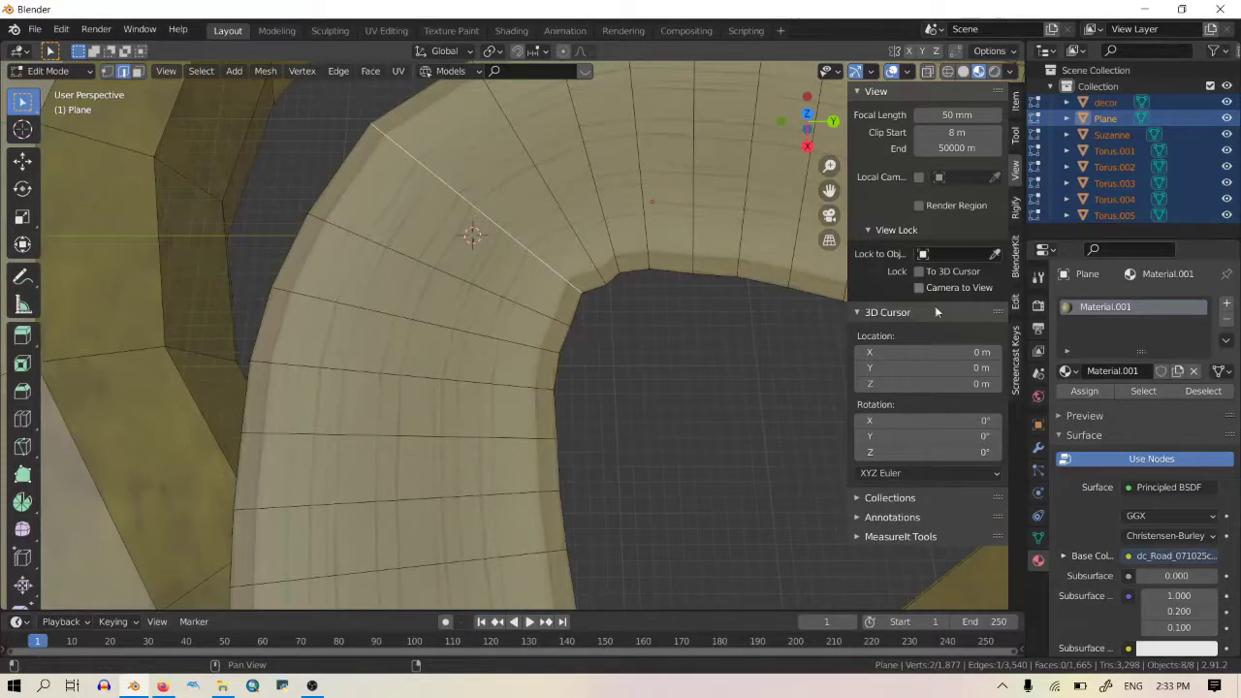
click(899, 536)
scroll(890, 413, down, 4)
scroll(890, 413, down, 1)
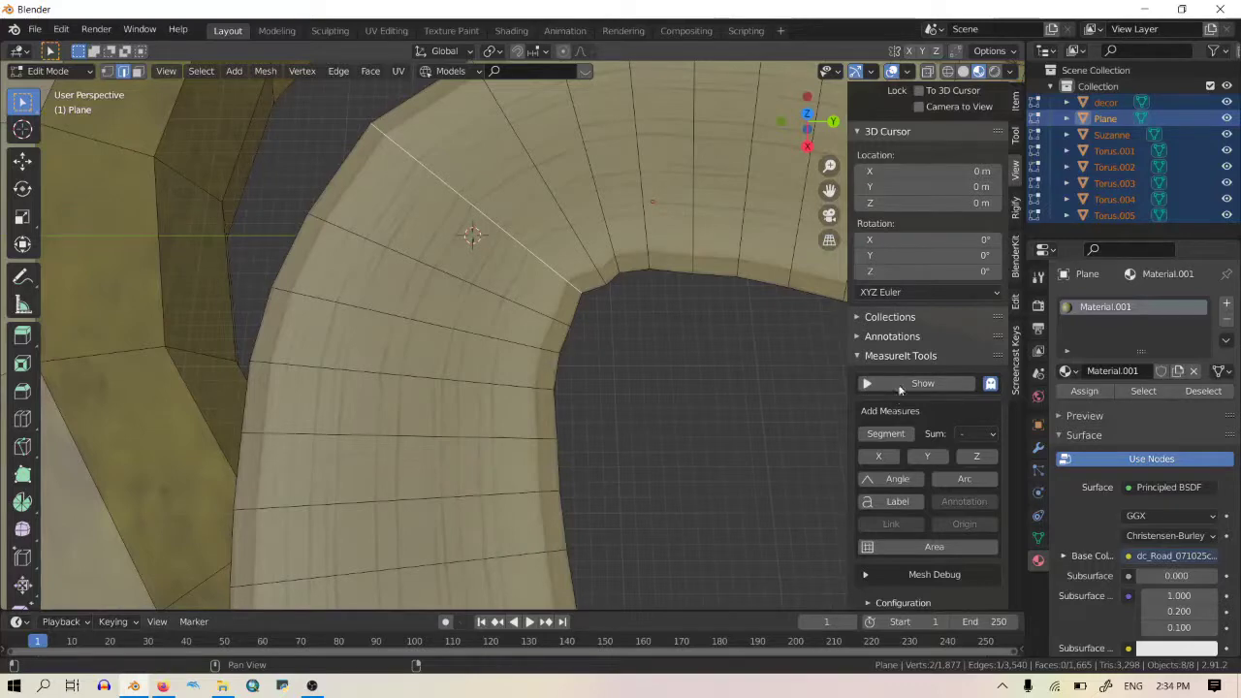
click(885, 433)
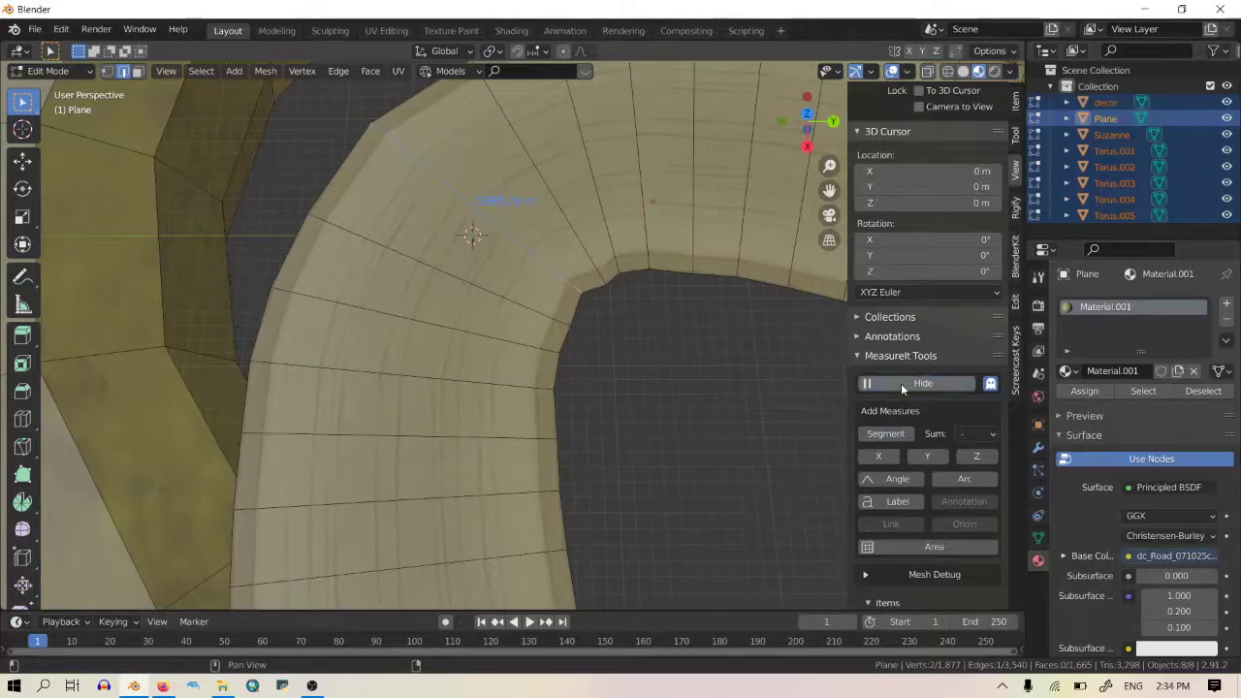
Step: Scale all the geometry up by about 1.569 in Edit Mode, and return to Object Mode
scroll(556, 257, up, 2)
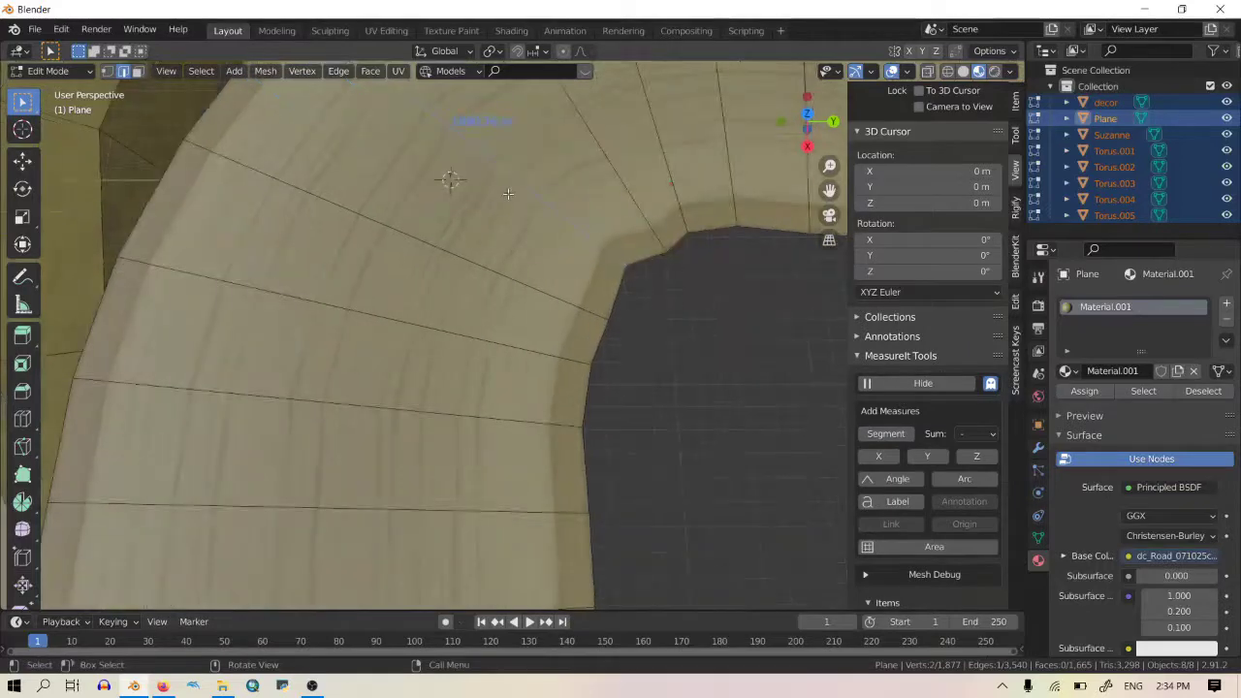
scroll(459, 141, down, 3)
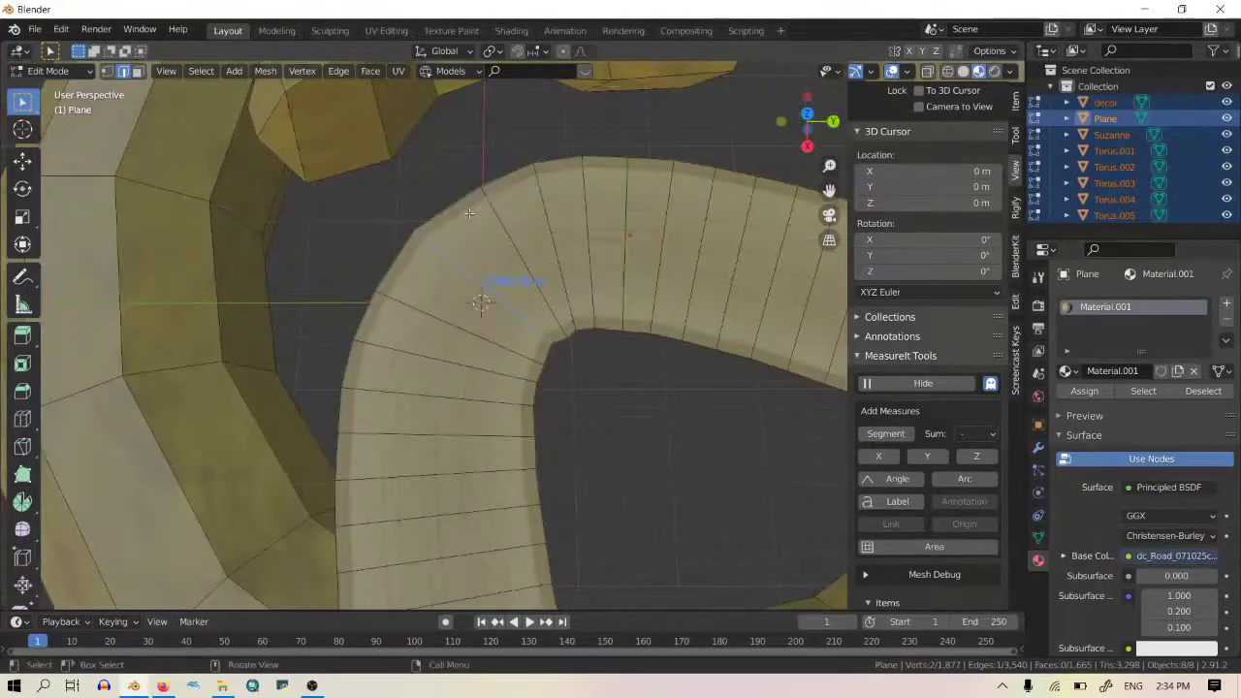
key(a)
key(s)
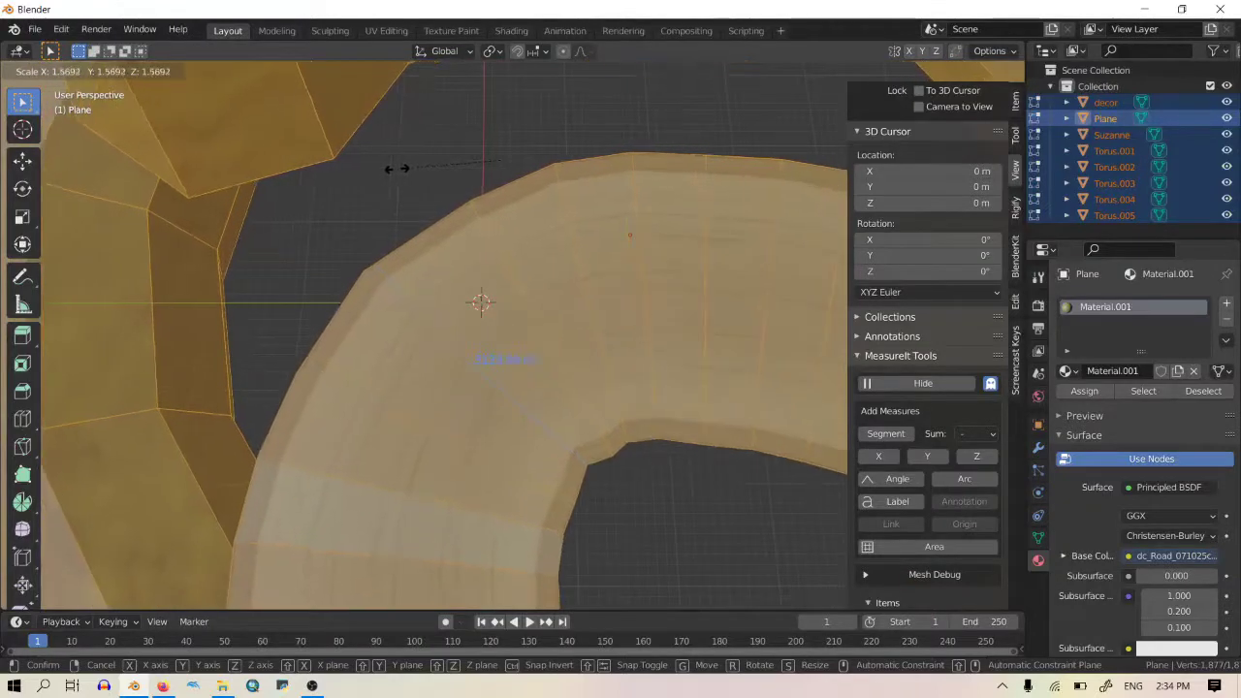
click(398, 168)
scroll(566, 318, down, 15)
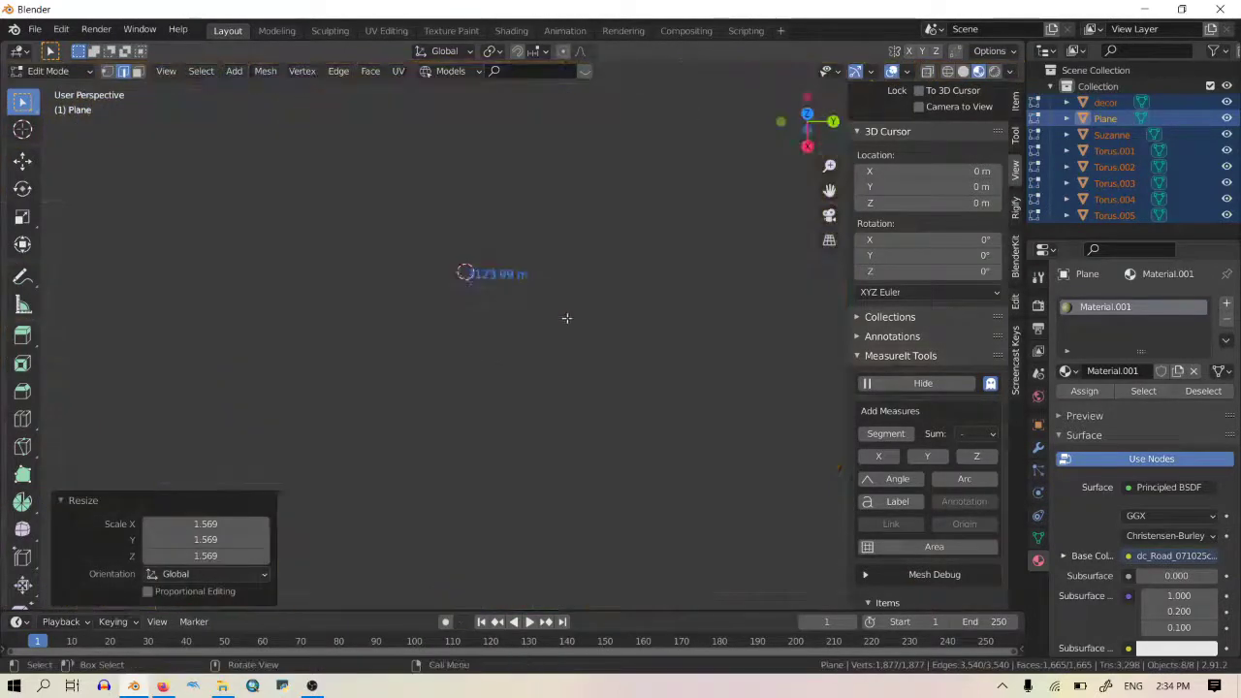
scroll(543, 304, up, 15)
key(Tab)
middle_drag(556, 278, 521, 280)
click(533, 269)
Step: Start saving the file and create a folder named sand_tutorail inside custom tracks as its location
key(ctrl+s)
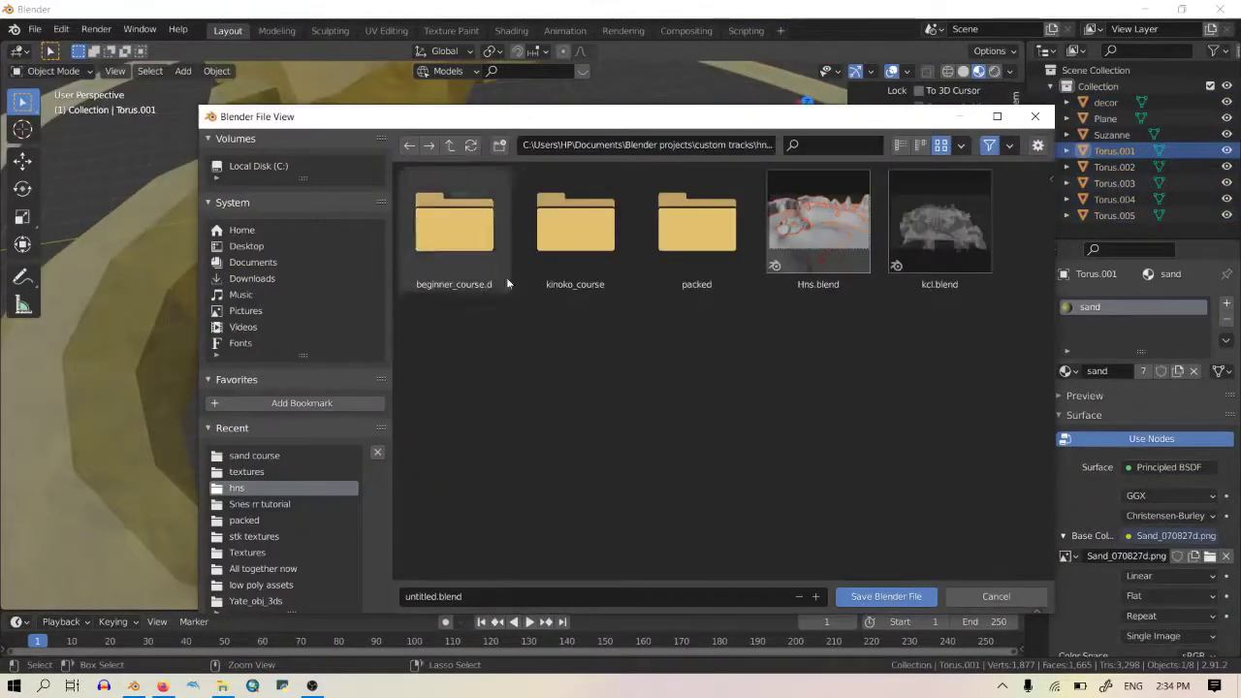
click(450, 144)
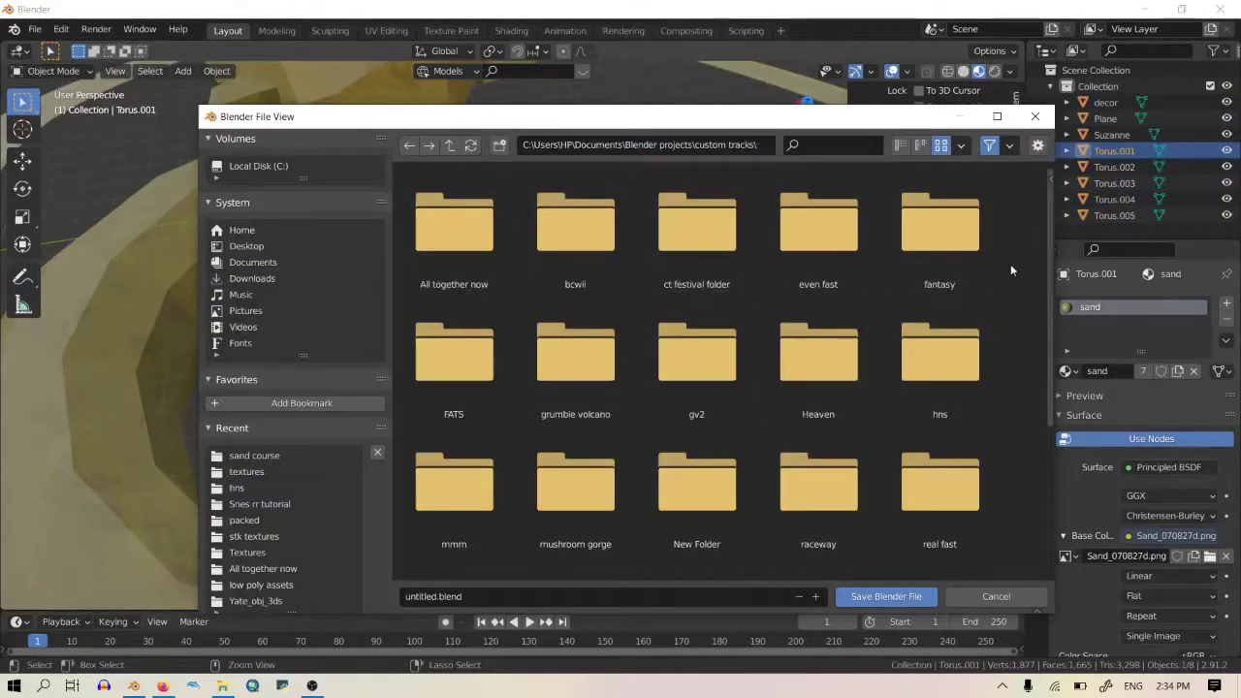
click(500, 145)
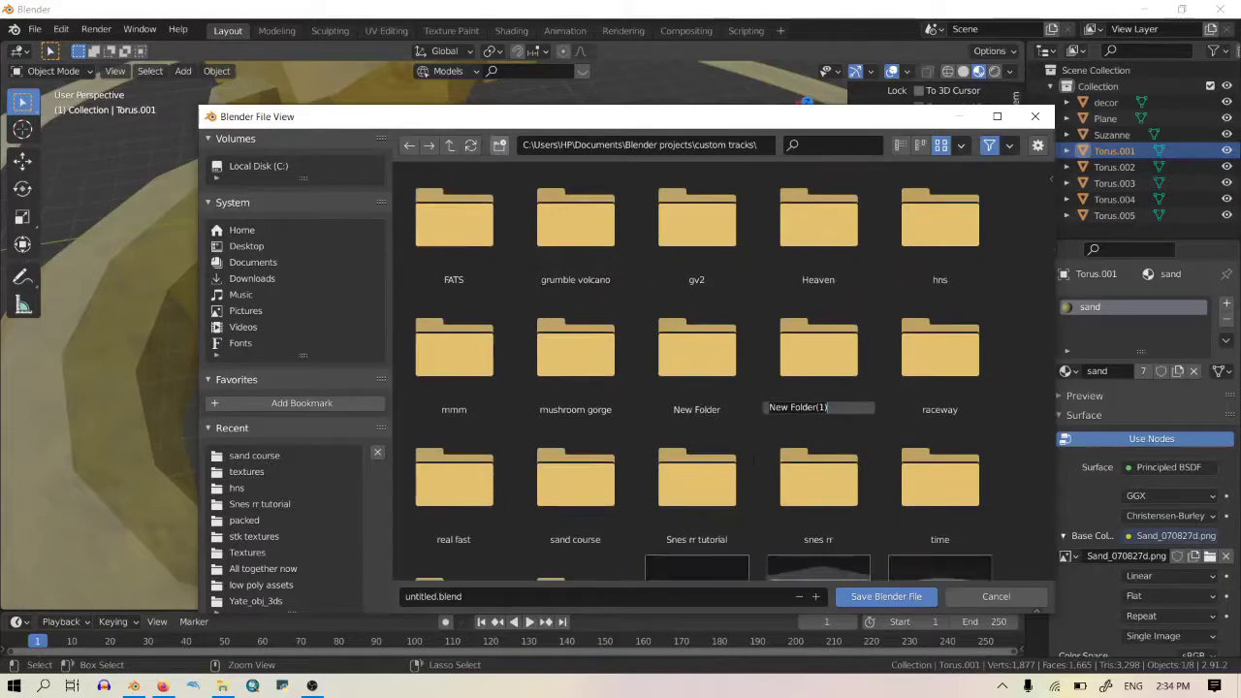
text(S)
key(Return)
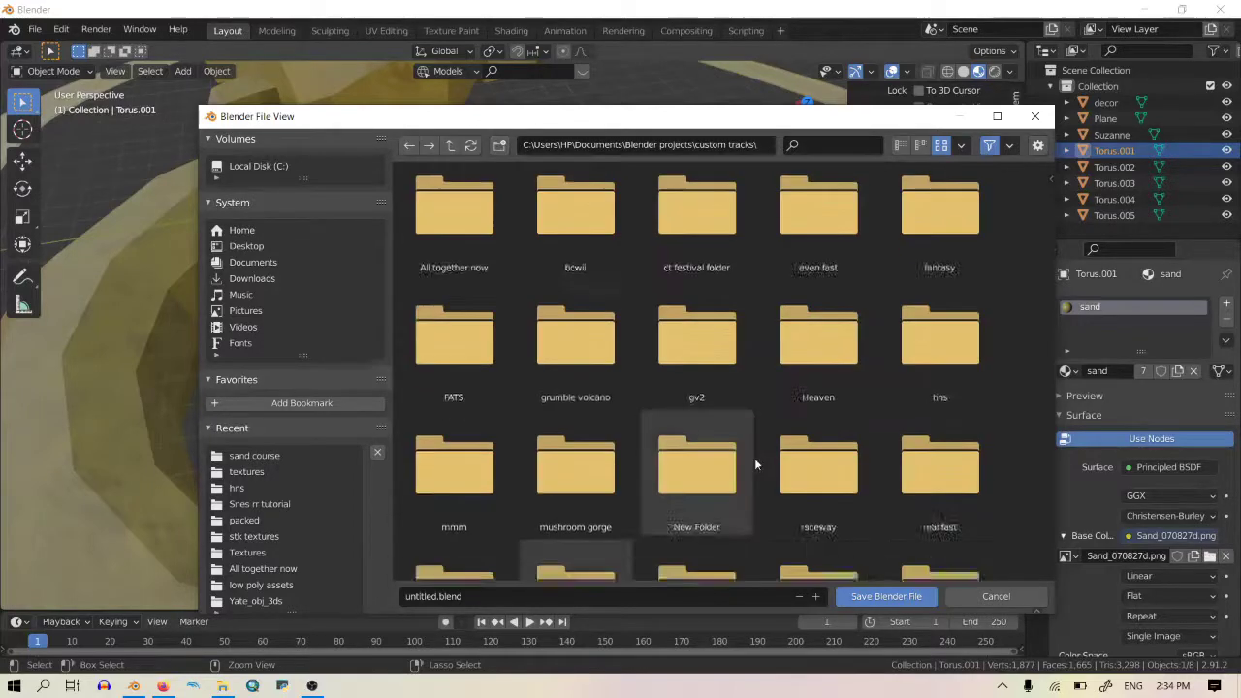
double_click(575, 398)
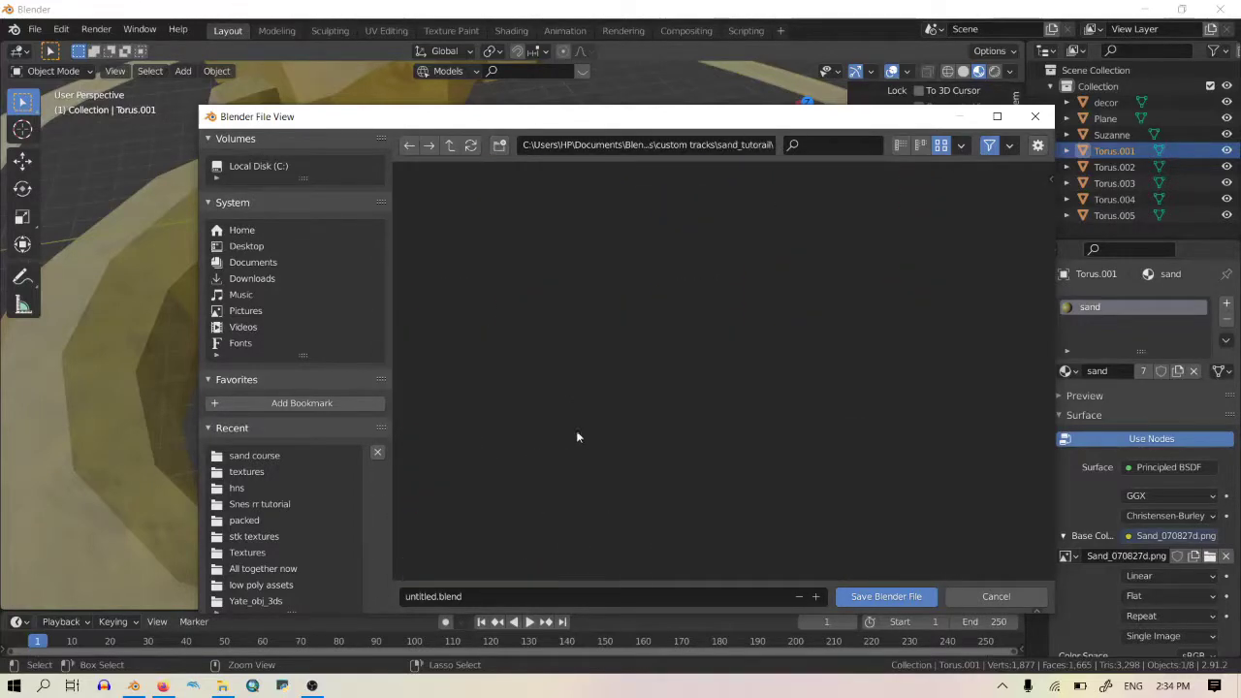
Step: Save the Blender file as course in the sand_tutorail folder
click(544, 596)
text(course)
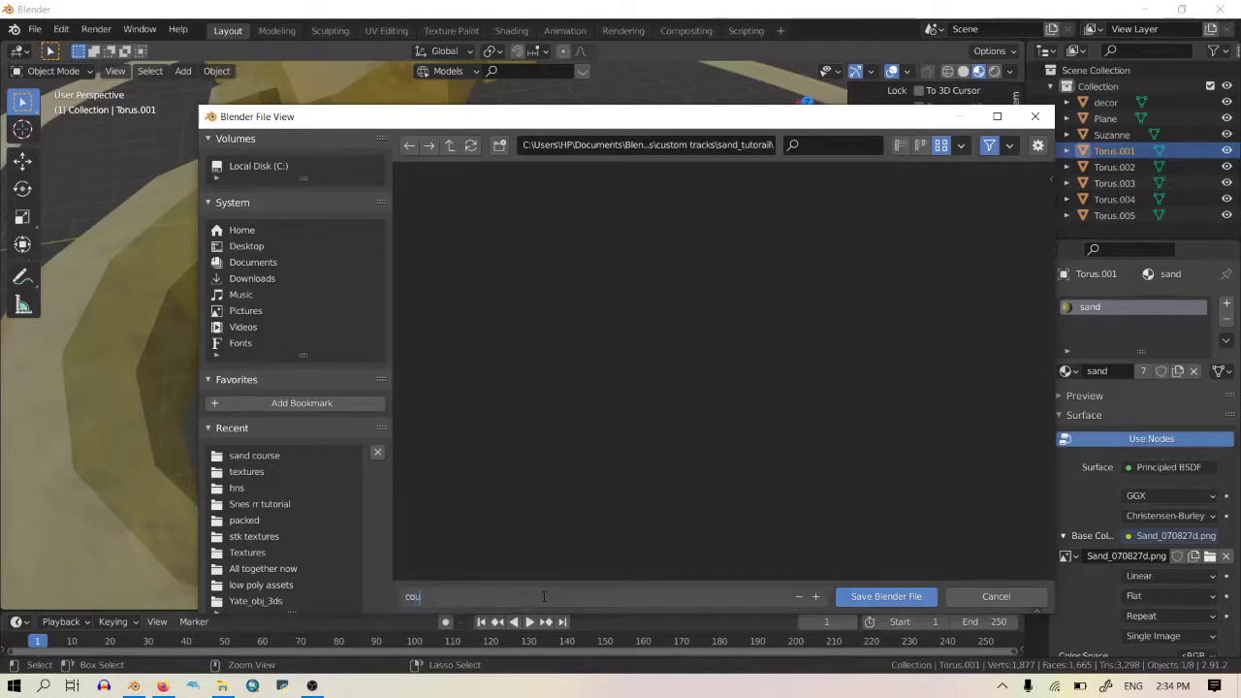
key(Return)
key(Return)
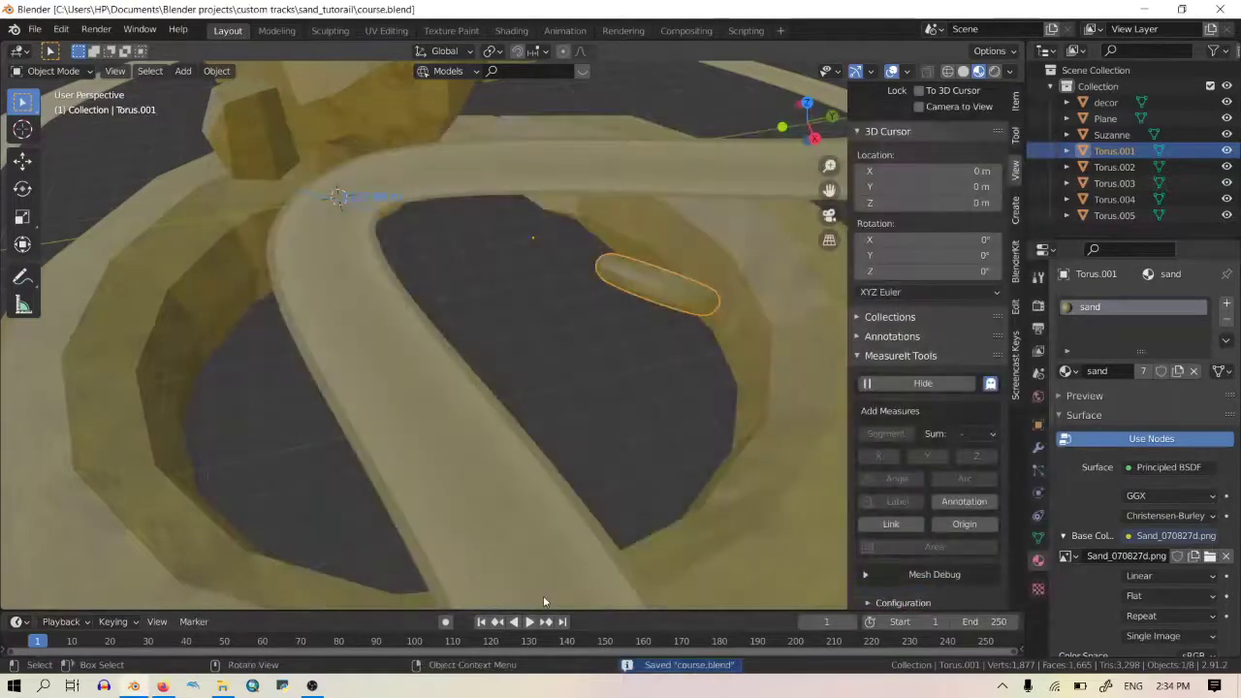
Step: Select the track mesh and save the course file again
click(565, 331)
scroll(559, 322, down, 6)
scroll(553, 321, up, 5)
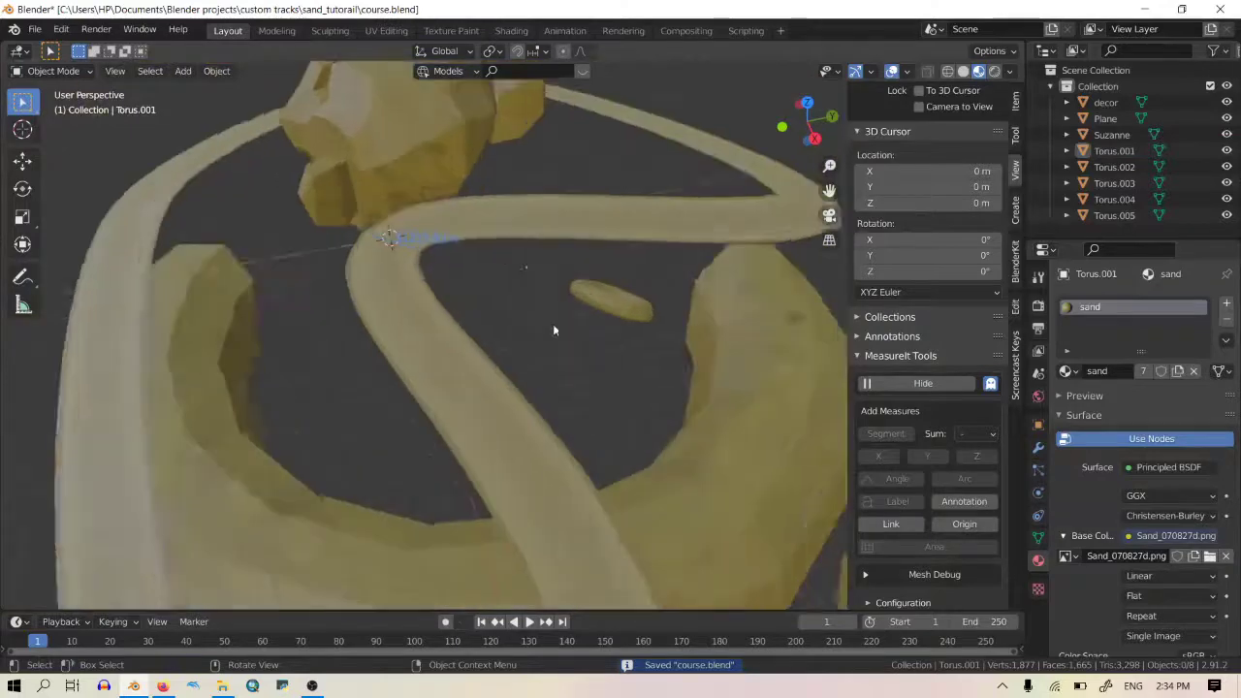
click(442, 316)
mouse_move(538, 348)
middle_down()
mouse_move(543, 312)
mouse_move(555, 336)
middle_up()
scroll(544, 312, down, 5)
scroll(544, 312, up, 4)
scroll(550, 311, down, 2)
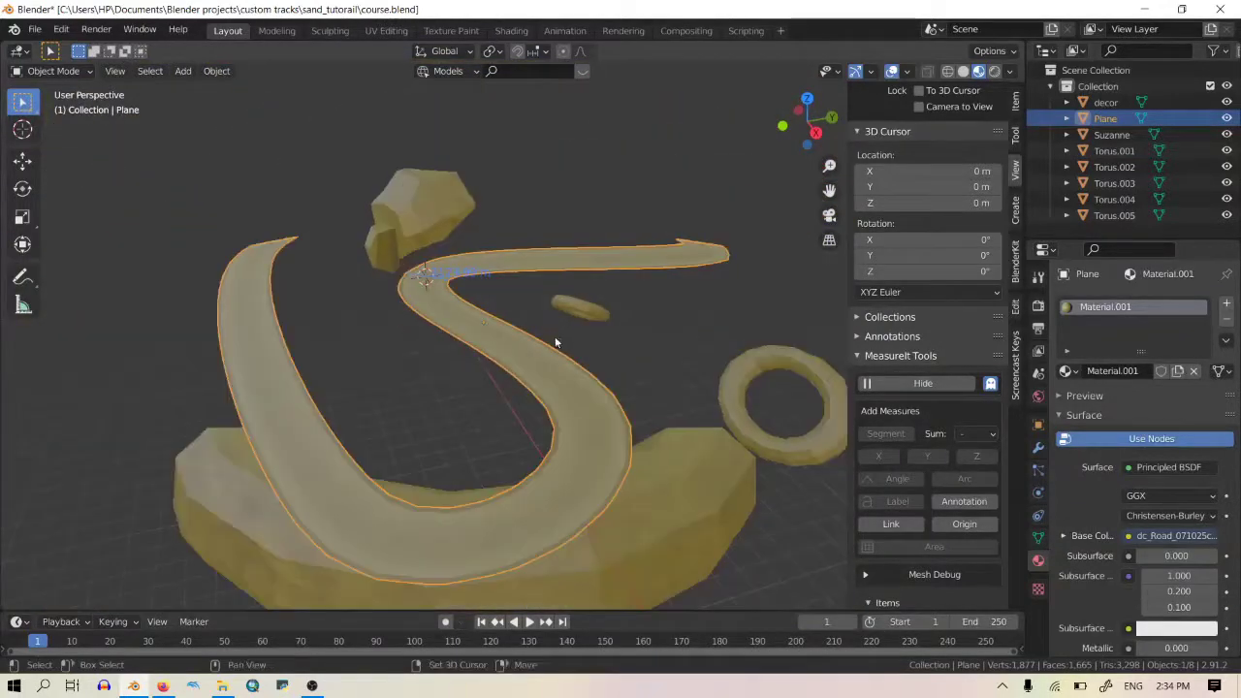
key(ctrl+s)
Step: Join all objects into the track mesh, separate the combined mesh by material, and return to Object Mode
scroll(555, 341, up, 2)
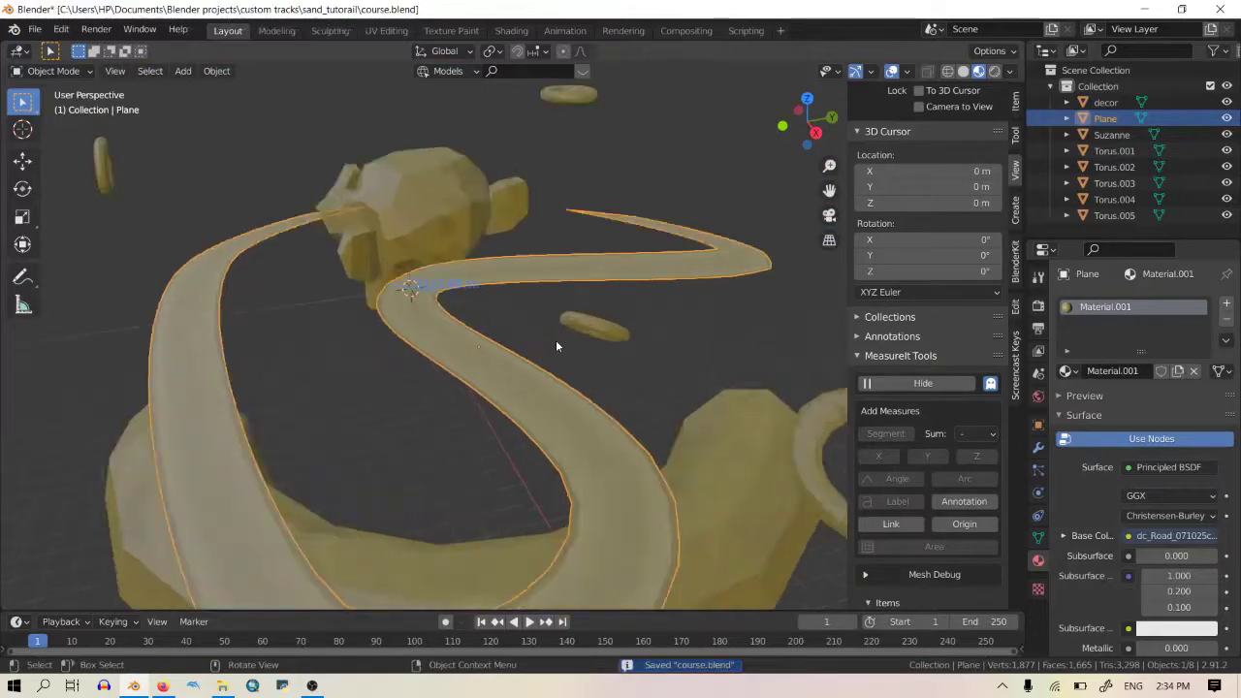
key(a)
key(ctrl+j)
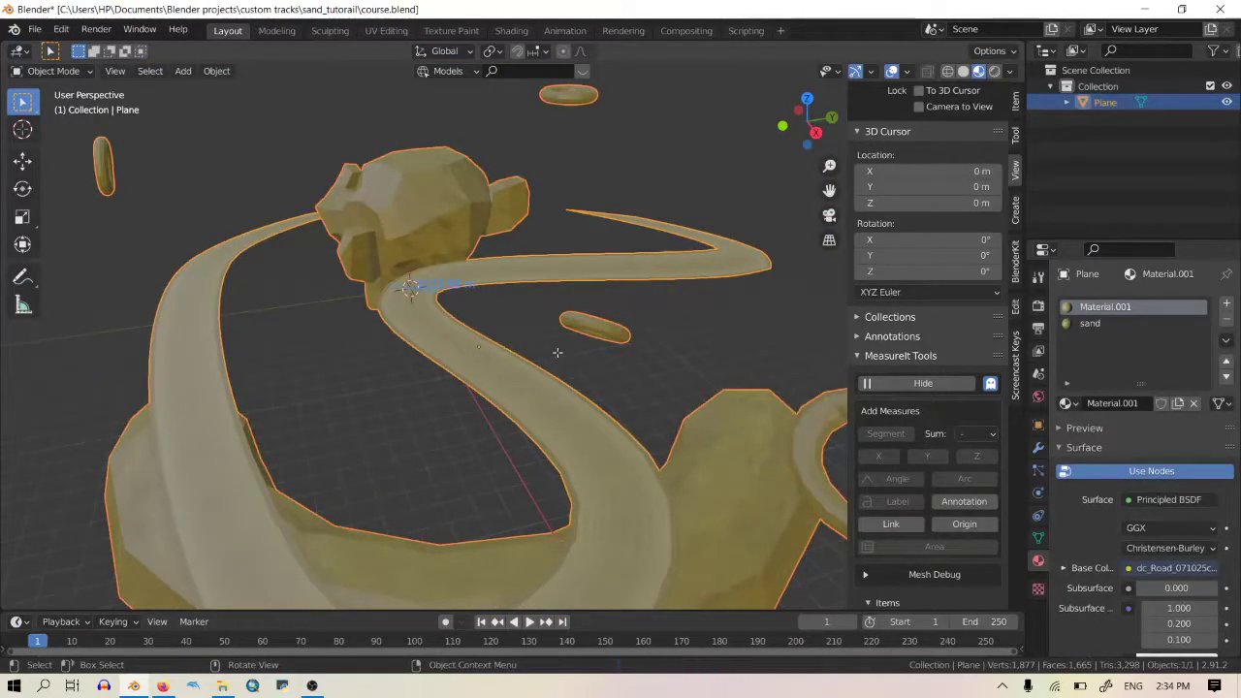
key(Tab)
key(p)
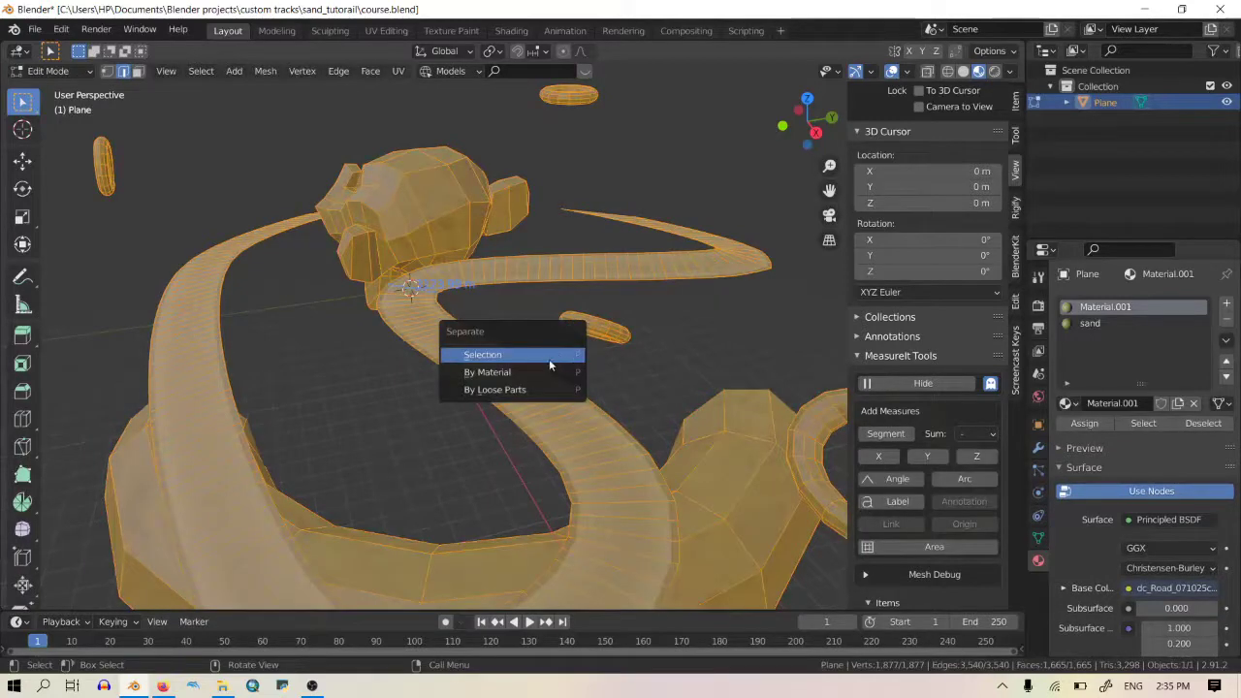
click(539, 376)
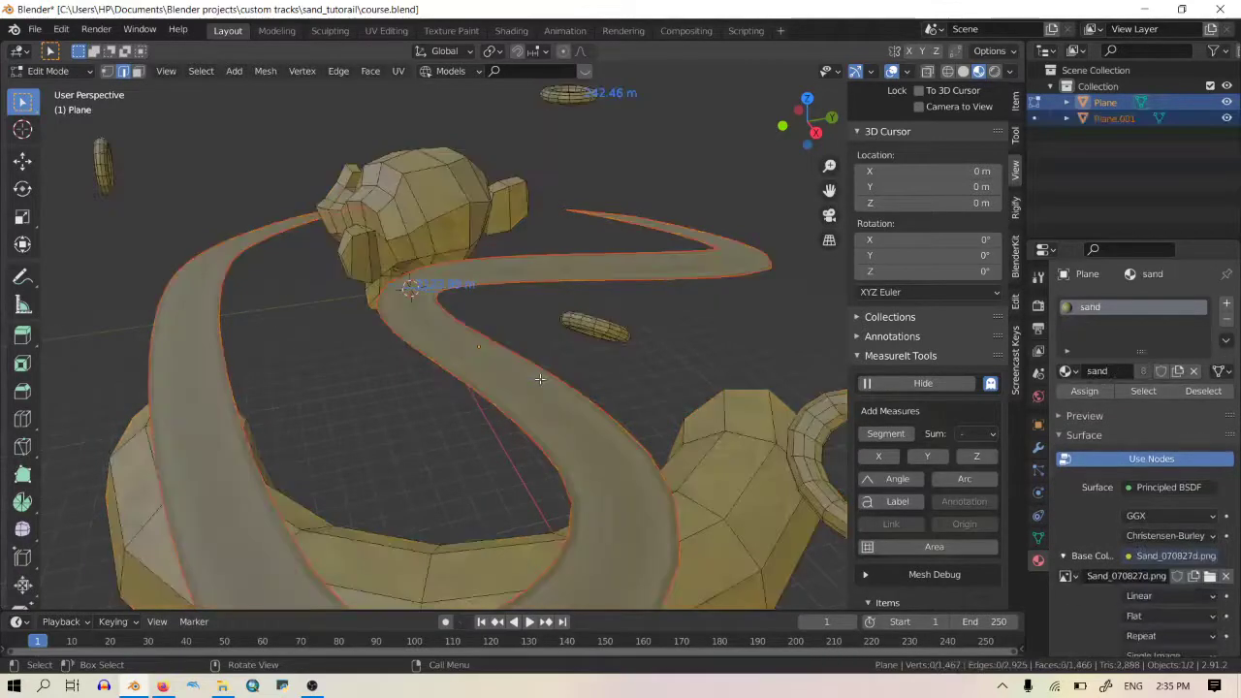
key(Tab)
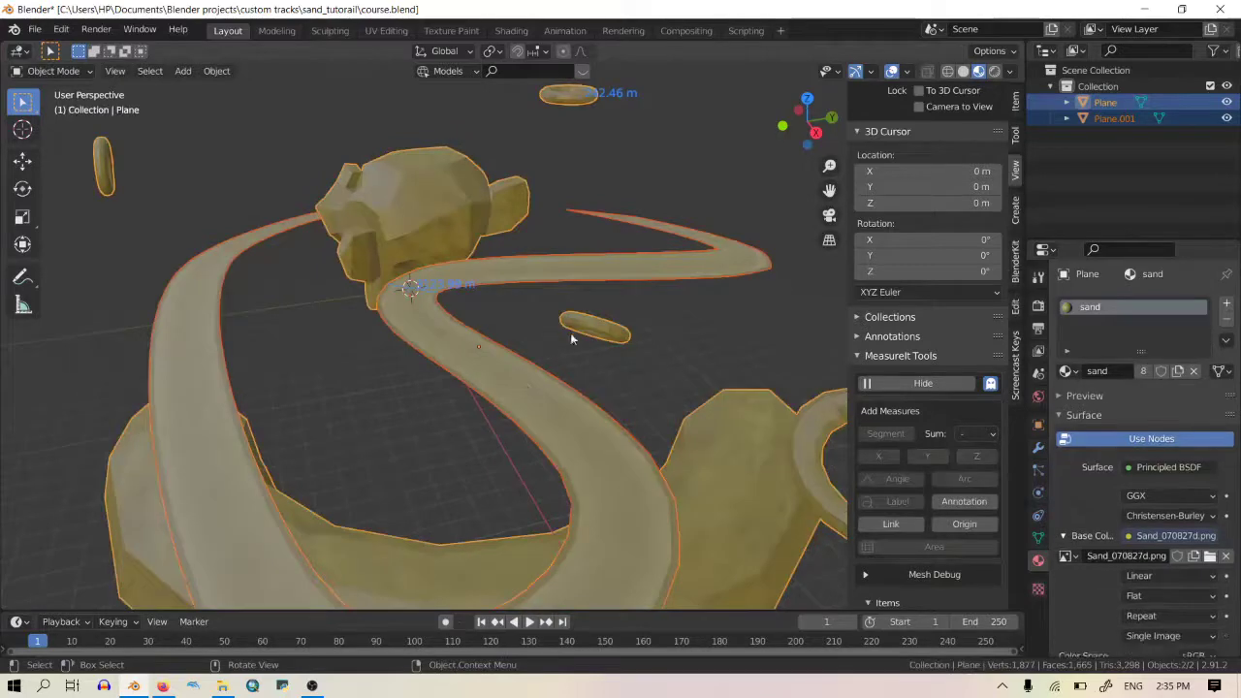
Step: Try moving the track and the decor mesh individually to check their separation, cancelling both moves
click(599, 436)
key(g)
right_click(431, 218)
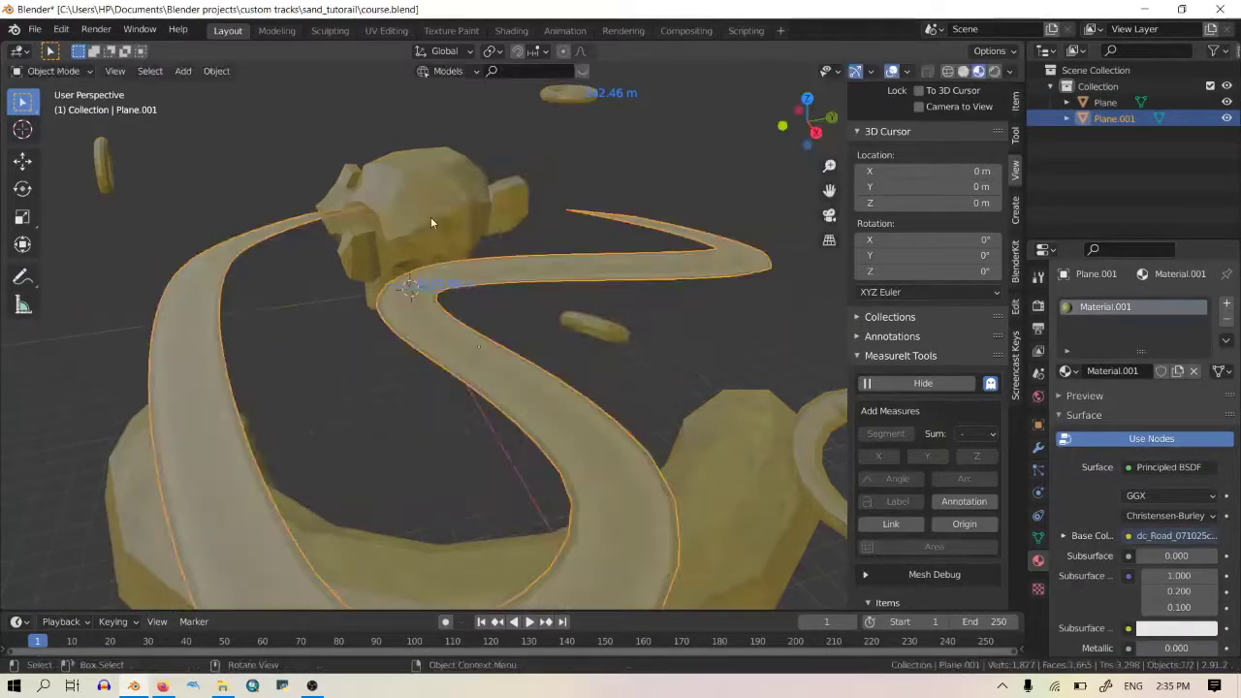
click(453, 212)
key(g)
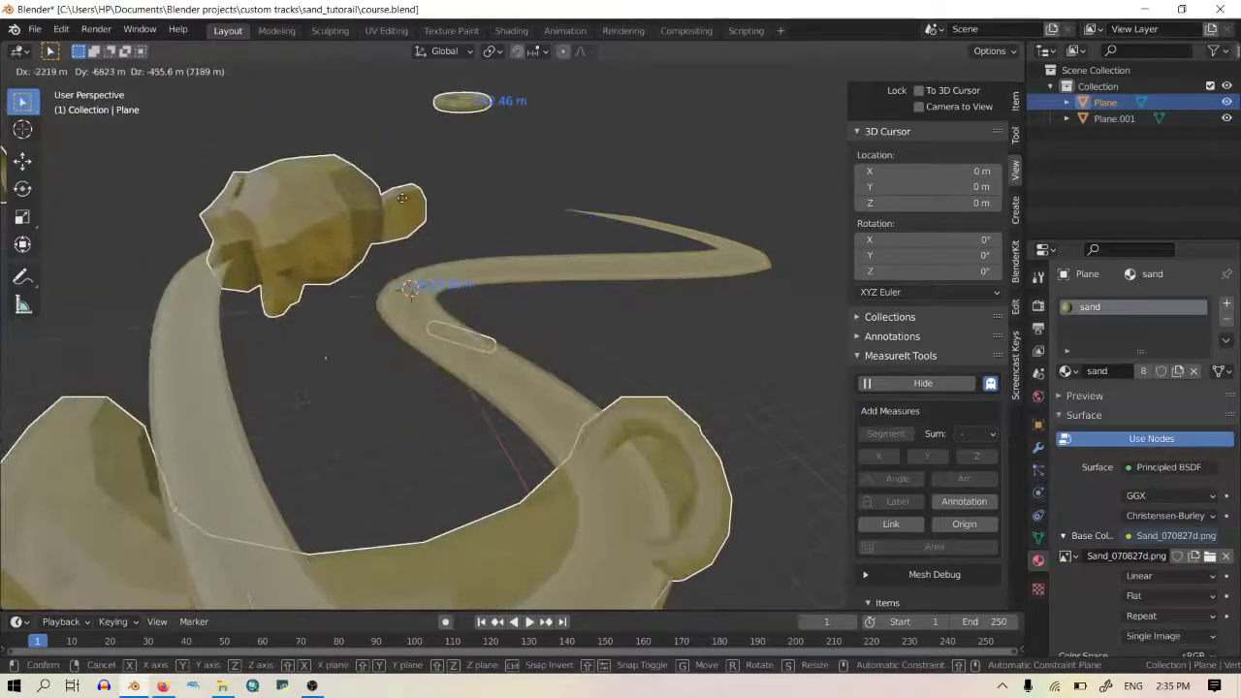
key(Escape)
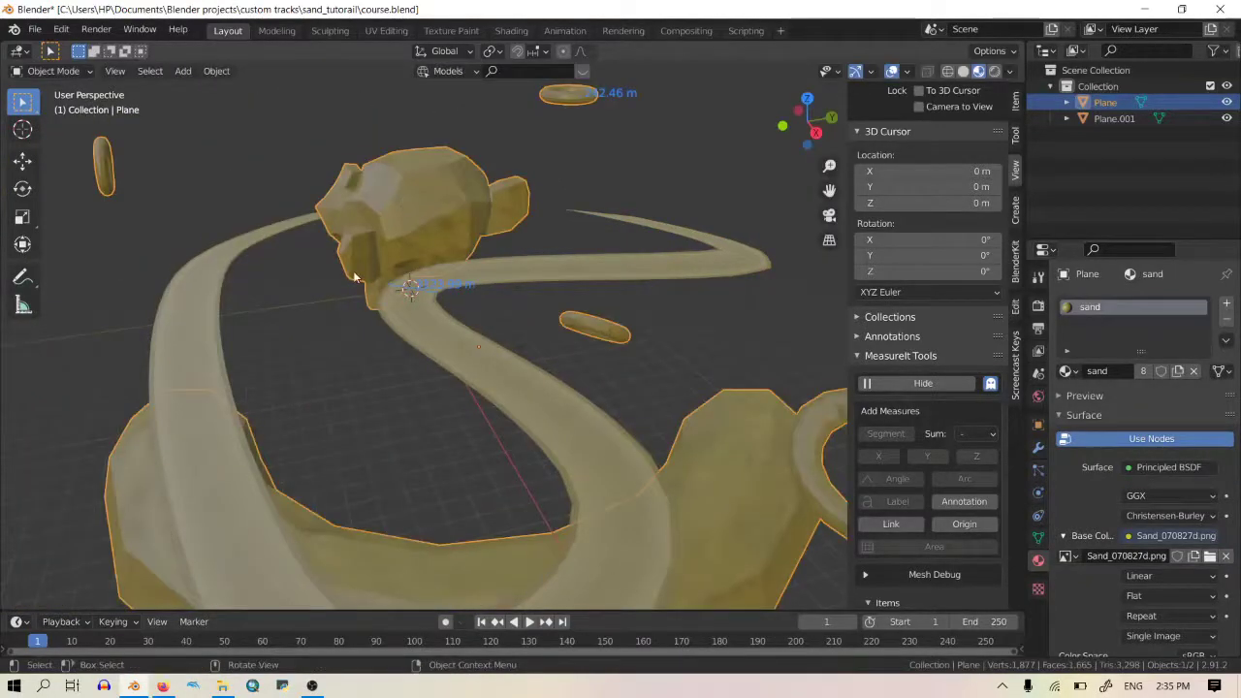
middle_drag(371, 320, 396, 319)
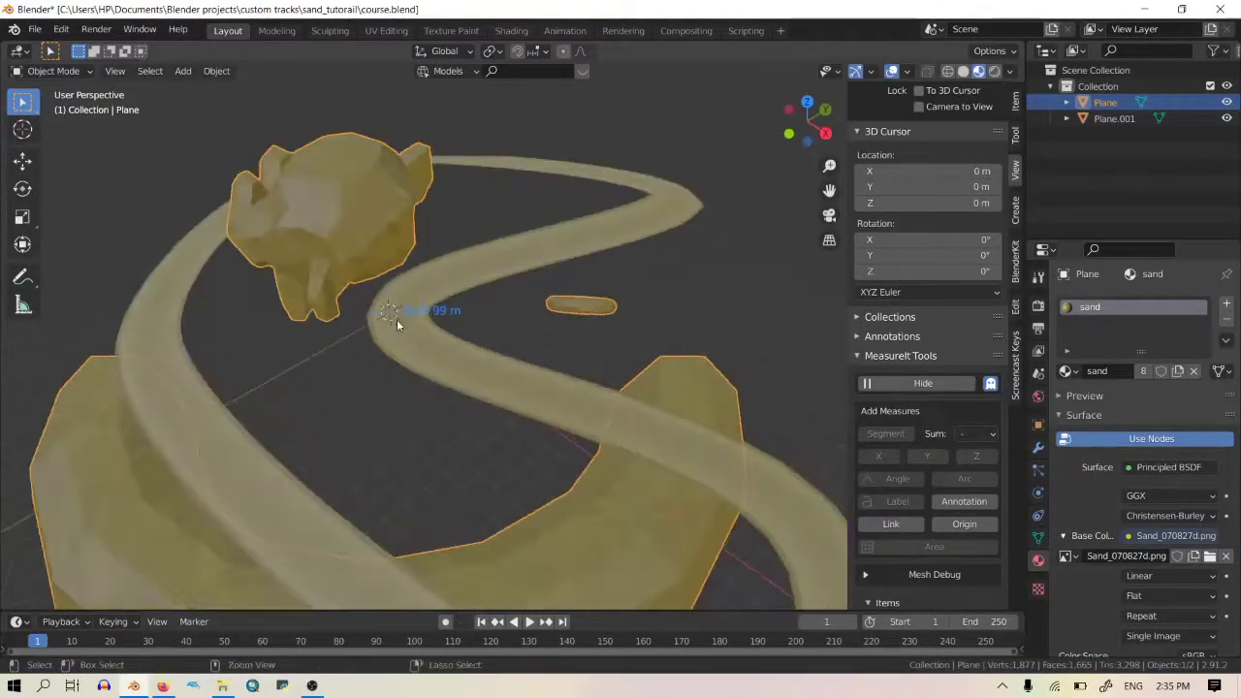
Step: Save the file, raise the track and decor along the Z axis above the world origin, and clear the selection
key(ctrl+s)
middle_drag(133, 153, 247, 335)
scroll(529, 325, up, 4)
key(a)
key(g)
key(z)
click(572, 264)
key(alt+a)
Step: Hide the viewport sidebar and save the course file
middle_drag(523, 295, 553, 326)
scroll(479, 272, up, 3)
key(n)
key(ctrl+s)
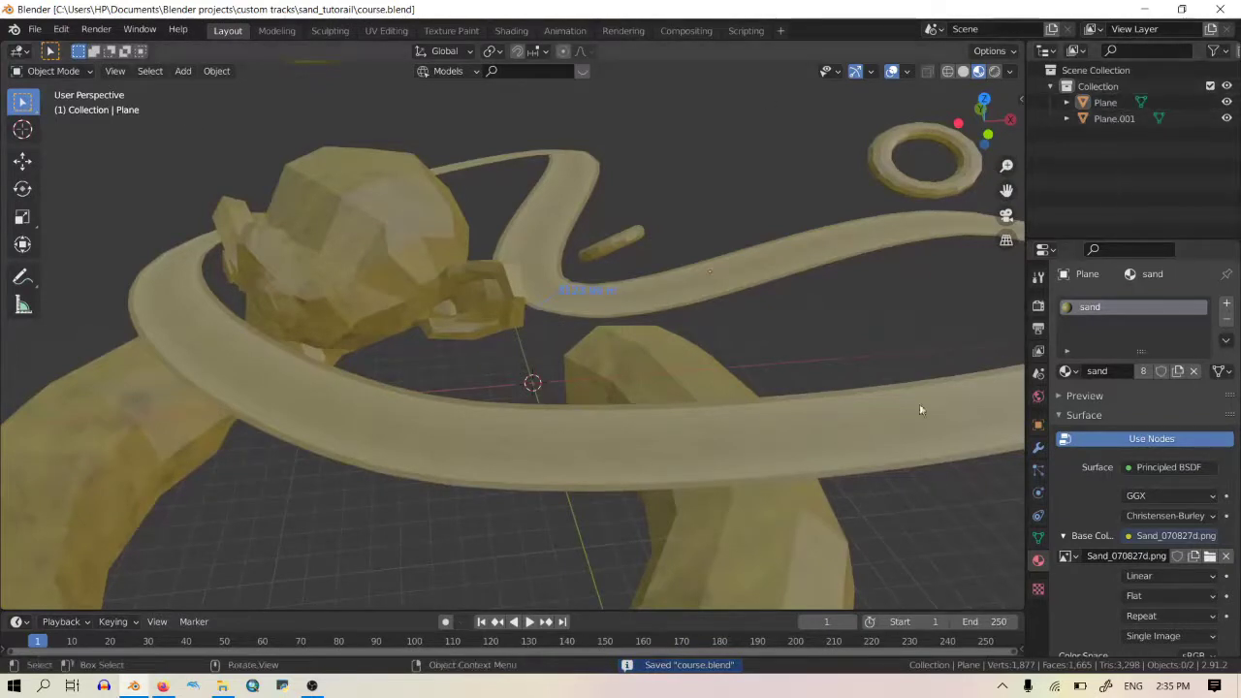
click(690, 465)
click(739, 443)
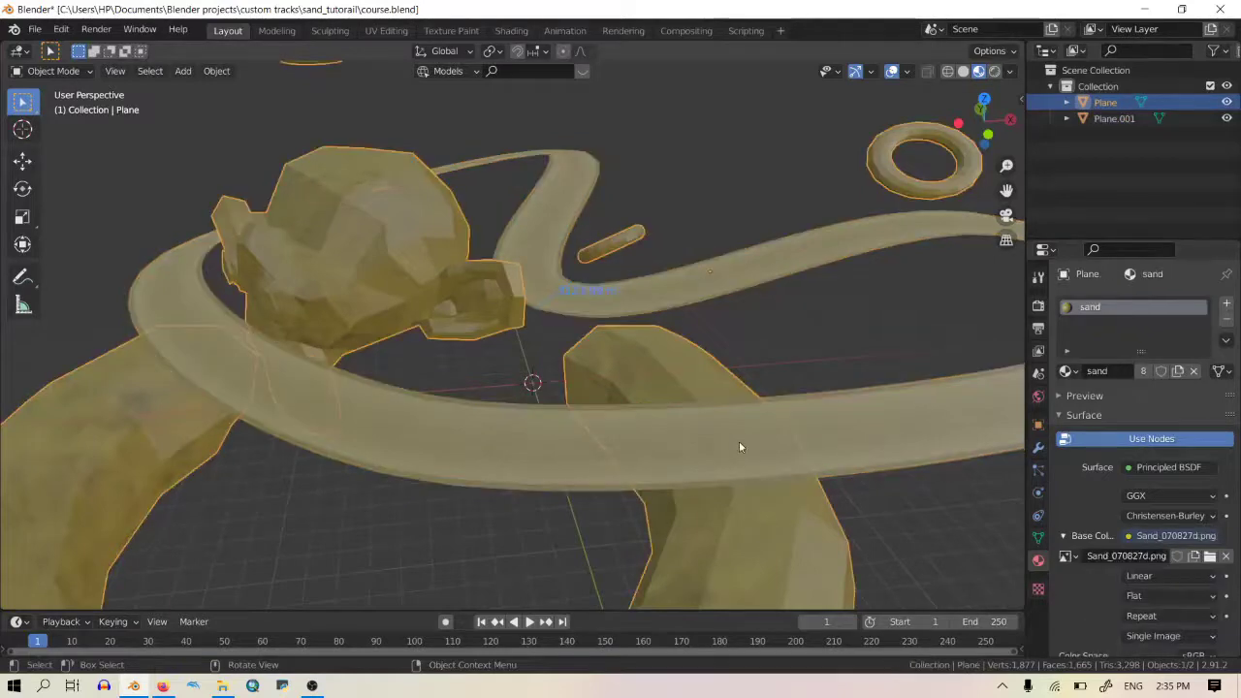
click(717, 518)
click(717, 518)
click(449, 478)
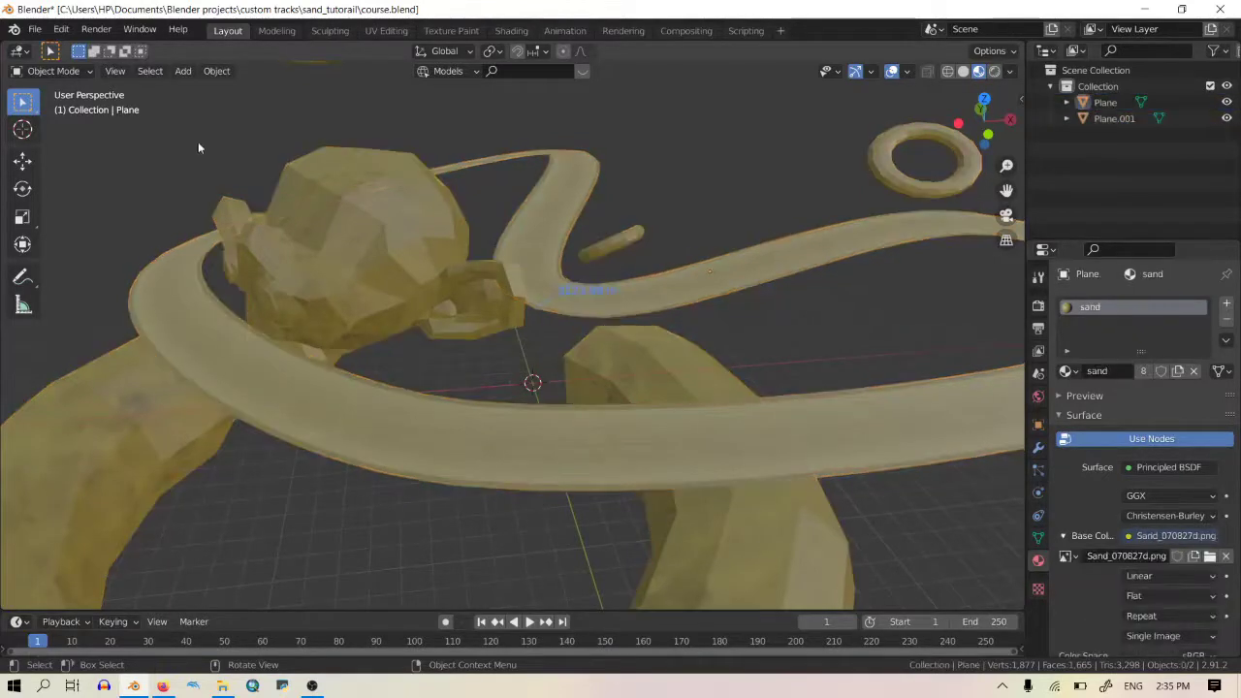
Step: Set up an FBX export with only the Mesh object type and Apply Scalings set to FBX All
click(34, 30)
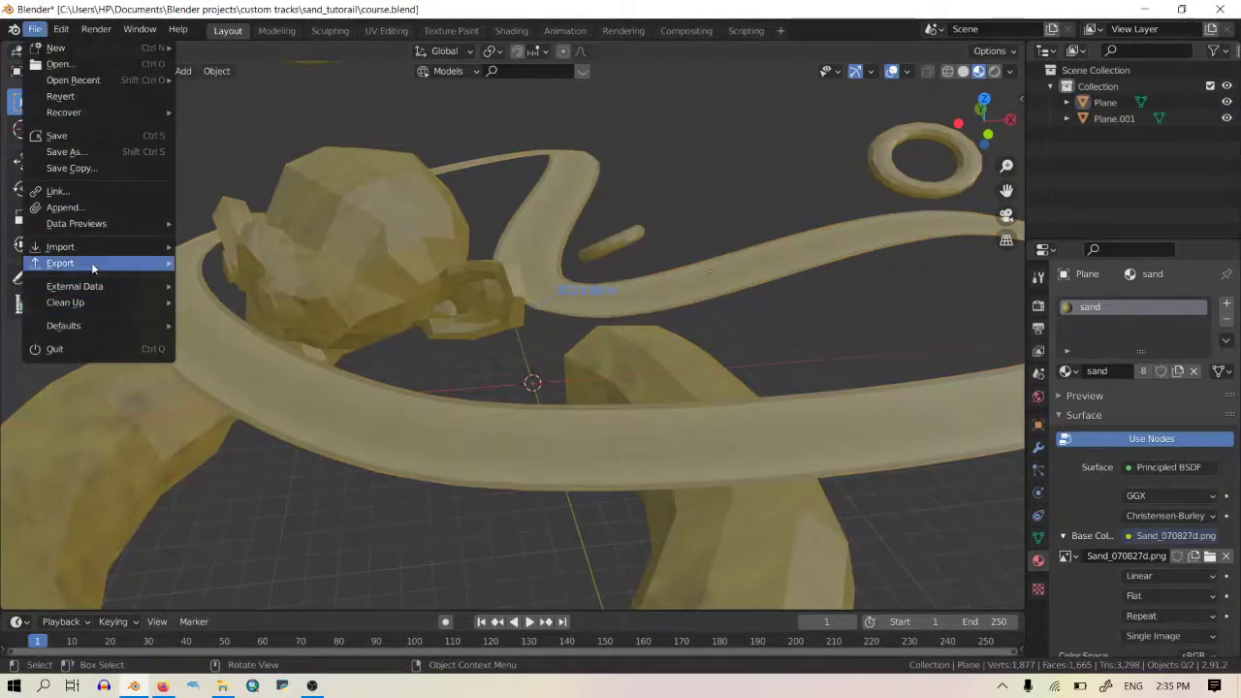
mouse_move(92, 263)
click(263, 360)
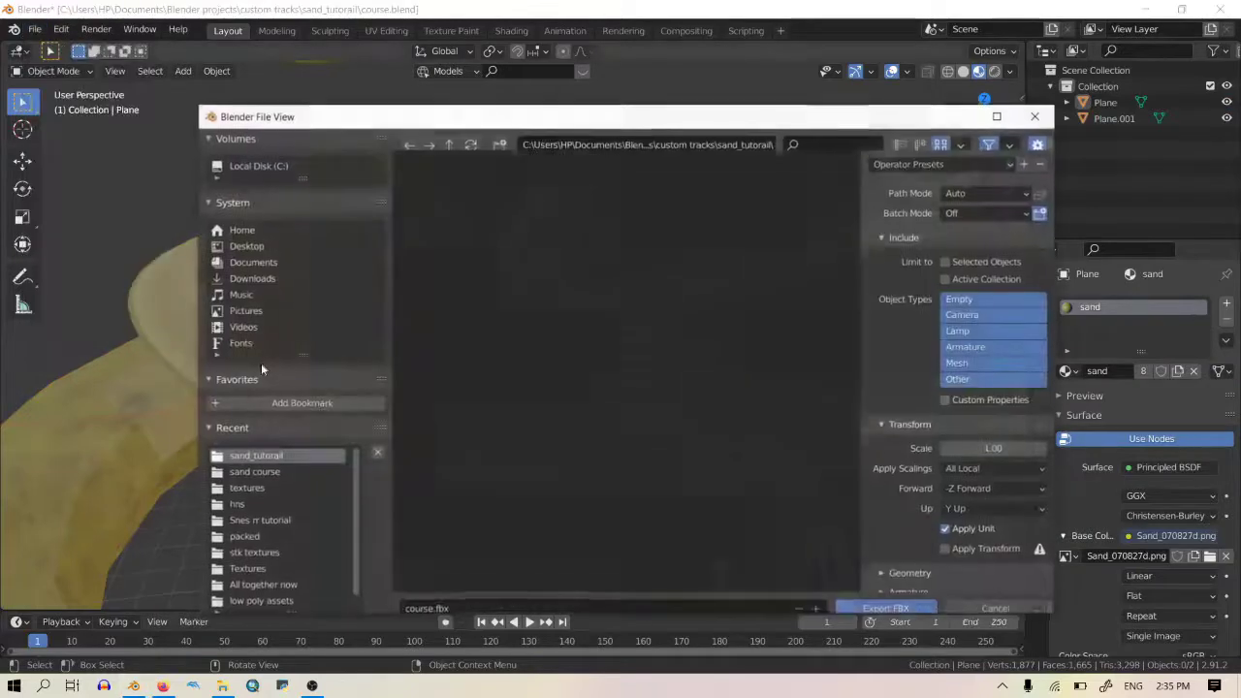
click(1005, 375)
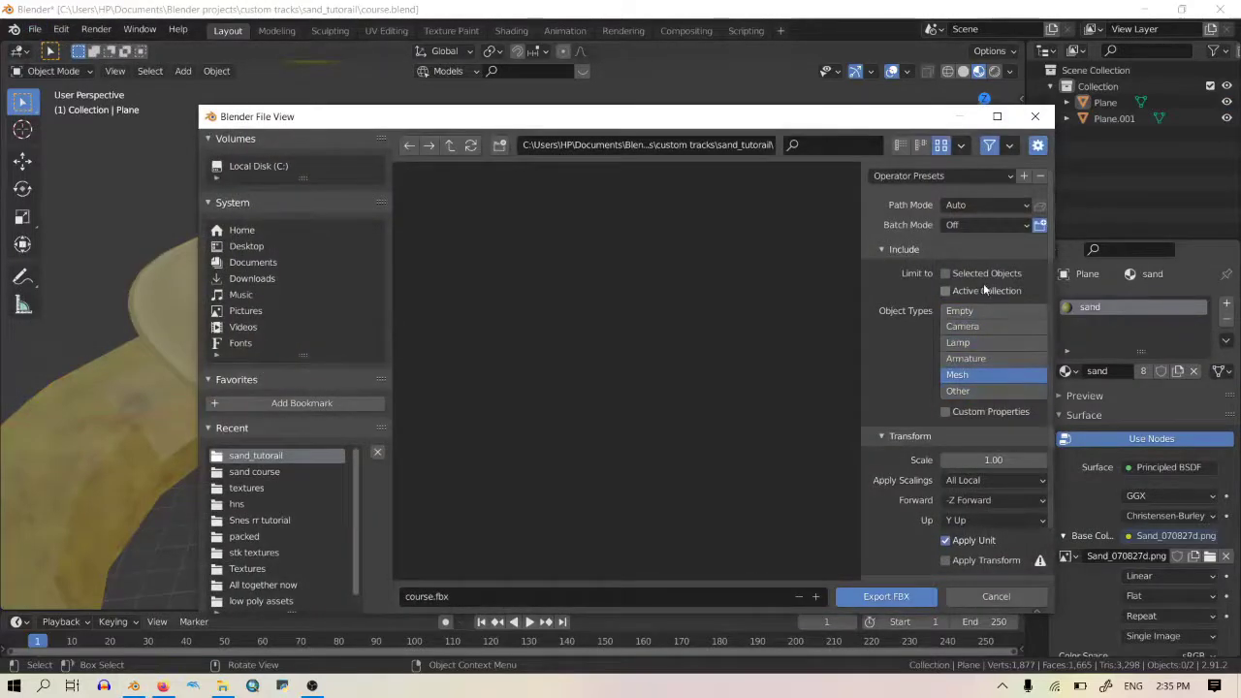
scroll(989, 291, down, 2)
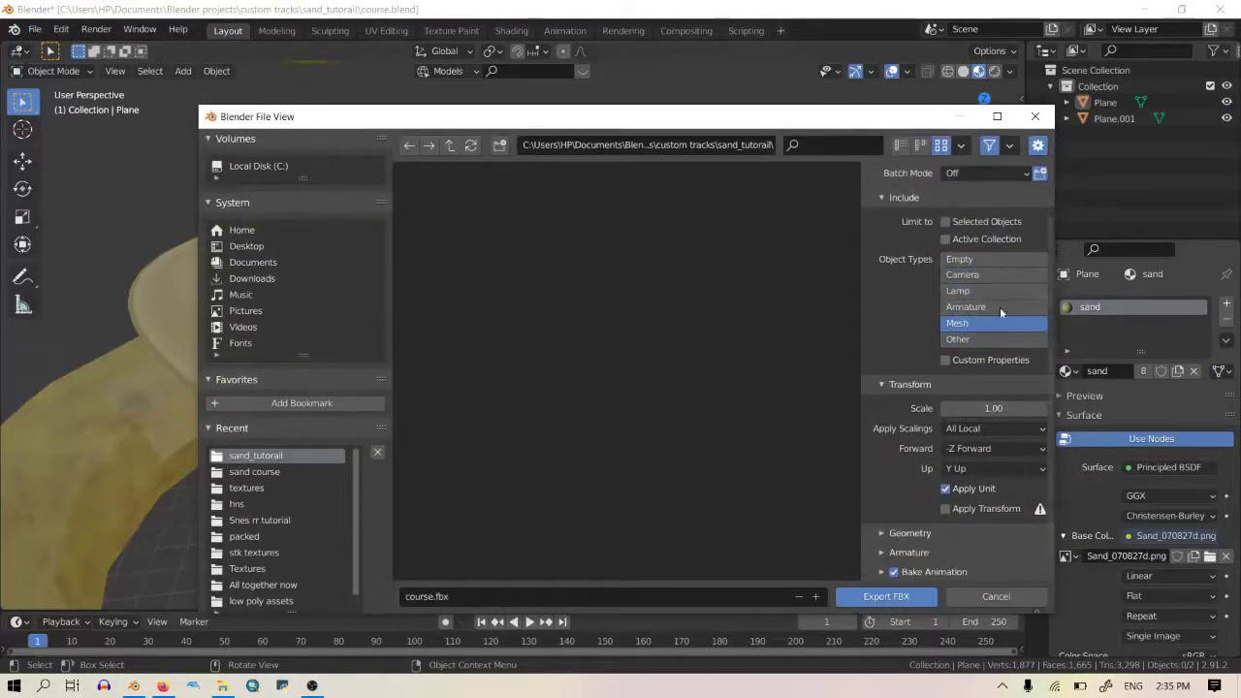
click(960, 427)
click(951, 499)
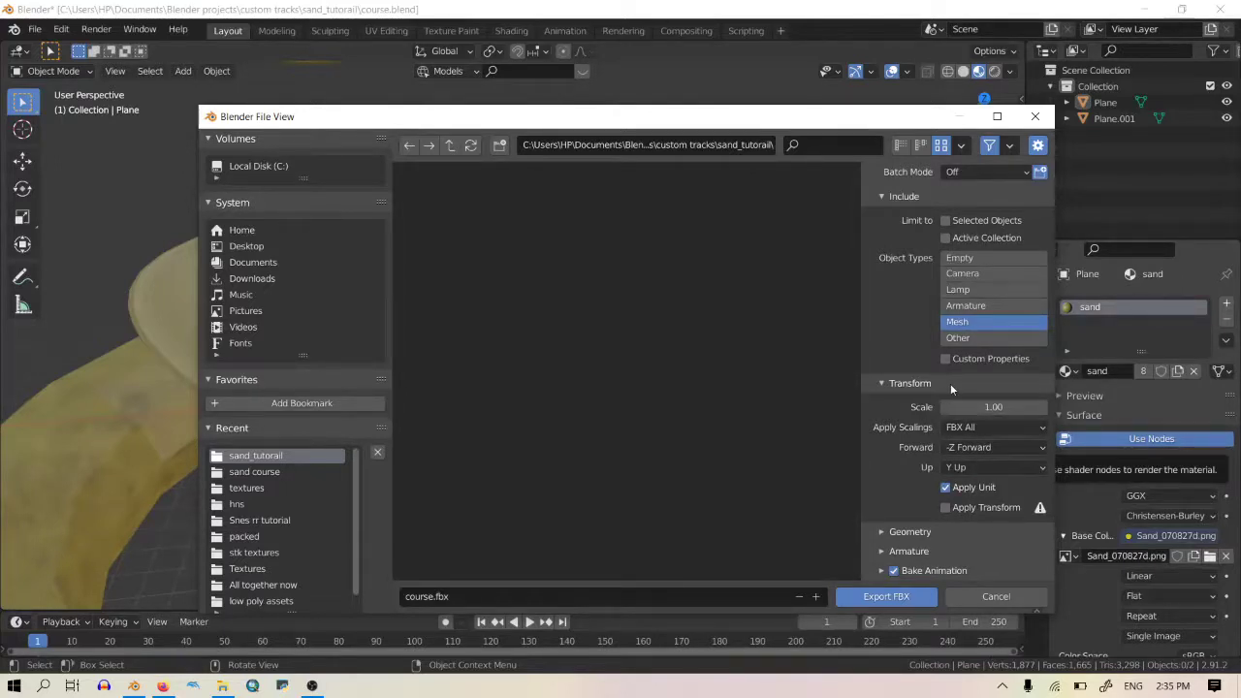
Step: Expand the geometry and armature export options to review them, and export the scene as course.fbx
click(929, 533)
scroll(936, 514, down, 3)
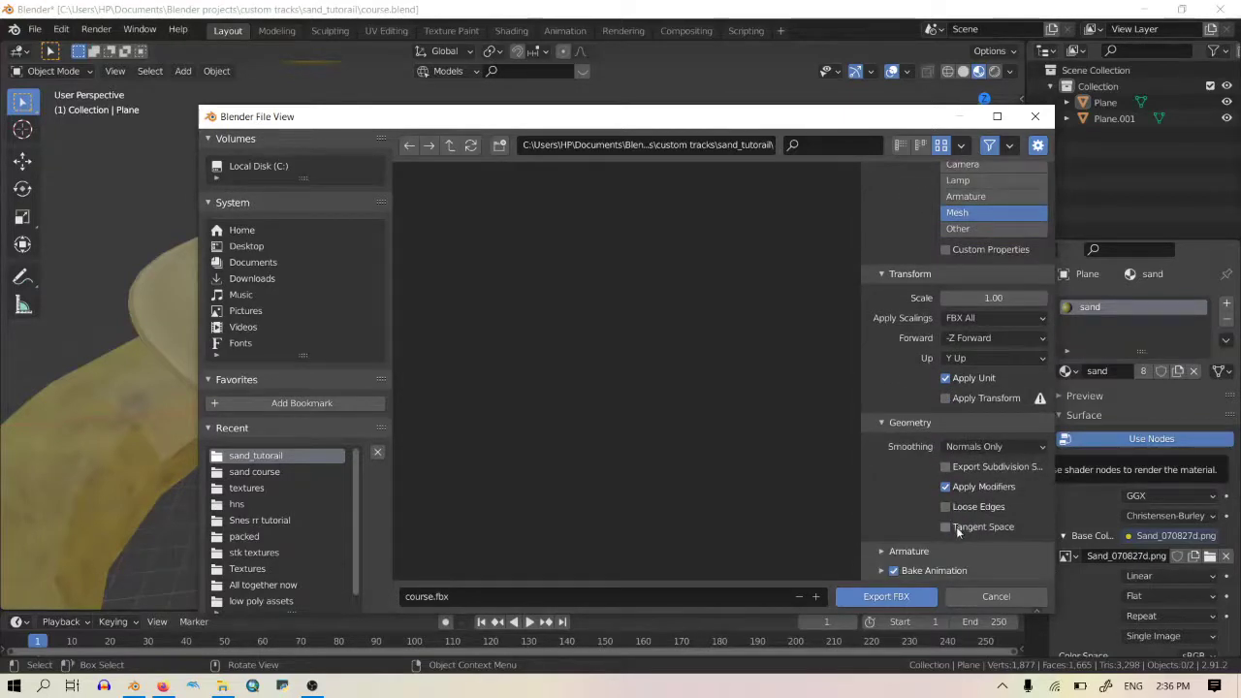
click(956, 550)
scroll(929, 499, down, 3)
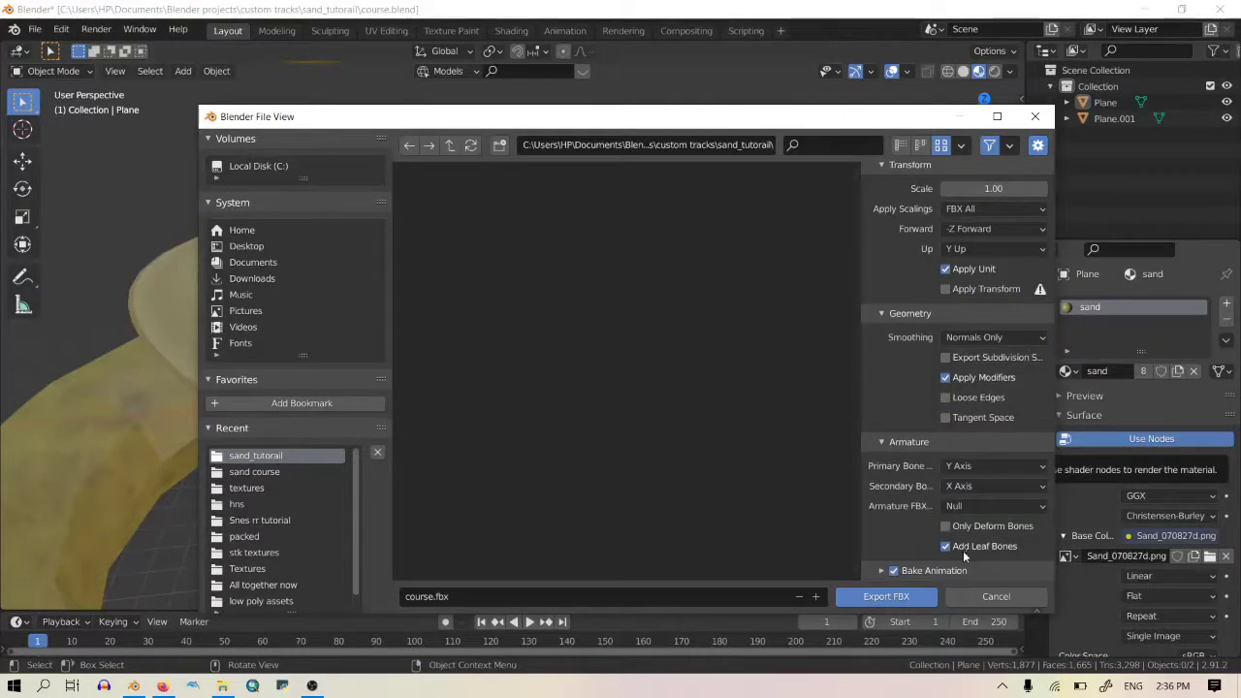
click(881, 600)
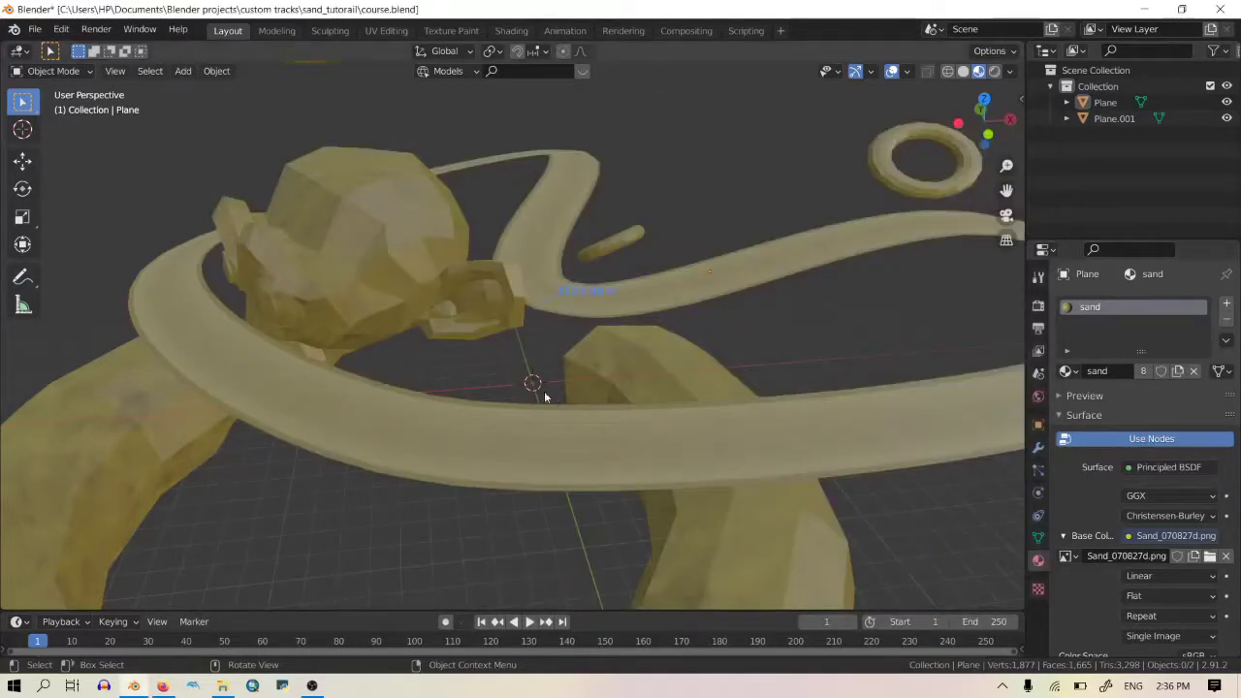
Step: Switch to the Custom Track Tutorial wiki page in Firefox and view its overview of track files
click(1146, 9)
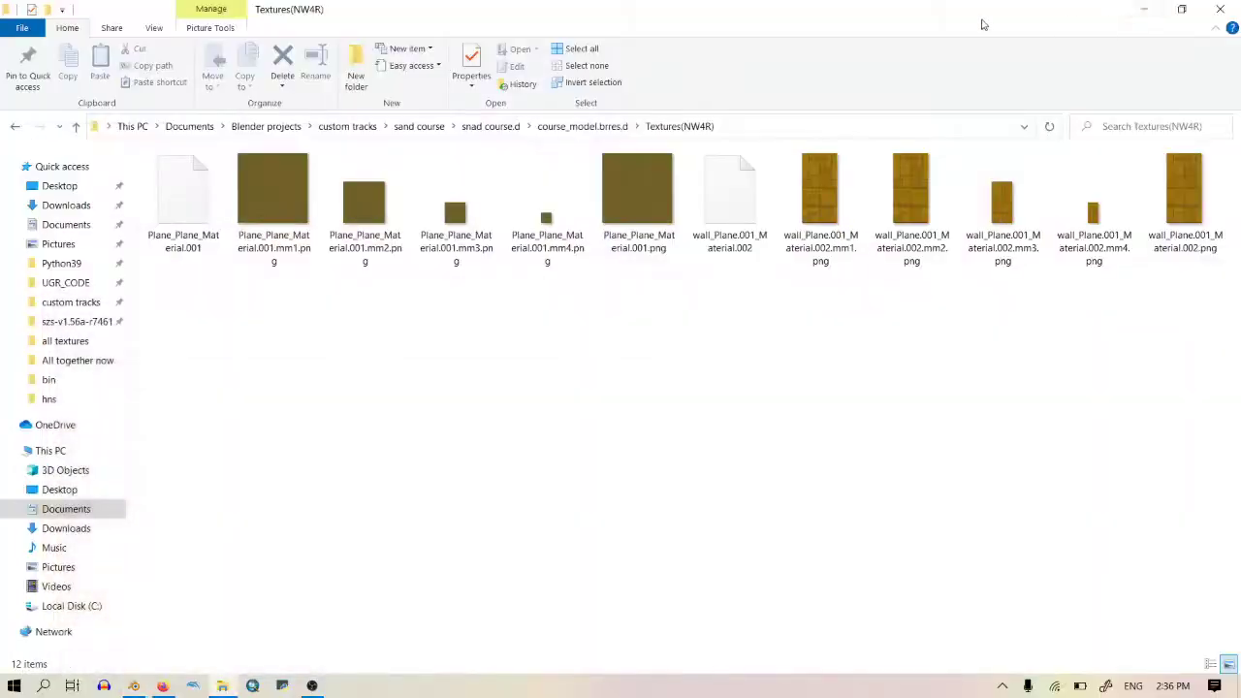
click(1152, 8)
scroll(53, 425, up, 6)
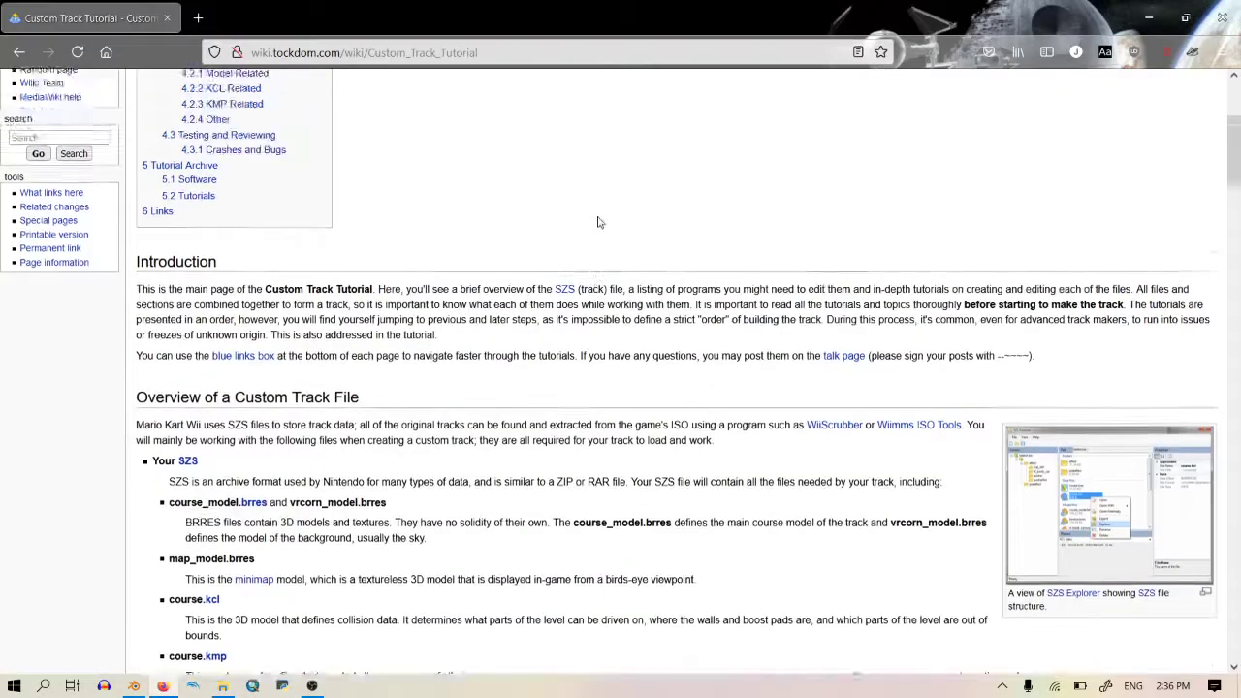
Step: Open the wiki's Creating a BRRES with BrawlBox page and read its section on importing the DAE file
click(70, 411)
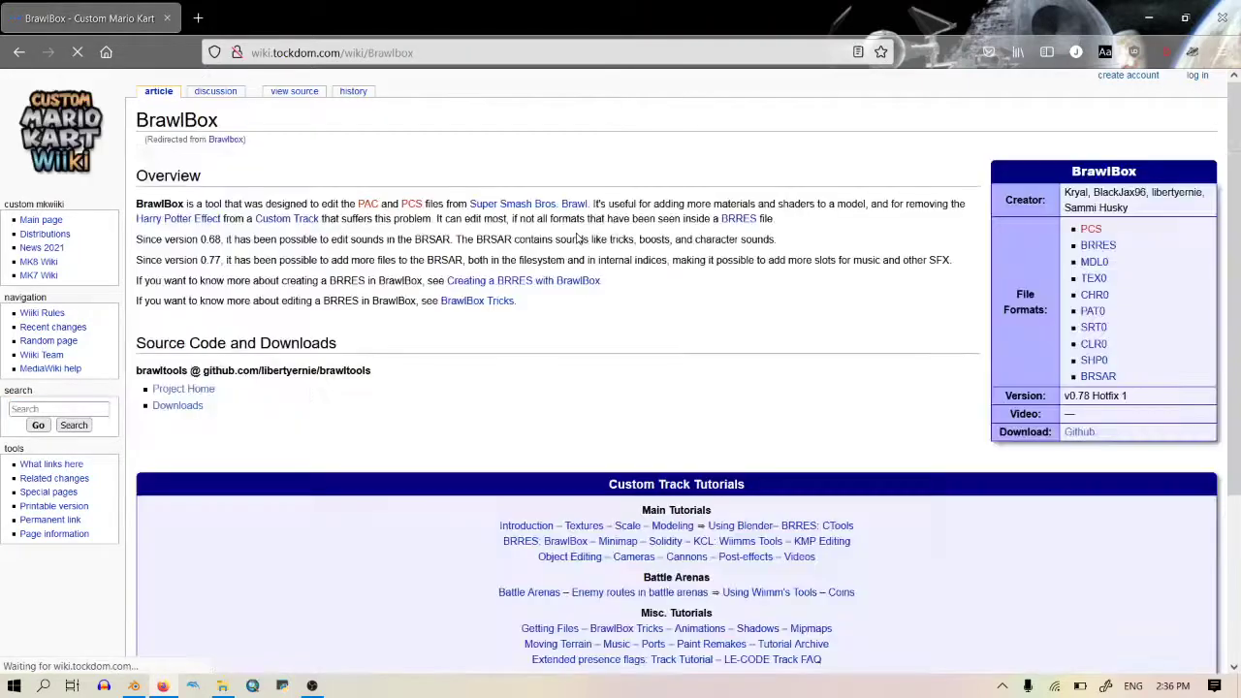
scroll(537, 435, down, 3)
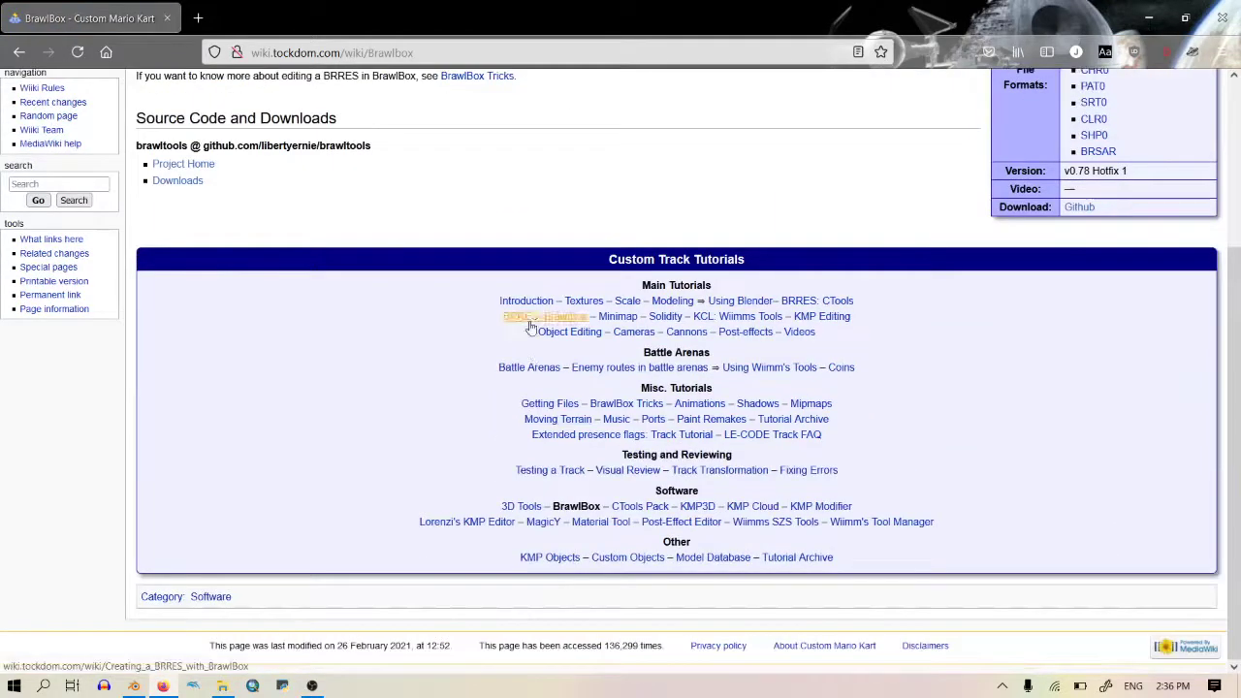
click(531, 329)
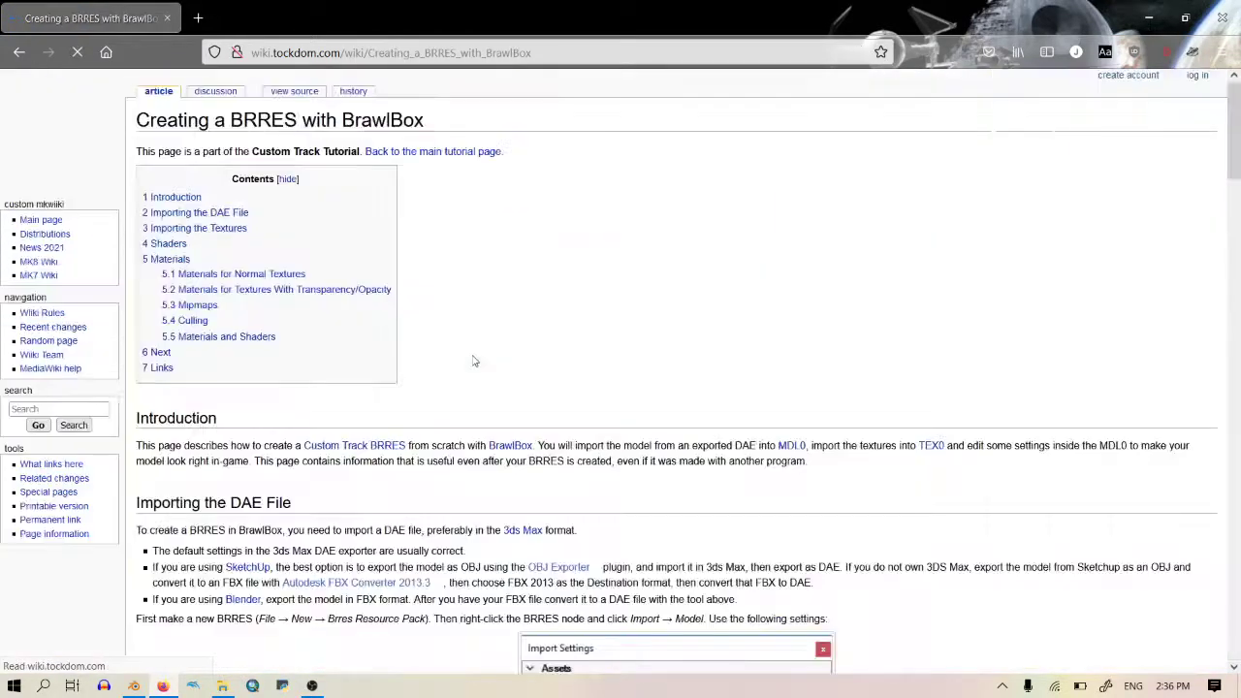
scroll(536, 300, down, 2)
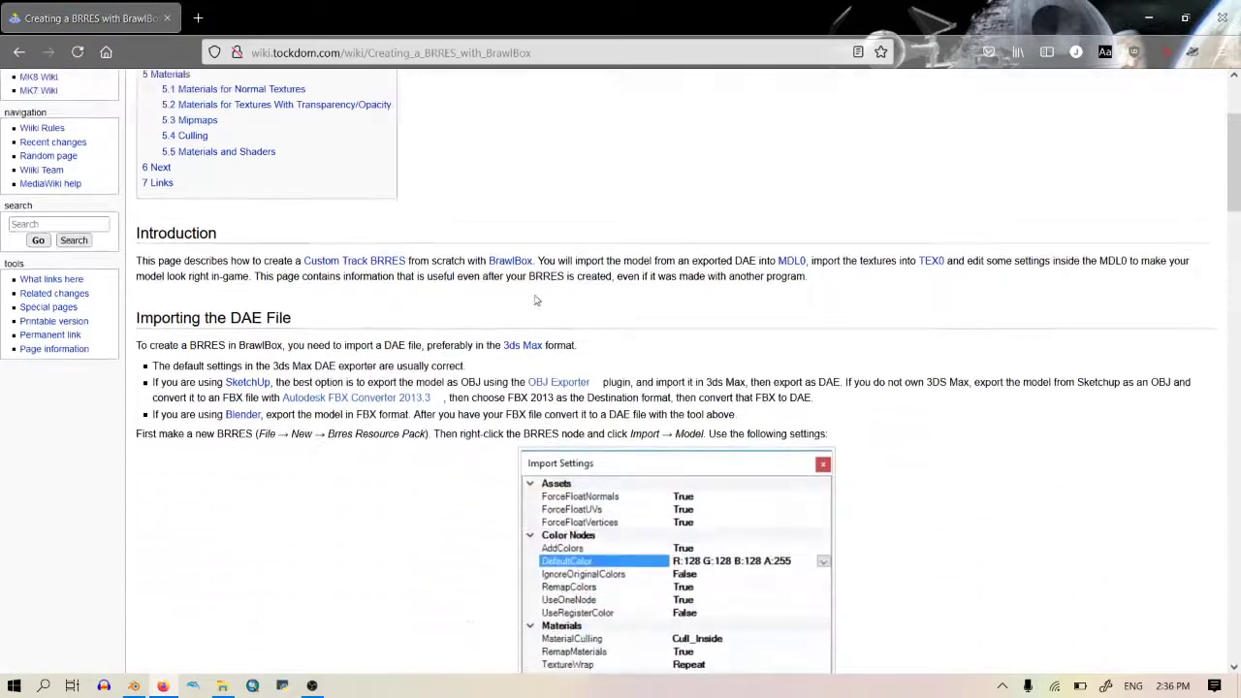
scroll(536, 300, down, 1)
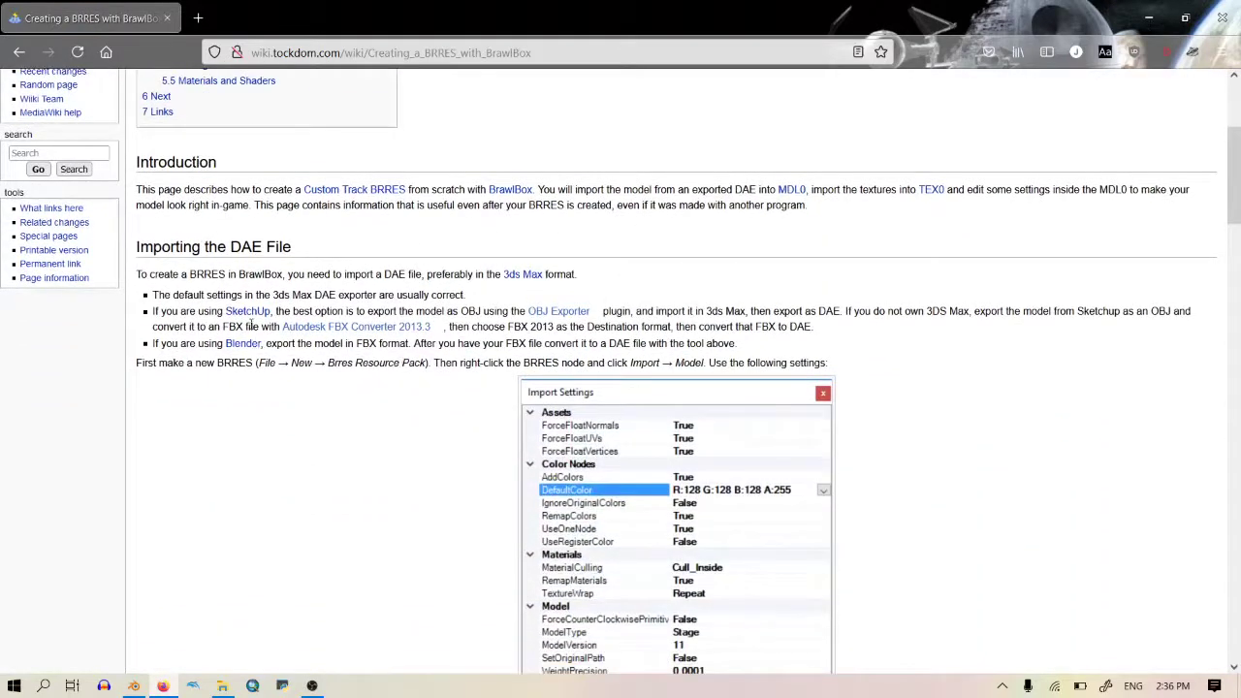
mouse_move(251, 325)
mouse_down()
mouse_move(496, 330)
mouse_move(262, 332)
mouse_up()
click(470, 330)
click(259, 331)
Step: Switch to FBX Converter 2013.3 and add course.fbx from the sand_tutorail folder as a source file
click(1148, 17)
click(1152, 7)
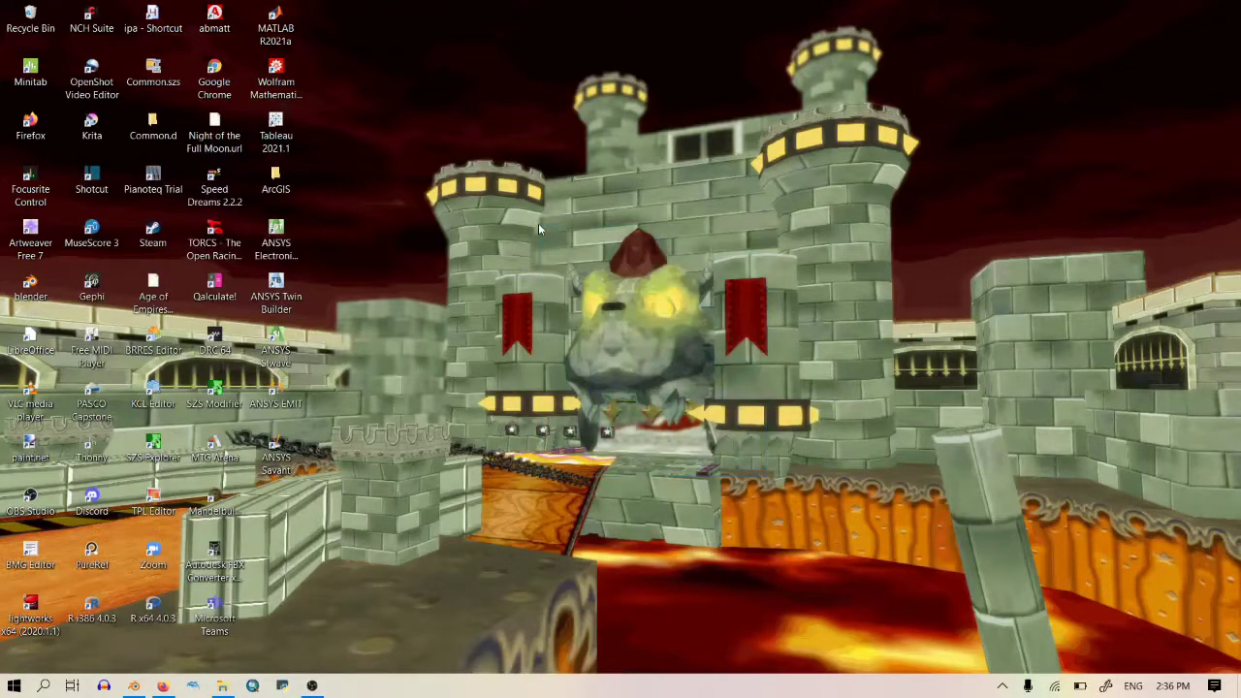
double_click(214, 560)
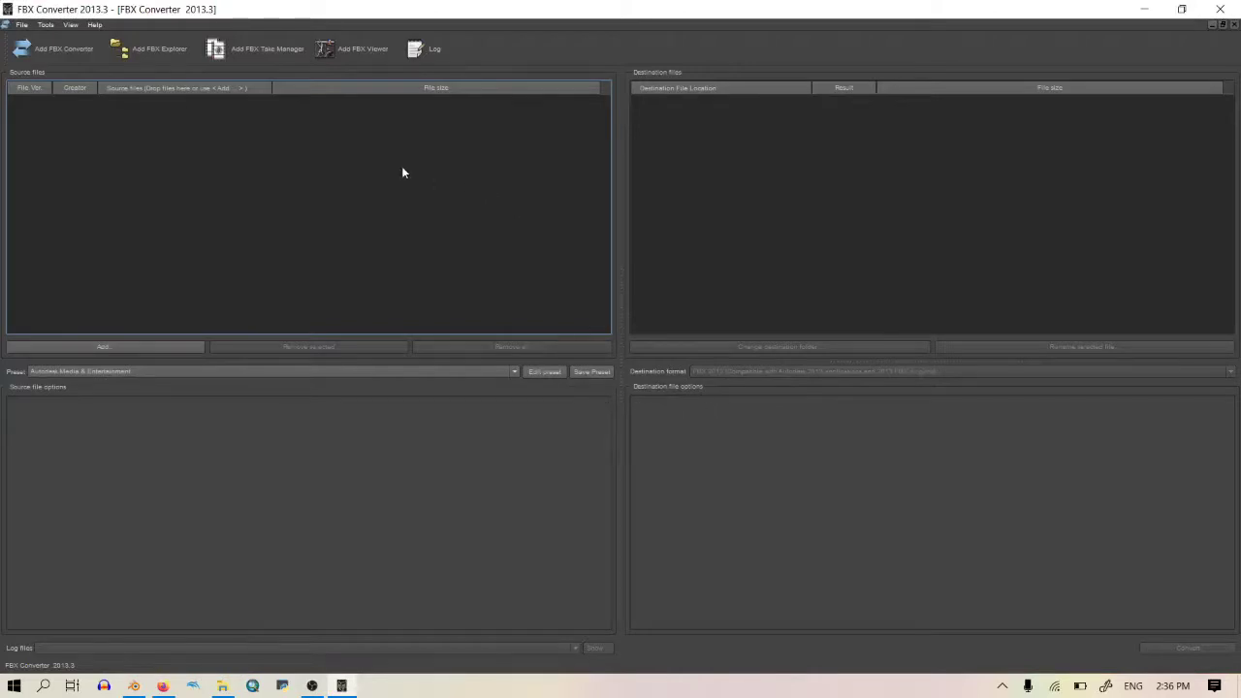
click(141, 346)
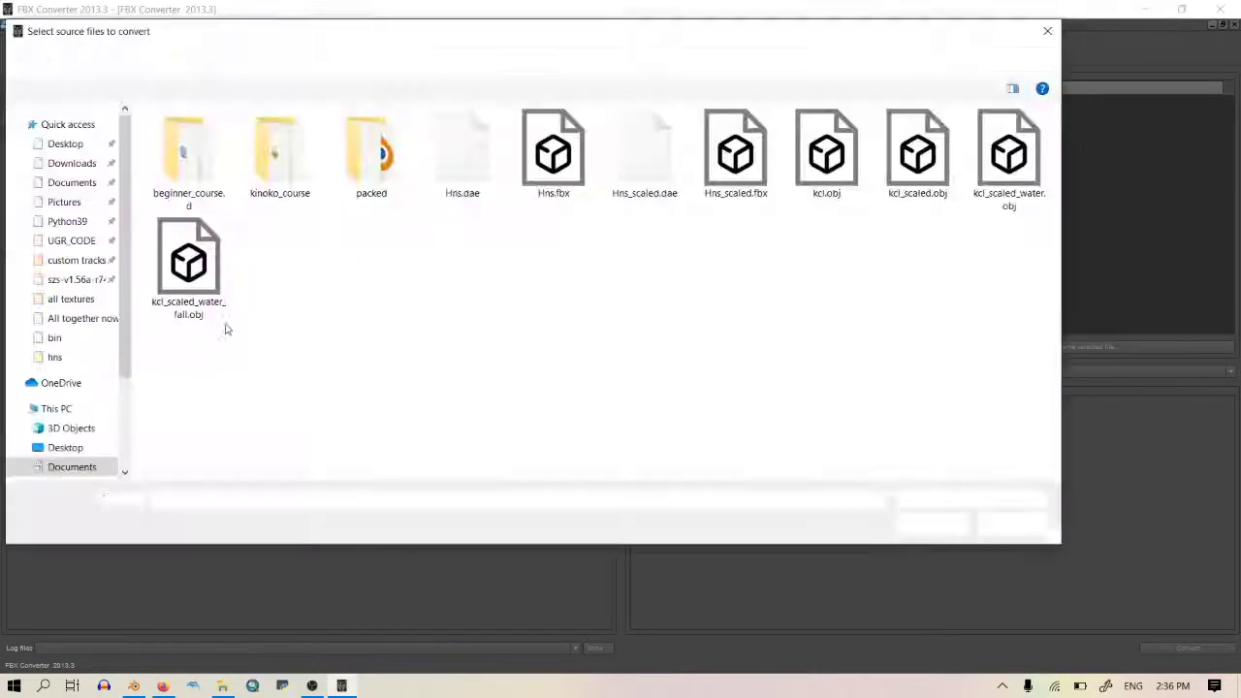
click(353, 60)
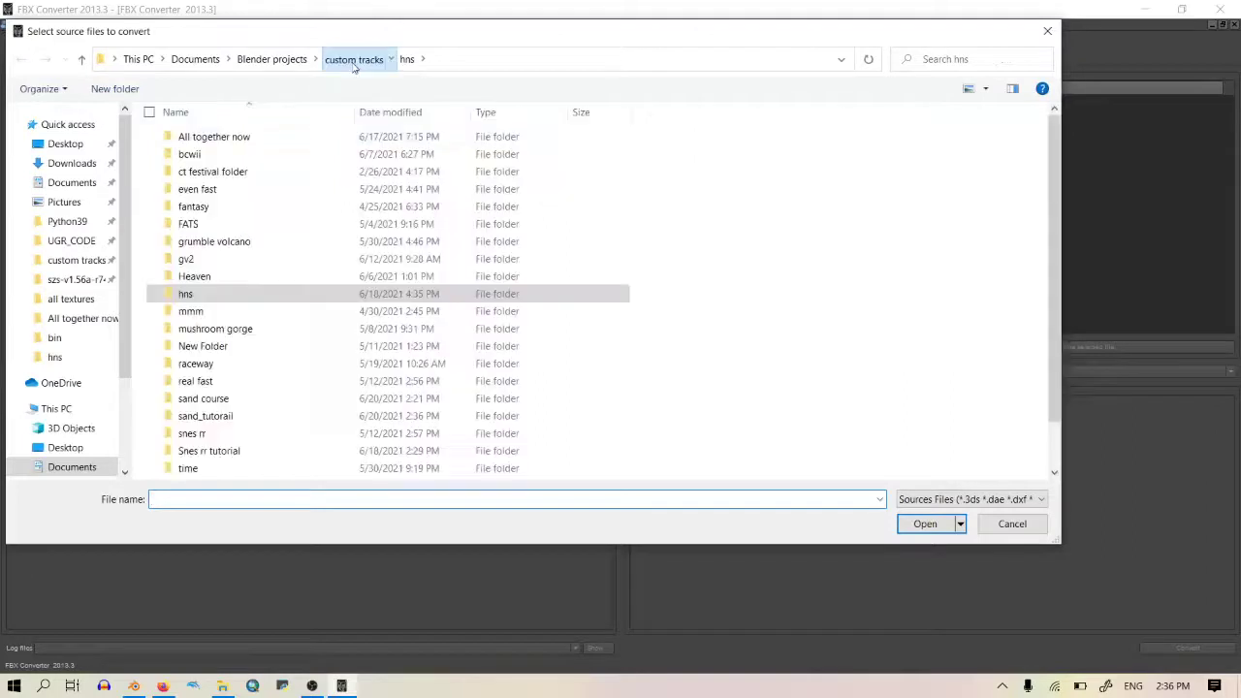
scroll(257, 418, down, 2)
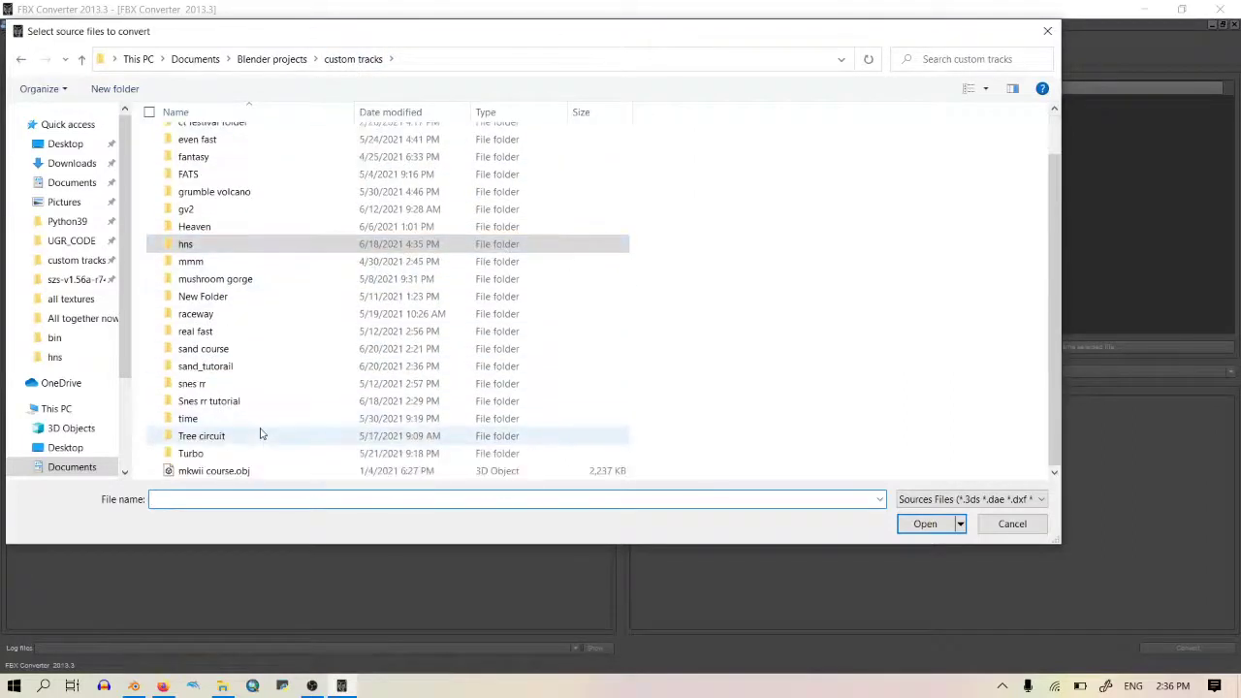
double_click(273, 366)
click(238, 135)
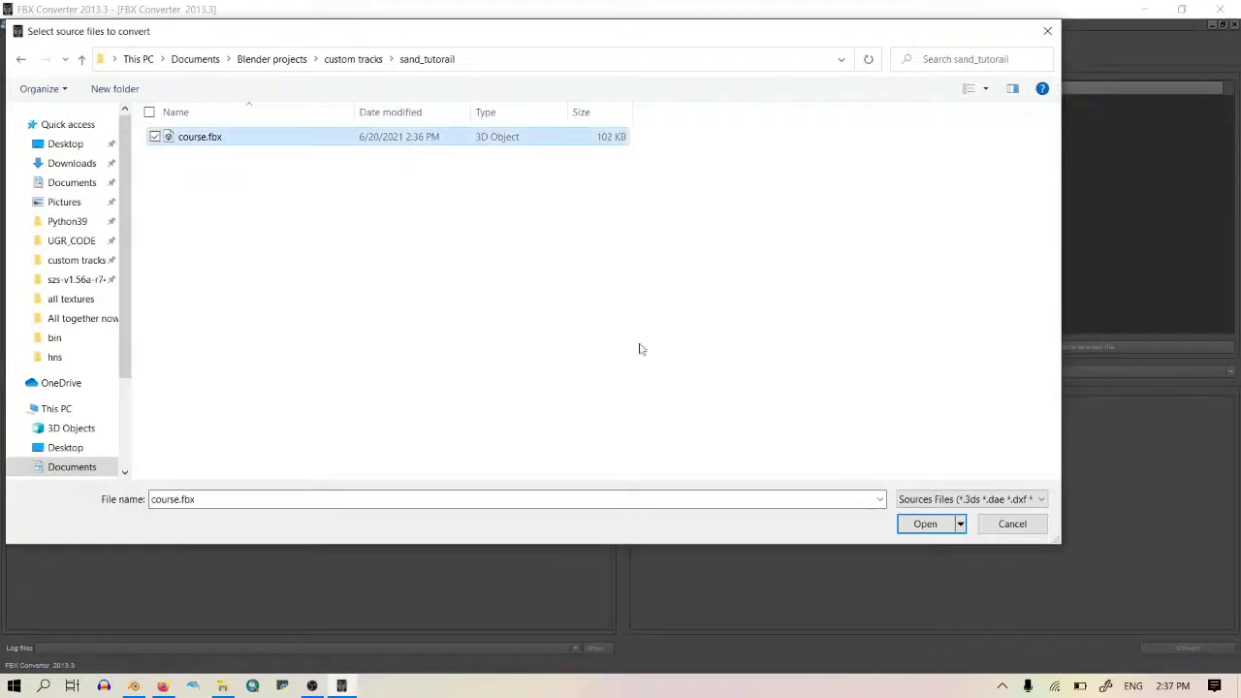
click(922, 523)
Step: Set the destination format to DAE Collada and convert course.fbx
click(790, 372)
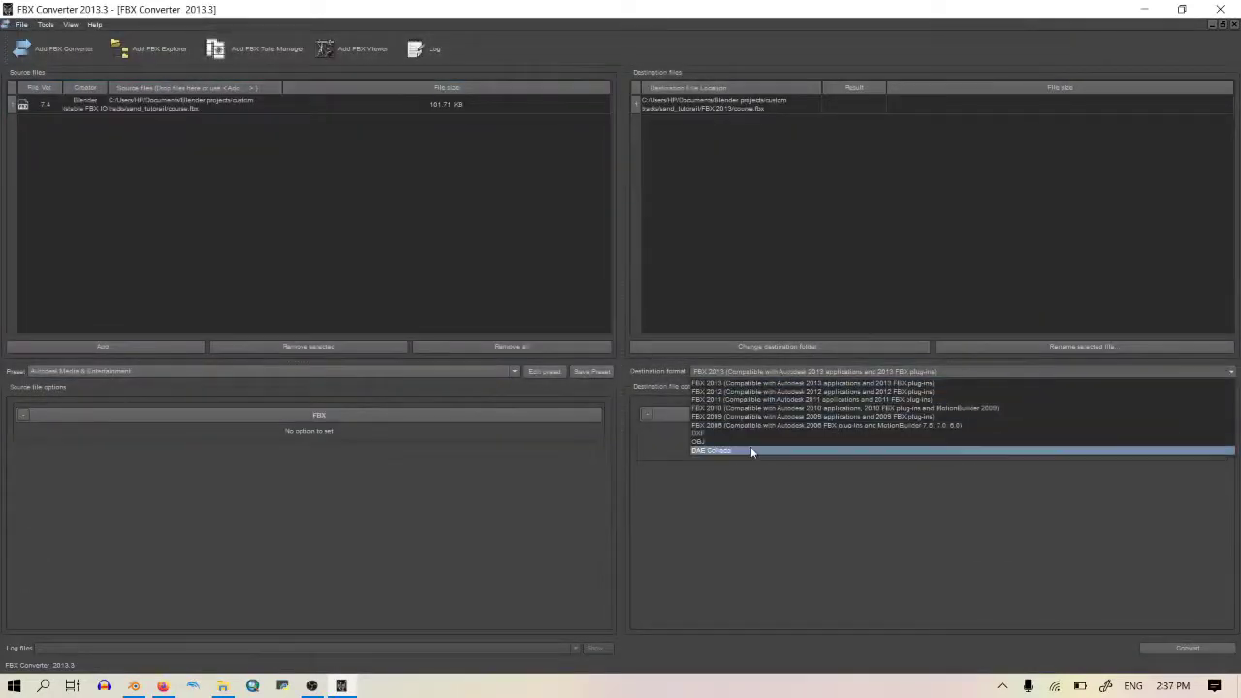
click(750, 446)
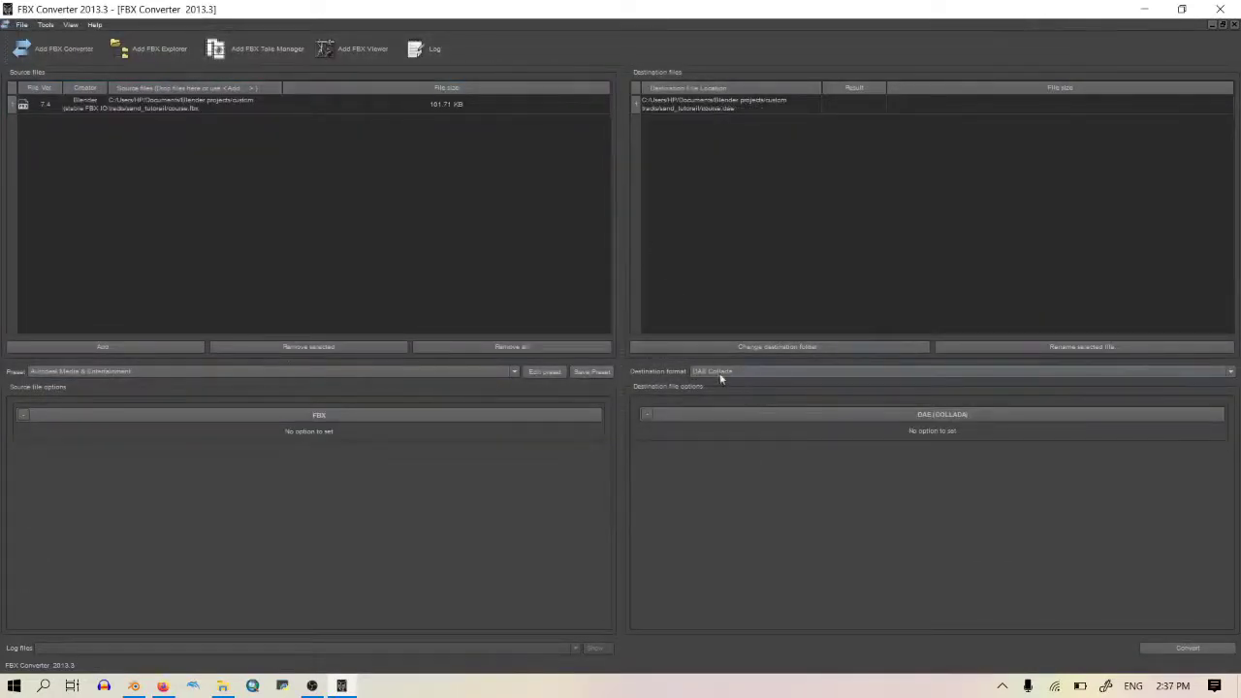
click(1188, 647)
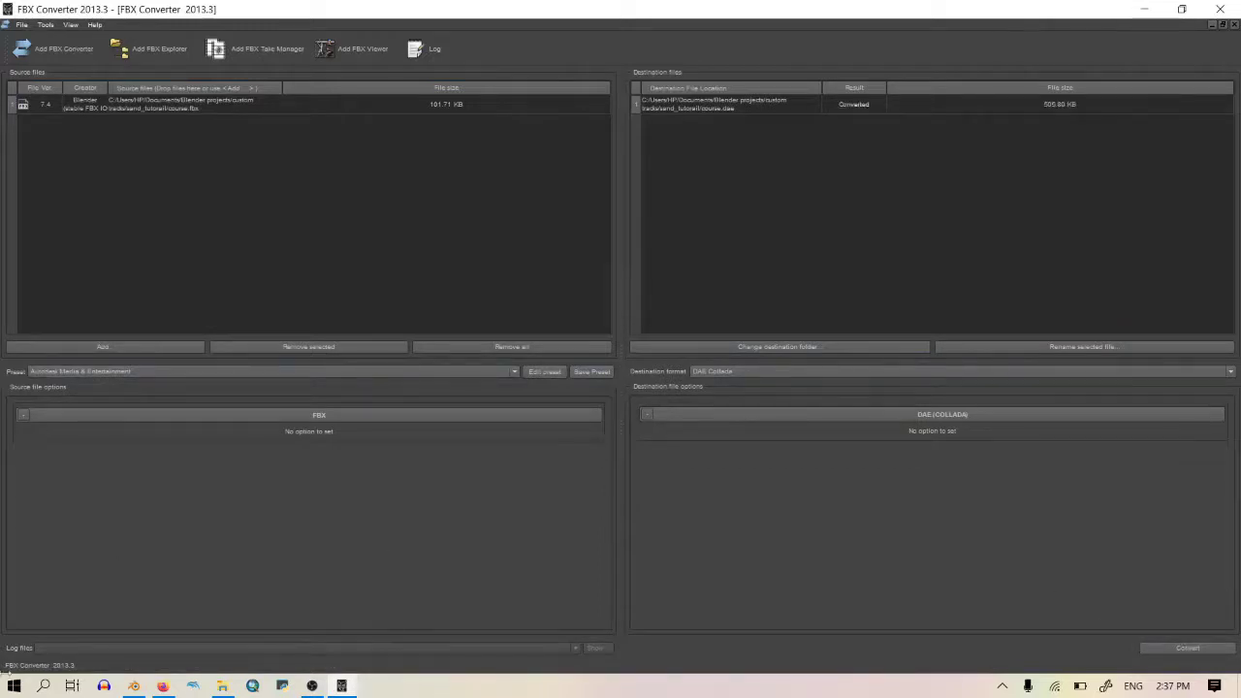
Step: Launch BrawlCrate and maximize its window
click(14, 686)
text(brawl)
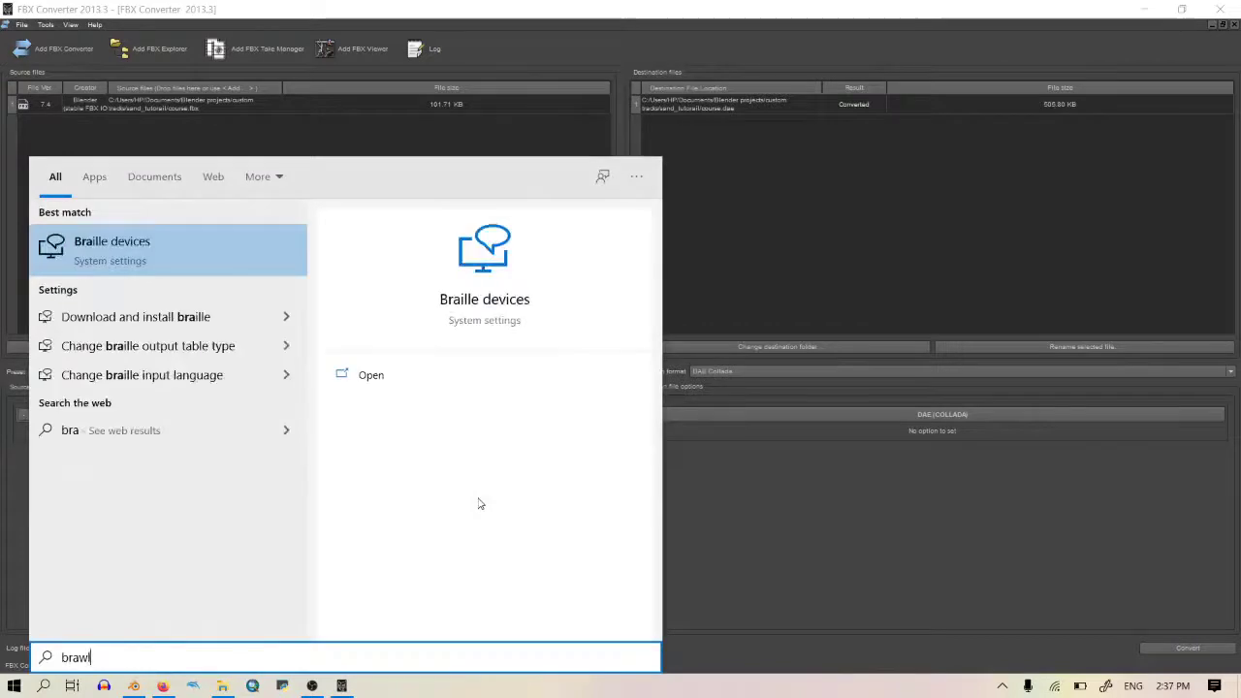
text(crate.)
key(Return)
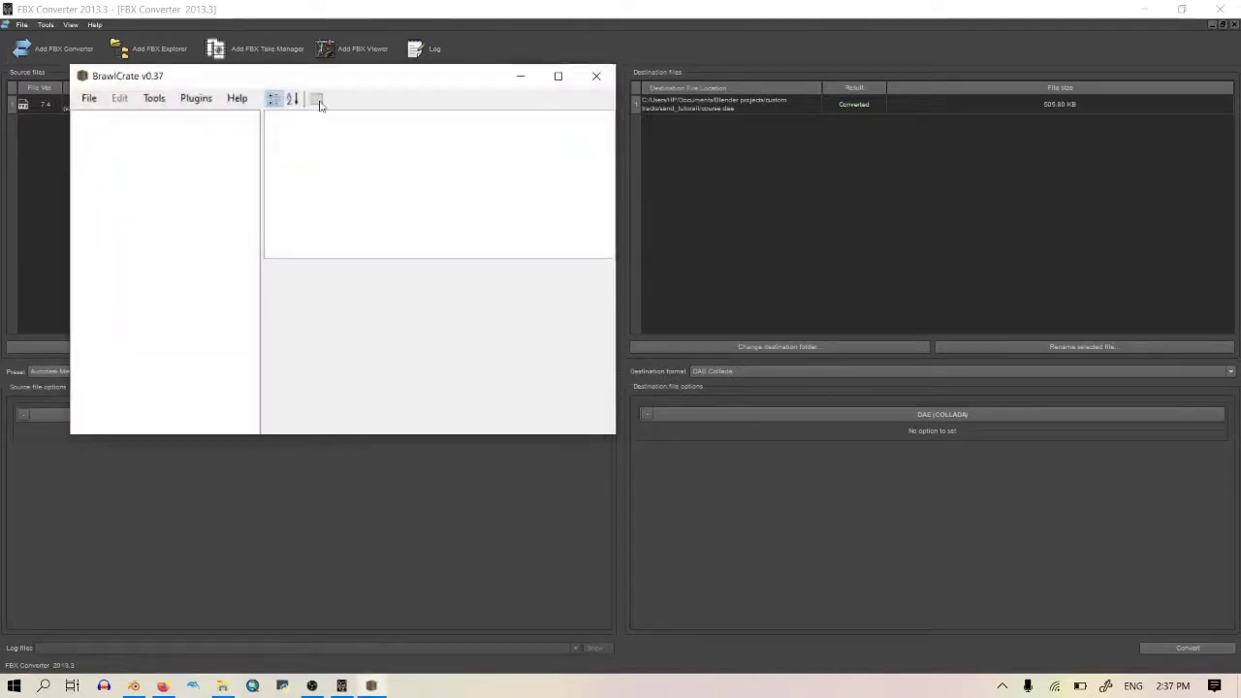
click(558, 75)
Step: Create a new BRRES archive
click(18, 28)
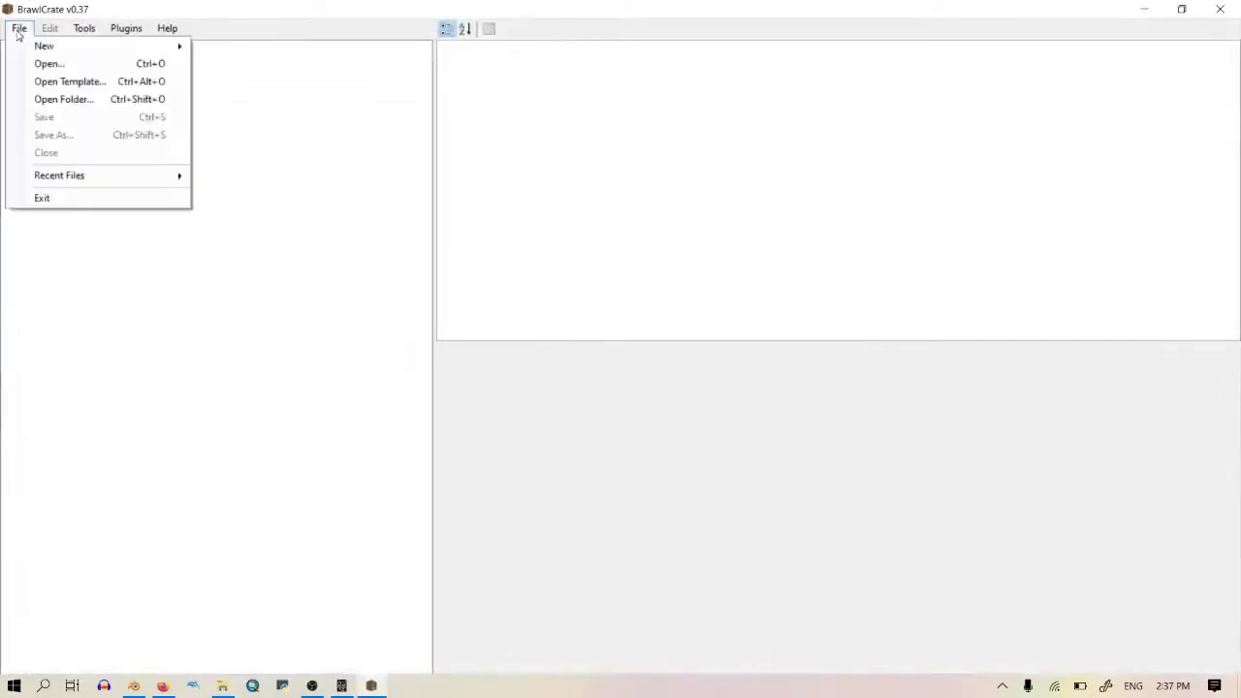
mouse_move(103, 49)
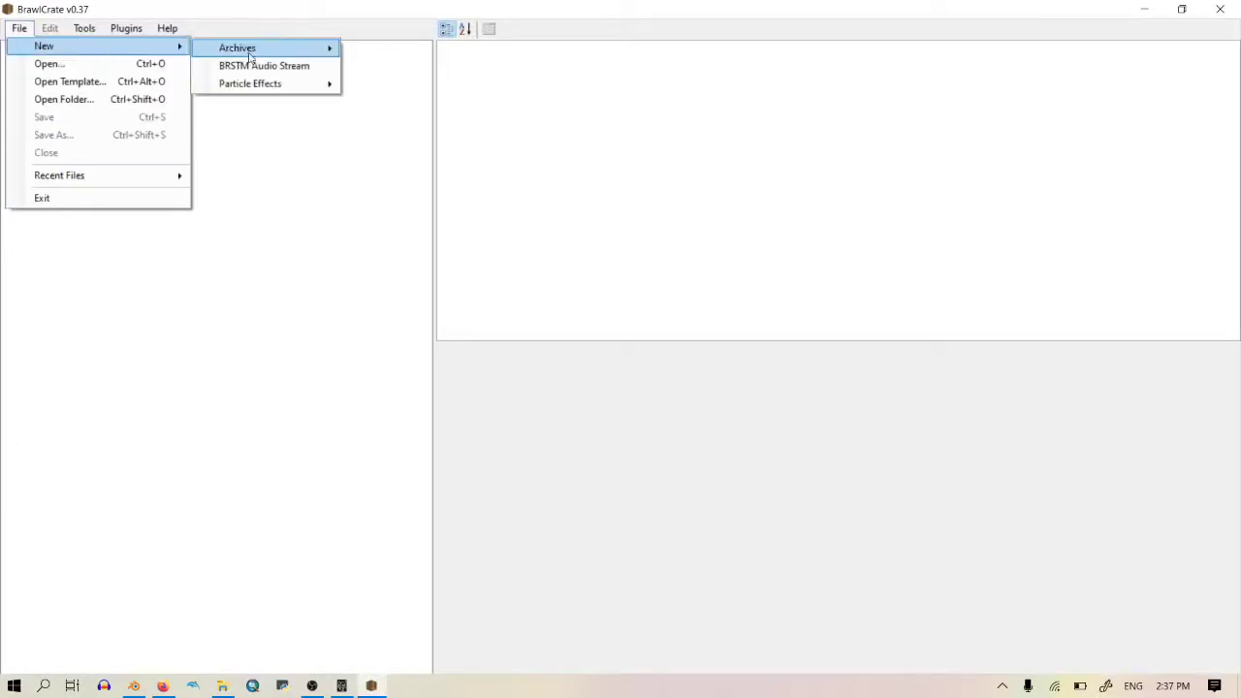
mouse_move(249, 57)
click(371, 68)
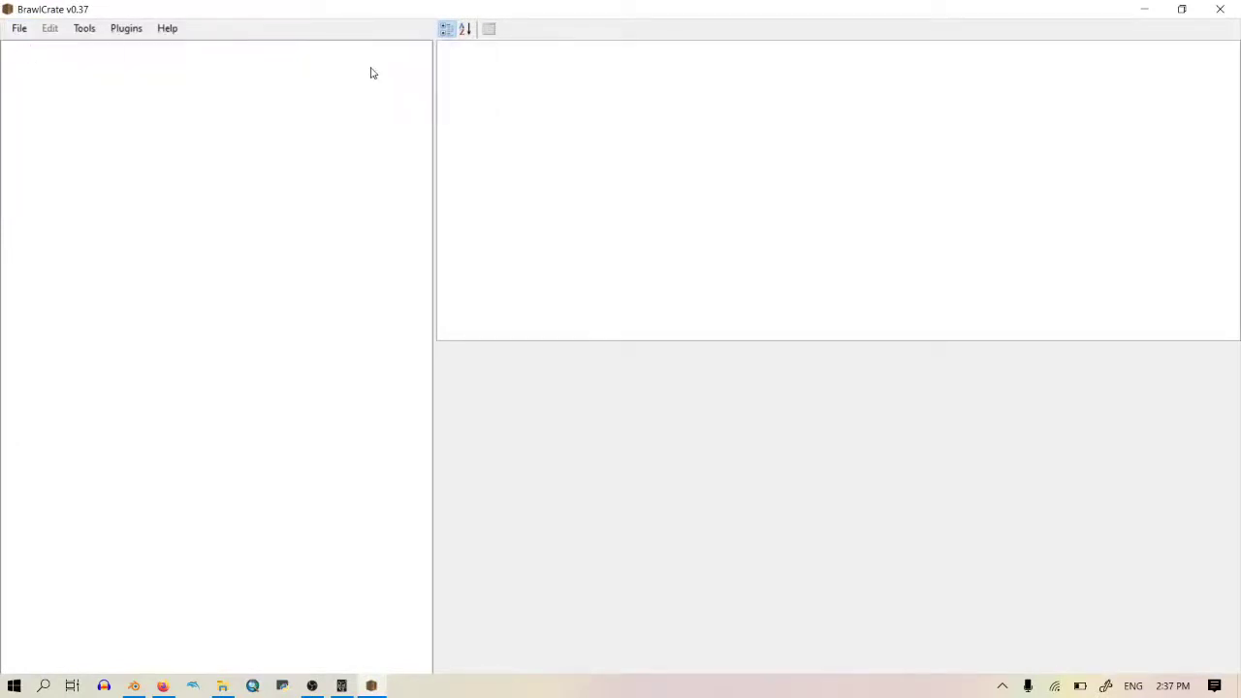
Step: Start a model import into the new BRRES node and browse to Blender projects, custom tracks, sand_tutorail under Documents
right_click(69, 58)
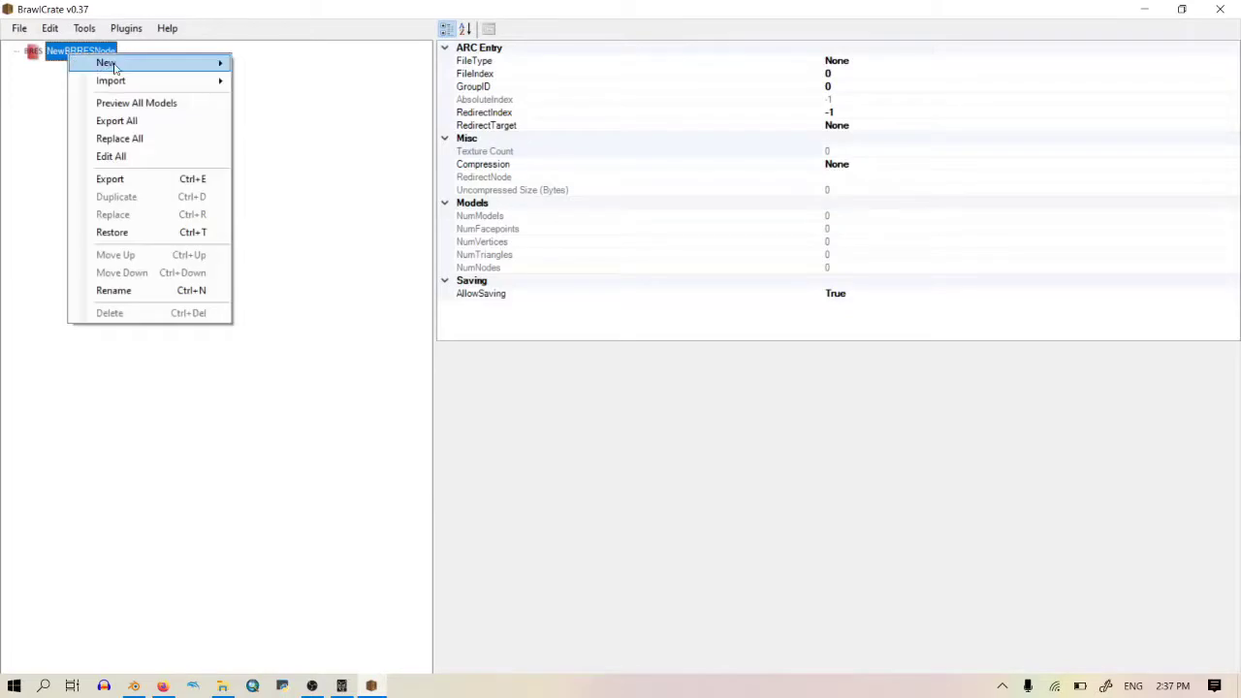
mouse_move(158, 82)
click(281, 117)
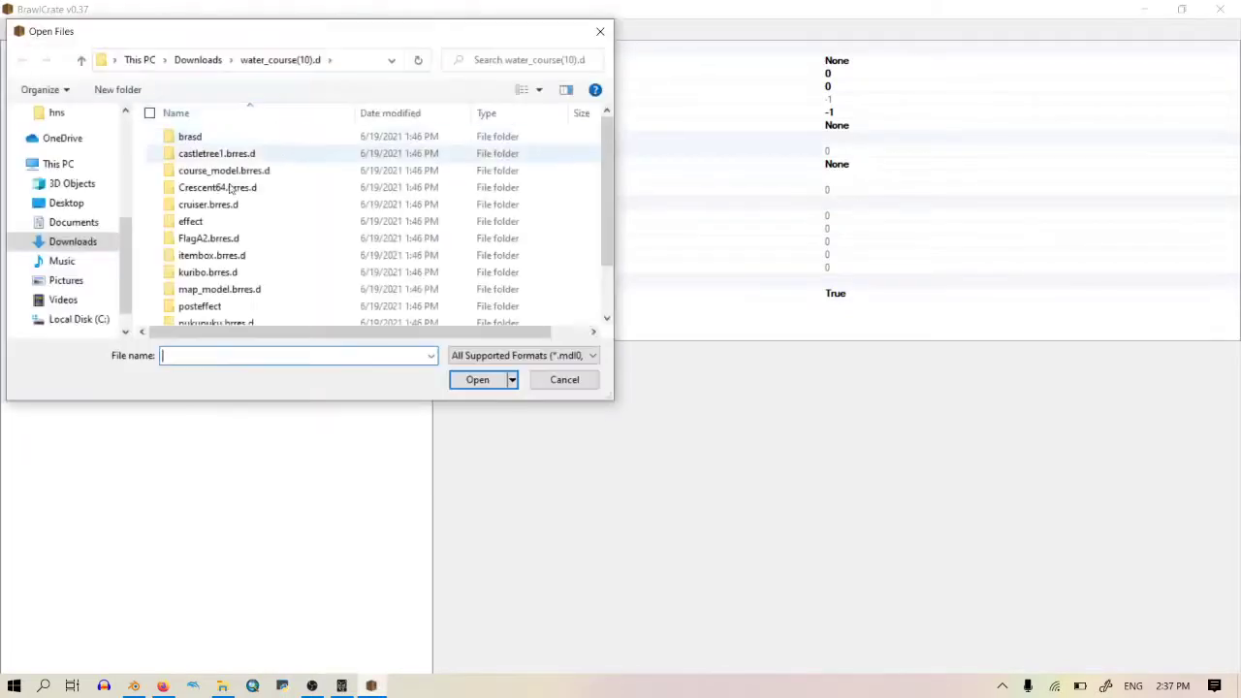
click(201, 60)
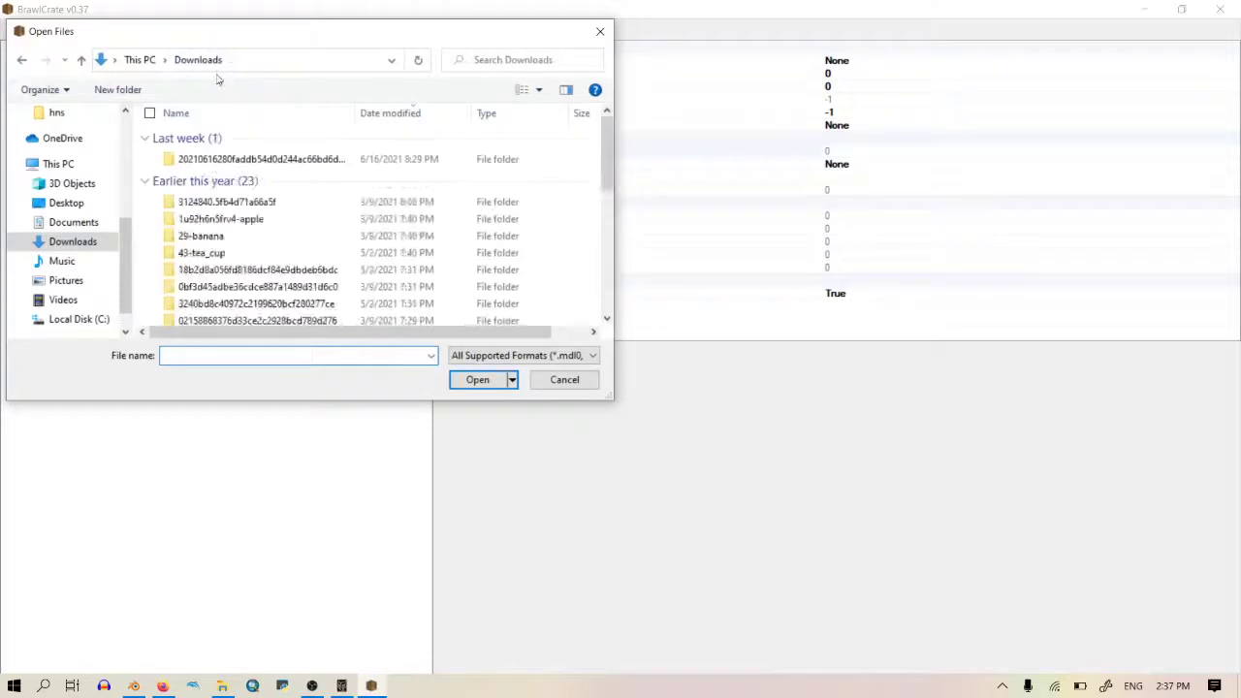
click(68, 223)
scroll(233, 250, down, 5)
scroll(233, 251, up, 4)
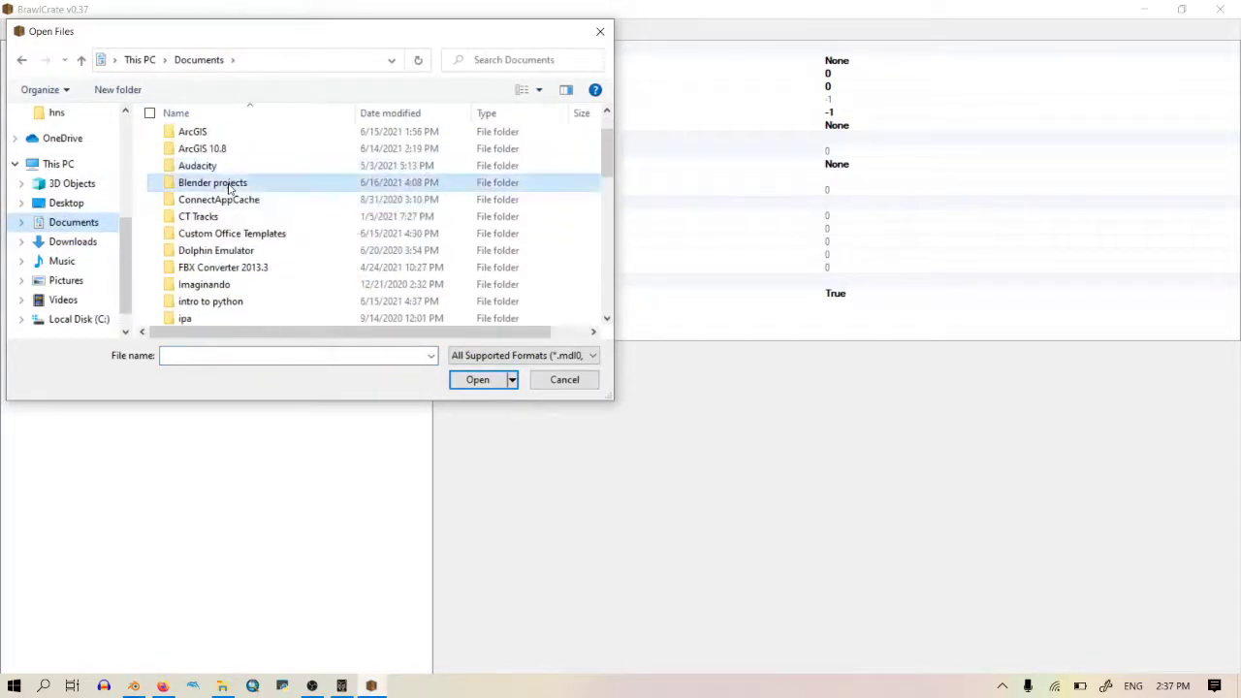
double_click(228, 183)
double_click(208, 158)
scroll(237, 223, down, 3)
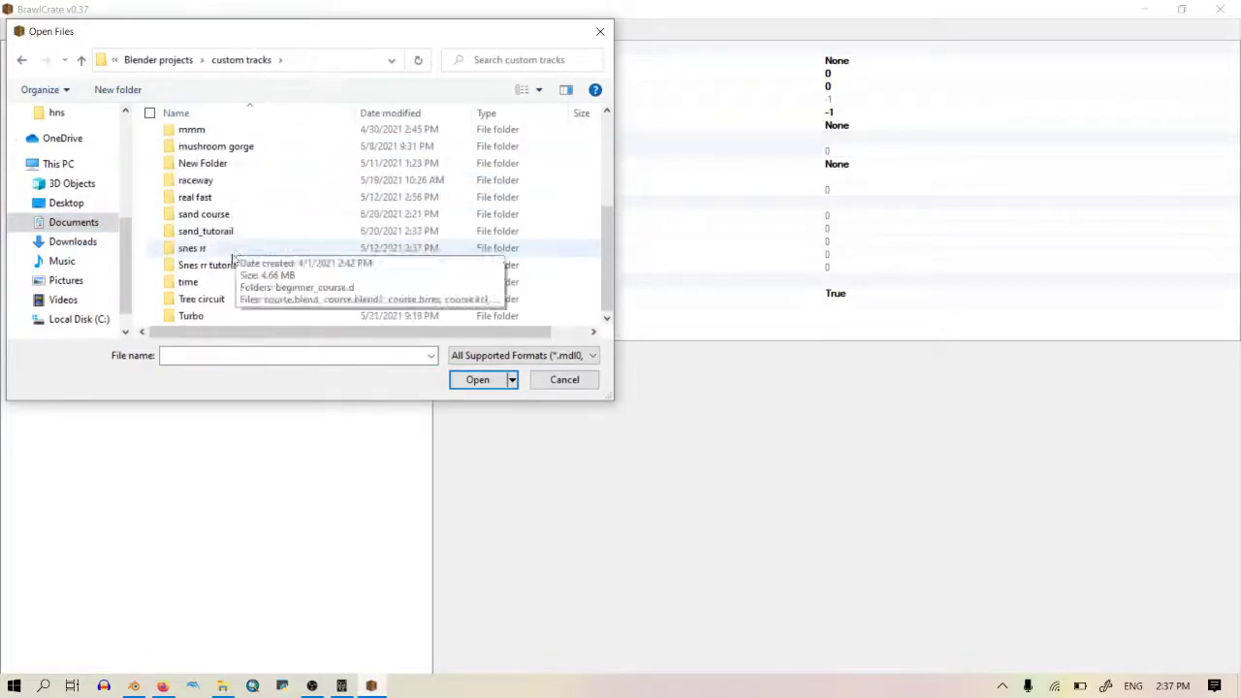
double_click(233, 239)
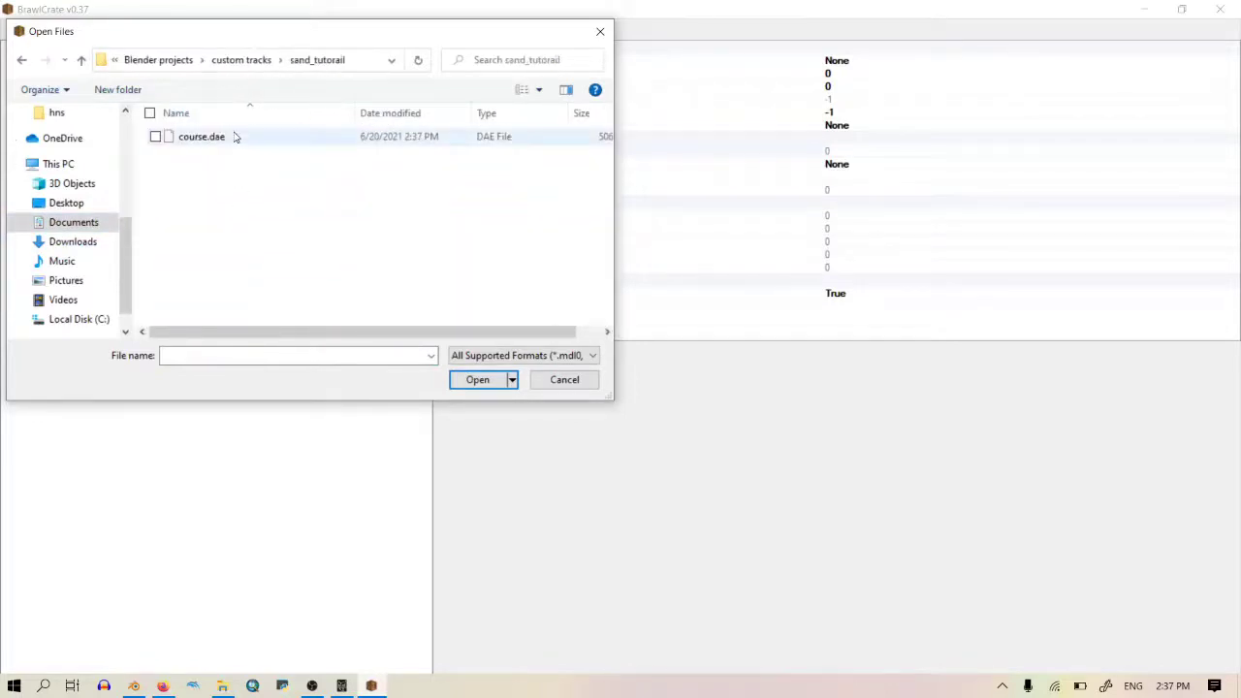
Step: Import course.dae as a model, reviewing the full list of import settings and accepting the defaults
click(237, 137)
click(471, 384)
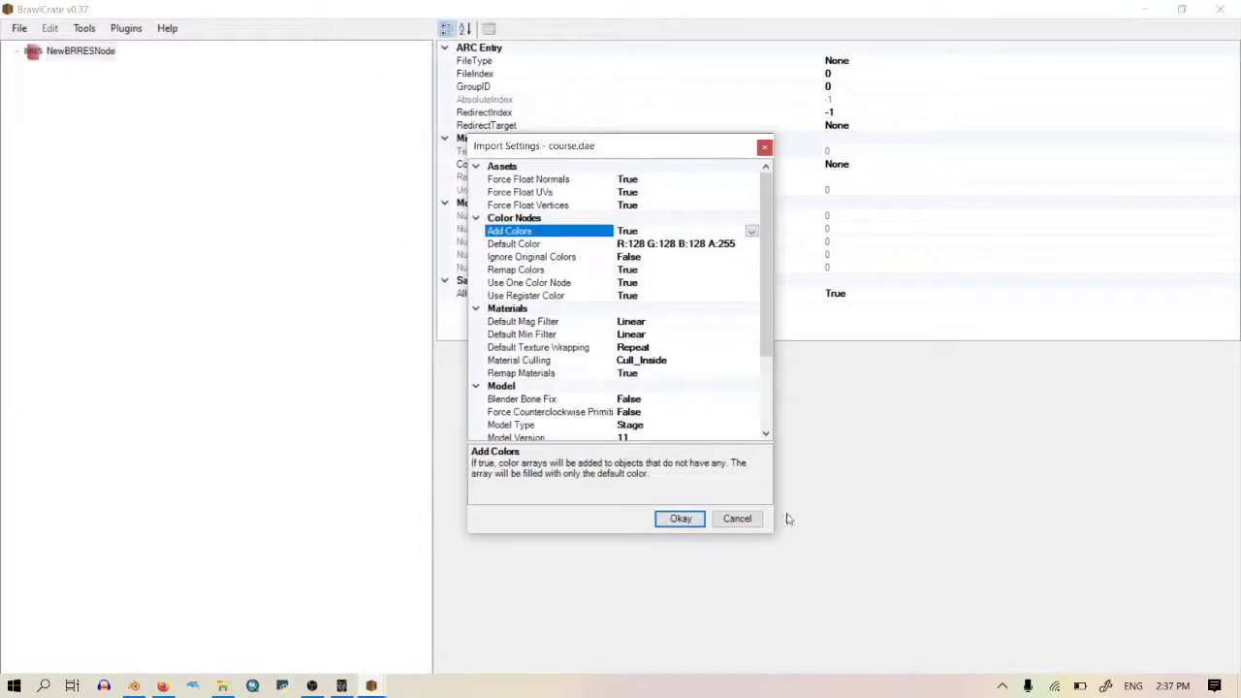
drag(772, 535, 840, 656)
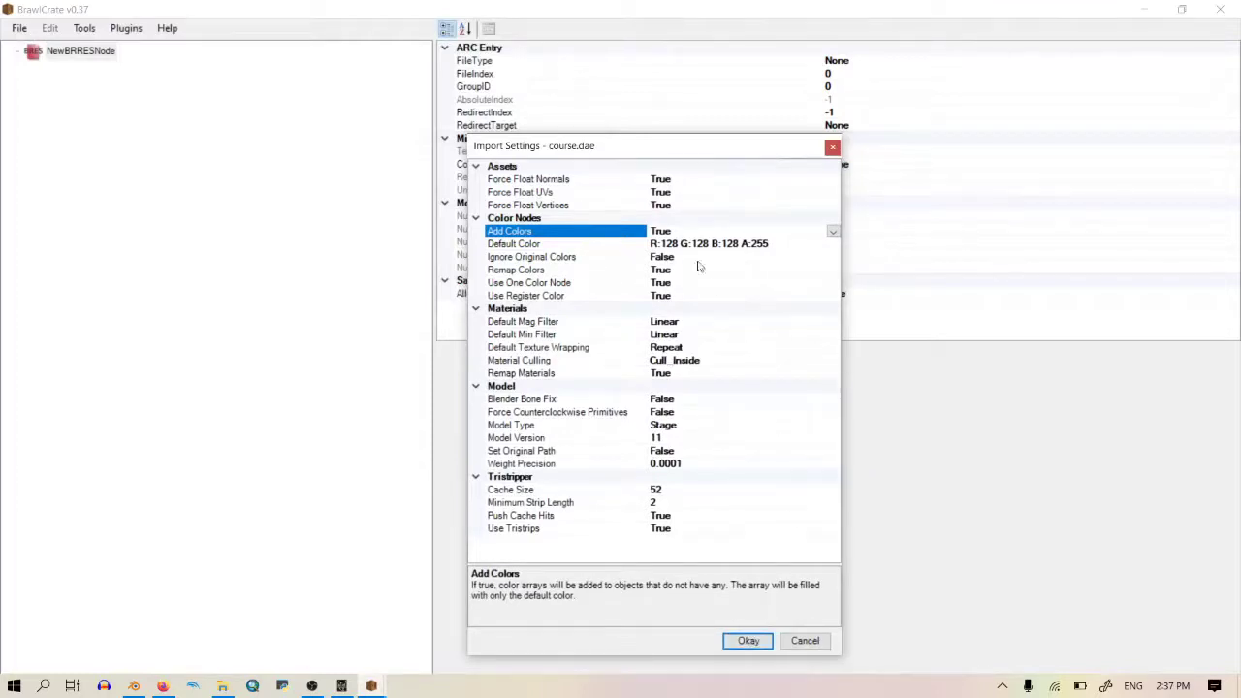
click(744, 643)
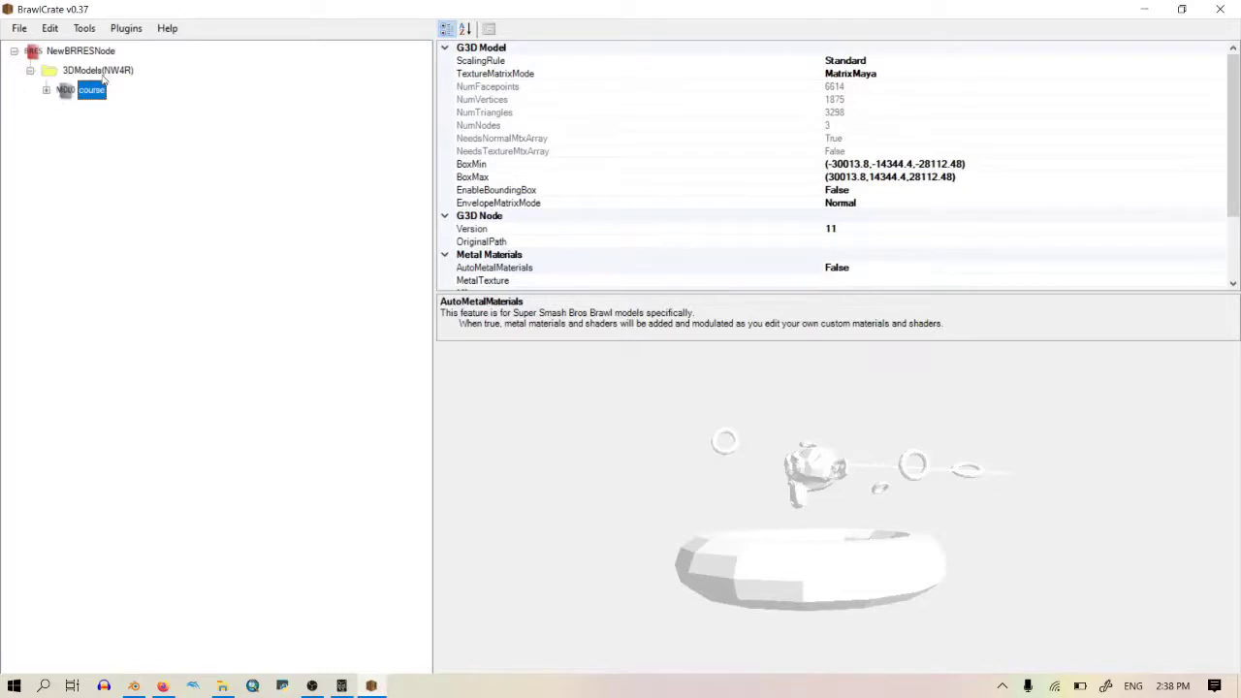
Step: Rename the imported model node as course
right_click(101, 94)
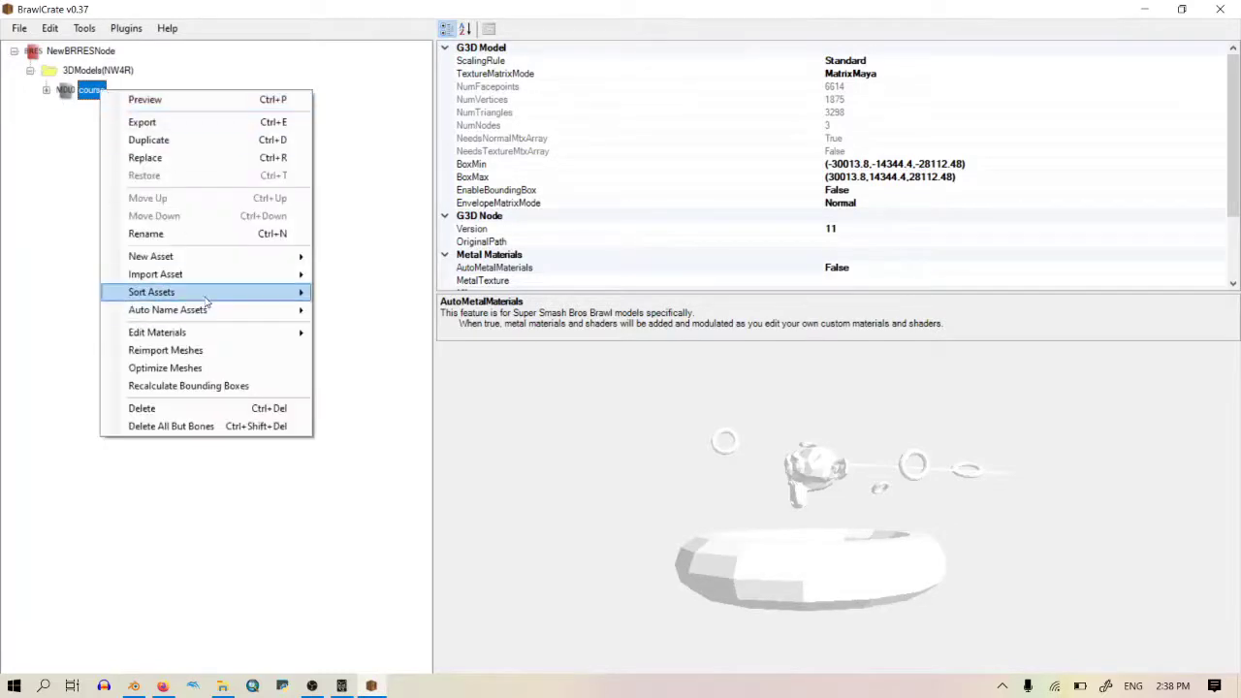
click(211, 235)
text(course)
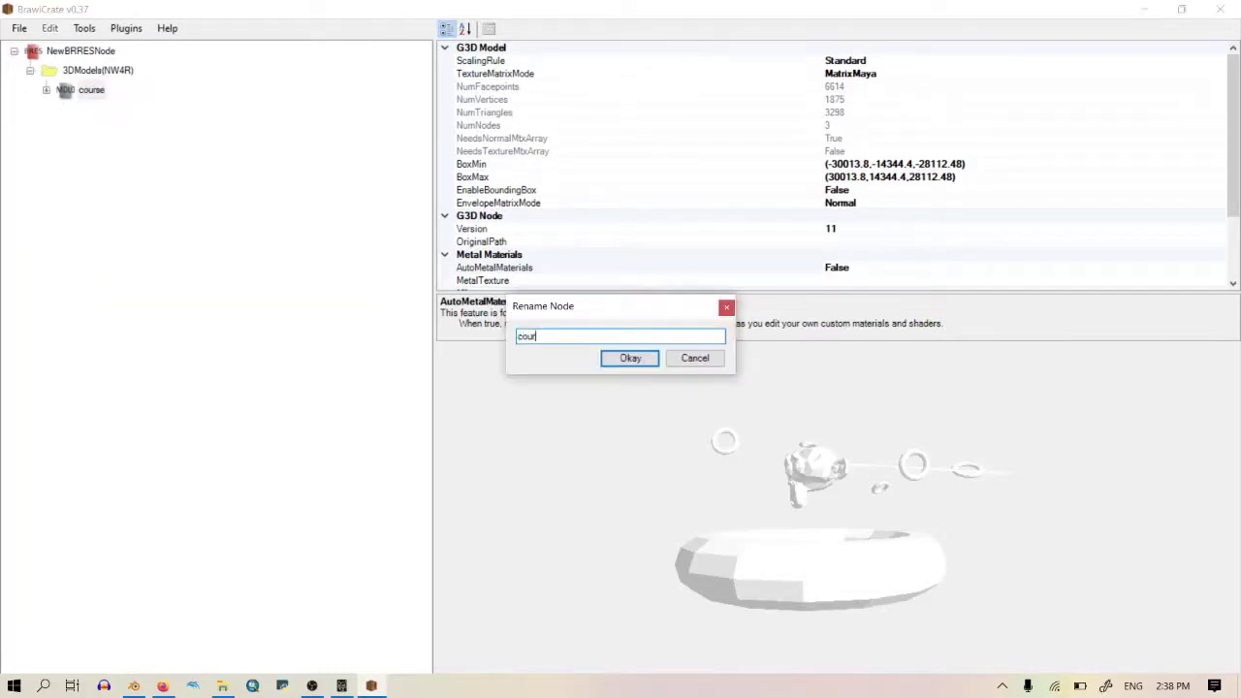
key(Return)
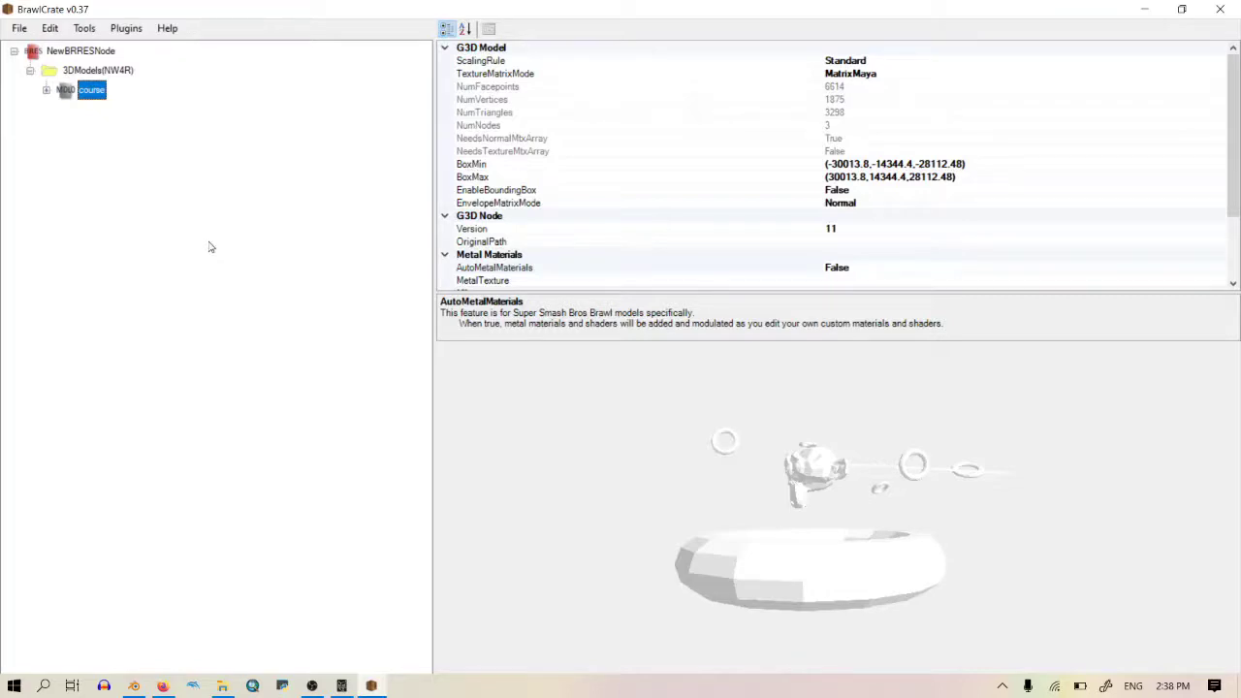
Step: Expand the course model's materials and inspect the texture references under sand and Material.001
click(46, 90)
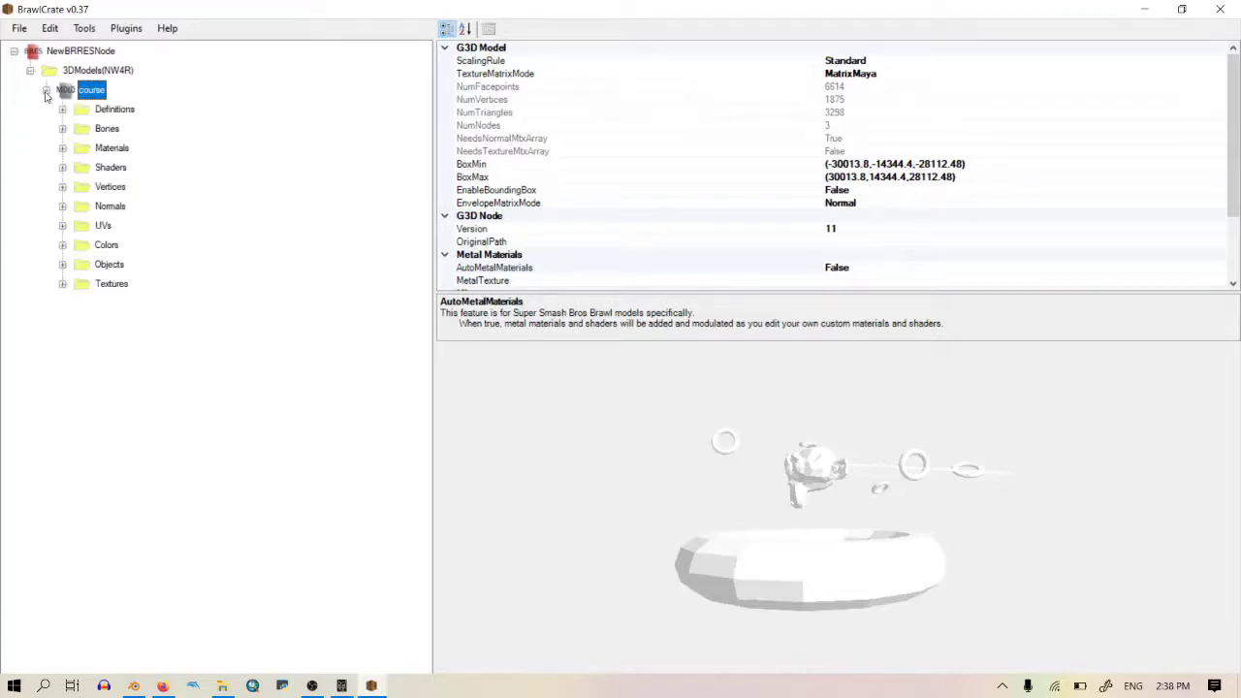
click(62, 147)
click(119, 168)
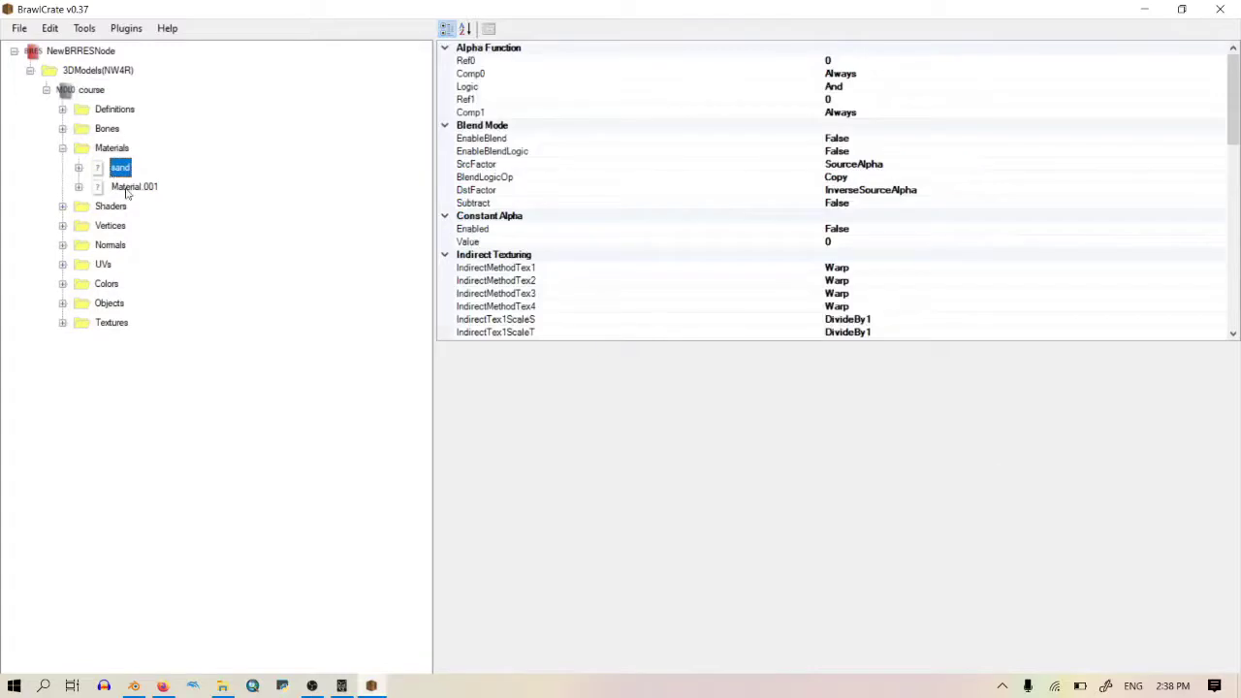
click(132, 187)
click(79, 188)
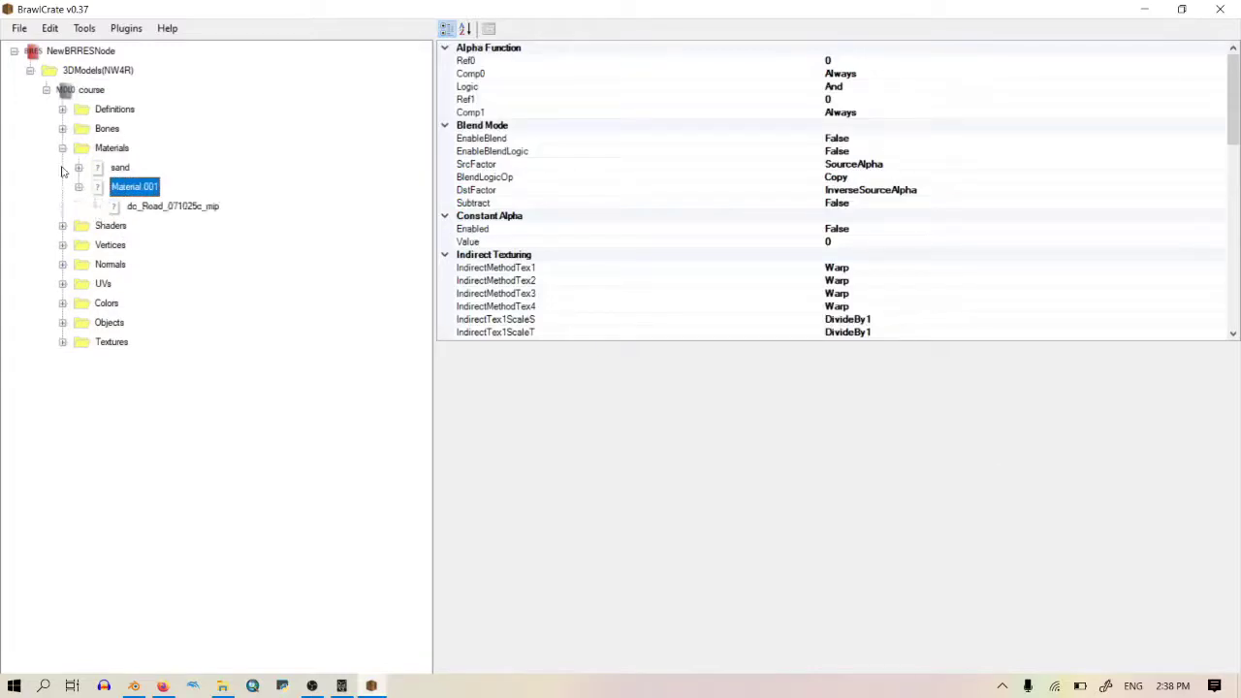
click(78, 167)
click(156, 186)
click(173, 225)
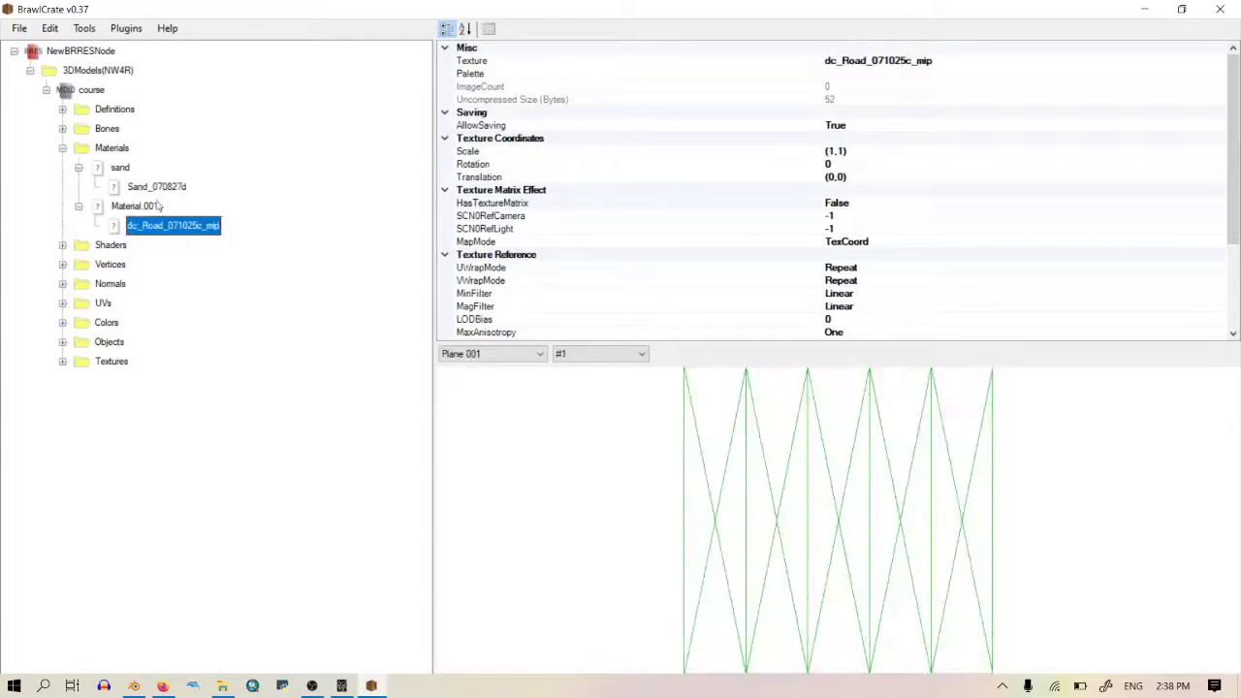
Step: Examine the UV layouts of the Sand_070827d and dc_Road_071025c_mip texture references in the course model's materials
click(153, 186)
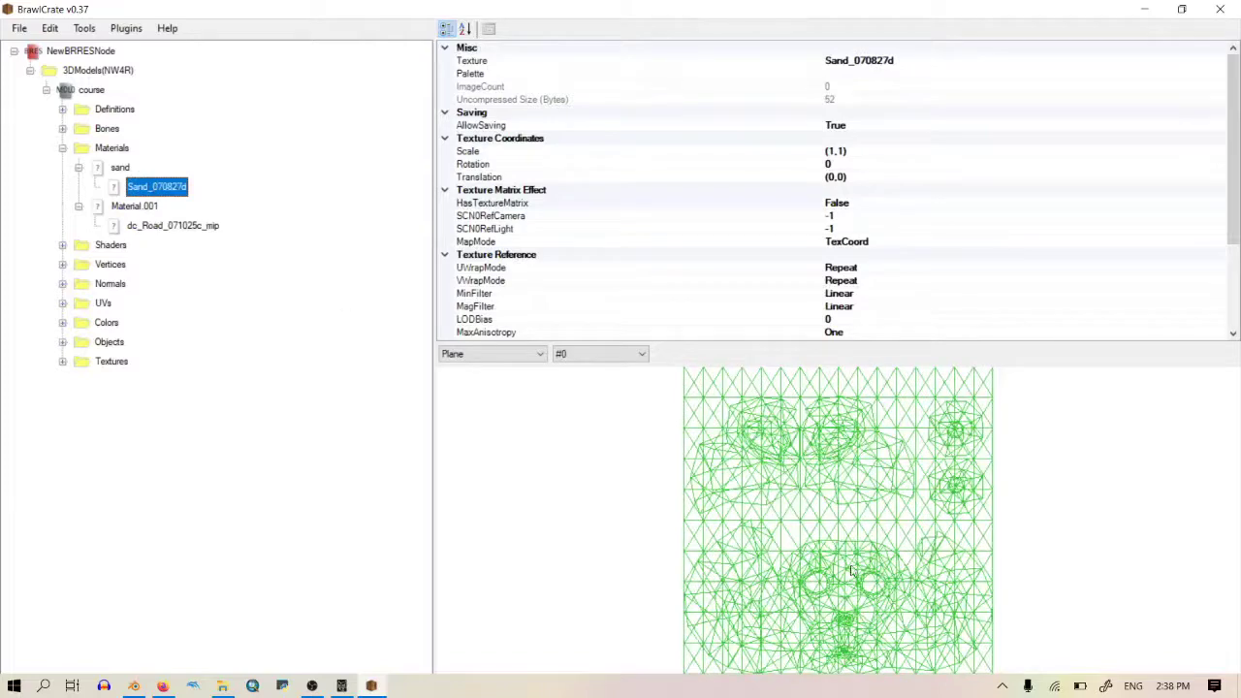
scroll(843, 578, down, 3)
scroll(844, 565, up, 2)
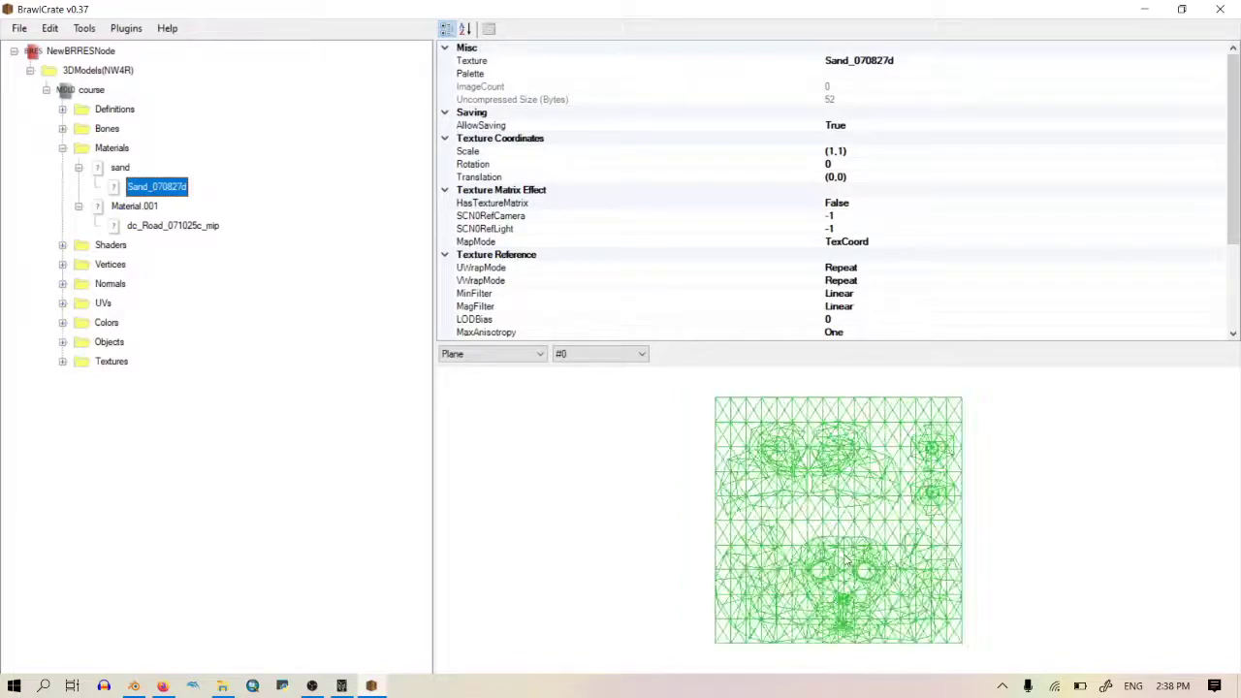
scroll(846, 560, down, 1)
click(167, 226)
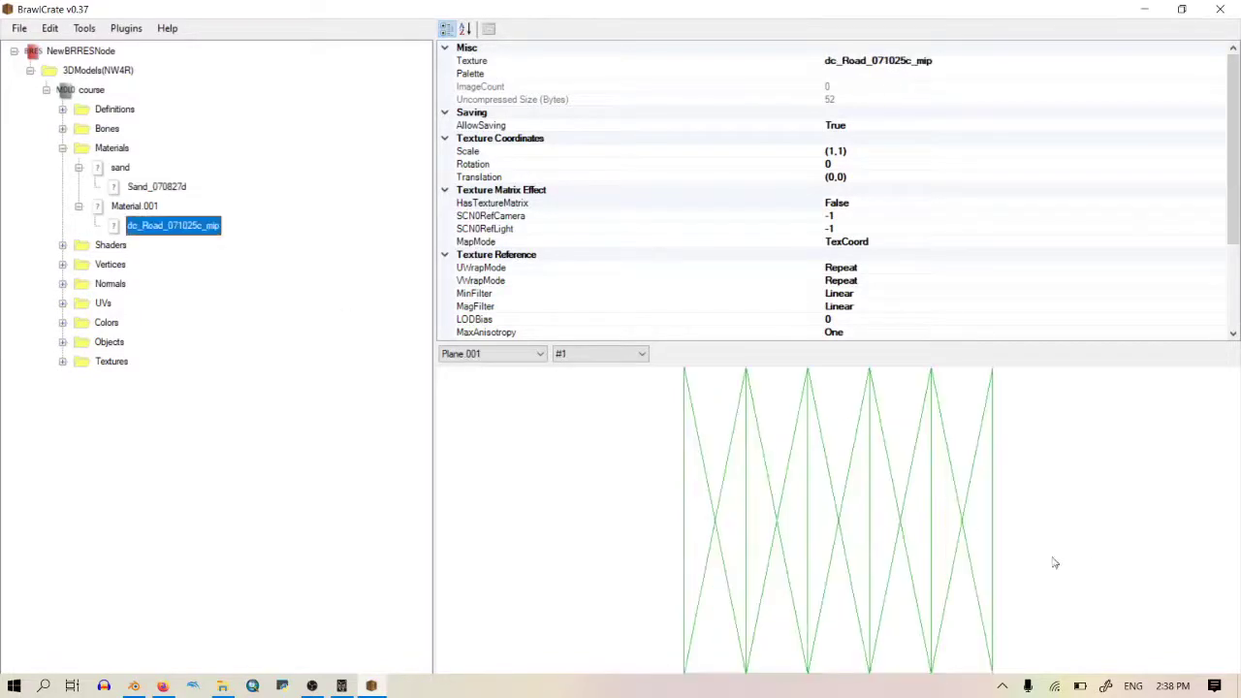
scroll(989, 567, down, 3)
scroll(872, 534, up, 2)
scroll(815, 516, up, 2)
scroll(828, 507, down, 1)
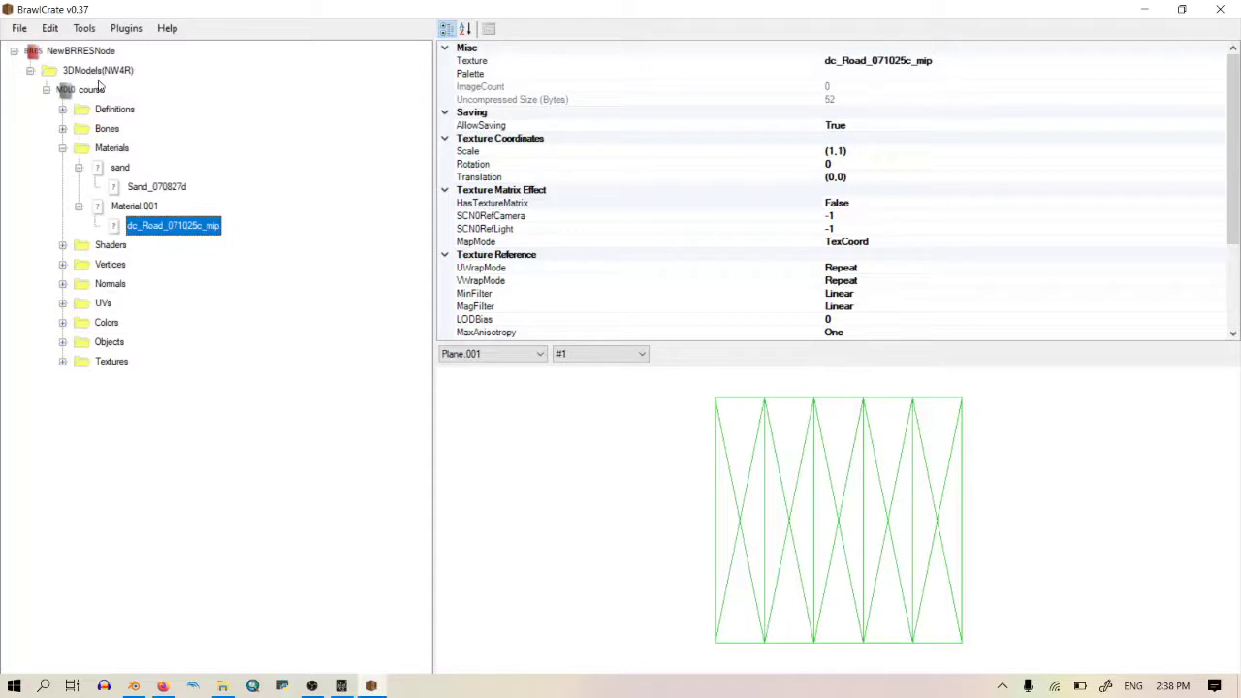
Step: Start a texture import into the BRRES root node with dc_Road_071025c_mip.png and Sand_070827d.png from custom tracks, sand course
click(86, 51)
right_click(88, 54)
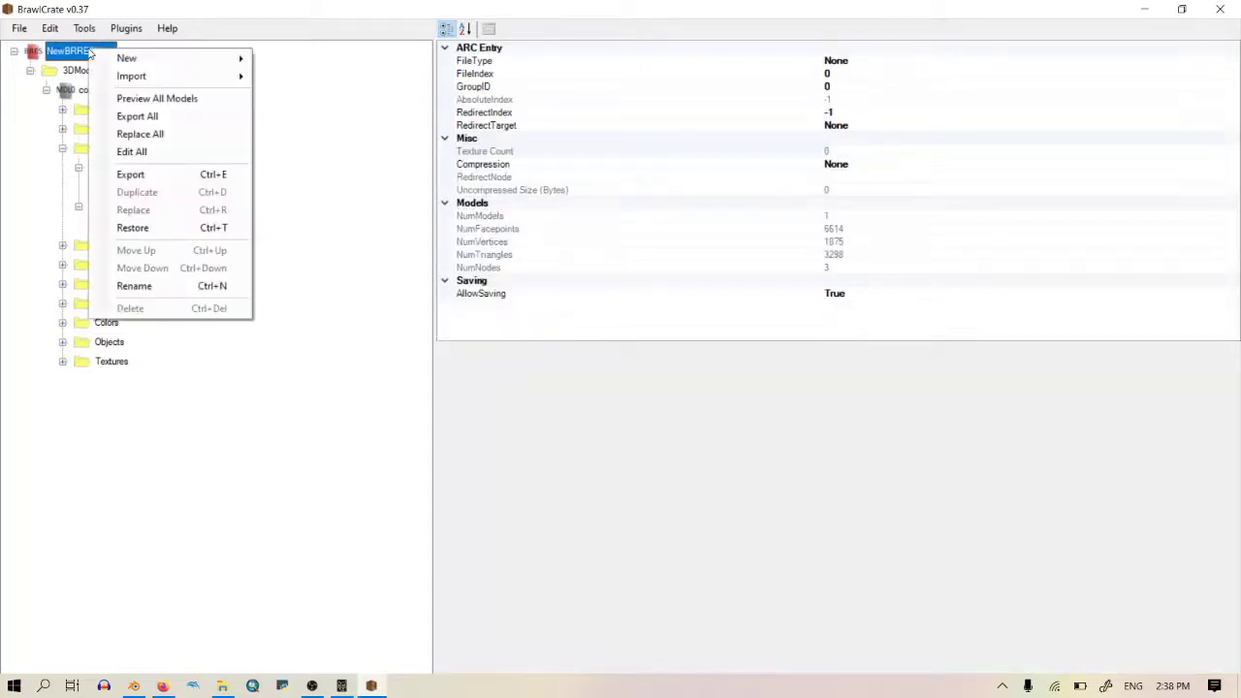
mouse_move(160, 76)
click(308, 83)
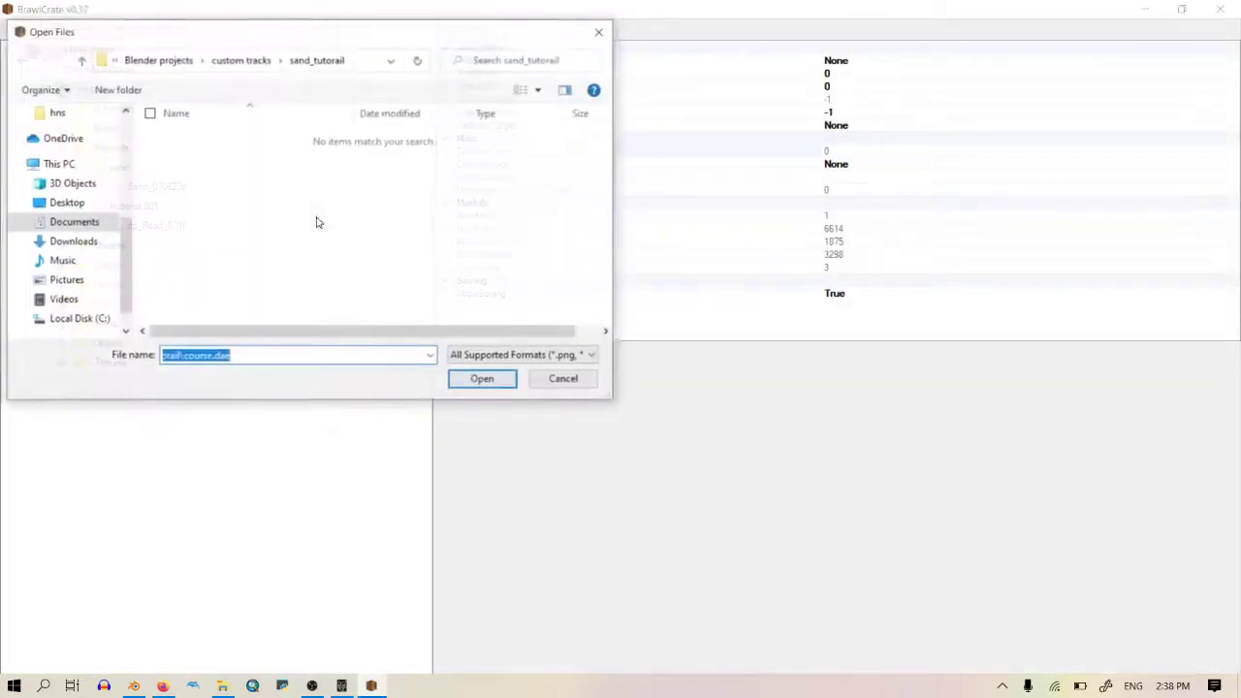
click(239, 60)
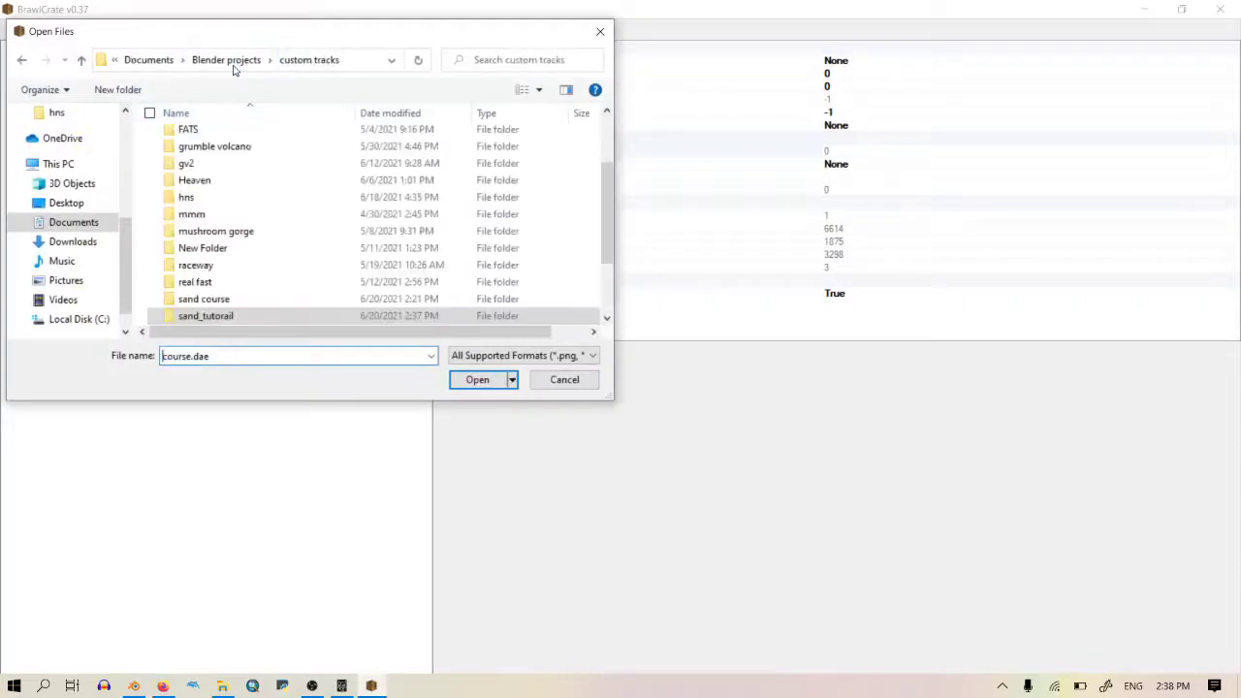
double_click(238, 324)
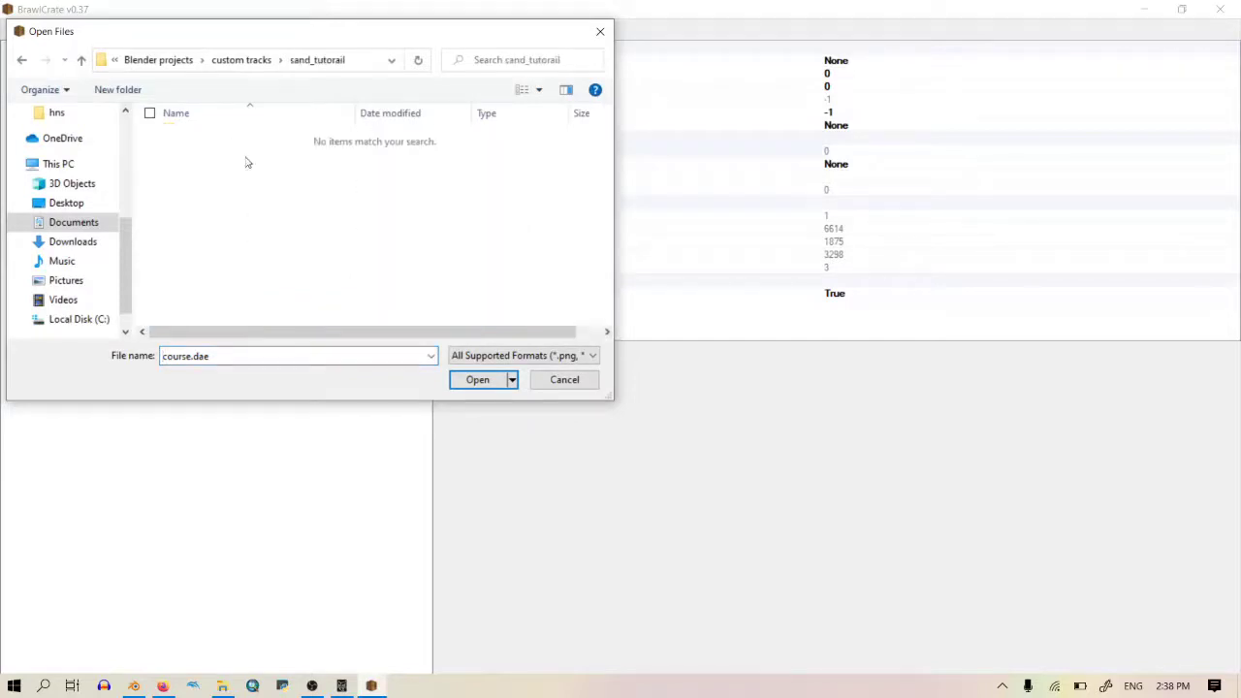
click(247, 60)
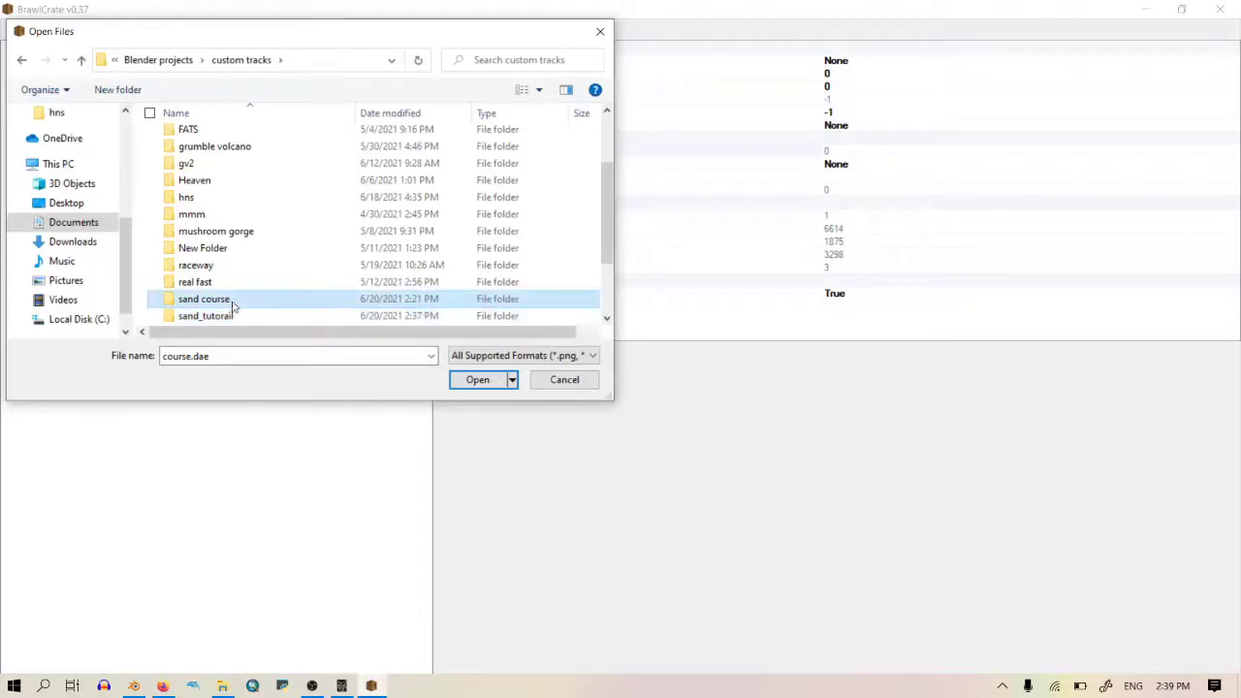
double_click(231, 301)
click(559, 141)
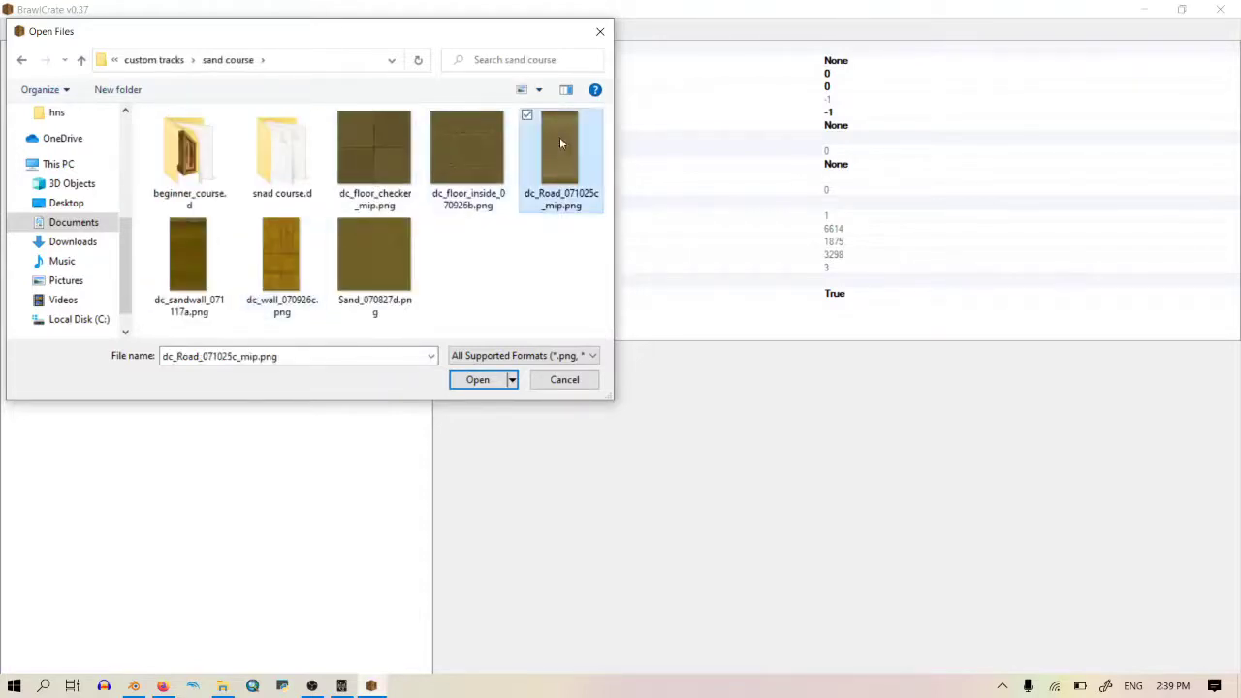
ctrl+click(381, 270)
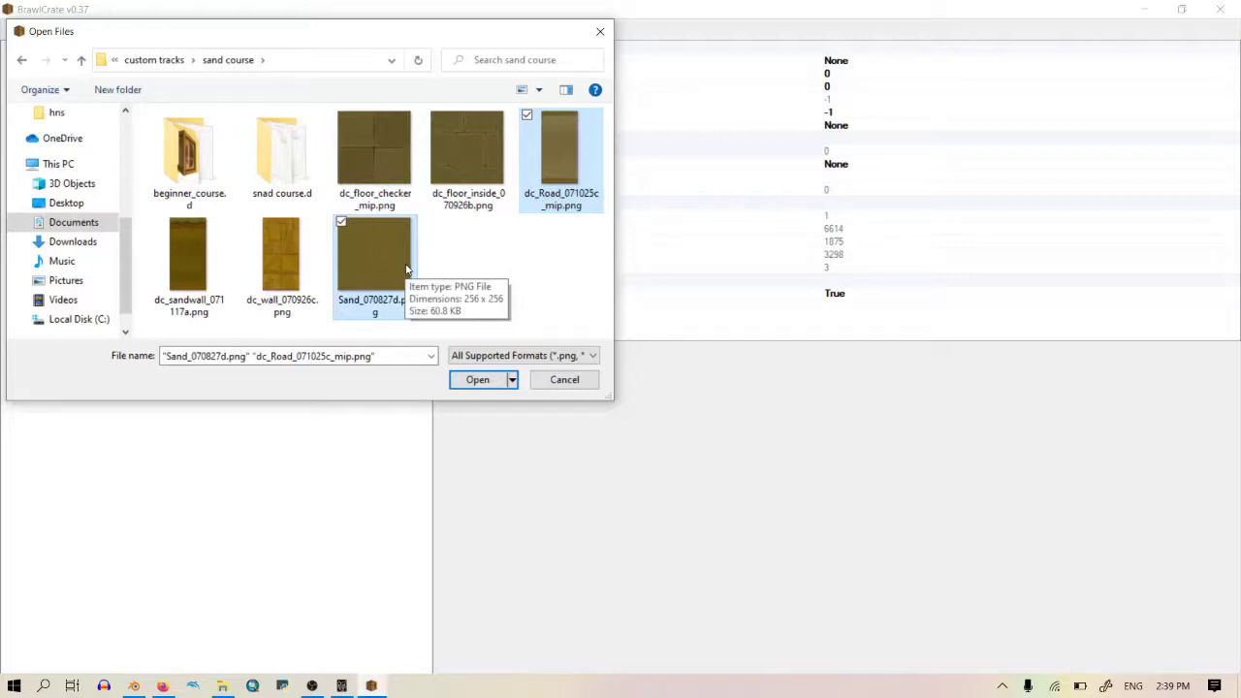
click(478, 379)
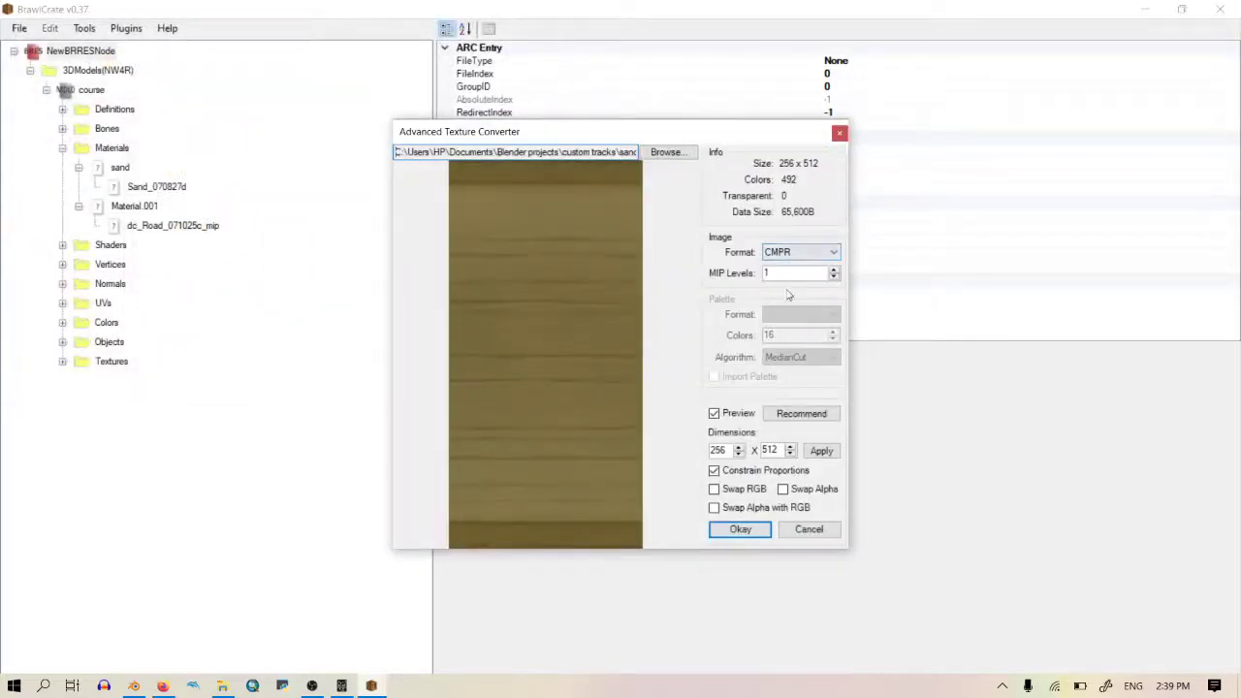
Step: Convert the road texture in CMPR format with 1 MIP level at 256 x 512, with Constrain Proportions off
click(776, 252)
click(776, 252)
click(776, 253)
click(776, 252)
click(776, 252)
click(769, 273)
click(776, 254)
click(784, 254)
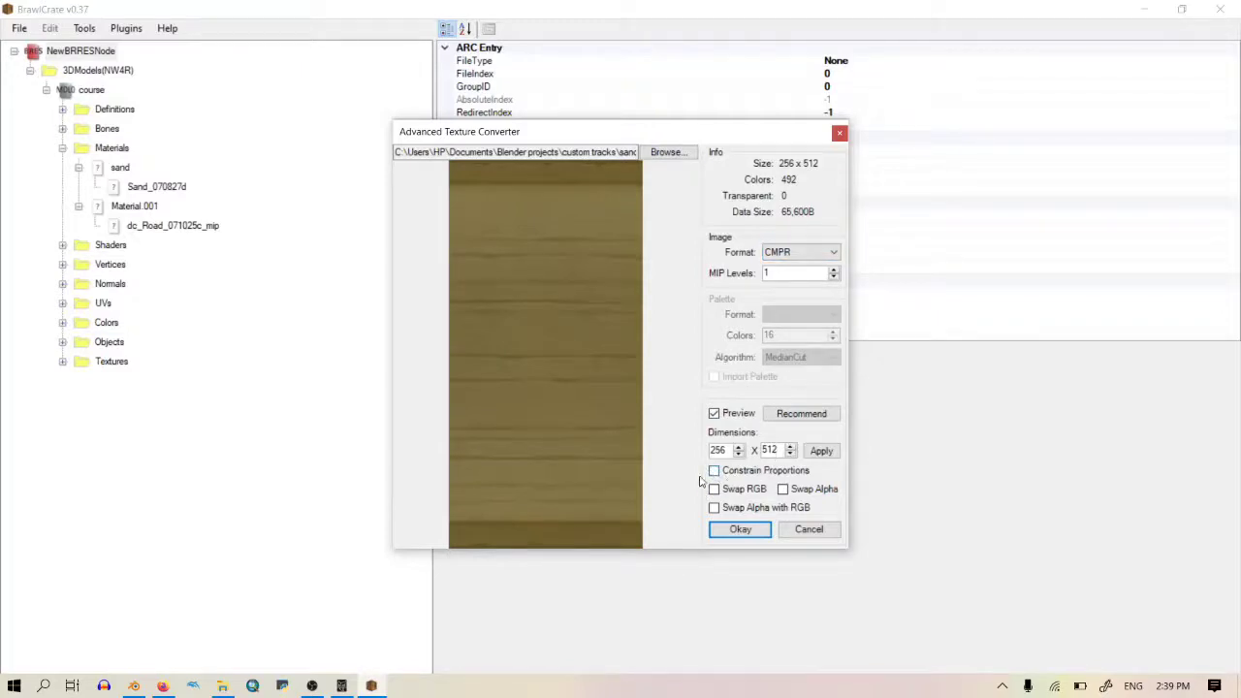
double_click(720, 450)
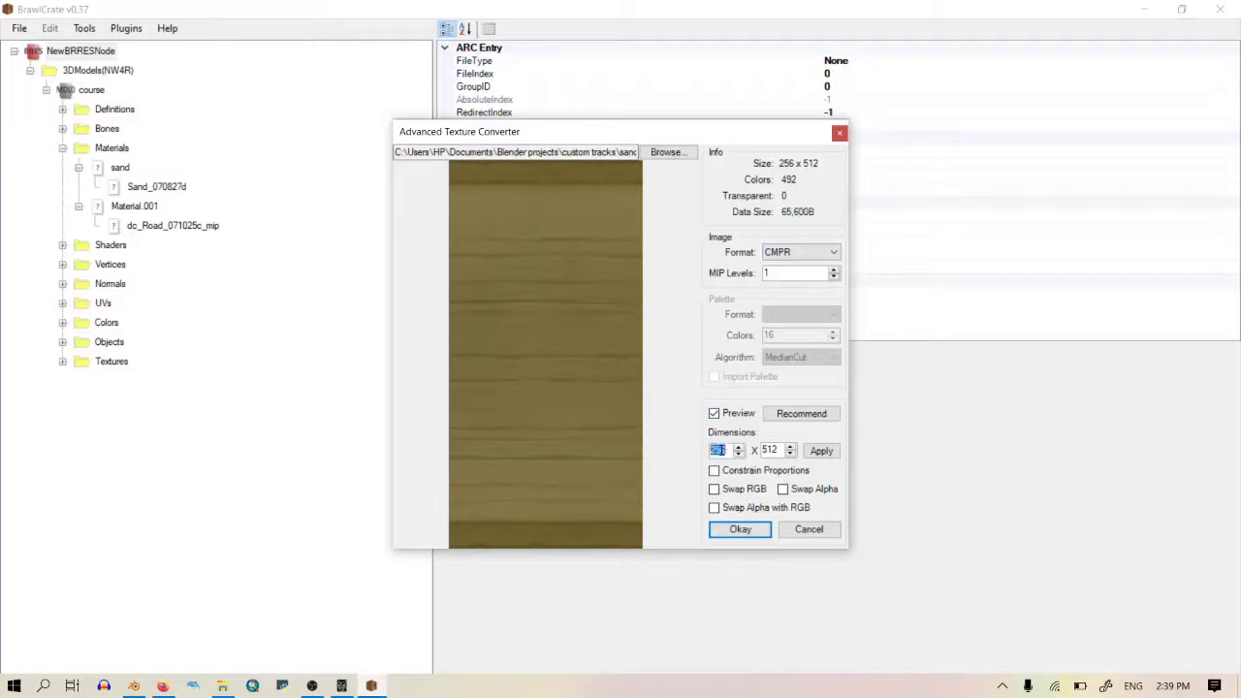
double_click(773, 450)
click(821, 451)
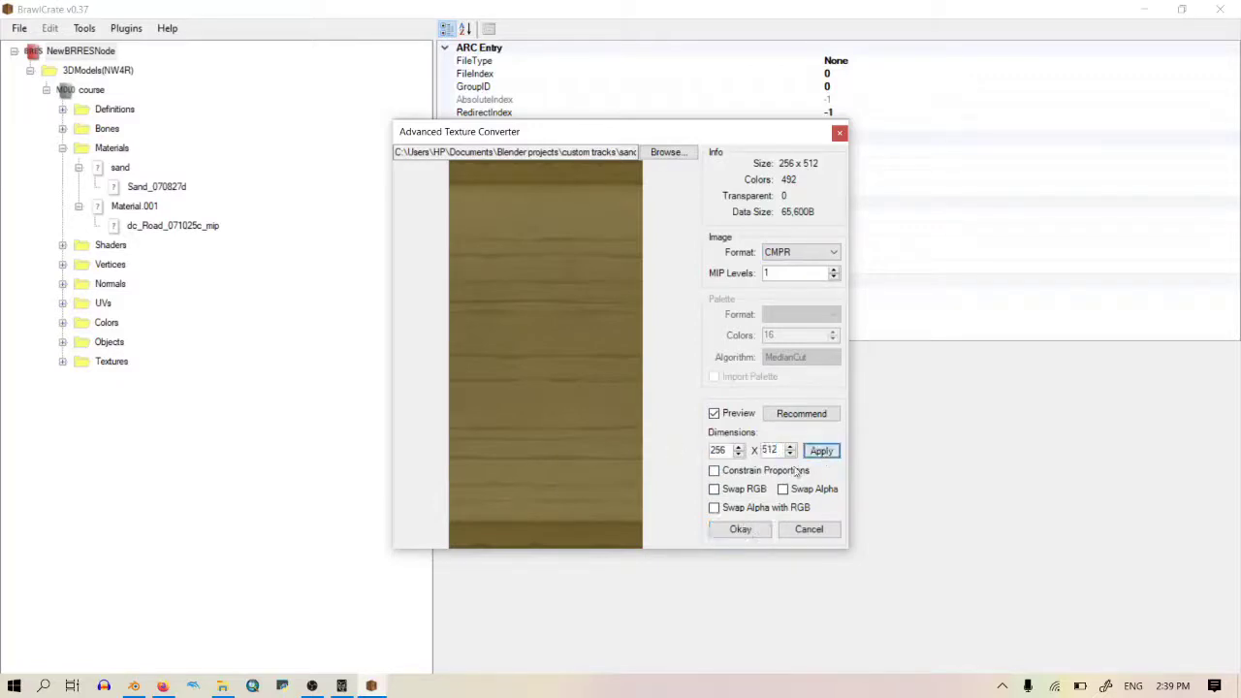
click(740, 529)
Step: Convert the sand texture in CMPR format and accept its import
click(786, 251)
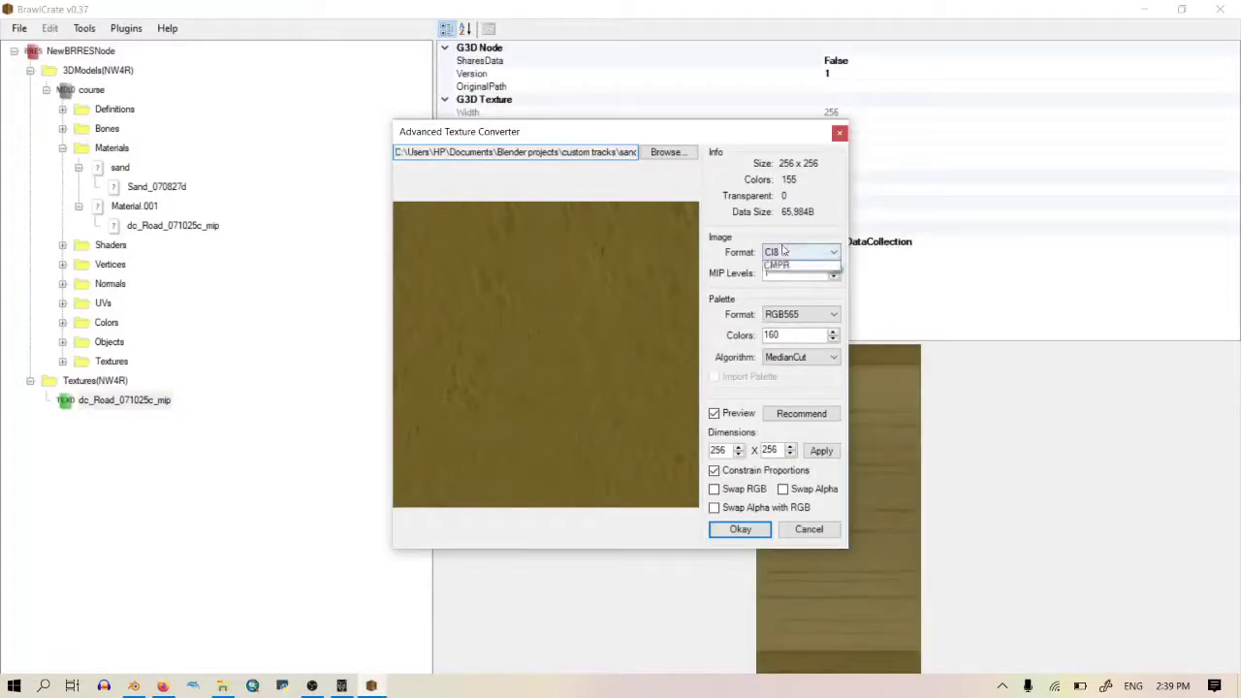
click(801, 367)
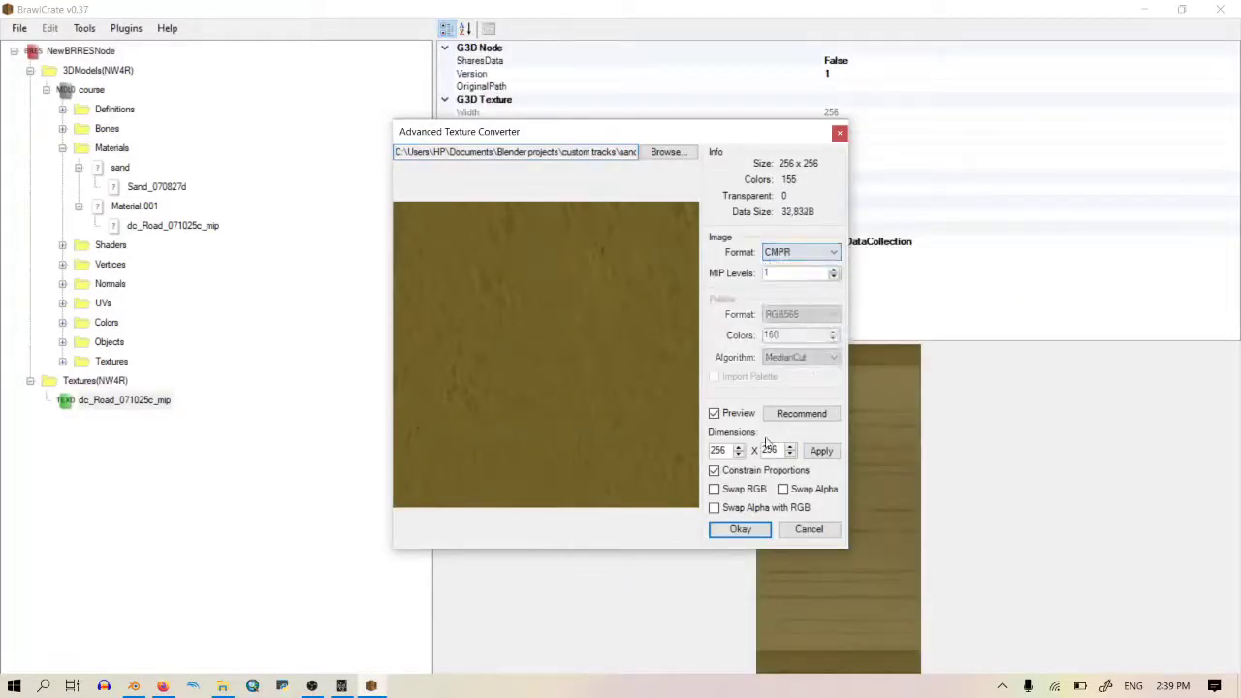
click(751, 531)
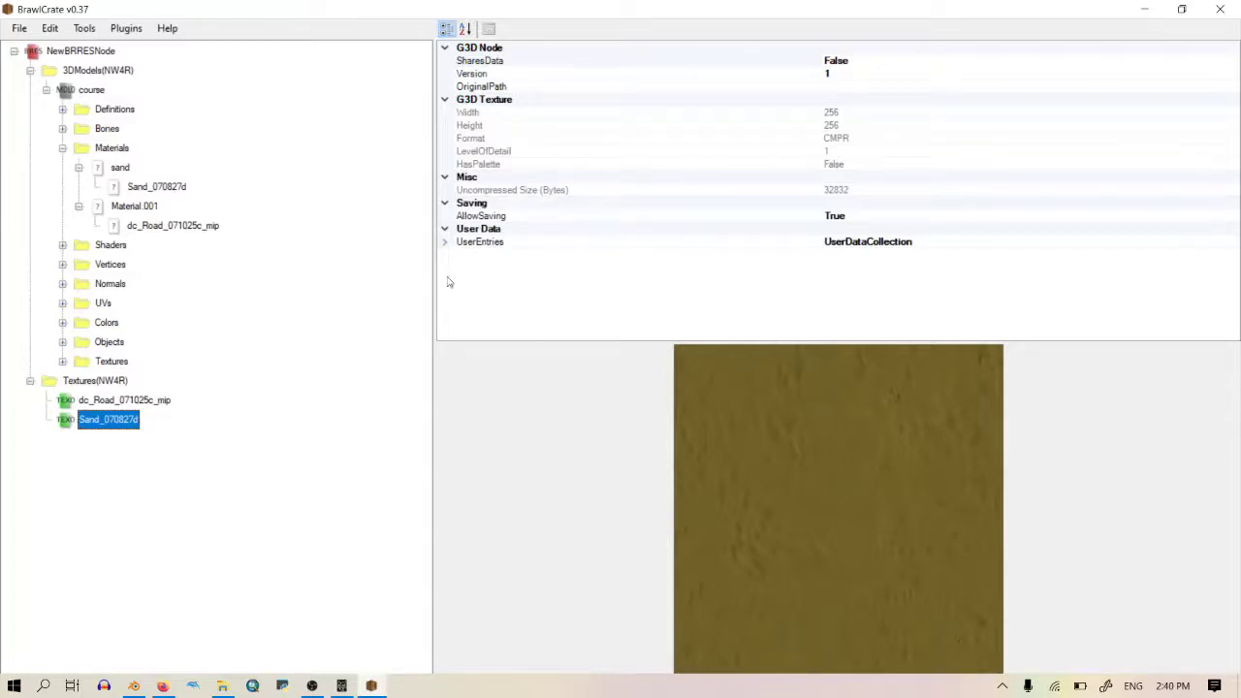
Step: Check how the imported textures display on the sand and Material.001 materials and behind their texture references' UV layouts
click(156, 186)
scroll(902, 538, down, 5)
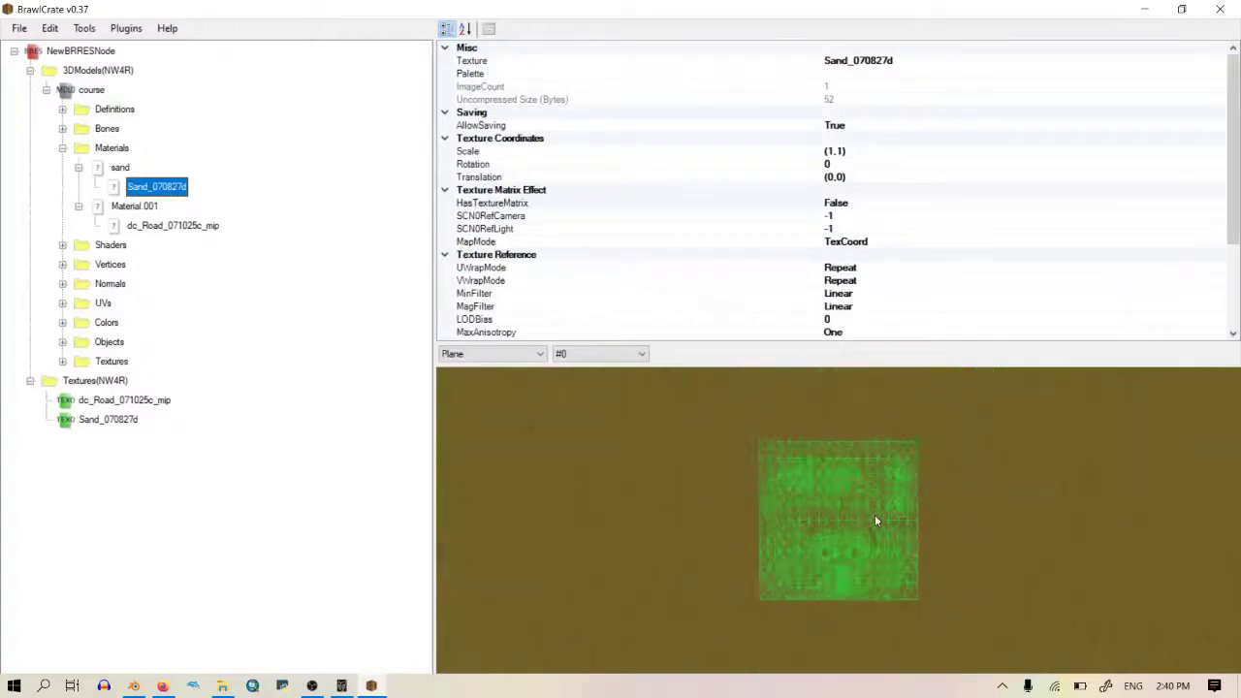
scroll(874, 515, up, 1)
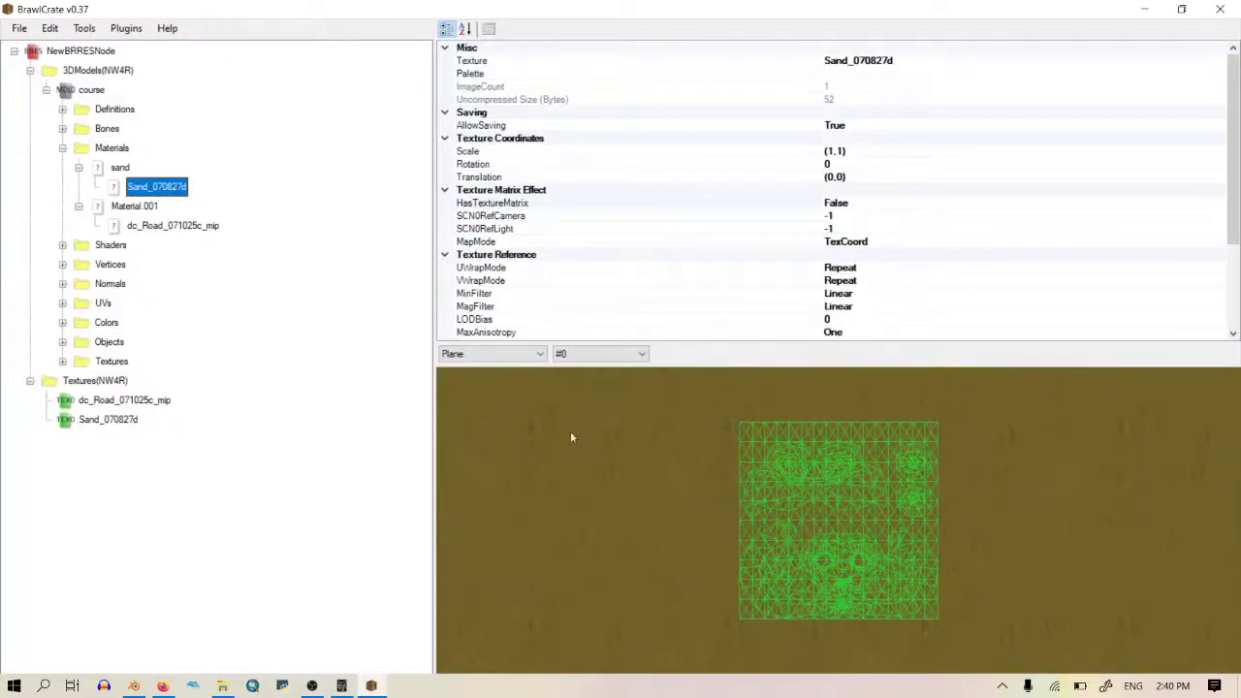
click(199, 225)
scroll(1026, 591, down, 3)
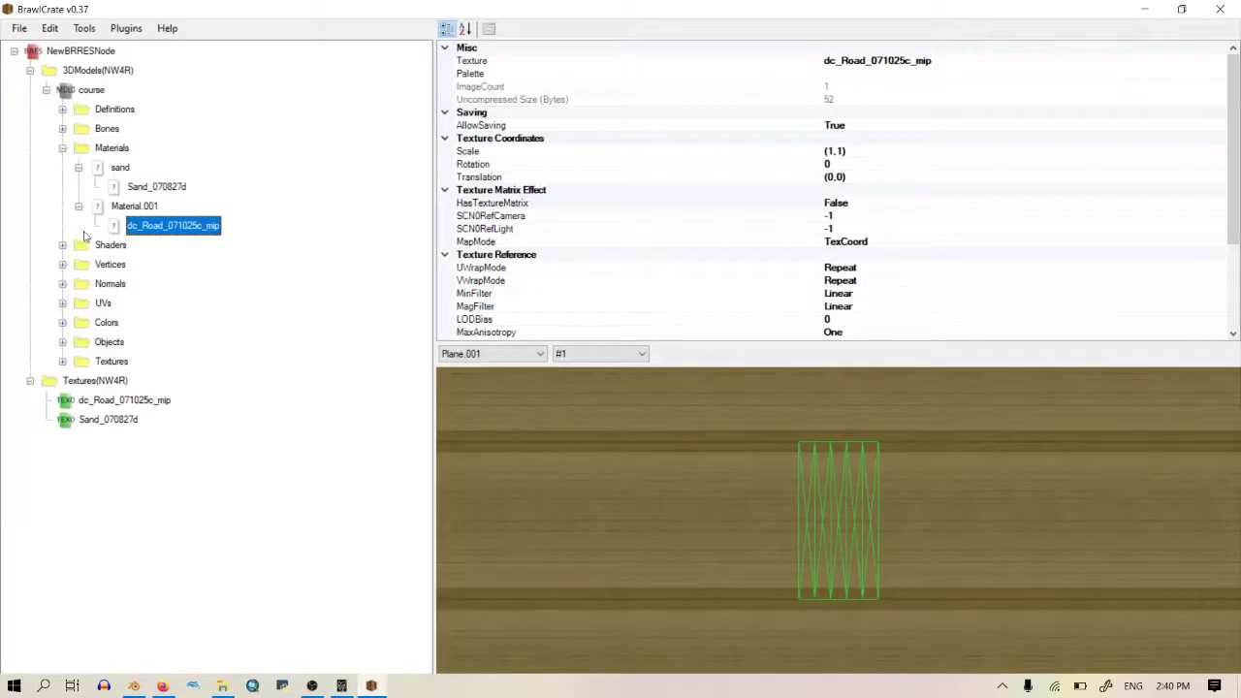
click(121, 168)
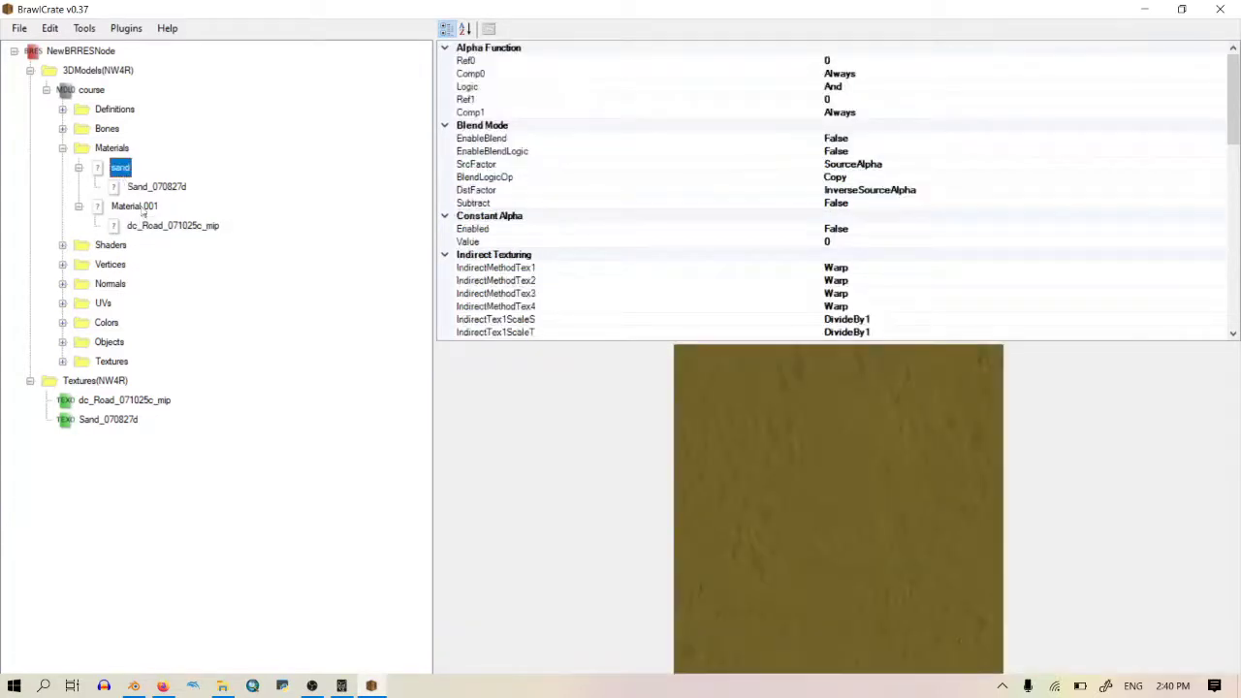
click(145, 207)
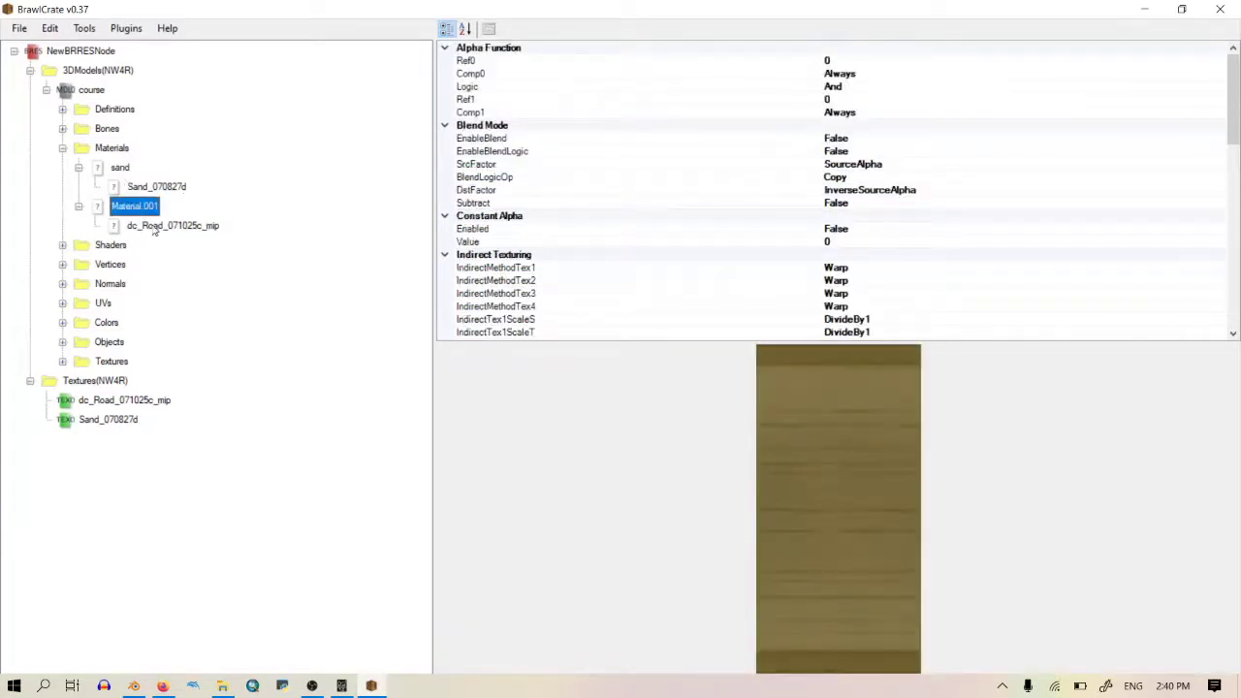
click(148, 188)
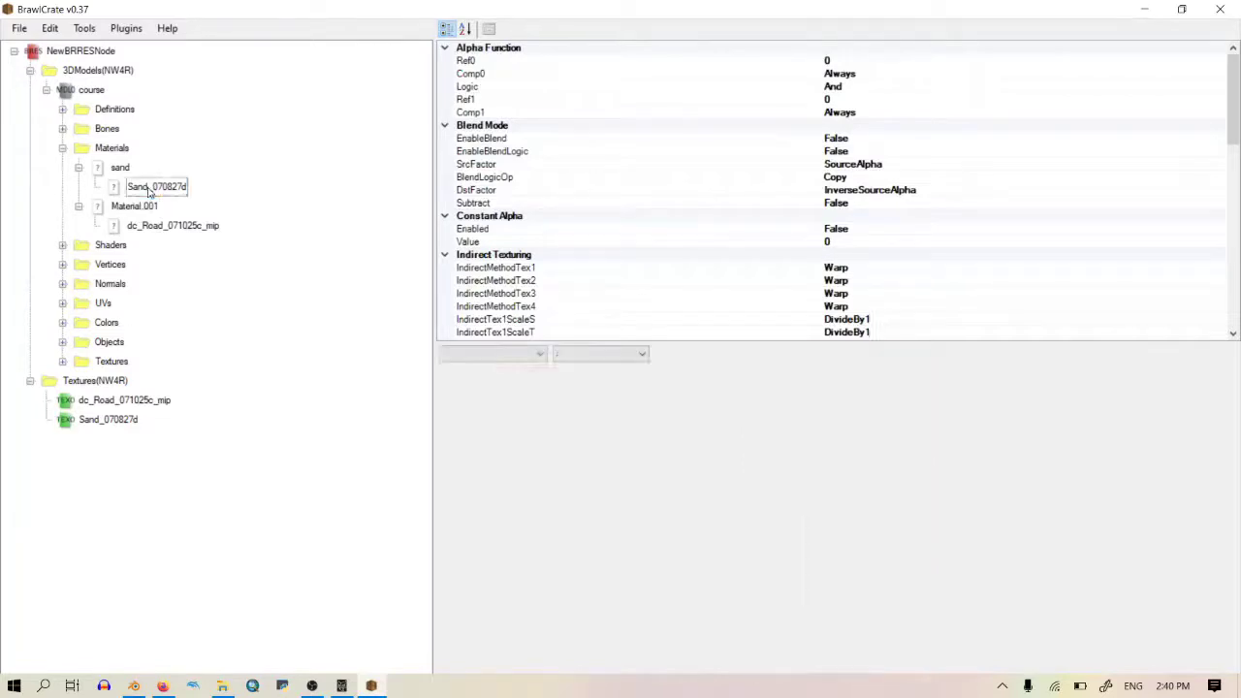
scroll(808, 280, down, 4)
scroll(812, 291, up, 4)
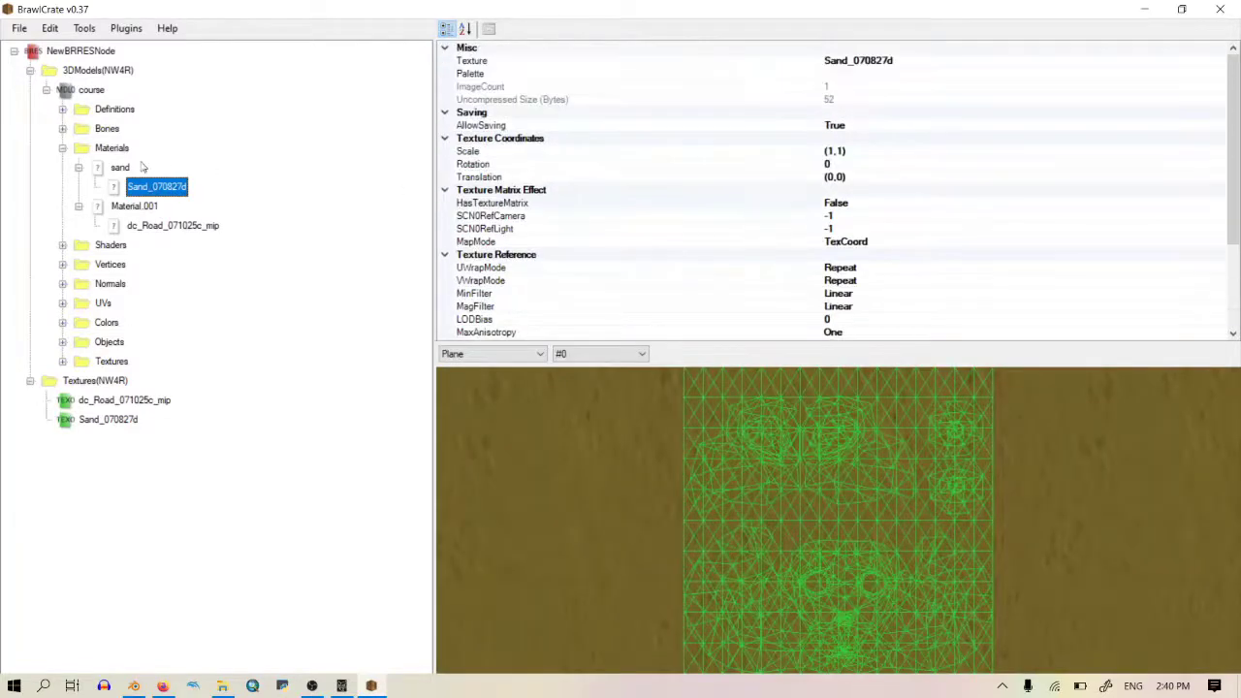
Step: Select the sand material, enlarge its property area and collapse both materials in the node tree
click(119, 167)
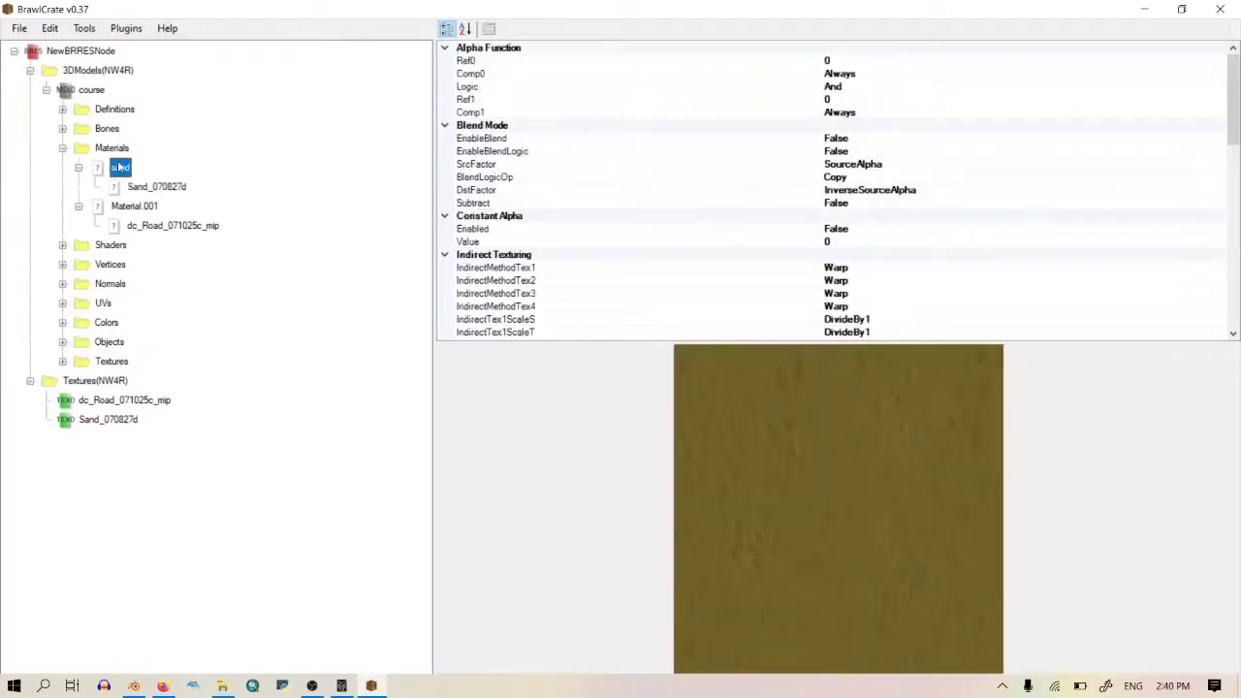
scroll(836, 210, down, 8)
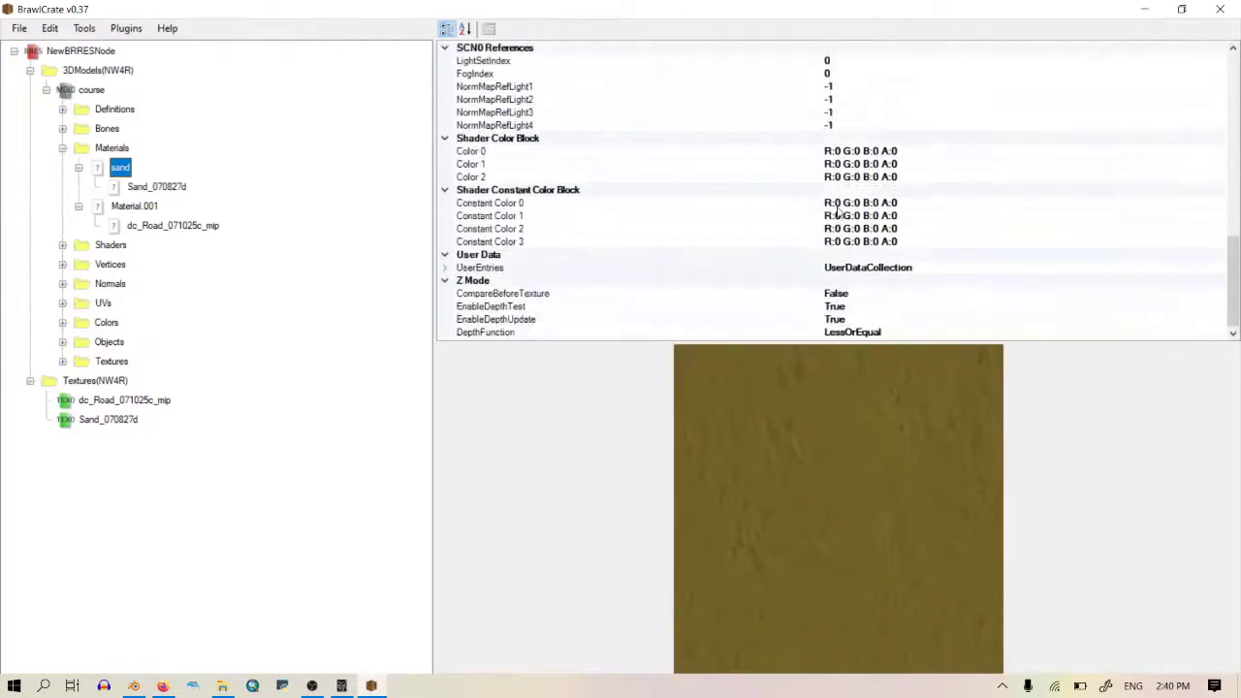
scroll(839, 212, up, 5)
scroll(840, 211, up, 5)
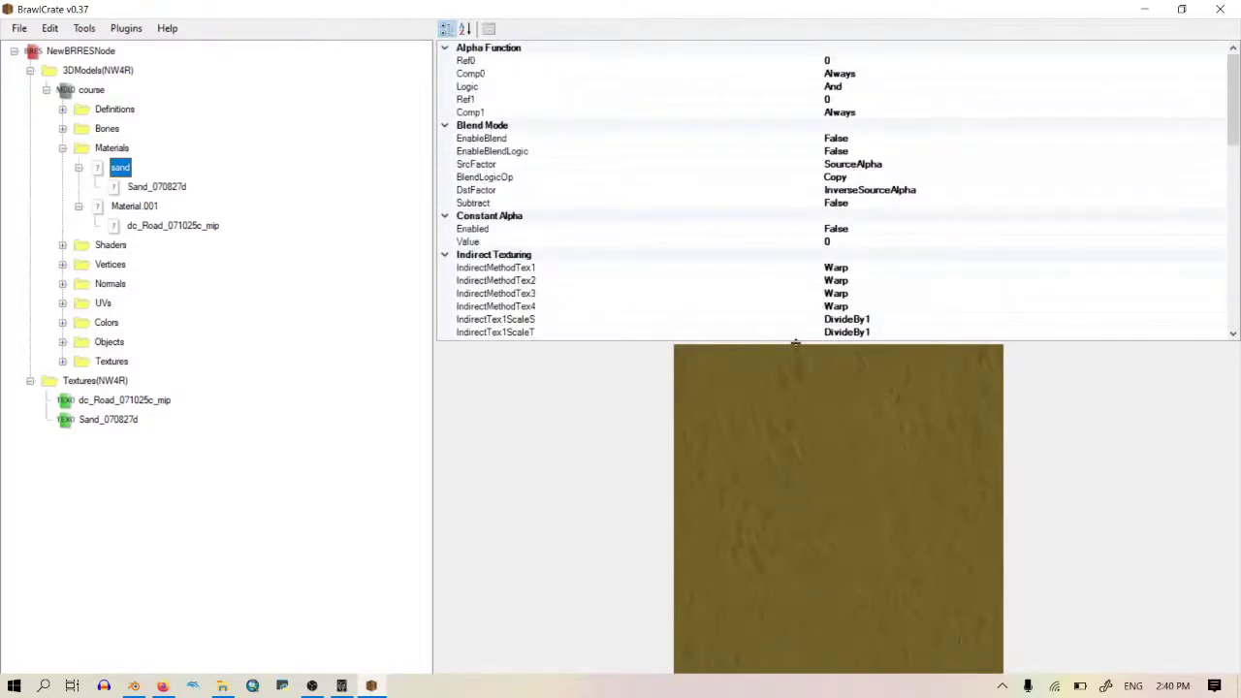
drag(795, 343, 795, 511)
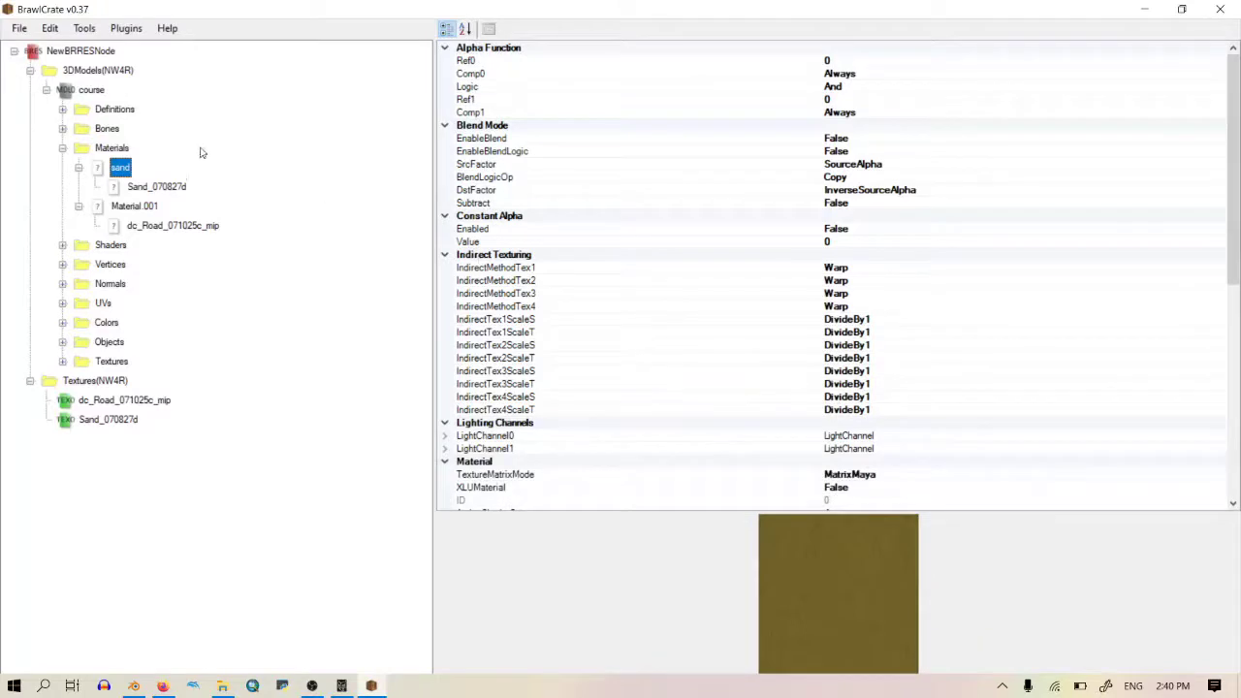
click(78, 168)
click(78, 187)
Step: Set the sand material's LightSetIndex under SCN0 References to -1
scroll(798, 242, down, 5)
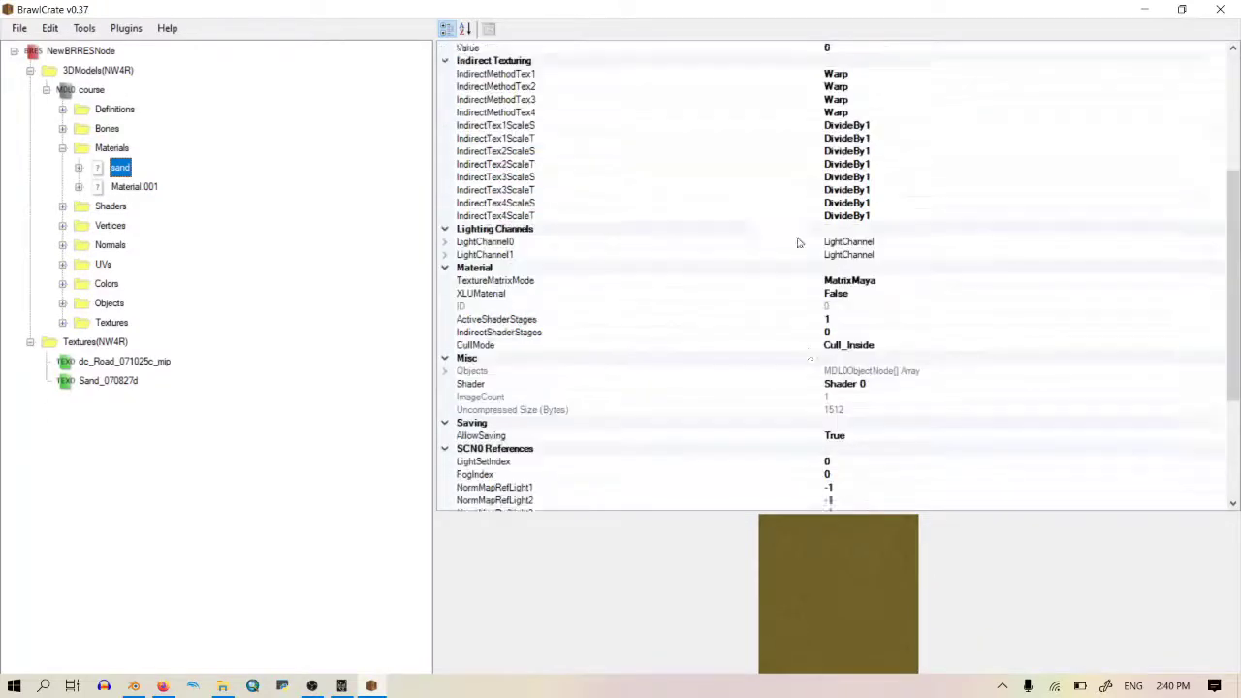
scroll(798, 242, down, 6)
click(840, 230)
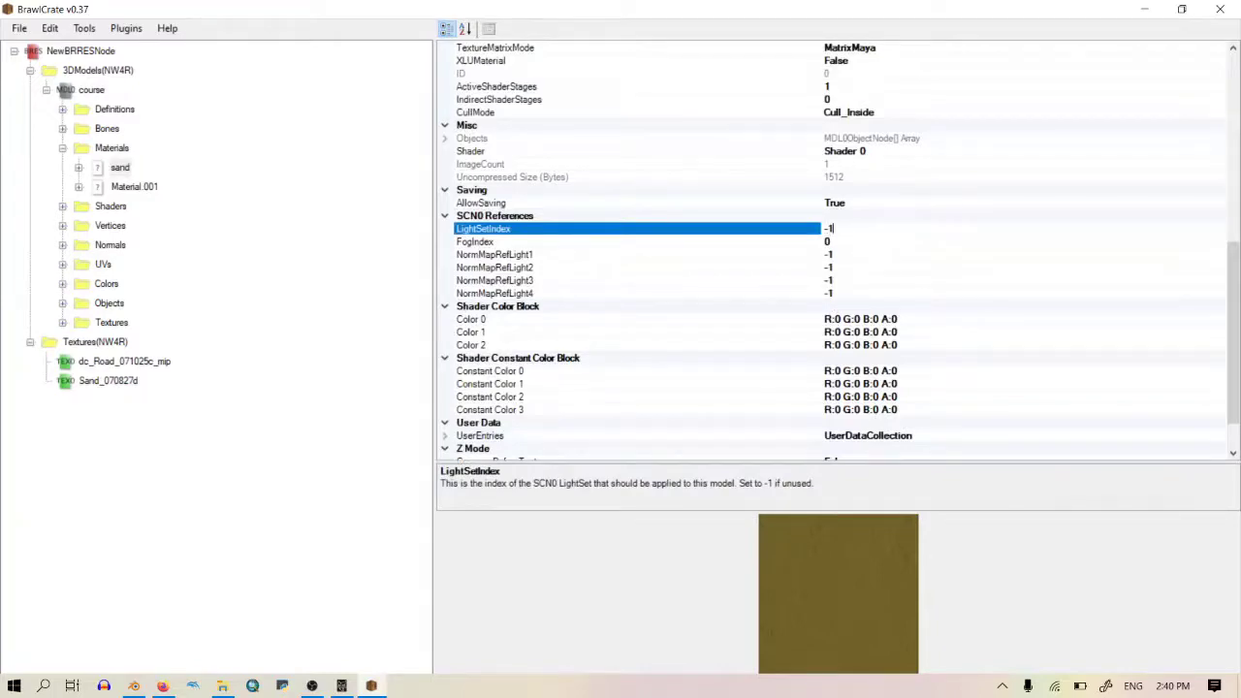
scroll(819, 311, down, 2)
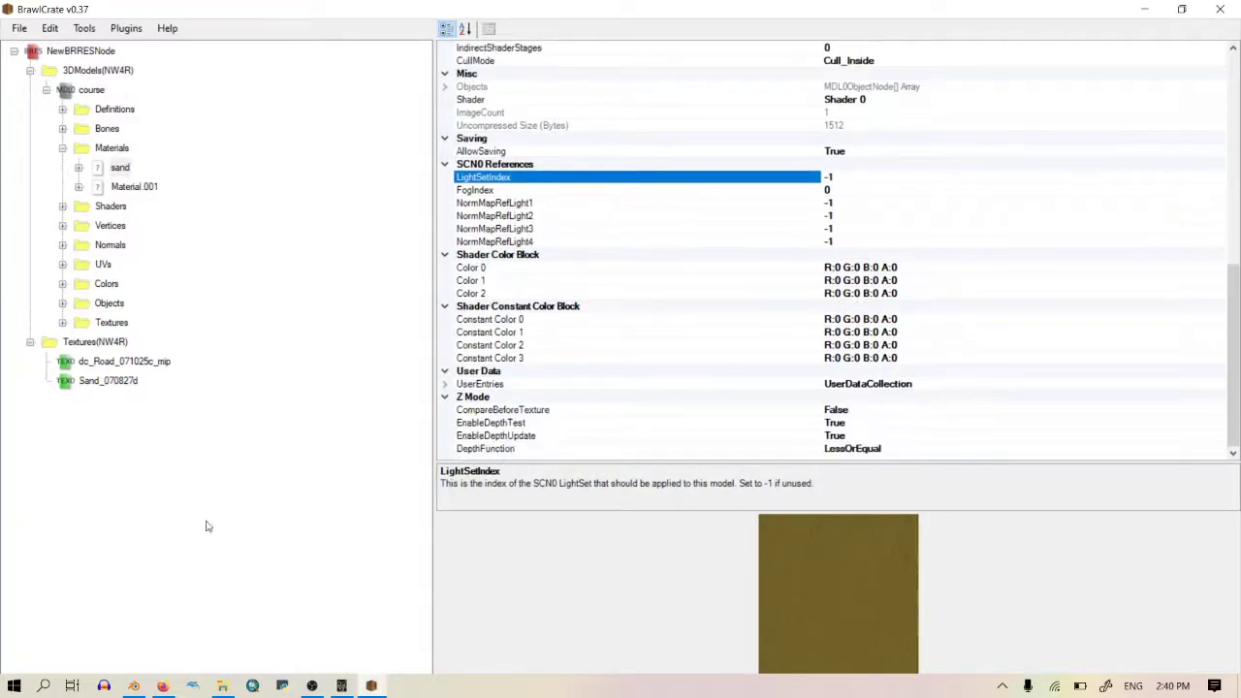
Step: Switch to the BRRES wiki page in Firefox and read the recommended settings under Materials for Normal Textures
click(139, 685)
click(162, 685)
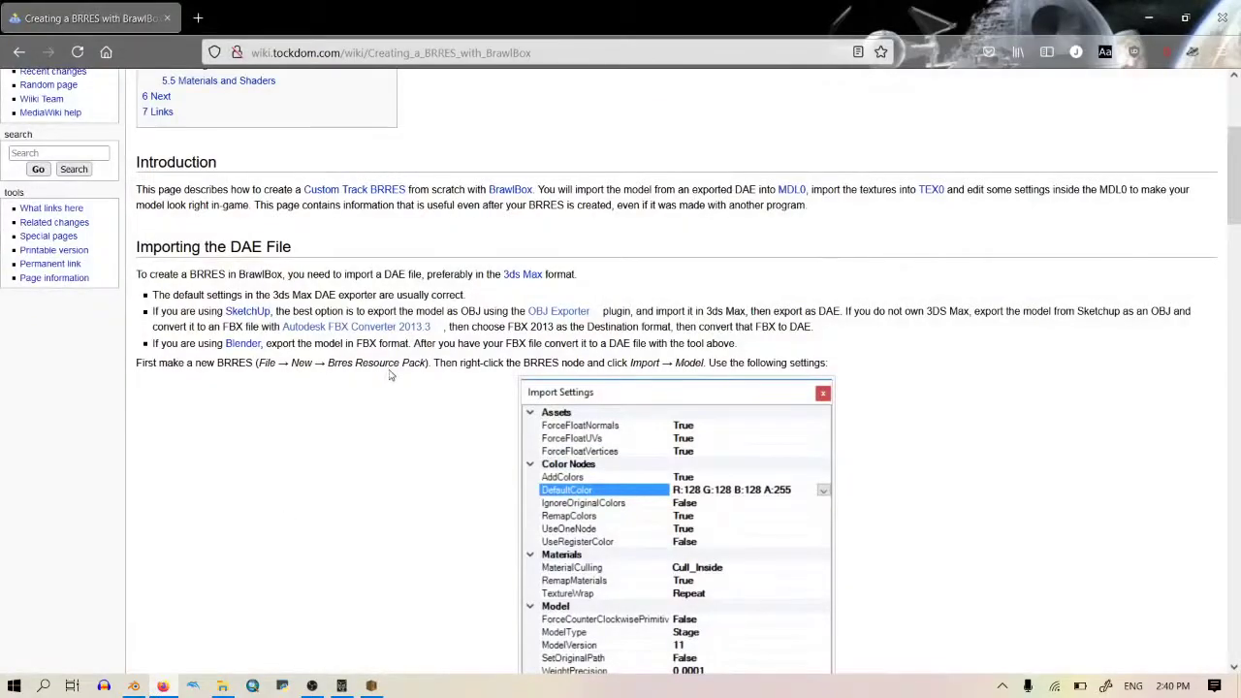
scroll(405, 371, down, 5)
scroll(405, 370, down, 13)
scroll(458, 322, up, 3)
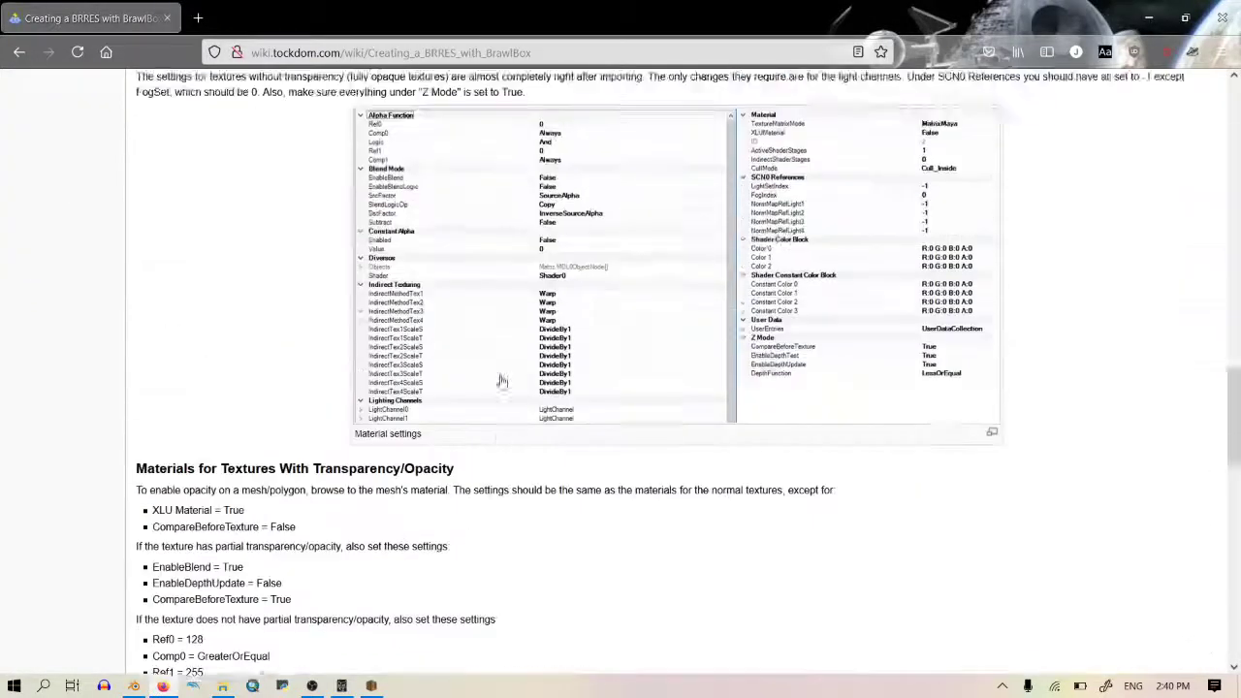
drag(210, 139, 525, 207)
click(524, 206)
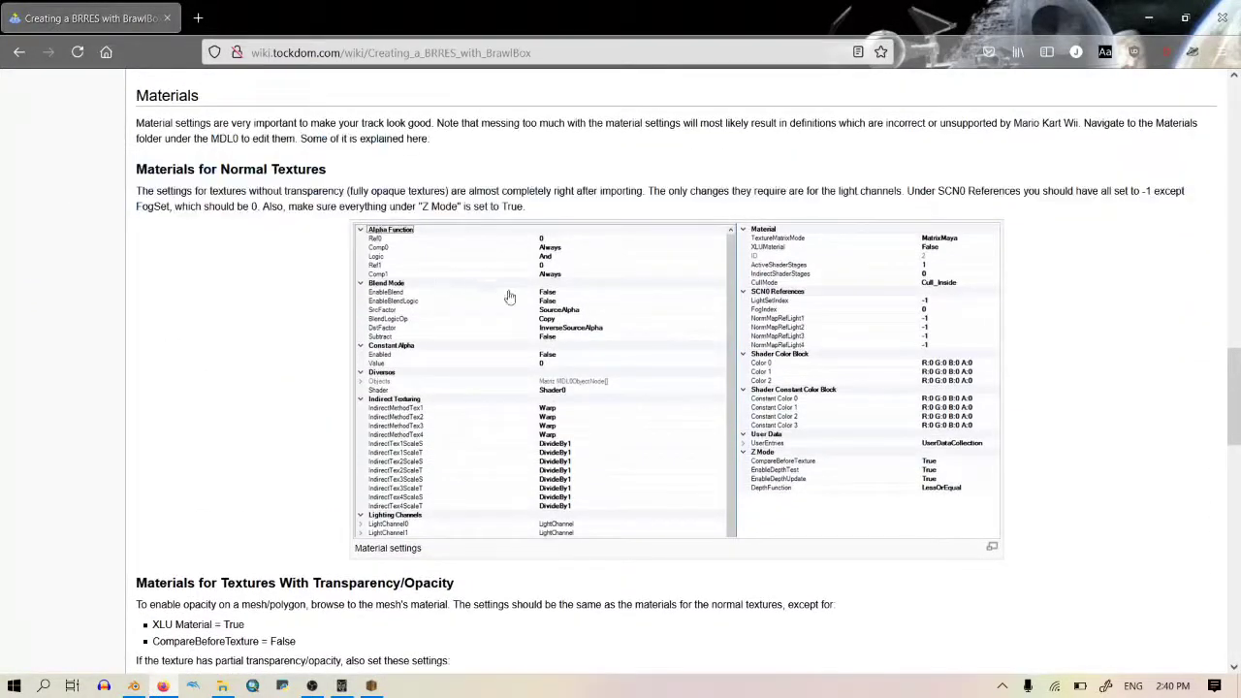
scroll(681, 213, down, 2)
scroll(681, 213, up, 3)
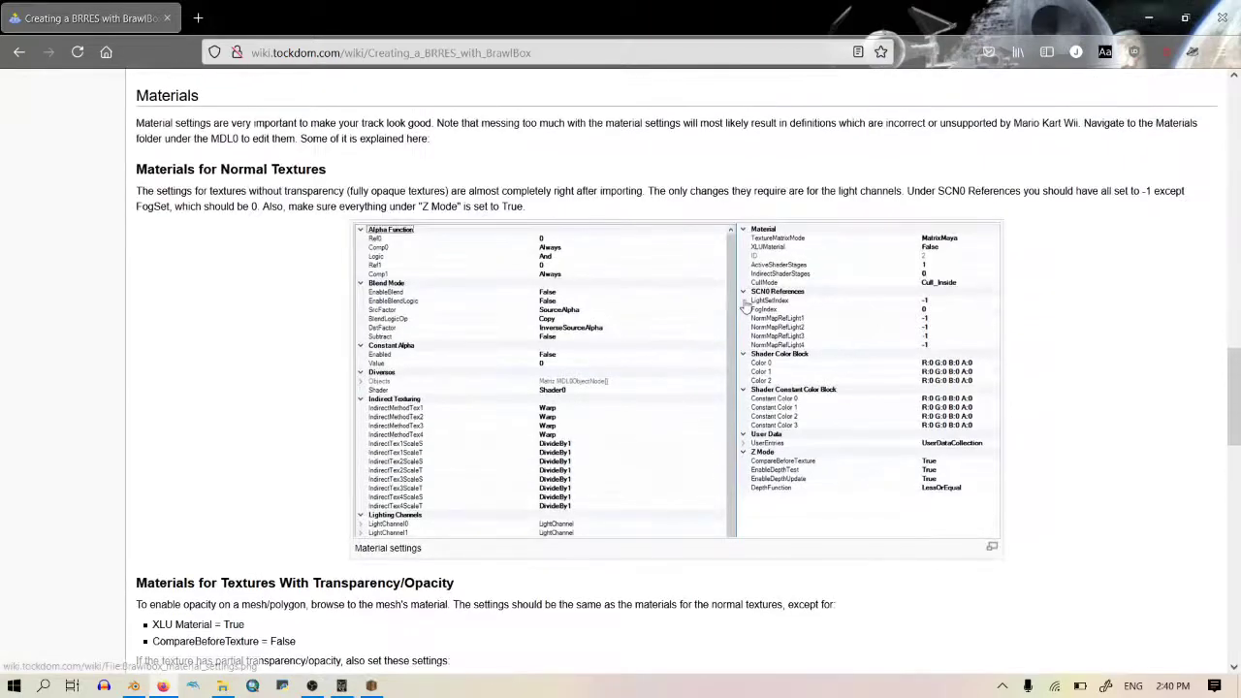
Step: Check the wiki's transparency material settings, switch back to BrawlCrate and set the sand material's CompareBeforeTexture under Z Mode to True
scroll(551, 378, down, 3)
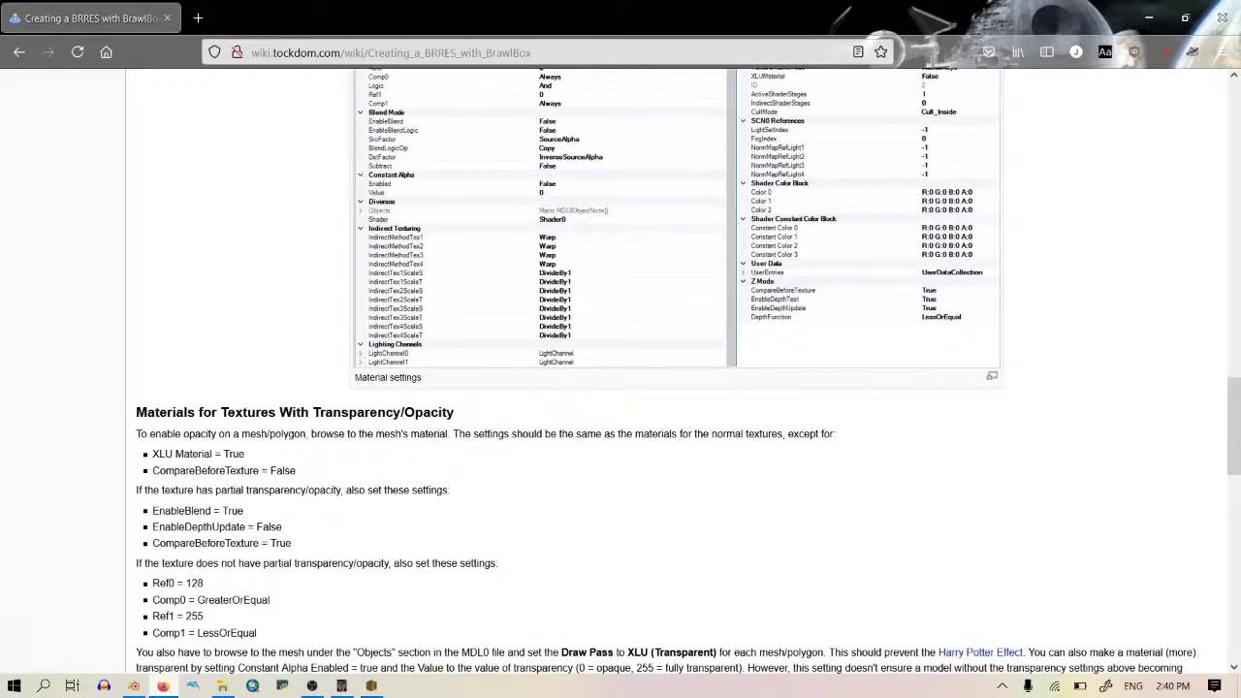
click(135, 686)
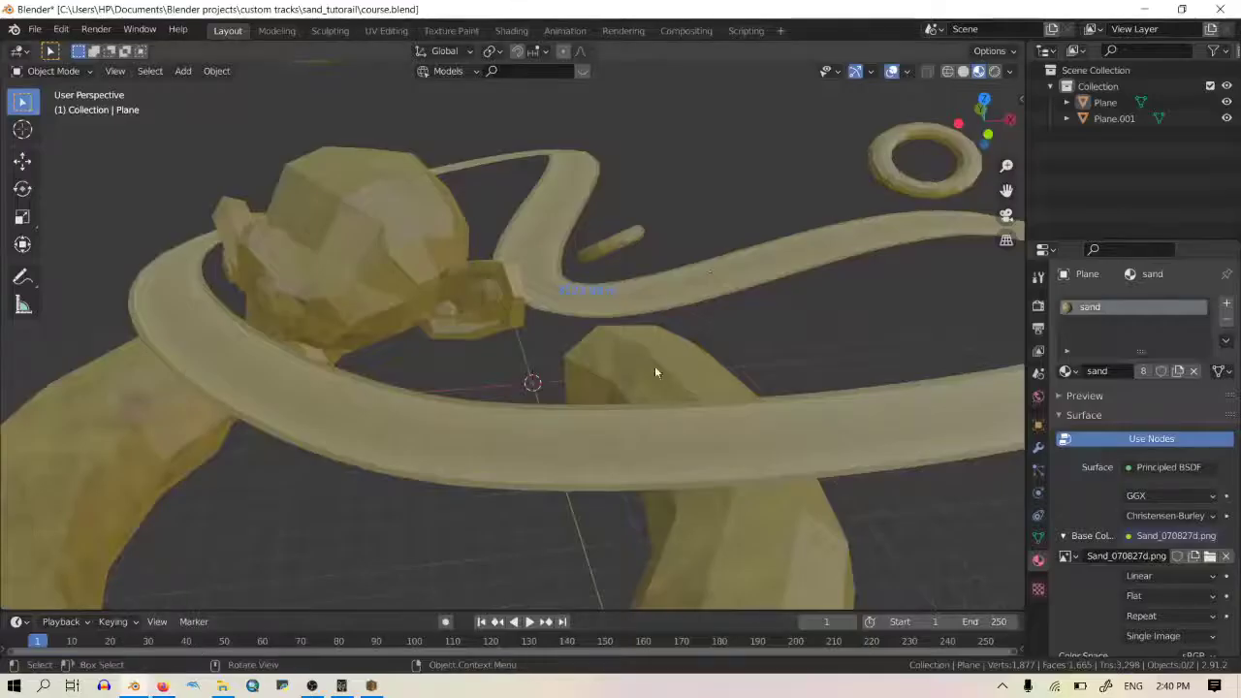
click(371, 685)
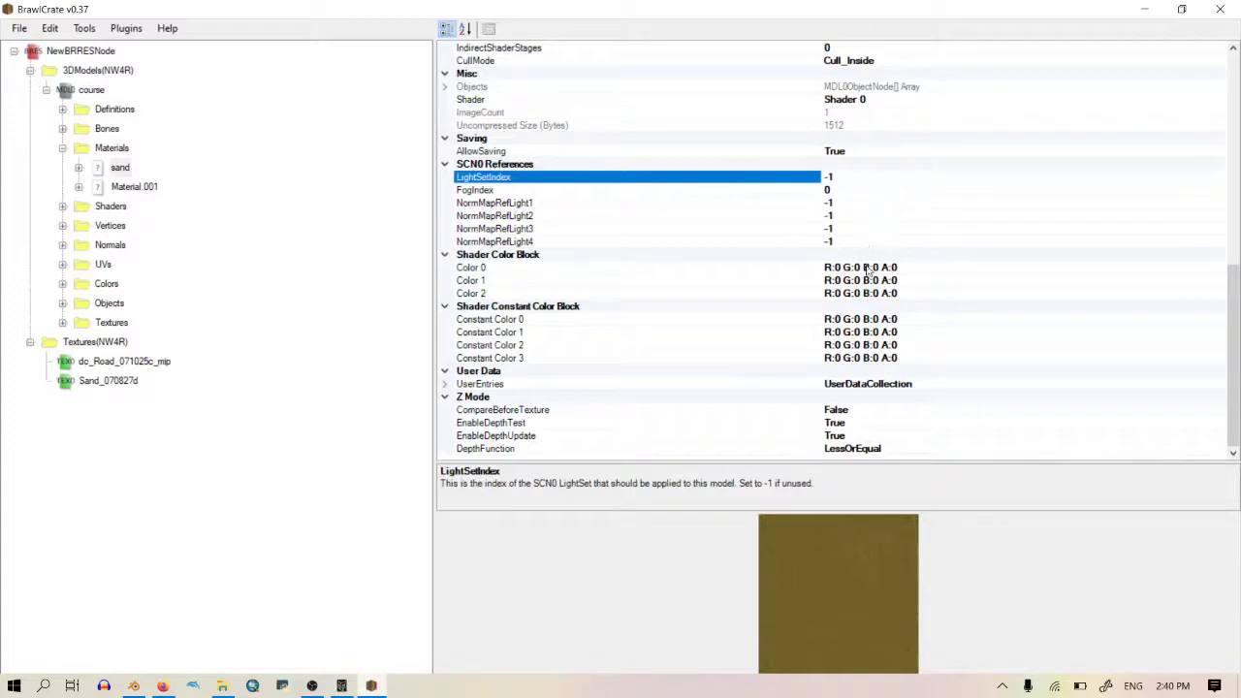
double_click(832, 411)
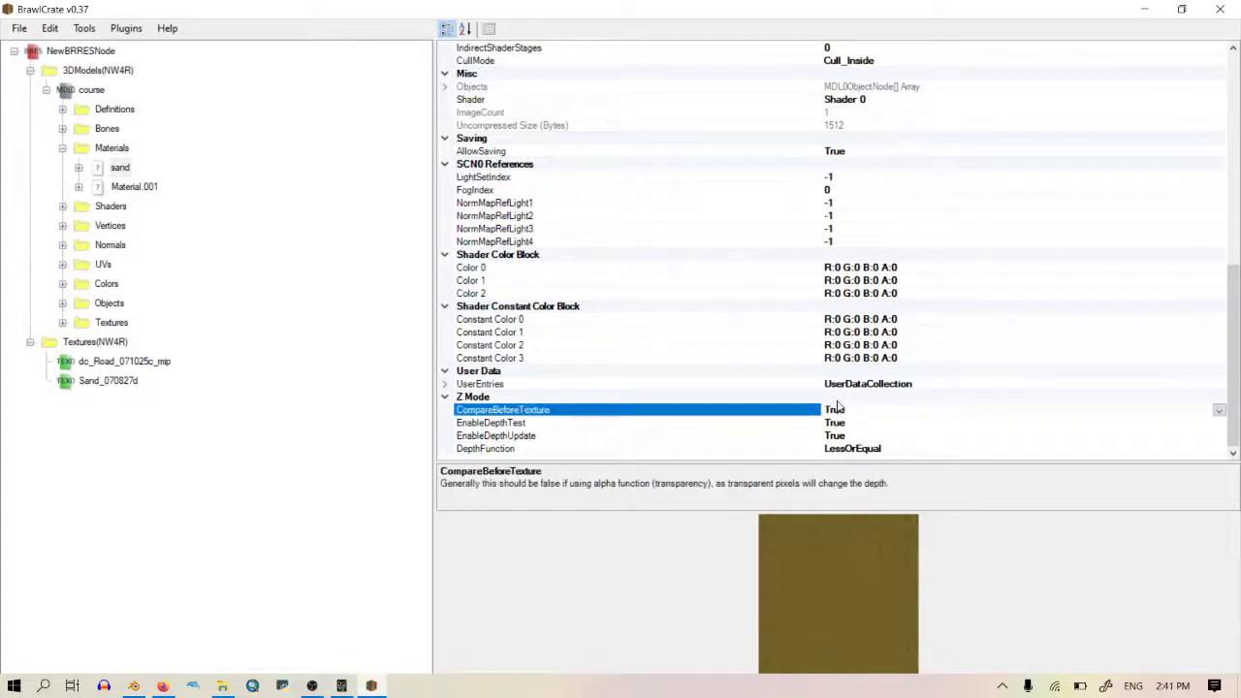
Step: Set Material.001's CompareBeforeTexture under Z Mode to True and its LightSetIndex under SCN0 References to -1
click(115, 194)
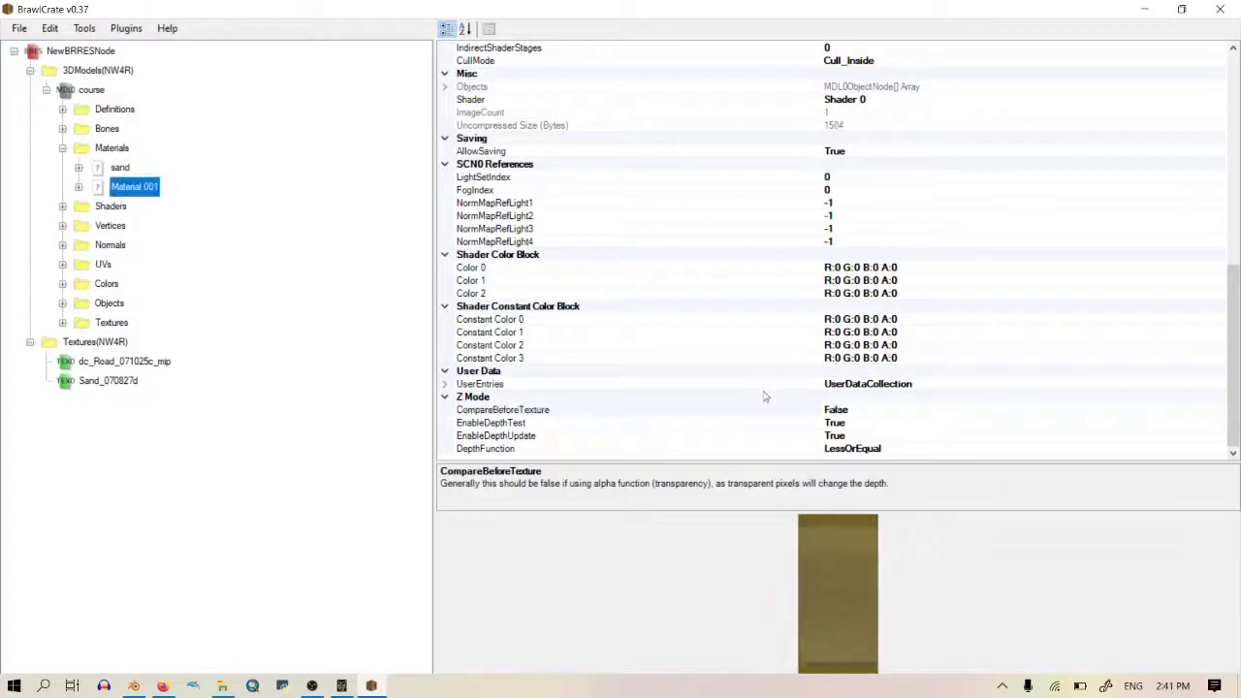
click(840, 410)
double_click(839, 411)
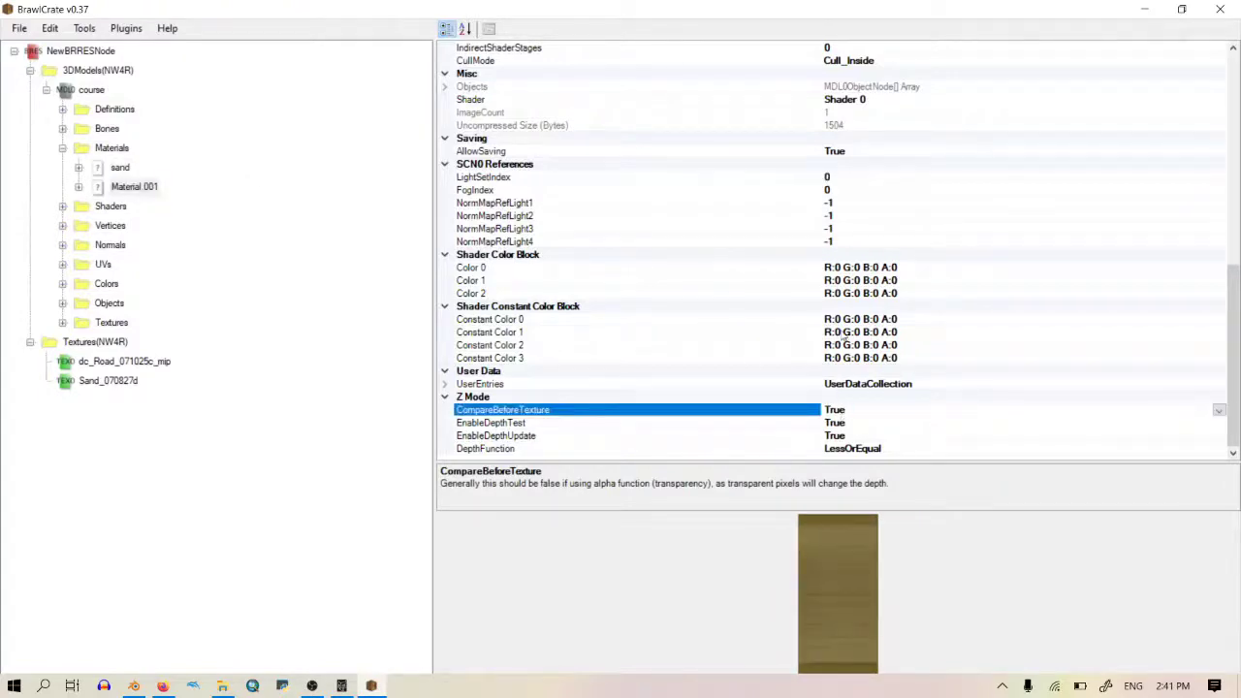
scroll(853, 178, up, 1)
click(842, 216)
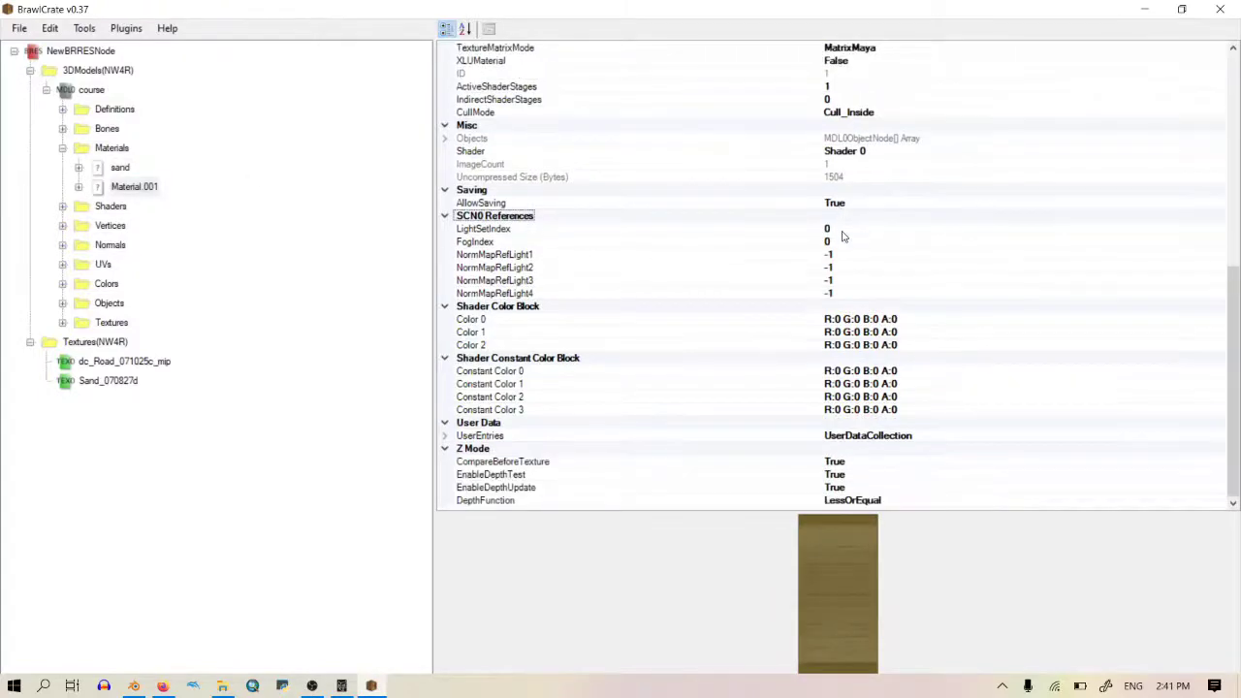
click(843, 228)
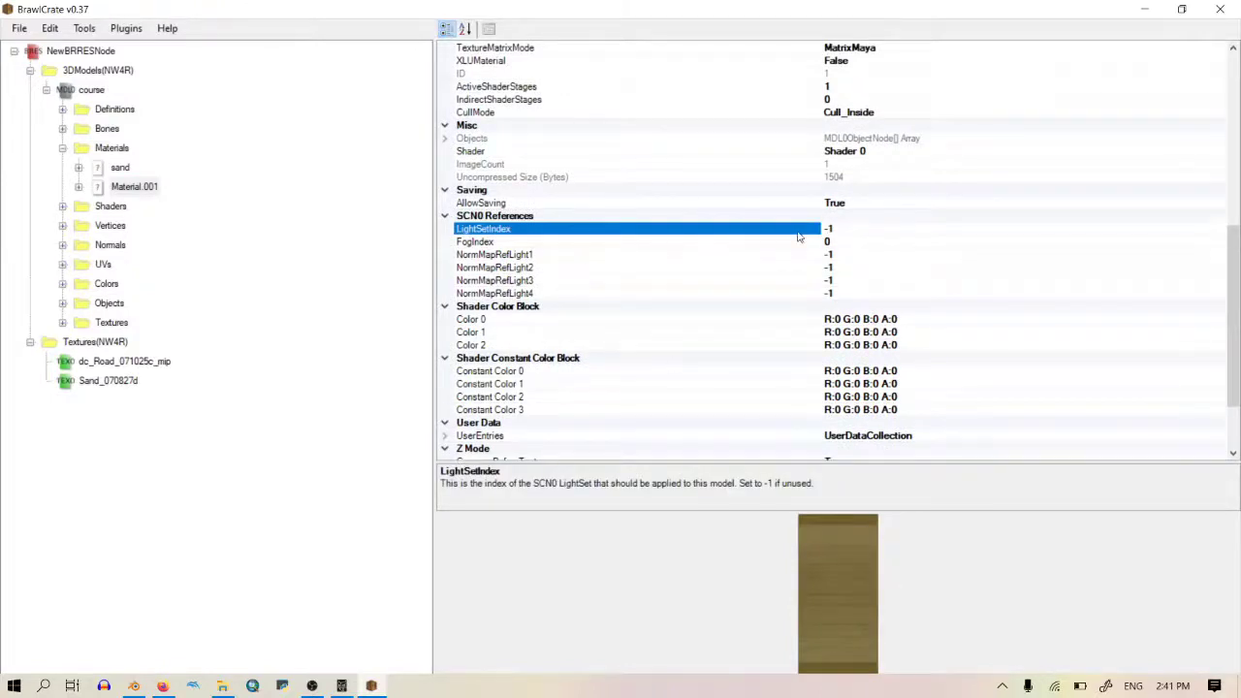
scroll(798, 237, up, 10)
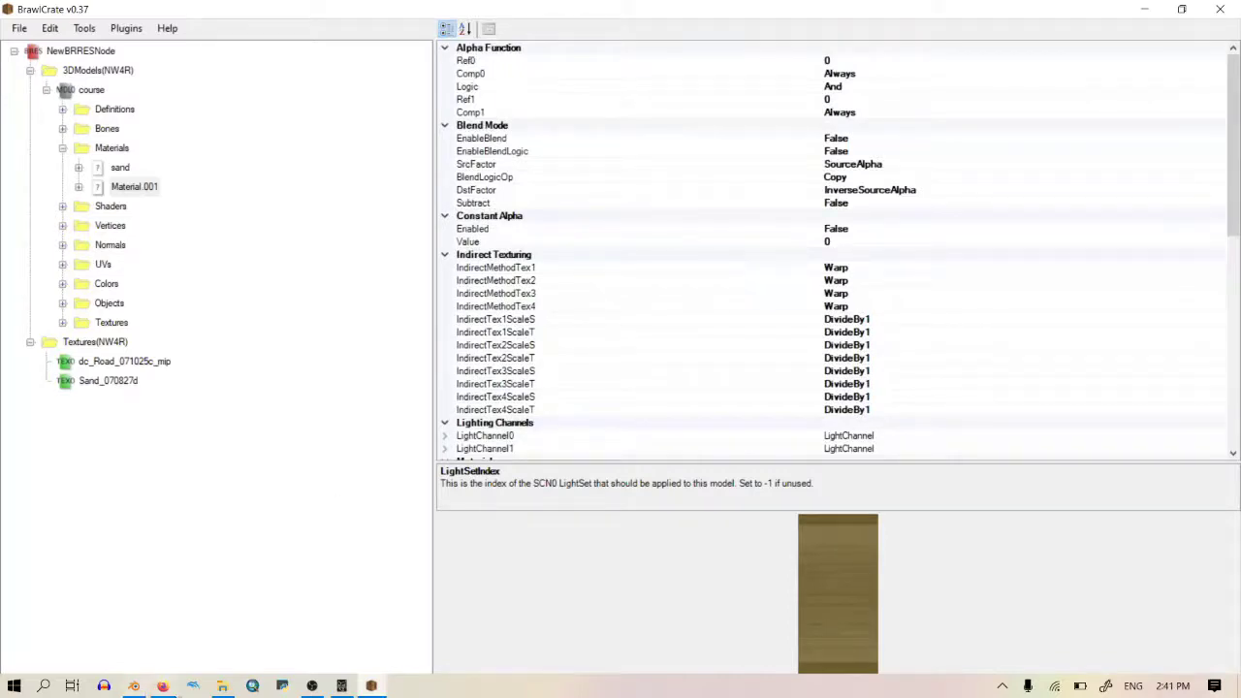
Step: Switch to Firefox, load the Custom Mario Kart wiki in a new tab and look up the material tool author's user page
click(167, 687)
click(197, 18)
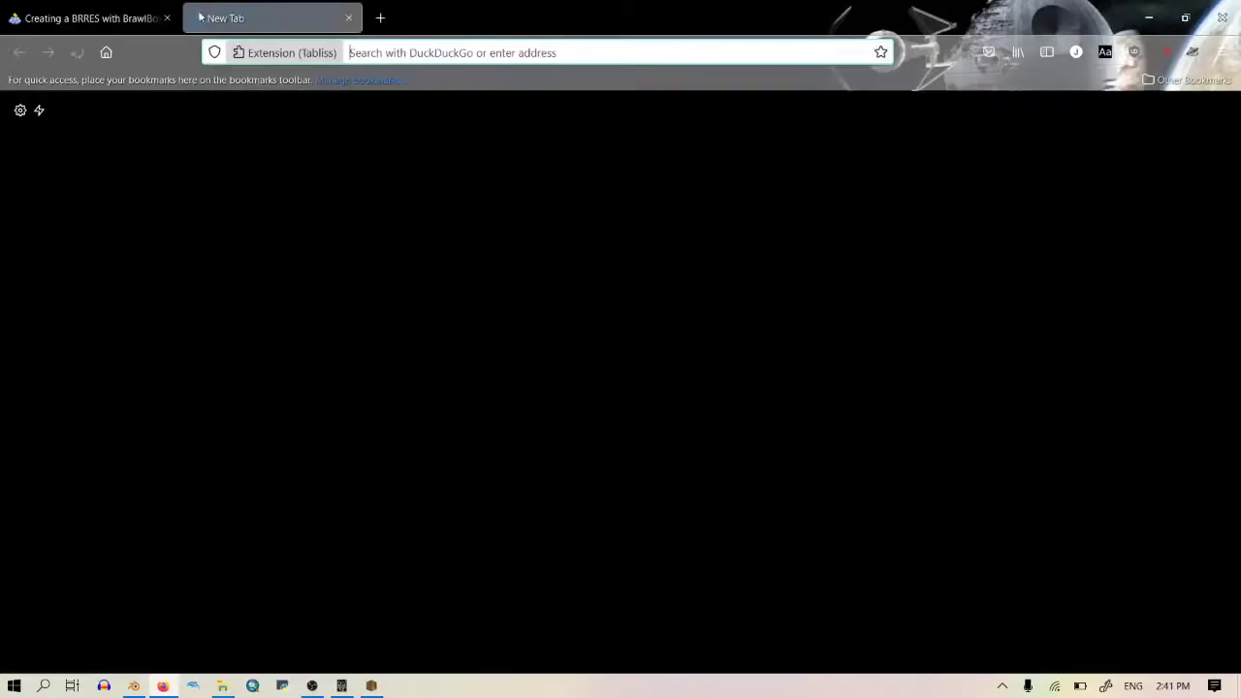
text(wiki.tockdom.com/)
key(Return)
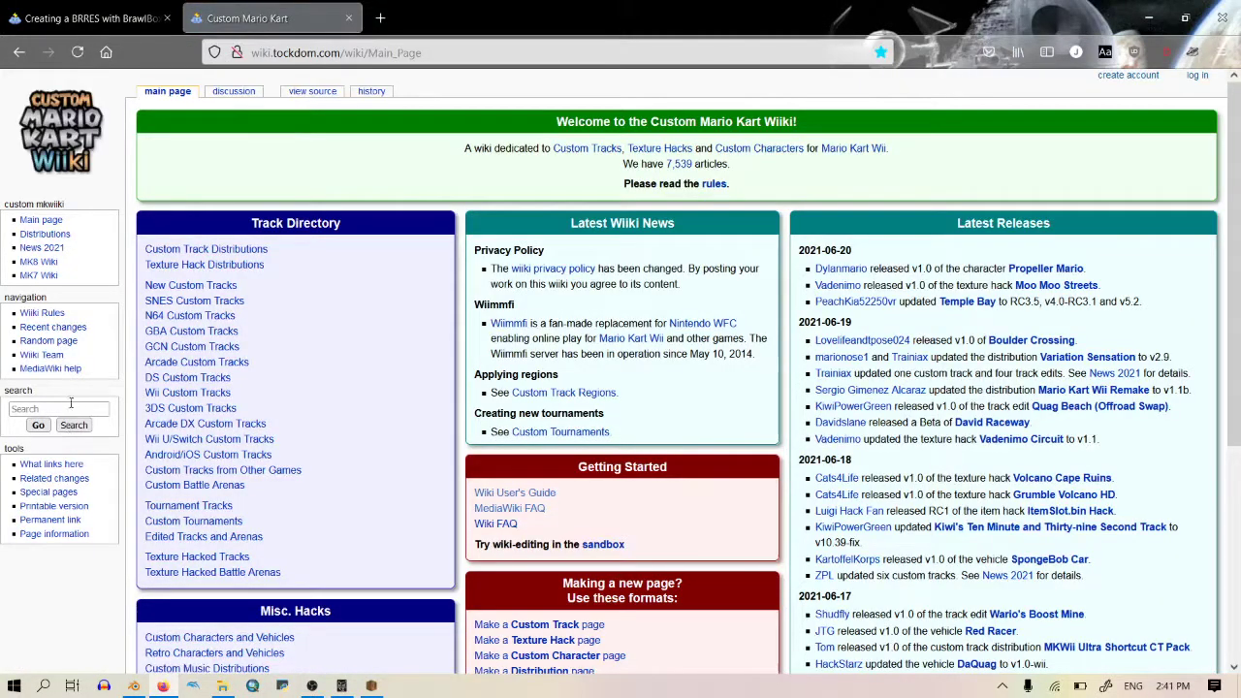
click(69, 409)
text(coffe)
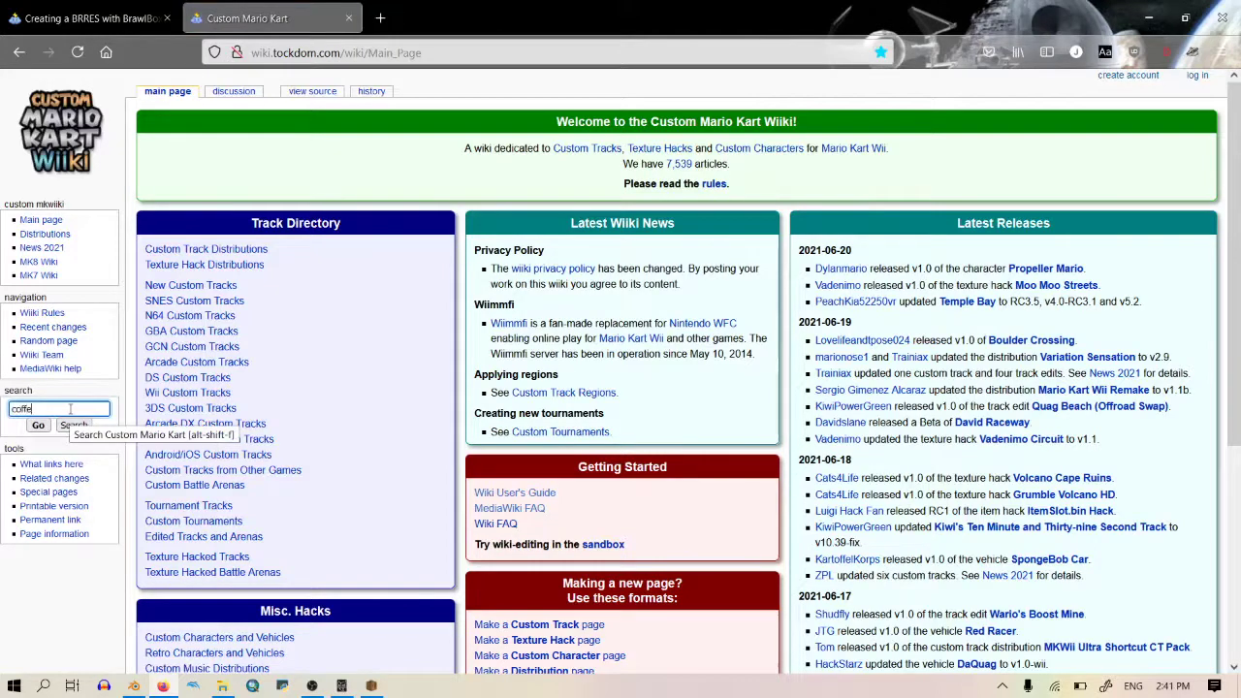
text(e)
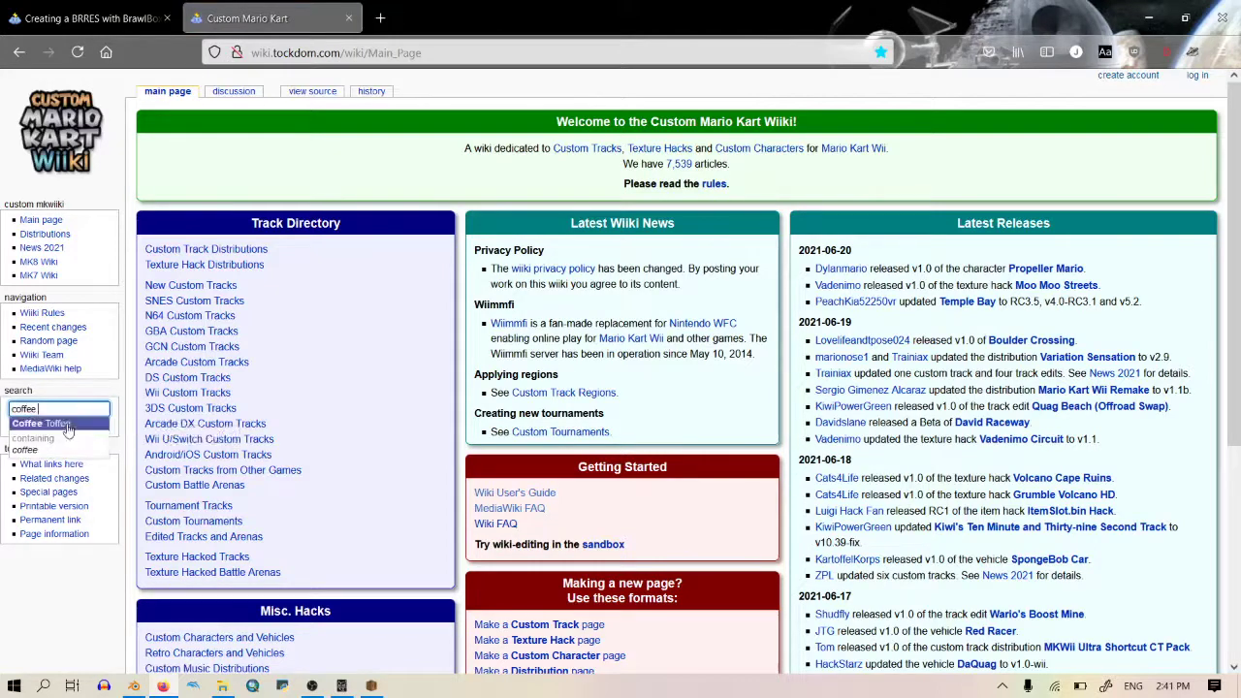
click(68, 427)
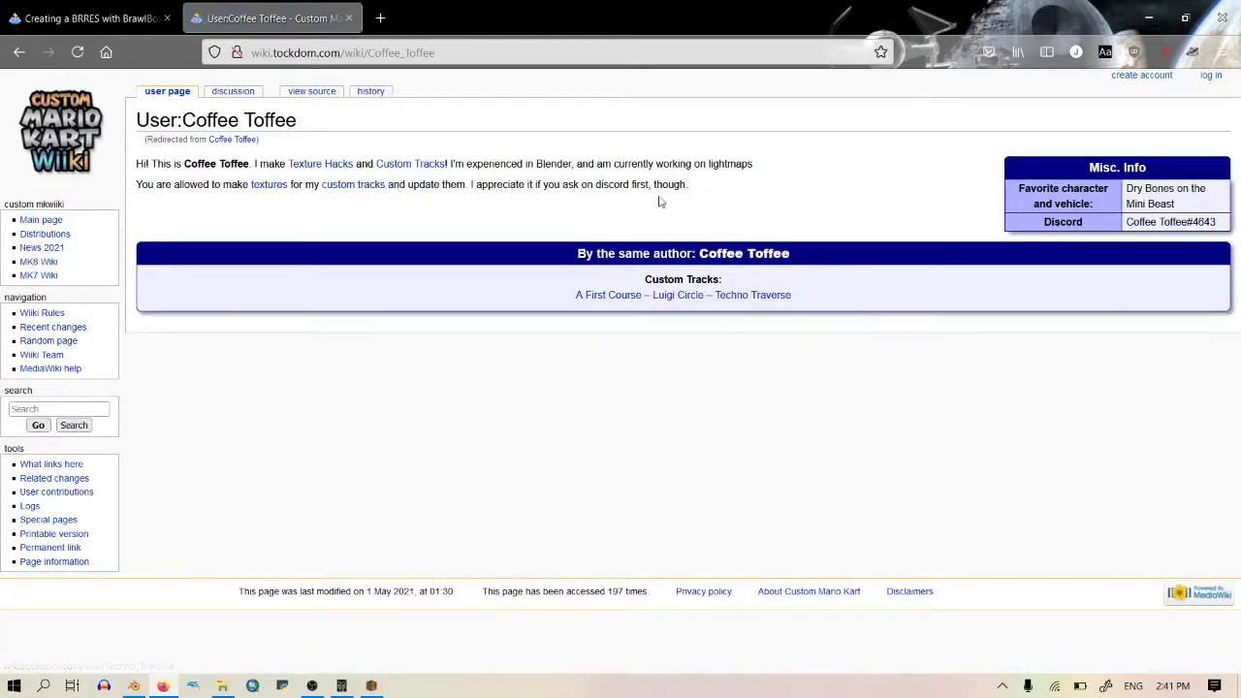
Step: Search the wiki for "brawlcrate material", open the BrawlCrate Material Fixer page and read through its usage and notes
click(45, 410)
text(B)
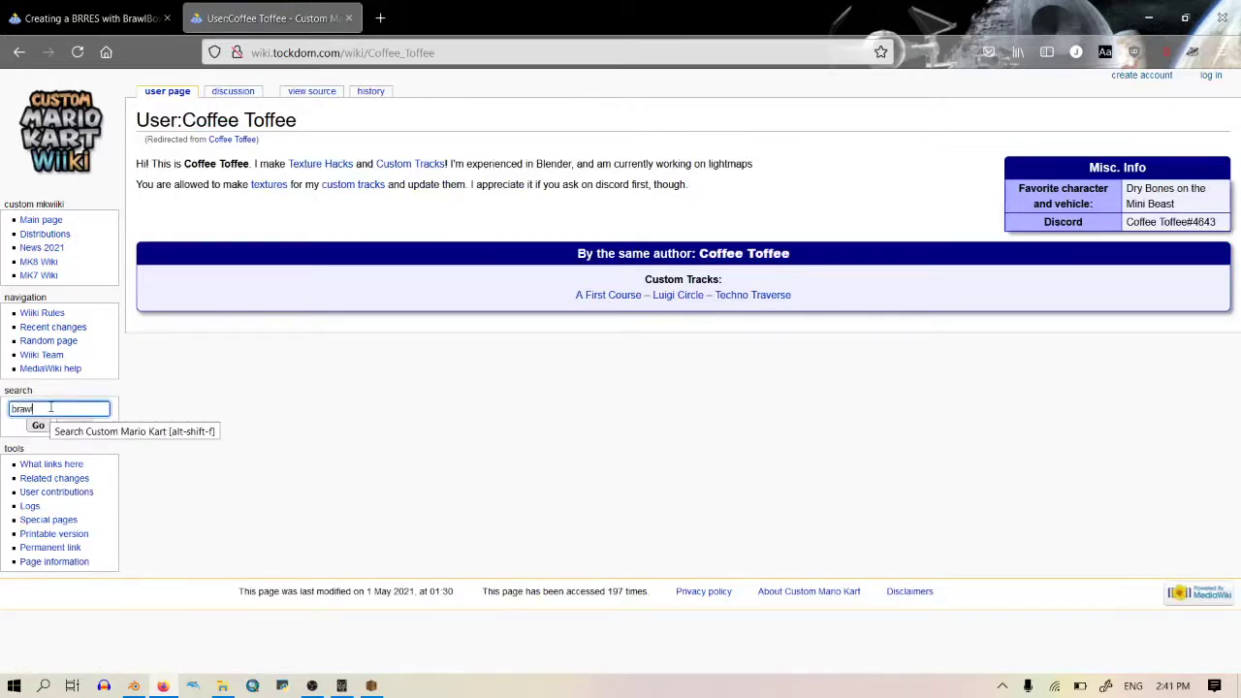
text(rawlcrate)
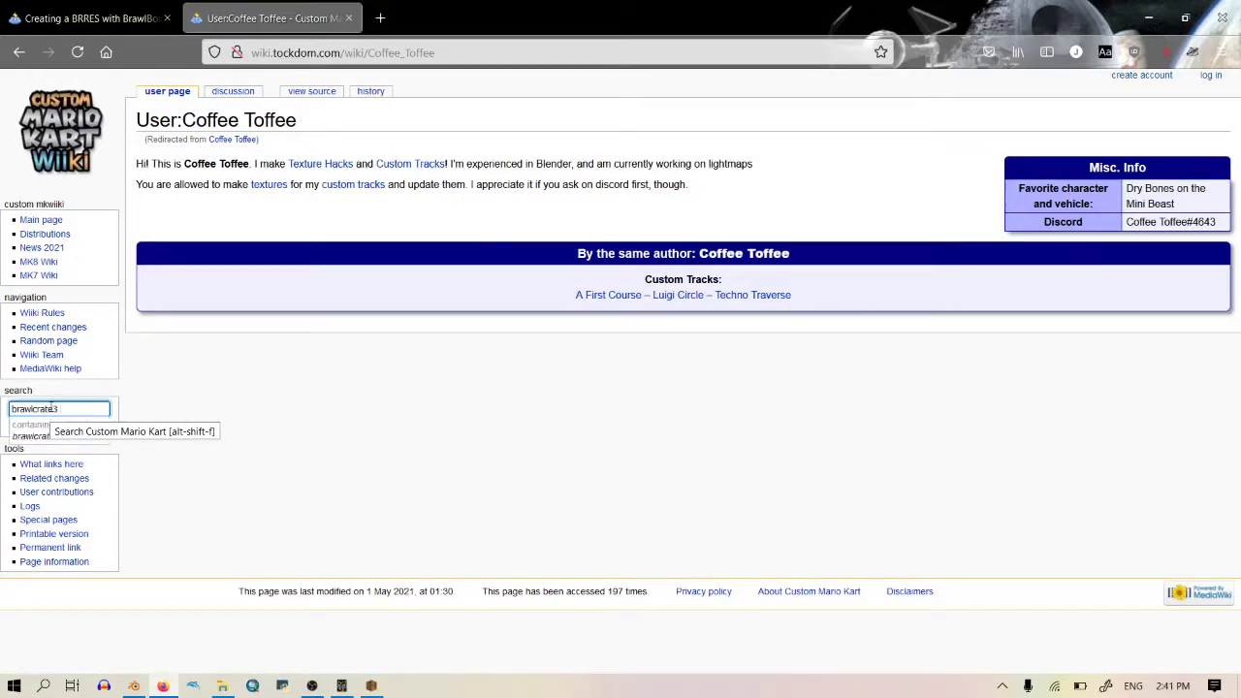
text( material)
key(Return)
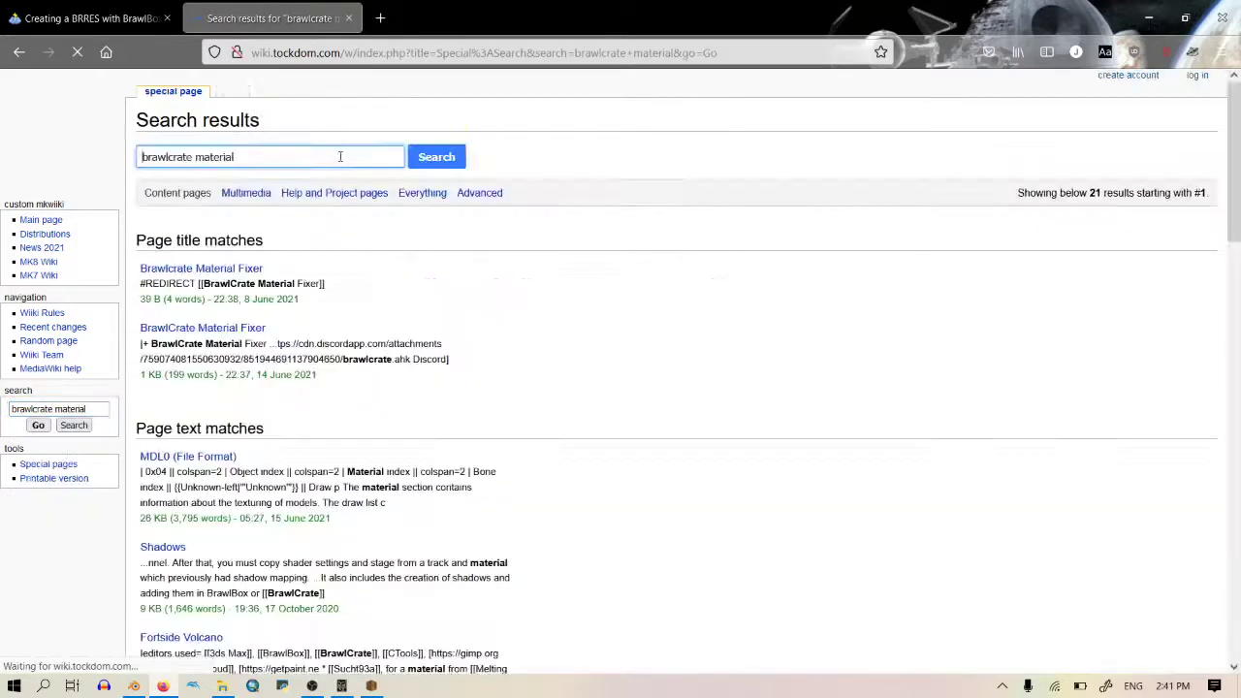
click(223, 271)
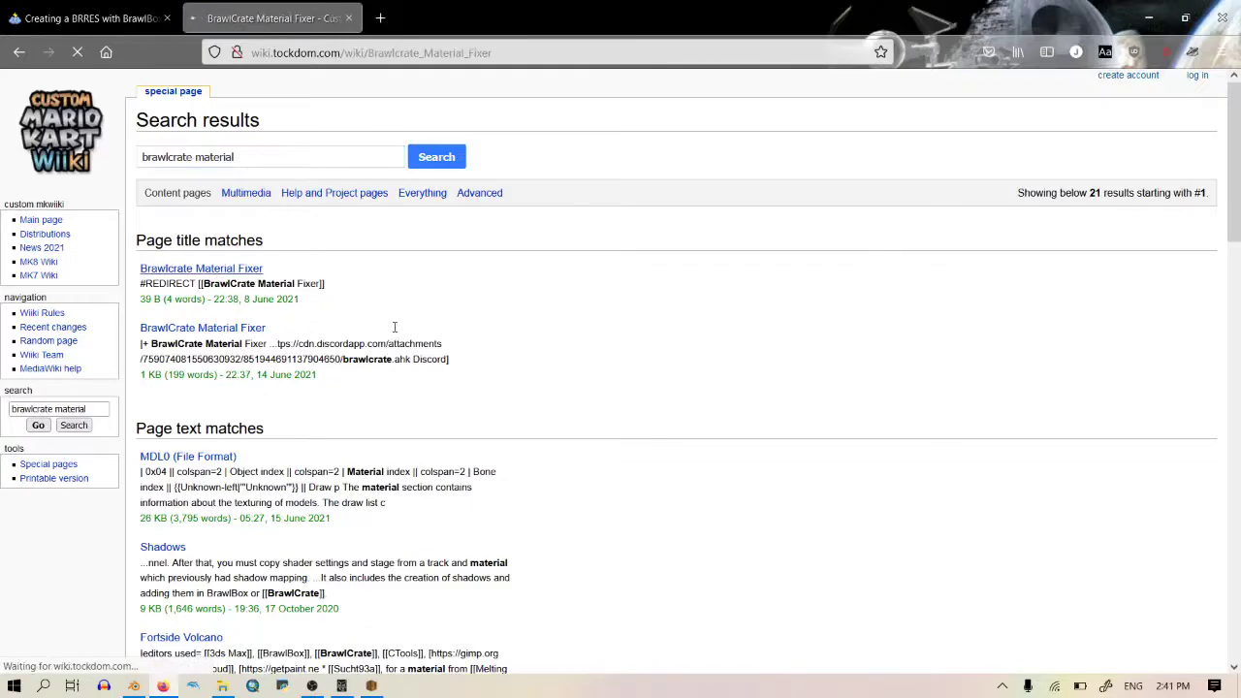
scroll(553, 369, down, 5)
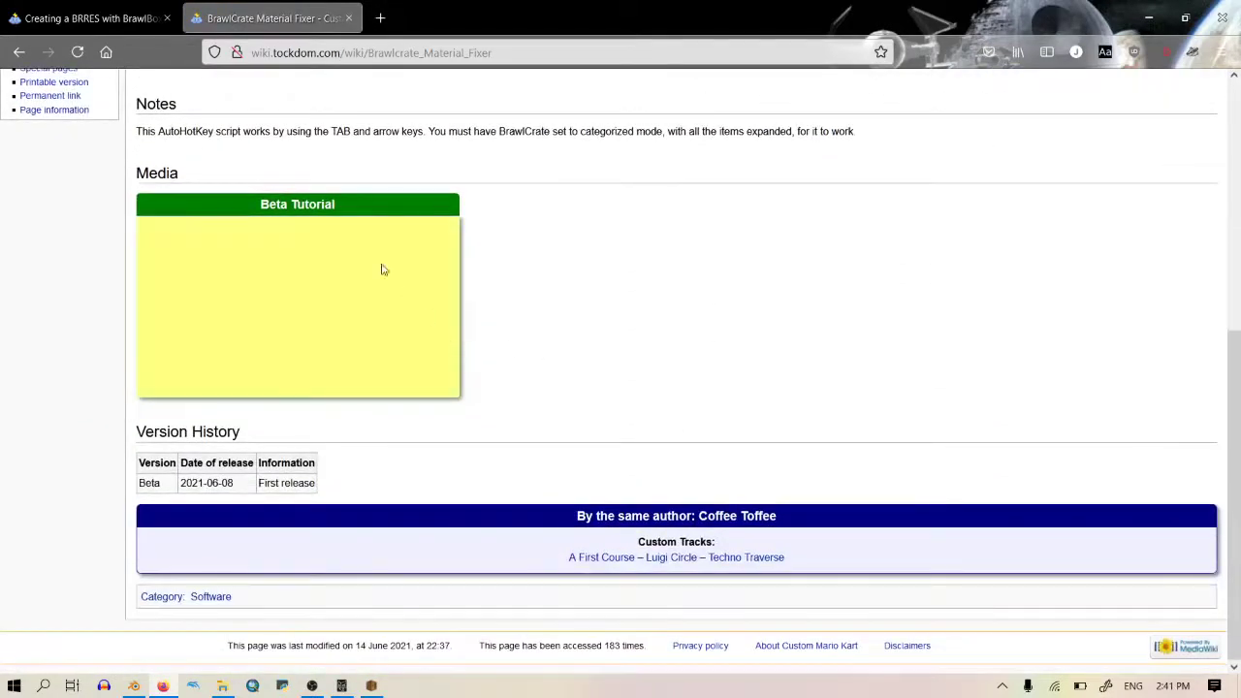
scroll(520, 193, up, 5)
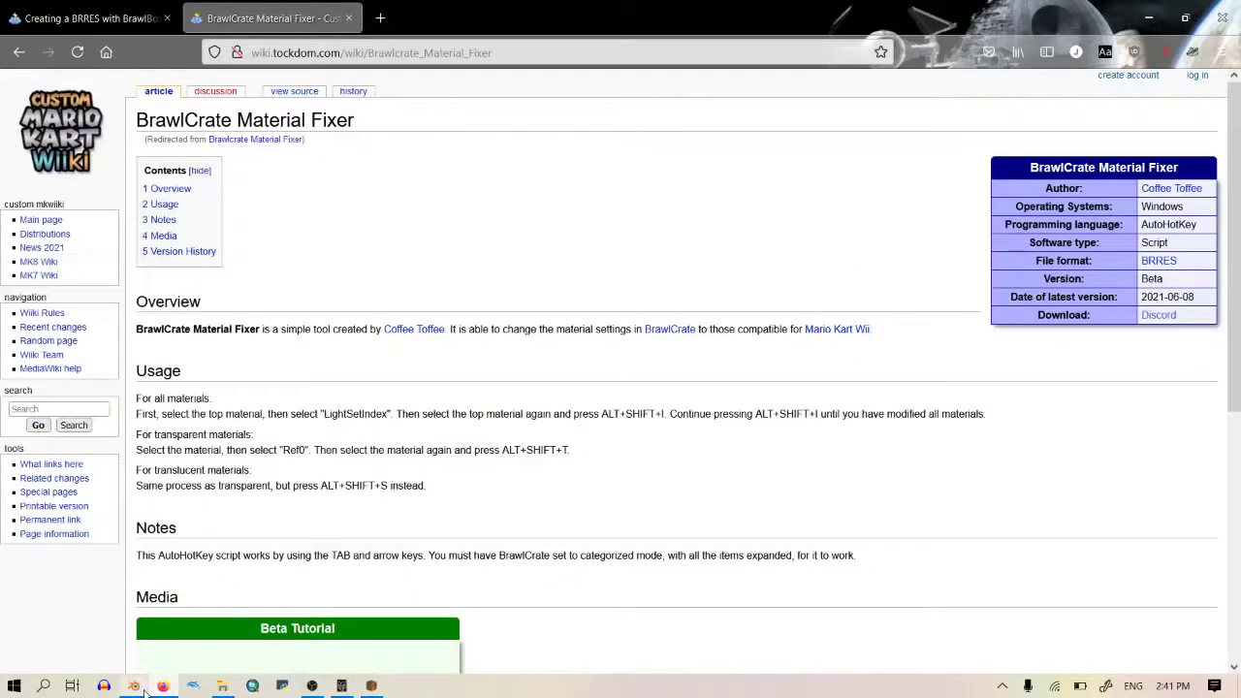
Step: Switch back to BrawlCrate and set the TEV Color Output Scale of Shader 0's Stage0 to MultiplyBy2
mouse_move(361, 691)
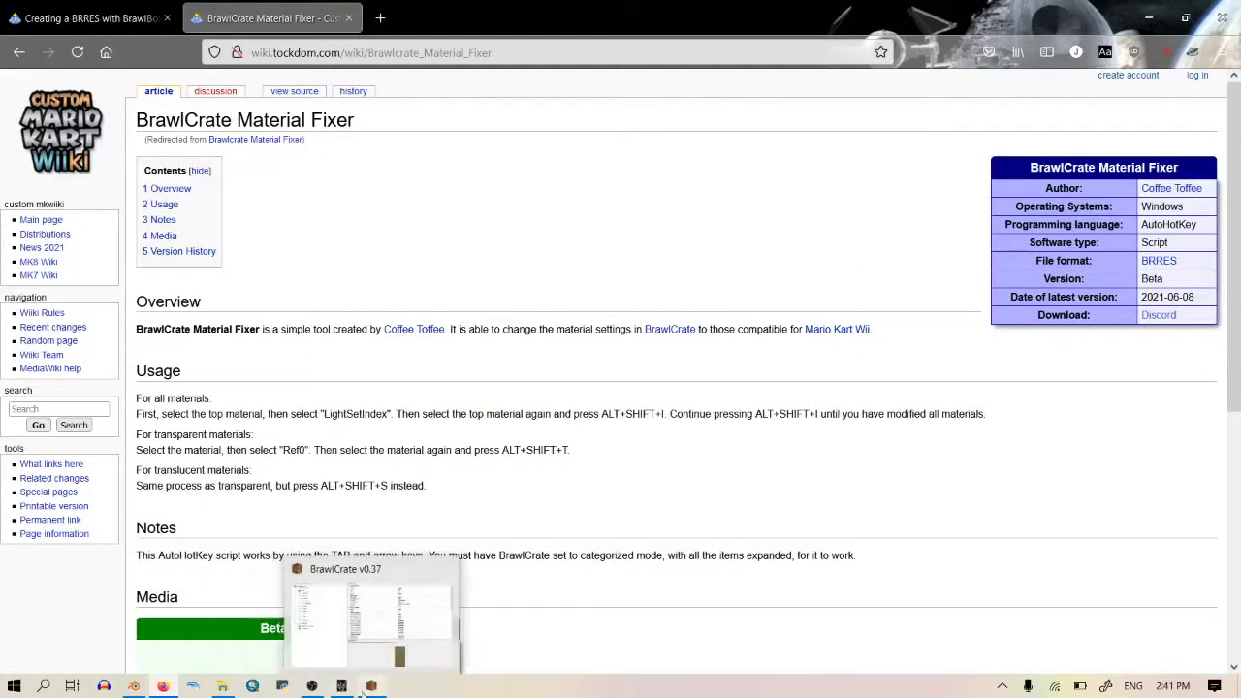
click(386, 642)
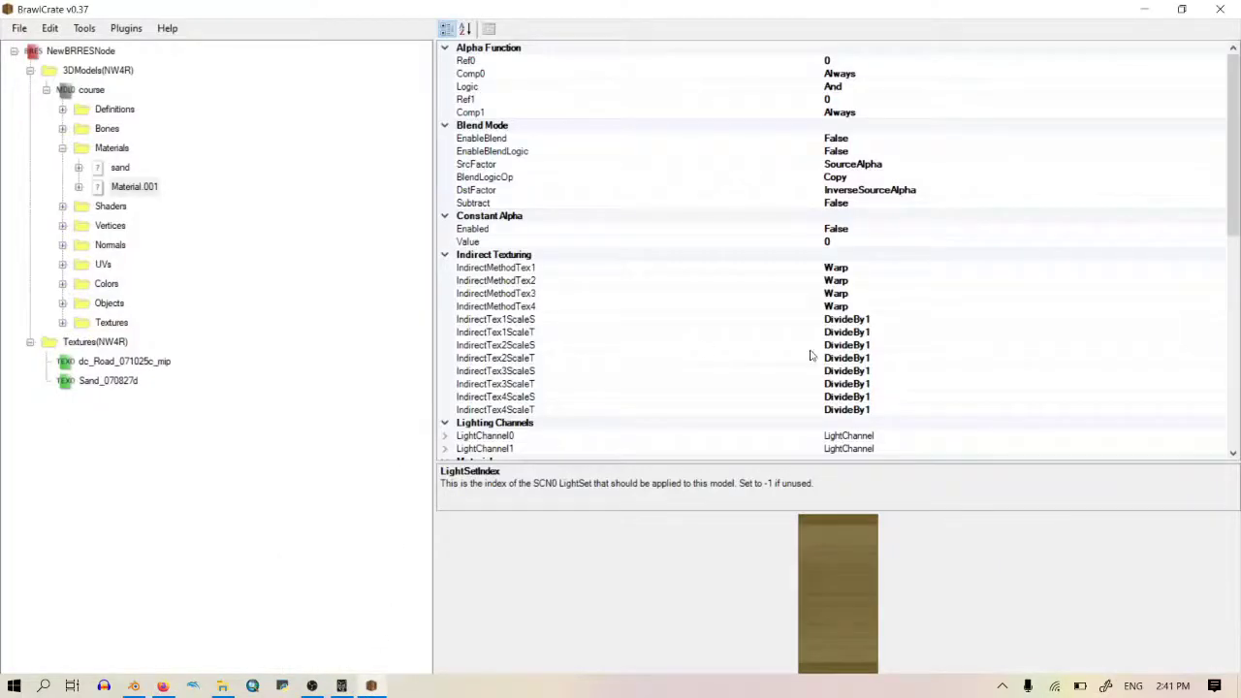
scroll(808, 359, down, 4)
scroll(801, 361, up, 4)
click(62, 205)
click(78, 225)
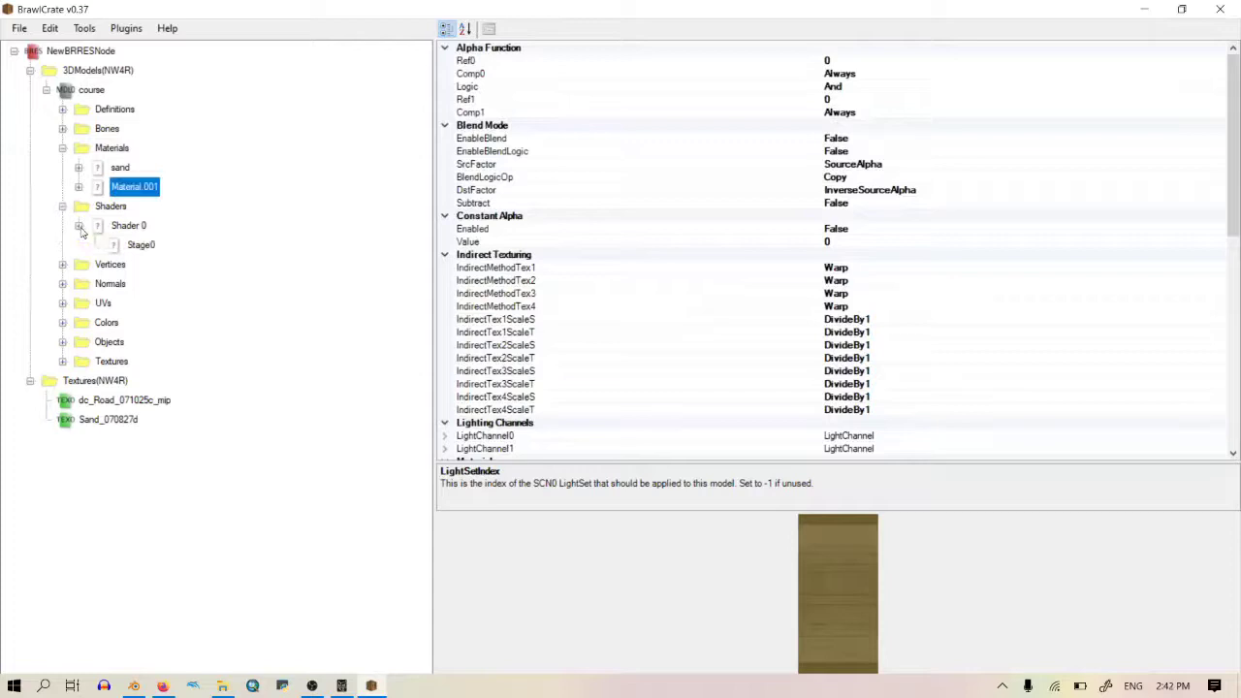
click(140, 245)
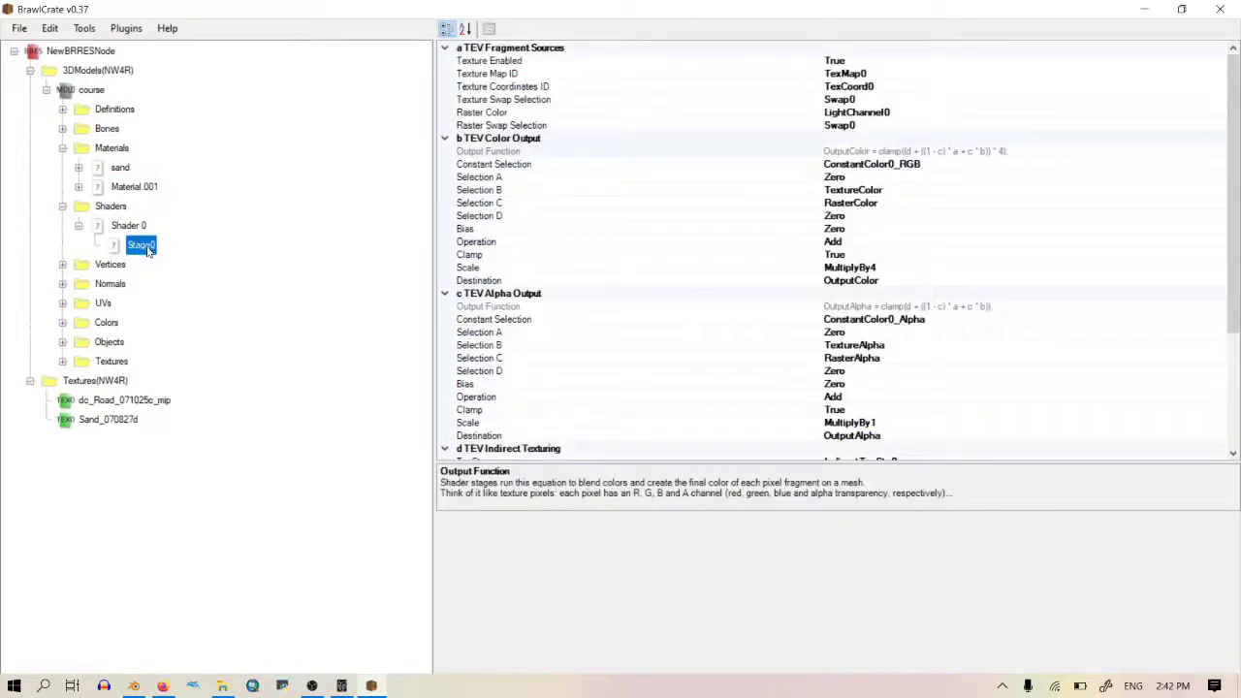
click(847, 268)
double_click(847, 268)
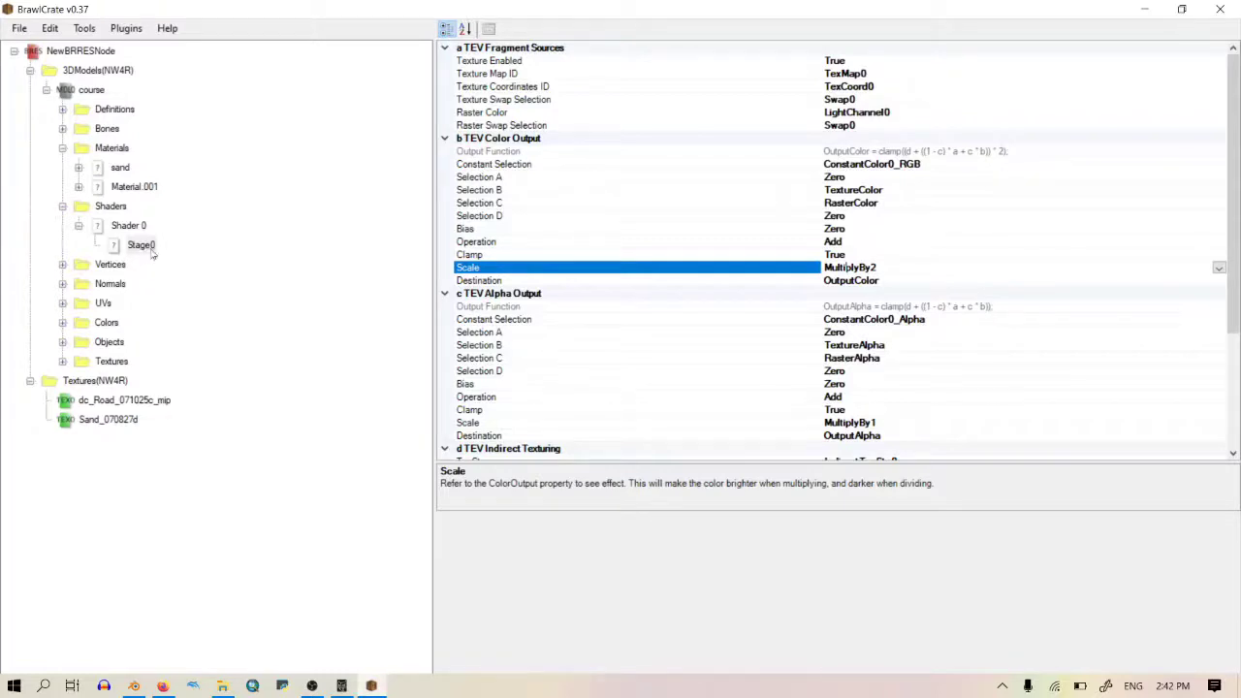
click(101, 91)
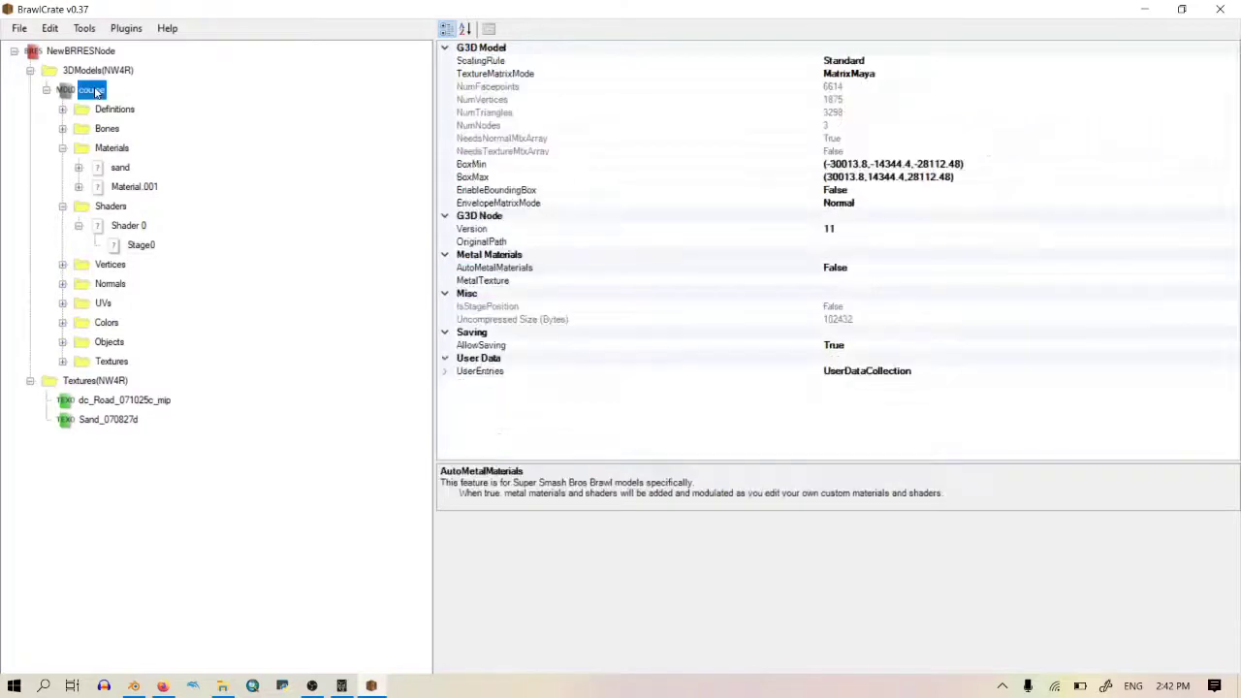
click(122, 170)
click(133, 187)
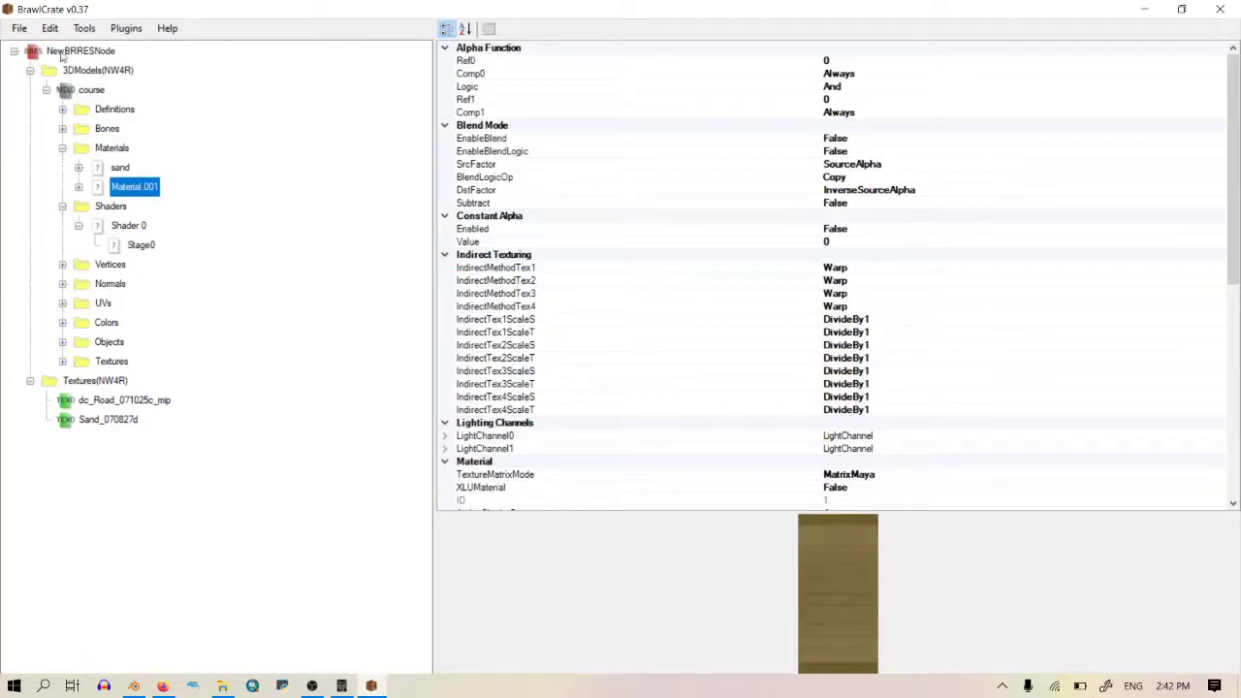
Step: Save the BRRES as course_model in the sand_tutorail folder under custom tracks
click(20, 30)
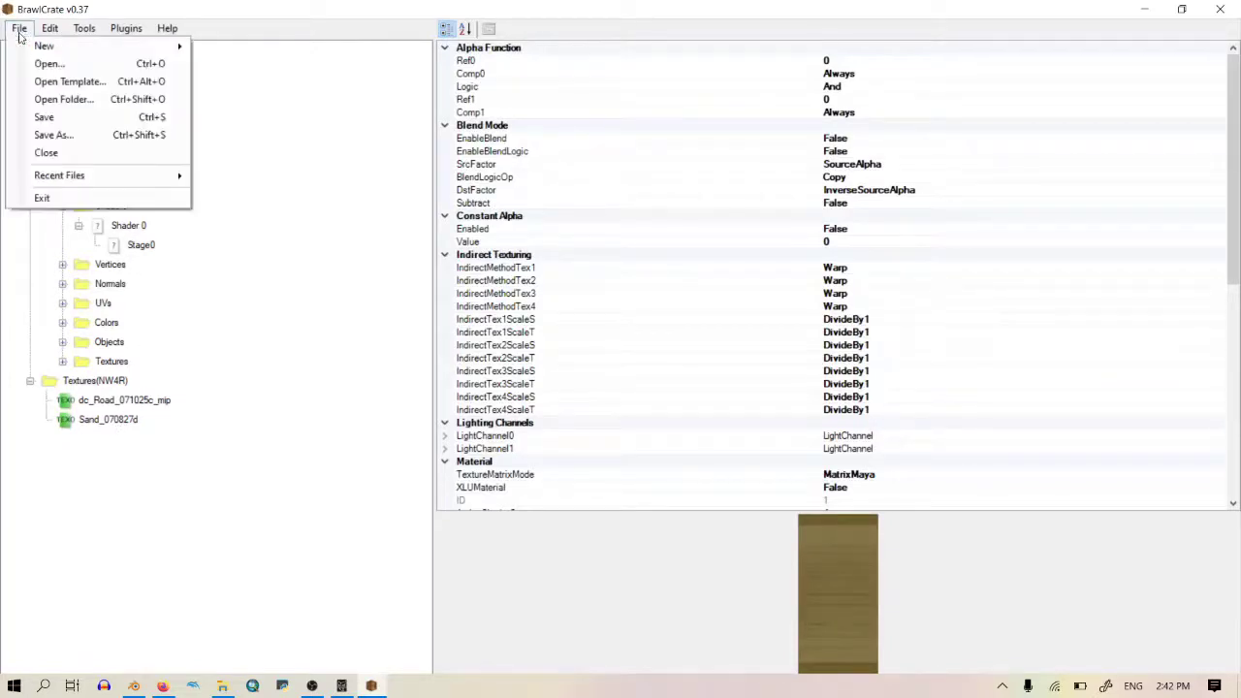
click(60, 117)
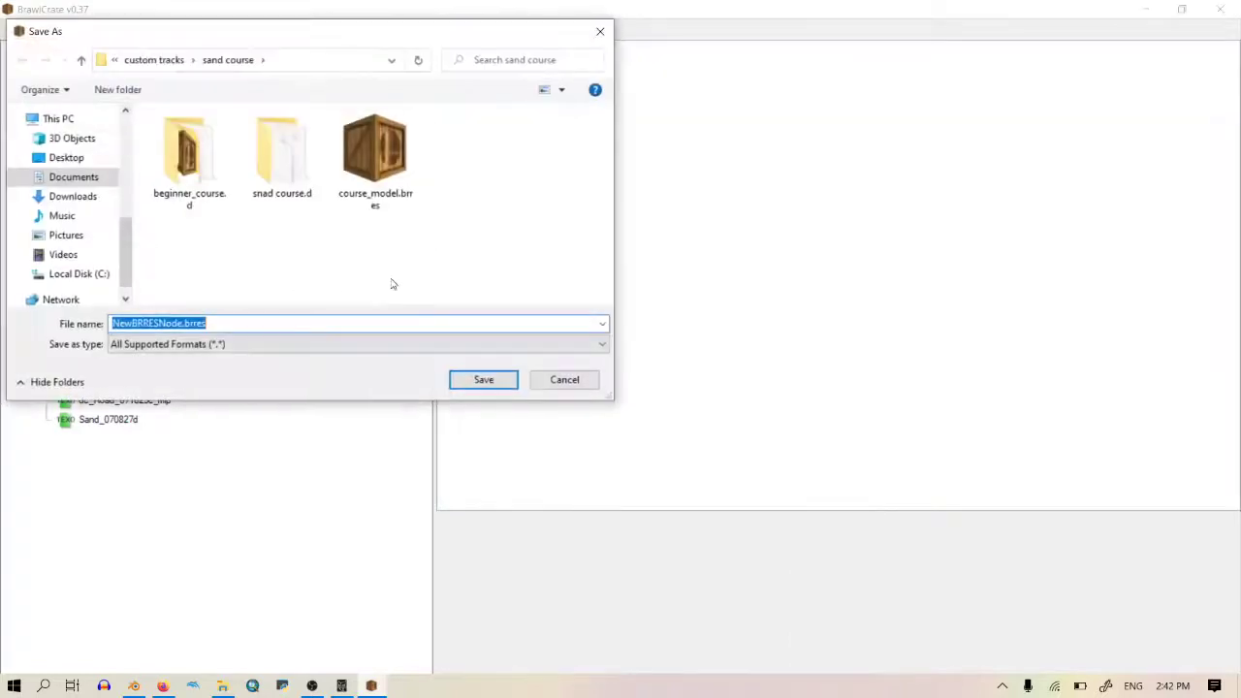
click(171, 61)
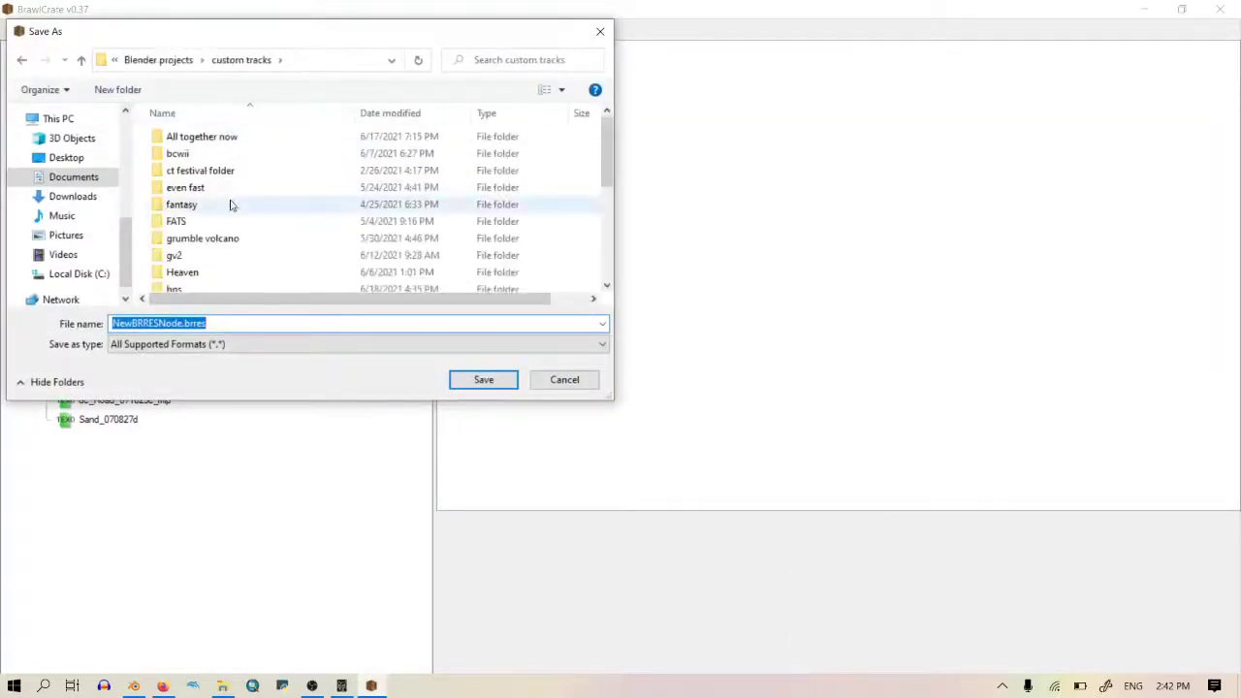
scroll(236, 233, down, 4)
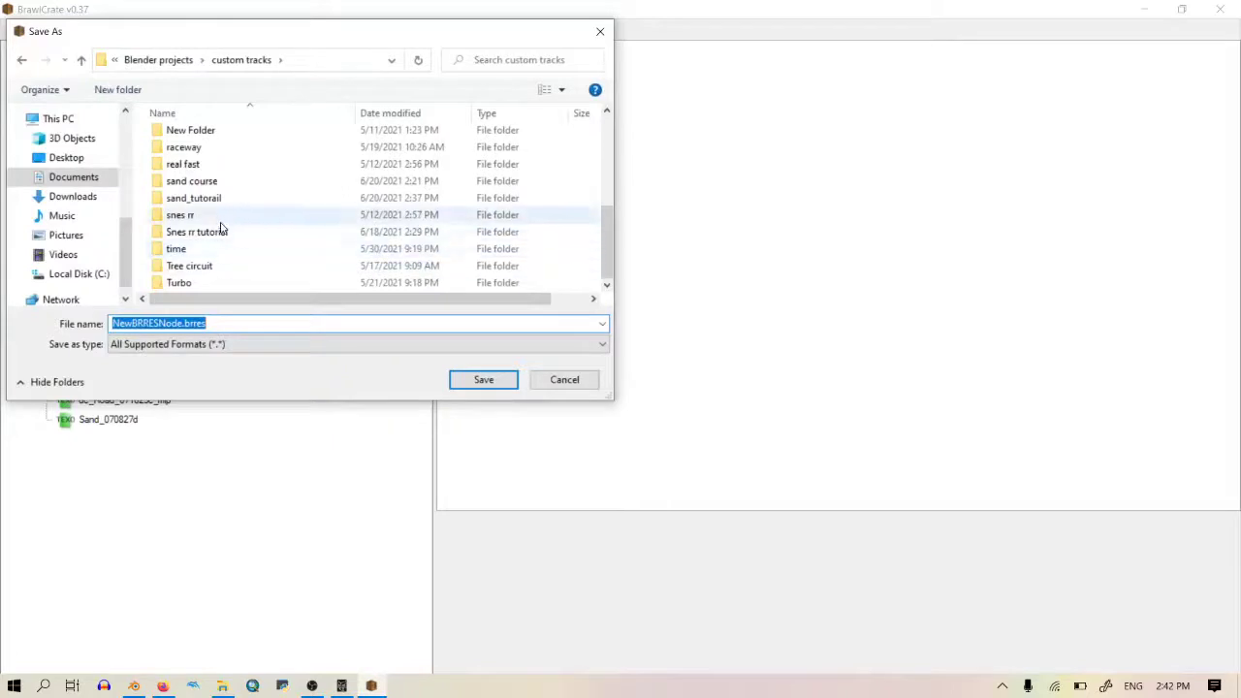
click(221, 232)
double_click(226, 199)
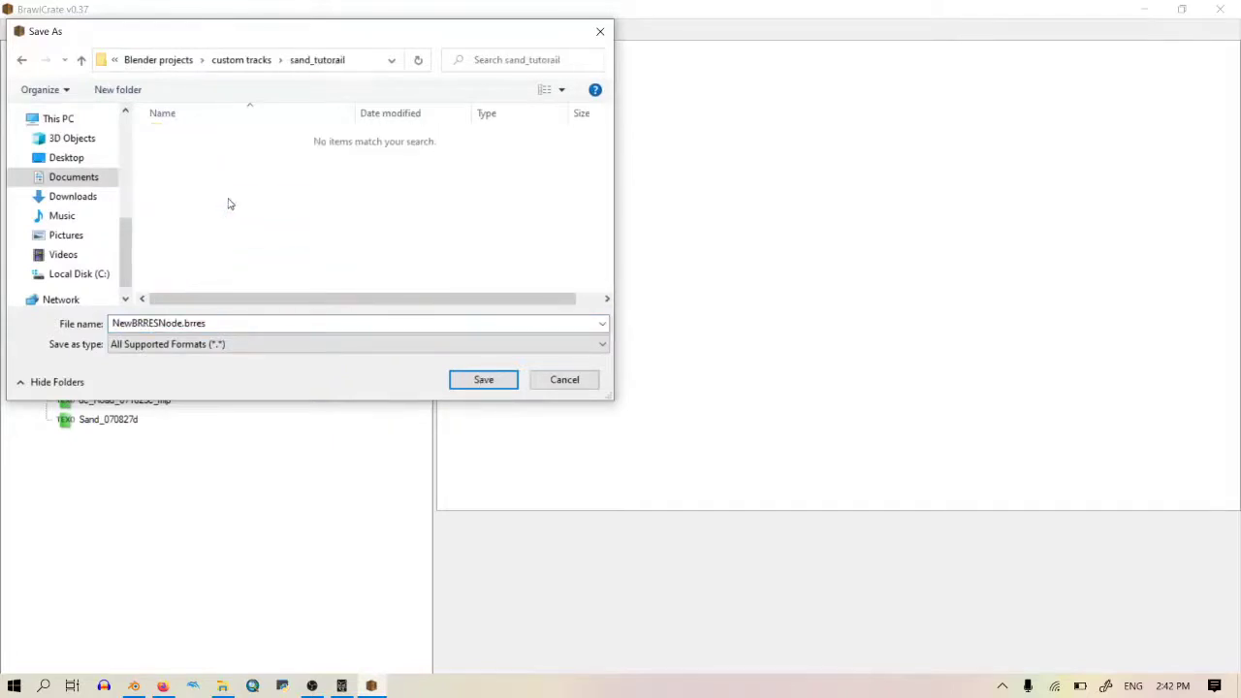
double_click(227, 322)
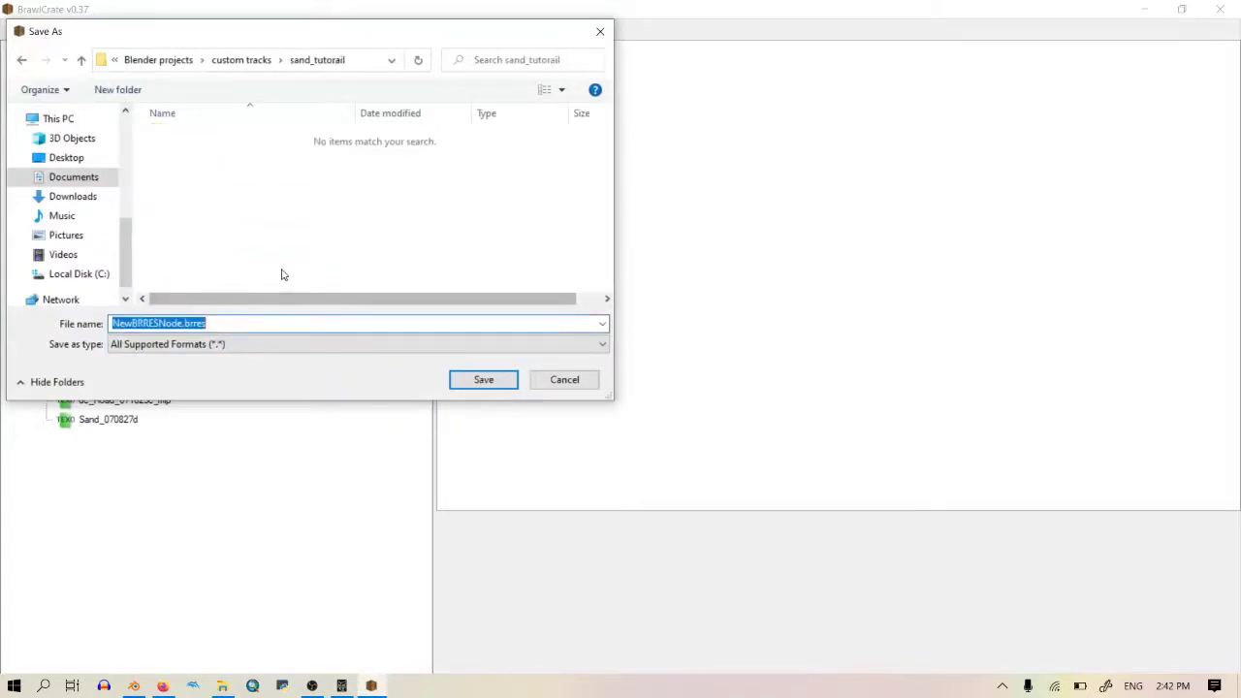
text(course_m)
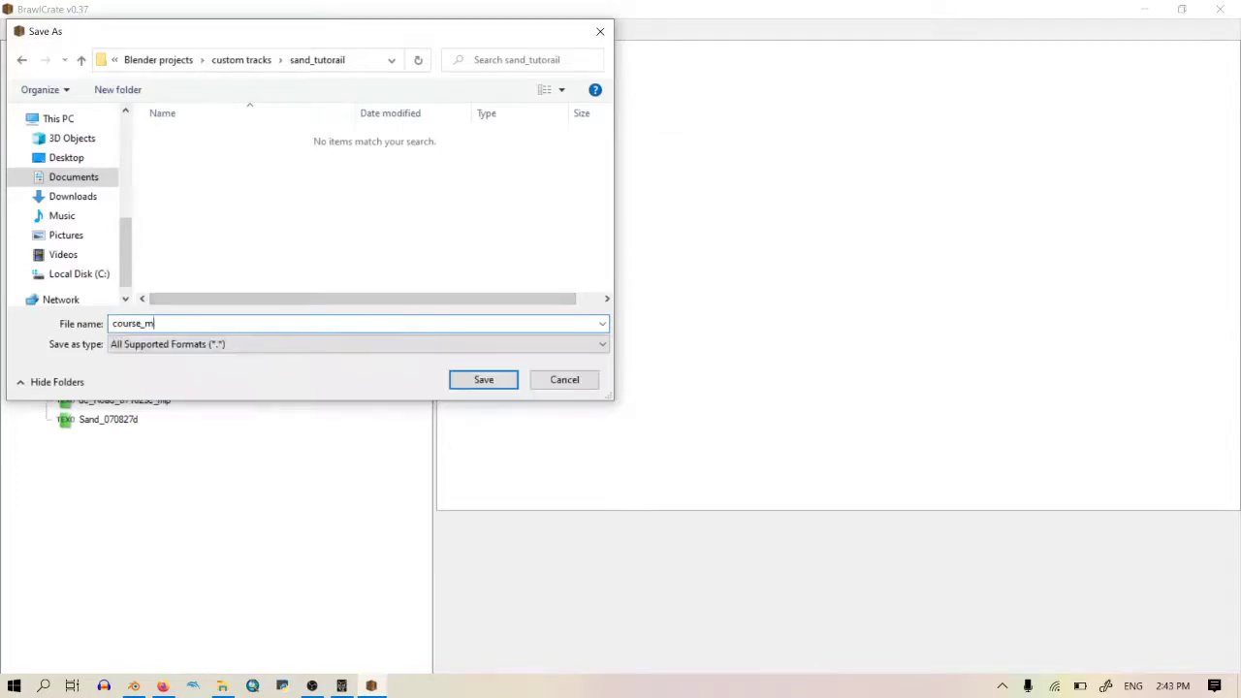
text(odel)
key(Return)
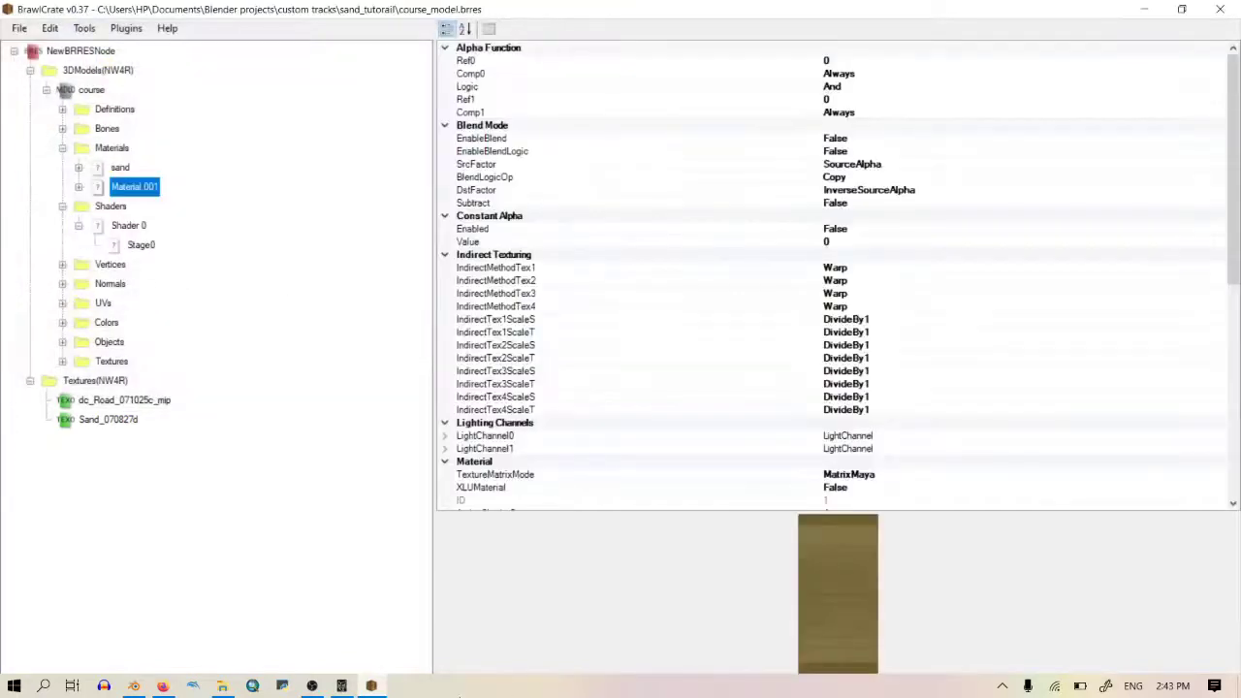
Step: Switch to Firefox and open noclip.website in a new tab
click(163, 686)
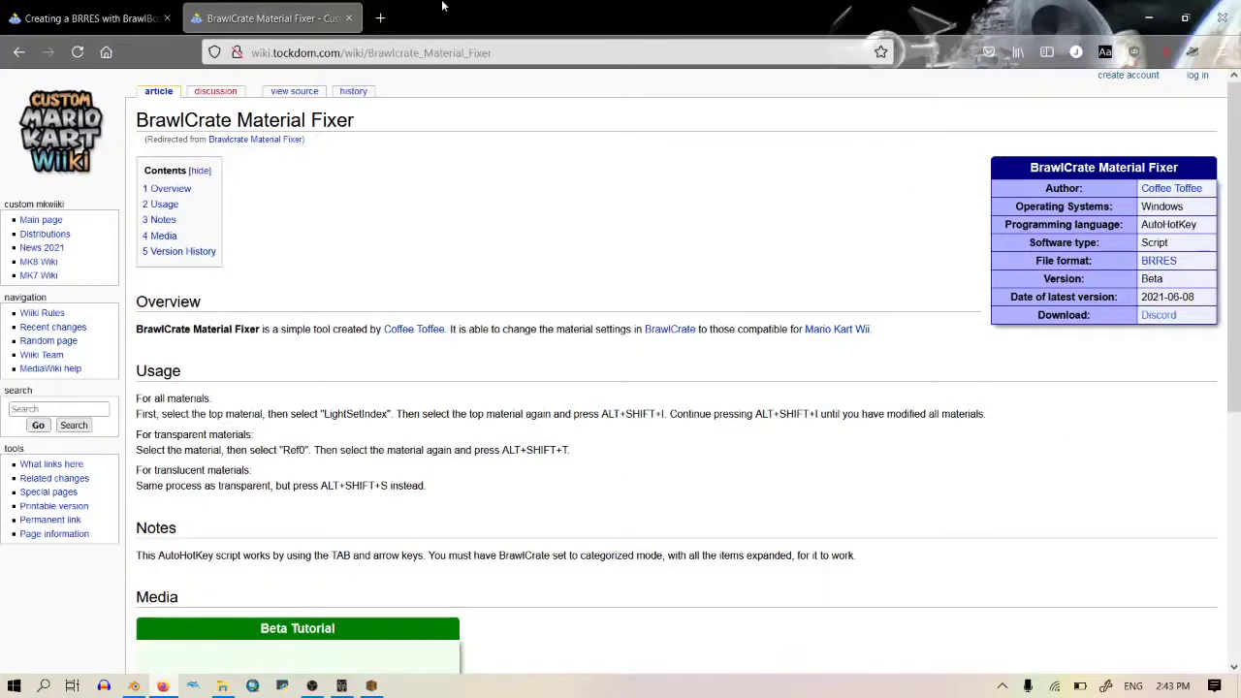
click(381, 18)
text(no)
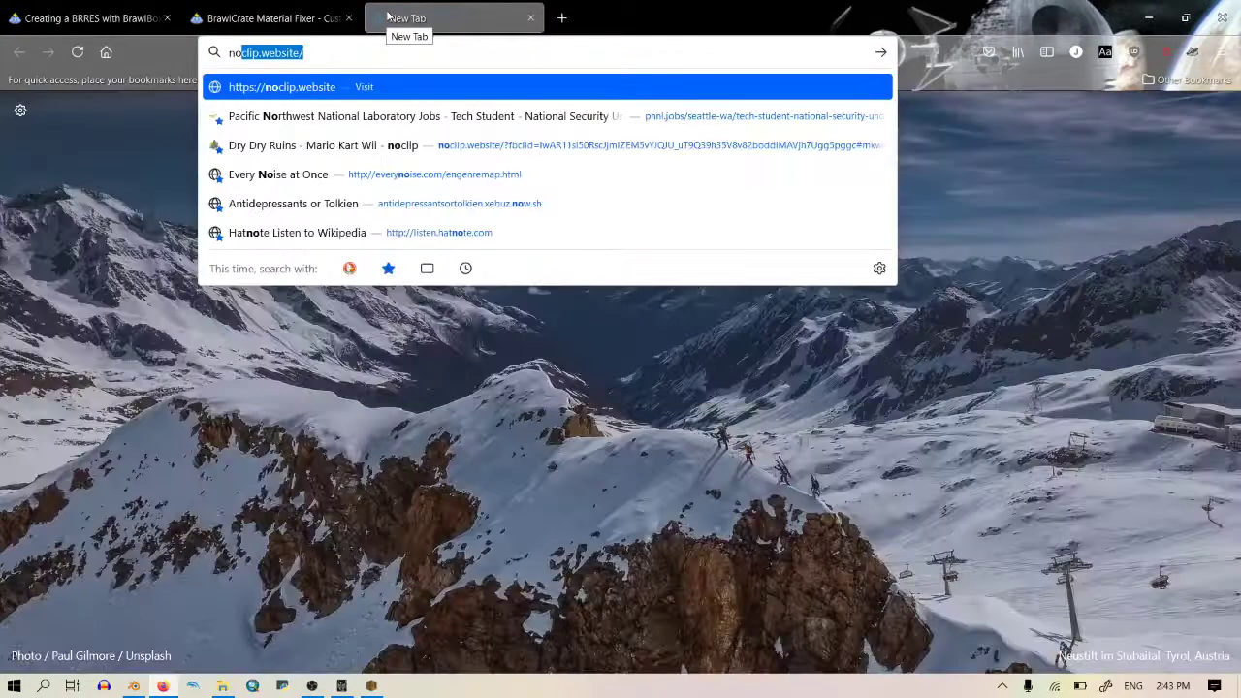
text(clip.webb)
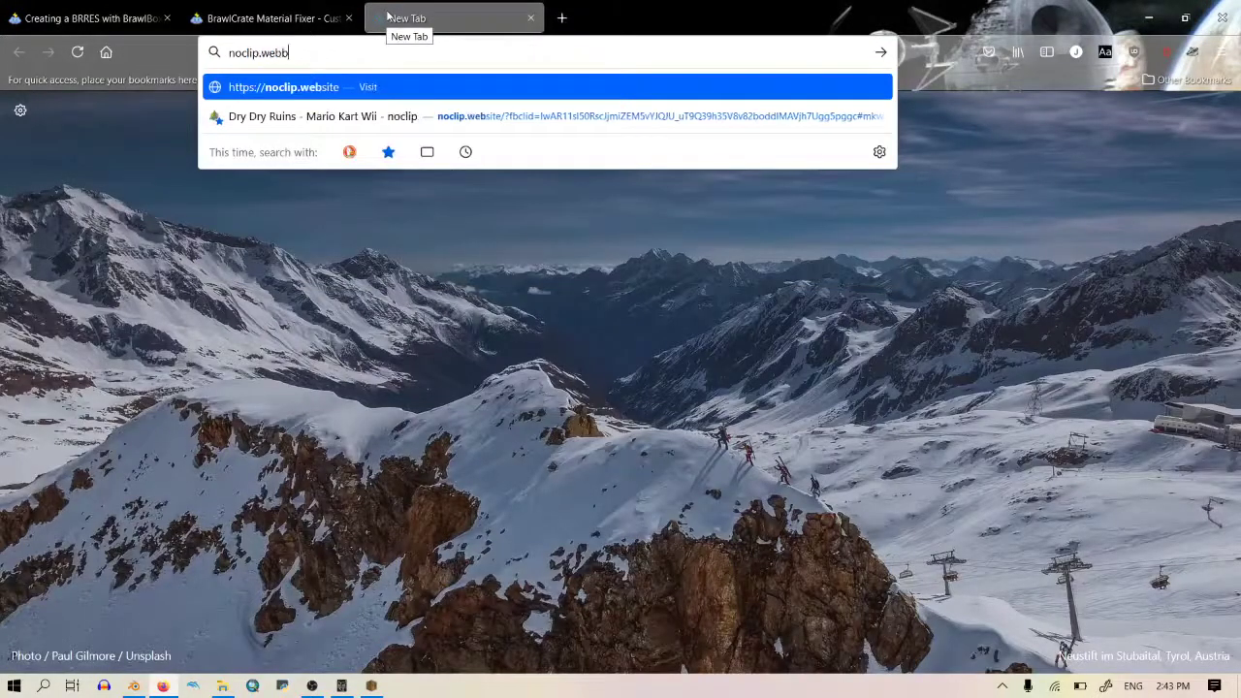
key(BackSpace)
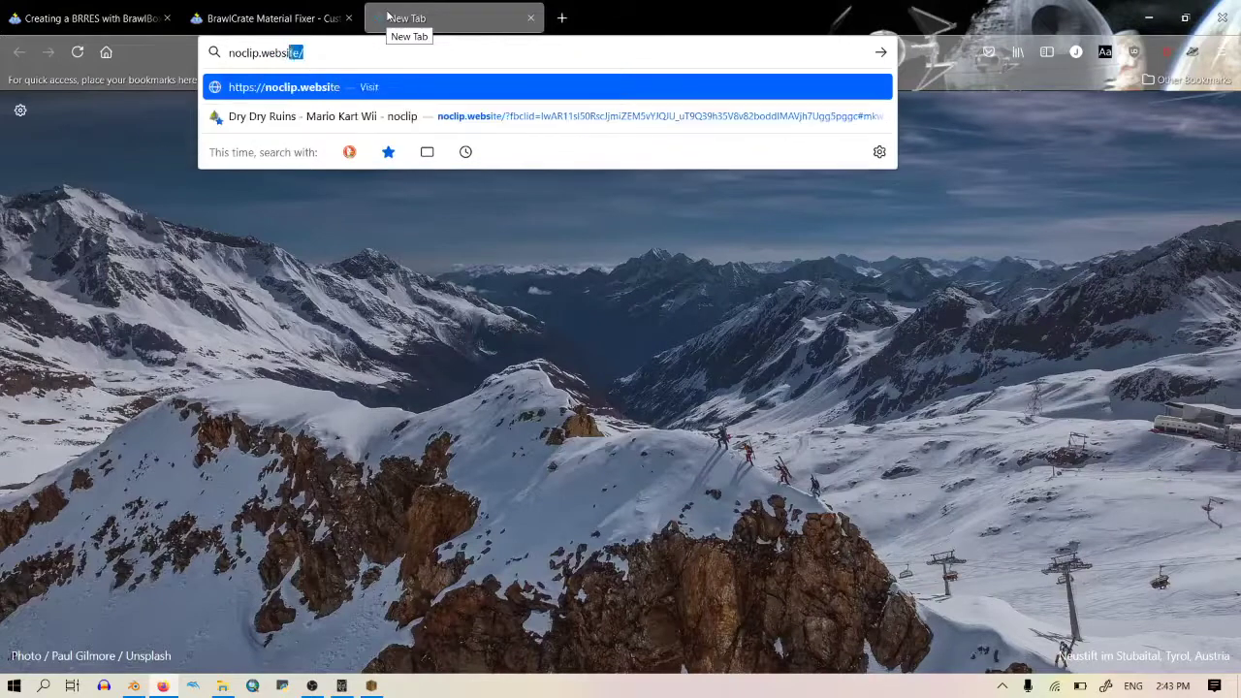
key(Return)
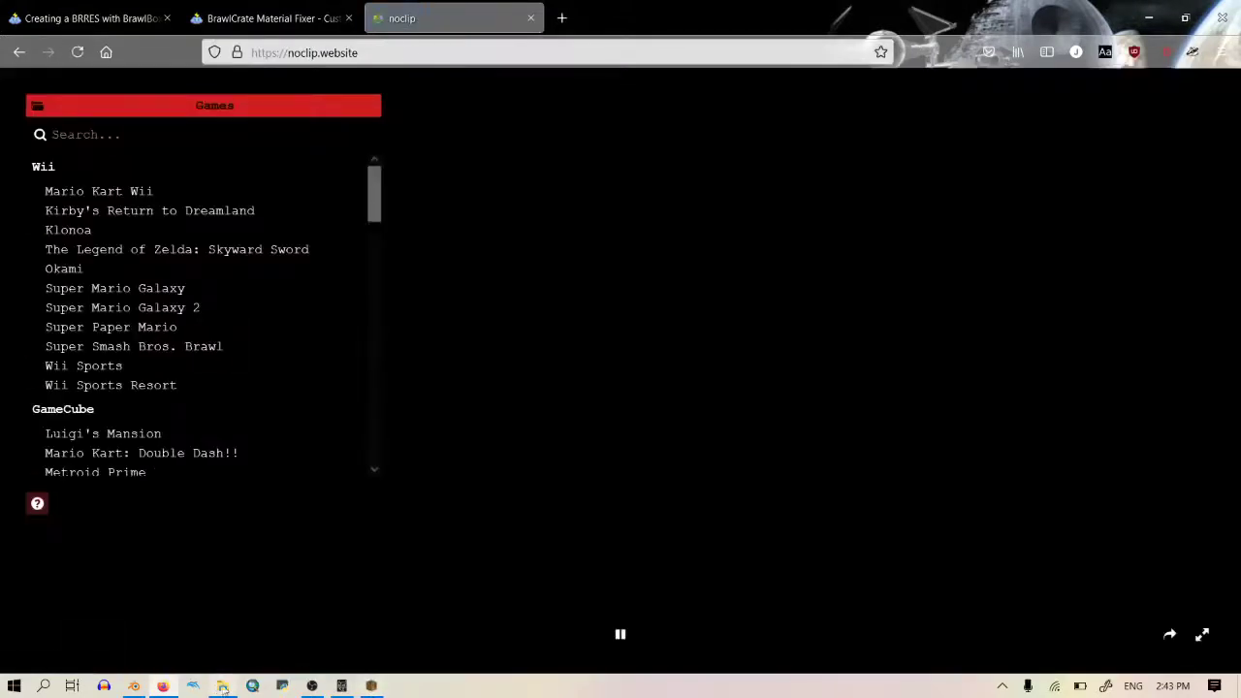
Step: Switch to File Explorer, go to the sand_tutorail folder under custom tracks and load course_model.brres into the noclip viewer
click(224, 686)
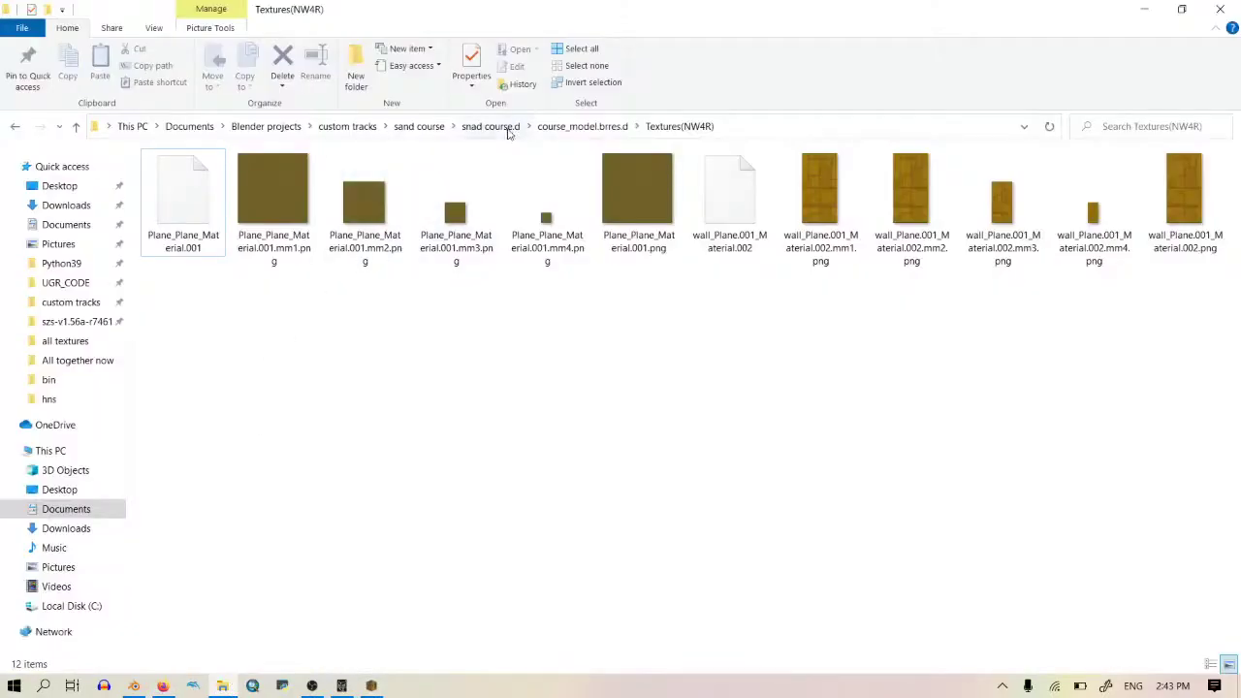
click(564, 131)
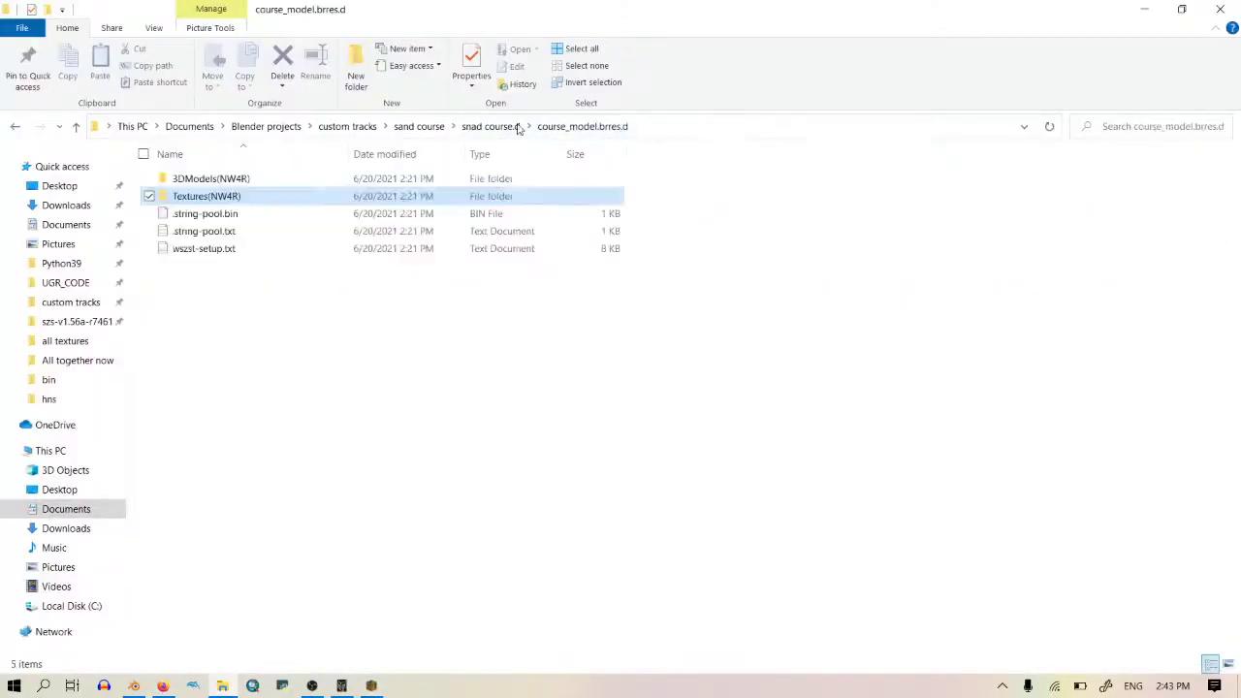
click(419, 127)
click(349, 127)
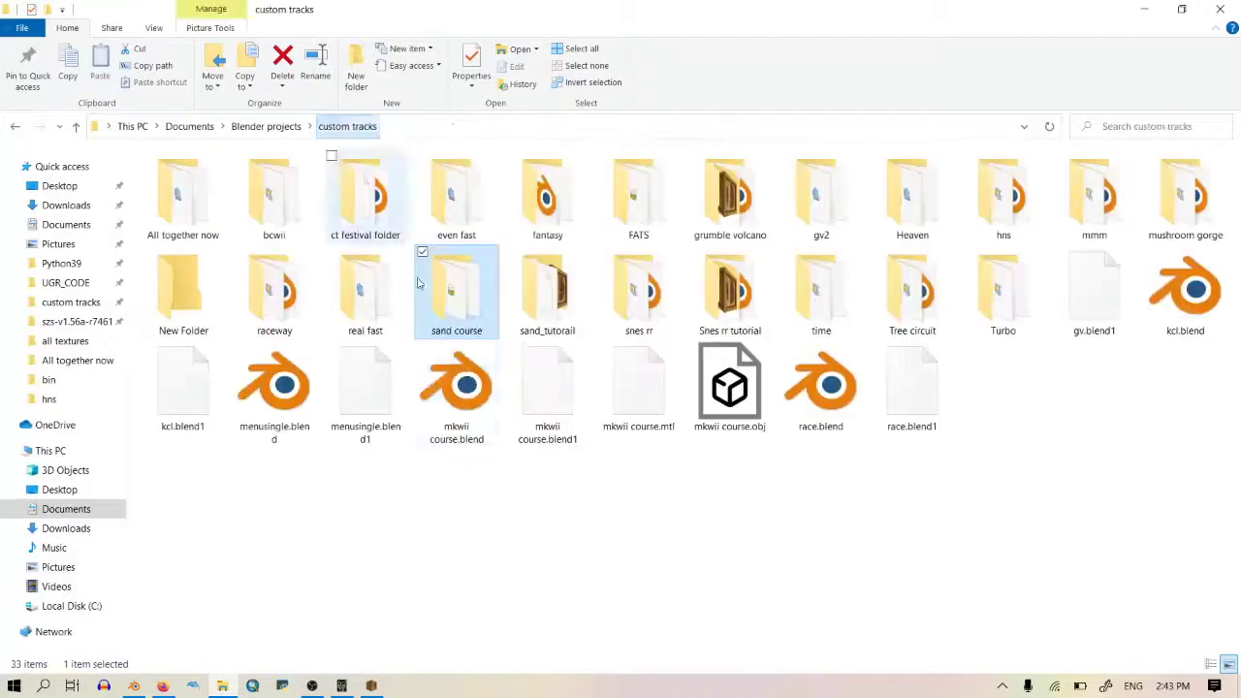
double_click(546, 313)
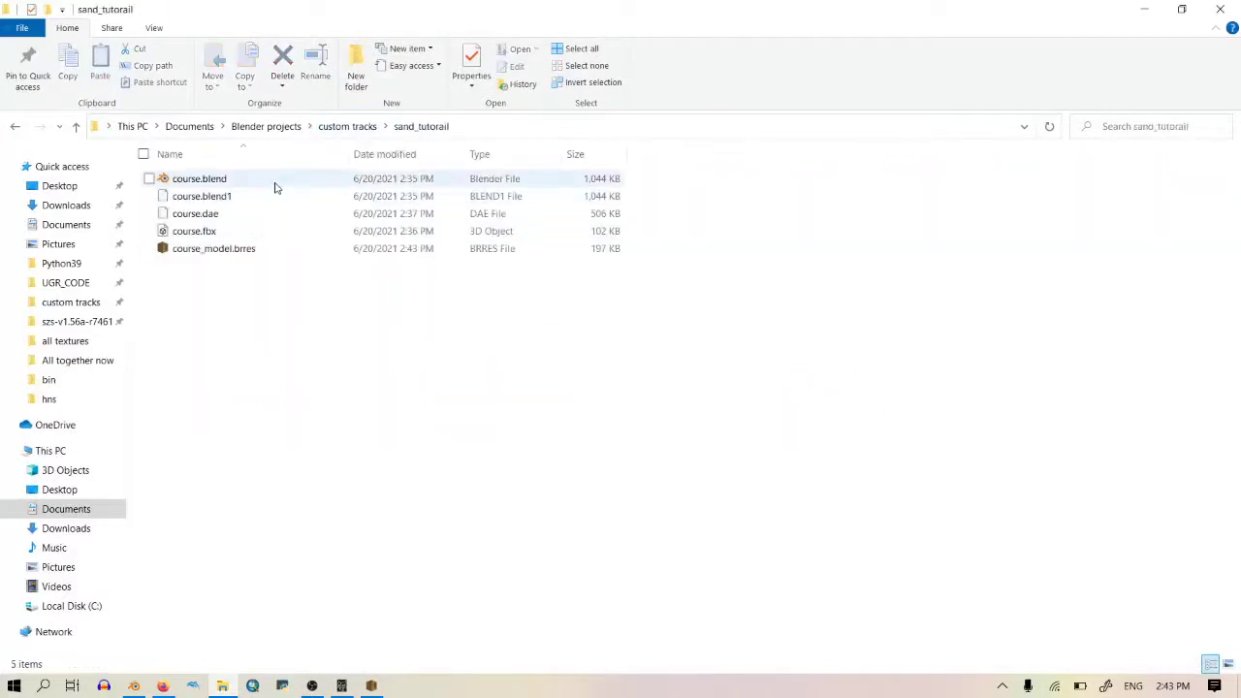
drag(214, 254, 1134, 267)
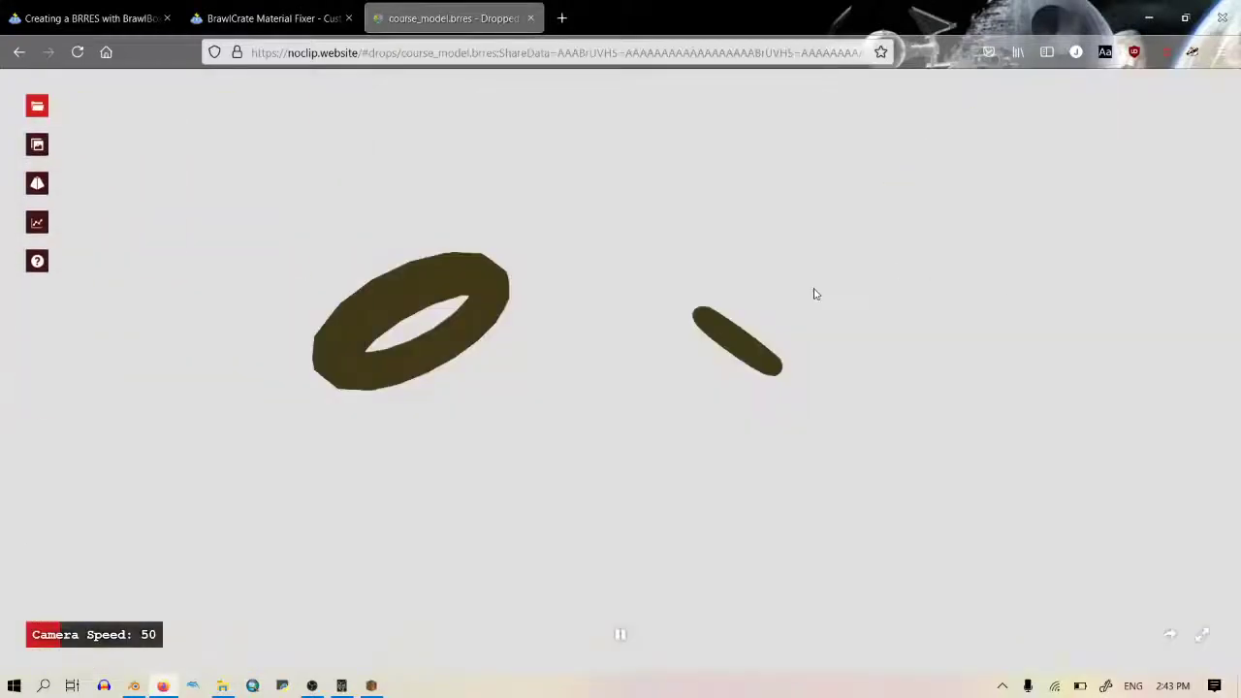
Step: Fly the camera around the loaded course model to examine its geometry and the sand and road textures
drag(814, 290, 543, 417)
drag(853, 335, 753, 333)
key(w)
scroll(526, 352, up, 15)
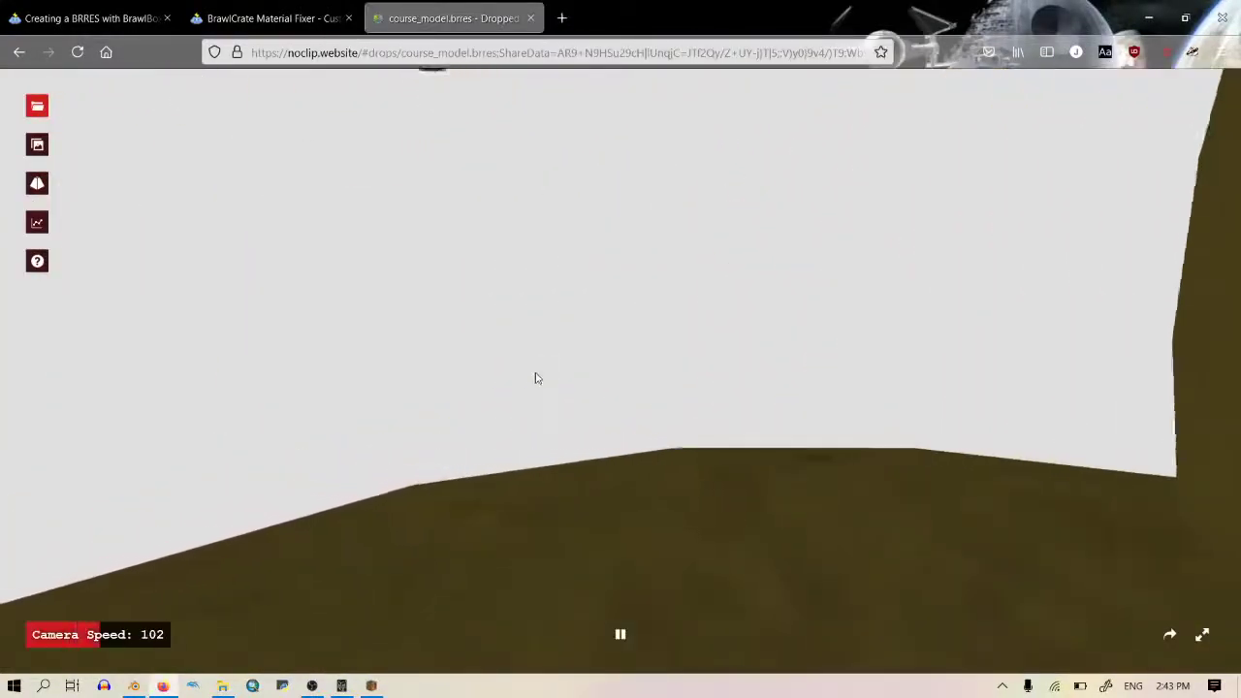
scroll(531, 379, up, 7)
drag(532, 379, 844, 475)
key(s)
key(w)
key(w)
key(w)
key(w)
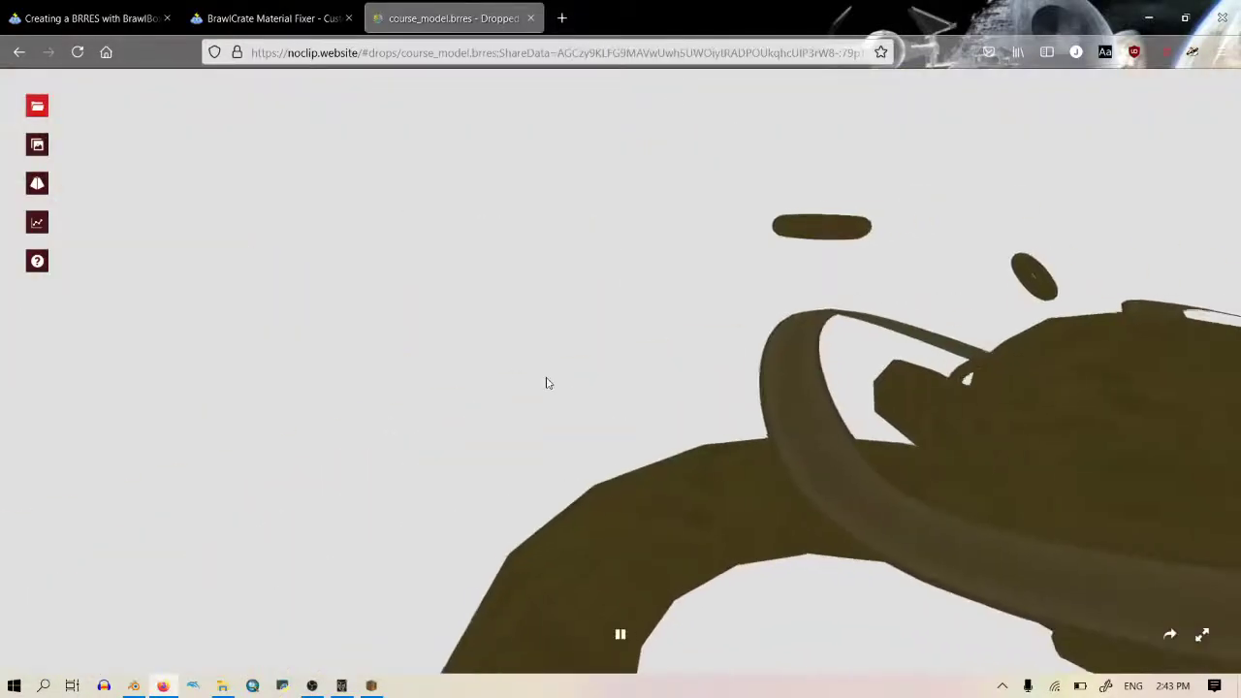
Step: Switch to Blender, save the course file and save a copy of it as kcl in the sand_tutorail folder
click(134, 686)
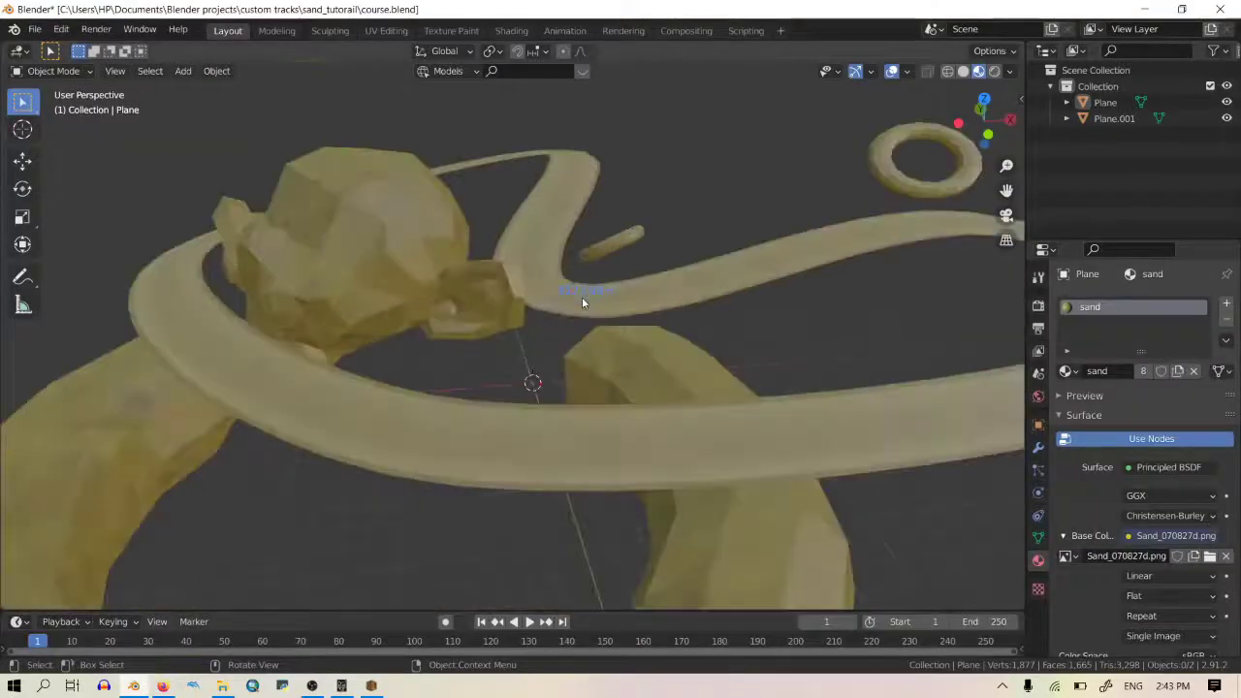
key(ctrl+s)
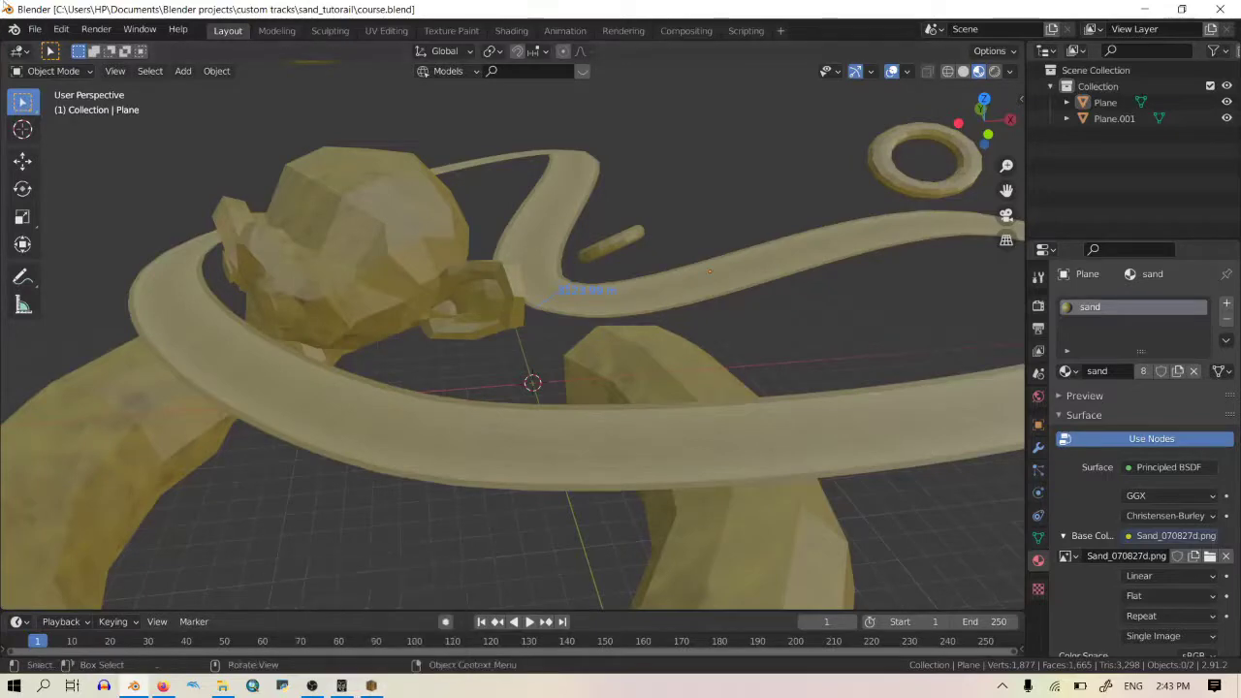
click(34, 30)
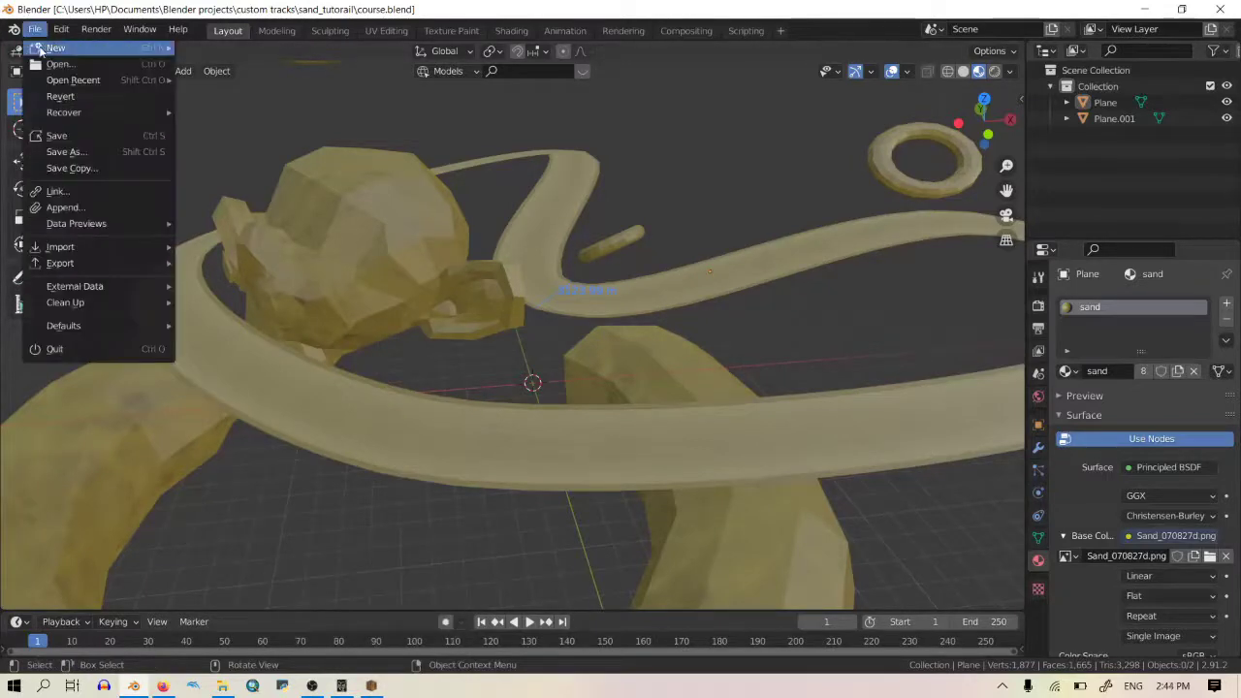
click(101, 168)
click(501, 596)
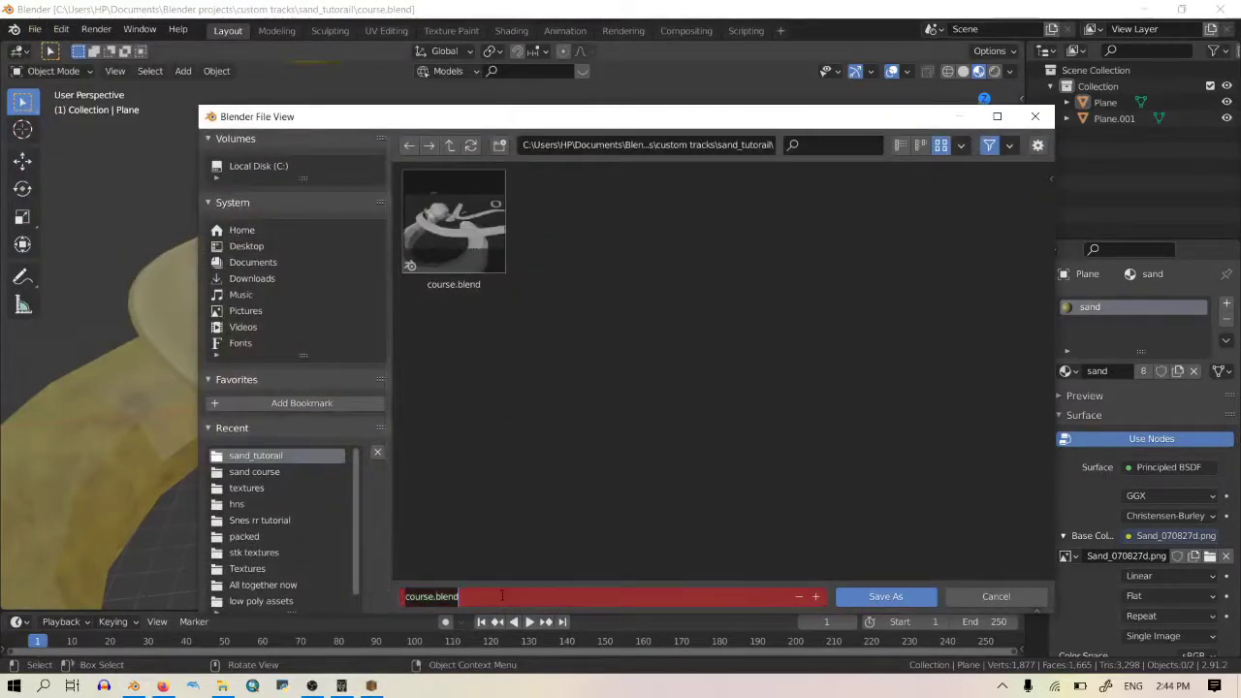
key(BackSpace)
key(BackSpace)
key(BackSpace)
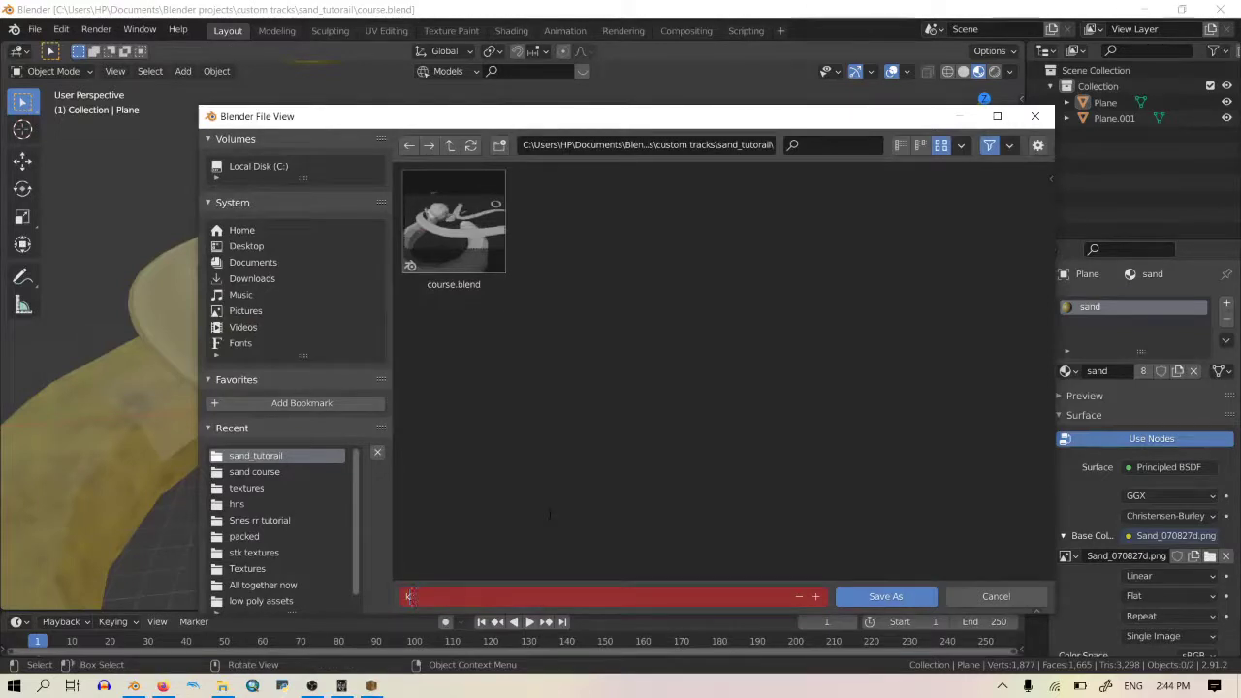
text(kcl)
key(Return)
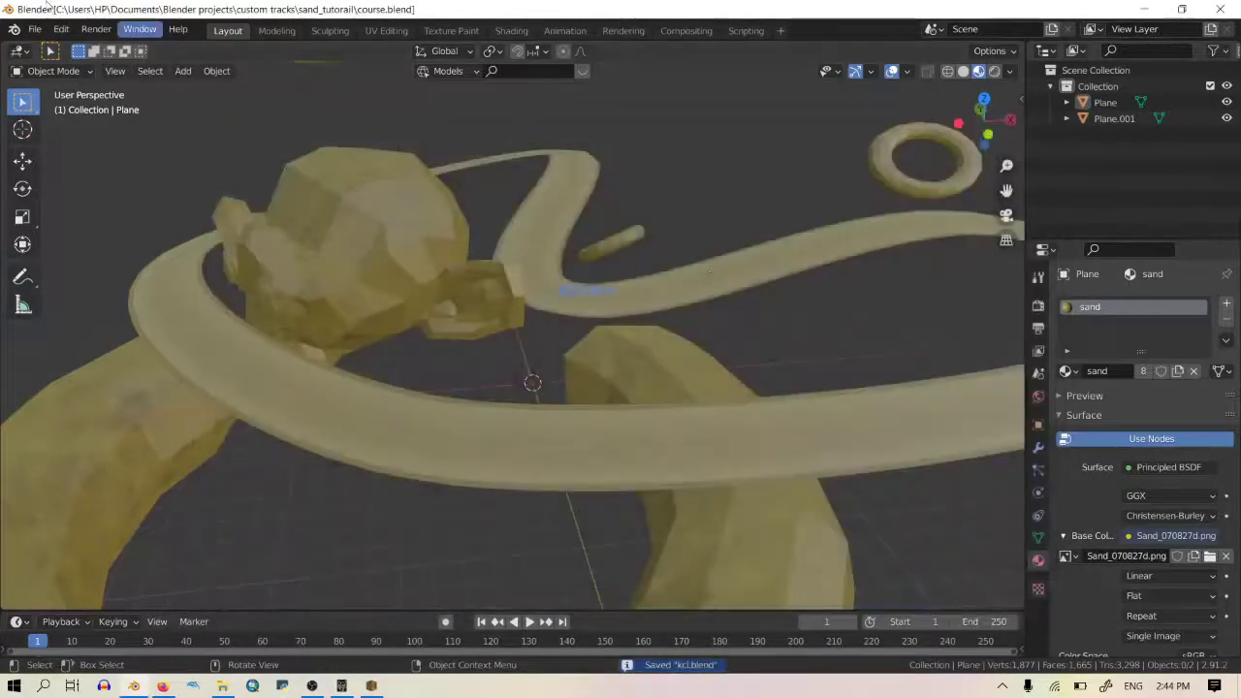
Step: Open kcl.blend from the sand_tutorail folder
click(34, 30)
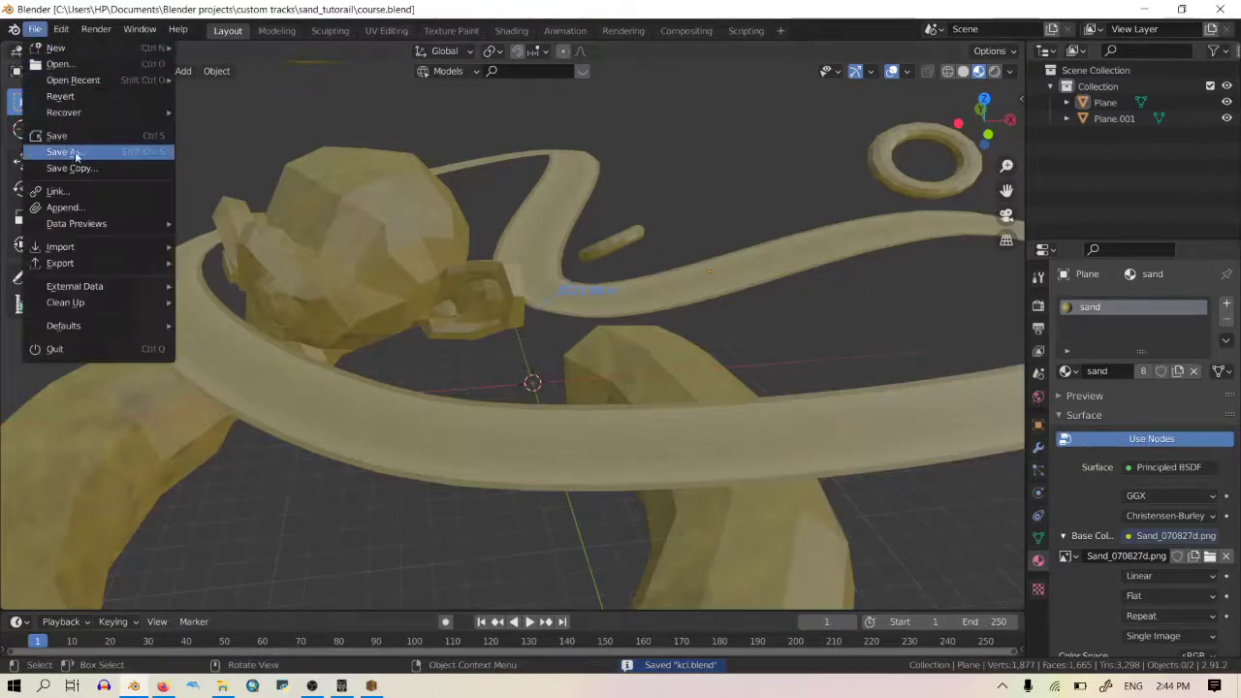
click(68, 64)
click(575, 225)
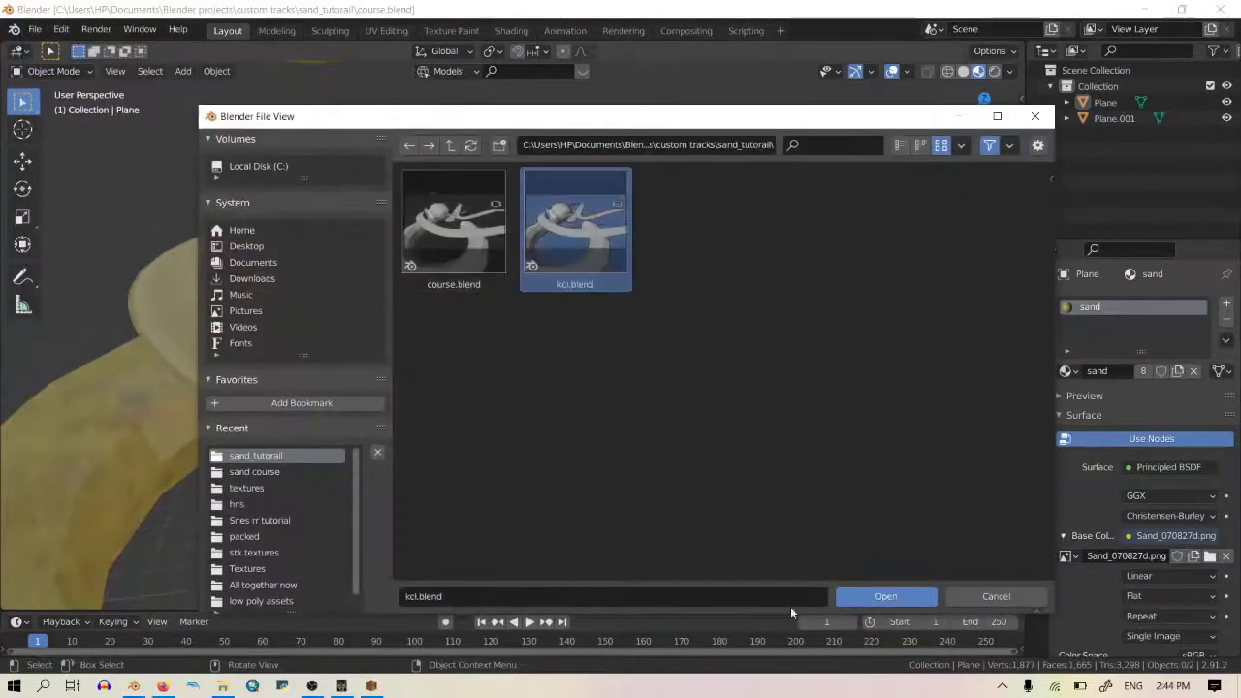
click(885, 595)
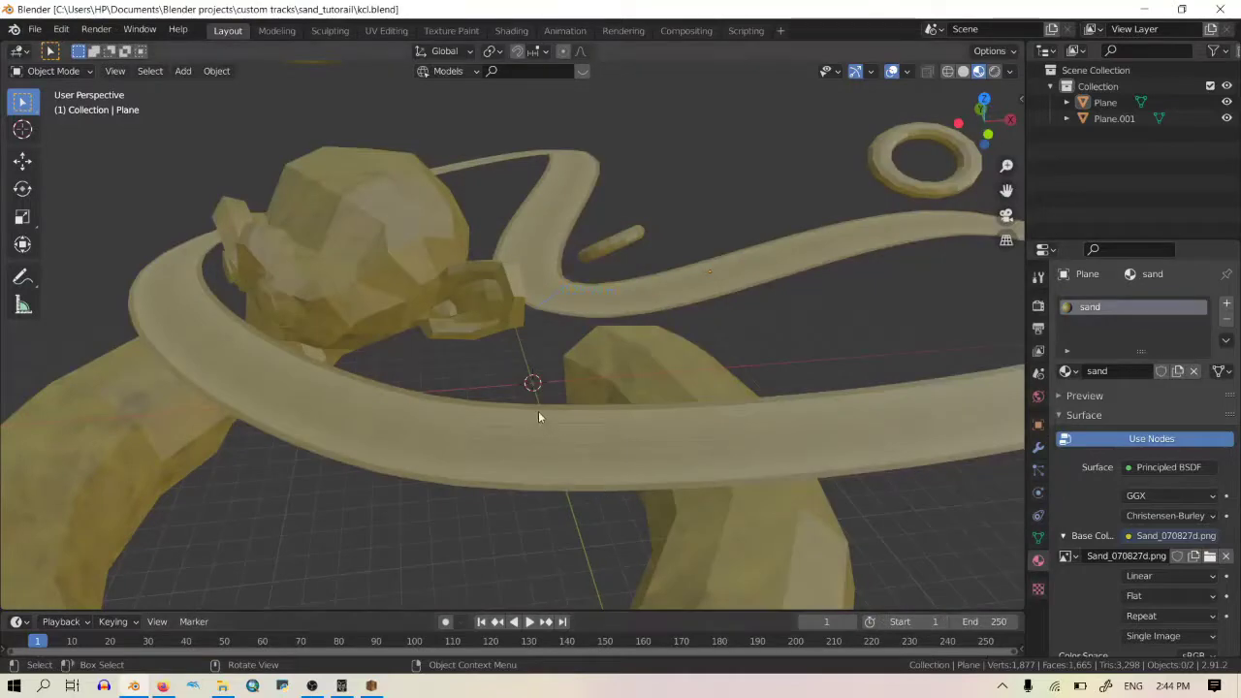
Step: Select the road ribbon, remove its existing material slot and give it a new material
scroll(478, 419, up, 3)
scroll(456, 451, down, 4)
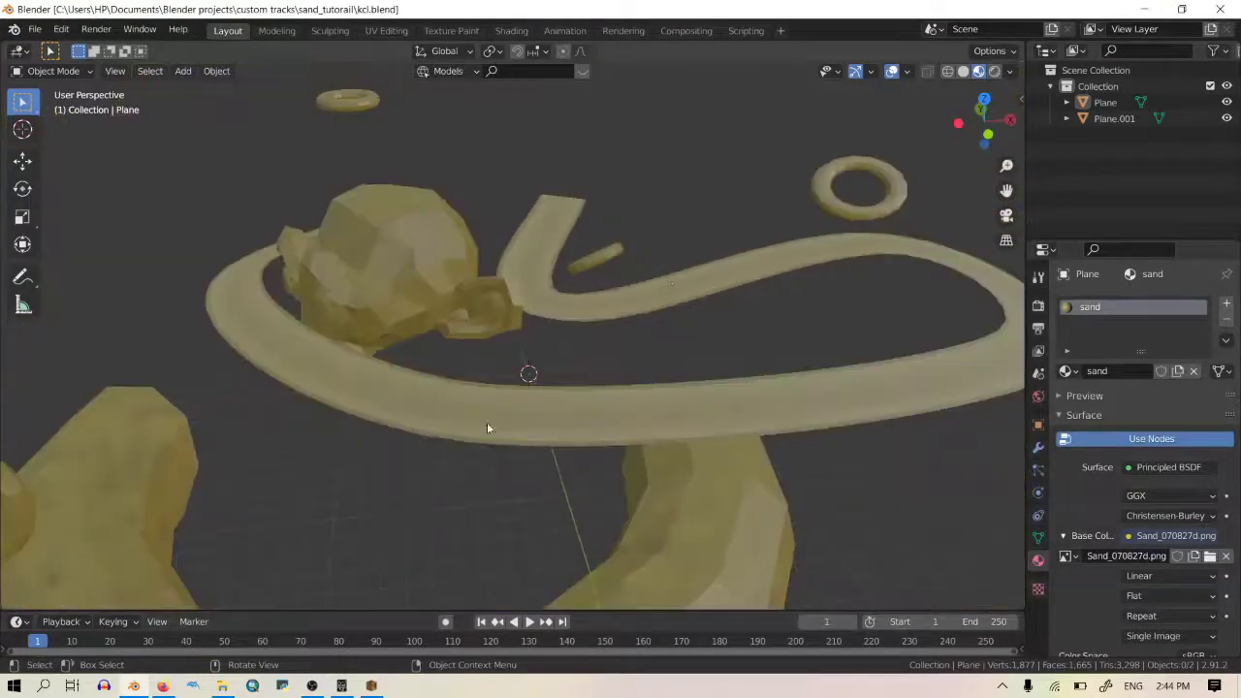
click(492, 413)
scroll(499, 412, up, 3)
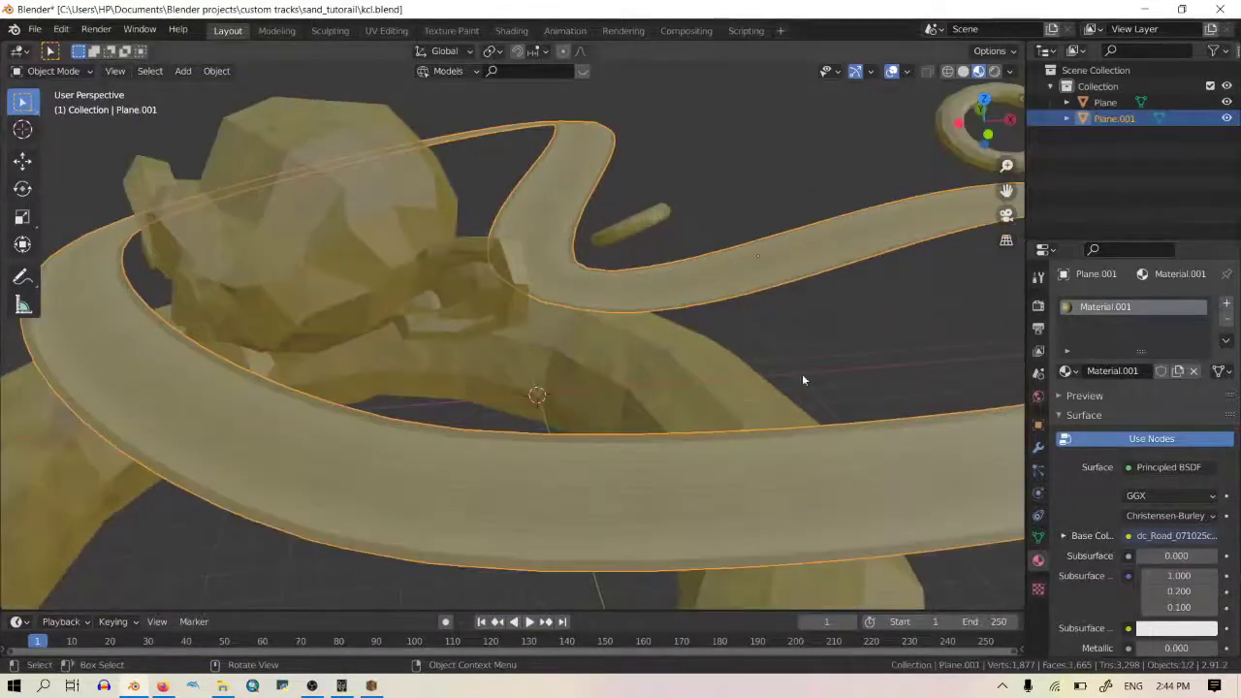
scroll(800, 393, down, 6)
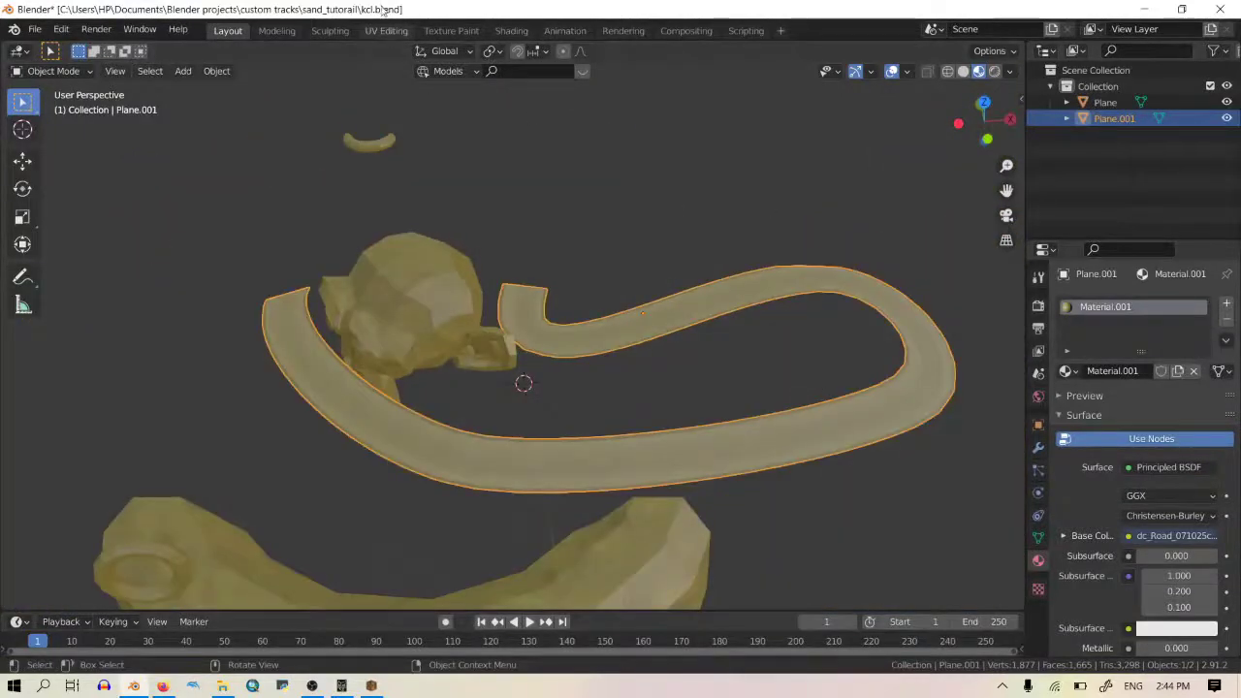
scroll(661, 313, up, 5)
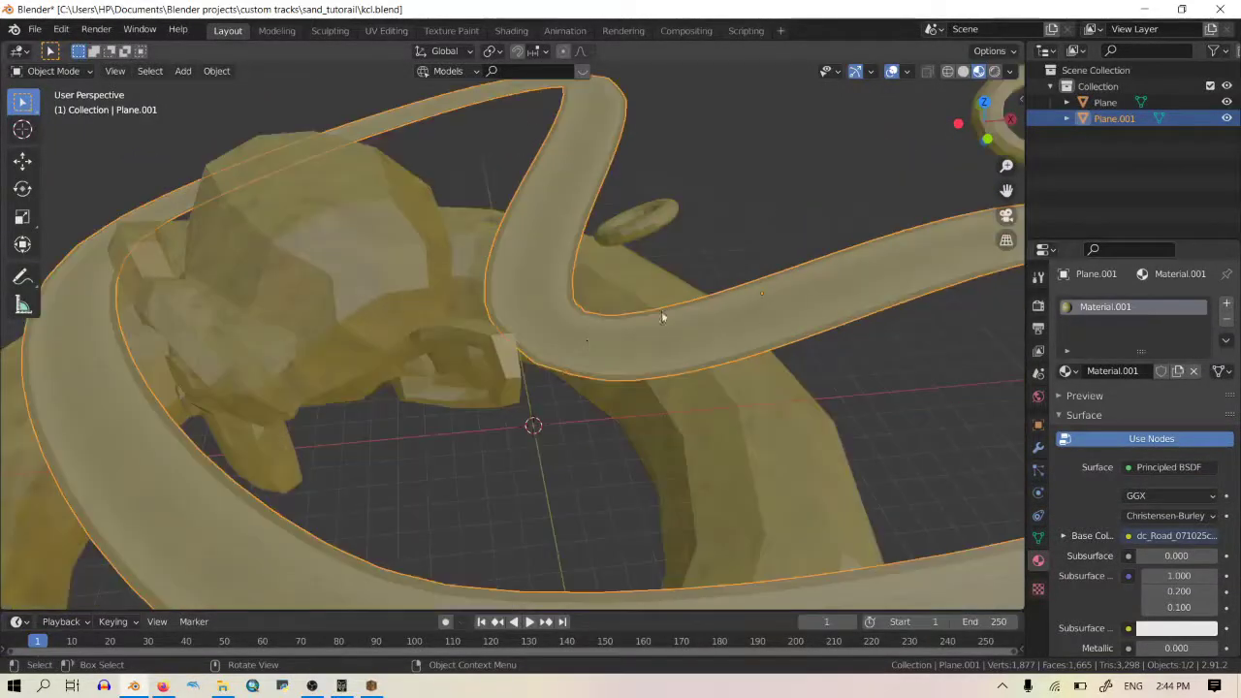
click(1226, 318)
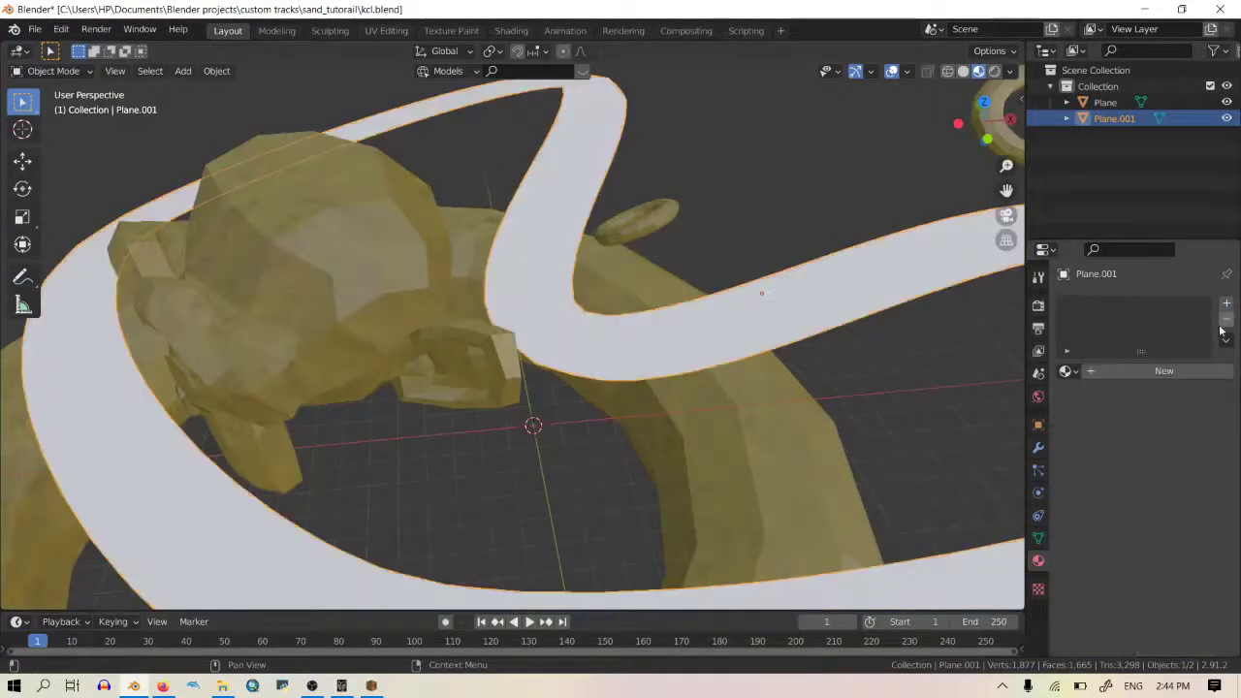
click(1094, 376)
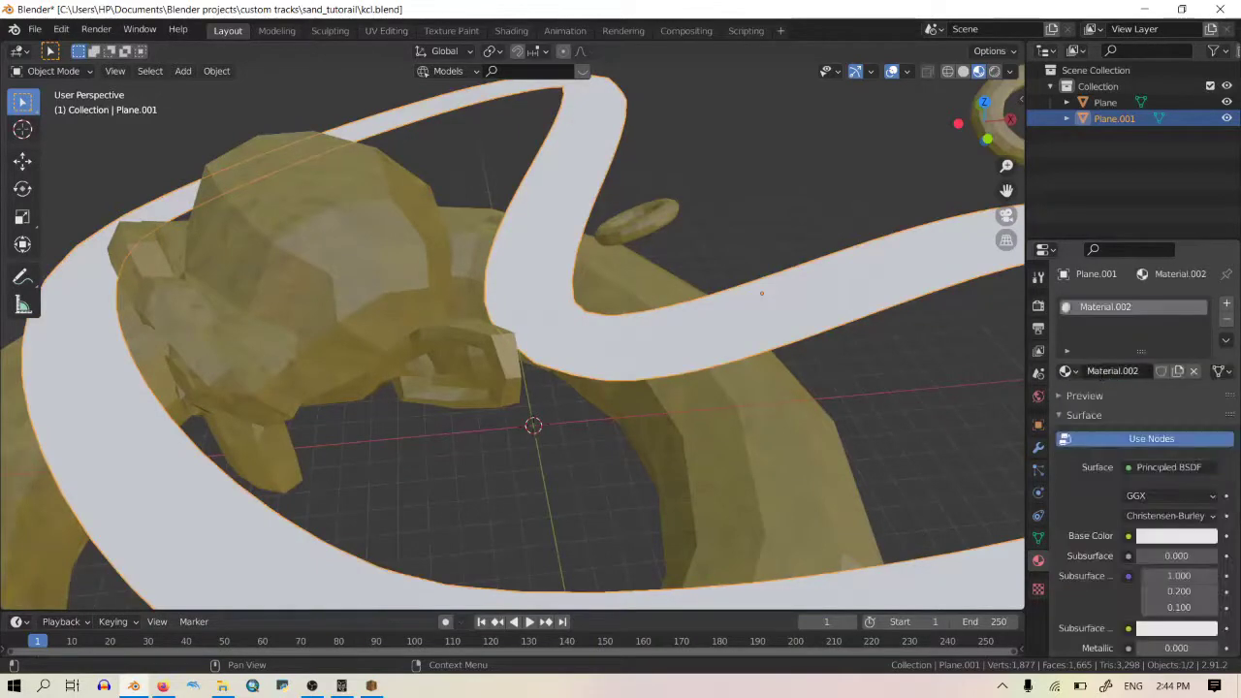
Step: Name the road's new material _00_000
click(1113, 371)
key(BackSpace)
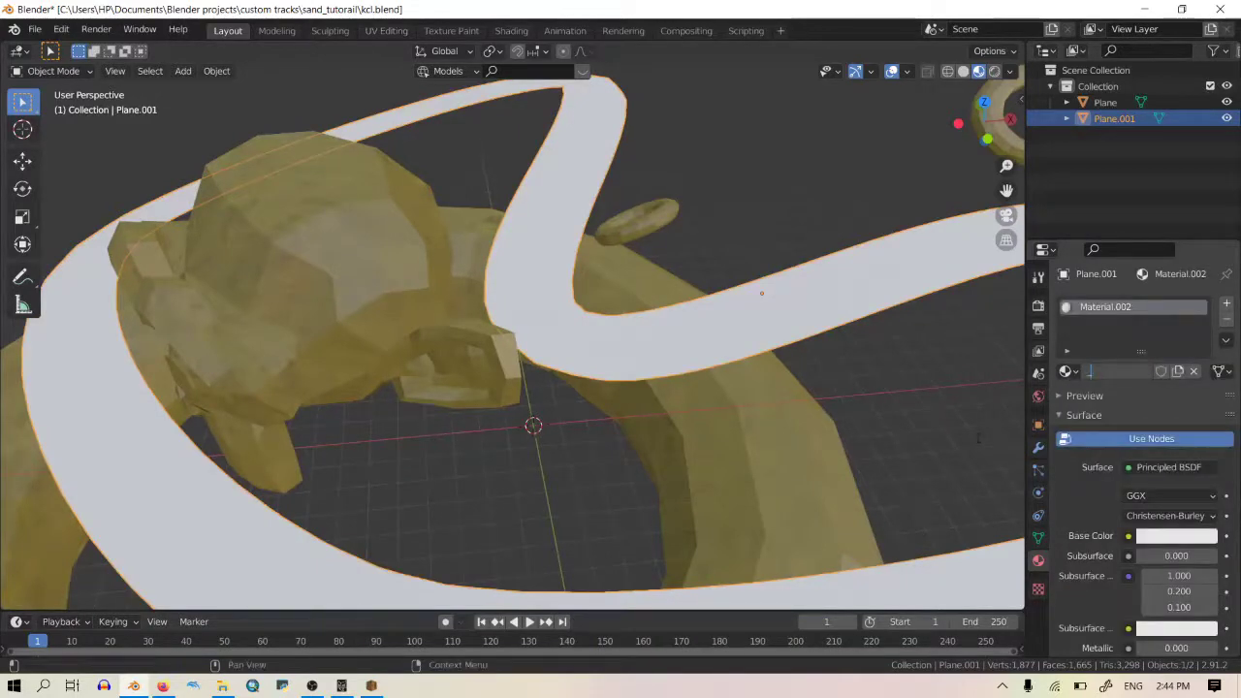
text(_00_000)
key(Return)
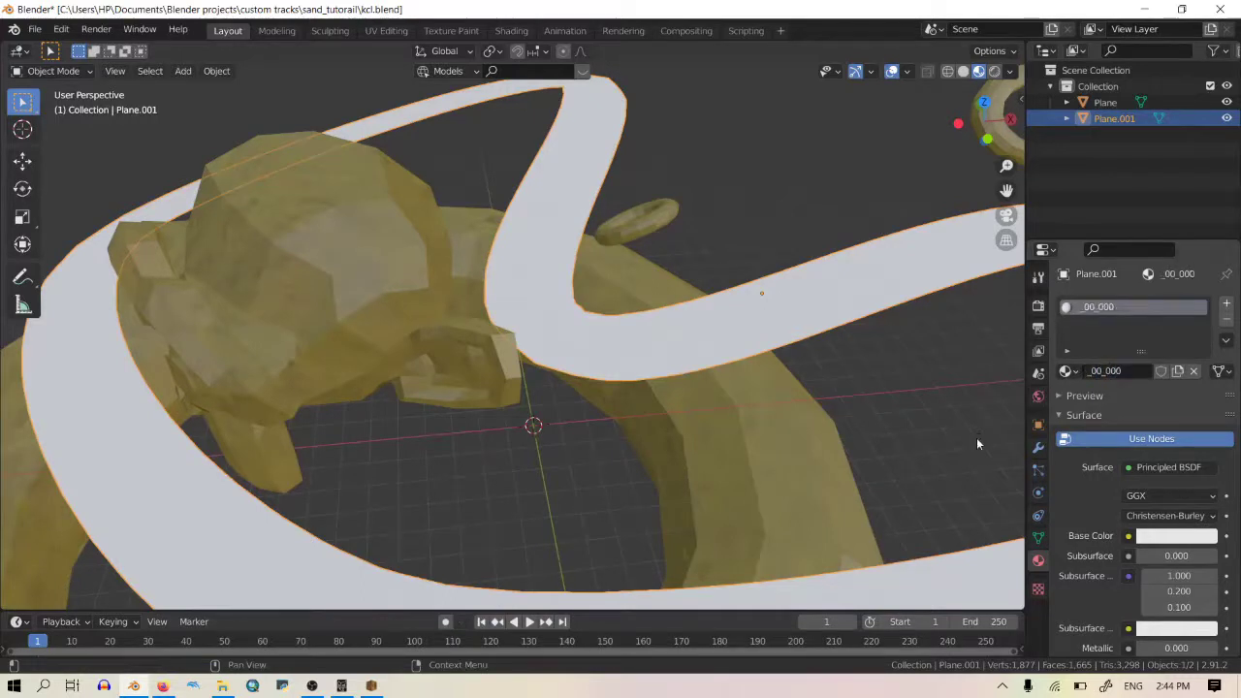
Step: Set the base color of the road's new material to a light lavender
click(1169, 535)
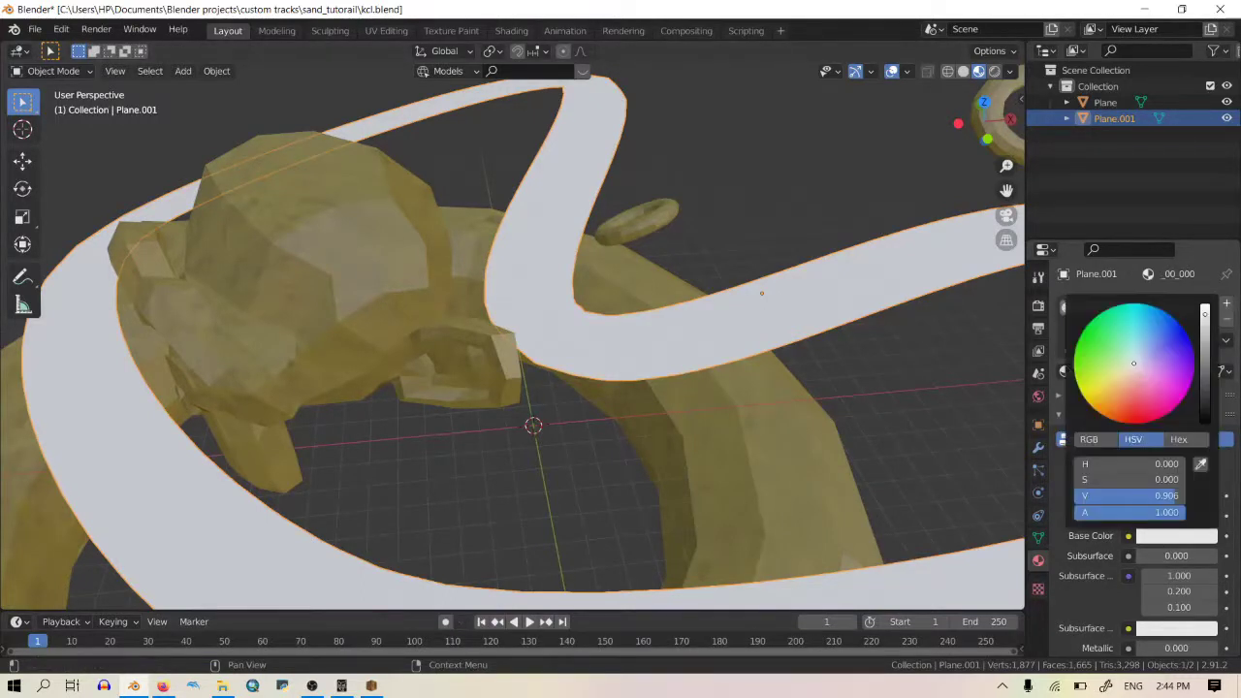
drag(1133, 364, 1149, 361)
scroll(749, 371, down, 6)
scroll(730, 388, up, 6)
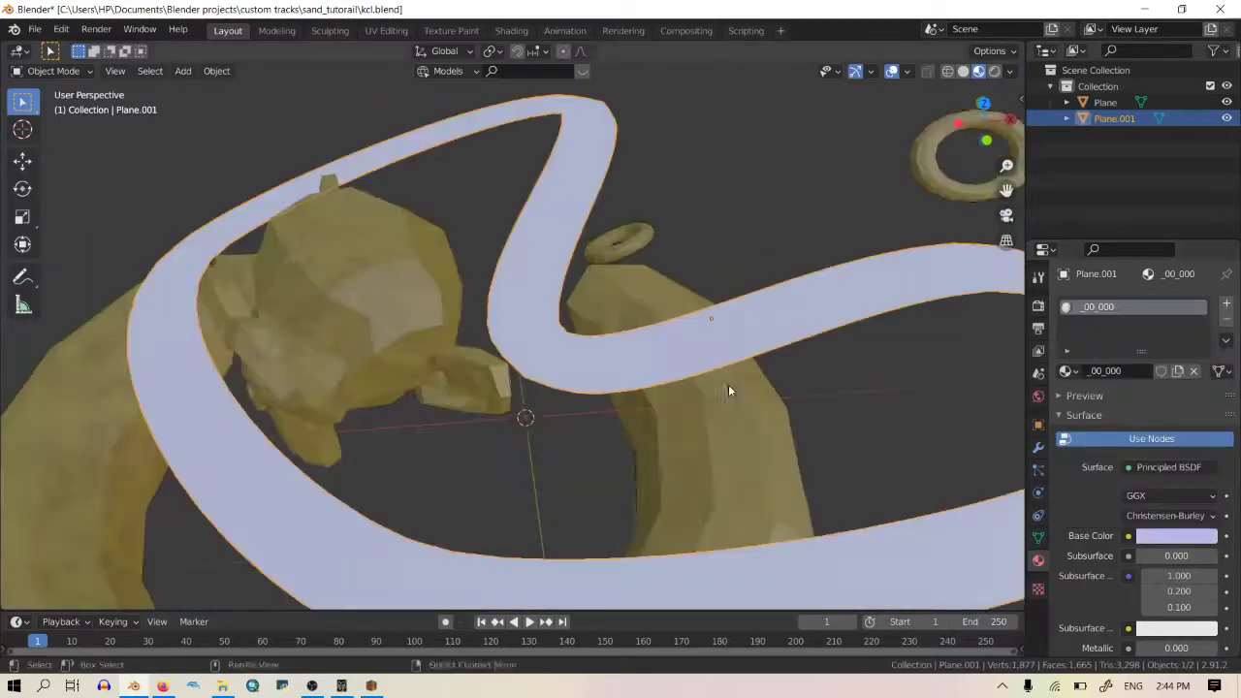
middle_drag(729, 391, 711, 387)
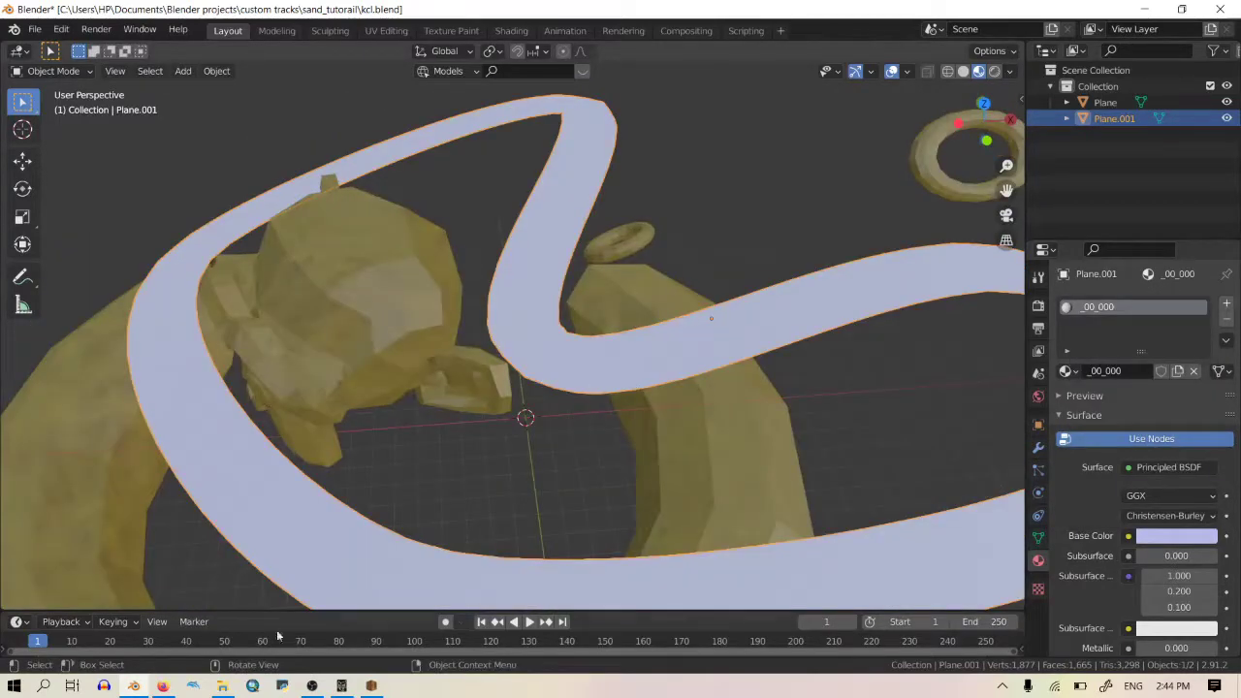
Step: Switch to Firefox, search the Custom Mario Kart Wiiki for kcl flags and open the KCL Flags page
click(163, 685)
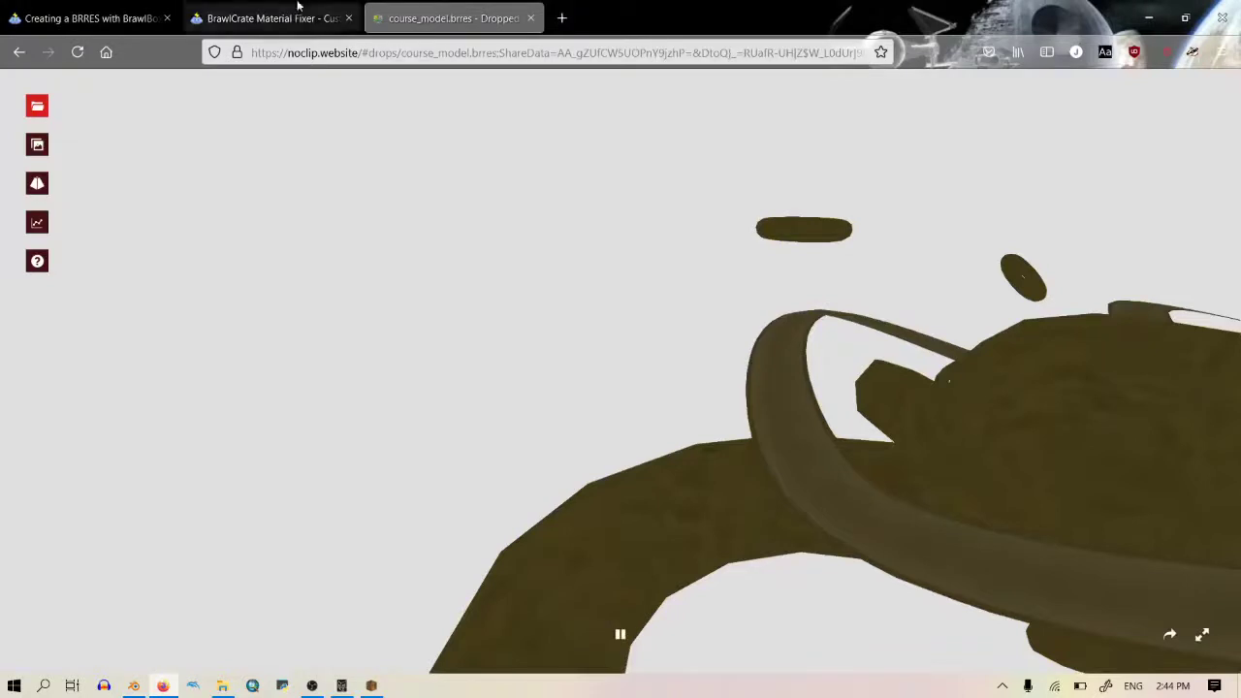
click(297, 6)
click(61, 410)
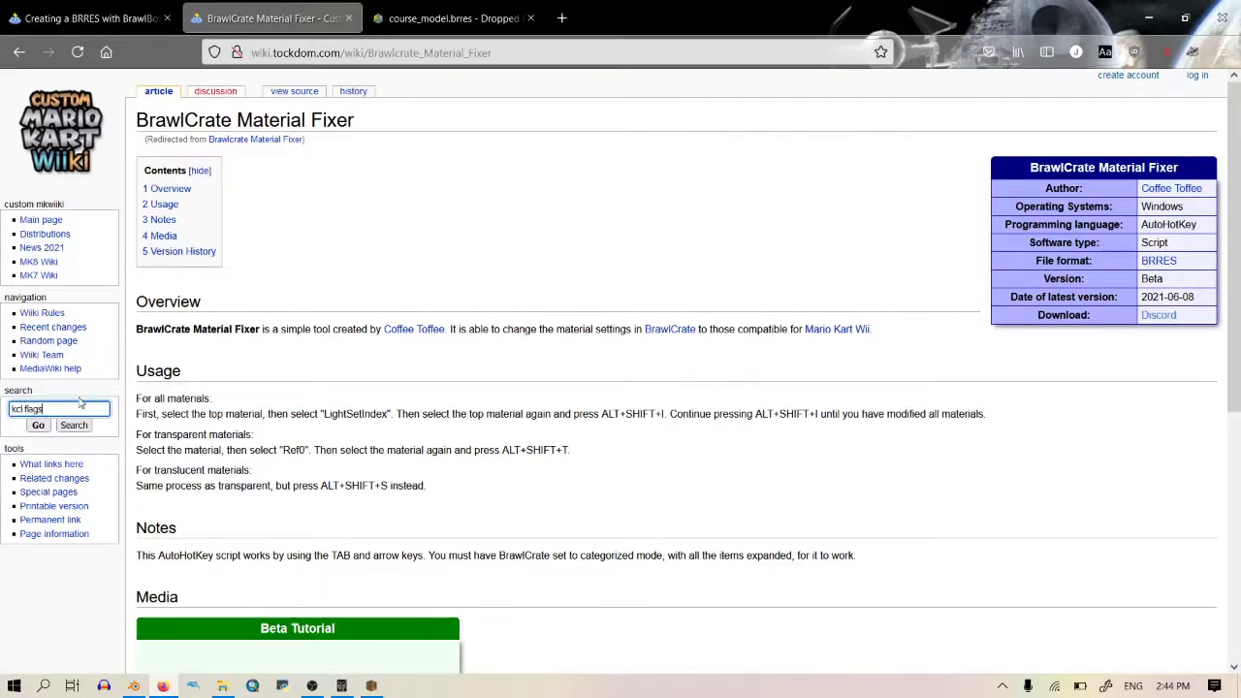
text(kcl flags)
key(Return)
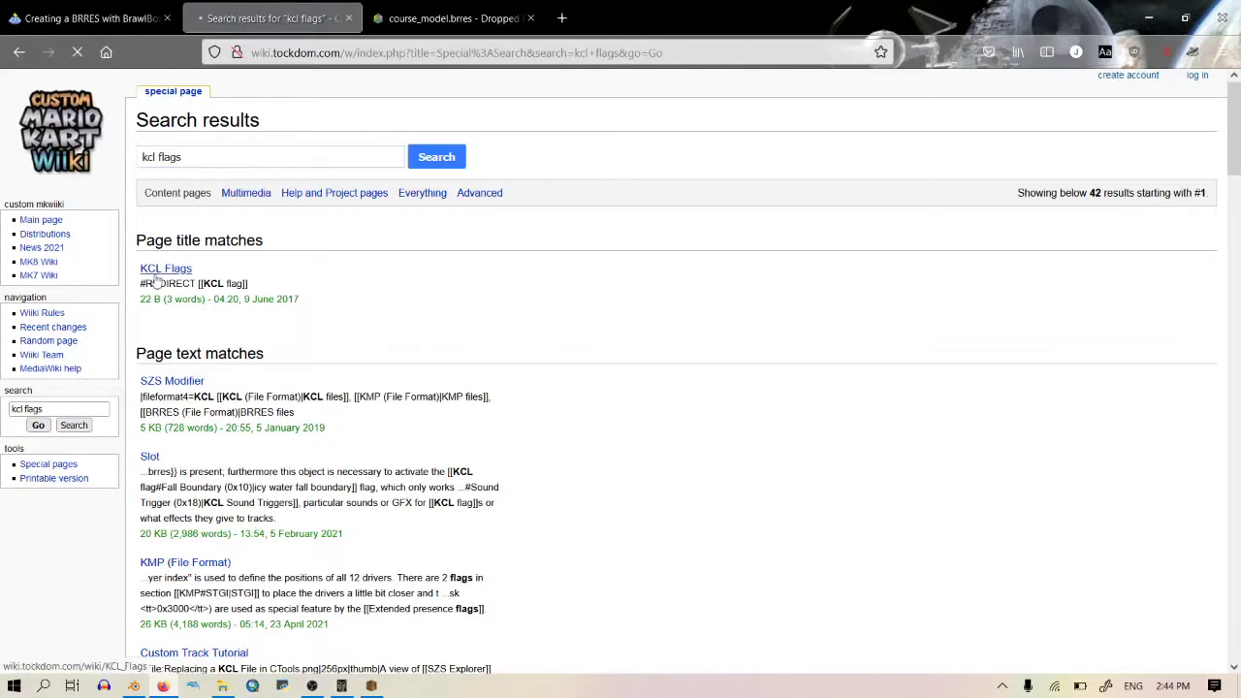
click(157, 273)
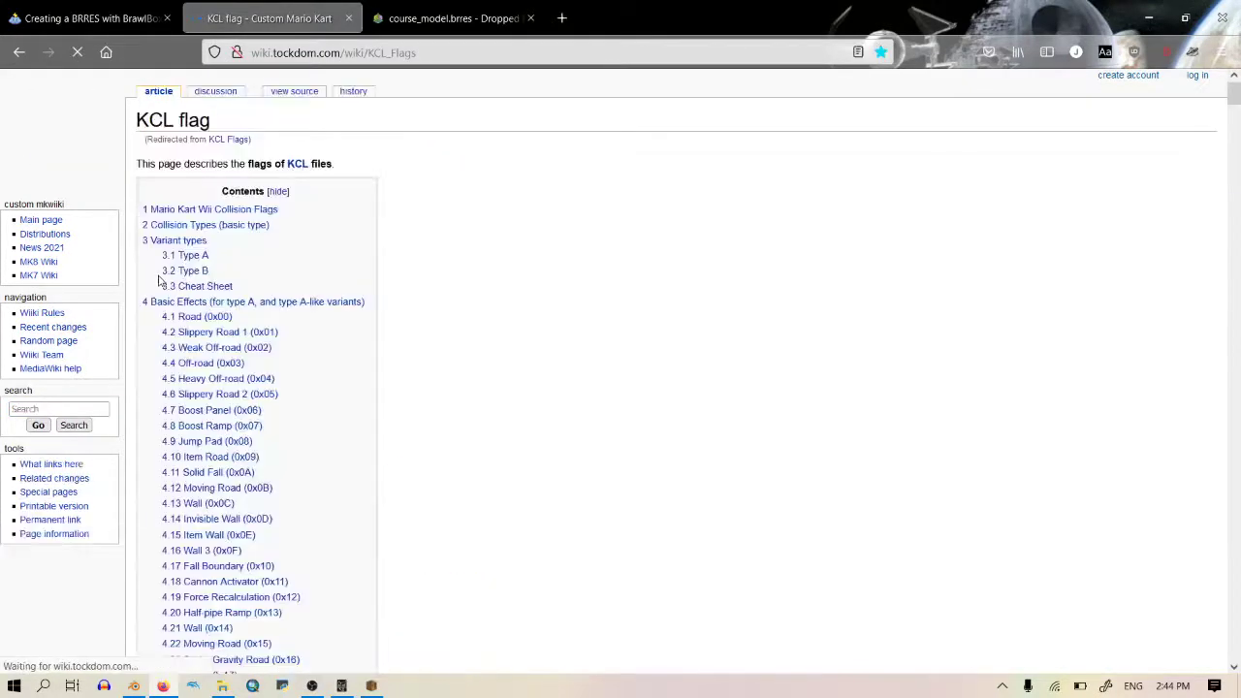
Step: Look up the Slippery Road 1 (0x01) section of the KCL flag page and examine its surface variants
scroll(532, 263, down, 6)
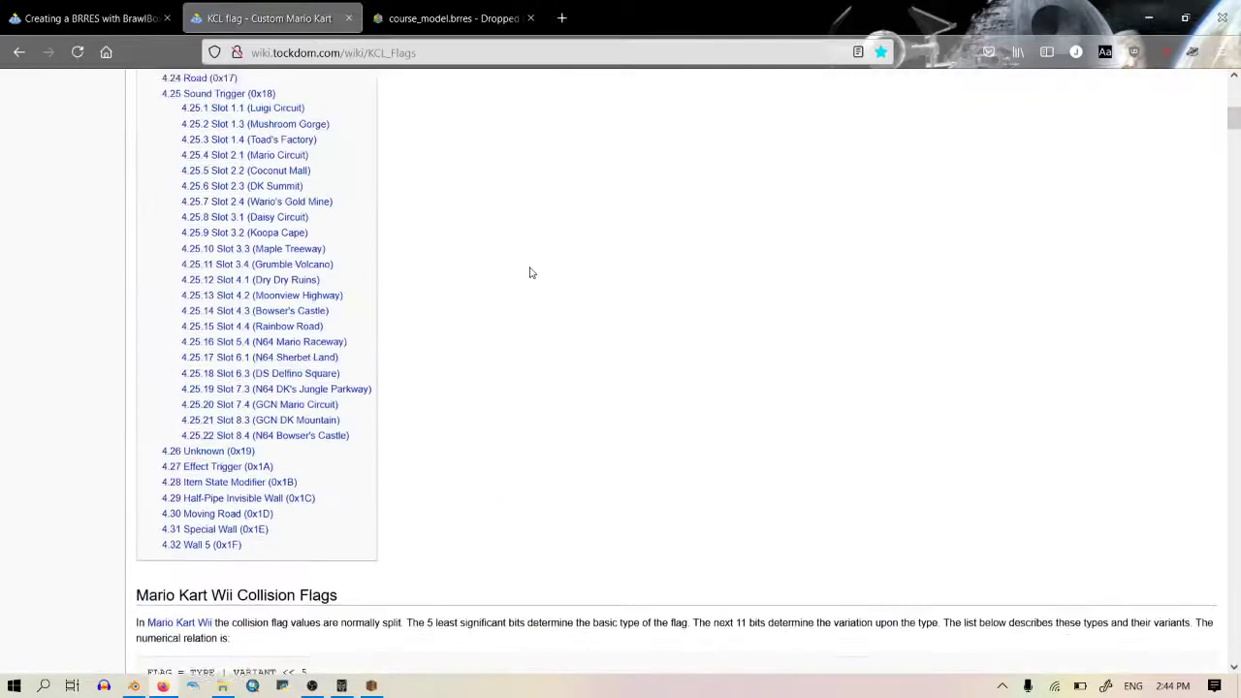
scroll(527, 285, up, 5)
scroll(331, 260, down, 1)
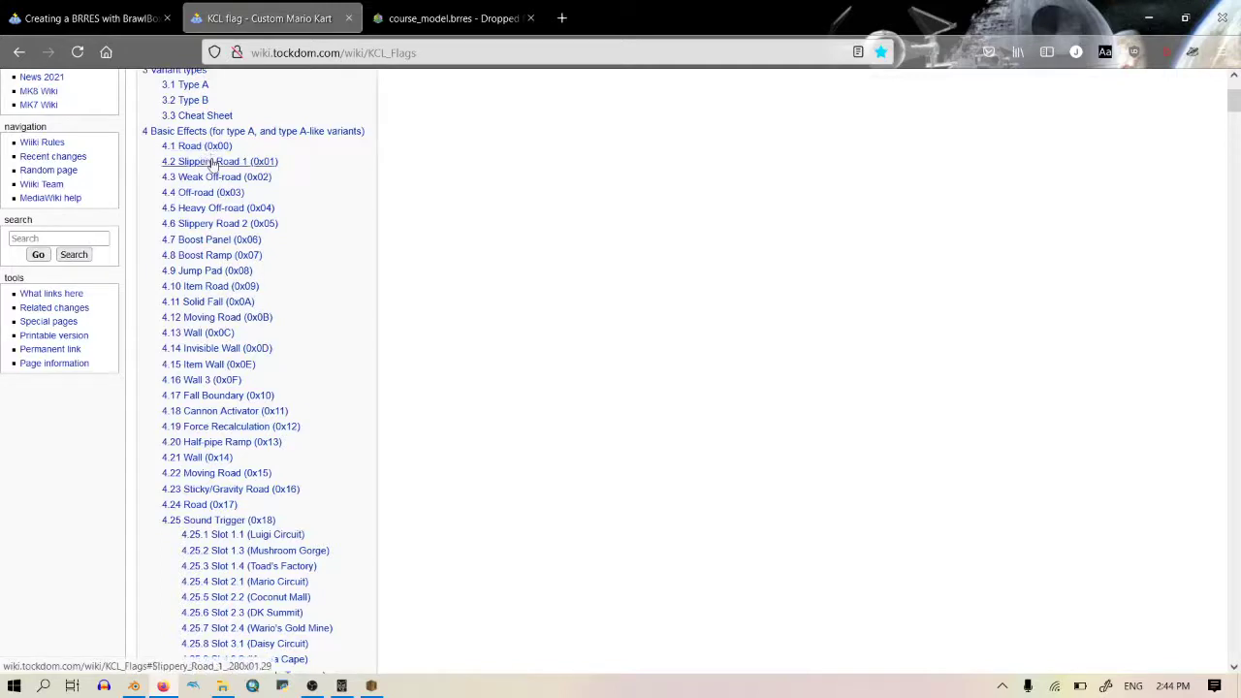
click(213, 162)
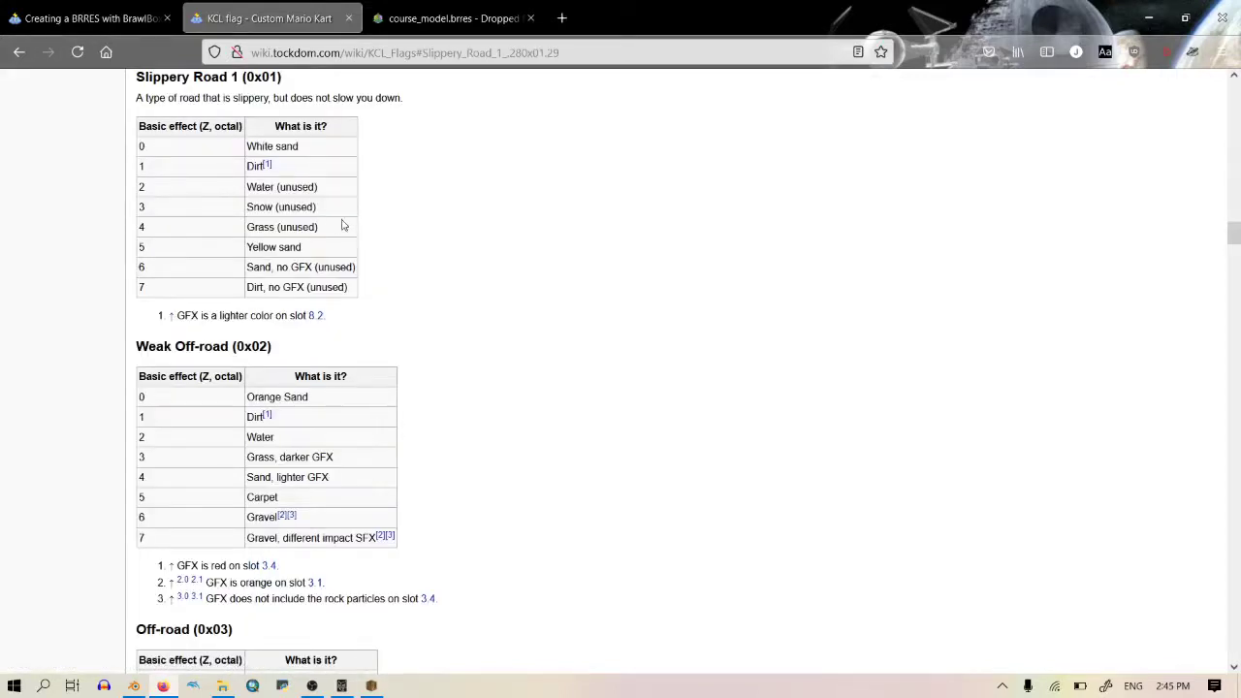
scroll(344, 252, up, 2)
scroll(346, 278, down, 1)
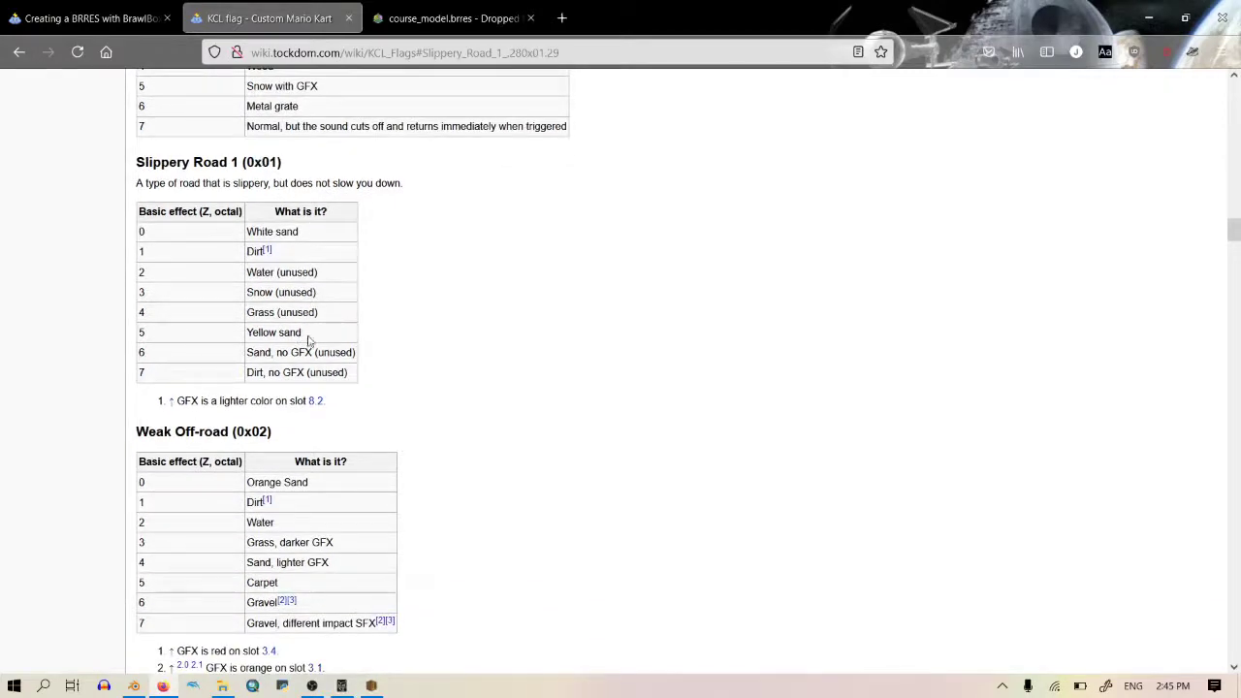
drag(308, 339, 247, 334)
click(248, 335)
drag(250, 155, 292, 172)
click(293, 172)
Step: Switch to Blender and rename the road material as _01_000
click(134, 686)
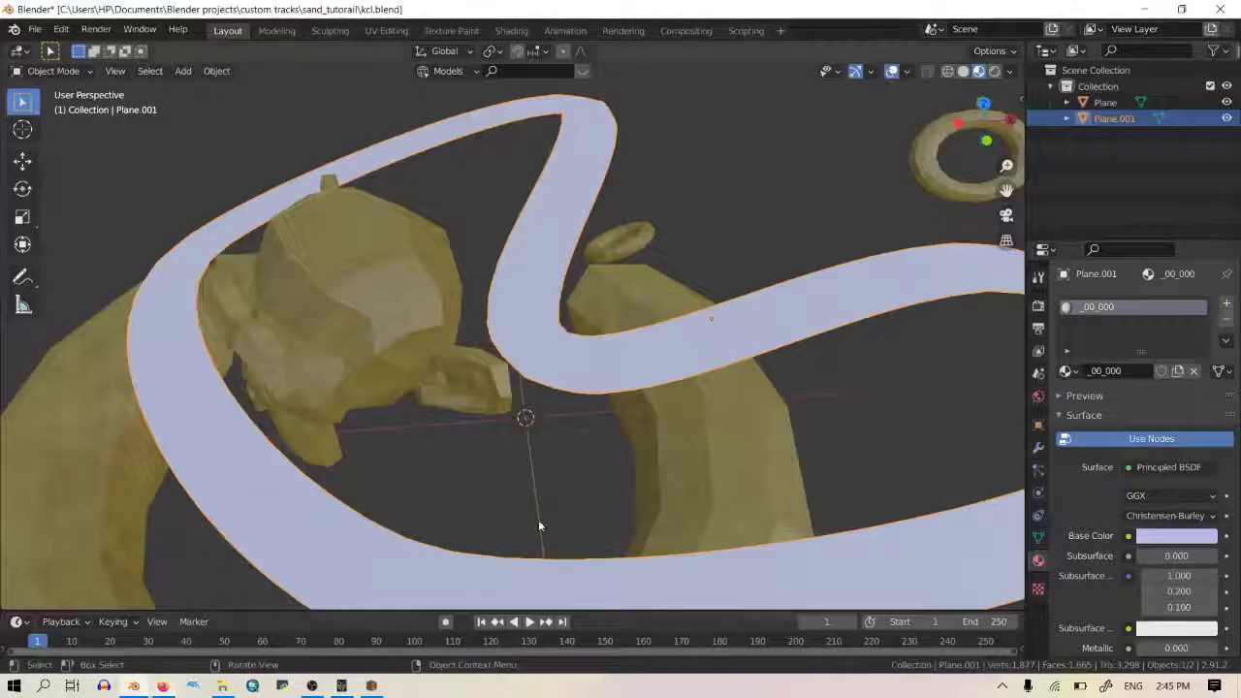
click(1103, 372)
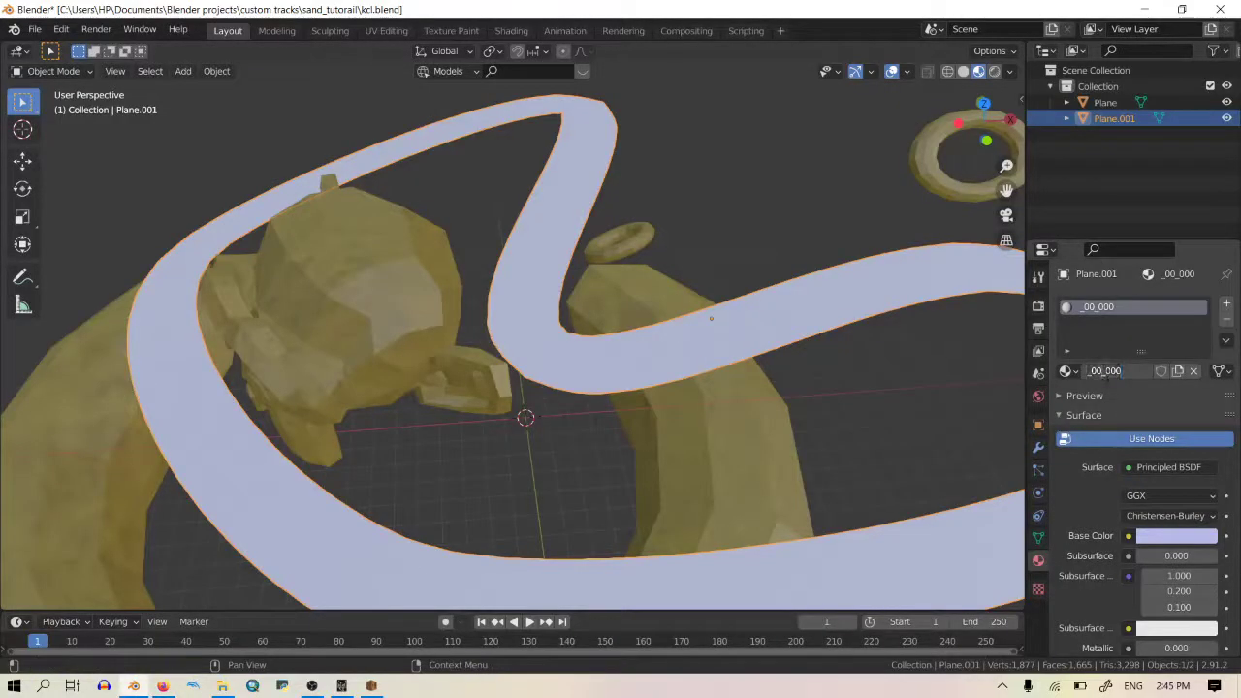
text(_01_000)
key(Return)
Step: Check the yellow sand variant number on the wiki page in Firefox and rename the road material in Blender as _01_005
click(161, 686)
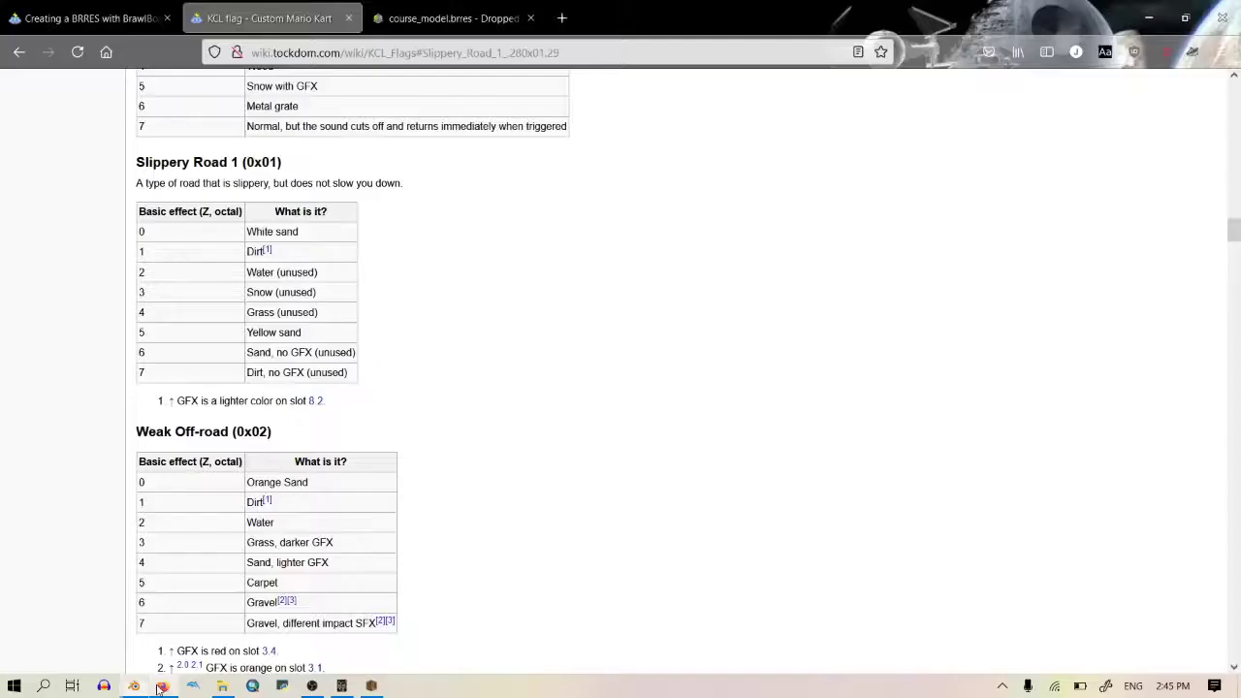
drag(265, 332, 143, 334)
click(143, 332)
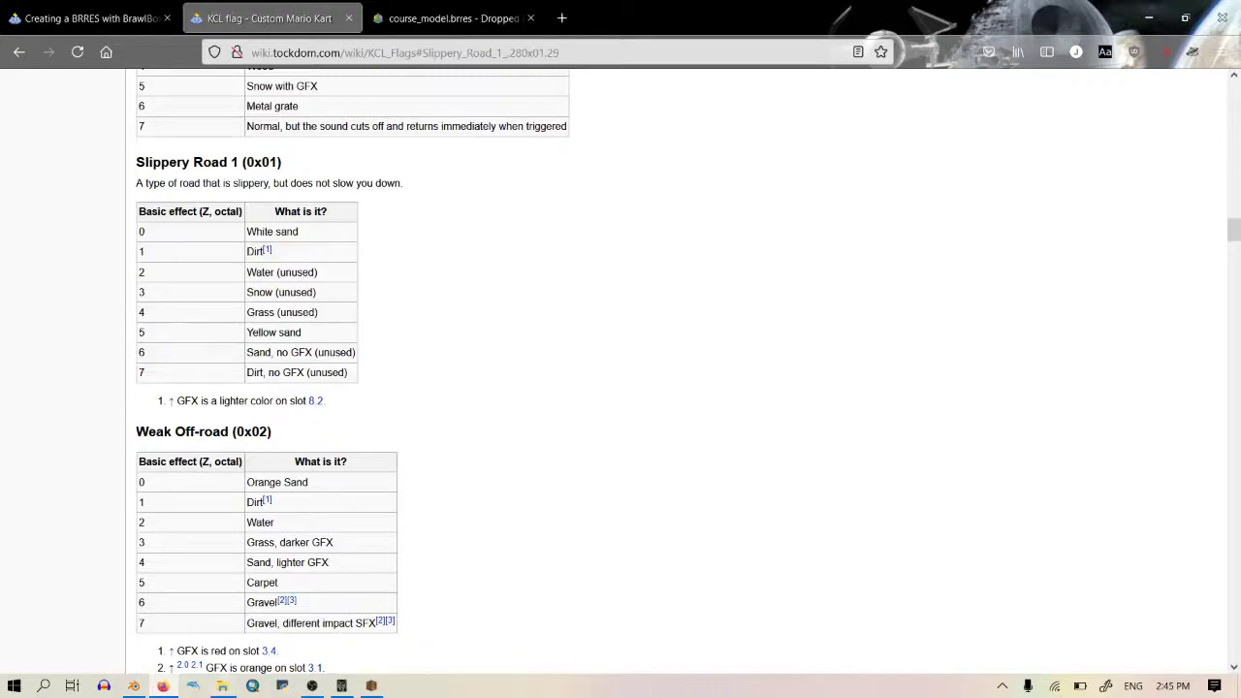
click(134, 685)
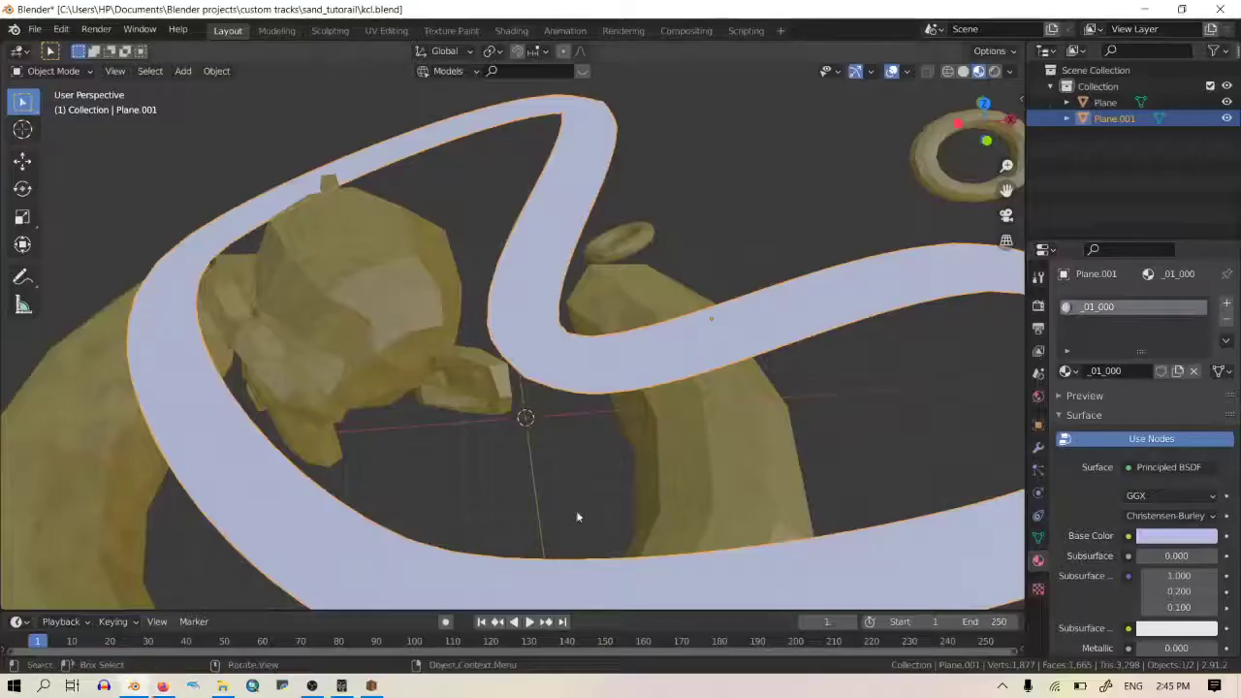
double_click(1127, 371)
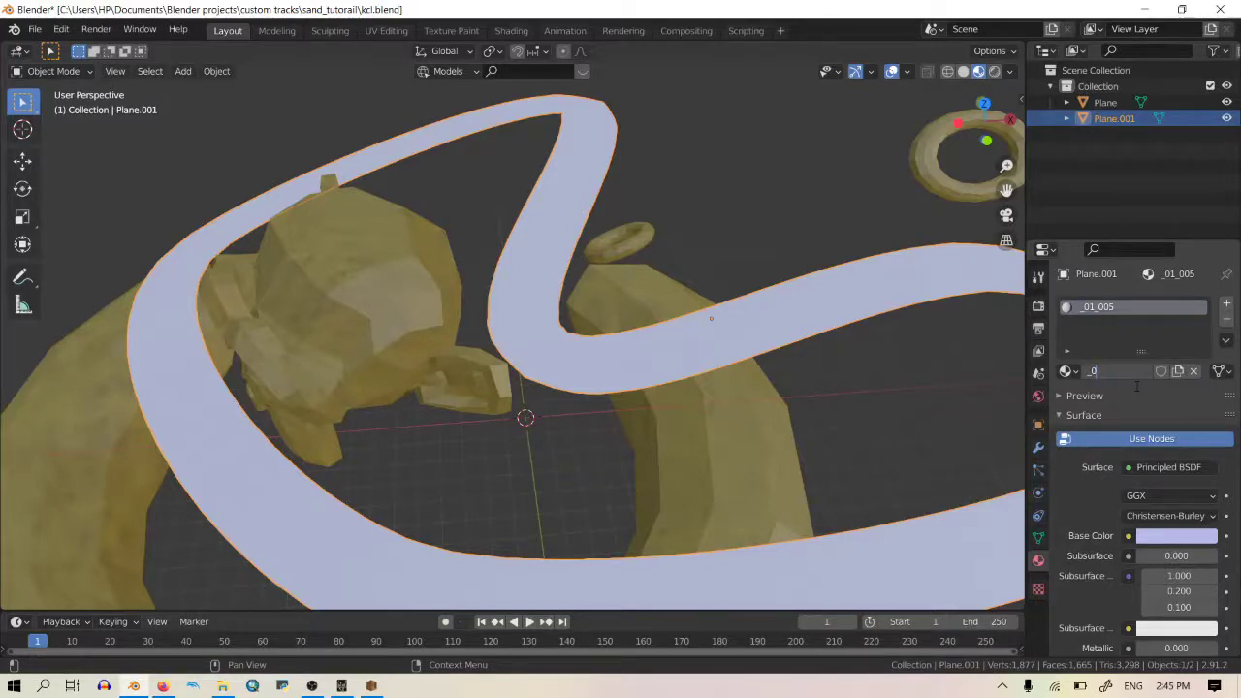
text(00)
Step: Switch to Firefox and examine the dirt variants listed in the Road (0x00) section of the KCL flag page
click(162, 685)
scroll(379, 300, up, 8)
scroll(398, 306, down, 5)
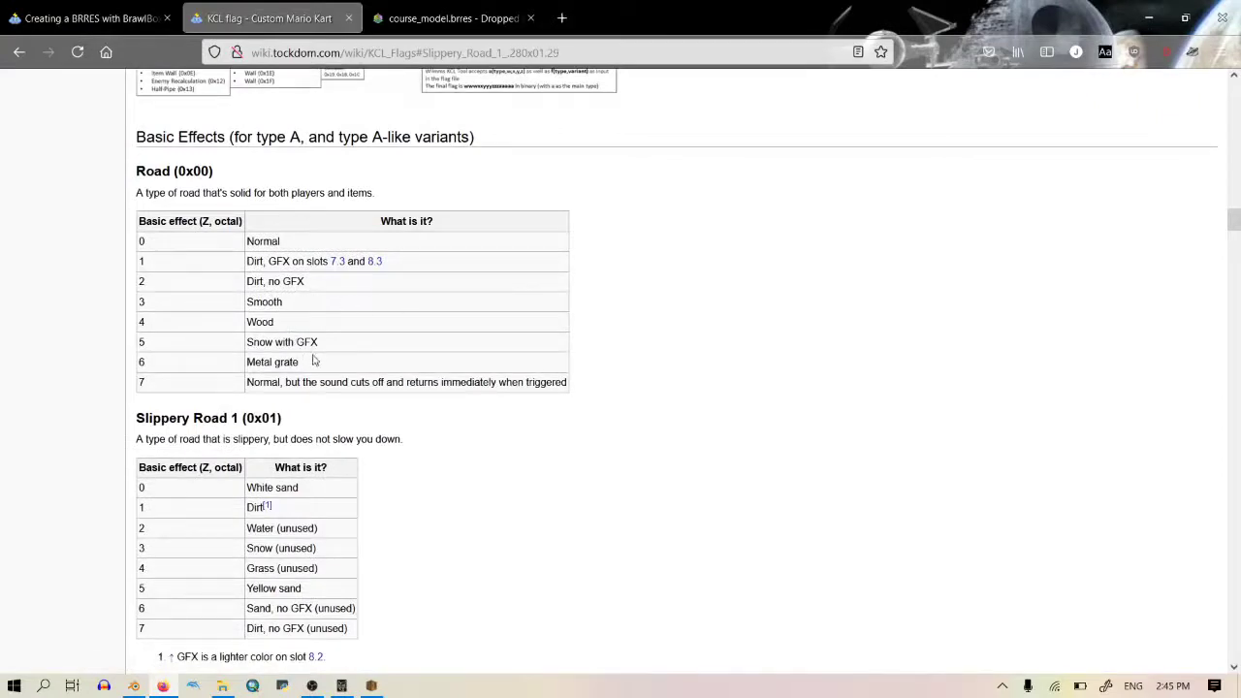
drag(328, 284, 238, 283)
click(236, 283)
drag(257, 281, 240, 288)
click(300, 282)
click(311, 297)
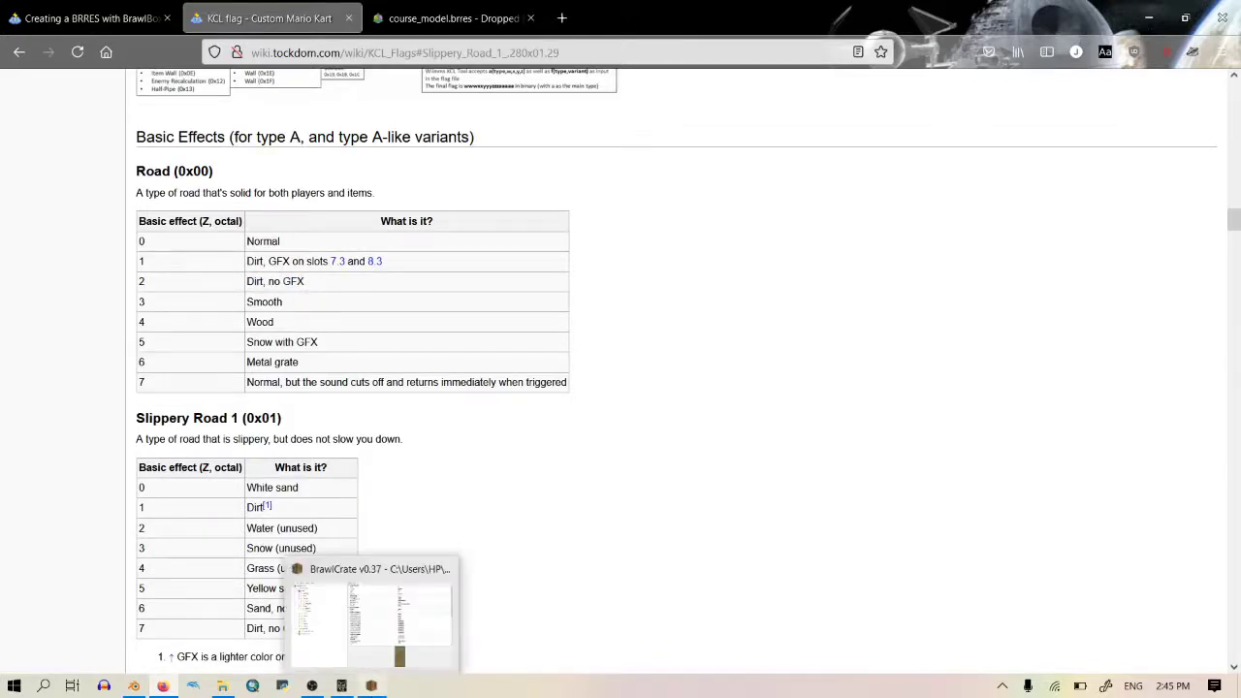
Step: Return to Blender and rename the road material as _00_001
click(371, 686)
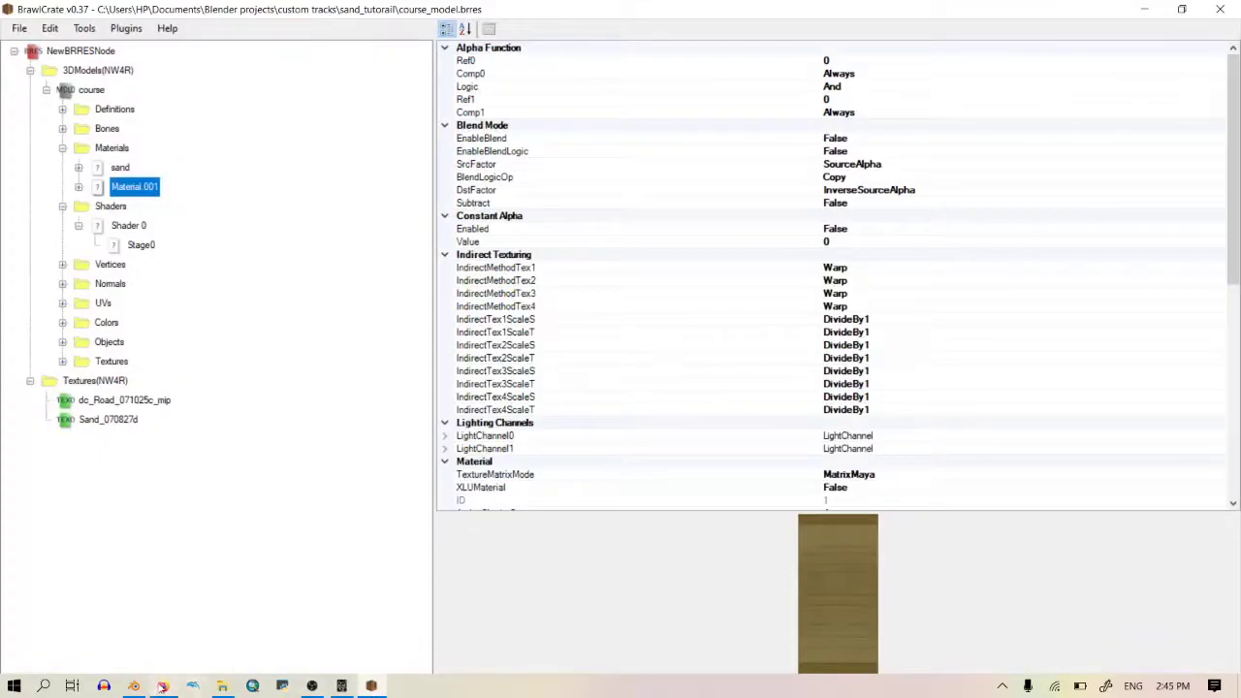
click(134, 686)
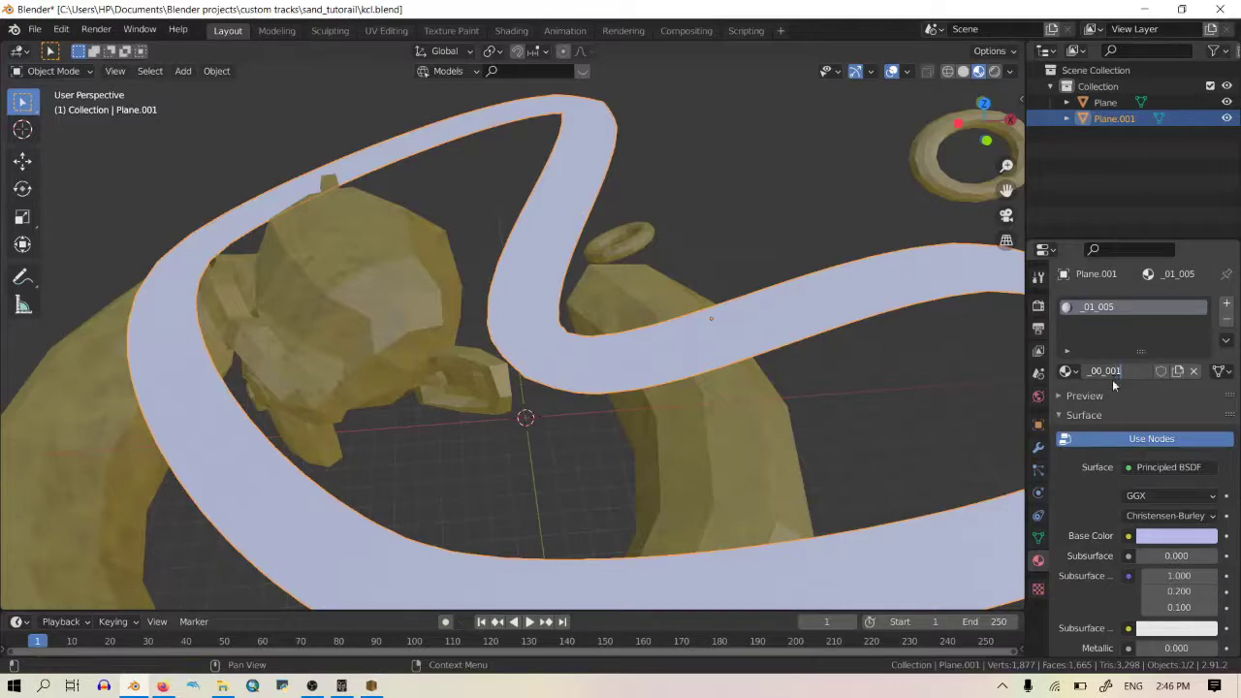
key(Return)
Step: Select the sand terrain object with the monkey head and enter Edit Mode on it
scroll(482, 356, up, 2)
middle_drag(482, 355, 506, 322)
scroll(506, 322, down, 1)
click(467, 284)
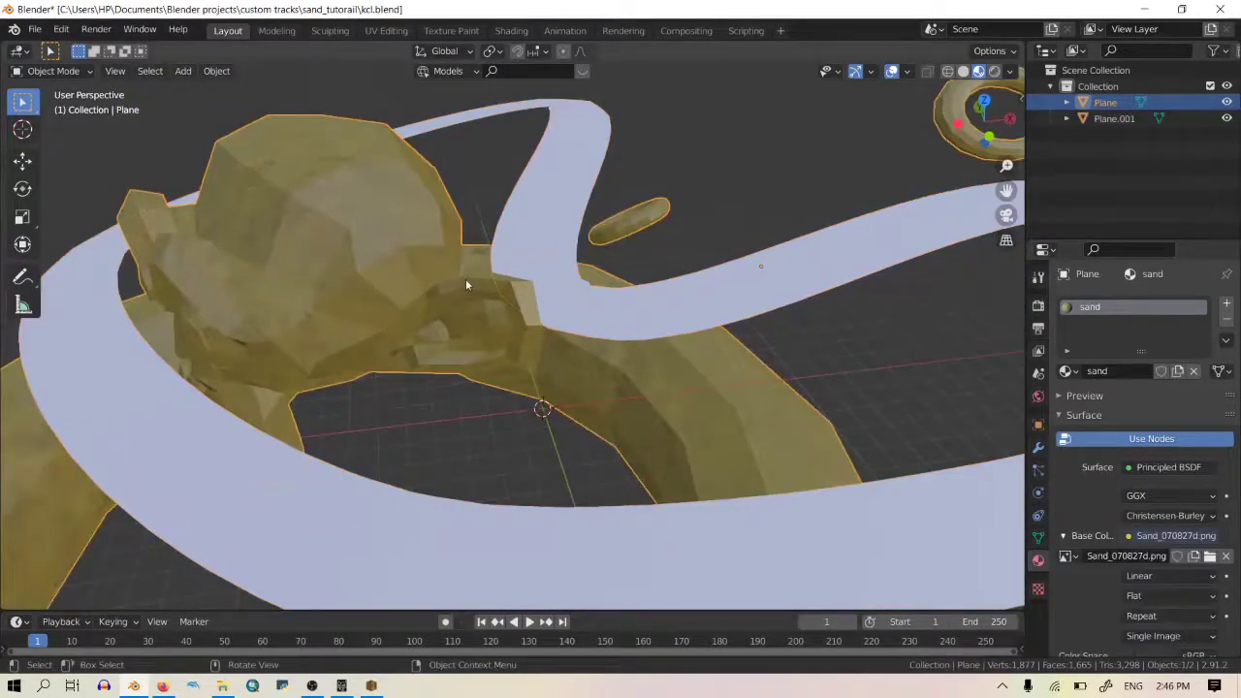
scroll(772, 334, down, 1)
middle_drag(717, 353, 703, 328)
key(Tab)
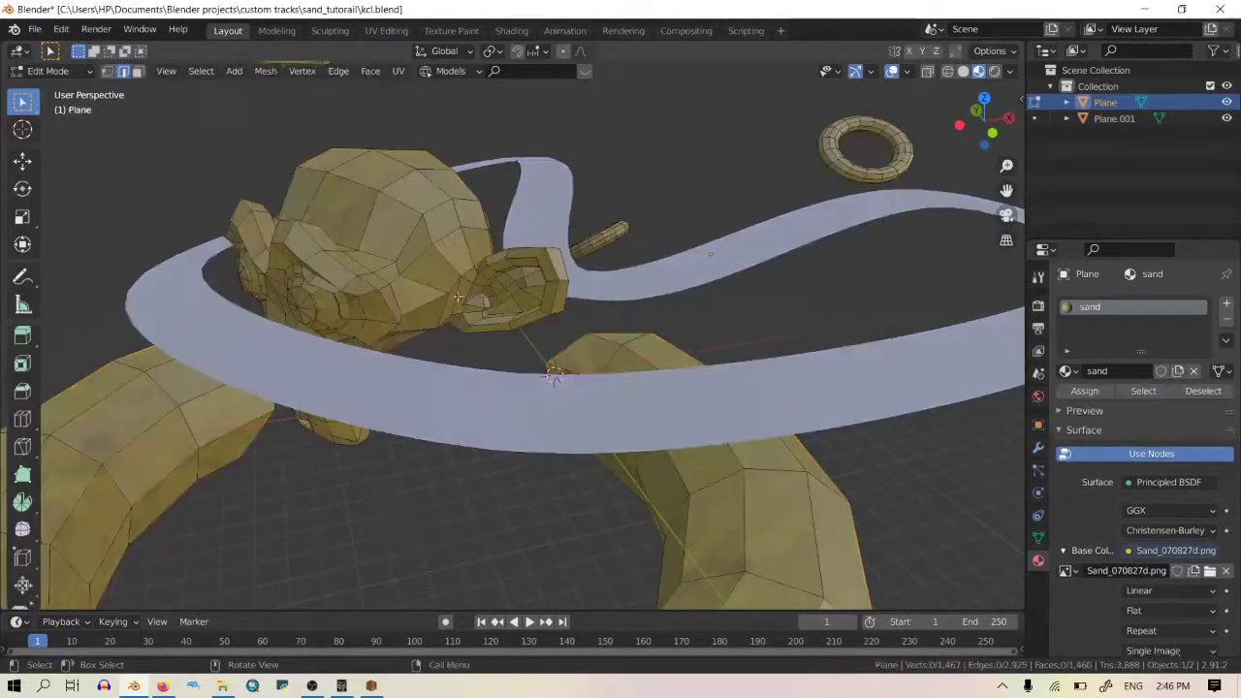
Step: Select the faces on the upper part of the monkey head in face select mode and separate them into their own object
drag(492, 295, 366, 225)
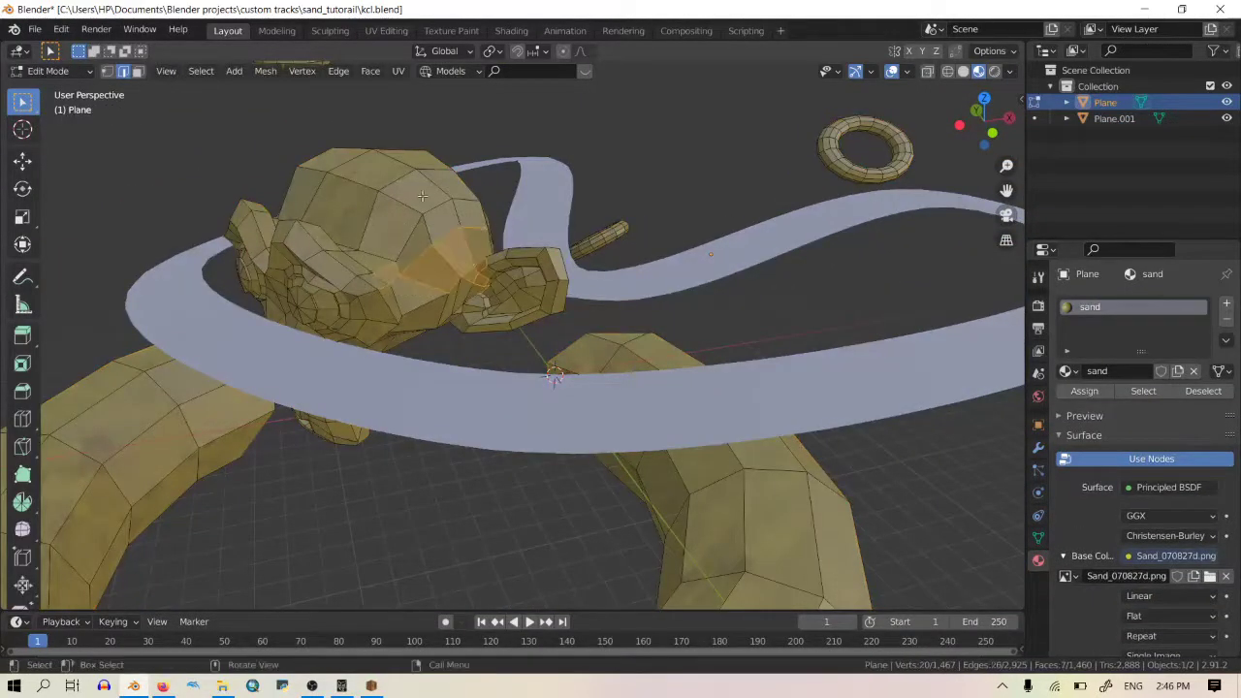
middle_drag(423, 198, 438, 232)
click(139, 71)
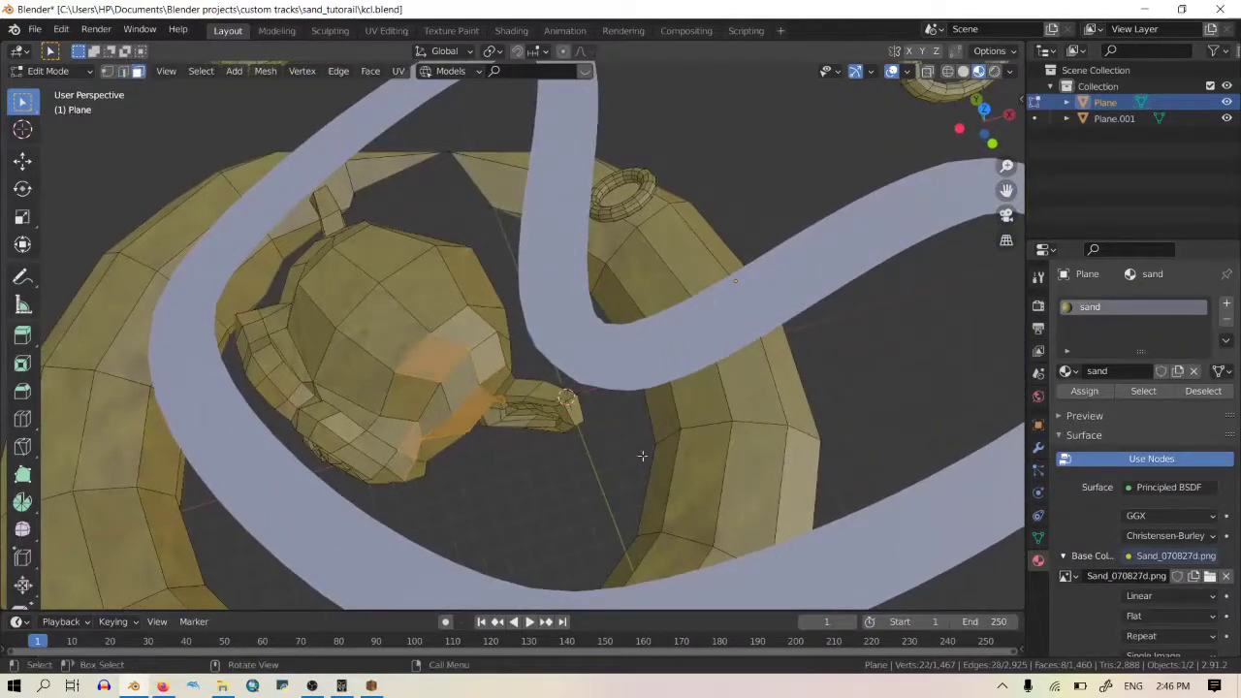
drag(515, 446, 374, 315)
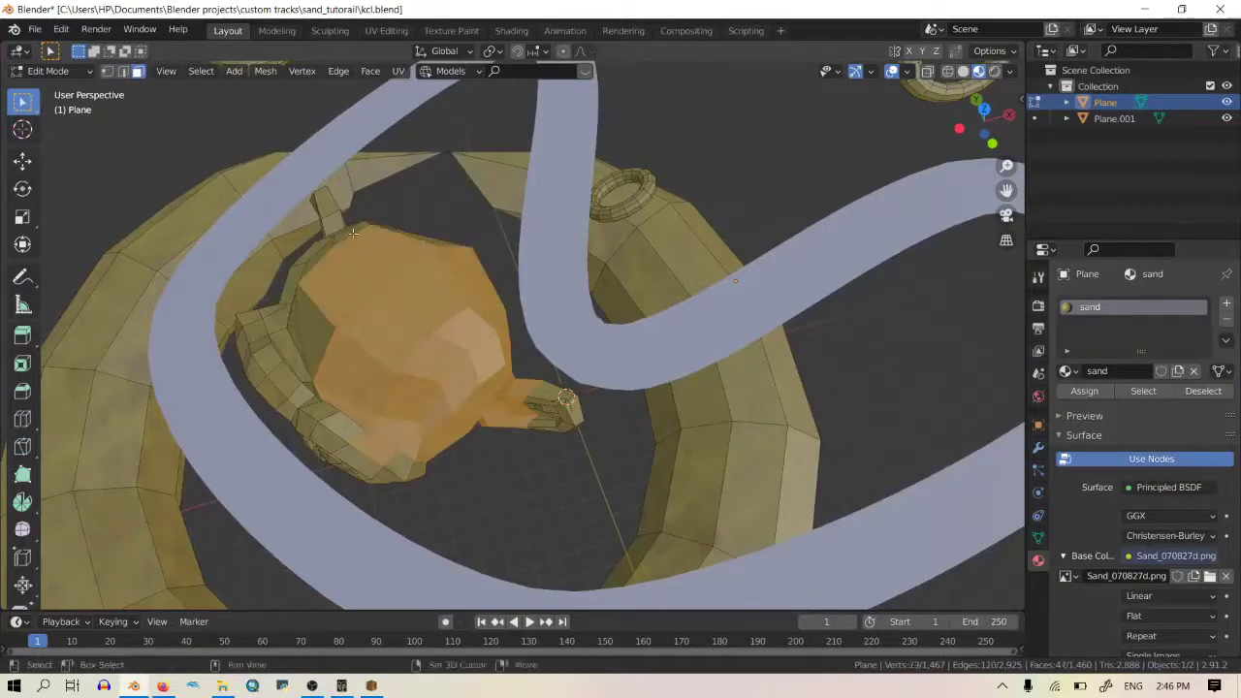
middle_drag(476, 342, 404, 226)
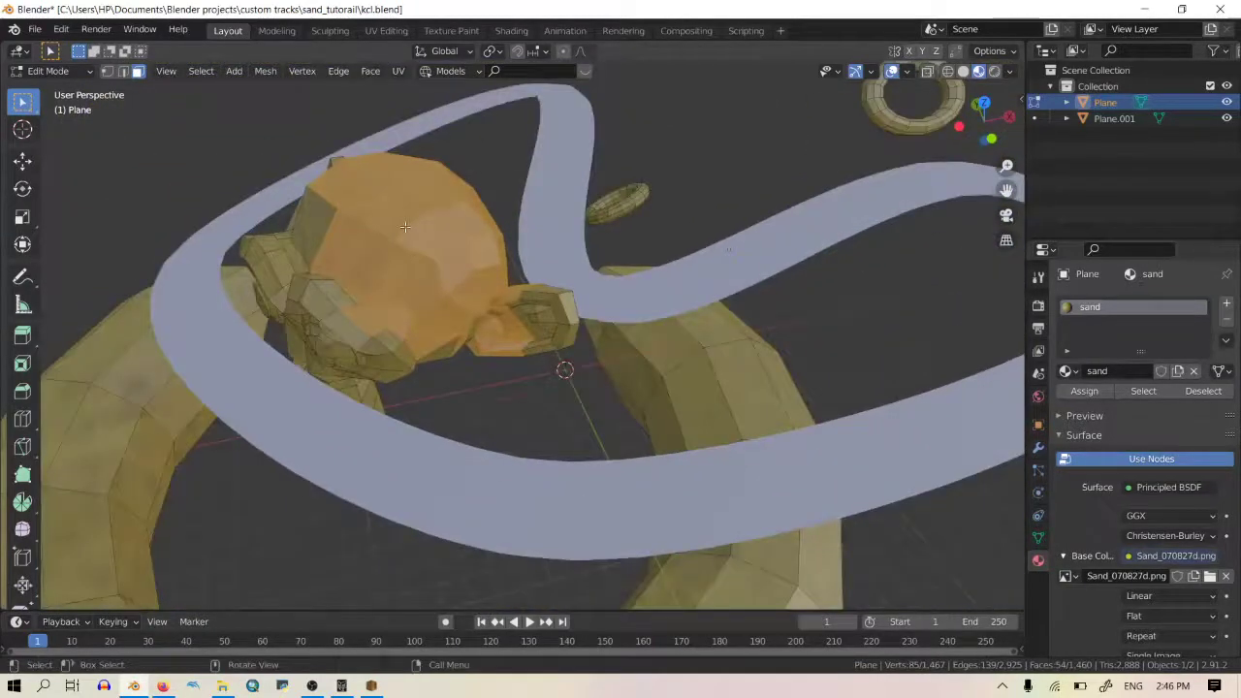
key(p)
click(405, 210)
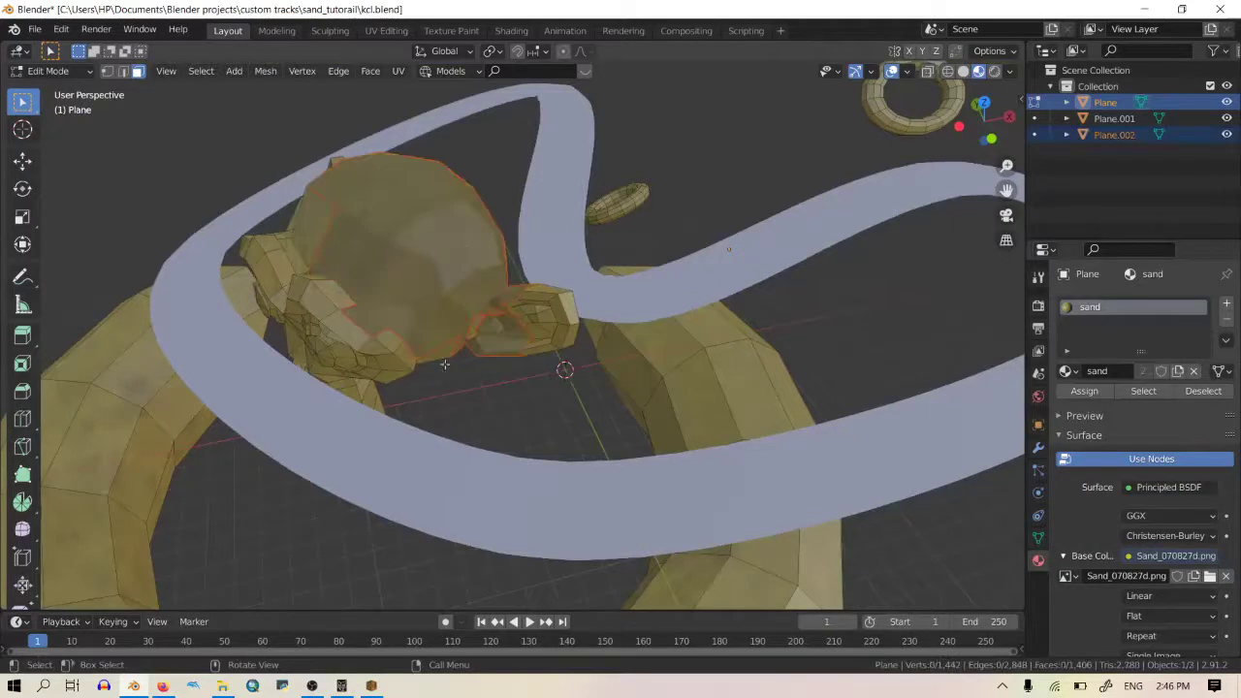
Step: Return to Object Mode, select the separated head piece and try moving it off the rest of the head
key(Tab)
click(450, 252)
key(g)
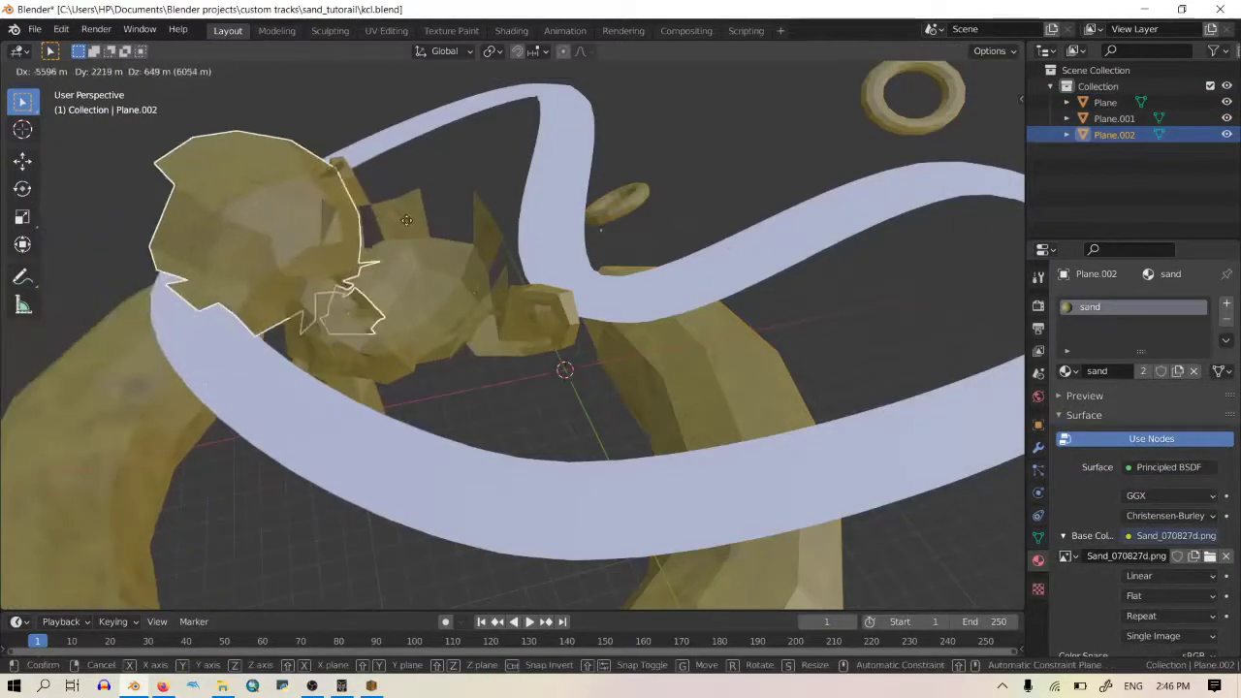
right_click(630, 164)
Step: Remove the sand material from the separated head piece and create a new material for it
middle_drag(549, 209, 792, 313)
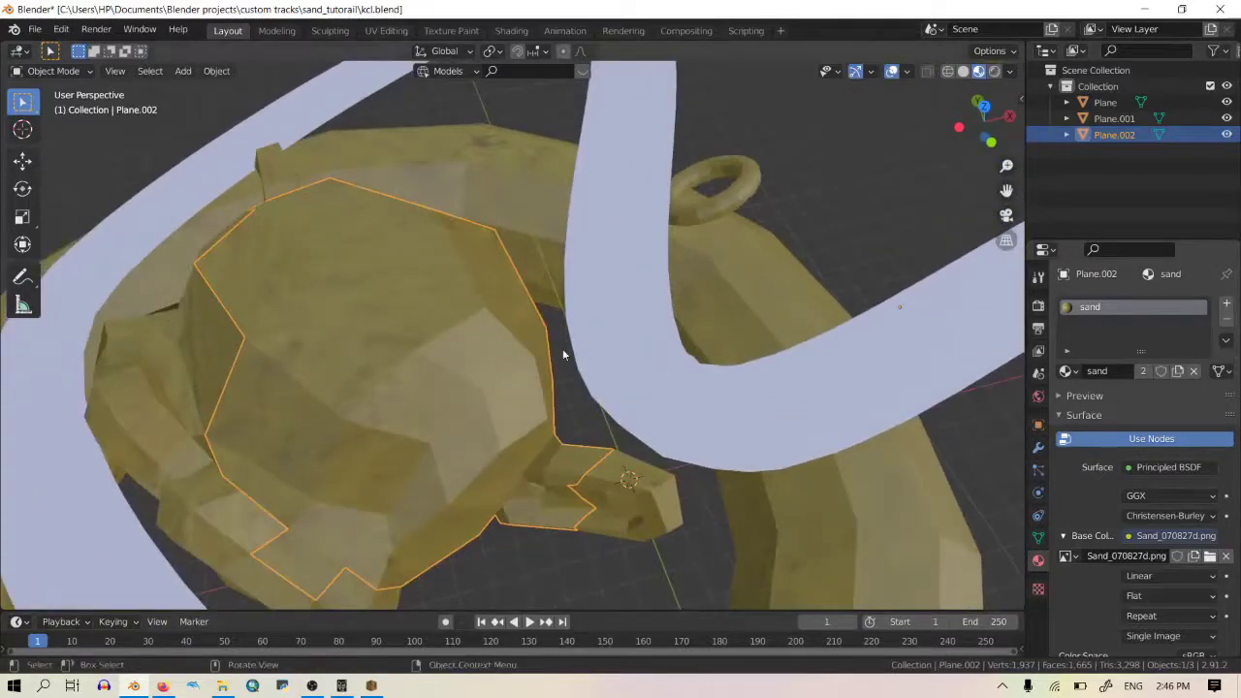
middle_drag(601, 334, 632, 338)
scroll(640, 302, down, 4)
scroll(627, 327, up, 2)
scroll(628, 328, up, 2)
click(1228, 321)
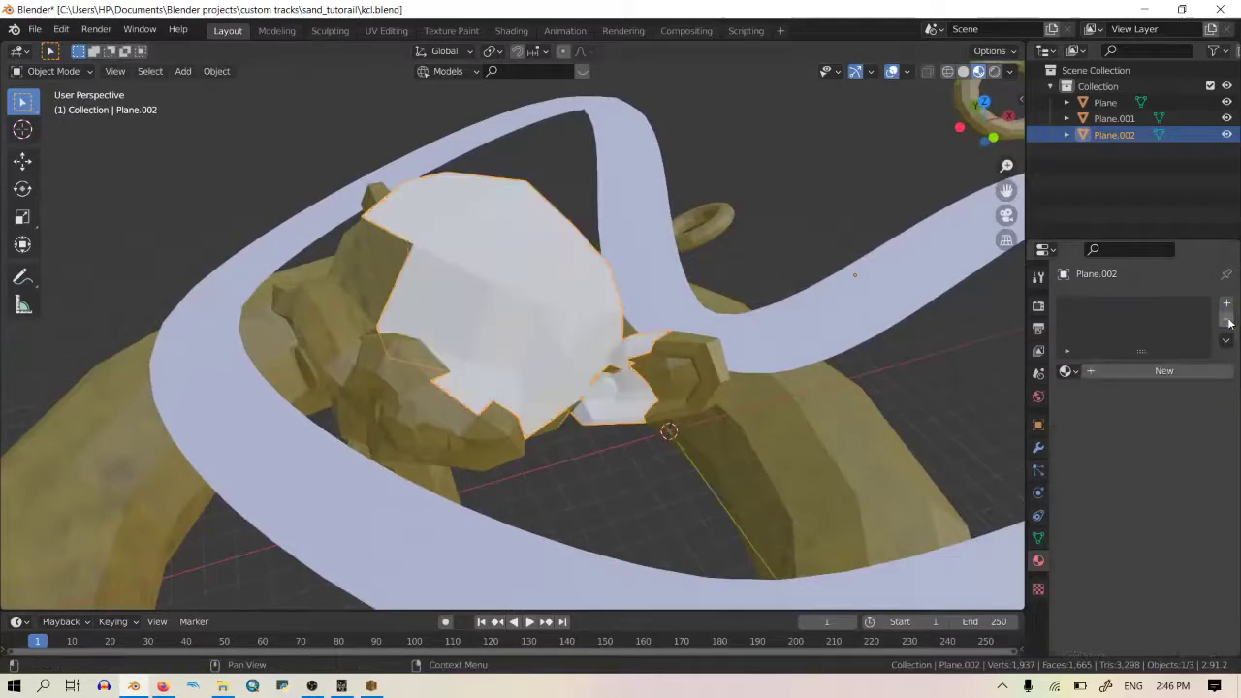
click(1157, 371)
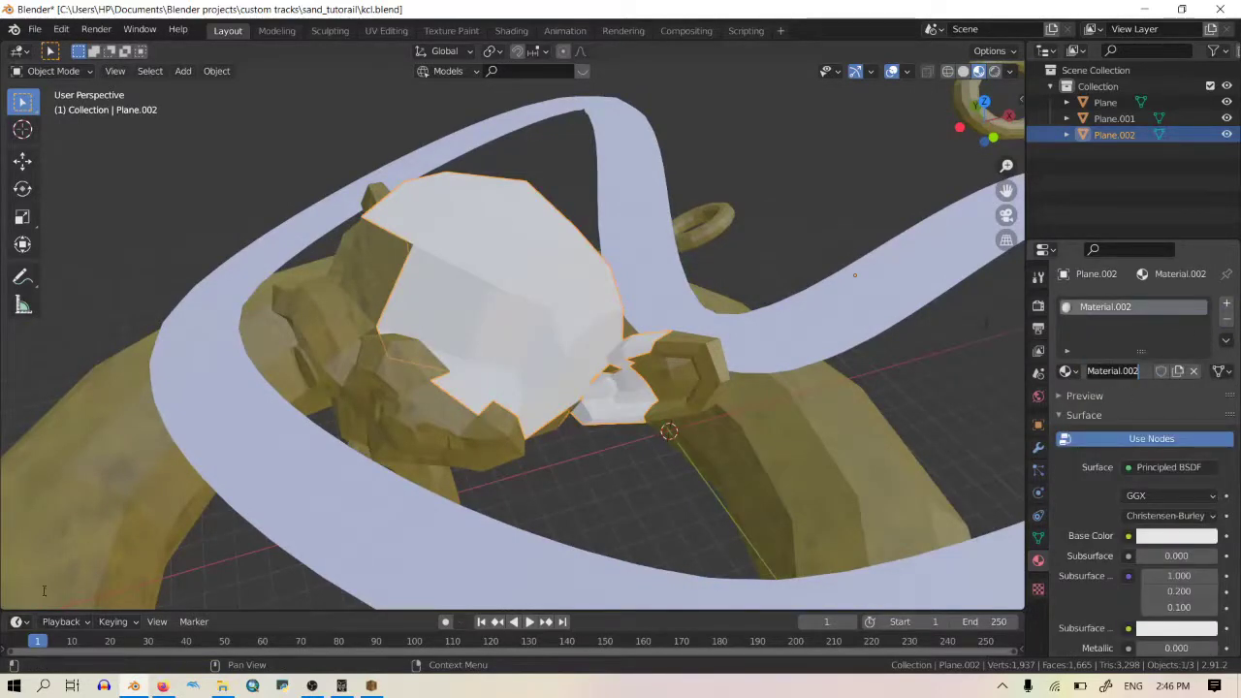
Step: Switch to Firefox and look up the Boost Ramp (0x07) variants on the KCL flag page
click(164, 686)
scroll(475, 407, down, 3)
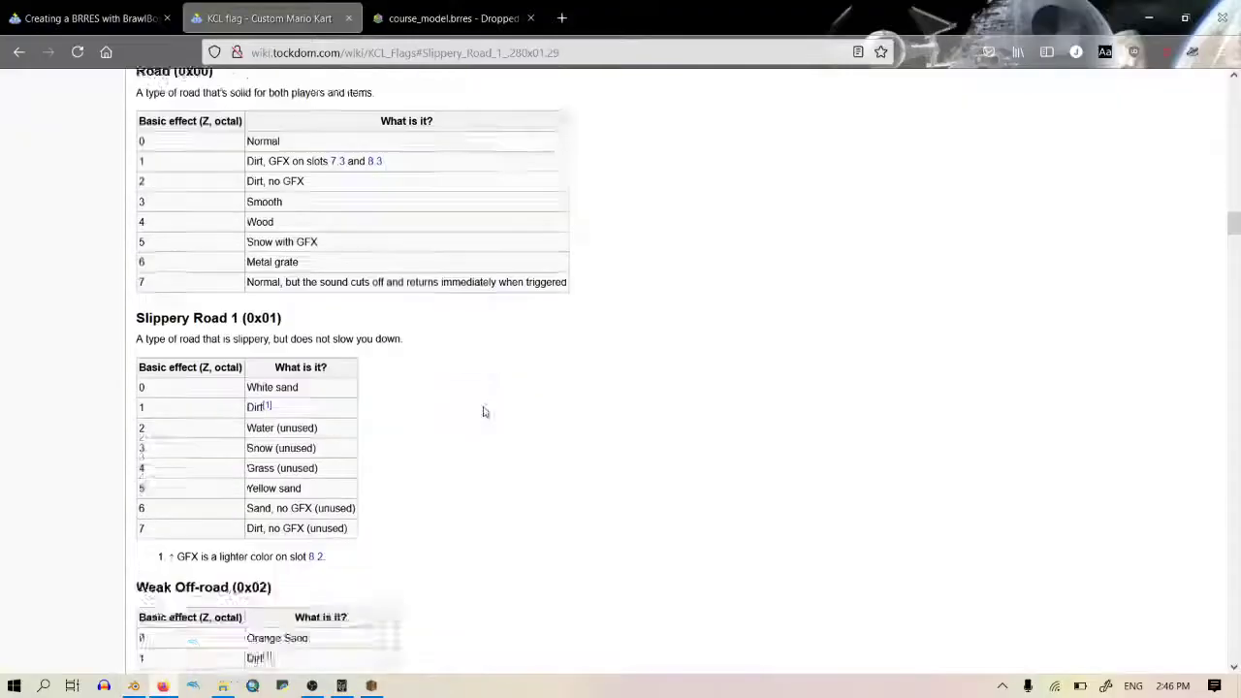
scroll(479, 425, down, 4)
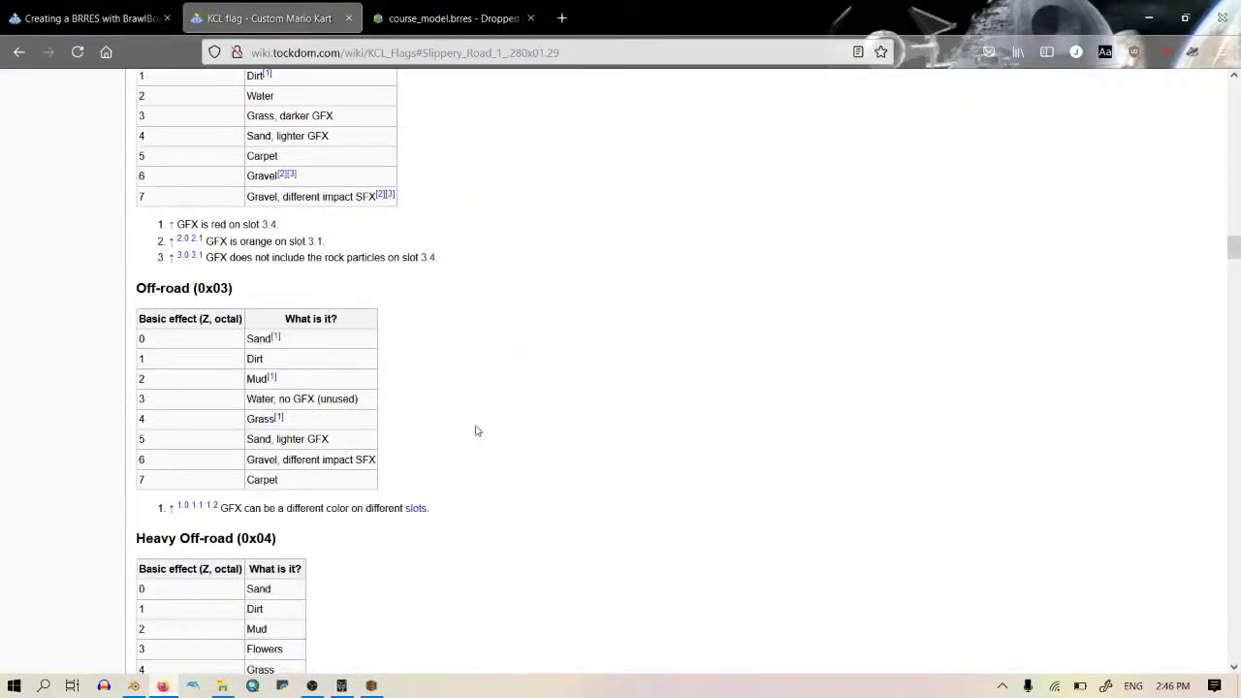
scroll(476, 430, down, 10)
scroll(474, 437, up, 2)
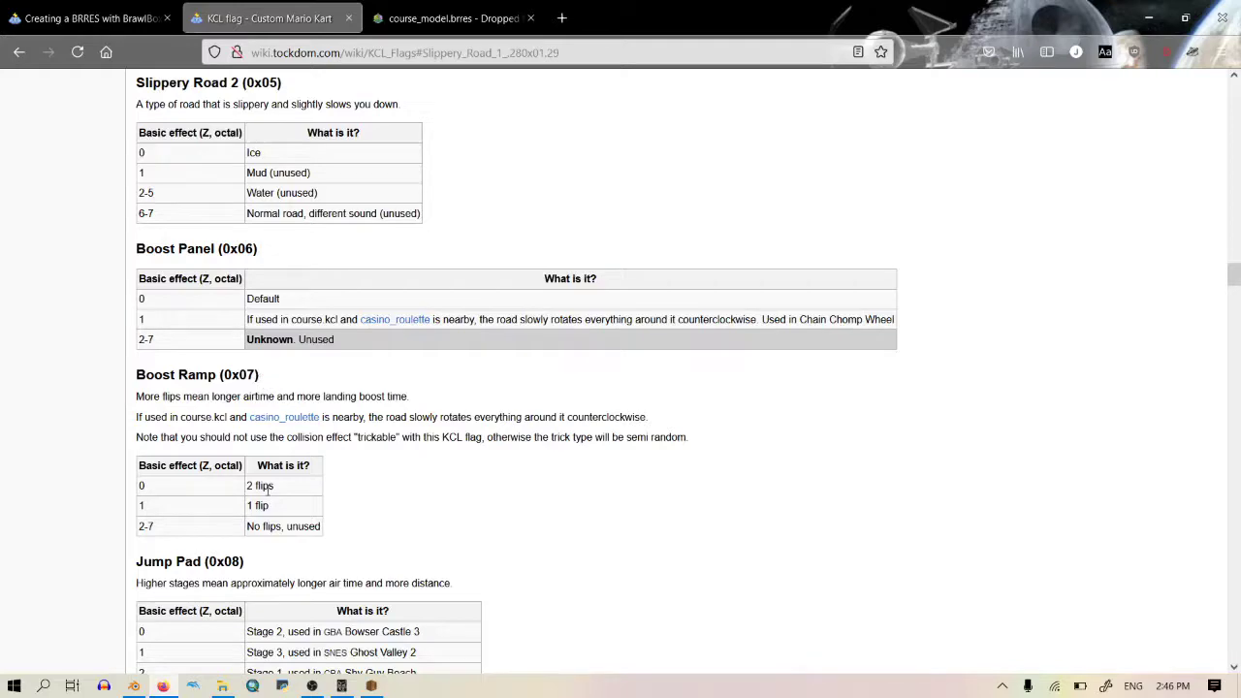
drag(278, 494, 143, 486)
click(143, 487)
Step: Return to Blender and rename the head piece's new material as _07_000
click(135, 686)
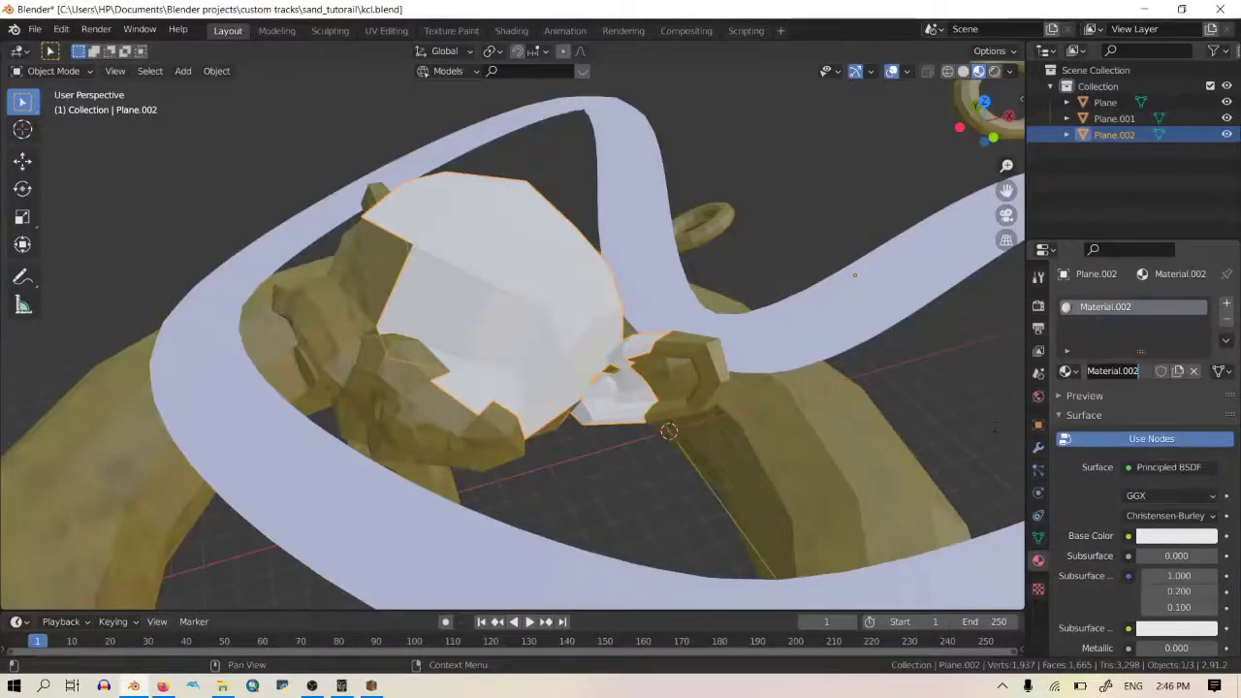
key(BackSpace)
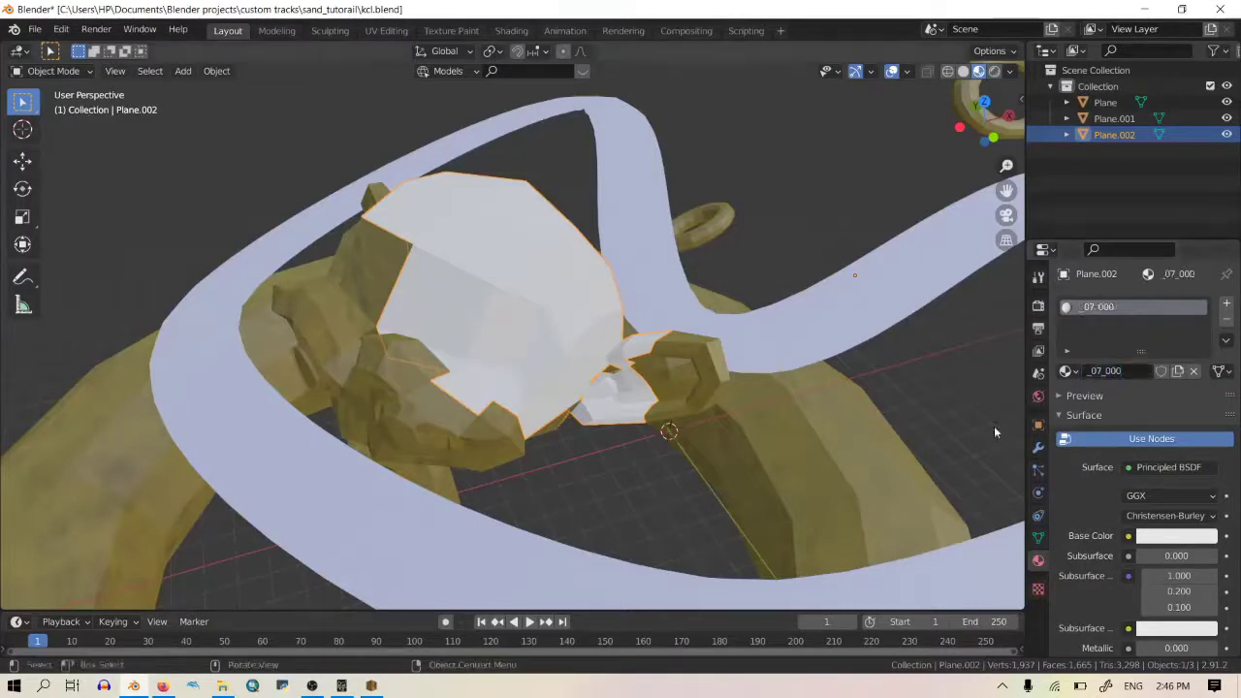
key(Return)
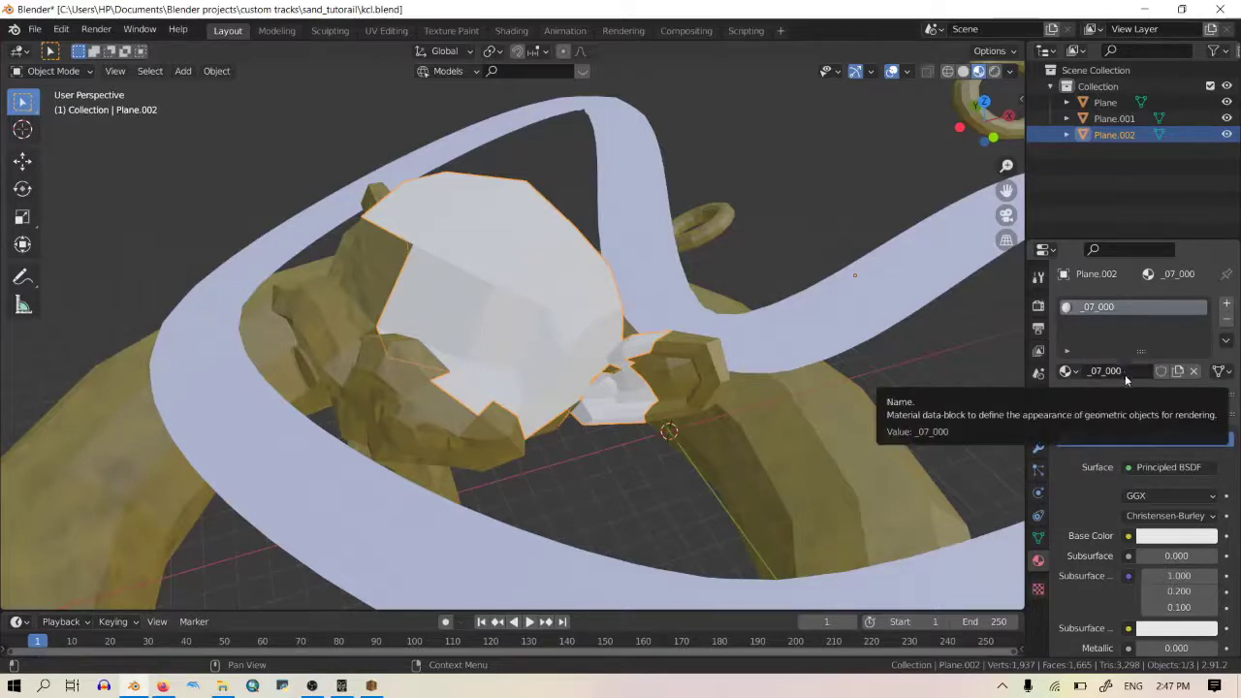
Step: Set the base color of the _07_000 material to red
click(1163, 537)
click(1138, 419)
scroll(733, 421, down, 3)
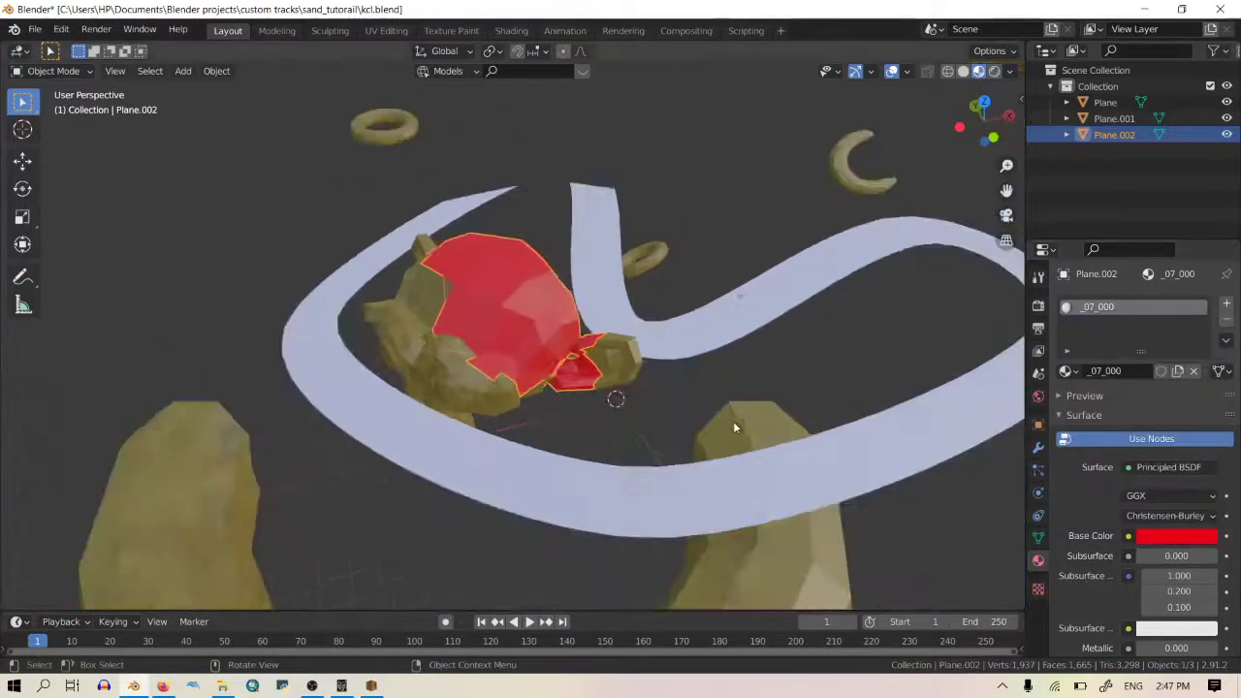
middle_drag(733, 420, 735, 376)
Step: Select the remaining sand terrain object and rename its sand material as _0C_000
click(427, 300)
mouse_move(706, 323)
middle_down()
mouse_move(715, 290)
mouse_move(708, 327)
middle_up()
scroll(460, 274, up, 3)
middle_drag(547, 317, 556, 405)
scroll(554, 412, up, 2)
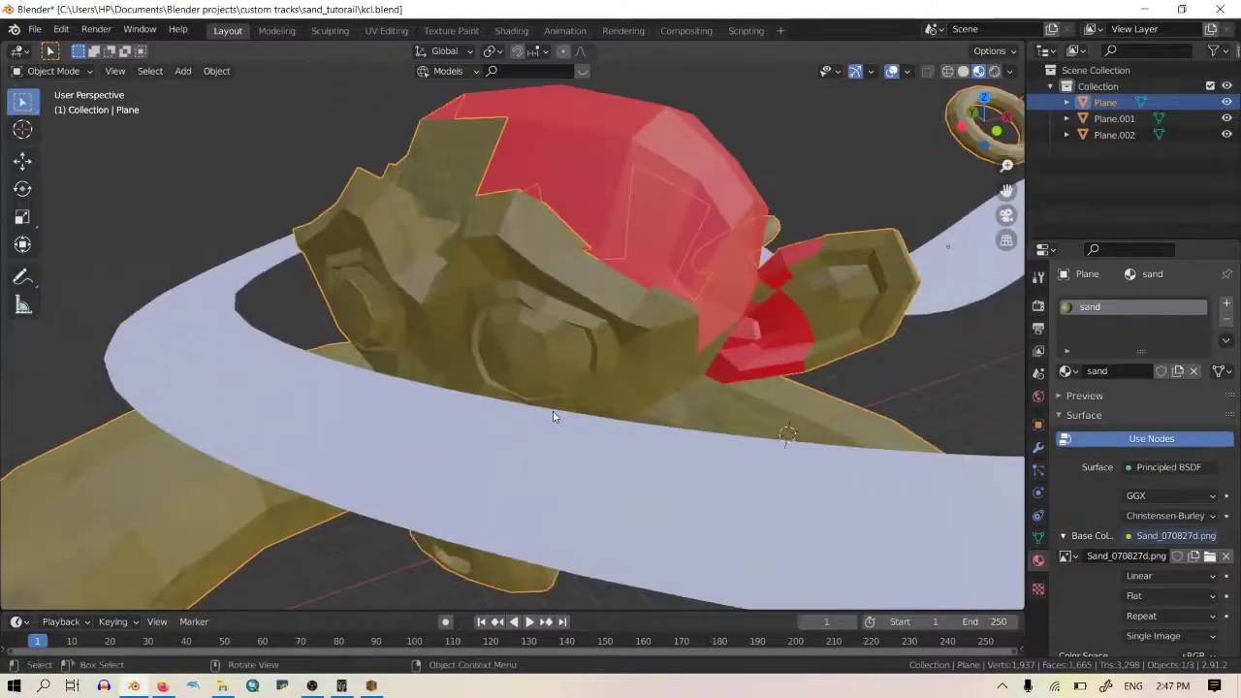
middle_drag(538, 215, 542, 365)
scroll(542, 363, down, 3)
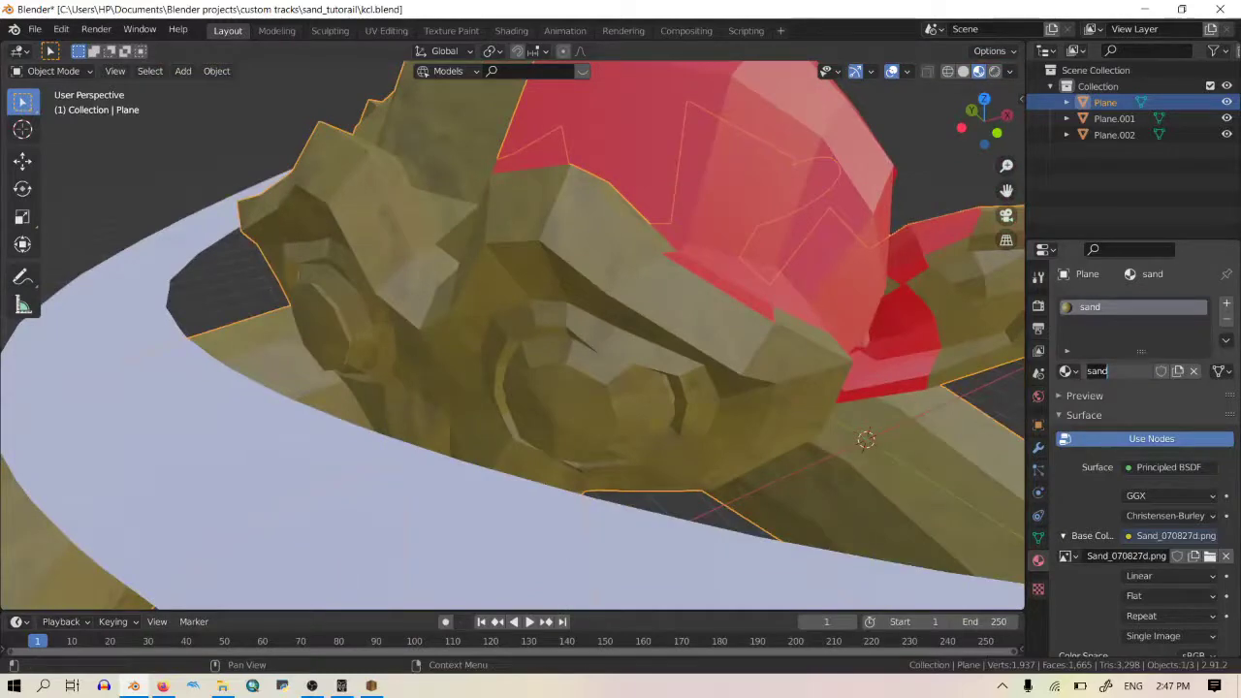
scroll(851, 446, down, 5)
middle_drag(850, 446, 691, 429)
scroll(691, 422, up, 3)
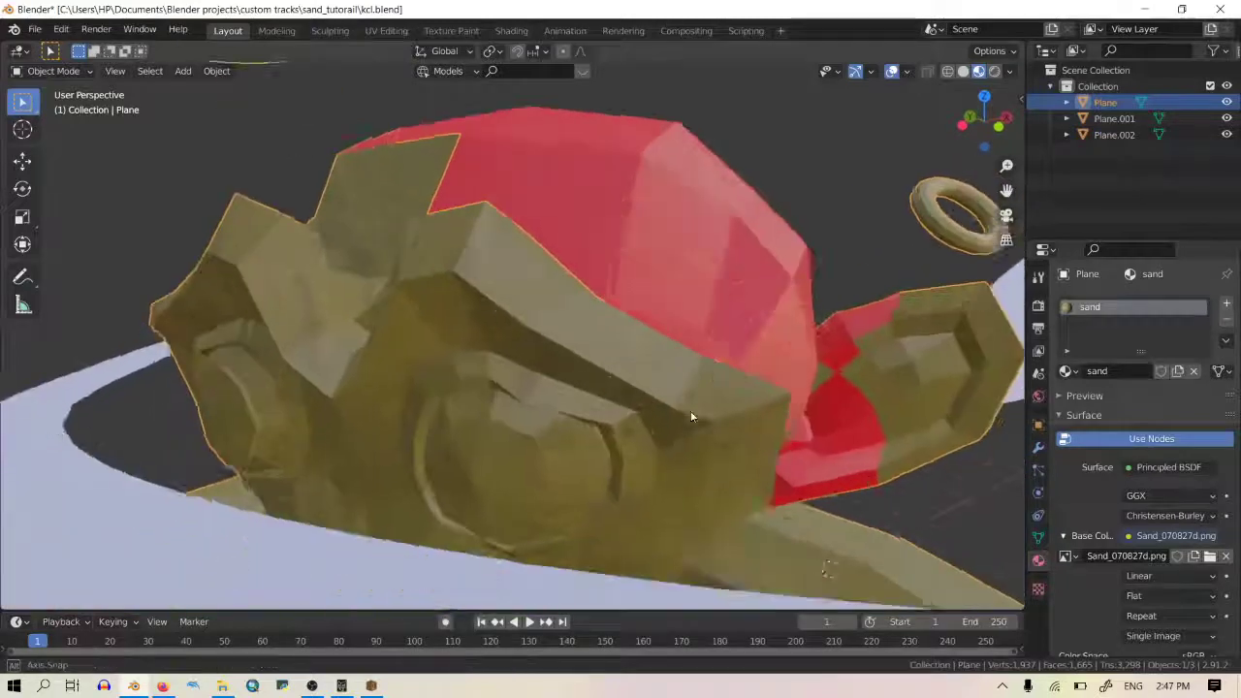
scroll(692, 416, down, 2)
click(1126, 370)
key(BackSpace)
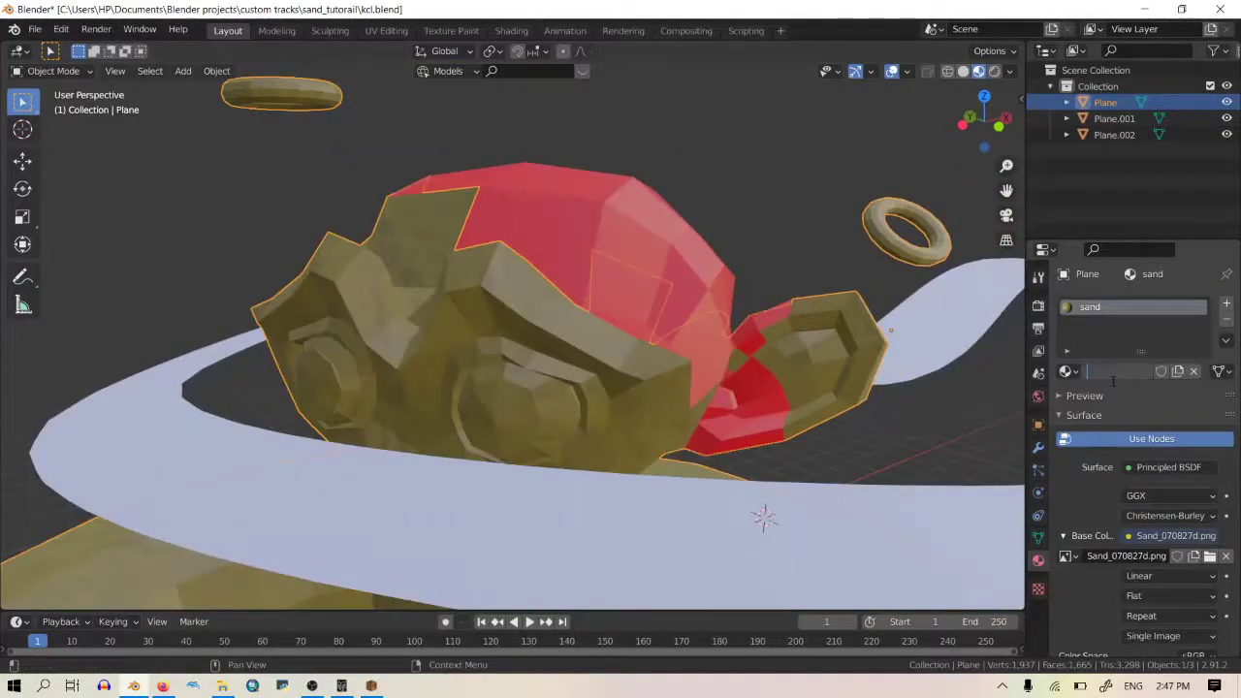
text(_0C_000)
key(Return)
Step: Unlink the sand image from the _0C_000 material and delete its Image Texture node in the Shading workspace
click(1225, 555)
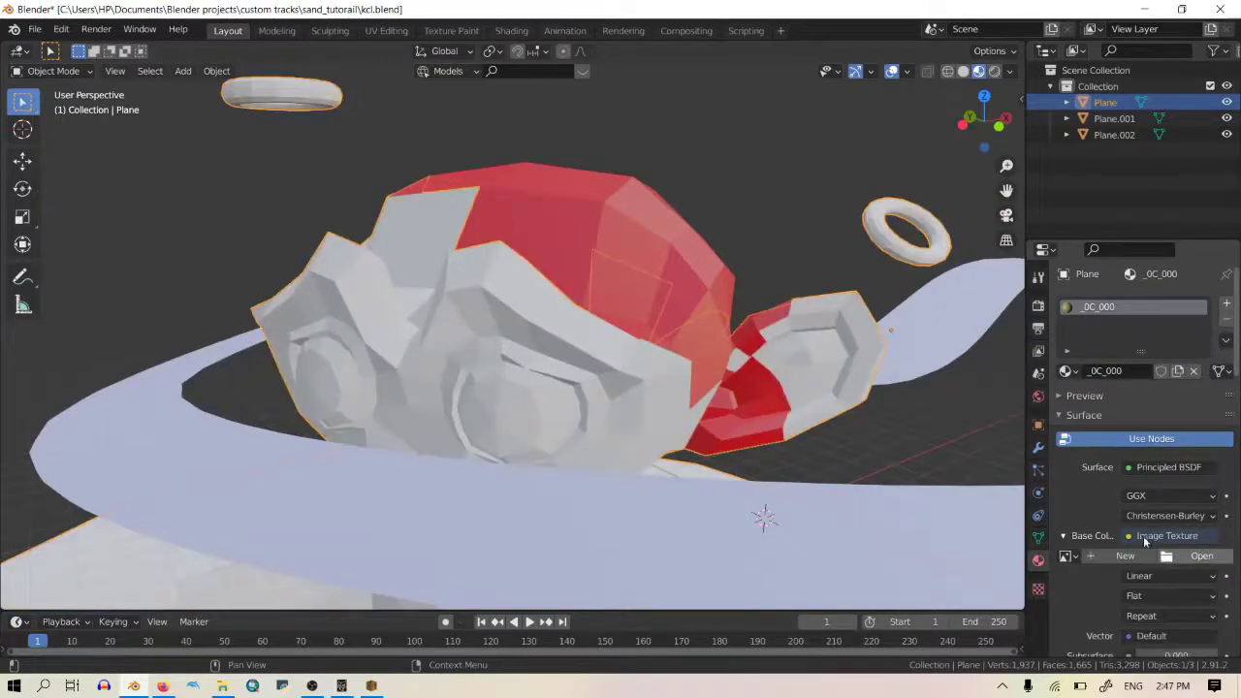
click(511, 30)
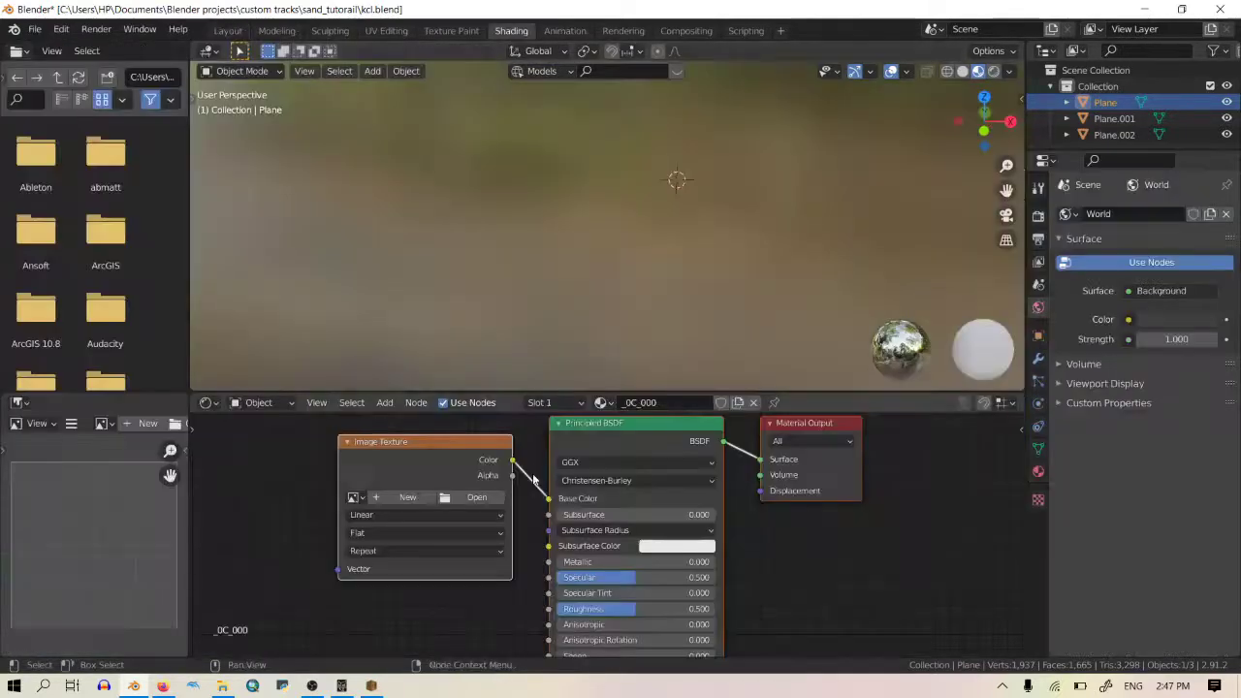
scroll(533, 479, down, 1)
drag(534, 597, 318, 438)
key(x)
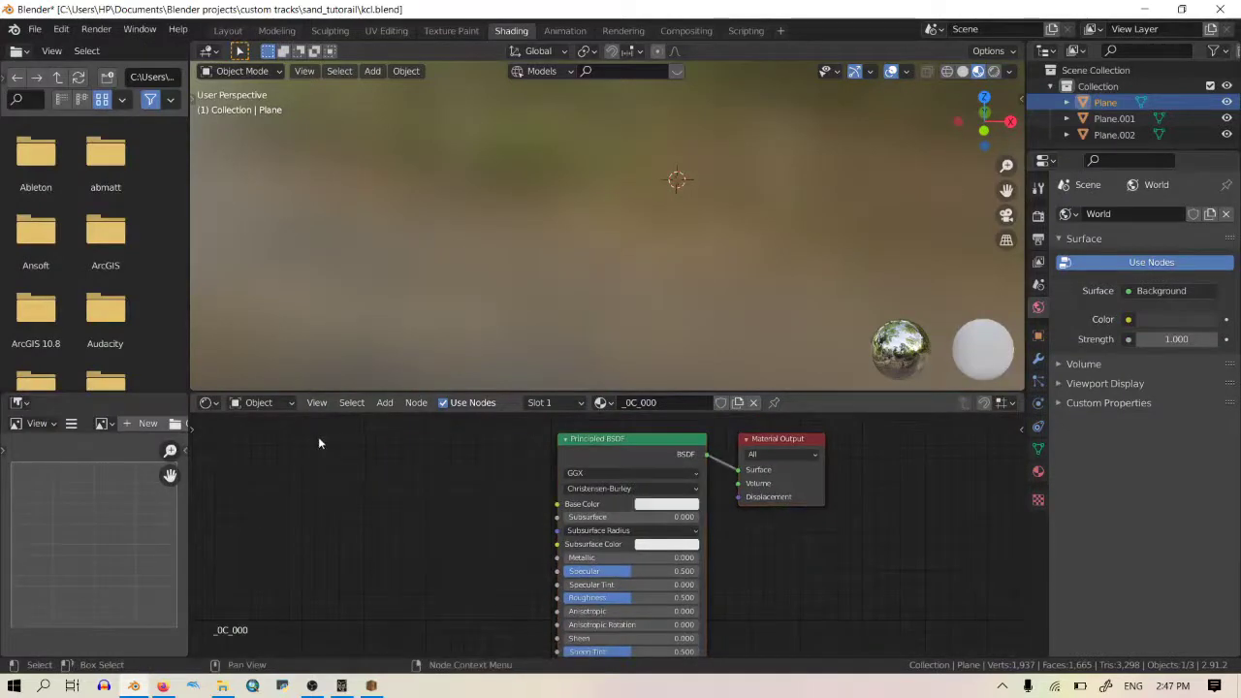
Step: Set the base color of the _0C_000 material's Principled BSDF node to blue
scroll(611, 500, up, 2)
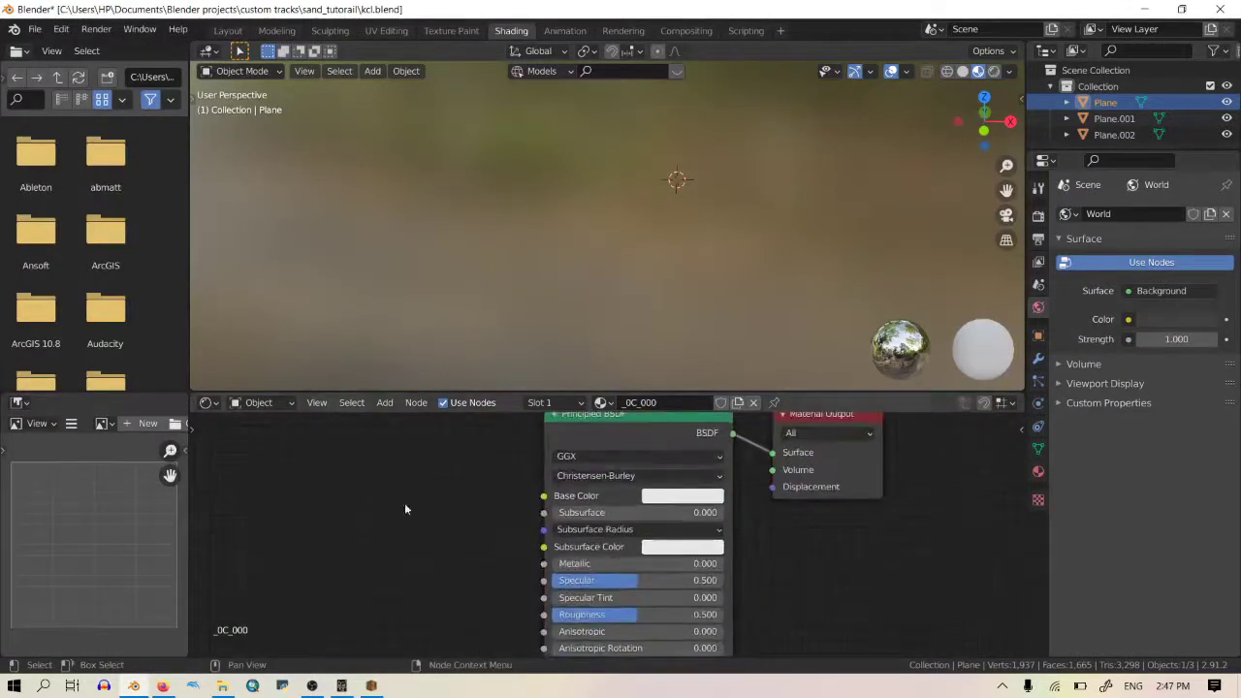
click(648, 501)
click(717, 332)
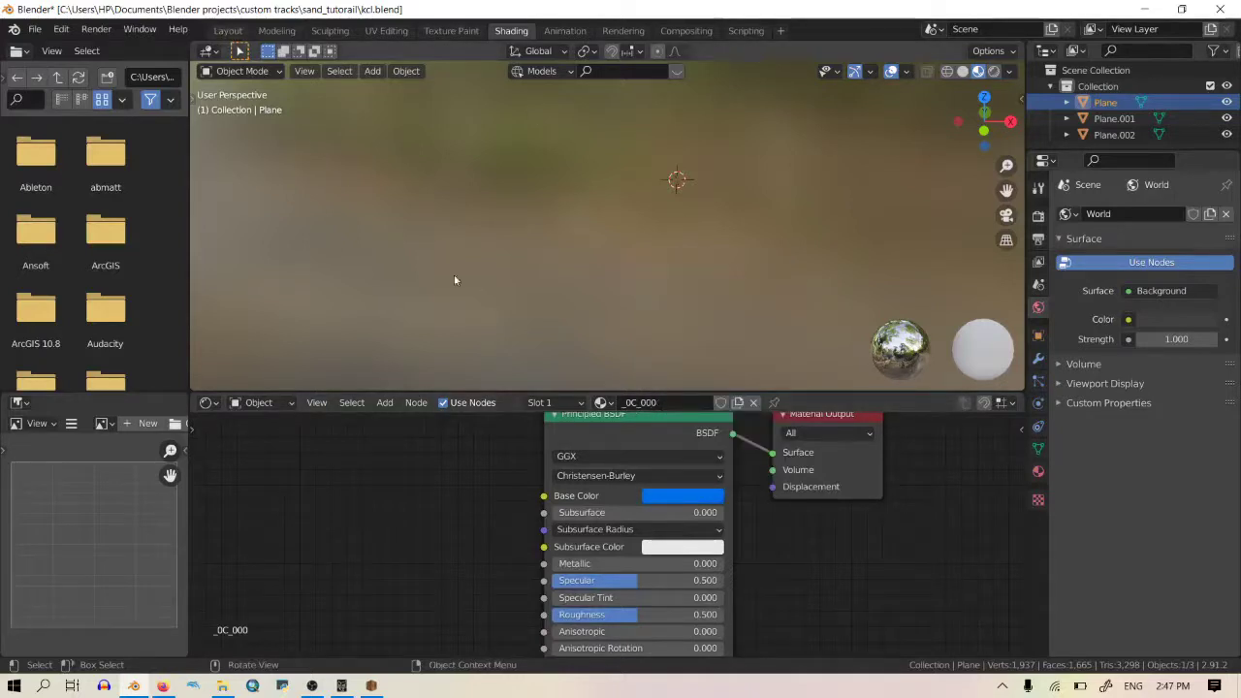
Step: Set the Shading viewport's clip end to 500000 m and its clip start to 6.61 m
scroll(736, 237, down, 5)
scroll(727, 235, up, 4)
shift+middle_drag(713, 236, 660, 234)
key(n)
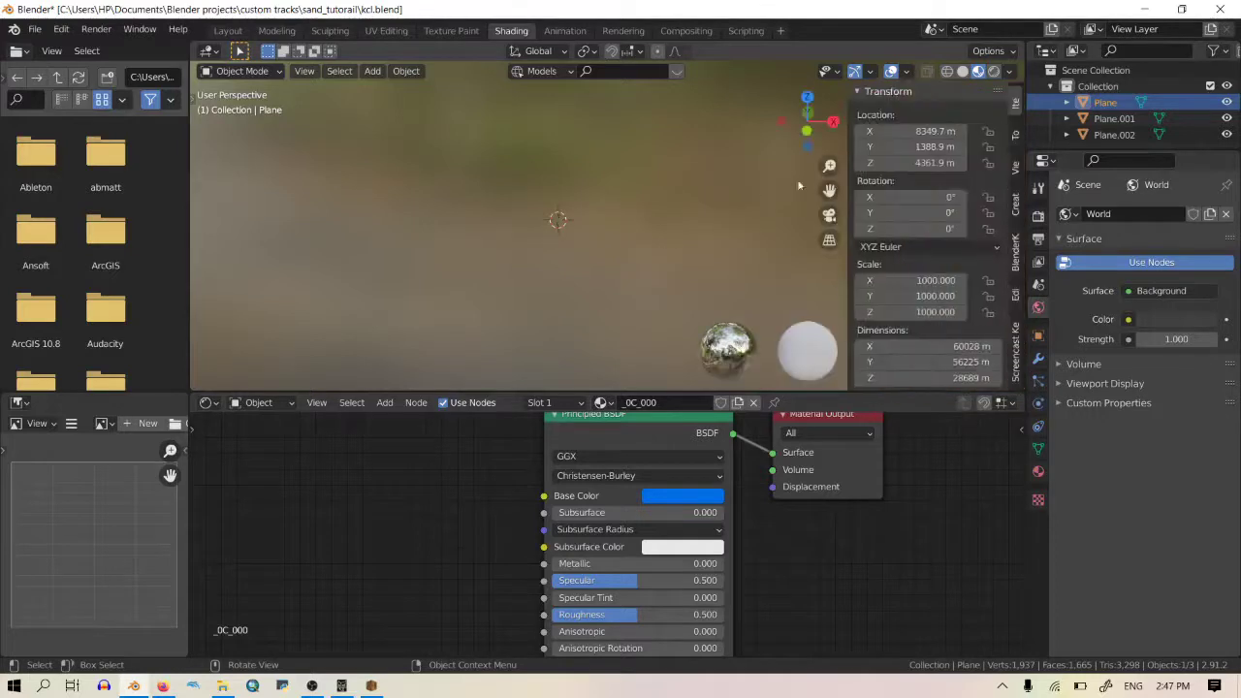
click(1015, 167)
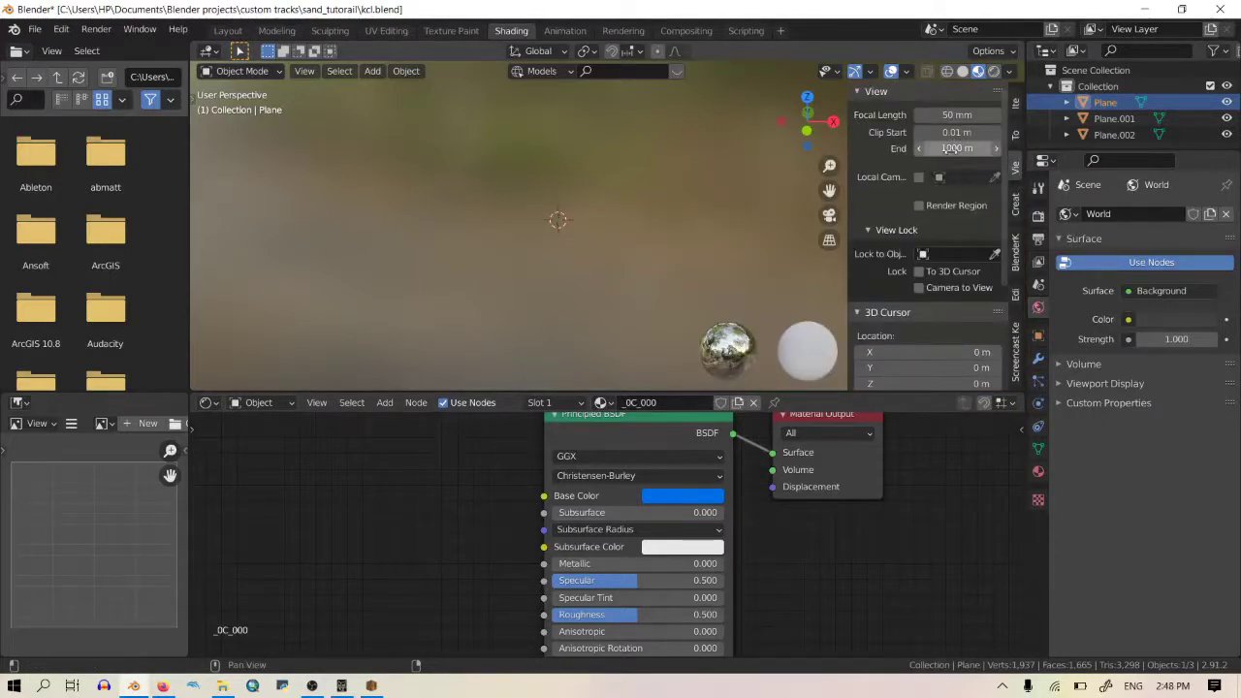
click(952, 148)
text(500000)
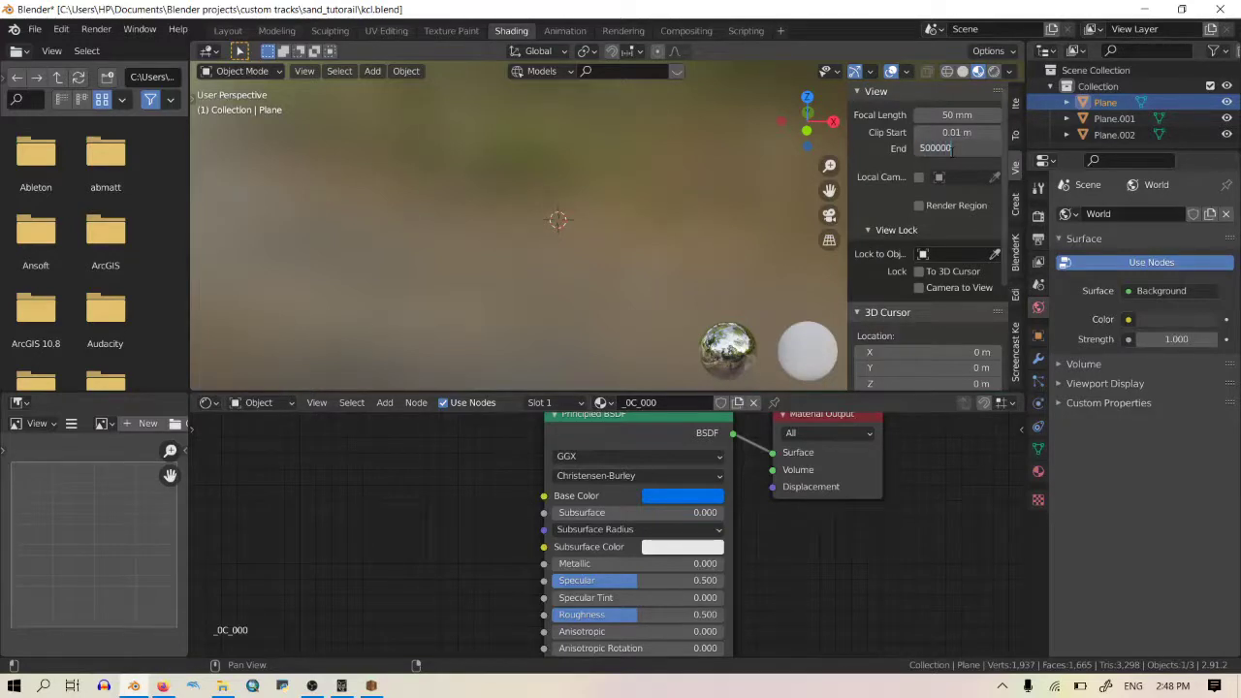
key(Return)
mouse_move(958, 133)
mouse_down()
mouse_move(941, 133)
mouse_move(982, 133)
mouse_up()
Step: Check the recolored terrain in the Shading viewport and return to the Layout workspace
middle_drag(592, 210, 608, 257)
scroll(608, 244, down, 9)
scroll(608, 242, up, 4)
scroll(608, 256, up, 2)
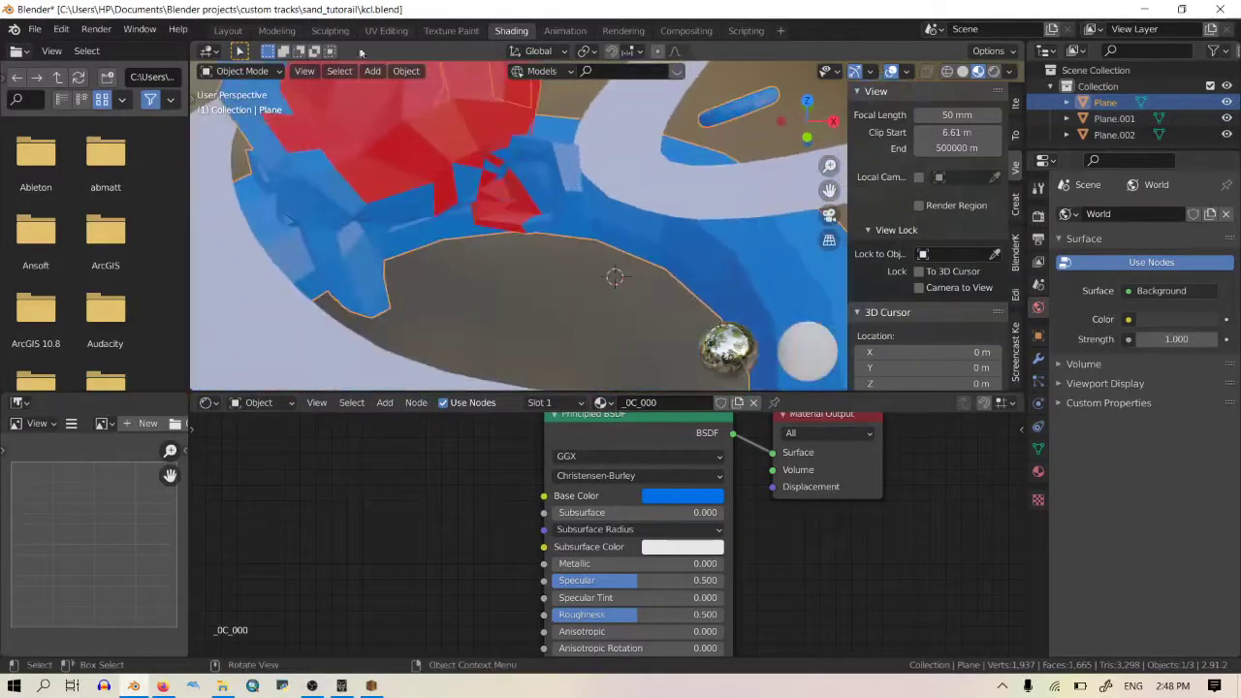
click(228, 30)
middle_drag(656, 362, 618, 351)
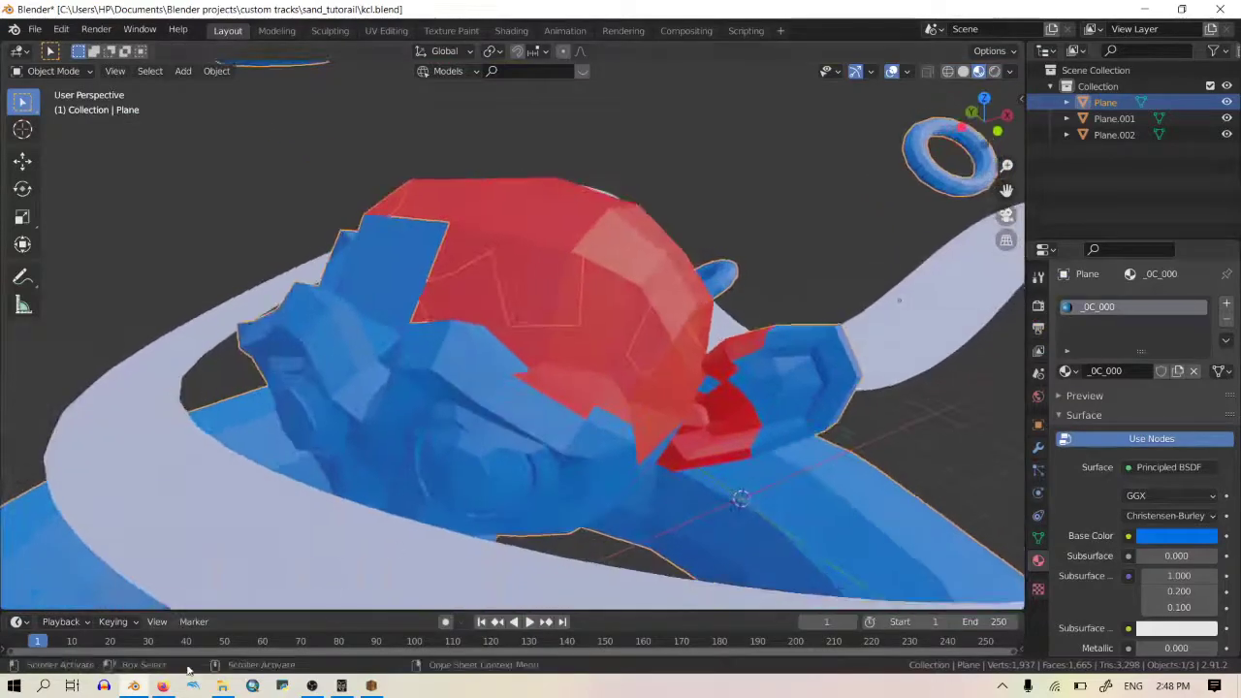
Step: Switch to Firefox, open the Wall (0x0C) section of the KCL flag page and examine the Normal and Rock variants
click(159, 687)
scroll(455, 366, up, 20)
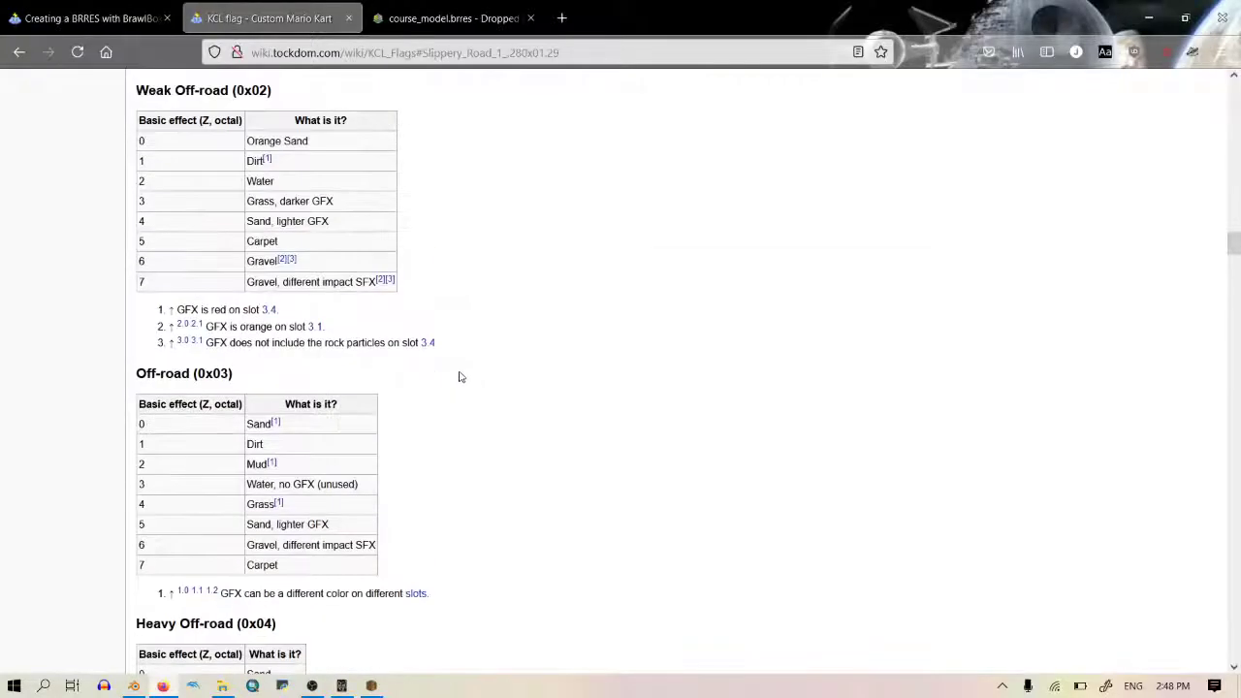
scroll(458, 372, up, 5)
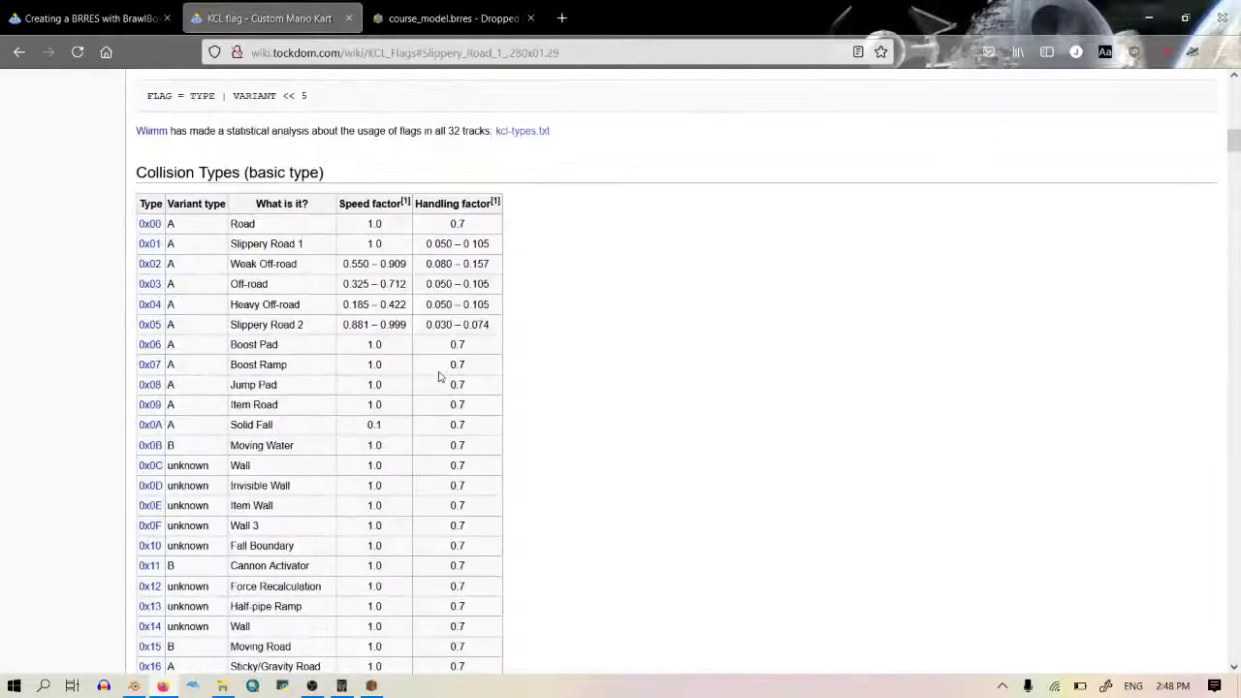
scroll(446, 374, down, 2)
click(149, 381)
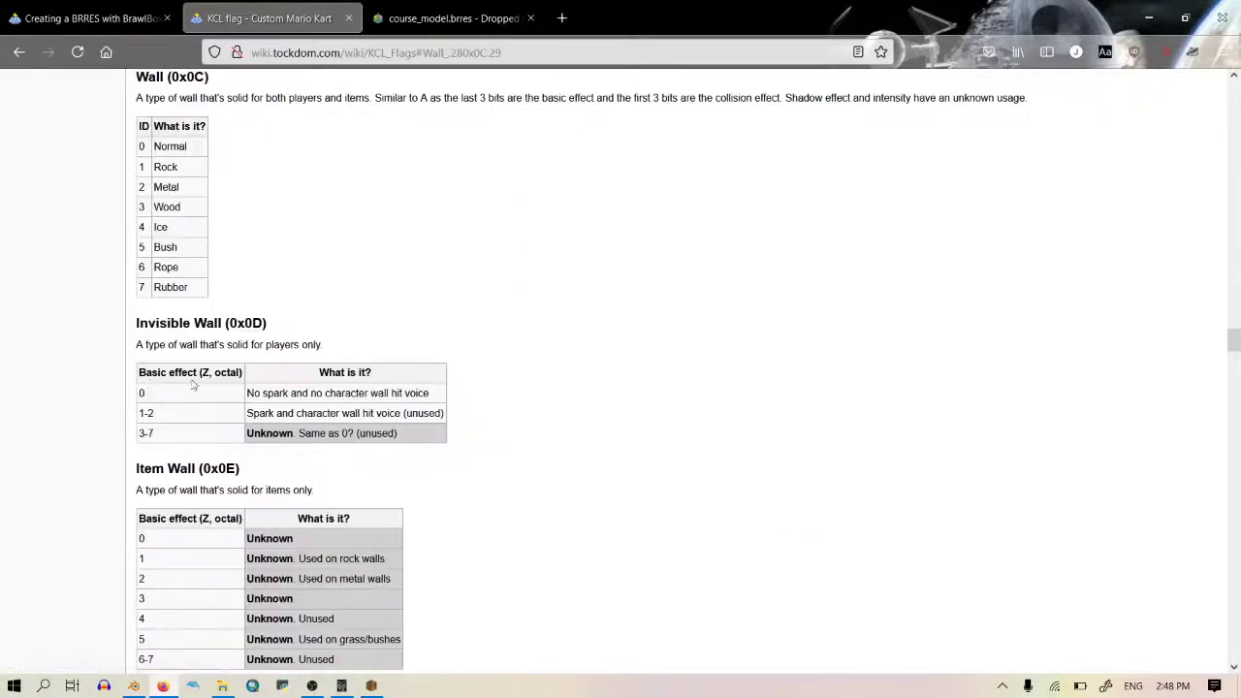
scroll(301, 257, up, 3)
scroll(243, 257, down, 1)
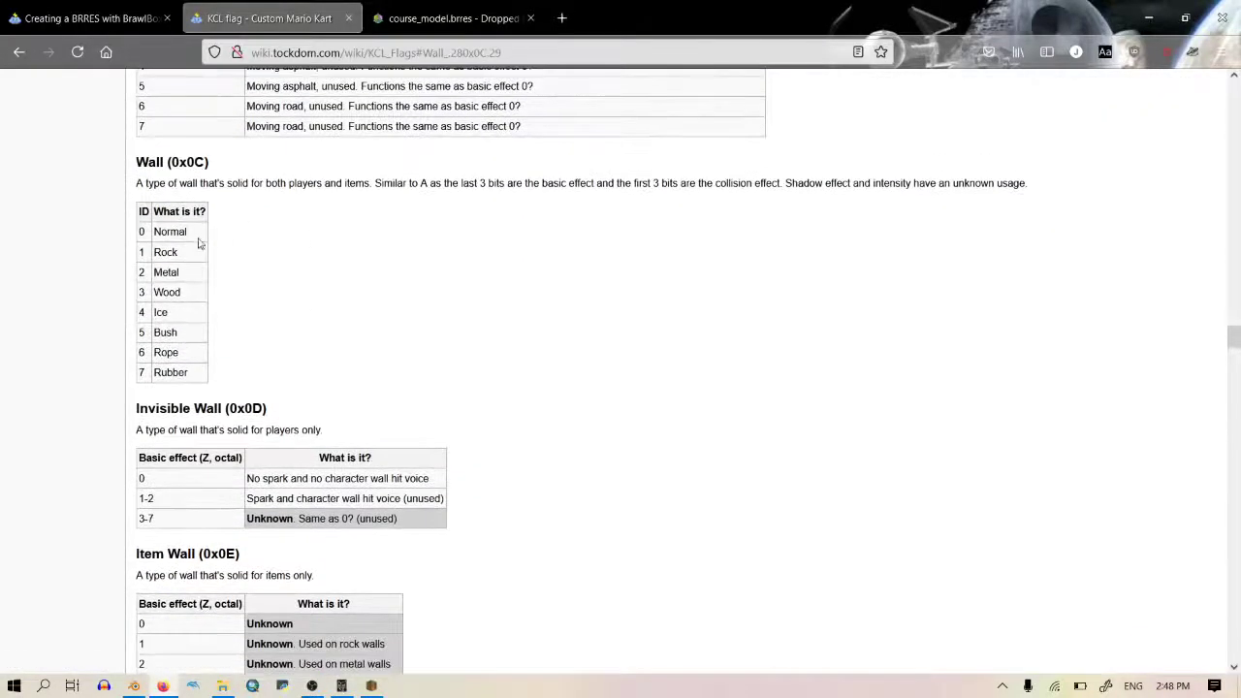
drag(199, 240, 108, 239)
click(326, 248)
triple_click(186, 253)
click(522, 161)
Step: Switch to Blender, save kcl.blend and clear the object selection
click(136, 686)
middle_drag(455, 374, 482, 388)
scroll(482, 381, up, 3)
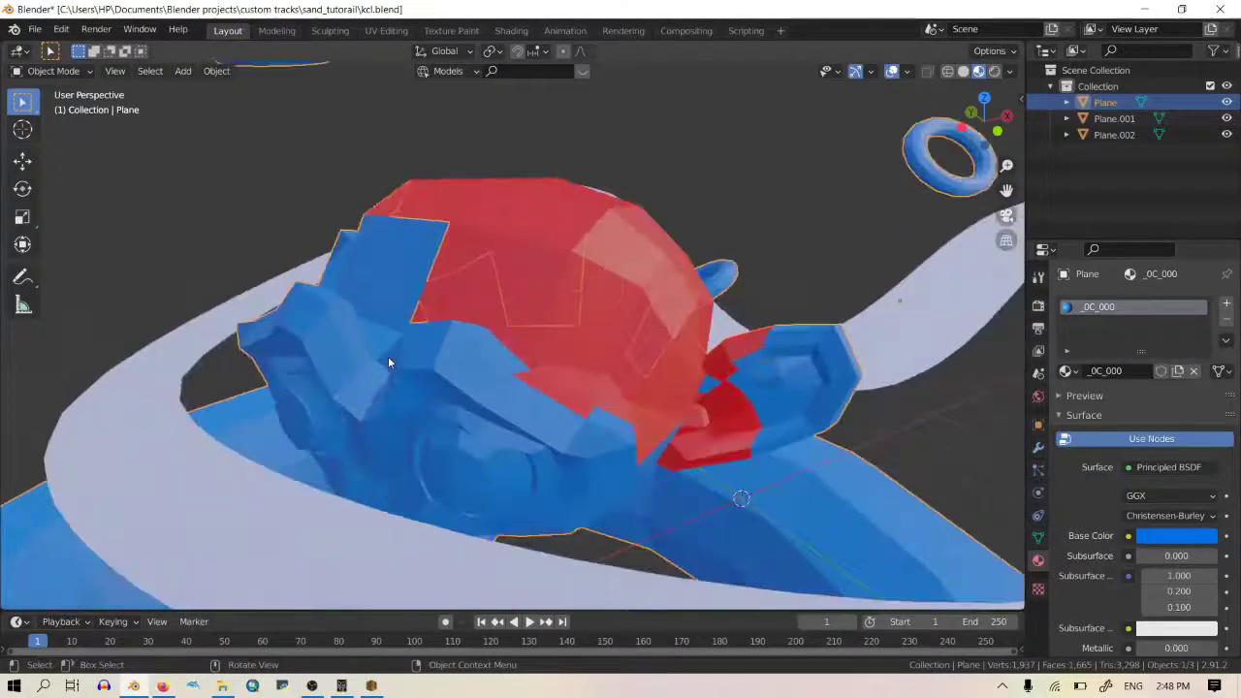
key(ctrl+s)
click(220, 254)
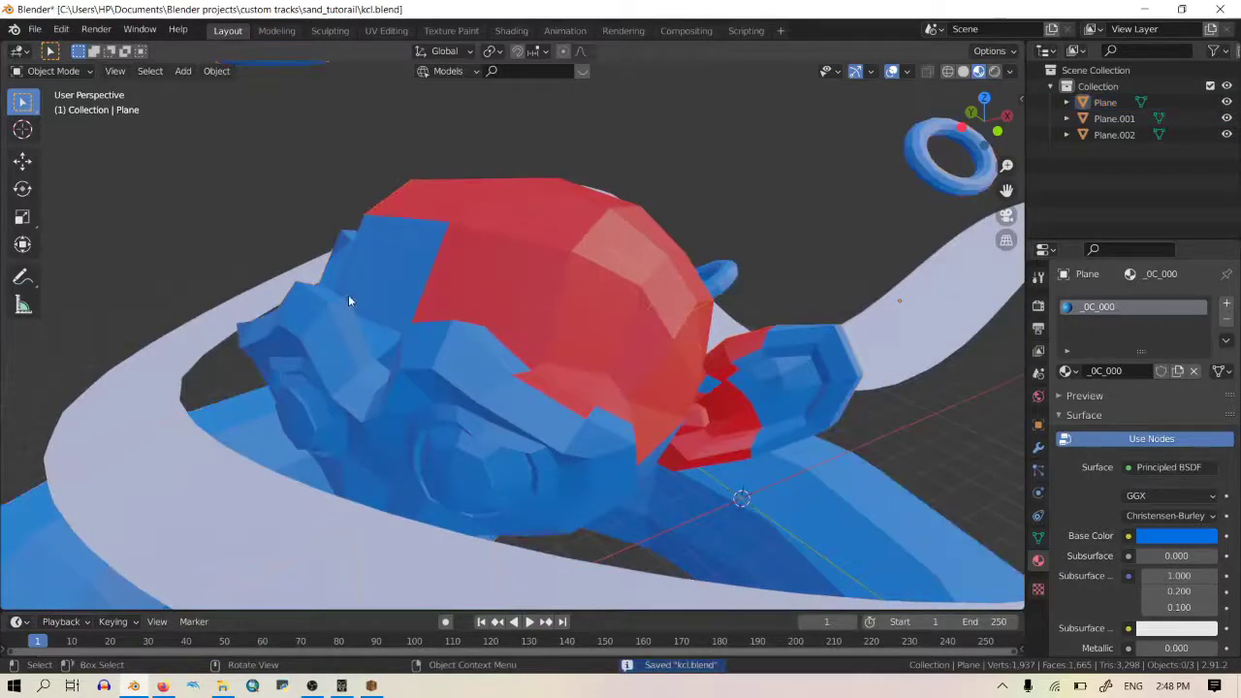
middle_drag(350, 301, 324, 310)
Step: Export the collision model as the Wavefront file kcl.obj in the sand_tutorail folder with Triangulate Faces enabled
click(37, 31)
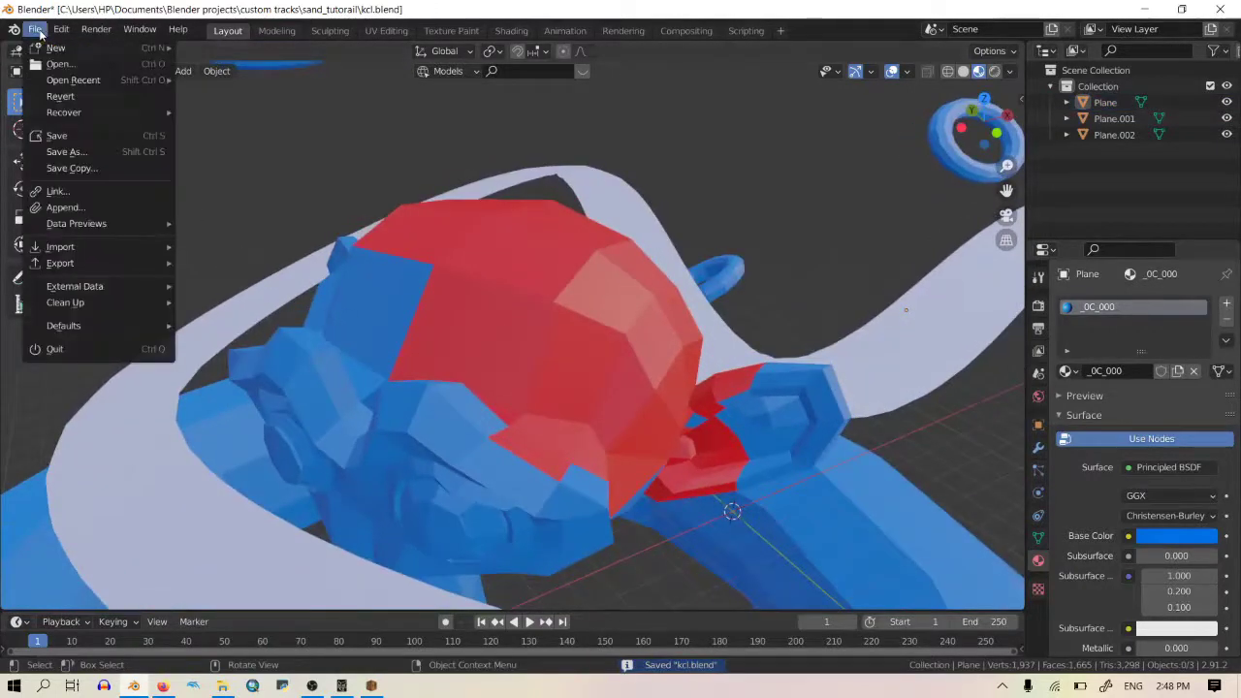
mouse_move(61, 29)
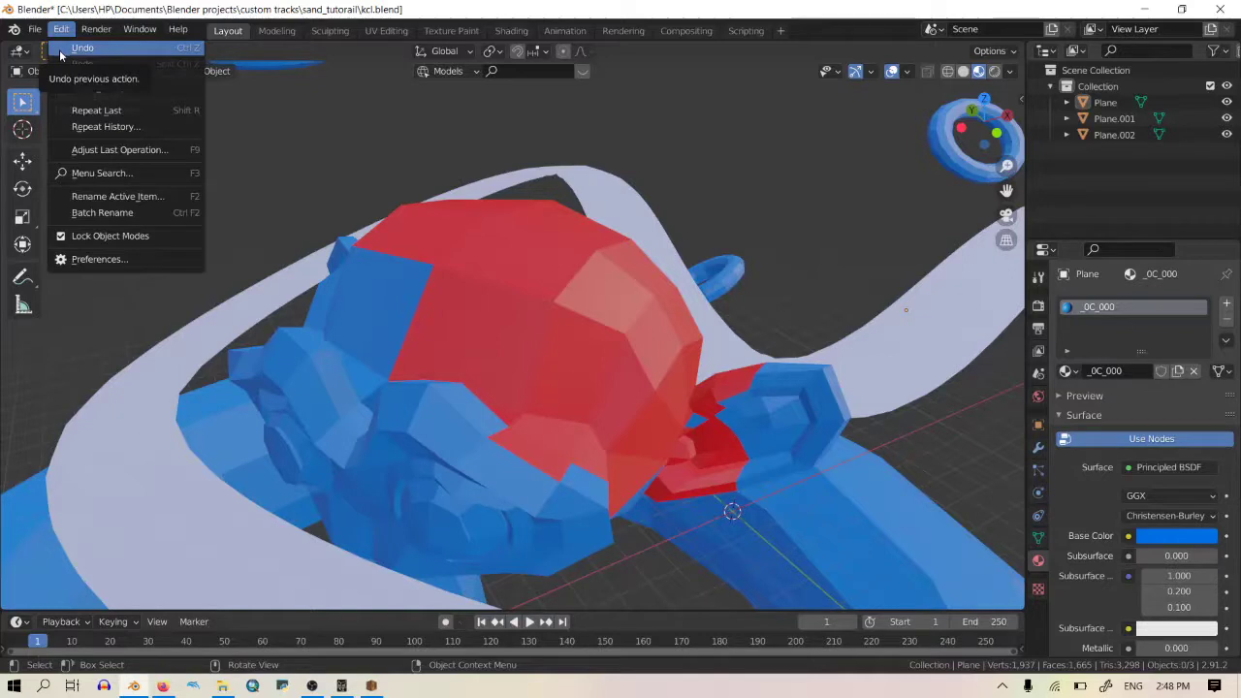
click(37, 32)
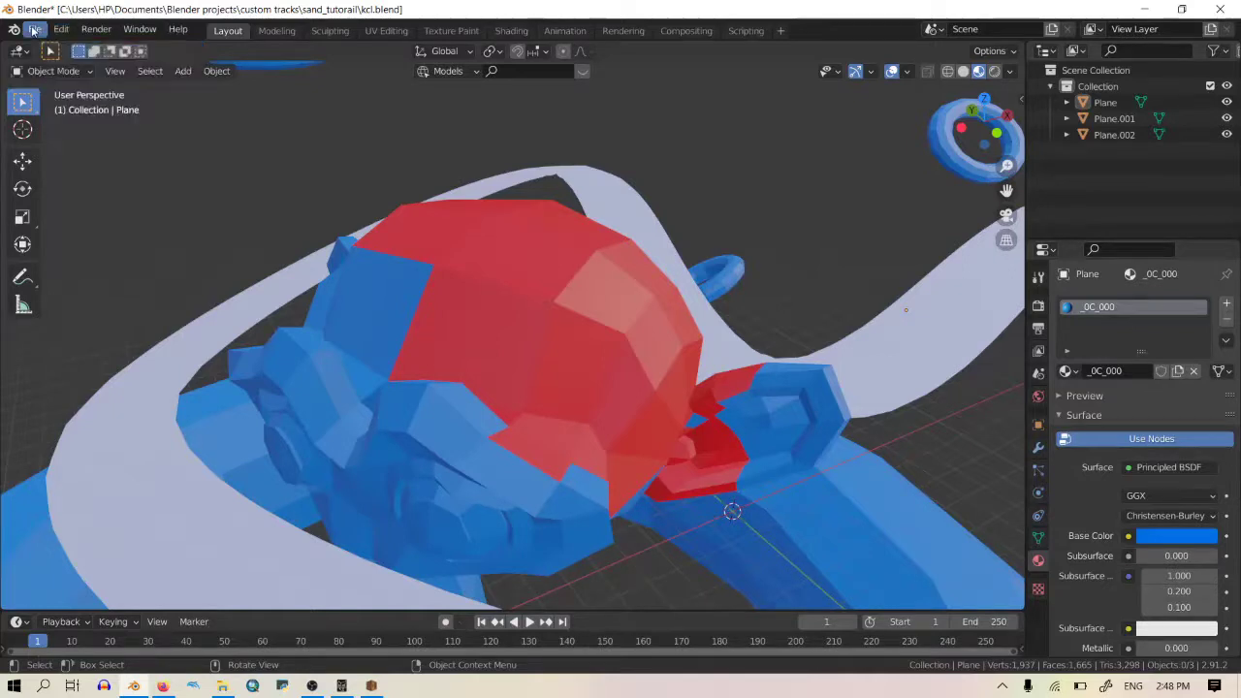
click(33, 31)
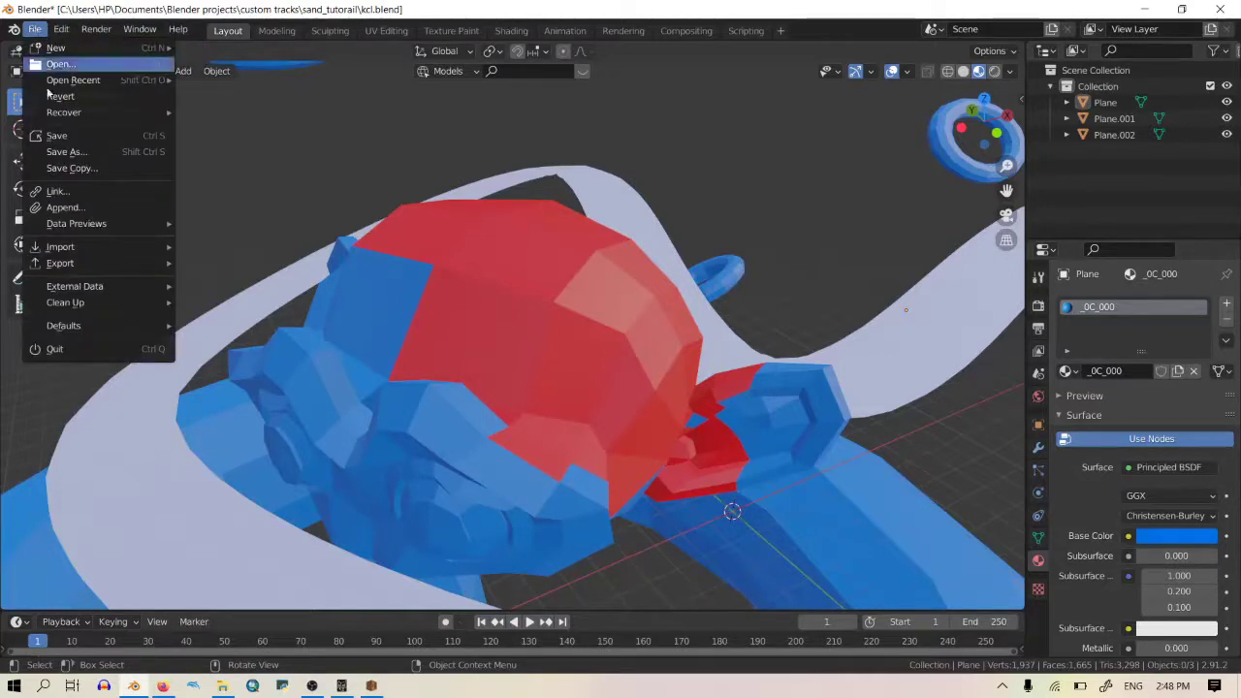
mouse_move(85, 265)
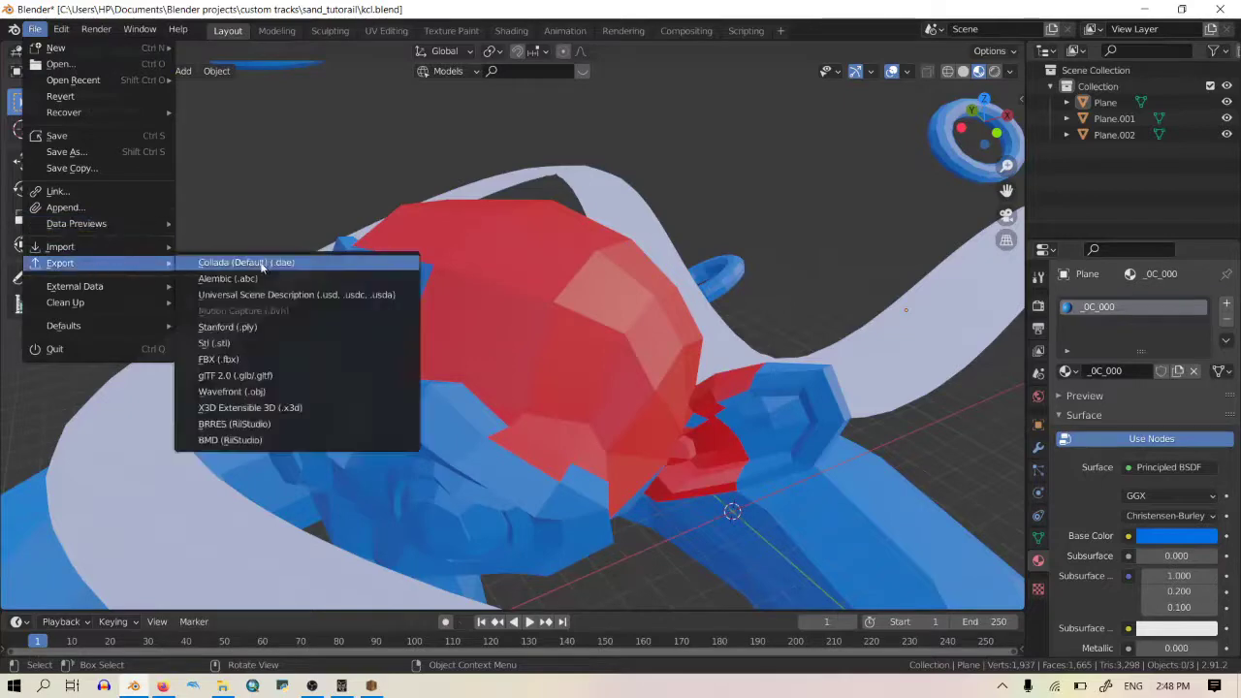
click(268, 392)
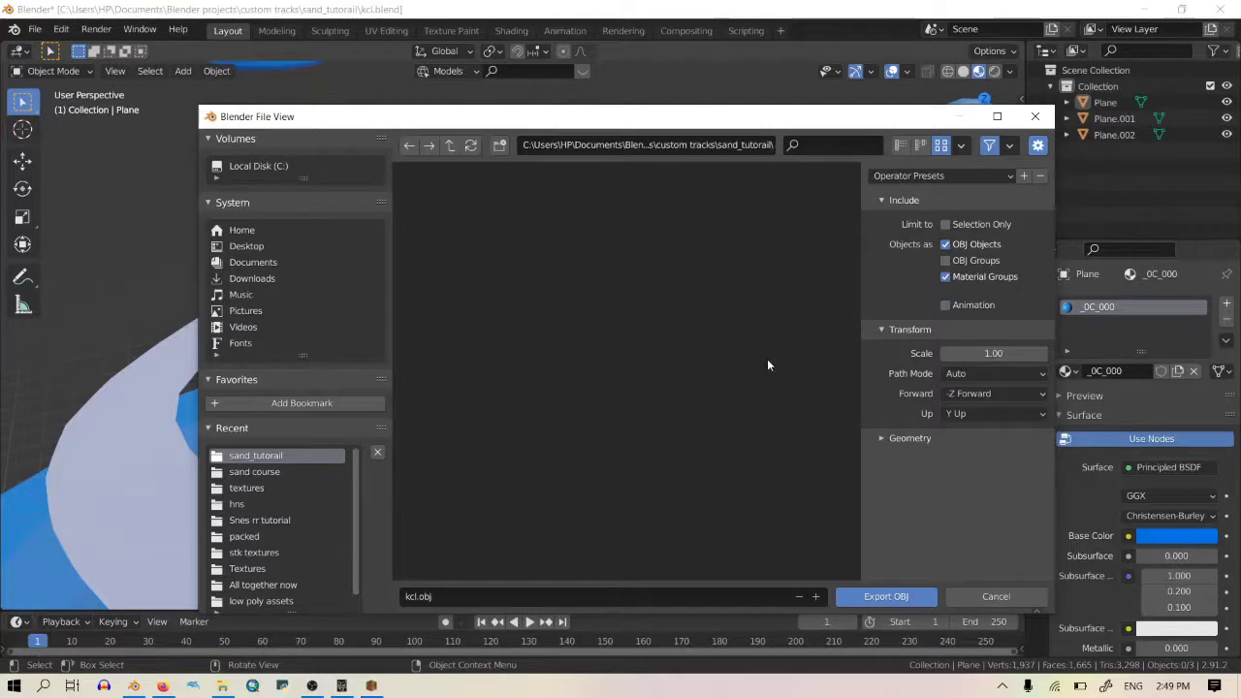
click(907, 438)
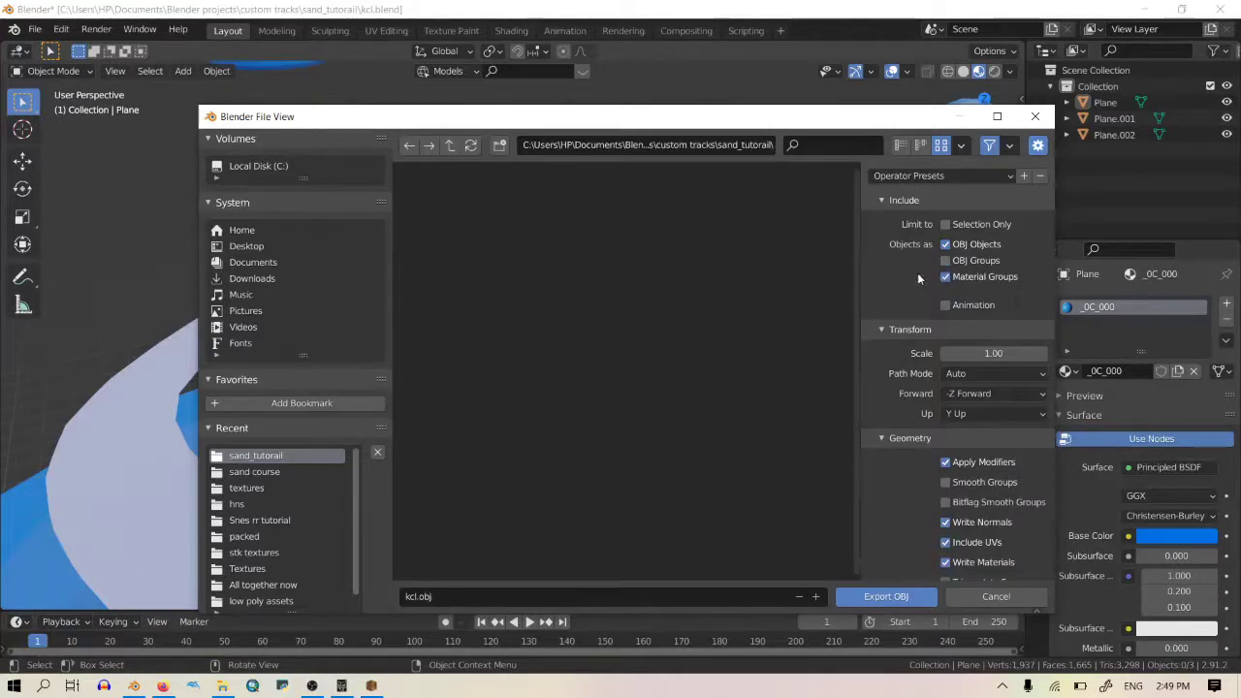
scroll(921, 273, down, 2)
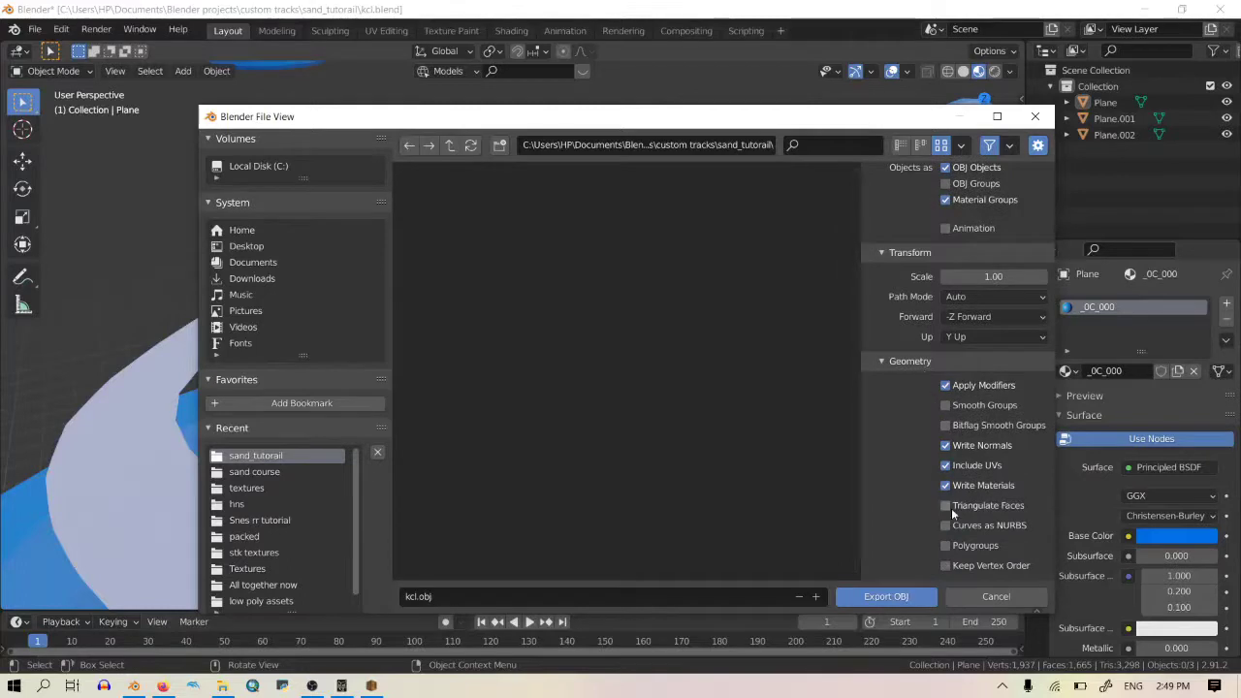
click(947, 506)
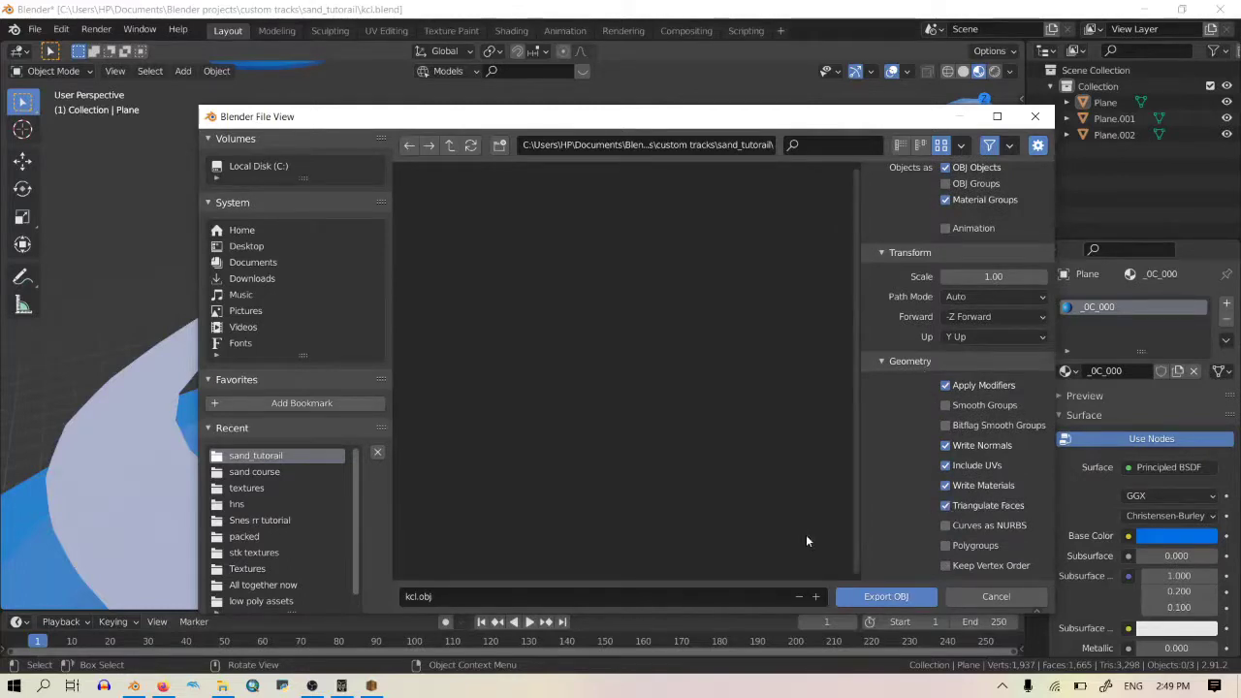
click(910, 597)
scroll(792, 422, down, 3)
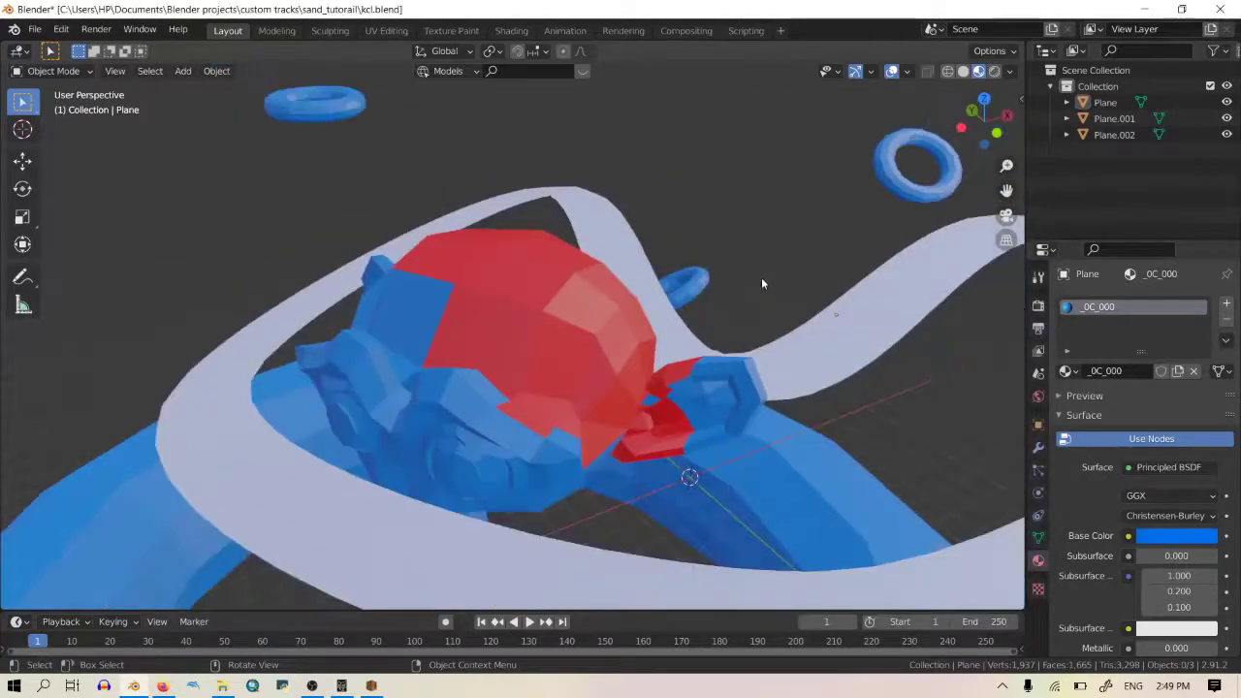
scroll(648, 306, up, 6)
scroll(648, 306, down, 8)
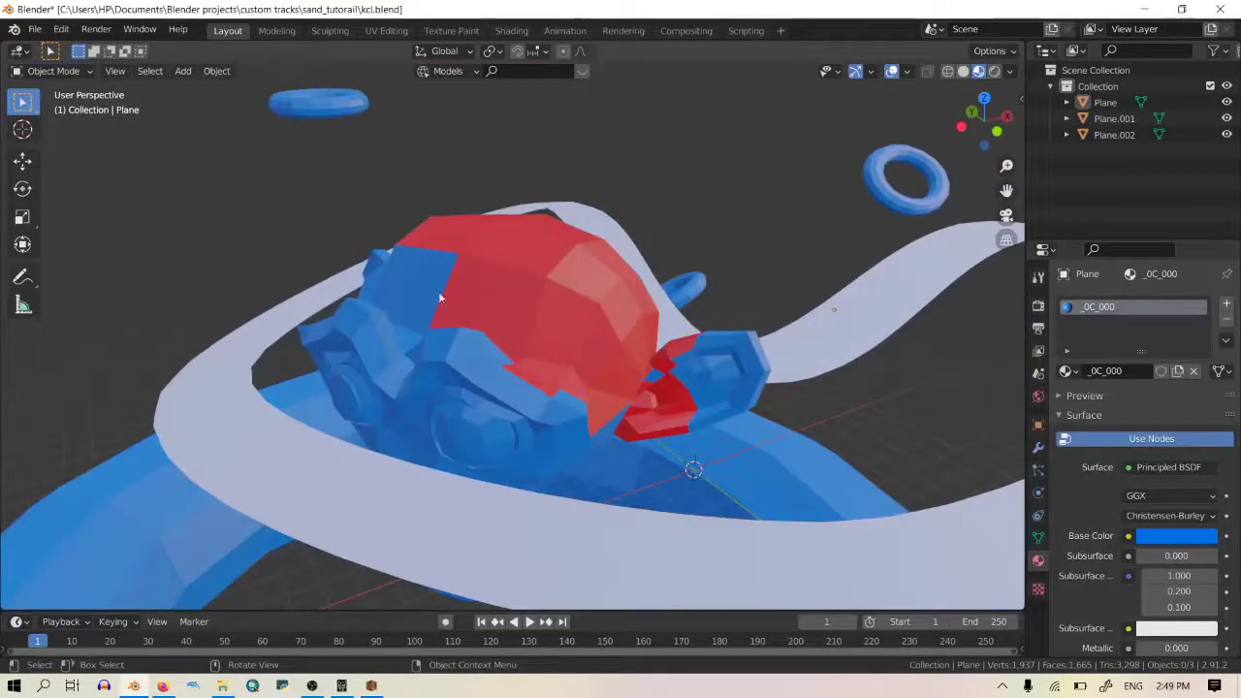
Step: Switch to File Explorer and copy kcl.obj from sand_tutorail into the bin folder of szs-v1.56a-r7461-cygwin
click(222, 685)
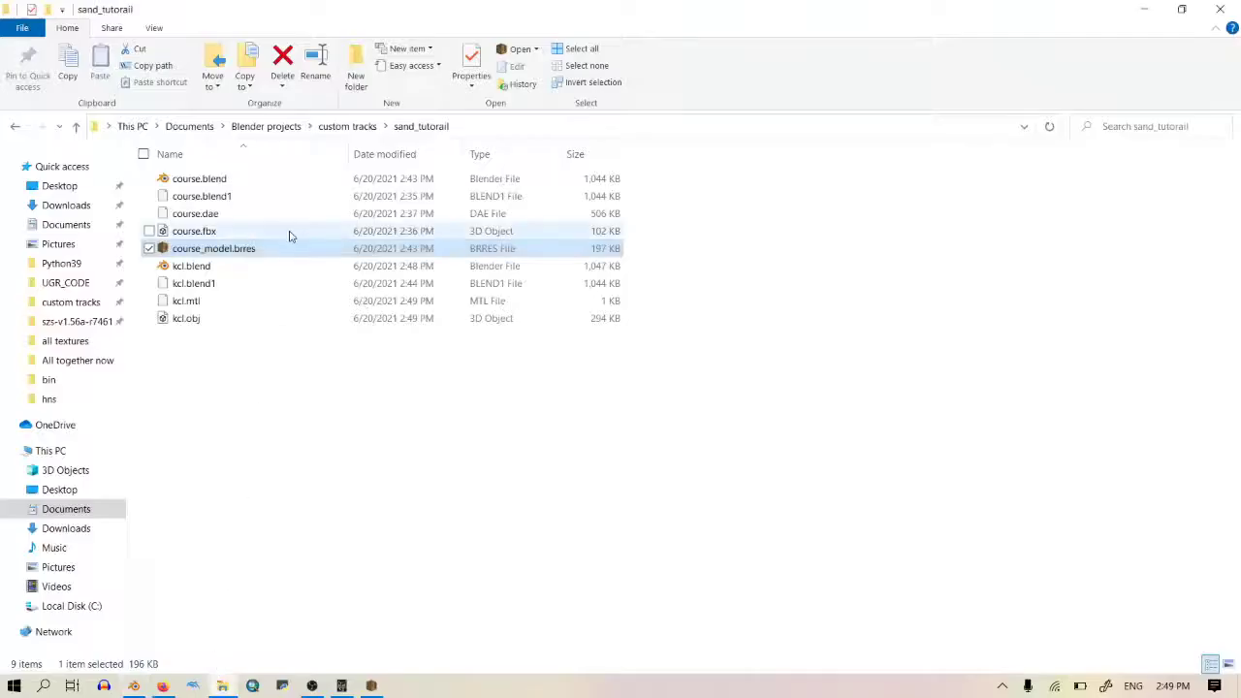
click(225, 321)
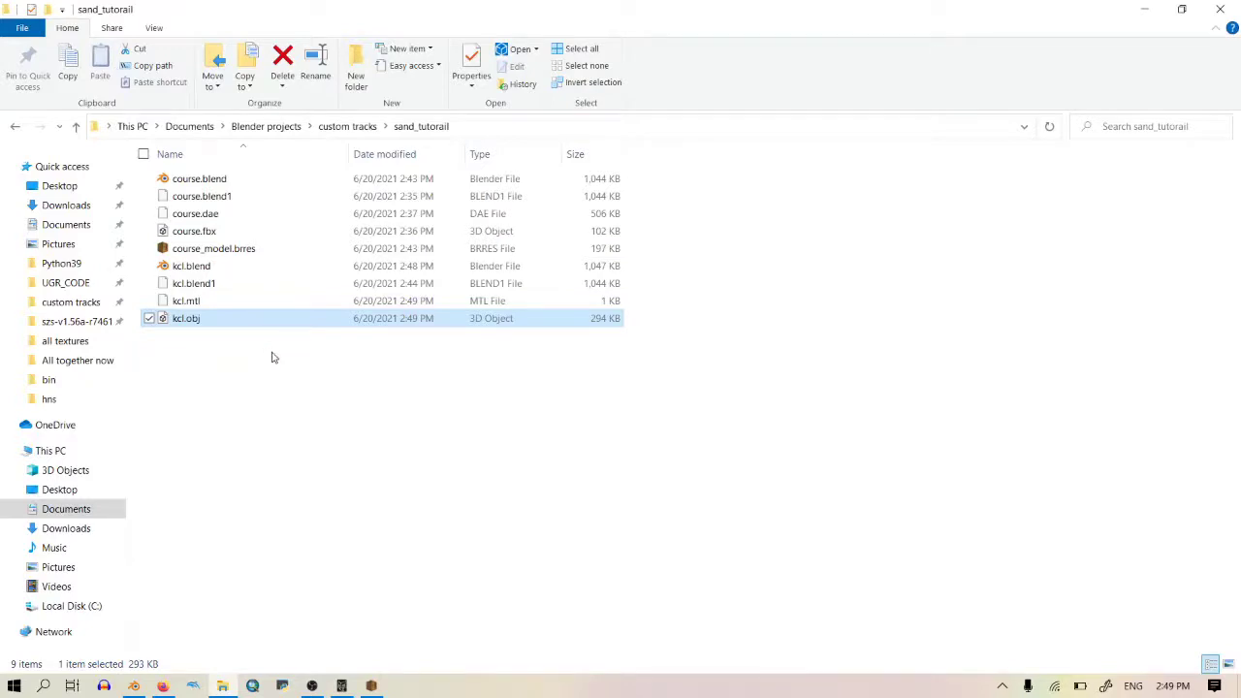
click(68, 328)
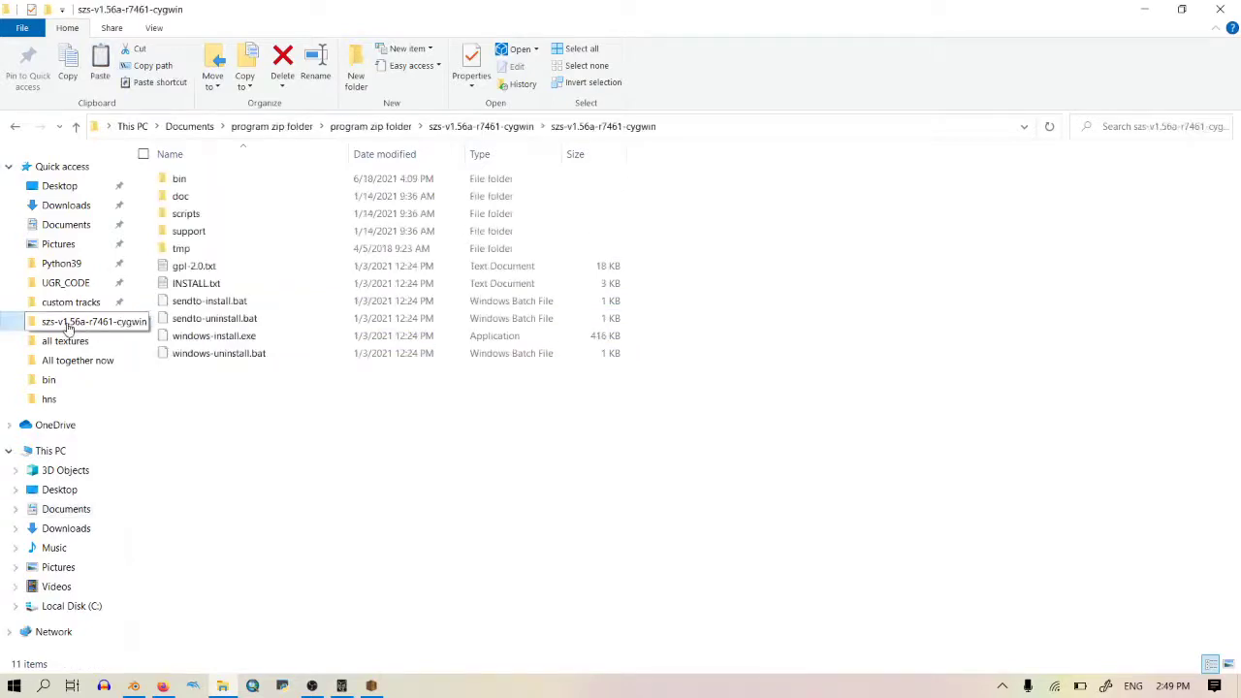
double_click(219, 185)
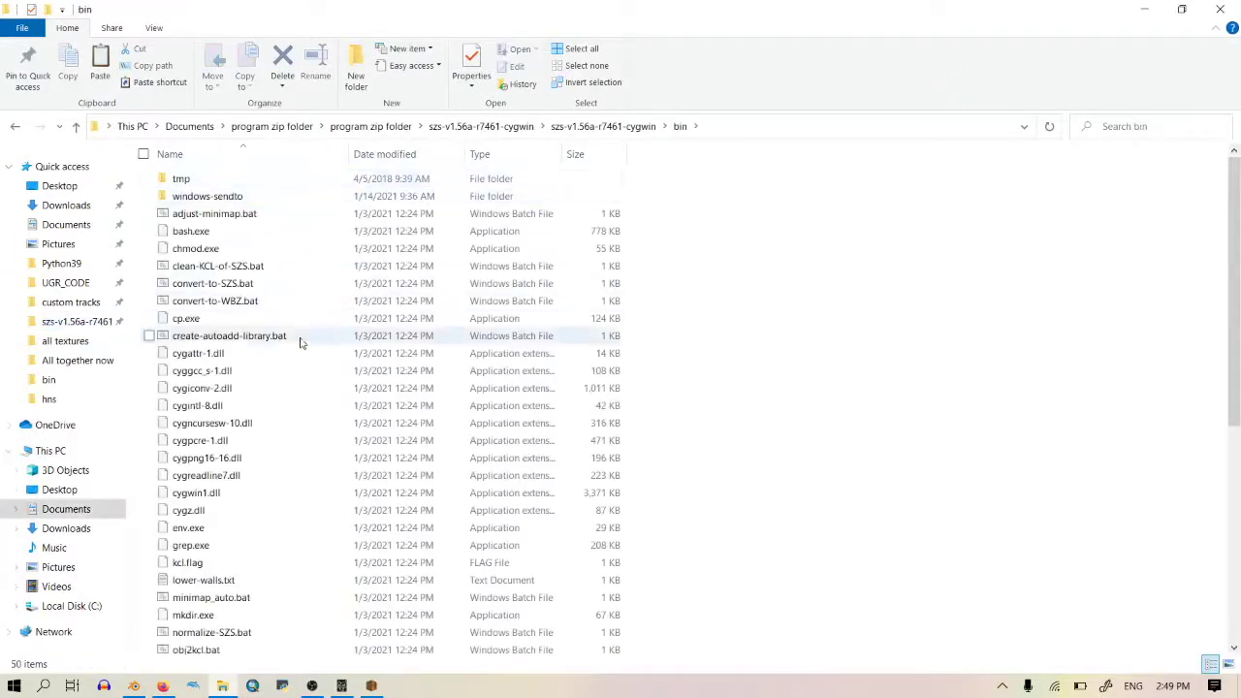
scroll(579, 416, down, 7)
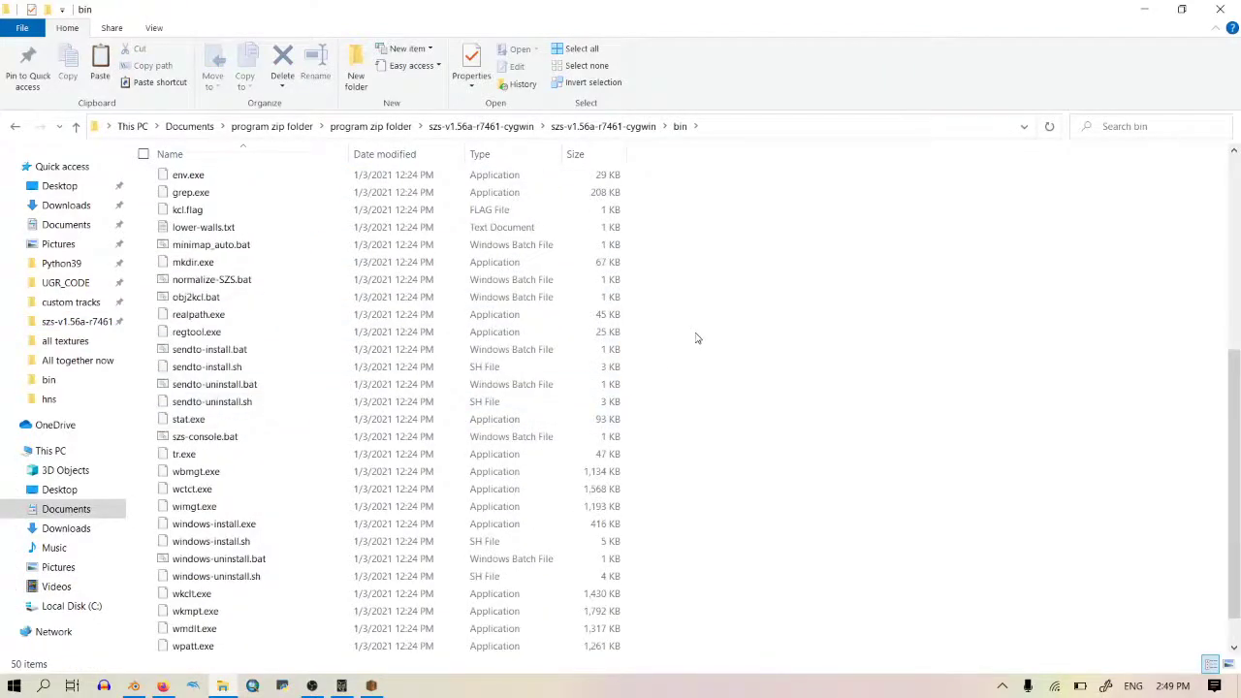
key(ctrl+v)
Step: Run obj2kcl.bat in the bin folder to convert kcl.obj to KCL, and close the console when it finishes
scroll(261, 224, up, 1)
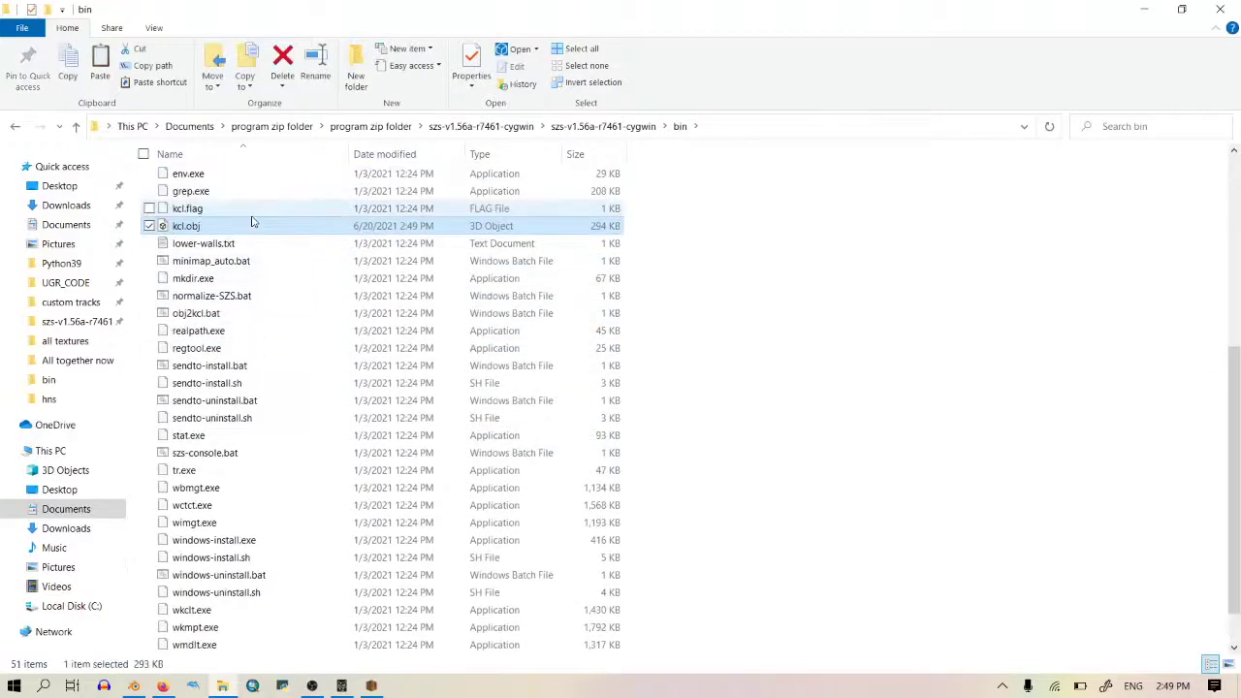
scroll(251, 222, up, 1)
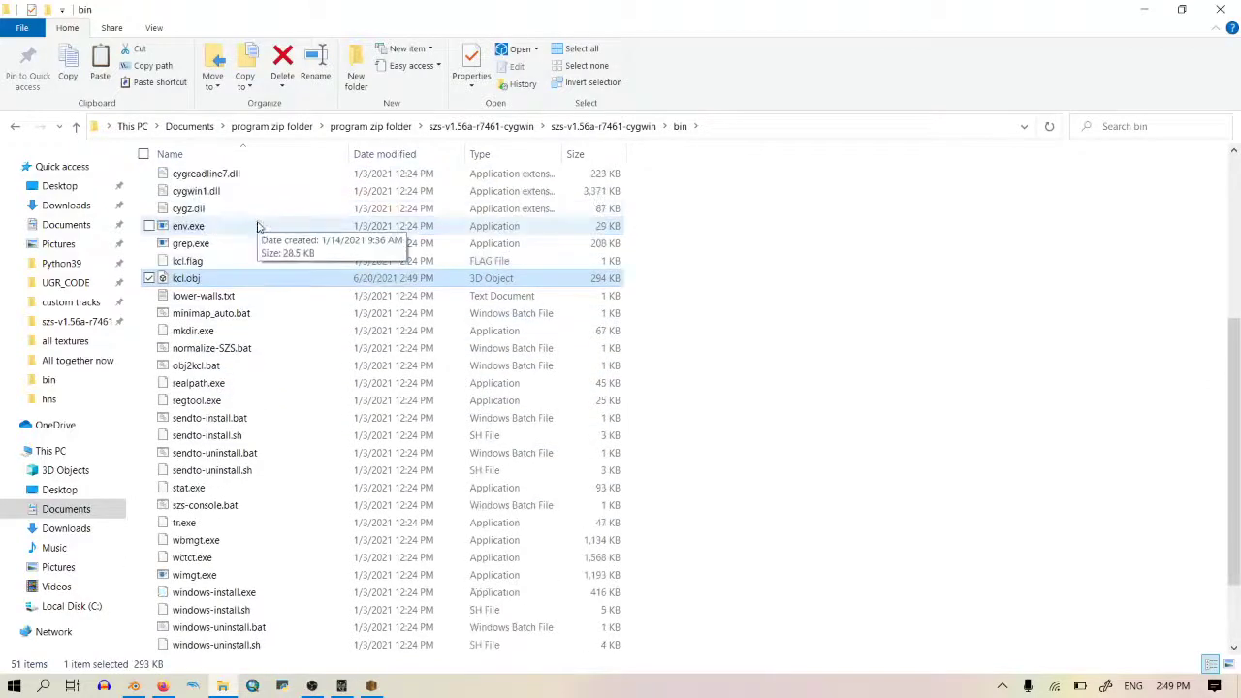
click(252, 366)
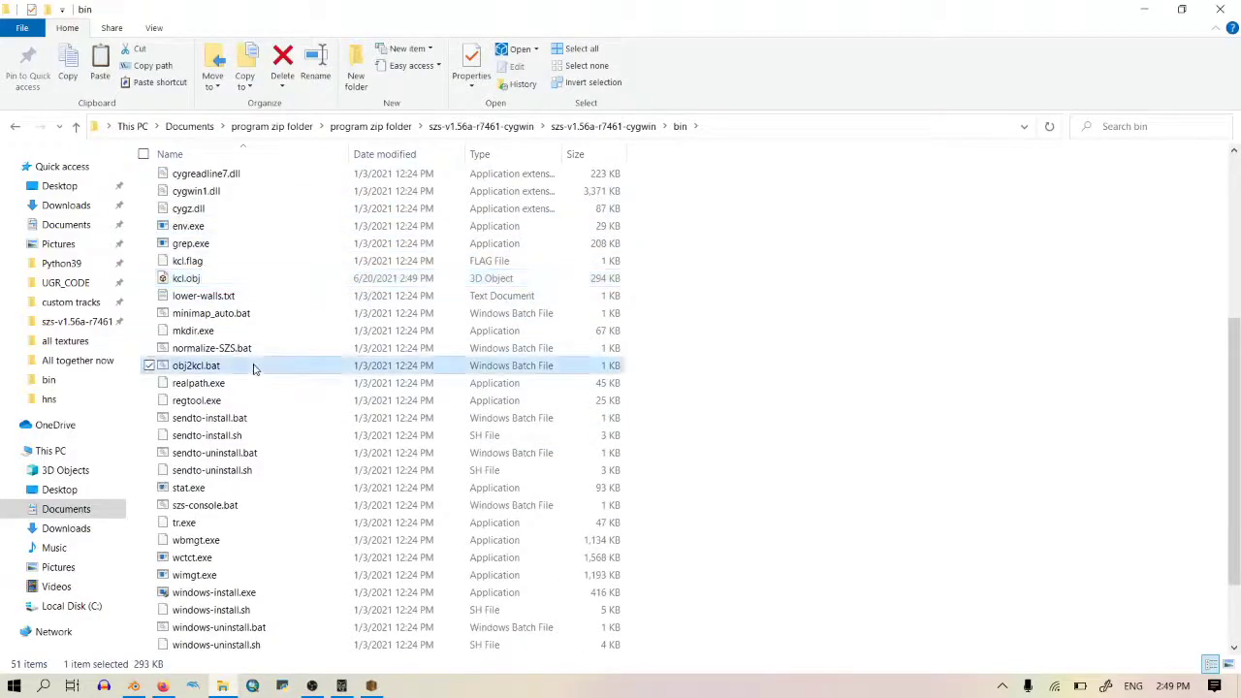
double_click(197, 366)
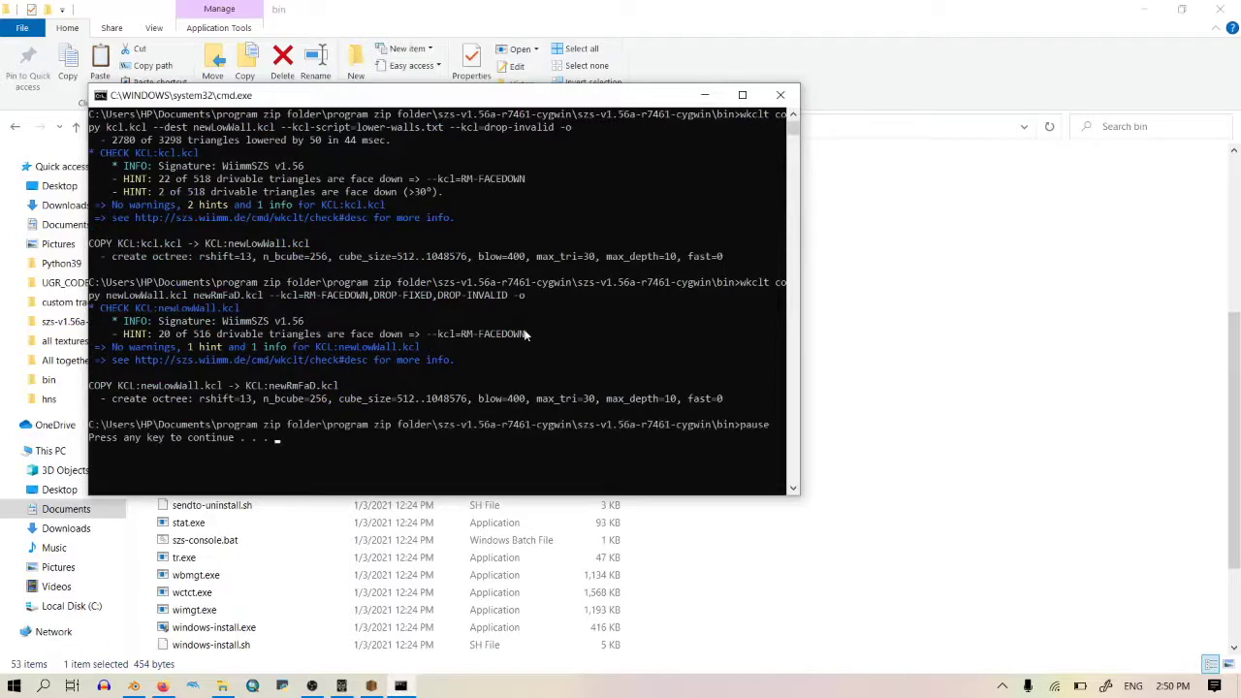
click(772, 95)
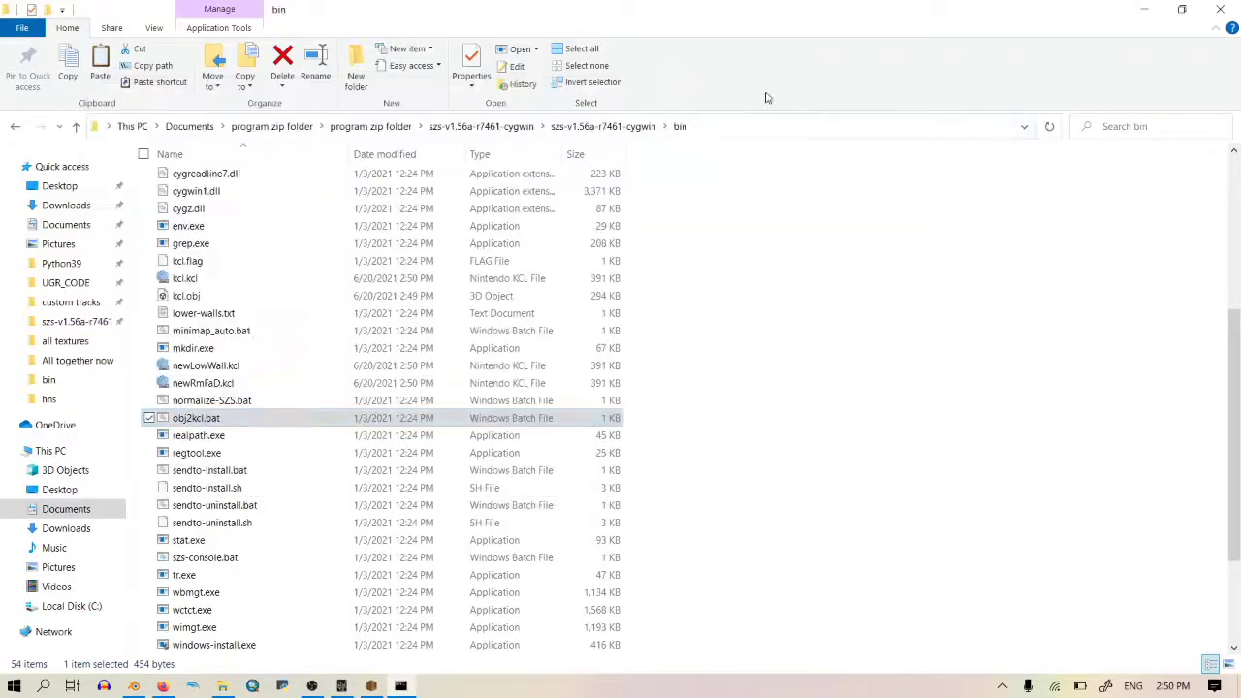
Step: Move kcl.kcl, kcl.obj, newLowWall.kcl and newRmFaD.kcl from bin to the sand_tutorail folder, replacing the existing kcl.obj
click(217, 297)
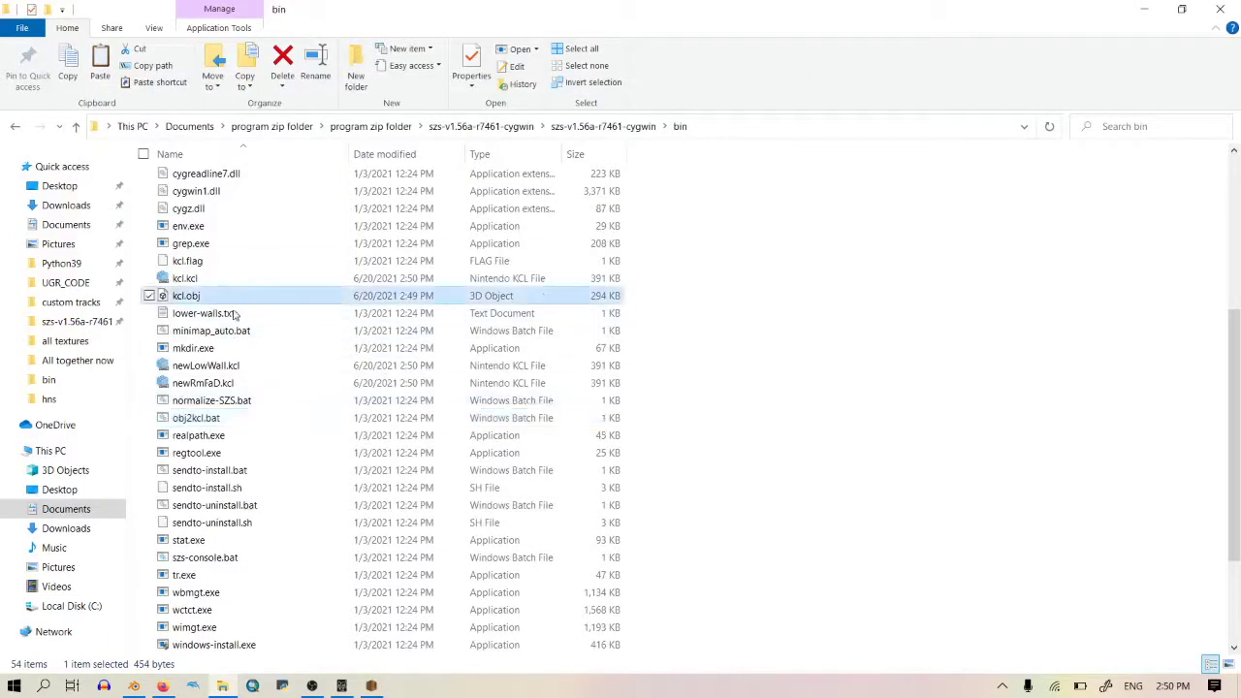
click(238, 383)
click(243, 374)
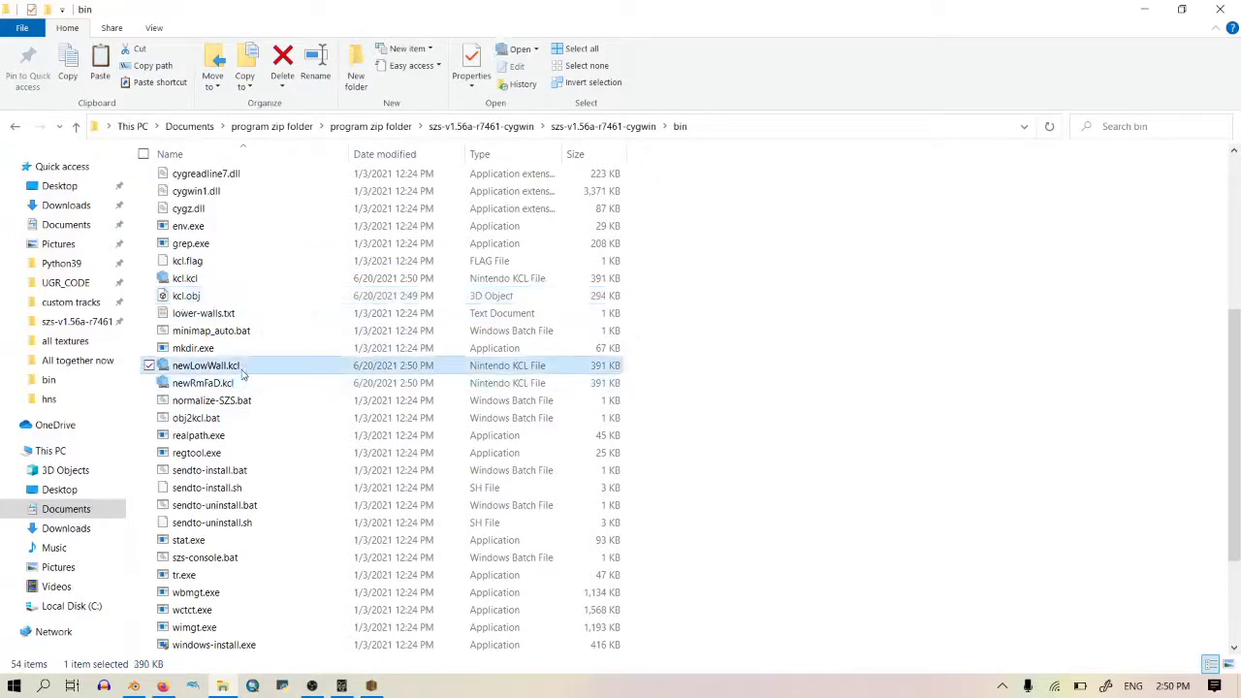
click(242, 383)
ctrl+click(240, 371)
ctrl+click(235, 296)
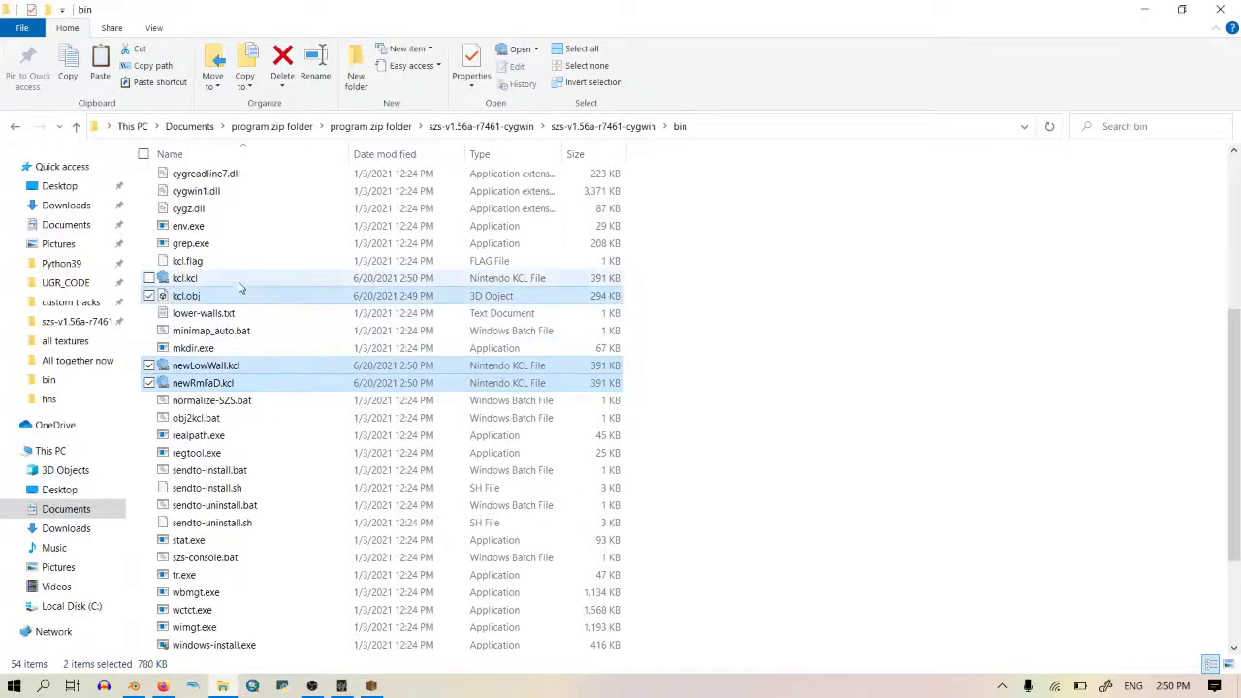
ctrl+click(239, 281)
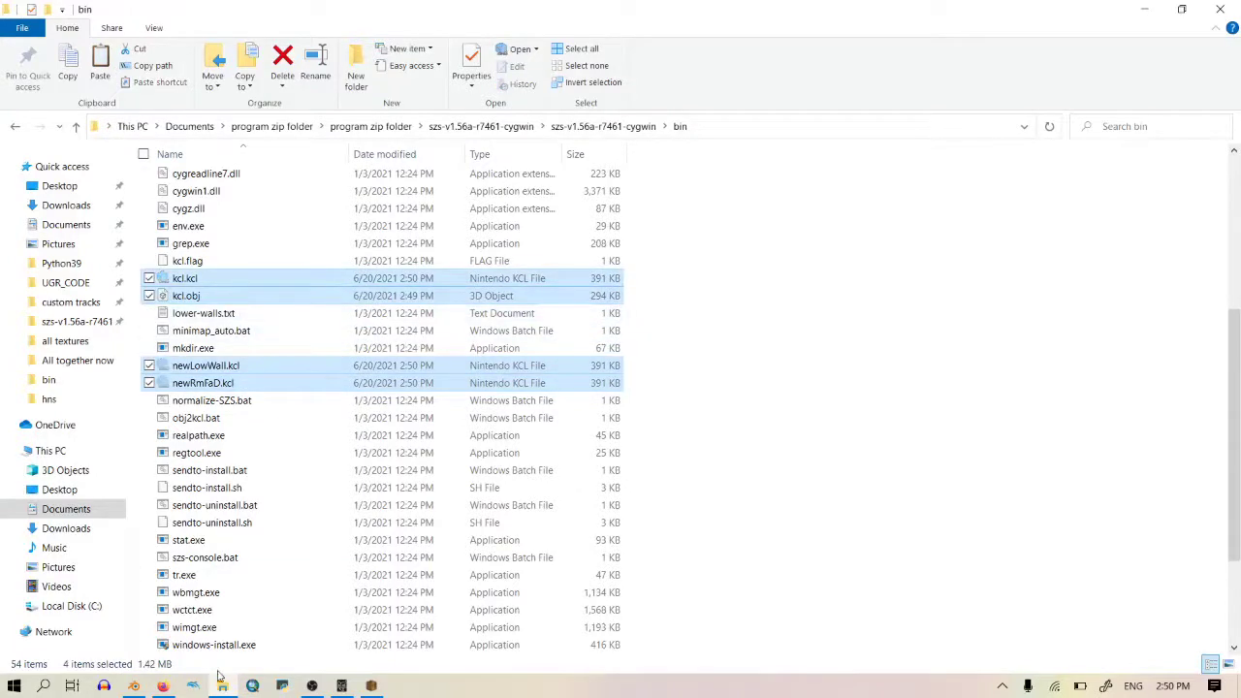
click(70, 302)
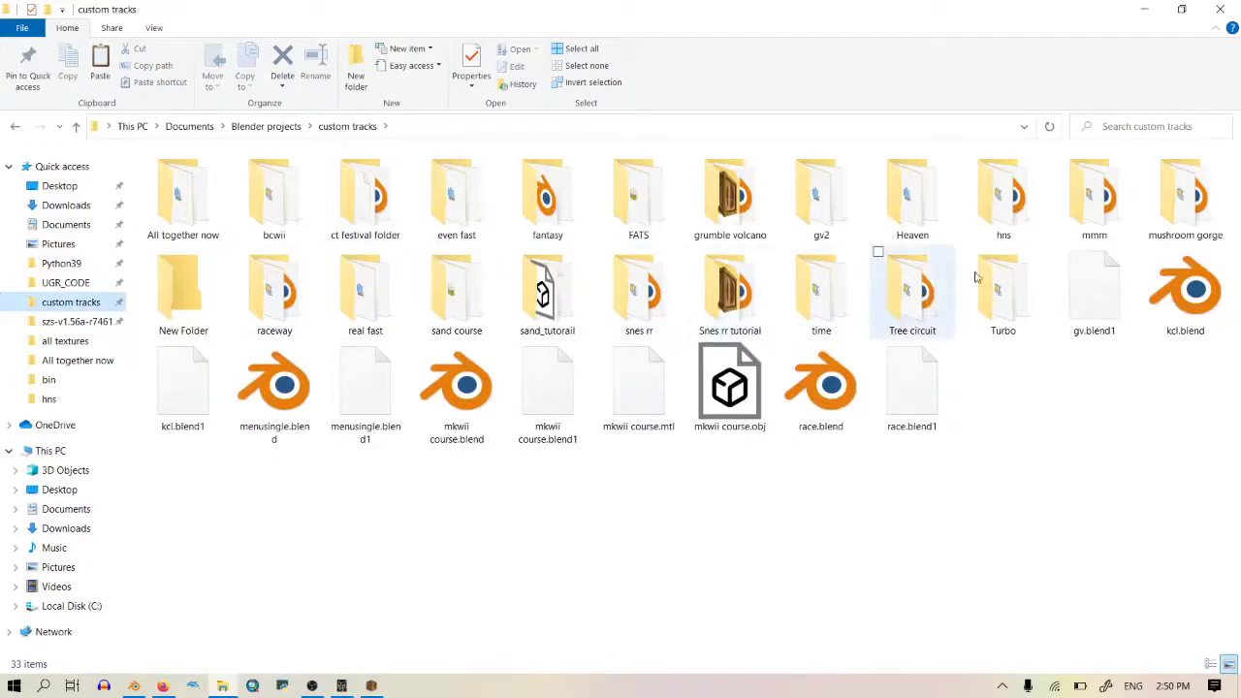
double_click(548, 290)
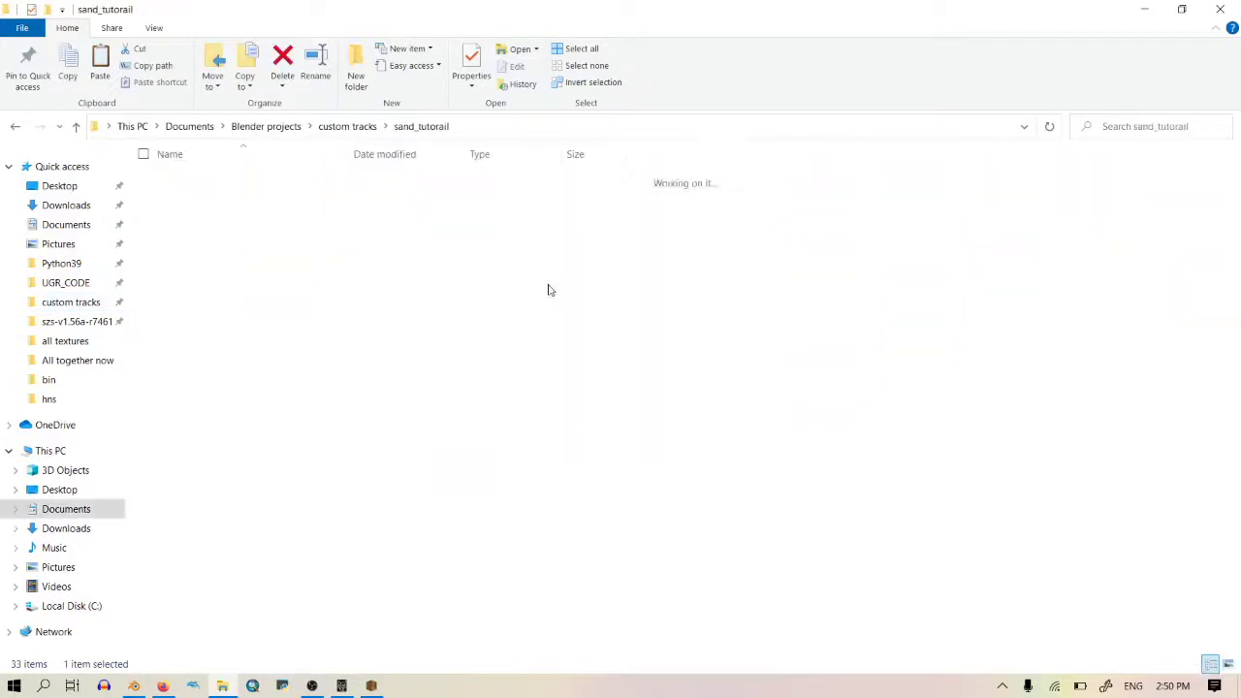
key(ctrl+v)
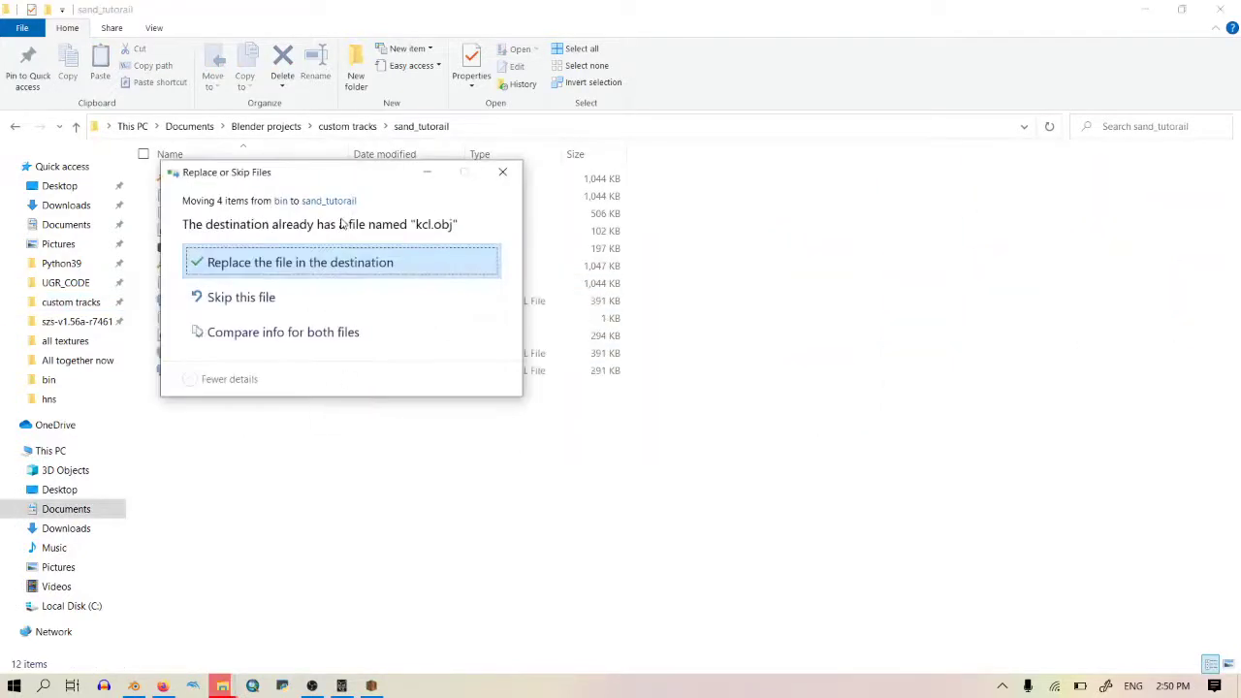
click(343, 271)
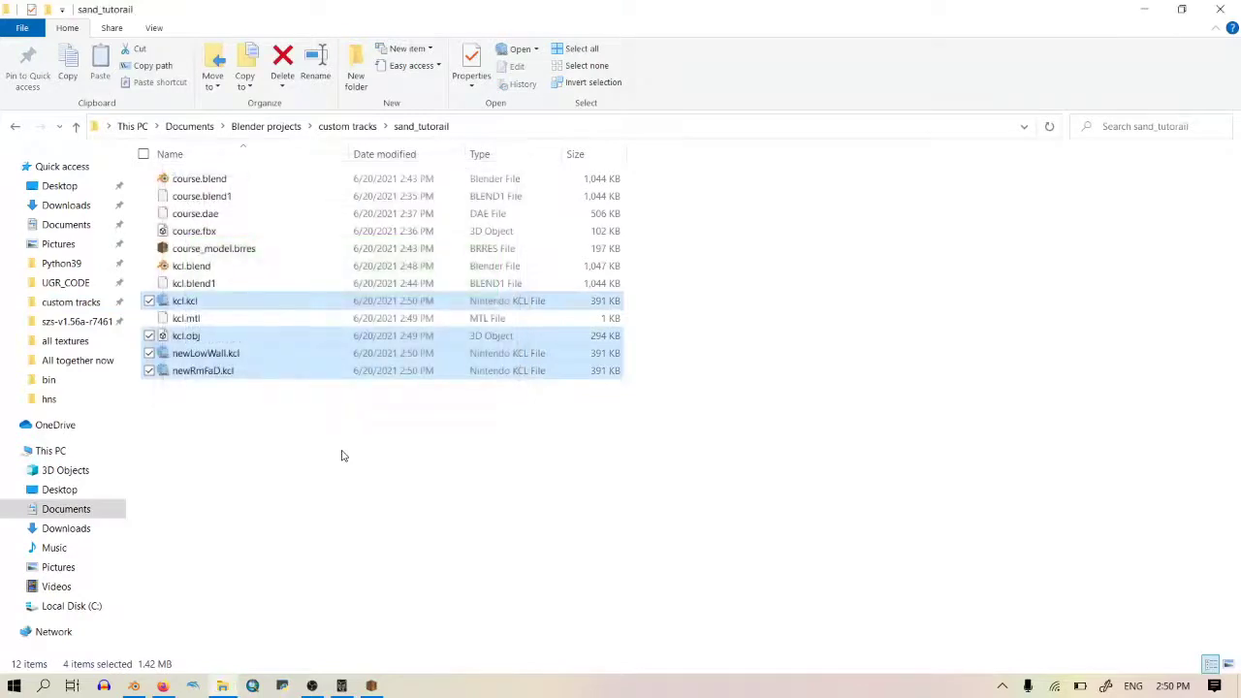
Step: Rename newLowWall.kcl in the sand_tutorail folder as course.kcl
click(216, 388)
click(227, 354)
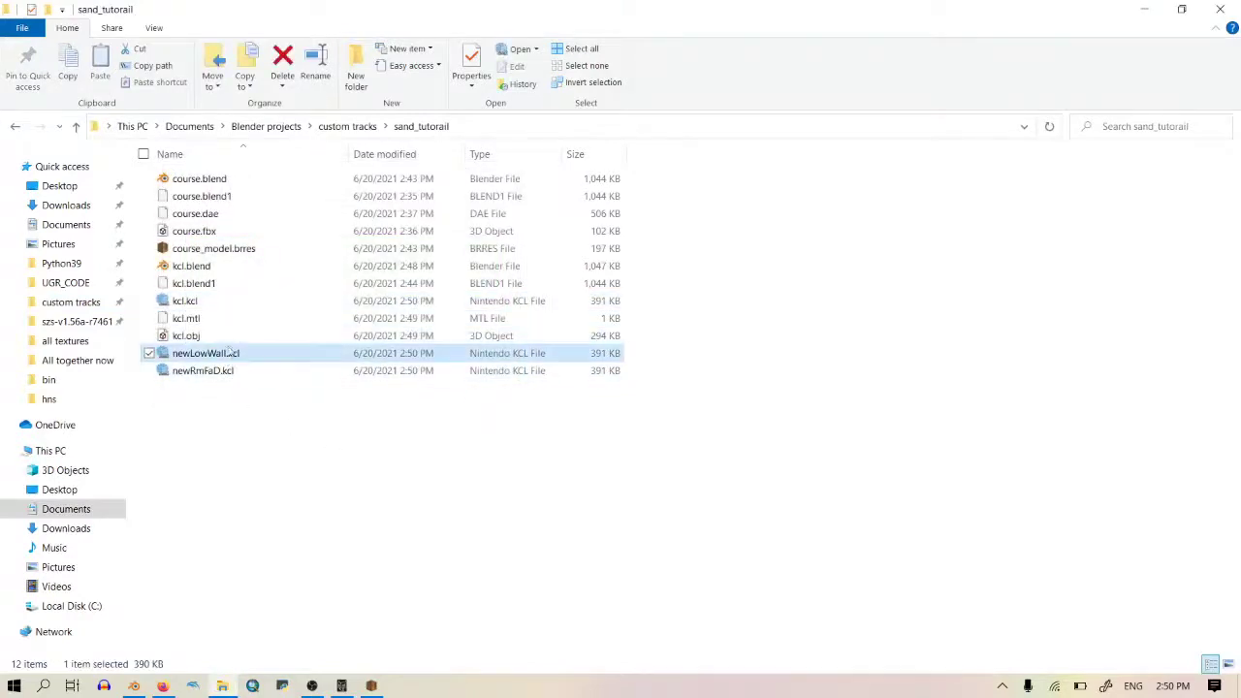
click(230, 309)
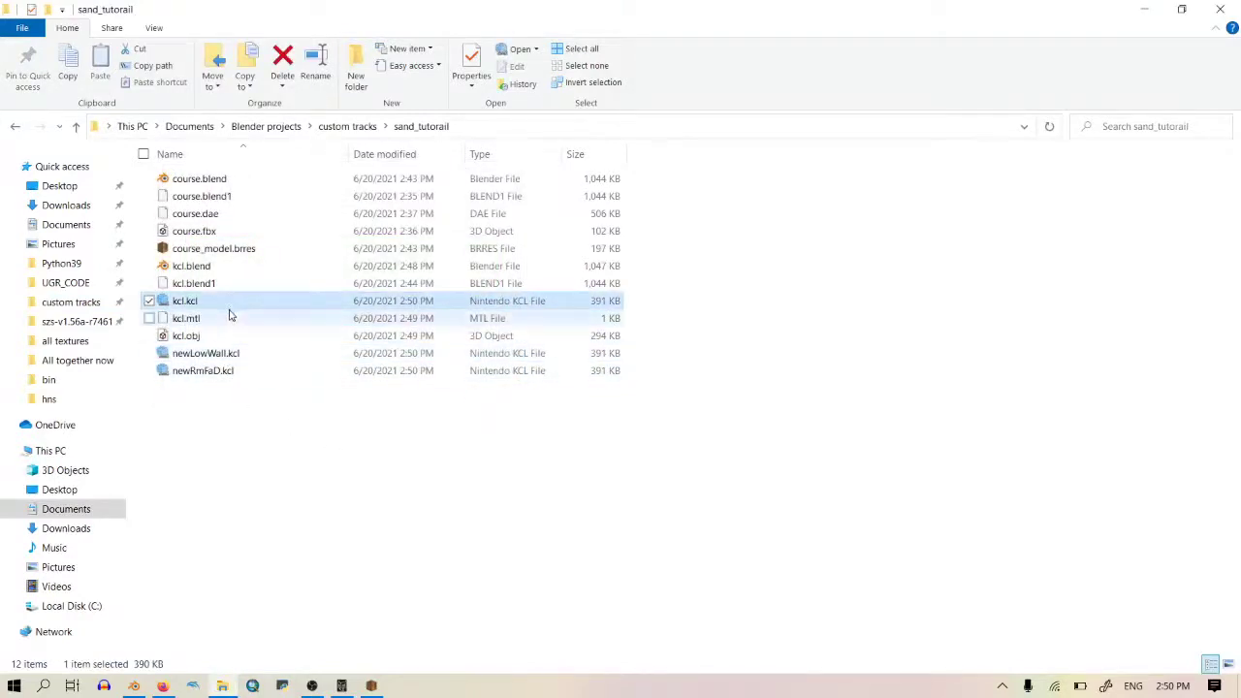
click(227, 355)
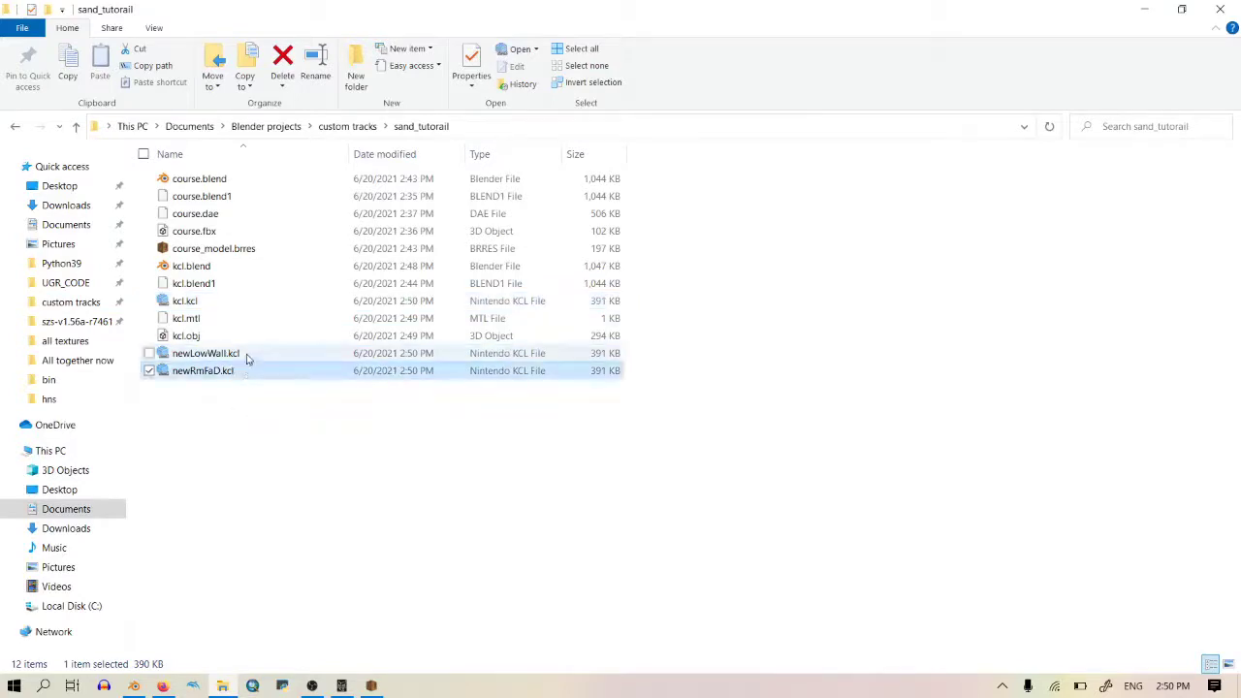
key(F2)
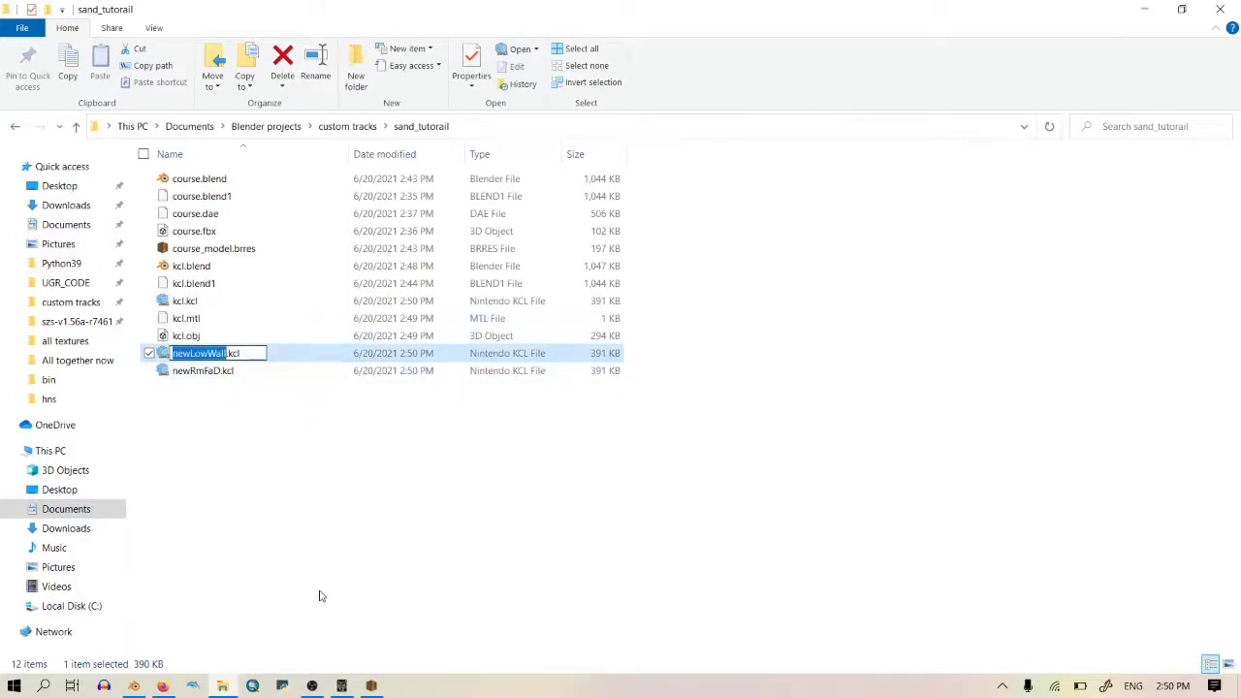
text(course)
key(Return)
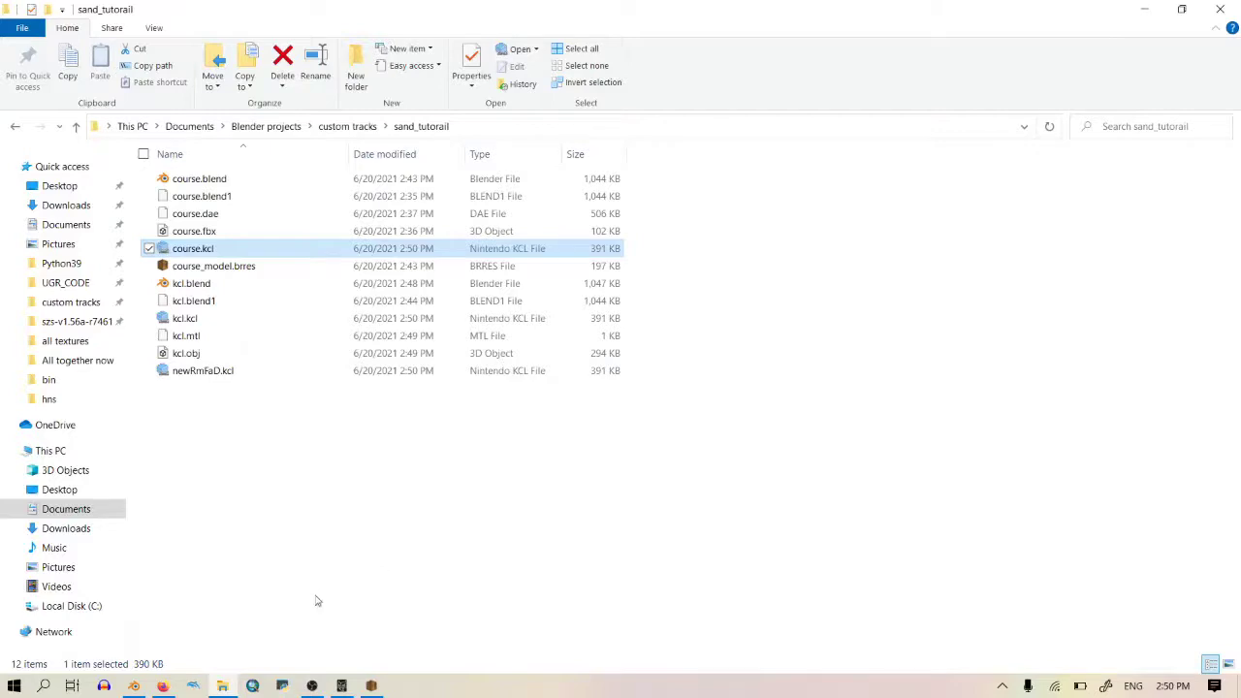
click(276, 490)
click(252, 266)
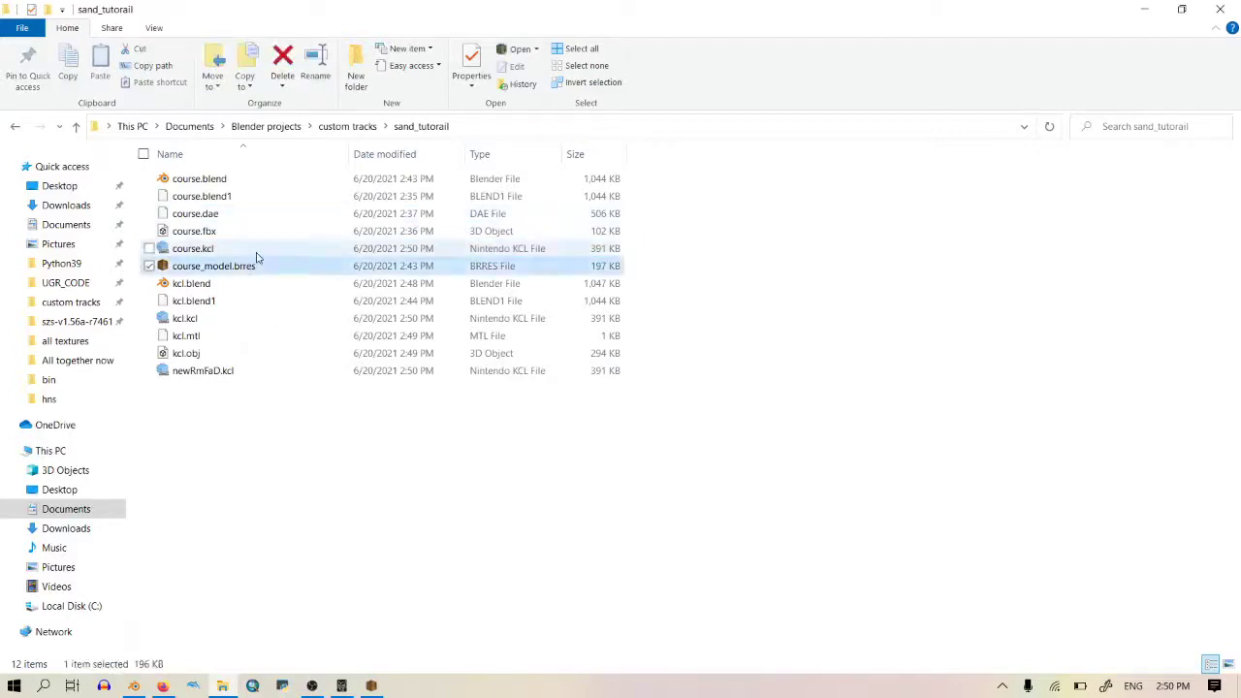
click(257, 254)
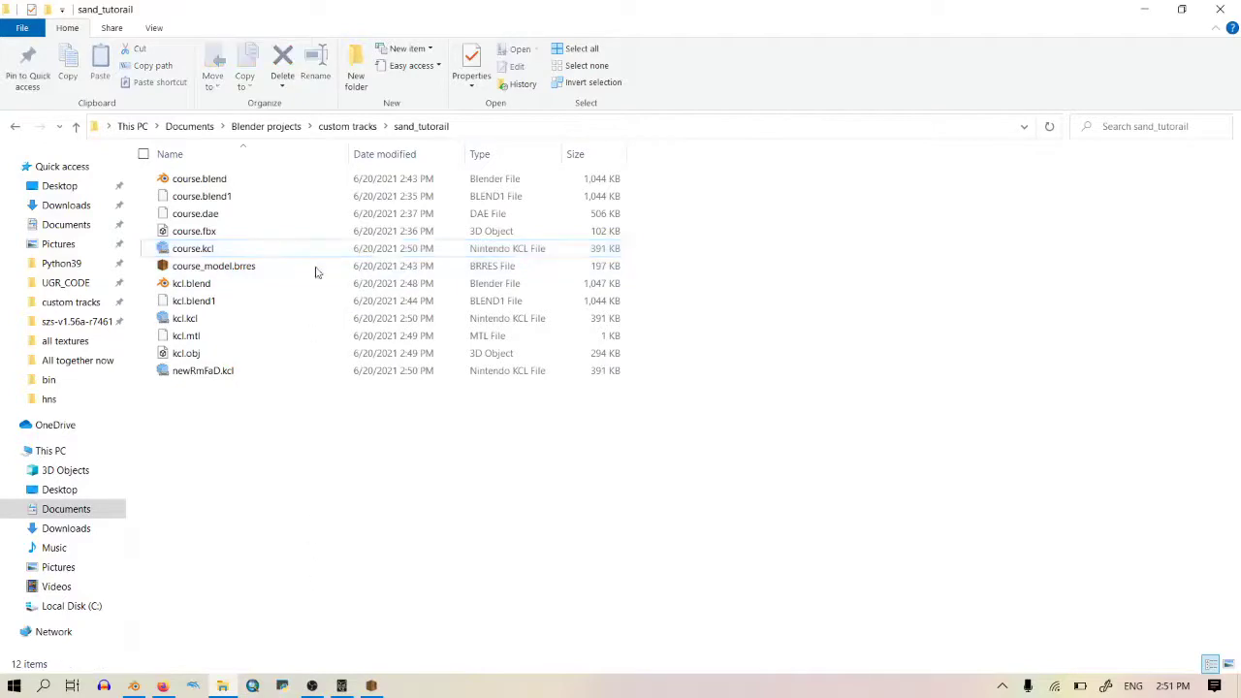
Step: Go to the sand course folder inside custom tracks and select its beginner_course.d folder
click(351, 126)
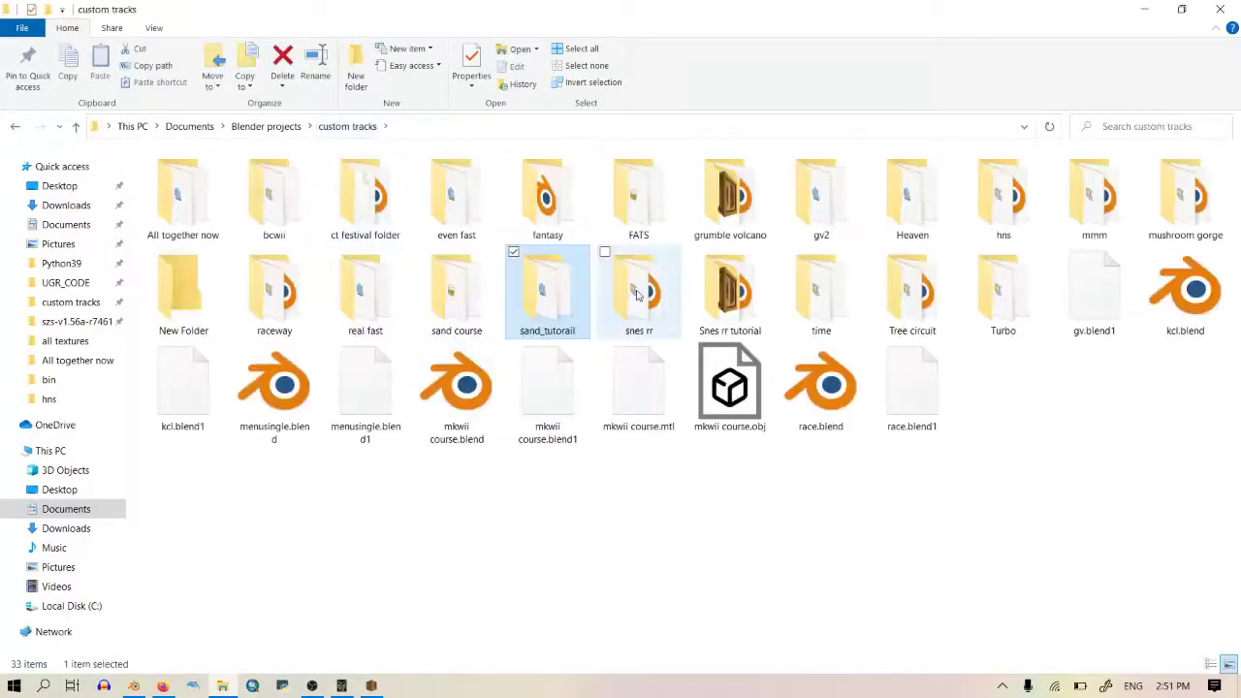
click(439, 301)
double_click(439, 301)
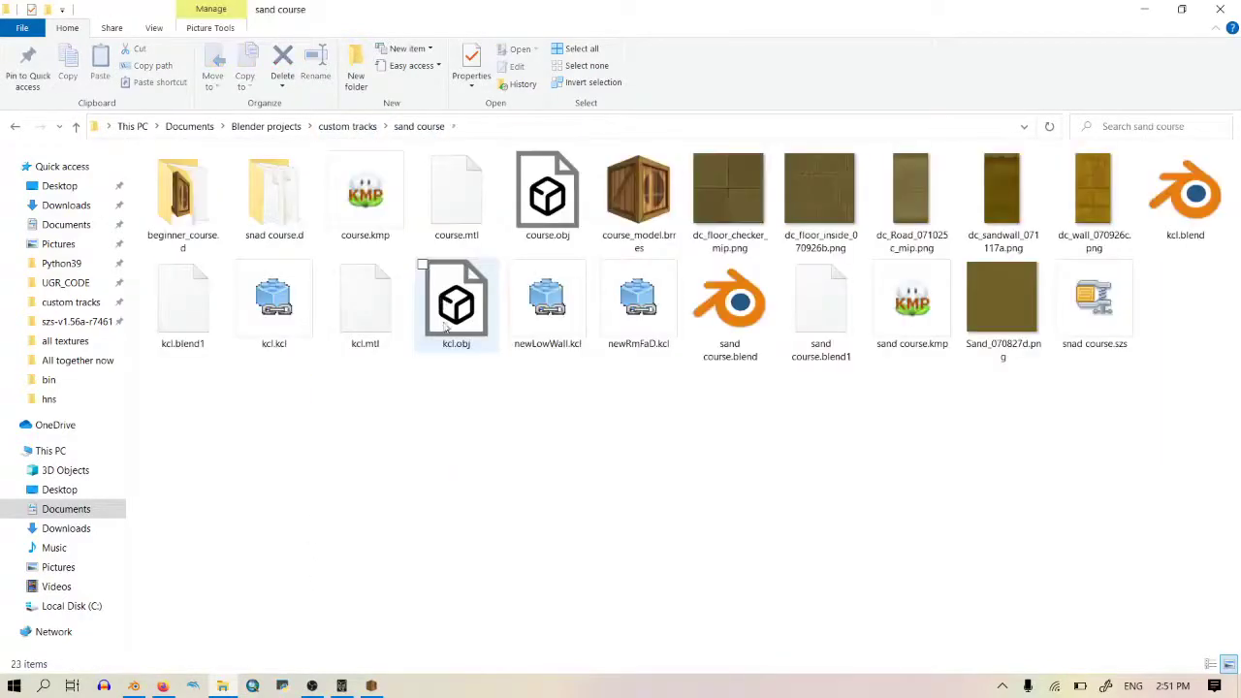
click(175, 204)
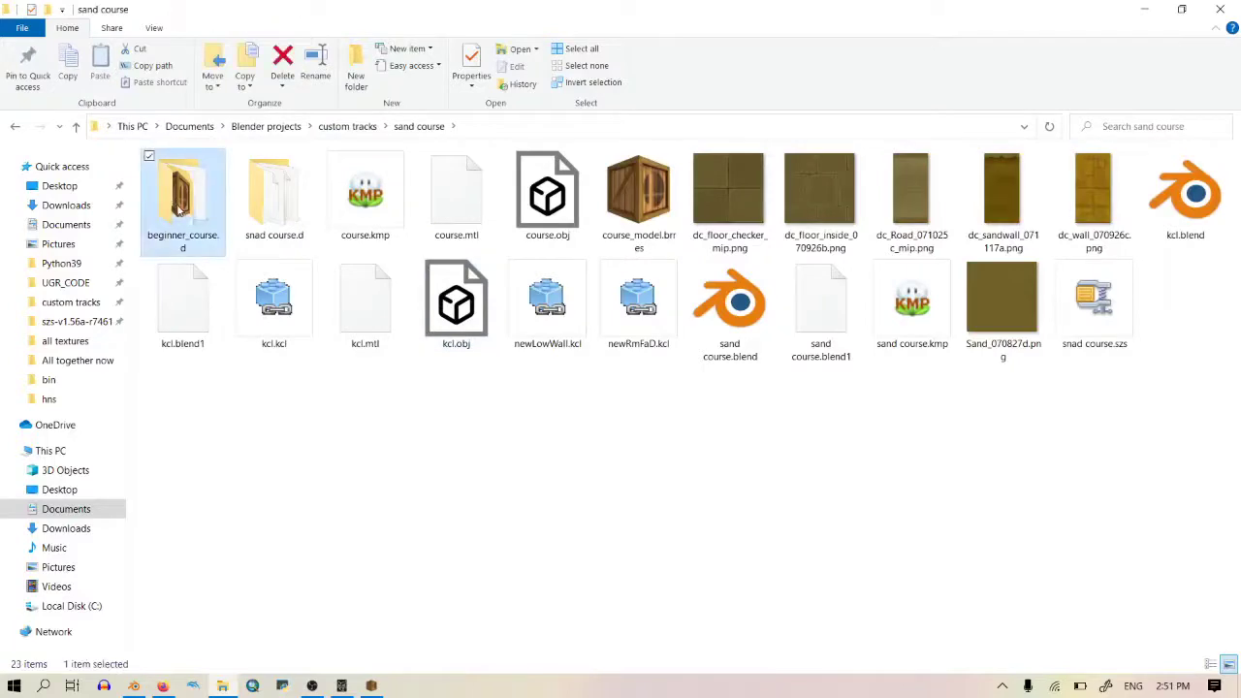
key(super)
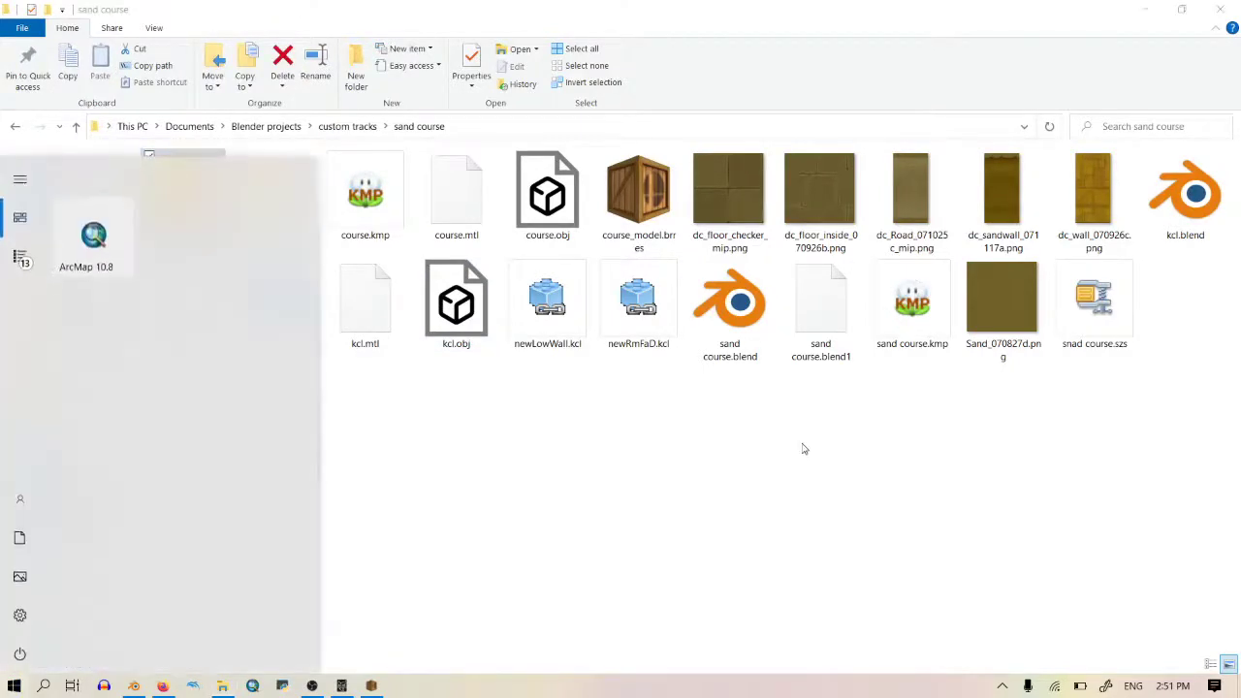
text(cmd)
key(Return)
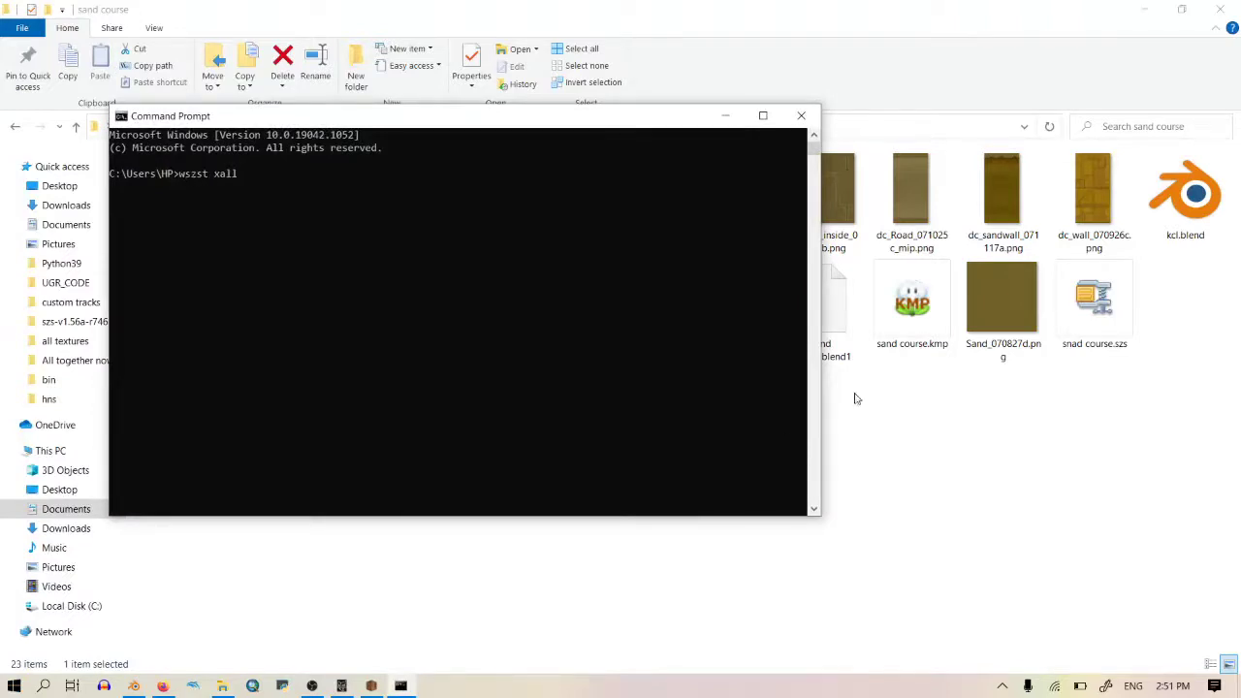
drag(1132, 346, 1100, 315)
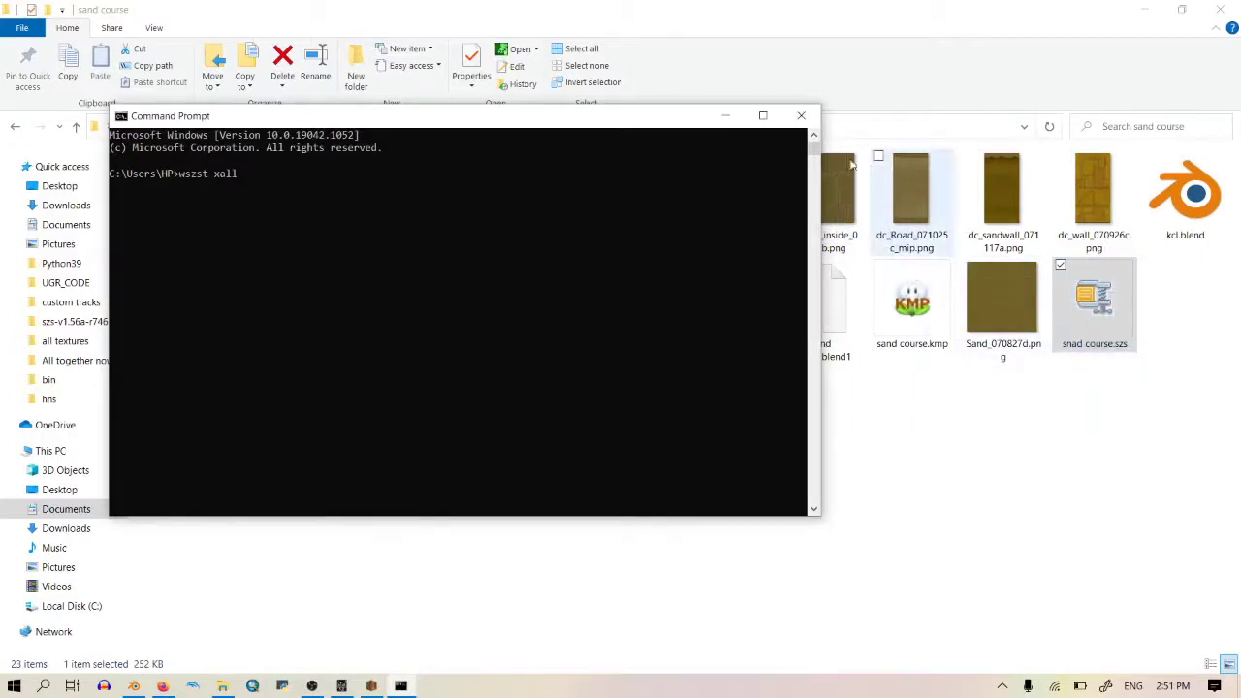
click(801, 115)
Step: Check the contents of beginner_course.d and copy that folder from sand course into sand_tutorail
double_click(174, 199)
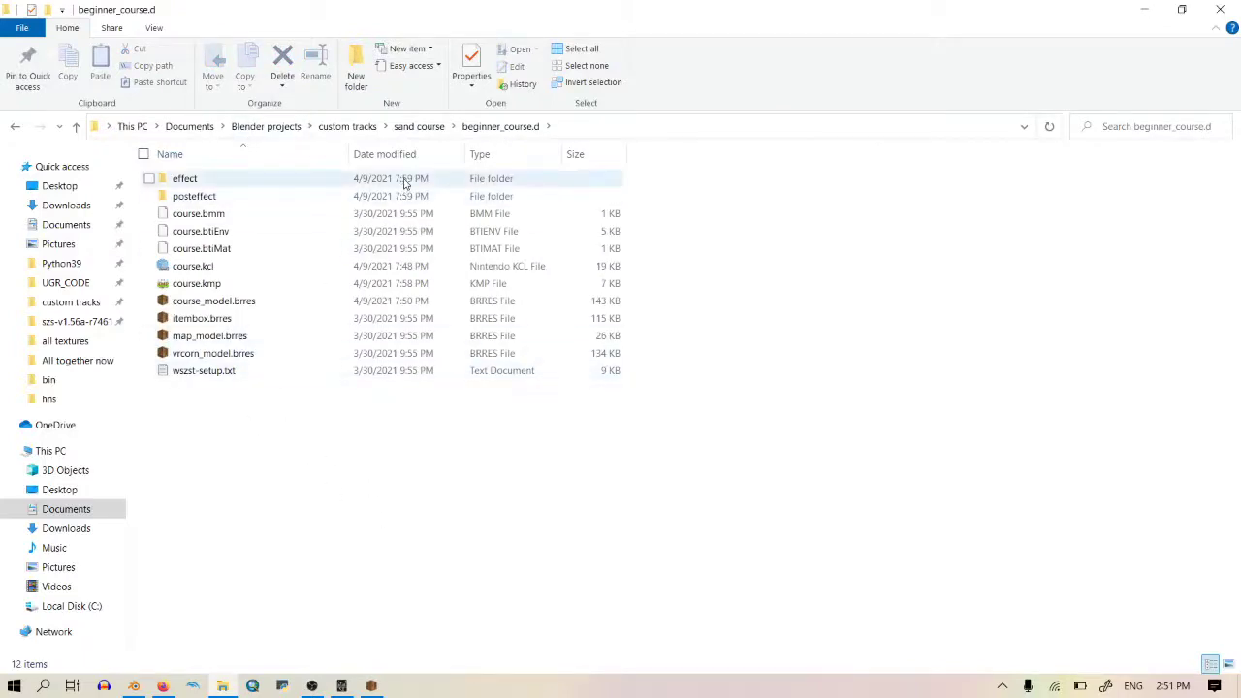
click(427, 127)
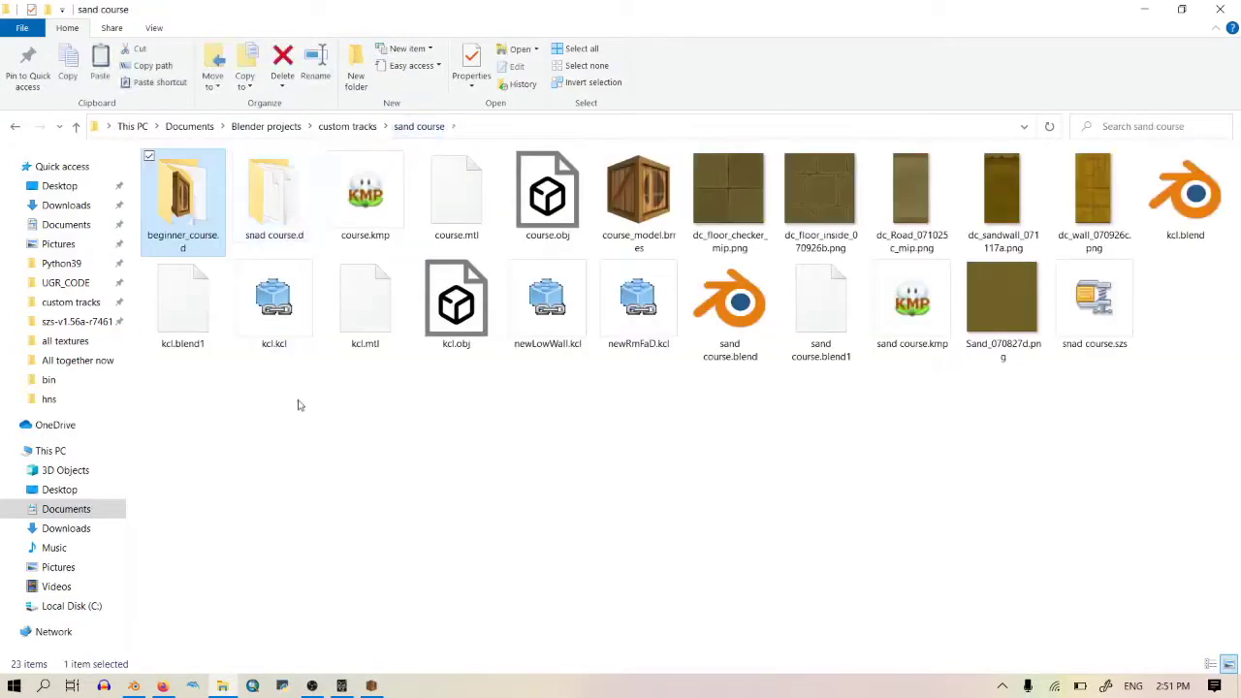
click(347, 127)
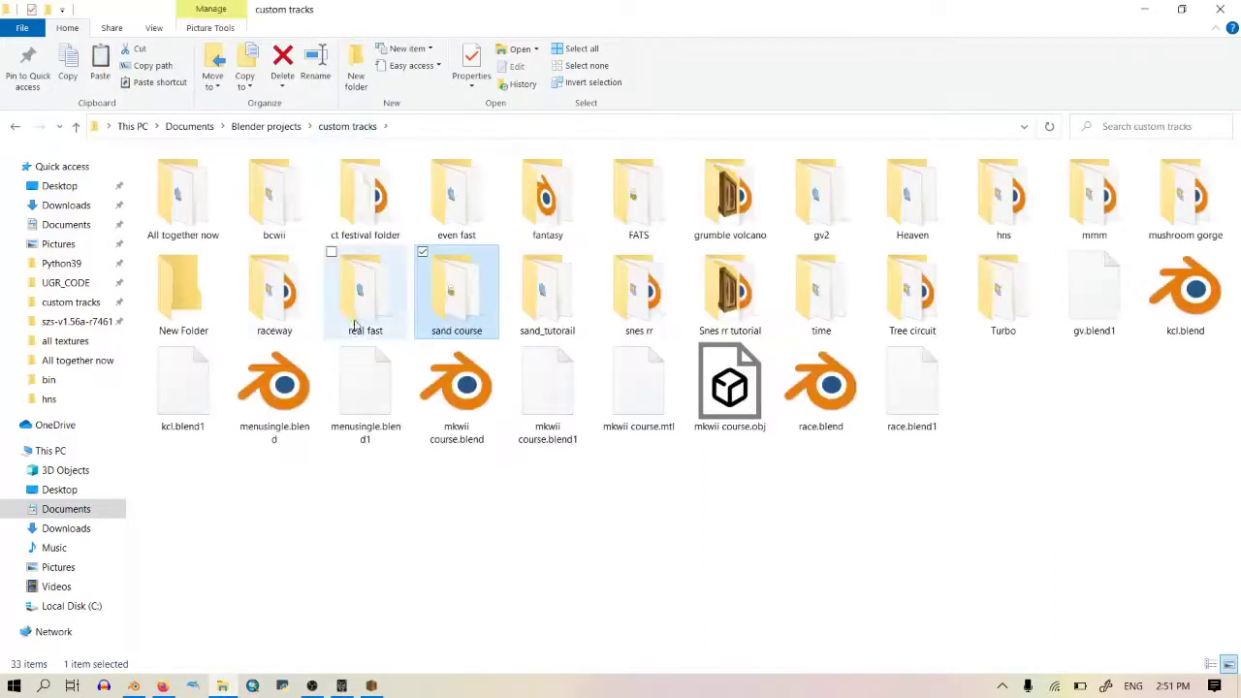
double_click(545, 291)
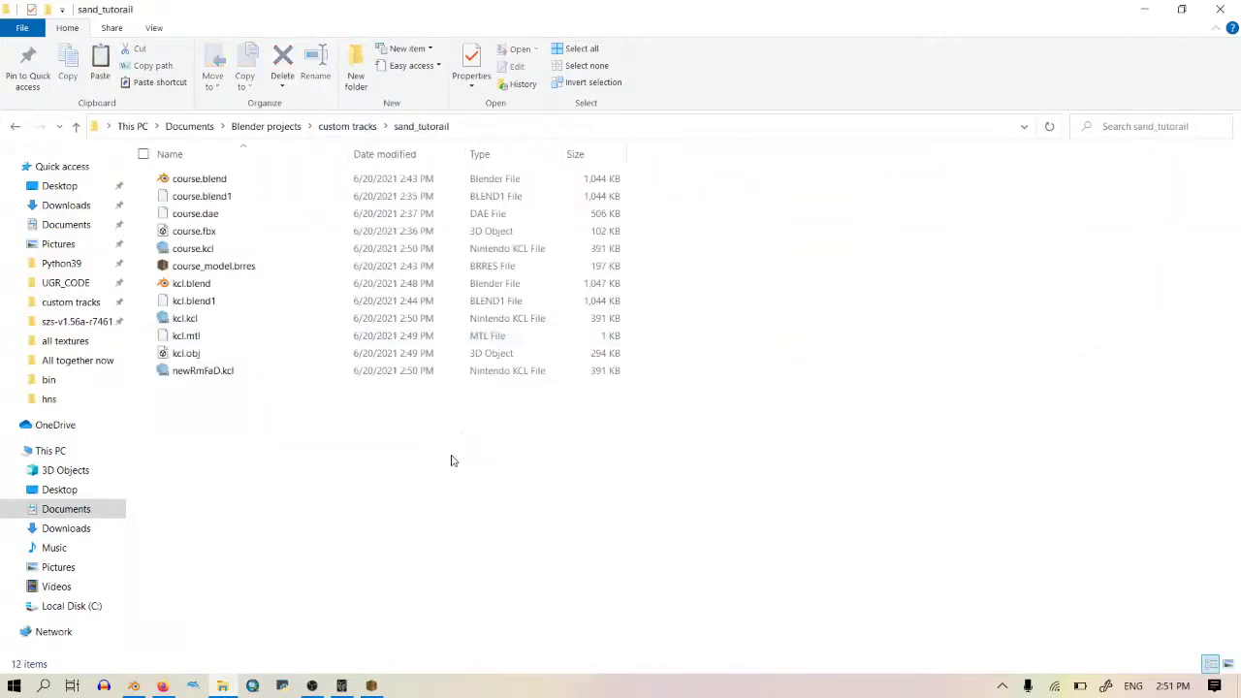
Step: Copy course.kcl and course_model.brres from sand_tutorail into its beginner_course.d folder, replacing the existing files
click(244, 266)
ctrl+click(237, 250)
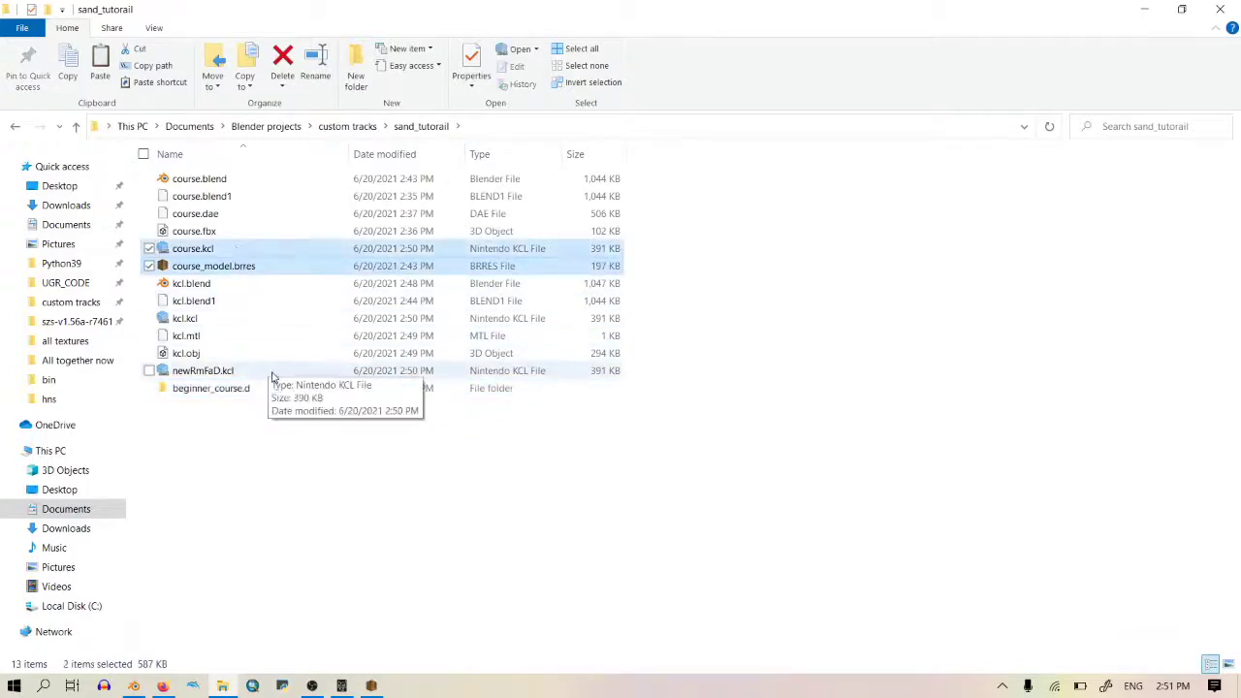
double_click(256, 391)
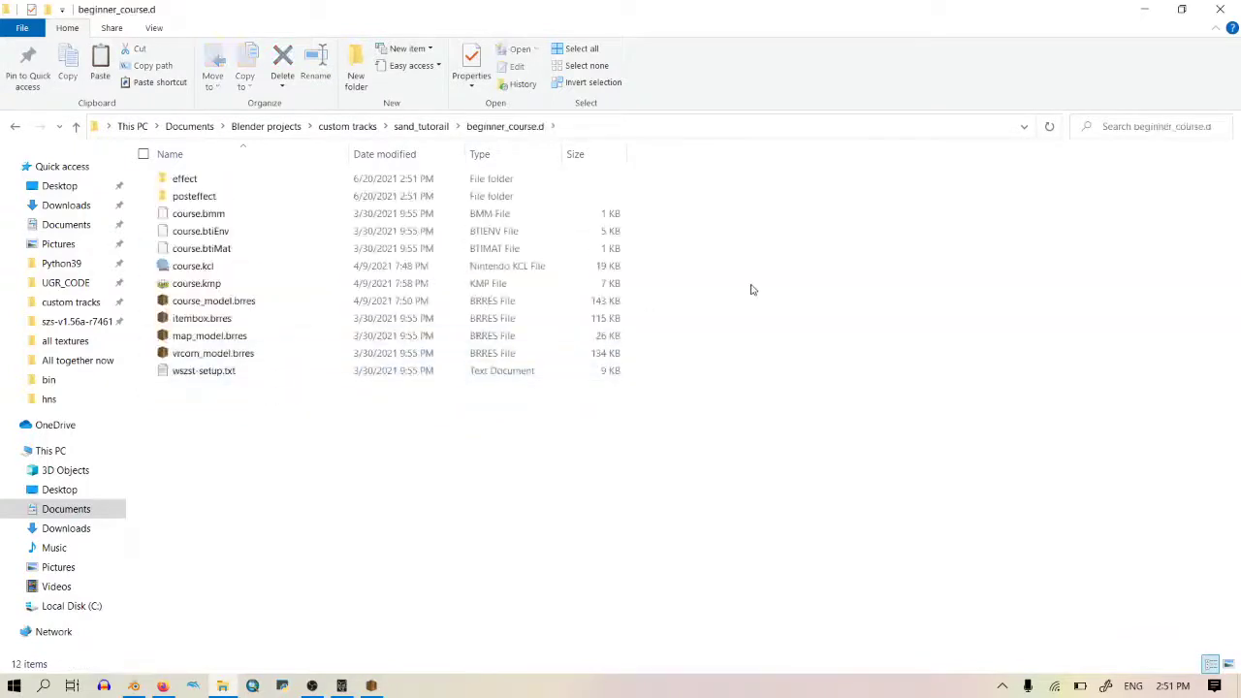
key(ctrl+v)
click(528, 260)
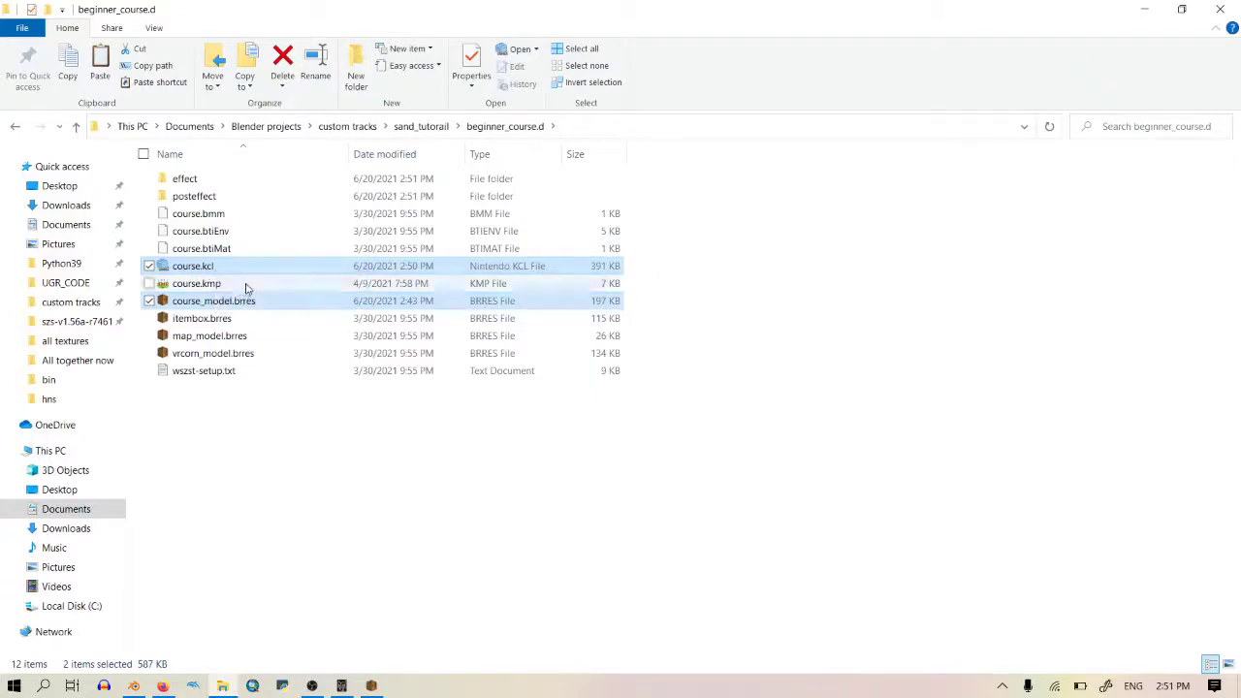
click(279, 289)
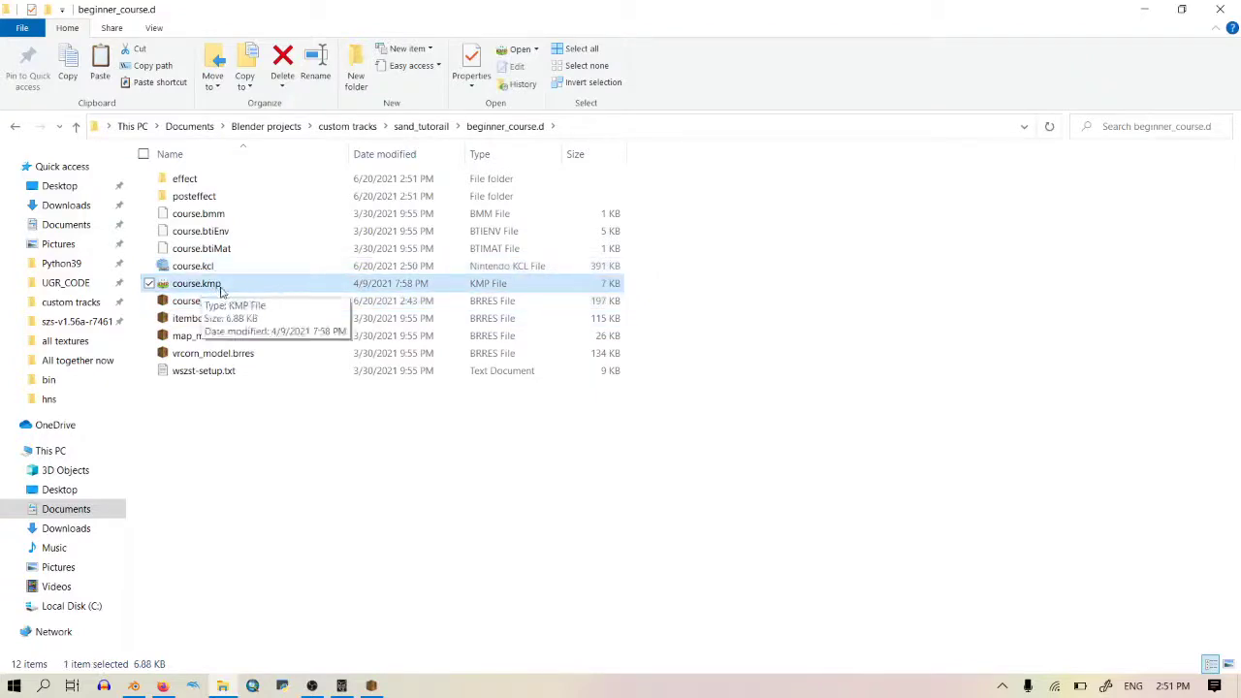
click(239, 336)
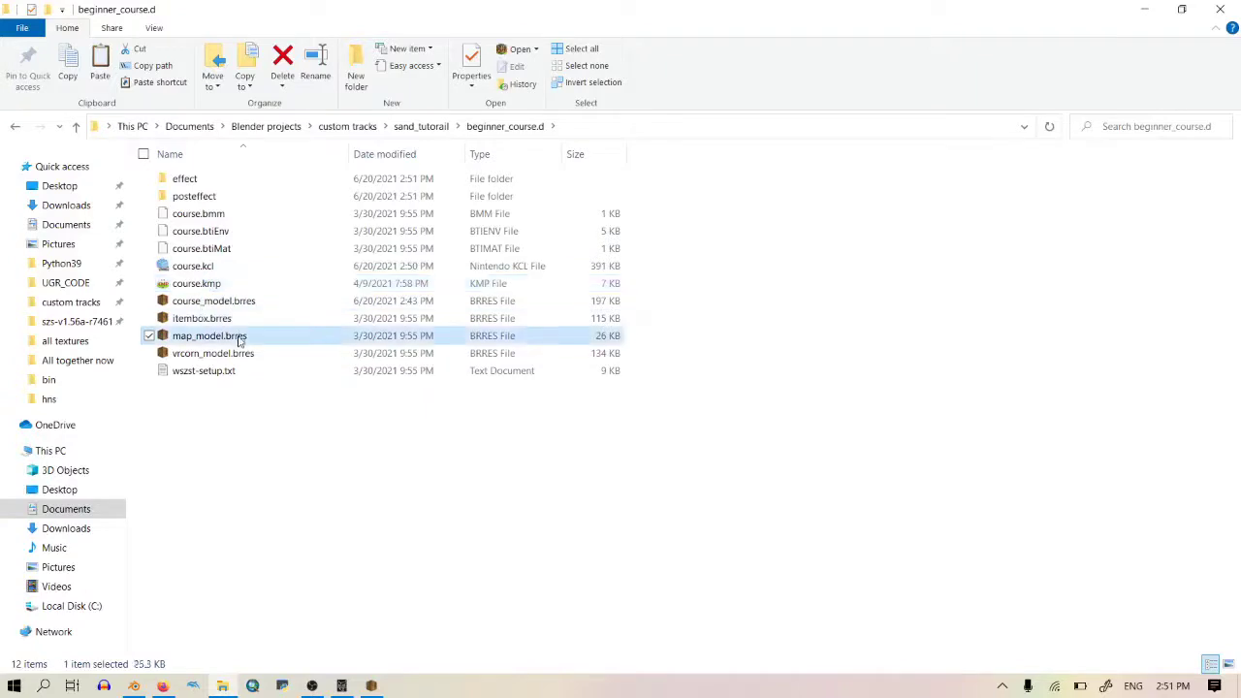
click(240, 355)
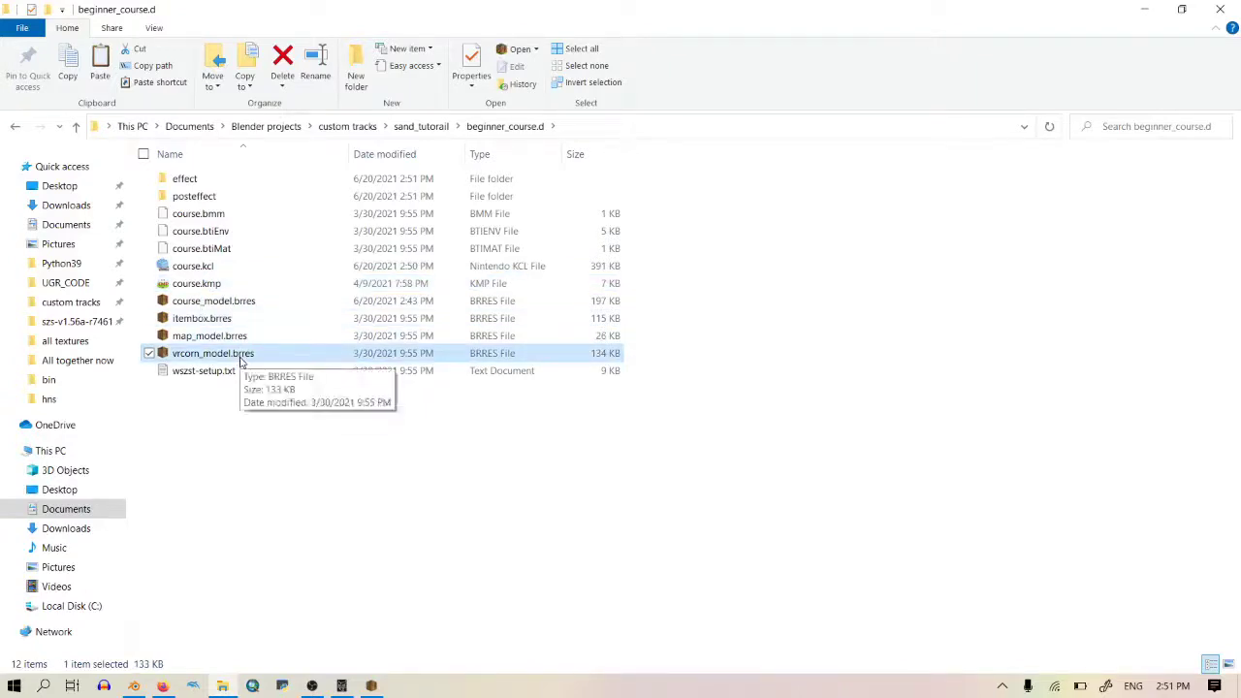
Step: Open course.kmp from beginner_course.d in KMP Cloud and display its Start Positions
click(240, 284)
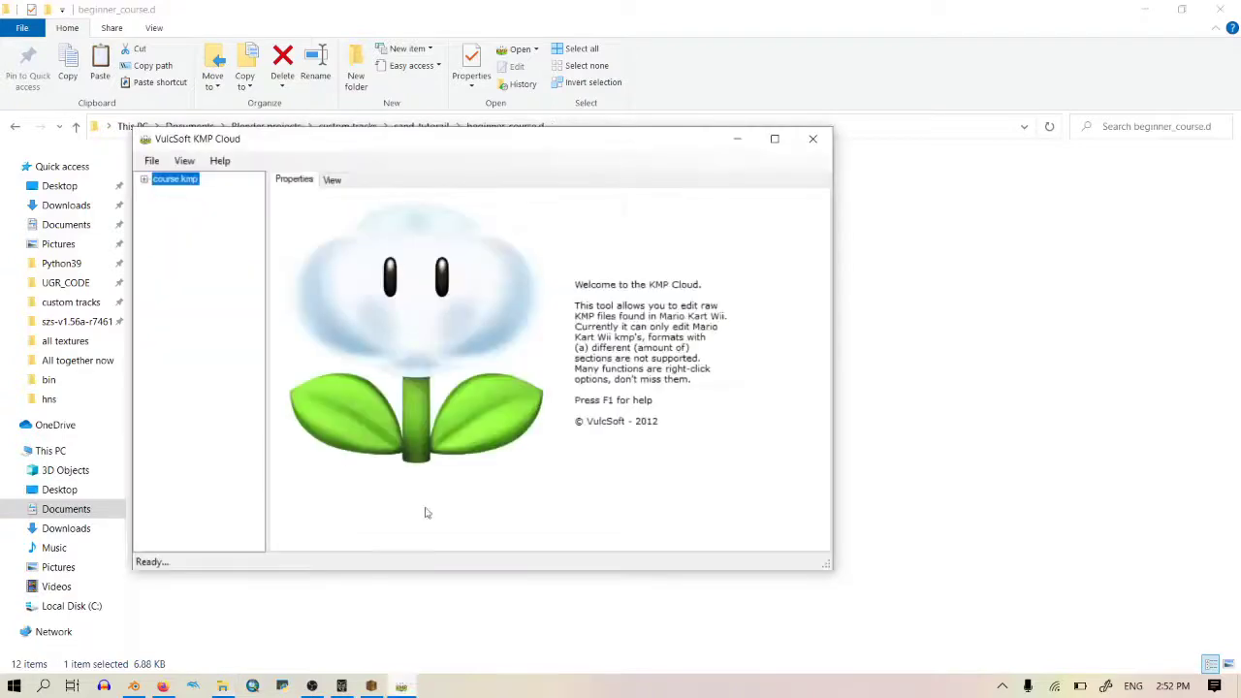
click(145, 180)
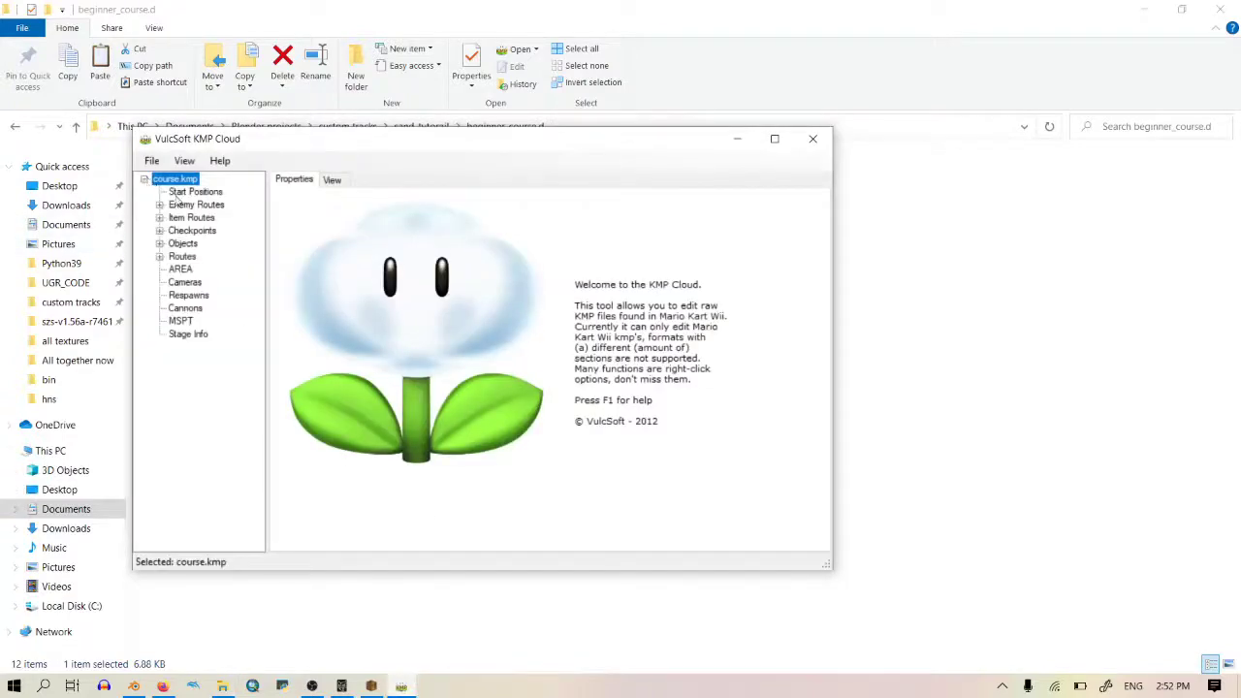
click(198, 192)
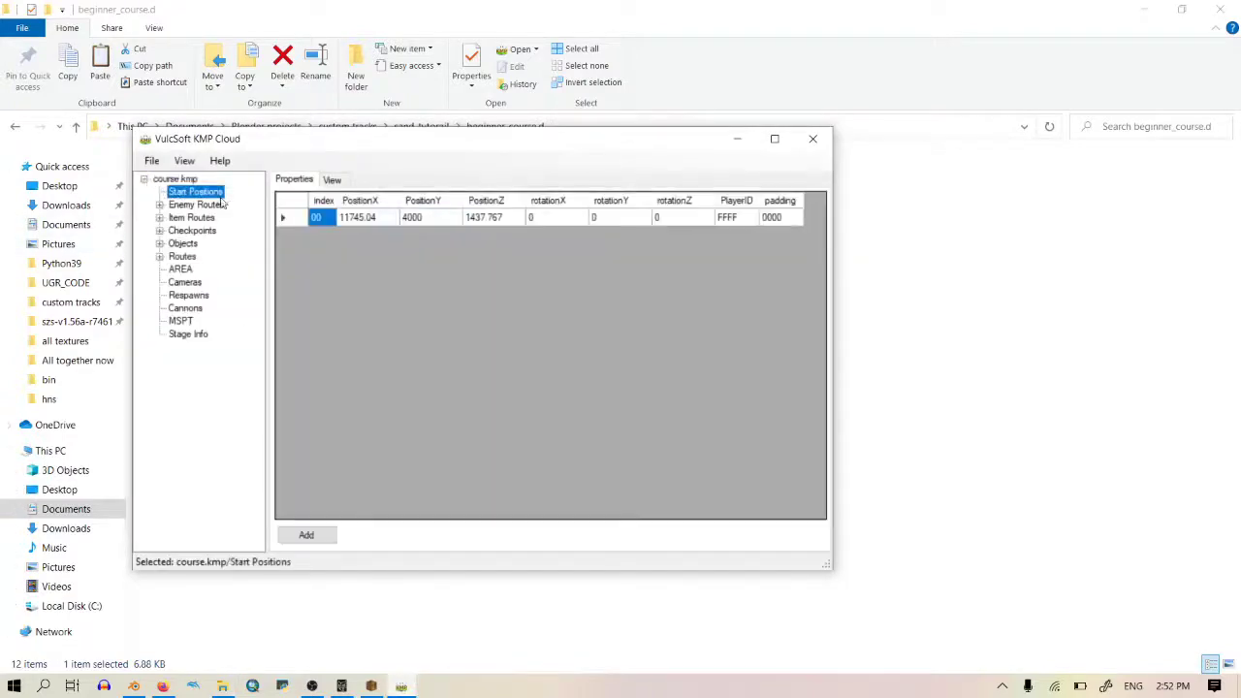
Step: Load kcl.obj from the sand_tutorail folder into the OBJ importer as the view background
click(184, 161)
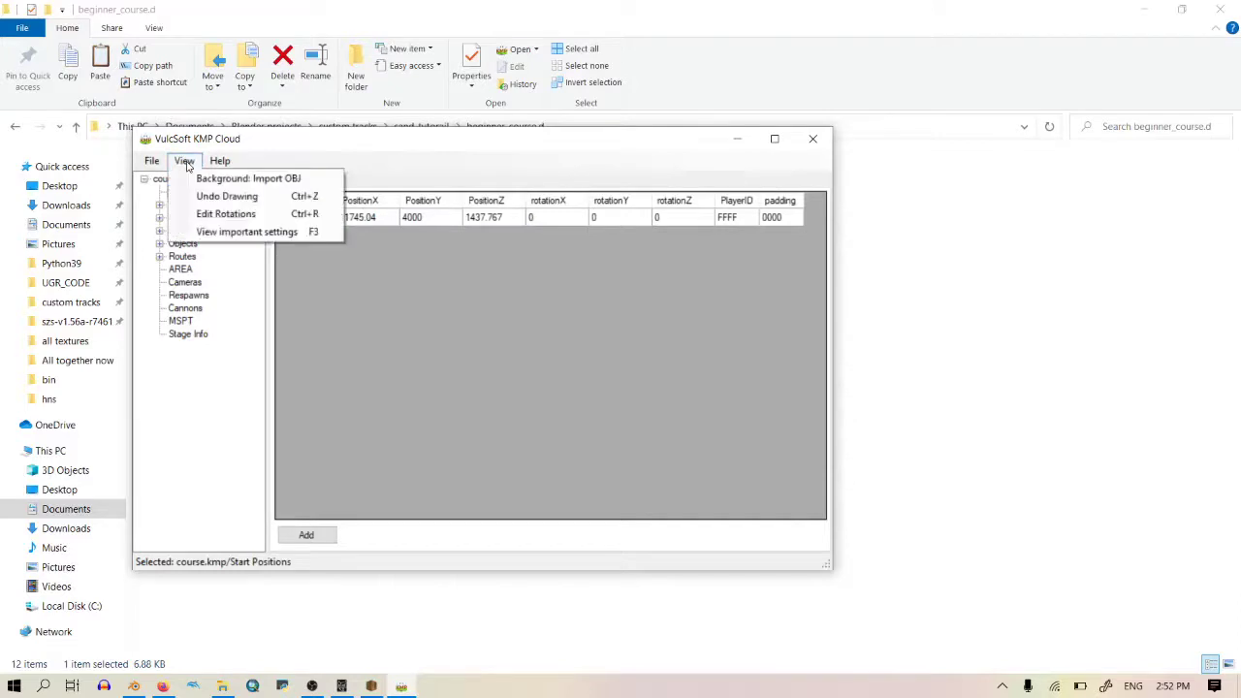
click(236, 183)
click(93, 81)
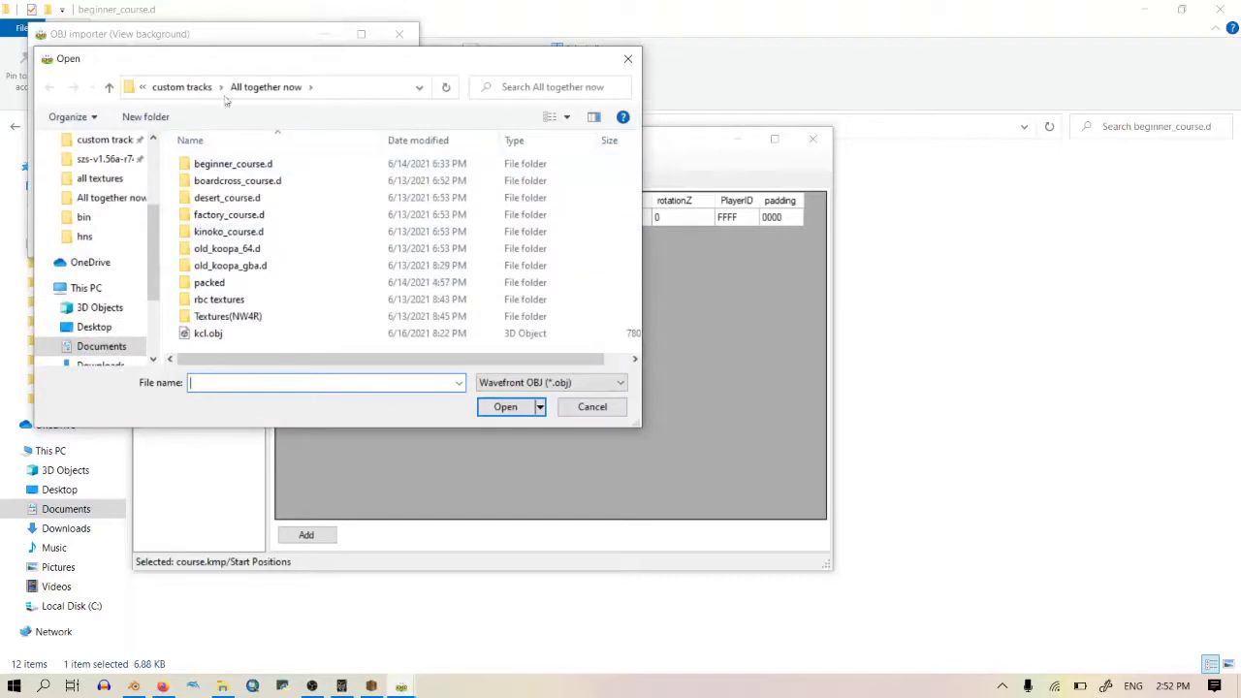
click(181, 86)
scroll(281, 227, down, 2)
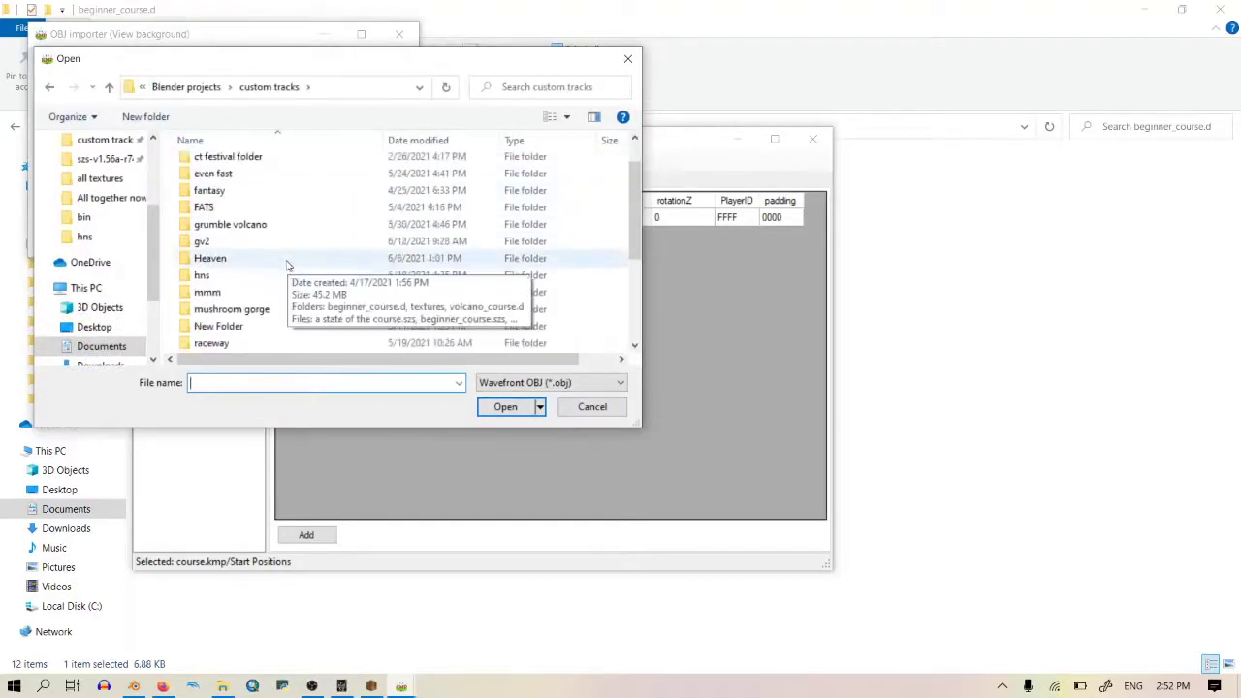
scroll(269, 220, down, 2)
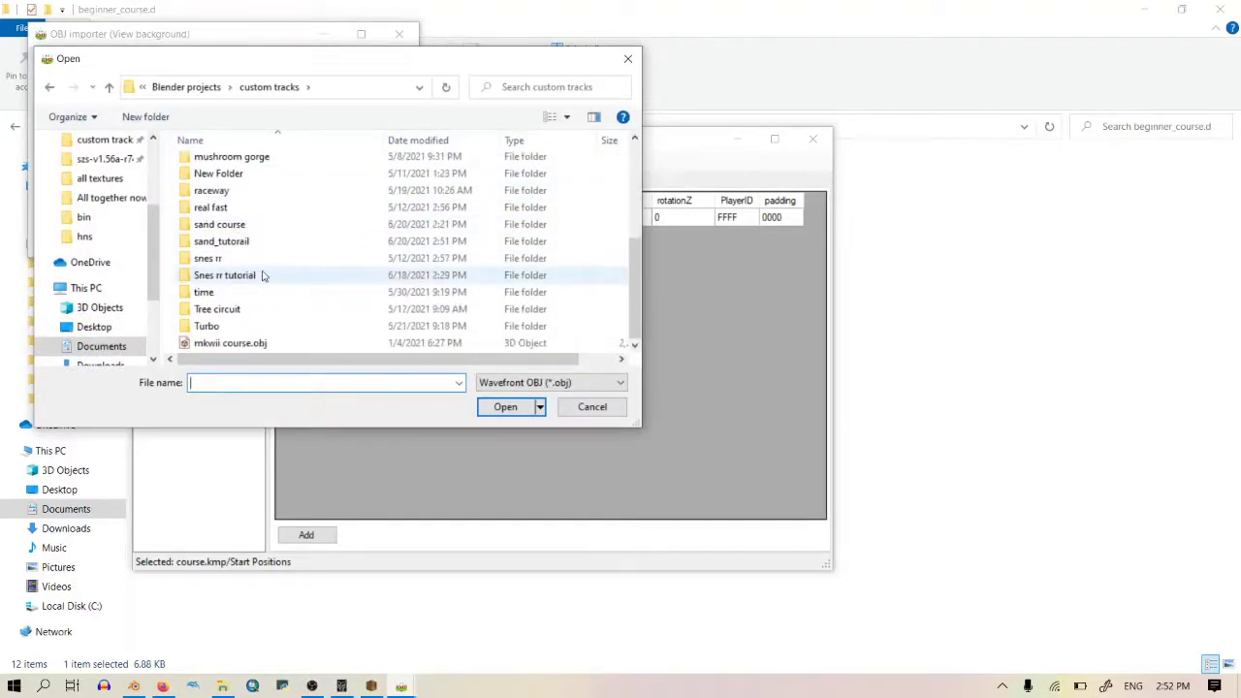
click(257, 243)
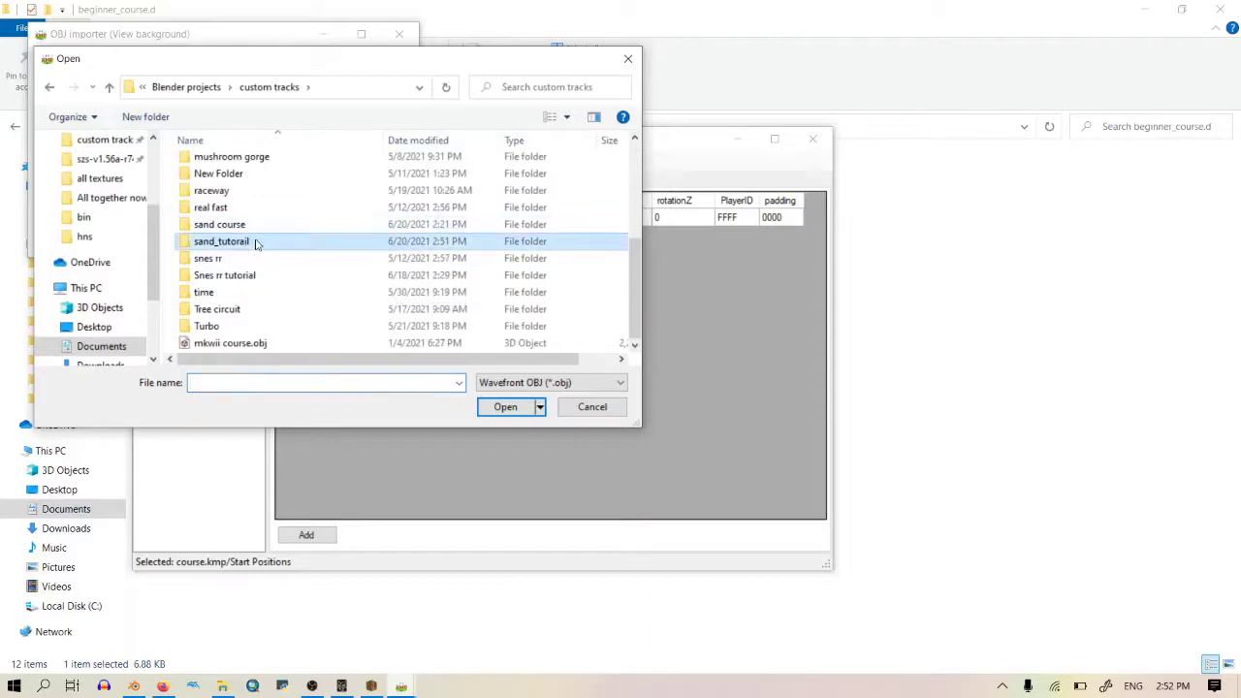
double_click(257, 243)
double_click(232, 181)
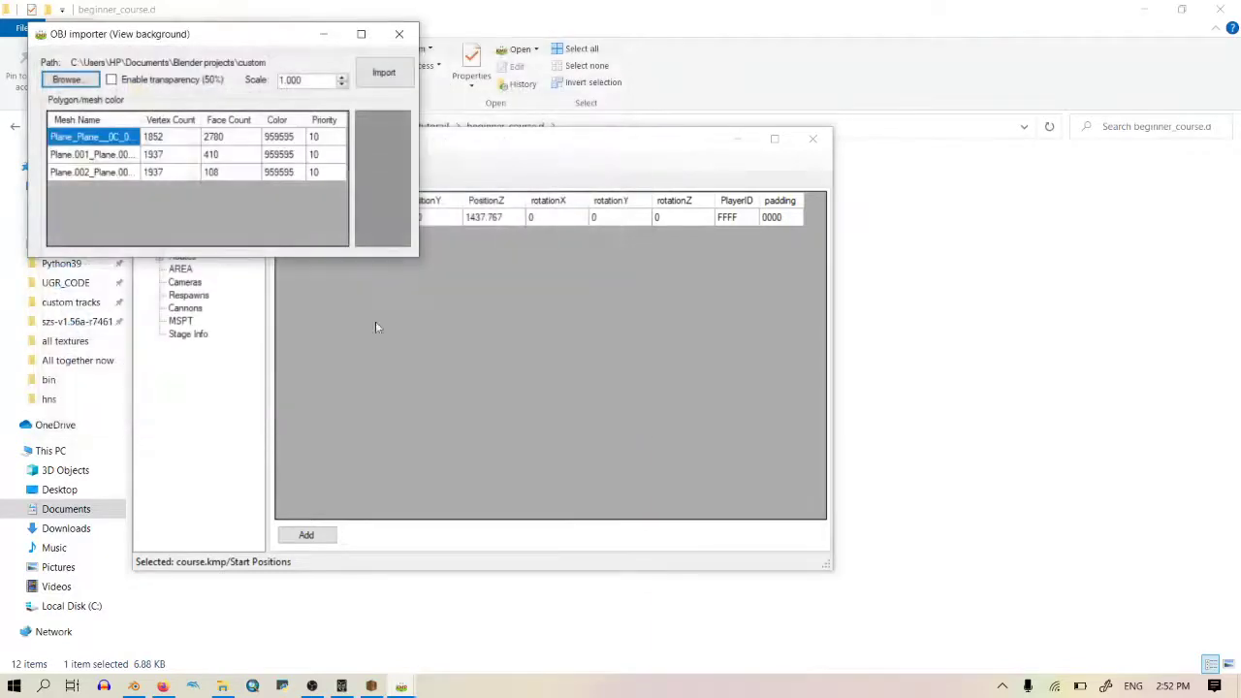
Step: Set the Plane.001 mesh color to 000000 and Plane.002 to FFFFFF, import the background, and display it in the view
click(297, 157)
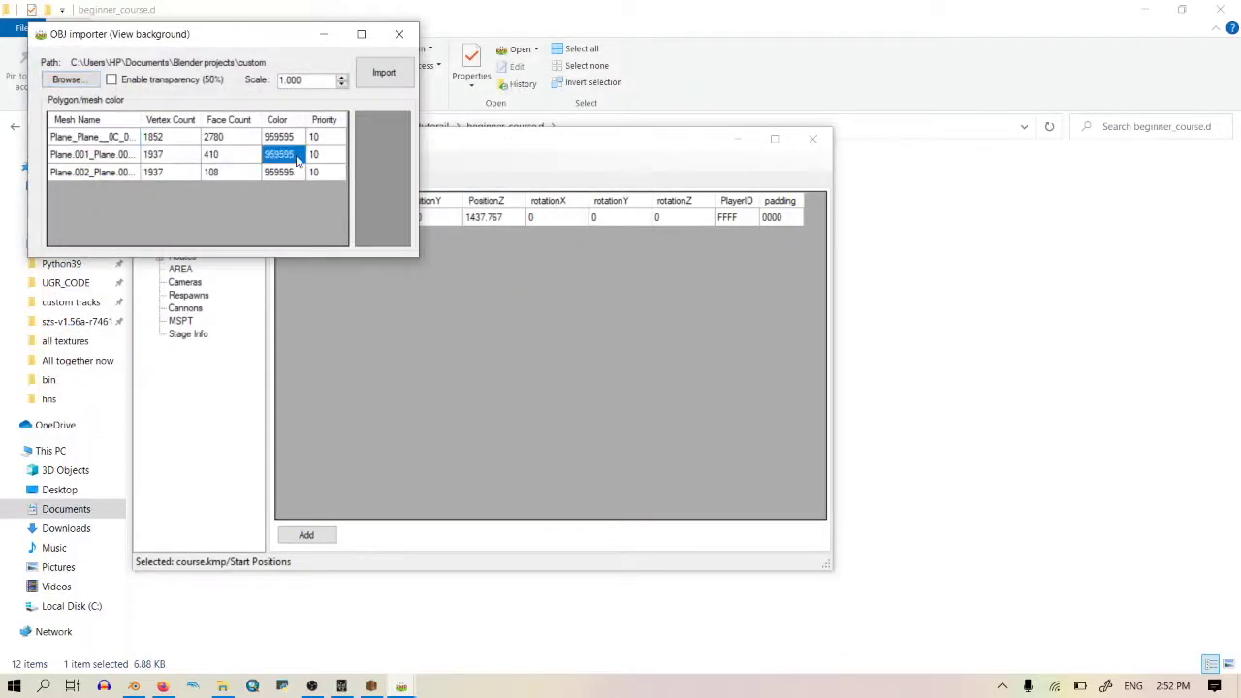
text(000000)
click(291, 179)
text(000000)
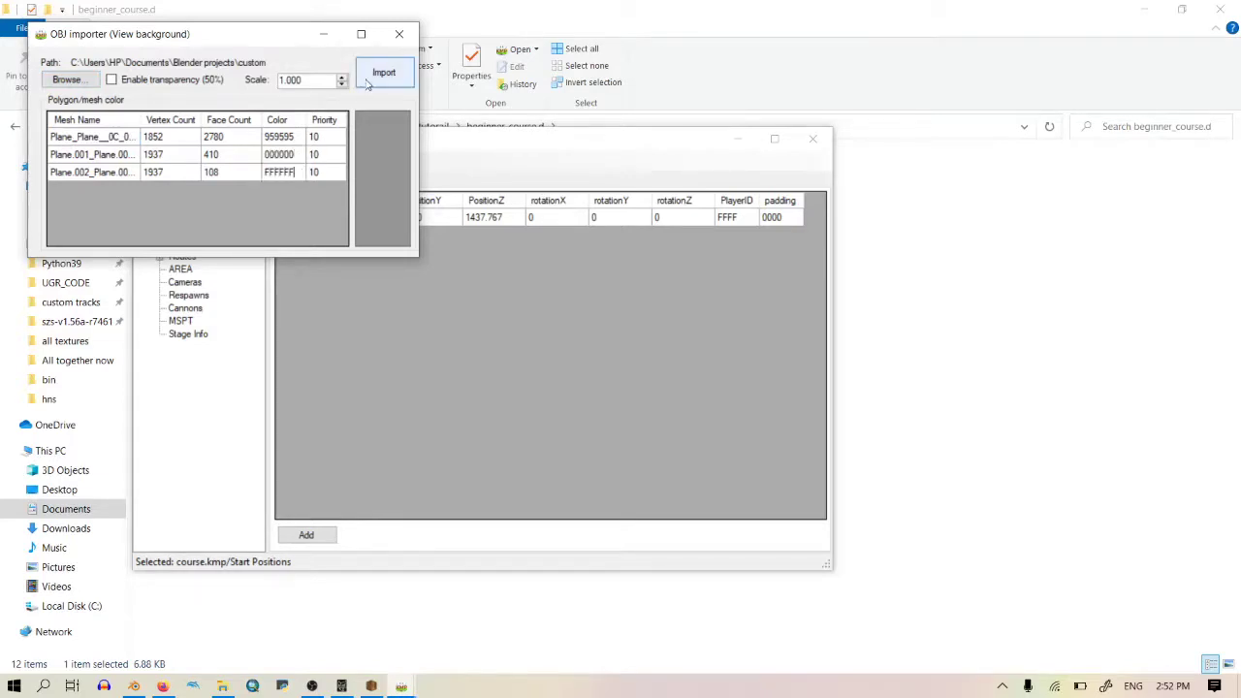
click(367, 82)
click(331, 181)
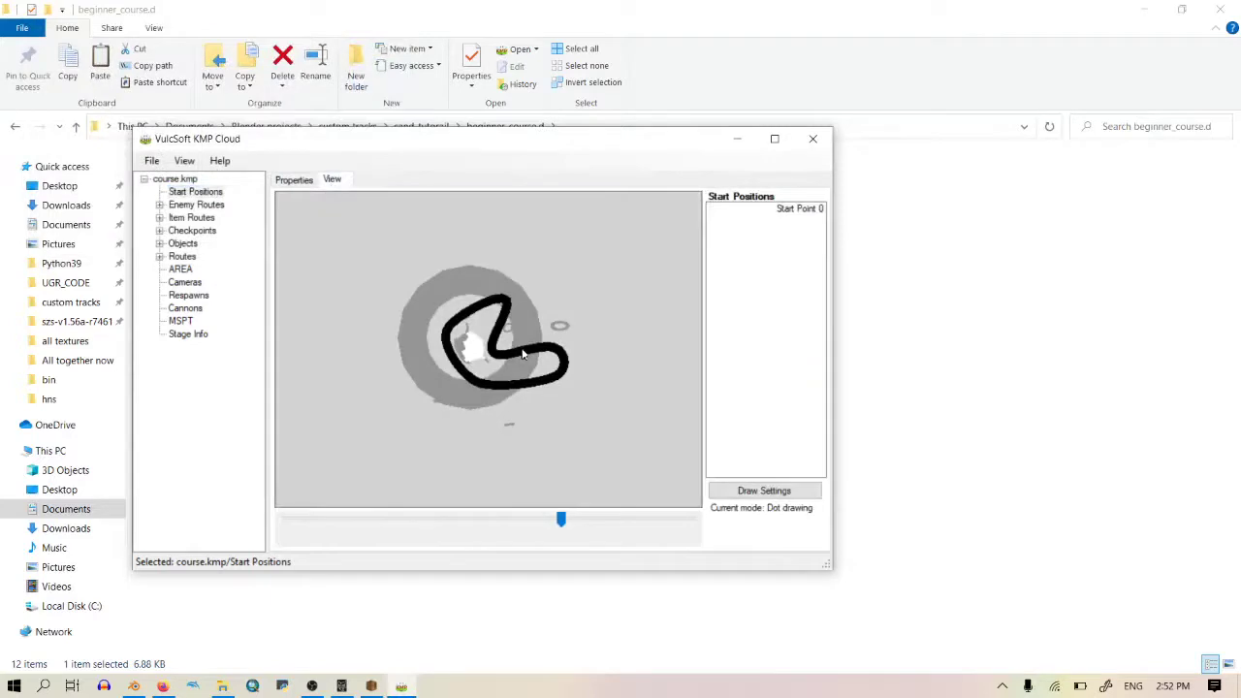
Step: Close KMP Cloud and launch Lorenzi's KMP Editor 0.5.2
drag(520, 352, 465, 407)
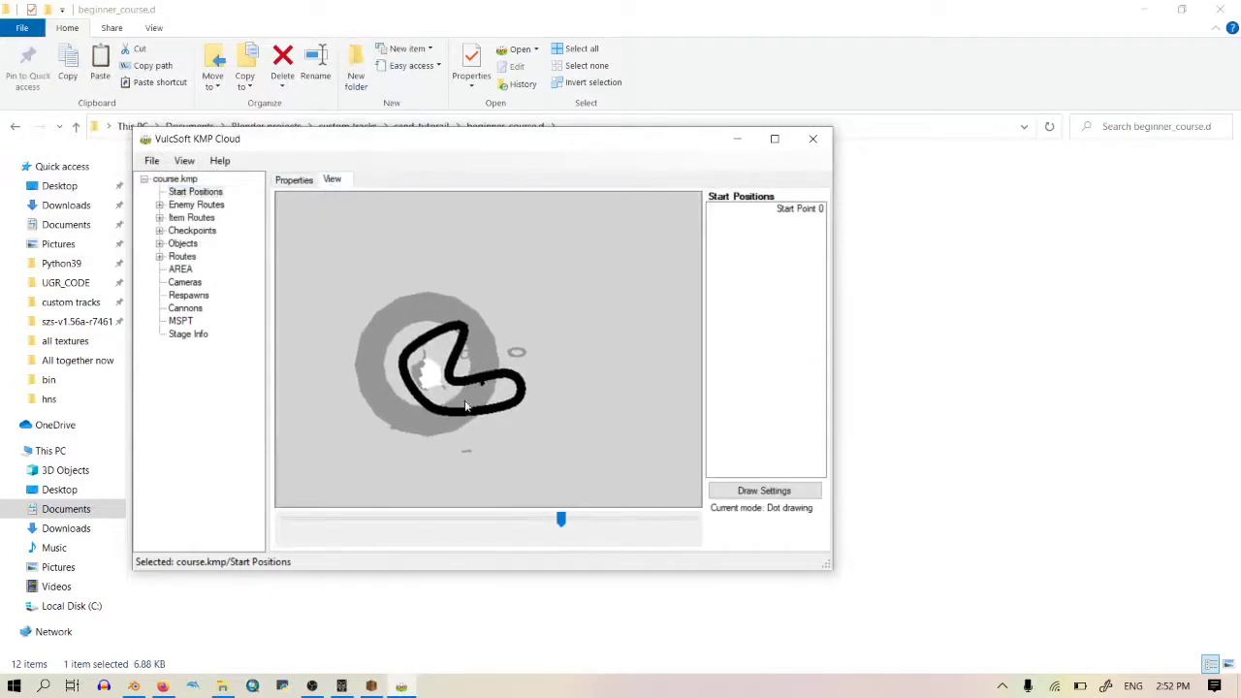
click(813, 138)
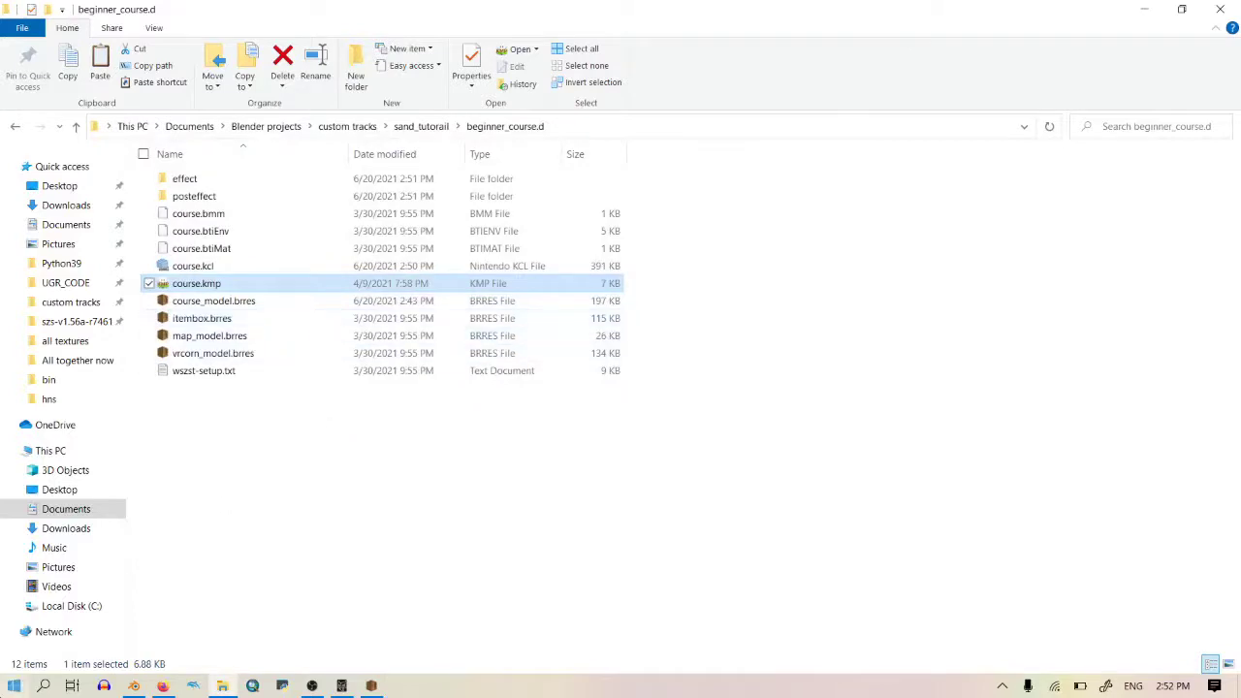
key(super)
text(lorenzi)
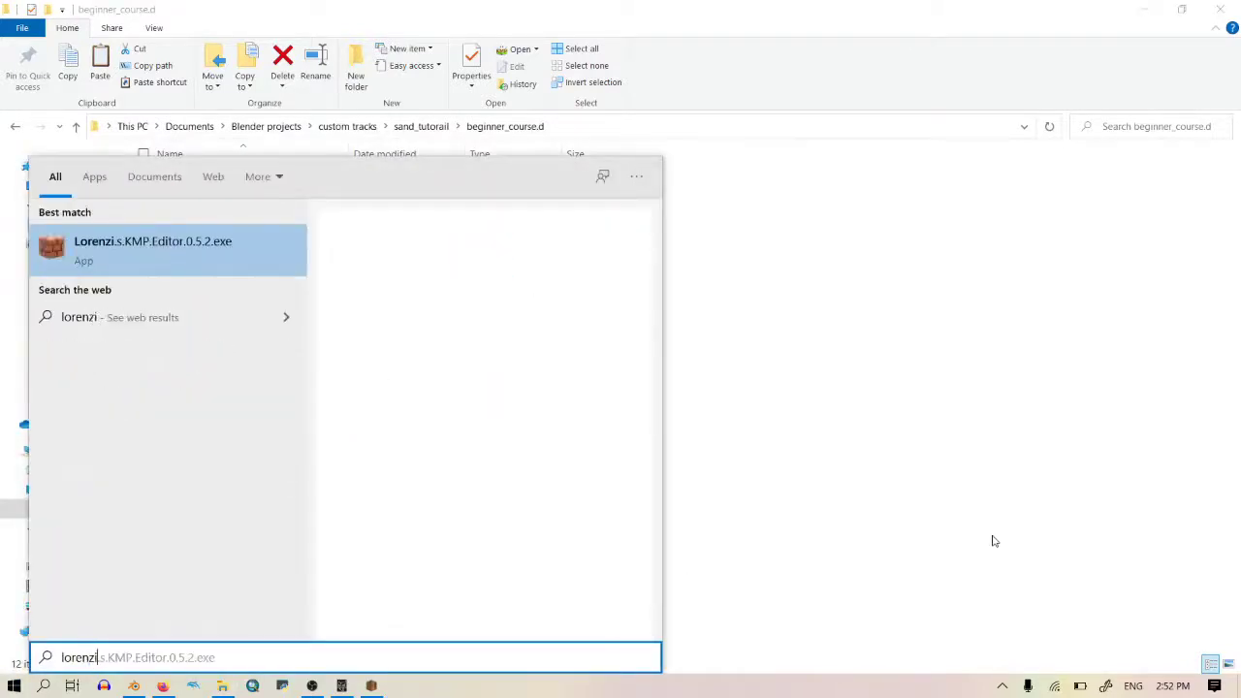
key(Return)
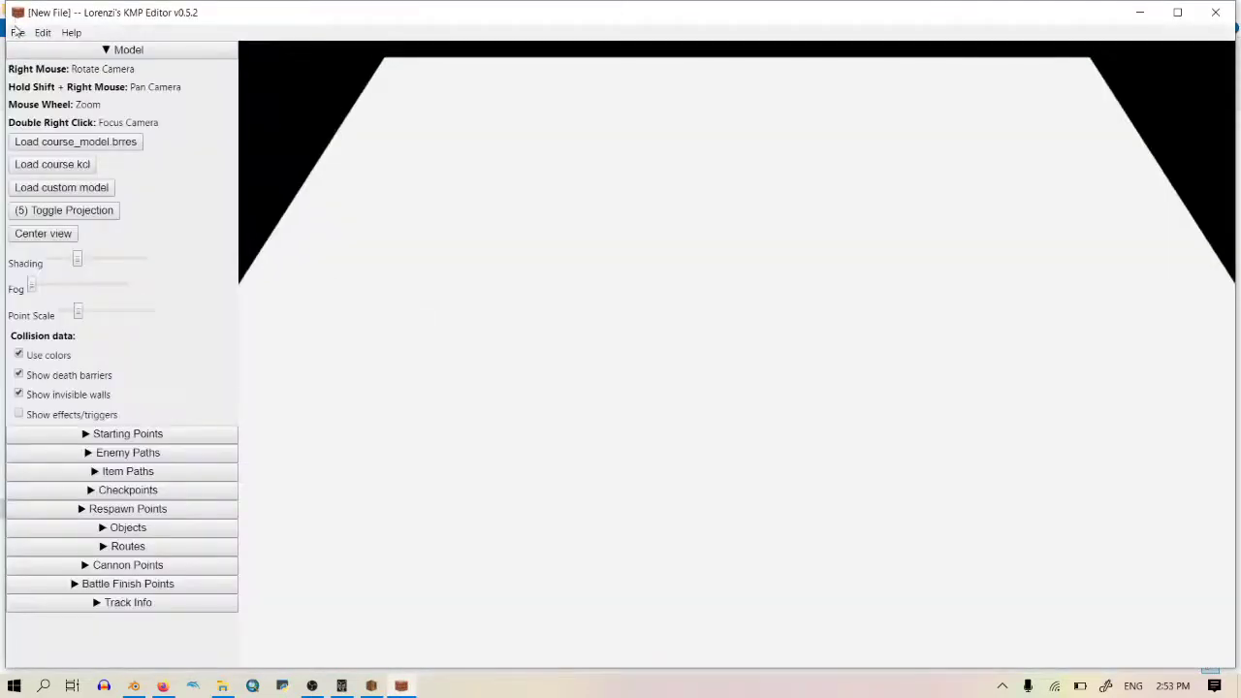
Step: Open course.kmp from the beginner_course.d folder inside sand_tutorail
click(17, 32)
click(39, 69)
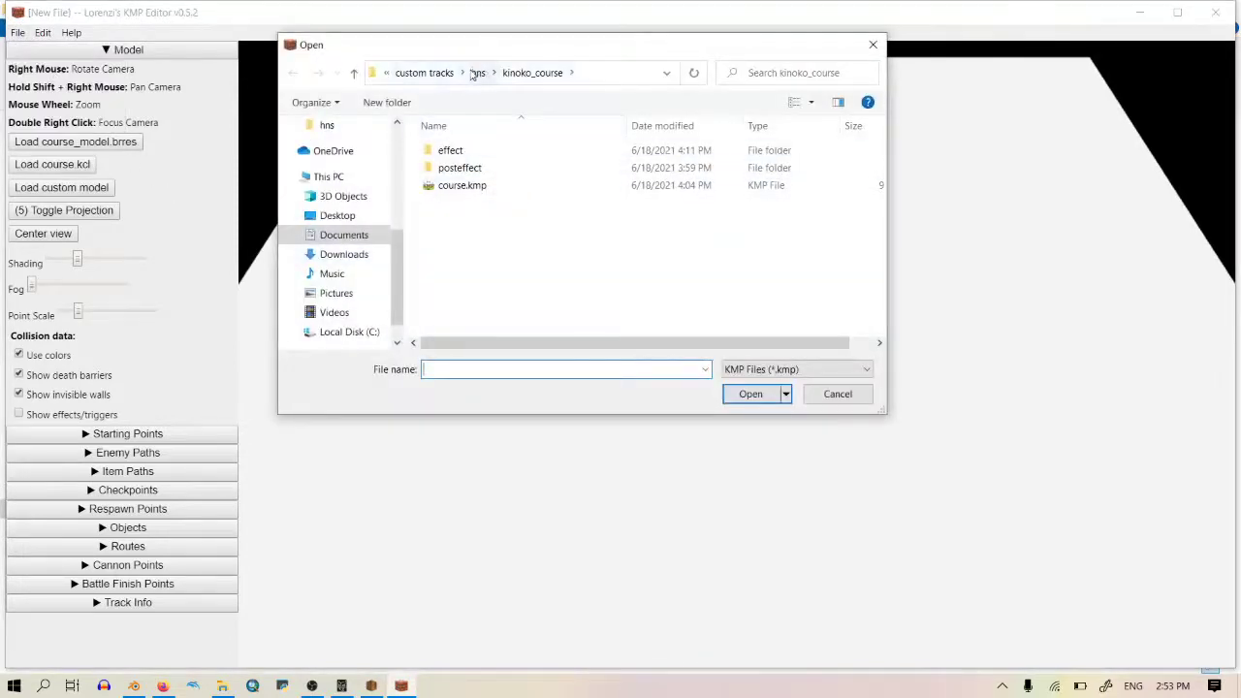
click(424, 73)
scroll(509, 242, down, 5)
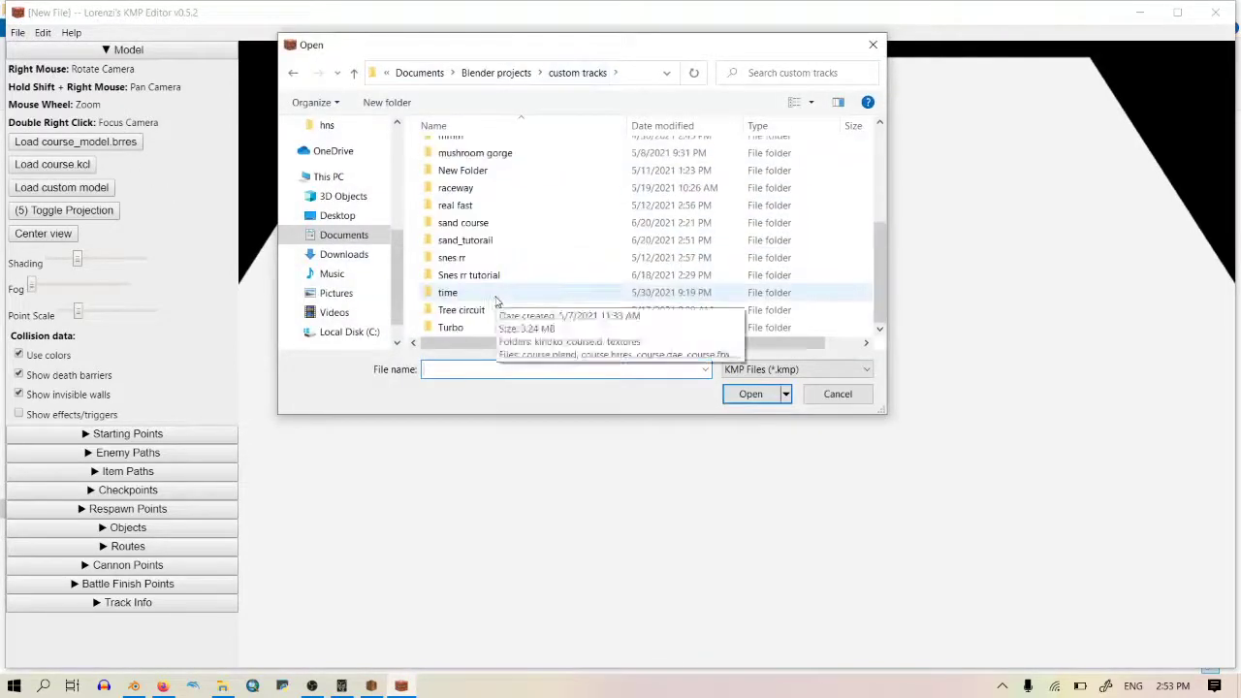
double_click(508, 250)
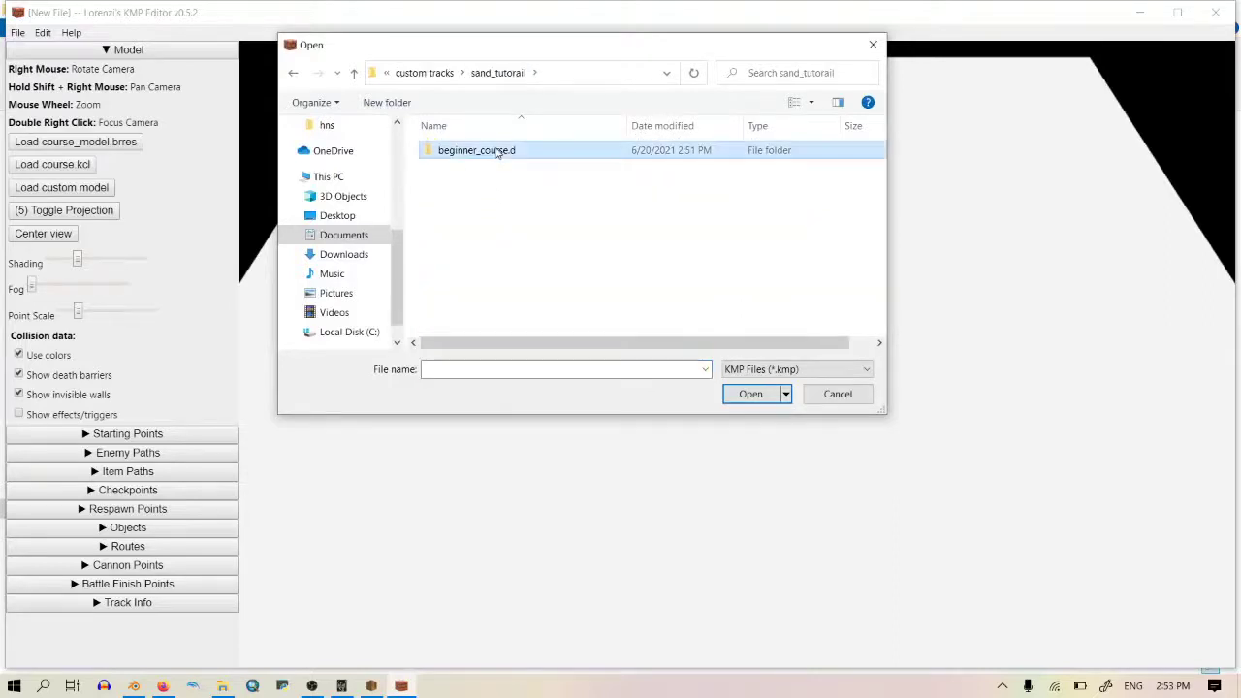
double_click(498, 152)
click(466, 185)
click(747, 393)
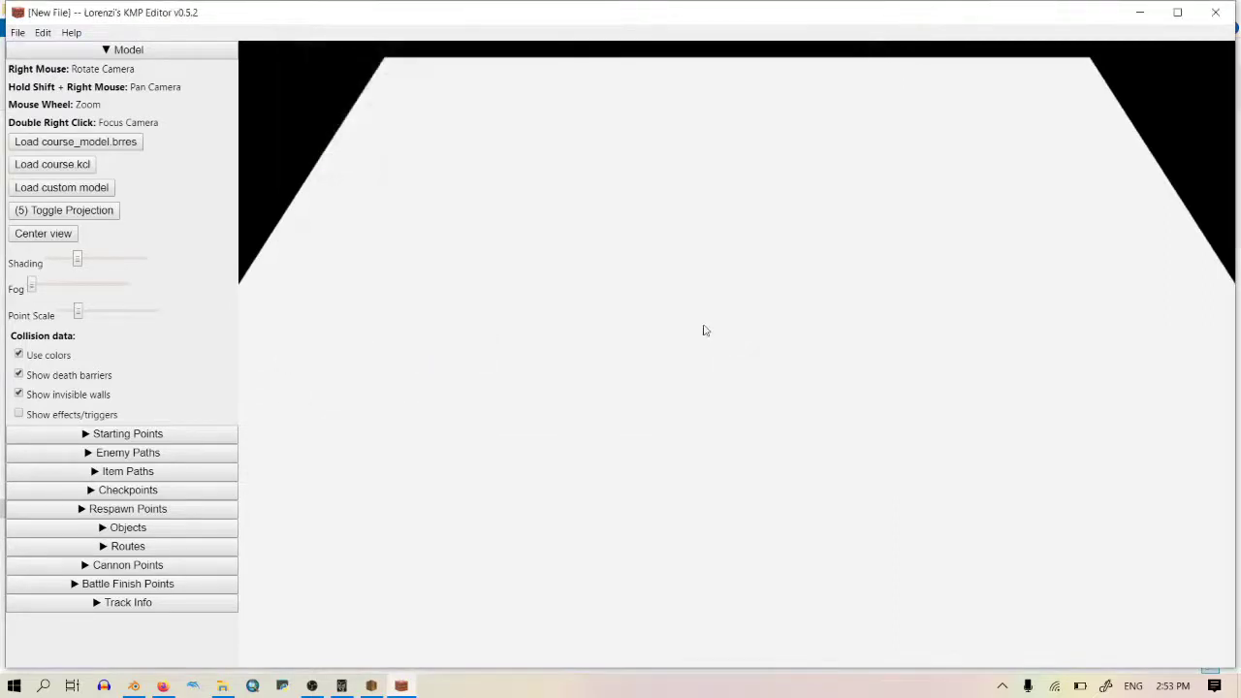
Step: Move the starting point onto the track's long outer straight and display the Starting Points settings
scroll(710, 282, down, 5)
scroll(679, 282, up, 4)
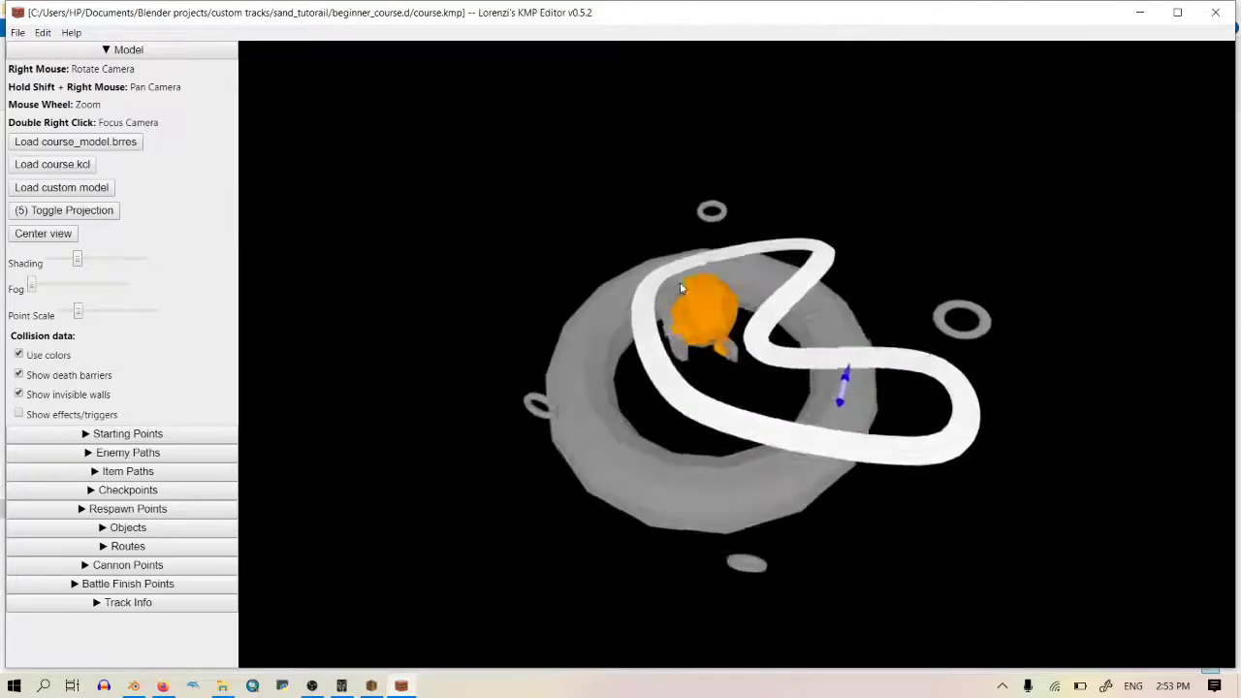
right_drag(701, 285, 619, 449)
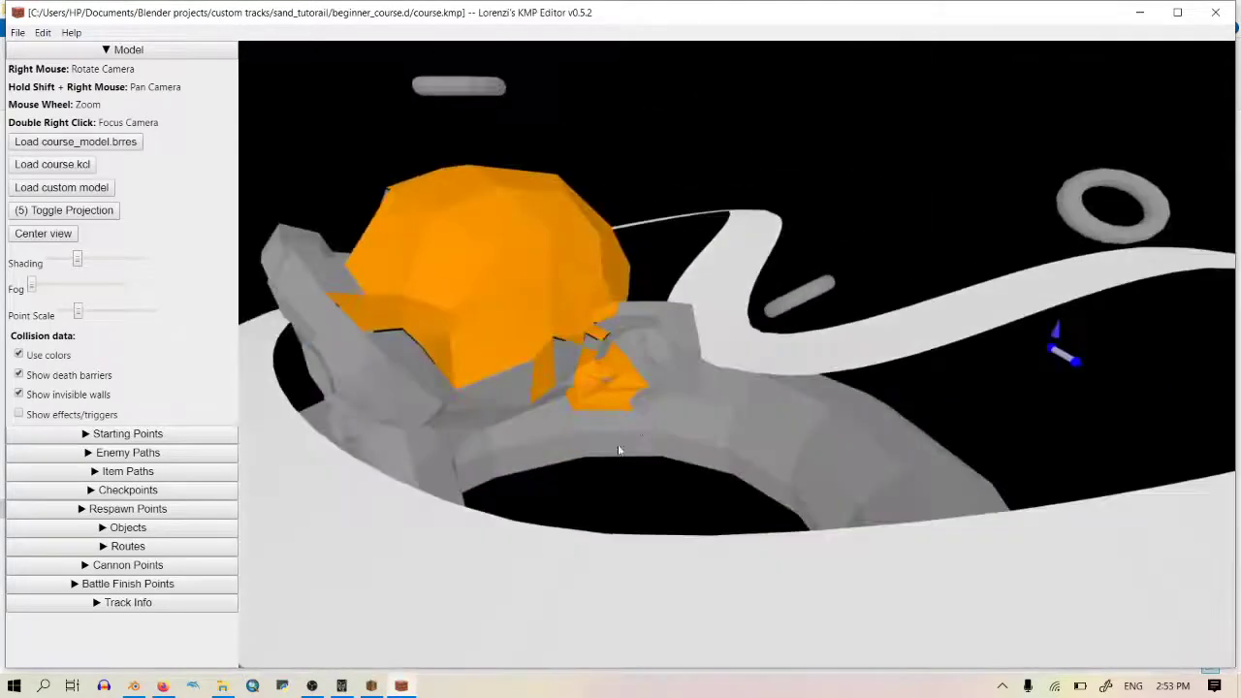
scroll(621, 409, down, 2)
scroll(600, 273, up, 2)
scroll(555, 276, down, 3)
right_drag(611, 296, 624, 449)
scroll(625, 443, down, 3)
drag(790, 398, 772, 470)
click(78, 429)
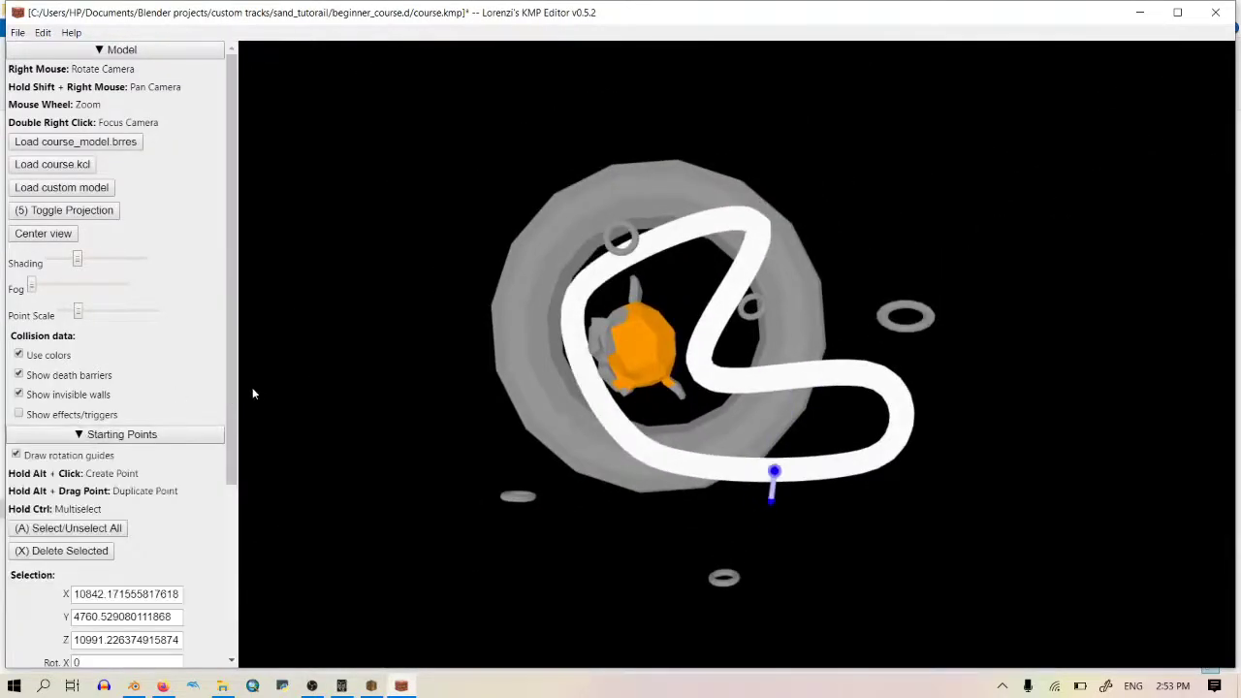
Step: Set the starting point's Y rotation to 280 so its arrow runs along the track
scroll(272, 389, down, 5)
scroll(576, 255, up, 5)
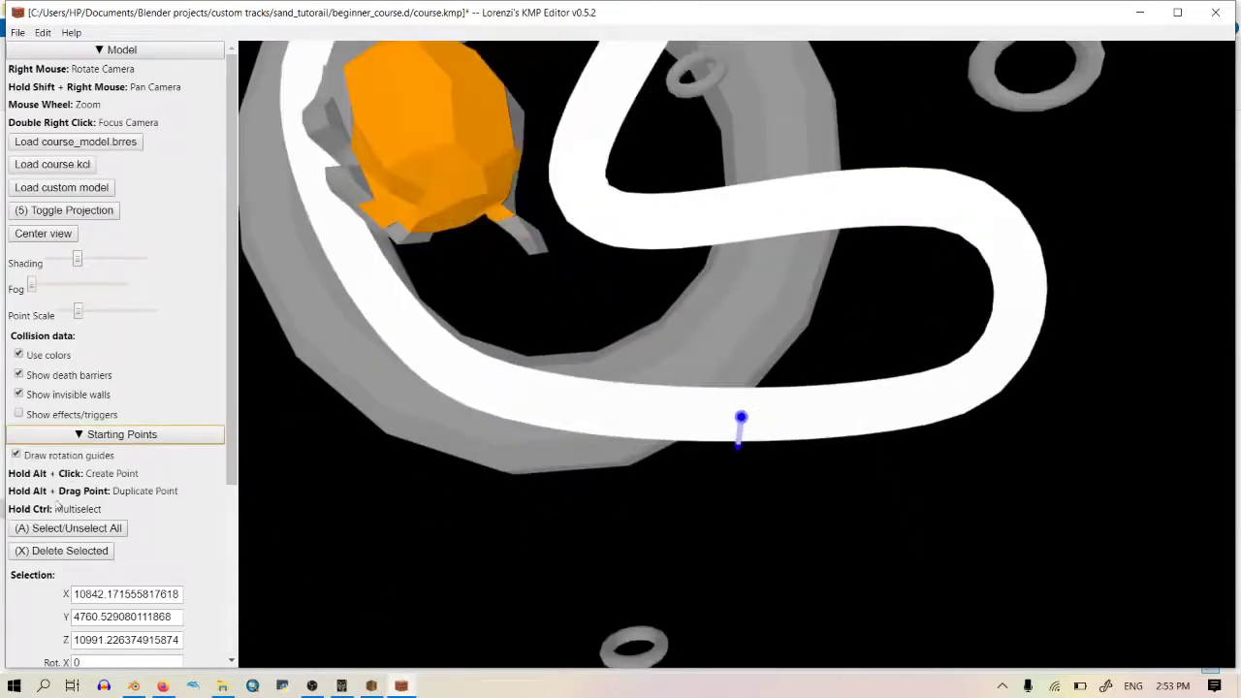
scroll(87, 502, down, 5)
click(94, 436)
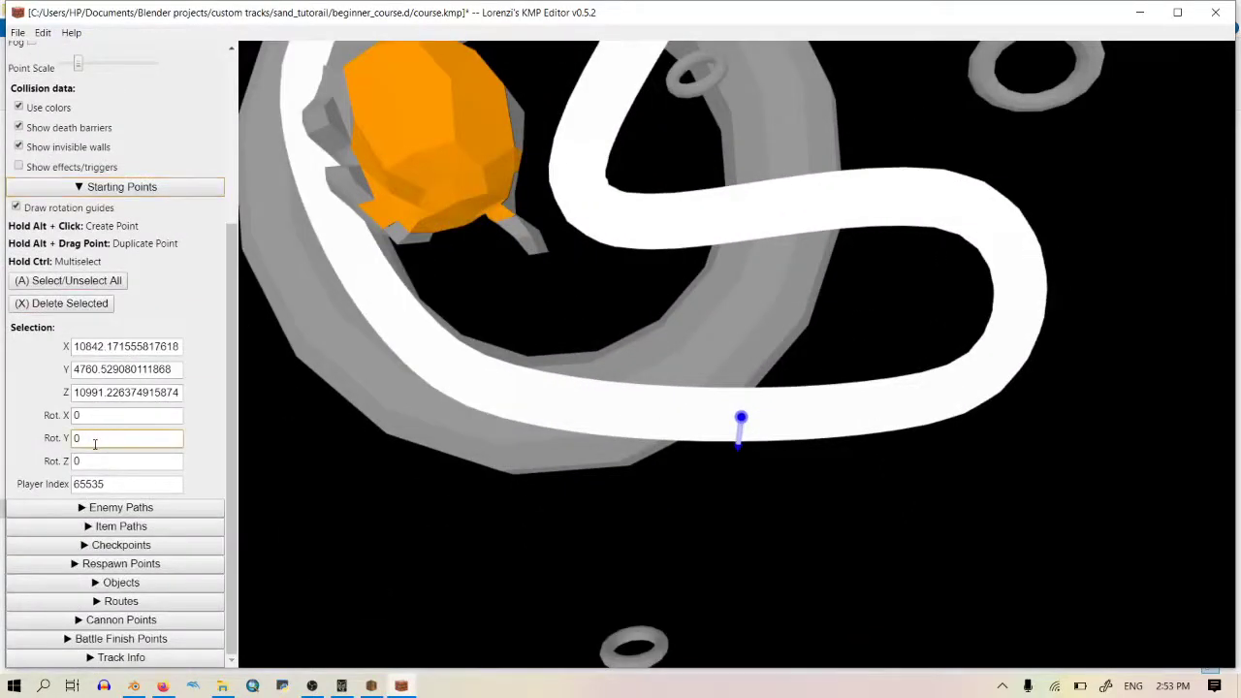
text(50)
key(BackSpace)
key(BackSpace)
text(250)
key(BackSpace)
key(BackSpace)
text(30)
key(BackSpace)
key(BackSpace)
text(00)
key(BackSpace)
key(BackSpace)
text(90)
key(BackSpace)
text(0)
right_drag(728, 397, 737, 322)
scroll(737, 321, up, 2)
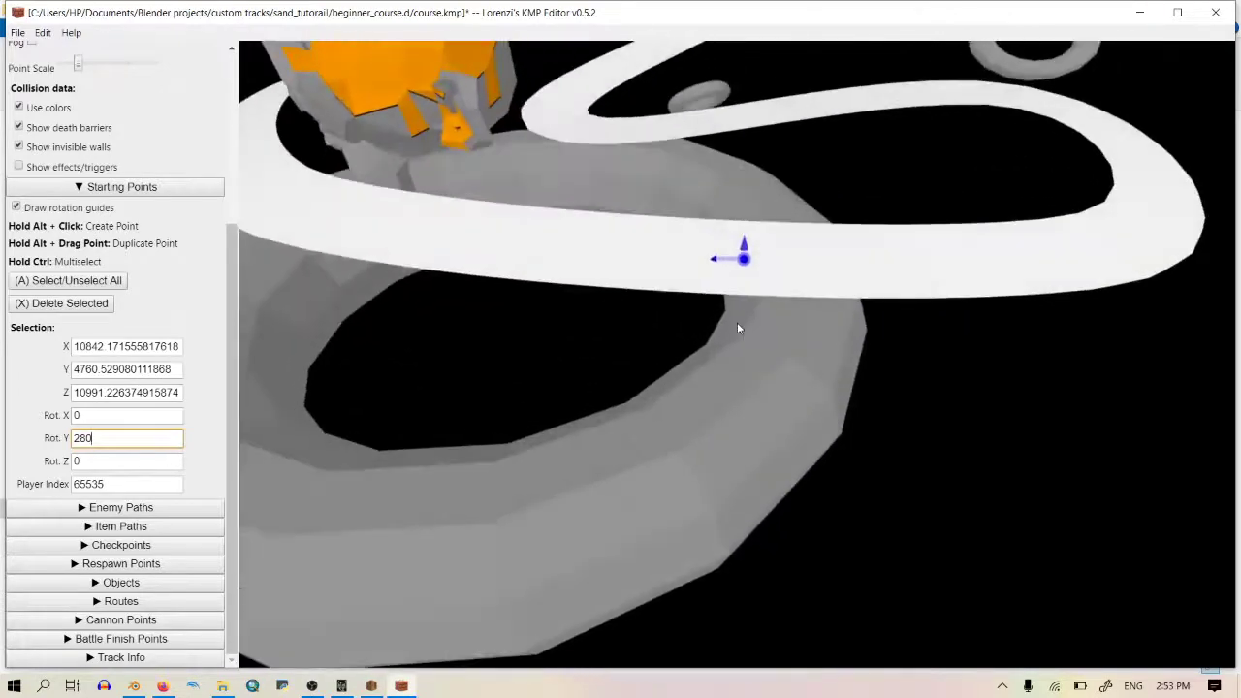
right_drag(800, 299, 703, 474)
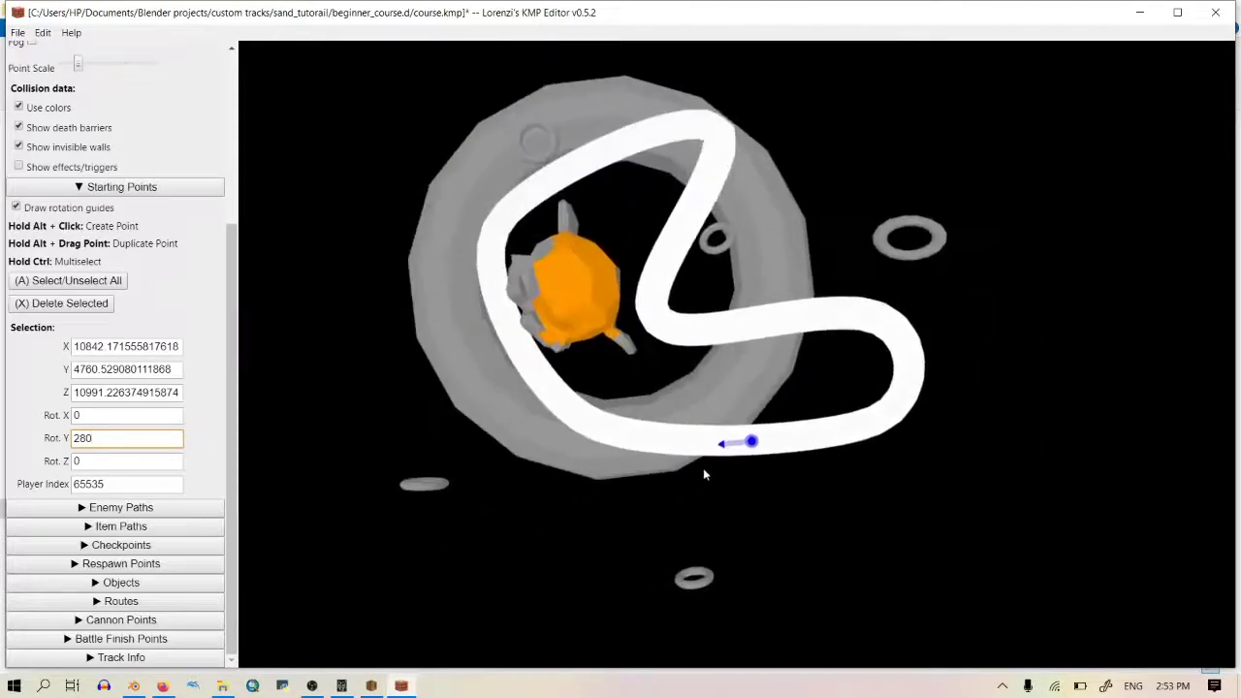
Step: Create the first enemy path point on the starting straight and extend the path into the curve beside the orange model
click(121, 507)
right_drag(640, 388, 676, 417)
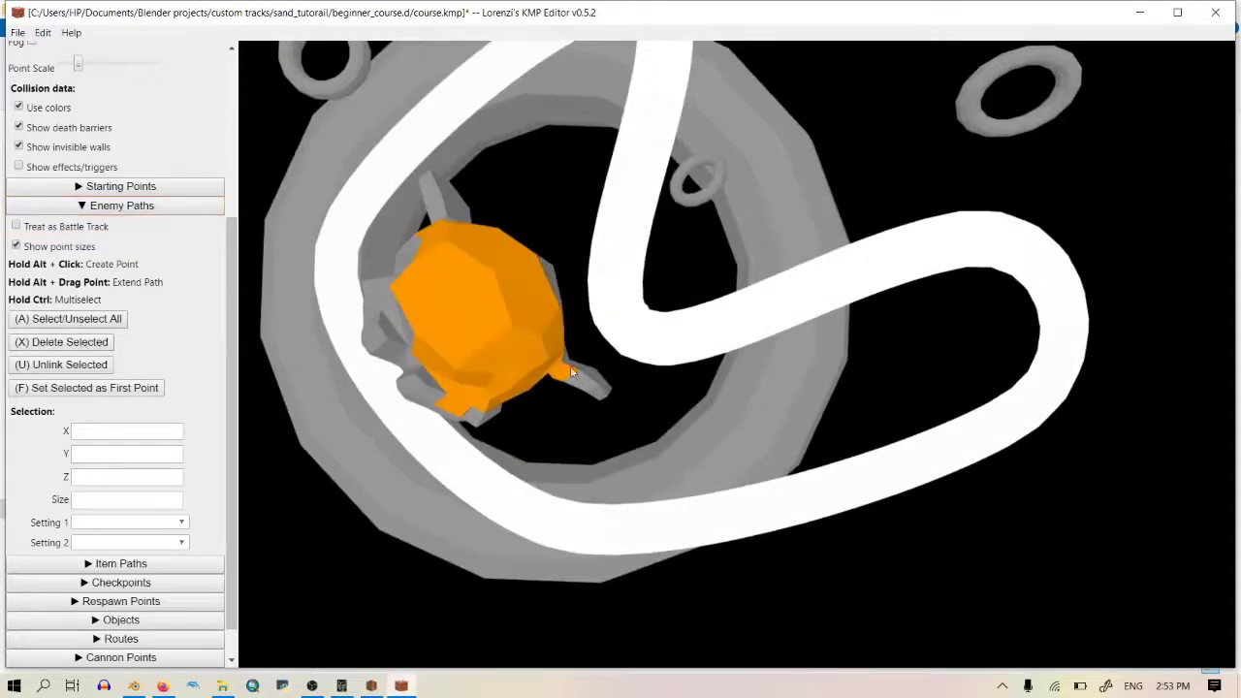
scroll(640, 346, down, 5)
scroll(640, 346, up, 10)
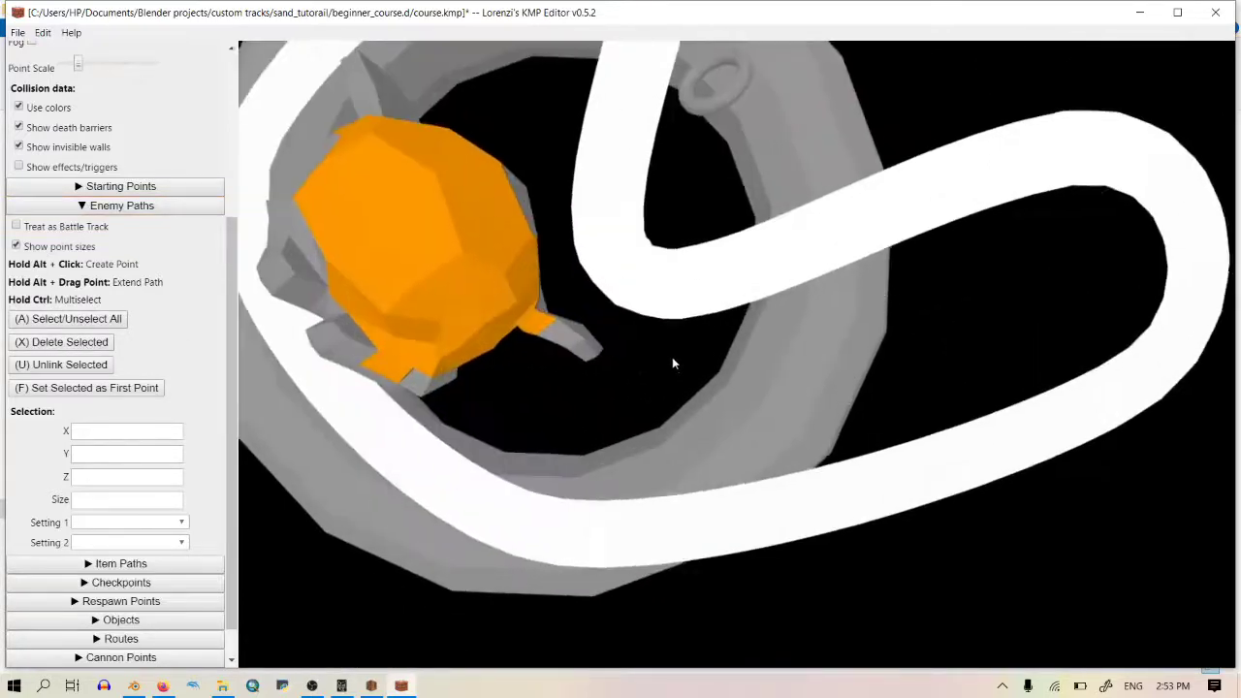
alt+click(785, 479)
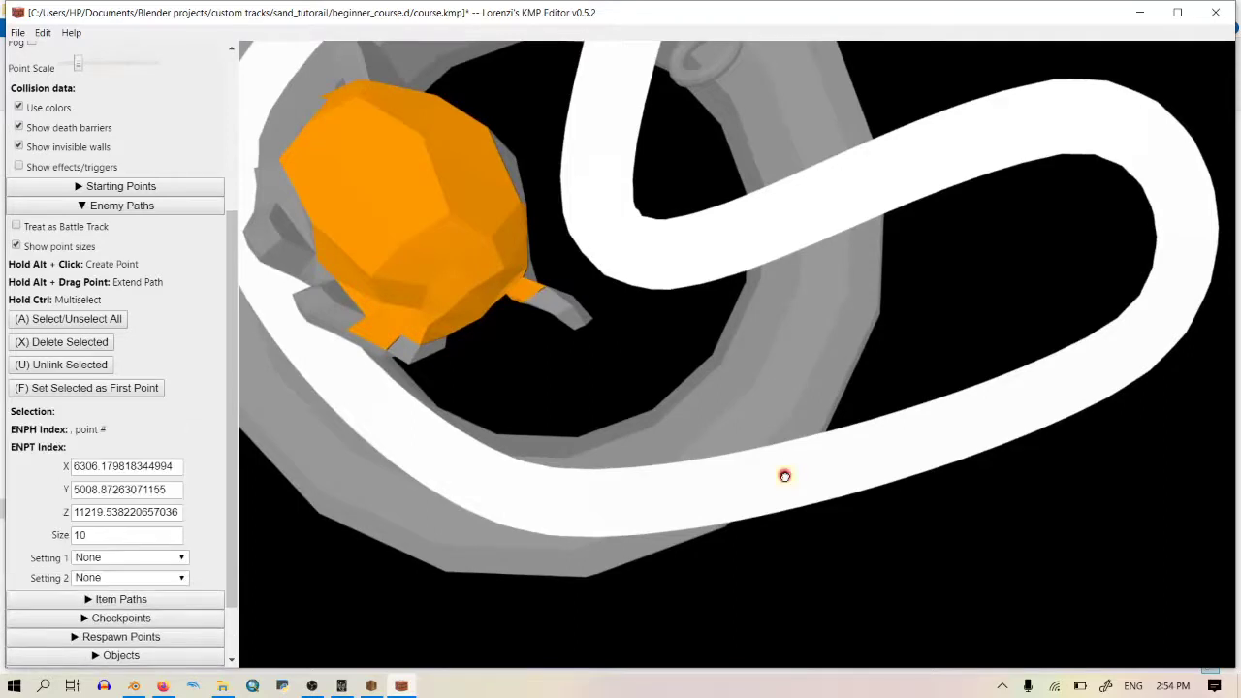
mouse_move(784, 477)
alt+mouse_down()
mouse_move(585, 516)
mouse_move(467, 481)
alt+mouse_up()
mouse_move(467, 481)
alt+mouse_down()
mouse_move(390, 436)
mouse_move(295, 332)
alt+mouse_up()
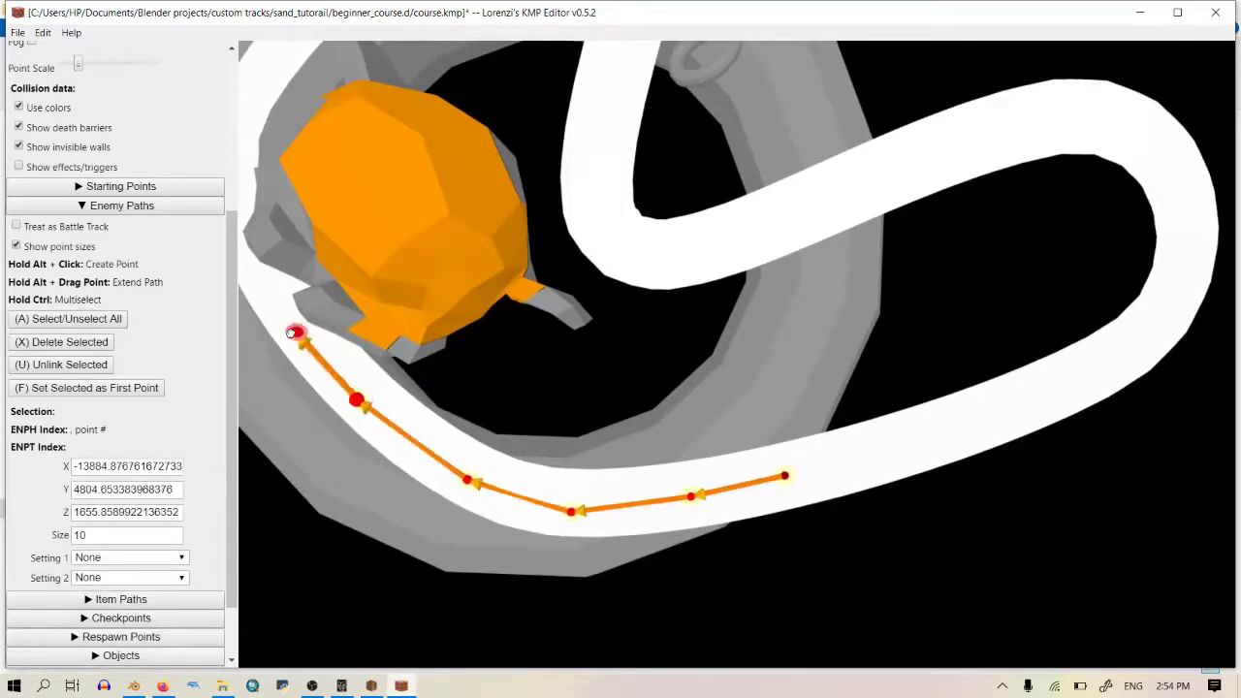
scroll(301, 327, down, 2)
Step: Extend the enemy path along the rest of the track and join its end to the first point, closing the loop
middle_drag(308, 327, 514, 379)
mouse_move(596, 418)
alt+mouse_down()
mouse_move(534, 258)
mouse_move(593, 176)
mouse_move(700, 86)
alt+mouse_up()
right_drag(700, 85, 759, 160)
middle_drag(759, 160, 722, 266)
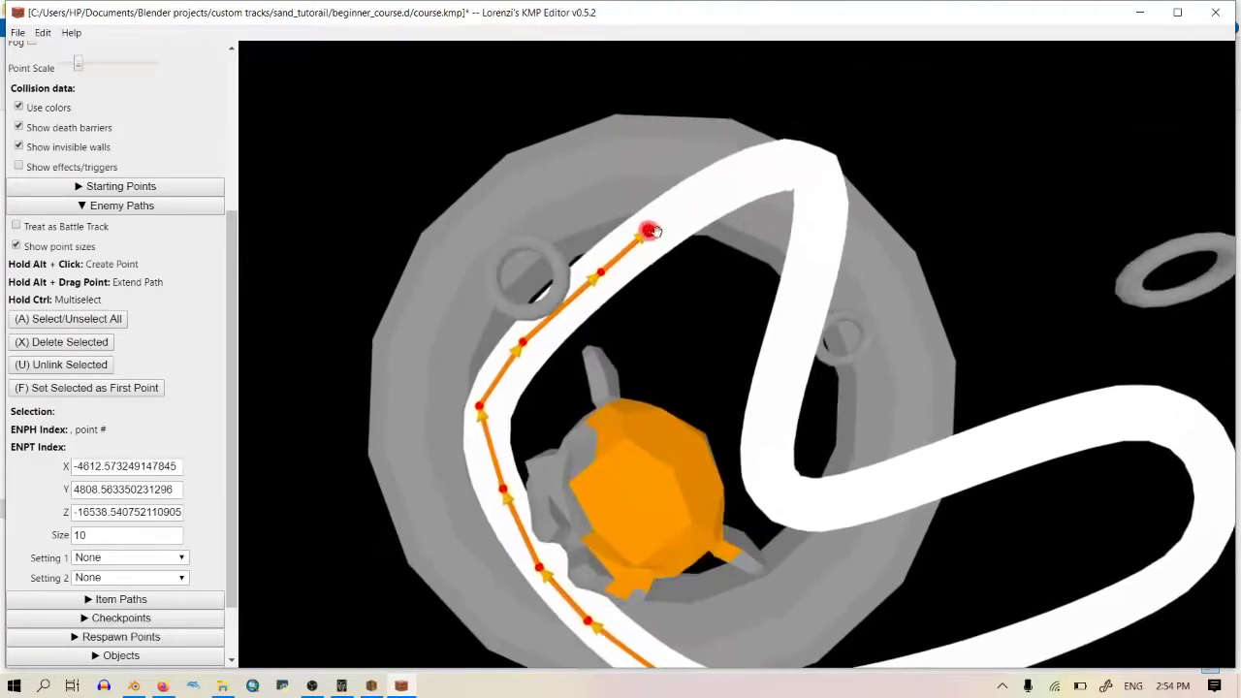
alt+drag(649, 230, 701, 192)
mouse_move(701, 192)
alt+mouse_down()
mouse_move(818, 164)
mouse_move(811, 308)
mouse_move(778, 479)
mouse_move(818, 498)
mouse_move(839, 506)
mouse_move(1043, 433)
mouse_move(1158, 417)
alt+mouse_up()
right_drag(1159, 417, 958, 325)
mouse_move(889, 264)
alt+mouse_down()
mouse_move(965, 323)
mouse_move(941, 417)
mouse_move(914, 457)
mouse_move(757, 513)
mouse_move(653, 529)
alt+mouse_up()
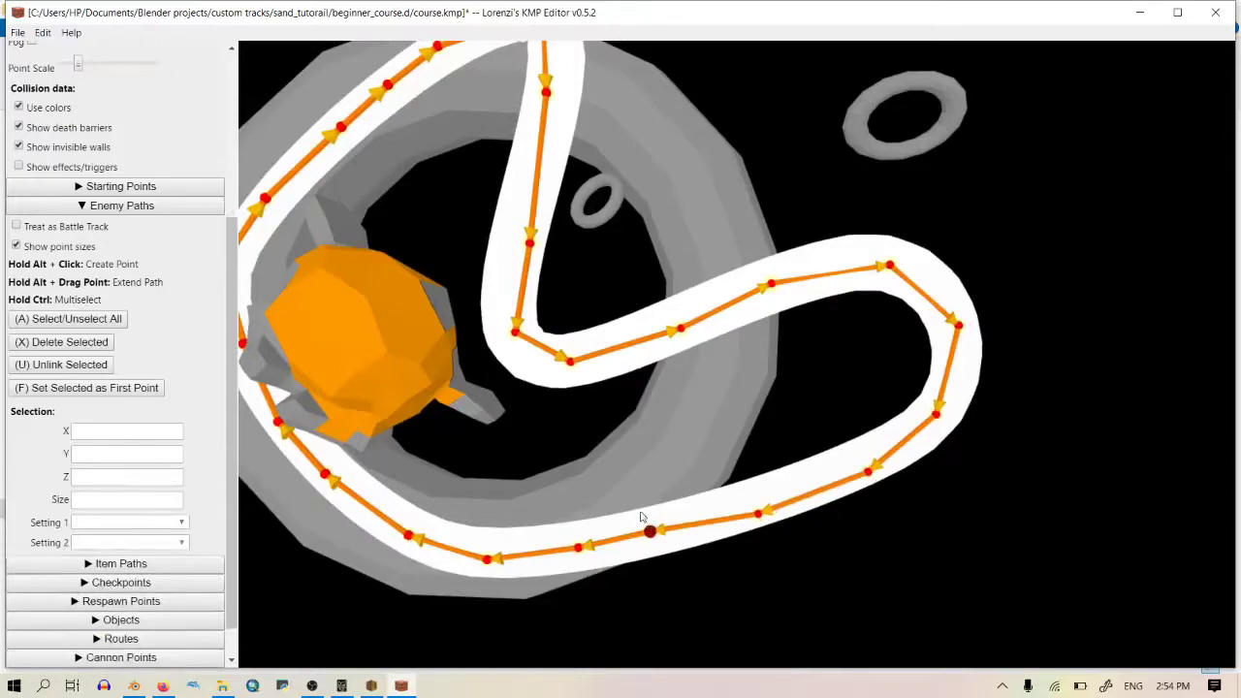
mouse_move(644, 517)
right_down()
mouse_move(668, 483)
mouse_move(647, 291)
mouse_move(676, 467)
mouse_move(712, 365)
mouse_move(733, 382)
mouse_move(651, 399)
mouse_move(646, 475)
mouse_move(620, 456)
right_up()
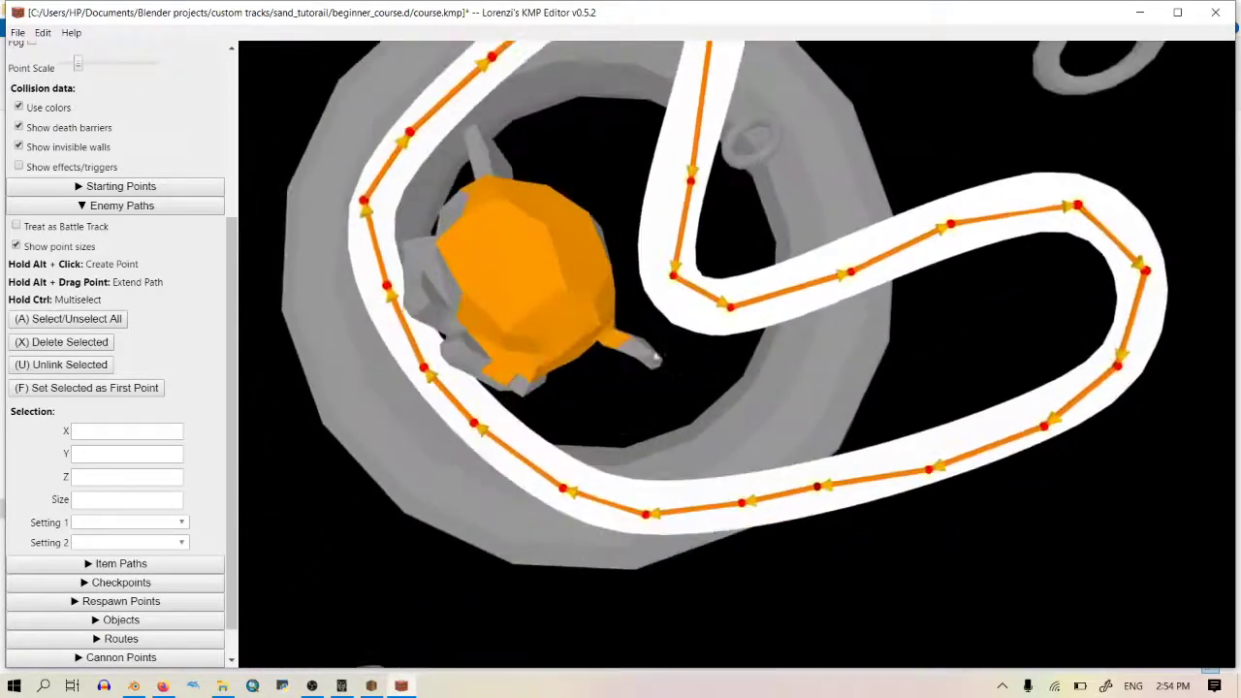
Step: Examine the Item Paths section, compare it with the enemy path, and display the Checkpoints
click(118, 564)
scroll(300, 286, down, 2)
scroll(300, 285, up, 6)
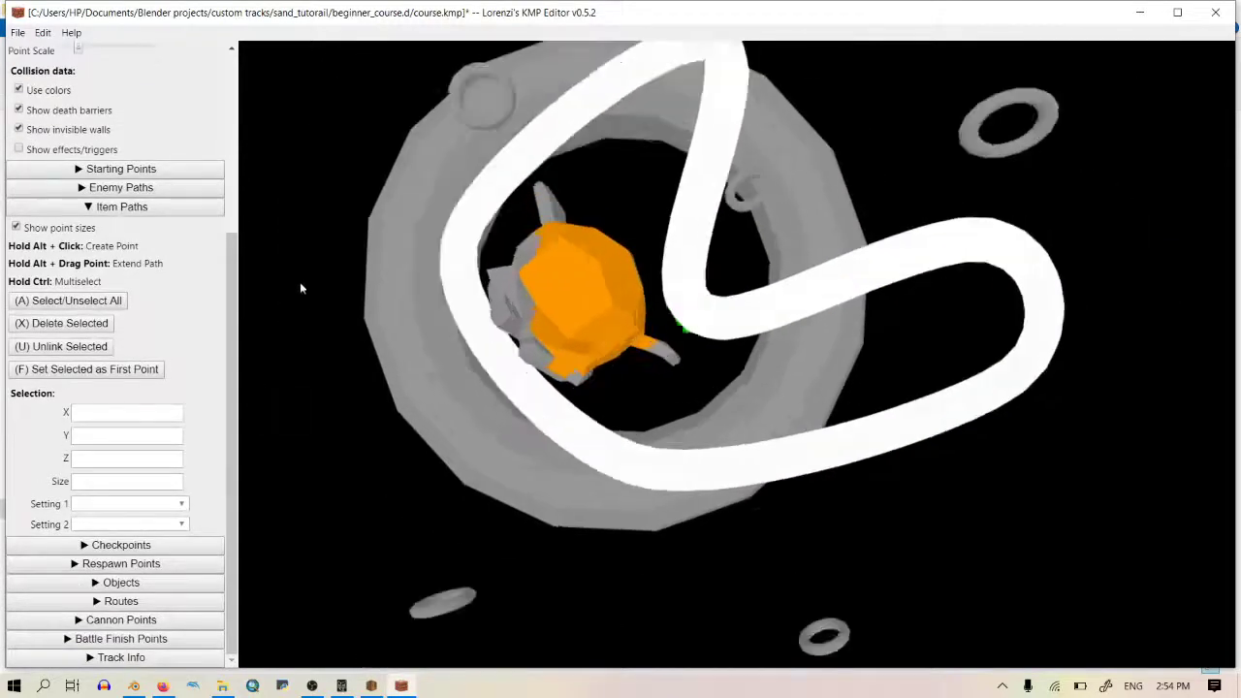
scroll(529, 243, down, 4)
scroll(534, 243, up, 1)
right_drag(534, 243, 540, 303)
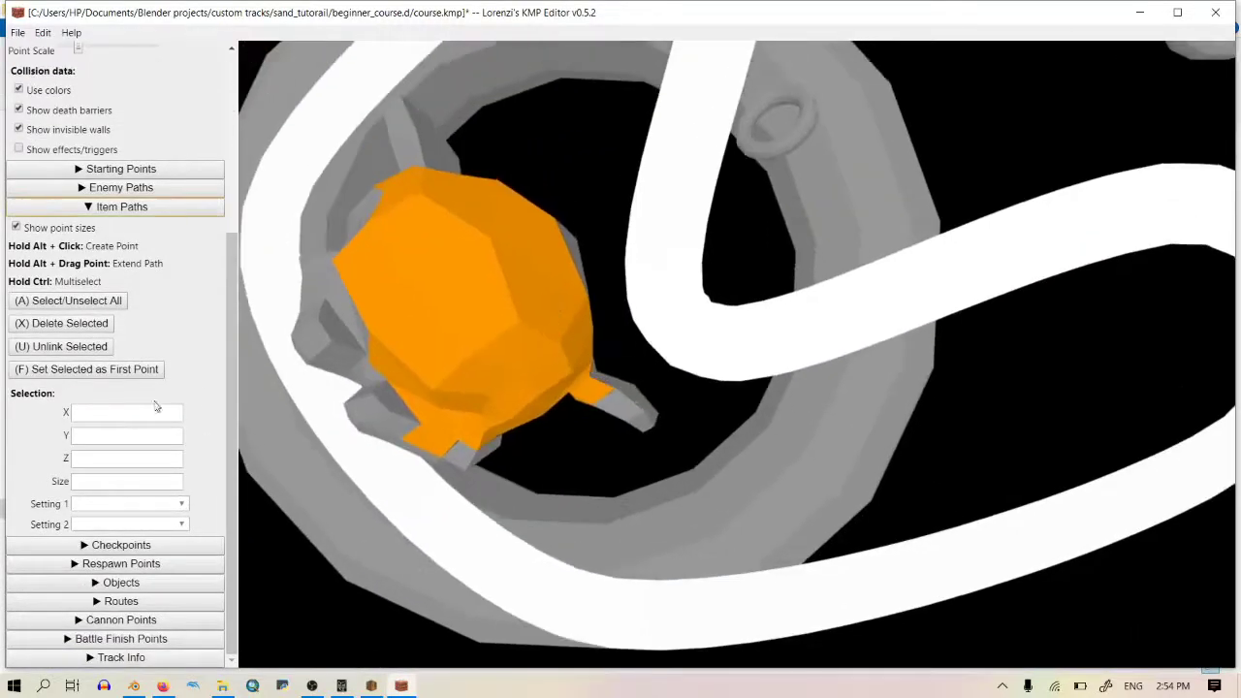
click(150, 193)
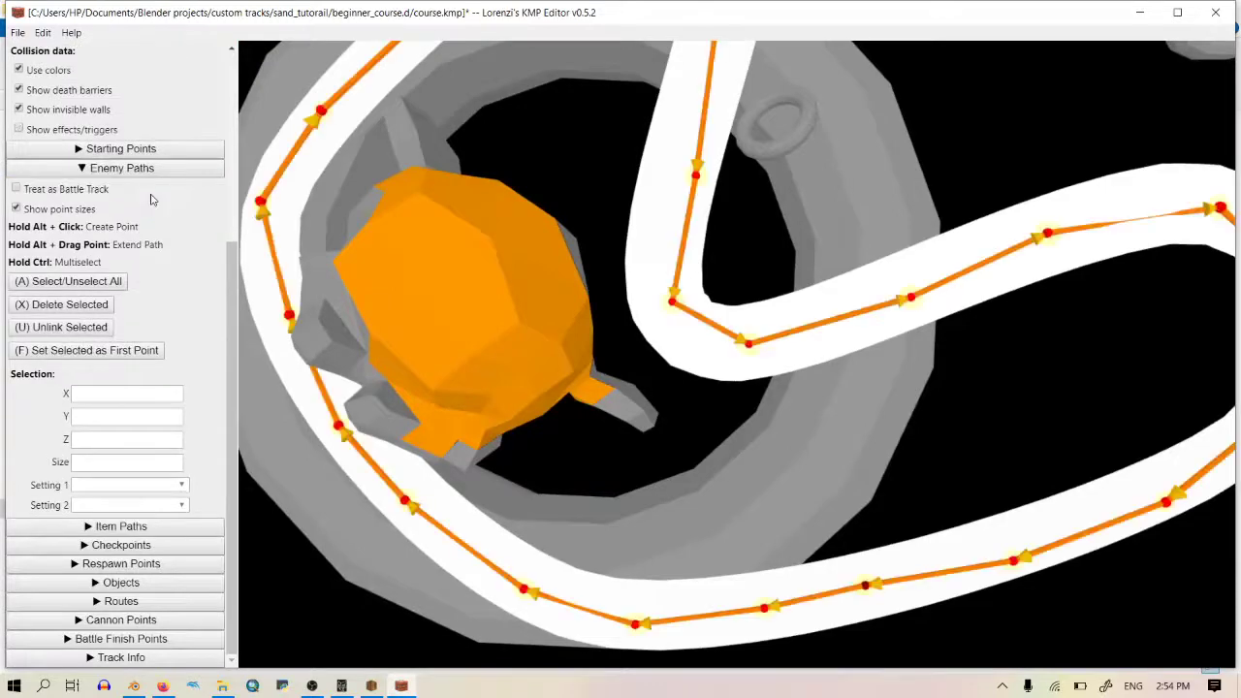
scroll(694, 374, down, 3)
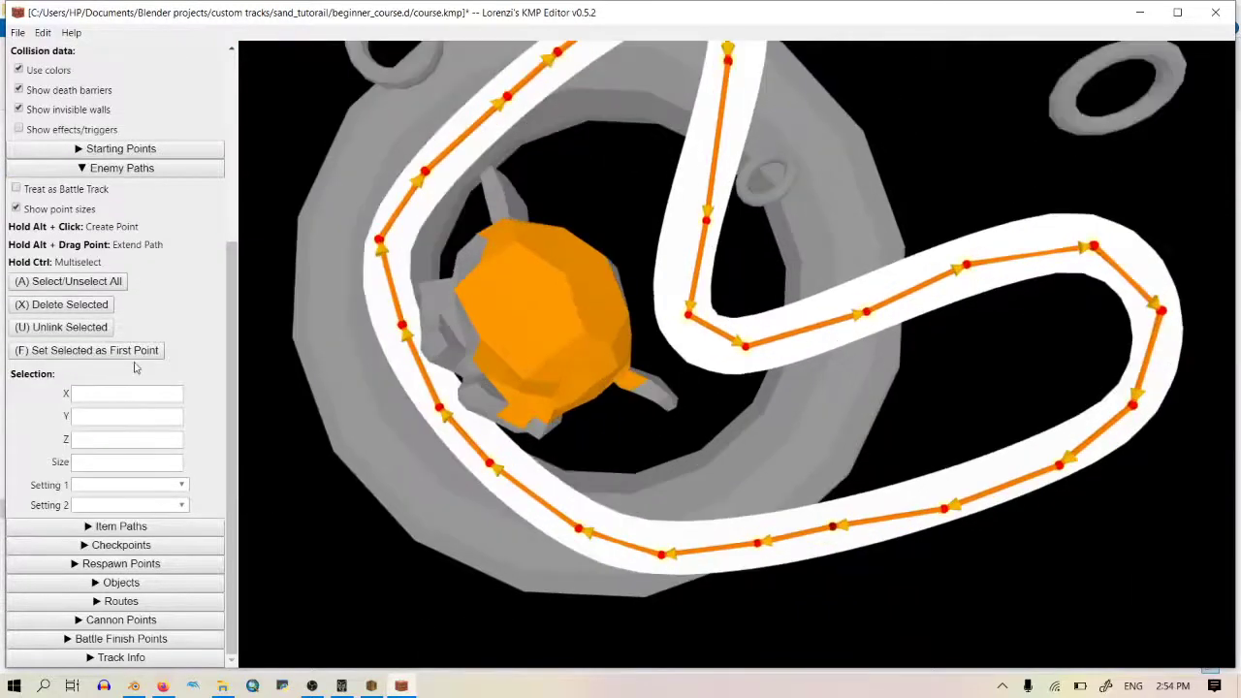
click(122, 545)
scroll(554, 313, down, 3)
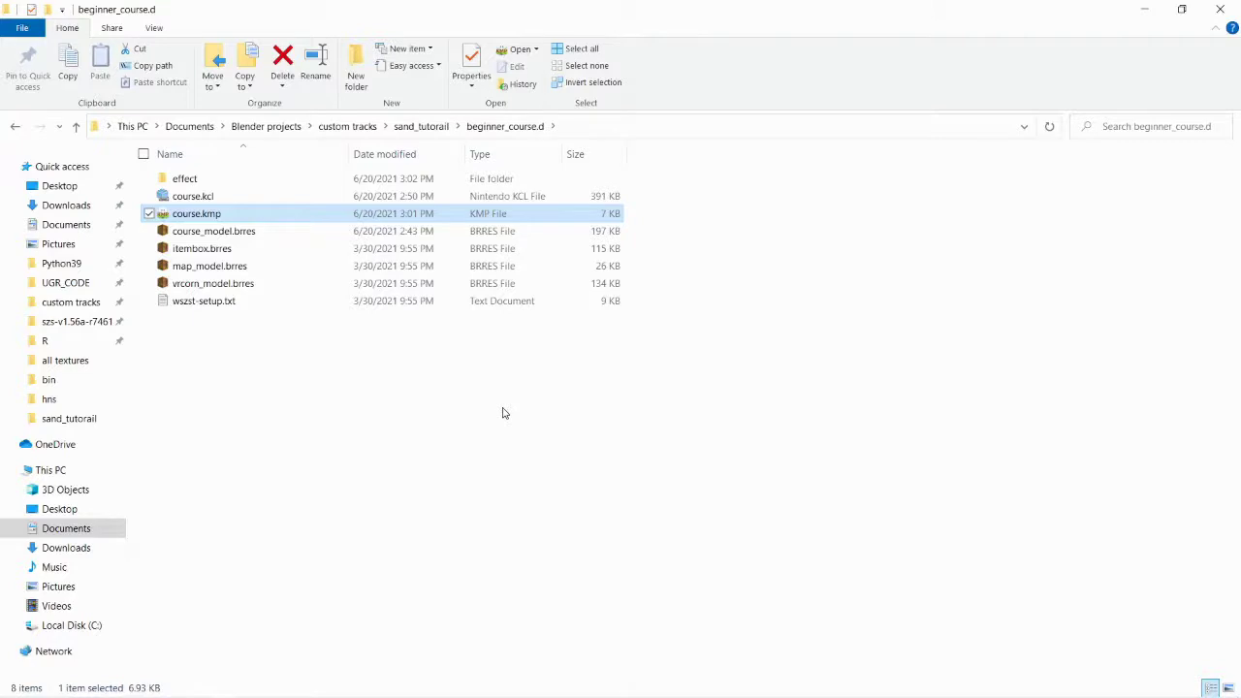
Step: Open course.kmp from beginner_course.d in KMP Cloud and display checkpoint Group 0 in the graphical view
double_click(347, 213)
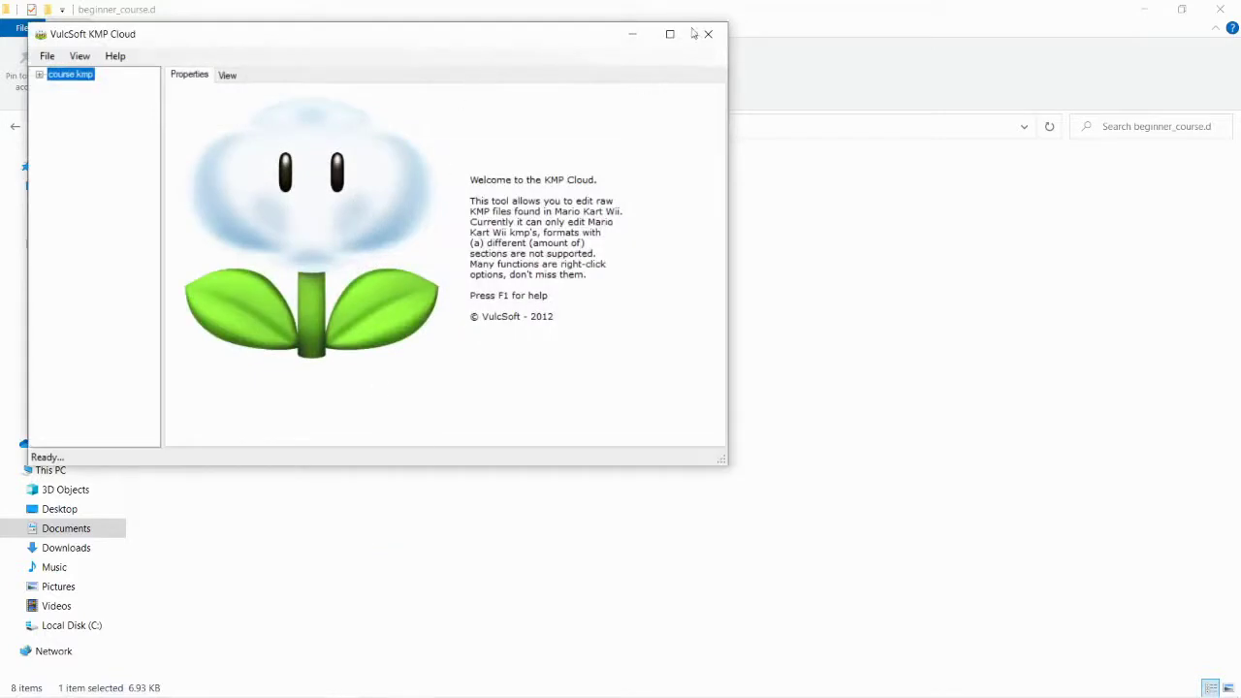
click(669, 34)
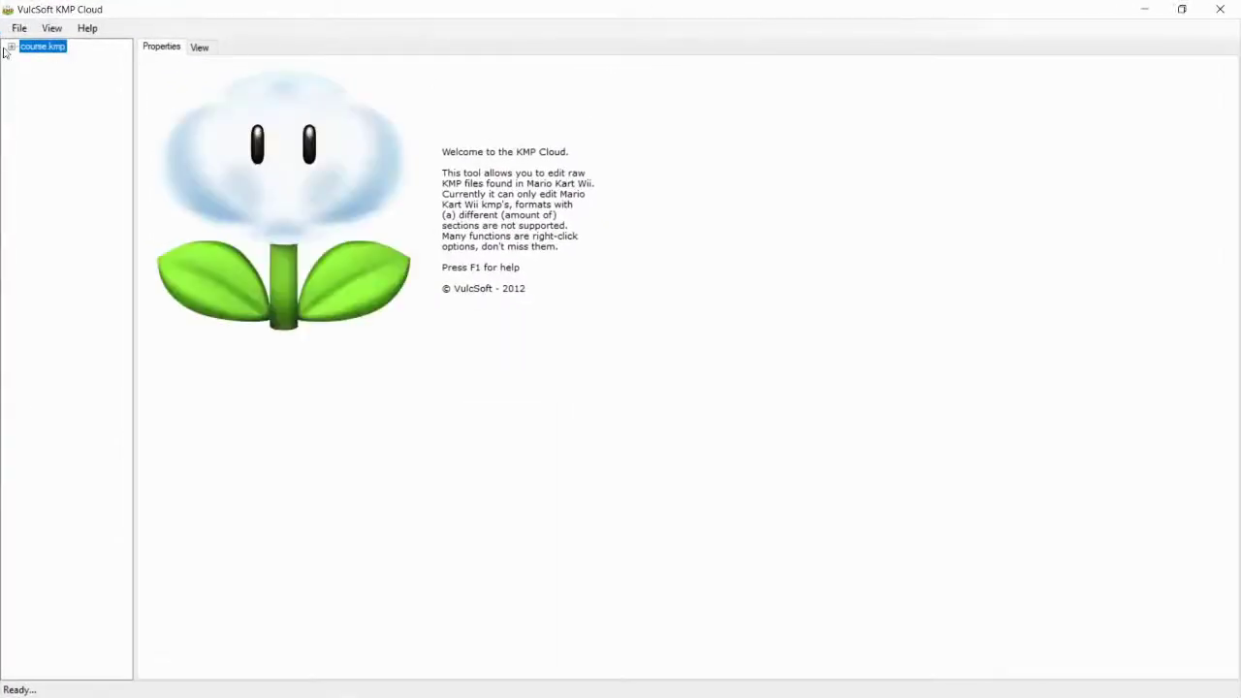
click(11, 48)
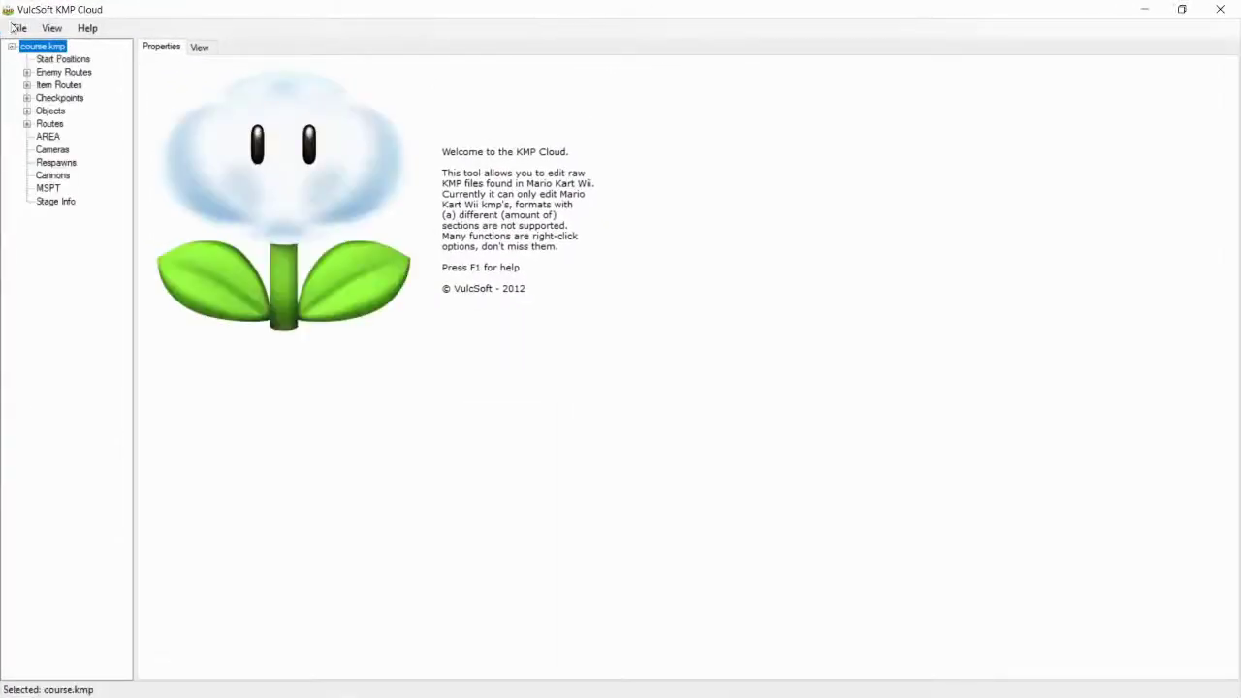
click(49, 98)
click(65, 111)
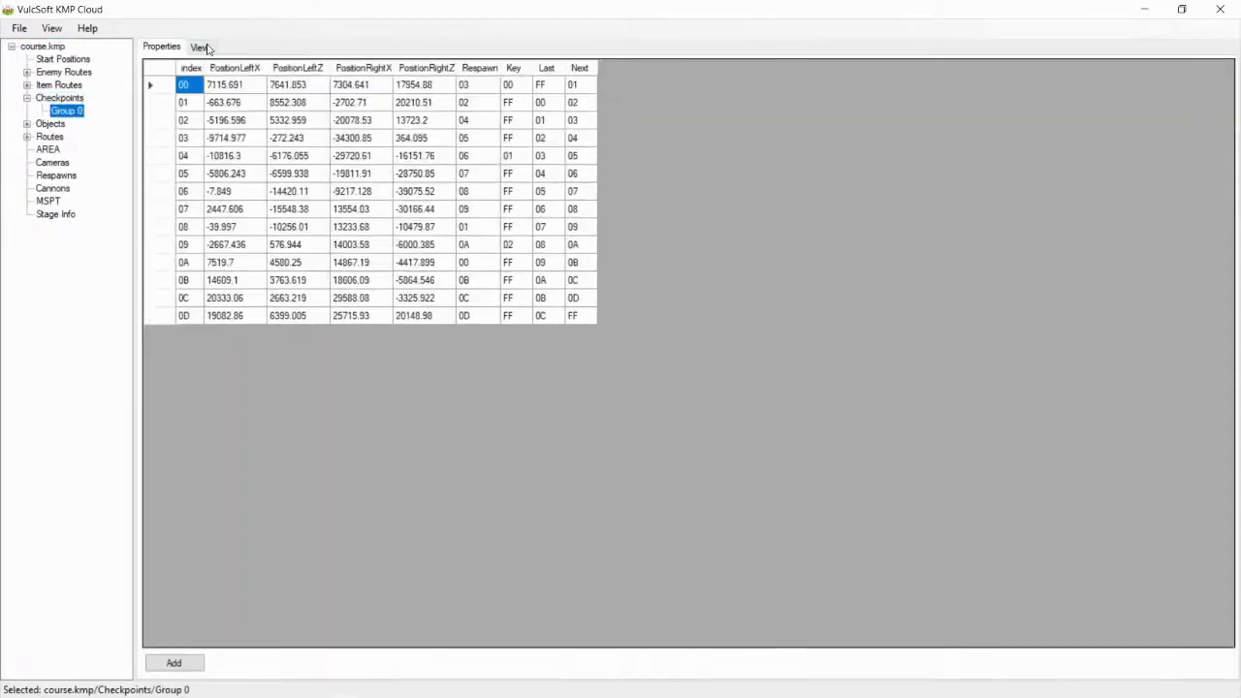
click(199, 46)
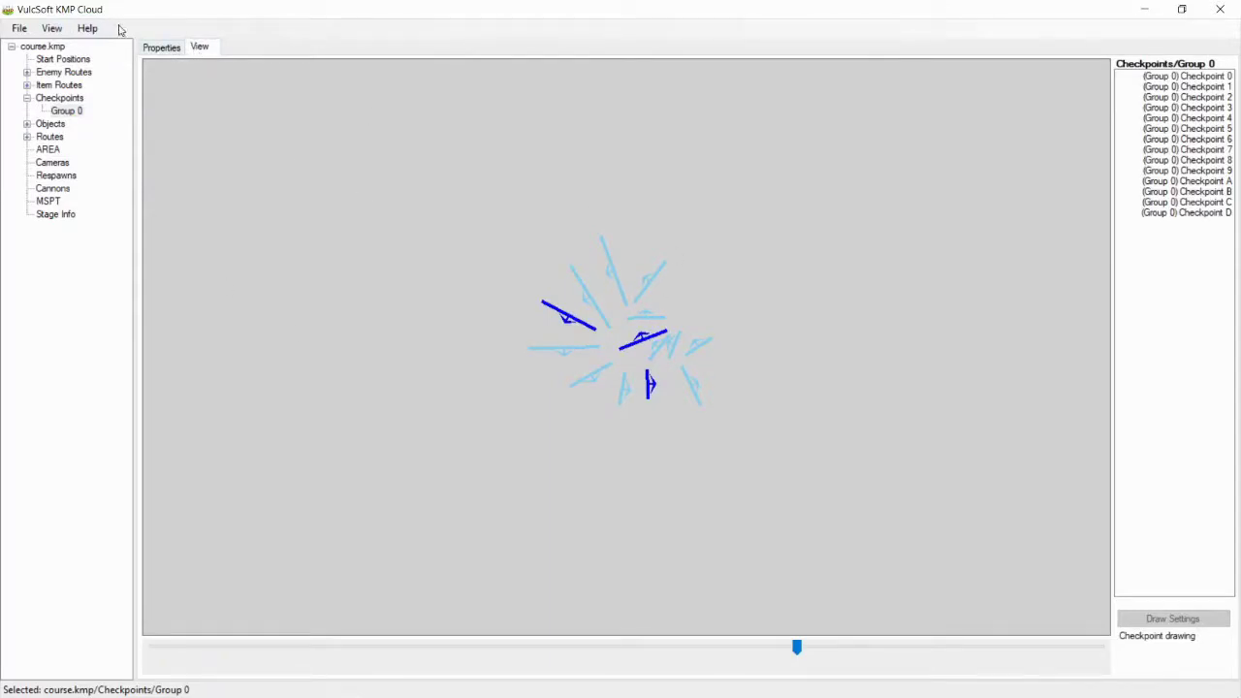
Step: Load kcl.obj from the sand_tutorail folder into the OBJ importer for the view background
click(51, 28)
click(70, 47)
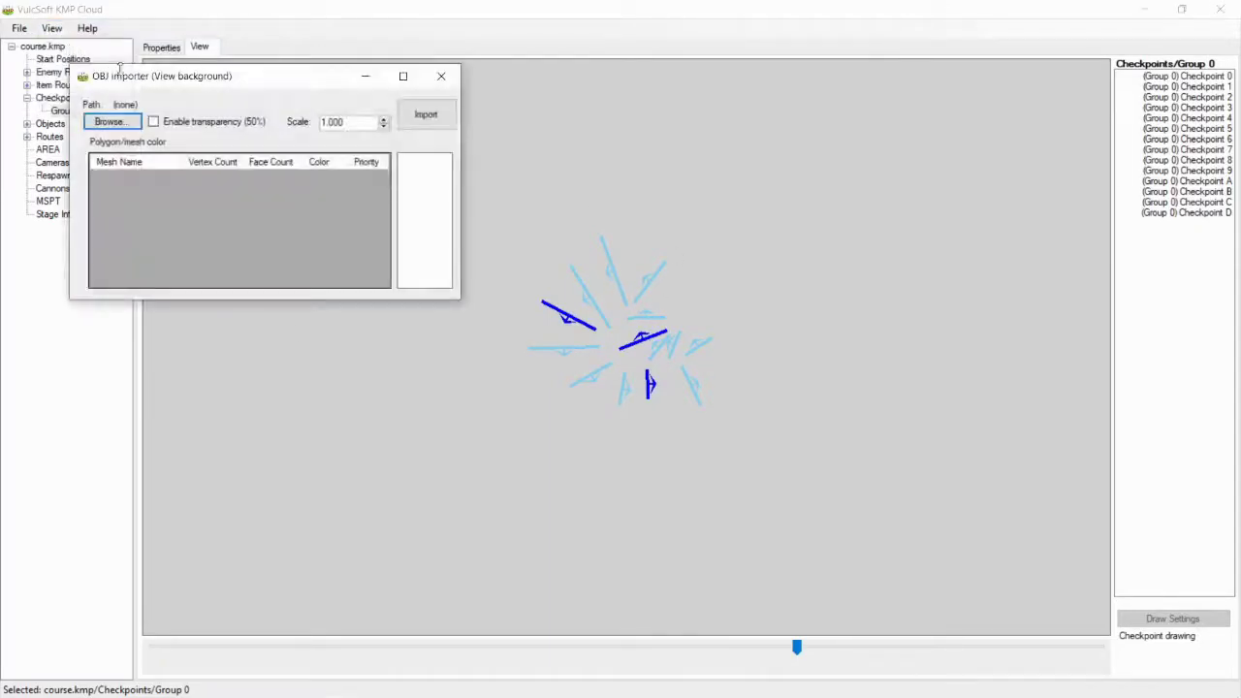
click(124, 123)
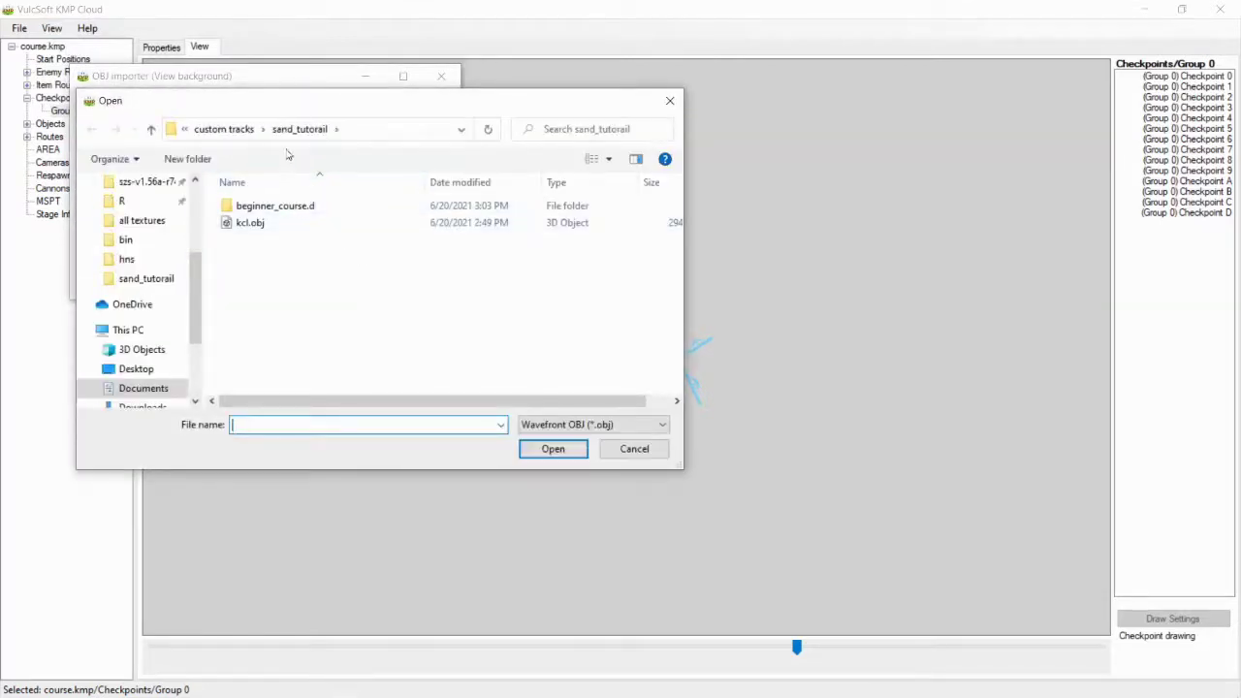
click(274, 225)
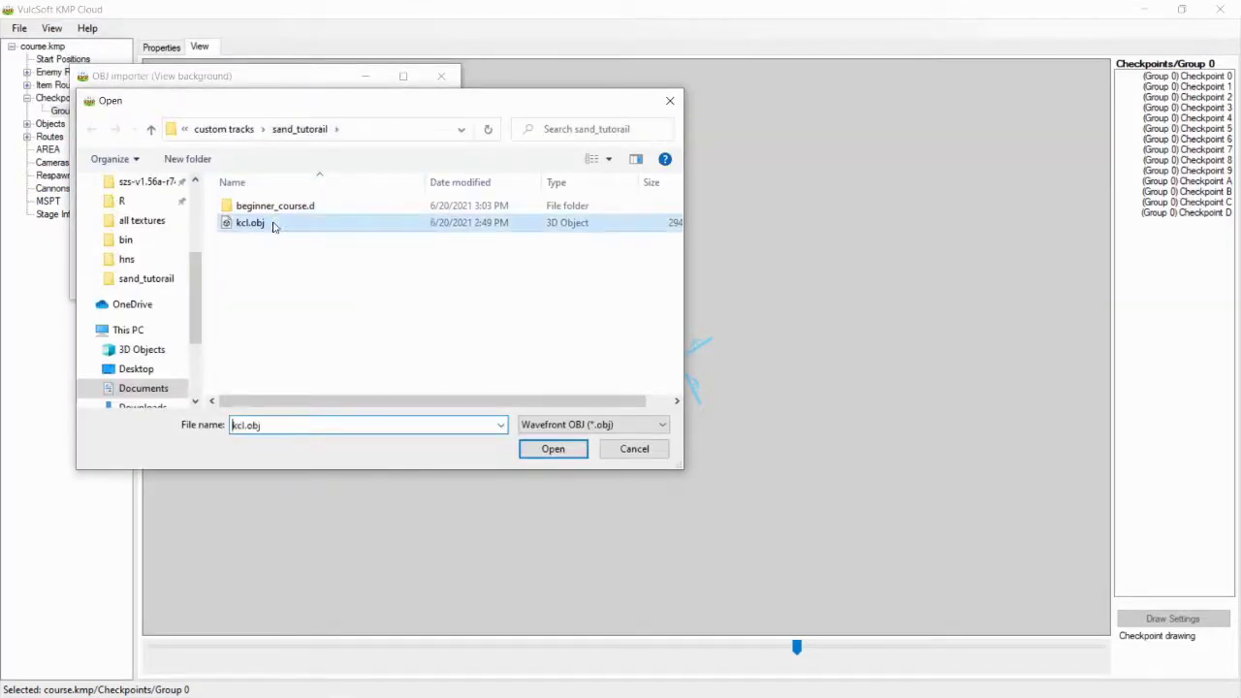
click(546, 448)
Step: Give the three meshes distinct red, green and blue colors and import the model as the view background
click(331, 199)
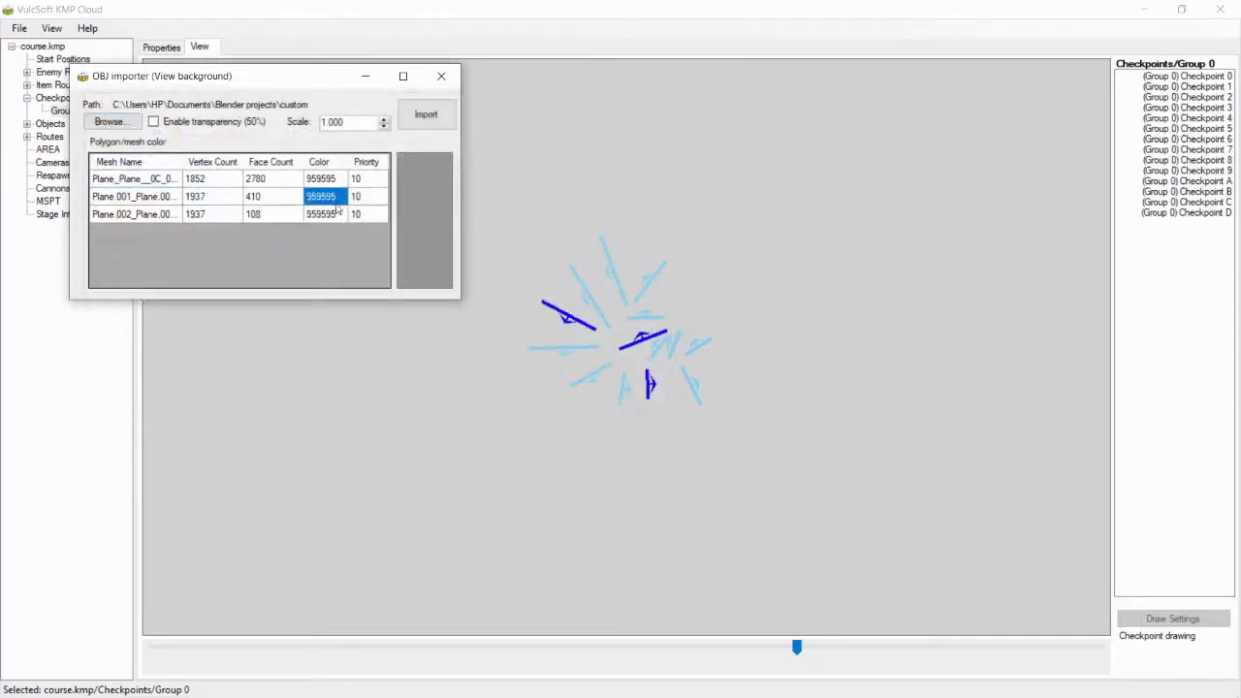
text(000000)
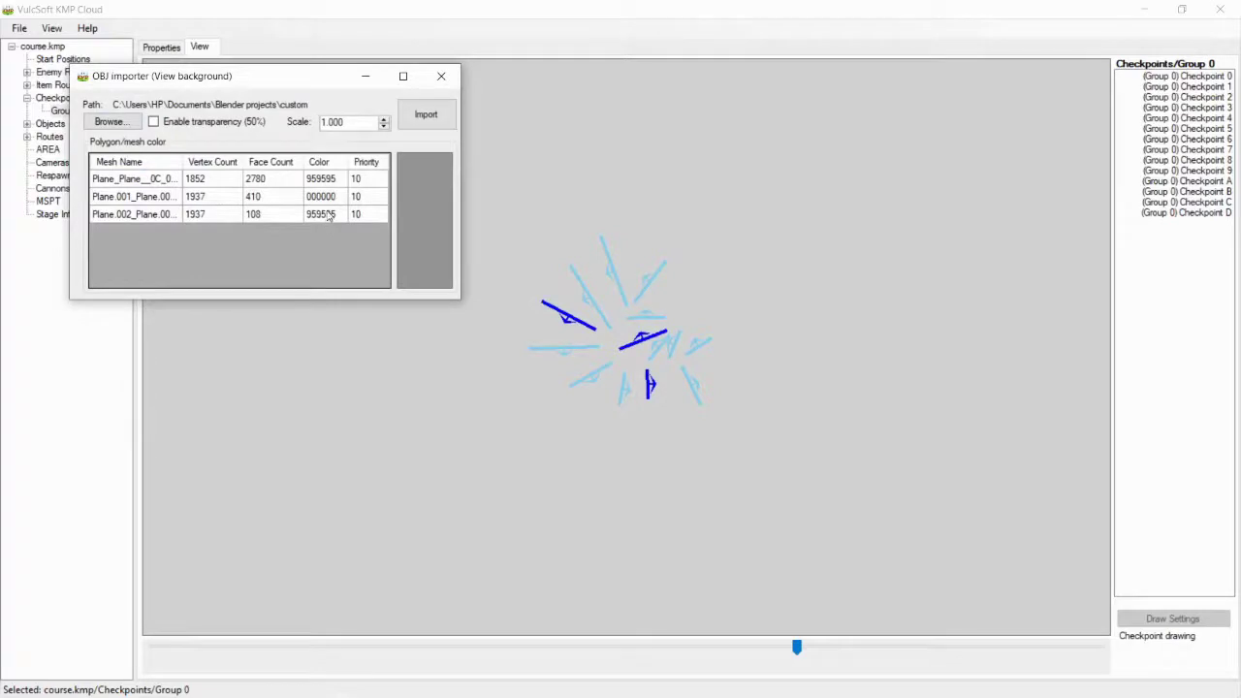
key(BackSpace)
key(BackSpace)
key(BackSpace)
key(BackSpace)
click(314, 217)
text(00F)
click(325, 178)
text(00)
click(426, 116)
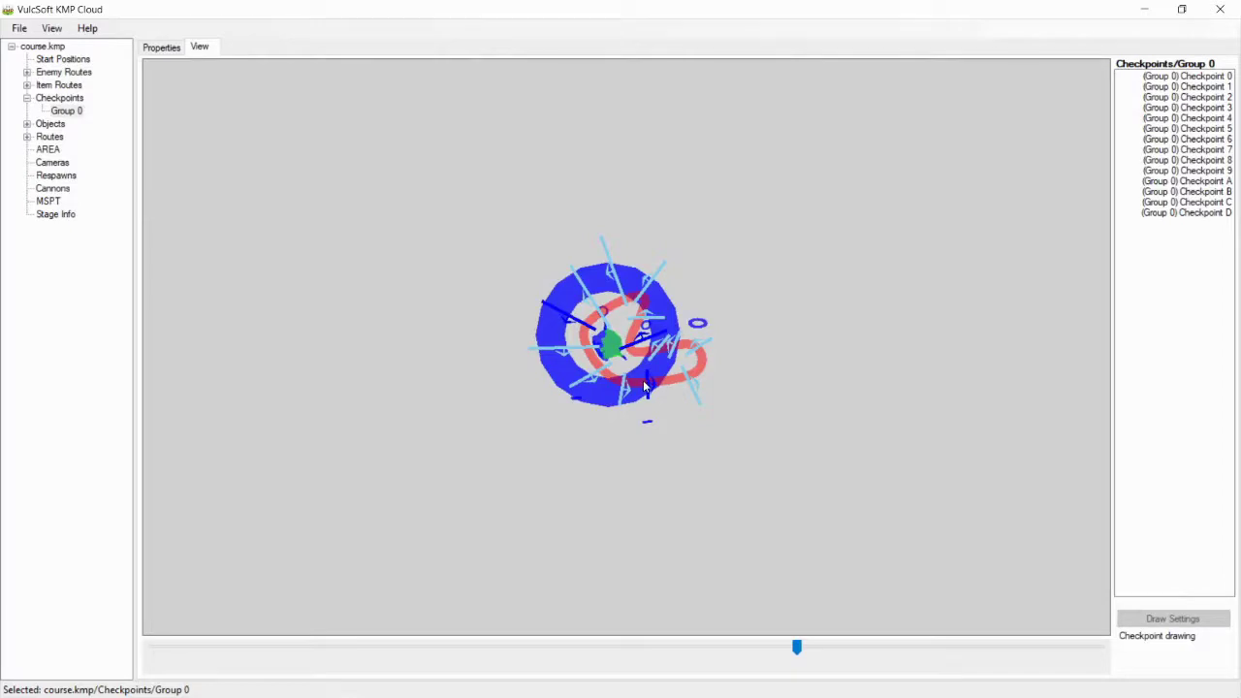
Step: Examine the Group 0 checkpoints up close against the imported track model and check the actions available for the group
drag(797, 647, 737, 650)
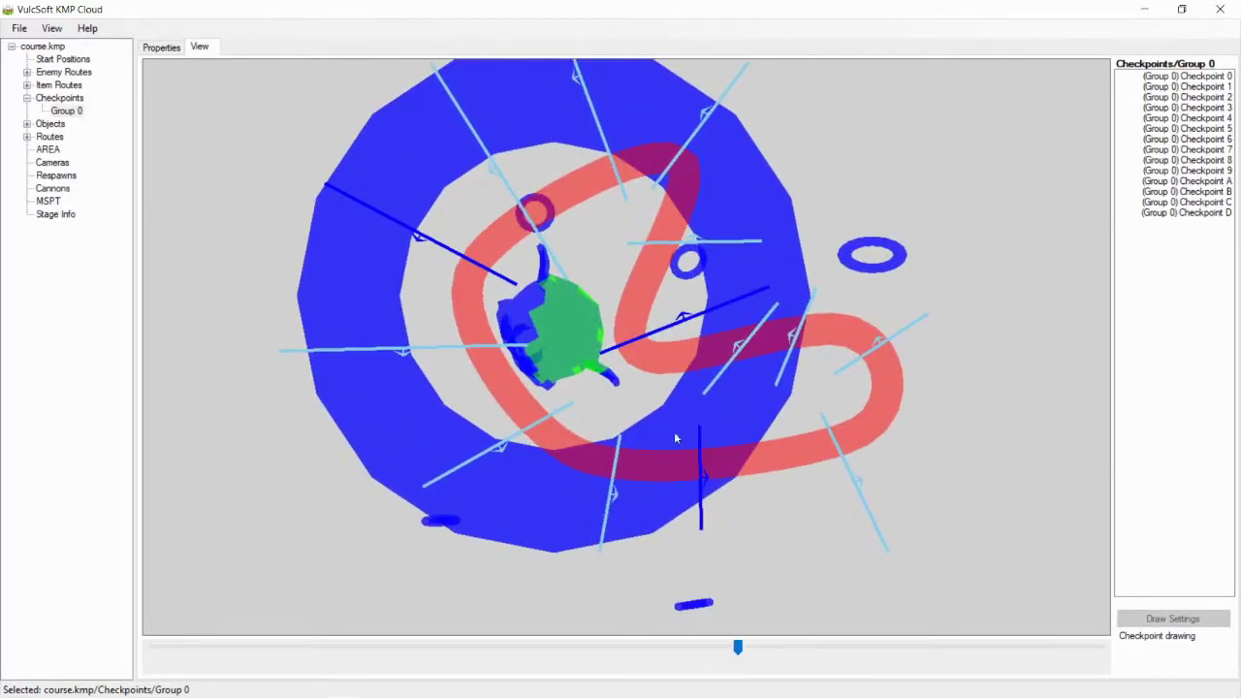
drag(843, 281, 812, 304)
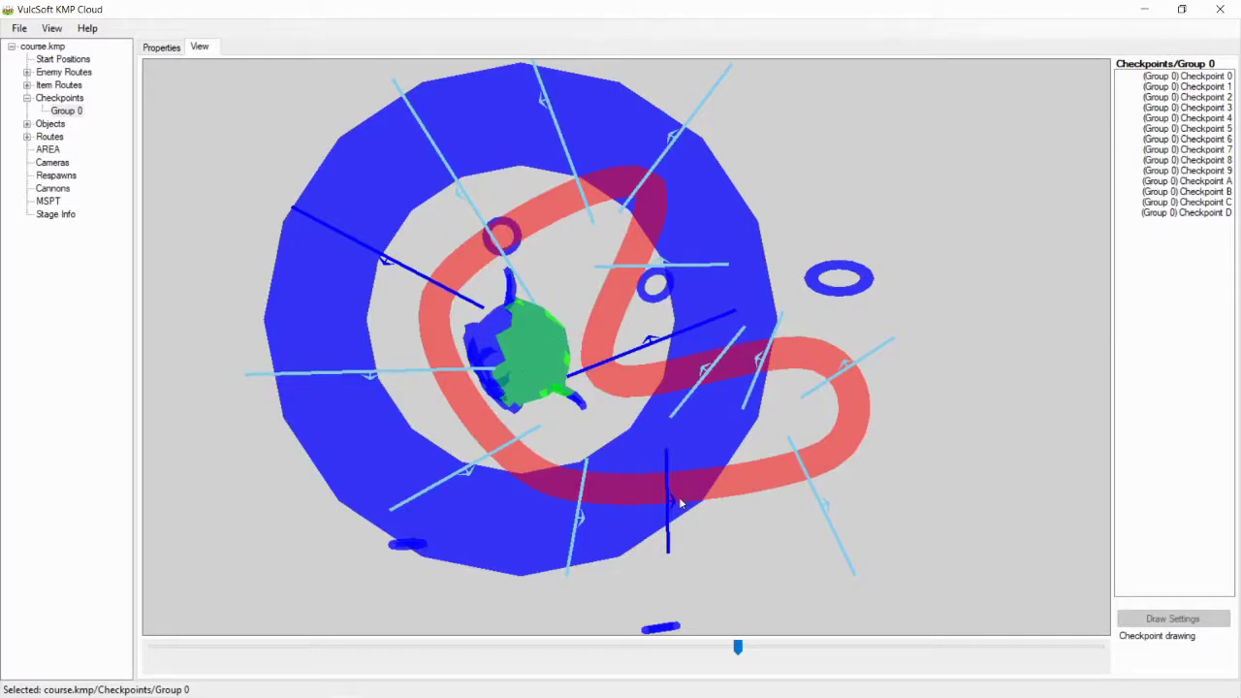
right_click(74, 115)
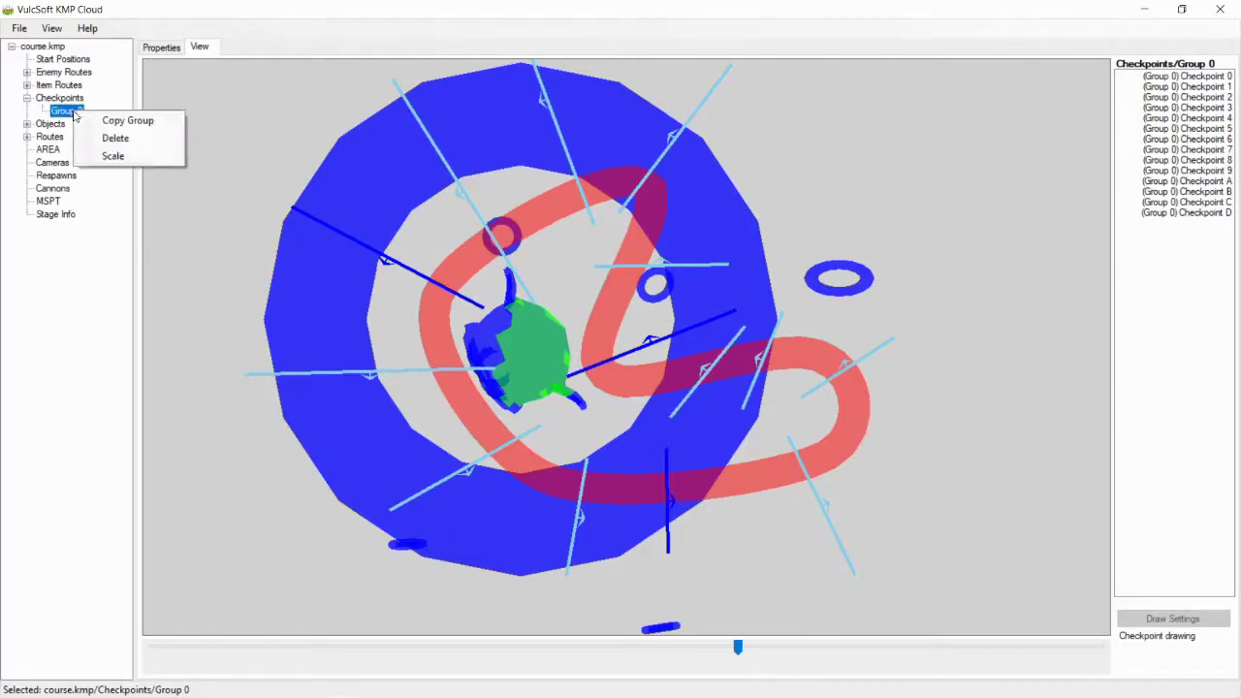
click(287, 119)
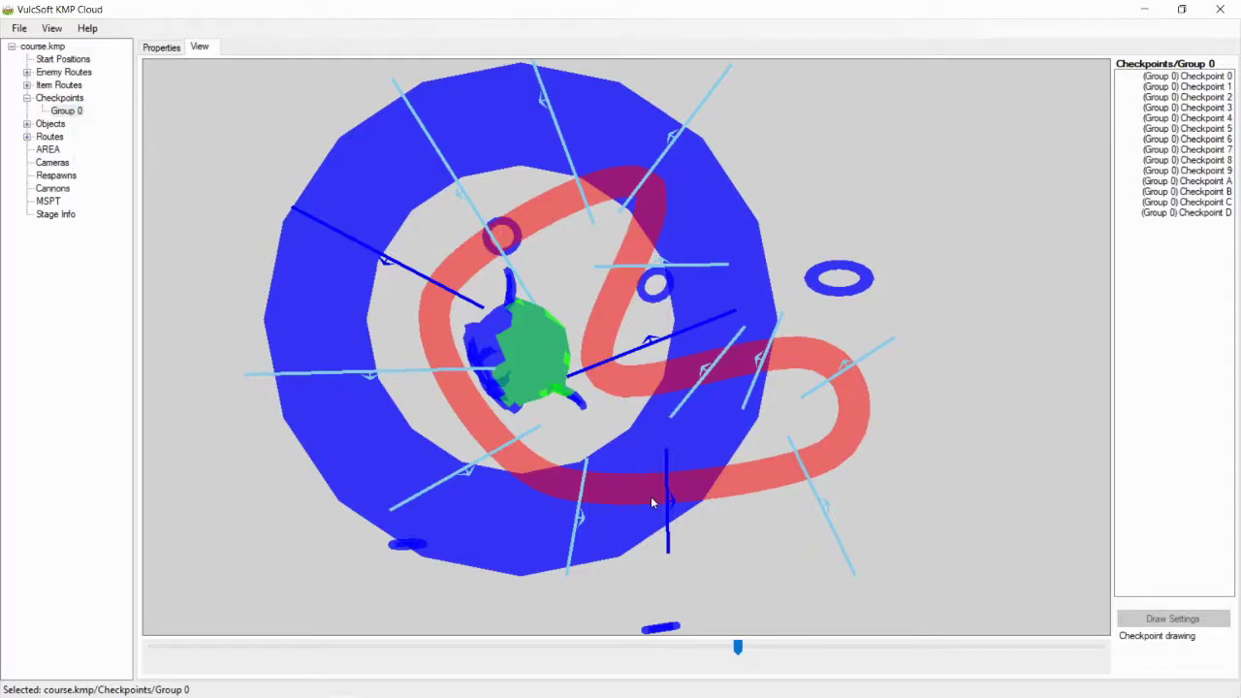
Step: Display the Start Positions over the track model and inspect the starting straight
click(51, 62)
click(529, 284)
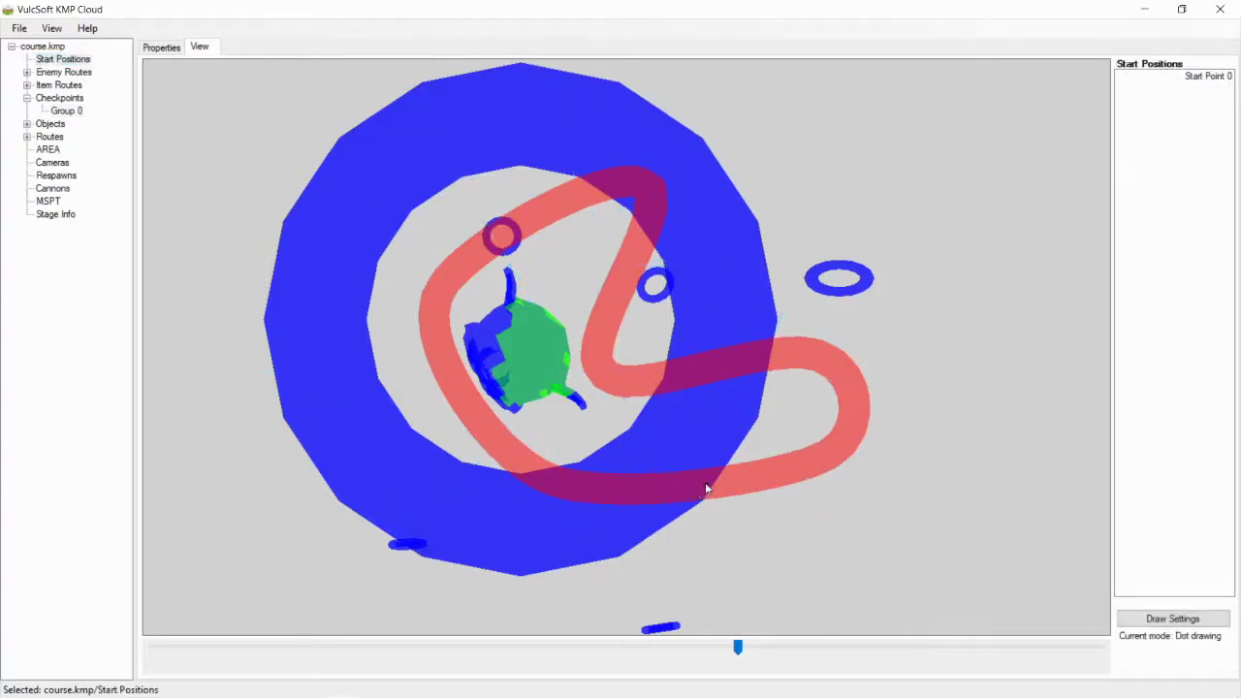
click(706, 484)
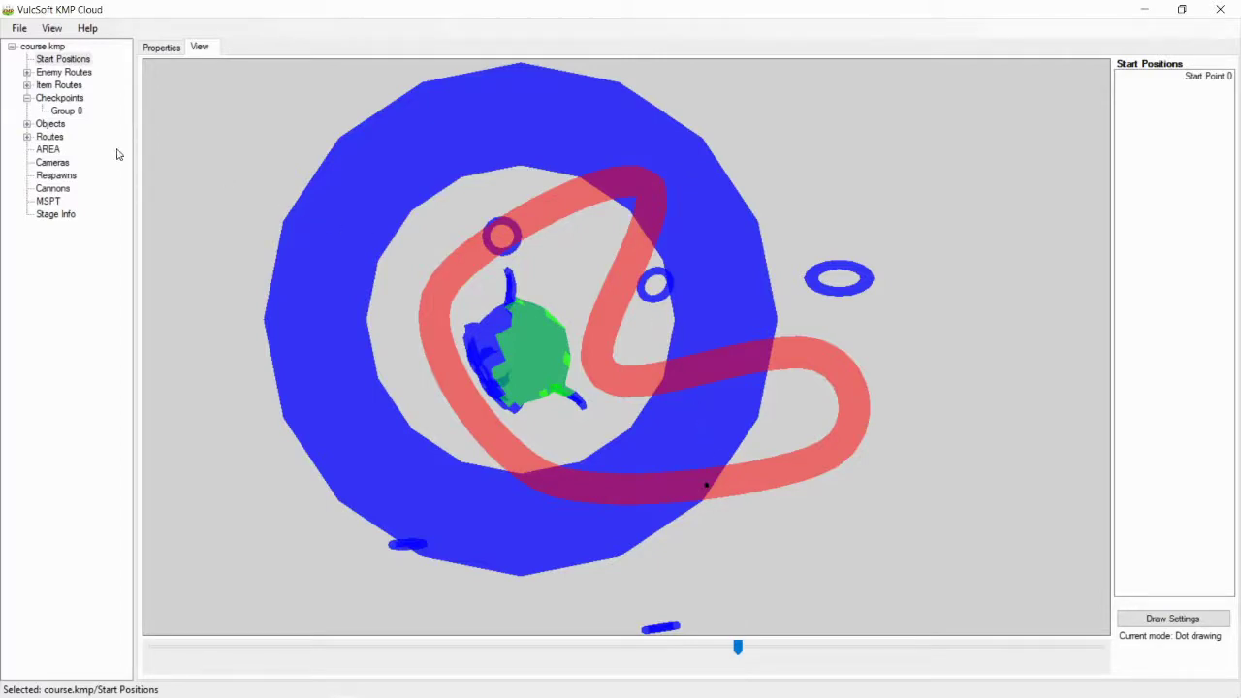
Step: Delete the existing checkpoint Group 0 from course.kmp and confirm the deletion
click(66, 111)
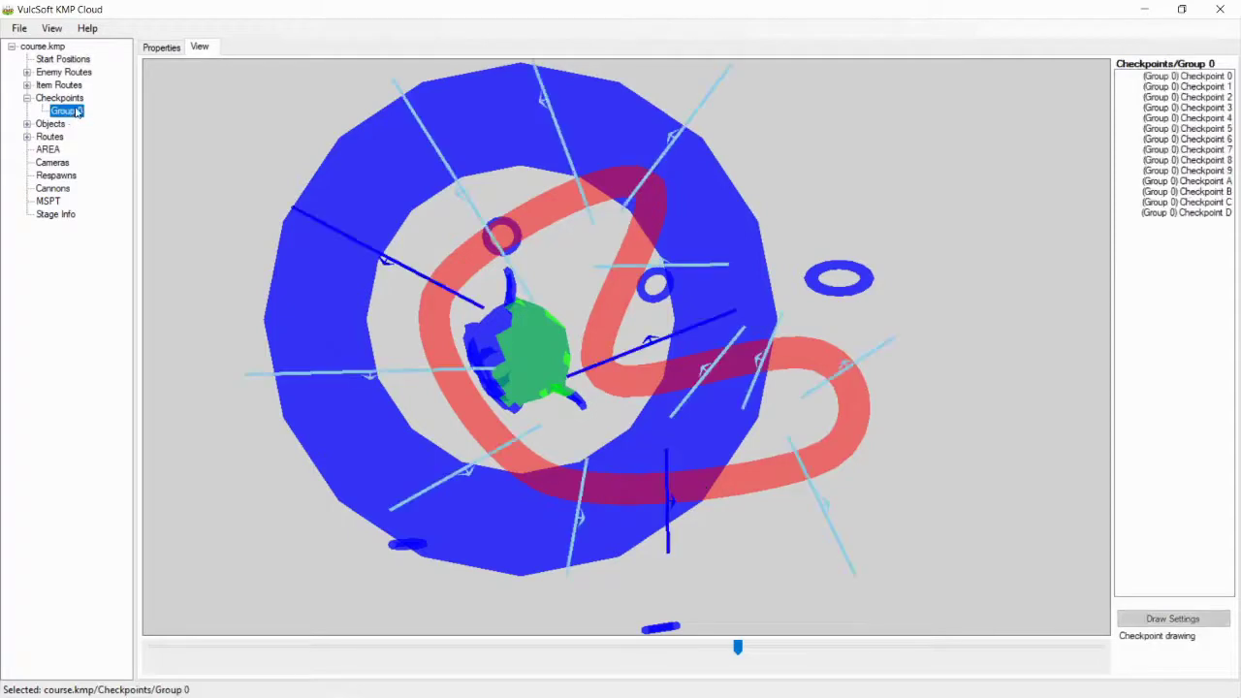
click(36, 101)
click(64, 110)
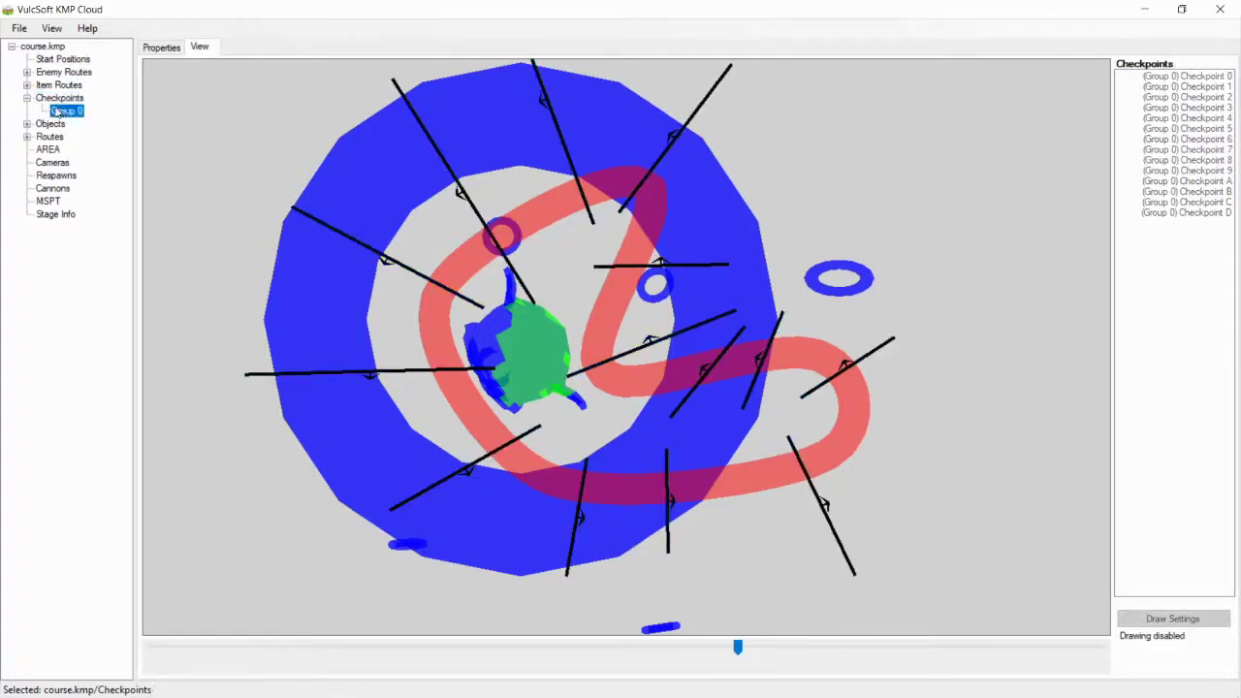
right_click(63, 111)
click(102, 137)
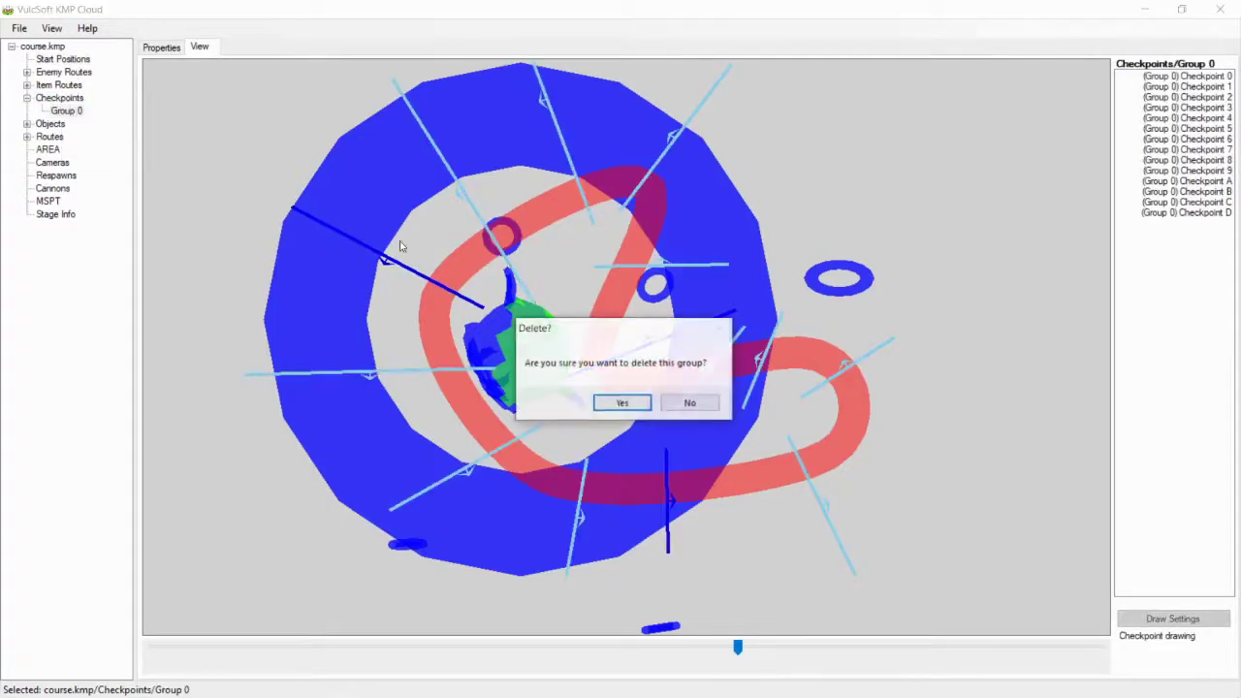
click(623, 404)
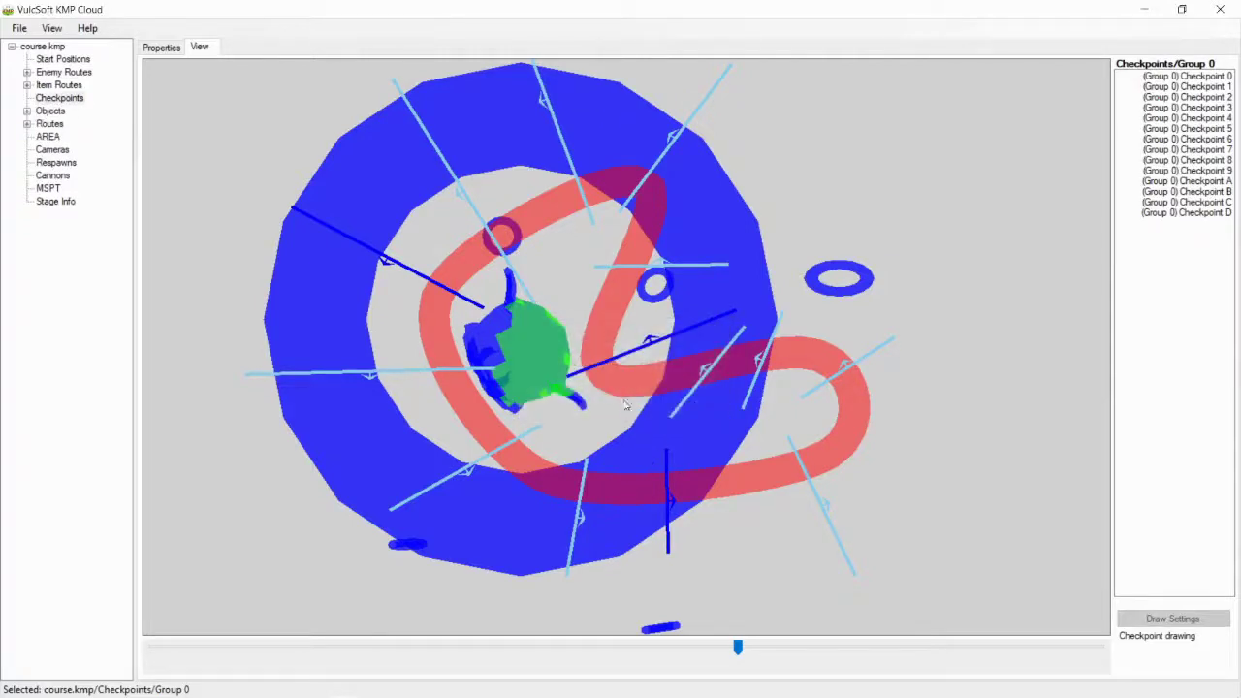
Step: Add a new empty group to the Checkpoints section and select it for drawing
click(53, 101)
right_click(56, 101)
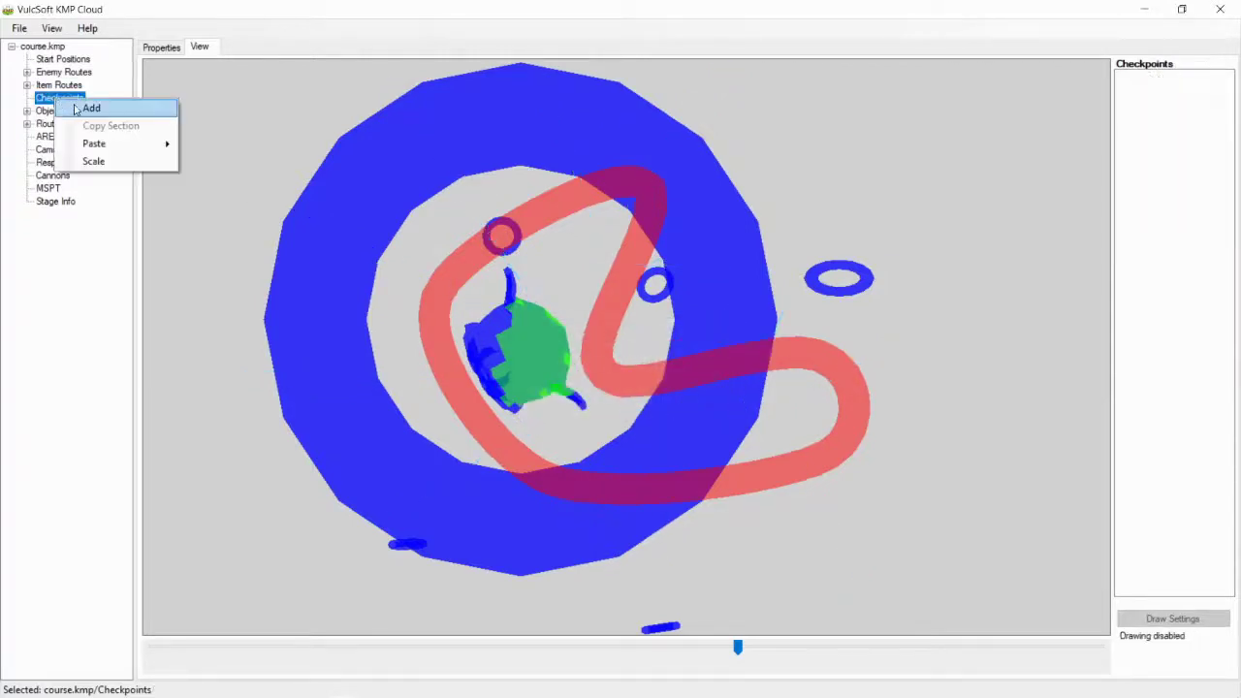
click(80, 109)
click(66, 110)
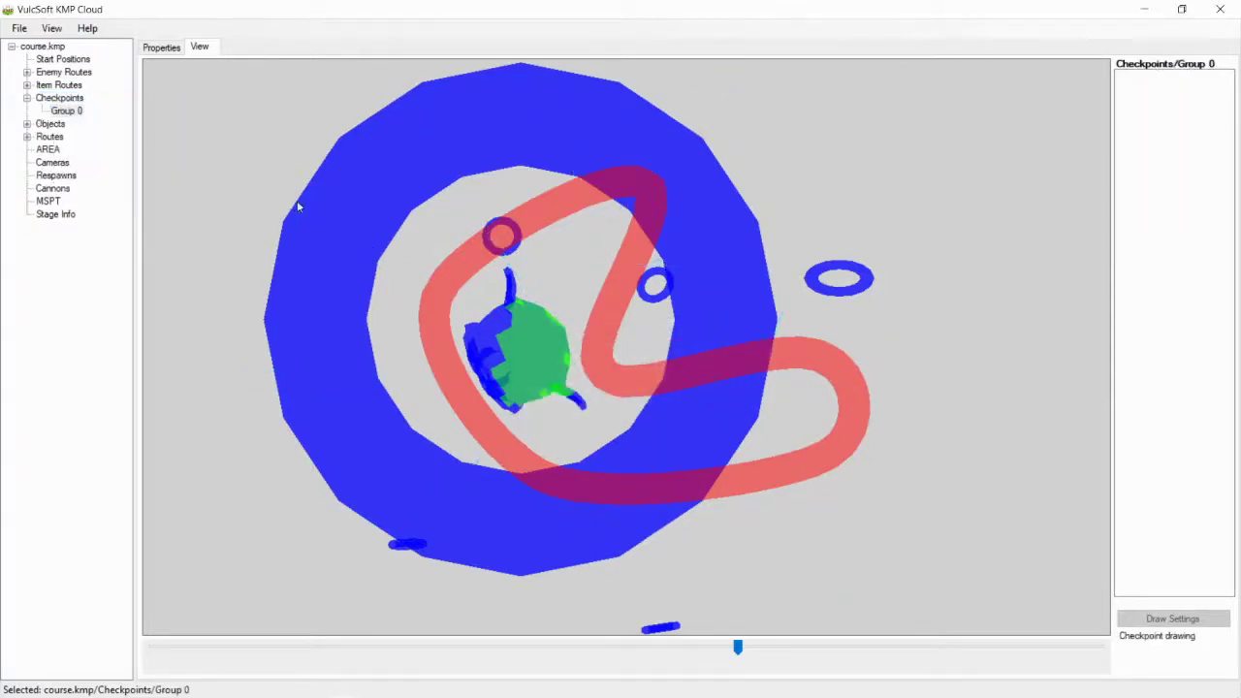
click(63, 102)
click(76, 114)
Step: Draw six checkpoint lines across the track, from the start straight around the wide right-hand loop to the straight beyond it
drag(710, 446, 712, 535)
drag(775, 494, 786, 516)
drag(789, 425, 907, 463)
drag(790, 395, 901, 333)
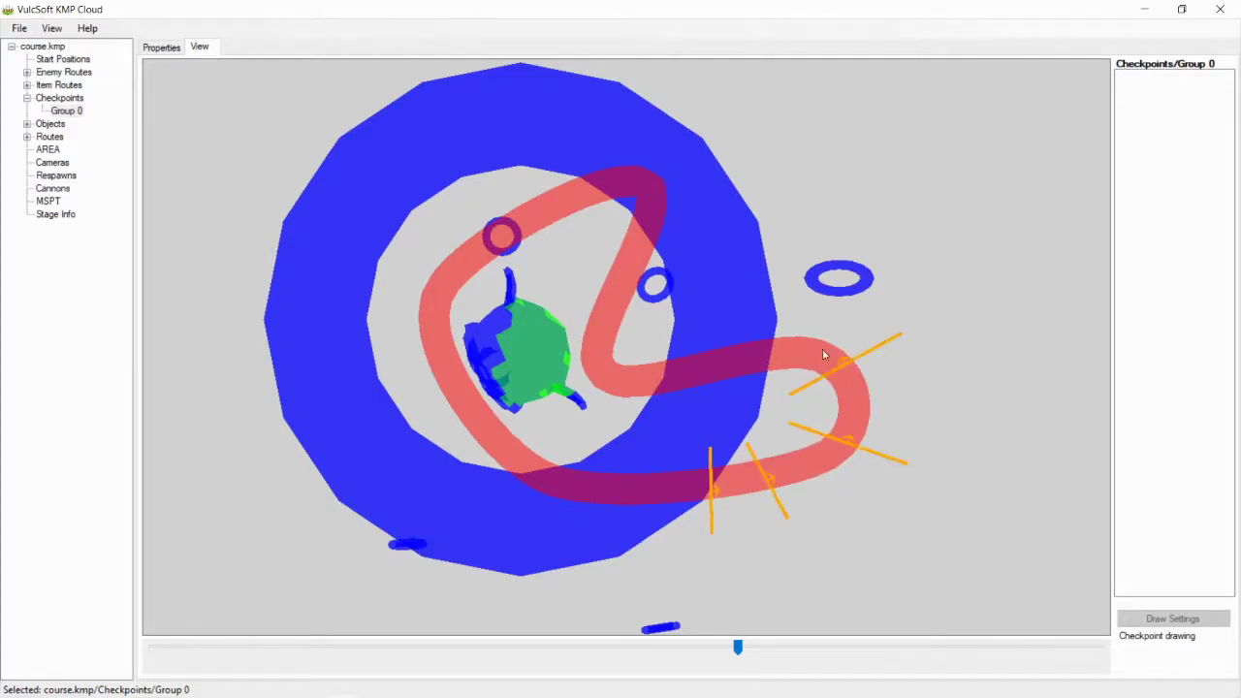
mouse_move(766, 395)
mouse_down()
mouse_move(755, 311)
mouse_move(705, 320)
mouse_up()
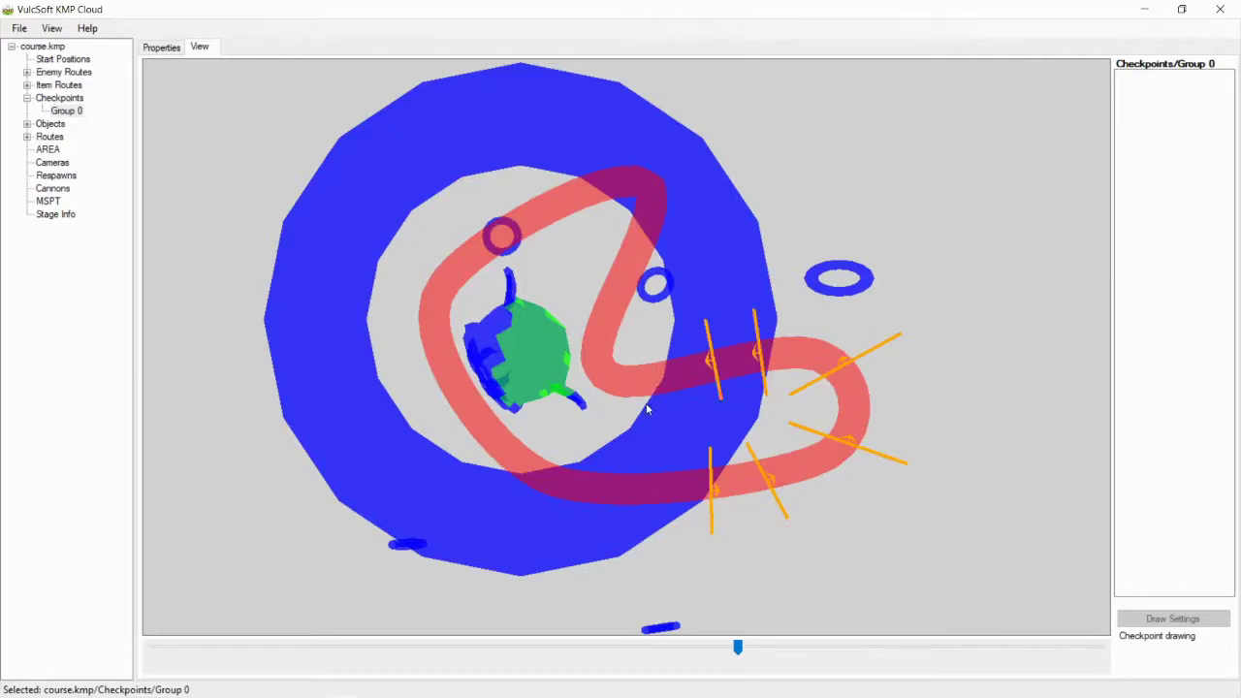
Step: Draw four checkpoint lines across the track around the inner bend and up to the sharp curve at the top
drag(657, 390, 670, 339)
drag(566, 358, 630, 332)
drag(581, 285, 663, 283)
mouse_move(599, 239)
mouse_down()
mouse_move(692, 208)
mouse_move(705, 188)
mouse_up()
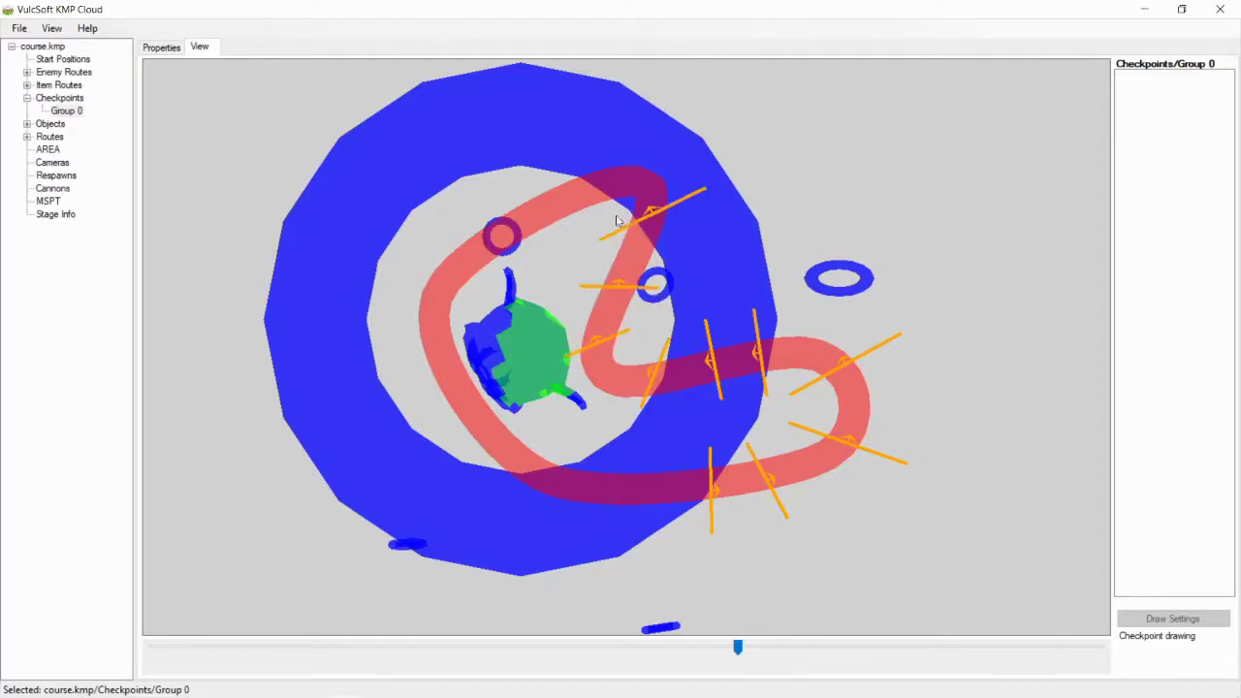
Step: Draw six checkpoint lines across the track from the upper straight past the small ring and around the left curve
drag(588, 233, 546, 116)
drag(553, 242, 506, 154)
drag(516, 271, 447, 202)
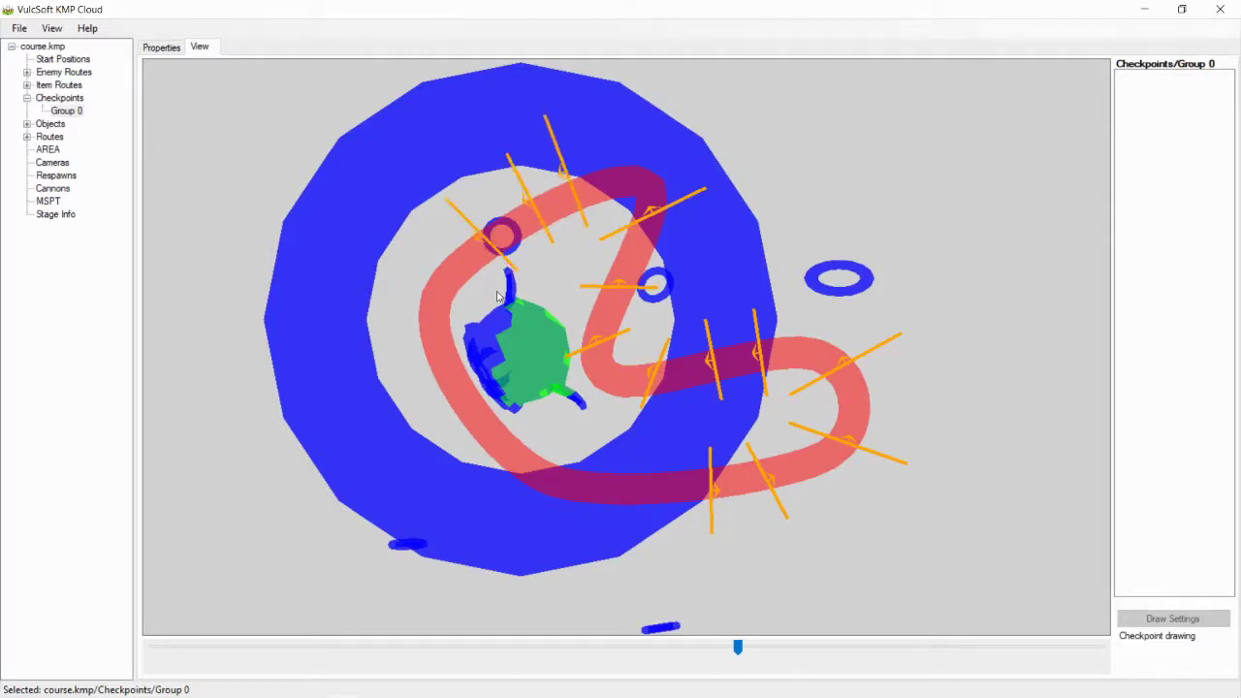
mouse_move(496, 291)
mouse_down()
mouse_move(419, 229)
mouse_move(411, 239)
mouse_up()
drag(490, 324, 367, 347)
drag(491, 356, 433, 422)
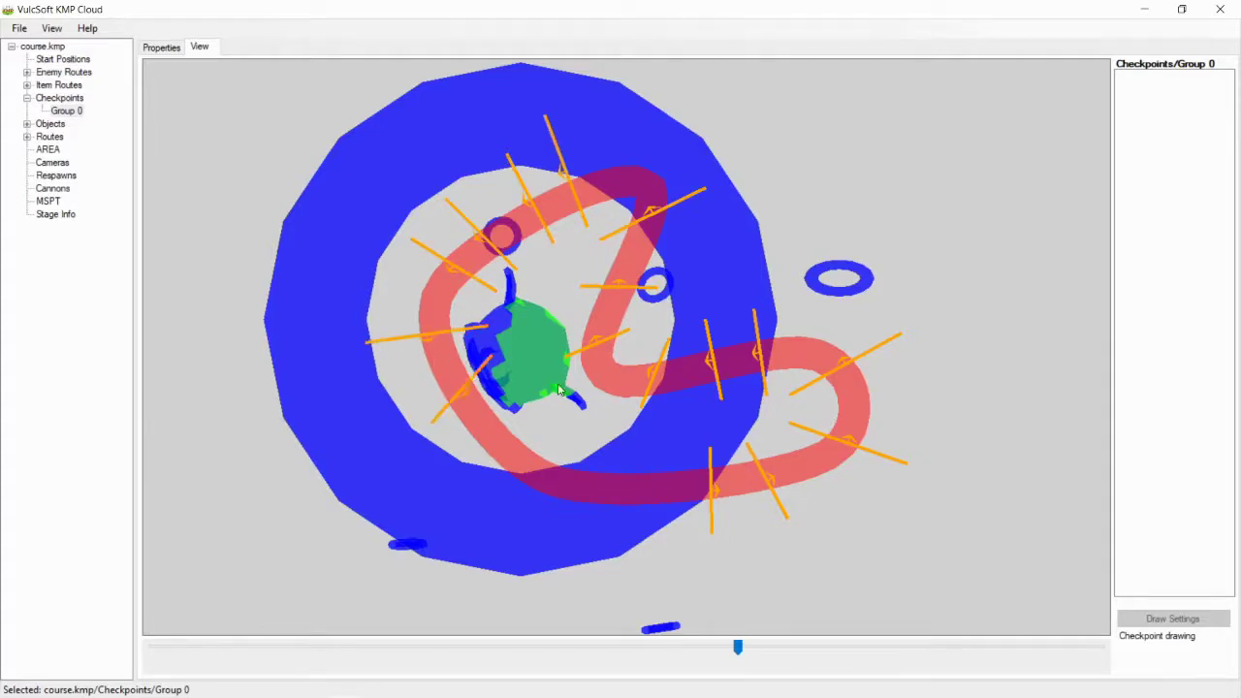
Step: Draw the last three checkpoint lines along the lower stretch back to the start and commit the drawn checkpoints
drag(537, 419, 467, 485)
drag(589, 448, 579, 531)
mouse_move(653, 455)
mouse_down()
mouse_move(652, 540)
mouse_move(653, 529)
mouse_up()
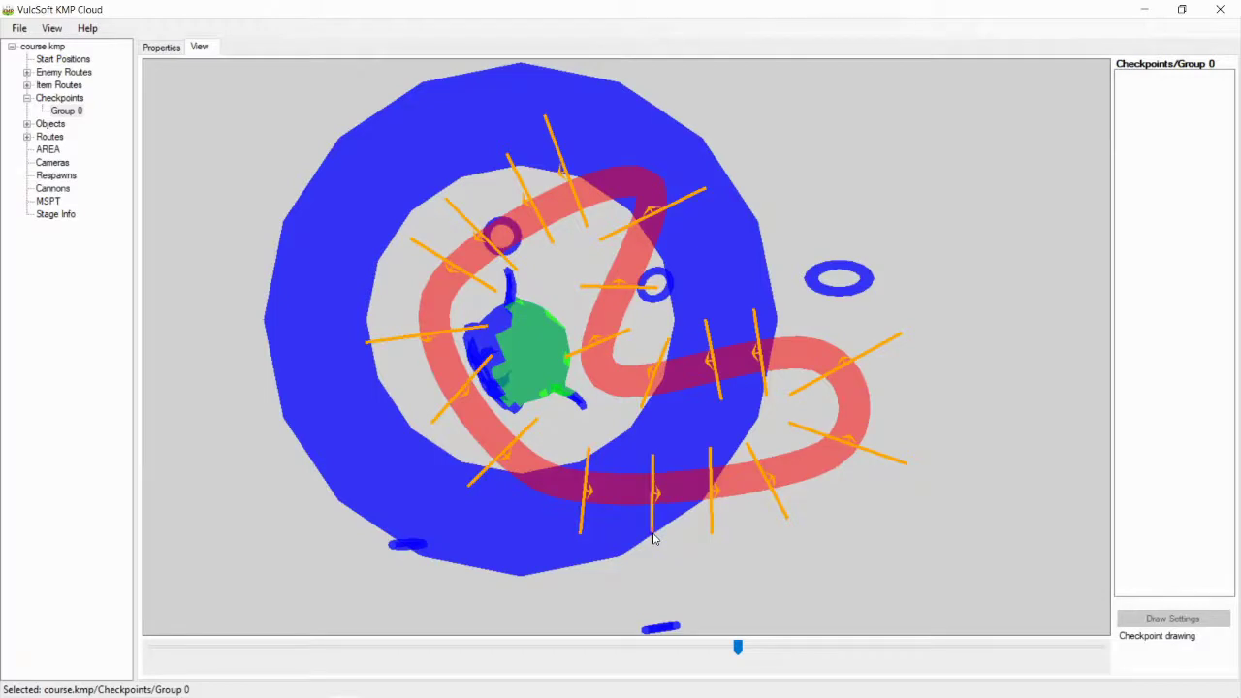
key(Return)
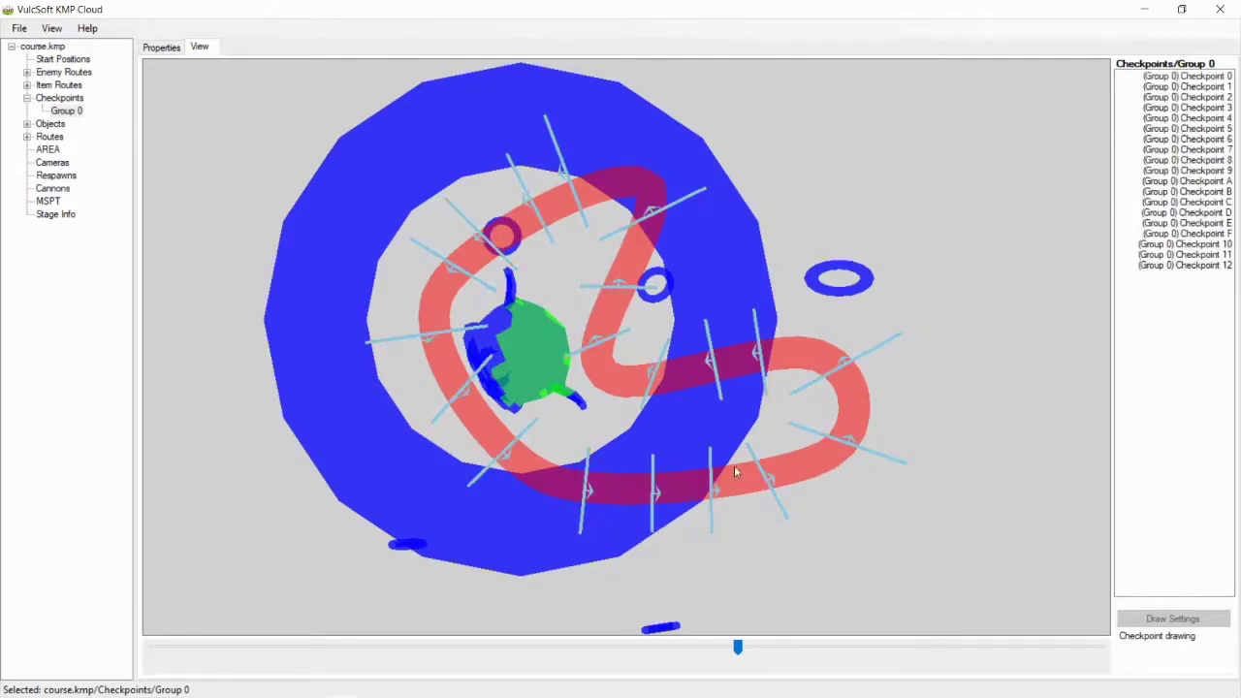
Step: Set the Key of checkpoint 00 in Group 0's properties to 00
click(78, 110)
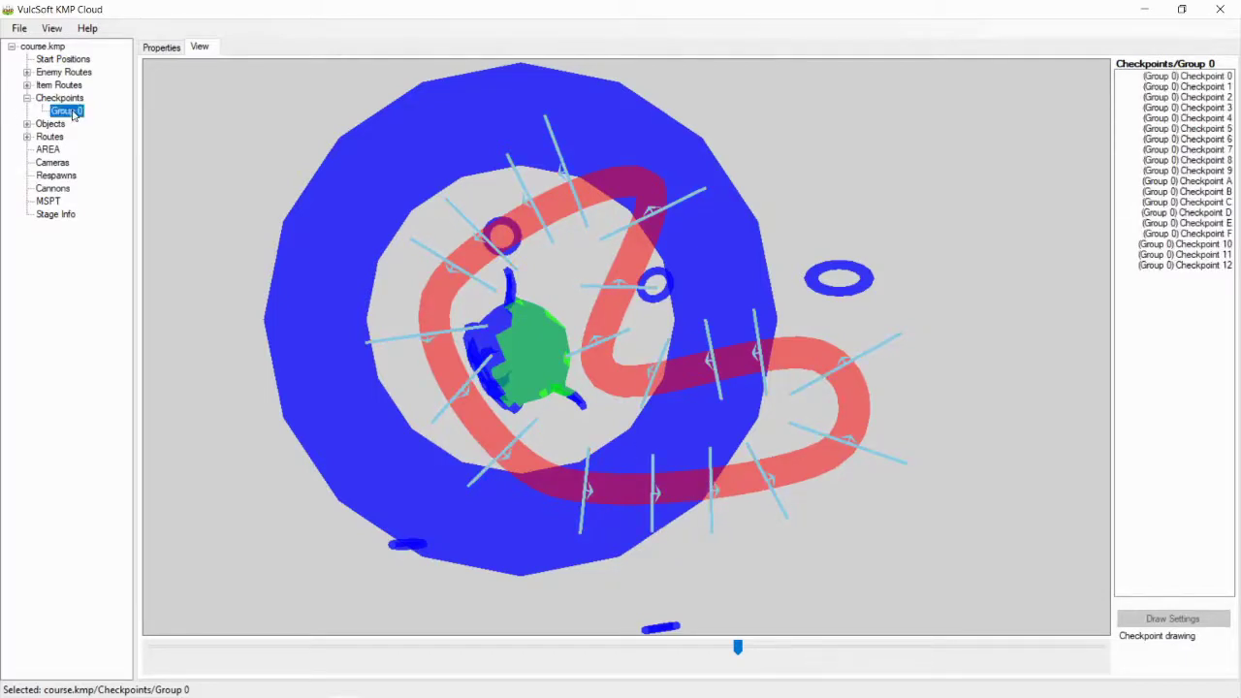
click(163, 47)
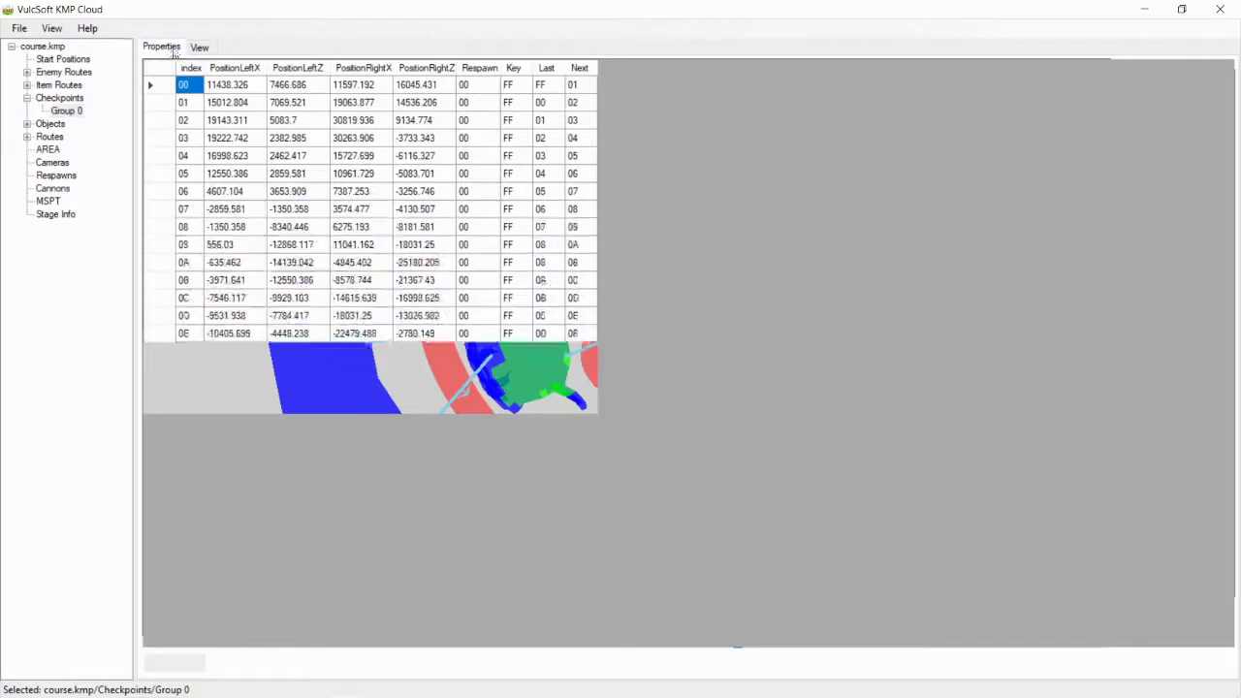
click(508, 89)
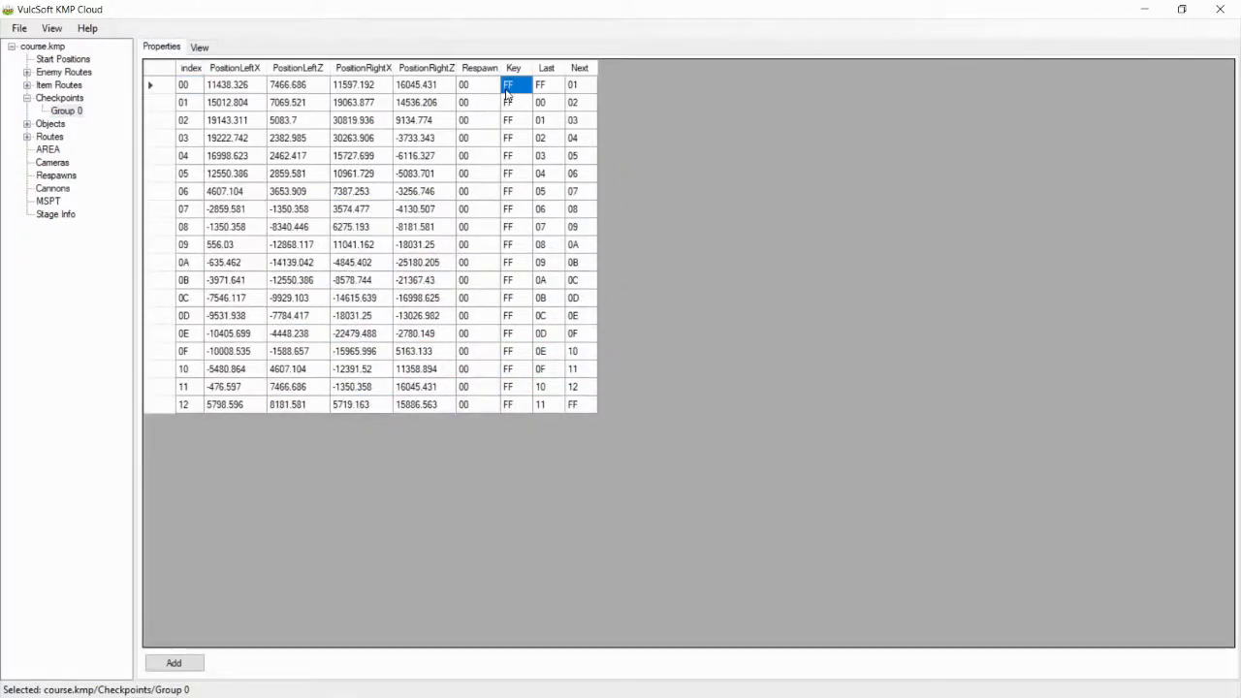
text(00)
key(Return)
click(518, 77)
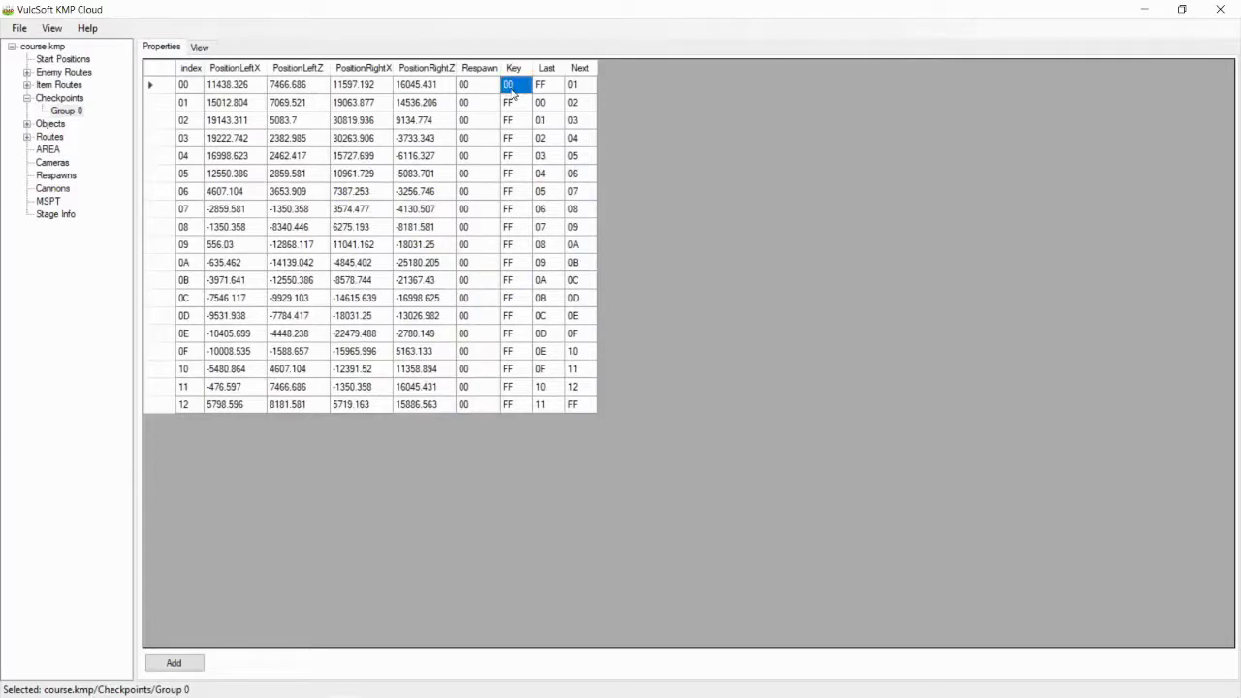
Step: Set the Key of checkpoint 06 to 01 and the Key of checkpoint 0D to 02
click(516, 190)
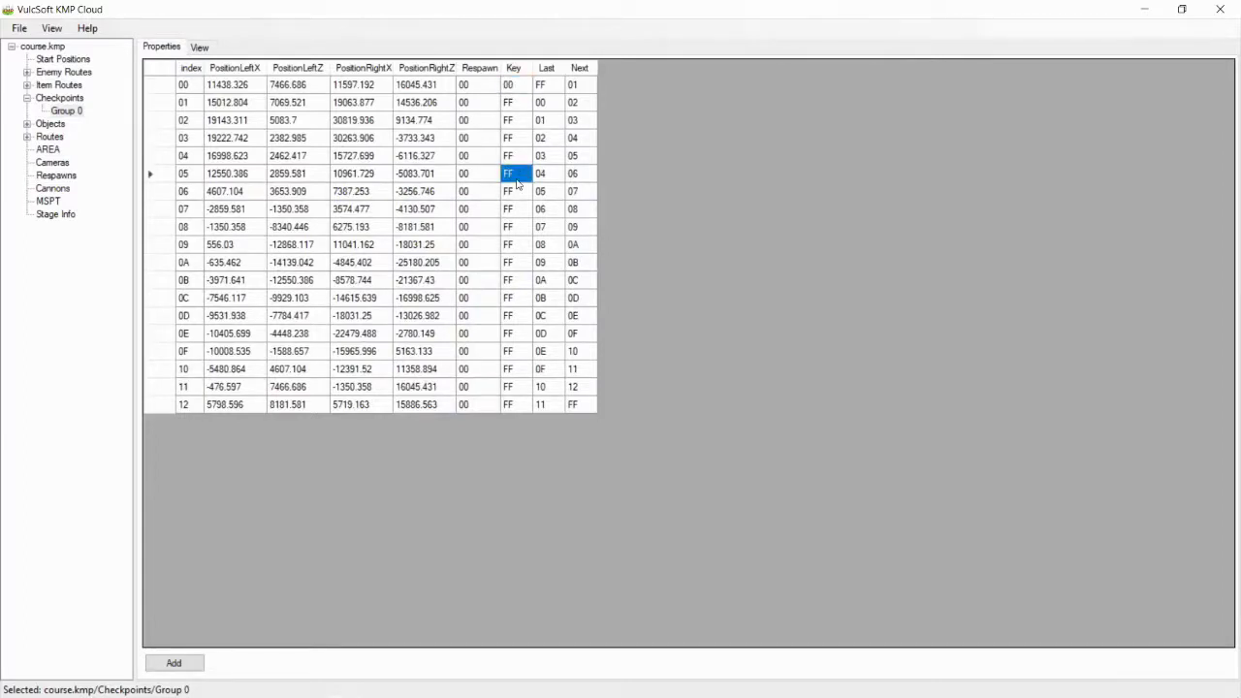
text(1)
click(521, 215)
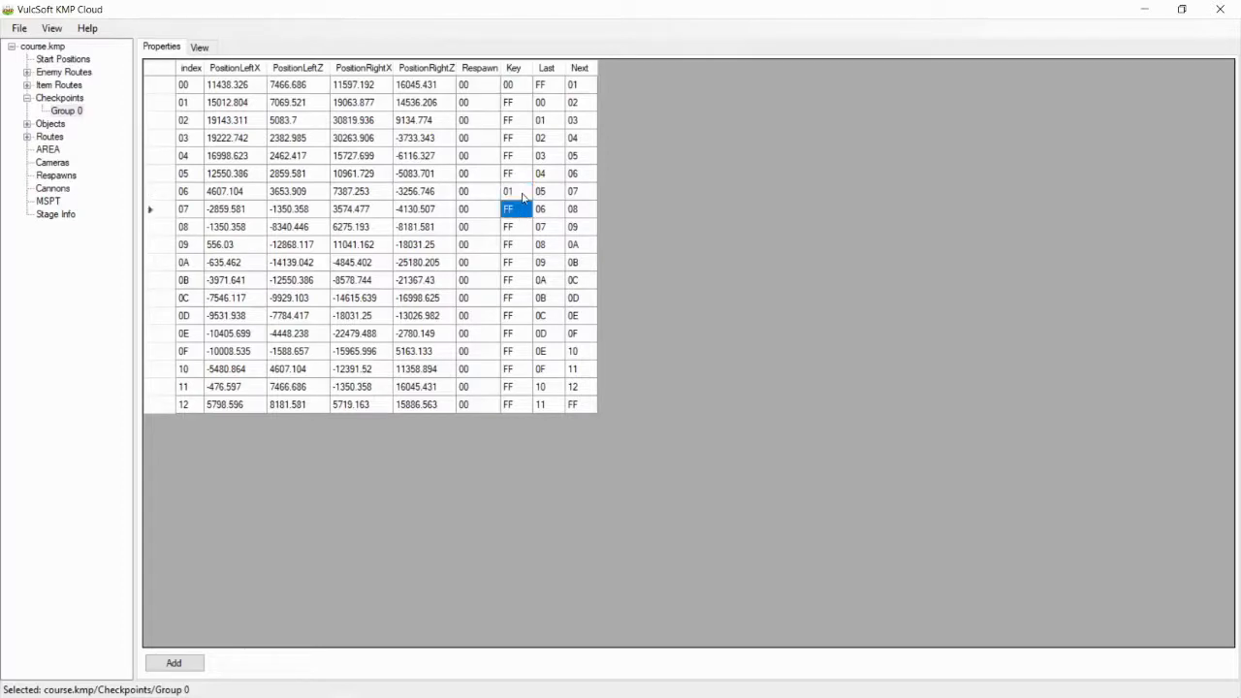
click(522, 305)
click(520, 315)
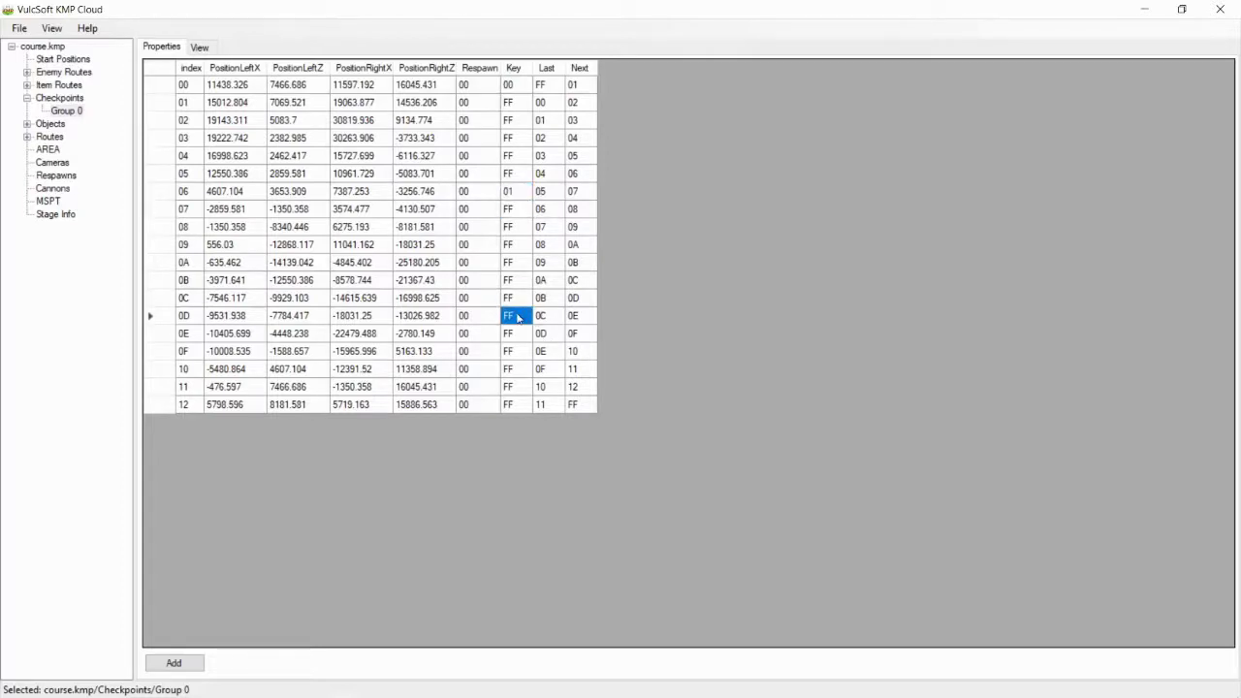
text(2)
key(Return)
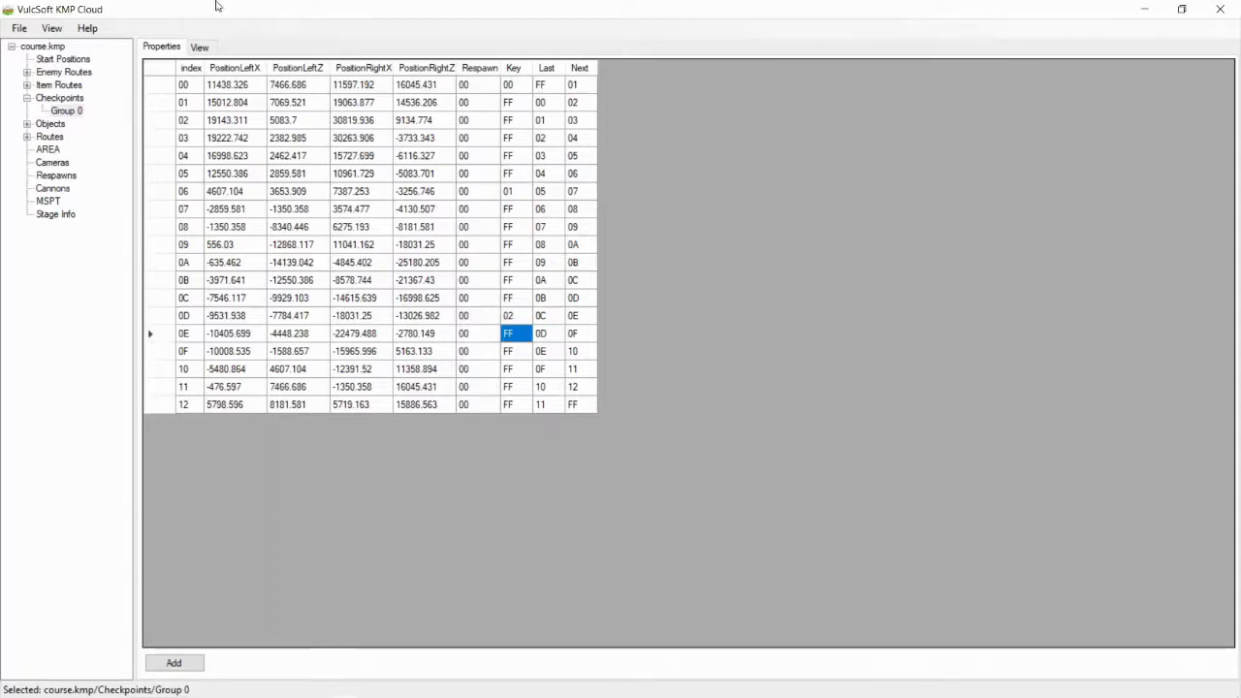
Step: Save course.kmp with the new checkpoints and close KMP Cloud
click(197, 48)
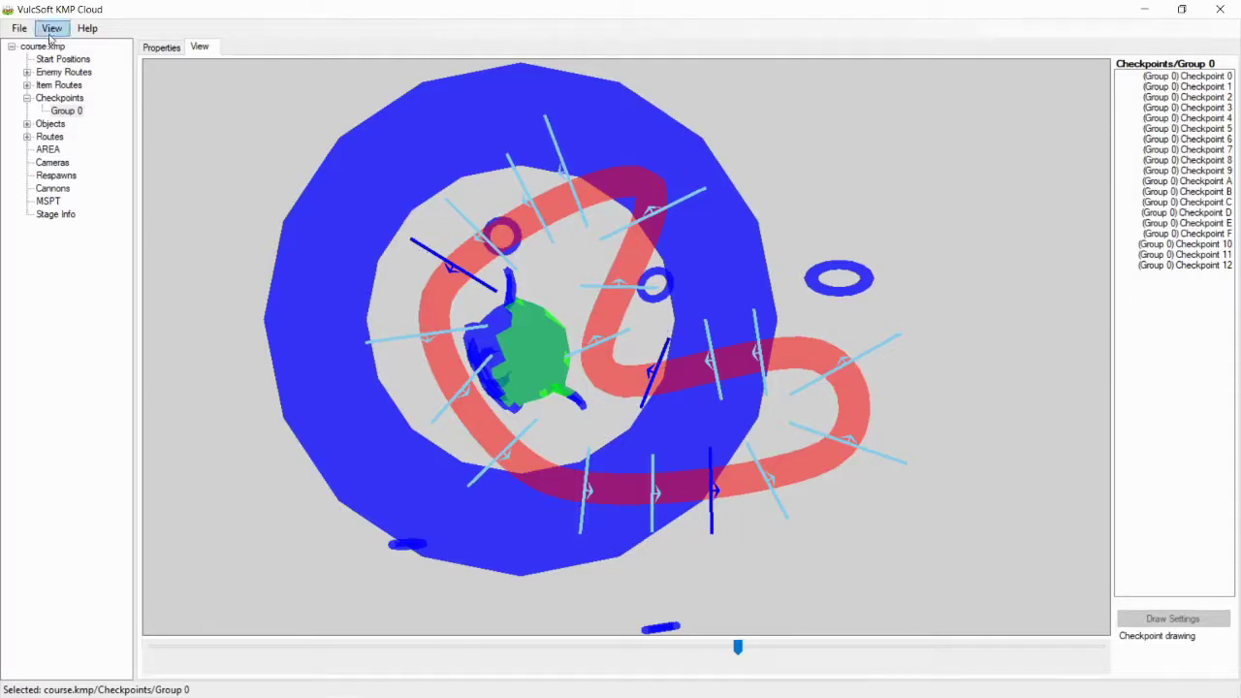
click(19, 32)
click(19, 28)
click(87, 29)
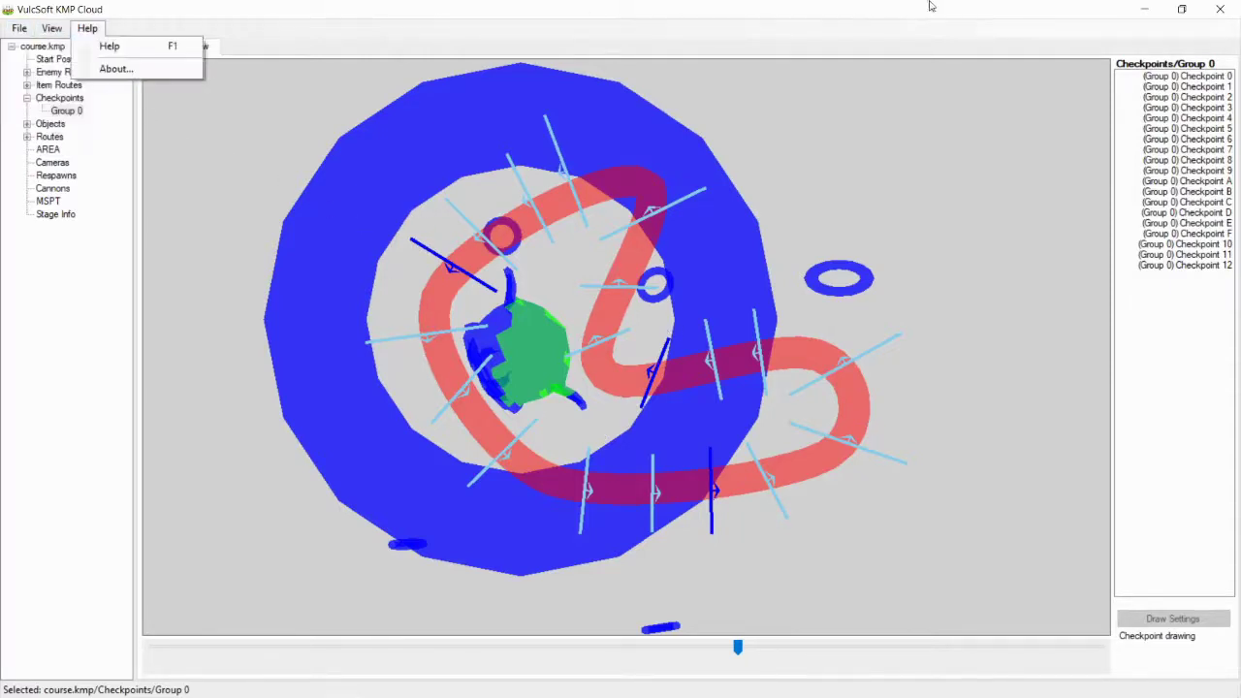
click(23, 29)
click(23, 29)
click(55, 84)
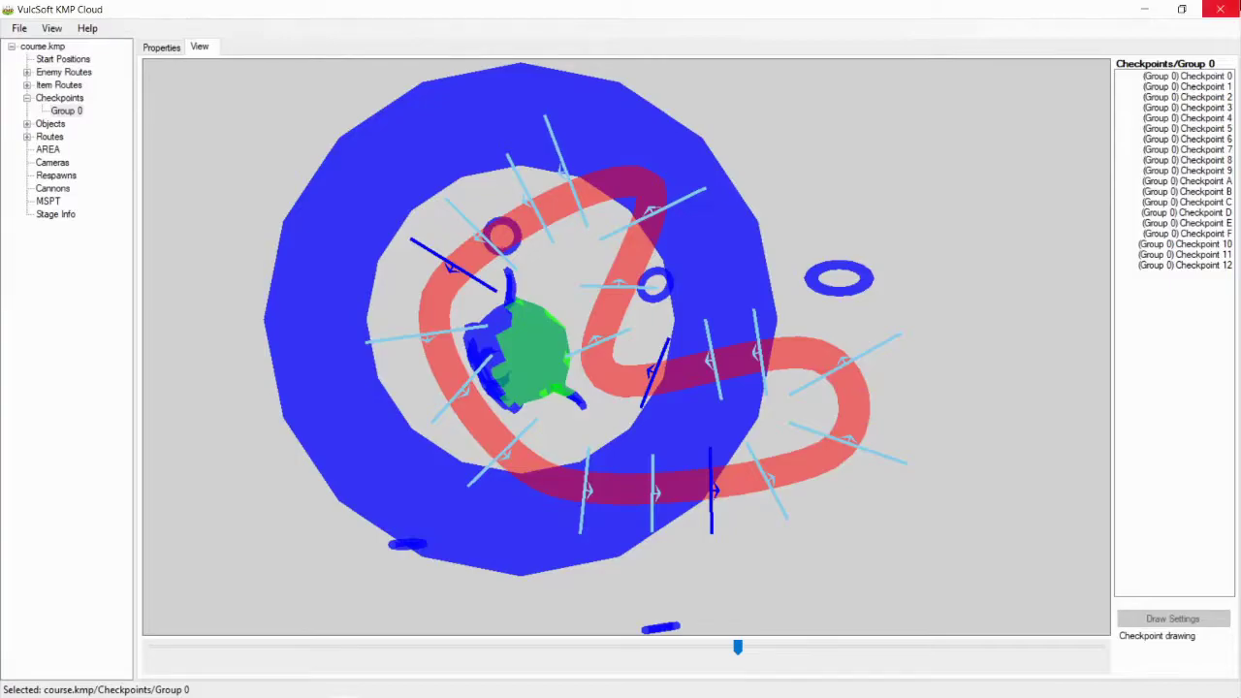
click(1220, 9)
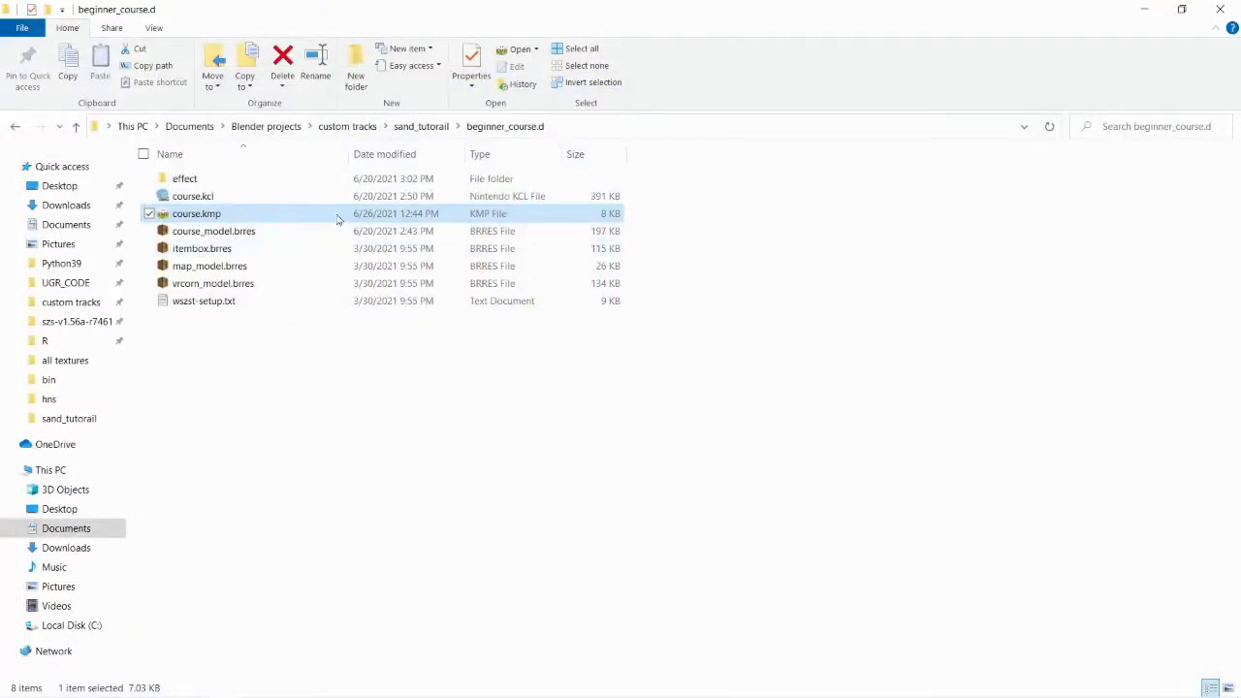
click(327, 352)
click(304, 218)
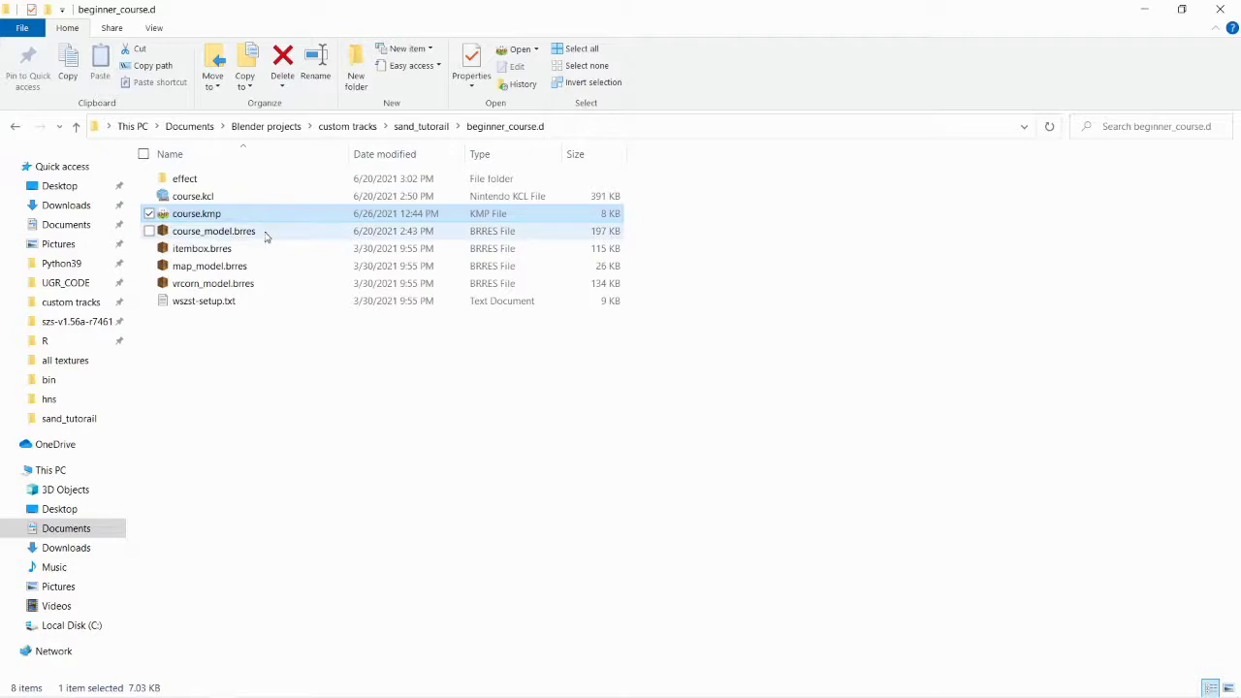
click(272, 366)
drag(310, 377, 238, 183)
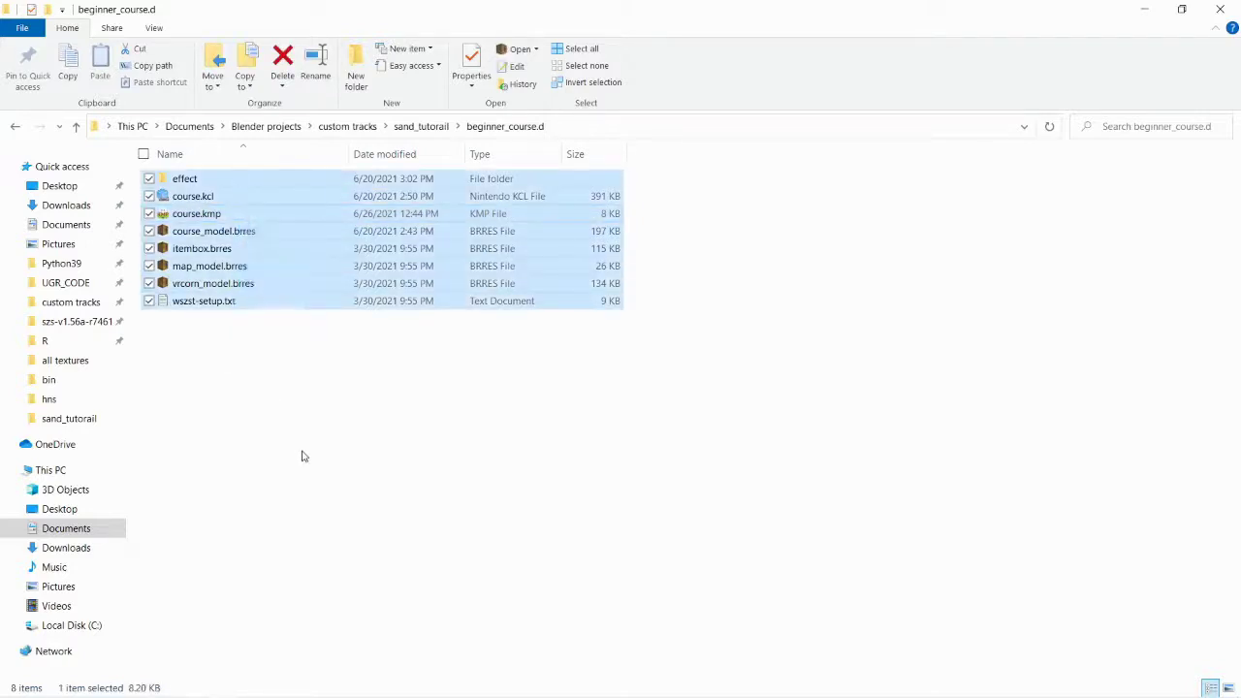
click(302, 454)
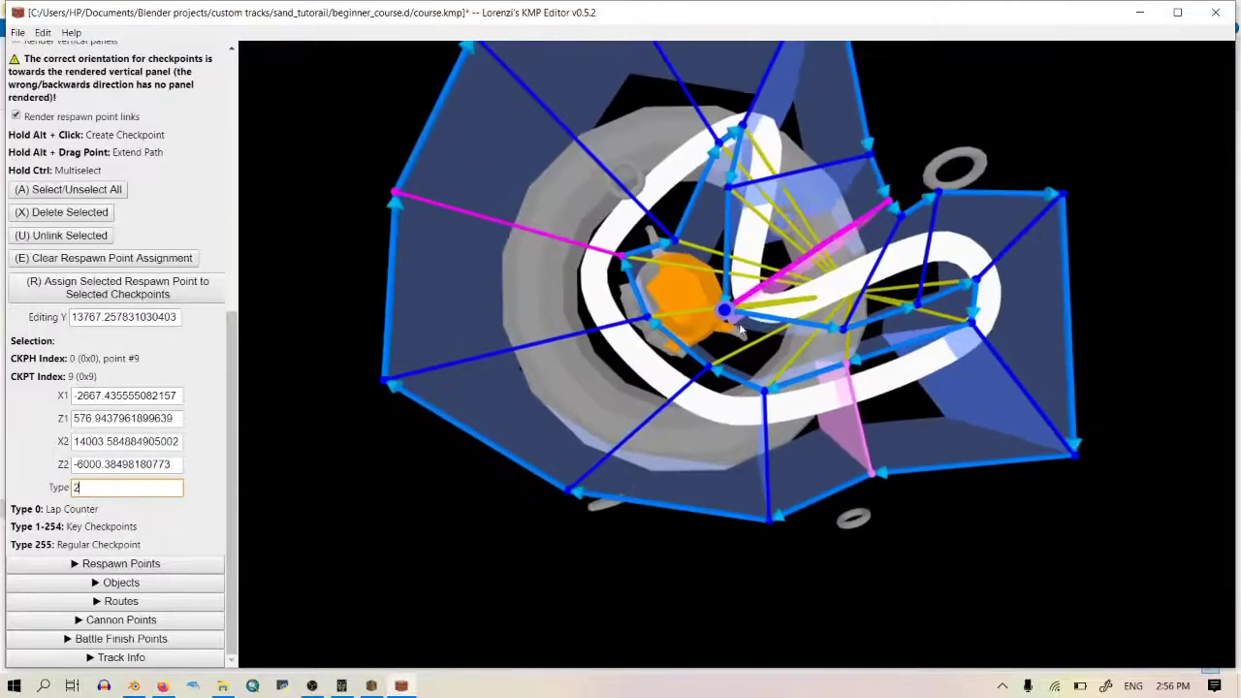
Step: In Lorenzi's KMP Editor, select and delete all objects in the Objects section of course.kmp
click(123, 568)
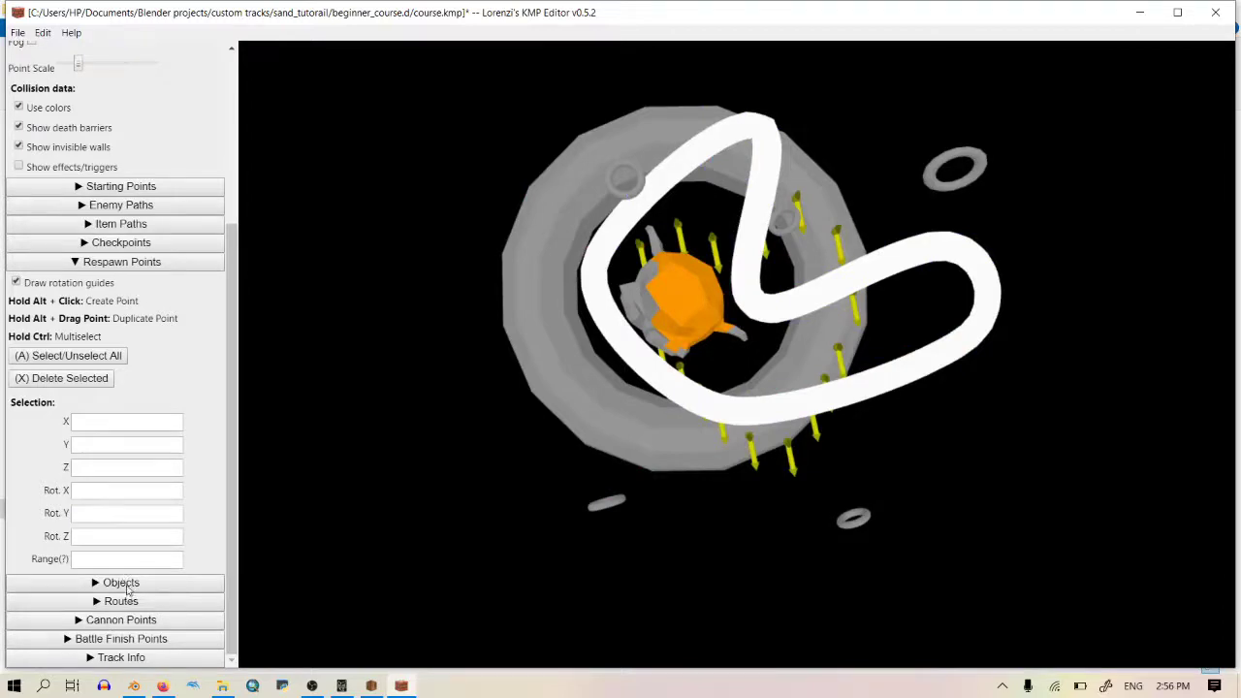
click(121, 583)
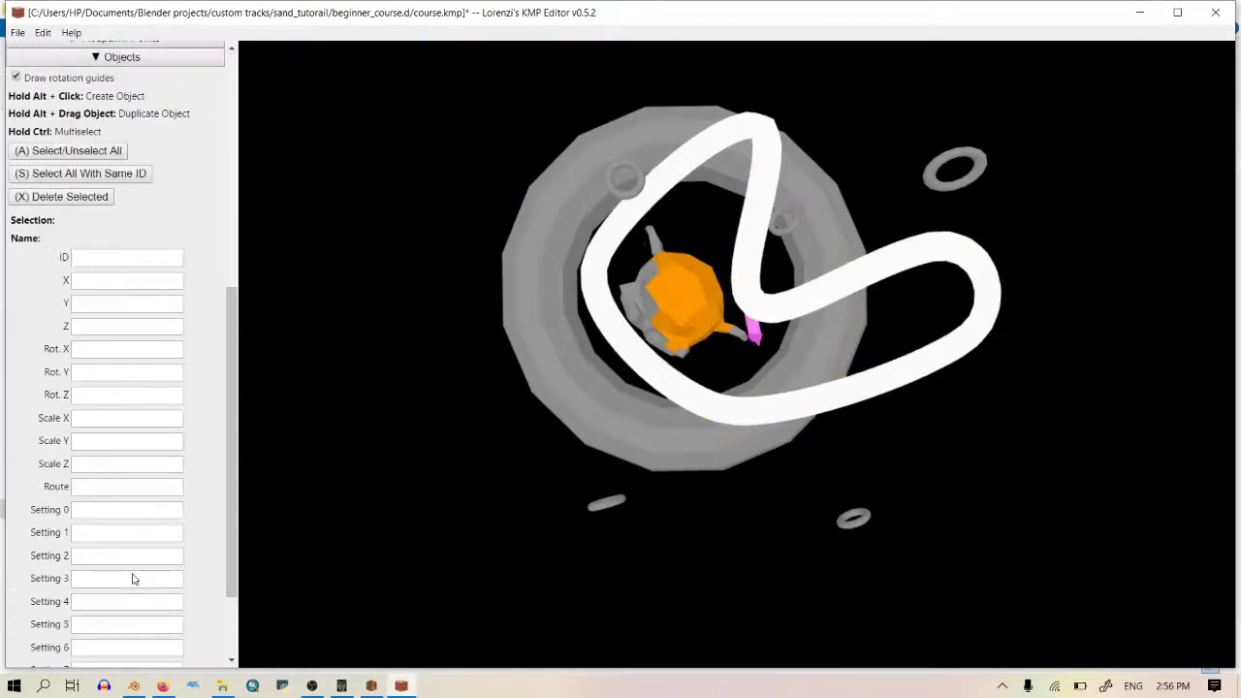
scroll(742, 349, up, 6)
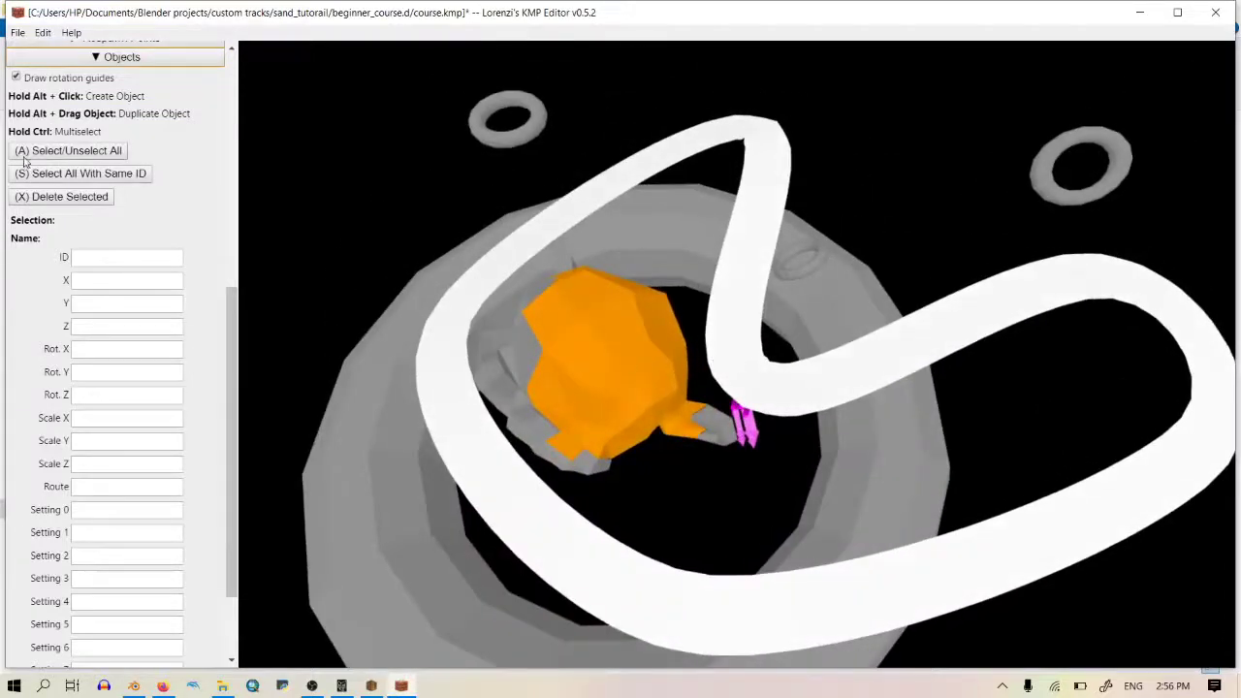
click(106, 150)
click(89, 198)
Step: Create three objects across the road at the bend beside the grey side of the head, plus one farther along toward the peak
scroll(621, 239, down, 4)
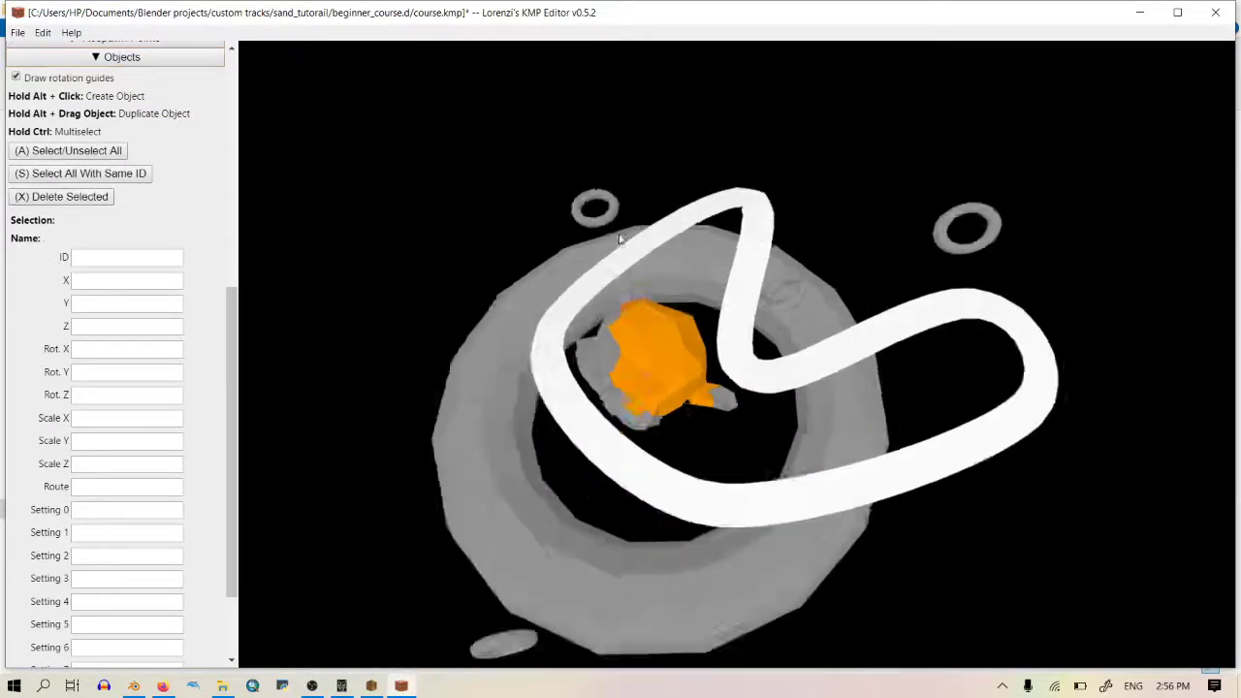
scroll(620, 240, down, 2)
middle_drag(620, 240, 626, 375)
scroll(617, 401, up, 4)
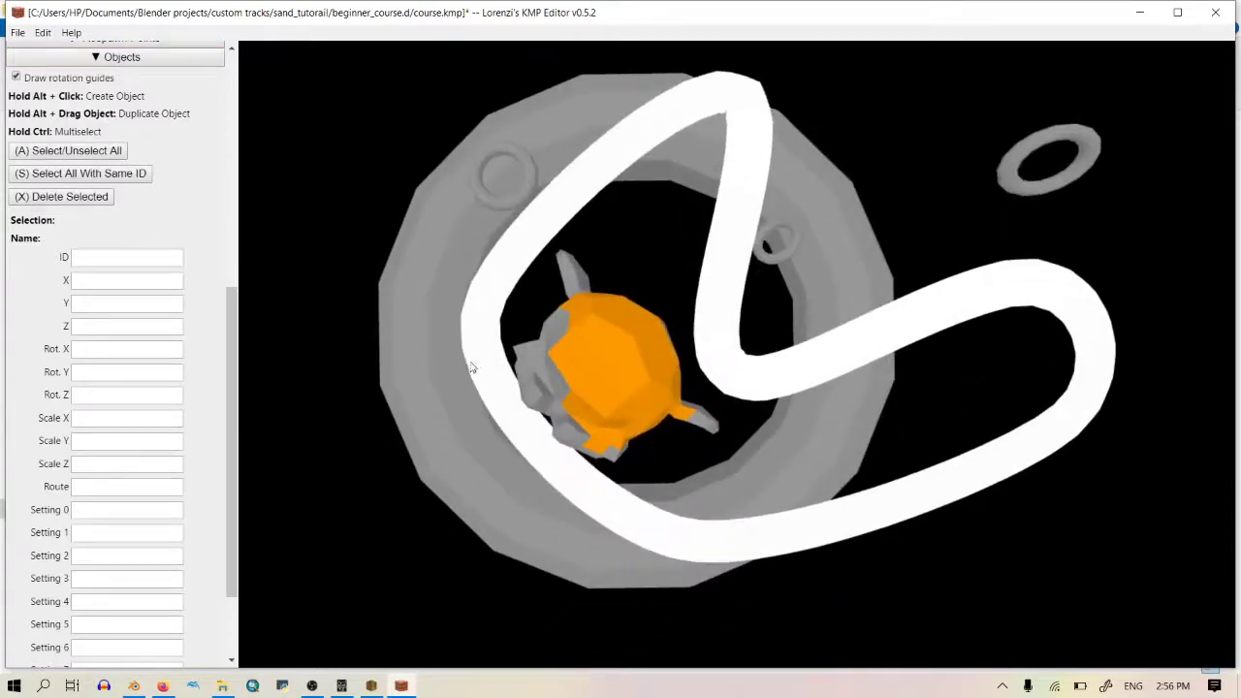
alt+click(464, 332)
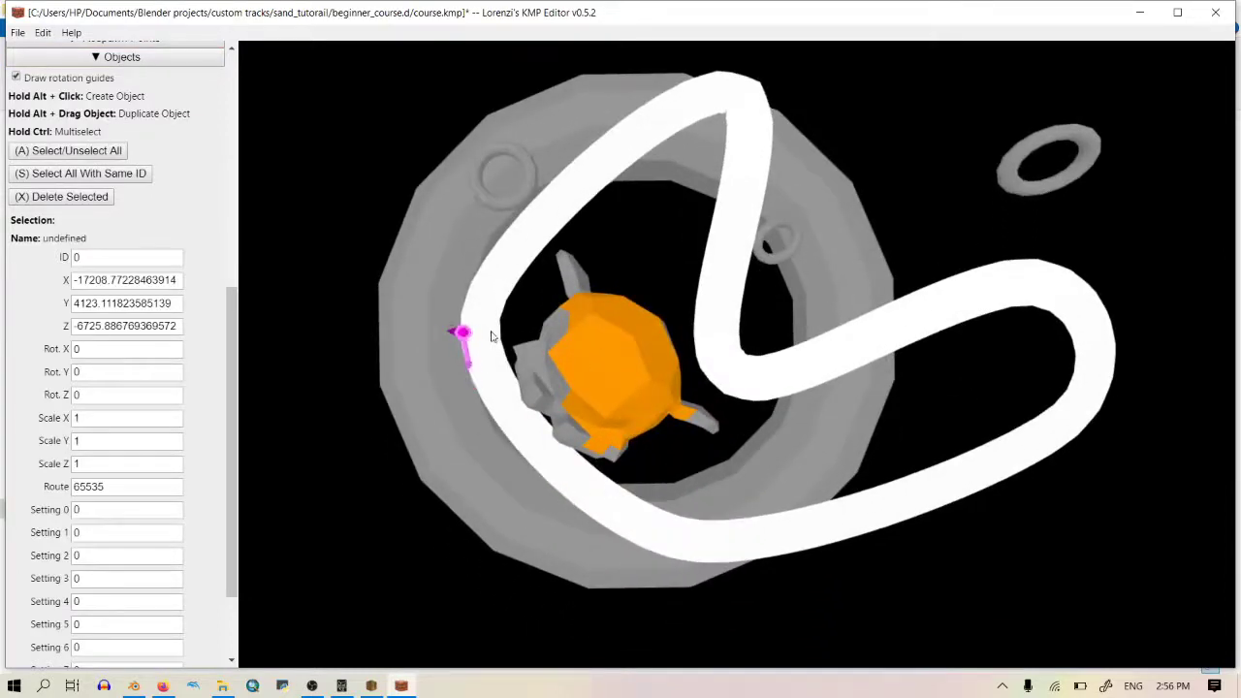
alt+click(490, 334)
alt+click(475, 341)
alt+click(479, 351)
scroll(639, 291, up, 5)
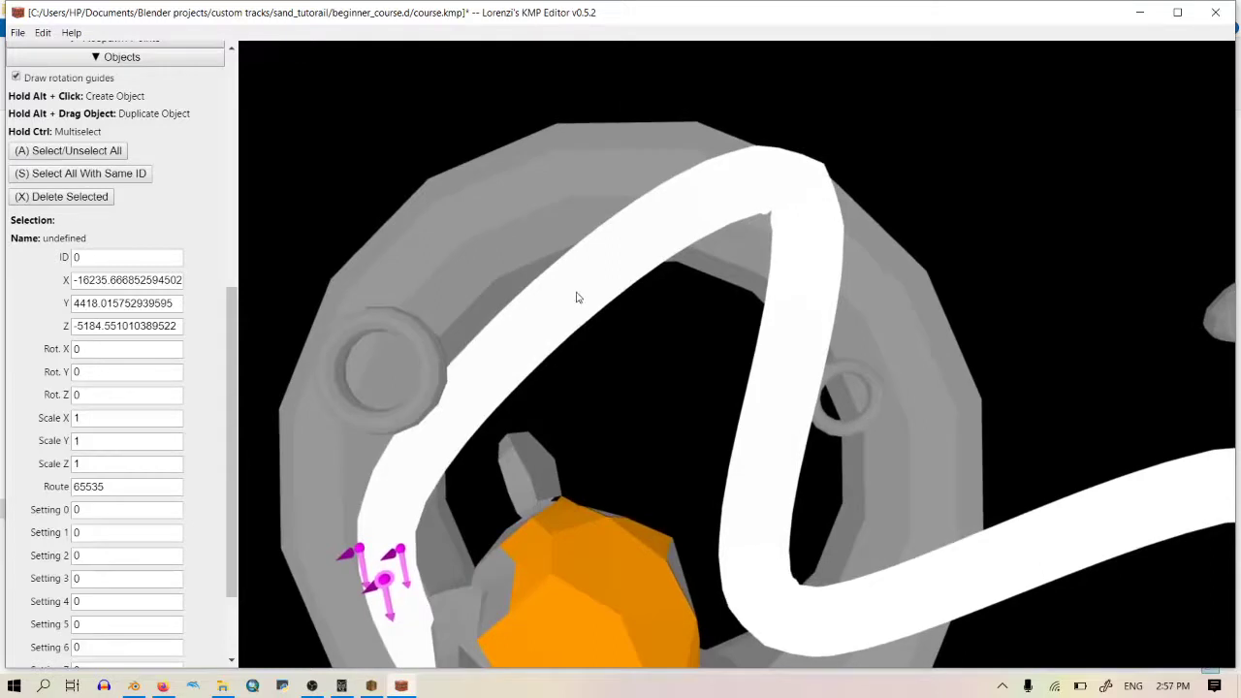
alt+click(477, 382)
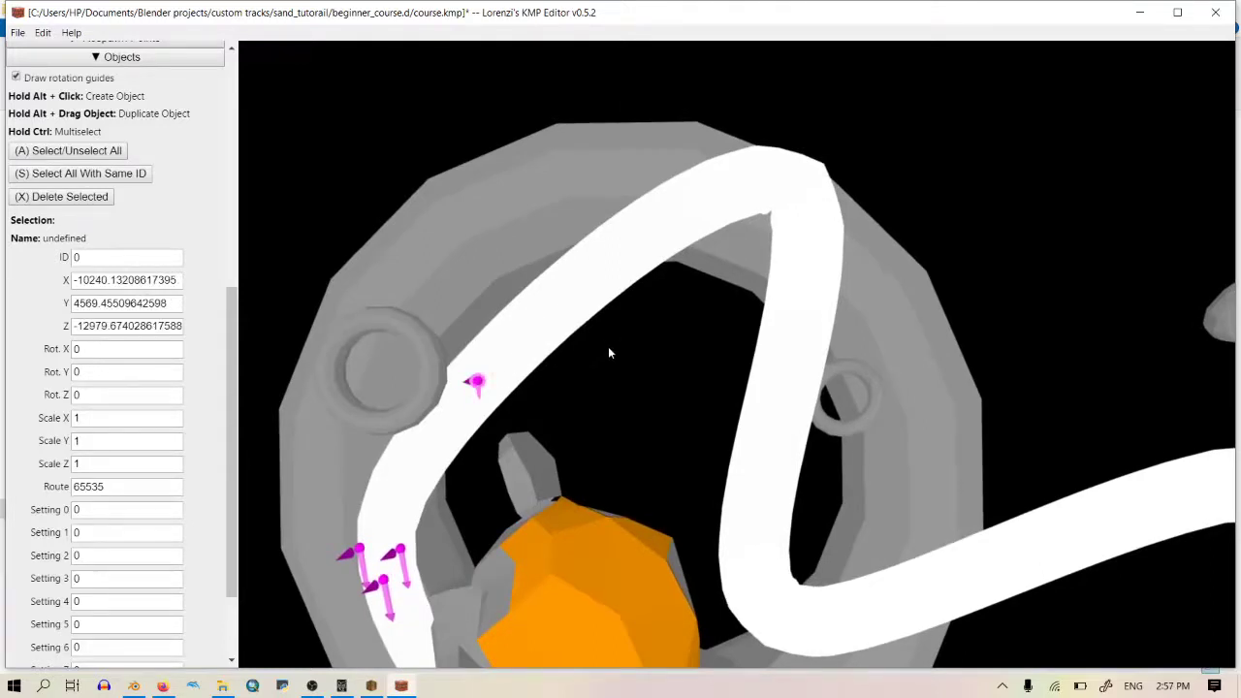
Step: Create six objects staggered across the road between the V-shaped bend and the large loop, adjusting the outermost one's position
scroll(714, 422, down, 4)
middle_drag(715, 423, 650, 362)
middle_drag(767, 391, 719, 396)
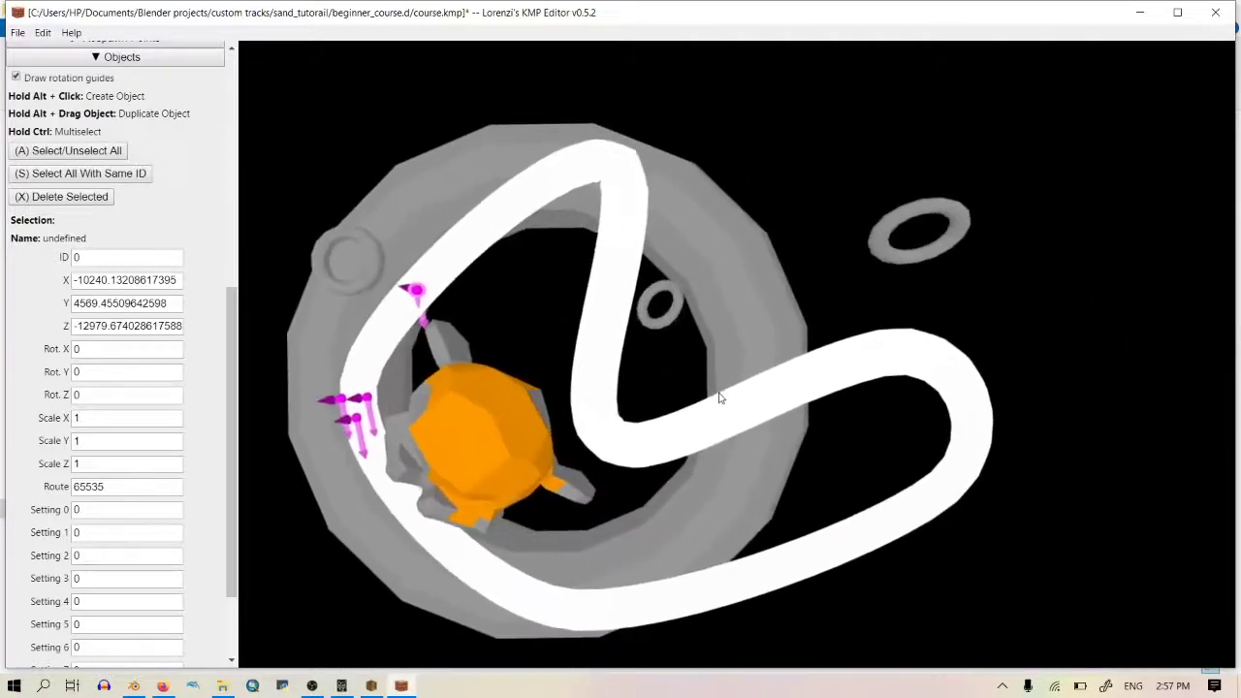
alt+click(769, 374)
alt+click(755, 401)
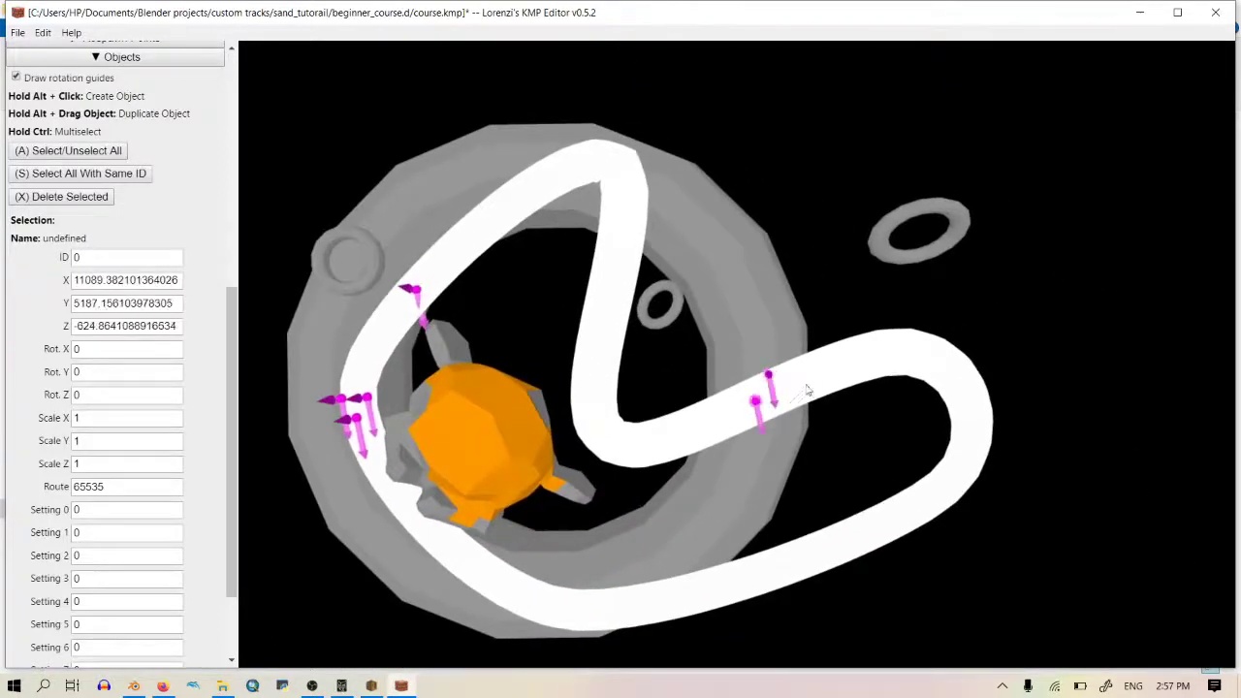
alt+click(812, 380)
alt+click(857, 340)
alt+click(846, 380)
alt+click(834, 353)
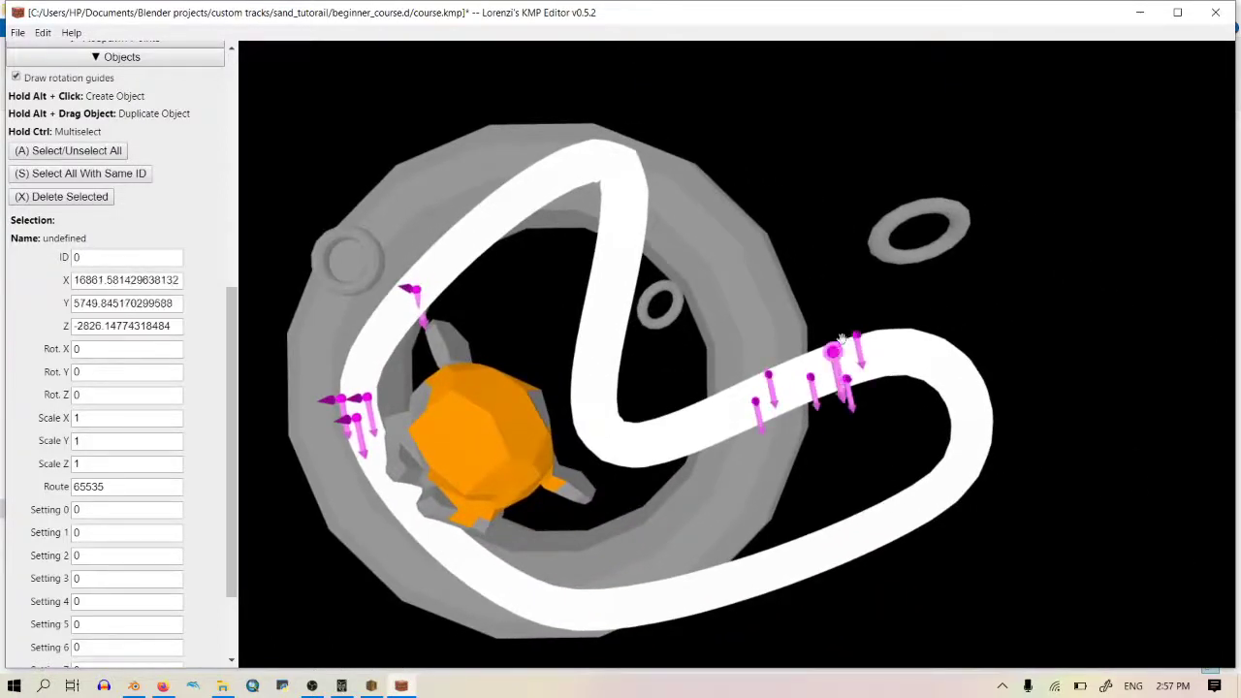
drag(857, 336, 861, 346)
Step: Delete the lone object on the road between the group of three and the sharp peak
middle_drag(861, 346, 803, 331)
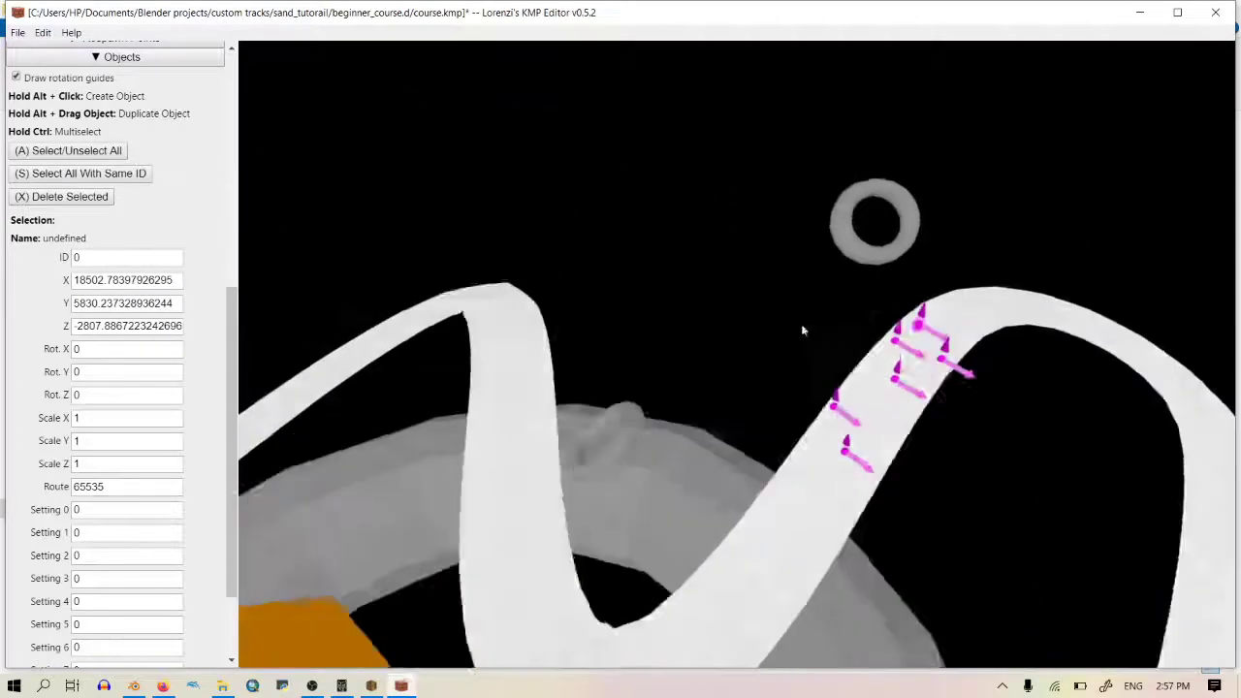
scroll(803, 331, down, 4)
right_drag(630, 359, 613, 430)
scroll(612, 431, up, 3)
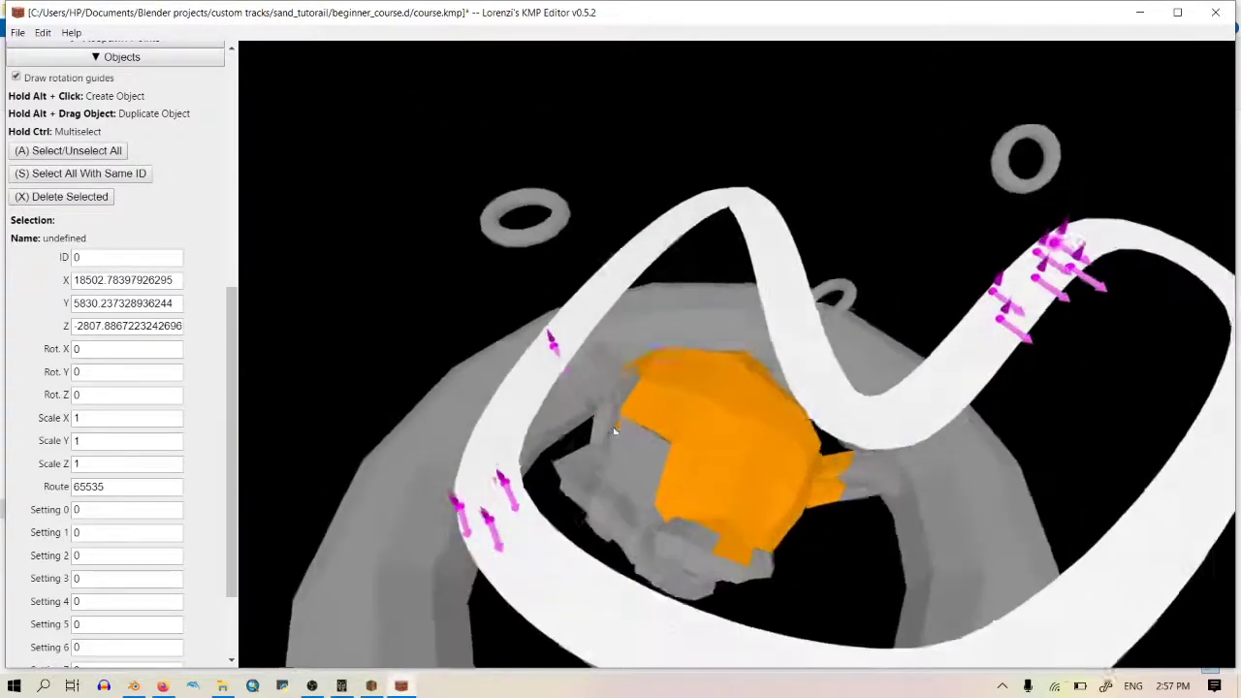
drag(614, 431, 609, 399)
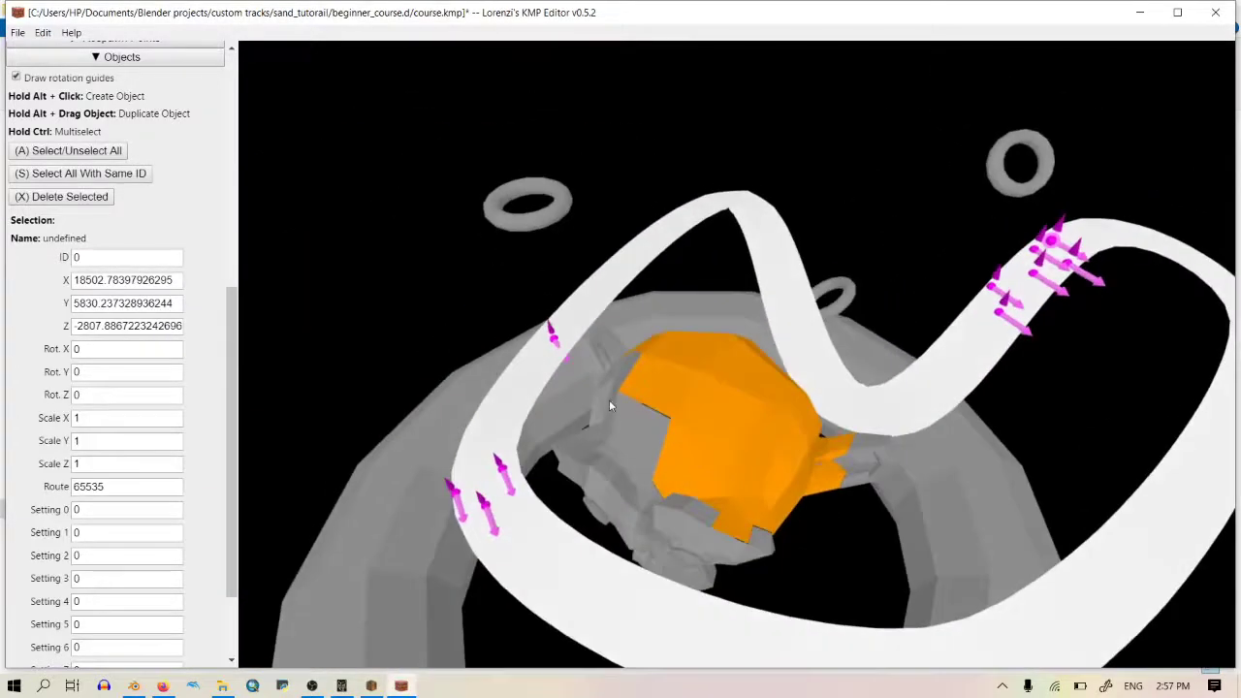
click(554, 334)
key(x)
Step: Create two objects side by side across the road at the V-shaped bend near the orange head
scroll(824, 378, down, 2)
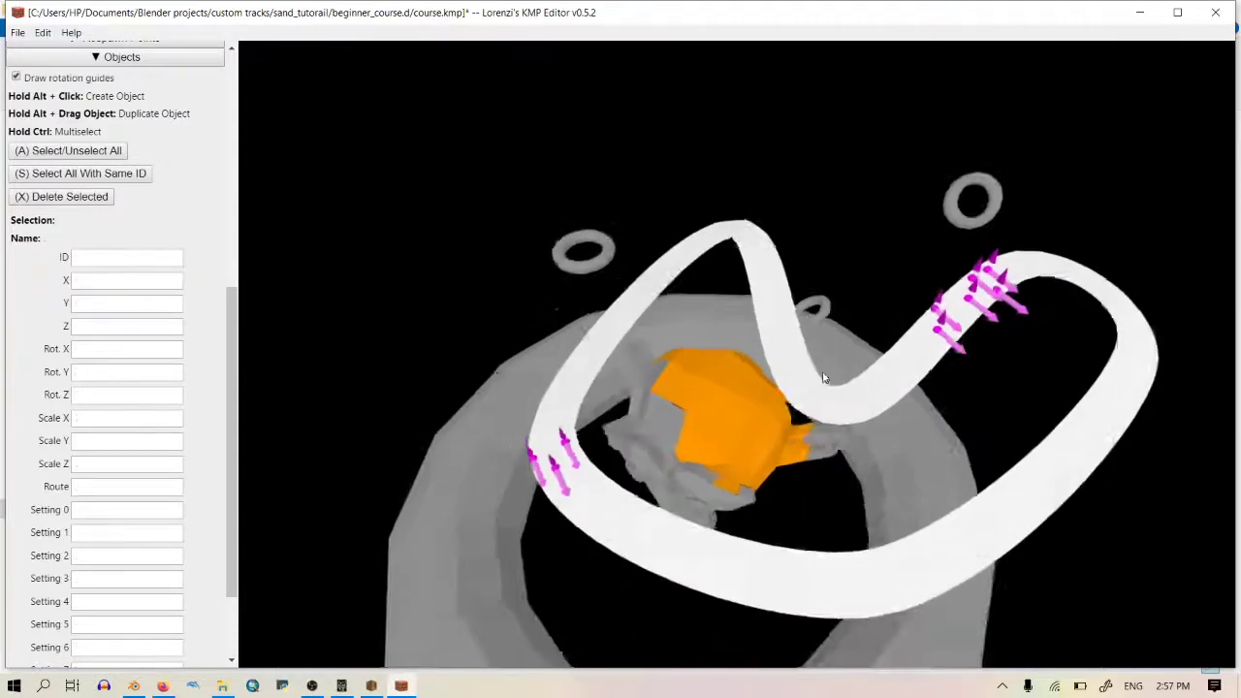
right_drag(824, 378, 719, 354)
scroll(750, 382, up, 3)
scroll(767, 382, down, 2)
scroll(719, 354, down, 1)
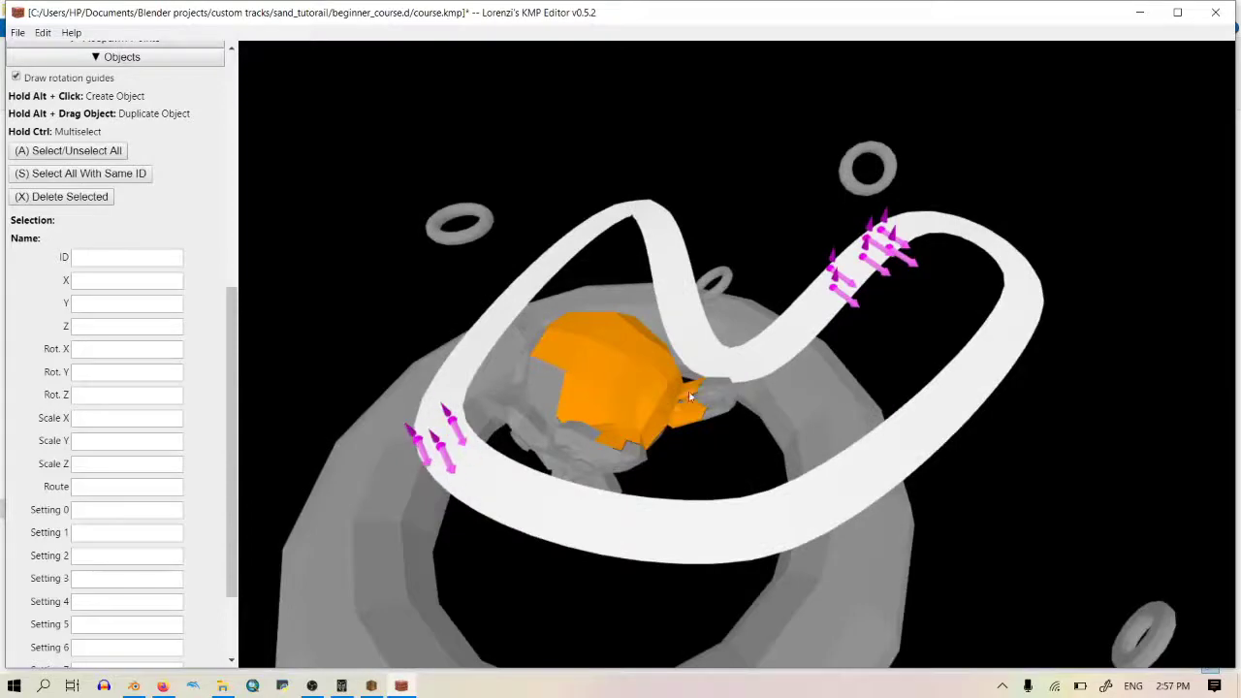
right_drag(691, 396, 685, 413)
alt+click(704, 383)
alt+click(694, 406)
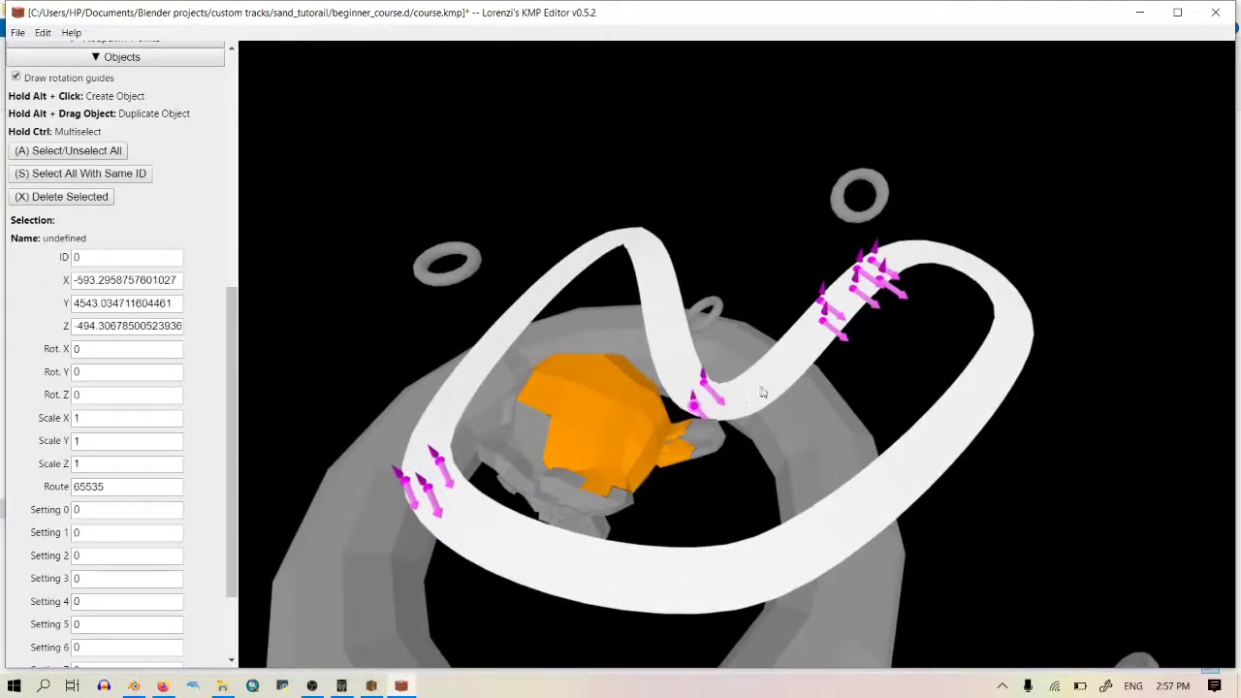
Step: Set the ID of the innermost object in the group of three to 101
drag(693, 398, 608, 411)
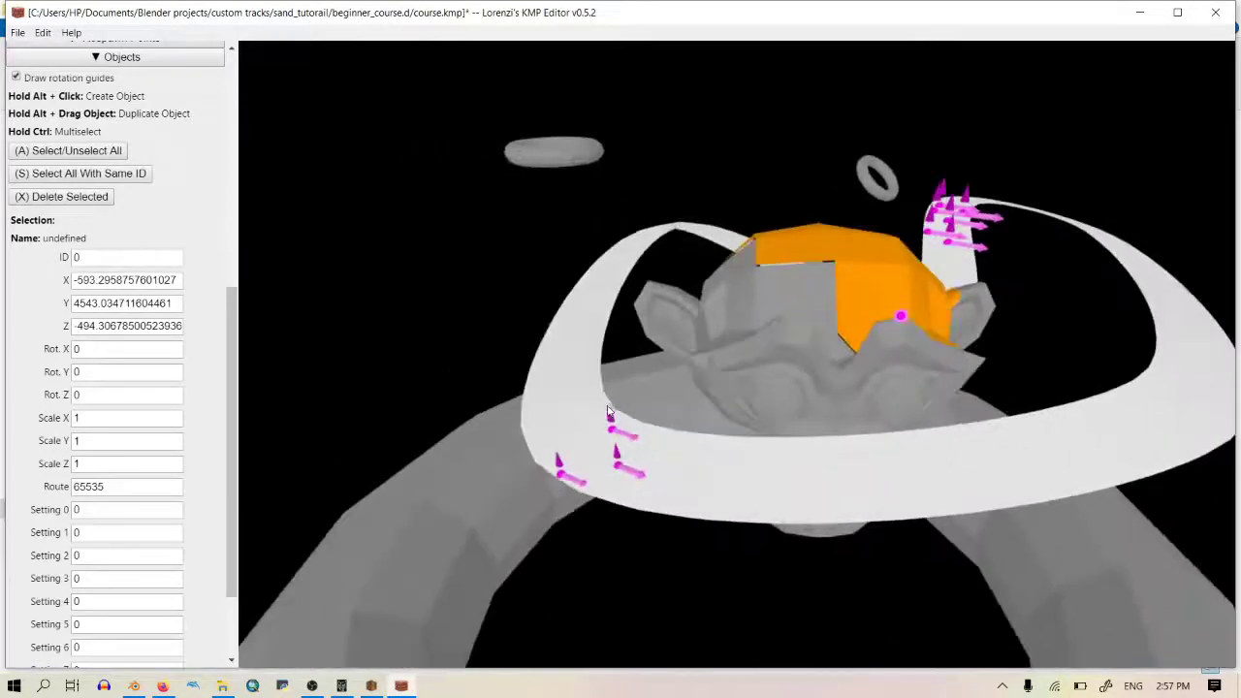
right_drag(608, 412, 563, 444)
click(584, 447)
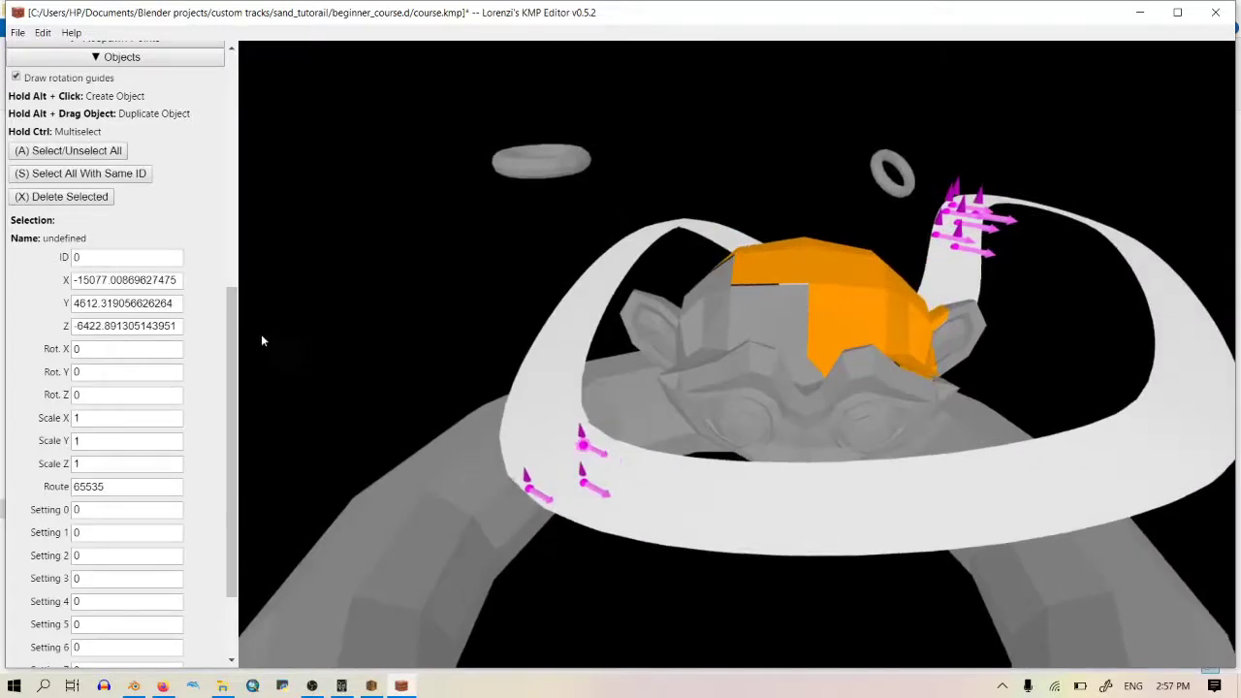
double_click(128, 260)
text(101)
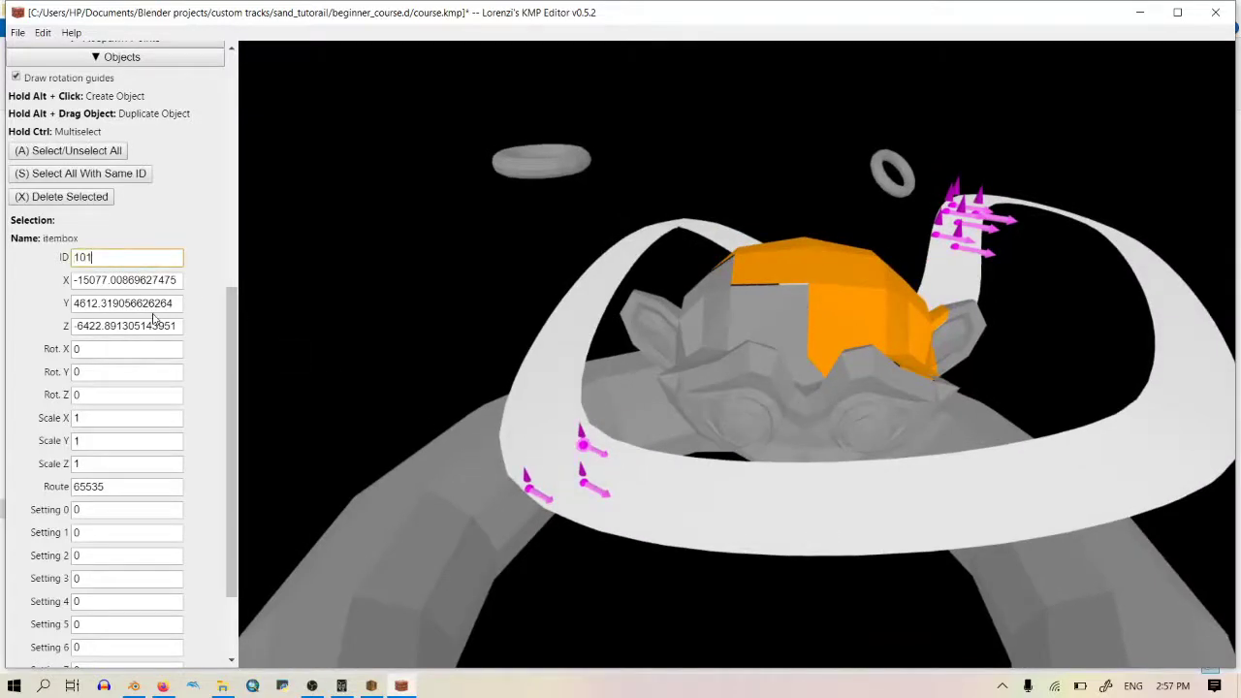
Step: Switch to Firefox and open the Mario Kart Wii KMP Object Query page in a new tab
double_click(60, 237)
click(163, 686)
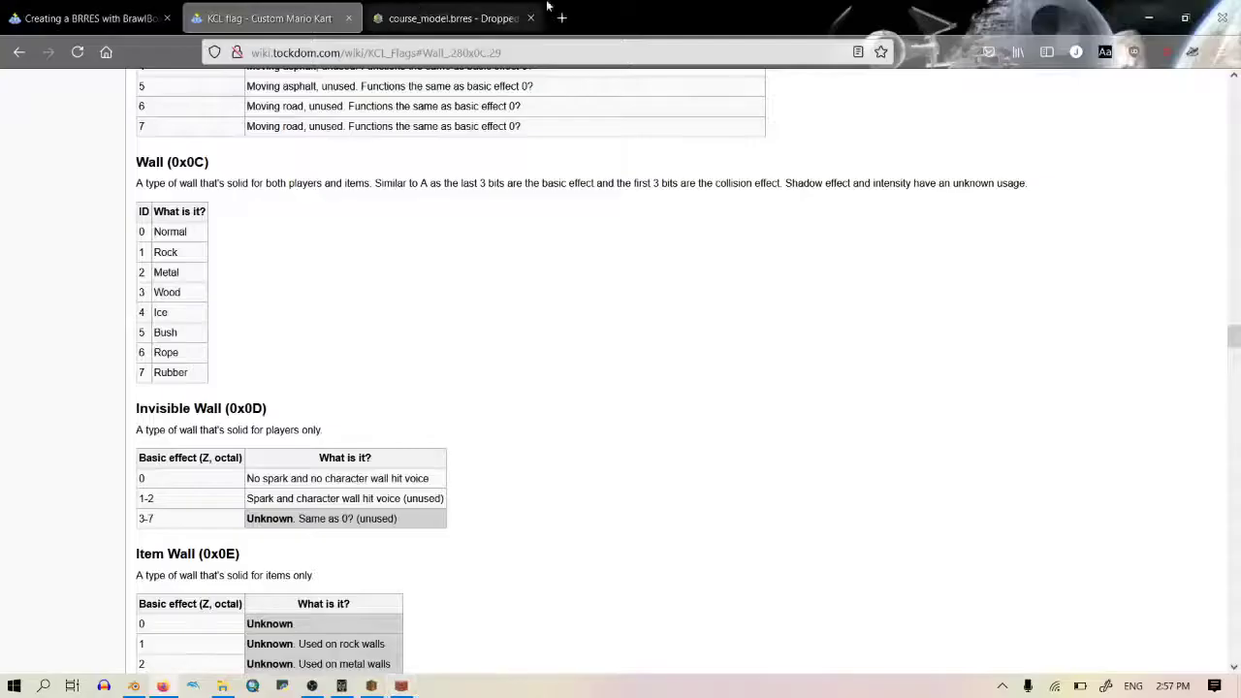
key(ctrl+t)
text(kmp)
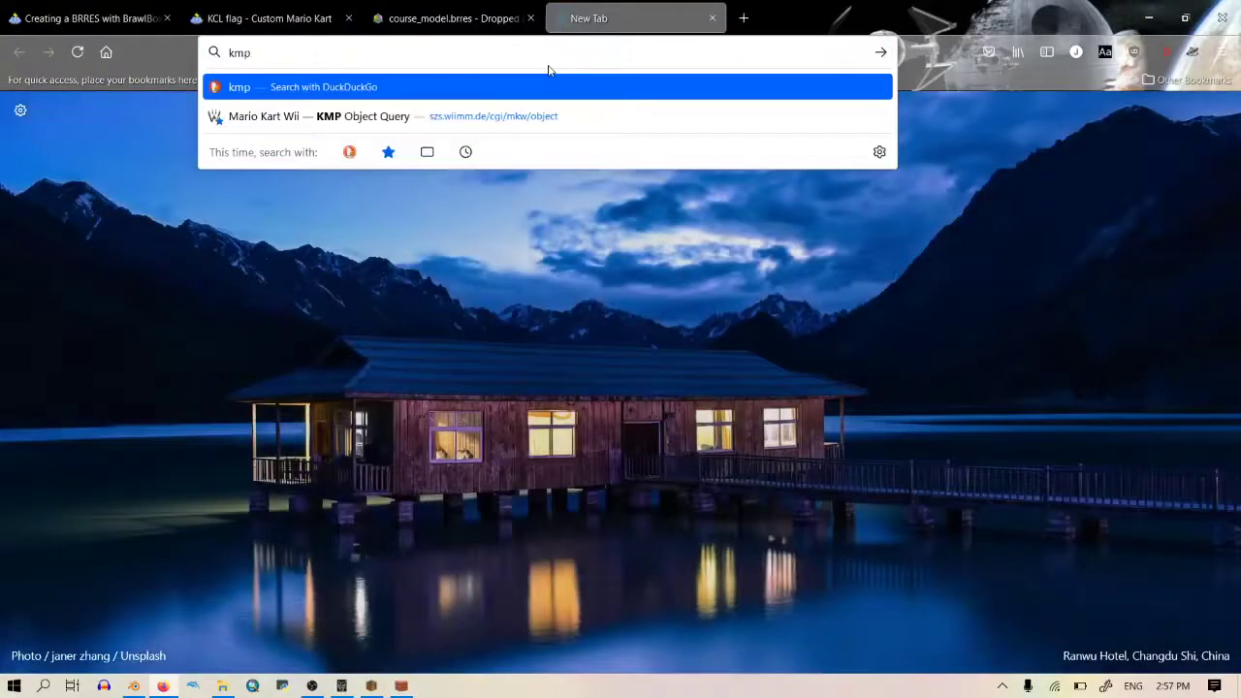
key(Down)
key(Return)
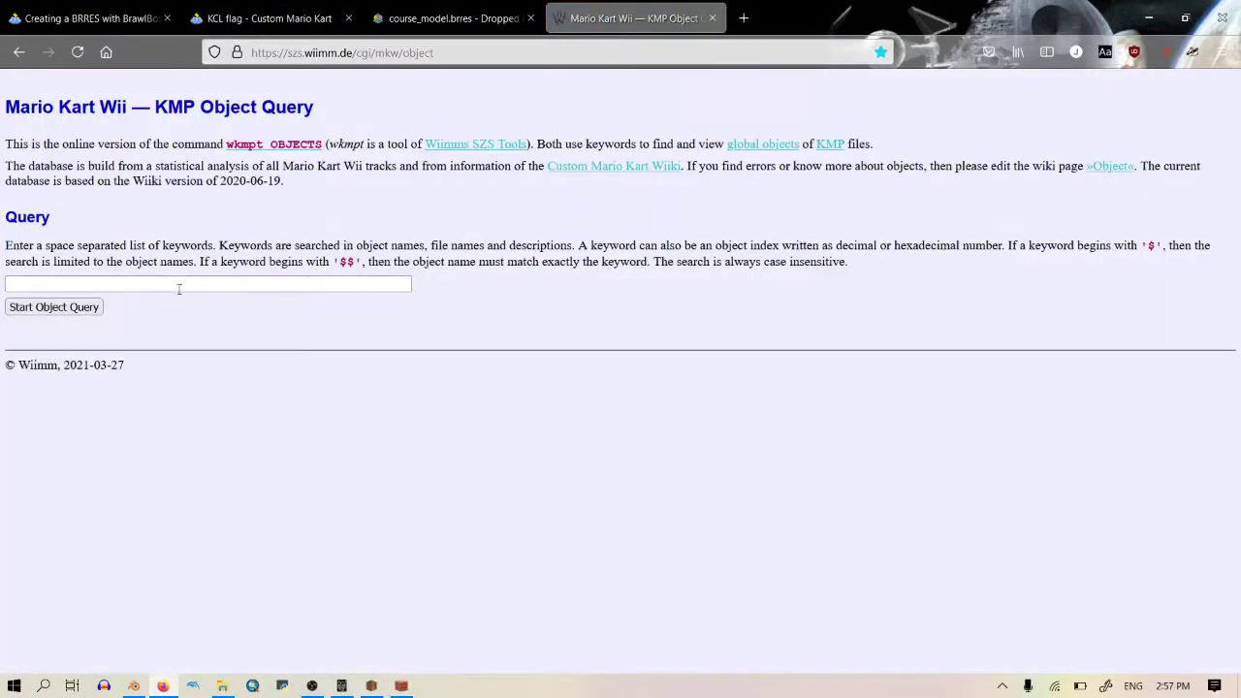
Step: Query the object database for itembox and examine the matching entries and their settings
click(184, 284)
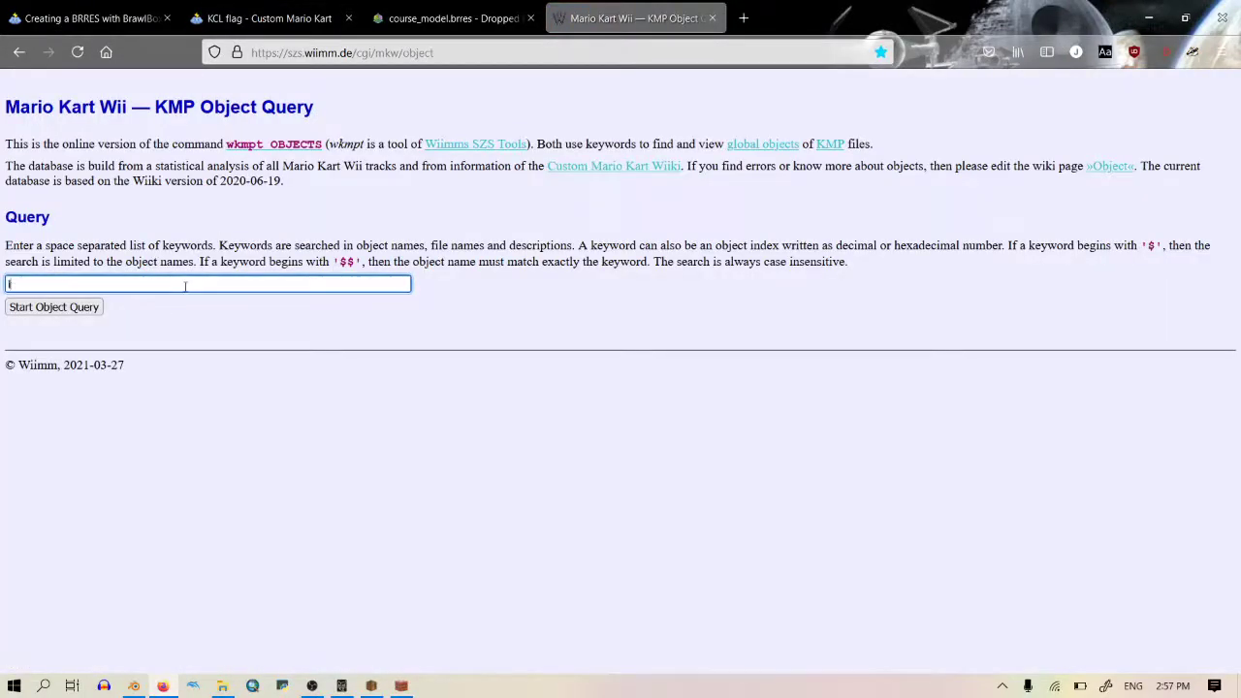
text(Itembox)
key(Return)
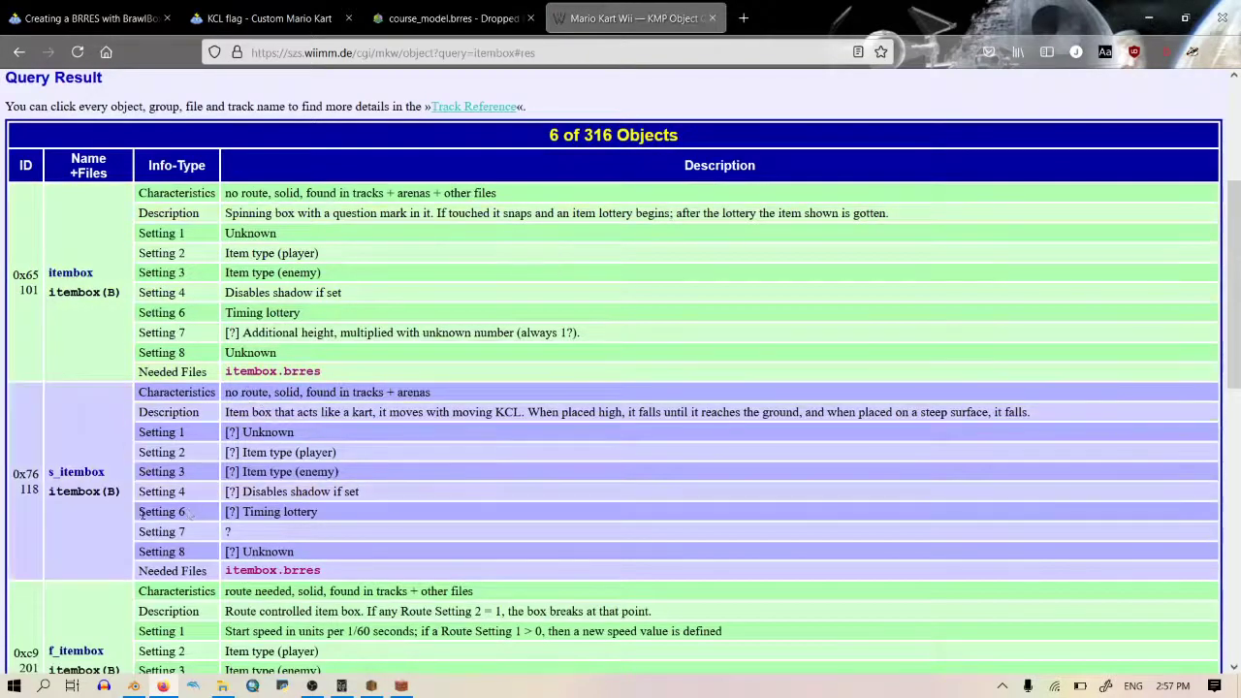
scroll(141, 513, down, 5)
scroll(346, 553, up, 6)
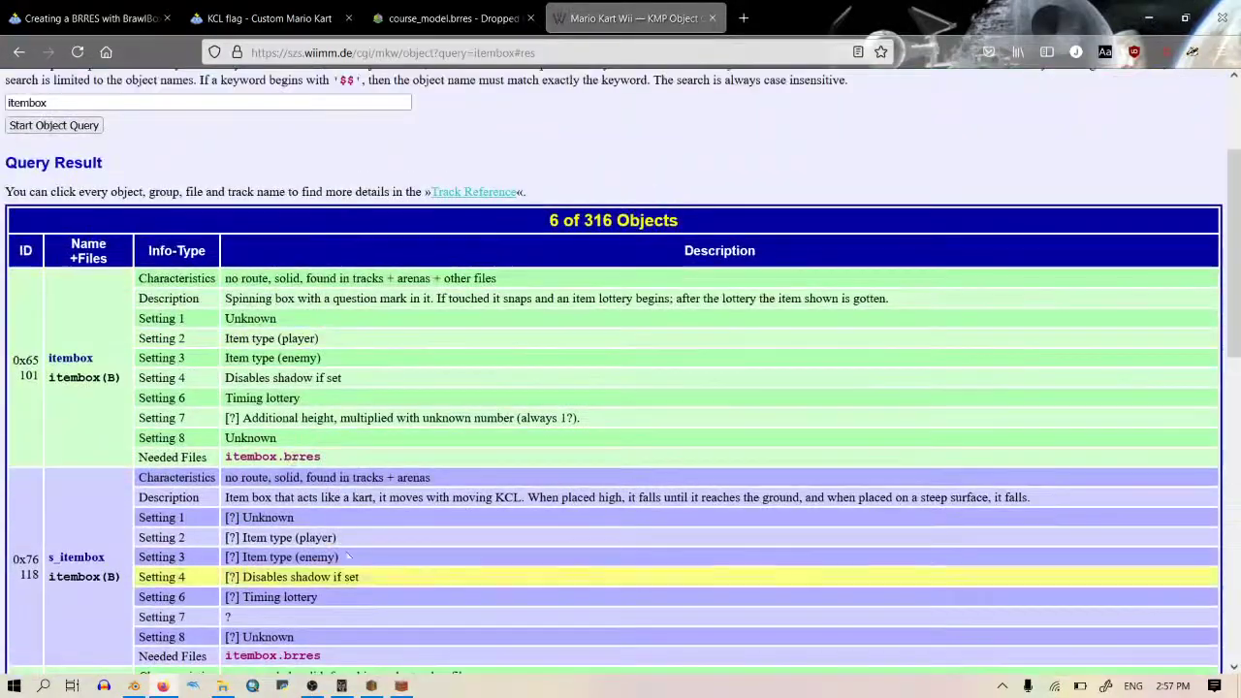
Step: Back in Lorenzi's KMP Editor, set the ID of the other two objects in the group of three to 101
click(402, 685)
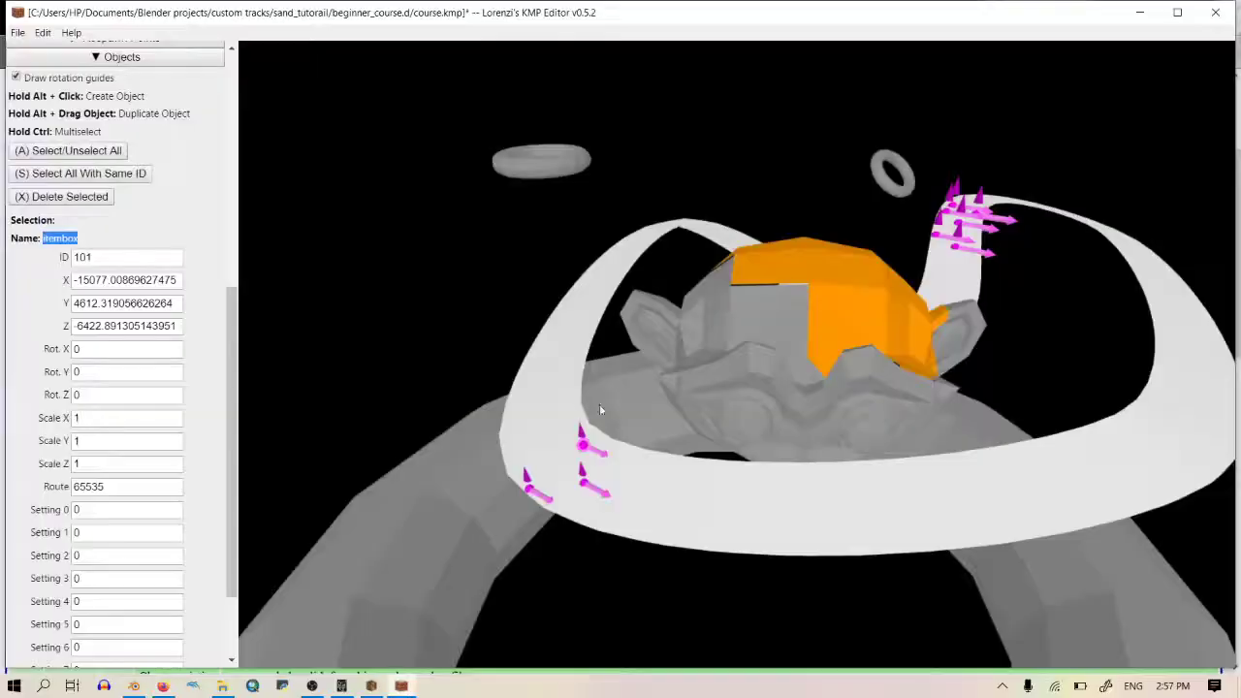
click(582, 482)
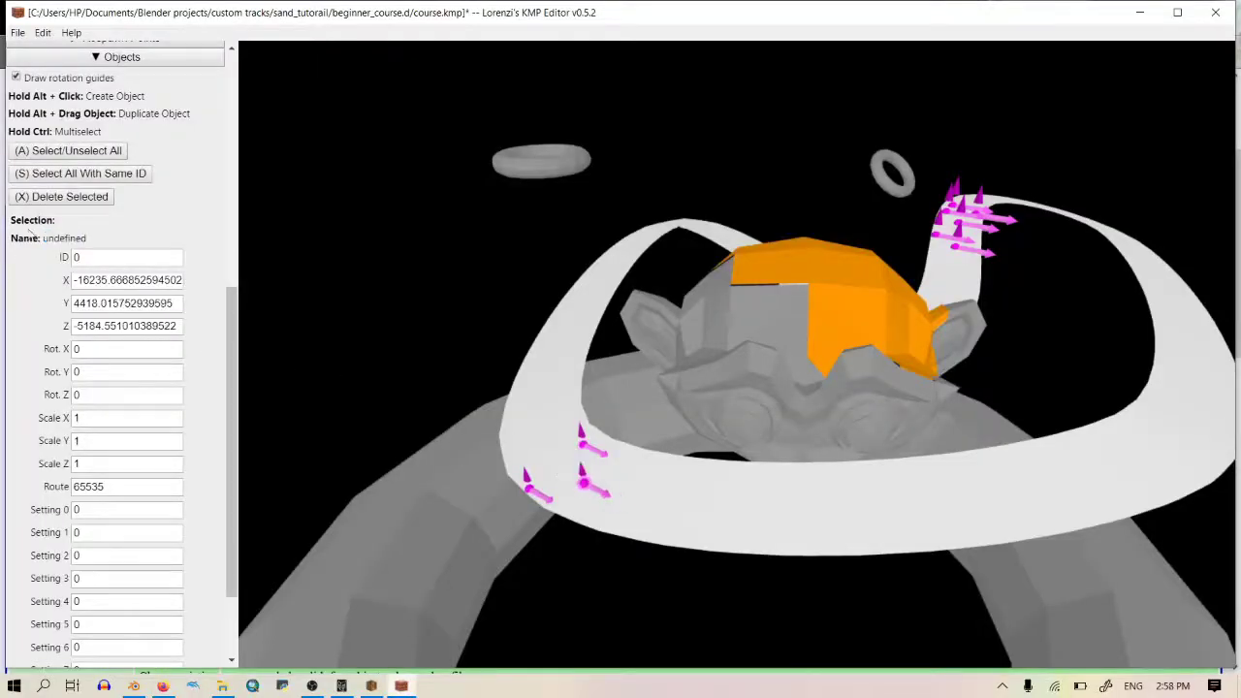
click(135, 259)
key(BackSpace)
text(101)
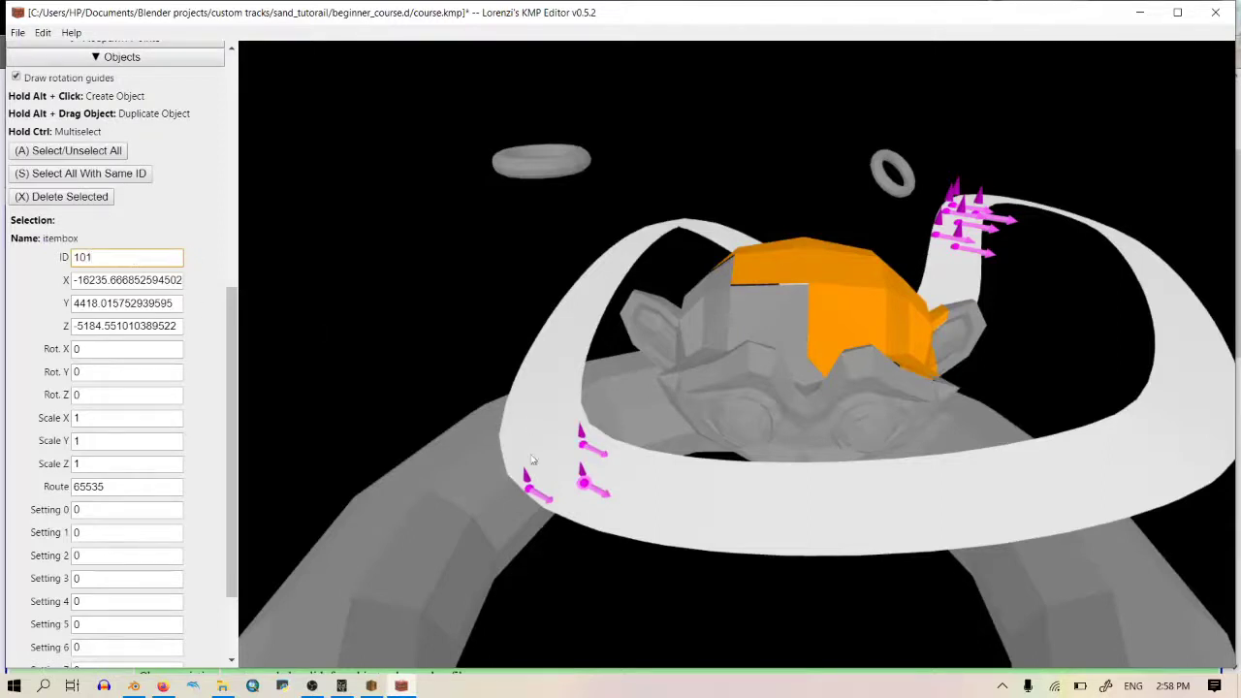
click(538, 484)
click(110, 259)
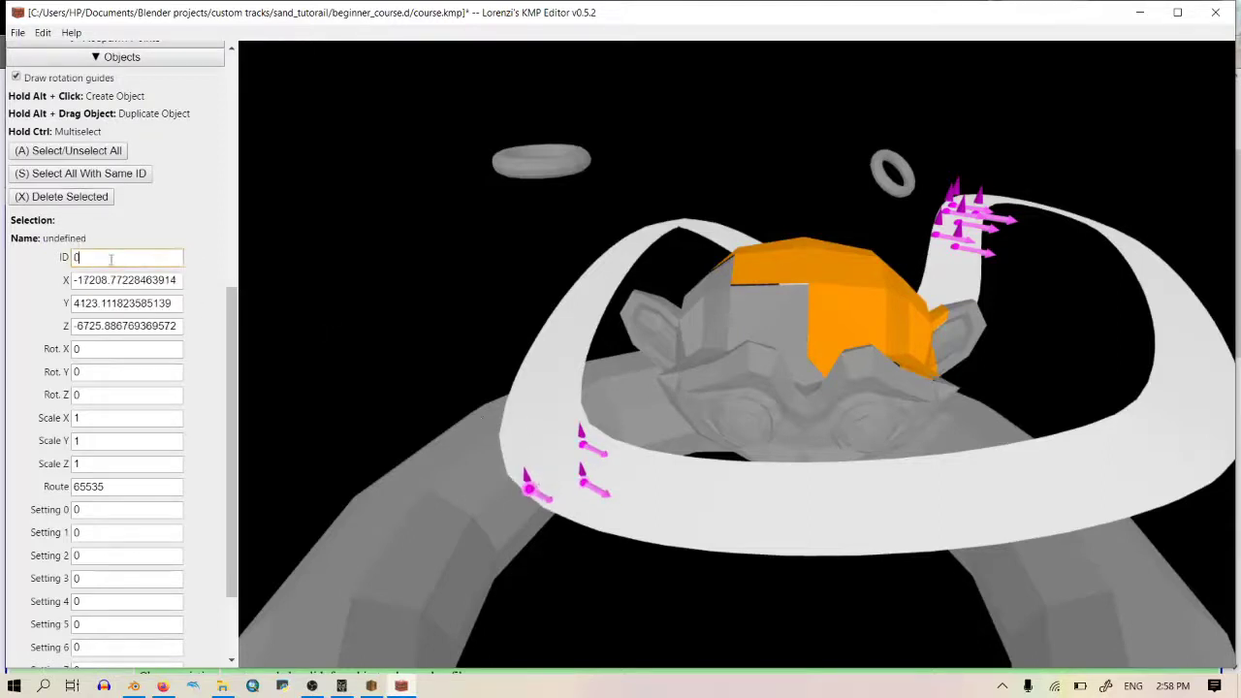
text(101)
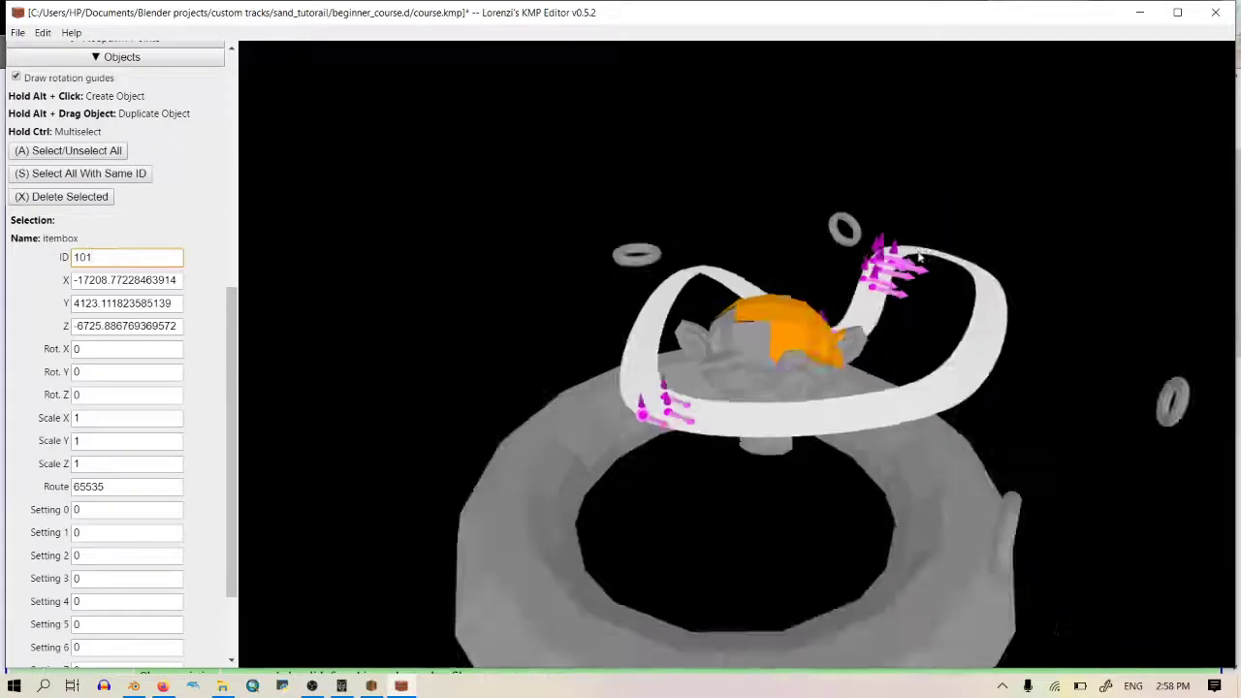
Step: Set the ID of both objects at the V-shaped bend to 101
shift+right_drag(791, 501, 685, 436)
scroll(685, 435, up, 4)
shift+right_drag(591, 447, 649, 410)
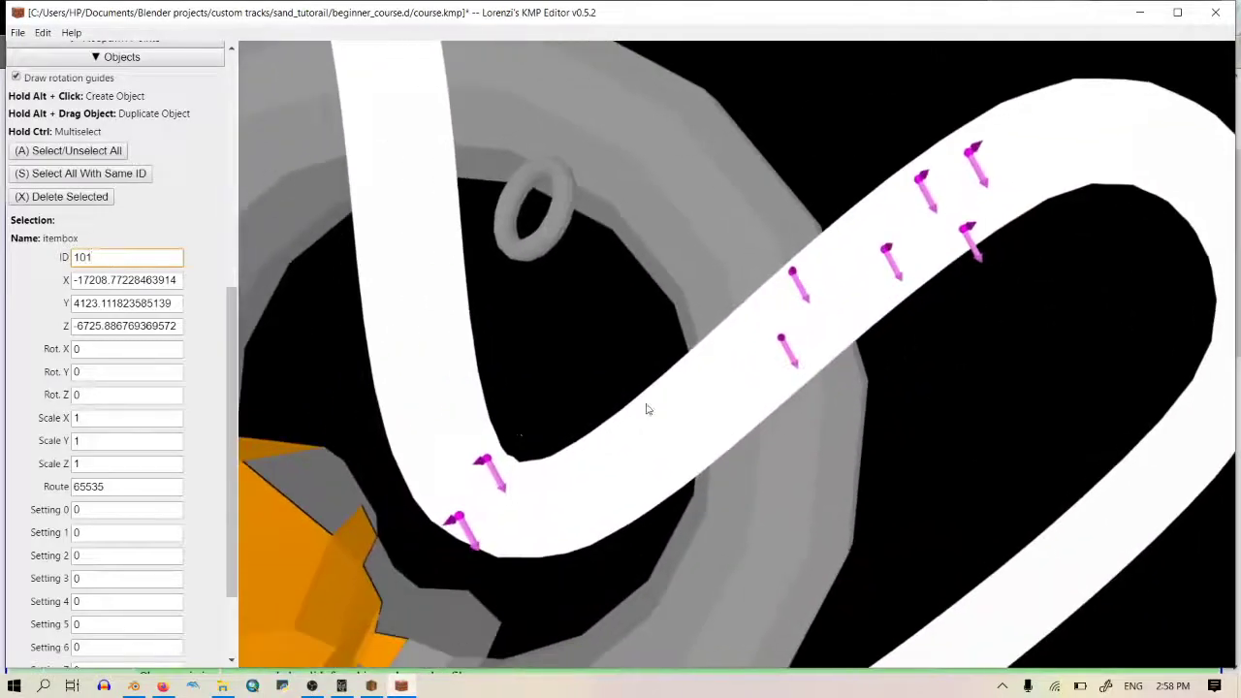
click(489, 459)
click(114, 258)
key(BackSpace)
text(101)
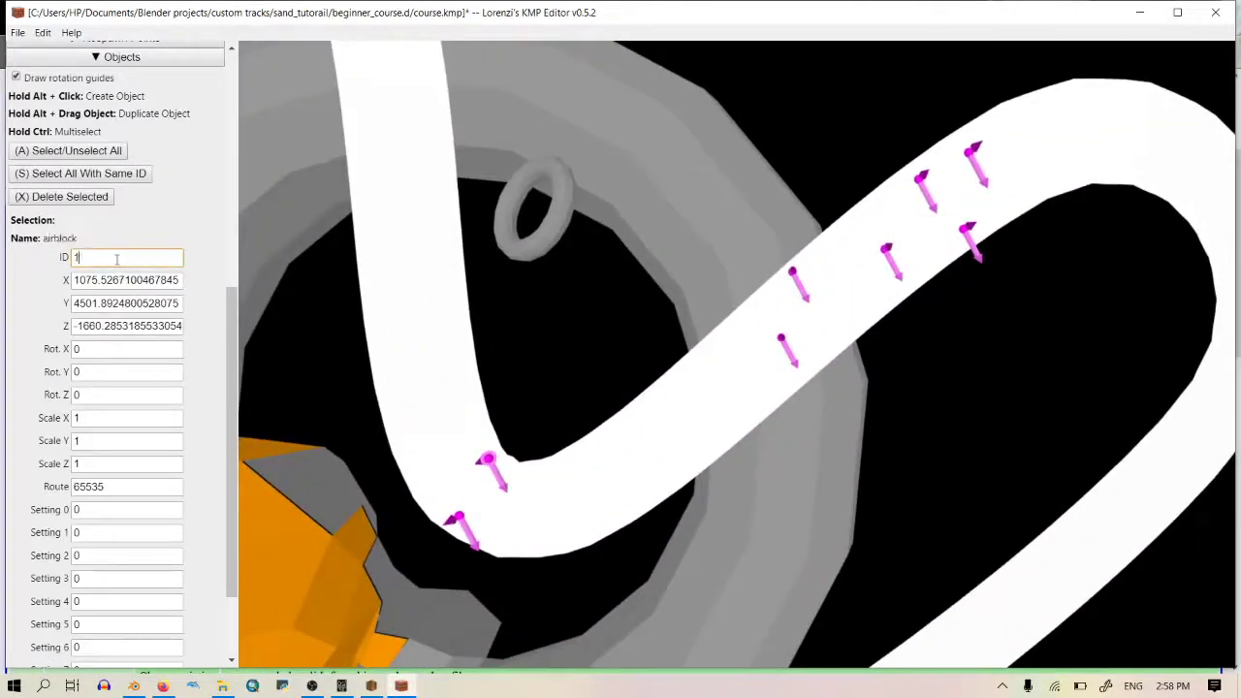
click(450, 516)
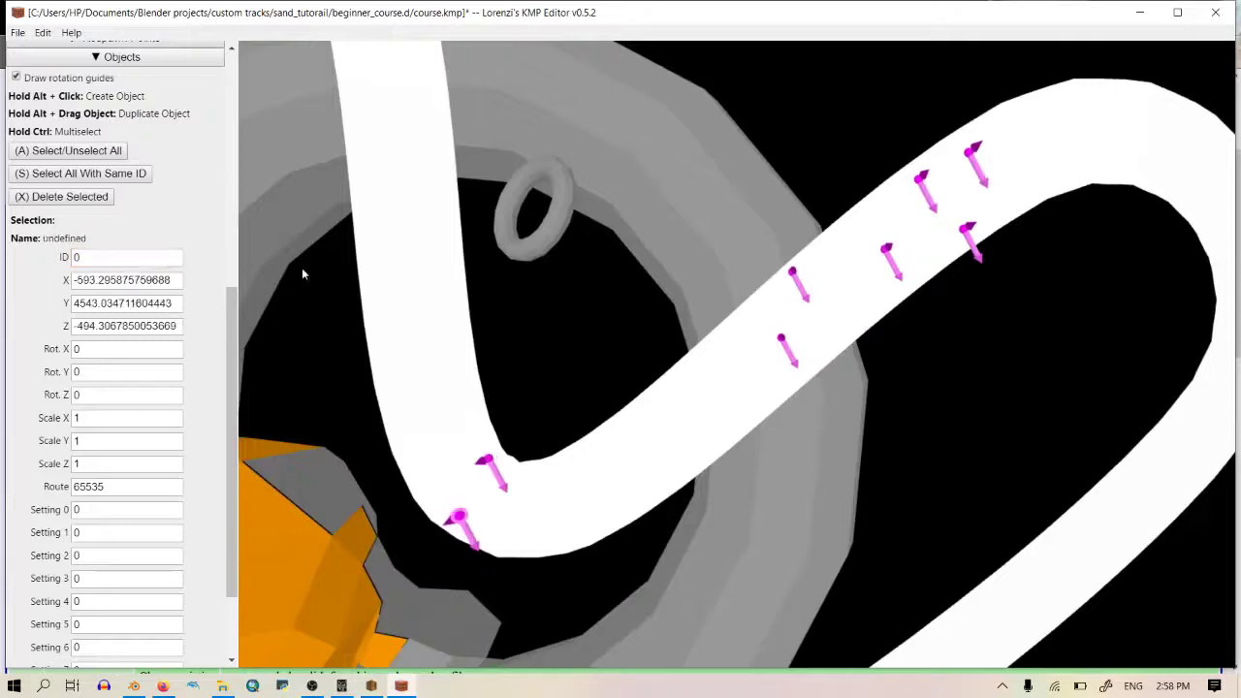
click(125, 260)
key(BackSpace)
text(101)
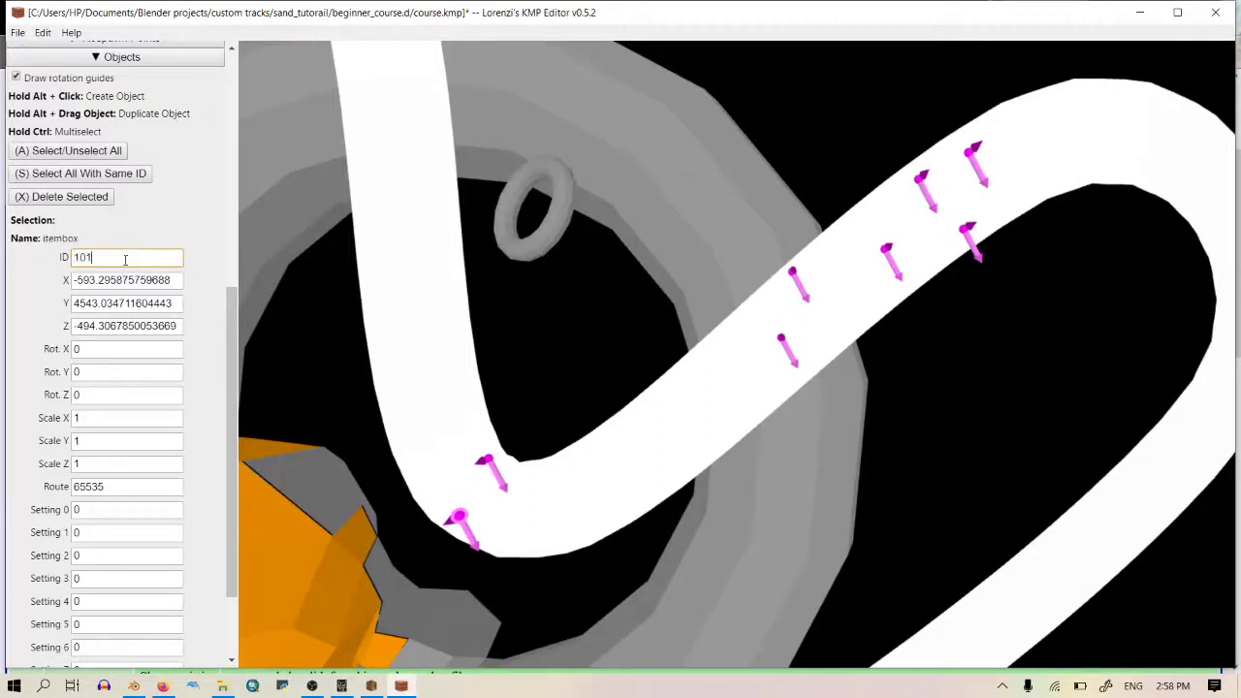
Step: Switch to Firefox and query the KMP object database for torch
shift+right_drag(941, 341, 852, 402)
click(698, 397)
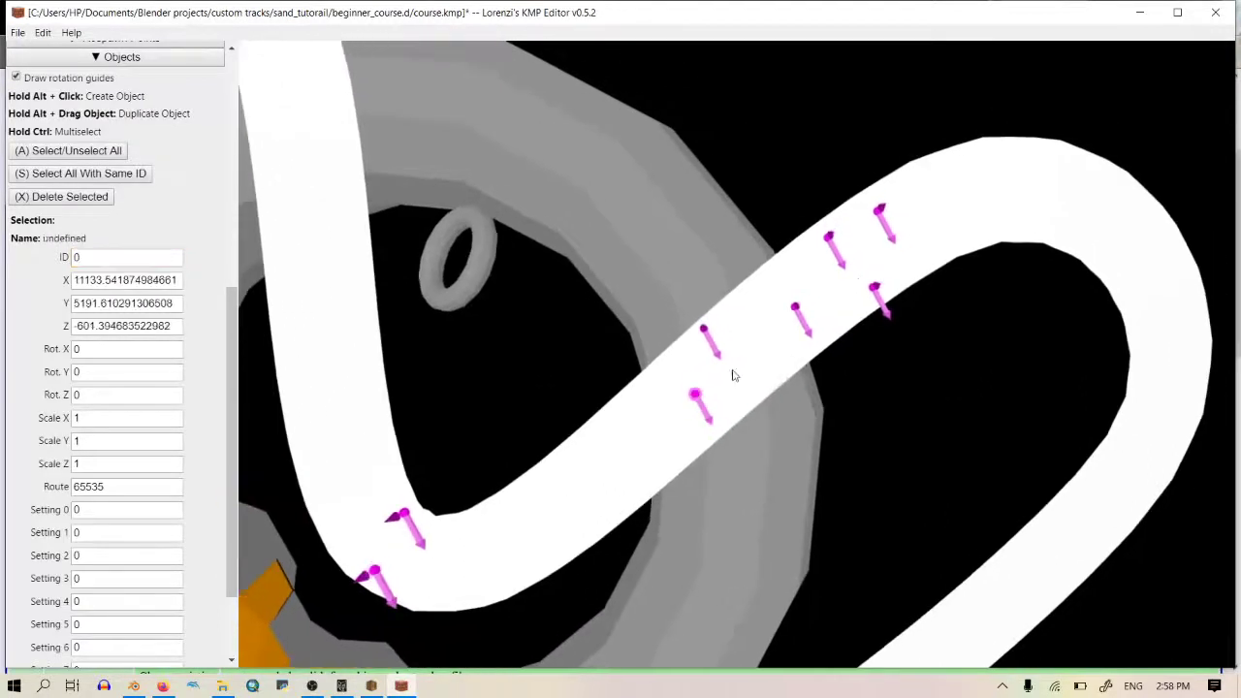
scroll(734, 374, up, 3)
shift+right_drag(734, 374, 660, 423)
click(162, 685)
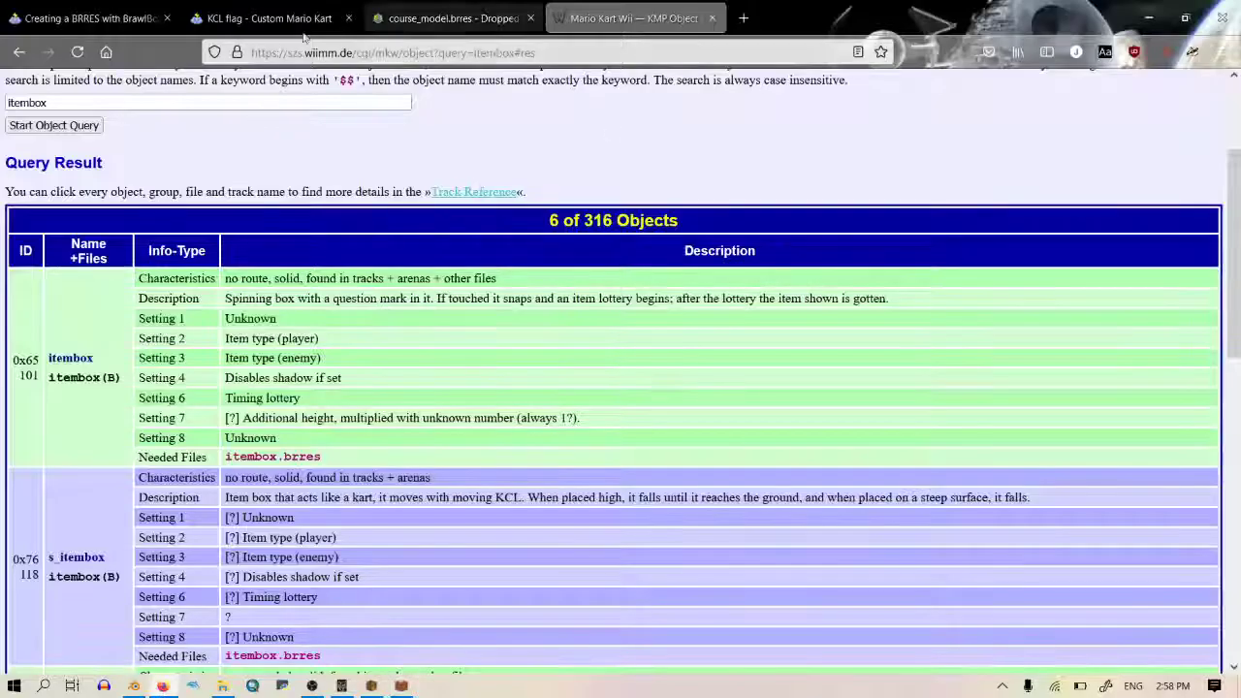
double_click(227, 106)
text(torch)
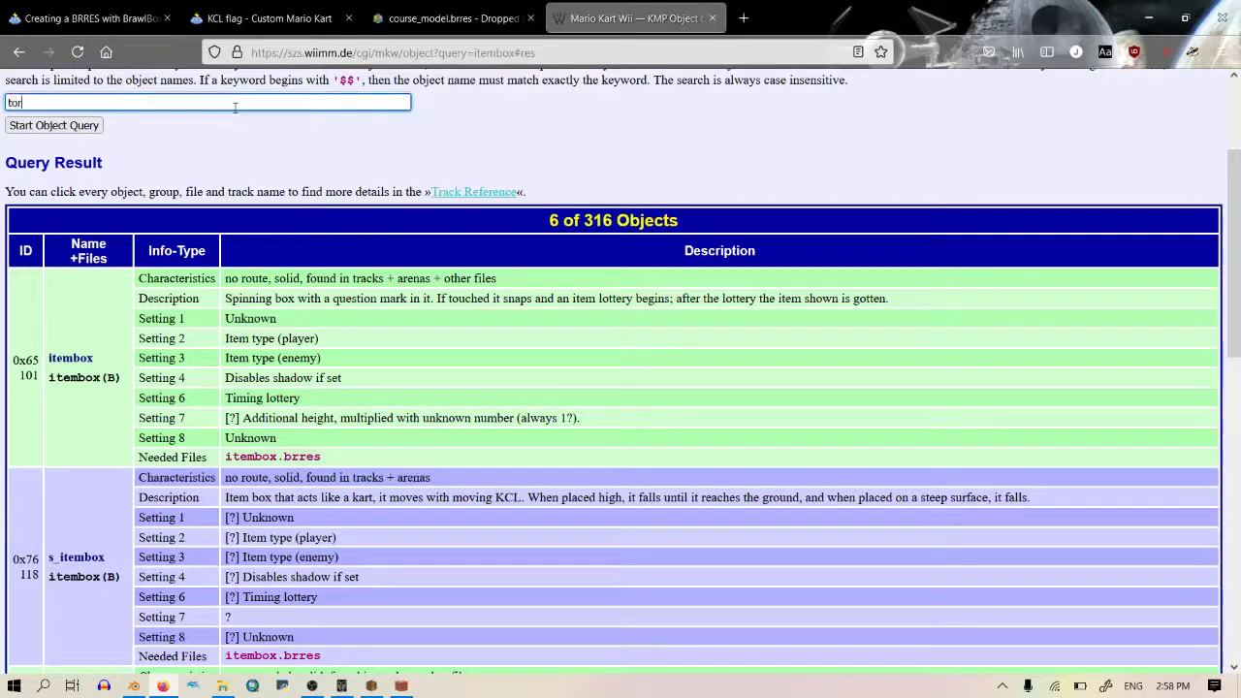
key(Return)
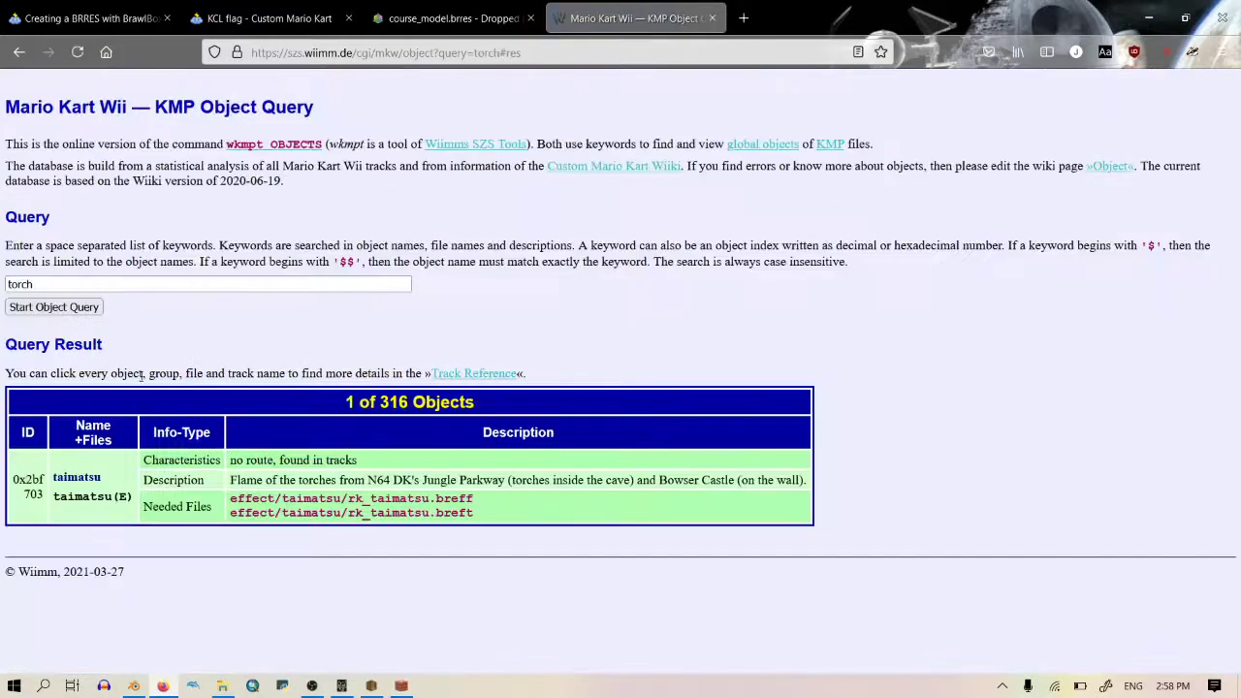
Step: Examine the description of the torch flame object taimatsu and find its decimal ID
drag(244, 493, 547, 481)
click(554, 481)
drag(643, 483, 771, 487)
click(759, 486)
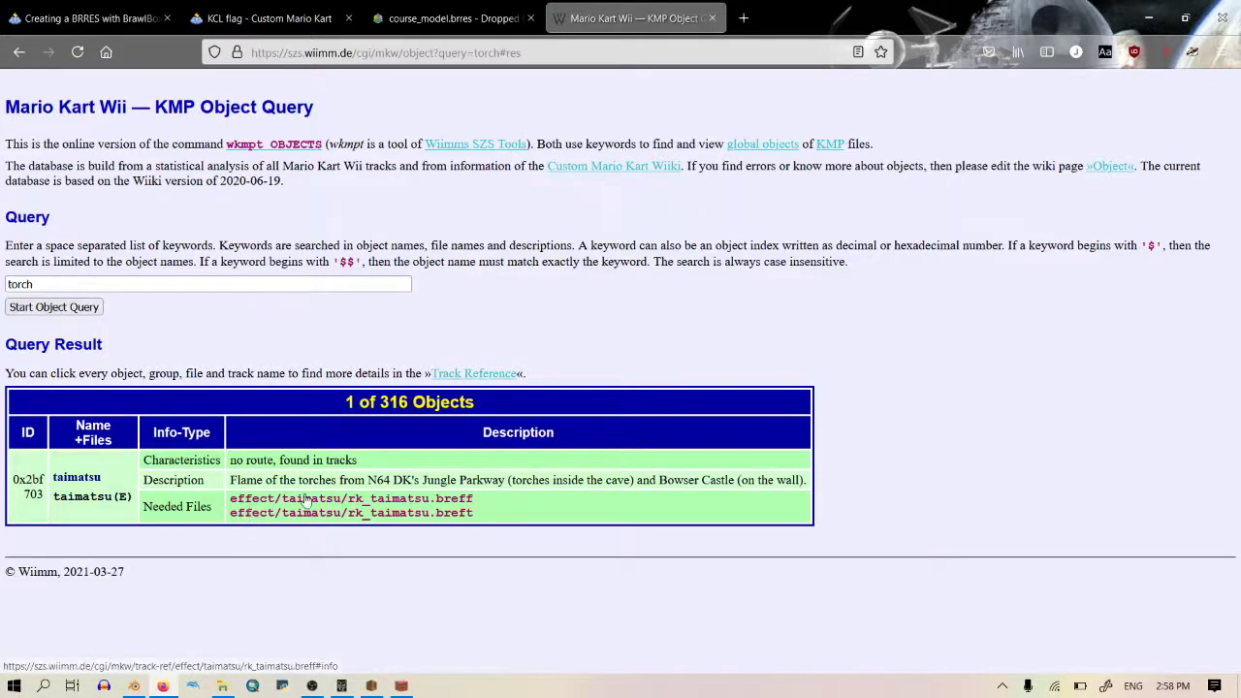
double_click(34, 494)
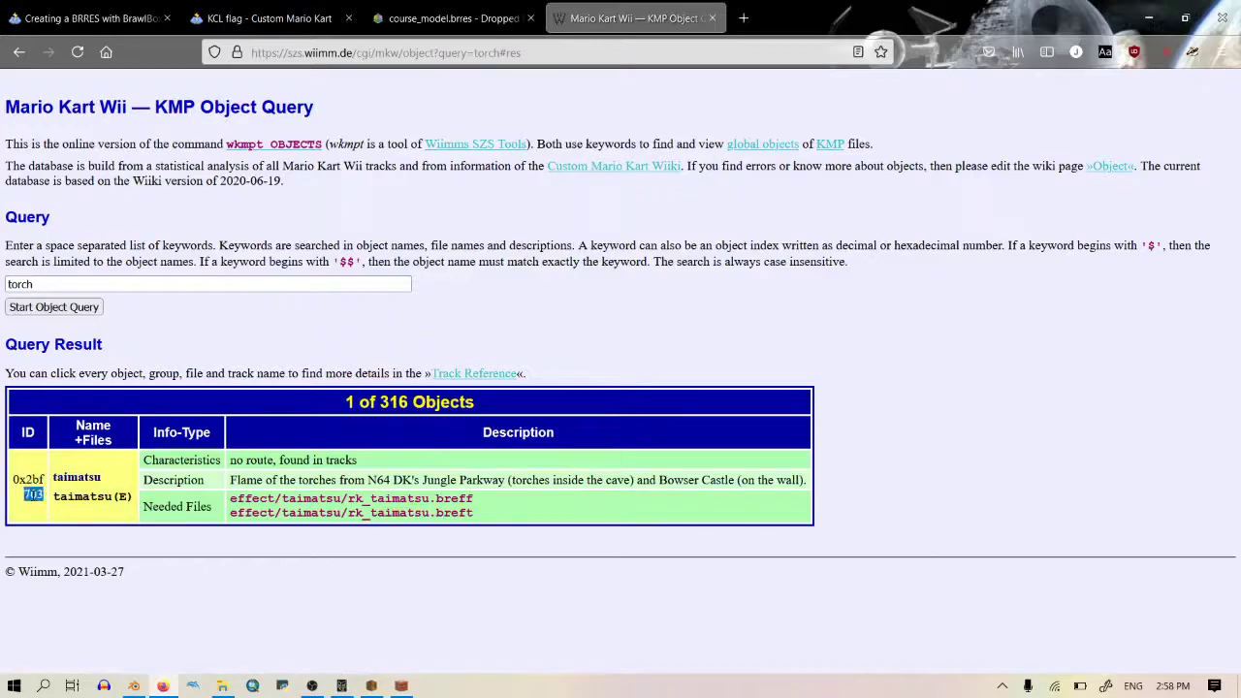
Step: Back in Lorenzi's KMP Editor, set the ID of the two objects on the straight closest to the wide outer curve to 703
click(400, 686)
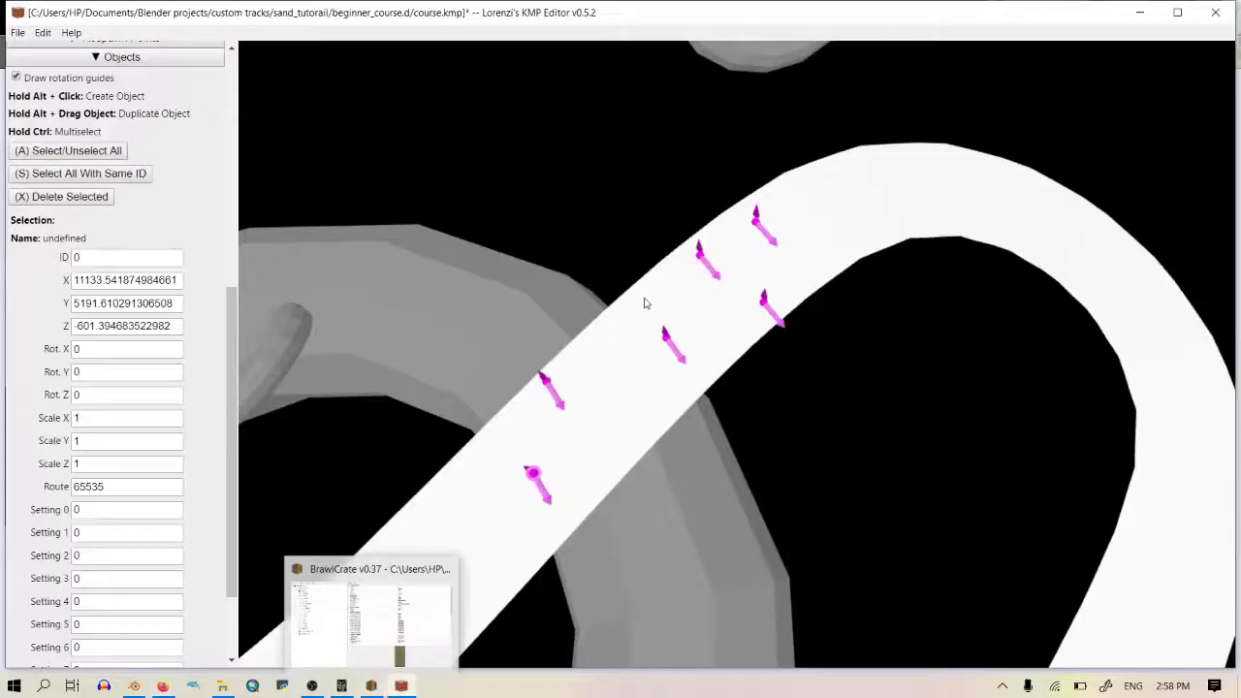
click(101, 260)
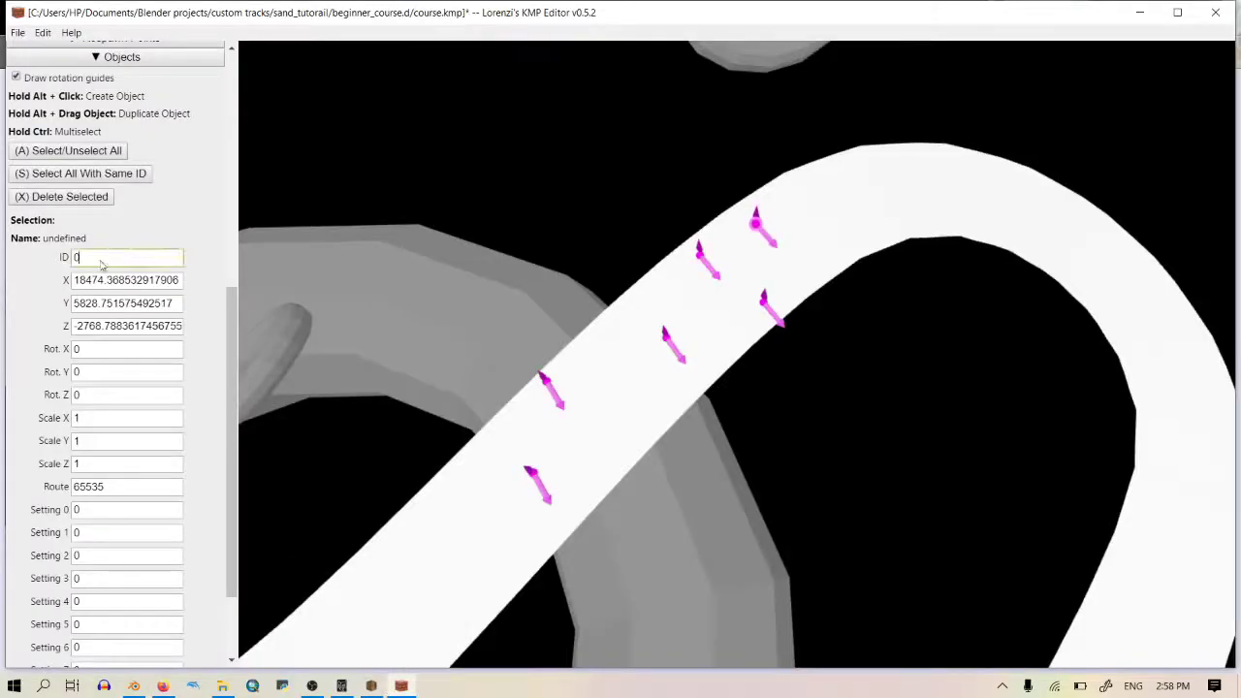
text(703)
click(765, 301)
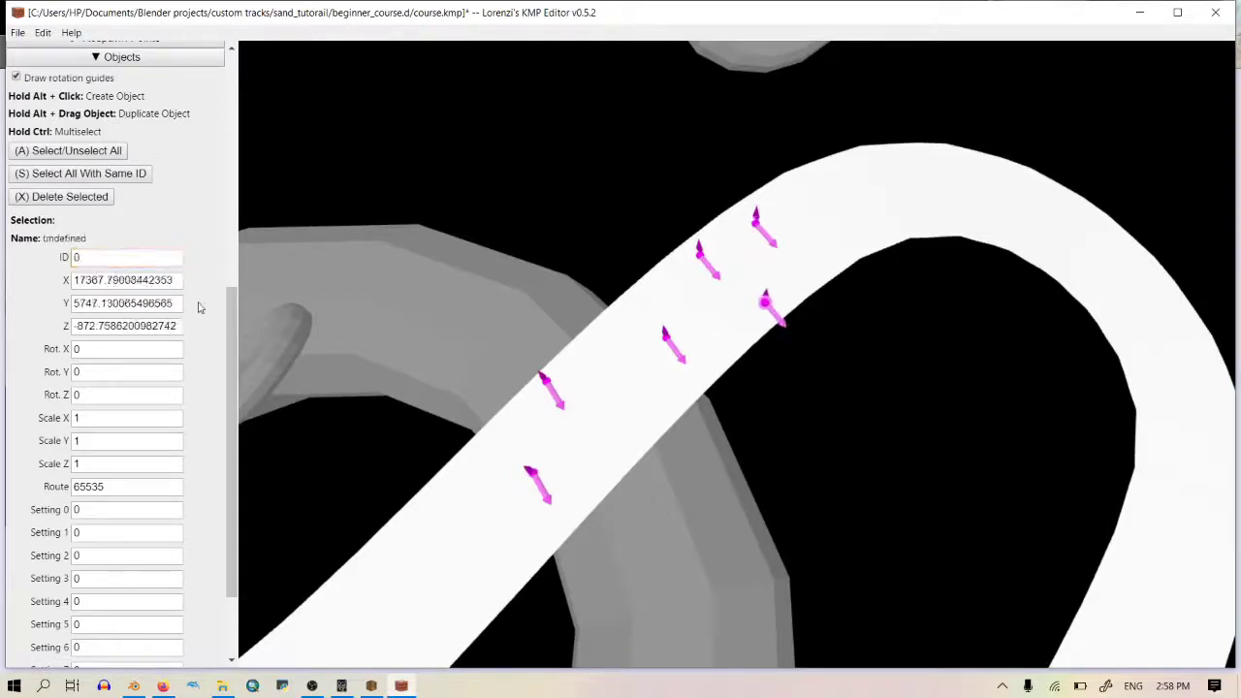
click(120, 257)
text(703)
Step: Set the ID of the middle pair among the six objects on the straight to 703
click(699, 254)
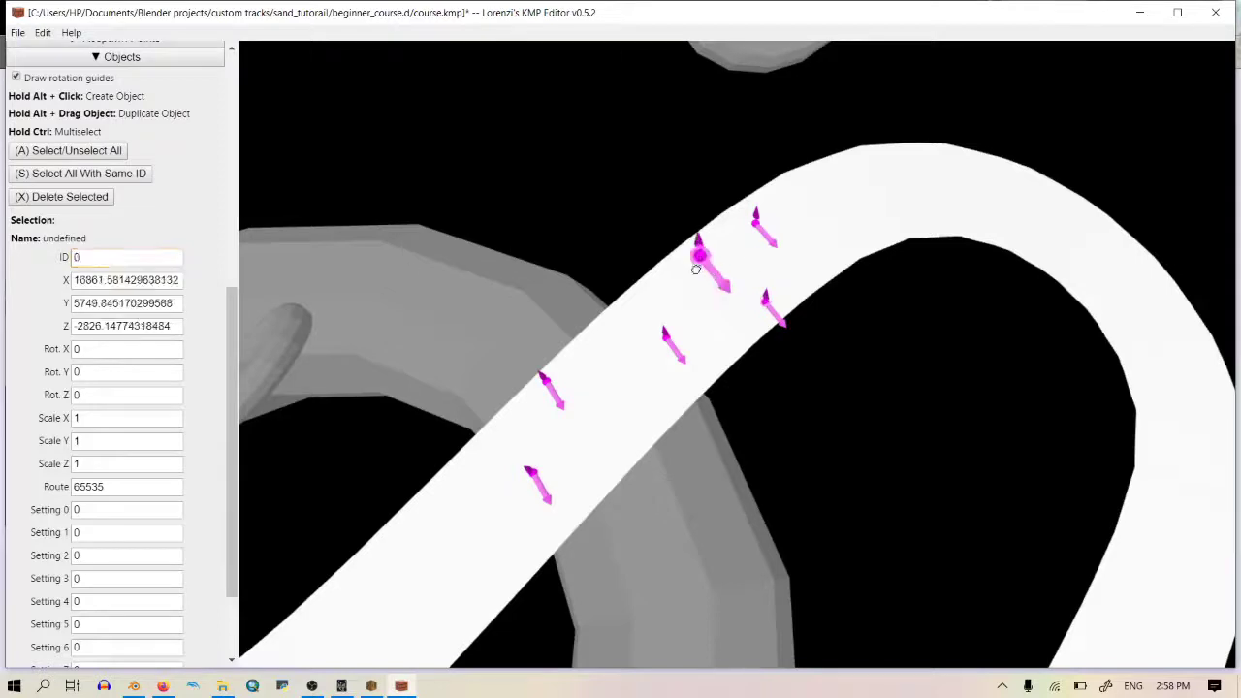
click(116, 258)
text(703)
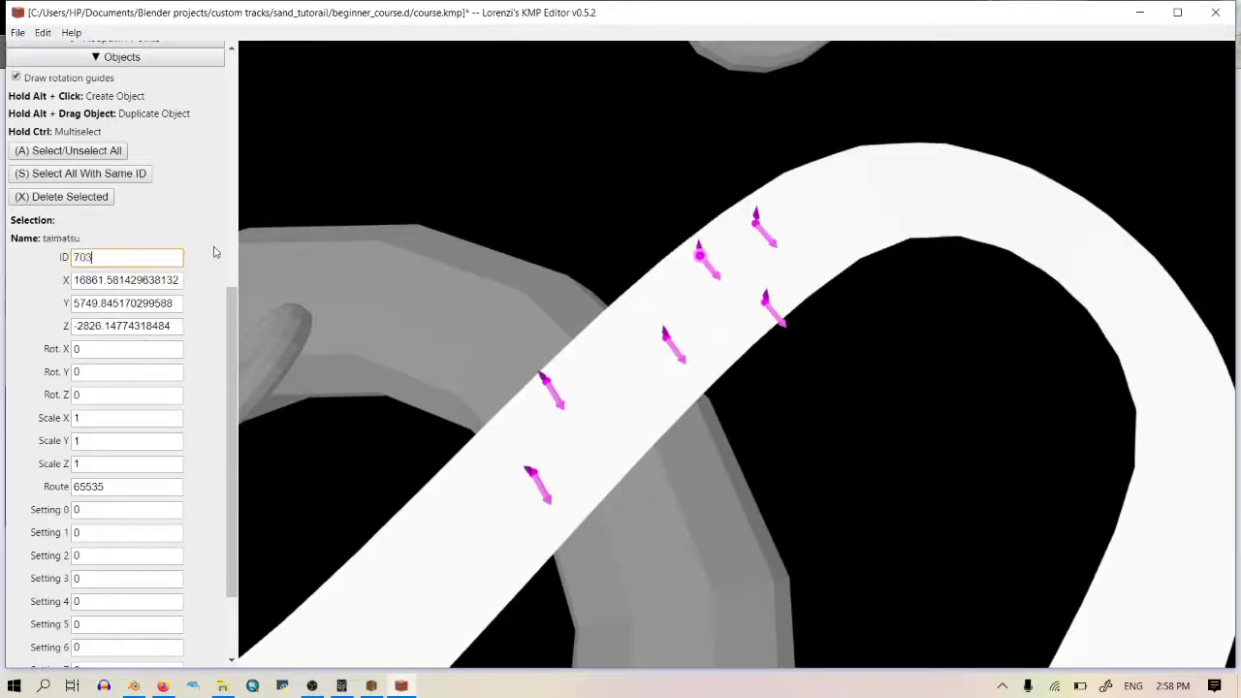
click(665, 335)
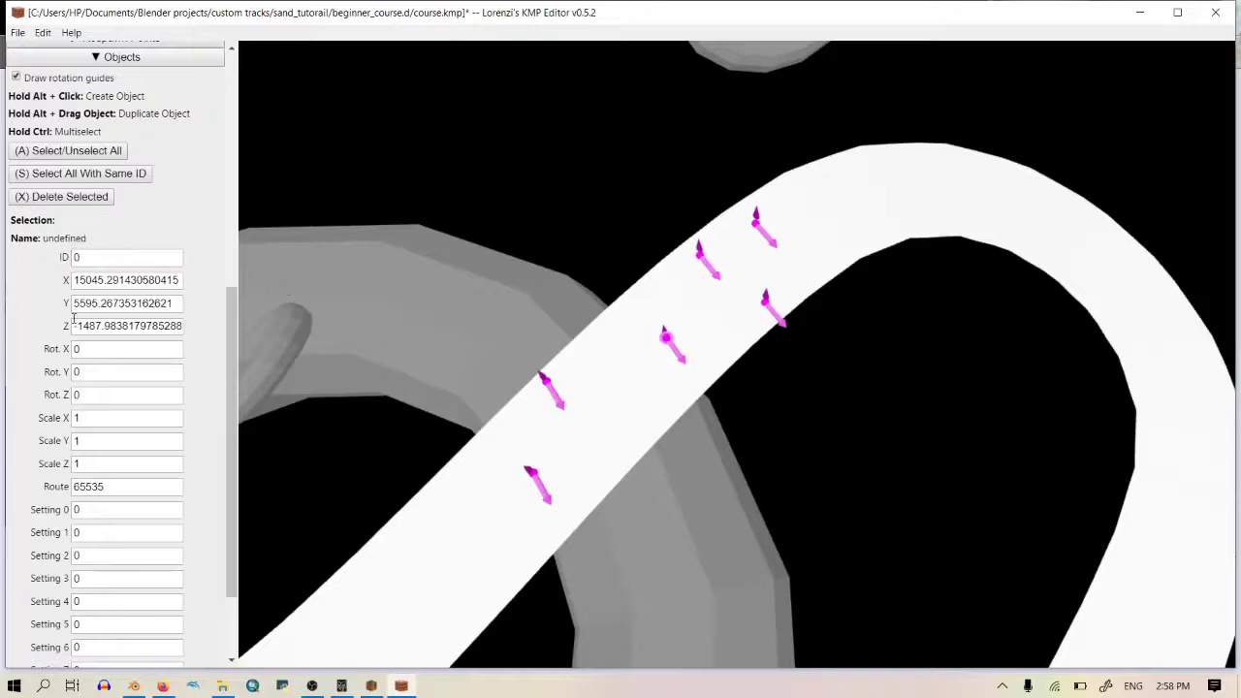
click(127, 259)
text(703)
Step: Set the ID of the remaining pair on the straight, nearest the V-shaped bend, to 703
click(546, 381)
click(117, 257)
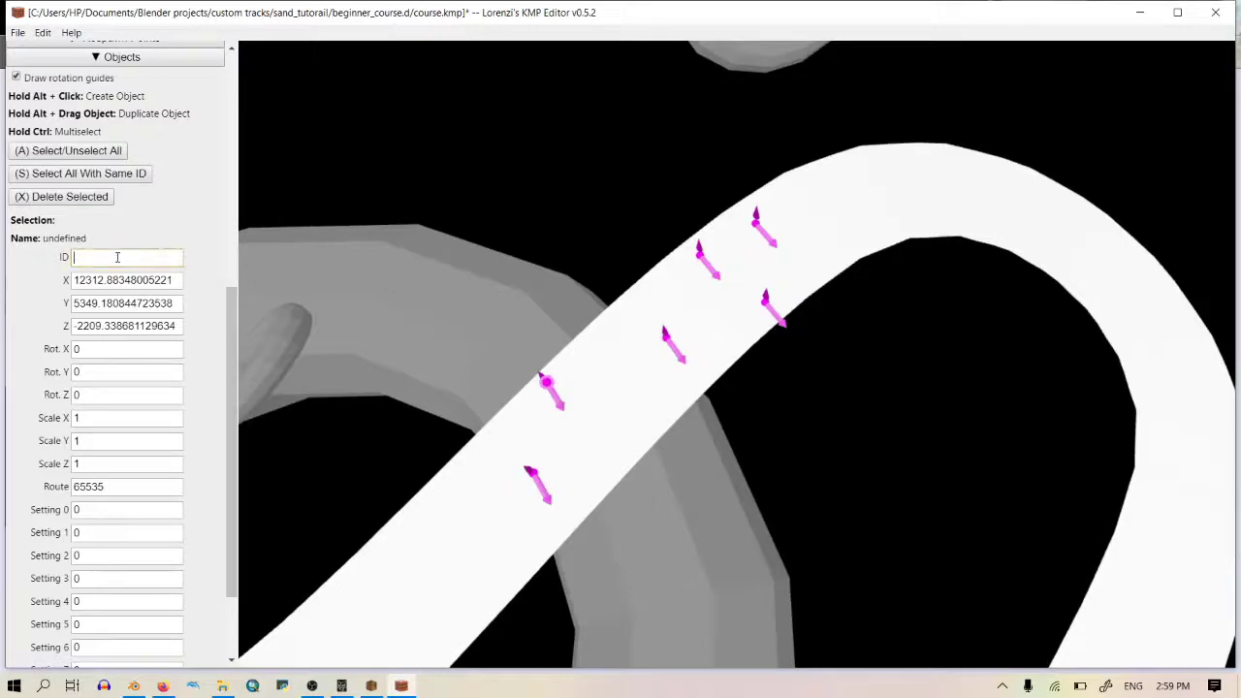
text(703)
click(534, 500)
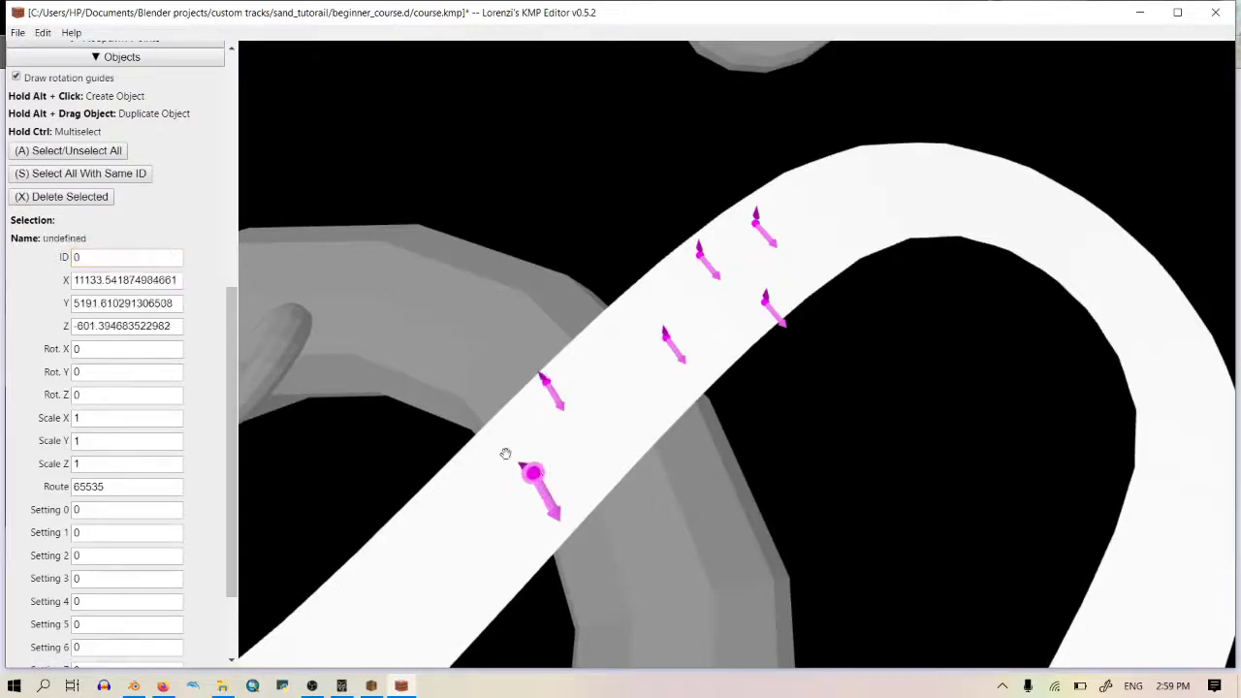
click(140, 260)
text(703)
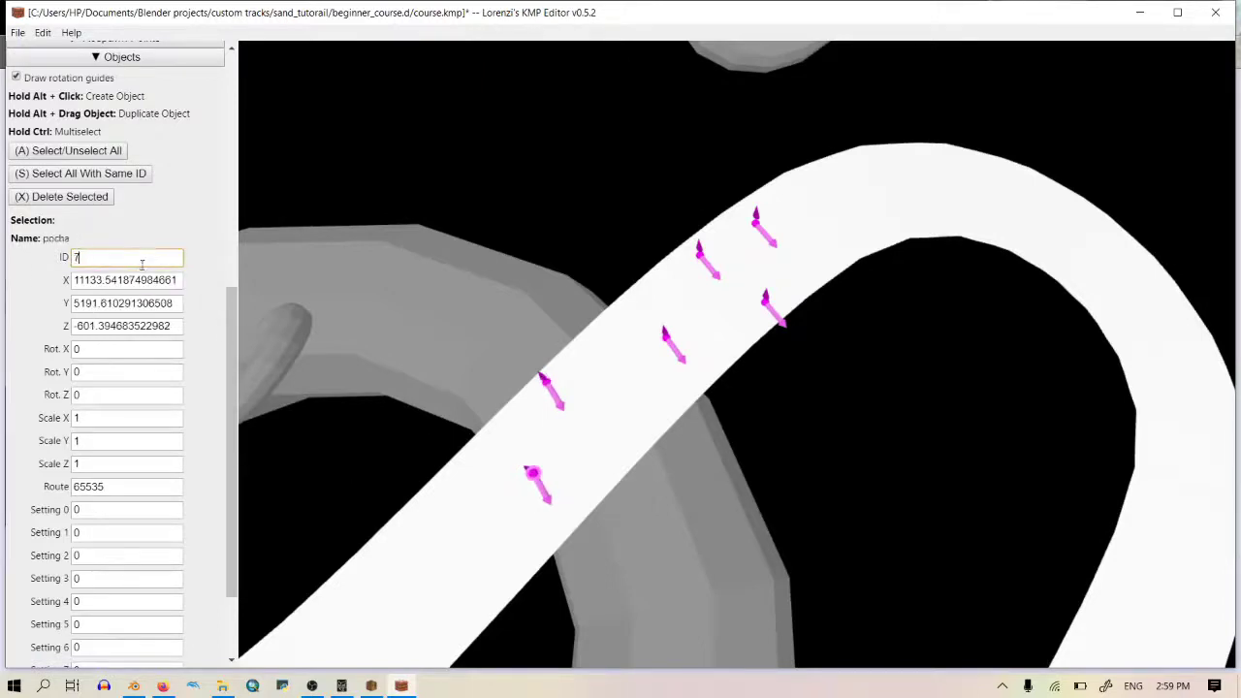
Step: Check the name and ID of each of the six torch objects on the straight
scroll(516, 225, down, 3)
scroll(683, 293, up, 3)
scroll(683, 293, up, 1)
click(755, 221)
click(700, 255)
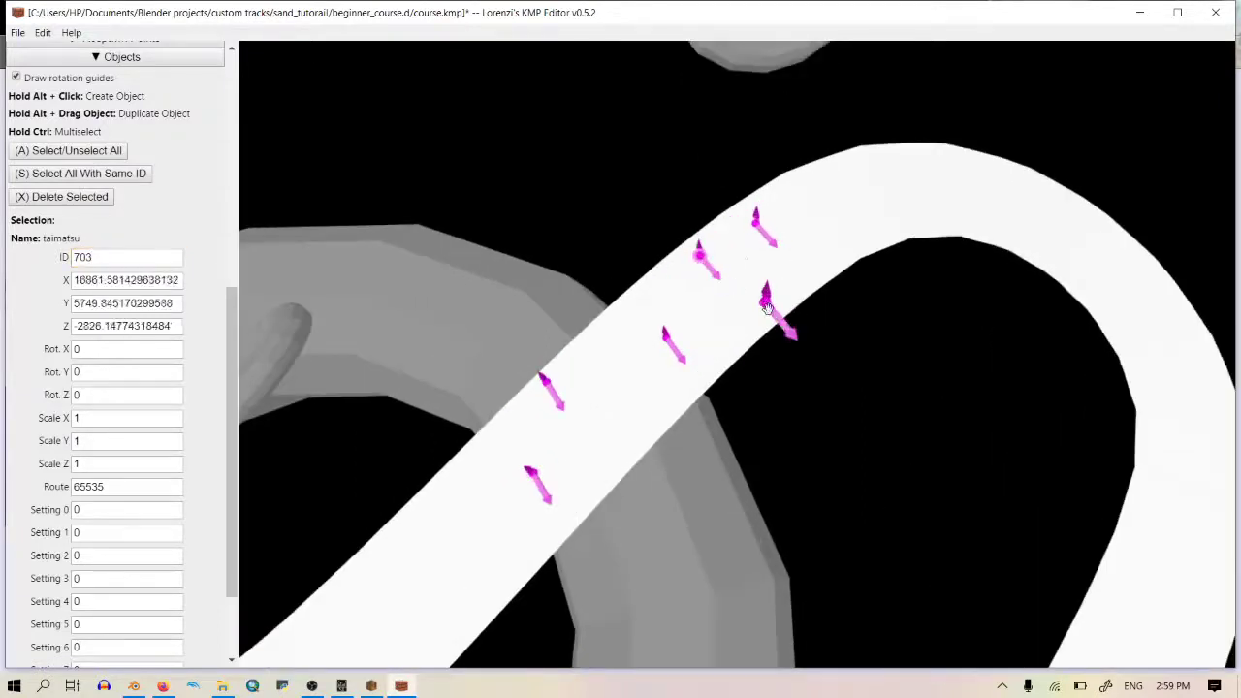
click(766, 301)
click(666, 336)
click(545, 381)
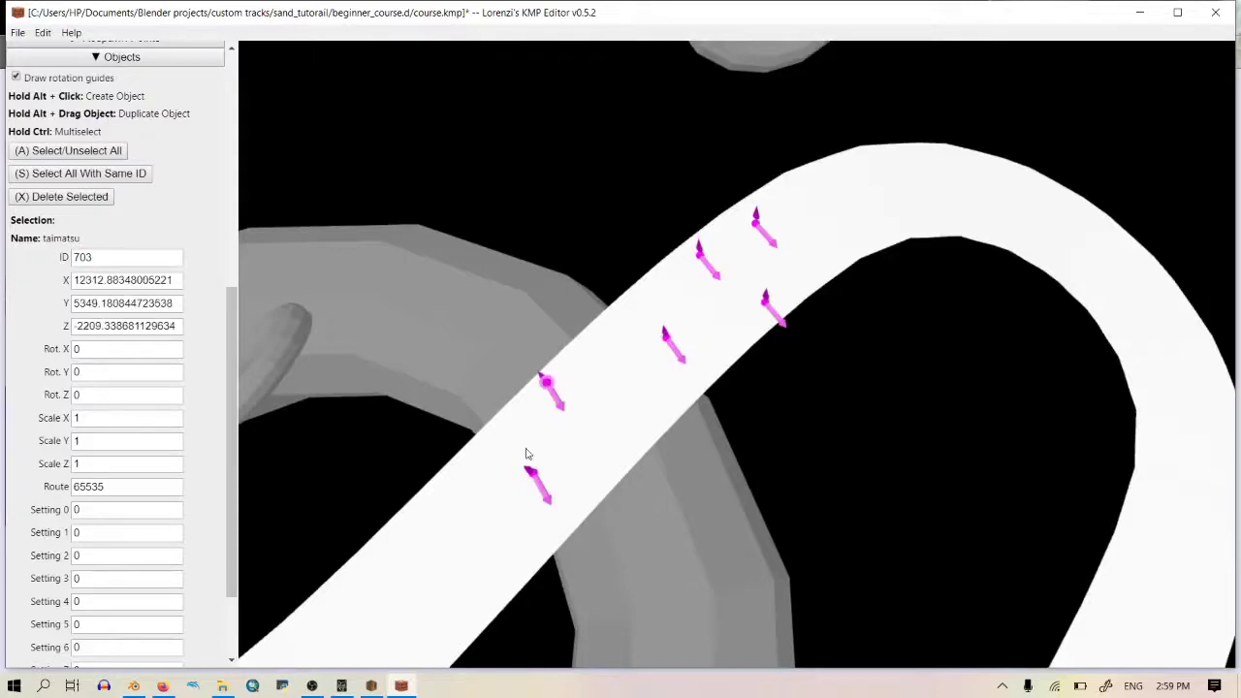
click(531, 474)
Step: Review the object placement around the whole track and the selected torch object's settings
scroll(581, 387, down, 5)
scroll(613, 415, up, 3)
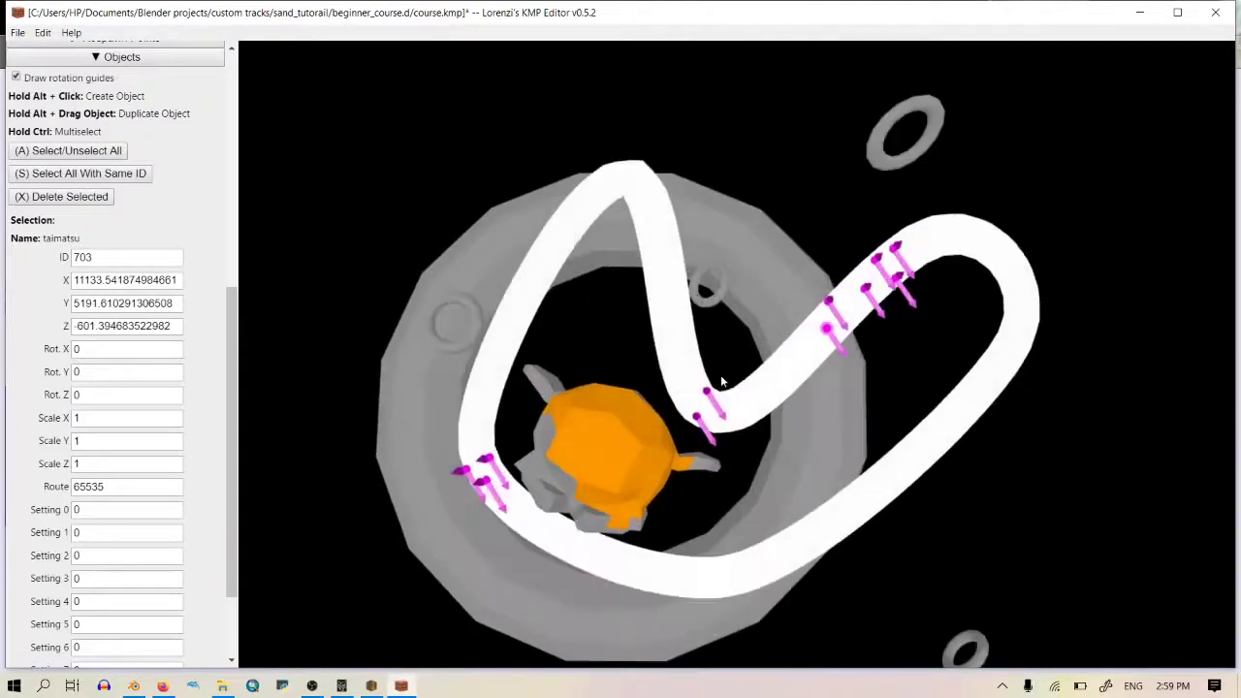
scroll(694, 402, up, 2)
scroll(698, 396, down, 2)
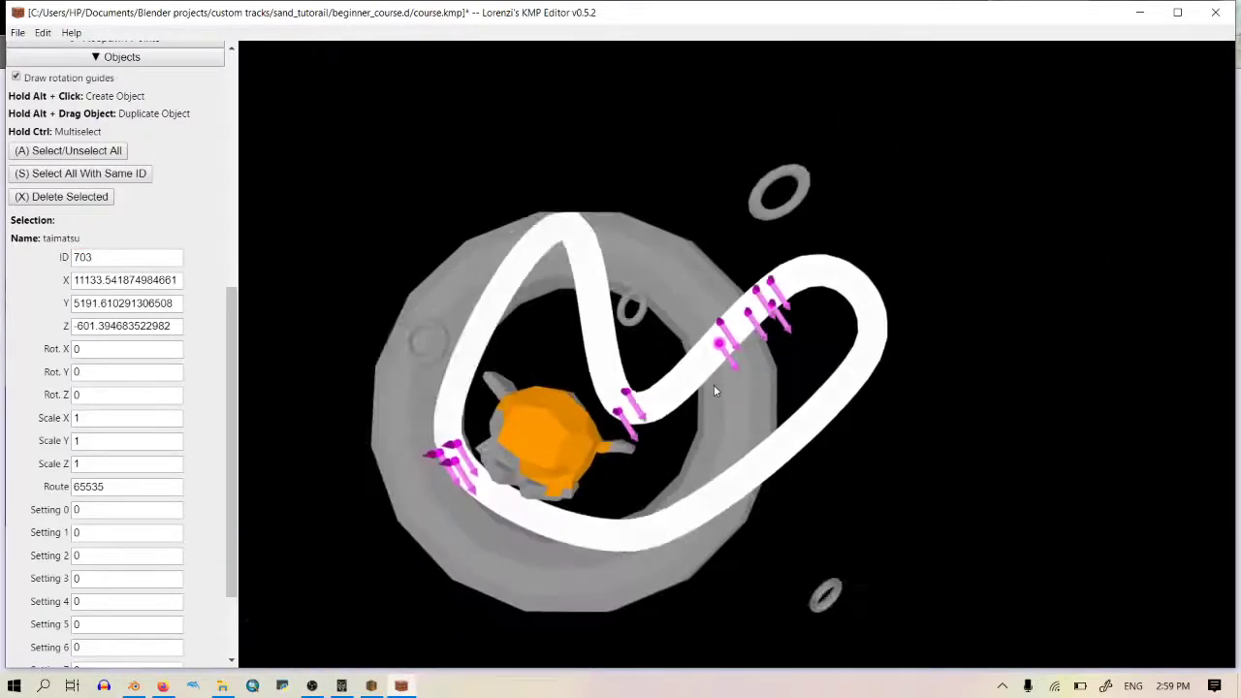
middle_drag(714, 384, 700, 372)
scroll(421, 349, down, 1)
middle_drag(421, 351, 515, 326)
right_drag(514, 331, 426, 312)
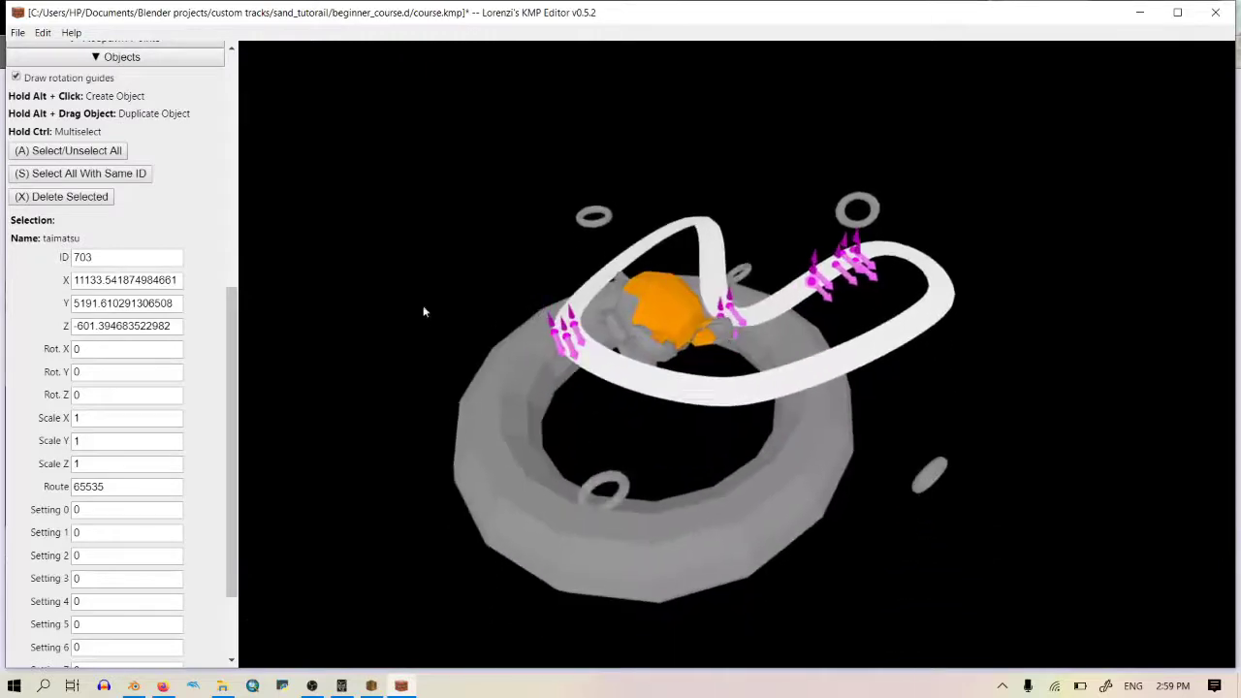
scroll(140, 322, down, 3)
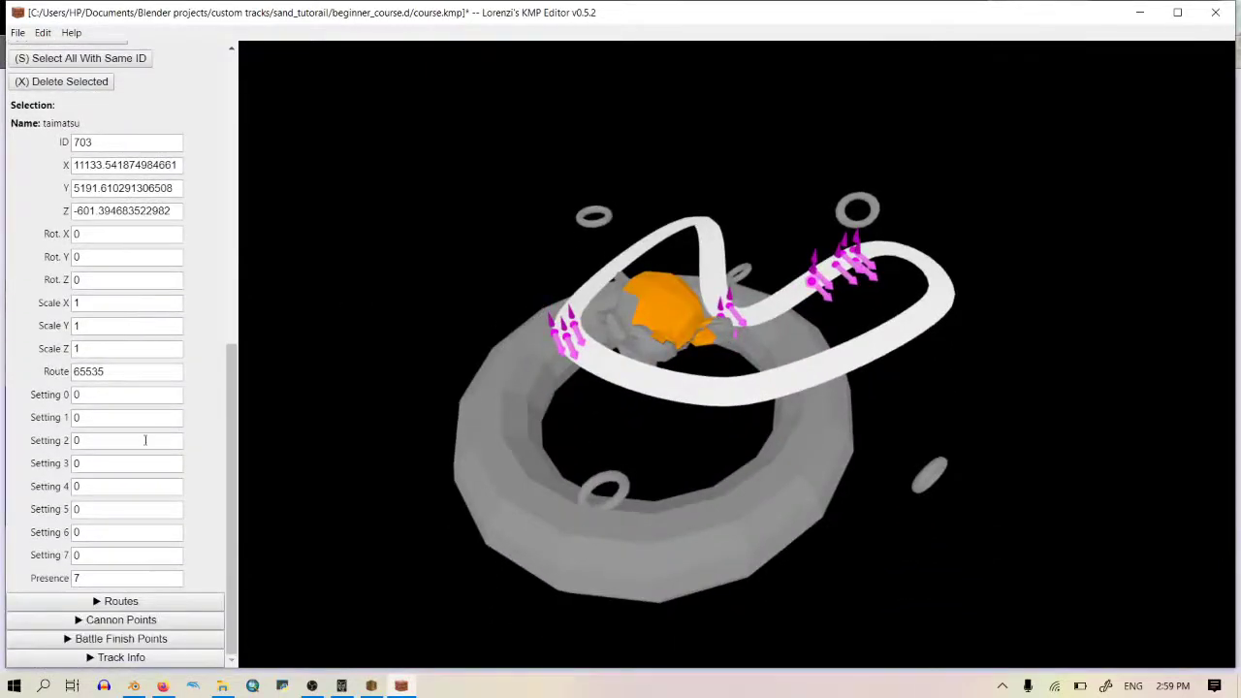
scroll(148, 441, up, 6)
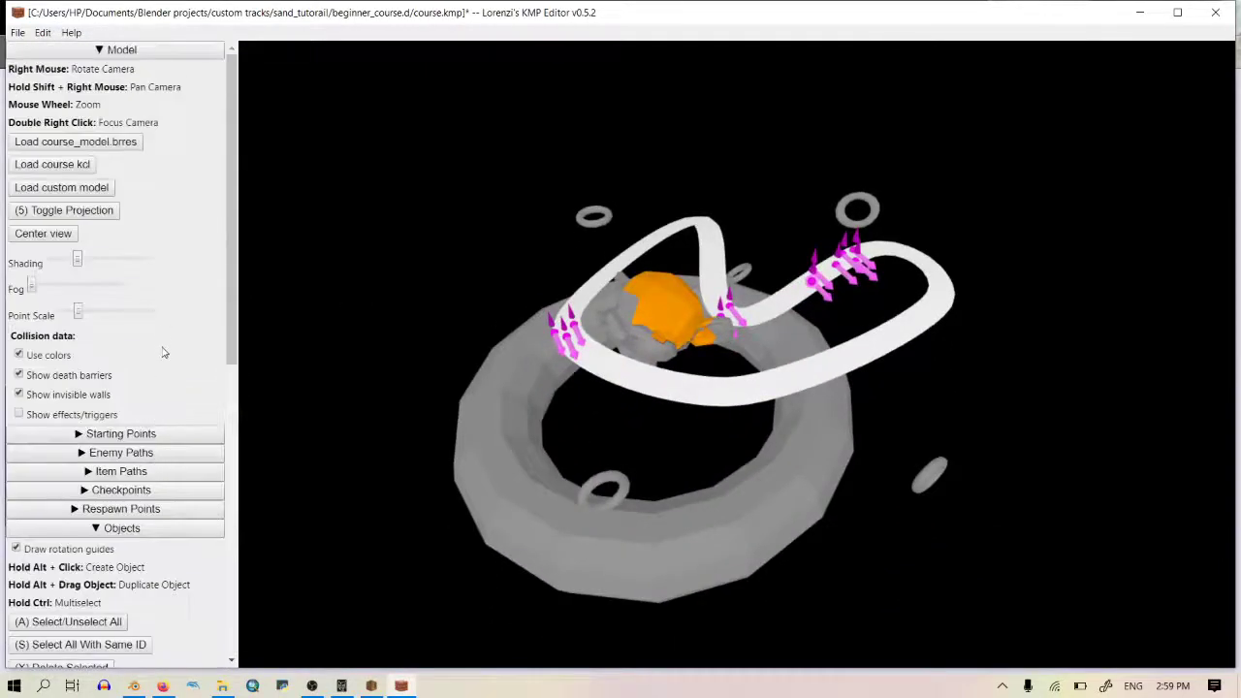
Step: Save course.kmp and close Lorenzi's KMP Editor
key(s)
click(16, 33)
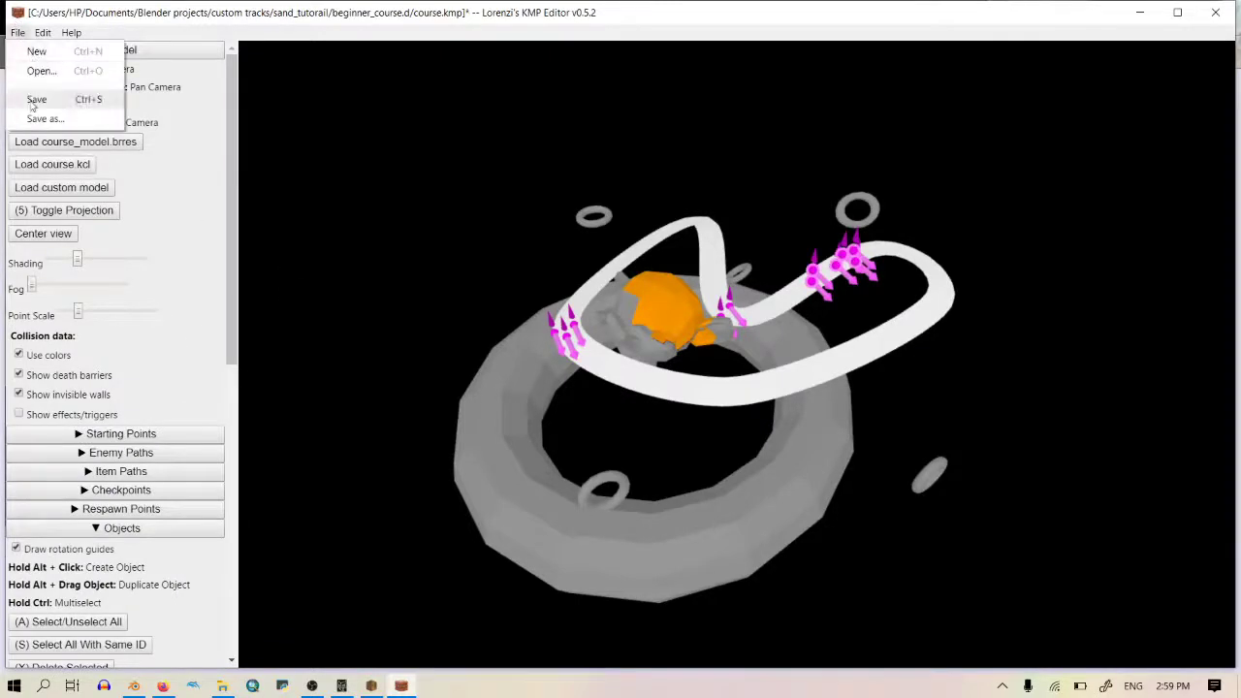
click(29, 103)
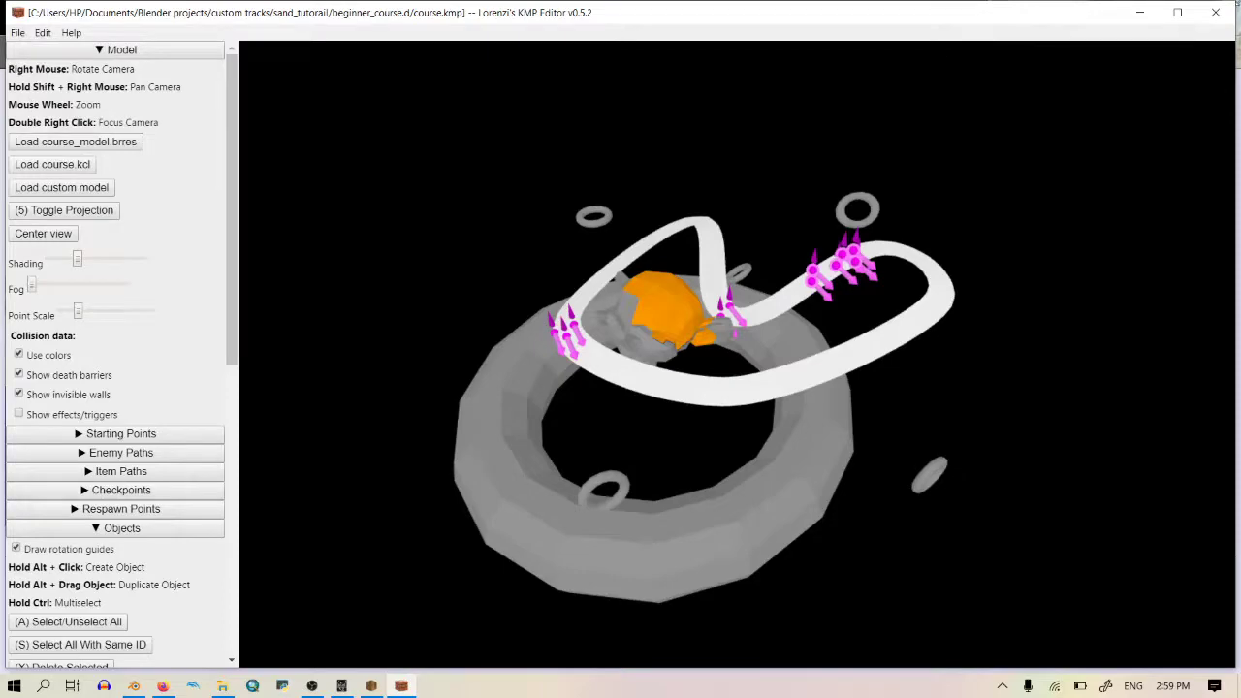
click(1218, 11)
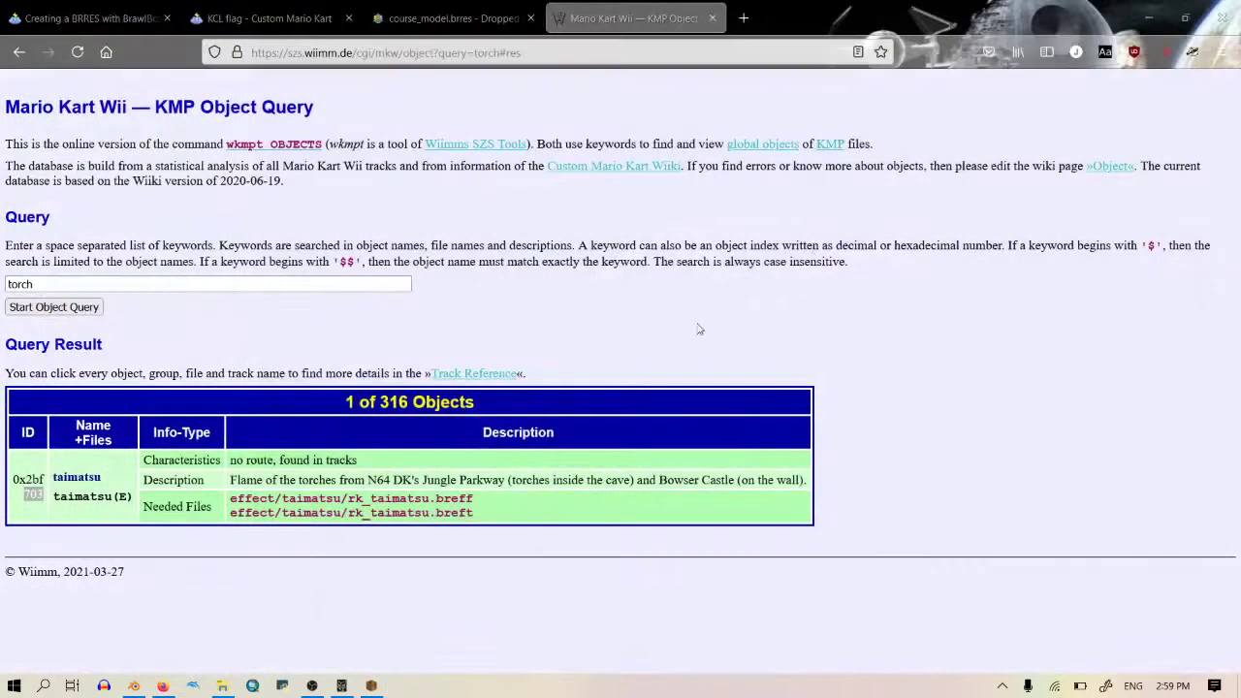
Step: Open course.kmp from the beginner_course.d folder in KMP Cloud and display Group 0 of the item routes
click(223, 685)
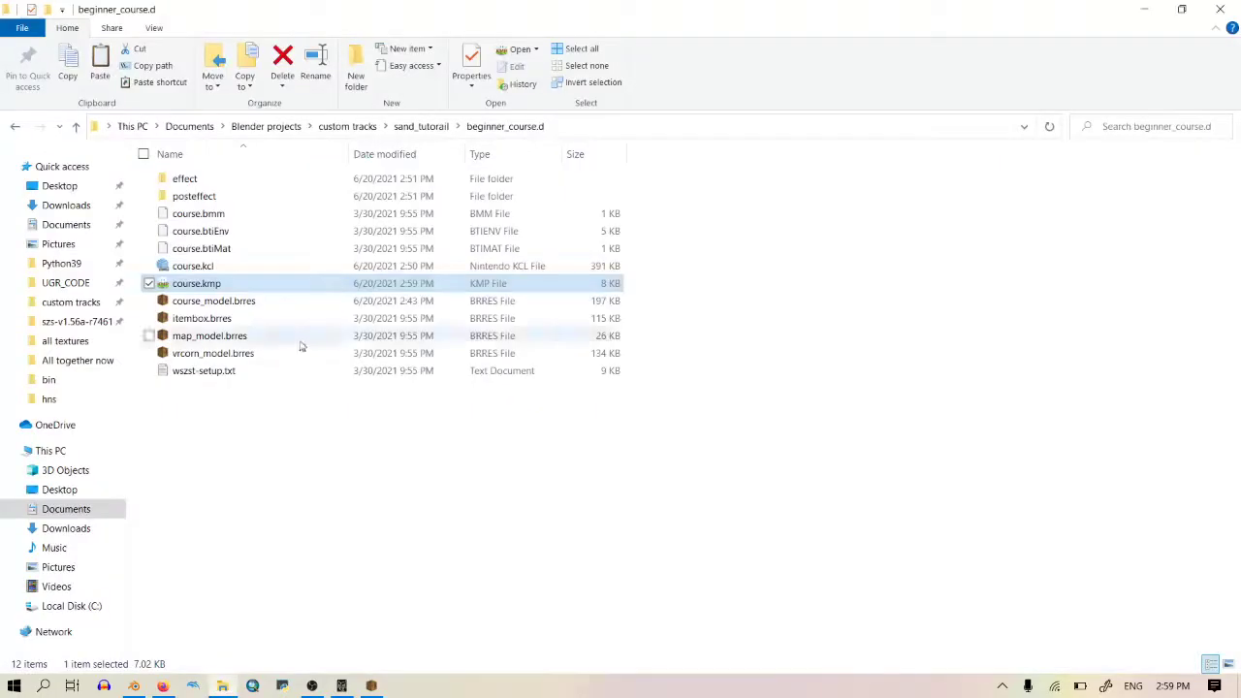
double_click(296, 282)
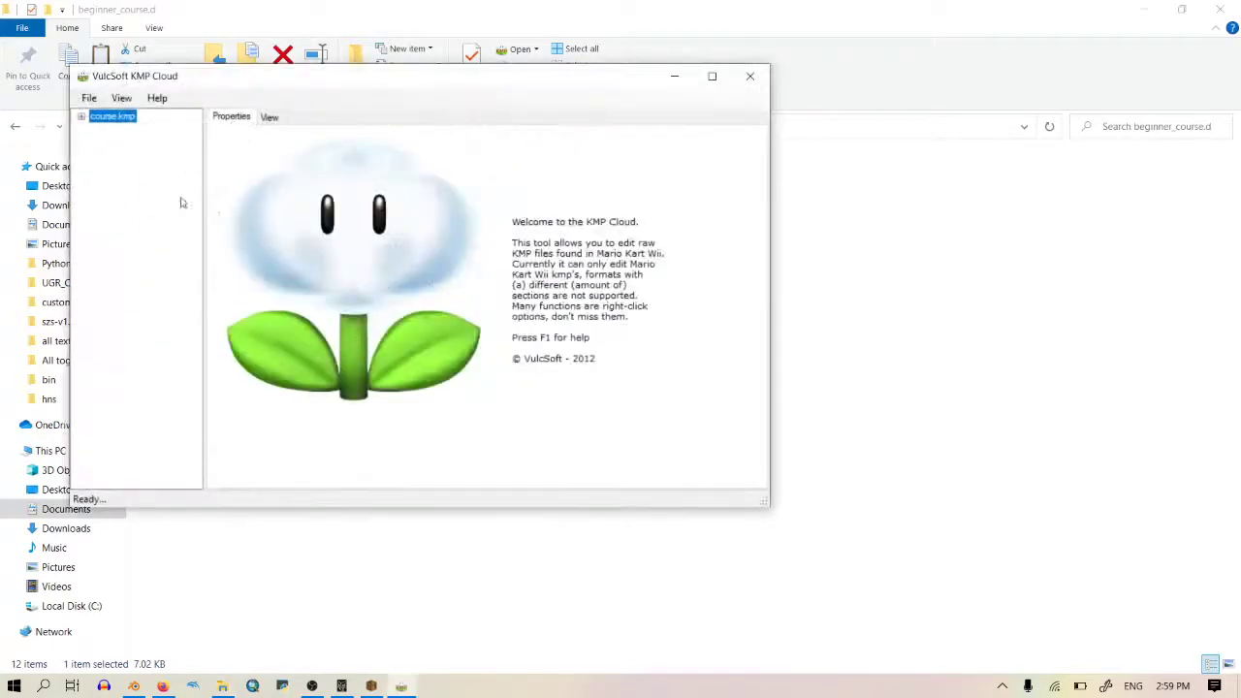
click(82, 116)
click(96, 155)
click(138, 169)
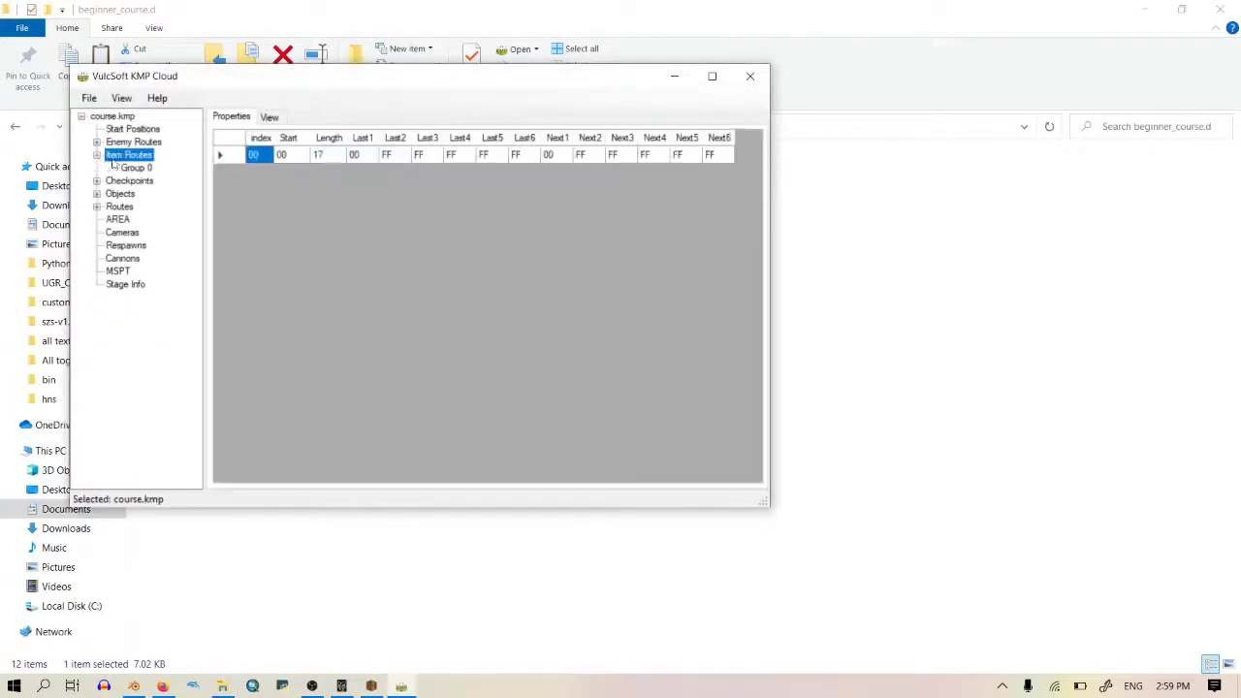
right_click(141, 170)
Step: Expand the enemy routes and copy their Group 0
double_click(109, 143)
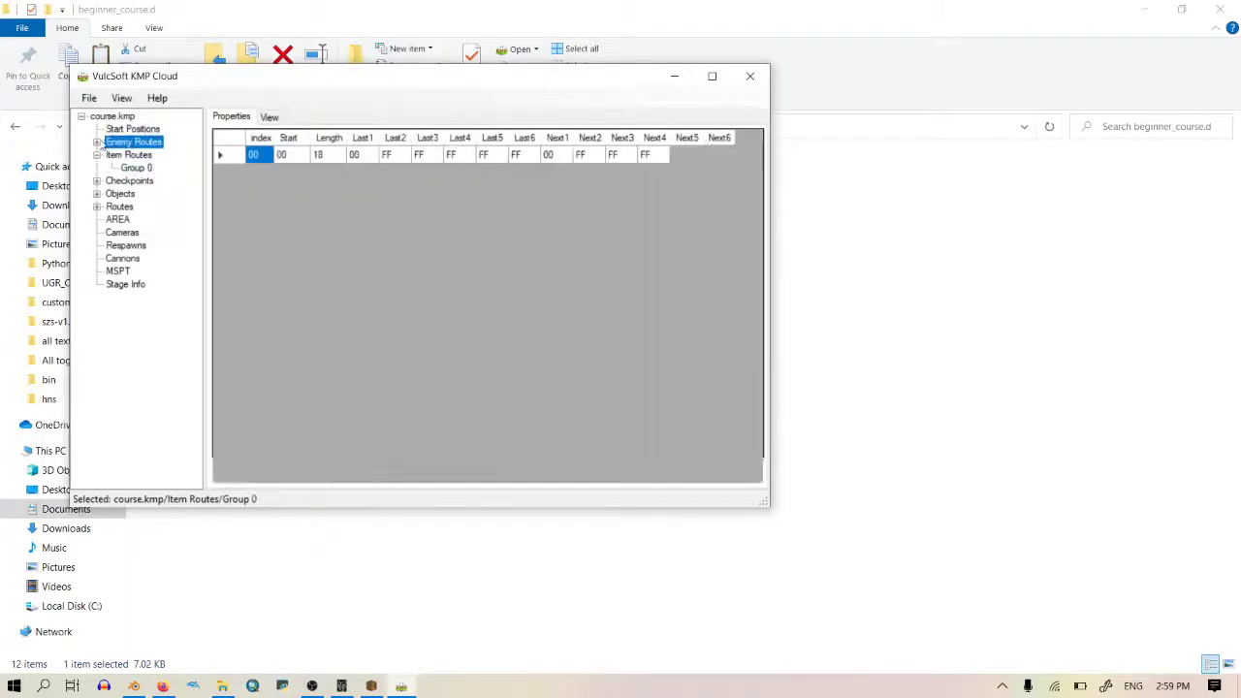
click(137, 155)
right_click(141, 157)
key(Escape)
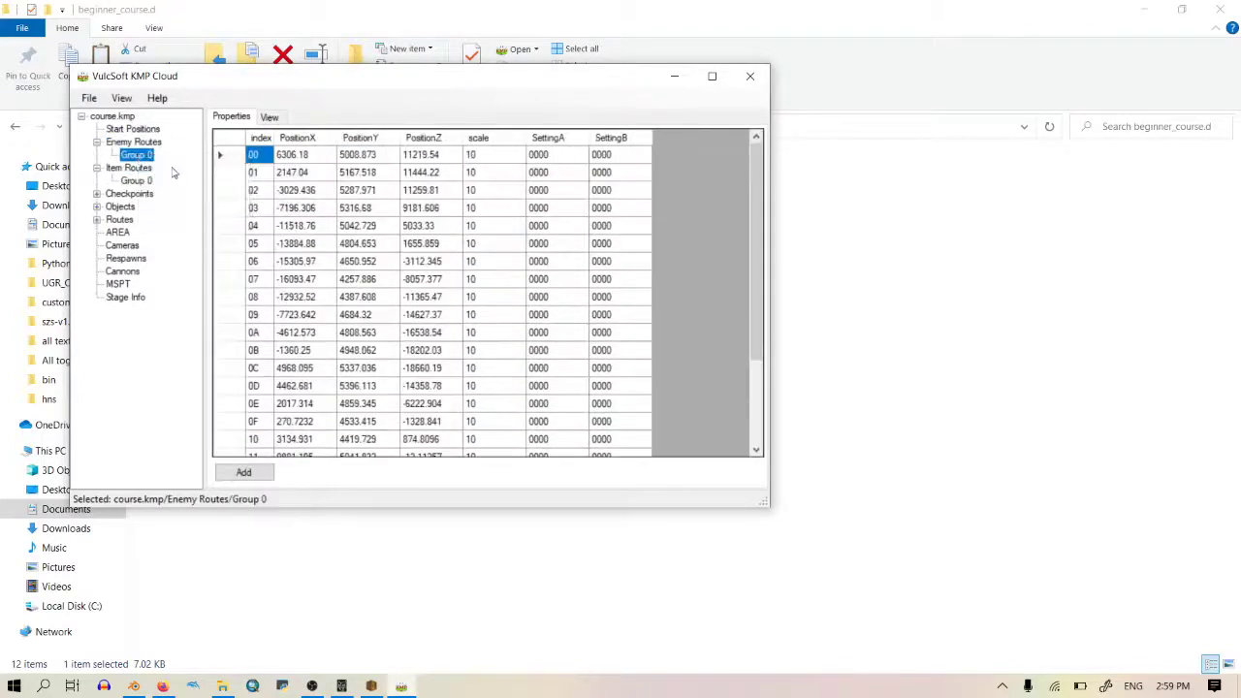
Step: Delete Group 0 from the item routes and confirm the deletion
click(135, 182)
right_click(137, 182)
click(171, 205)
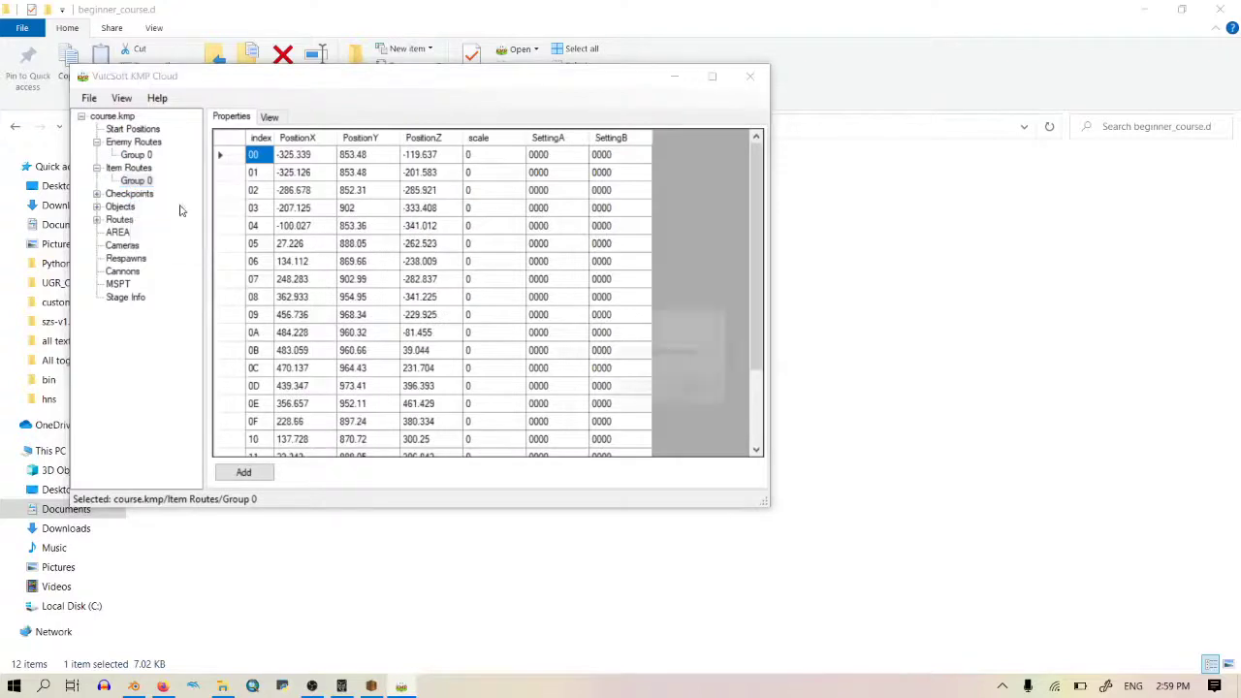
click(622, 392)
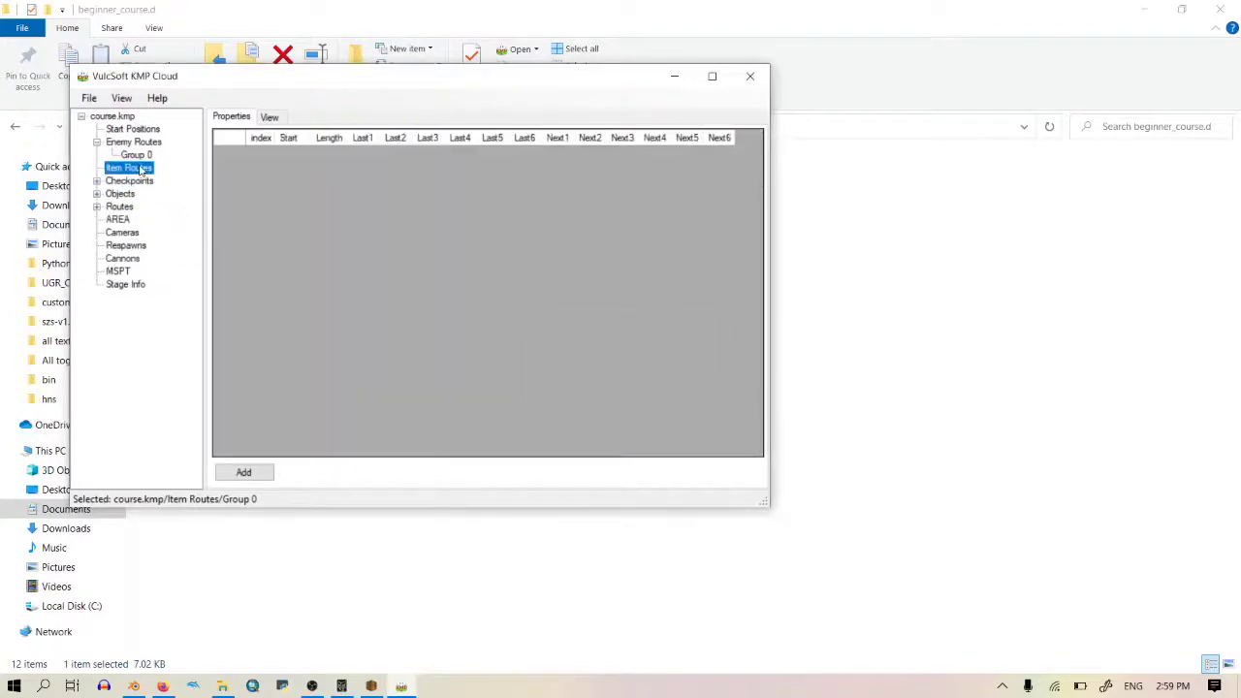
Step: Paste the copied enemy route group into the item routes as an added group
right_click(141, 169)
click(325, 242)
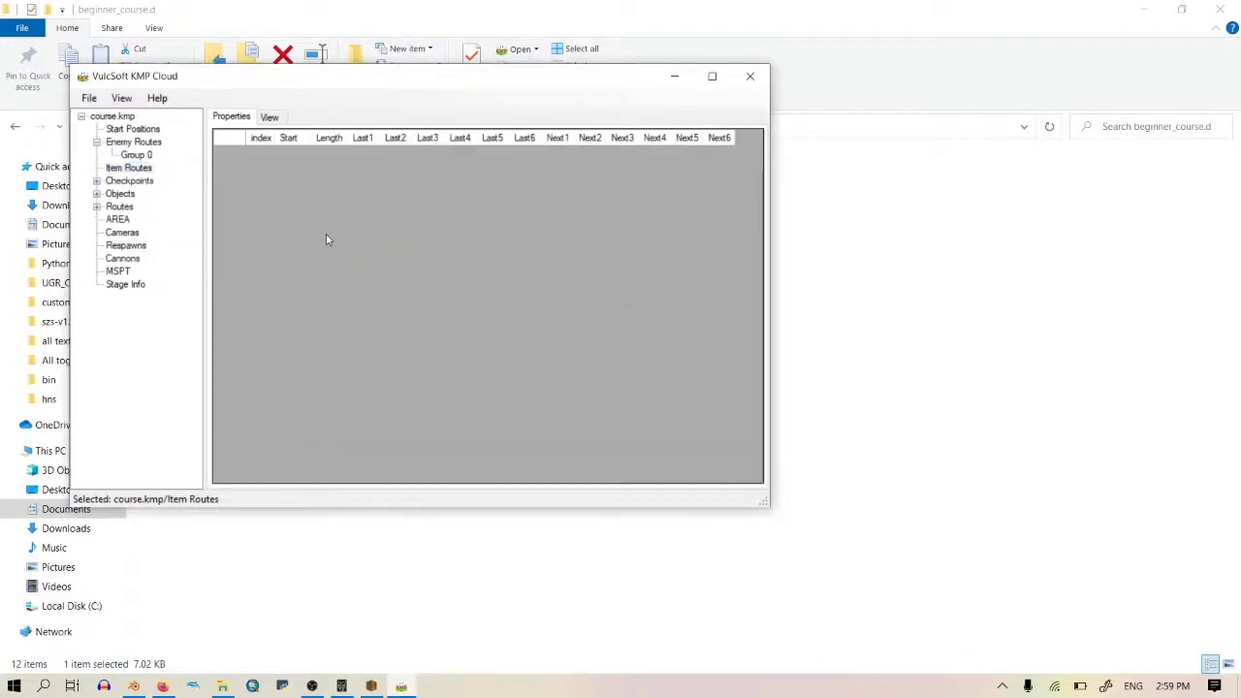
right_click(136, 169)
mouse_move(238, 211)
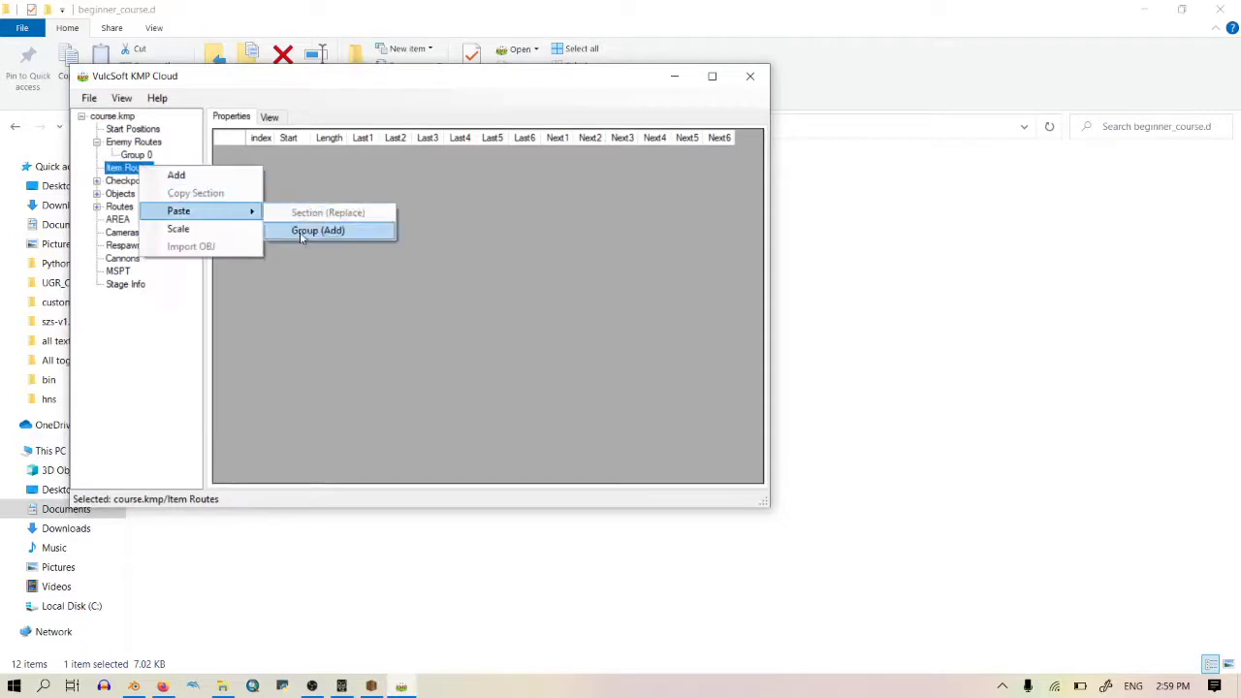
click(303, 236)
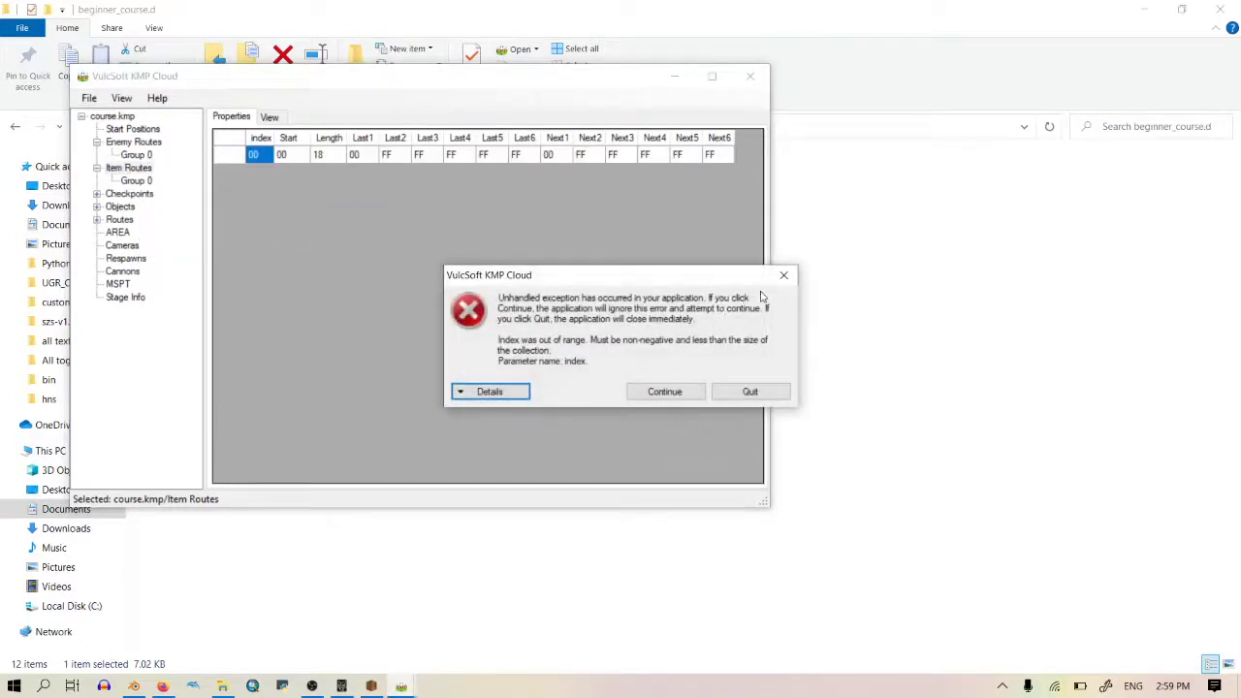
Step: Dismiss the exception error, compare Group 0 of the item routes with Group 0 of the enemy routes, and save course.kmp
click(784, 275)
click(136, 180)
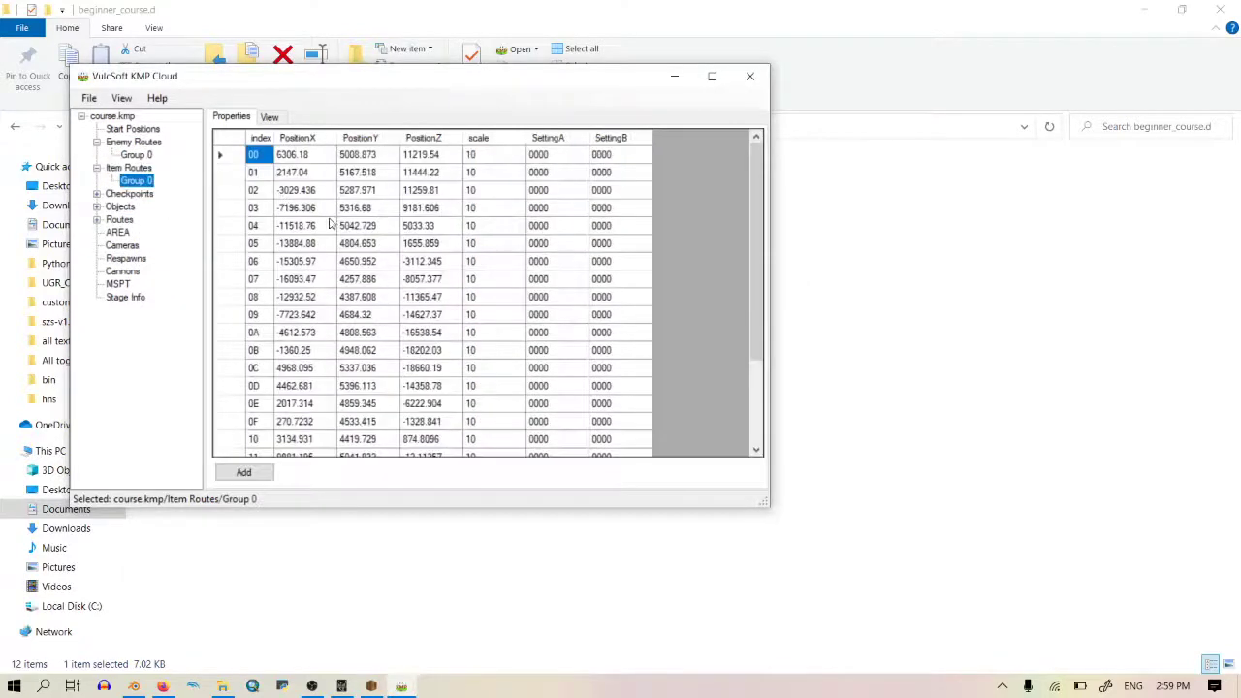
click(136, 155)
click(135, 180)
click(88, 98)
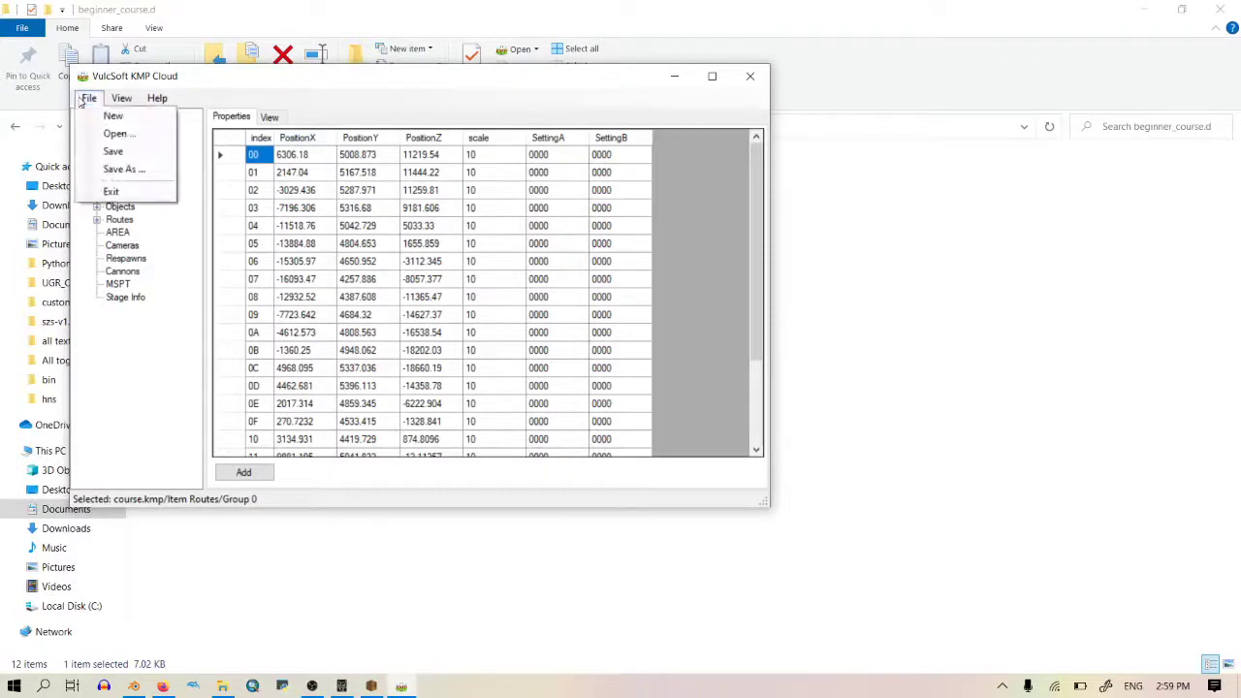
click(108, 152)
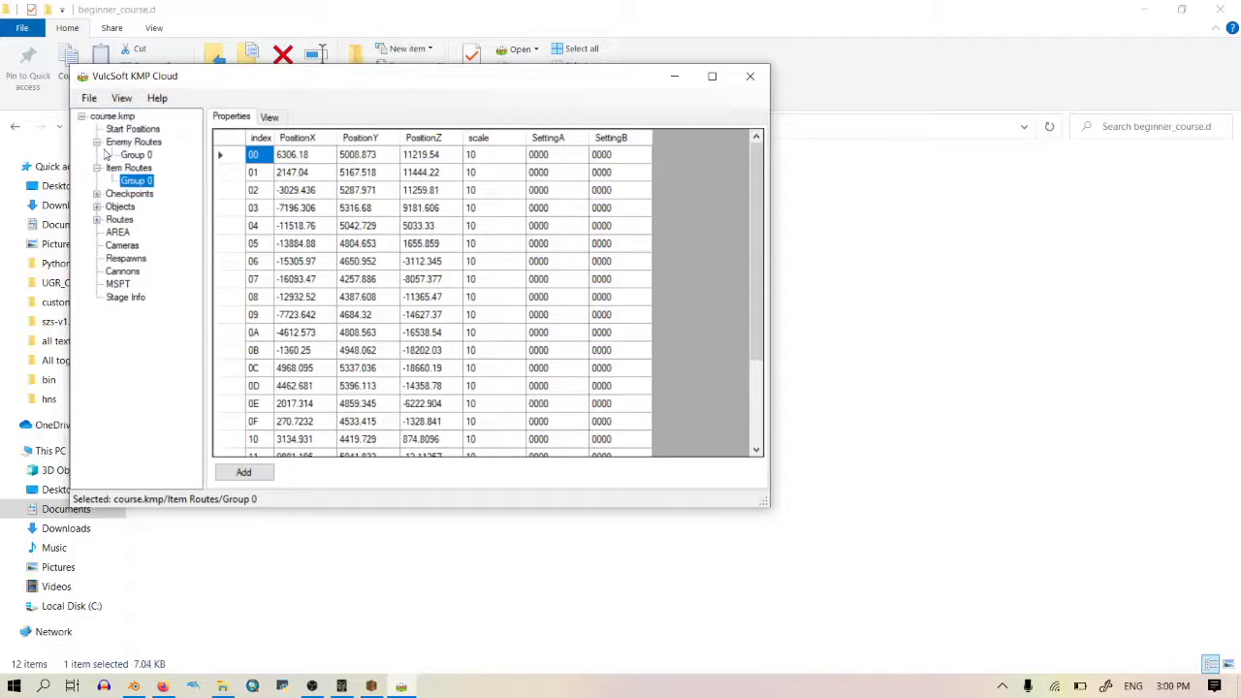
Step: Examine the respawn and camera entries of course.kmp, and close KMP Cloud
click(89, 98)
click(90, 98)
click(121, 258)
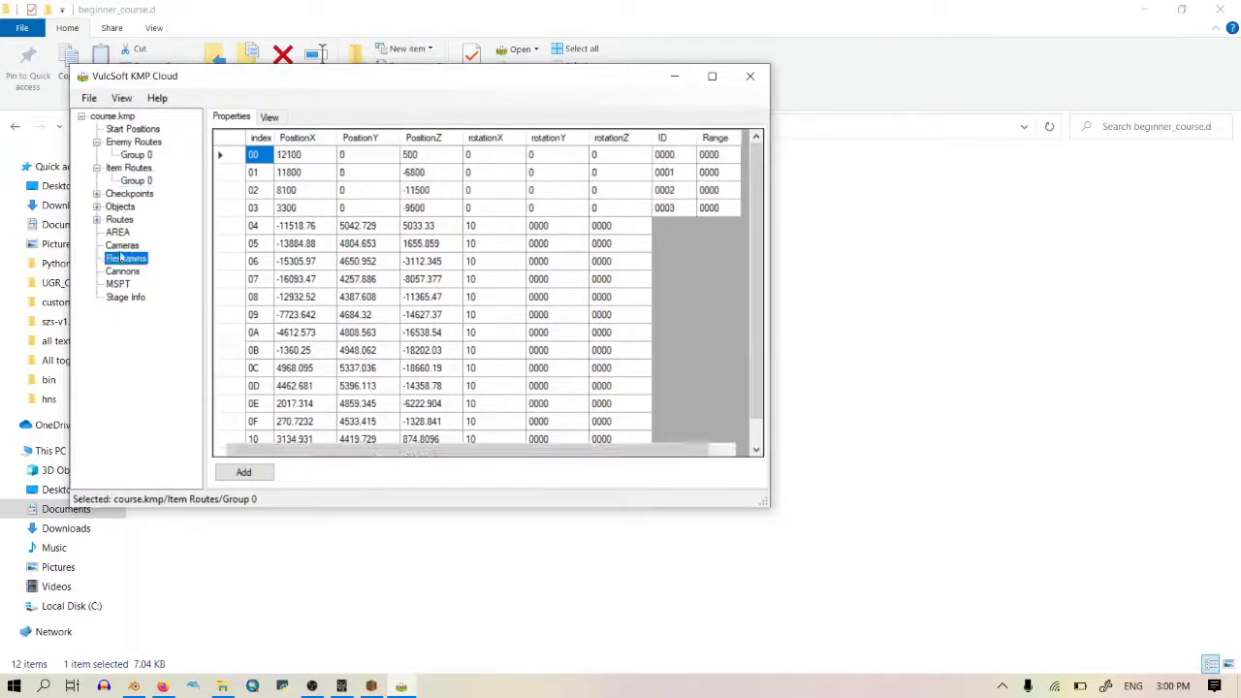
click(122, 245)
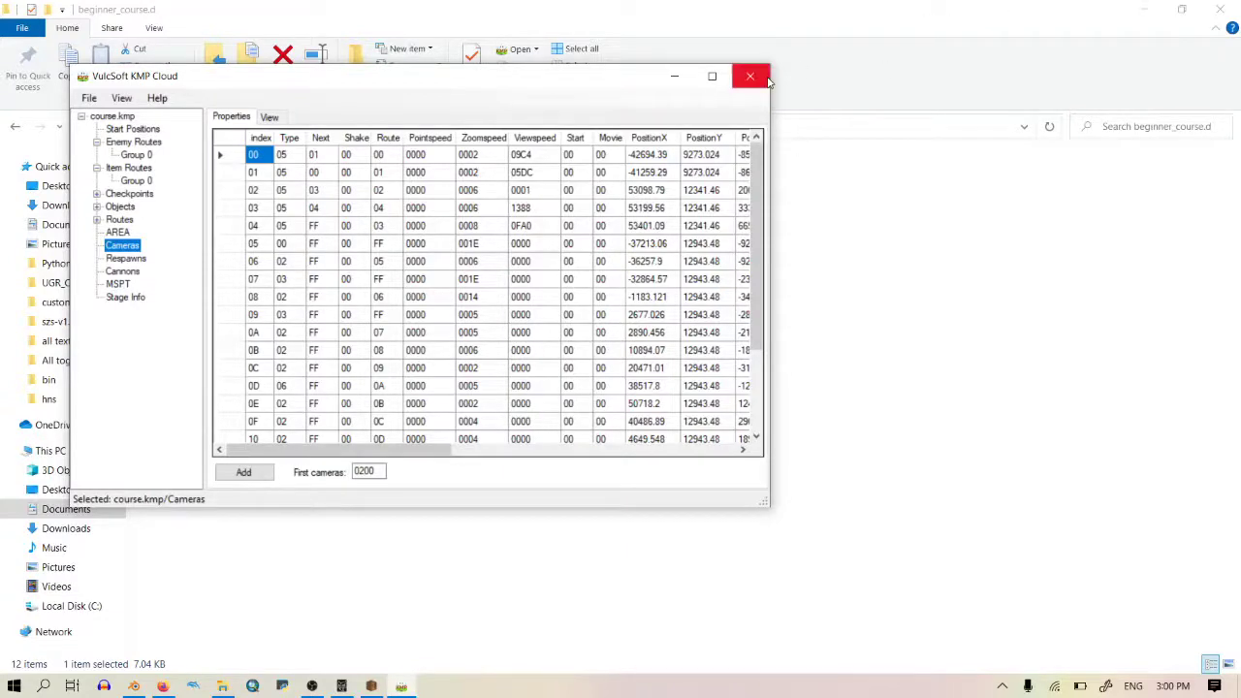
click(755, 81)
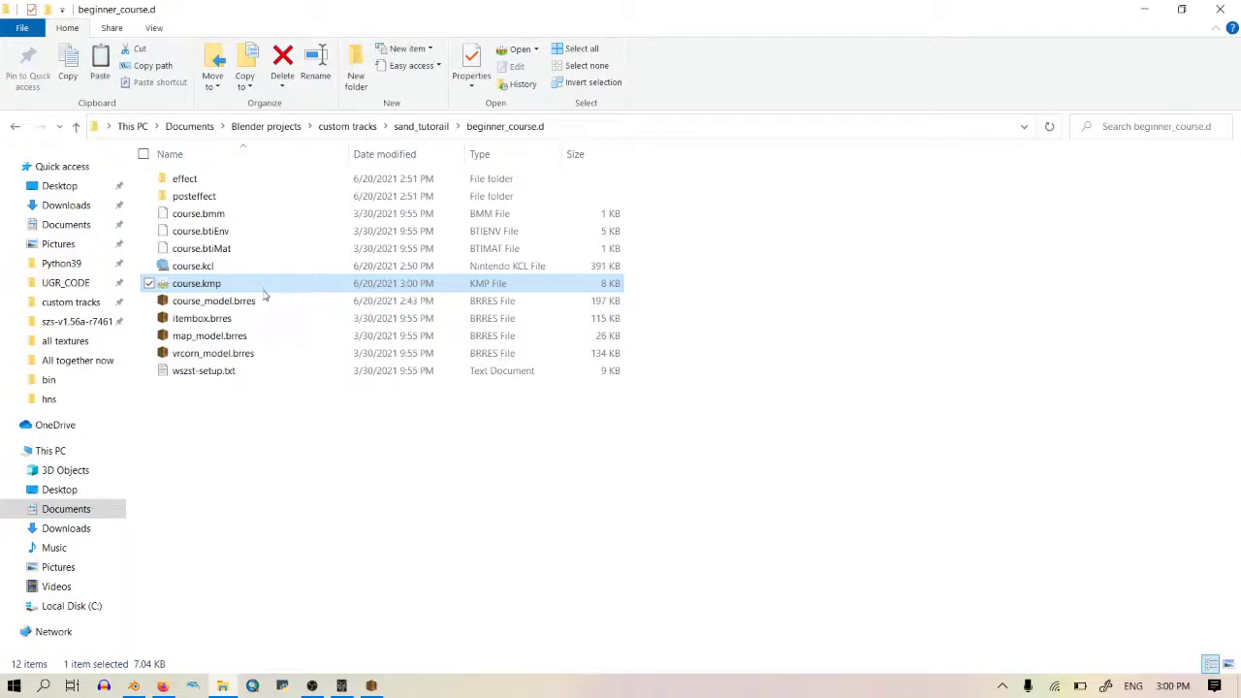
Step: Go to the Scalene's Auto Respawn folder inside Scalenes_Auto_Respawn in the program zip folder
click(77, 320)
click(477, 127)
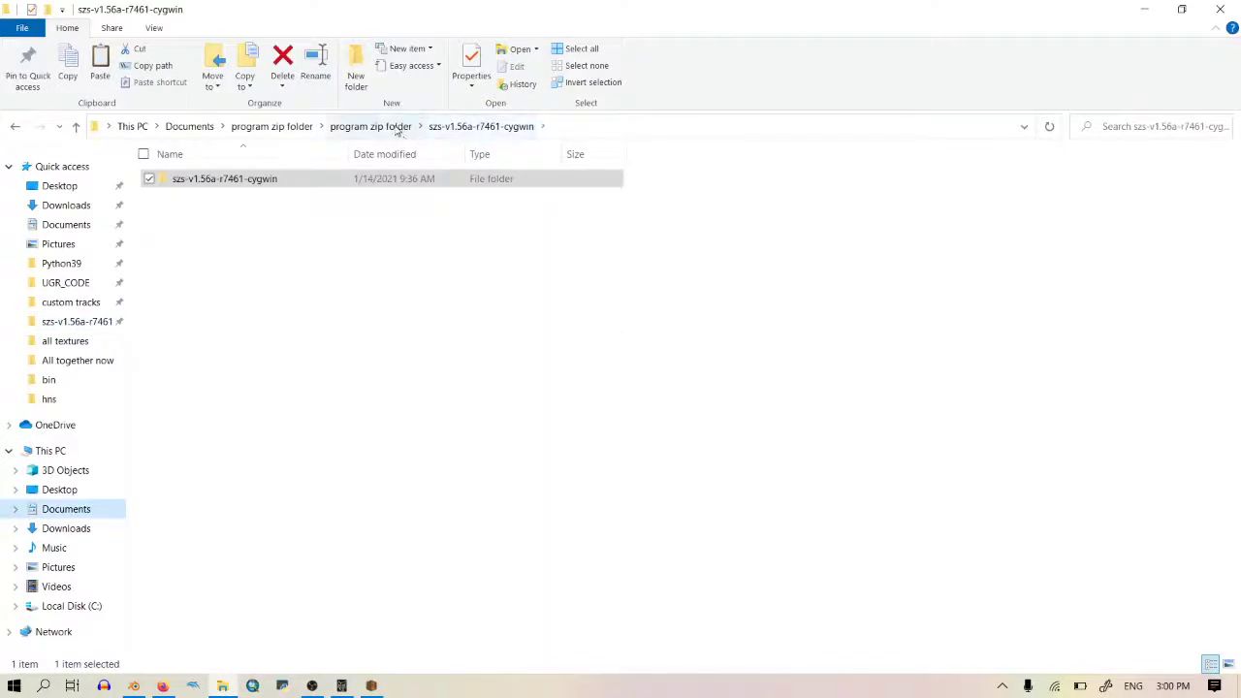
click(393, 127)
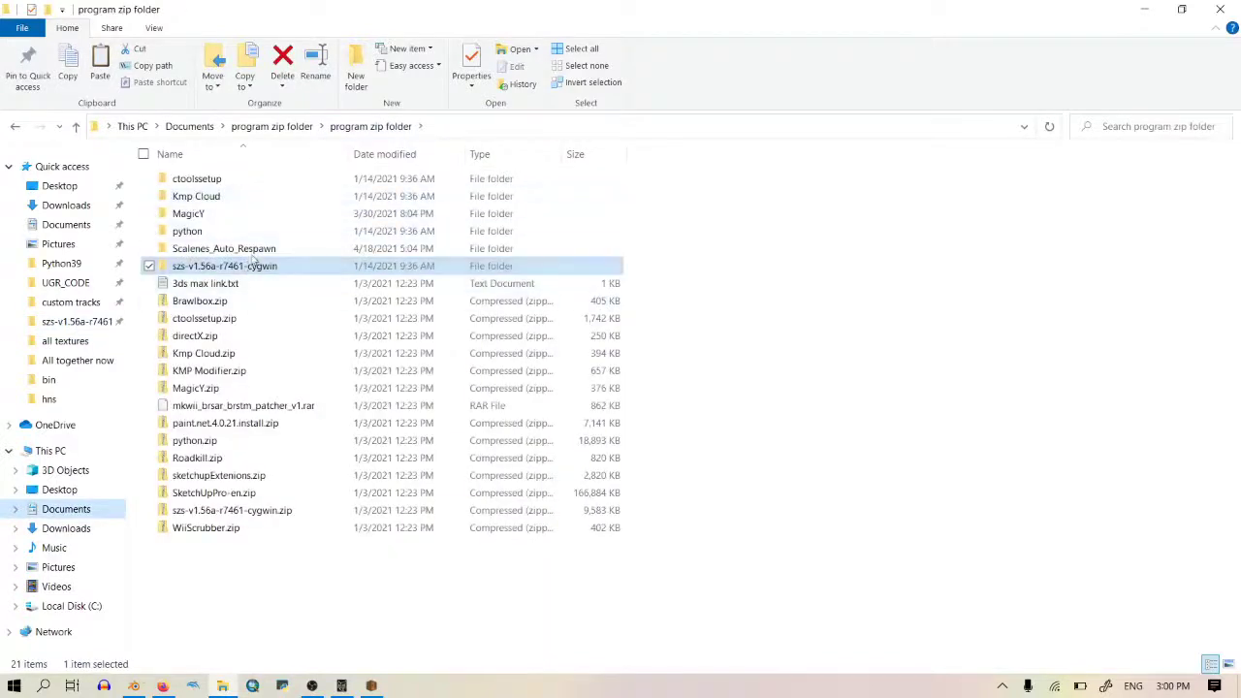
double_click(257, 250)
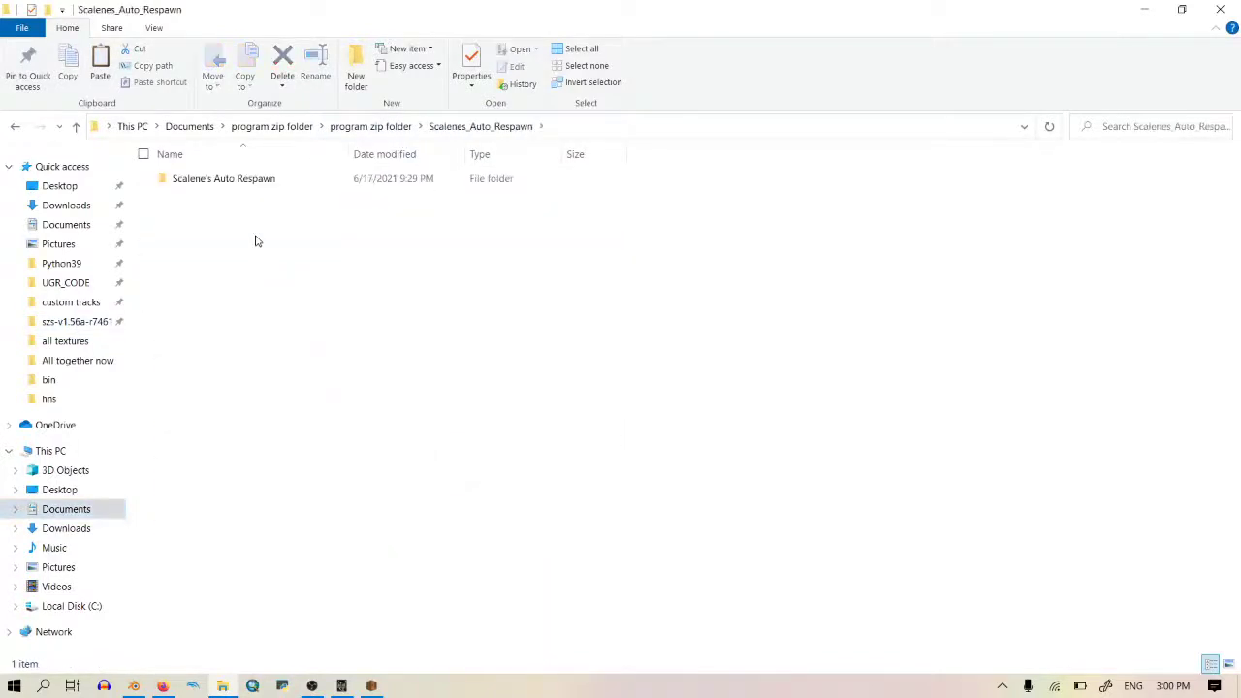
double_click(271, 186)
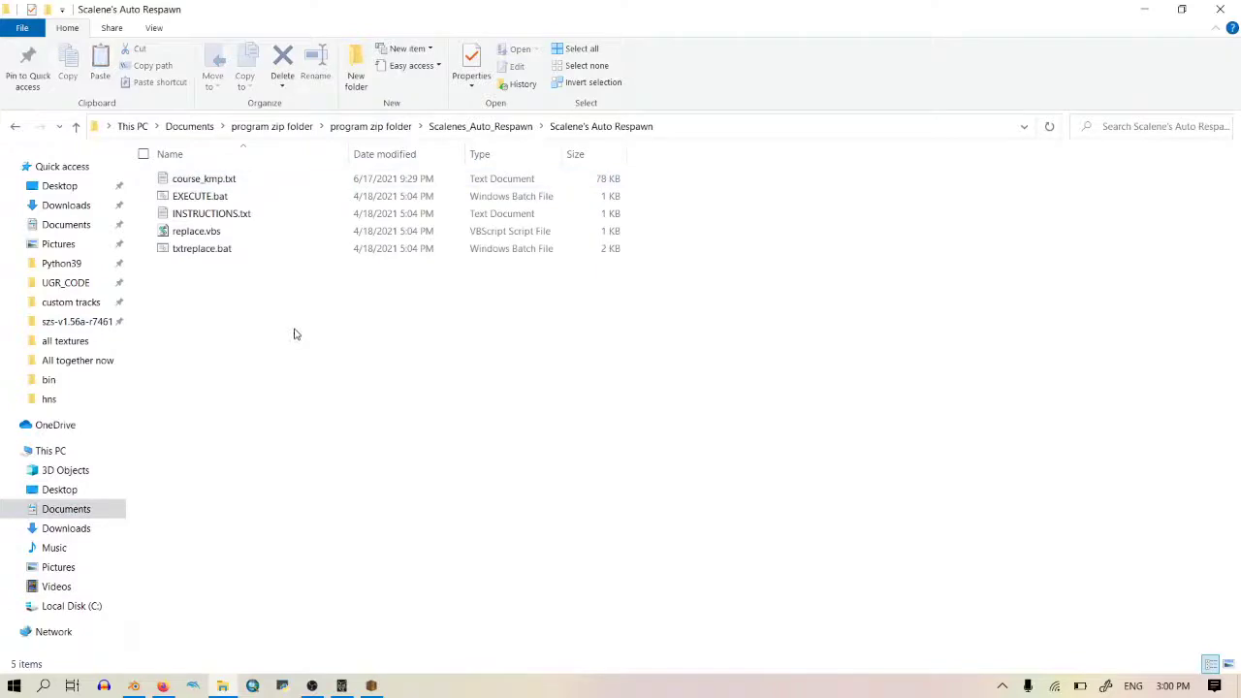
Step: Place a copy of course.kmp beside the scripts, run EXECUTE.bat on it, close the console, and select the generated course.kmp
click(246, 215)
double_click(246, 215)
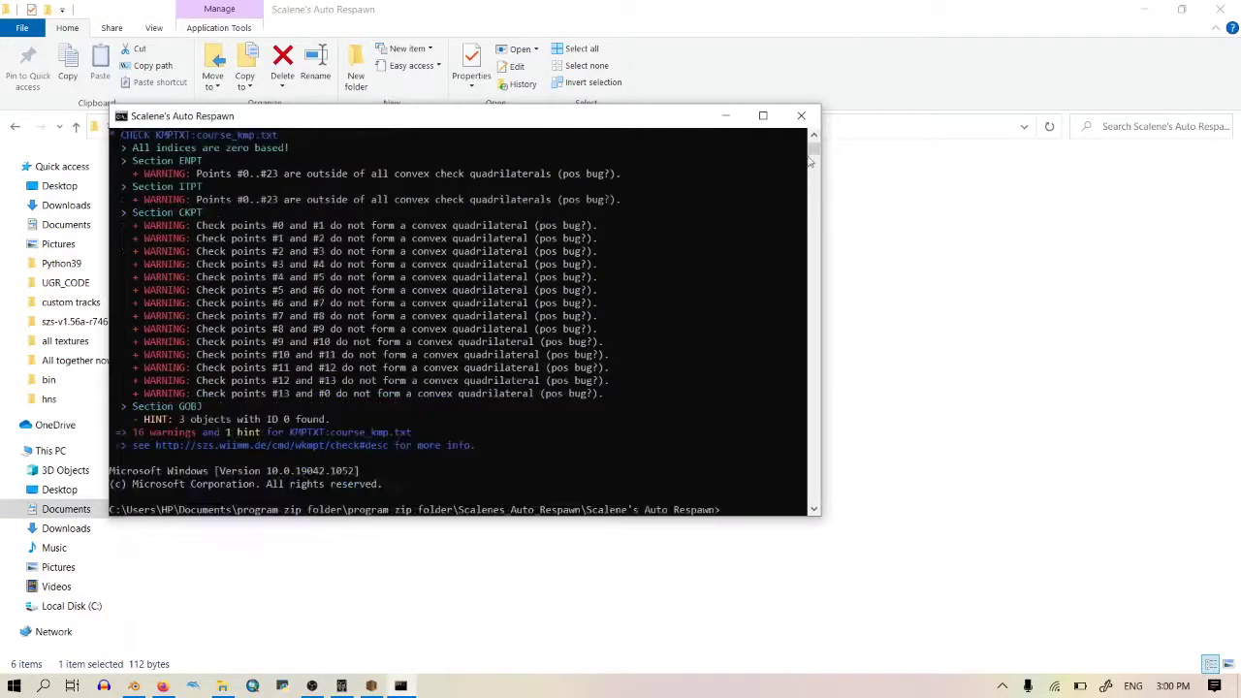
click(801, 115)
click(188, 180)
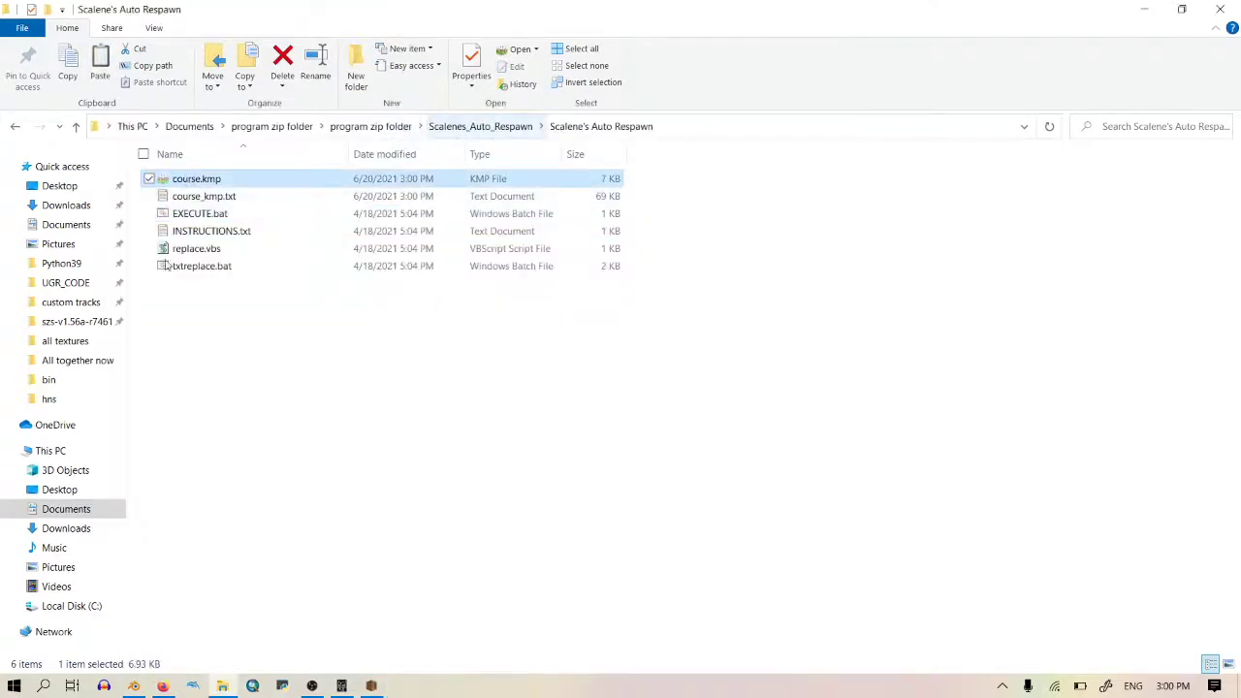
Step: Replace course.kmp in the beginner_course.d folder of sand_tutorail with the version generated by Auto Respawn
click(71, 302)
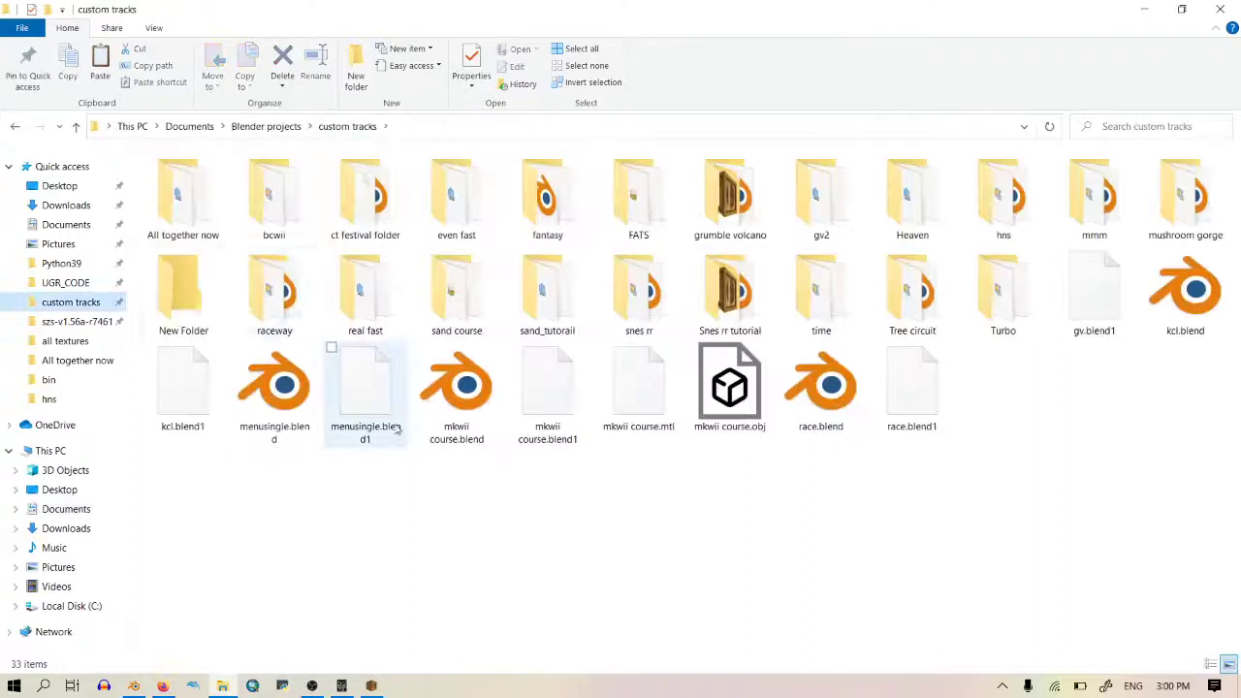
double_click(511, 316)
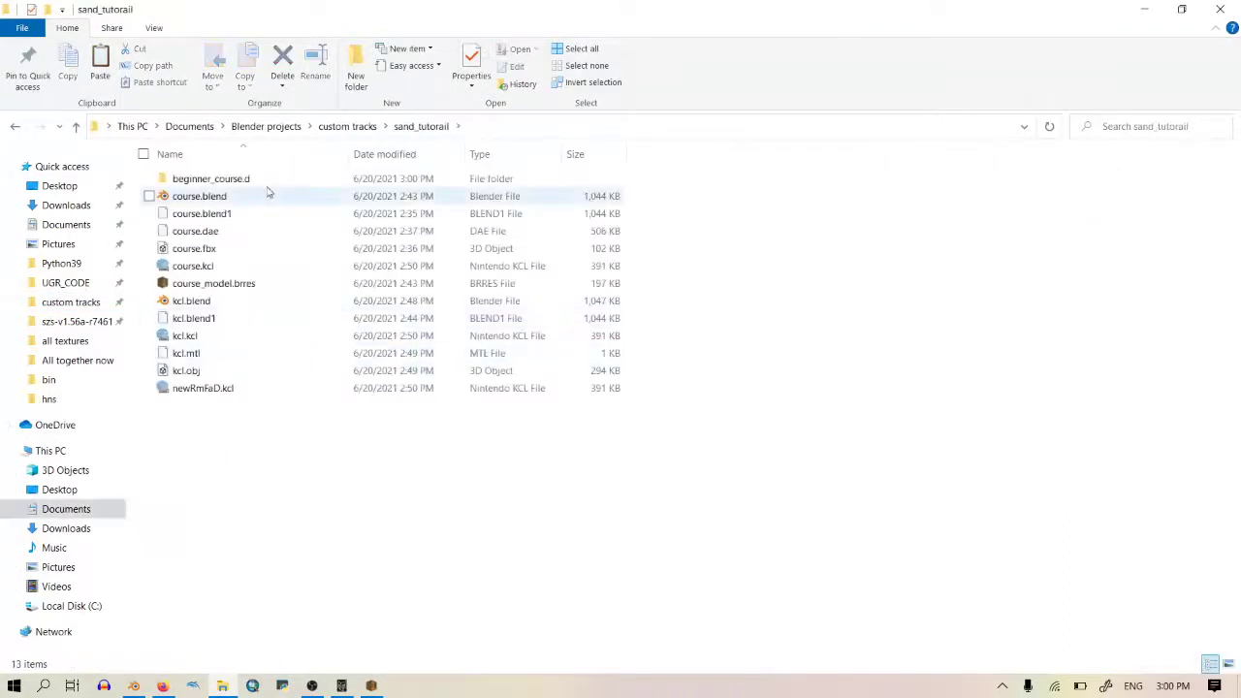
double_click(271, 181)
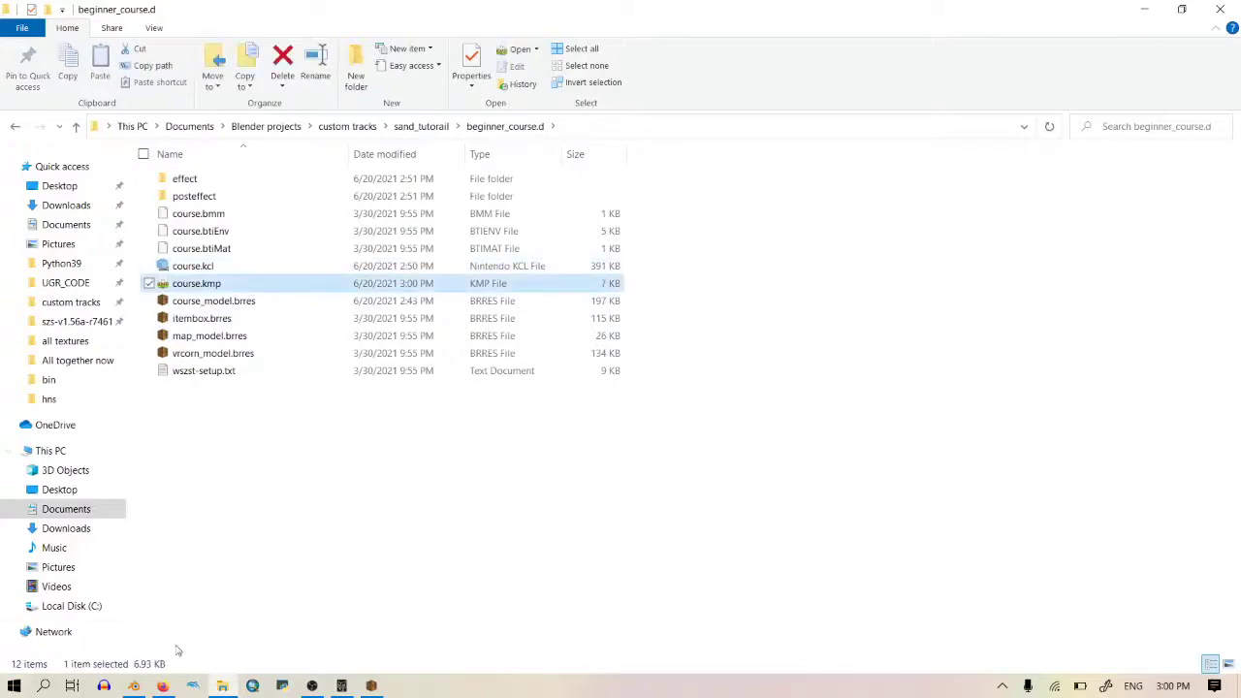
Step: Start Lorenzi's KMP Editor 0.5.2 and open course.kmp from the beginner_course.d folder
key(super)
text(re)
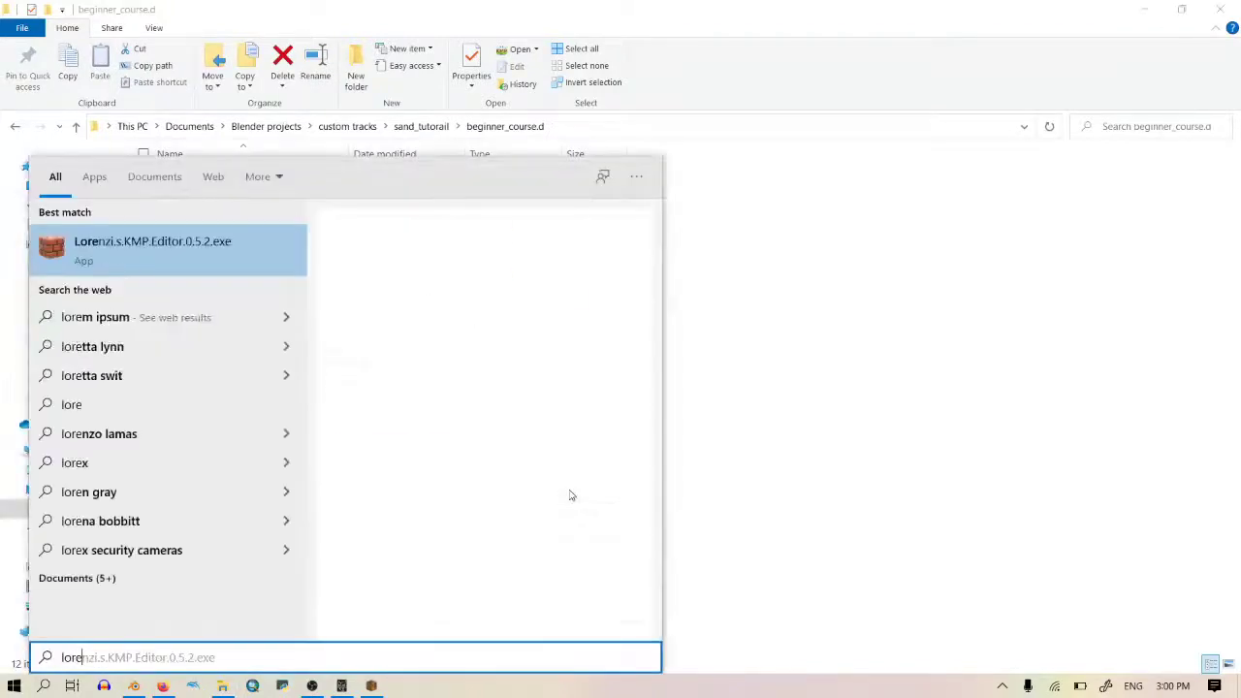
key(Return)
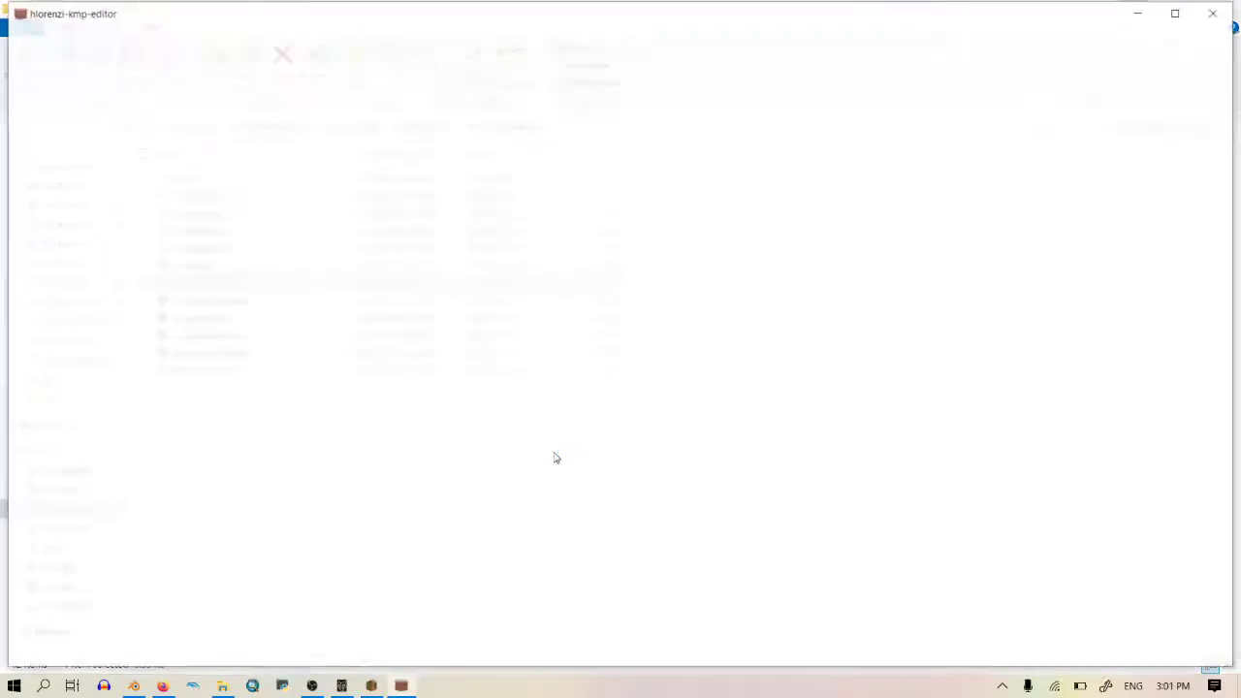
click(18, 34)
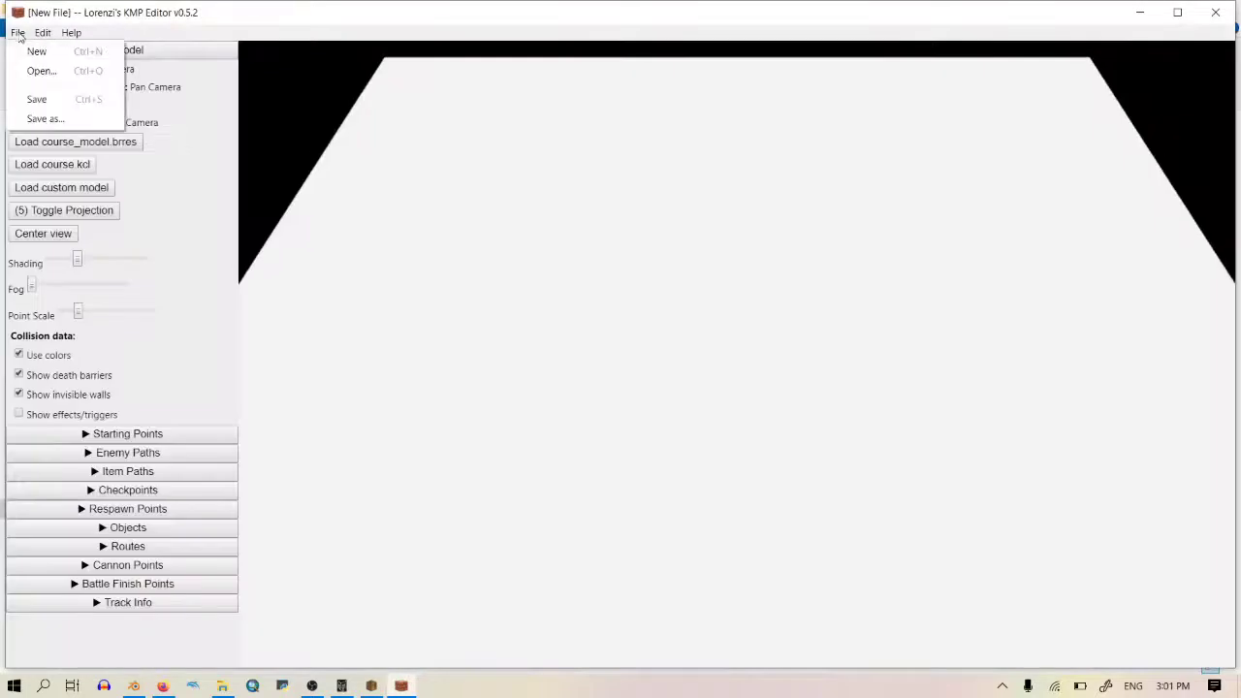
click(46, 74)
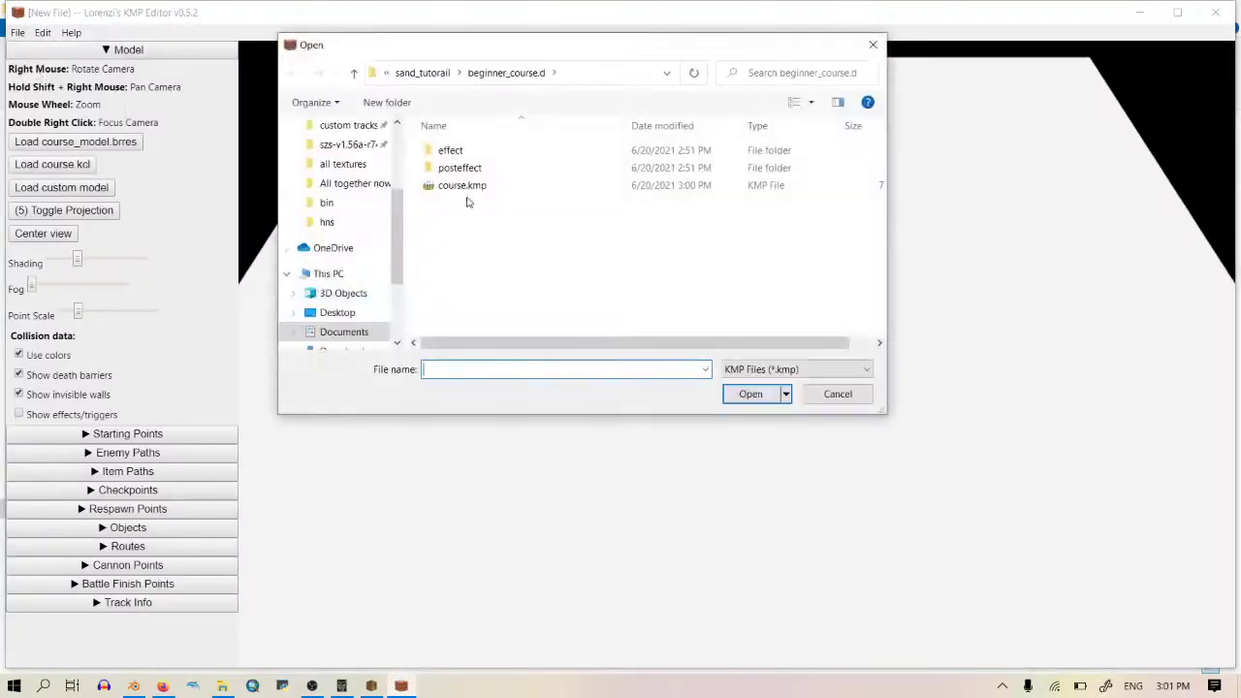
click(475, 185)
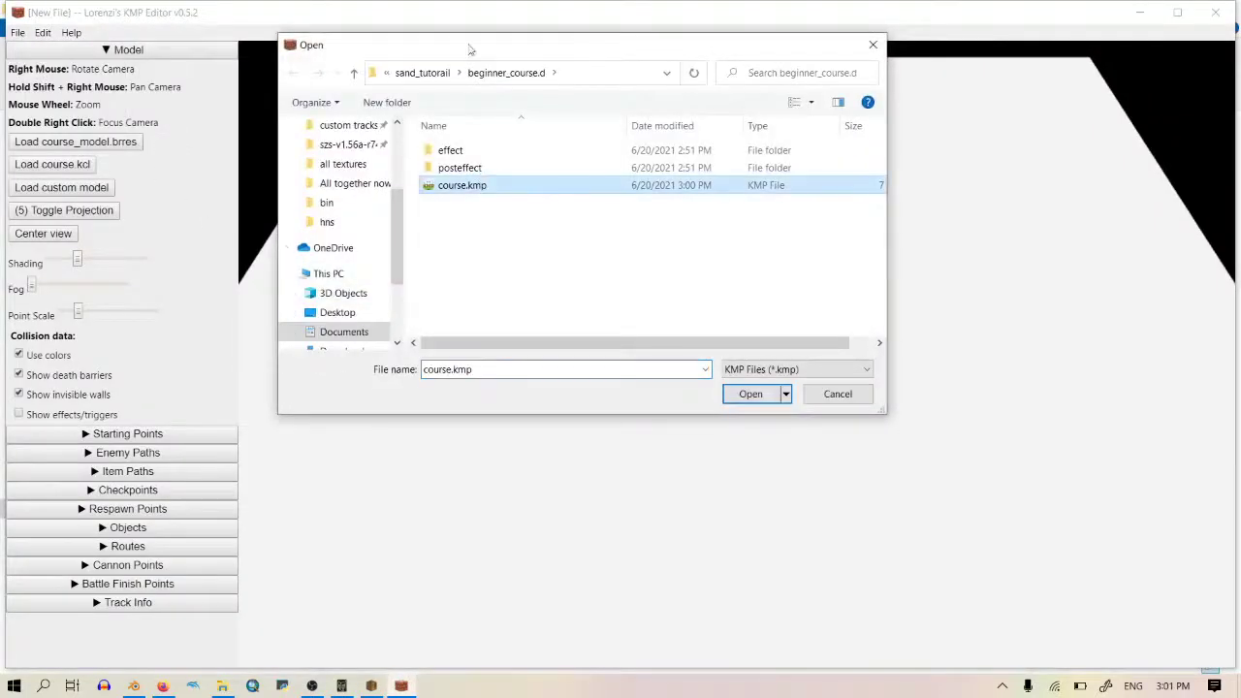
click(748, 394)
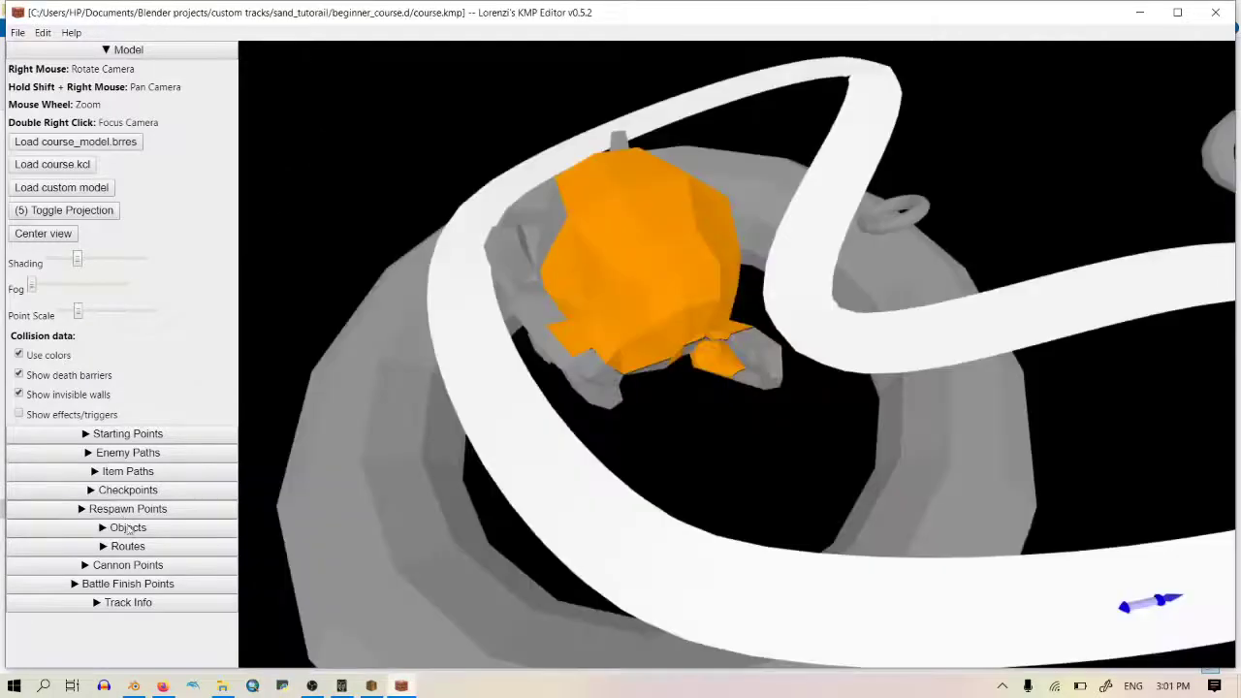
Step: Show the respawn points and move the three that lie off the road onto the nearest stretches of track
click(126, 510)
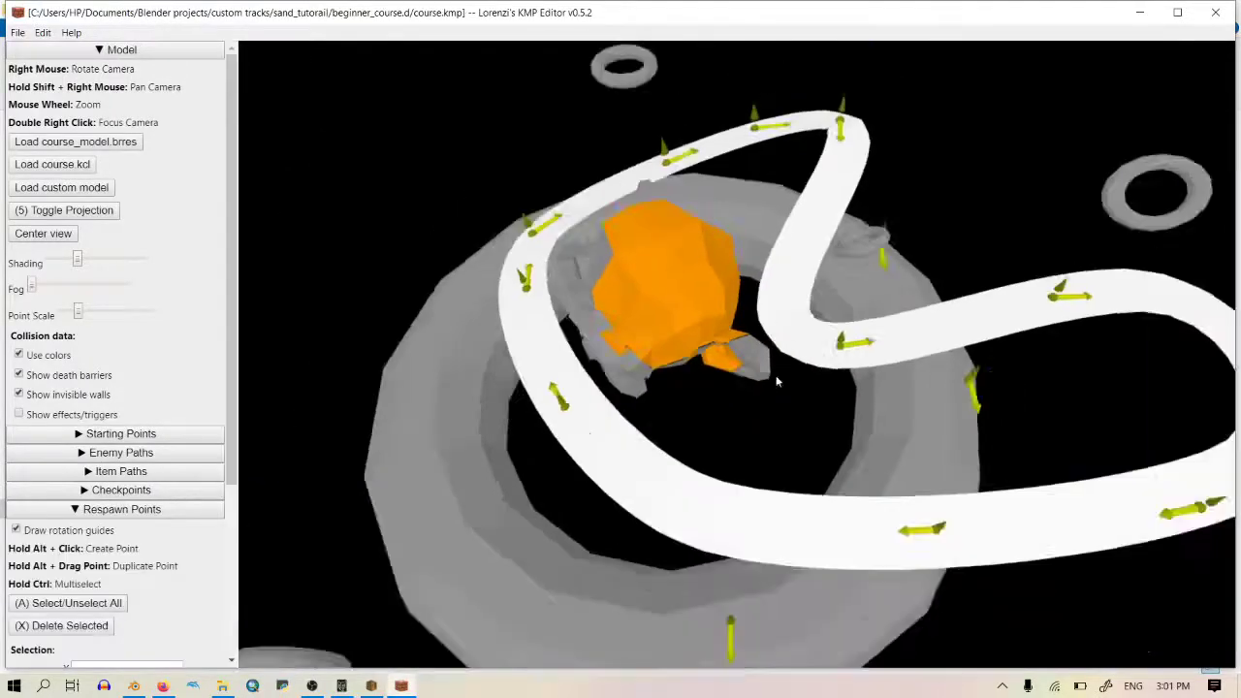
scroll(871, 426, up, 2)
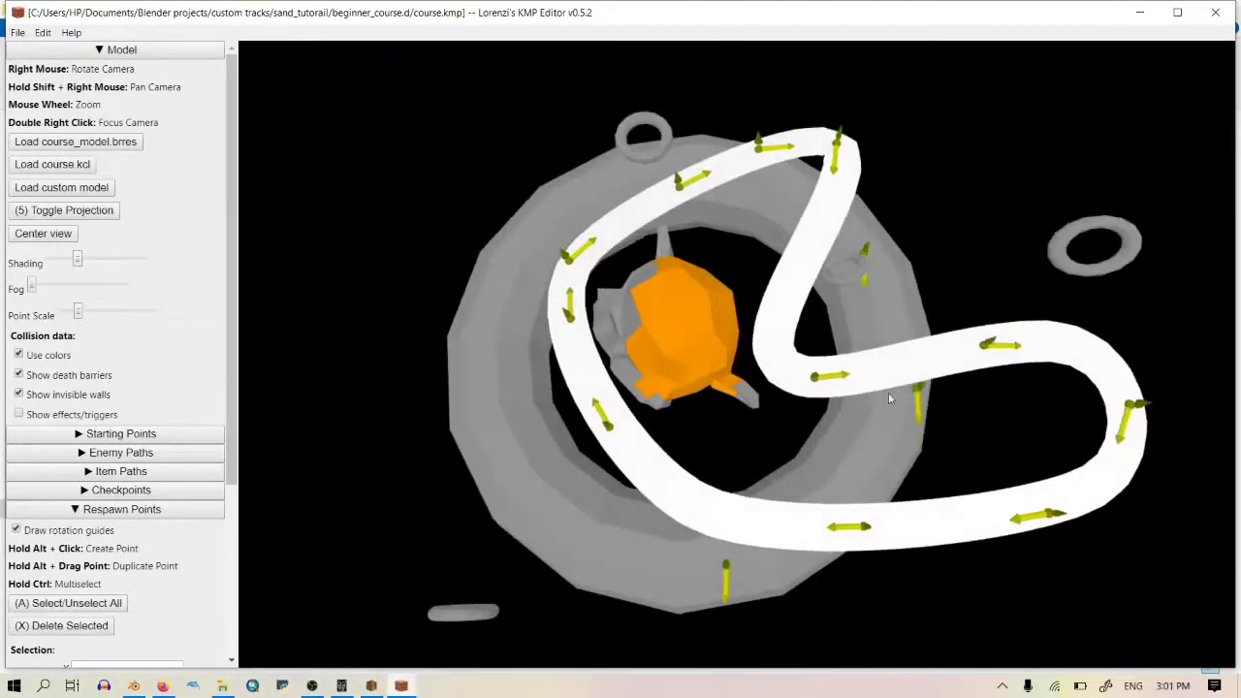
right_drag(888, 391, 837, 399)
drag(785, 226, 722, 239)
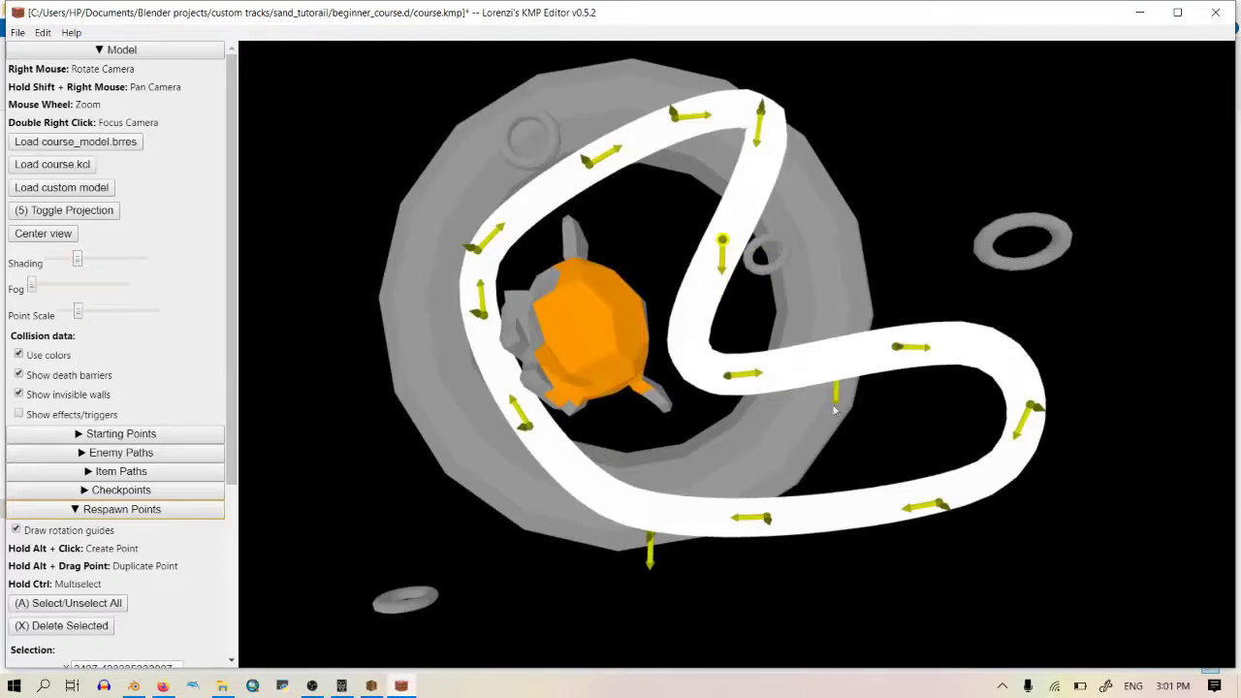
right_drag(834, 411, 831, 377)
drag(834, 374, 824, 341)
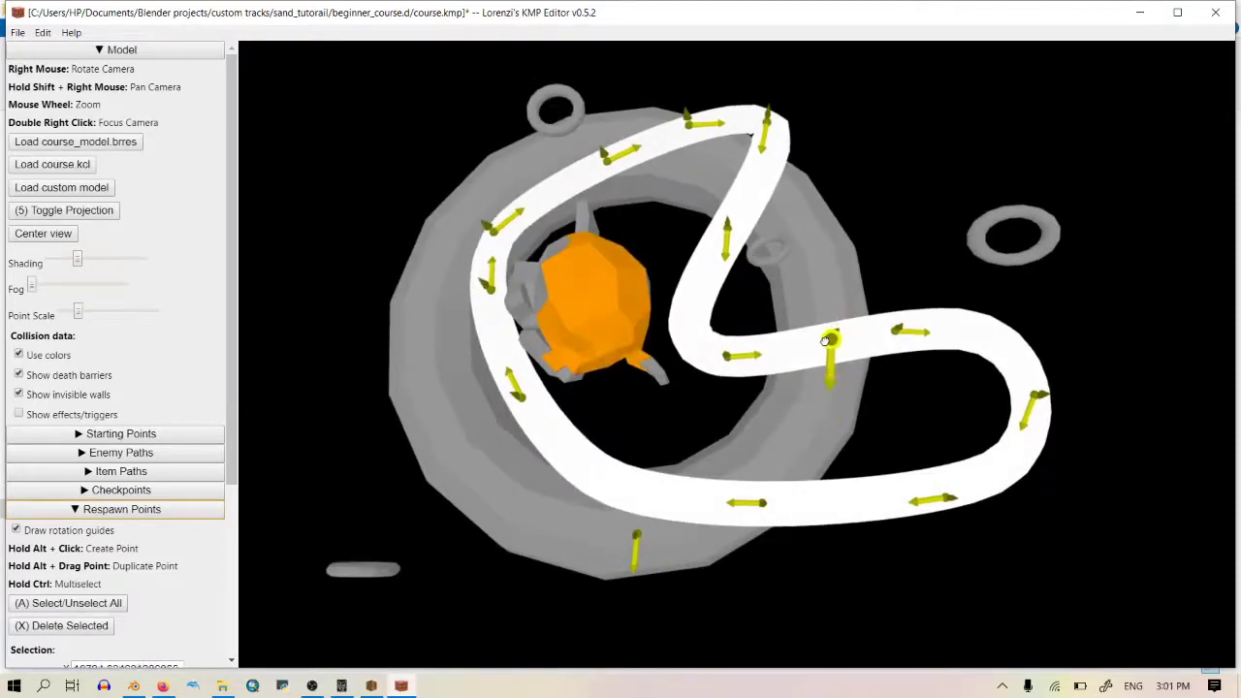
drag(635, 534, 625, 491)
scroll(628, 464, down, 2)
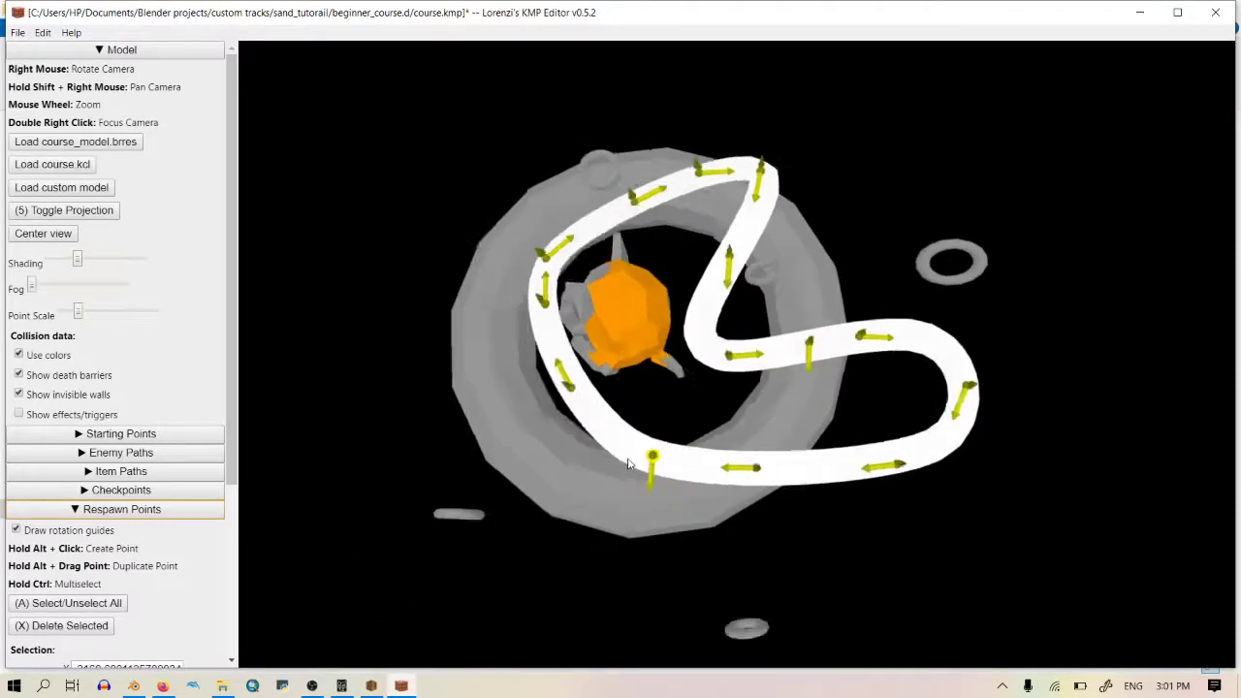
Step: Set the Y rotation of the respawn point on the straight between the far corner and the inner bend to -20
right_drag(629, 463, 690, 391)
scroll(690, 390, up, 3)
click(708, 194)
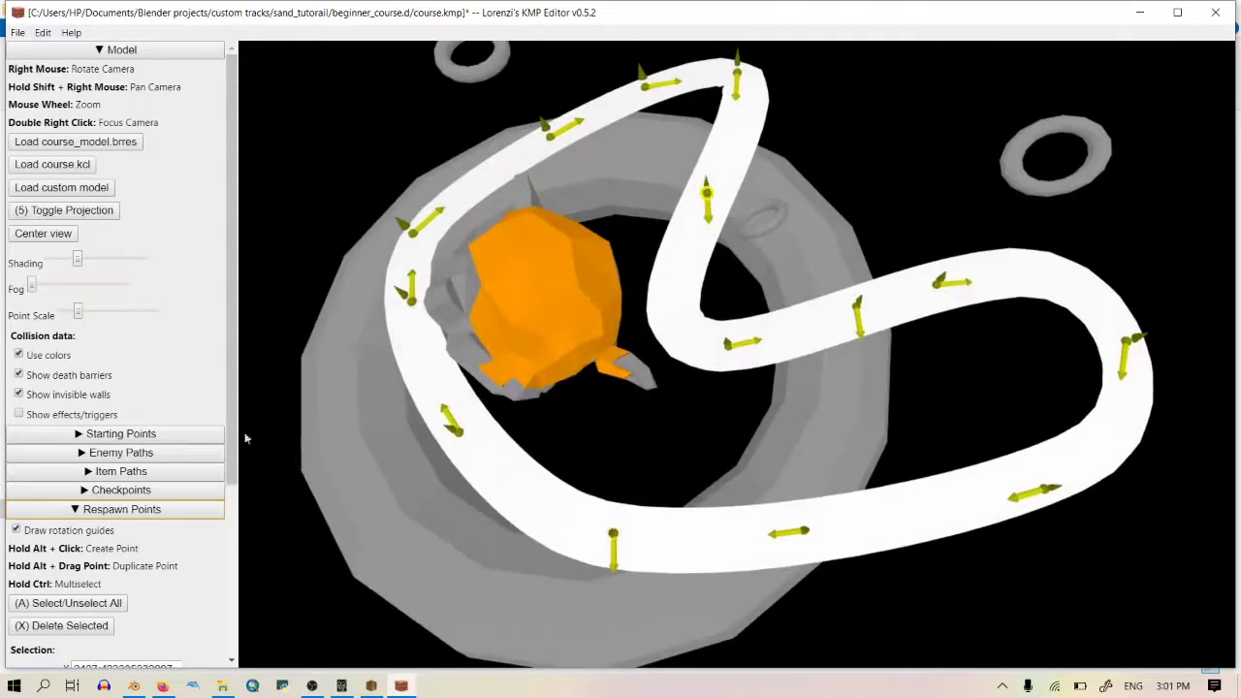
scroll(145, 465, down, 5)
click(120, 512)
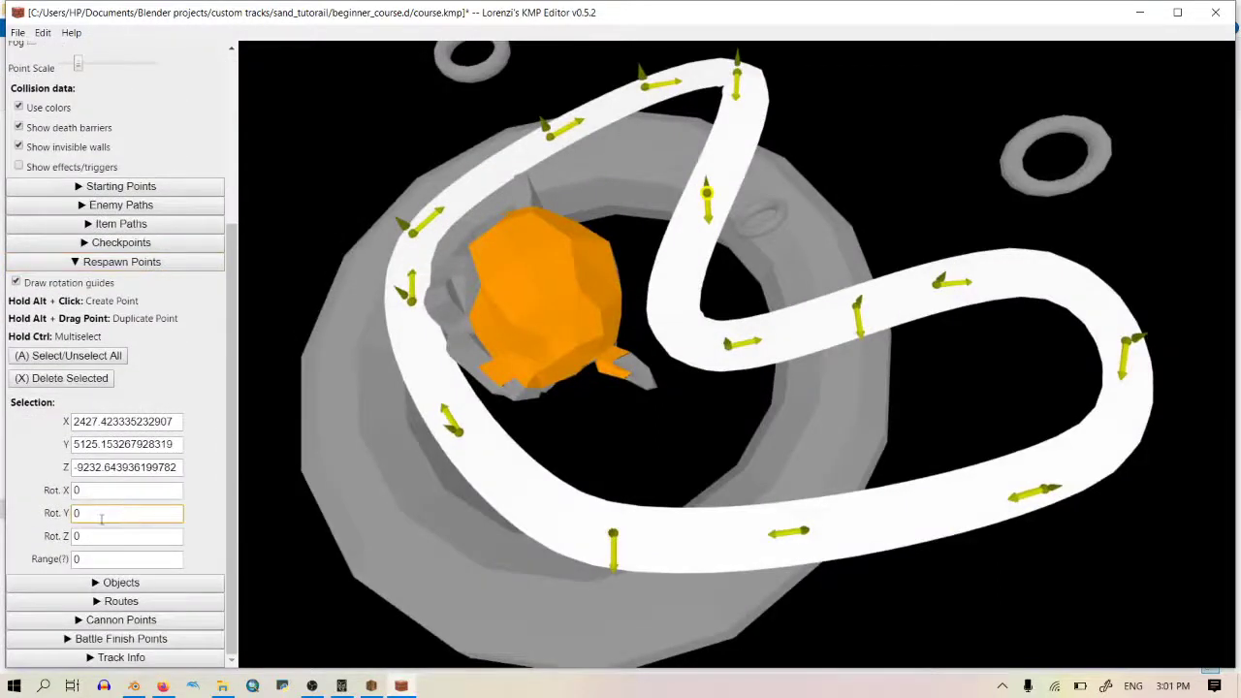
text(50)
key(BackSpace)
key(BackSpace)
text(-50)
key(BackSpace)
key(BackSpace)
text(20)
Step: Set the Y rotation of the moved respawn point just past the inner bend to 90
click(853, 320)
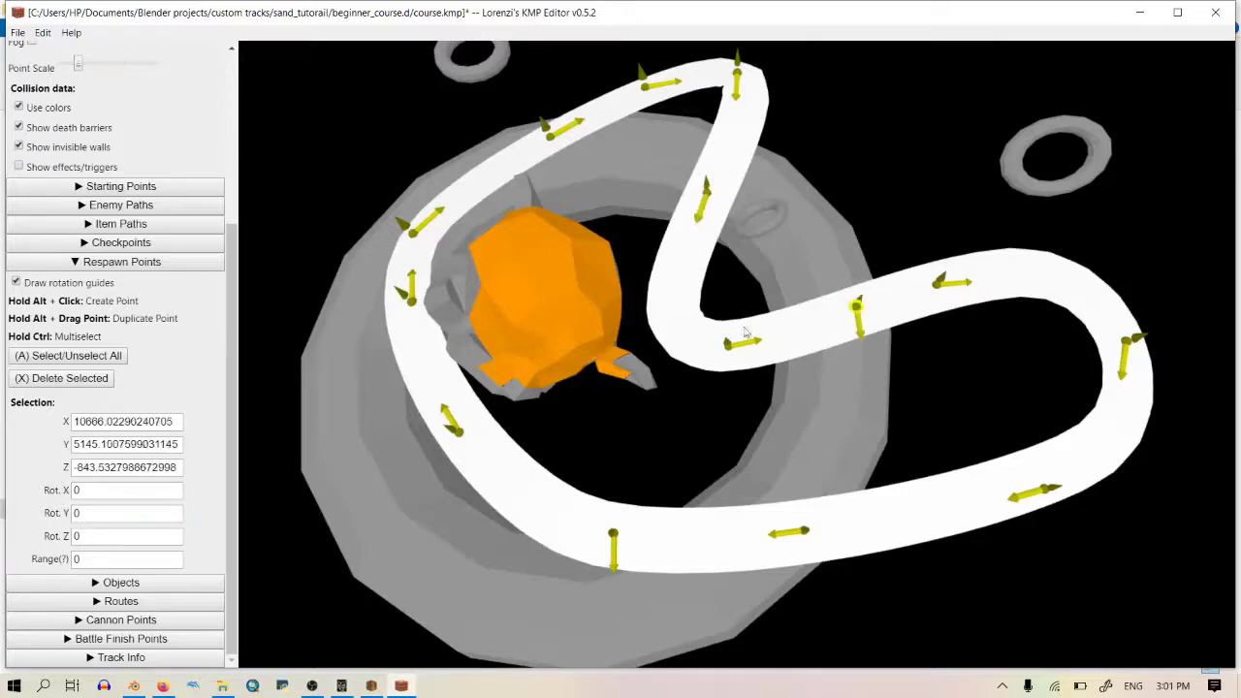
click(115, 514)
text(90)
Step: Set the Y rotation of the moved respawn point on the near bend of the track to -110 and inspect the points
click(612, 536)
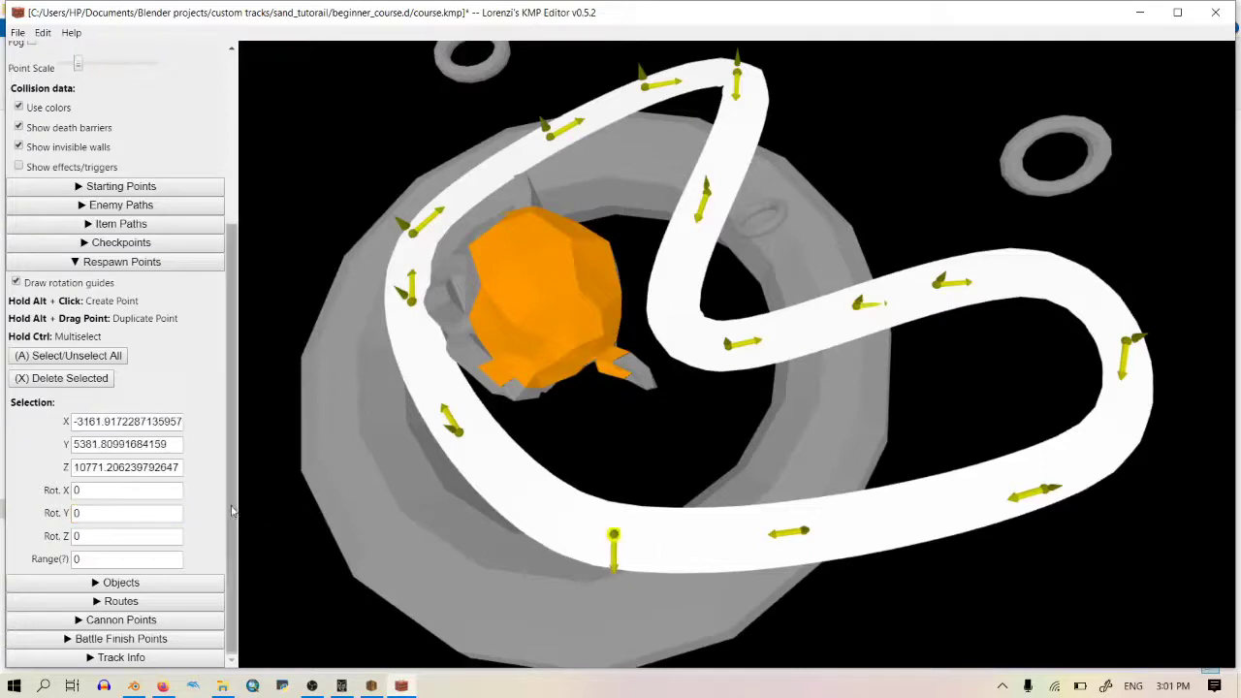
click(135, 521)
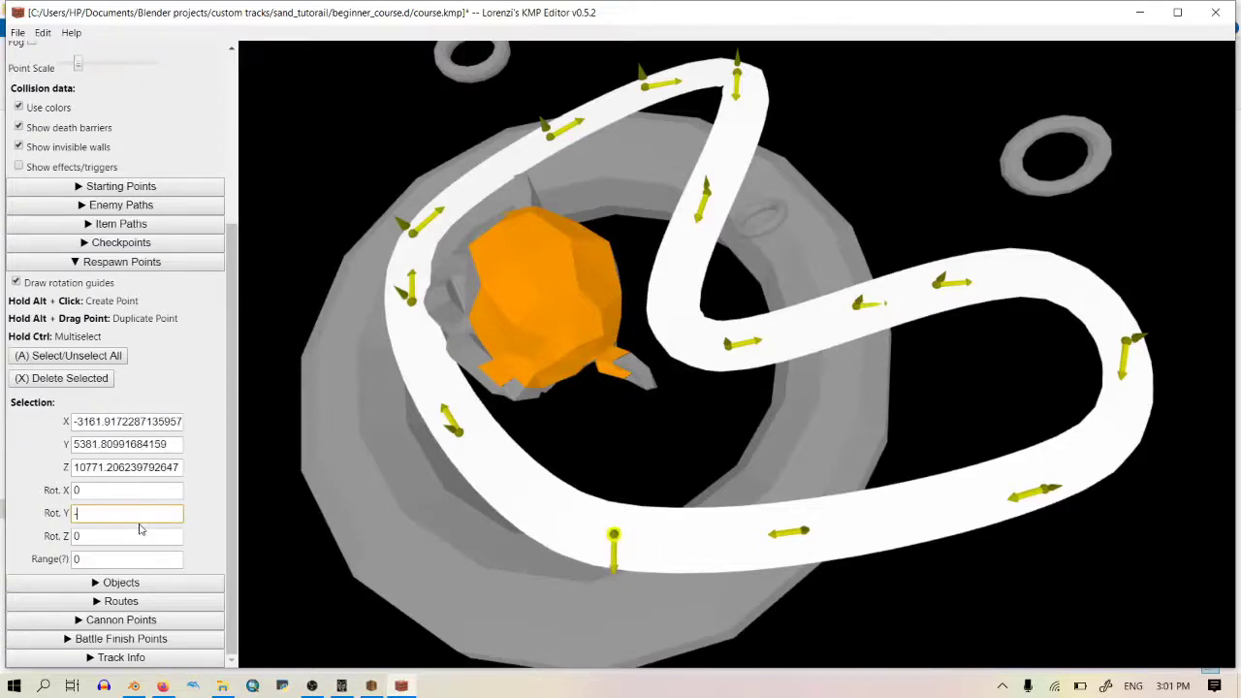
text(-110)
scroll(707, 413, down, 3)
middle_drag(707, 413, 743, 448)
scroll(744, 448, up, 3)
right_drag(746, 448, 762, 395)
scroll(761, 393, up, 3)
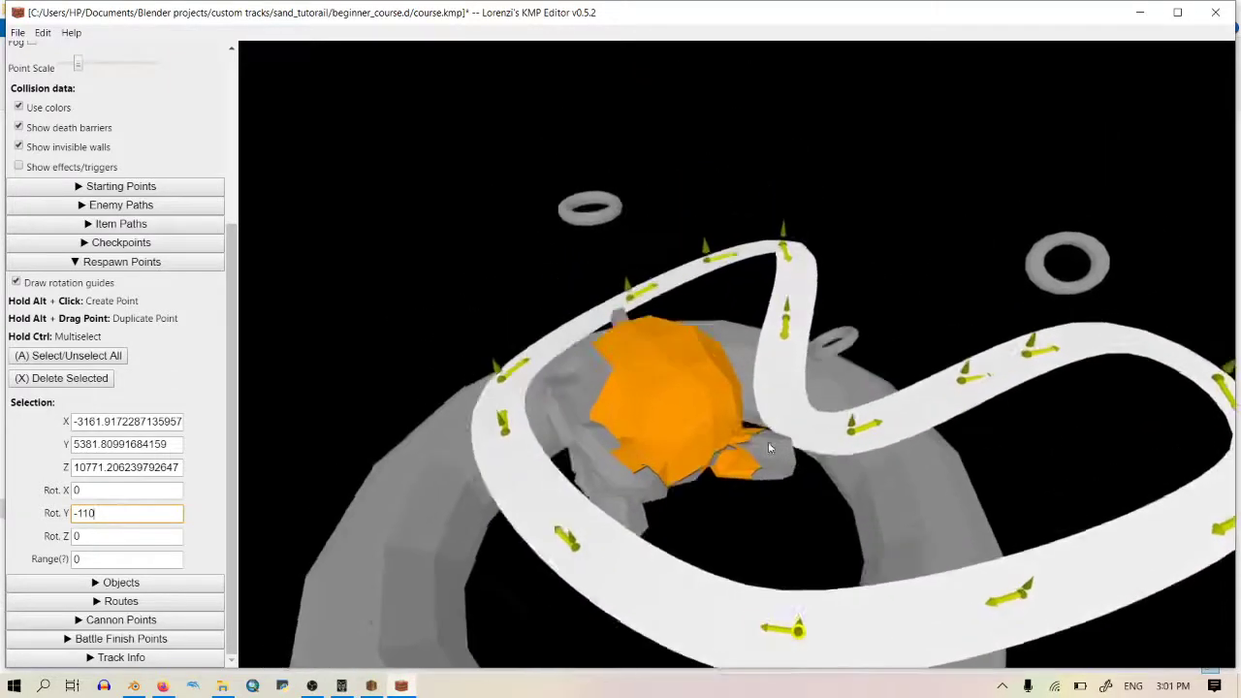
Step: Save course.kmp with the corrected respawn points and close the KMP editor
click(17, 32)
click(29, 94)
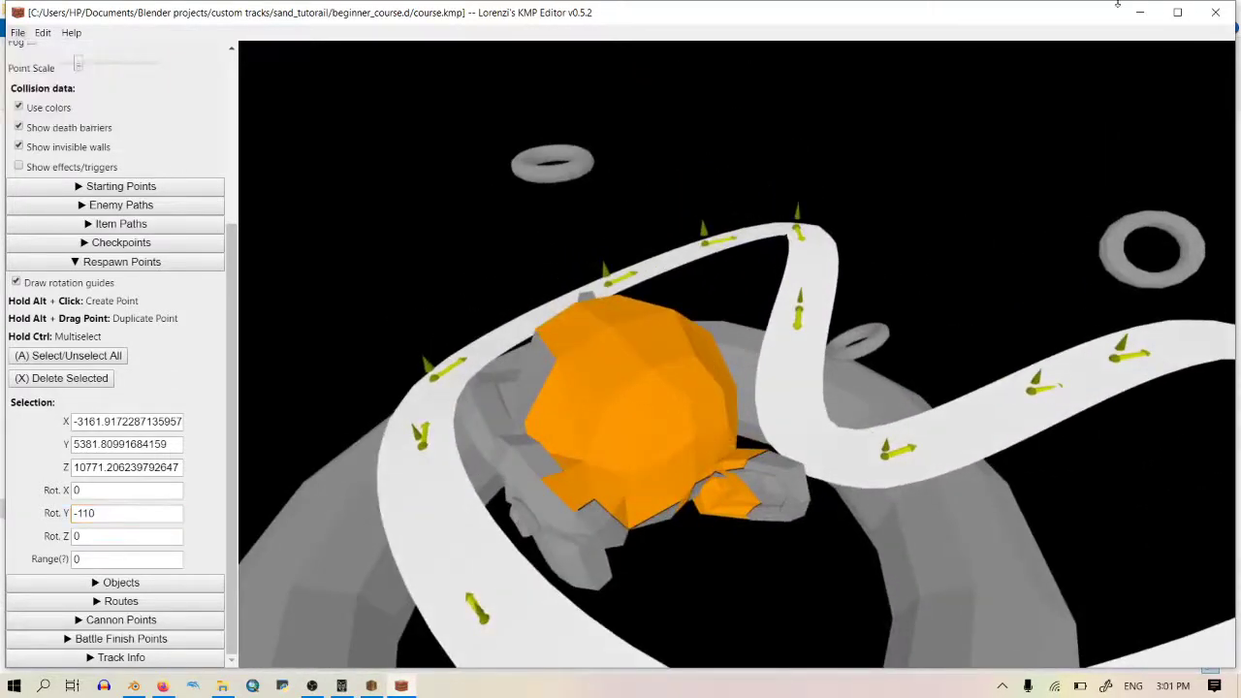
click(1215, 12)
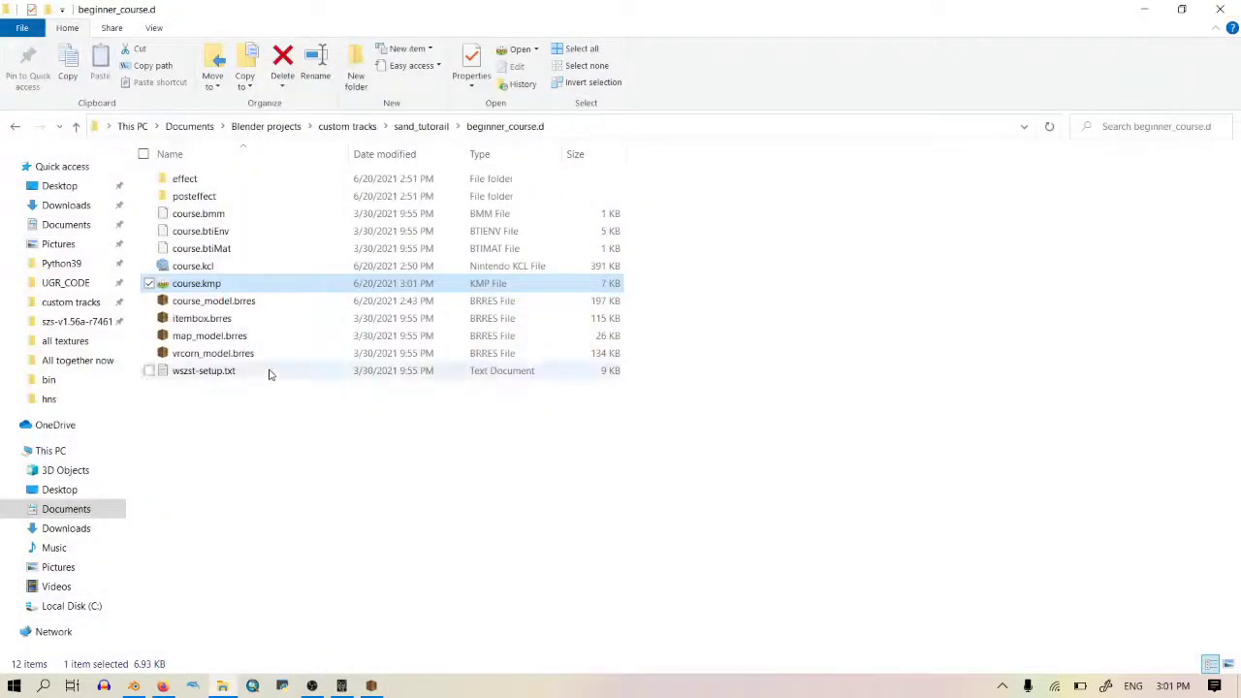
click(275, 301)
click(254, 324)
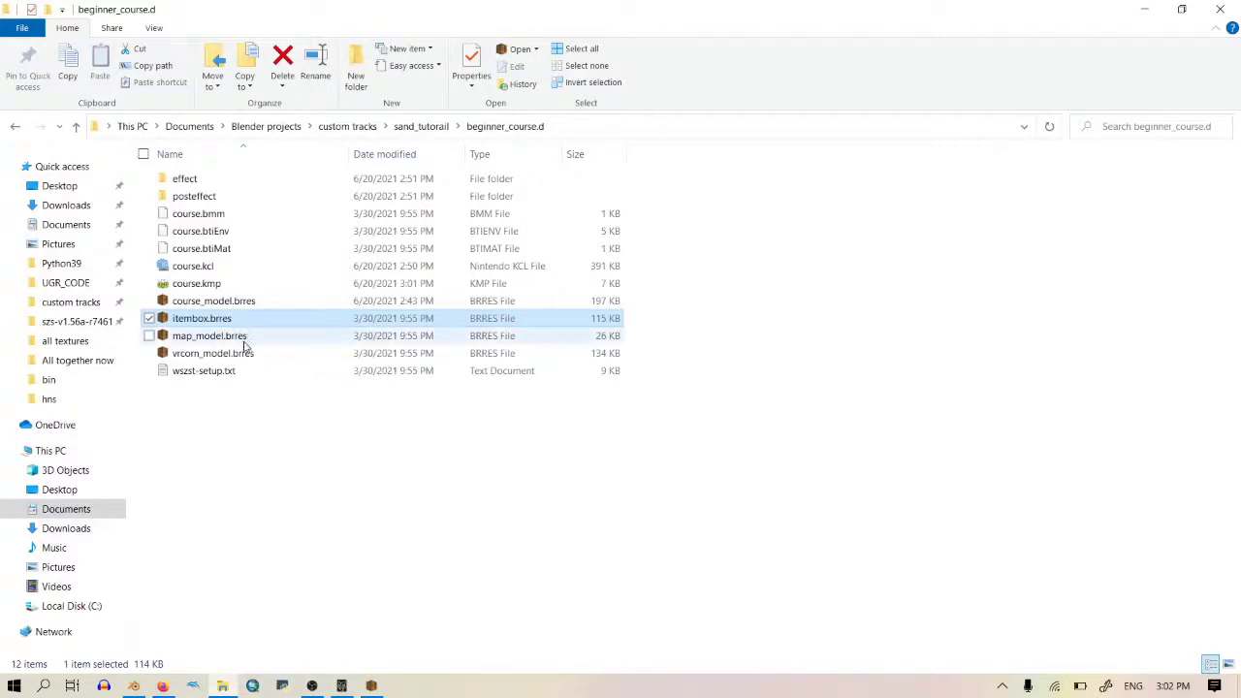
Step: Look through the course files and the effect folder of beginner_course.d
click(243, 337)
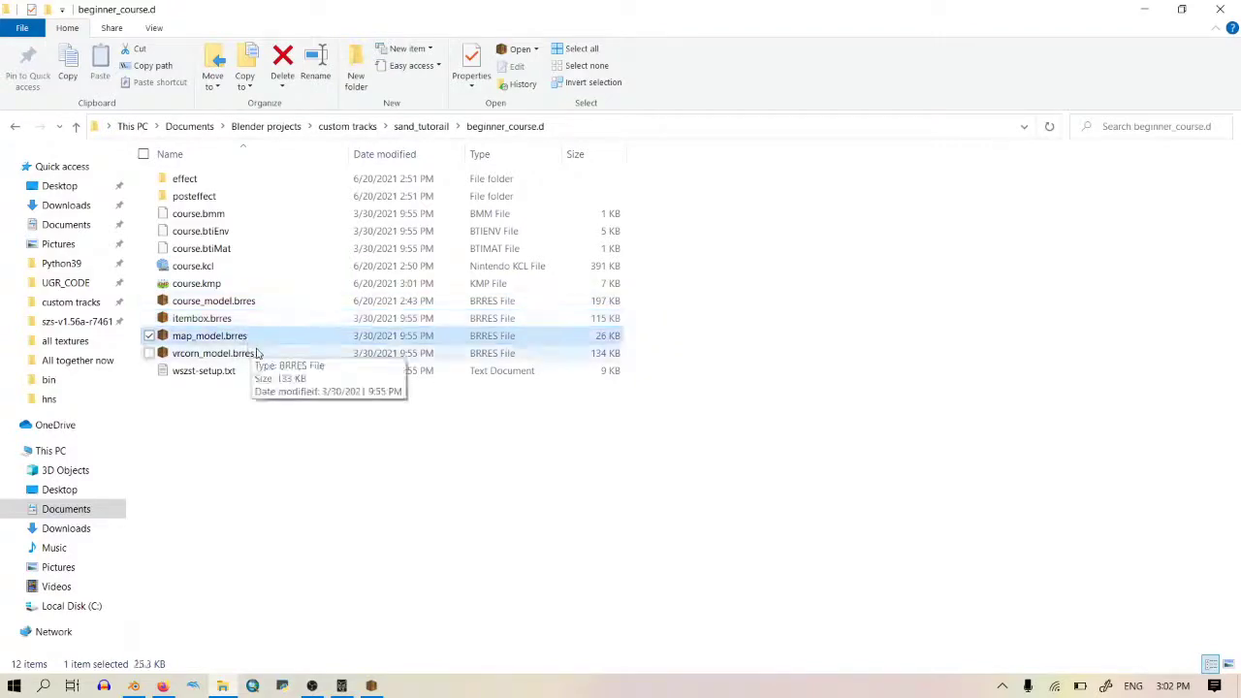
click(269, 410)
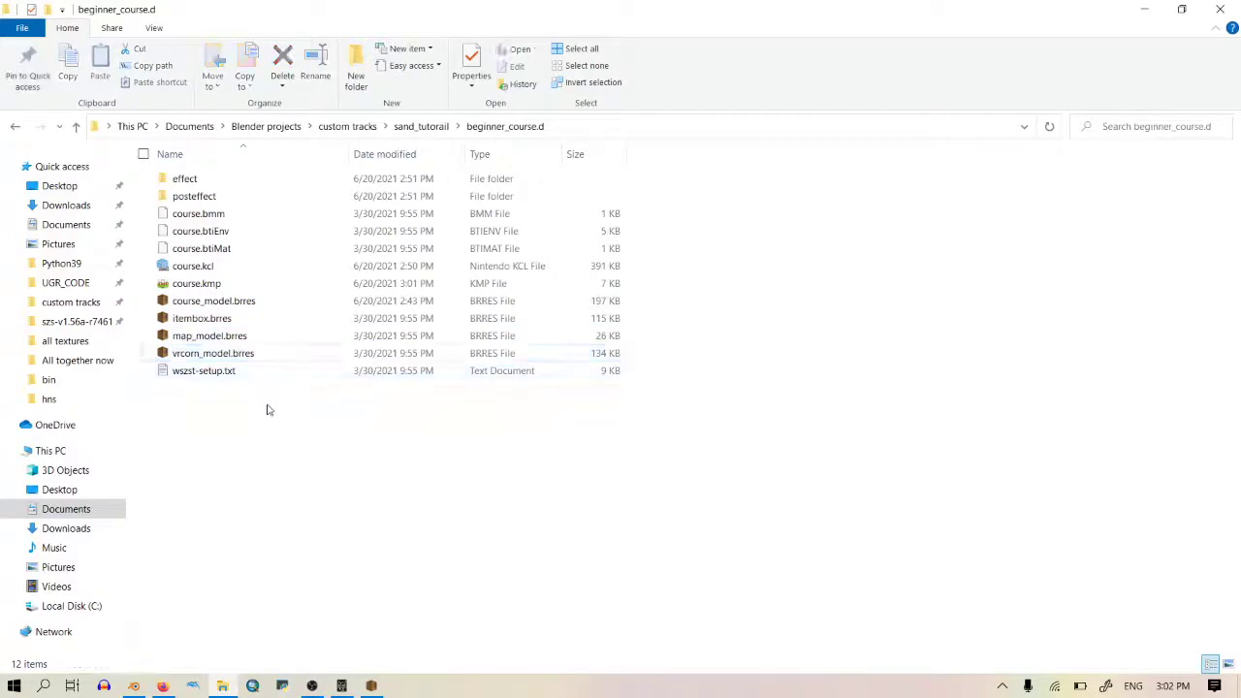
double_click(247, 184)
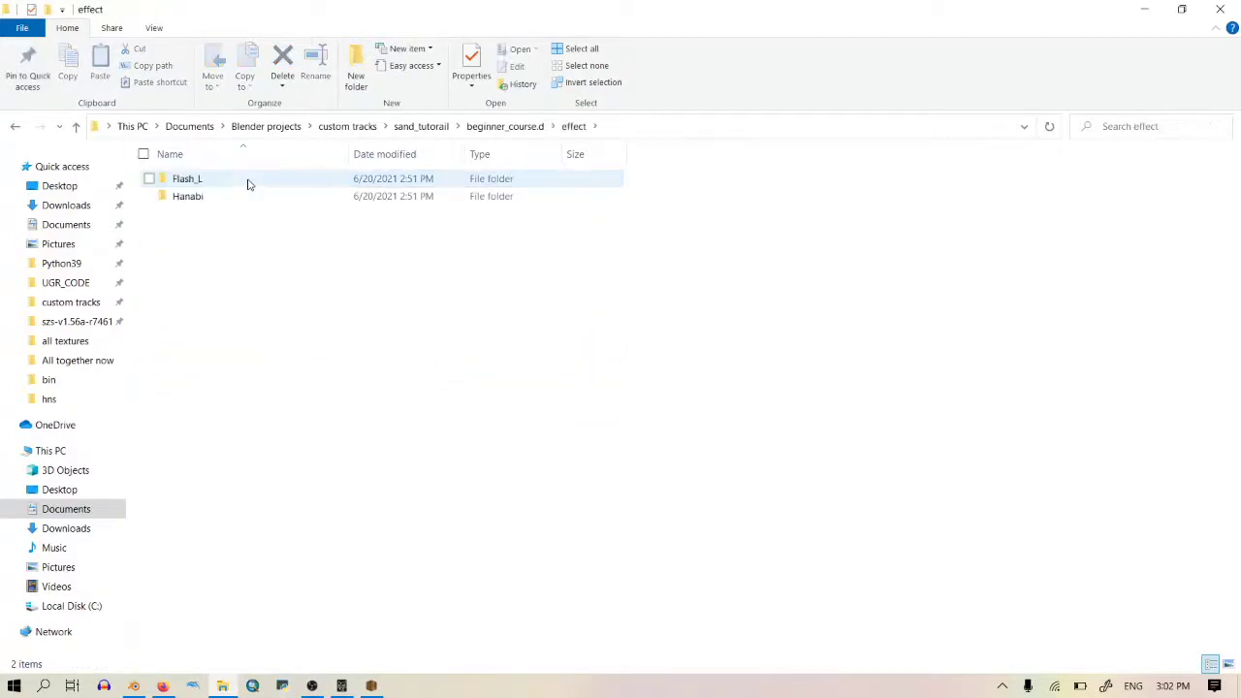
click(490, 127)
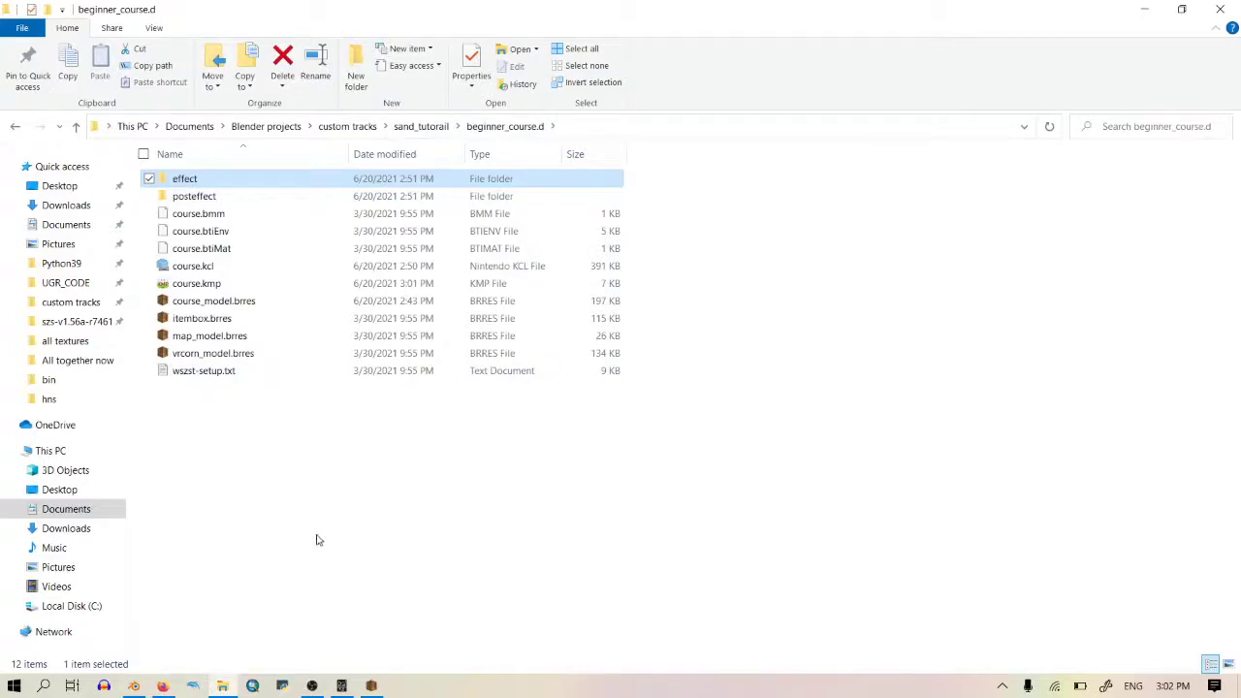
Step: In a second File Explorer window, copy the taimatsu folder from the effect folder of bcwii\koopa_course.d in custom tracks
click(223, 685)
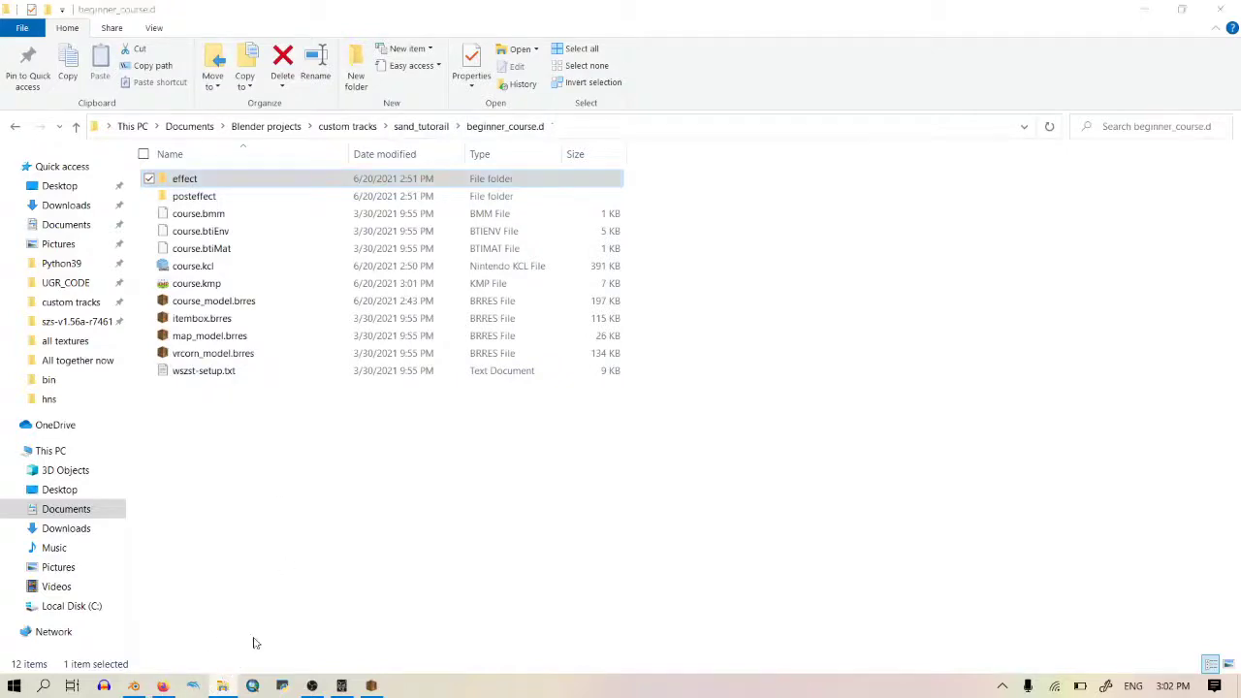
drag(254, 643, 233, 581)
click(217, 601)
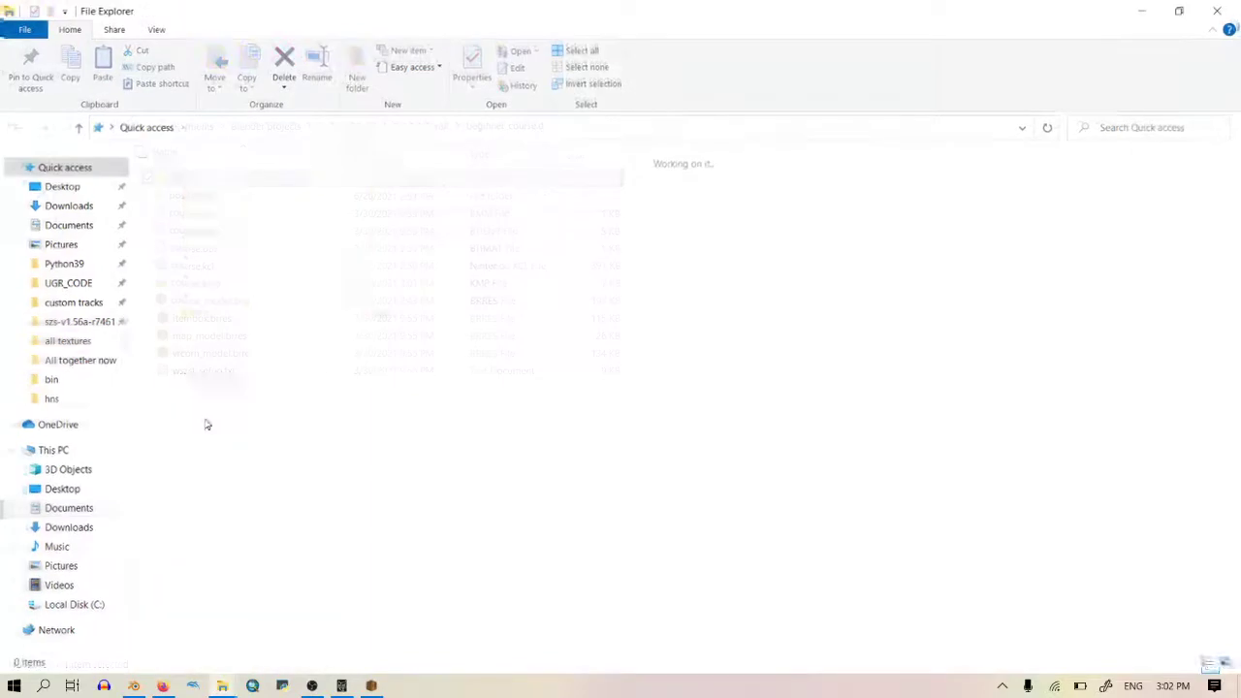
click(73, 301)
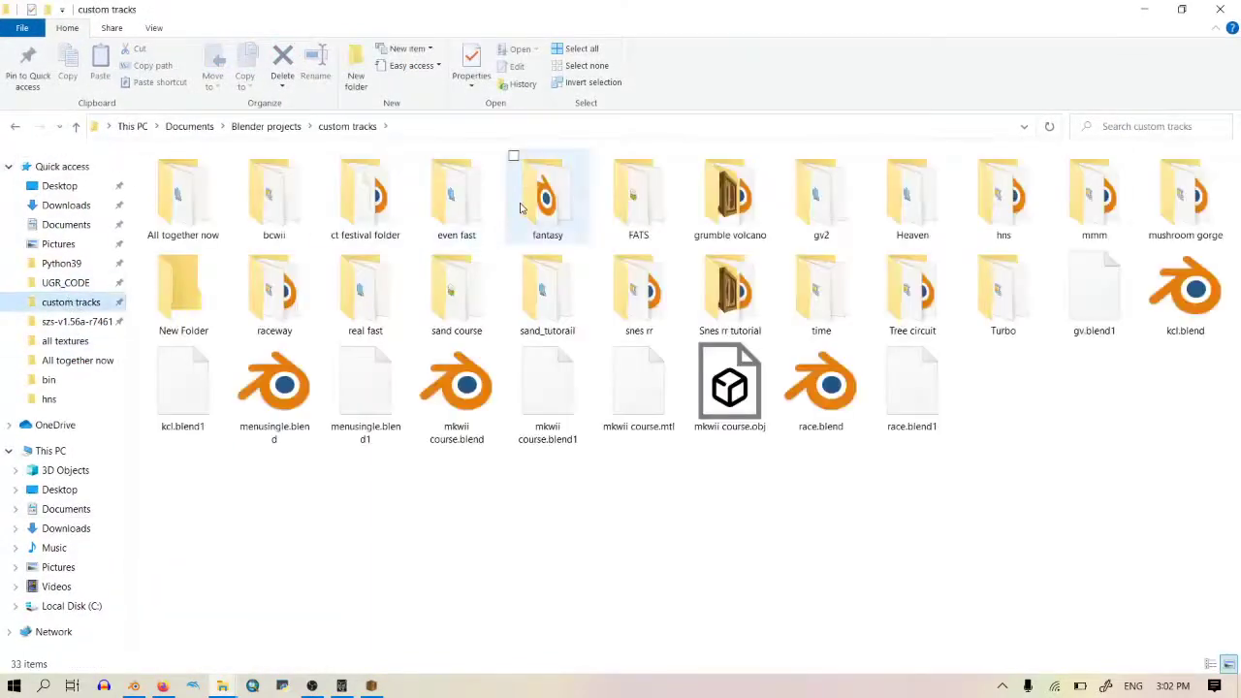
double_click(281, 195)
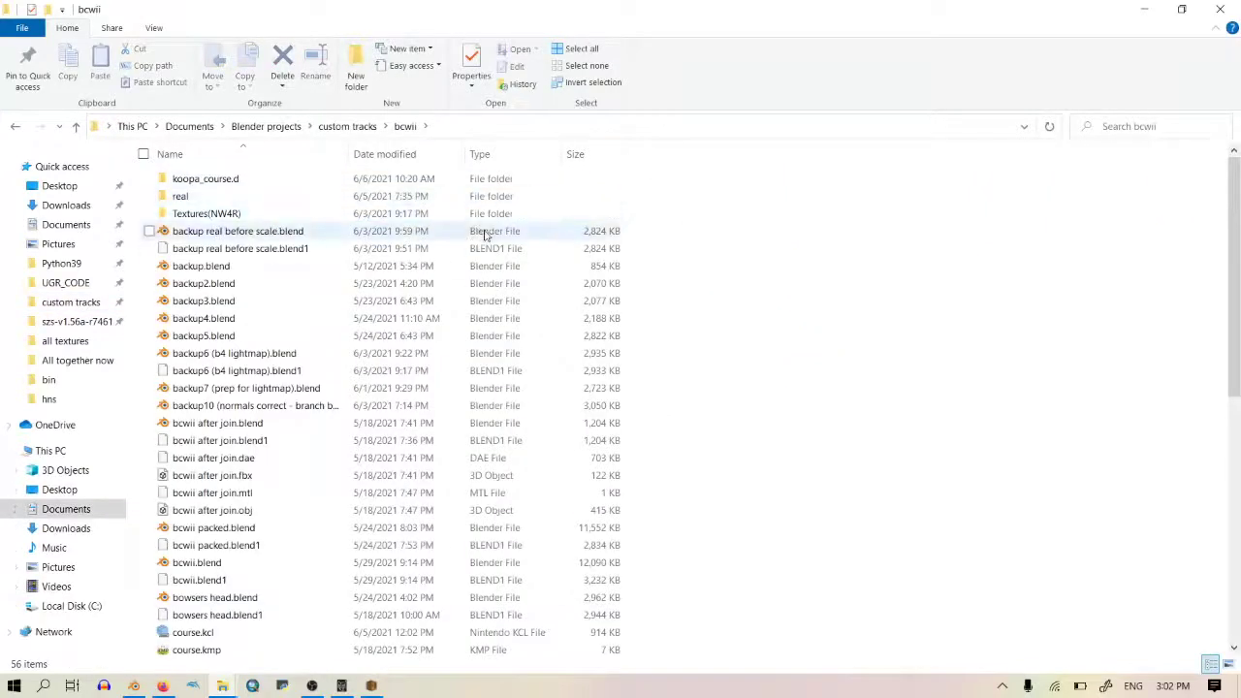
scroll(472, 396, down, 7)
scroll(396, 477, up, 7)
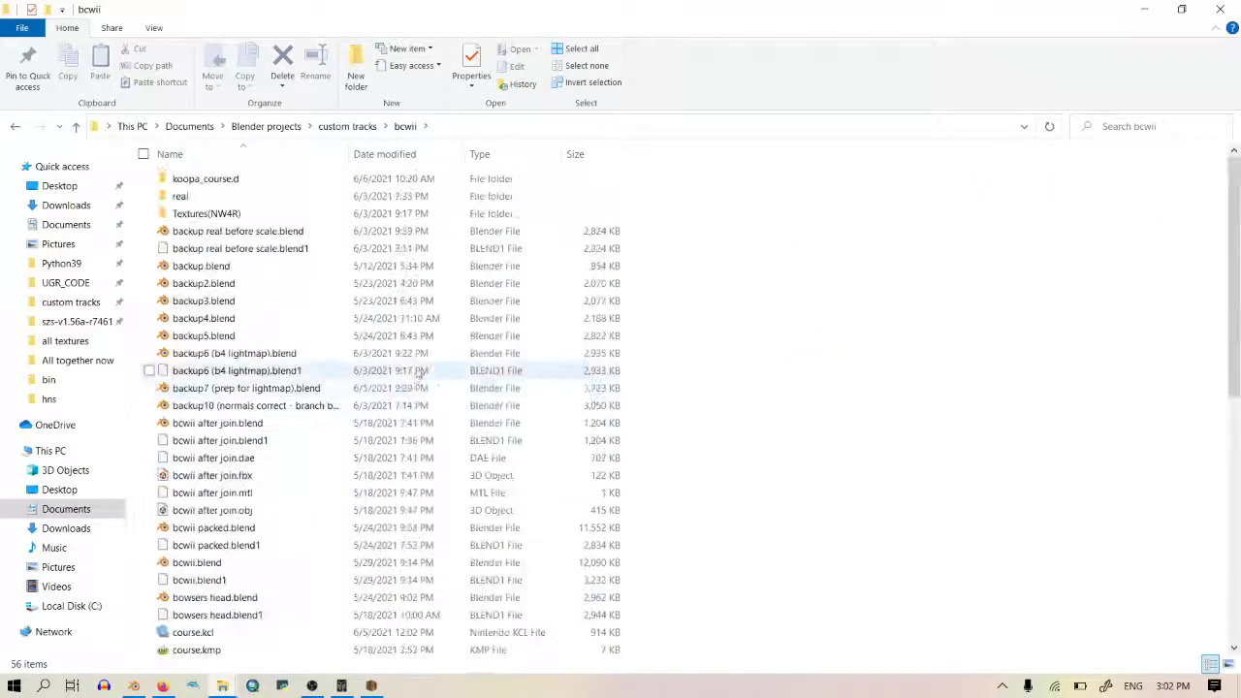
scroll(412, 370, down, 9)
scroll(407, 402, up, 9)
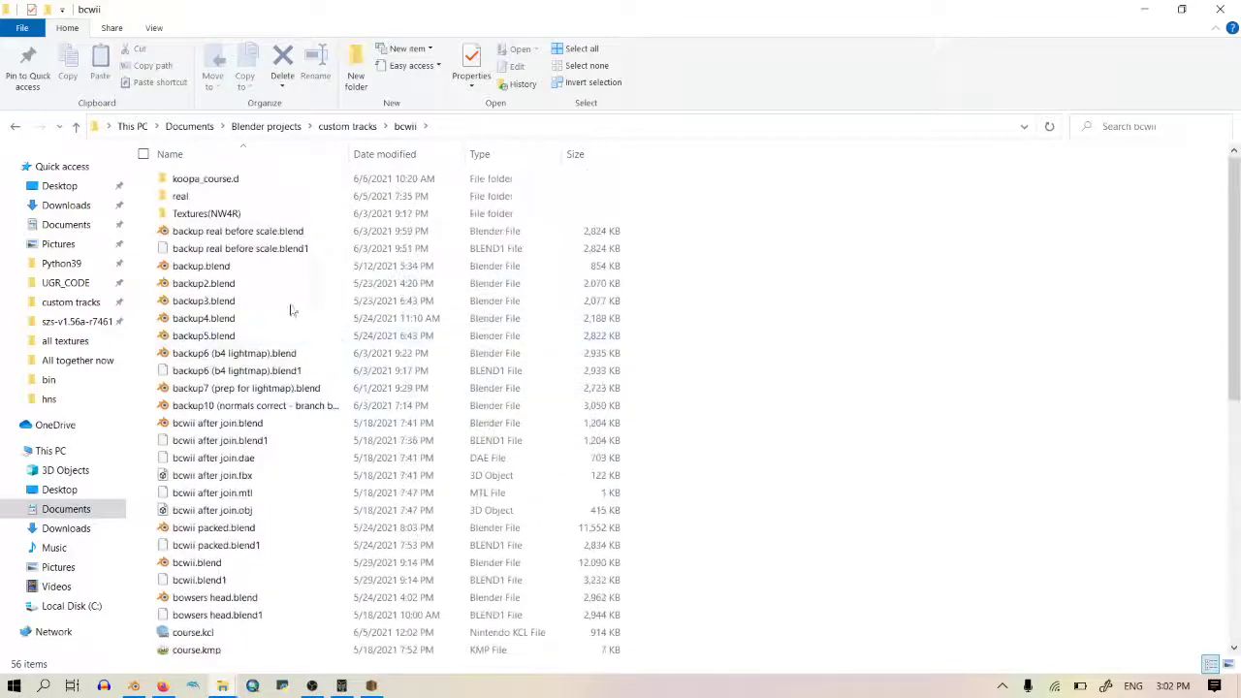
double_click(255, 184)
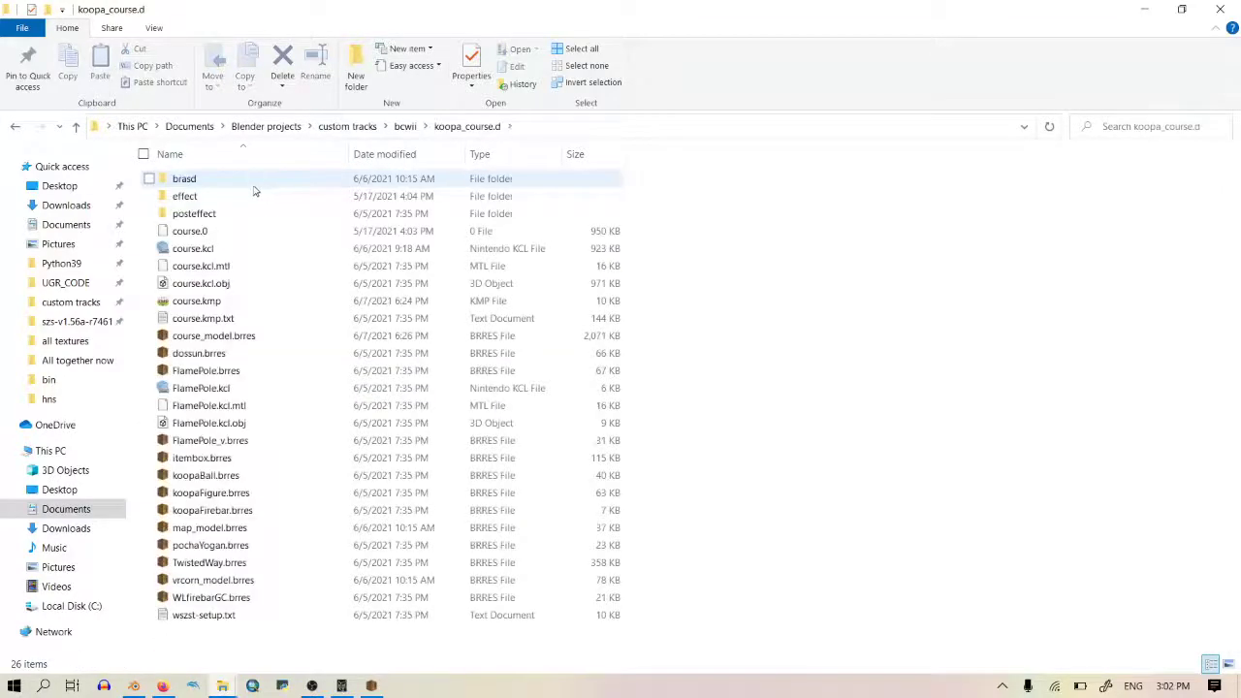
double_click(238, 198)
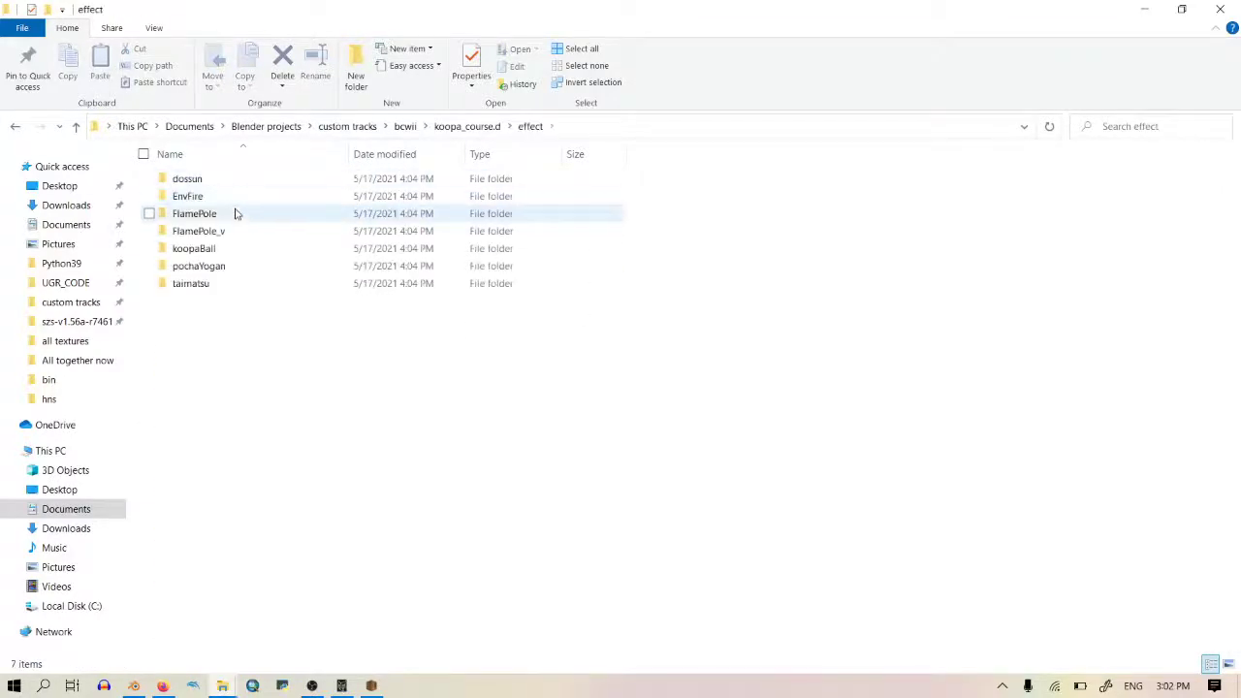
click(218, 282)
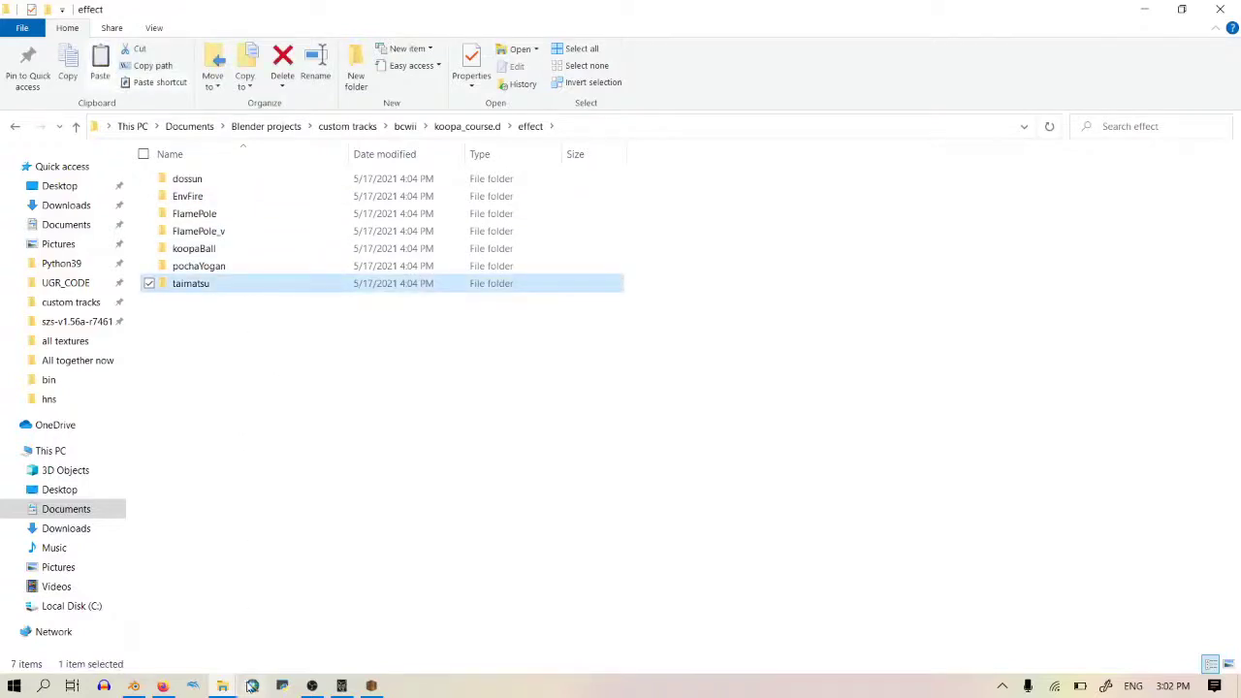
Step: Paste the taimatsu folder into the effect folder of the sand course's beginner_course.d and return to beginner_course.d
mouse_move(222, 686)
click(177, 630)
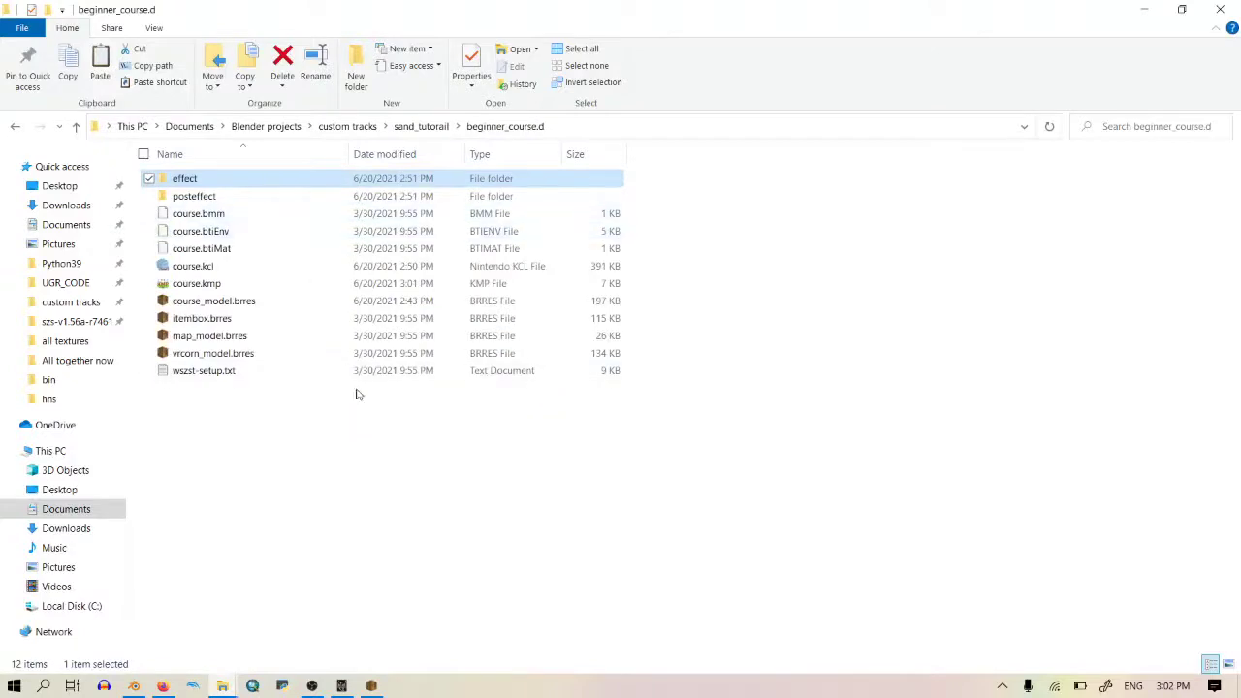
double_click(305, 182)
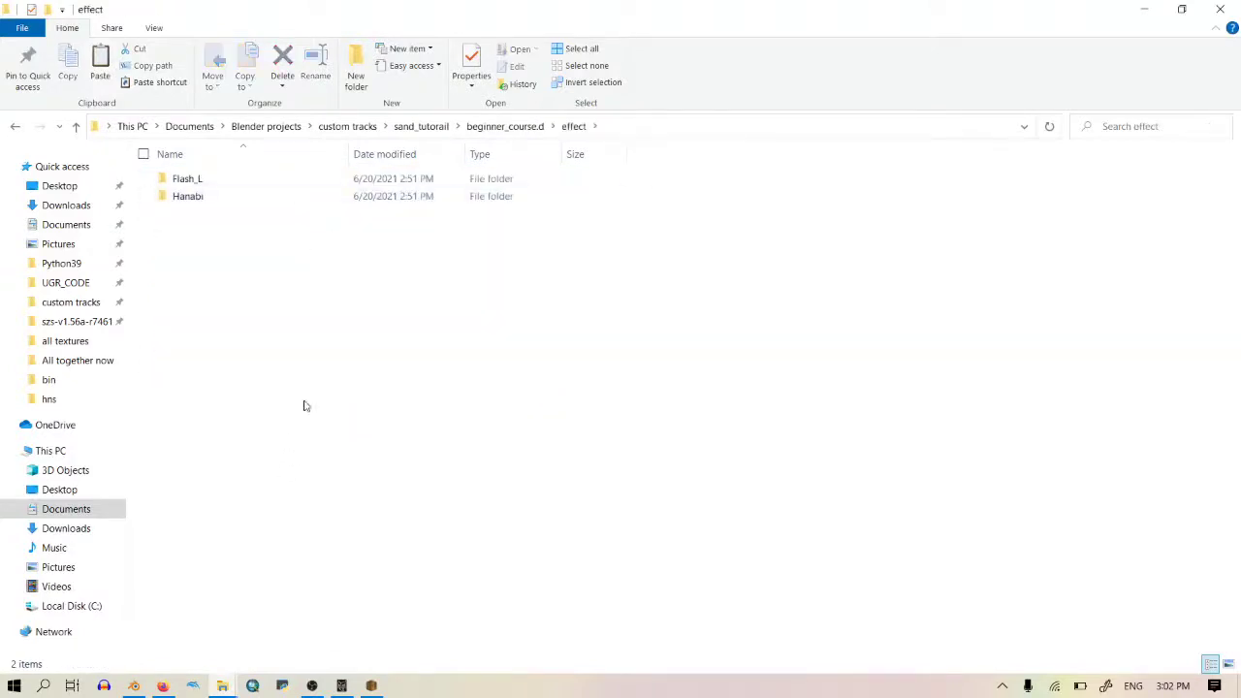
key(ctrl+v)
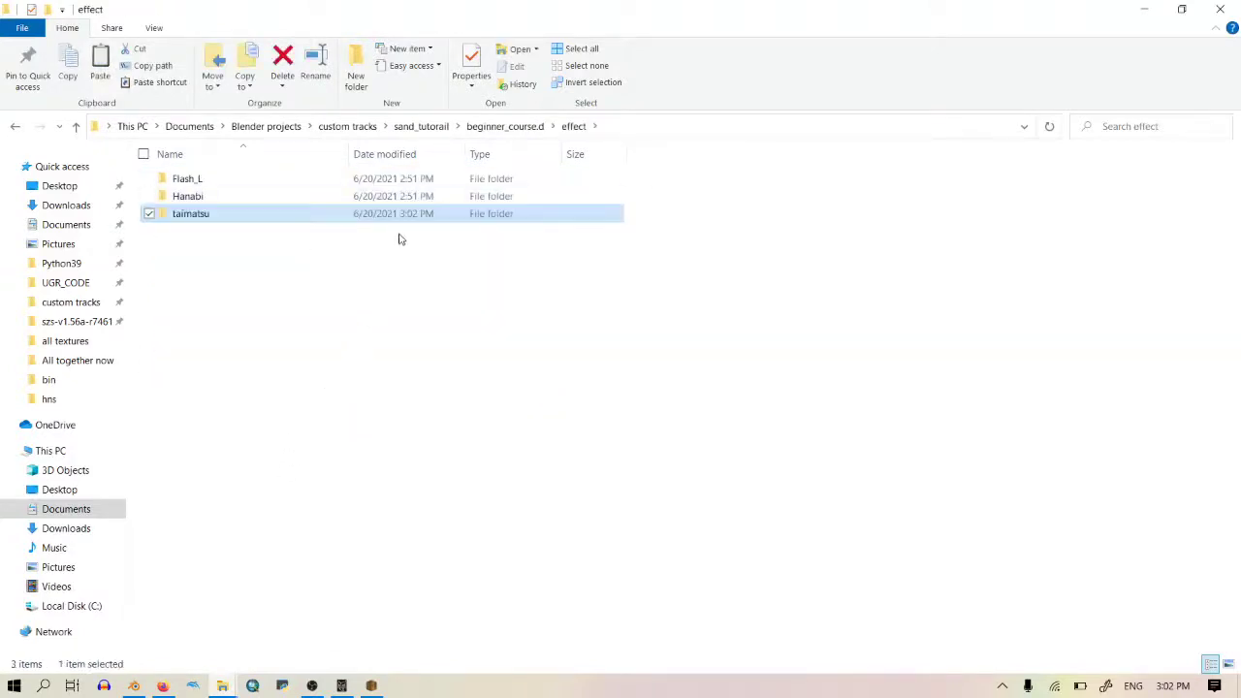
click(505, 126)
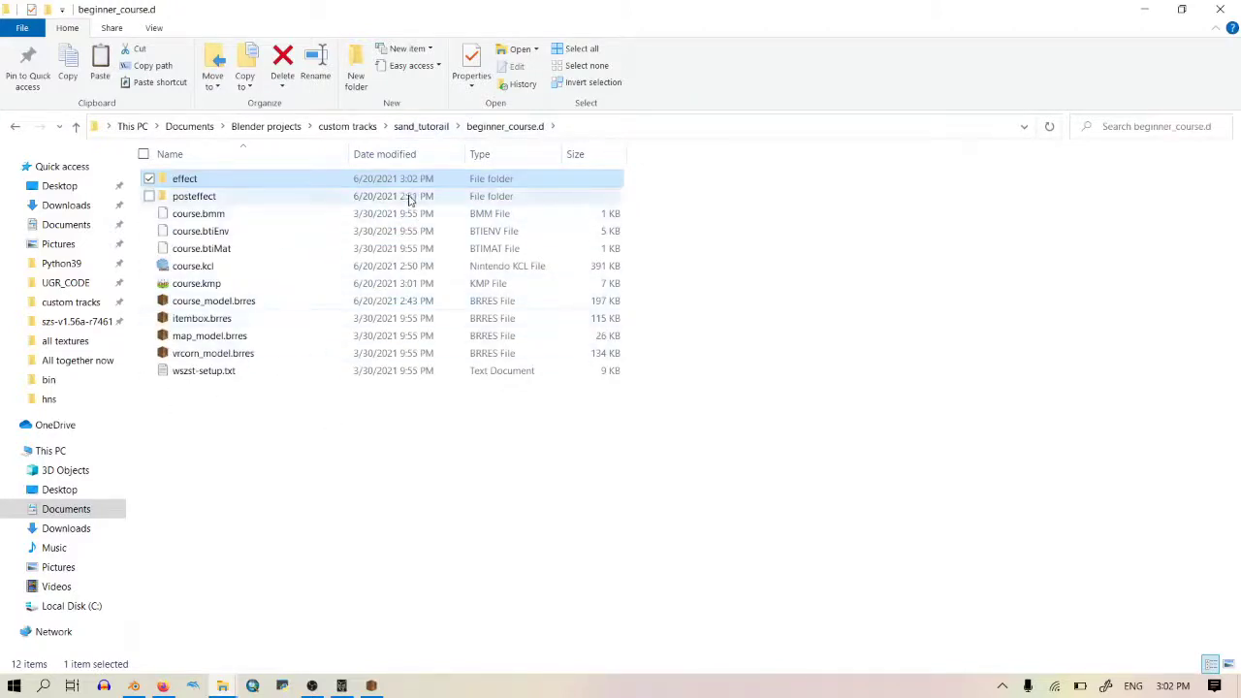
Step: Delete the posteffect folder, course.bmm, course.btiEnv and course.btiMat from beginner_course.d
click(250, 219)
click(250, 264)
click(248, 248)
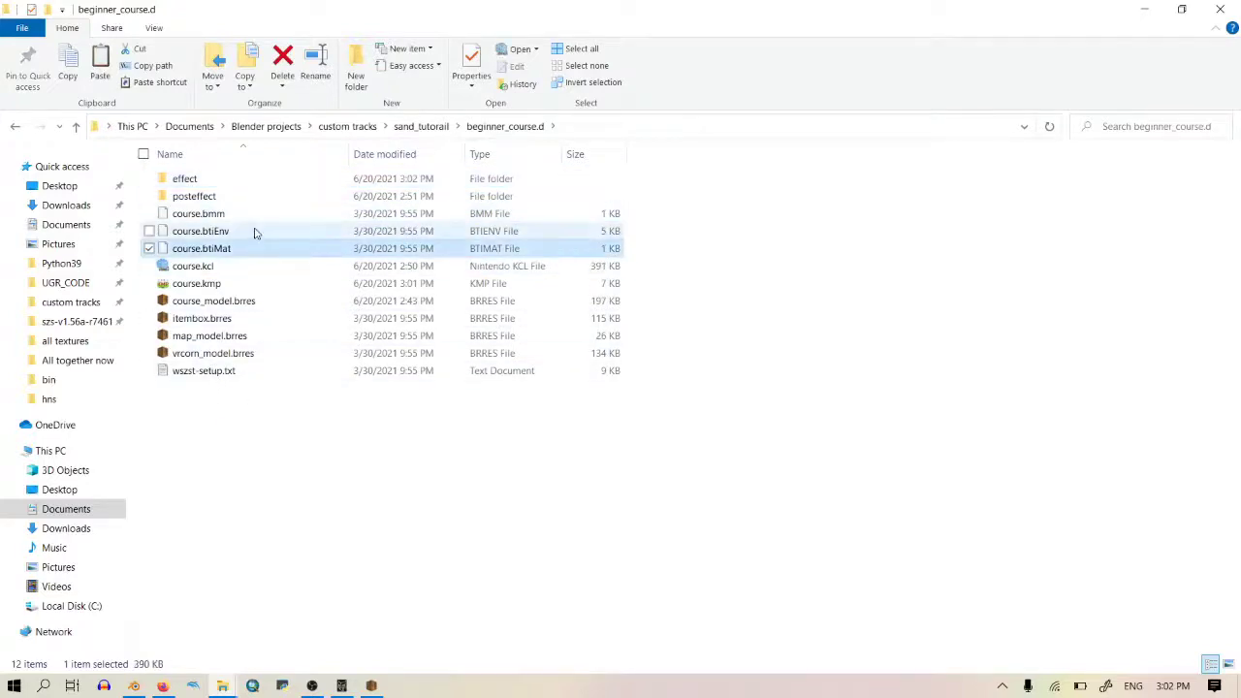
click(254, 231)
click(258, 213)
click(262, 196)
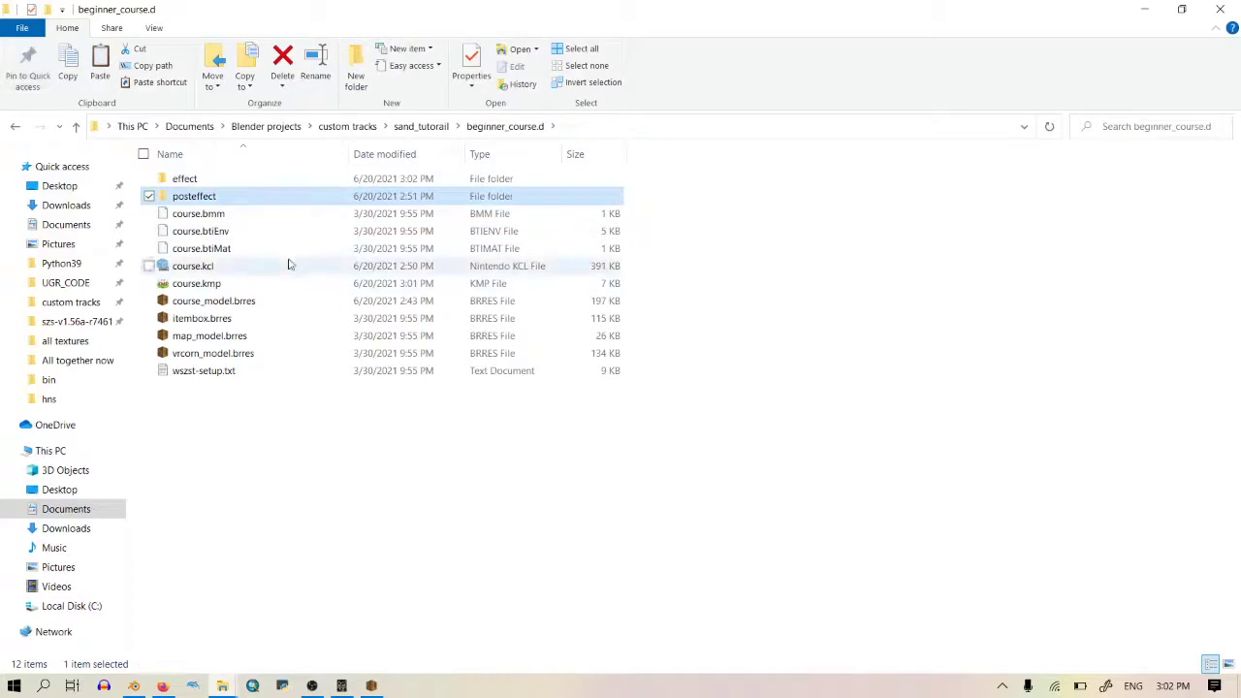
click(287, 249)
shift+click(279, 199)
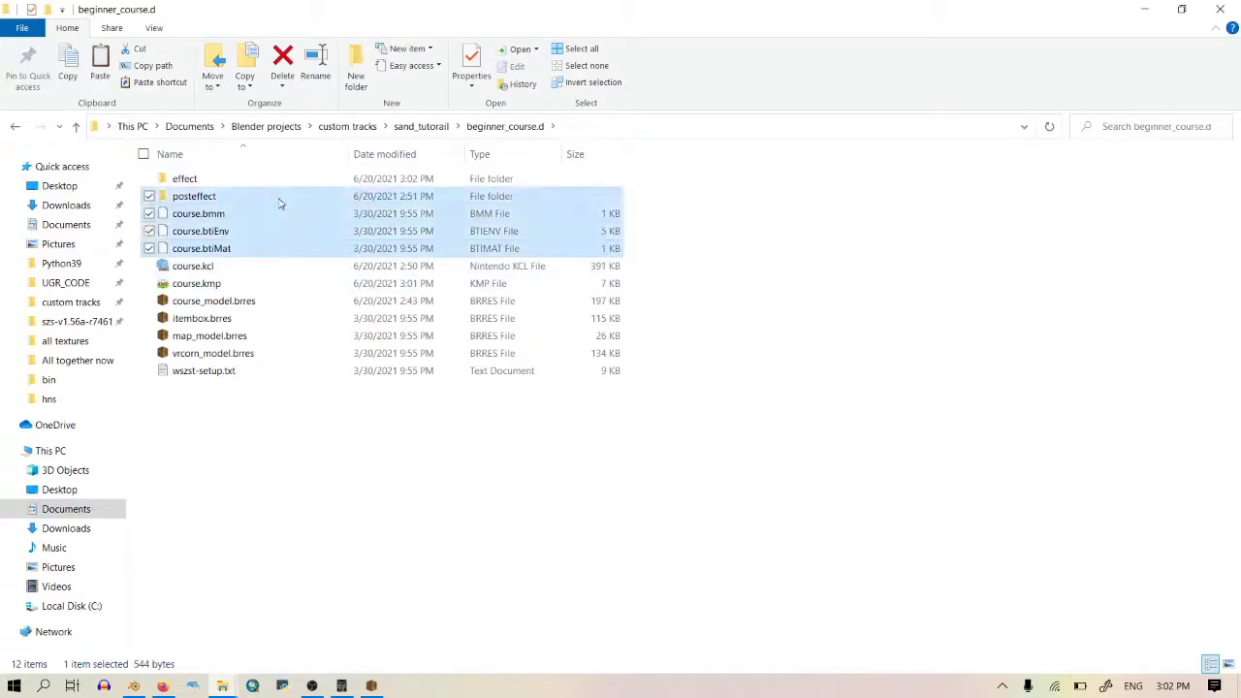
key(Delete)
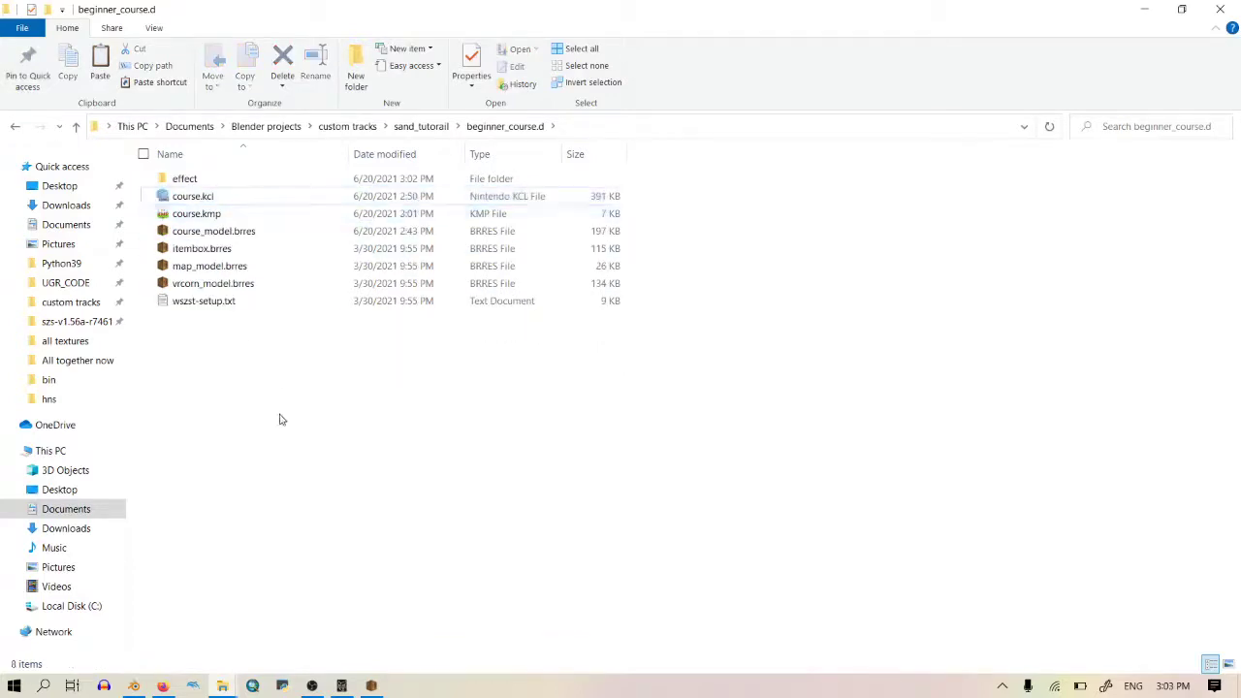
Step: Go up to the sand_tutorail folder, switch to a new Command Prompt and run wszst to test the tool
click(443, 126)
key(super)
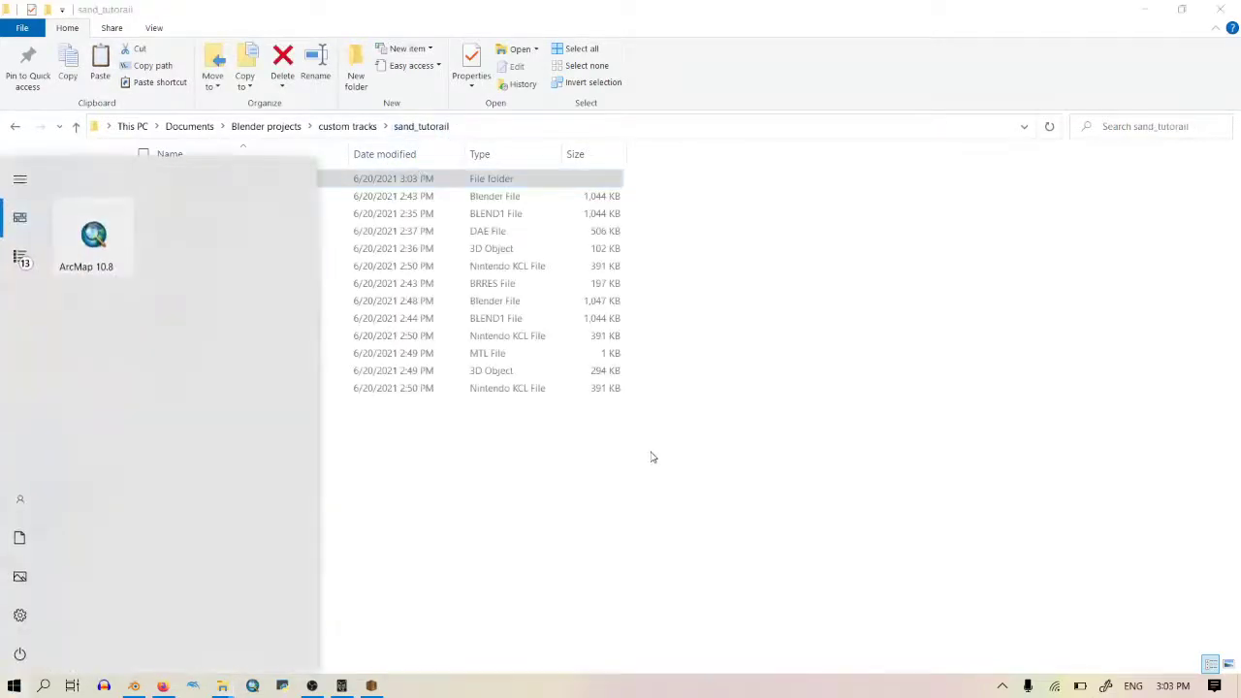
text(cmd)
key(Return)
text(wszs)
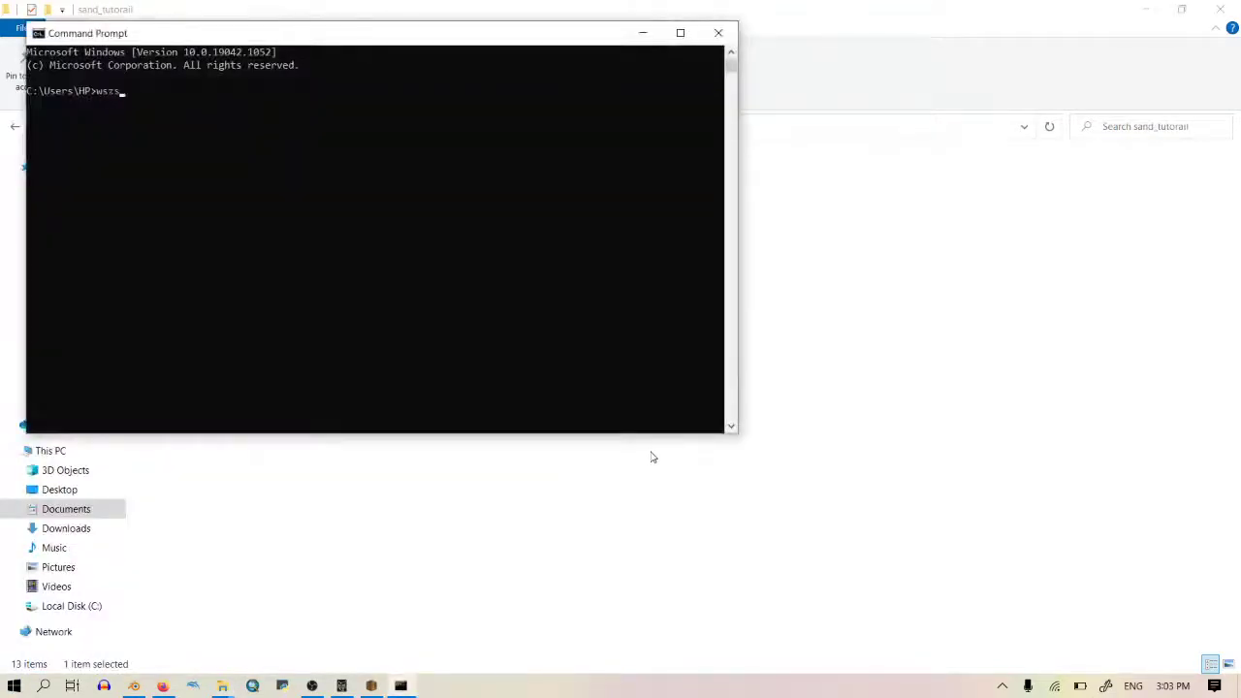
text(t)
key(Return)
text(wszst)
key(Return)
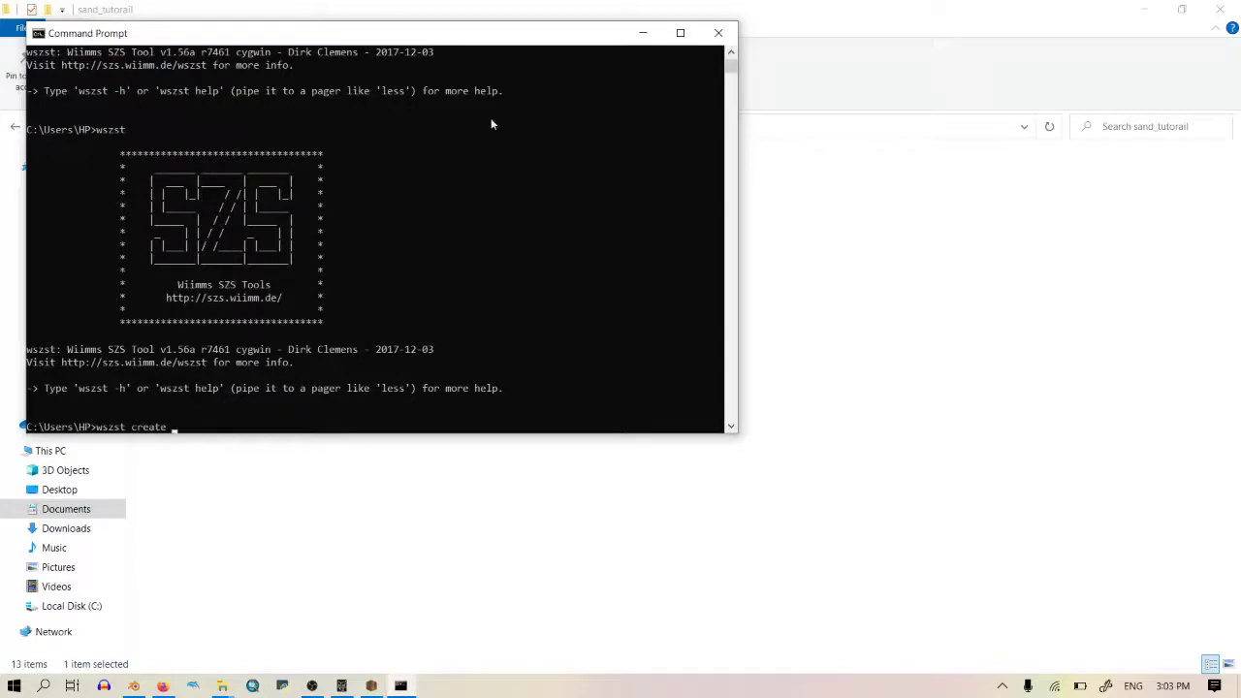
Step: Pack the beginner_course.d folder into an SZS archive with wszst create
drag(520, 49, 896, 136)
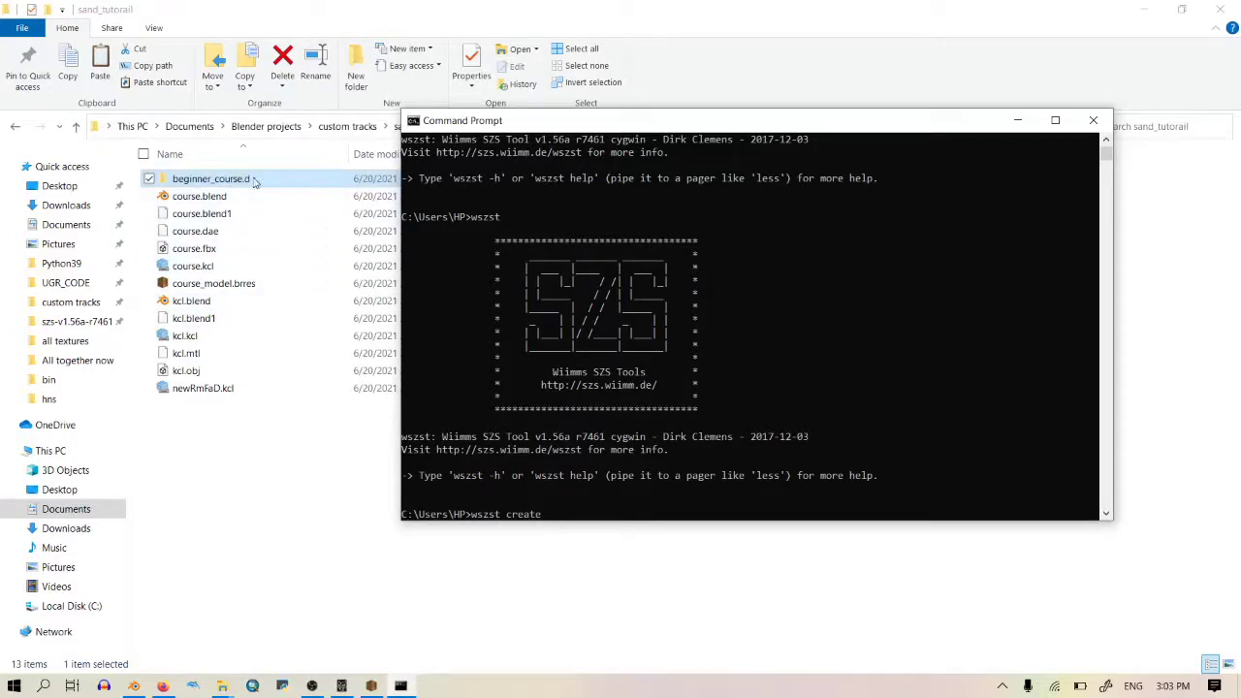
drag(254, 183, 697, 490)
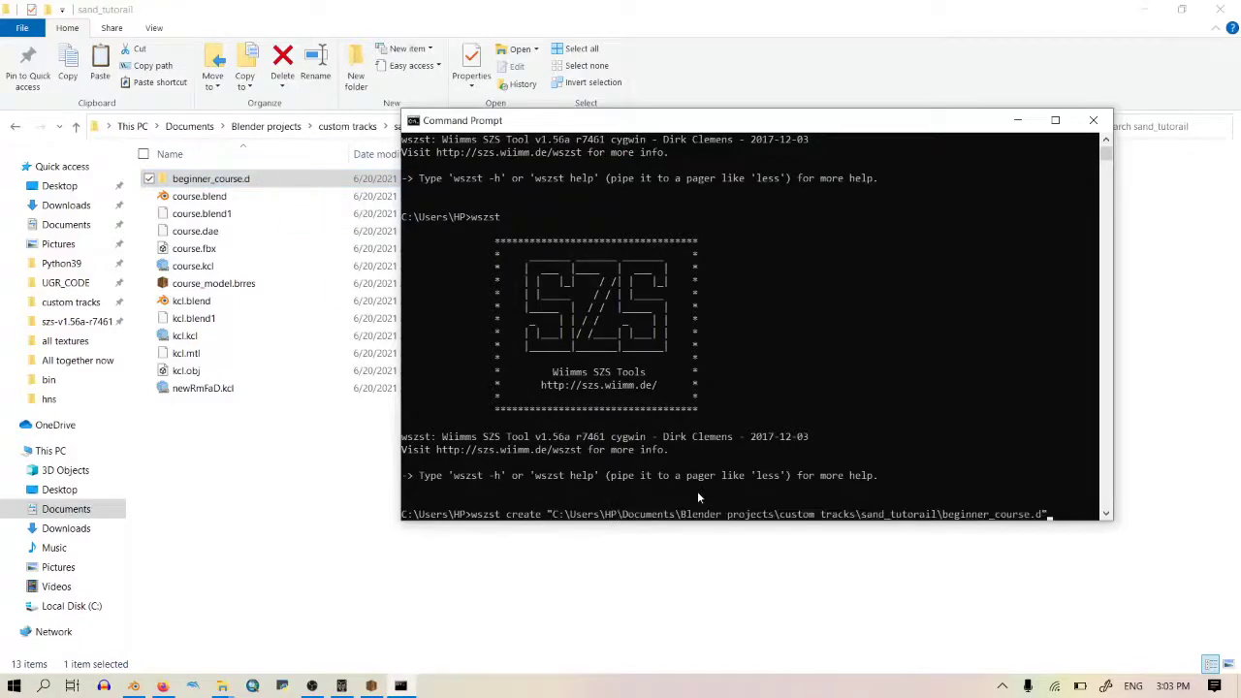
key(Return)
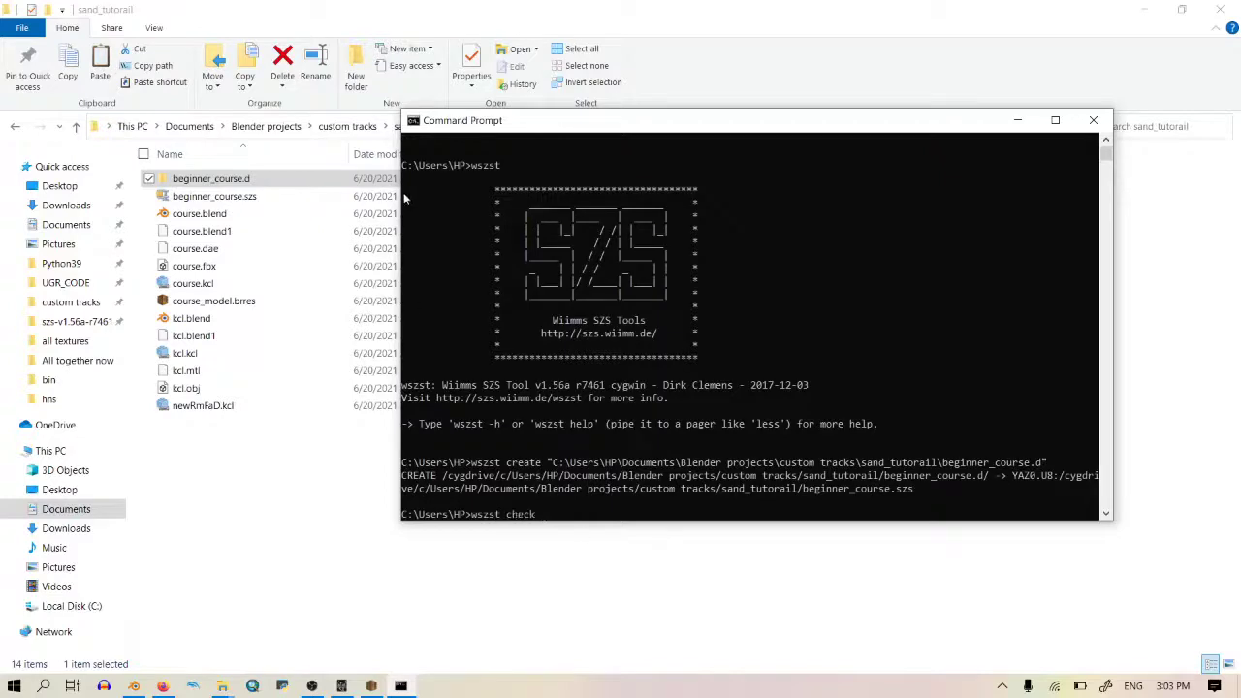
Step: Run wszst check on beginner_course.szs
drag(292, 197, 563, 475)
click(399, 687)
key(Return)
Step: Examine the KCL, KMP and file warnings and hints in the check report, and close Command Prompt
scroll(737, 407, up, 10)
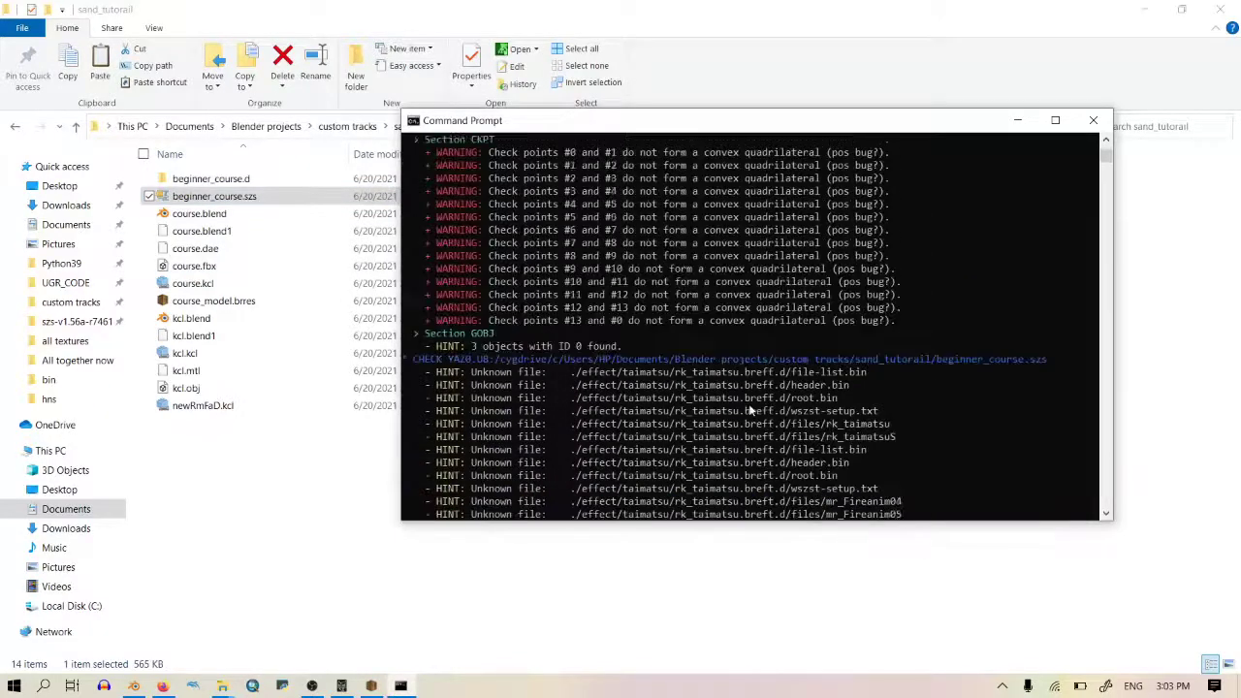
scroll(726, 397, down, 1)
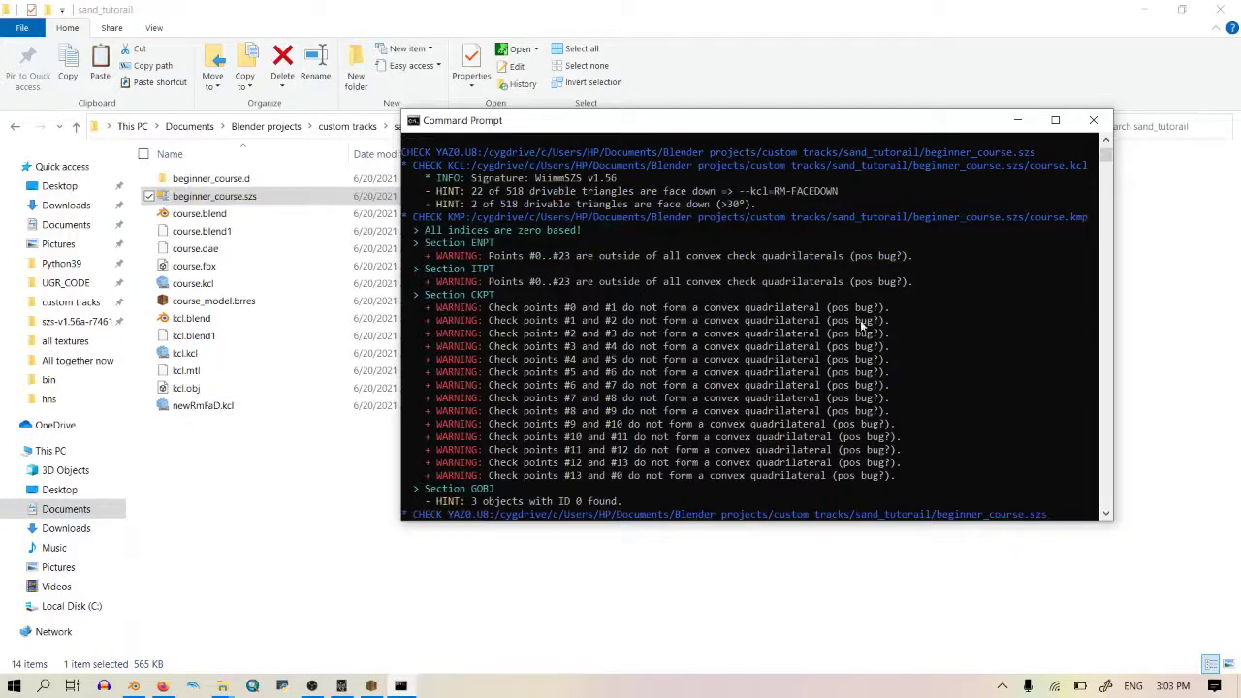
scroll(862, 401, down, 5)
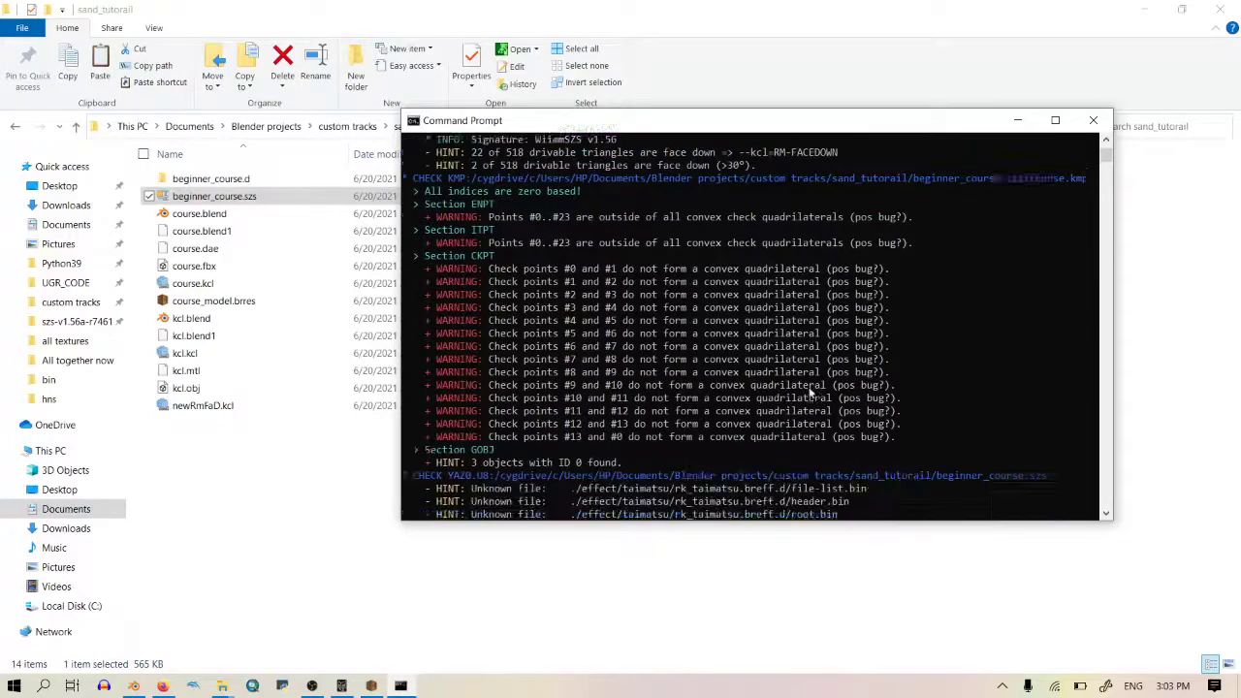
scroll(788, 356, up, 6)
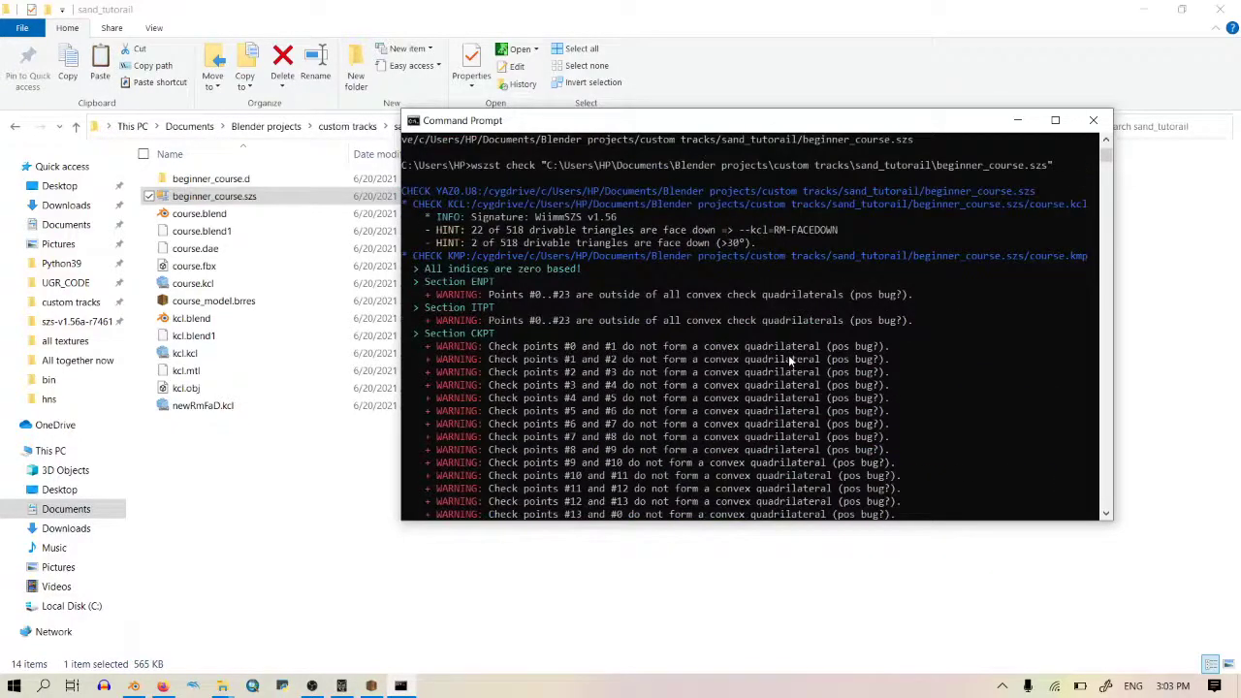
scroll(790, 343, down, 15)
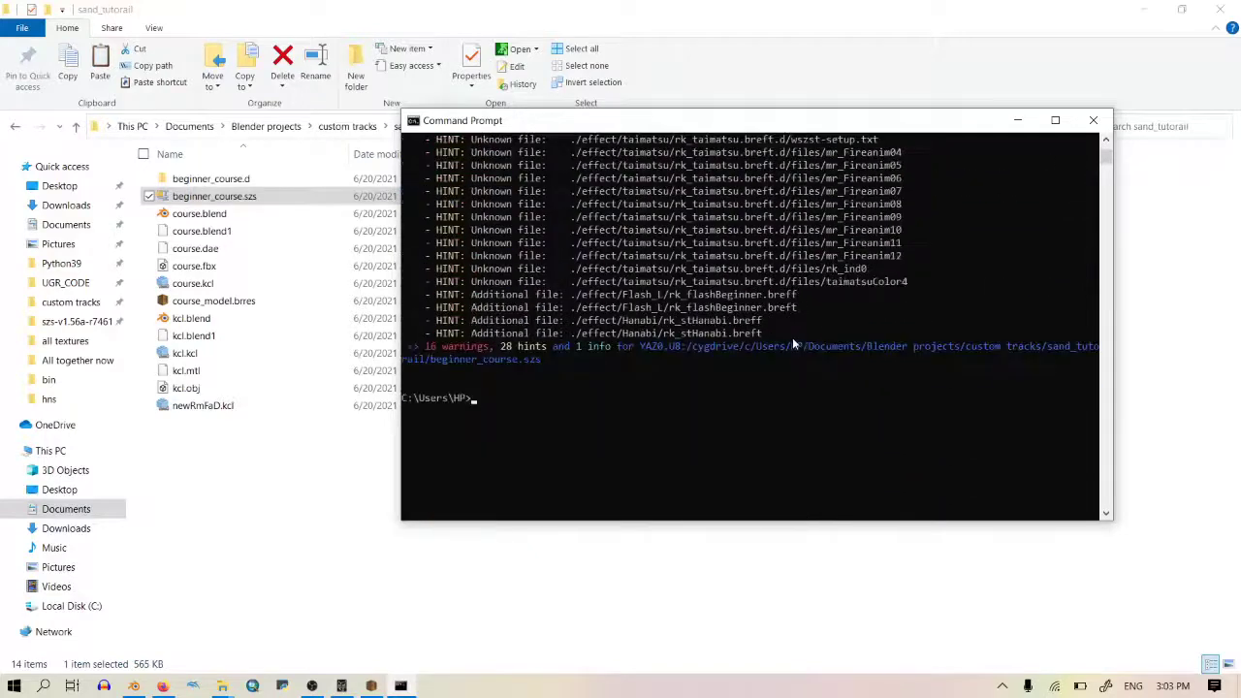
scroll(776, 346, up, 7)
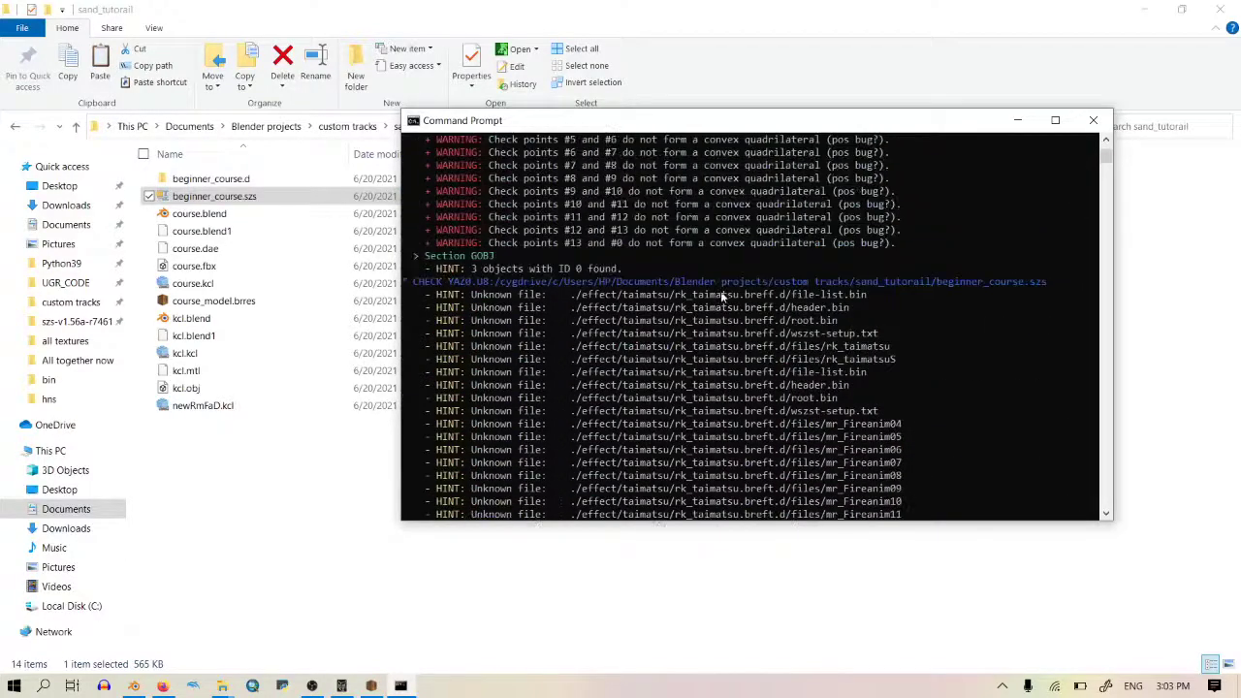
scroll(720, 300, down, 4)
scroll(721, 304, down, 1)
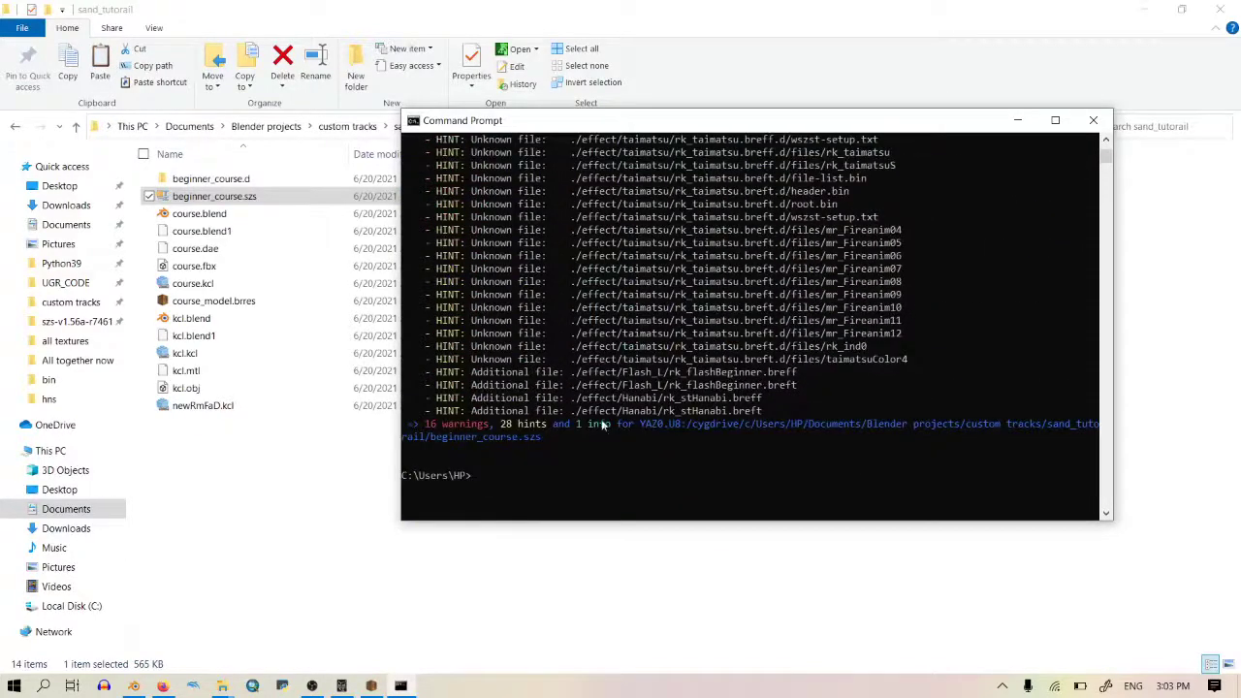
scroll(599, 421, down, 4)
click(1093, 120)
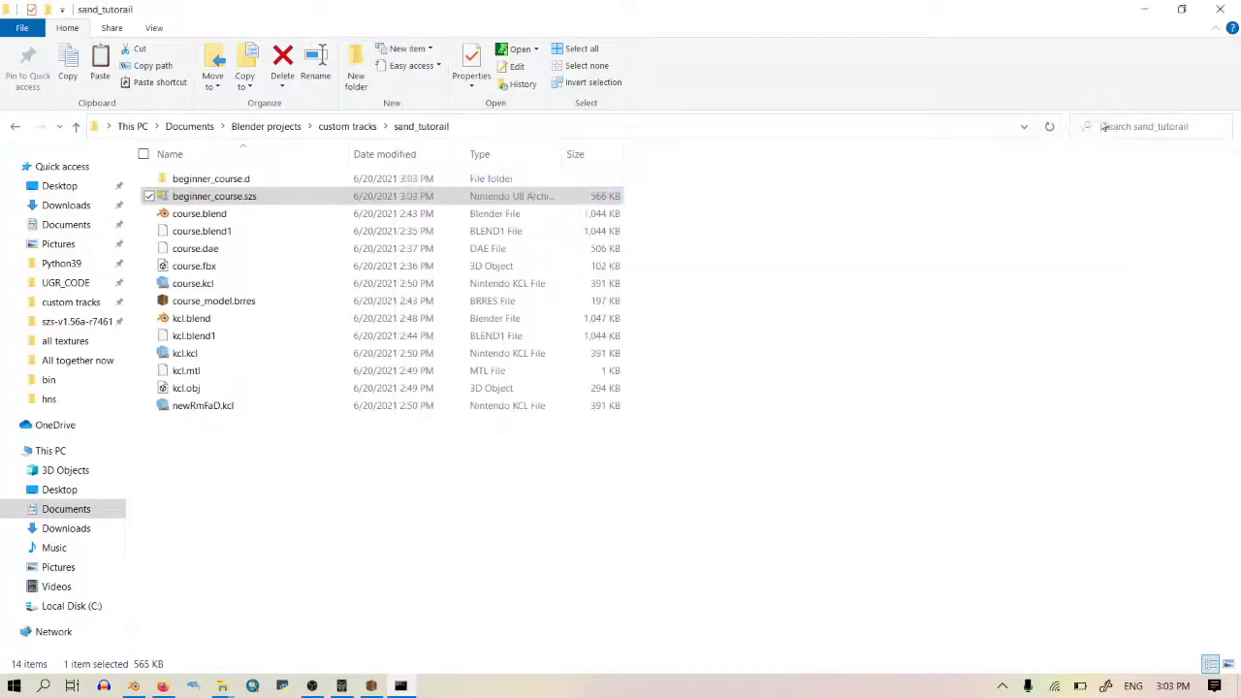
Step: Load beginner_course.szs into noclip.website in Firefox and fly through the course to examine its road, terrain, rings and item boxes
drag(286, 201, 681, 278)
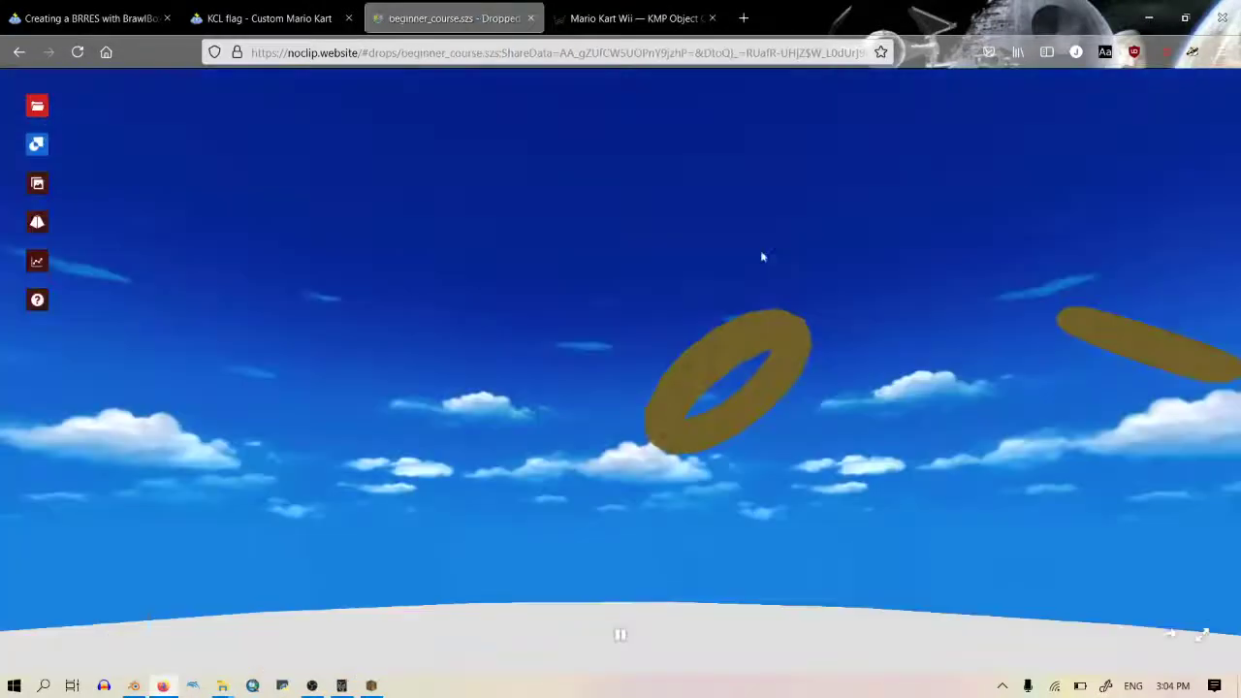
click(762, 255)
key(w)
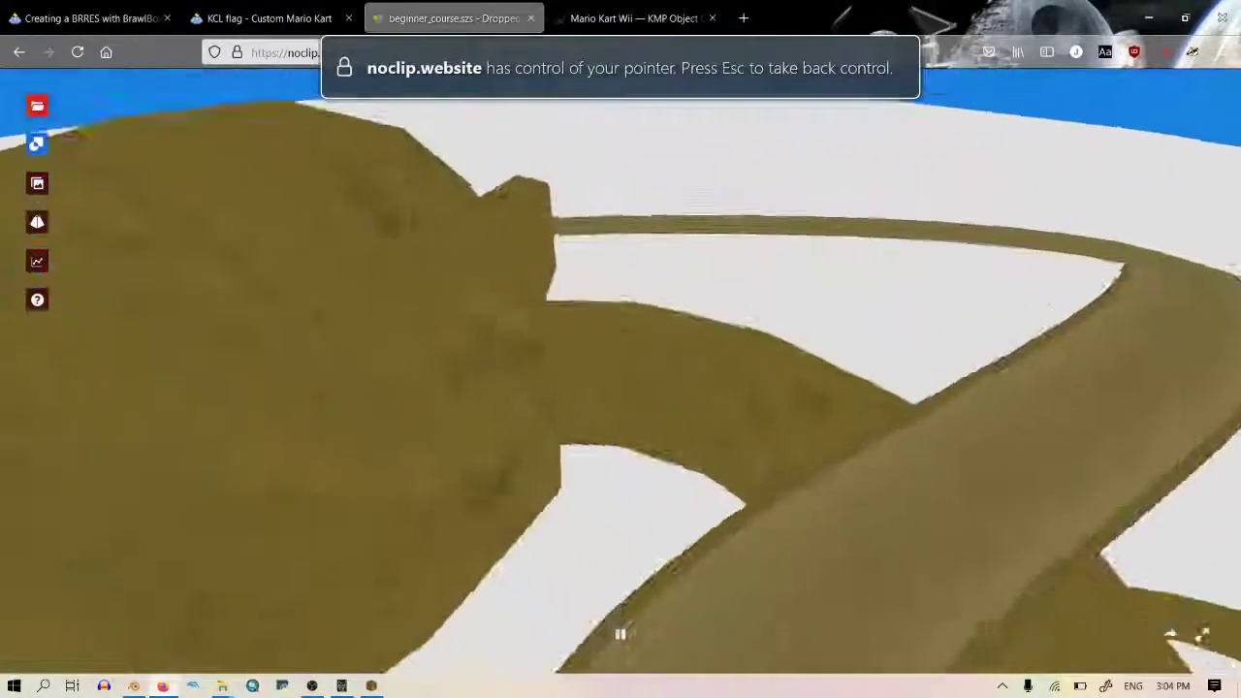
key(w)
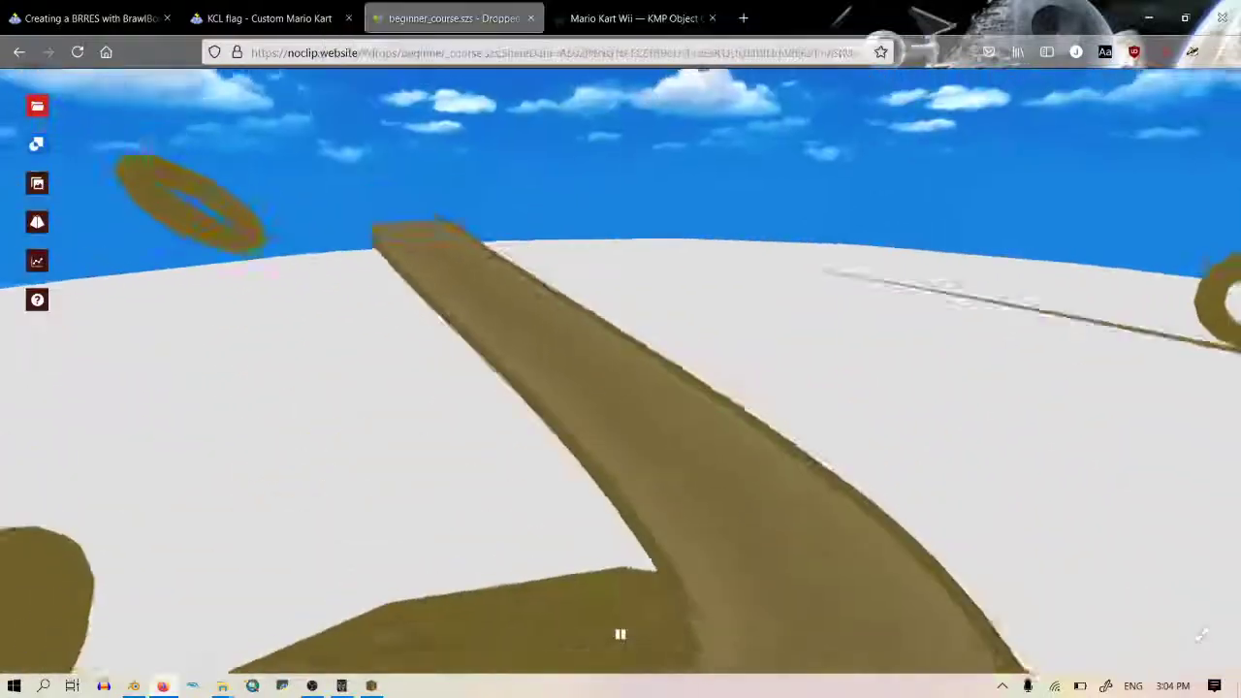
key(w)
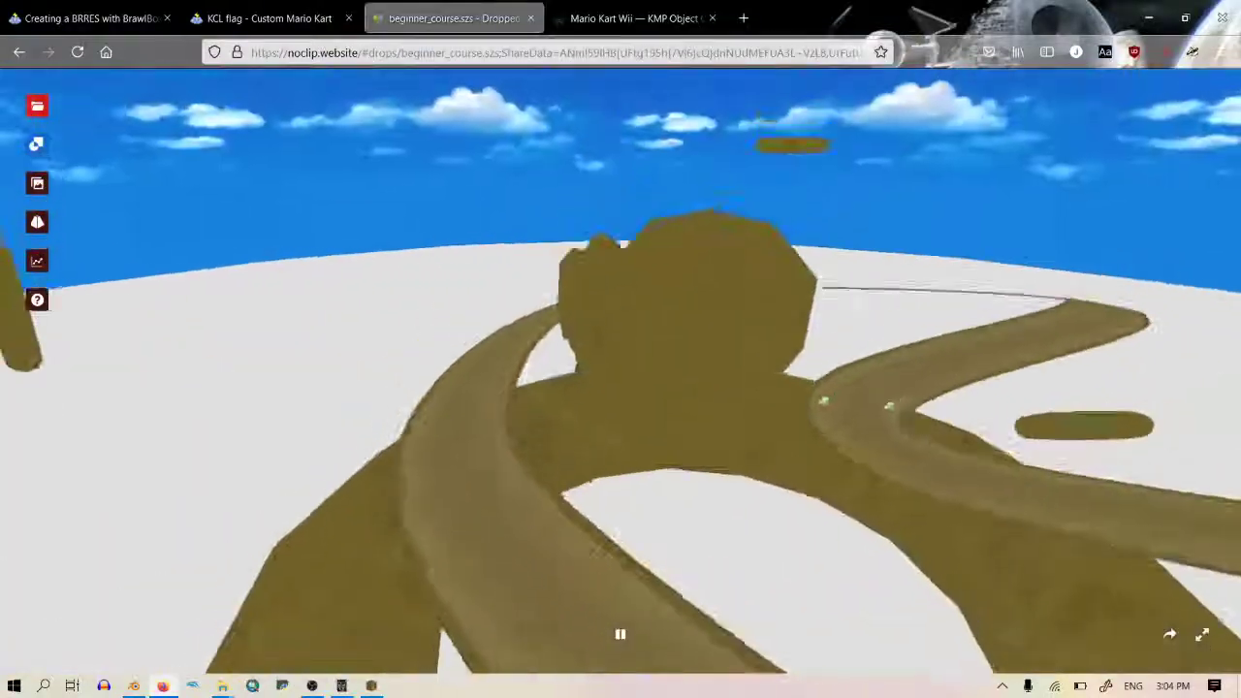
key(w)
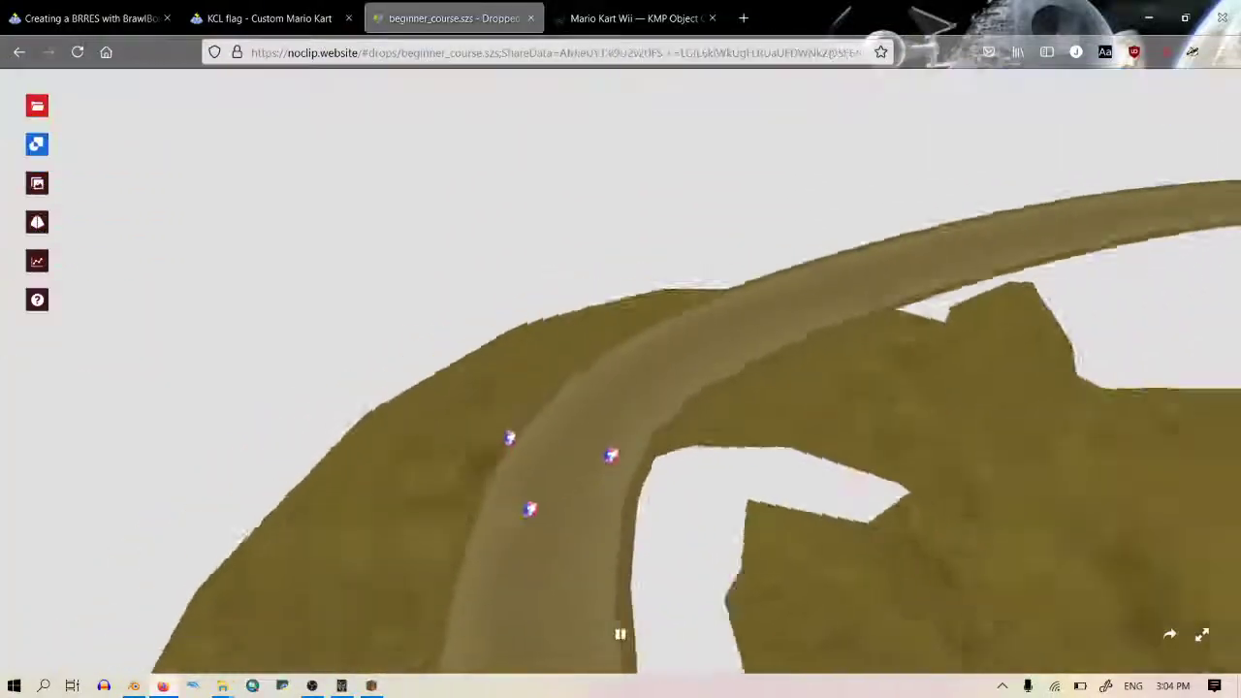
key(w)
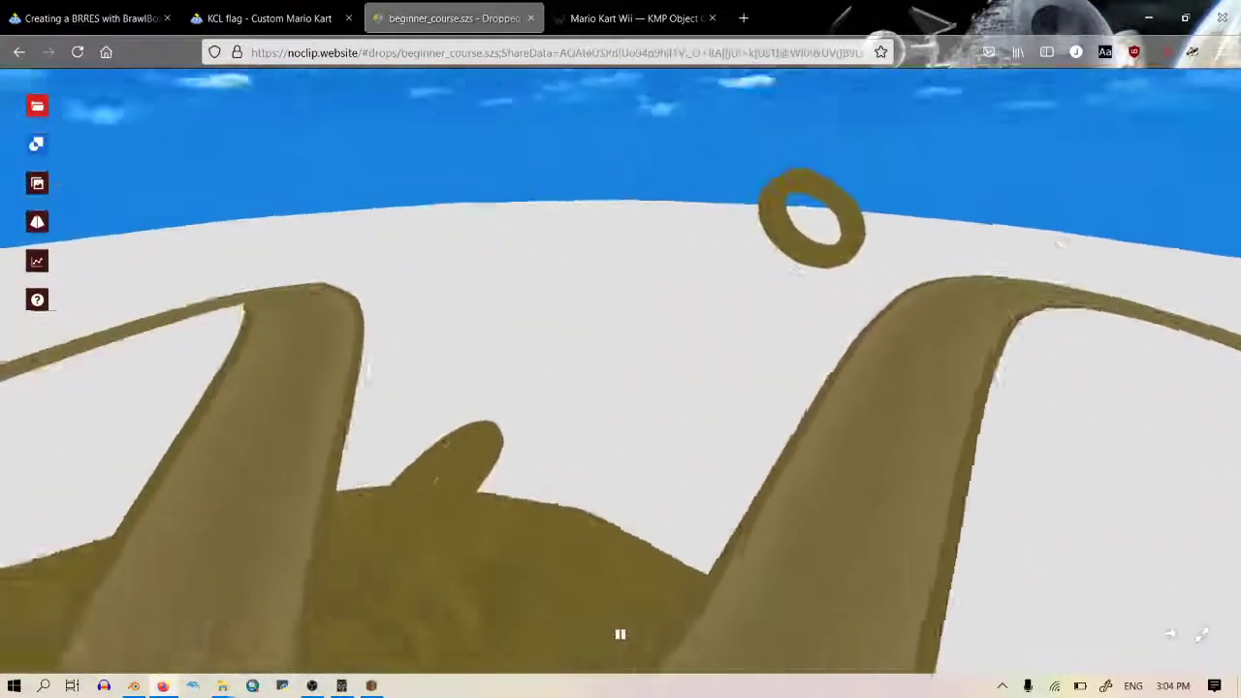
key(w)
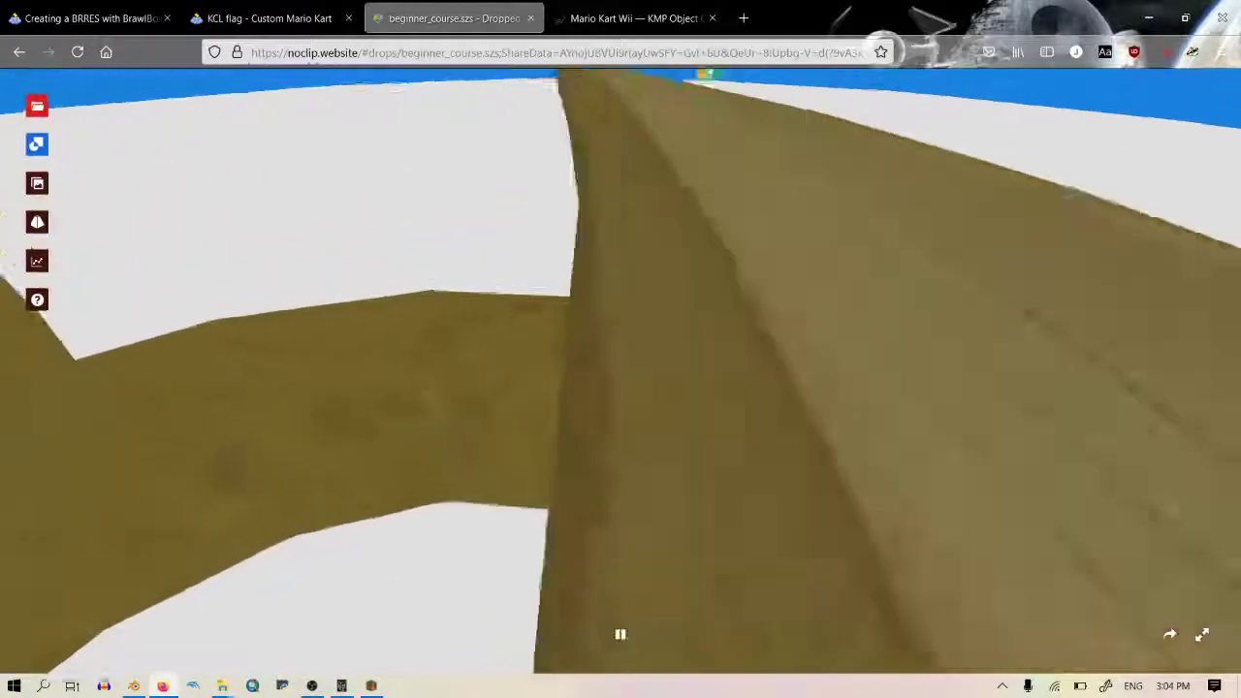
key(w)
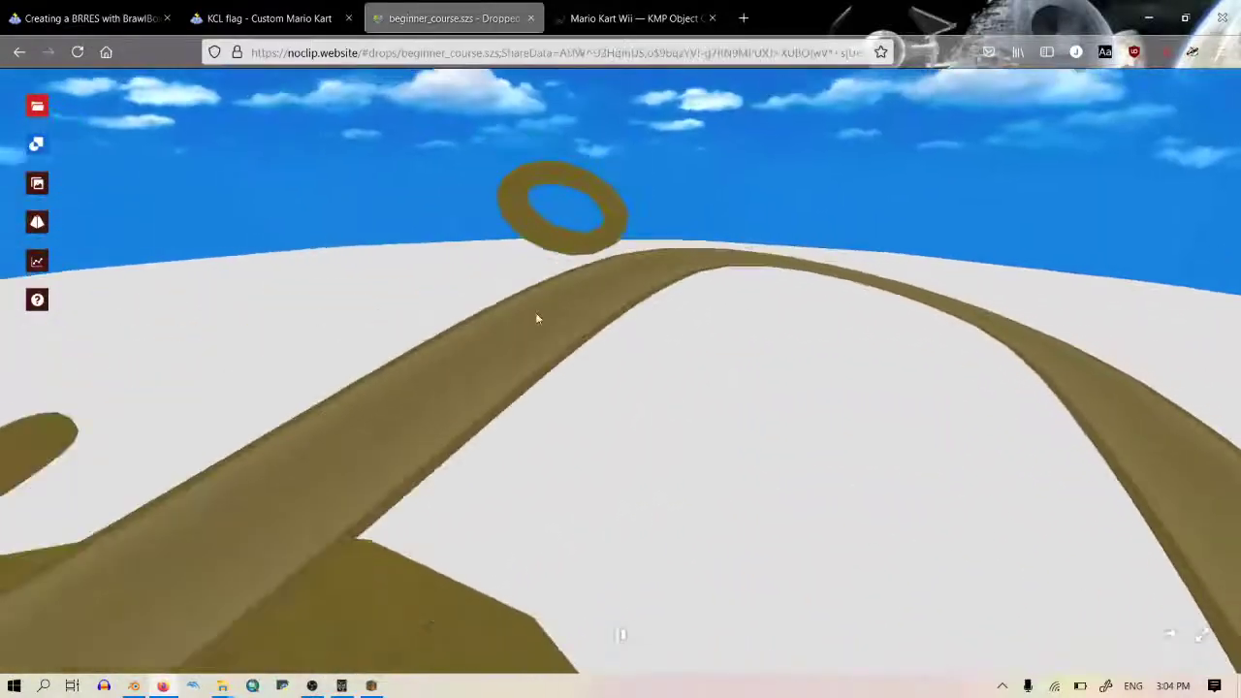
click(537, 318)
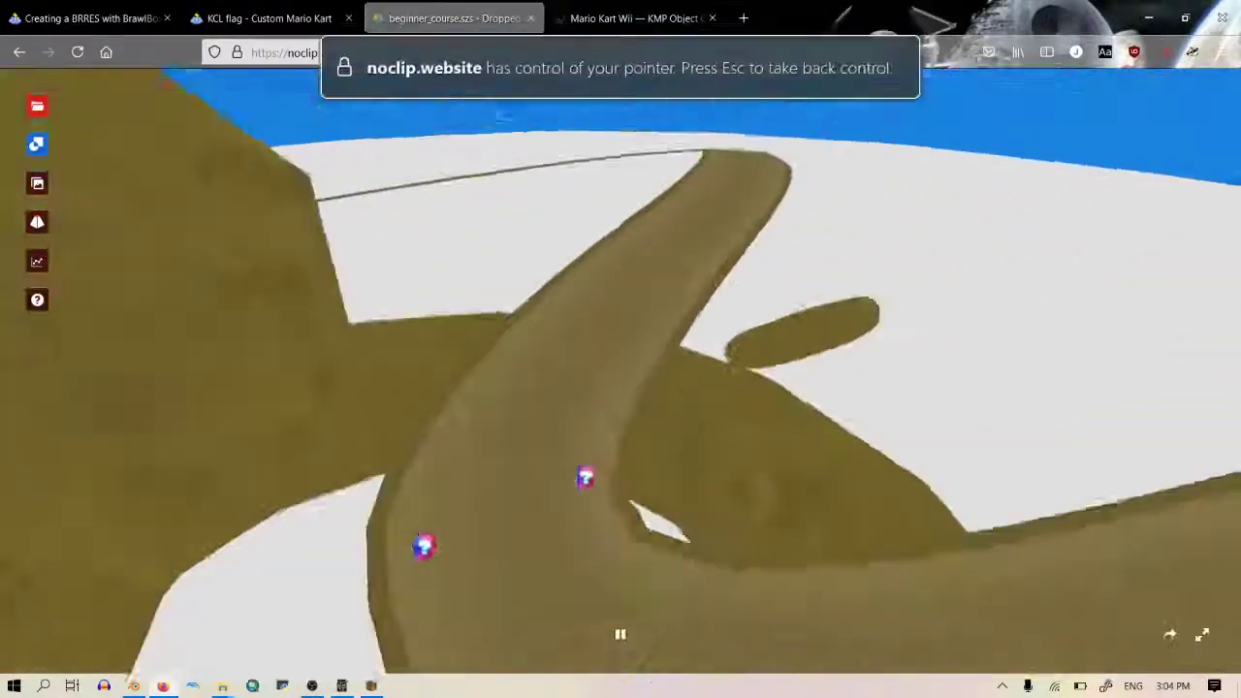
key(s)
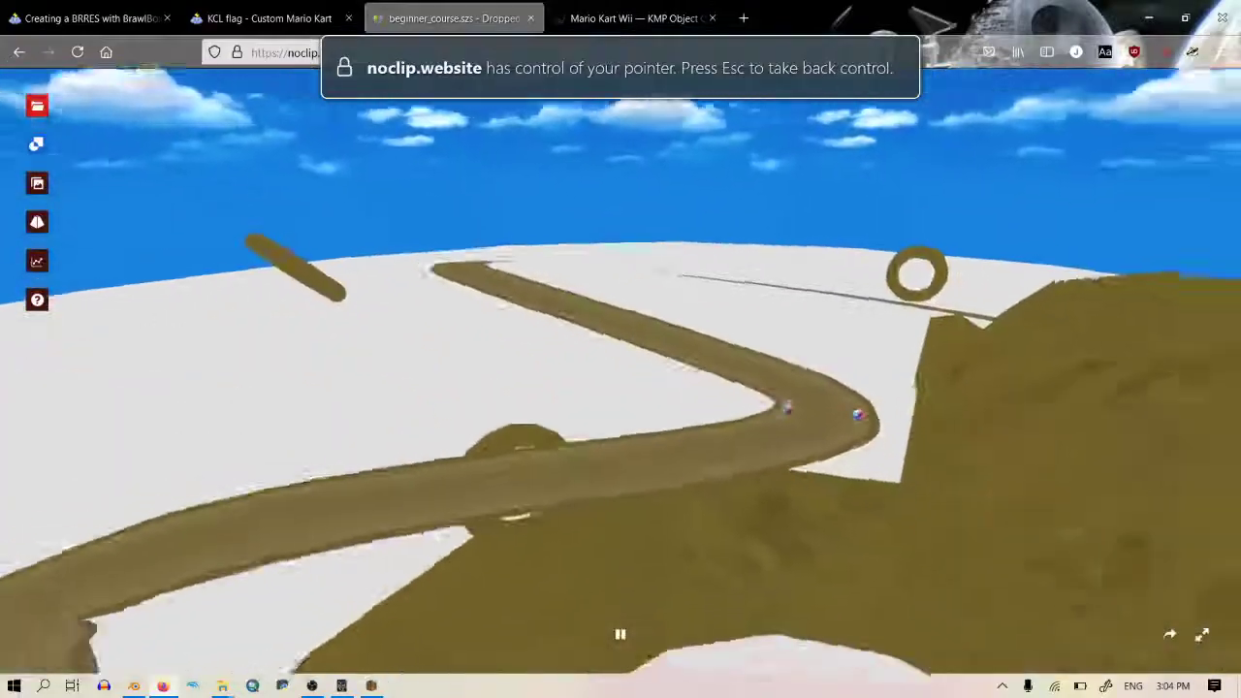